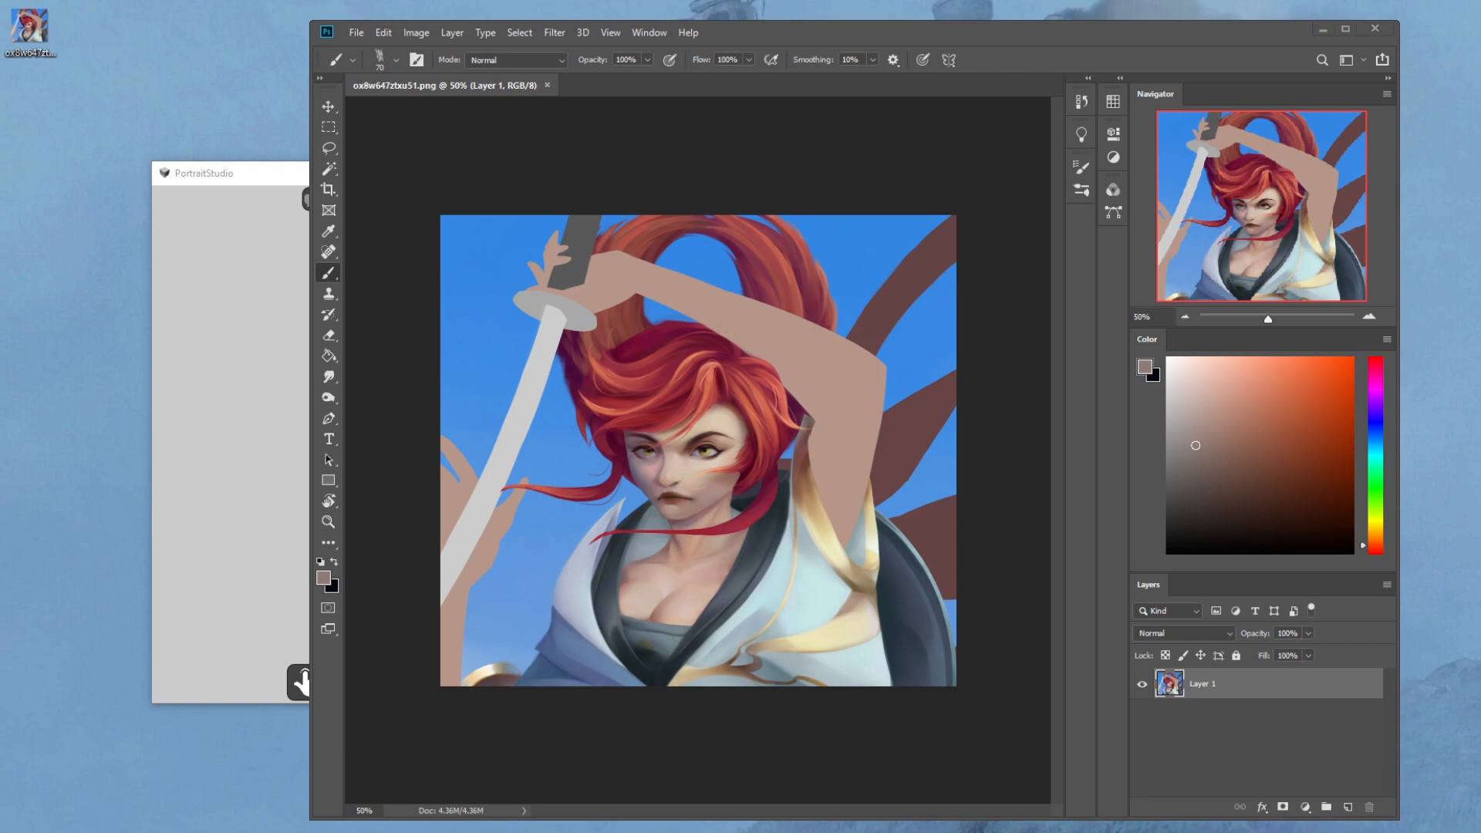
Switch to the browser showing the r/istebrak community and check the current month in the system calendar
left_click(292, 812)
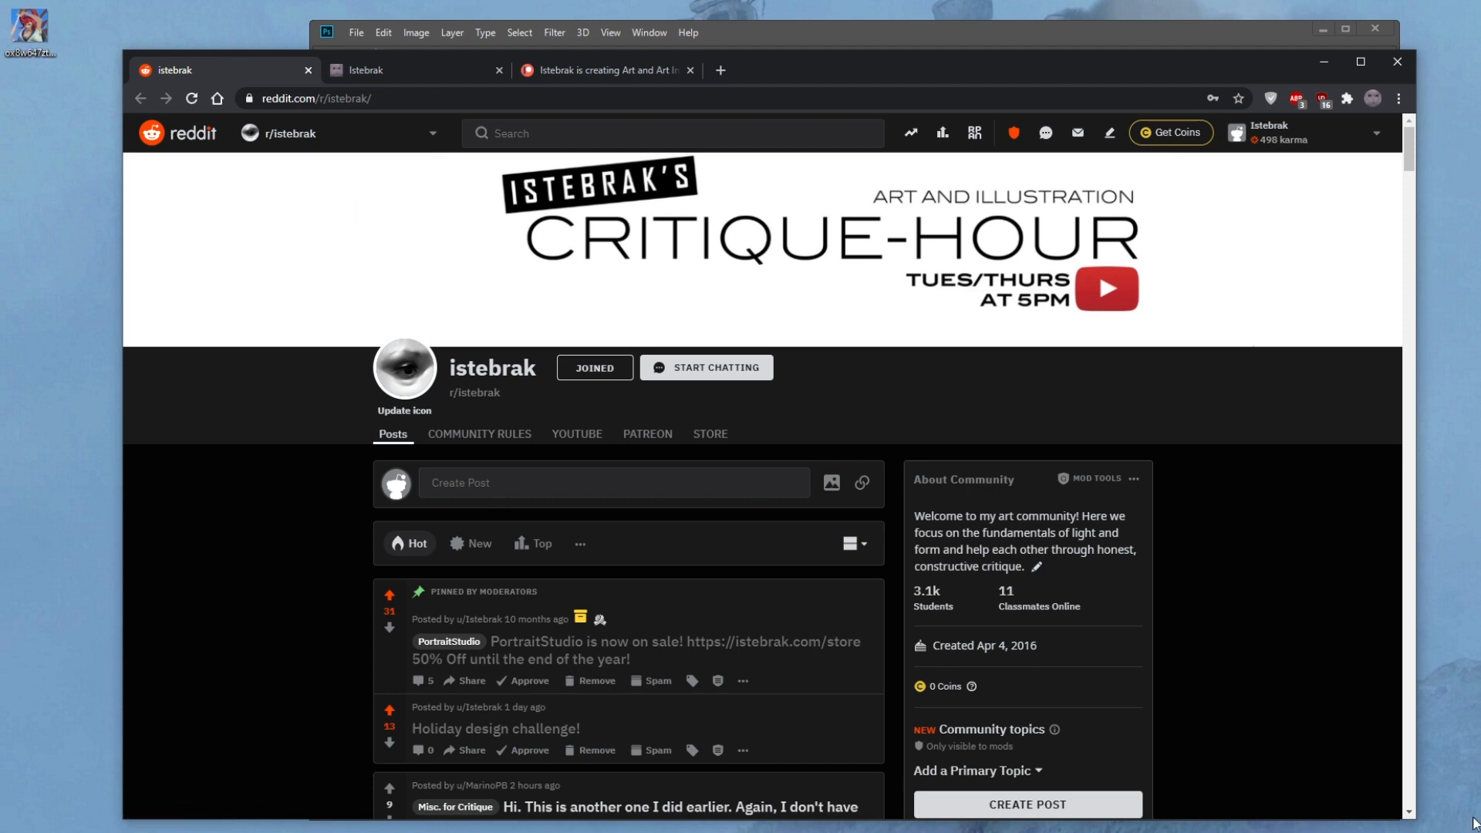
left_click(1477, 822)
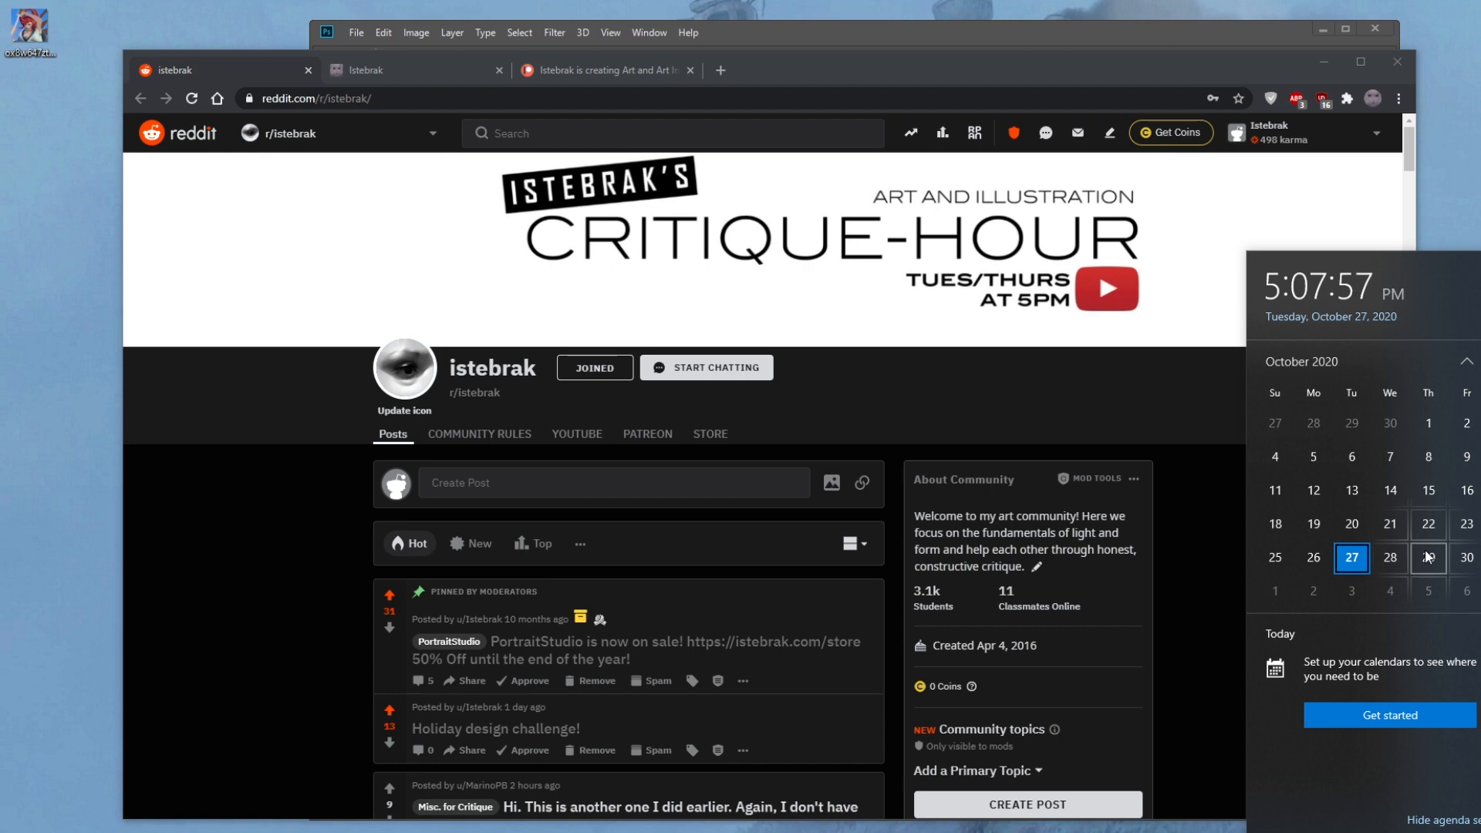
View the artist's Patreon page and expand the membership section to show all 4 levels
left_click(618, 75)
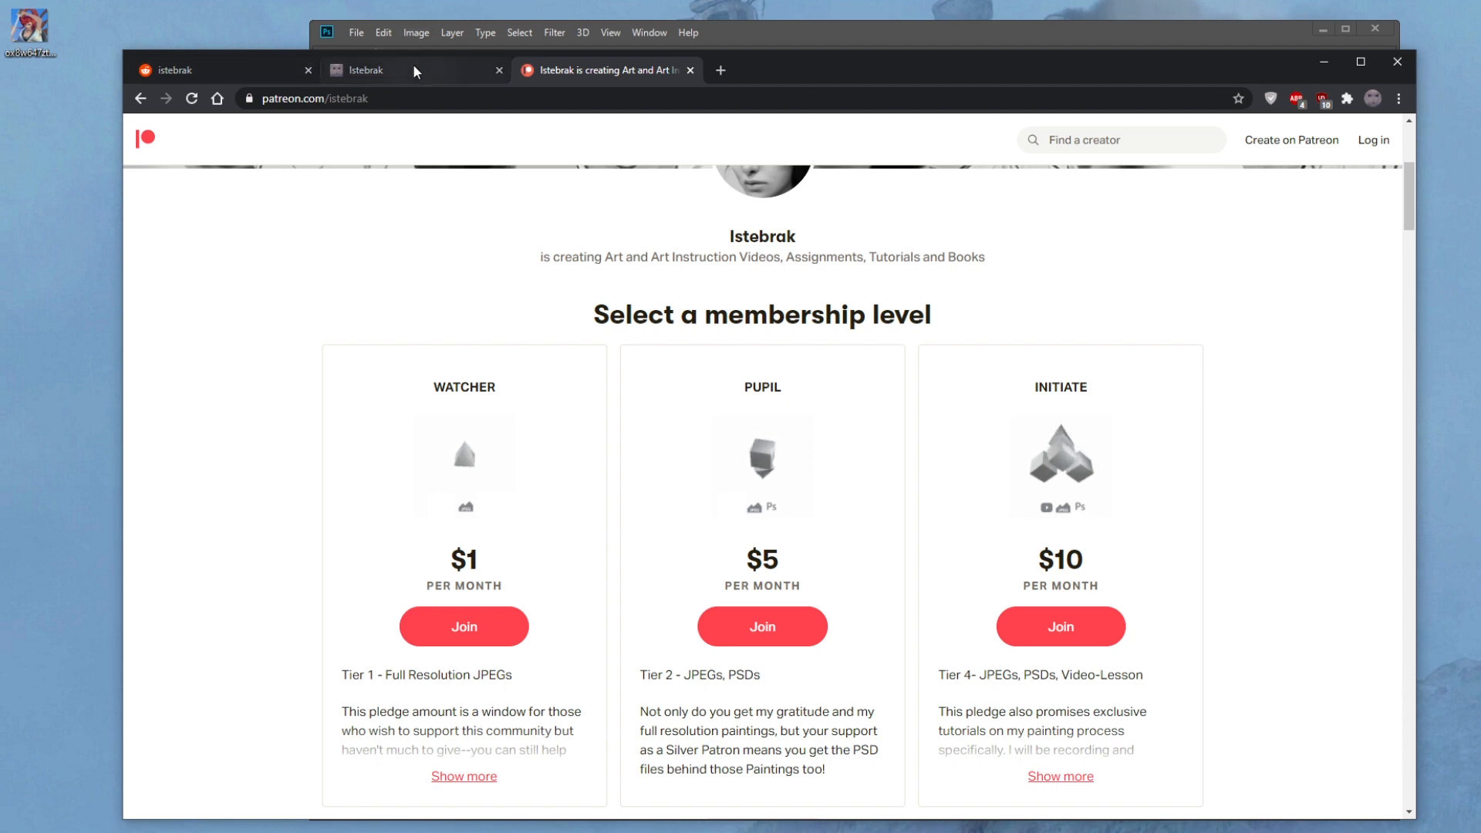
left_click(407, 9)
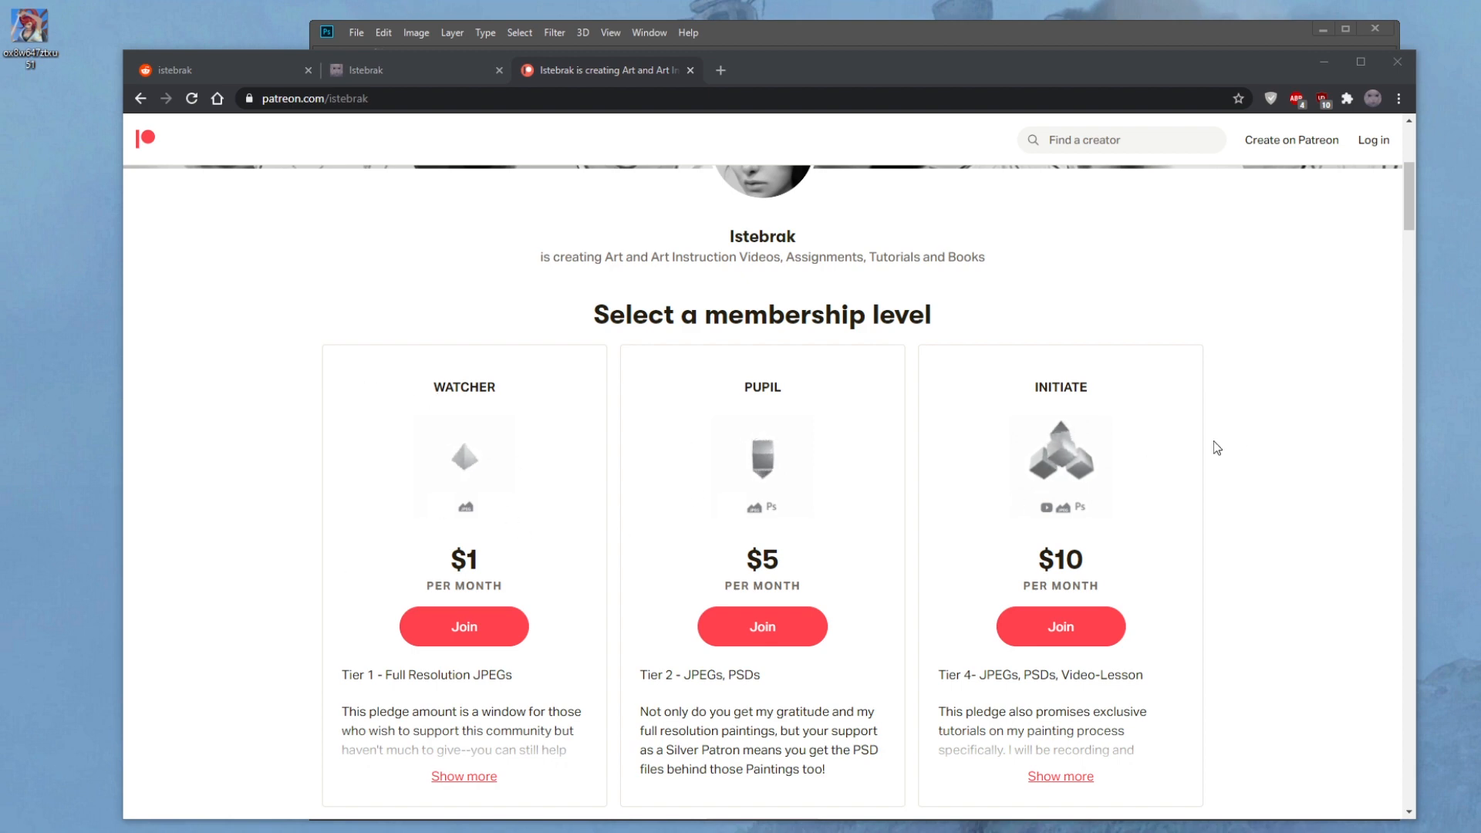
scroll(1265, 432, "down", 4)
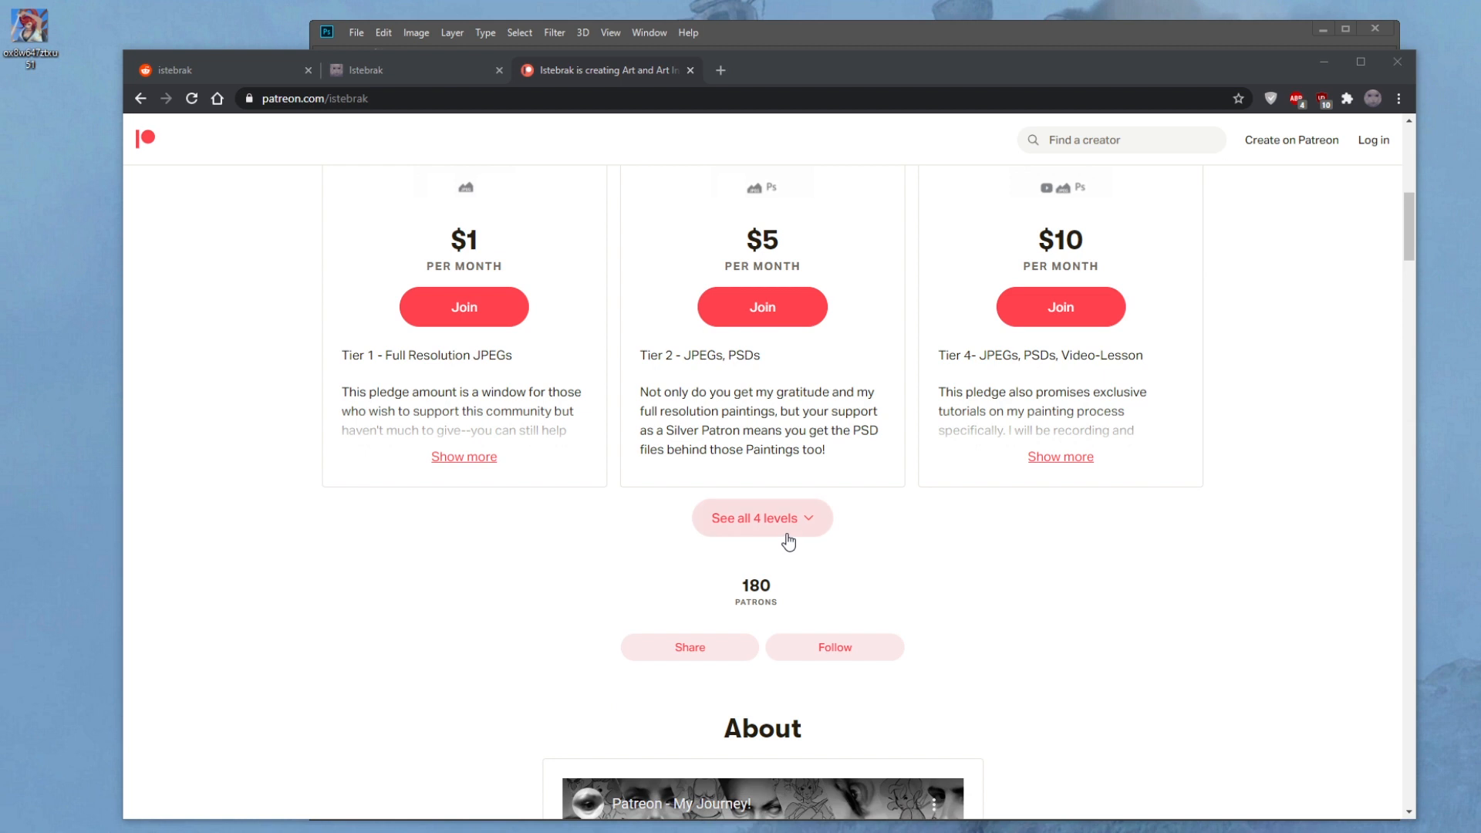
left_click(754, 527)
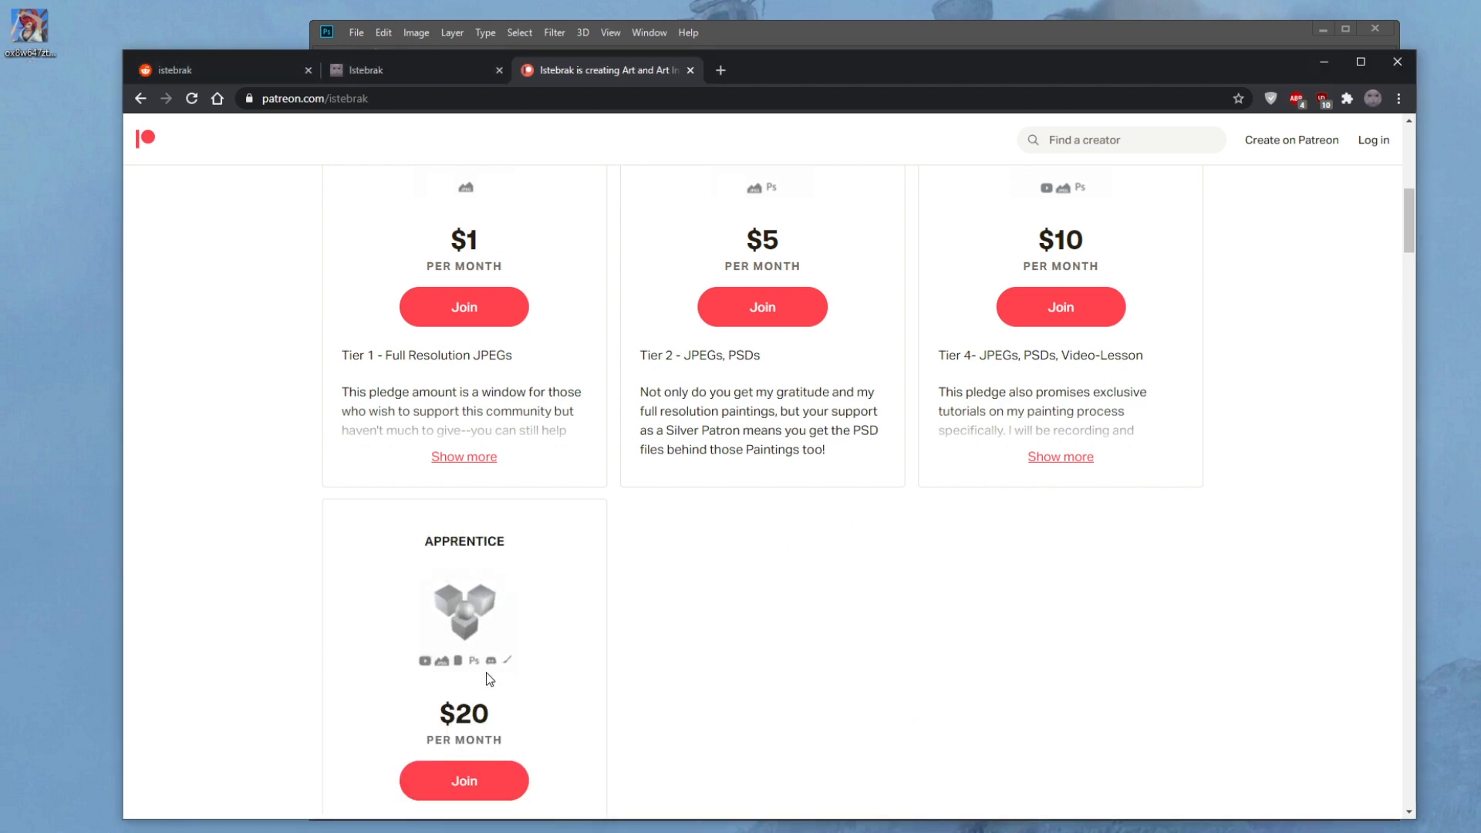
Look through the artist's portfolio website, Patreon page and Reddit community, ending on the Reddit community
left_click(406, 68)
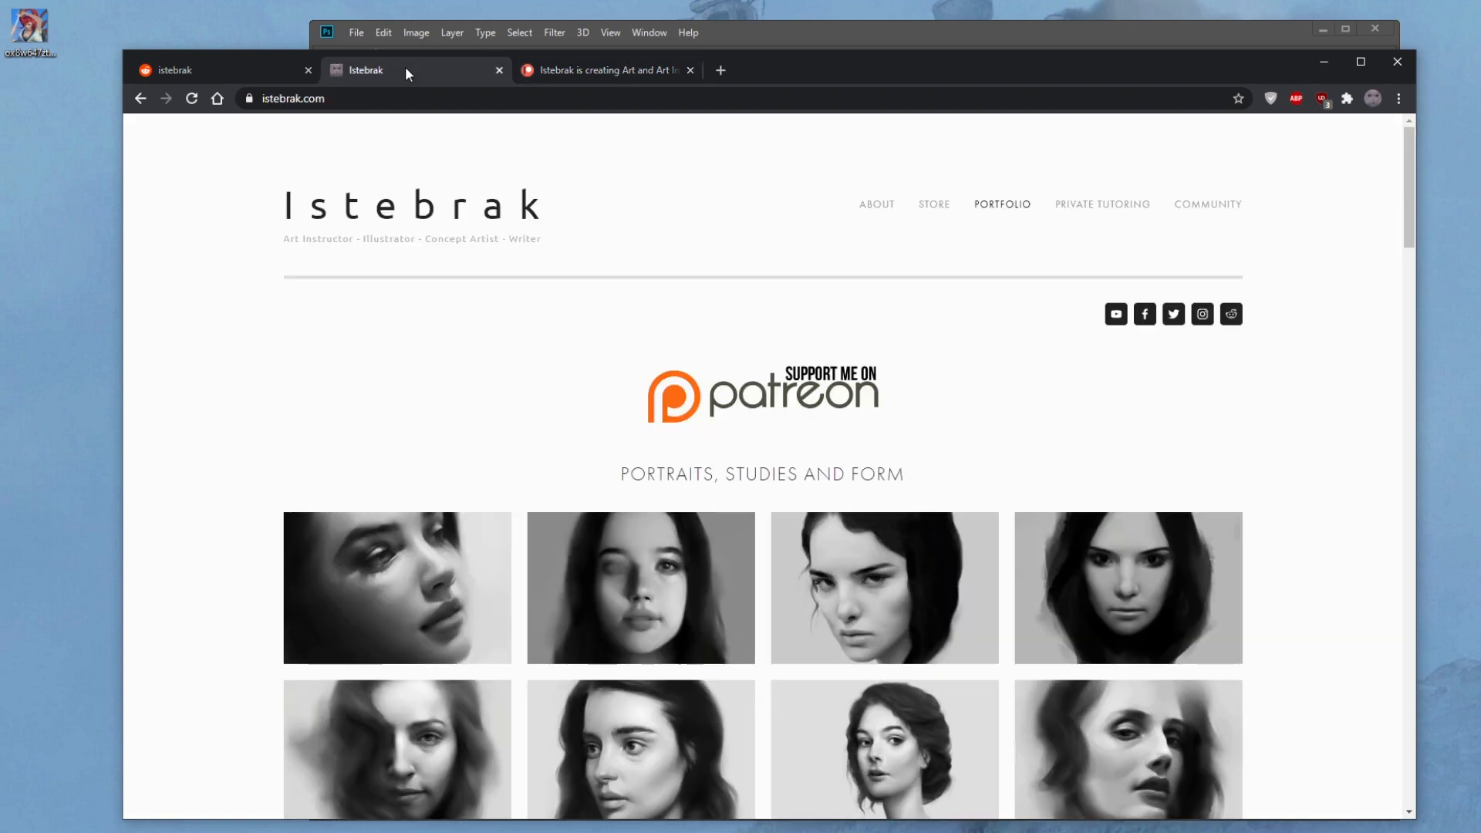
left_click(590, 68)
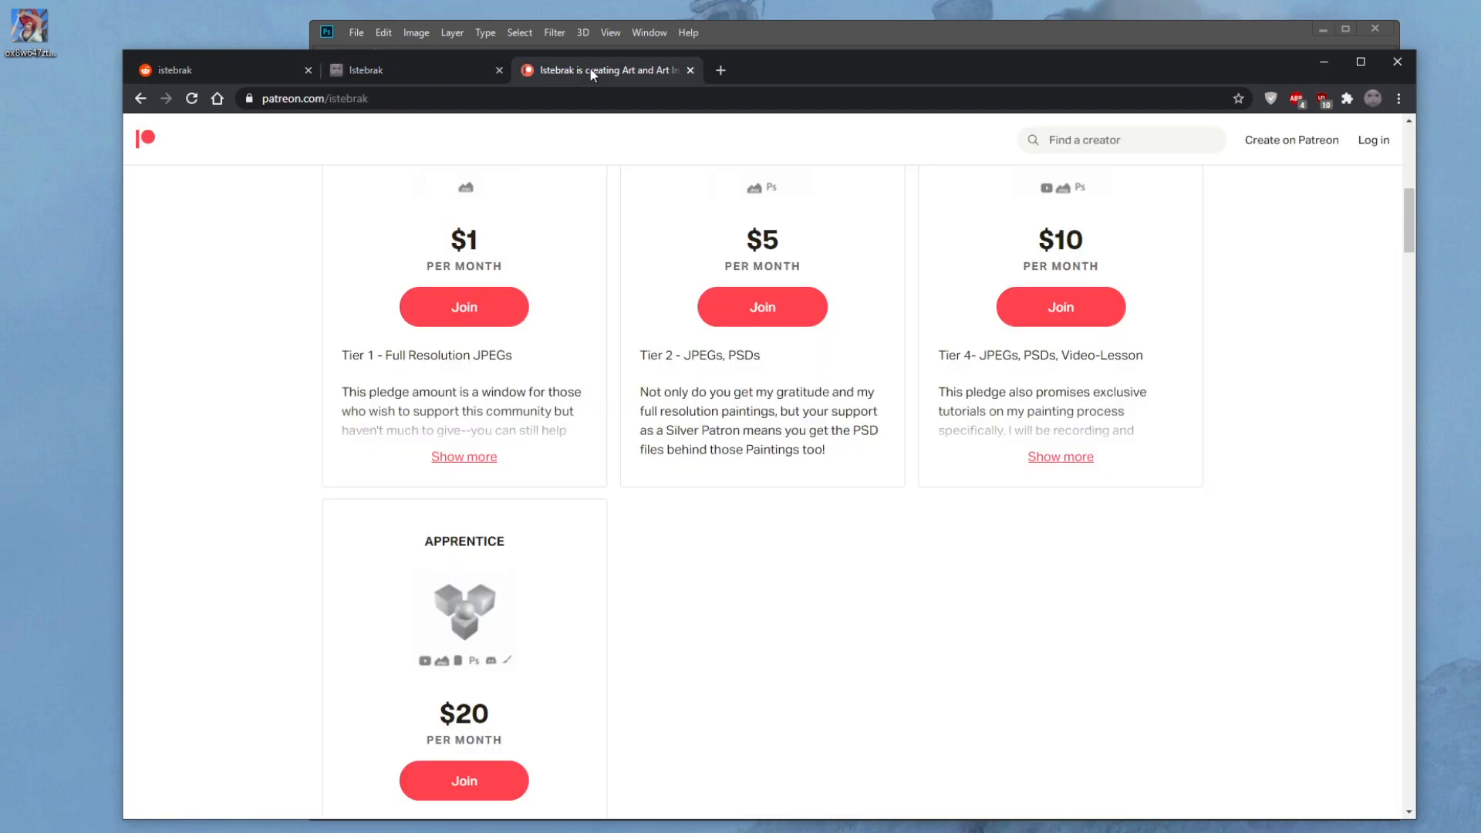
left_click(398, 65)
left_click(228, 66)
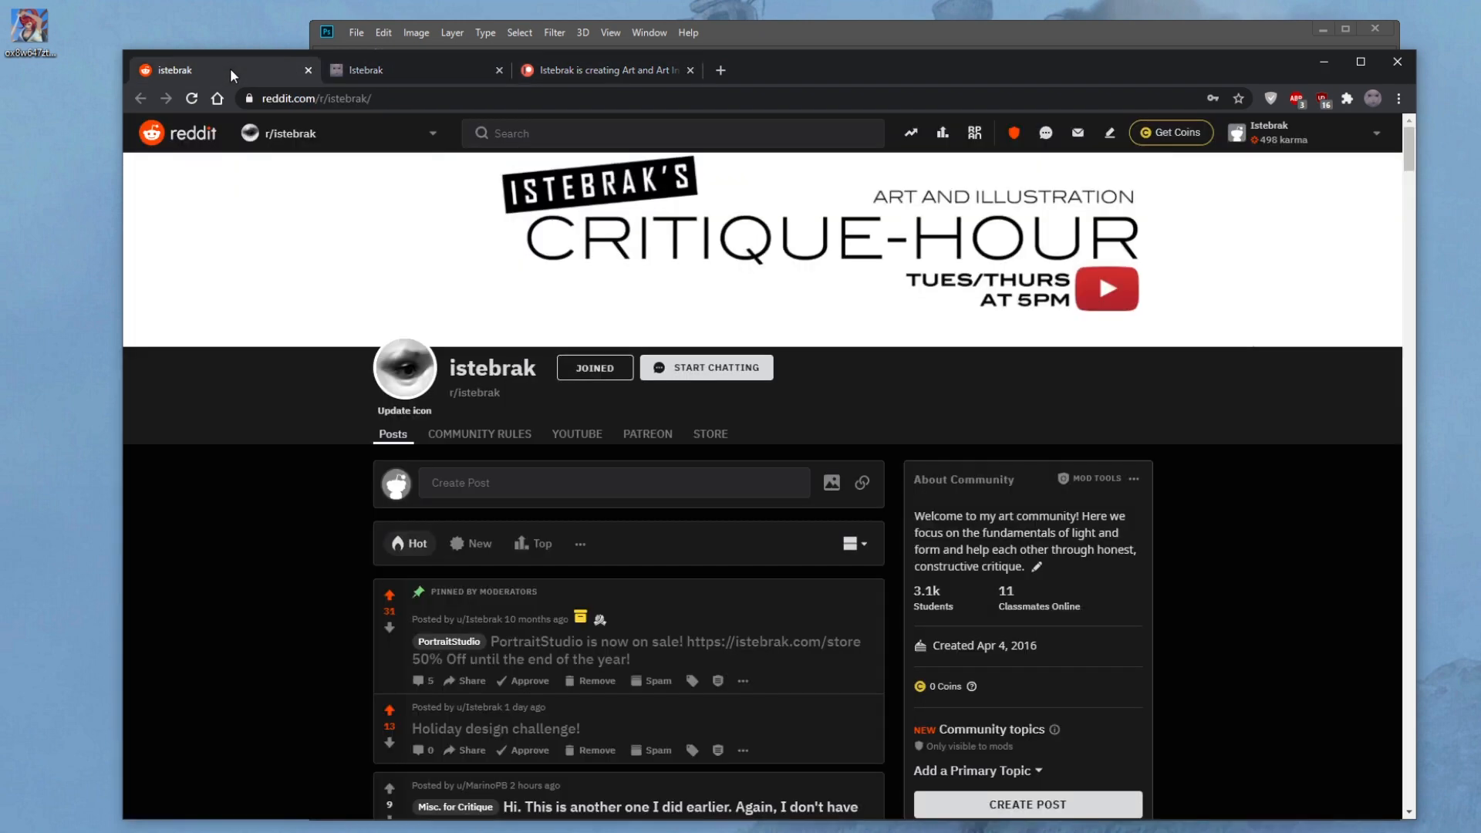
left_click(400, 71)
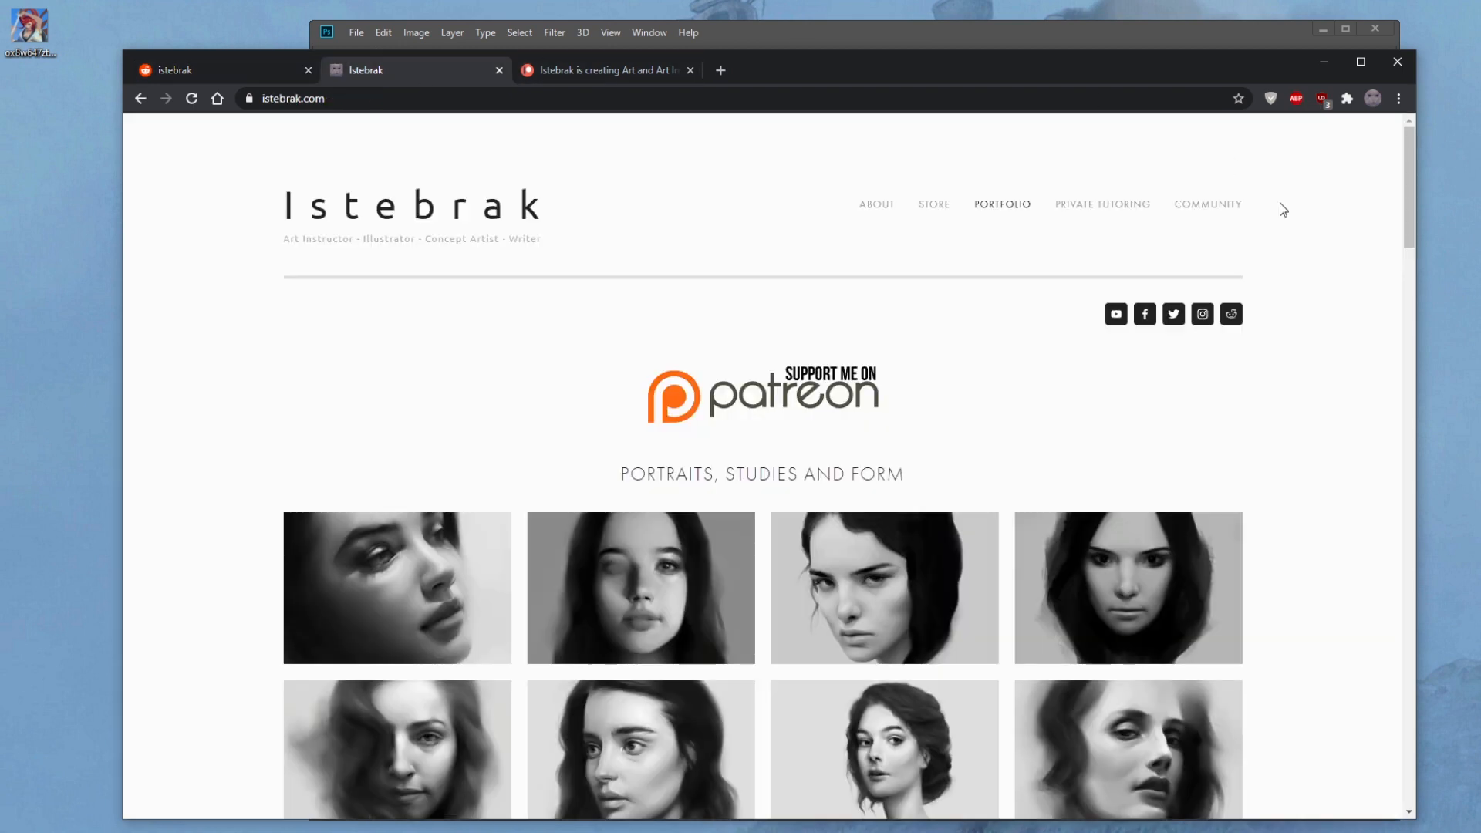
left_click(1230, 317)
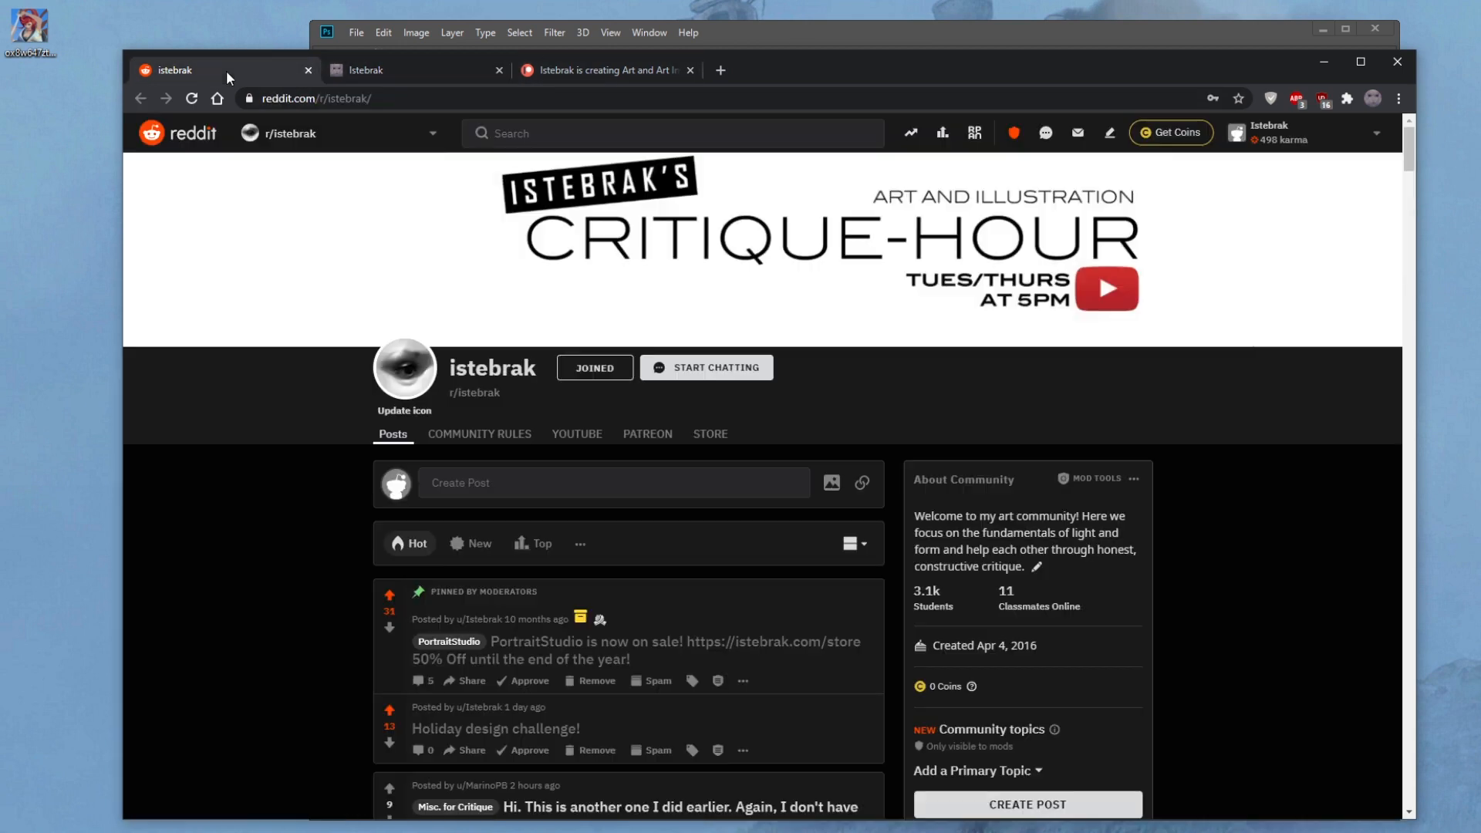
Open the "Holiday design challenge!" post and look up December 2020 in the system calendar
scroll(290, 664, "down", 2)
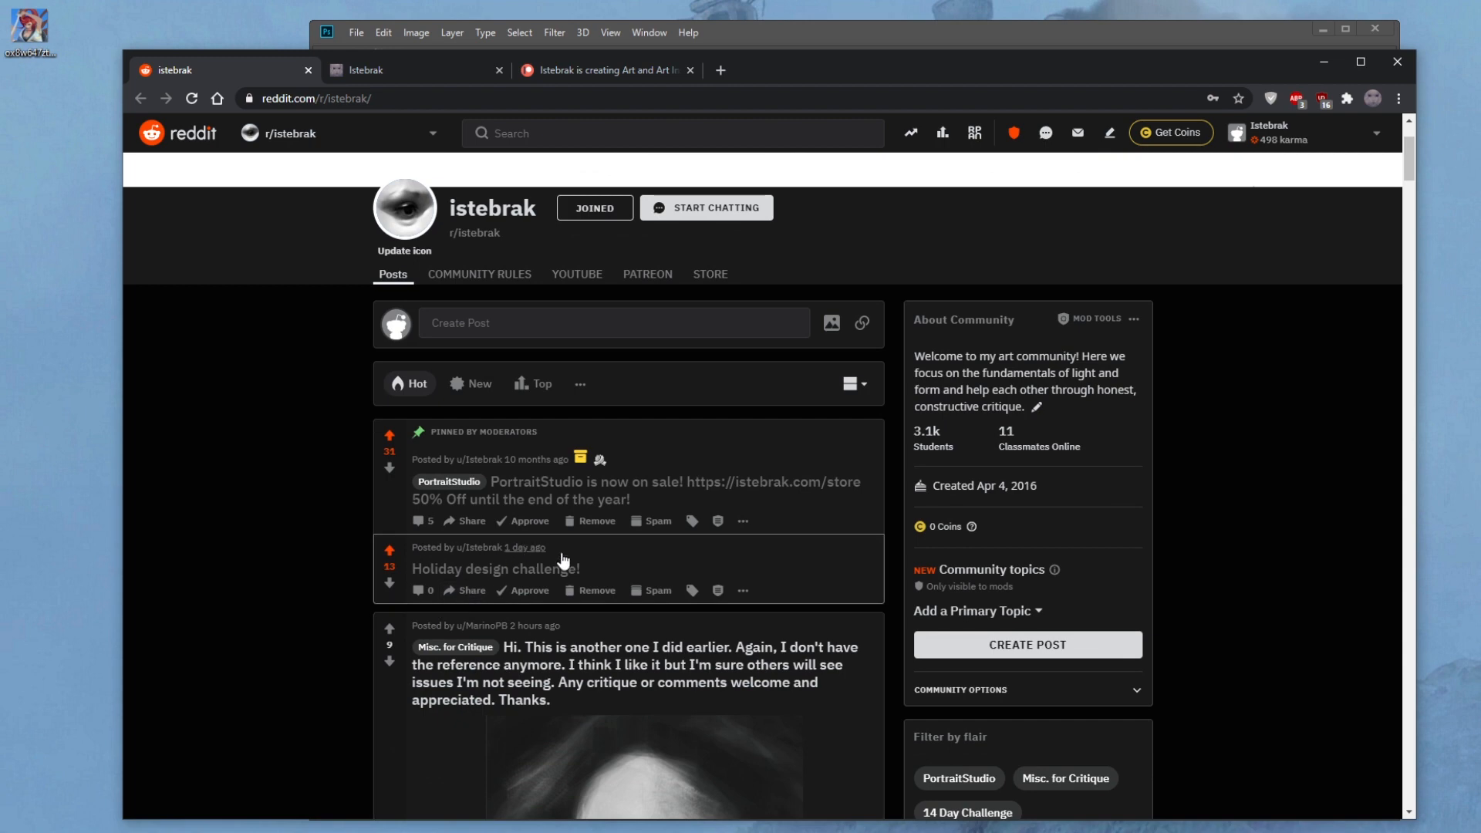
left_click(603, 555)
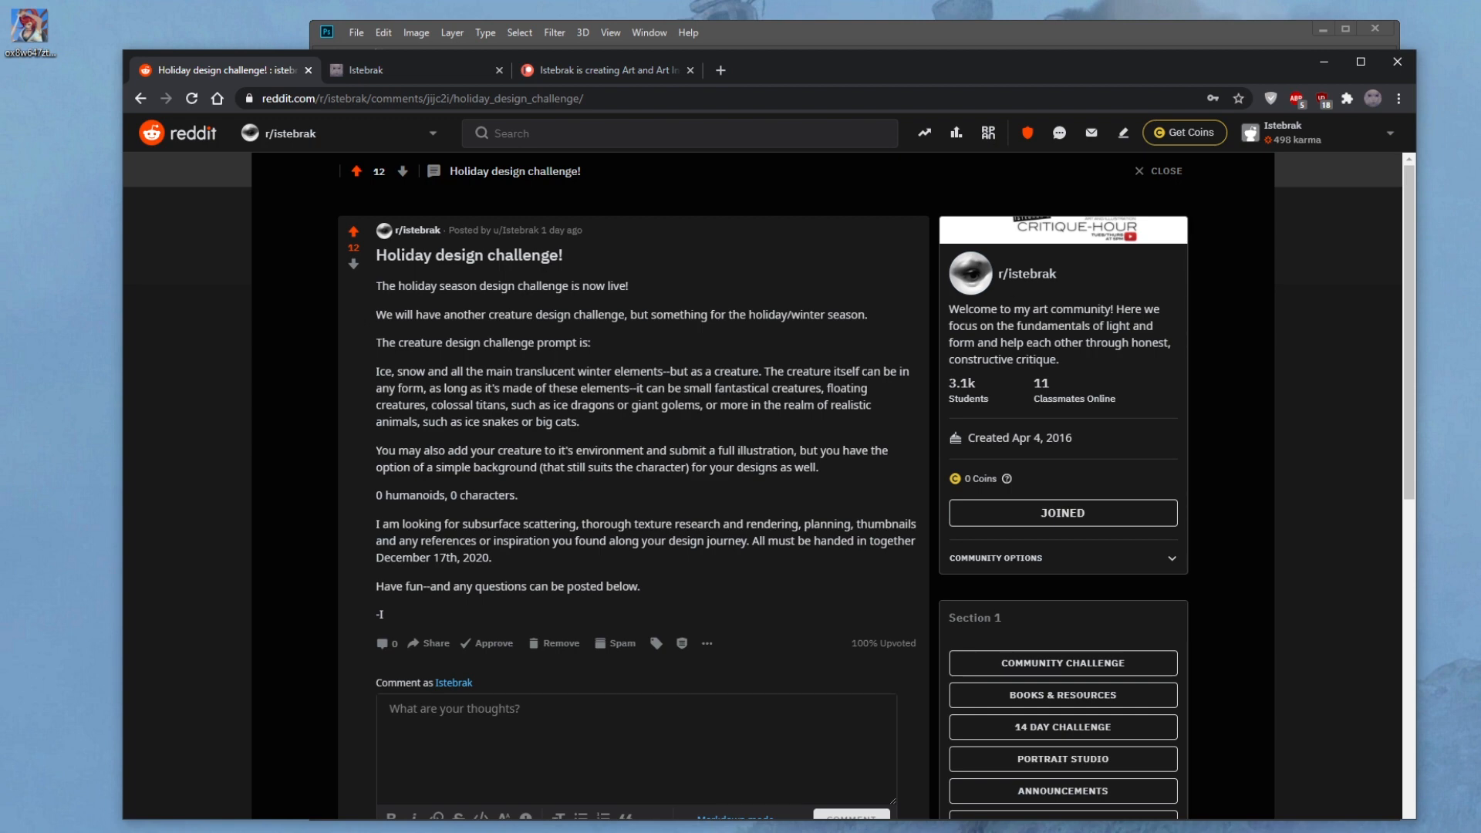
key("super+alt+d")
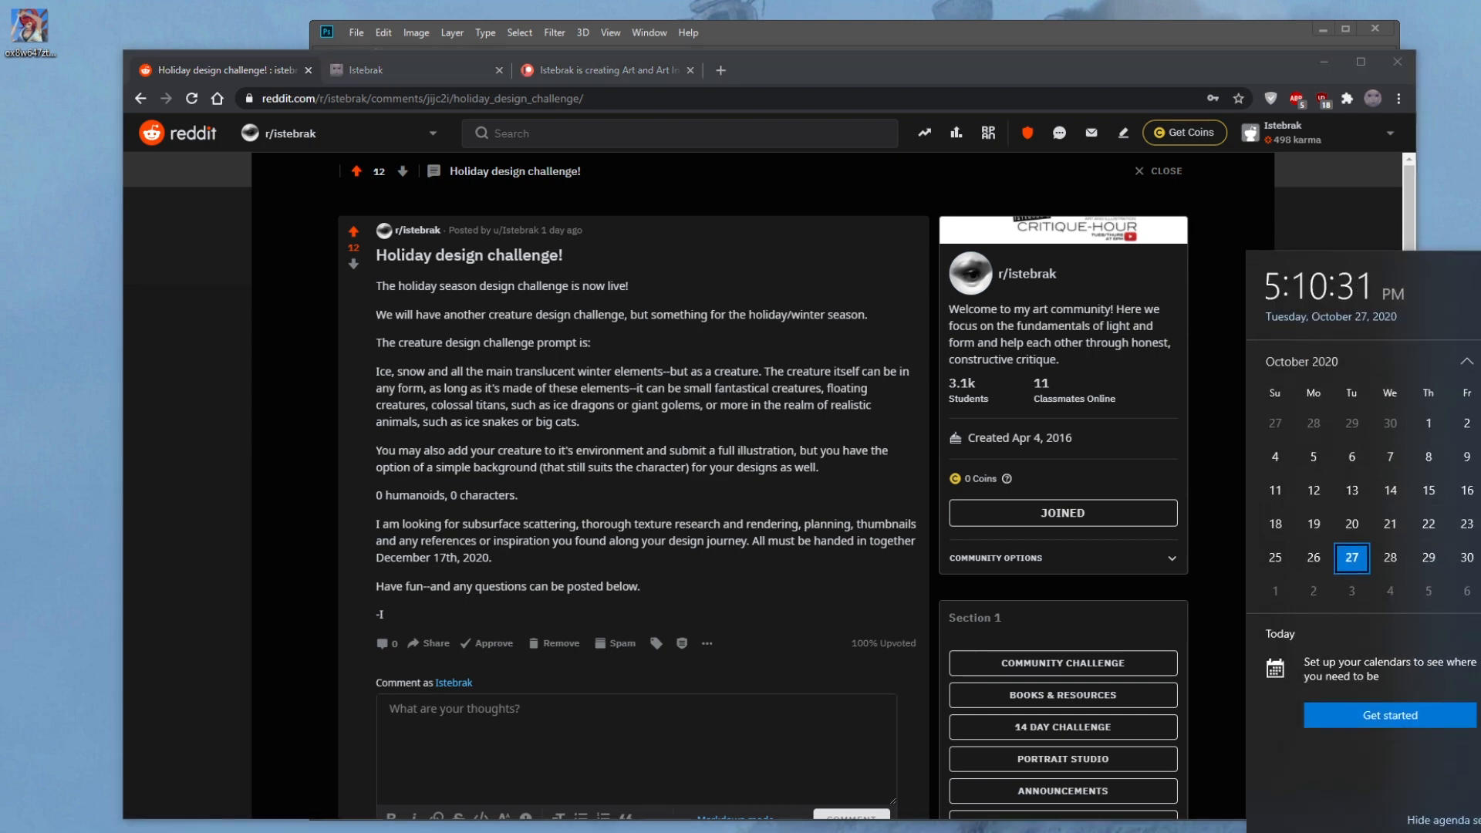
scroll(1371, 492, "down", 2)
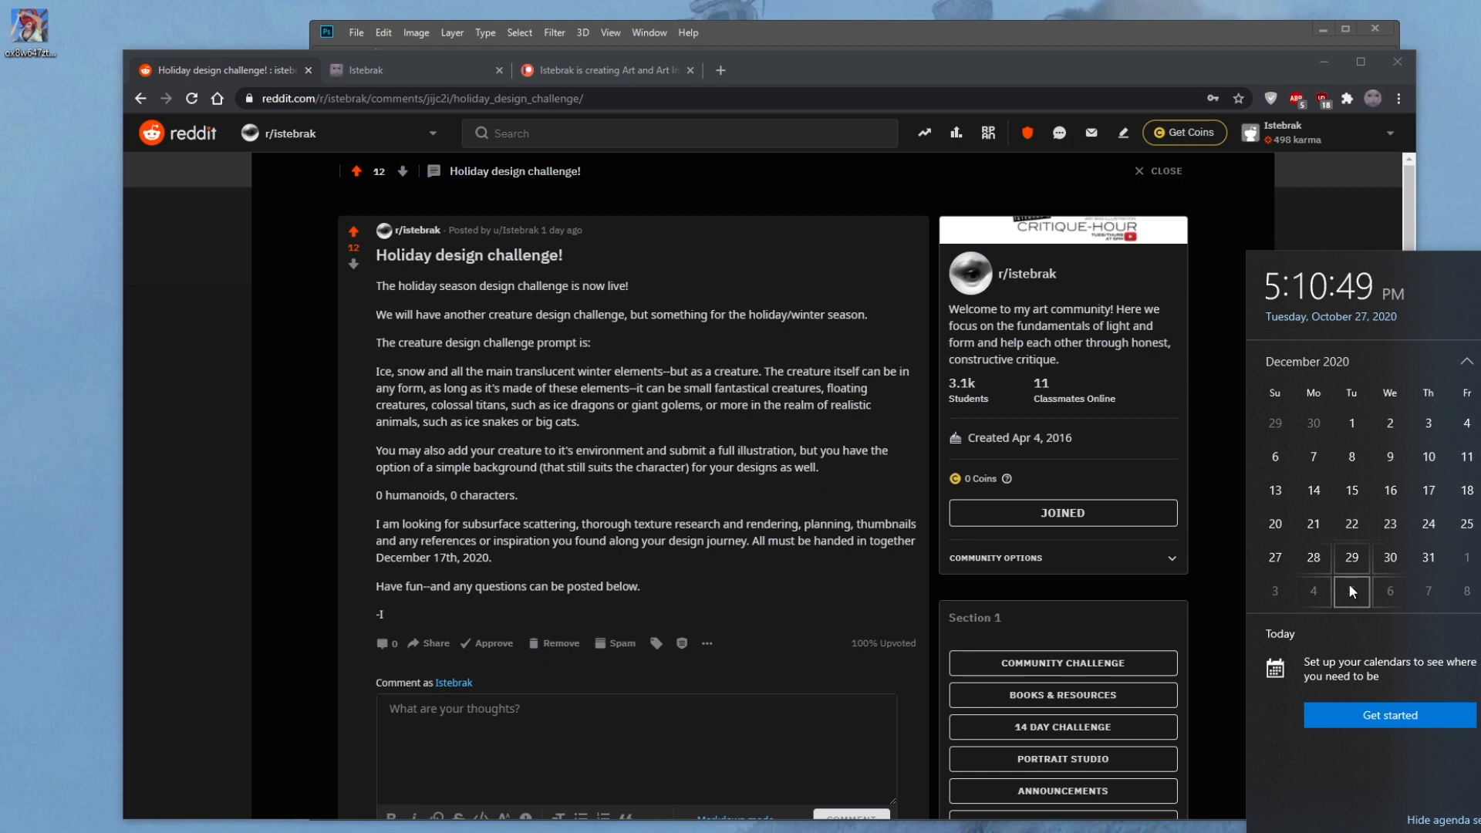
left_click(1475, 118)
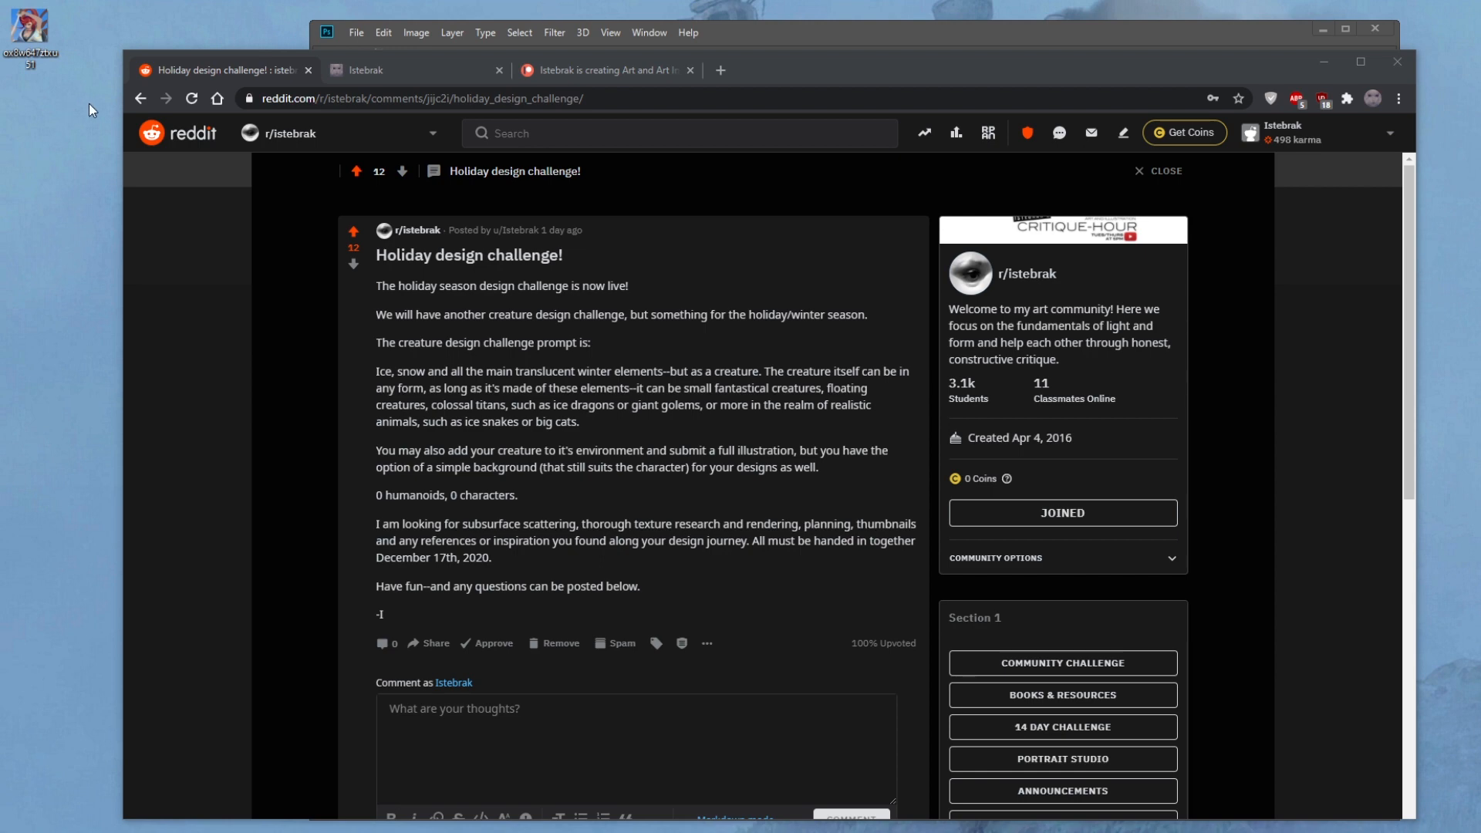
Leave the challenge post, revisit the website and Patreon pages, and close the browser to return to Photoshop
left_click(137, 97)
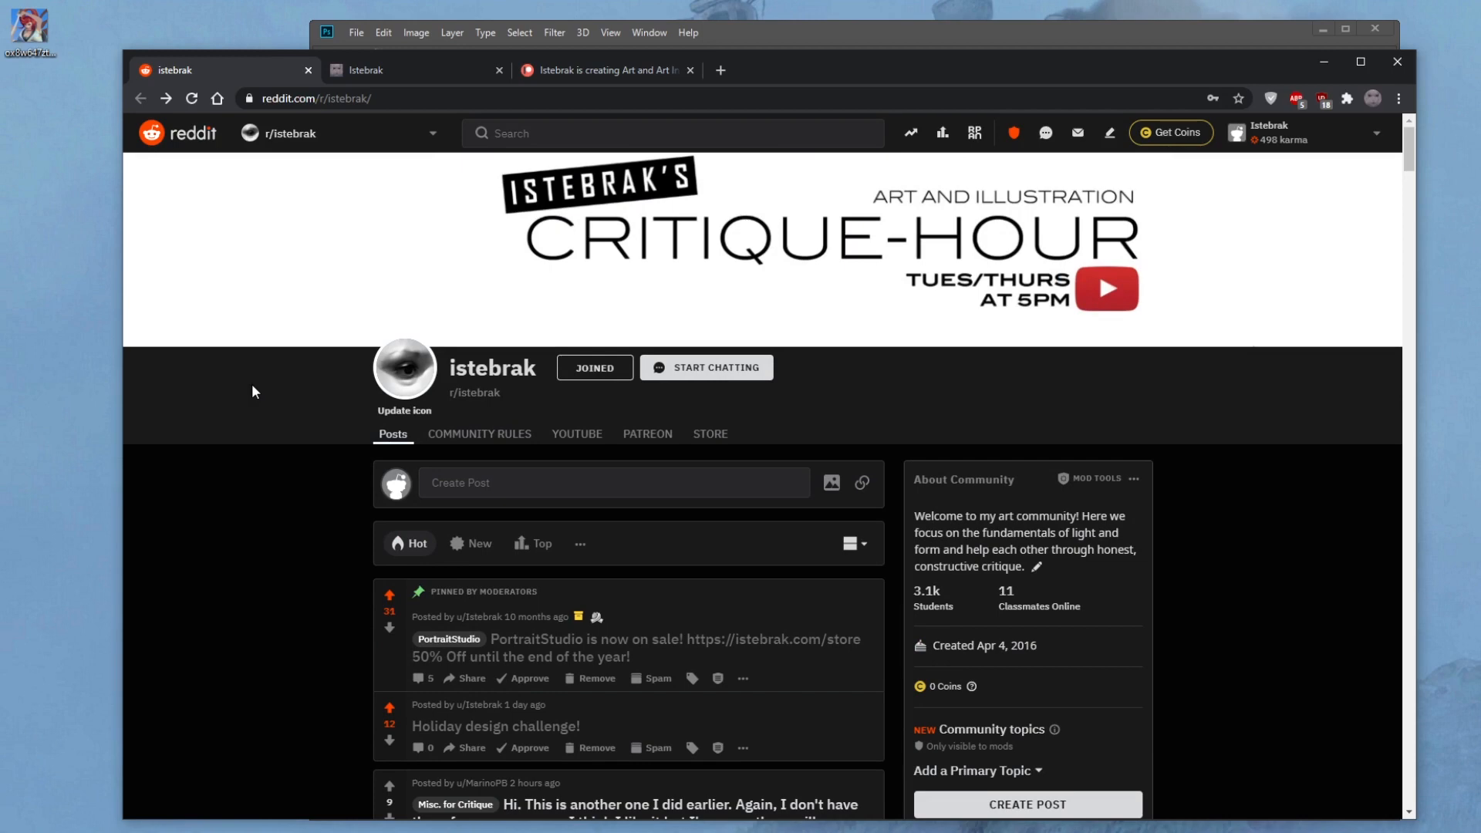
left_click(389, 75)
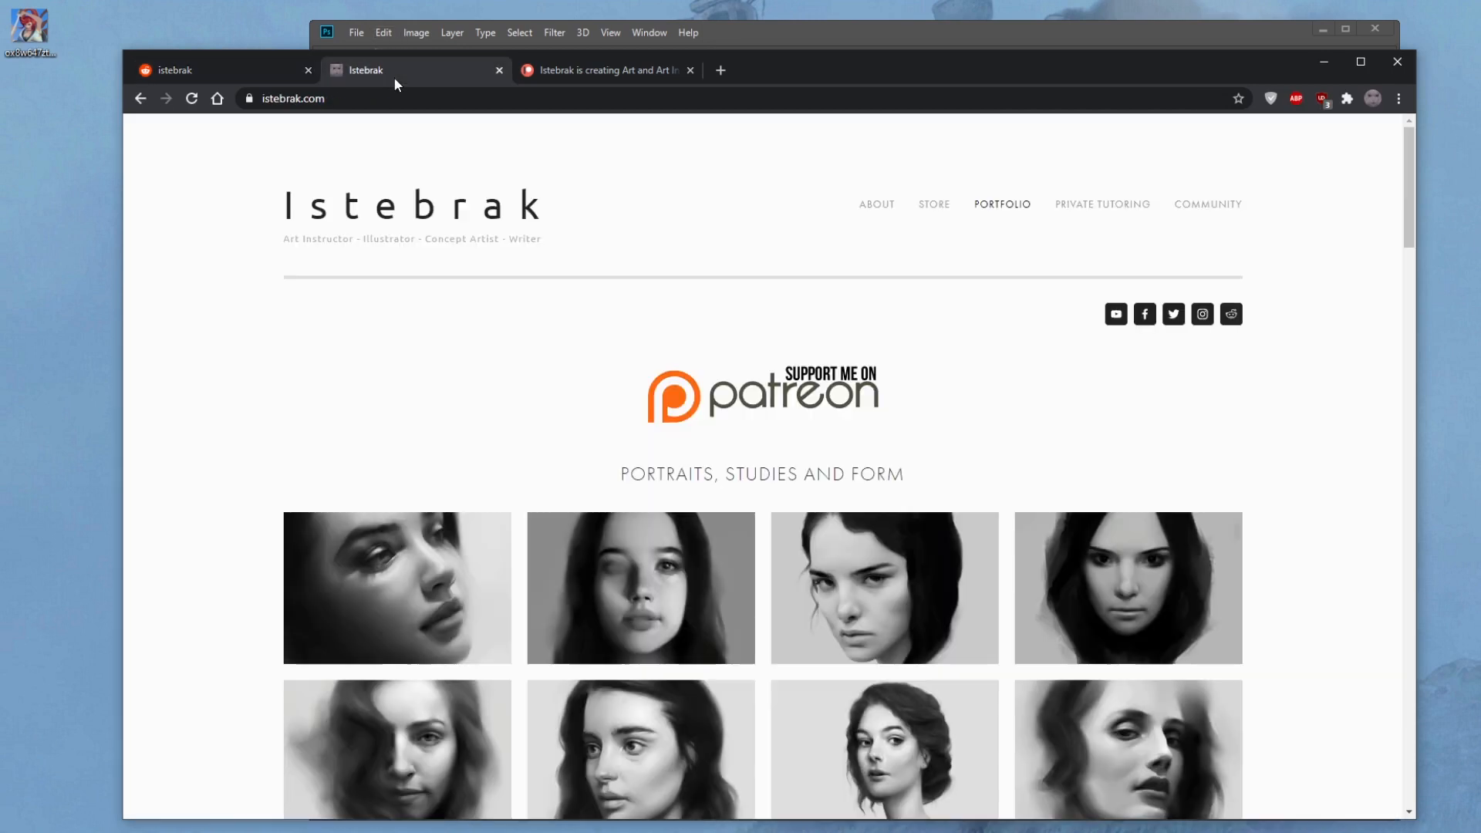
left_click(572, 77)
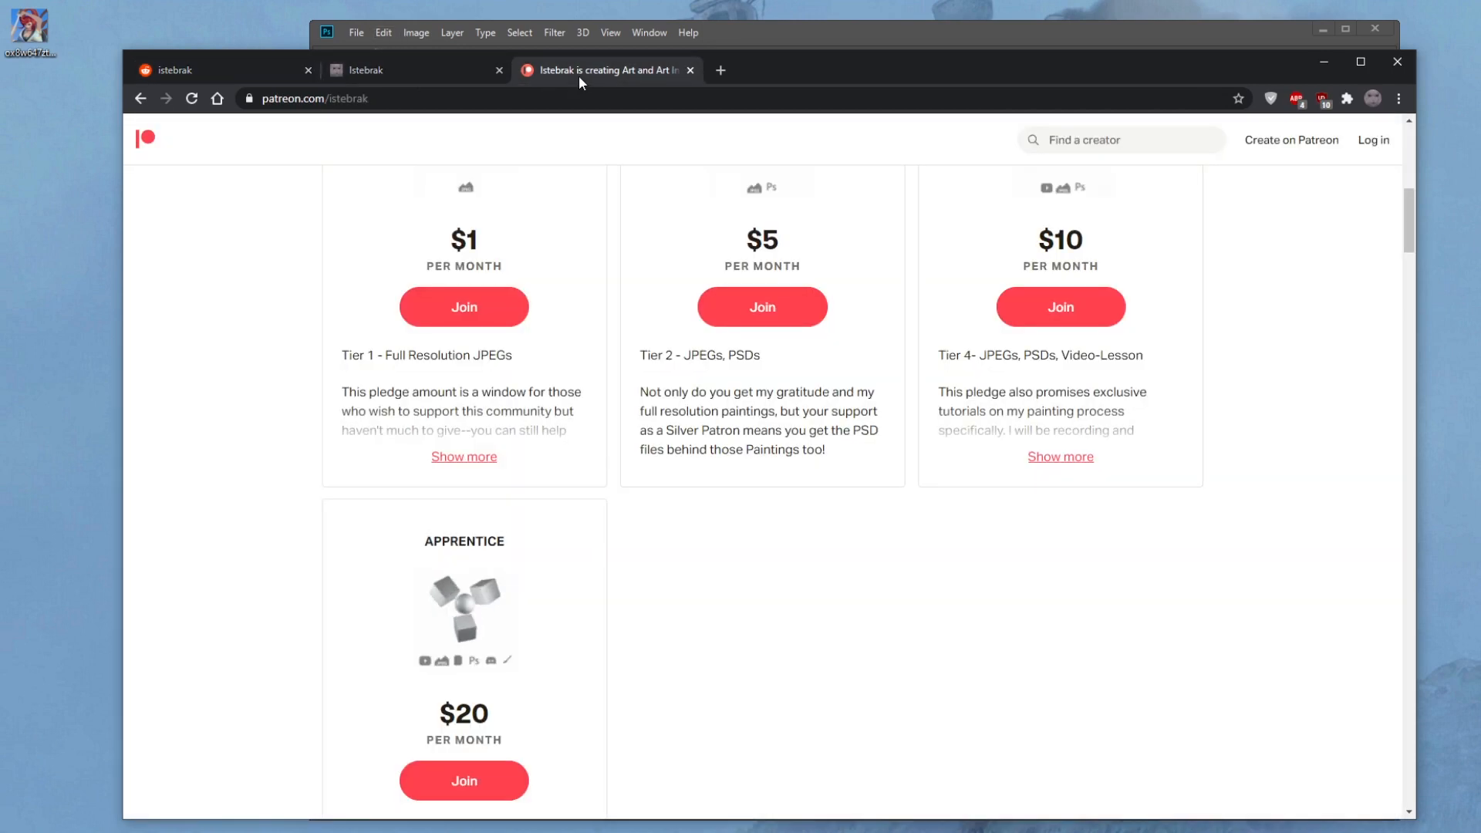
left_click(1397, 67)
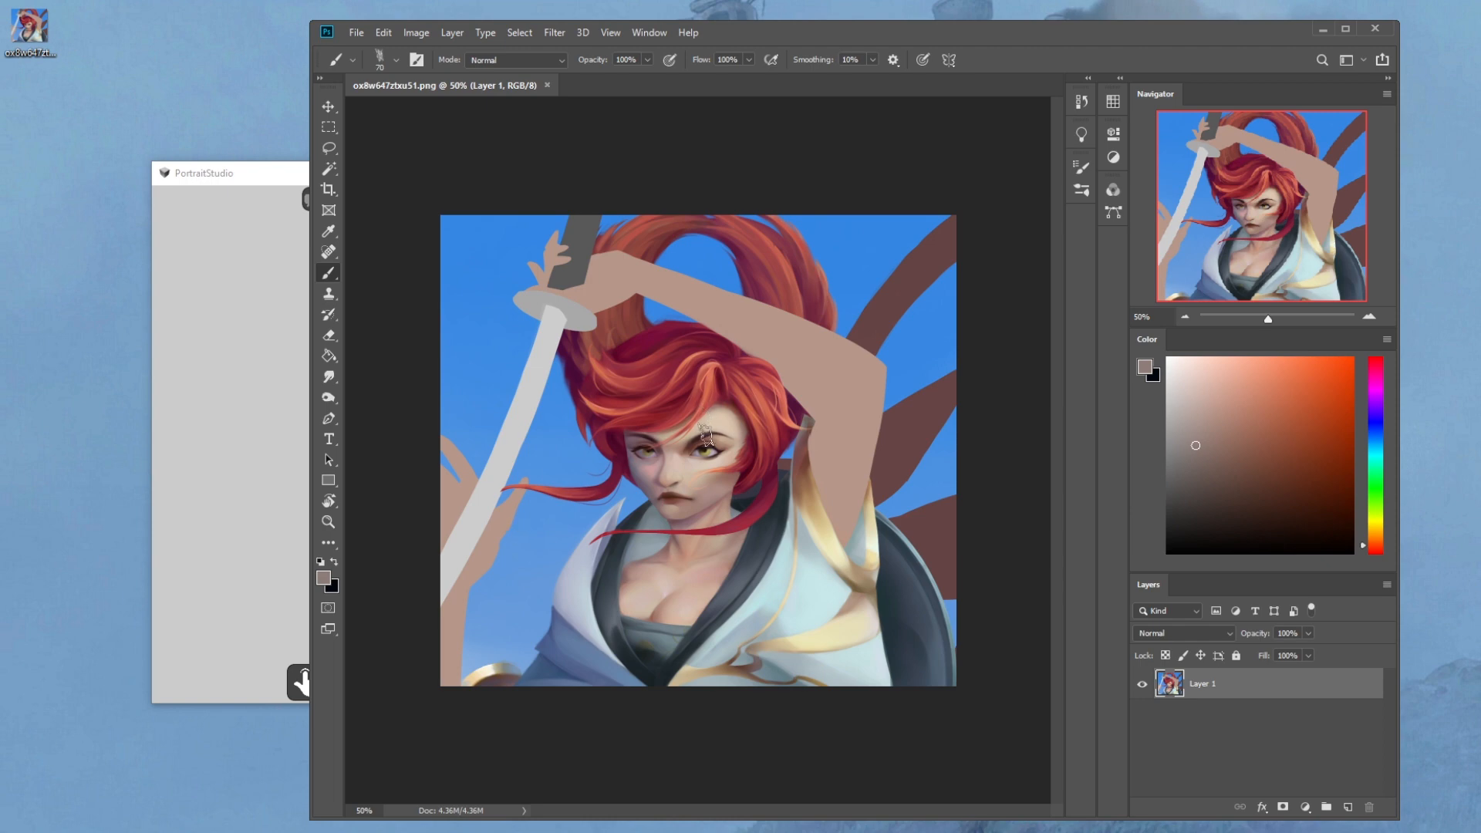
key("l")
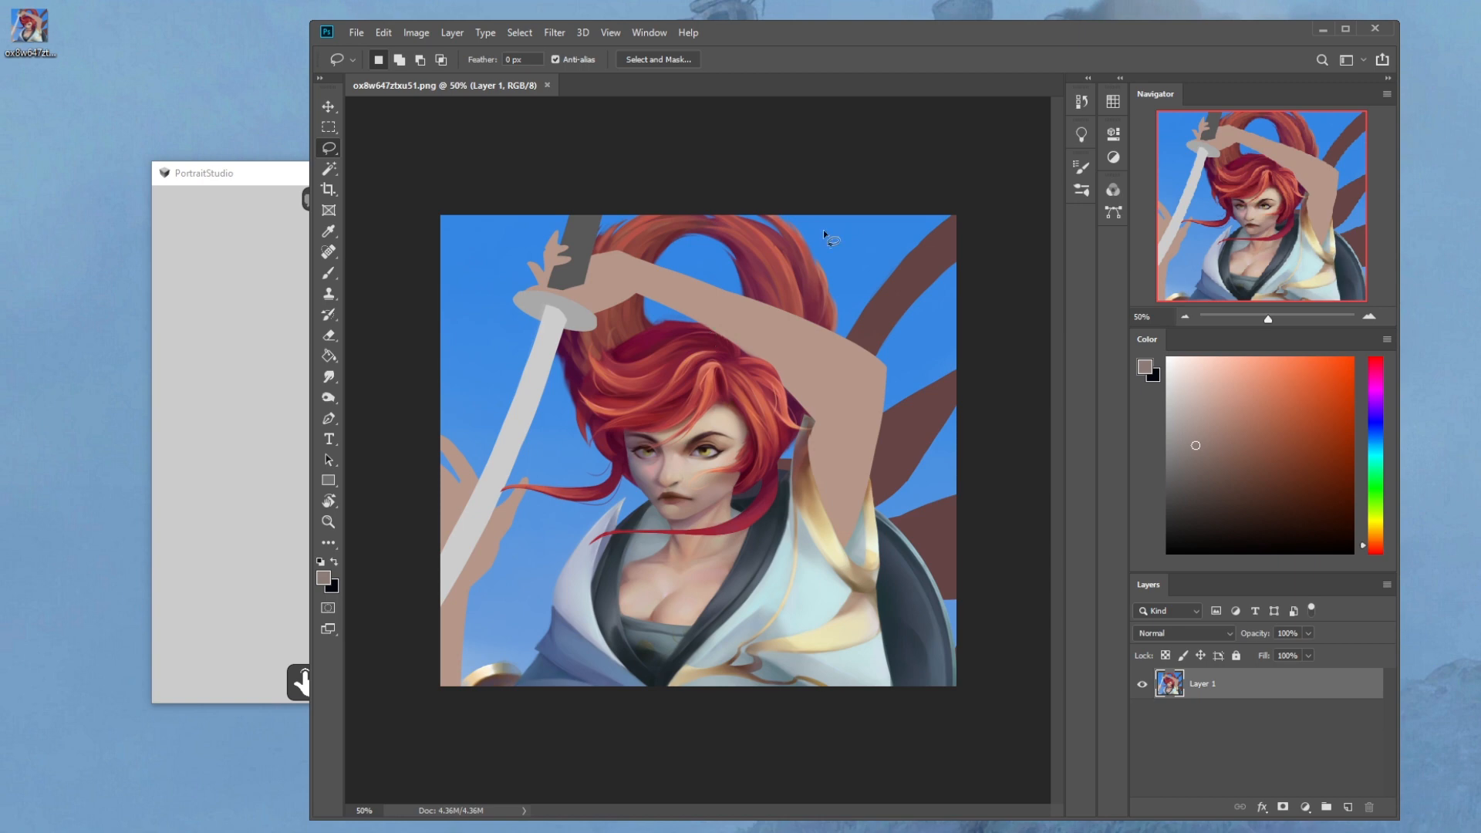
left_click(329, 168)
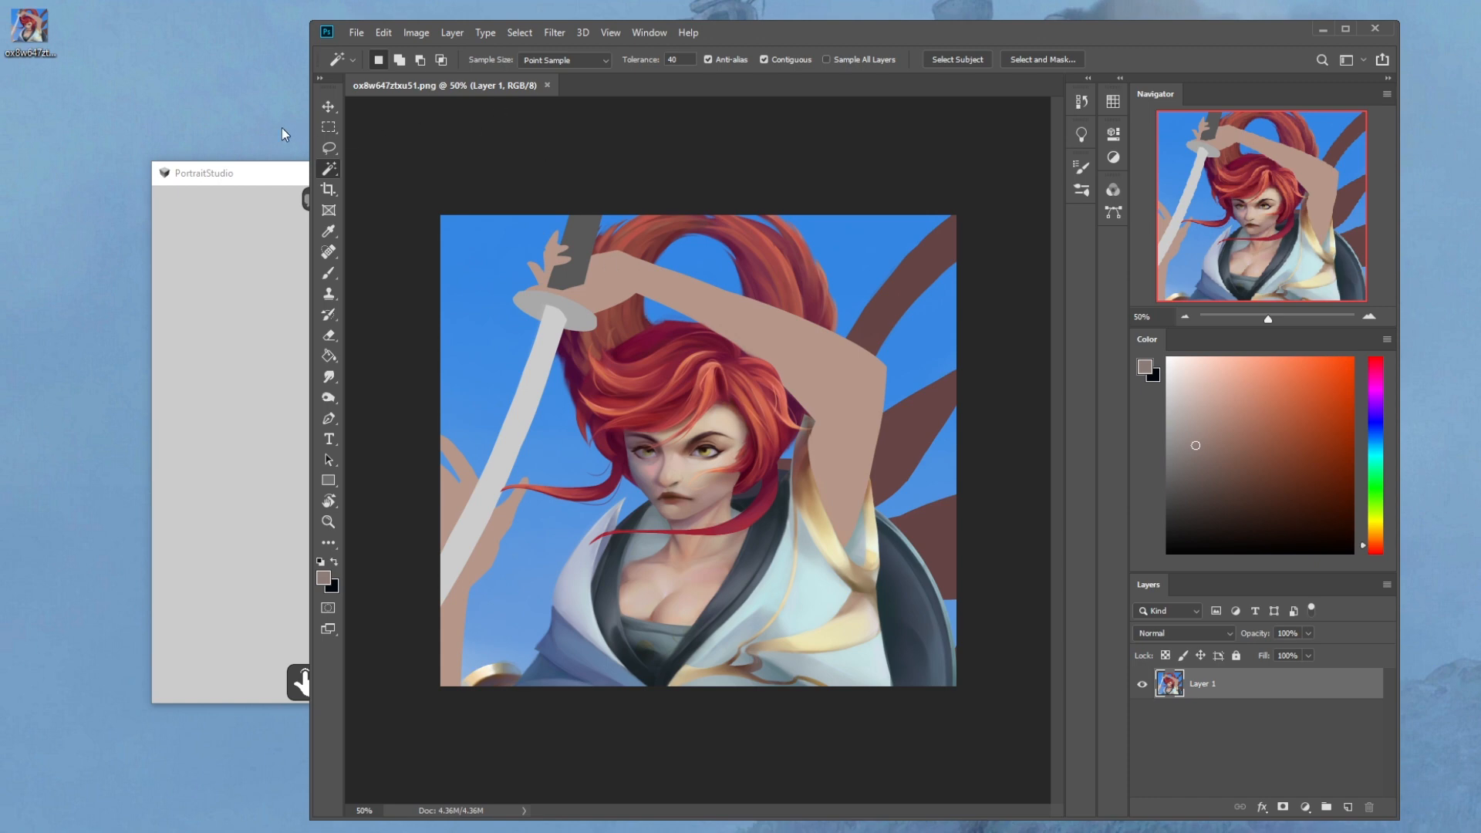
Switch to PortraitStudio, add the first posable female model from the Figures category, and select its pelvis joint
left_click(266, 176)
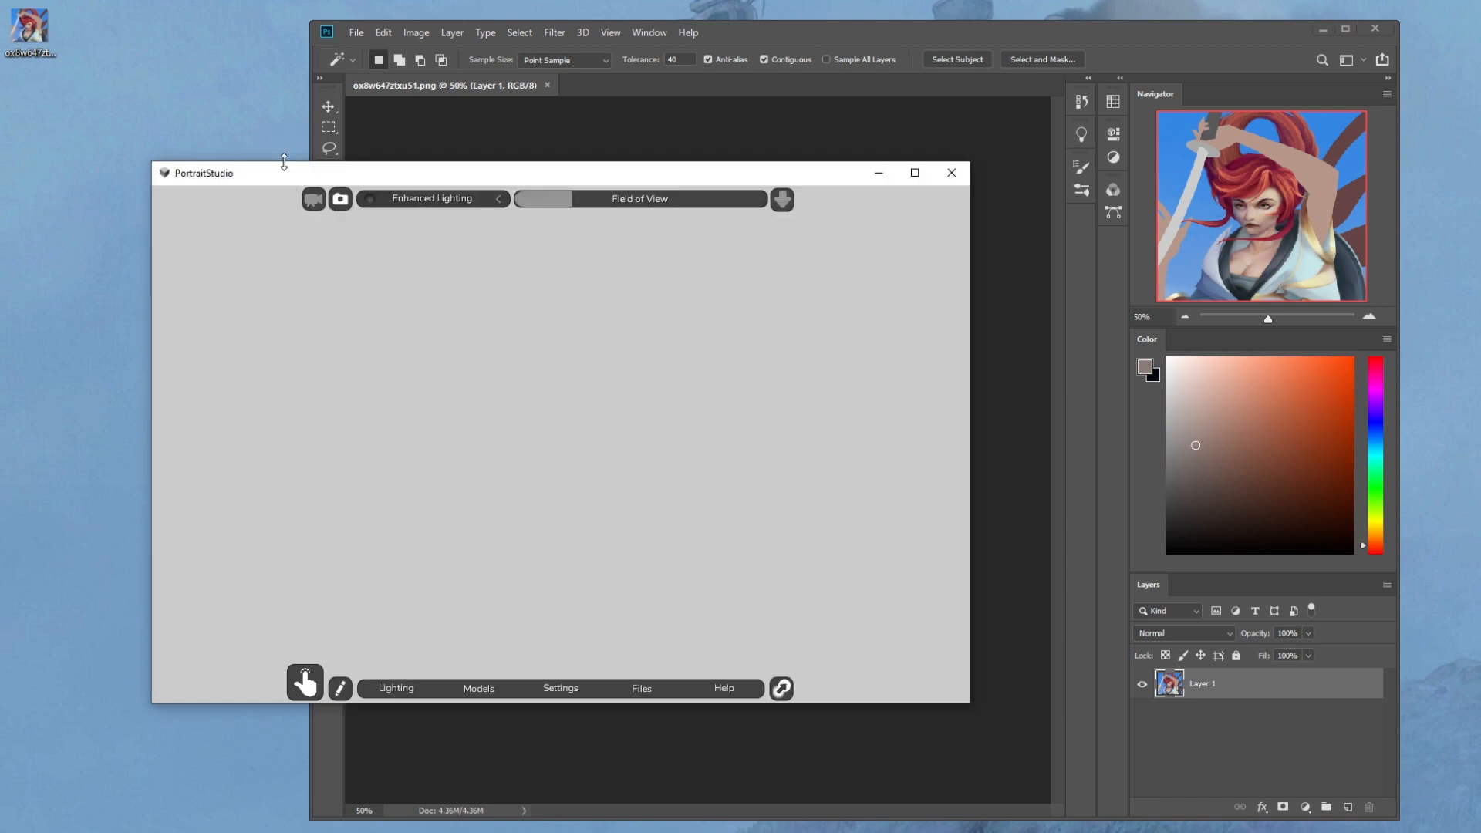
left_click(479, 689)
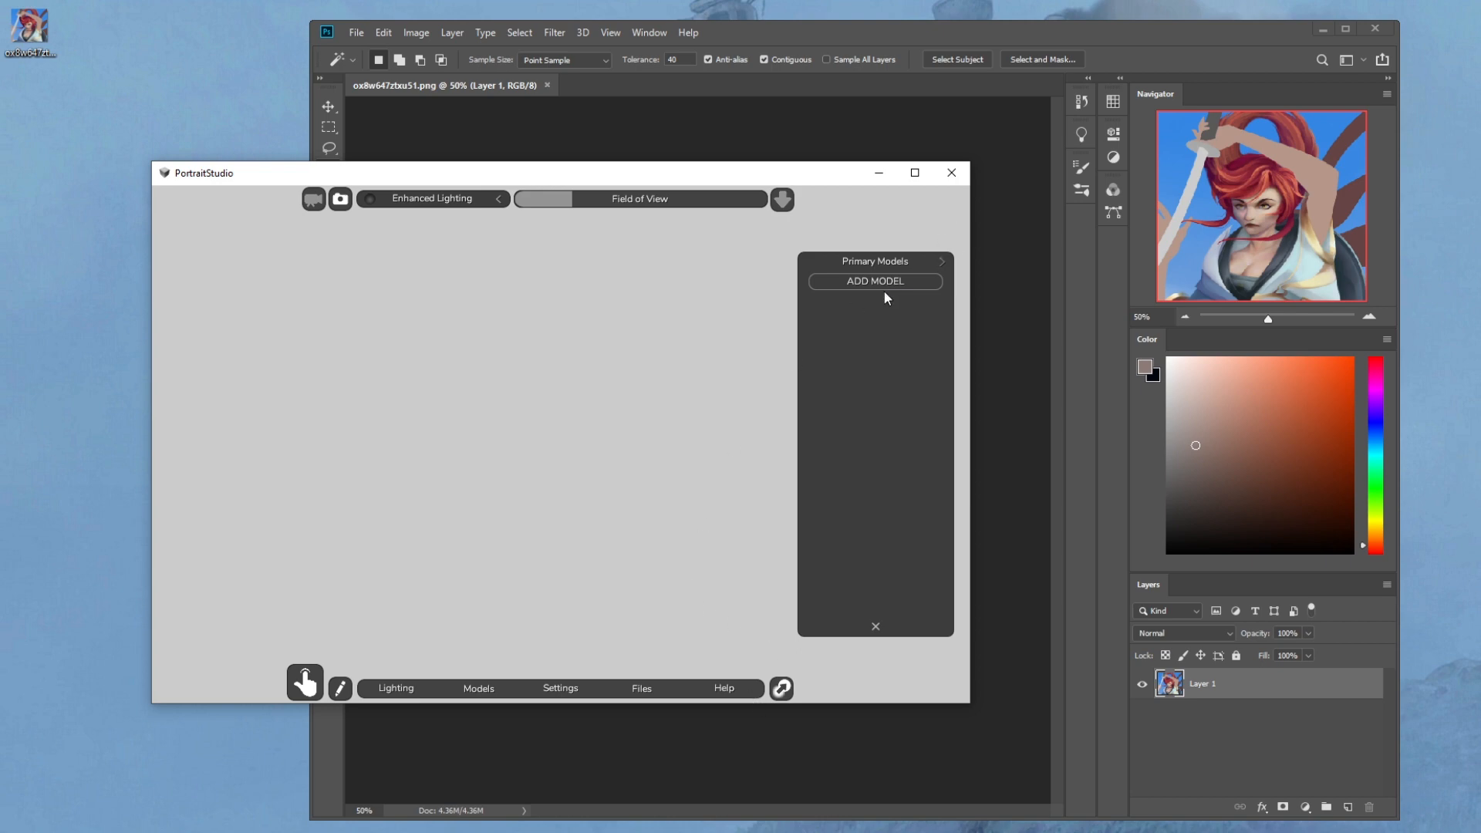
left_click(913, 282)
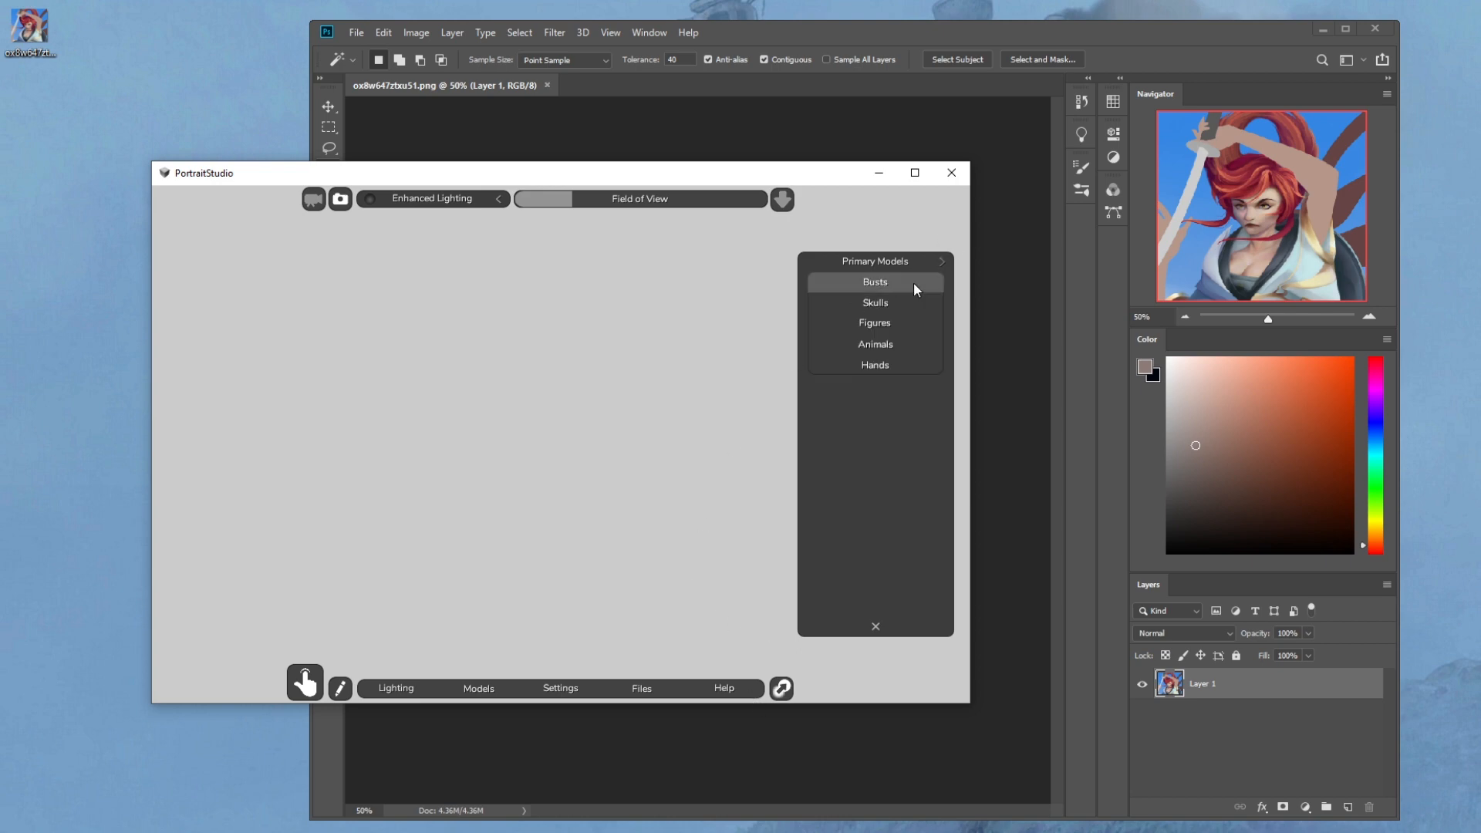
left_click(895, 323)
left_click(870, 299)
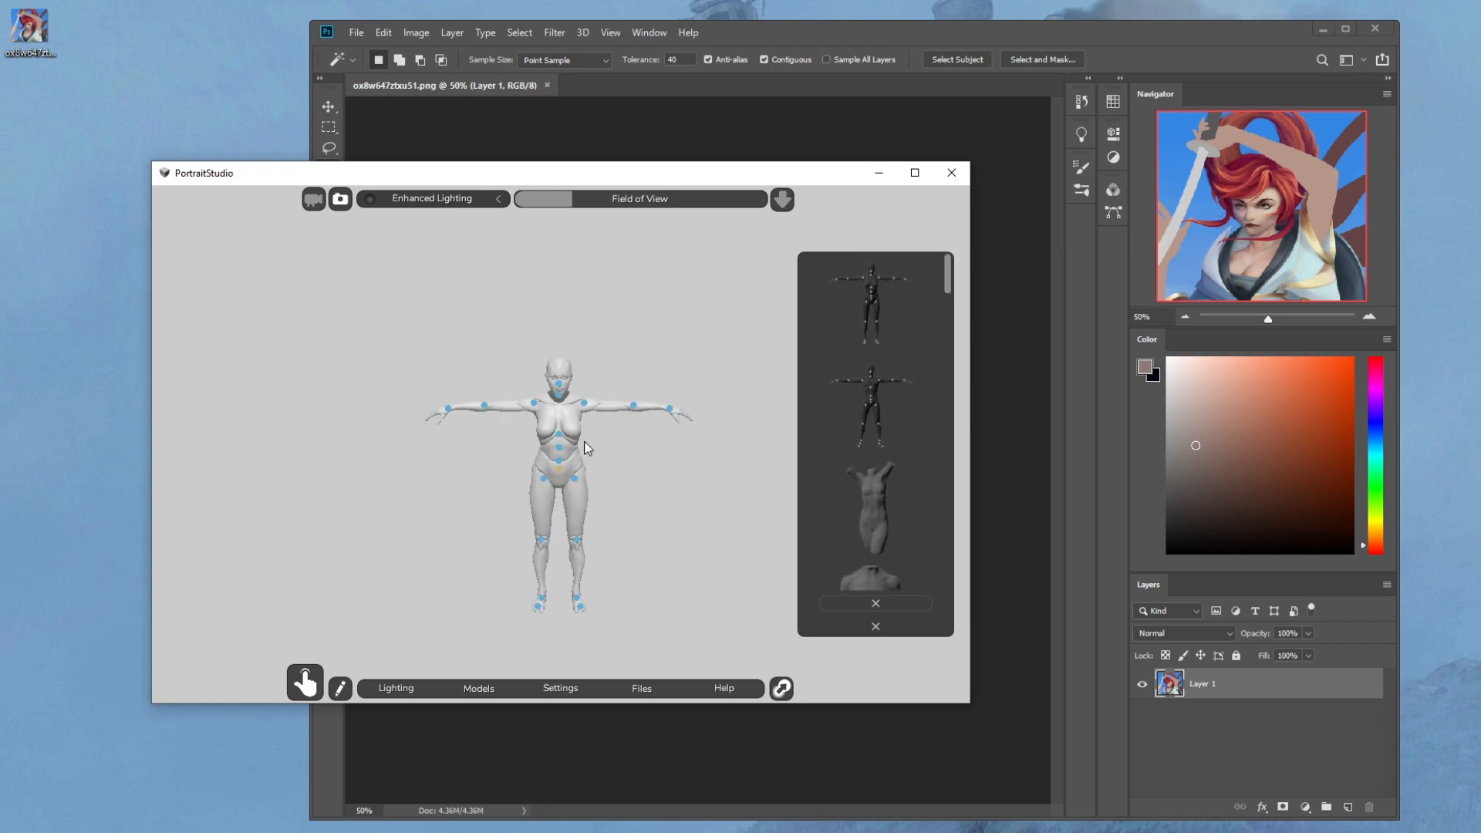
left_click(560, 464)
Enlarge the PortraitStudio window and move it so Photoshop's Navigator preview of the painting stays uncovered
left_click_drag(797, 173, 963, 154)
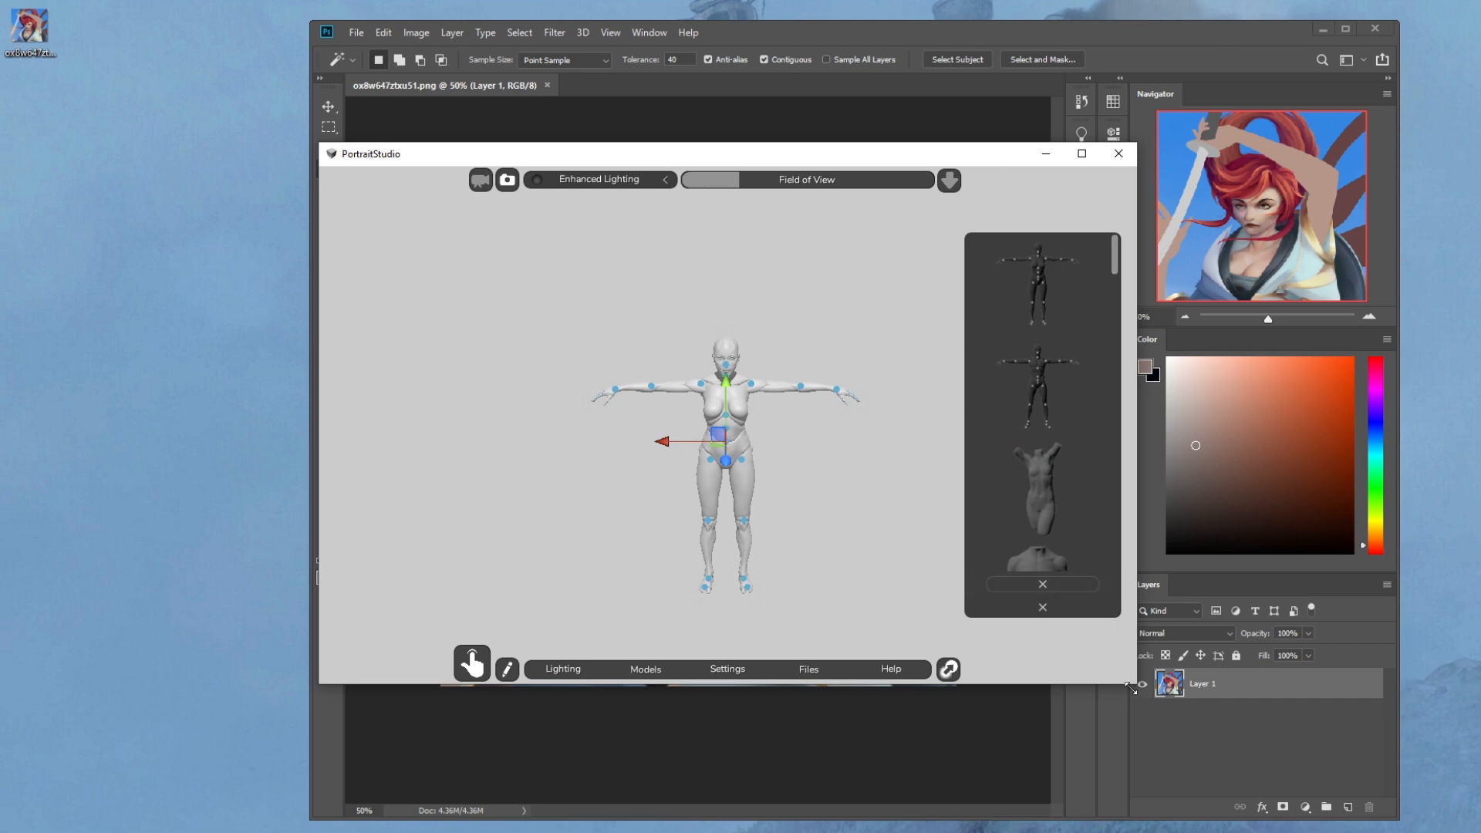
left_click_drag(1135, 685, 1354, 803)
left_click_drag(1075, 172, 864, 148)
Show the on-screen camera controls and frame the figure closer from a slightly turned angle
left_click(368, 742)
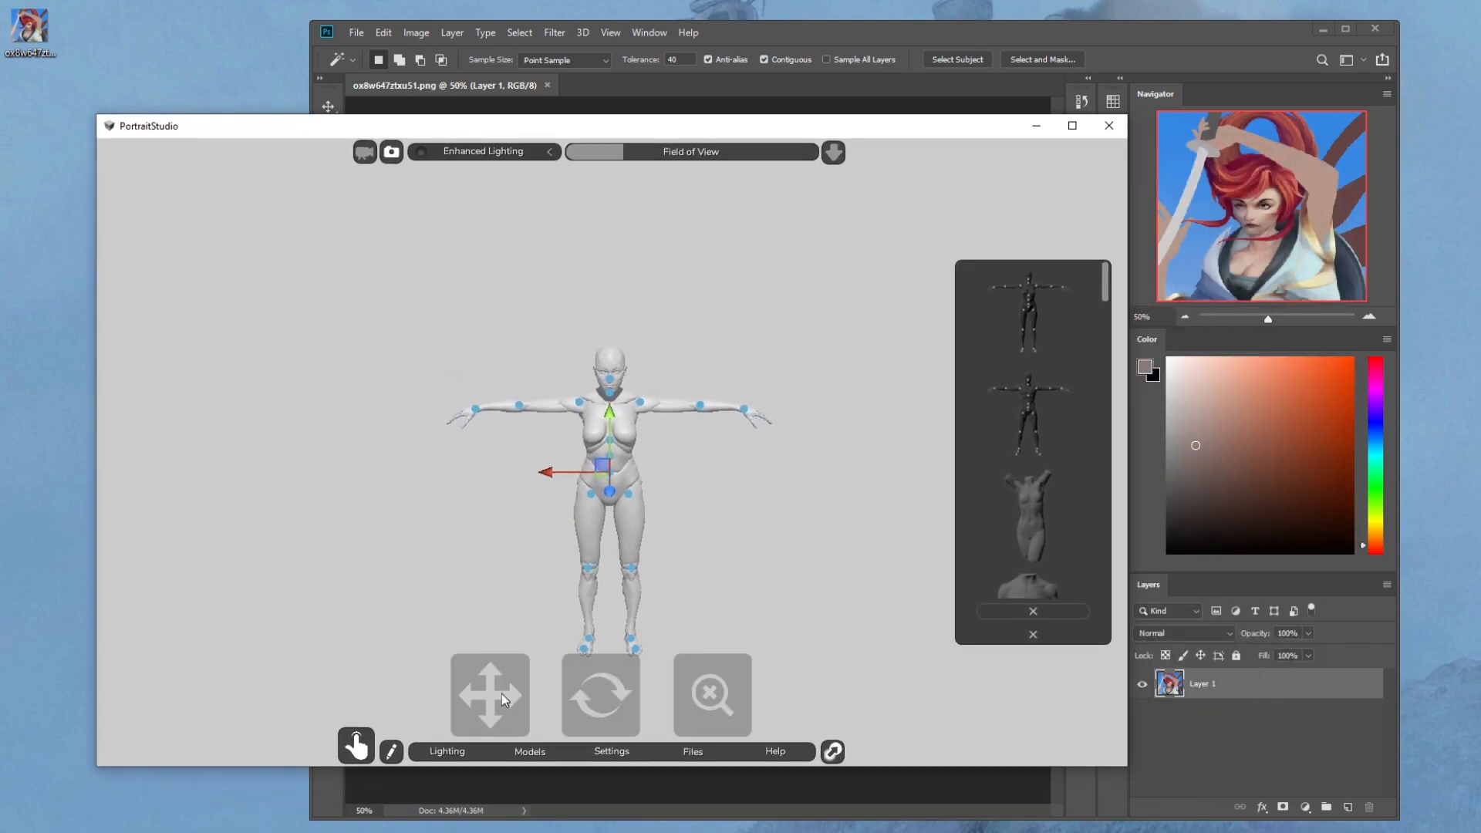
left_click_drag(607, 712, 594, 683)
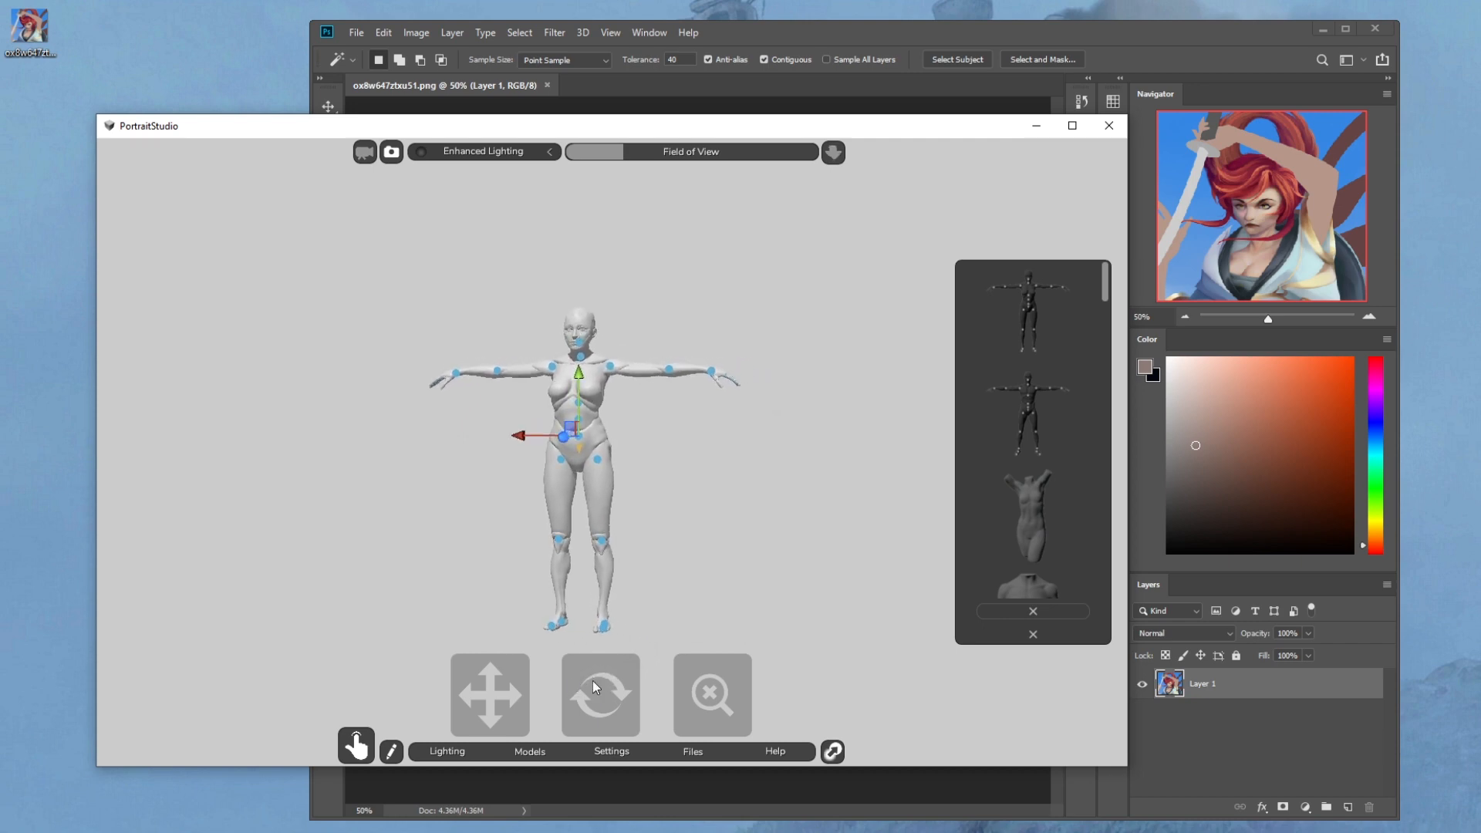
left_click_drag(710, 692, 725, 697)
left_click_drag(523, 692, 556, 754)
left_click(597, 700)
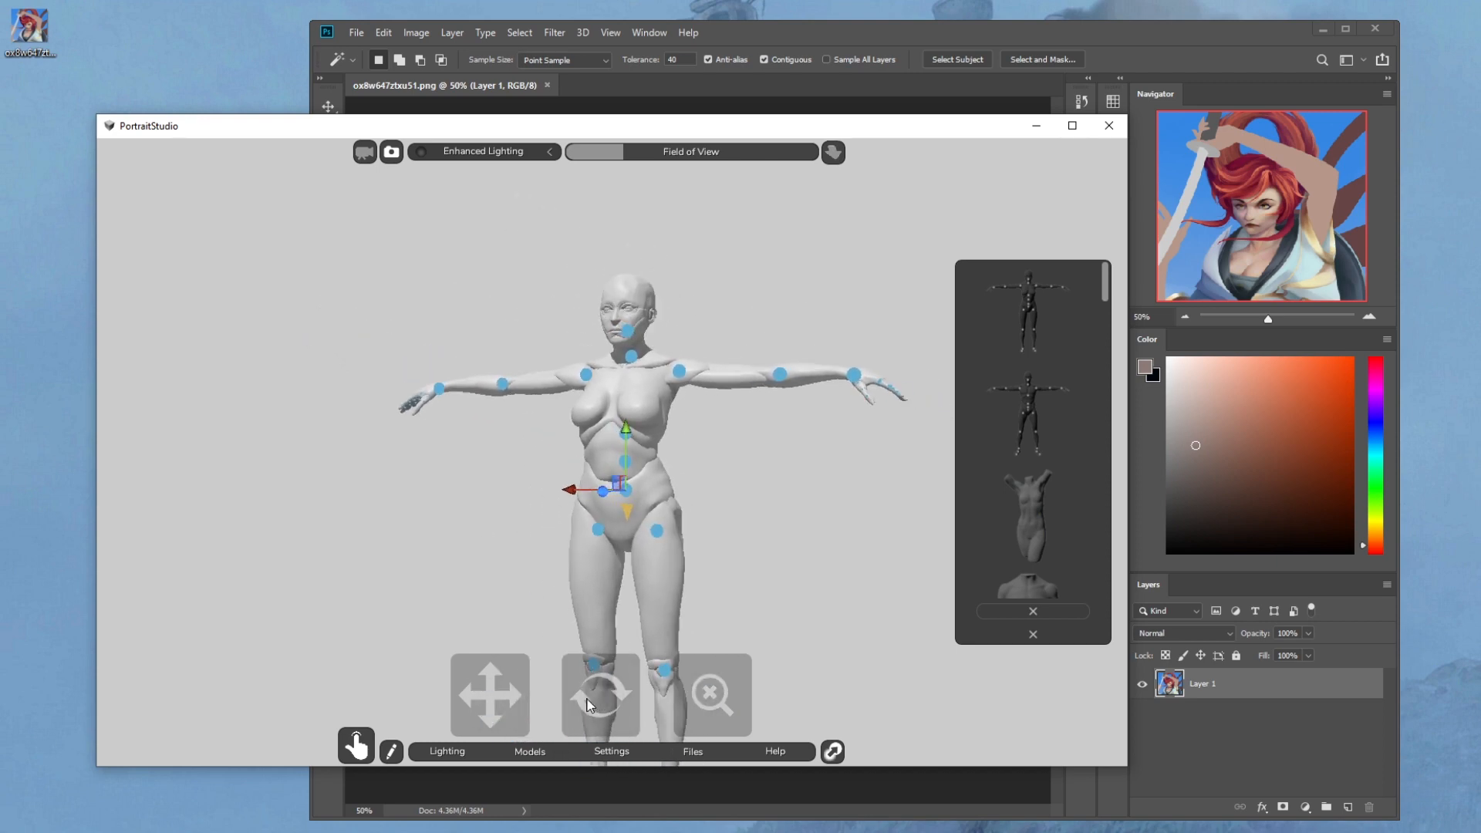
left_click(592, 700)
left_click_drag(592, 700, 604, 710)
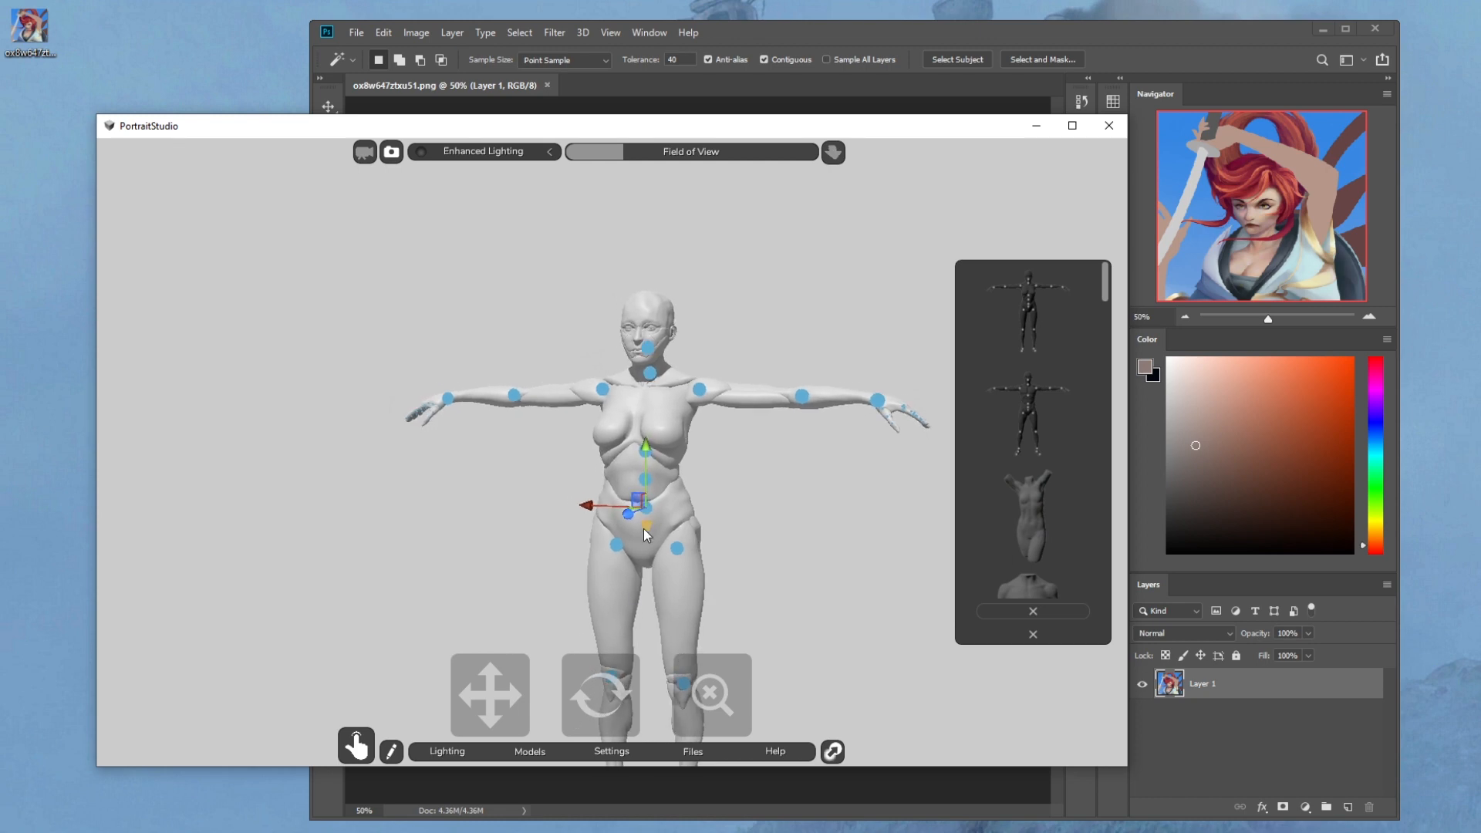
Rotate the figure's left shoulder joint to bring the arm forward across the body and raise it beside the head
left_click(699, 390)
left_click(702, 391)
left_click_drag(732, 398, 642, 401)
left_click_drag(765, 377, 763, 425)
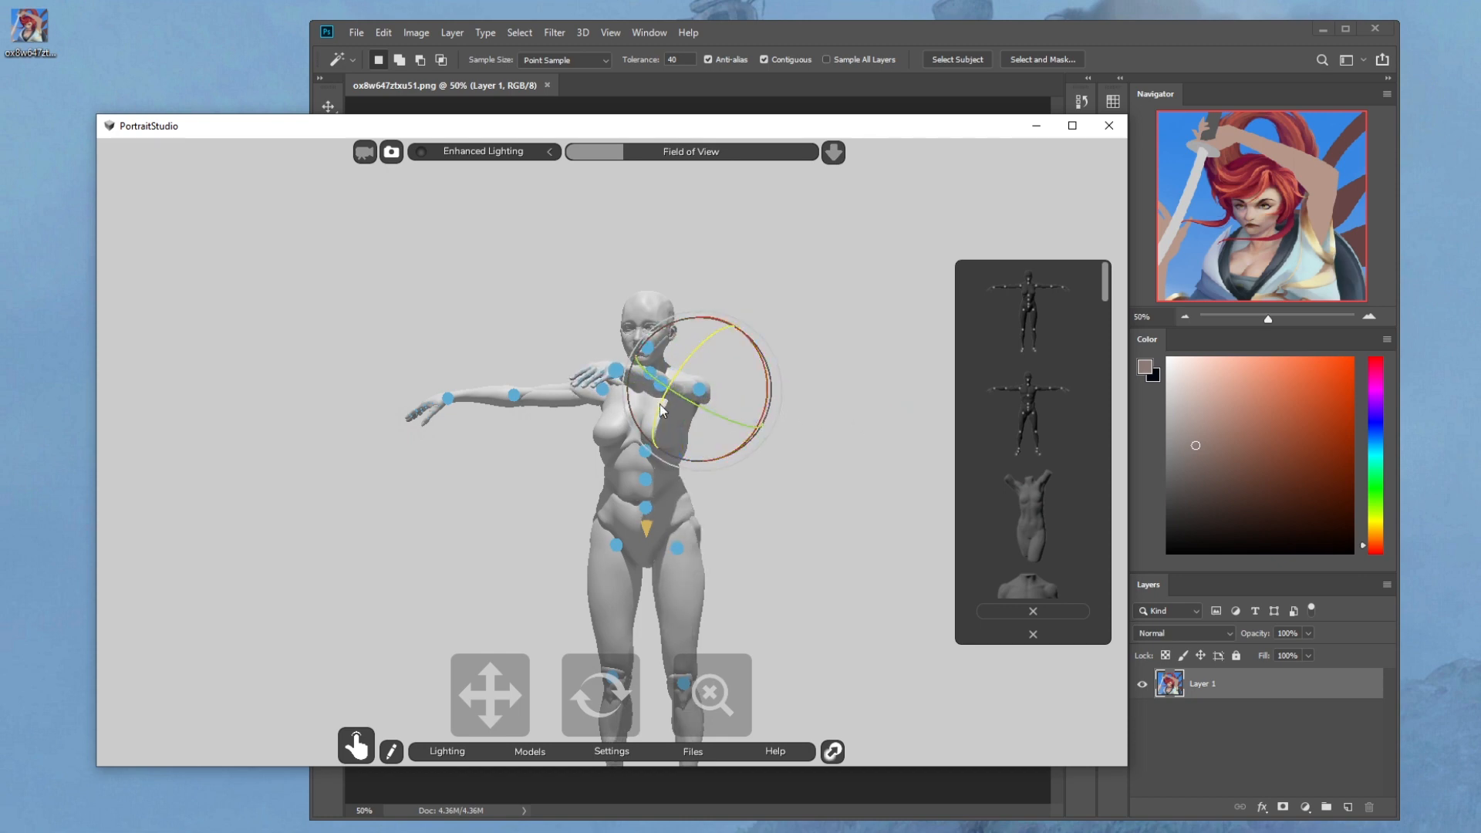
left_click_drag(663, 398, 688, 348)
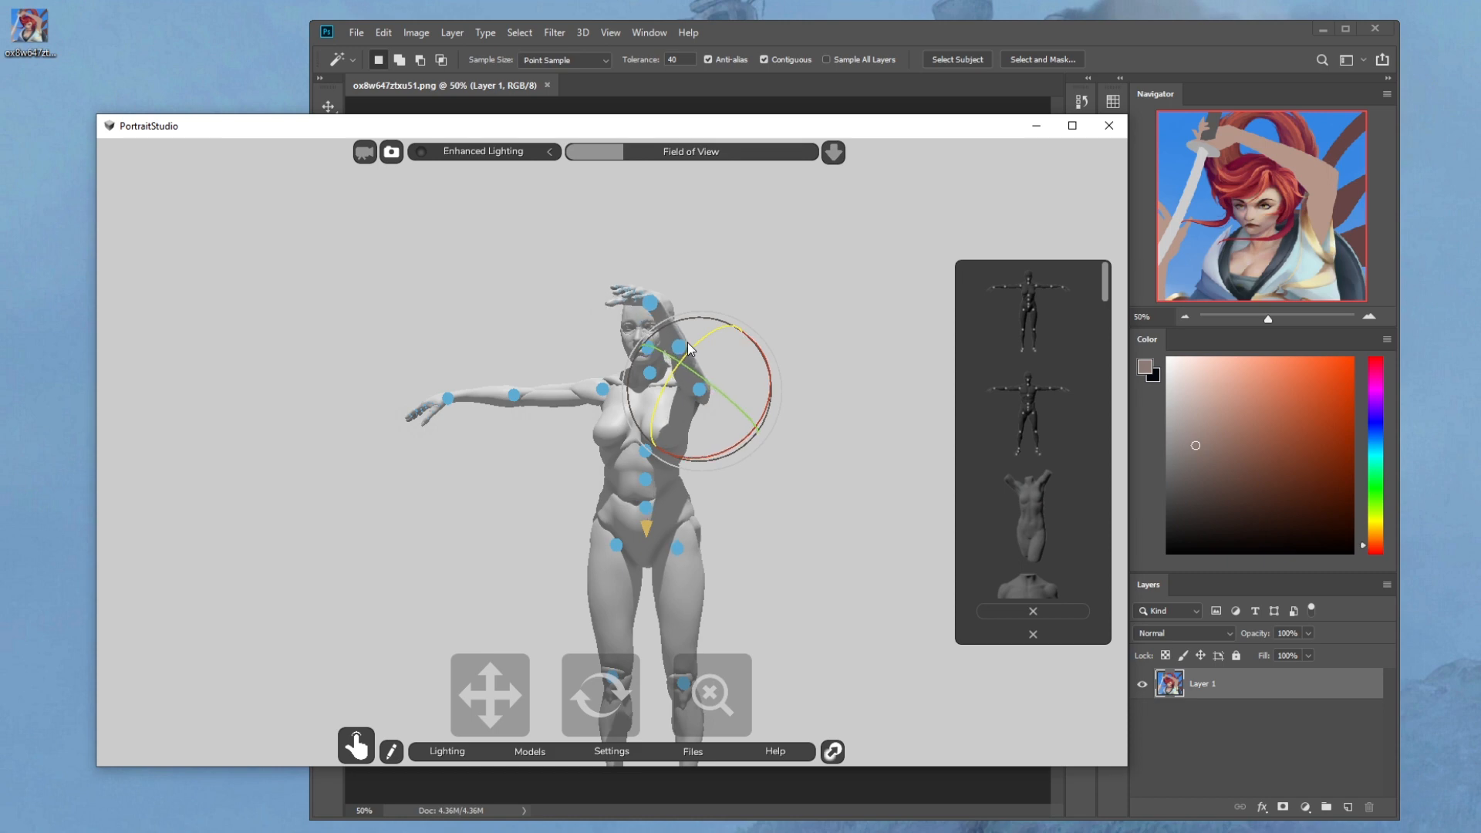
Rotate the figure's left elbow to bend the forearm inward across the forehead, checking it from a turned angle
left_click(679, 347)
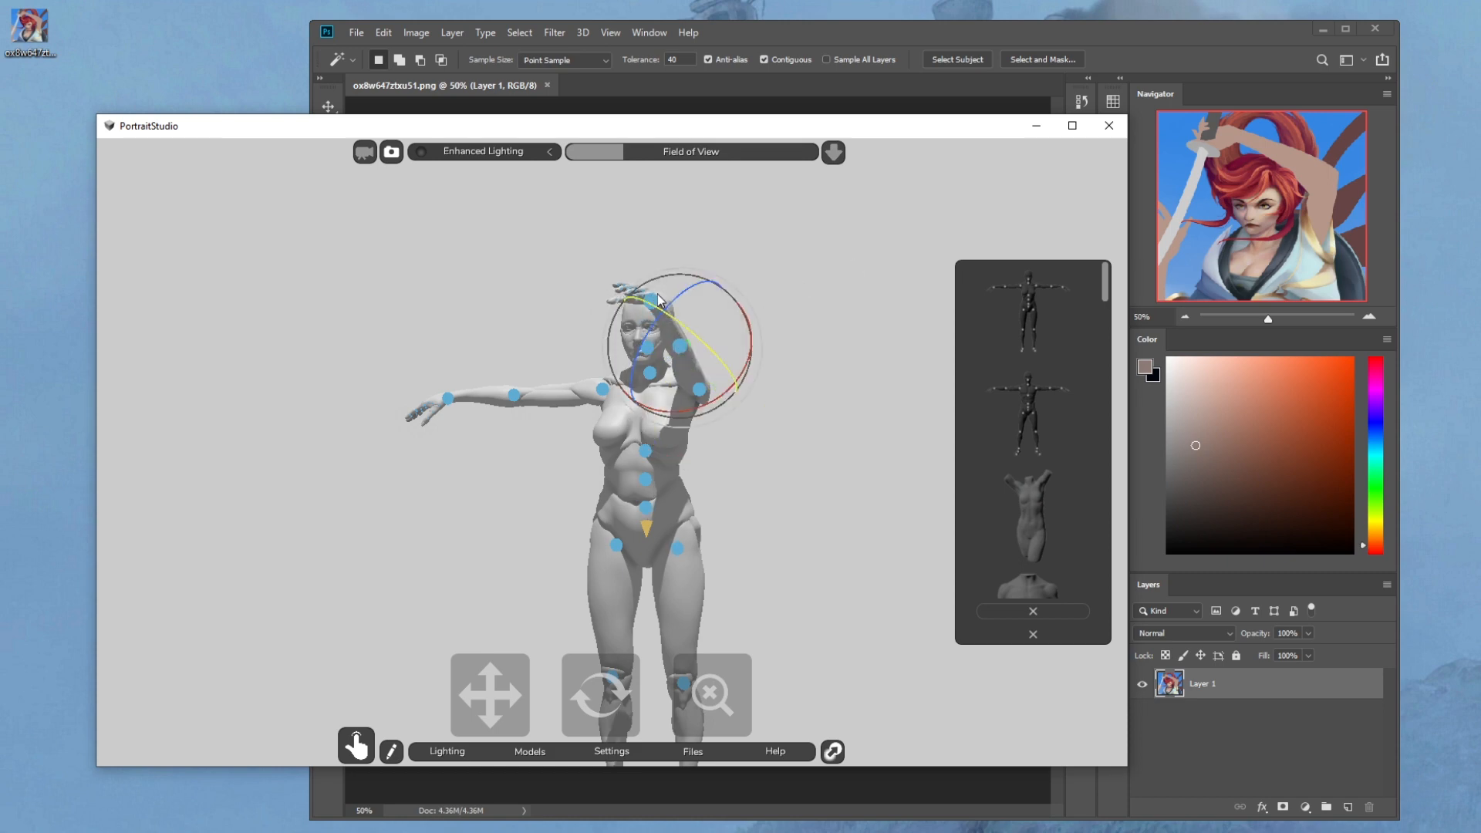
left_click_drag(682, 324, 664, 305)
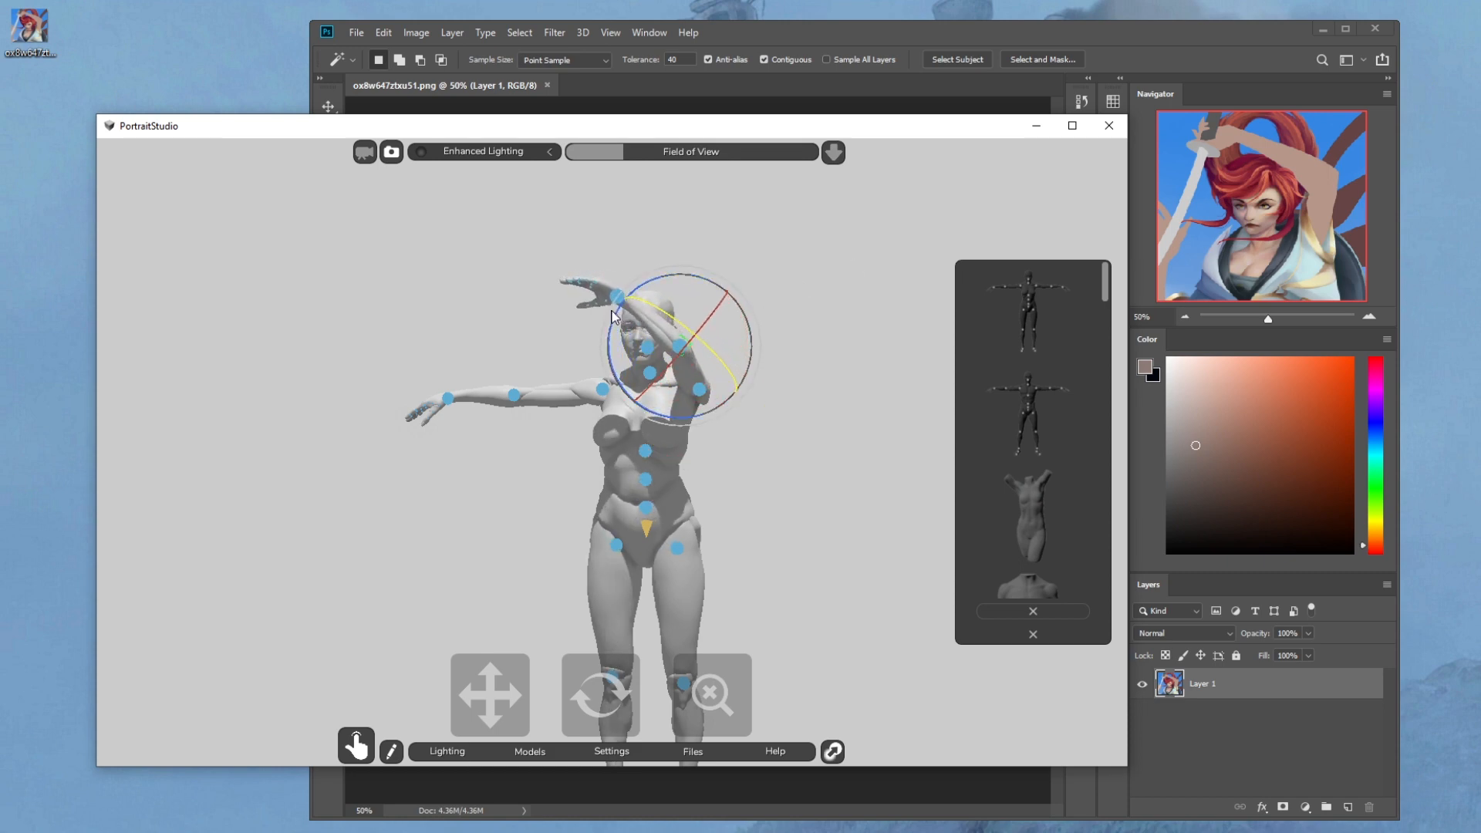
left_click_drag(620, 697, 654, 706)
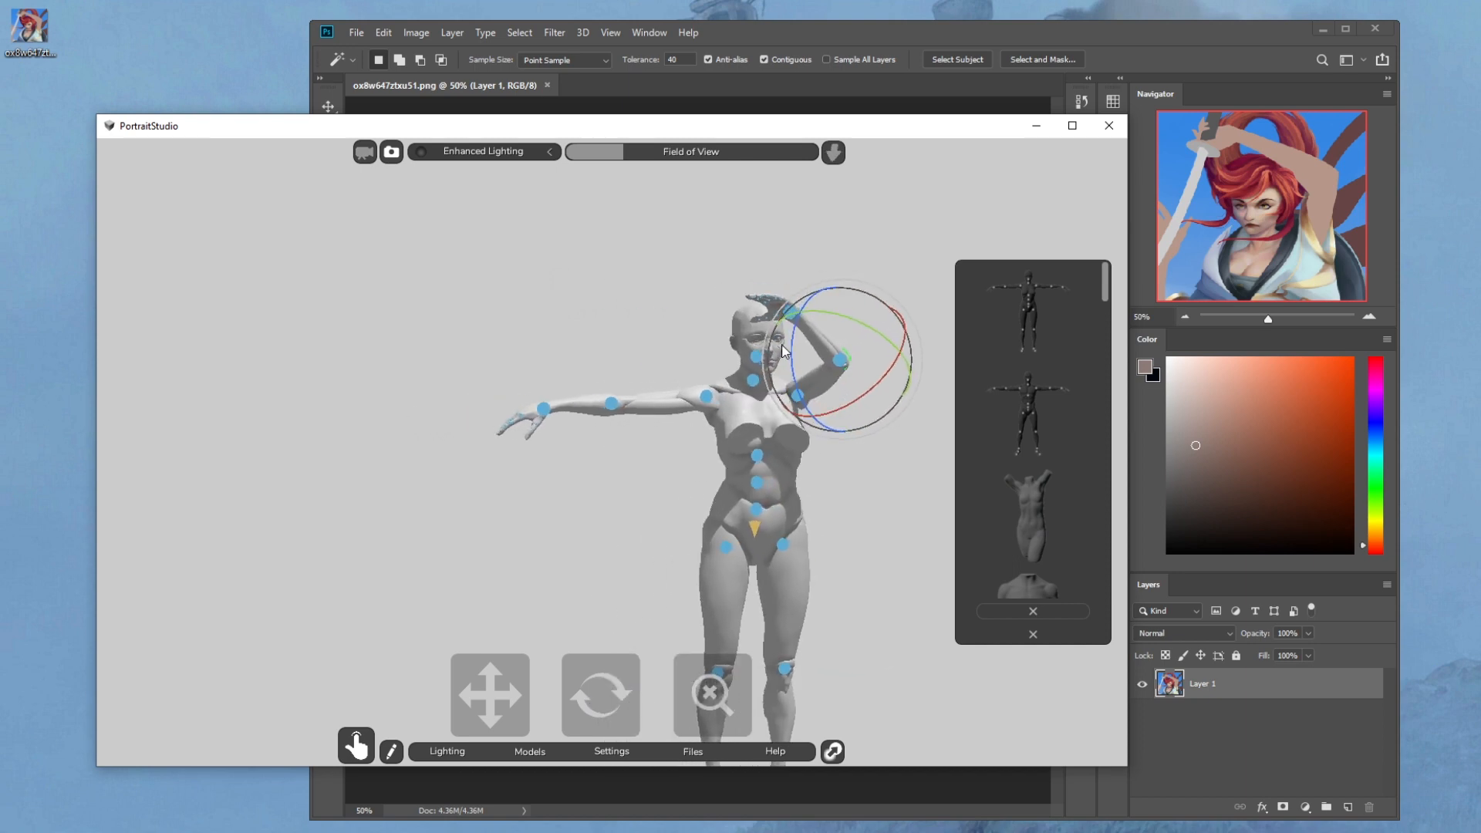
left_click_drag(794, 330, 790, 348)
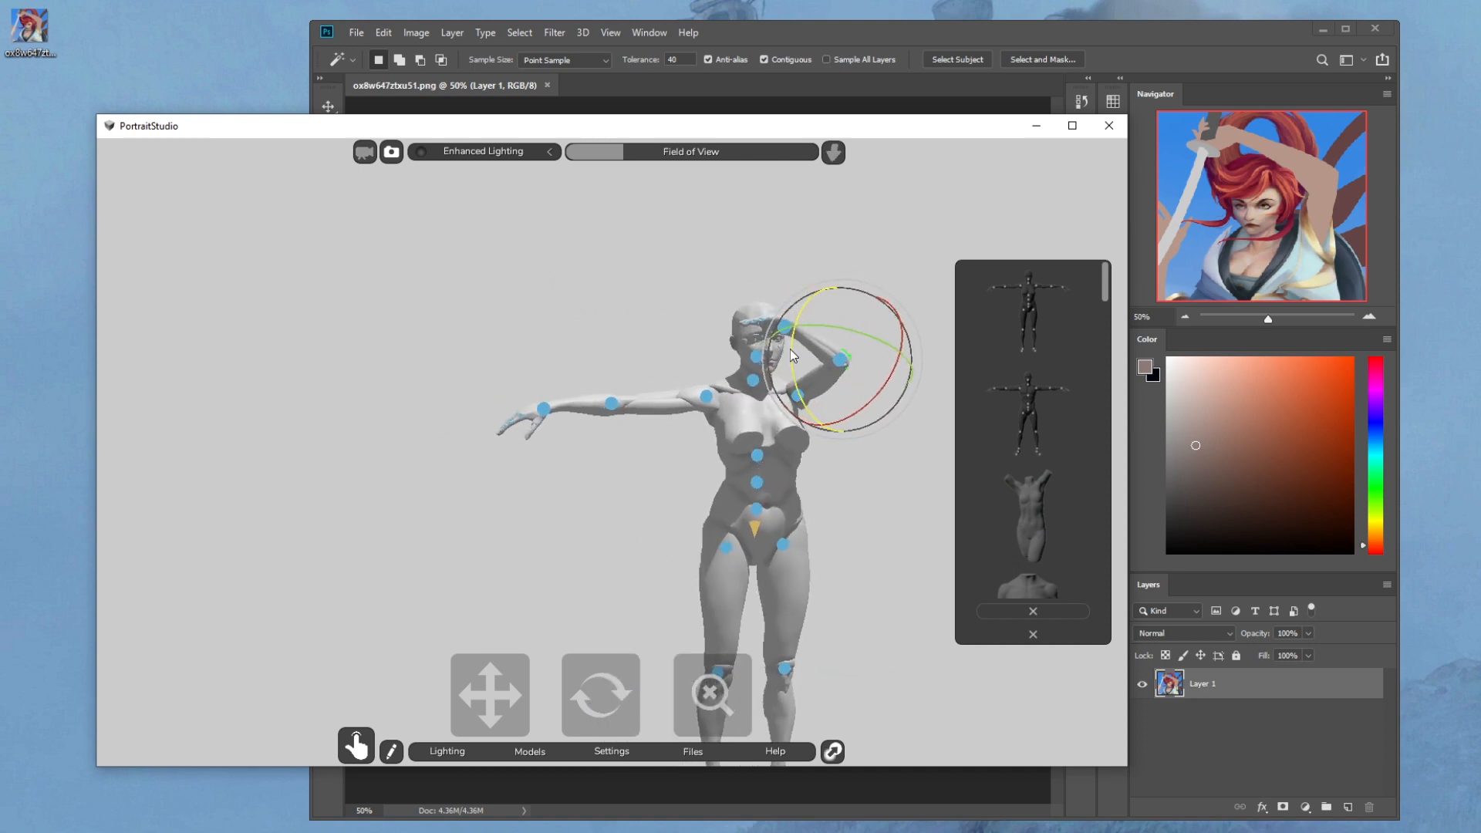
left_click(867, 563)
Rotate the figure's left shoulder to lift the upper arm until the forearm arches above the head
left_click(797, 395)
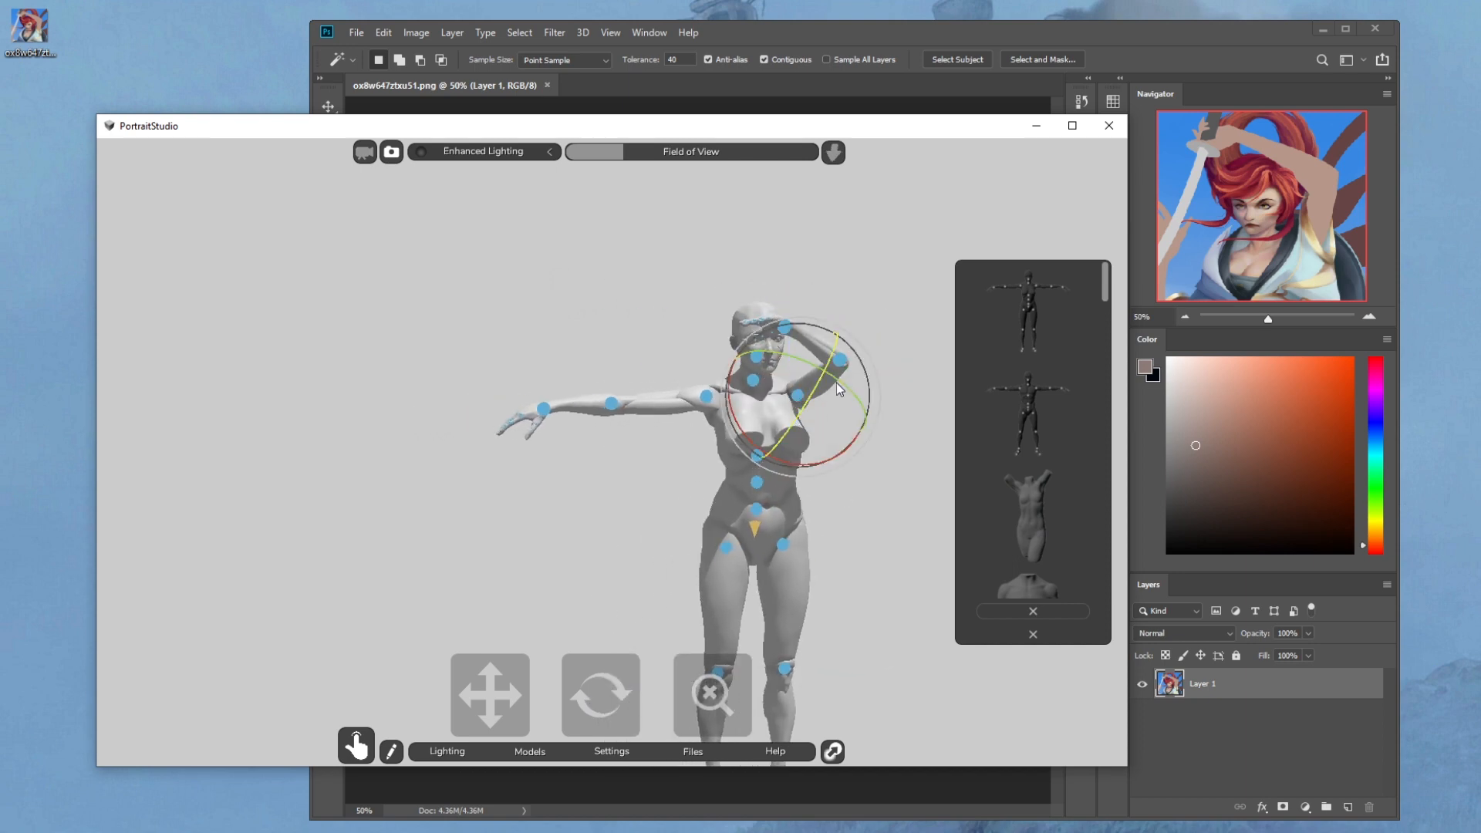
left_click_drag(819, 398, 826, 348)
left_click_drag(660, 644, 575, 703)
left_click_drag(748, 382, 678, 359)
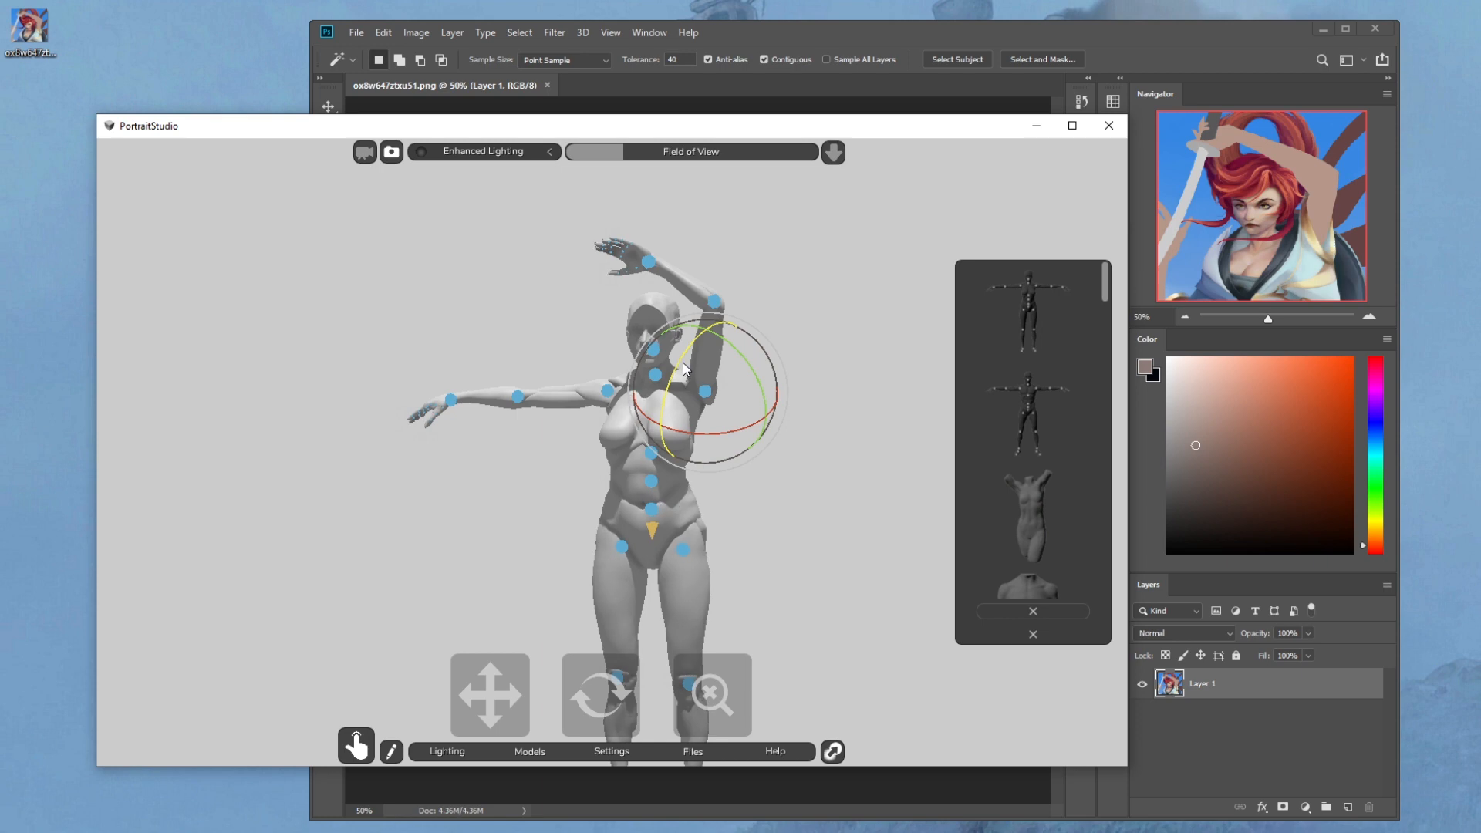
left_click_drag(683, 363, 725, 336)
left_click(840, 421)
Frame the posed figure closer and hide the joints of the Female_mannequin_v2 model
left_click_drag(716, 697, 721, 698)
left_click(718, 698)
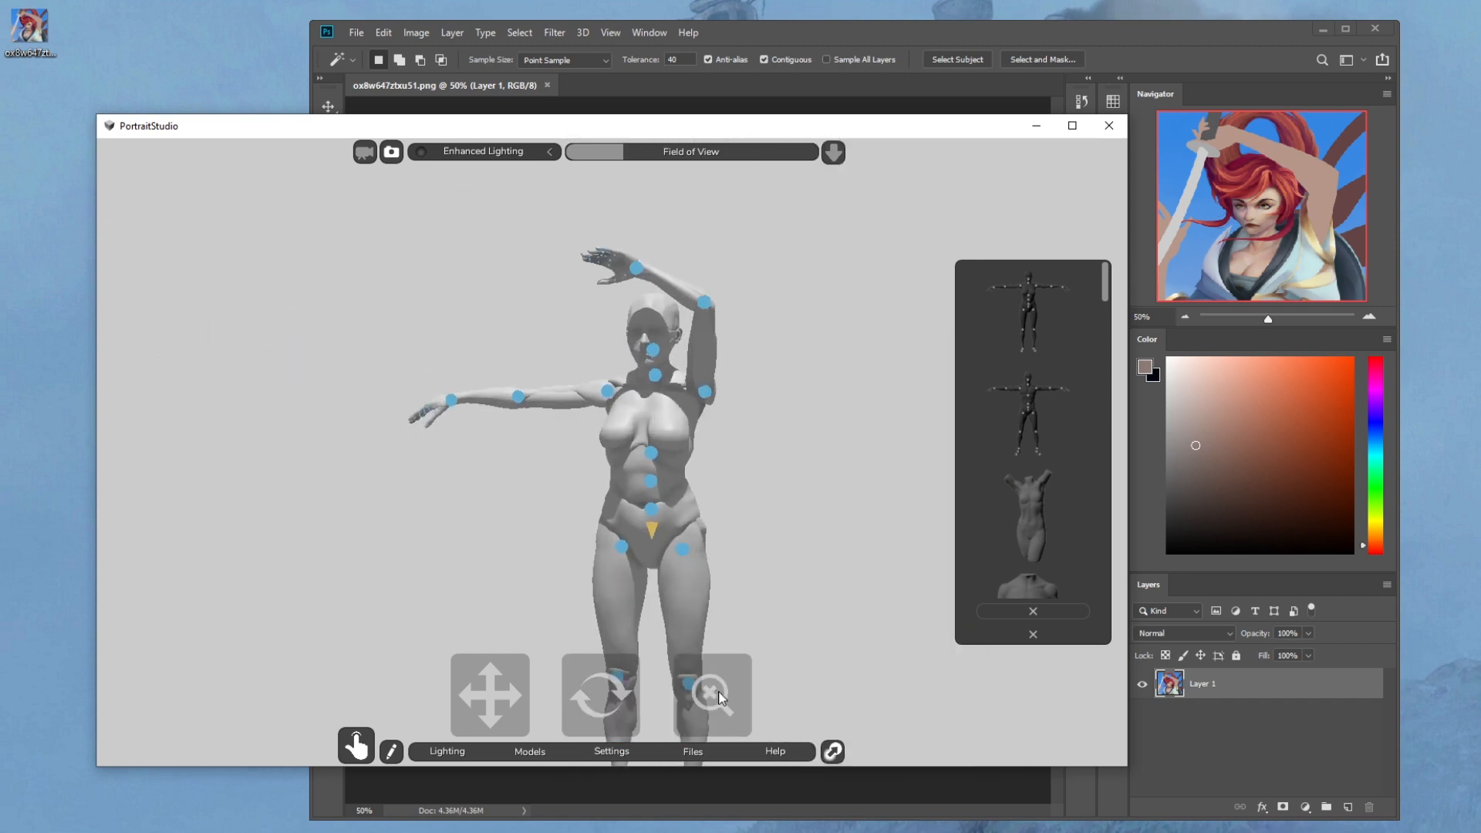
left_click_drag(615, 700, 625, 699)
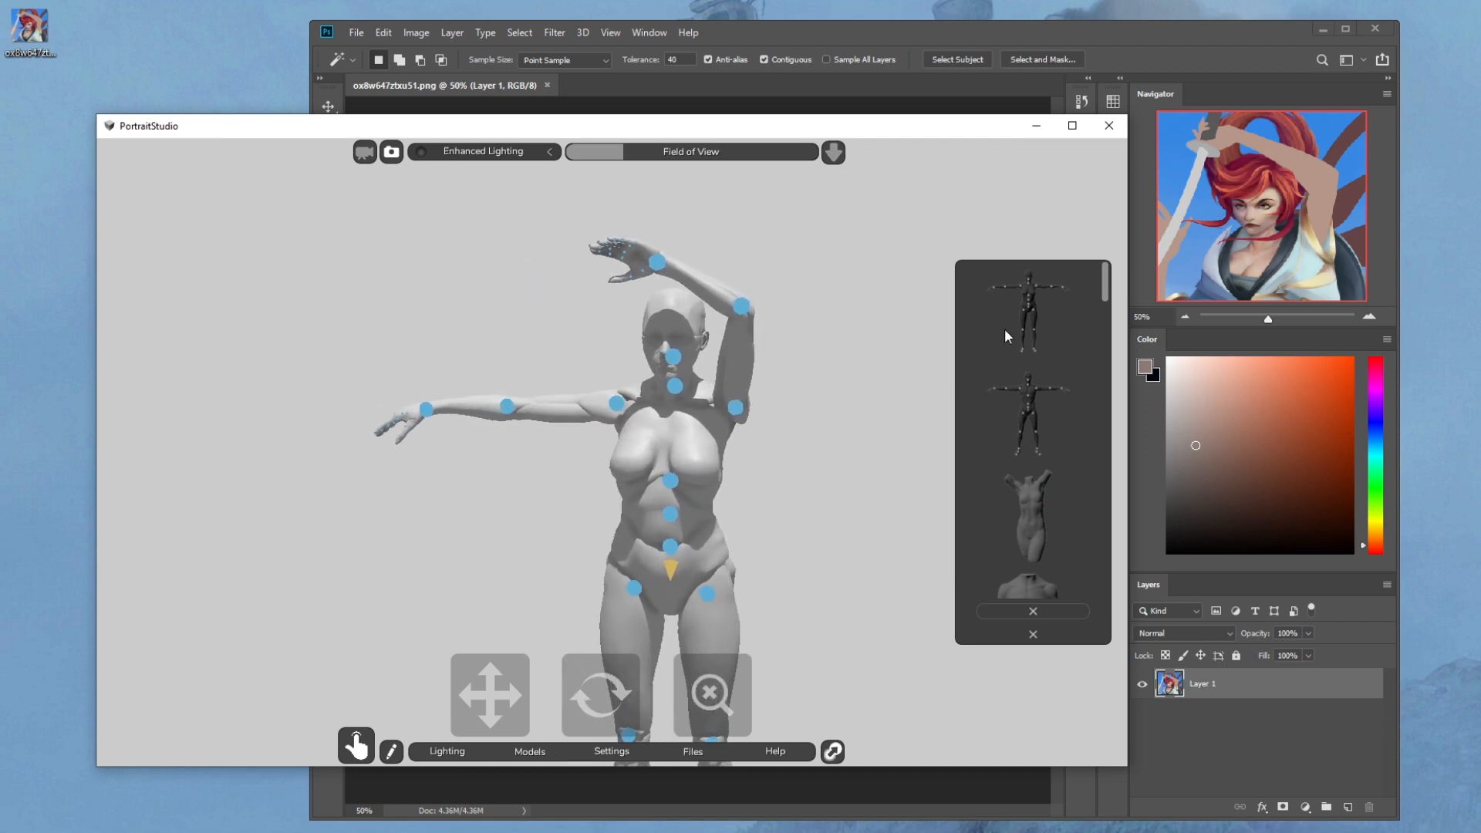
left_click(1002, 607)
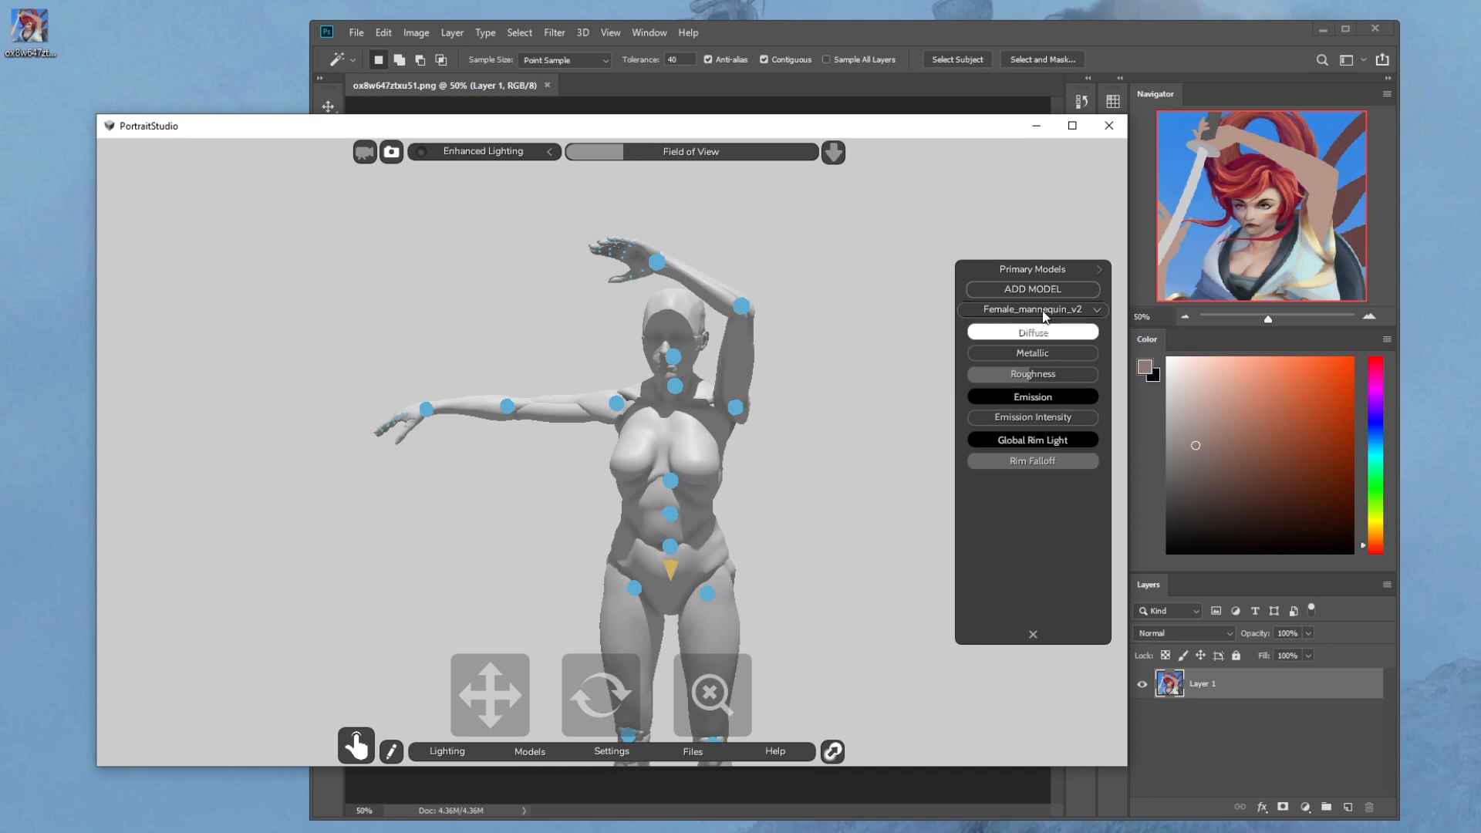
right_click(1013, 310)
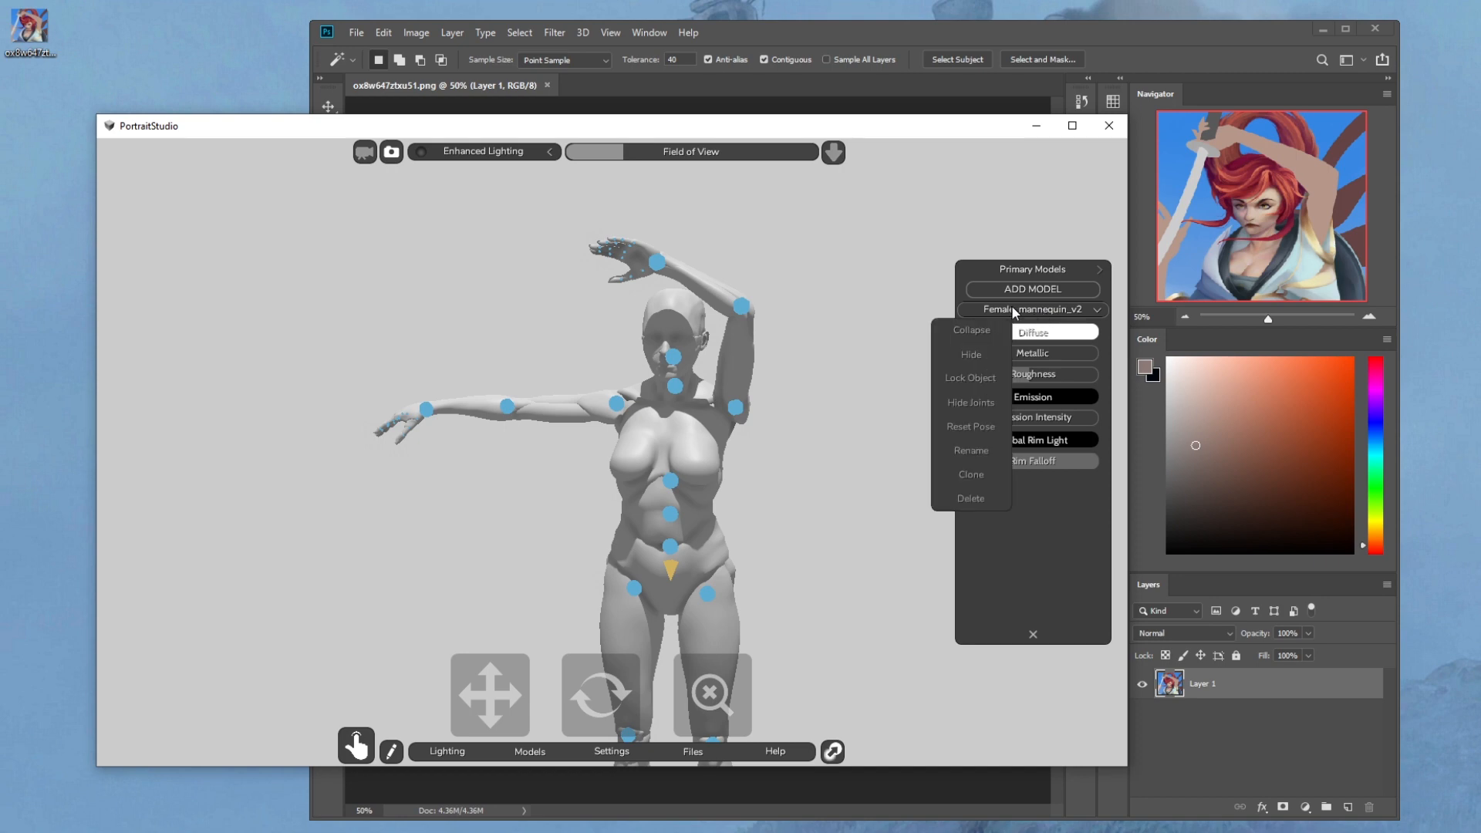
left_click(979, 413)
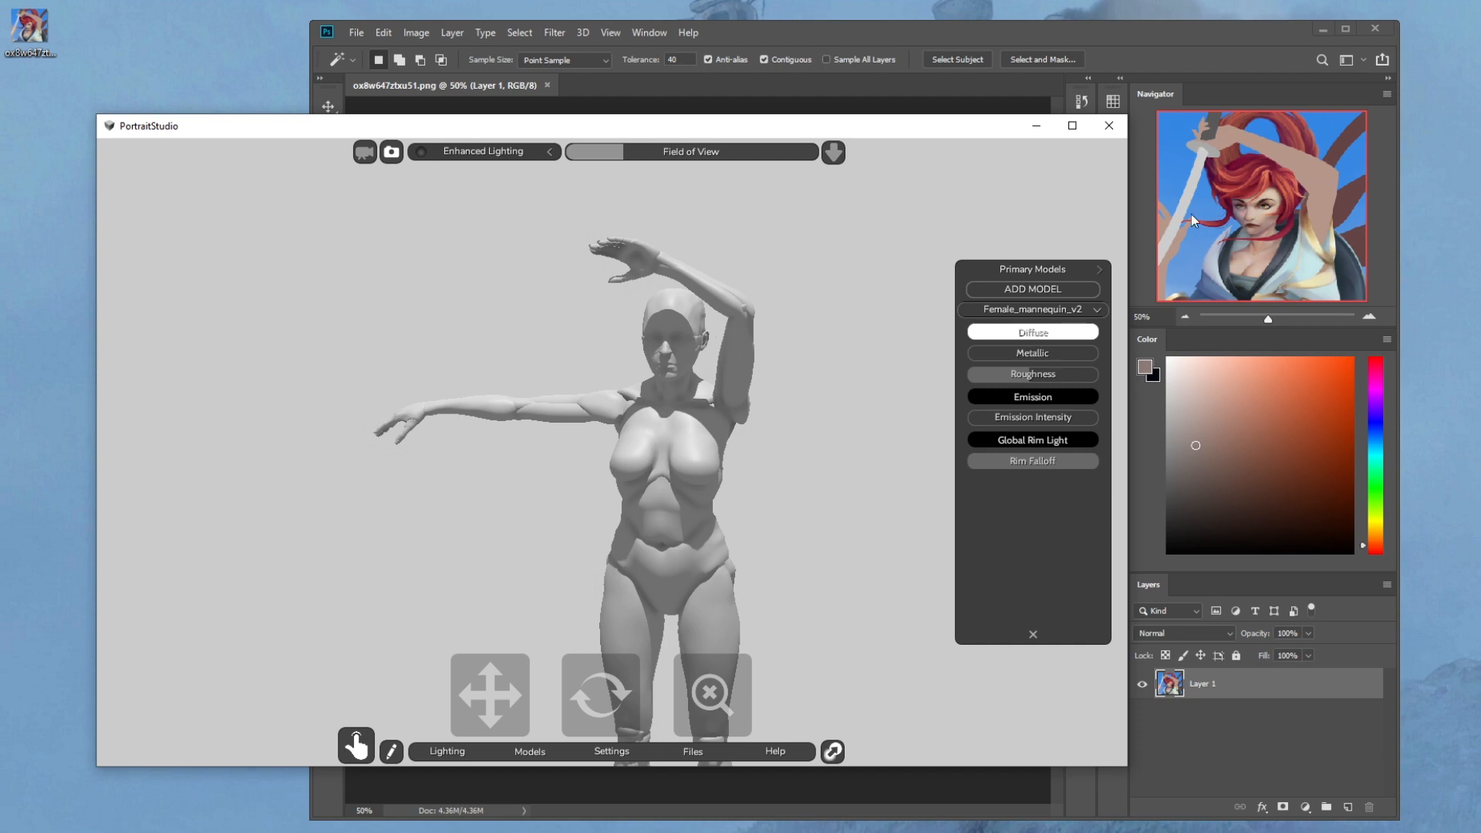
Check the raised arm in the Photoshop painting, return to PortraitStudio and slightly adjust the figure's left shoulder rotation
left_click(1039, 30)
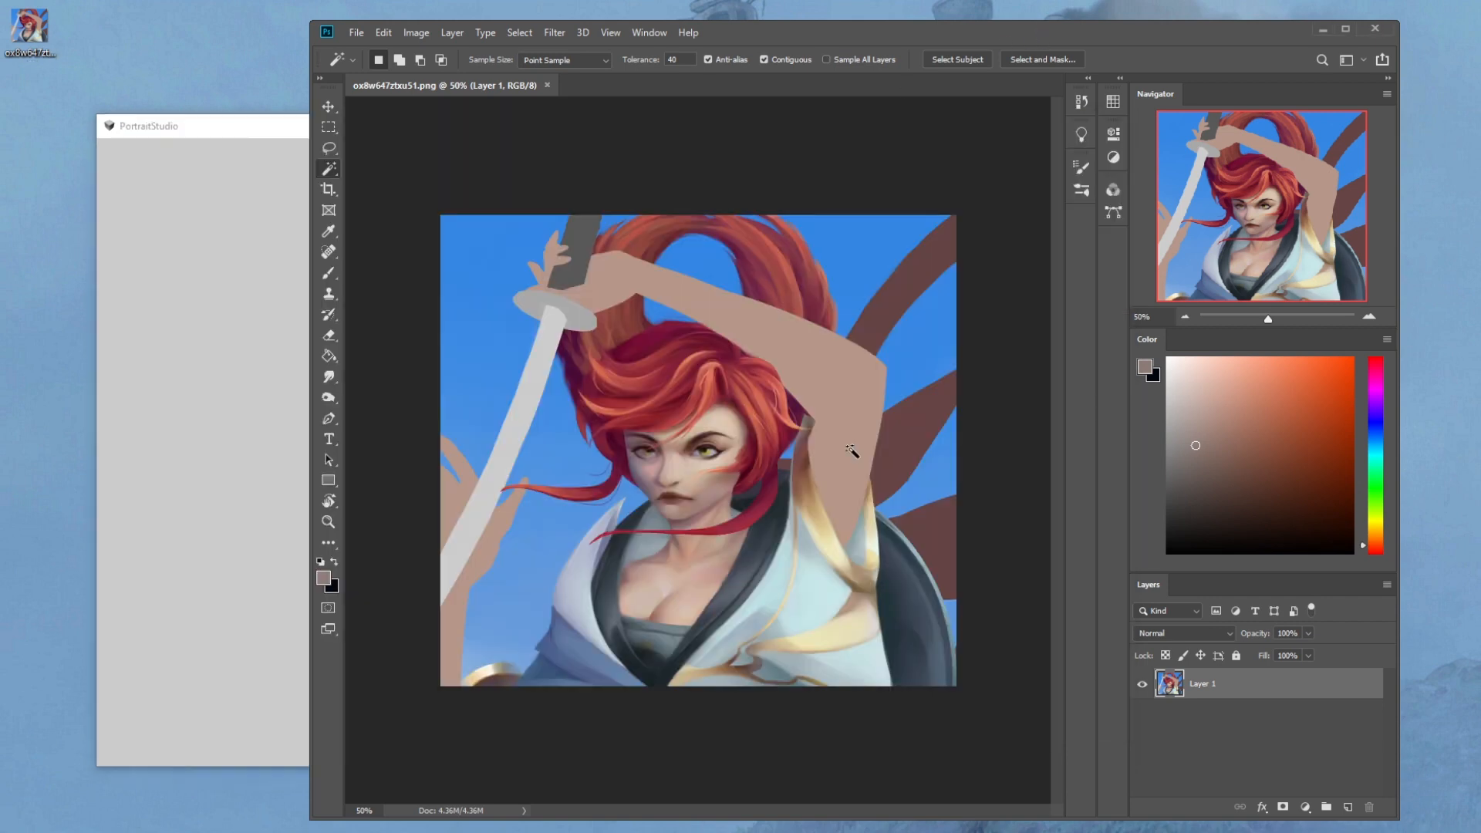
left_click(207, 130)
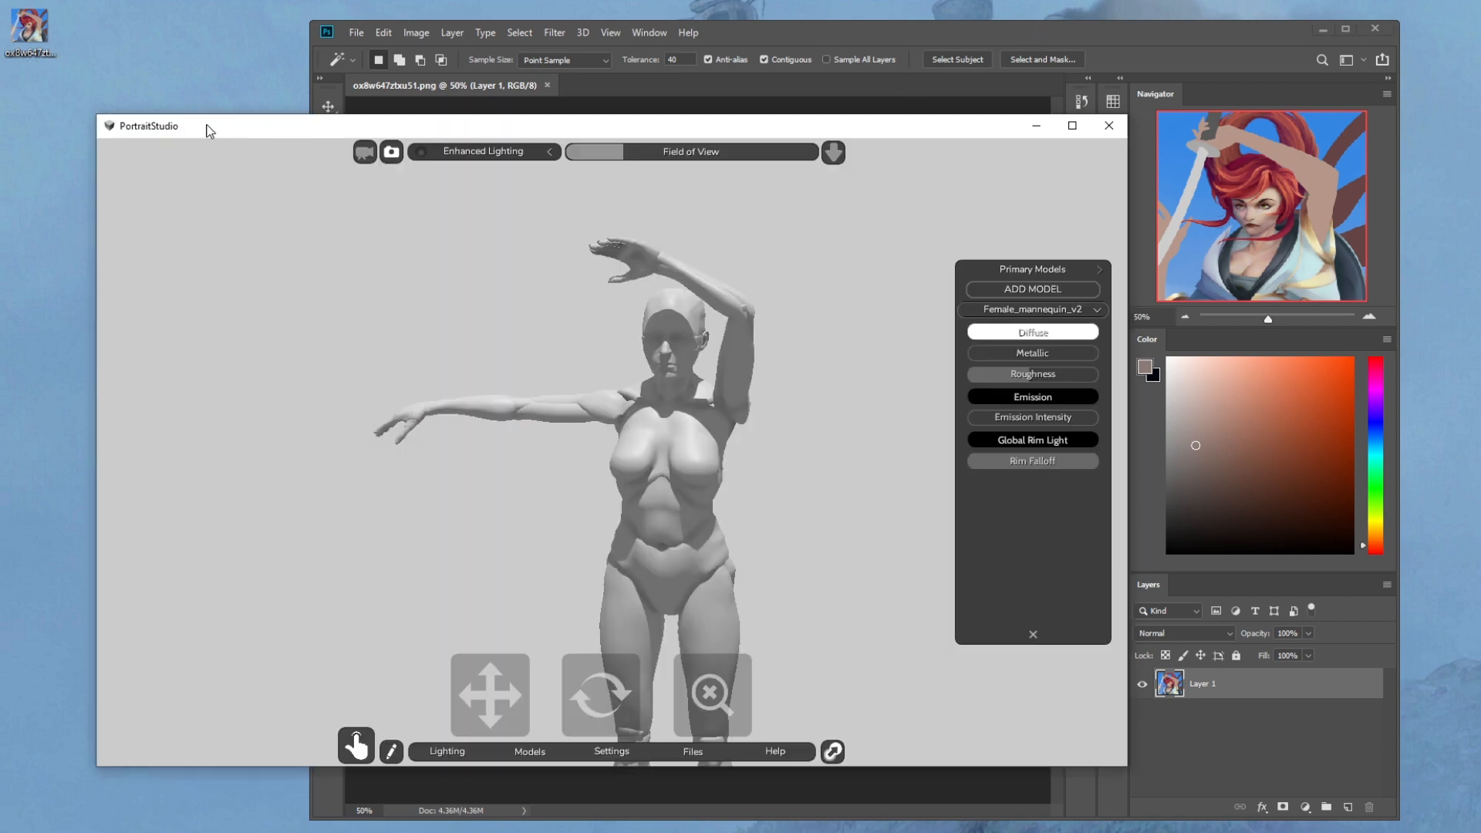
left_click(671, 361)
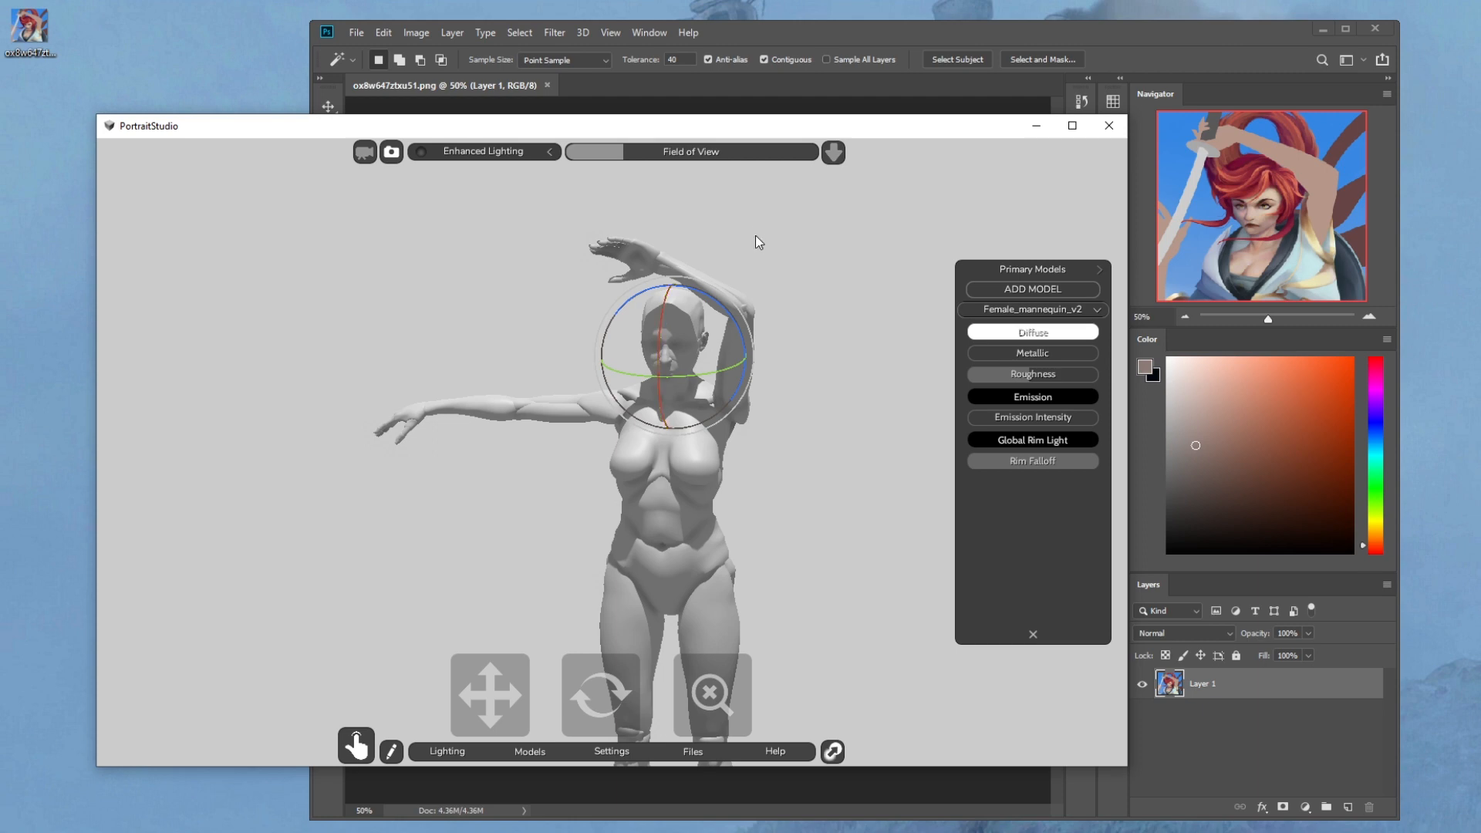
left_click(733, 407)
left_click_drag(724, 359, 726, 368)
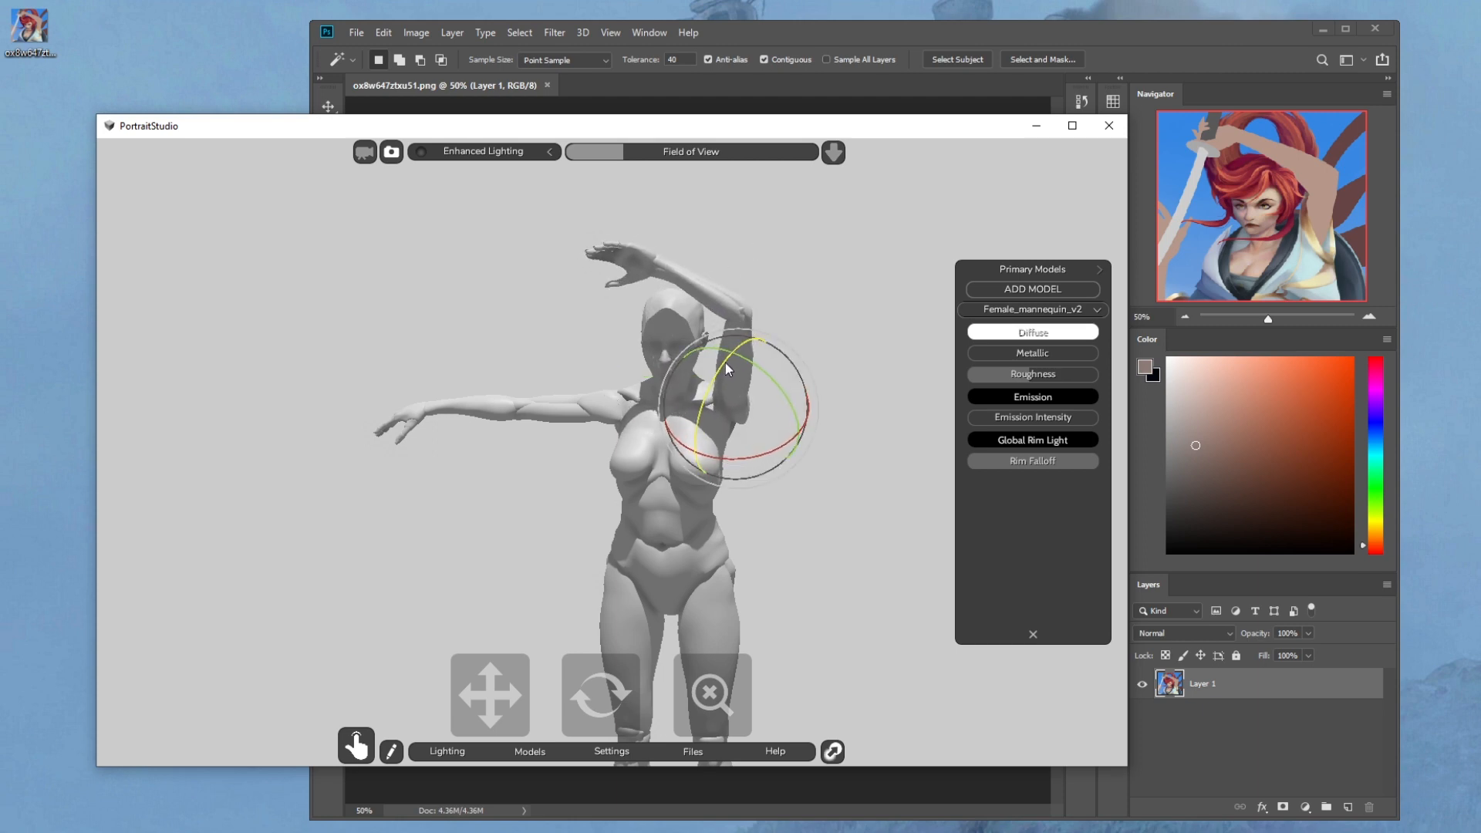
Rotate the figure's left wrist to tilt the hand upward, and deselect the joint
left_click(656, 259)
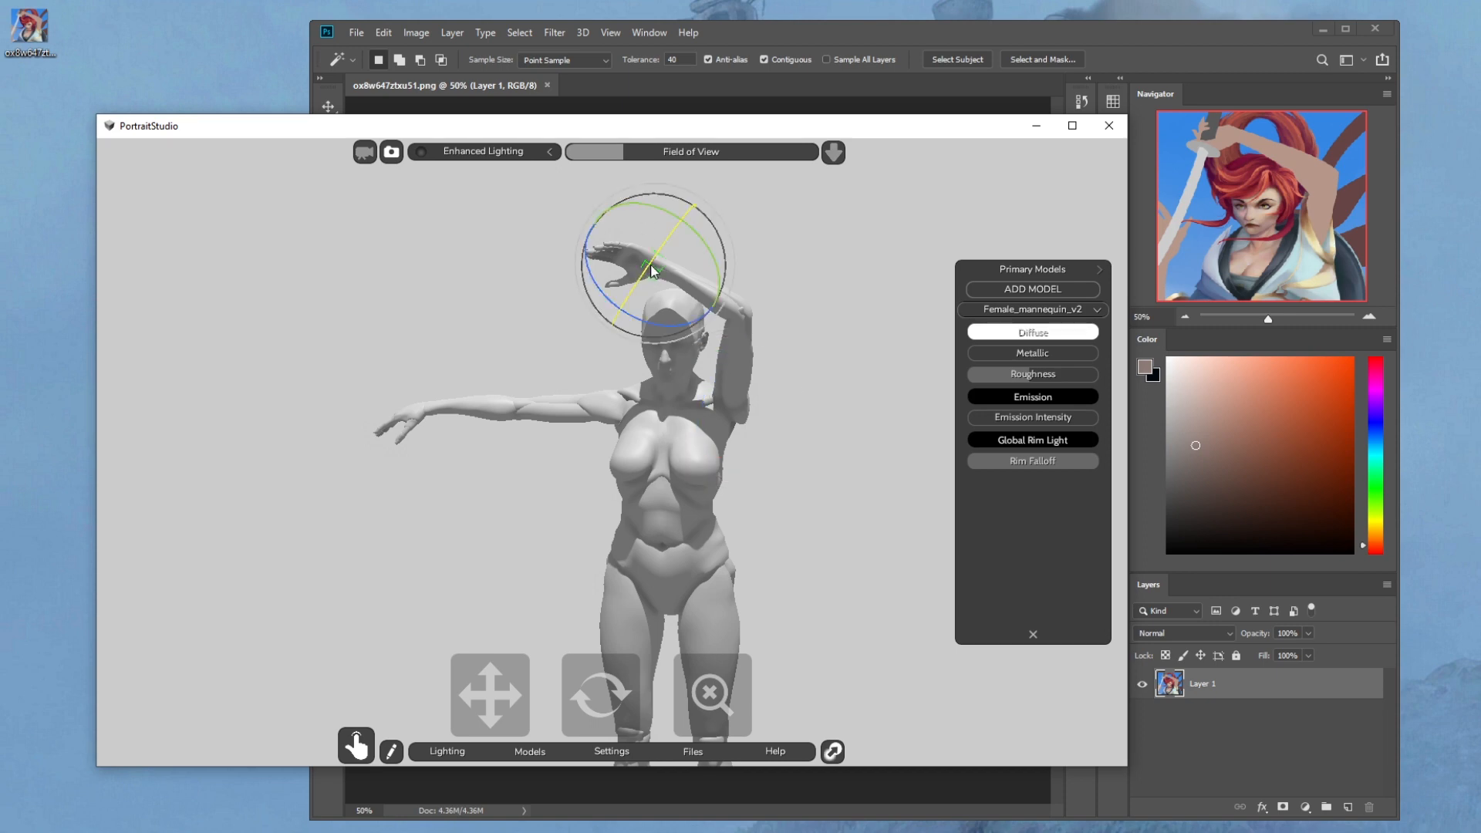
left_click_drag(641, 273, 668, 245)
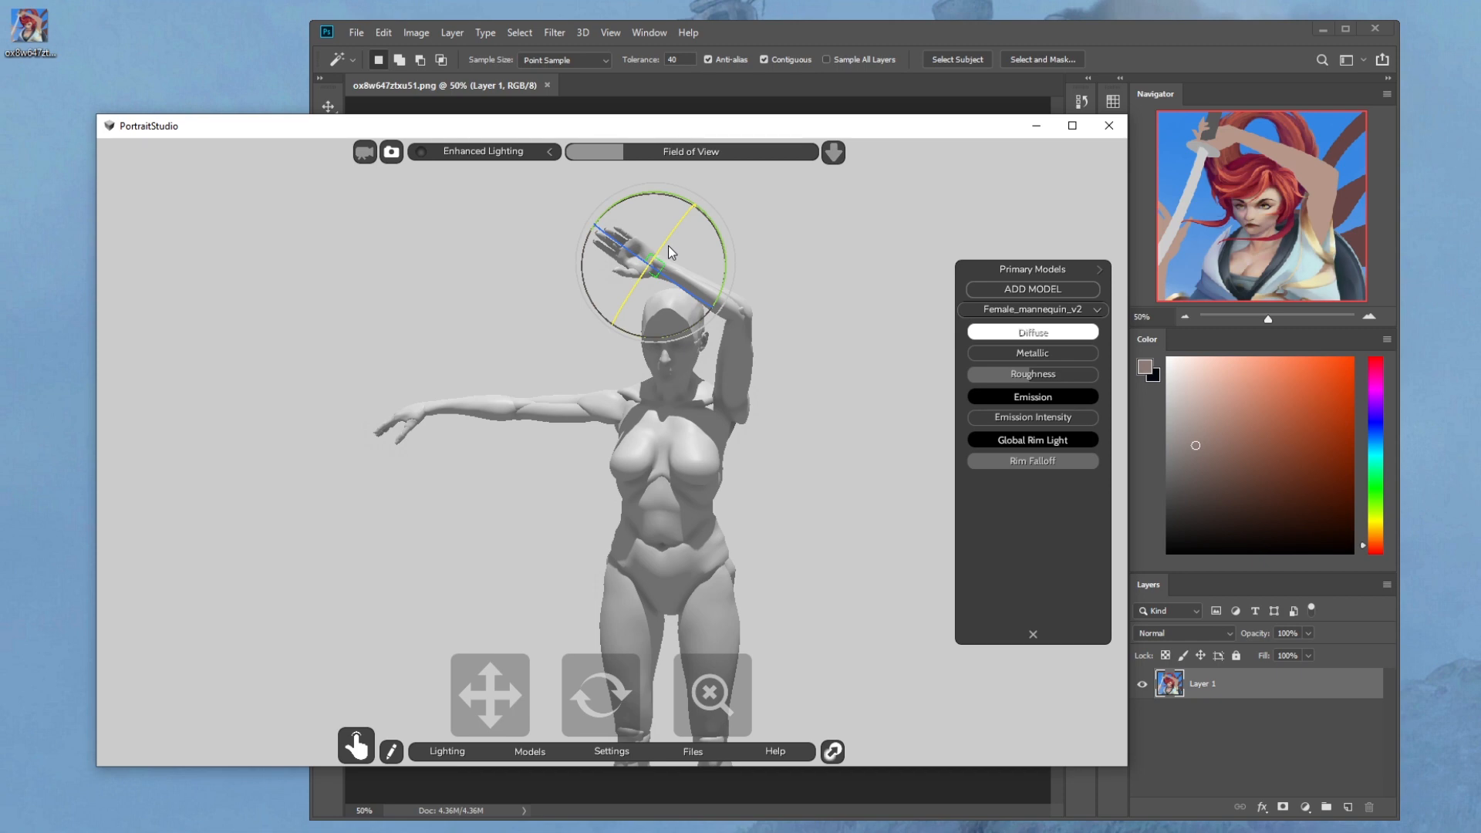
left_click(597, 262)
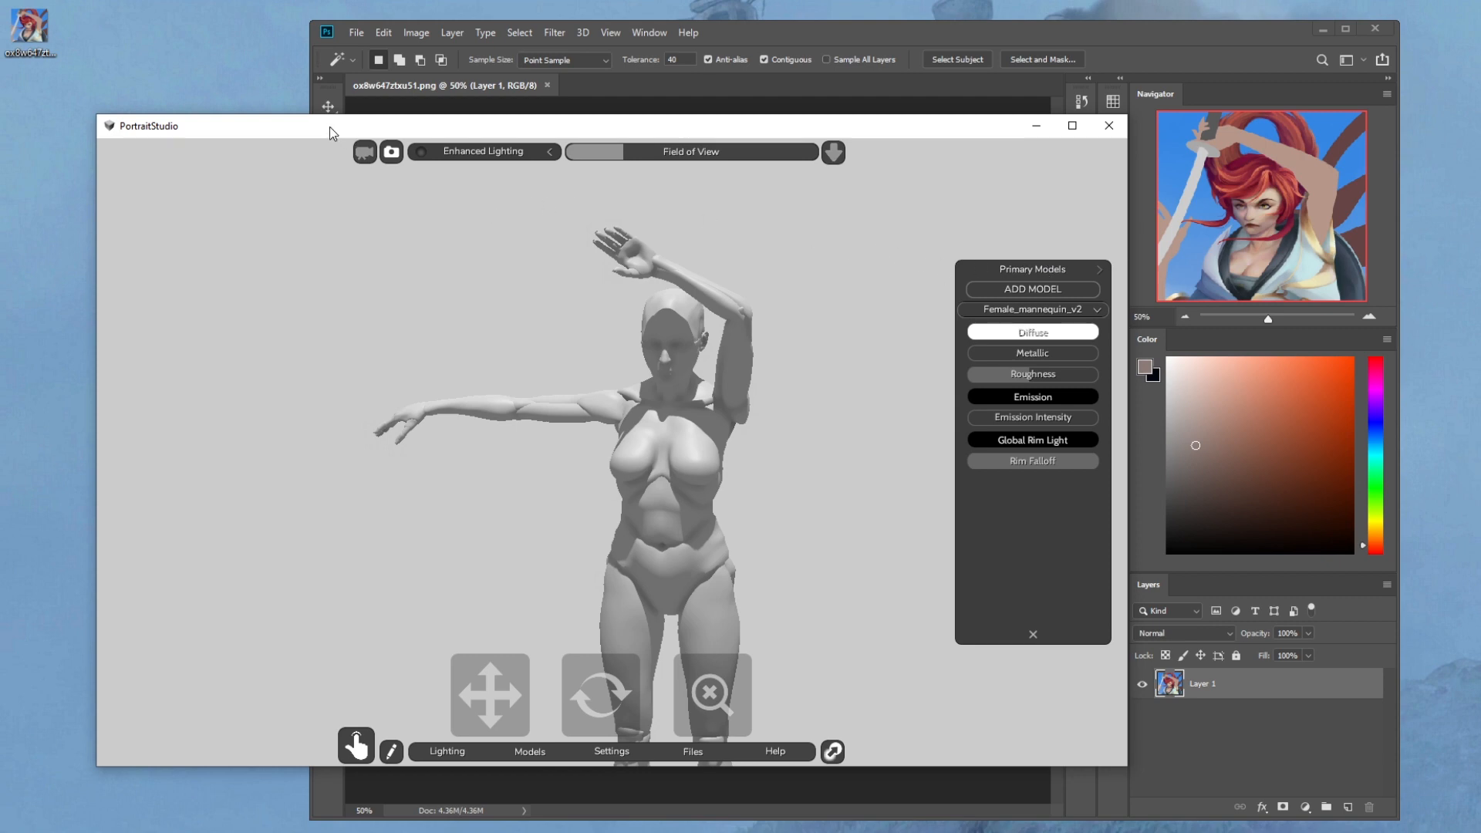
Capture the posed figure as a screenshot saved to the desktop and minimize PortraitStudio
left_click(362, 153)
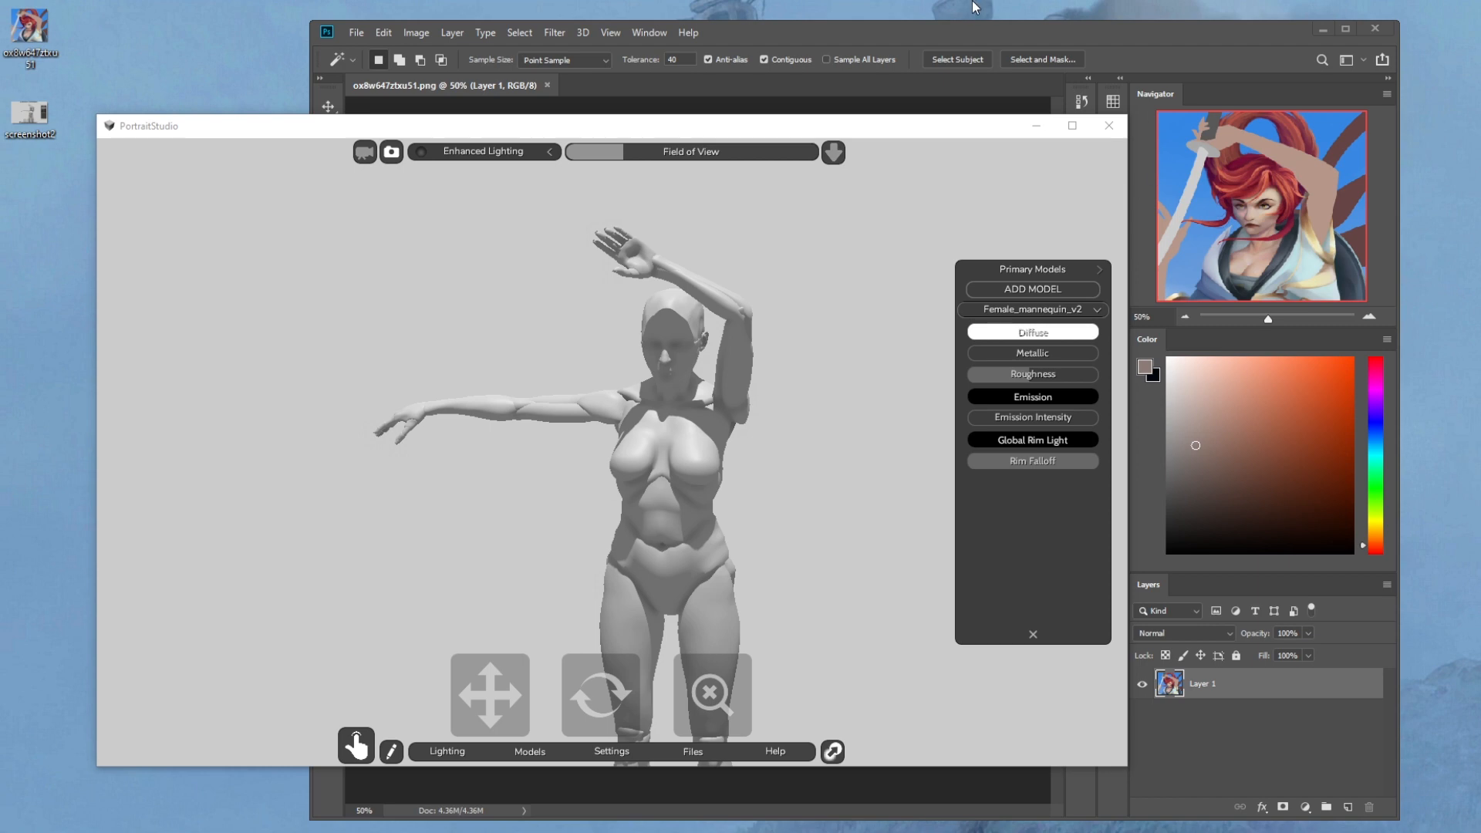
key("Print")
left_click_drag(472, 187, 860, 629)
left_click(1036, 125)
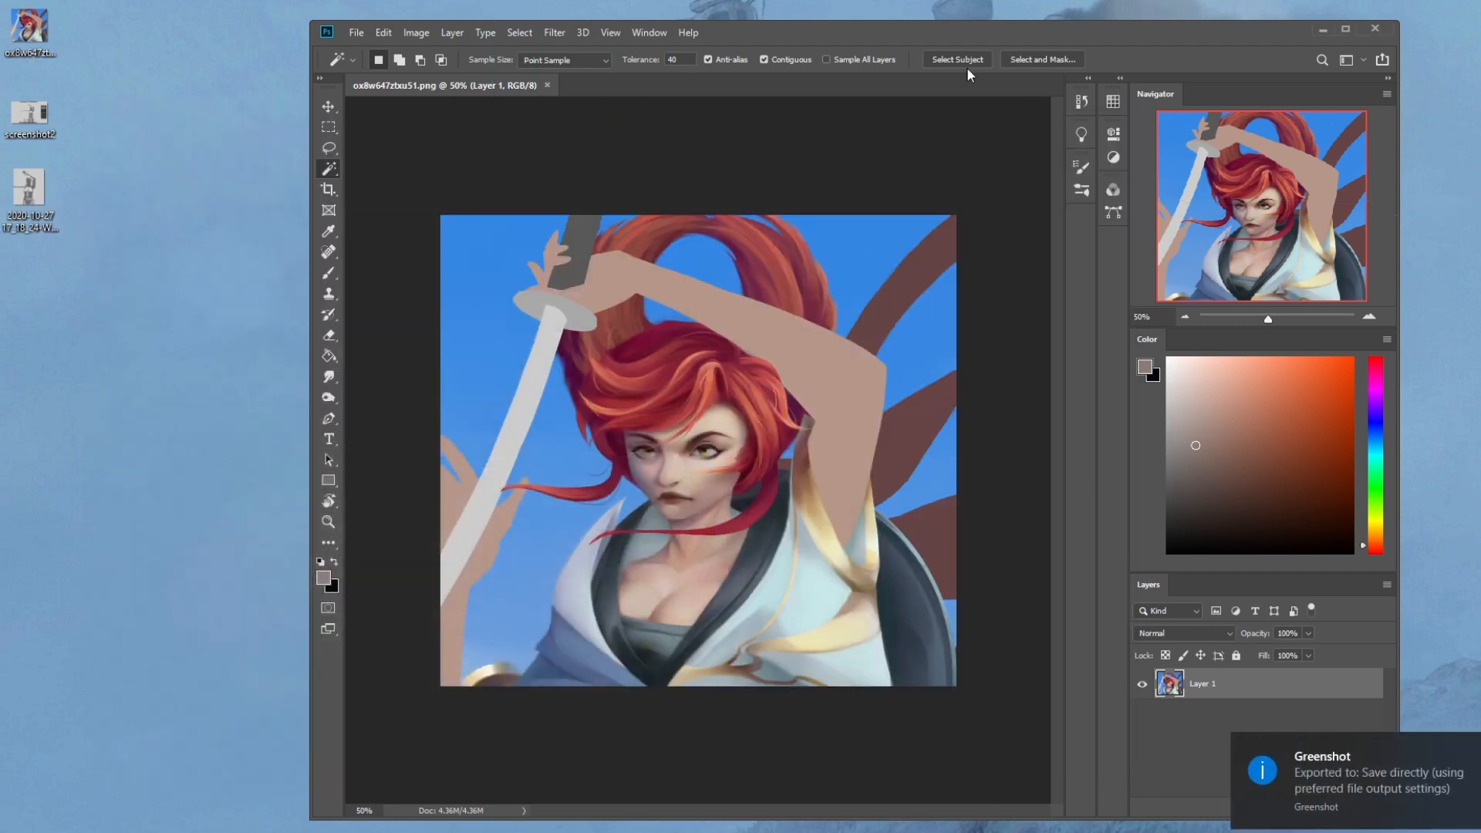
Open the captured figure image from the desktop and arrange its window beside the Photoshop window
double_click(996, 29)
left_click_drag(641, 17, 671, 21)
double_click(28, 189)
left_click_drag(986, 190, 171, 86)
left_click_drag(927, 35, 949, 28)
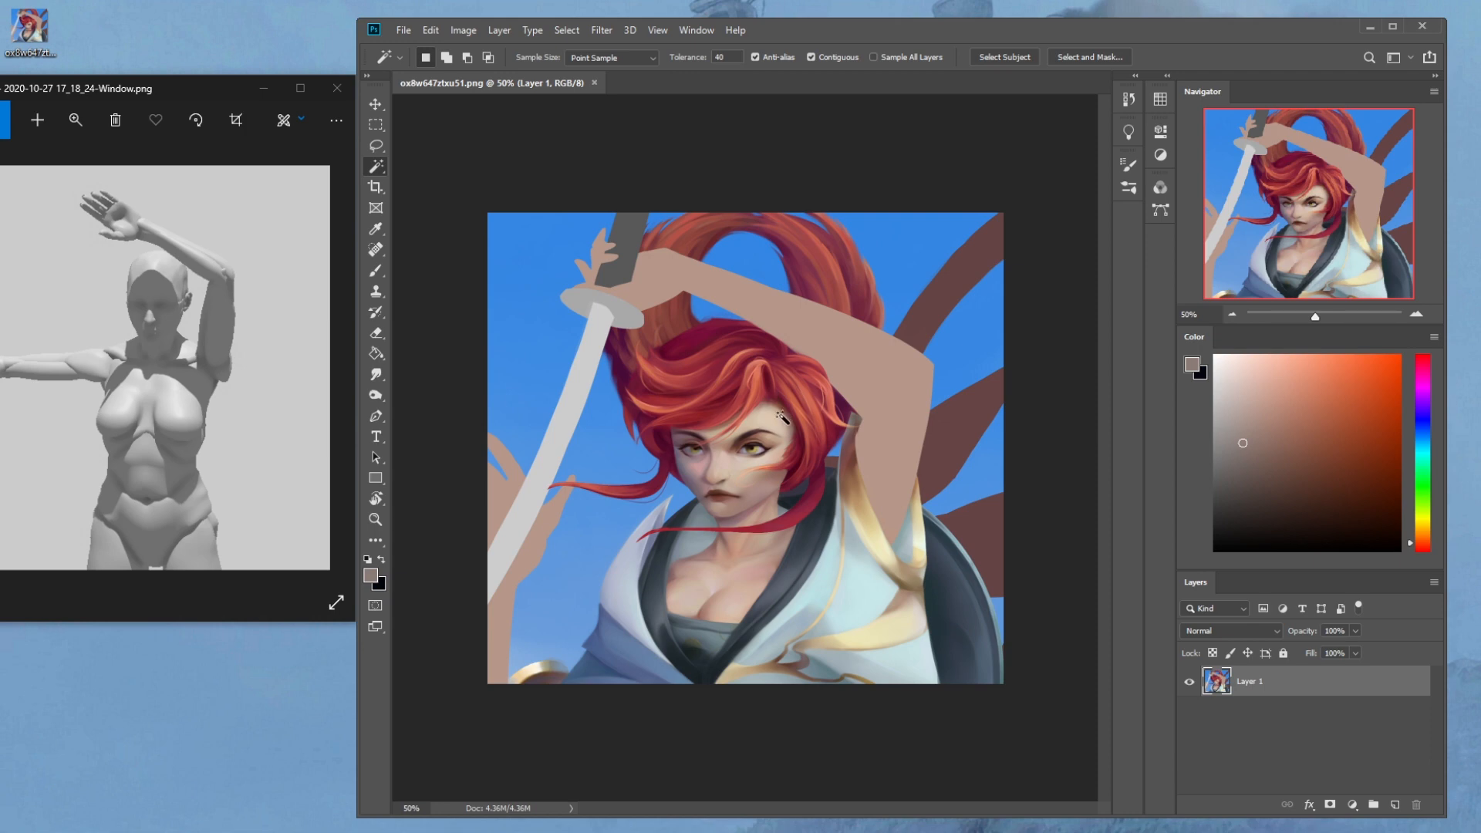
Lasso the warrior's face, copy it to a new layer and transform the copy to adjust its position and tilt
left_click(375, 145)
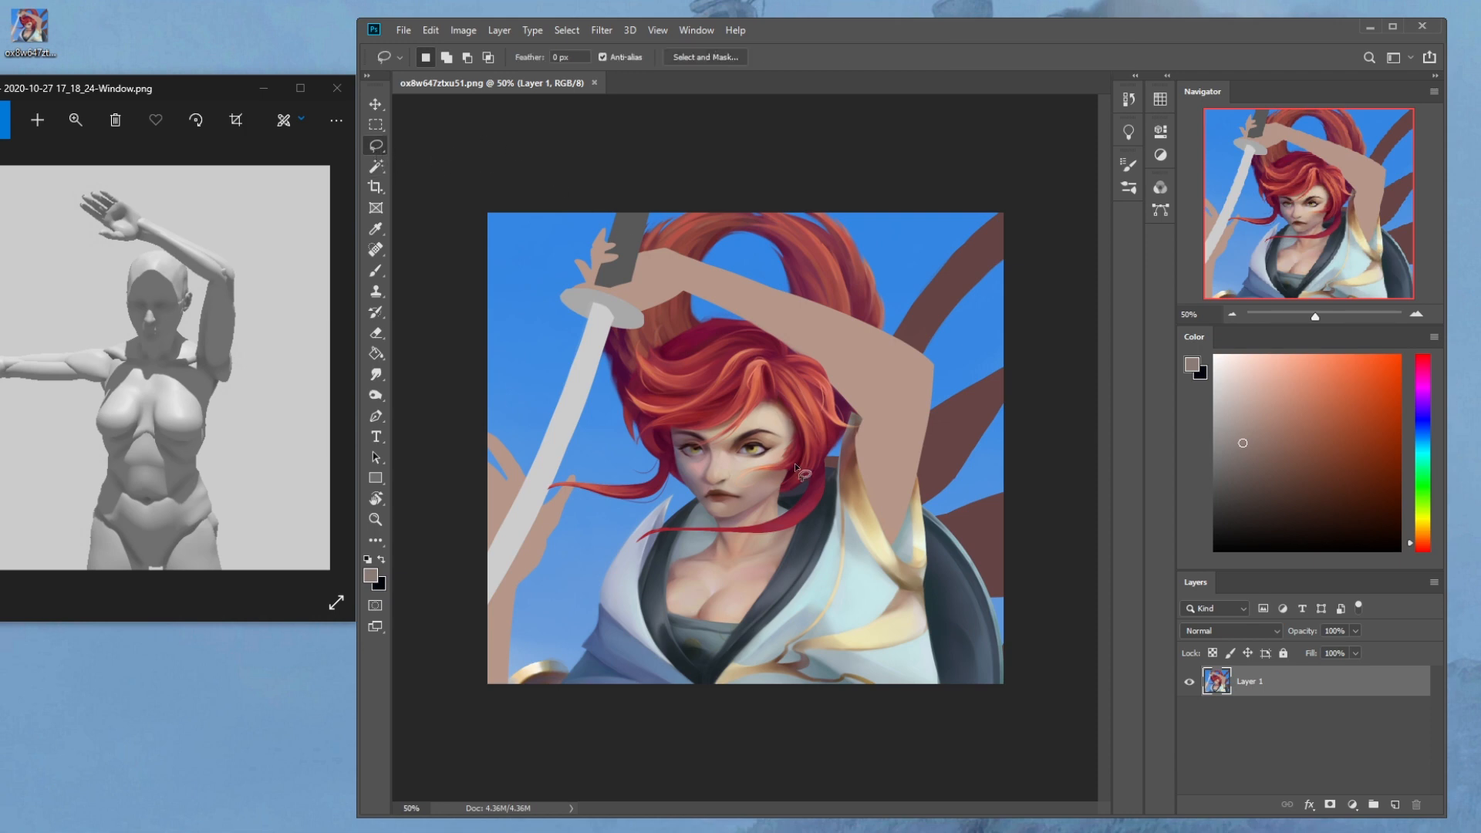
mouse_move(730, 511)
left_mouse_down()
mouse_move(788, 453)
mouse_move(738, 399)
mouse_move(685, 407)
mouse_move(674, 429)
mouse_move(730, 511)
left_mouse_up()
key("alt")
key("ctrl+j")
key("v")
mouse_move(731, 398)
left_mouse_down()
mouse_move(727, 365)
mouse_move(686, 398)
left_mouse_up()
left_click(1094, 57)
Blend the edges of the copied face into the painting with a soft eraser, reducing its size to 100 px
key("e")
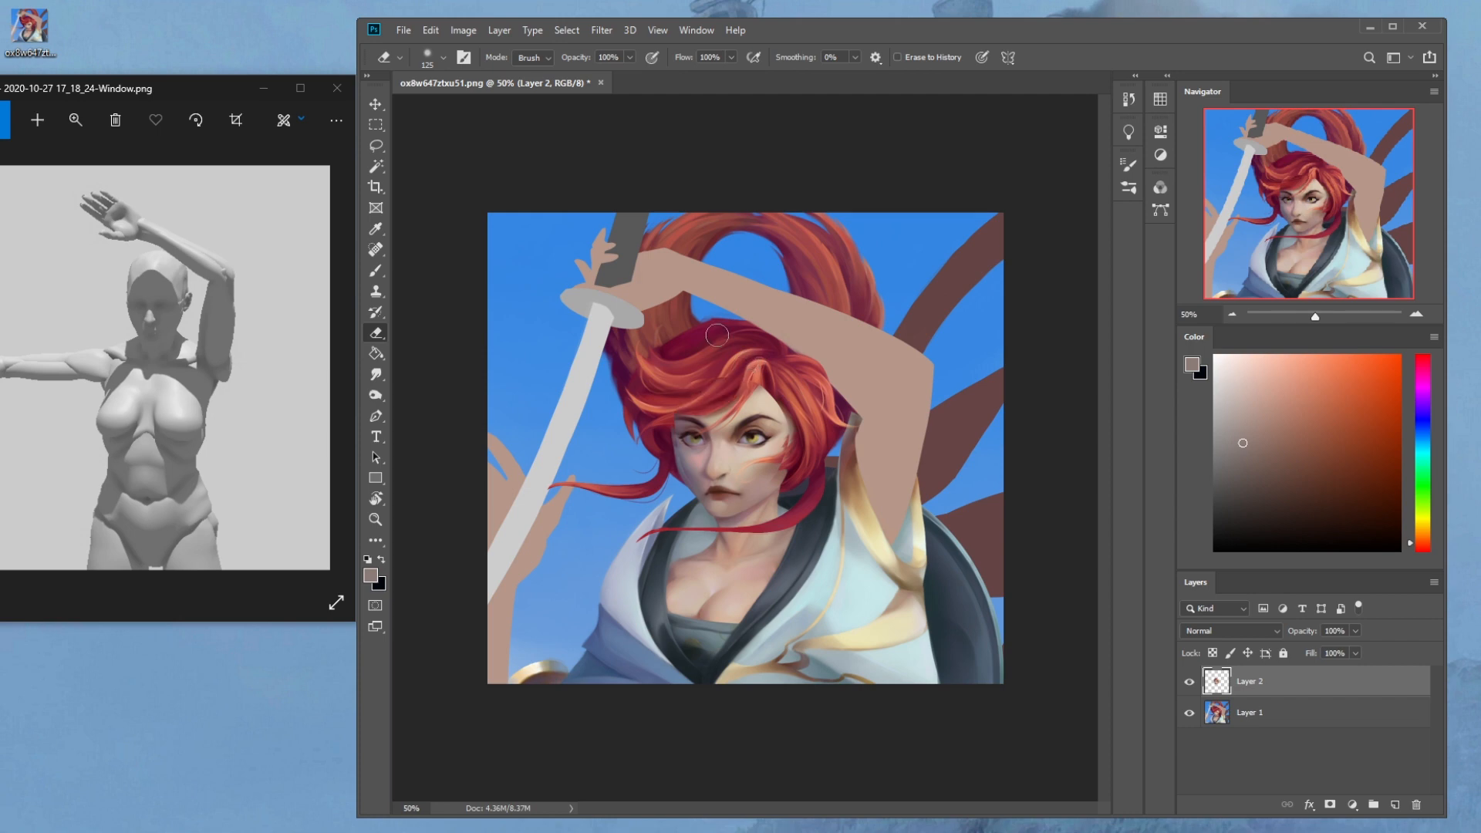
right_click(748, 418)
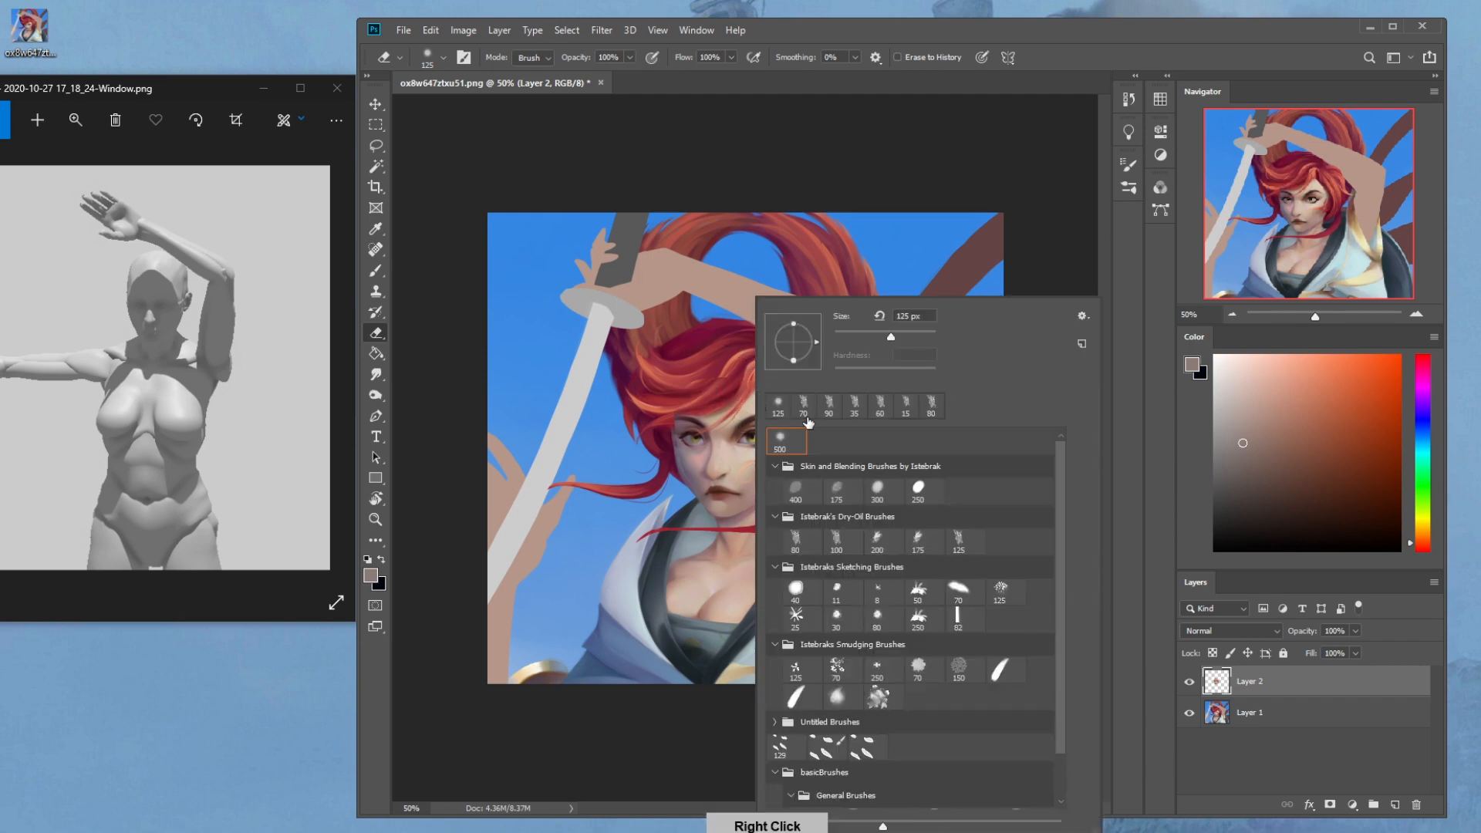
left_click(962, 179)
key("bracketright")
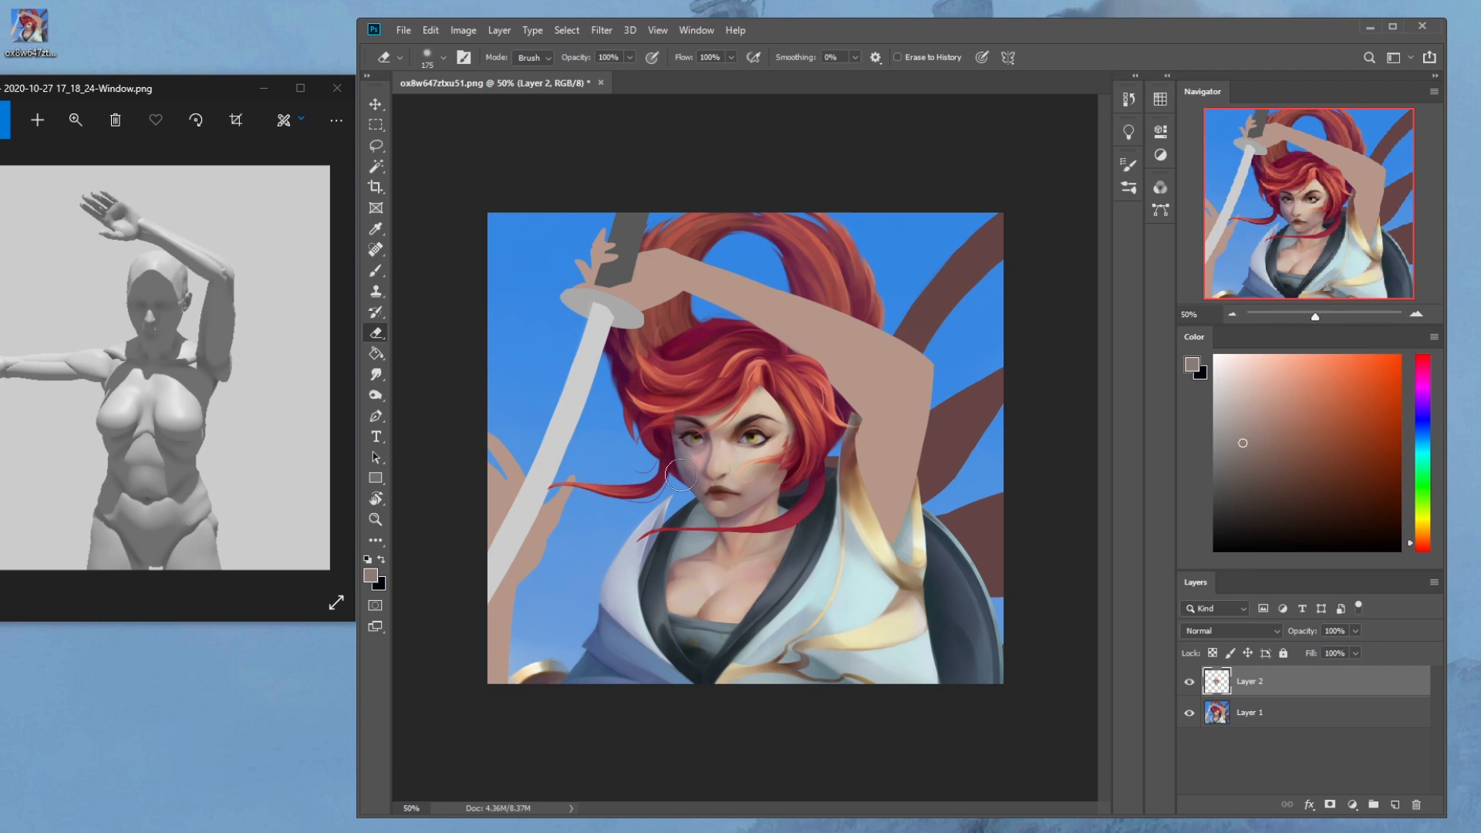
key("bracketleft")
key("bracketleft")
Rotate the copied face on Layer 2 by about -1.16 degrees
key("ctrl+t")
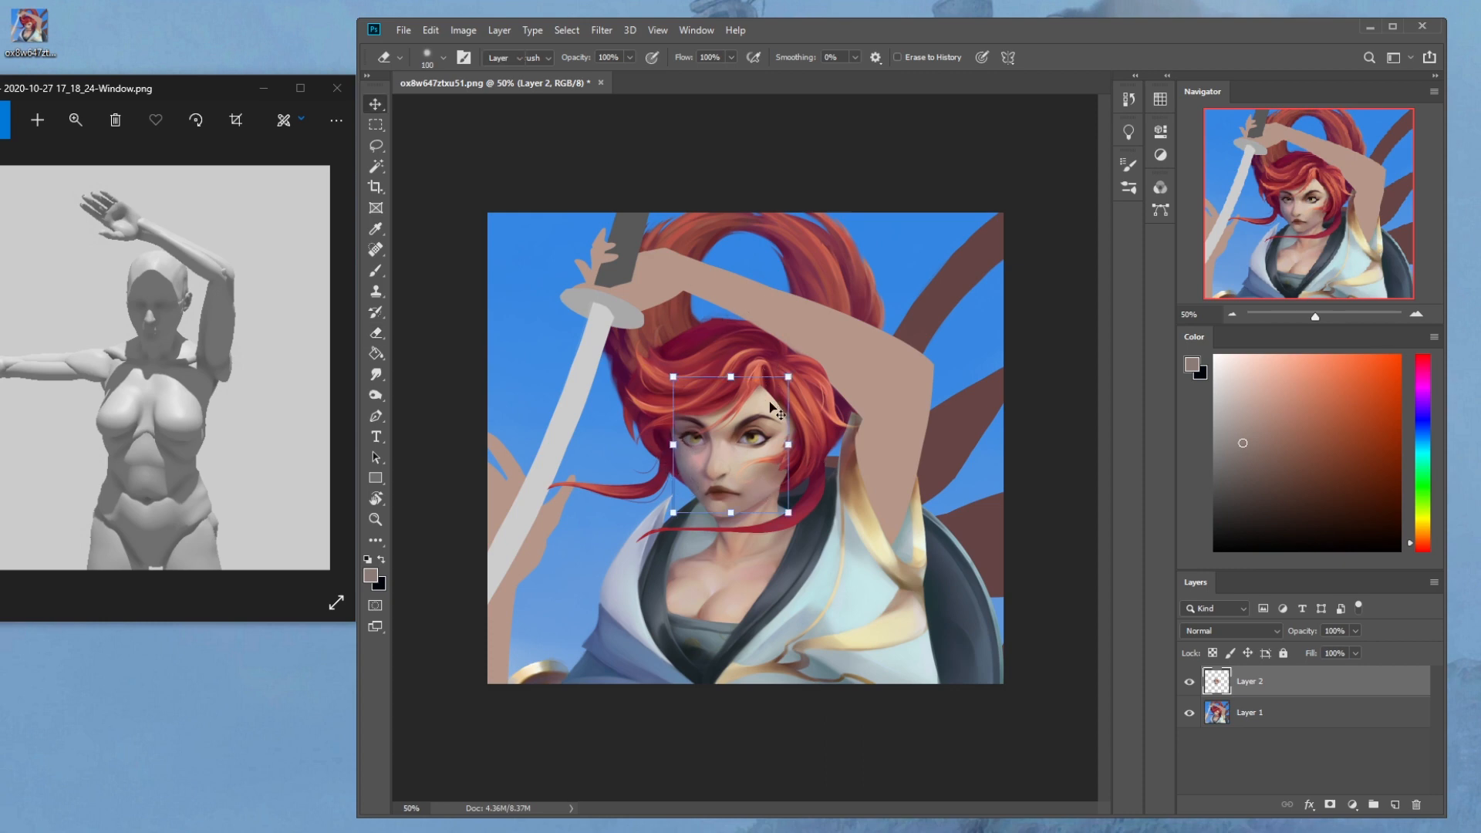
left_click_drag(733, 366, 728, 354)
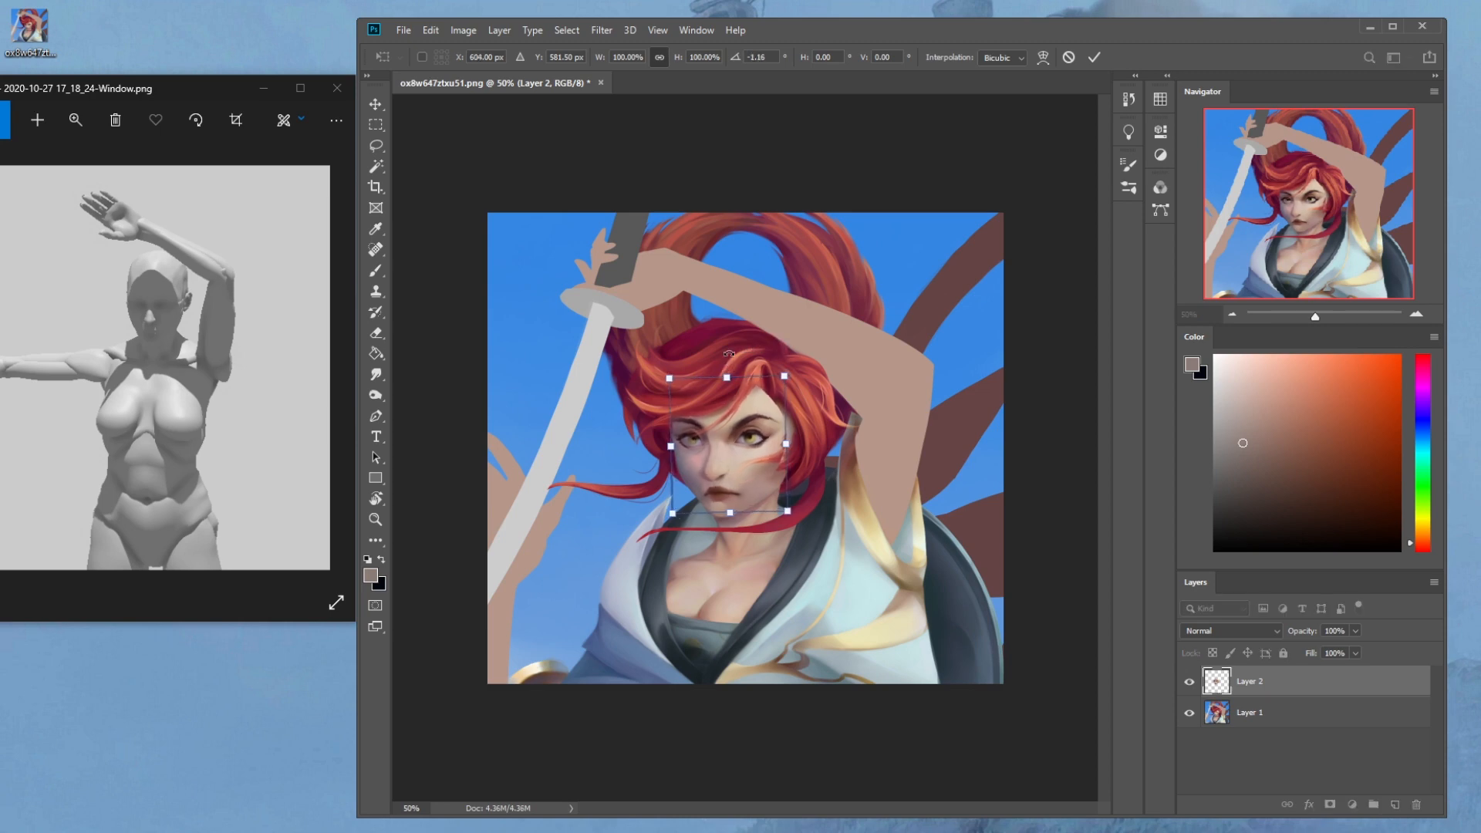
key("Return")
key("b")
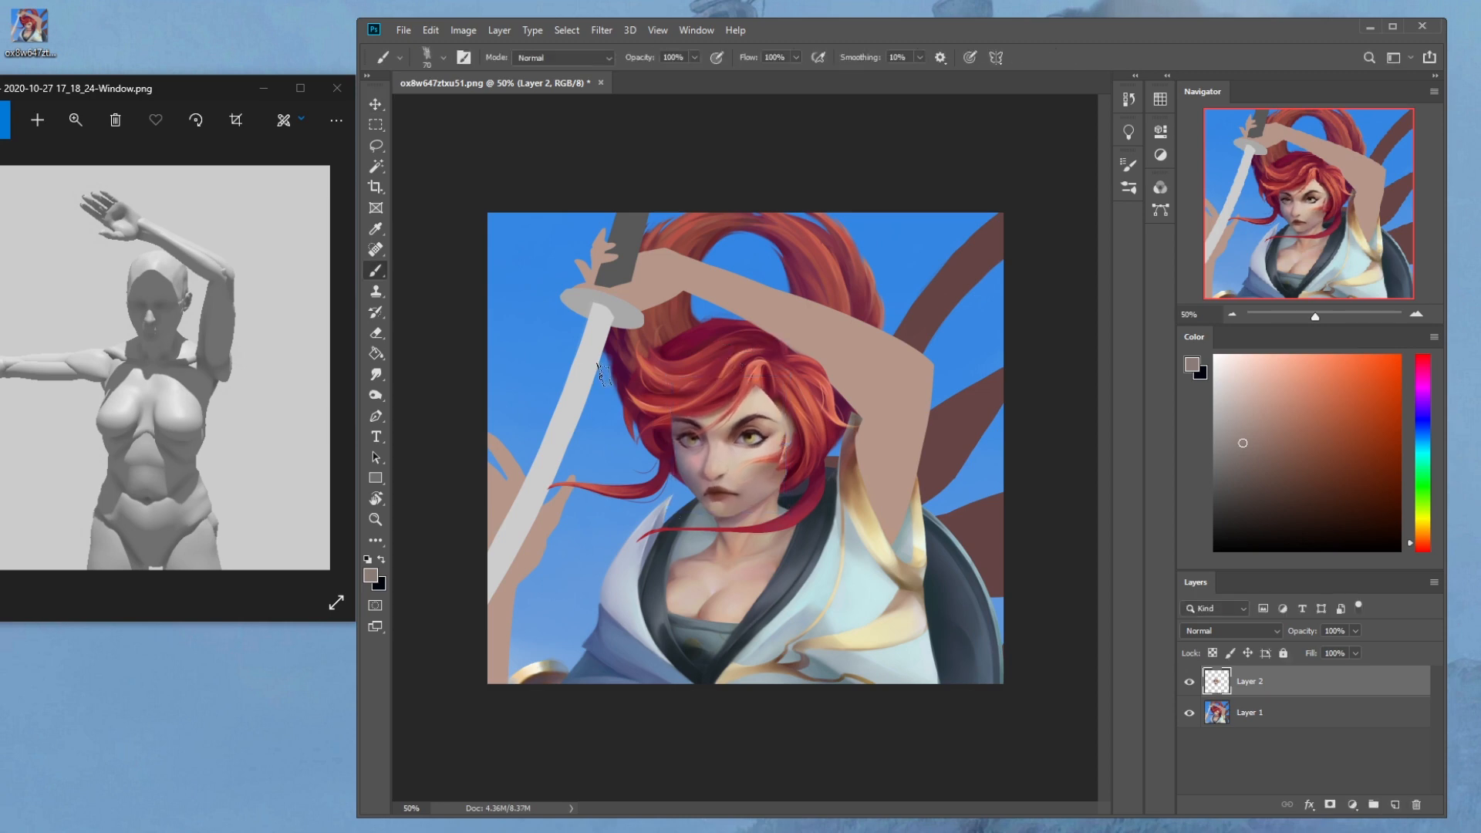
Lower Layer 2's fill to 67% and set the eraser to the 80 px brush from Istebrak's Dry-Oil Brushes, reduced to 30 px
key("e")
left_click_drag(1355, 653, 1335, 676)
right_click(781, 393)
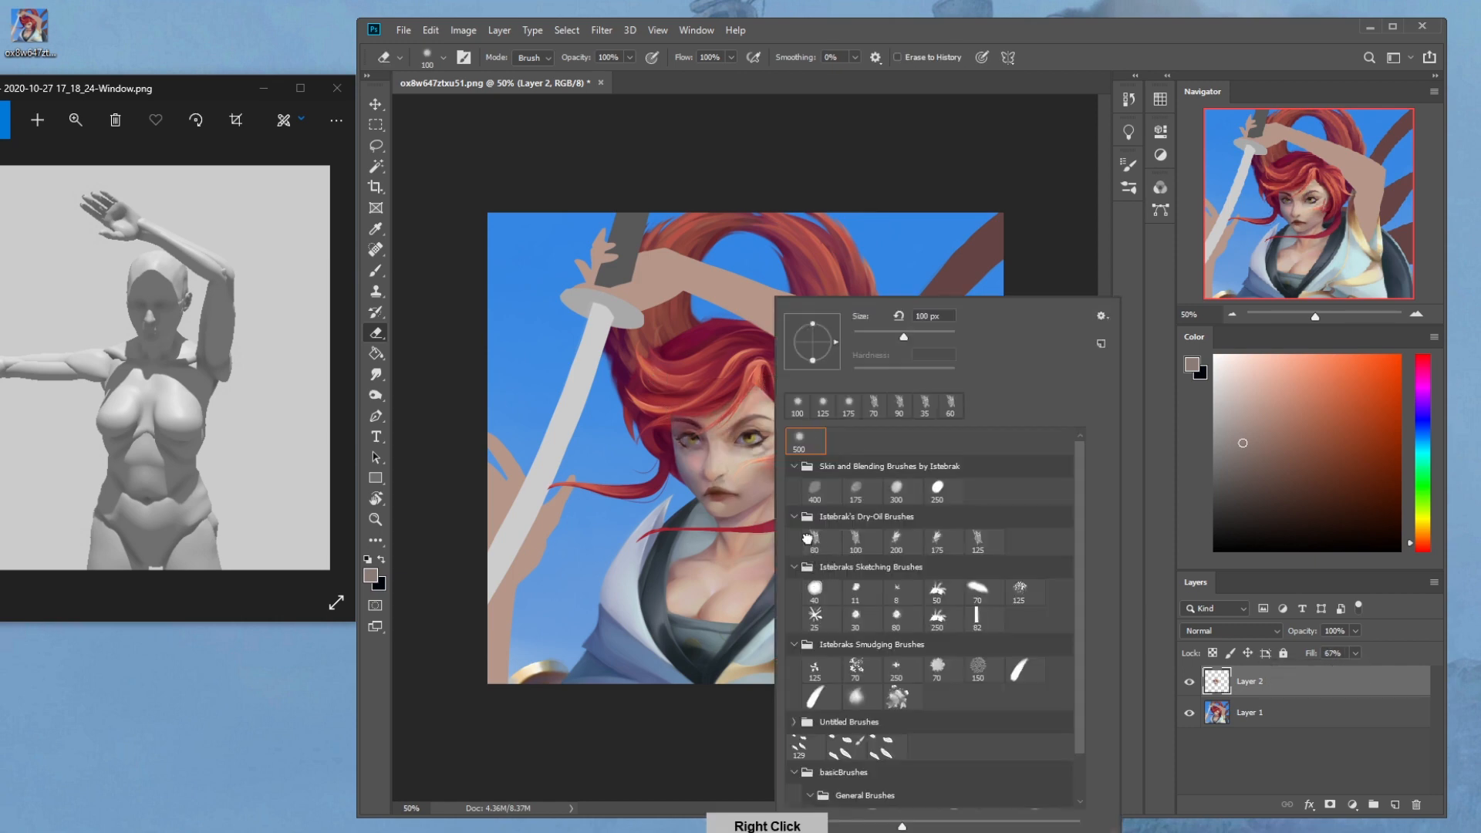
left_click(815, 540)
left_click(1003, 139)
key("bracketleft")
key("bracketleft")
key("bracketleft")
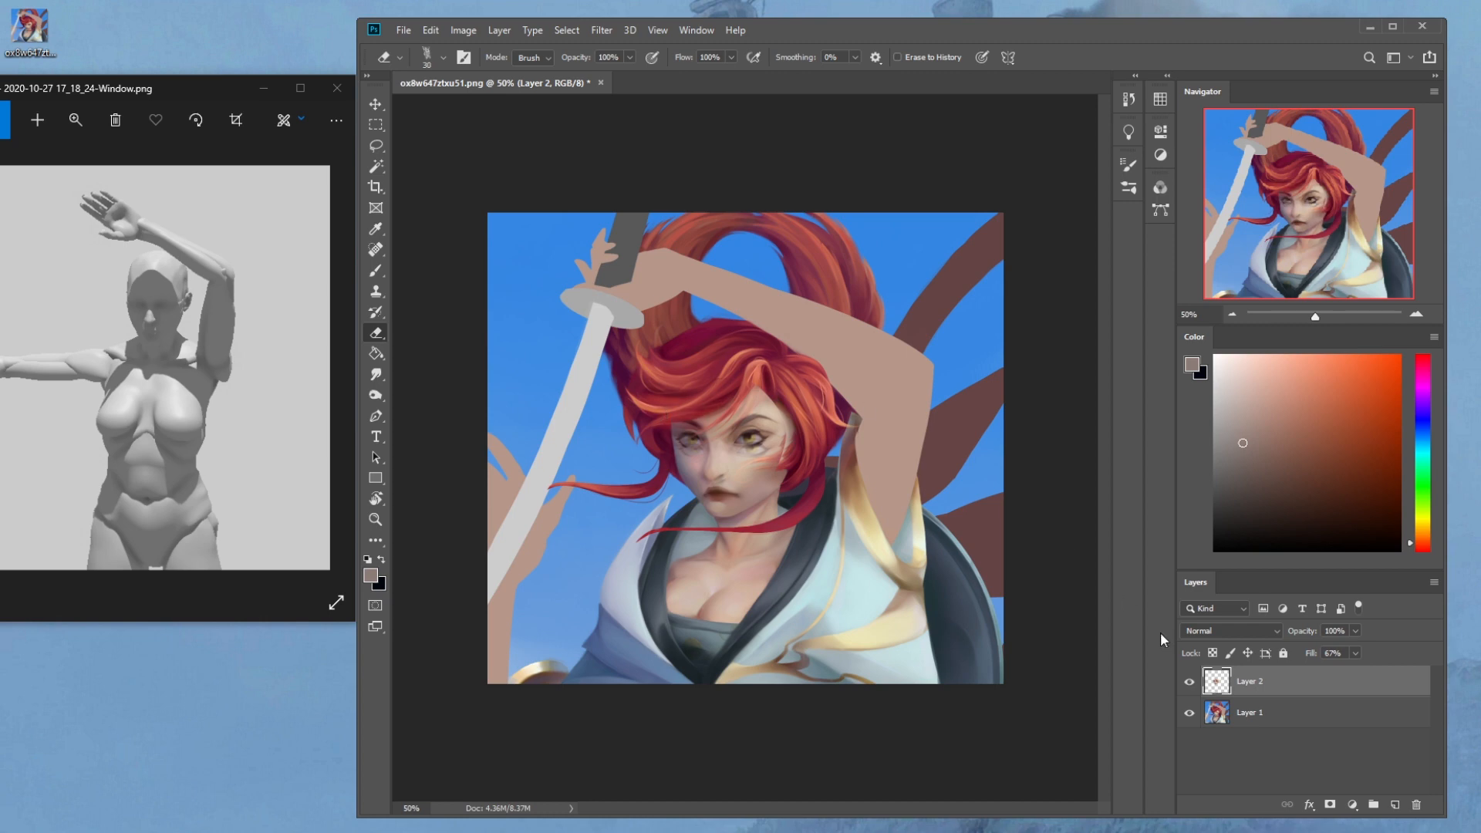
Compare the face with Layer 2 hidden and shown, and erase part of the copy around the forehead and eyes
left_click(1188, 681)
left_click(1189, 681)
key("bracketleft")
key("bracketright")
left_click_drag(754, 390, 731, 432)
key("bracketleft")
key("bracketleft")
Set Layer 2's fill to 100% and erase the copied face's overlap around the cheek
left_click(1355, 653)
left_click_drag(1354, 671, 1380, 671)
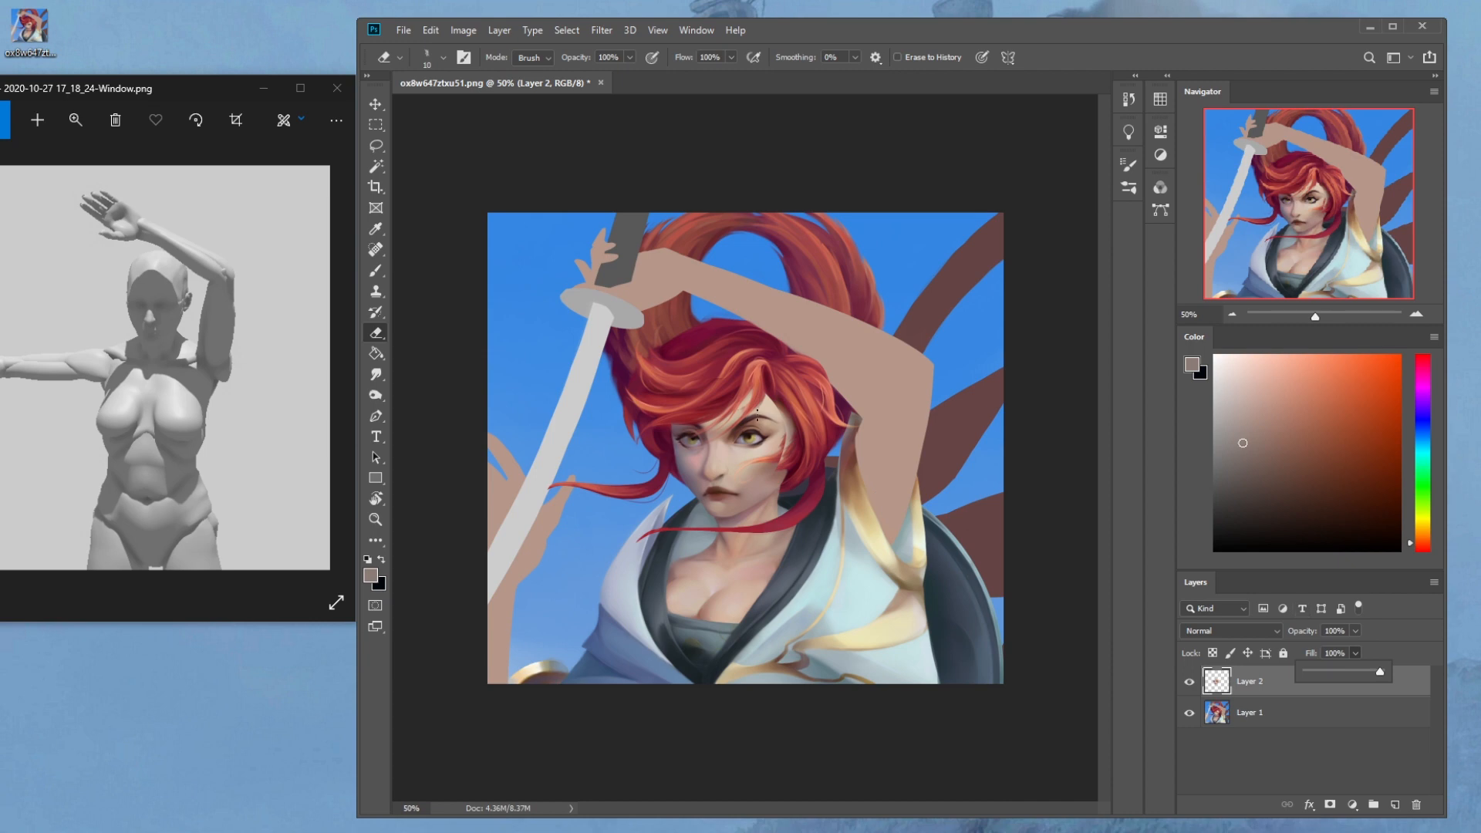
key("Return")
mouse_move(780, 460)
left_mouse_down()
mouse_move(775, 430)
mouse_move(779, 456)
mouse_move(739, 478)
mouse_move(768, 480)
mouse_move(760, 459)
mouse_move(734, 490)
left_mouse_up()
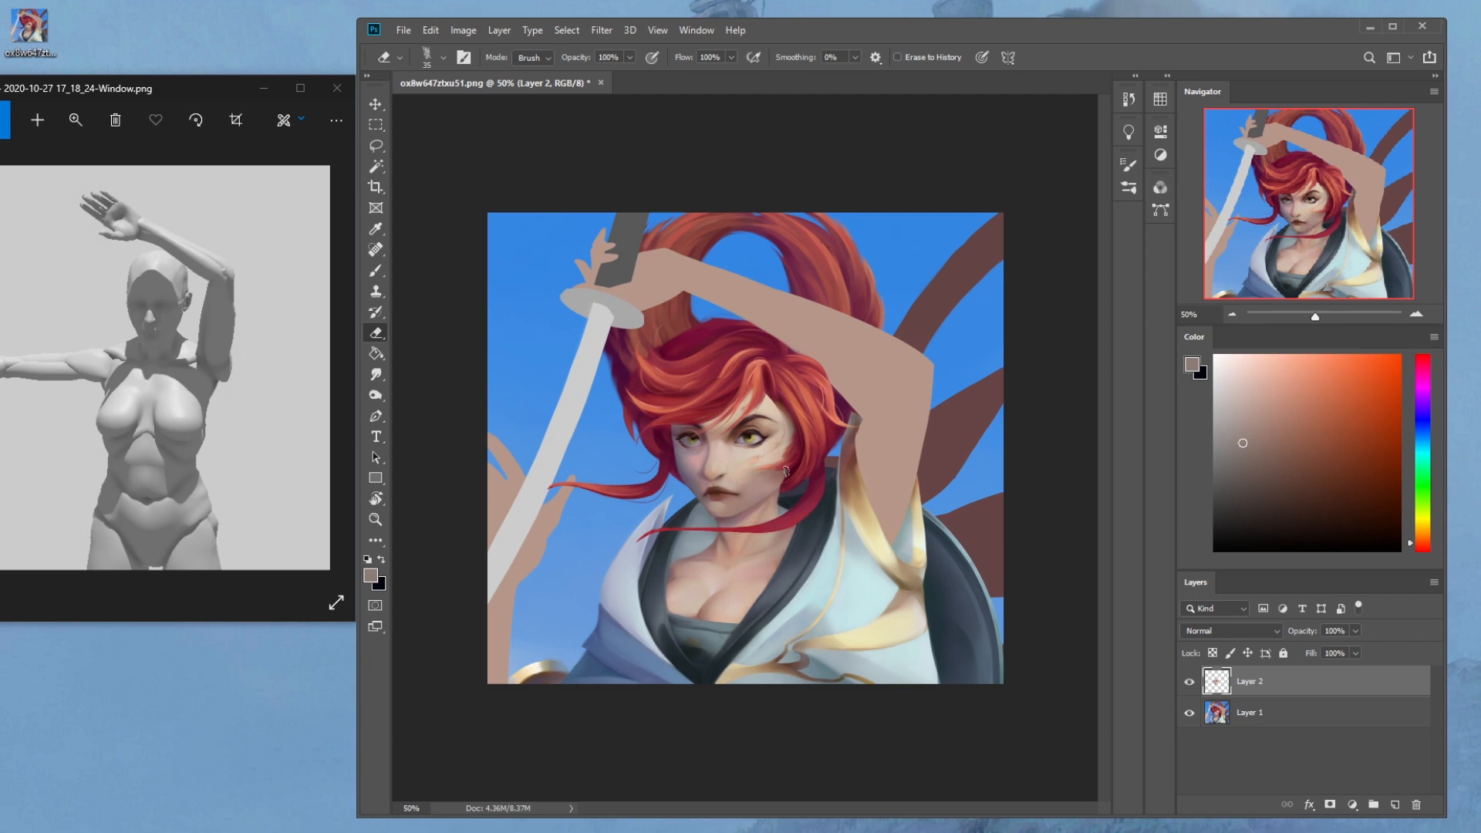
Paint over the cheek and forehead with sampled light skin tones, using the Brush at 40 px on Layer 2
key("b")
right_click(766, 417)
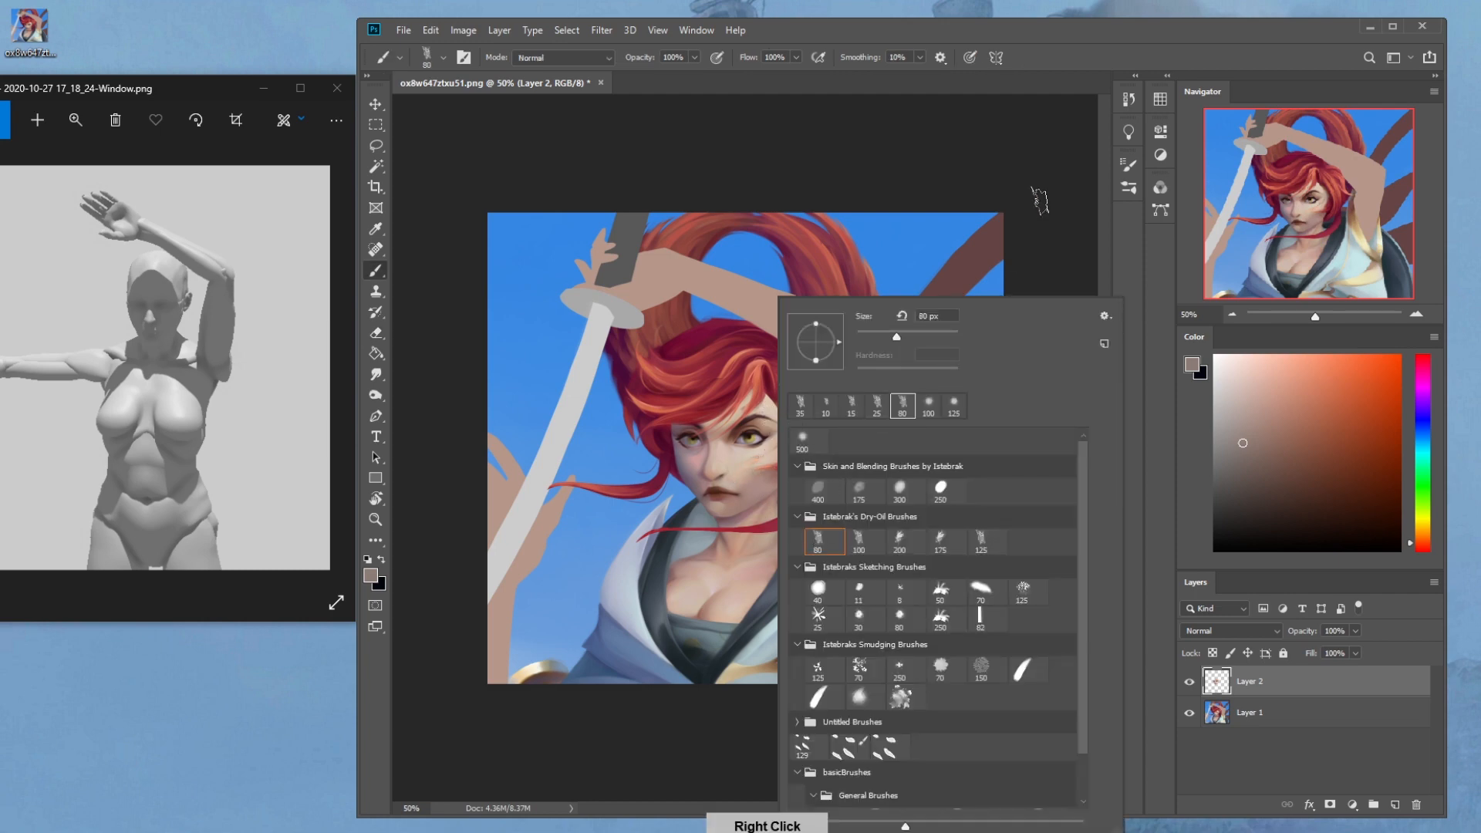
left_click(1041, 200)
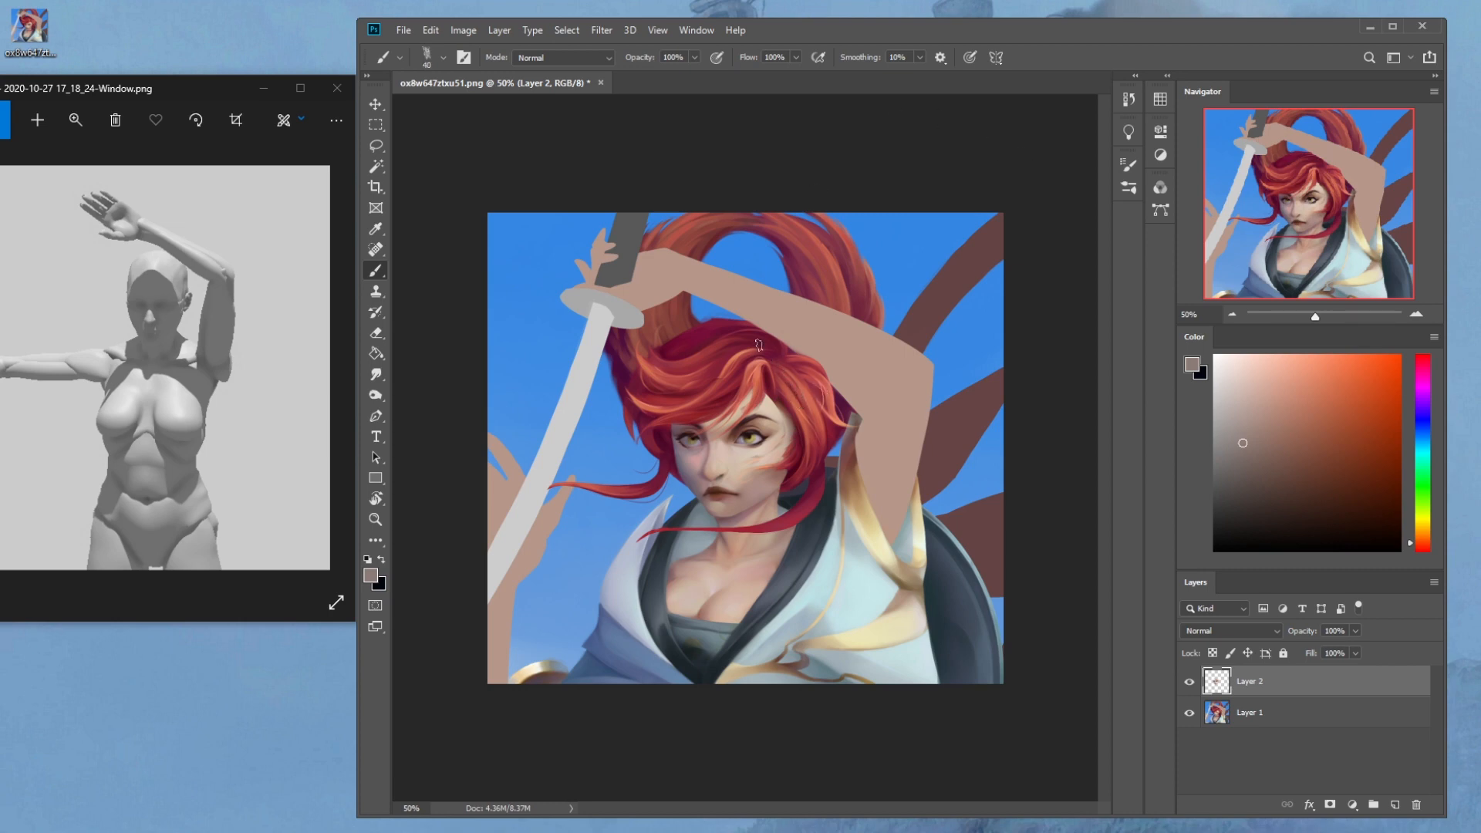
left_click(739, 463, "alt")
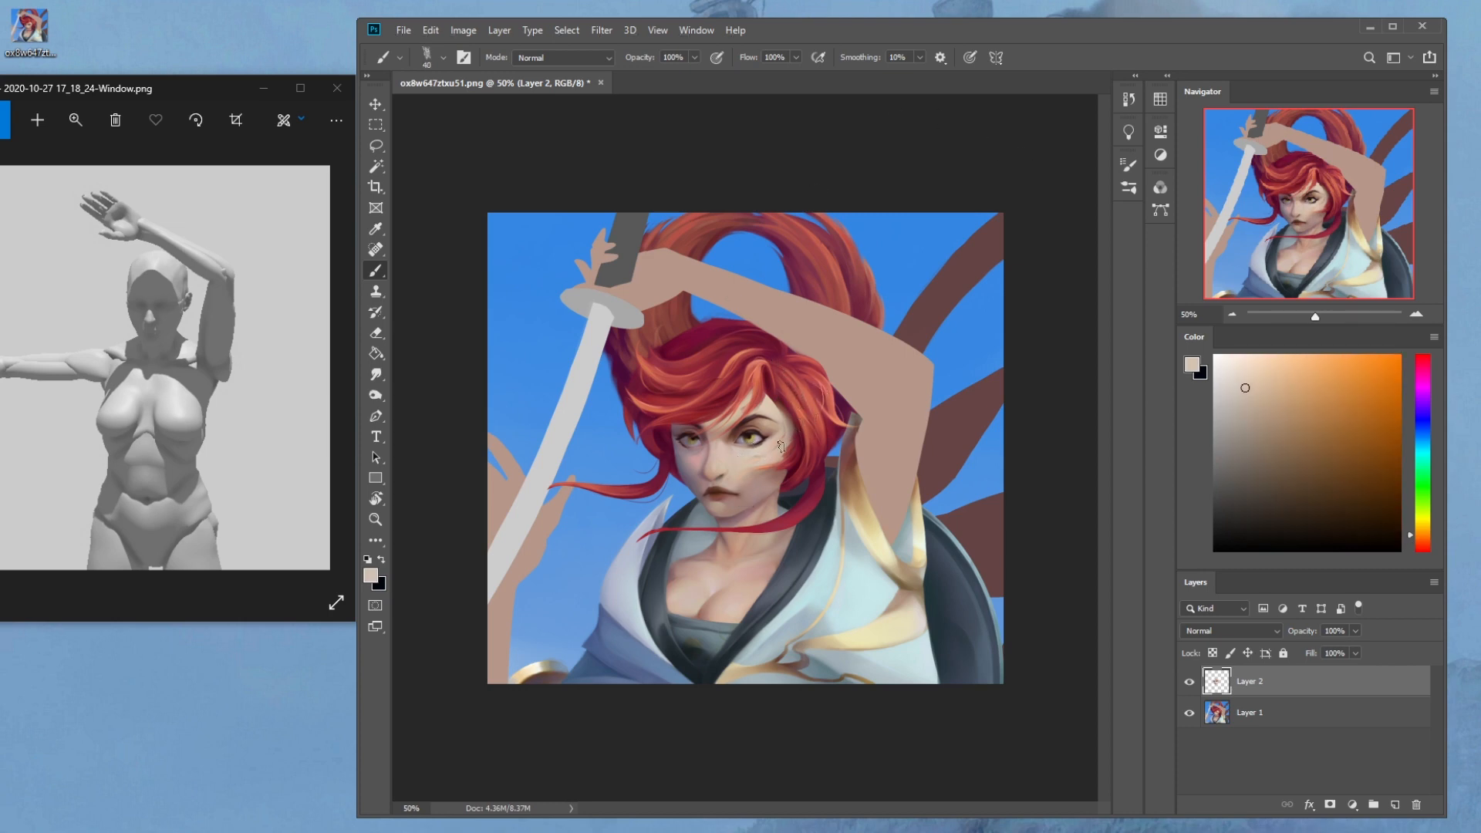
left_click(771, 409, "alt")
left_click(775, 378, "alt")
left_click(771, 396, "alt")
Refine the hairline and cheek edge with sampled dark red and light skin tones, using a 20 px brush
left_click(799, 484, "alt")
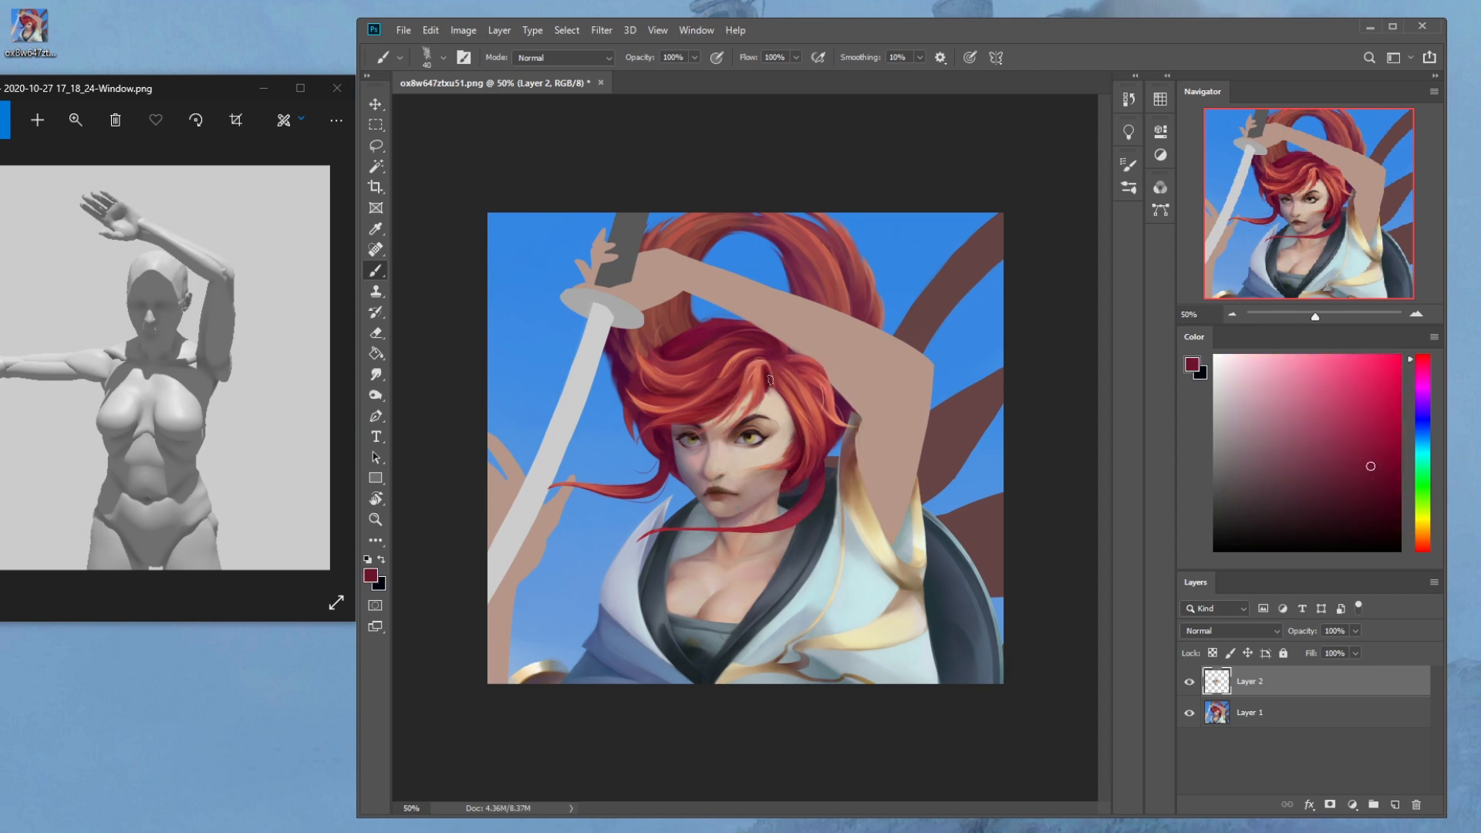
key("bracketright")
left_click(784, 450, "alt")
key("bracketright")
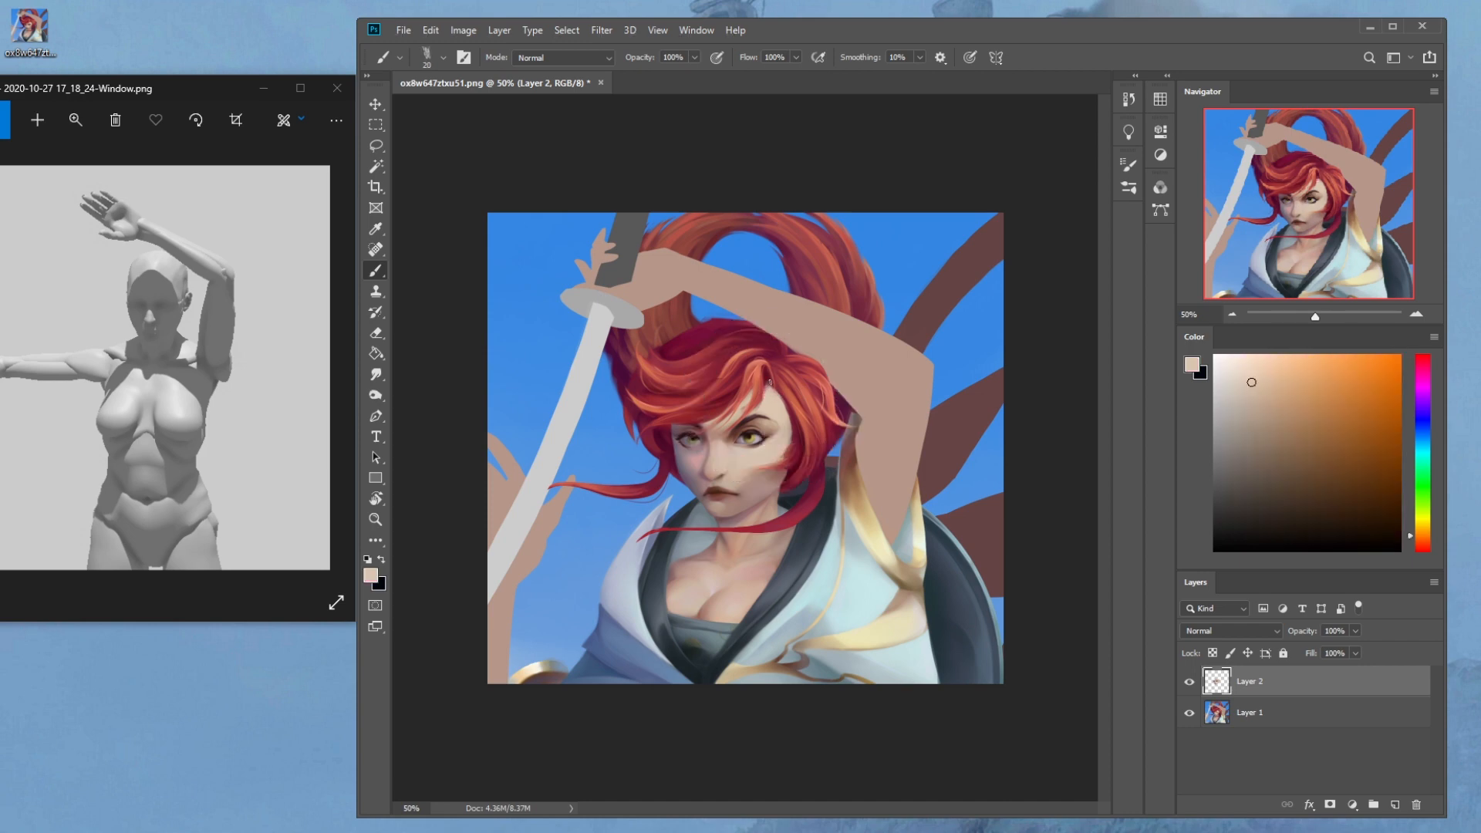
Compare the face with Layer 2 hidden and shown
key("e")
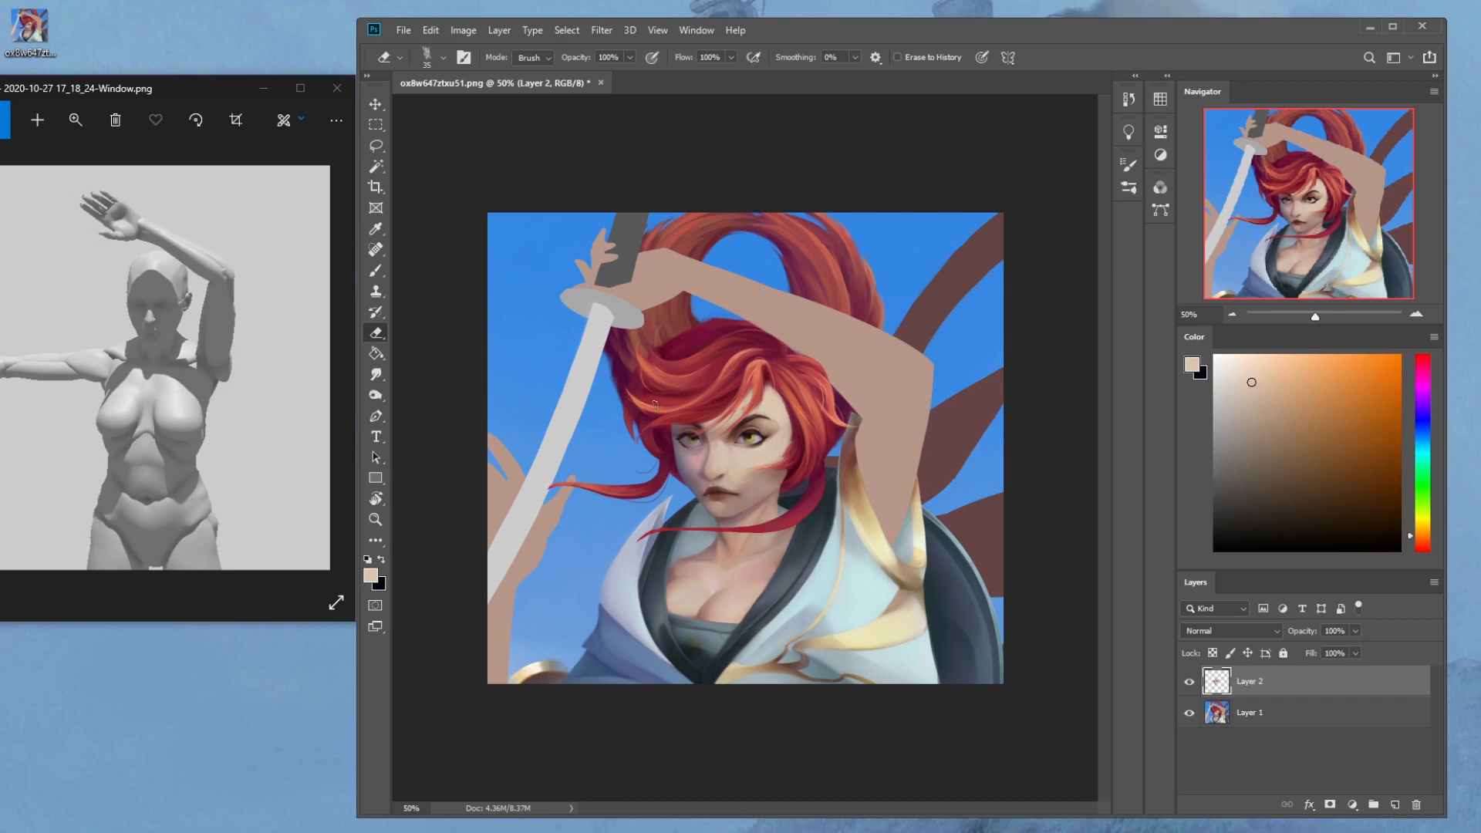
left_click(1189, 681)
left_click(1190, 682)
left_click(1189, 682)
left_click(1189, 681)
key("b")
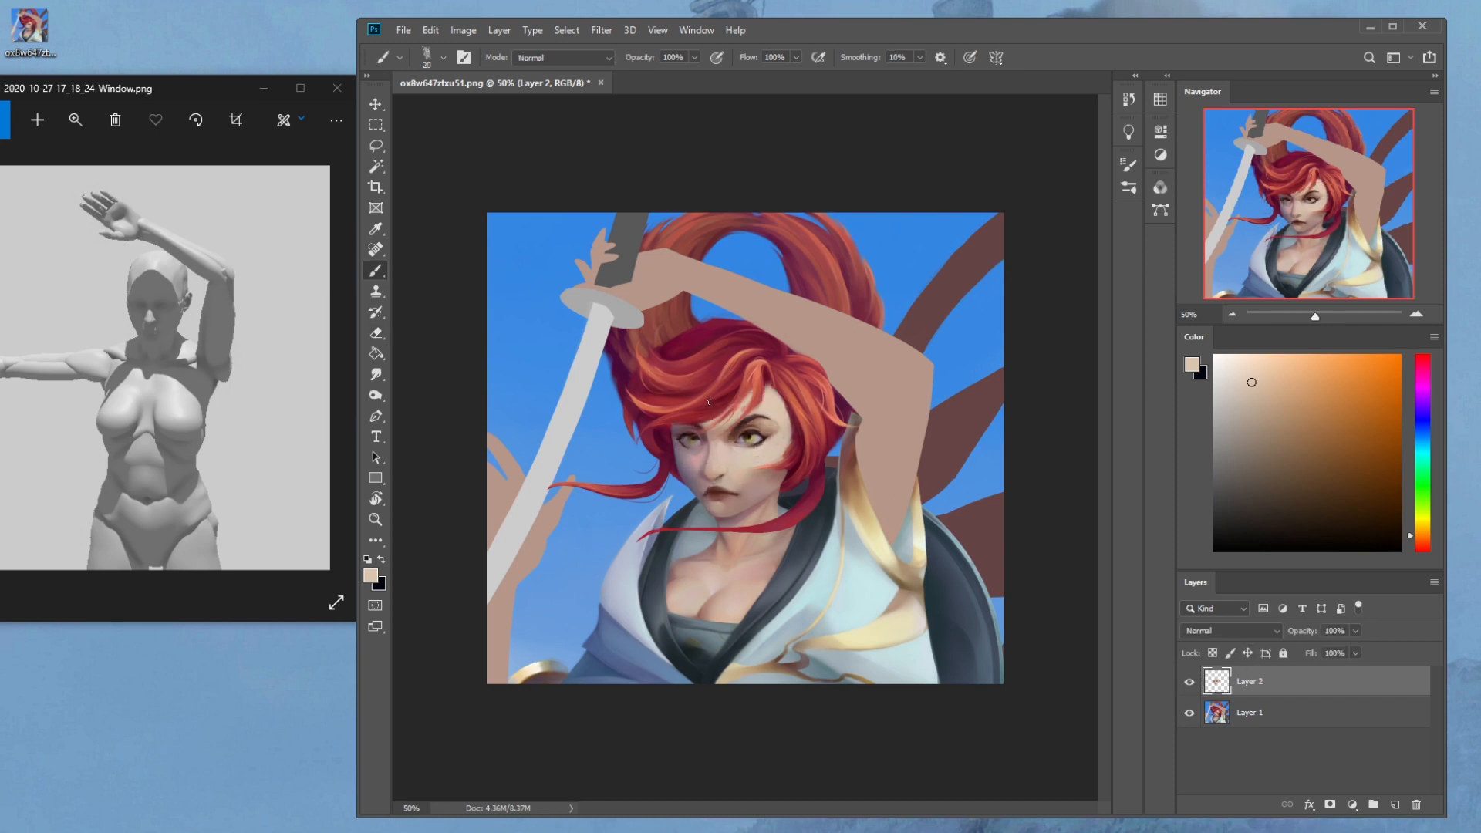
Paint dark red strands and fringe shadows across the forehead with a 9 px brush, and compare the face without Layer 2
left_click(710, 403, "alt")
key("bracketleft")
key("bracketleft")
mouse_move(730, 406)
left_mouse_down()
mouse_move(712, 424)
mouse_move(757, 381)
left_mouse_up()
left_click(754, 407, "alt")
left_click(725, 438, "alt")
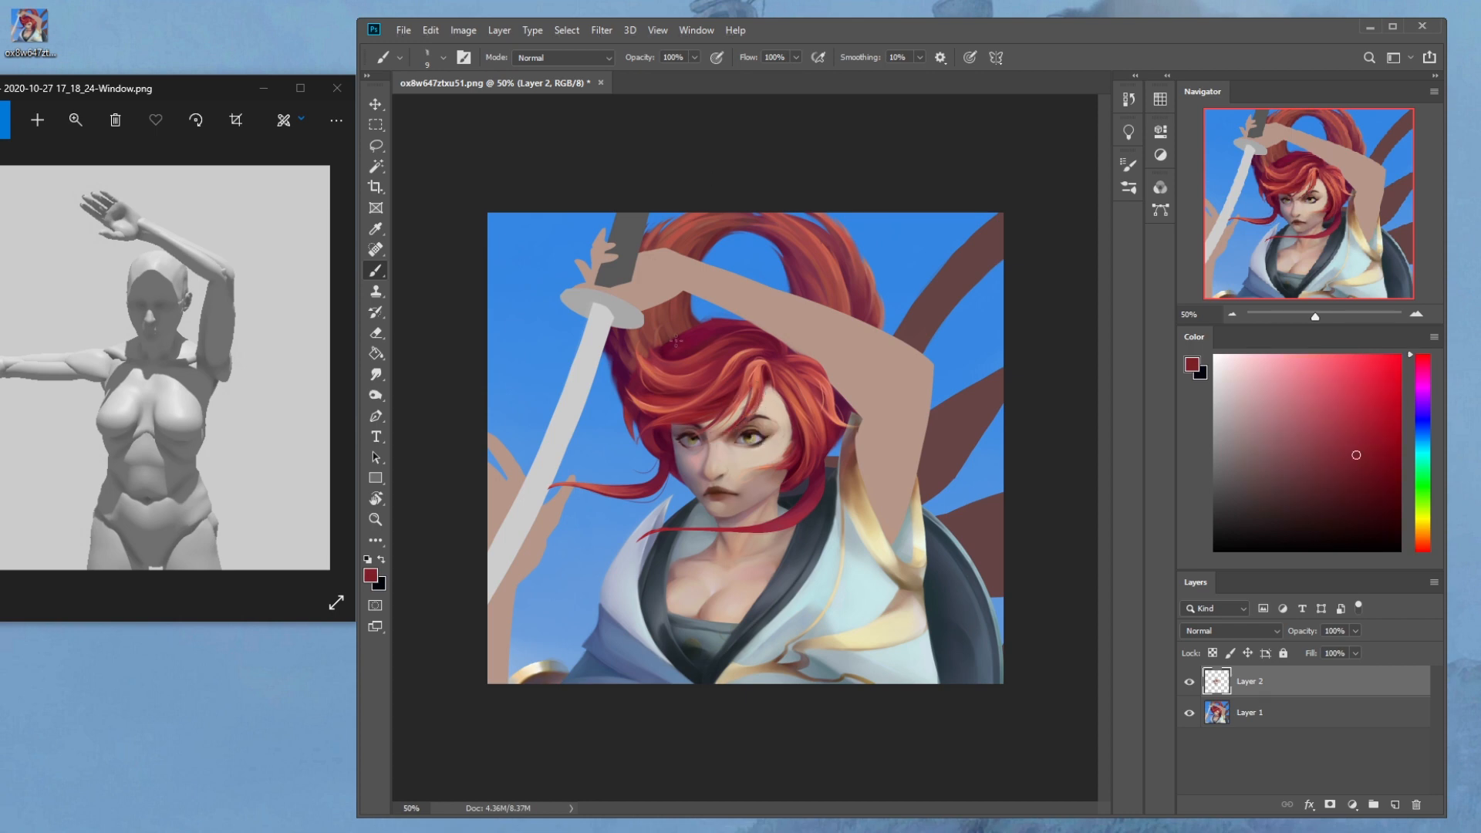
left_click(663, 465, "alt")
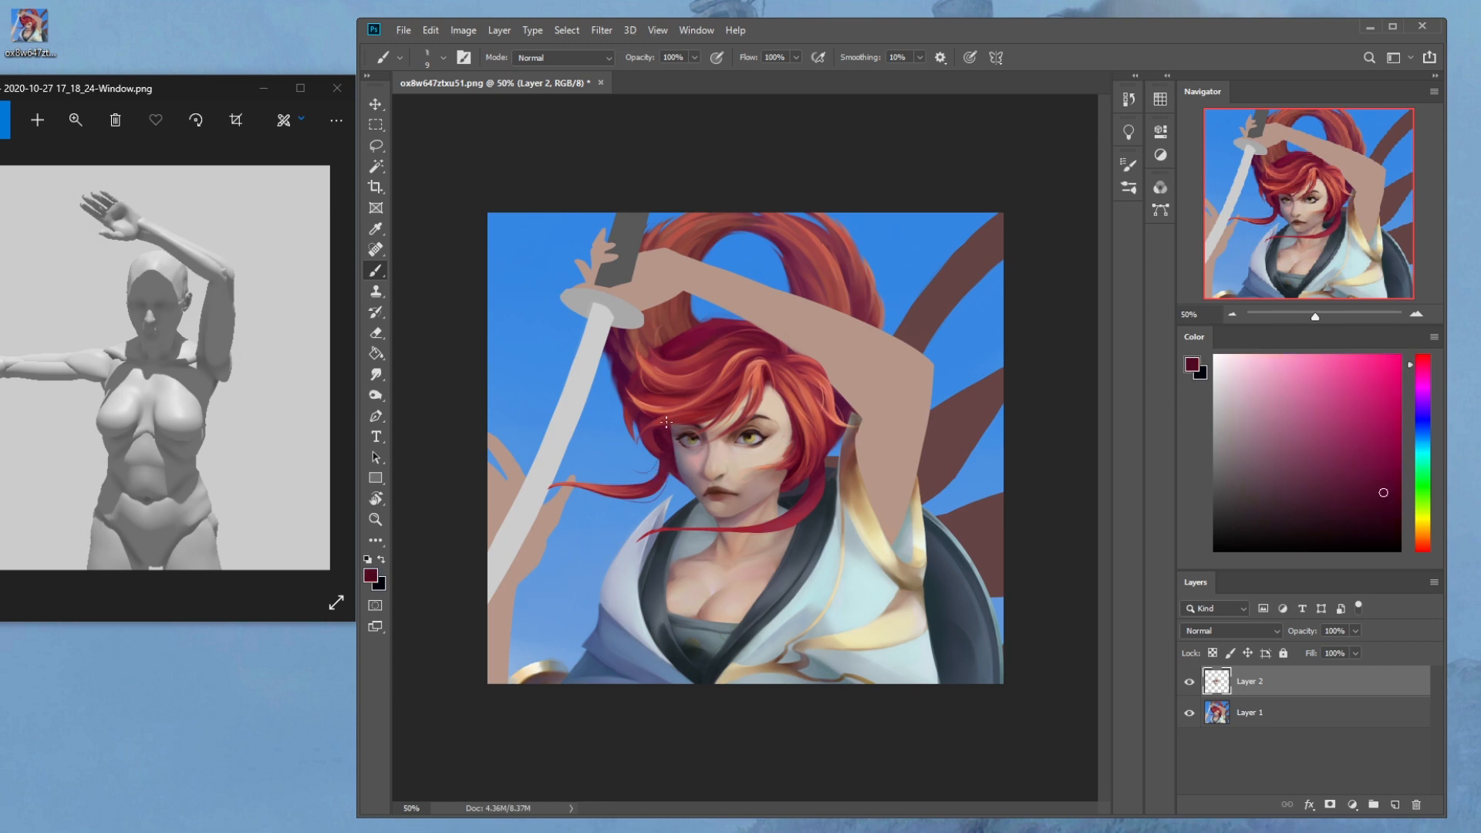
left_click_drag(668, 425, 713, 421)
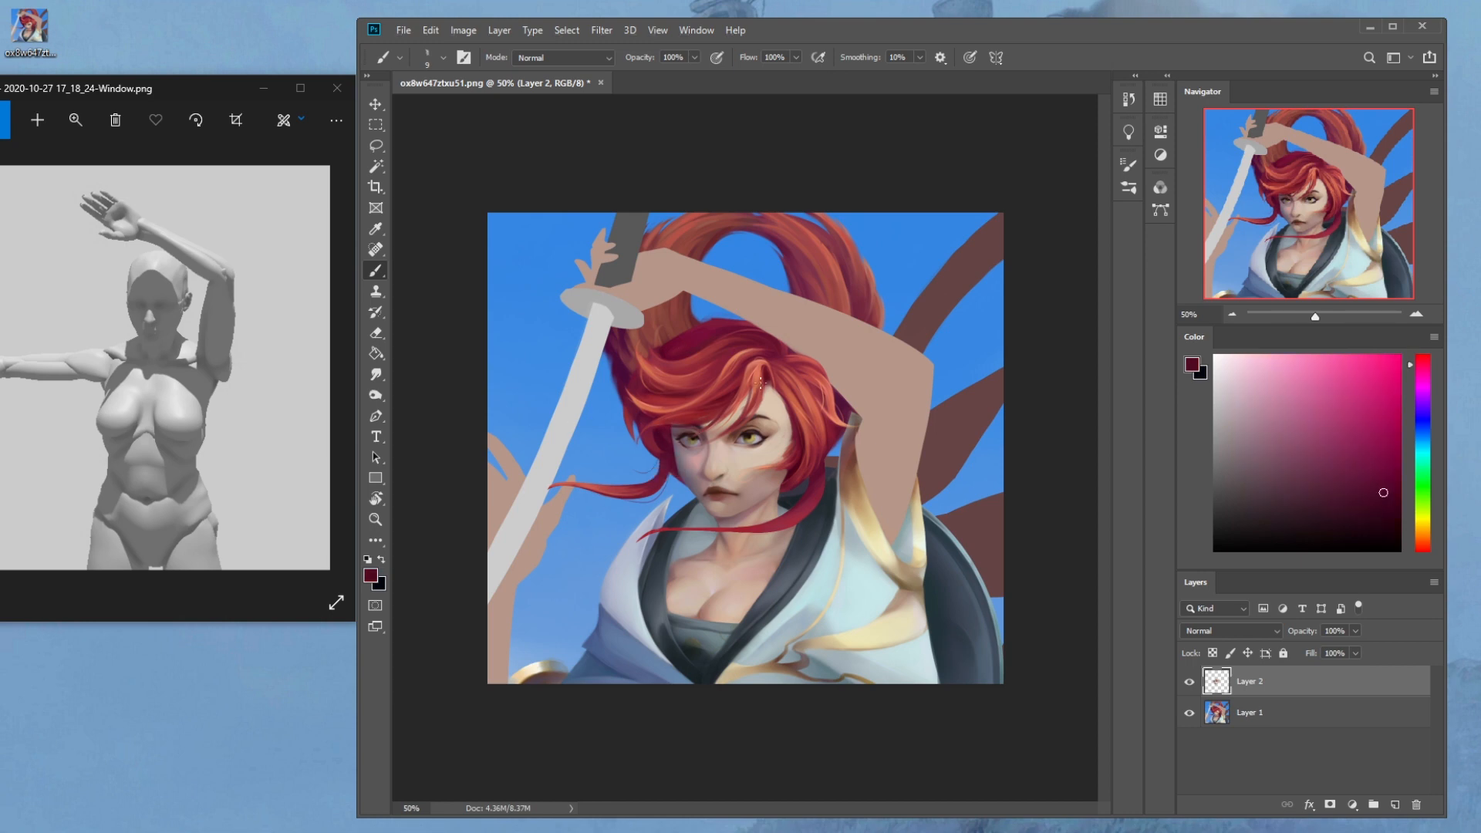
left_click(1189, 682)
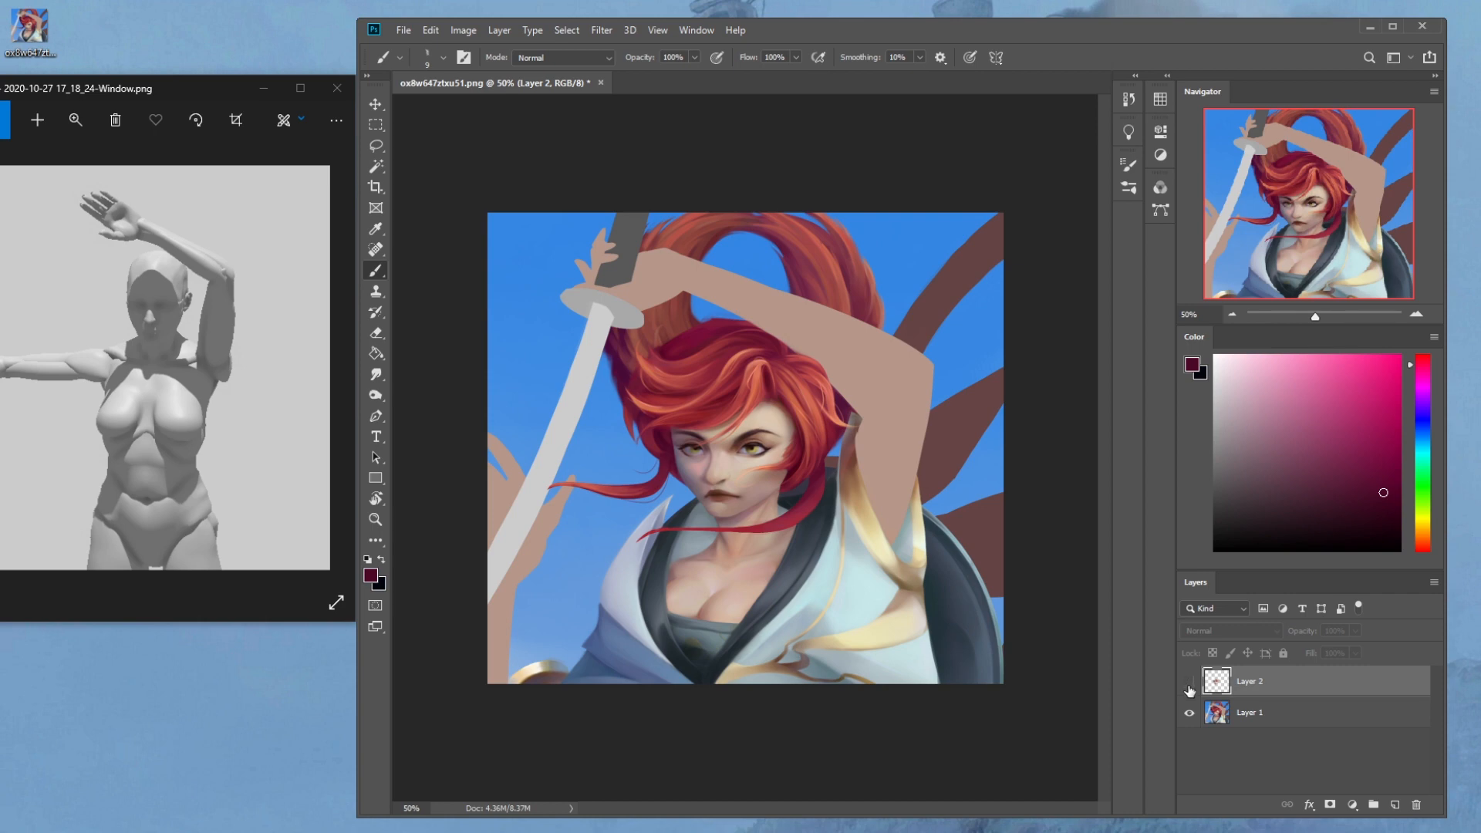
left_click(1189, 684)
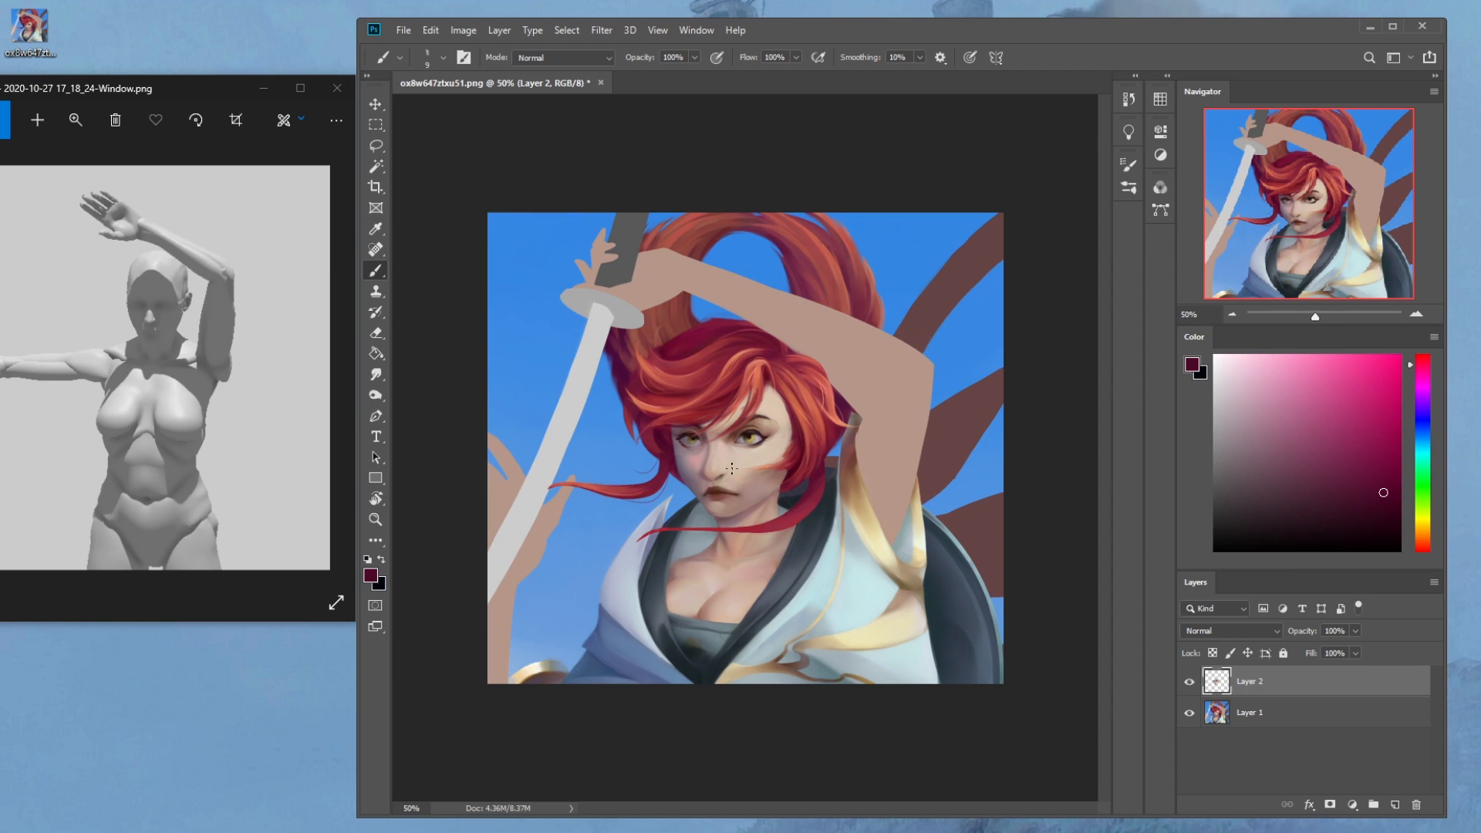
Paint sampled dark red hair along the face's edge beside the temple, enlarging the brush to 20 px
right_click(775, 423)
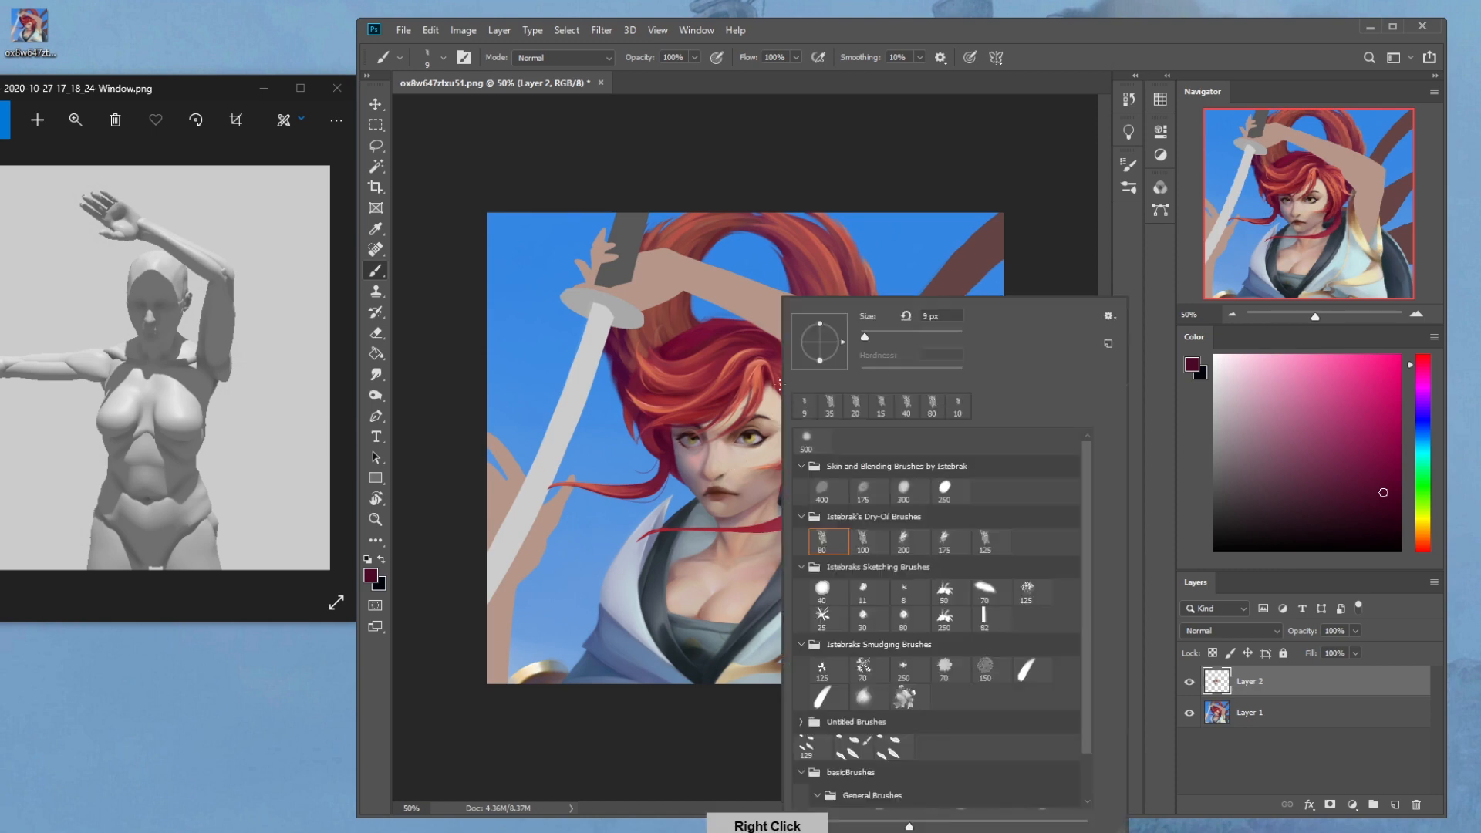
key("Escape")
left_click(803, 422, "alt")
key("bracketright")
key("bracketright")
left_click_drag(780, 395, 786, 442)
key("bracketright")
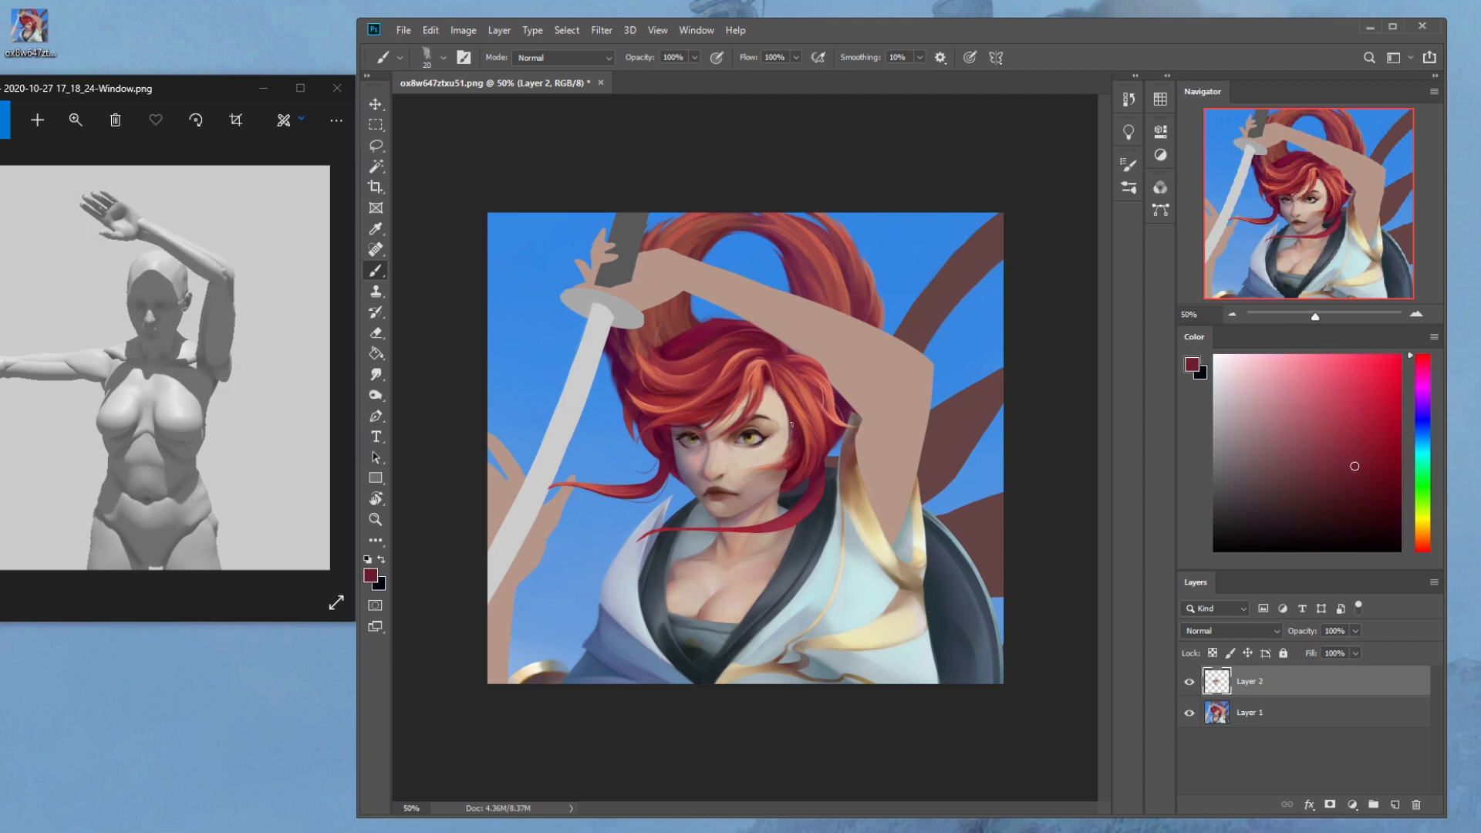
Undo the last strokes and paint thin orange and dark red strands over the cheek with a 9 px brush
key("ctrl+z")
key("bracketleft")
key("bracketleft")
left_click_drag(785, 437, 770, 460)
key("ctrl+z")
left_click(794, 439, "alt")
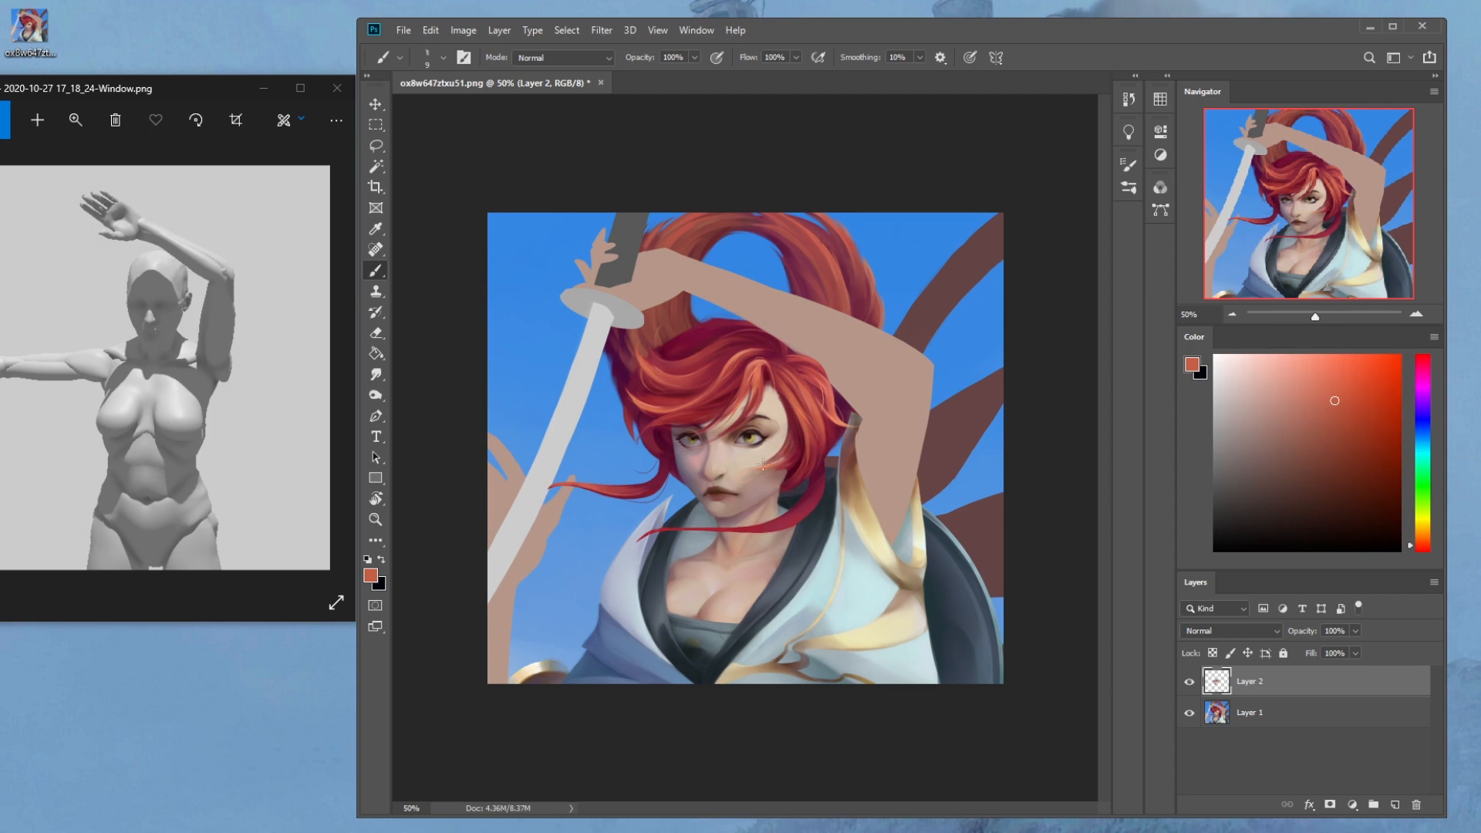
left_click(796, 469, "alt")
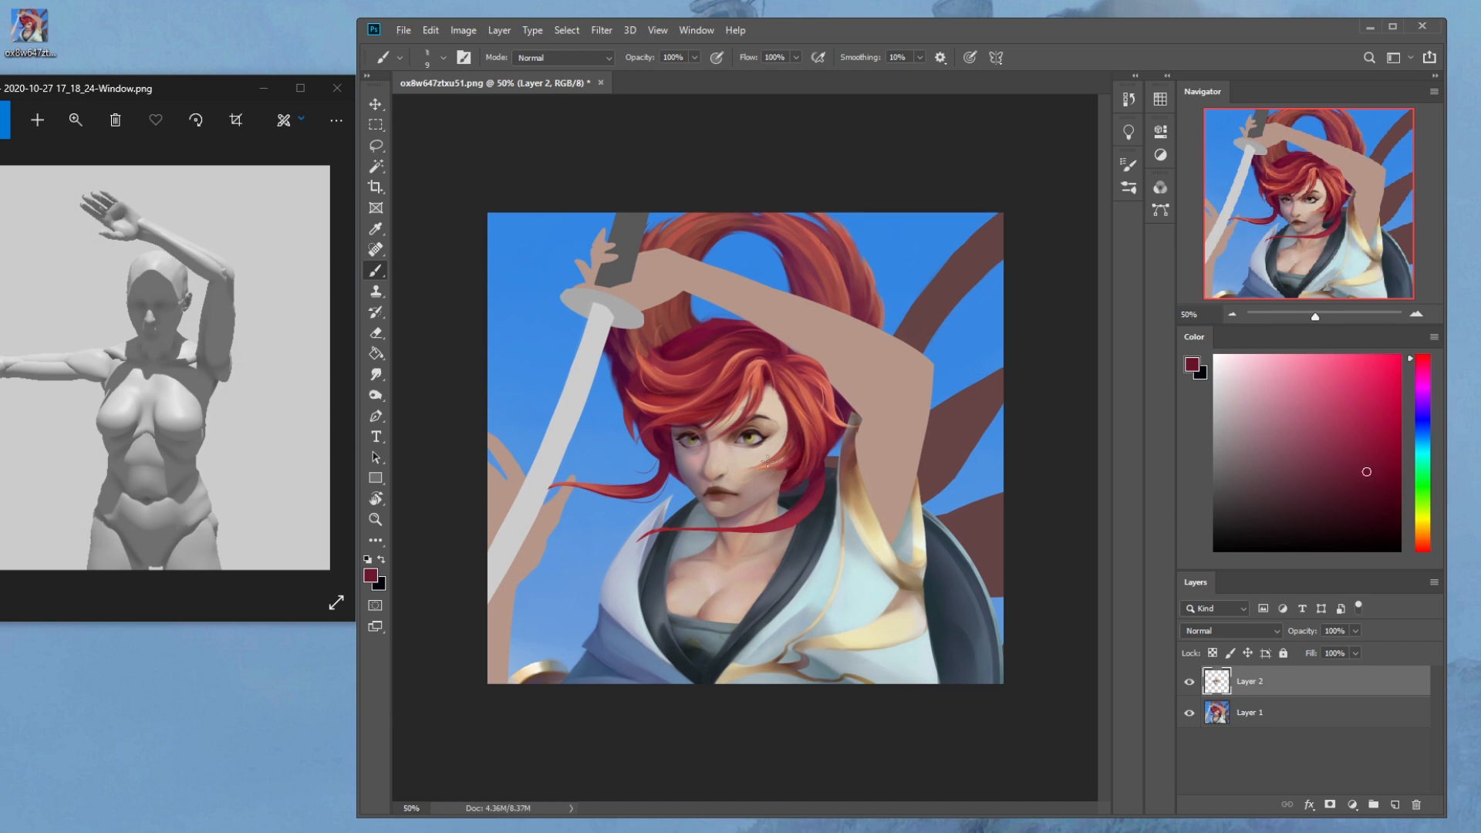
left_click(796, 426, "alt")
mouse_move(769, 464)
left_mouse_down()
mouse_move(788, 457)
mouse_move(765, 468)
left_mouse_up()
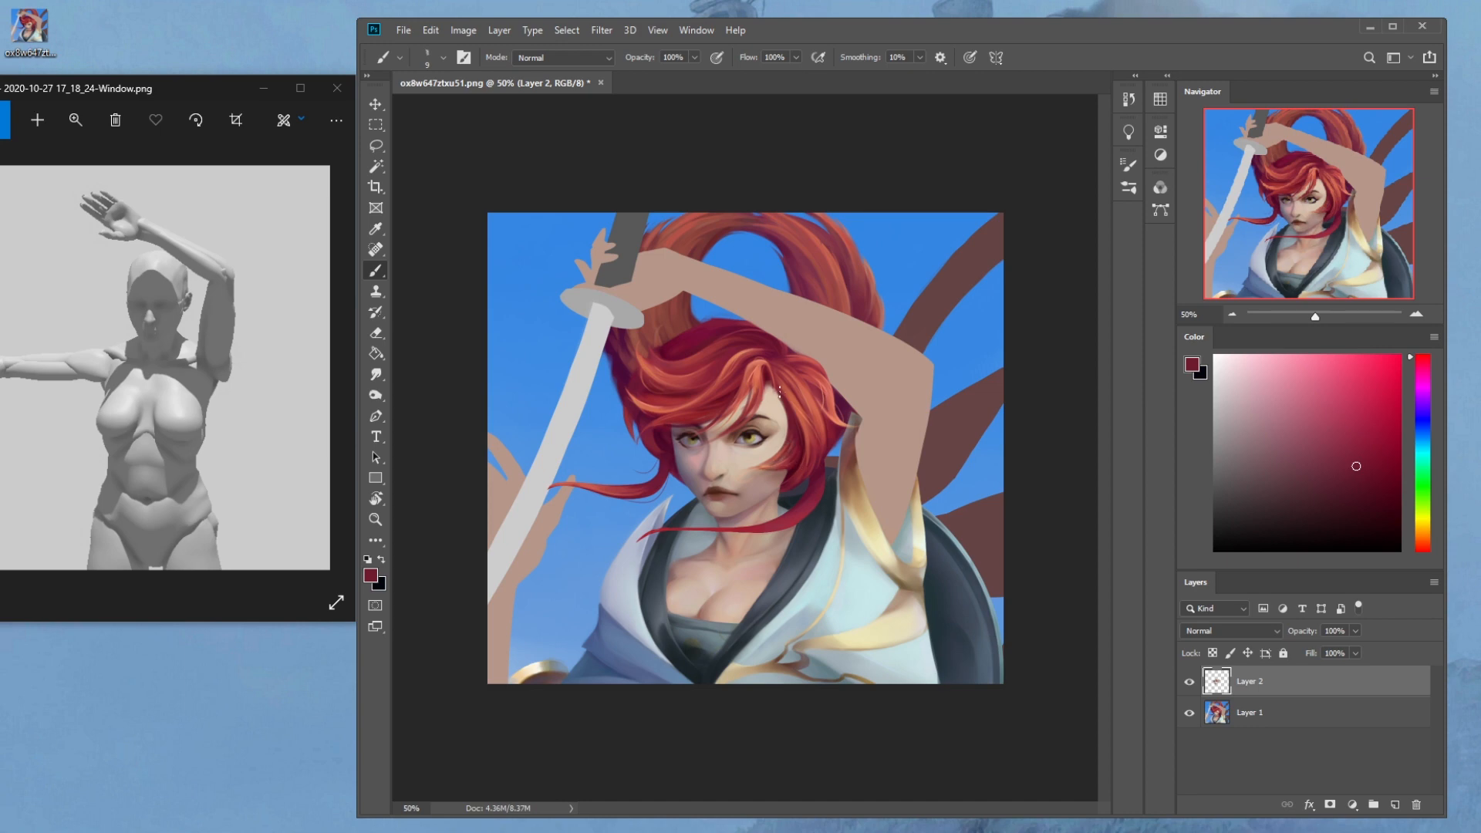
Paint a curved dark red lock of hair sweeping from the cheek across the jaw toward the chin
left_click(795, 469, "alt")
left_click_drag(793, 470, 746, 502)
left_click(796, 477, "alt")
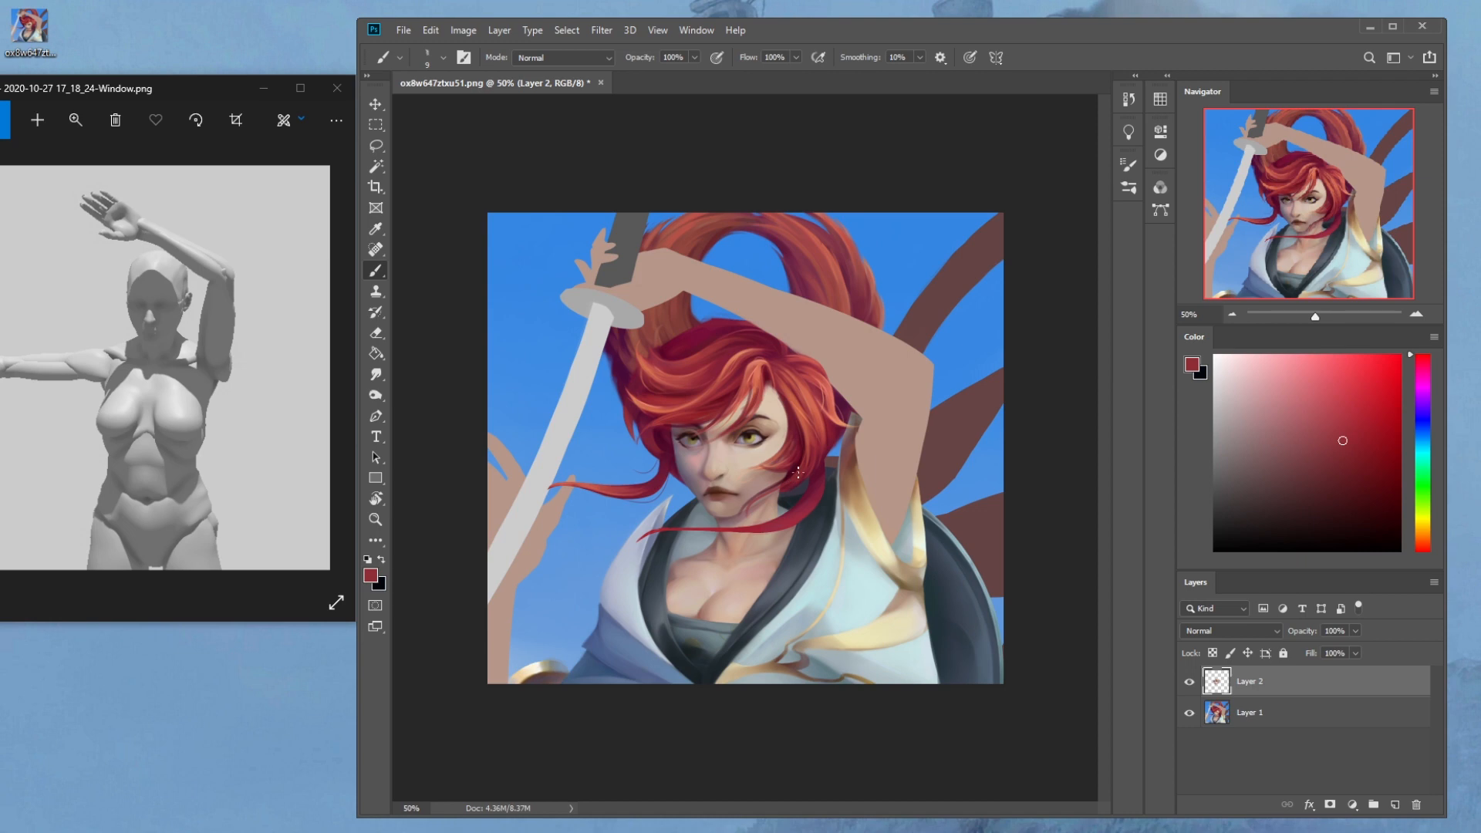
left_click_drag(779, 496, 759, 498)
left_click(795, 470, "alt")
left_click(796, 503, "alt")
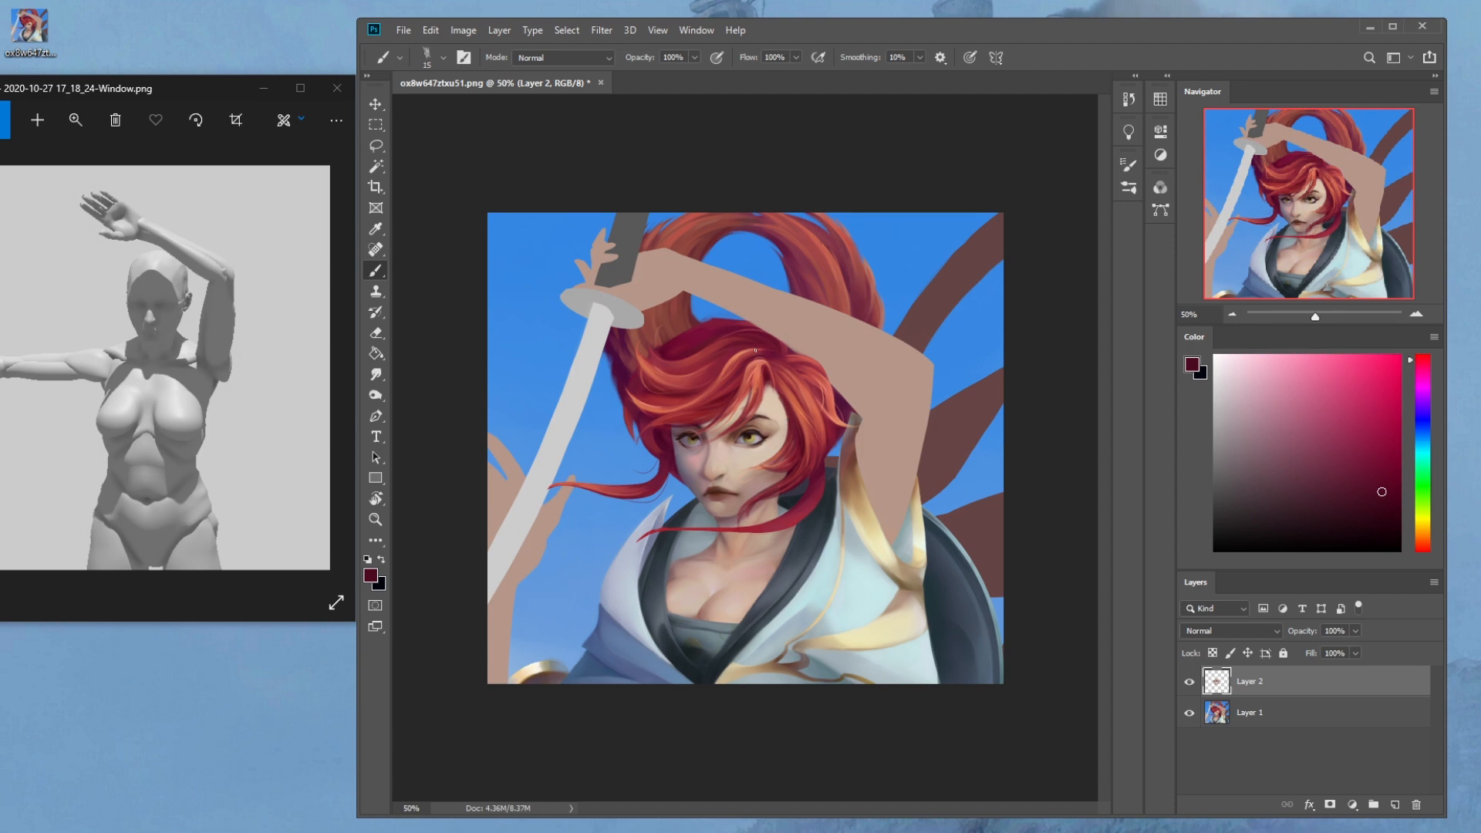
Paint orange-red highlights in the hair beside the face and a dark red accent at the hairline above the forehead
left_click(801, 425, "alt")
left_click(804, 446, "alt")
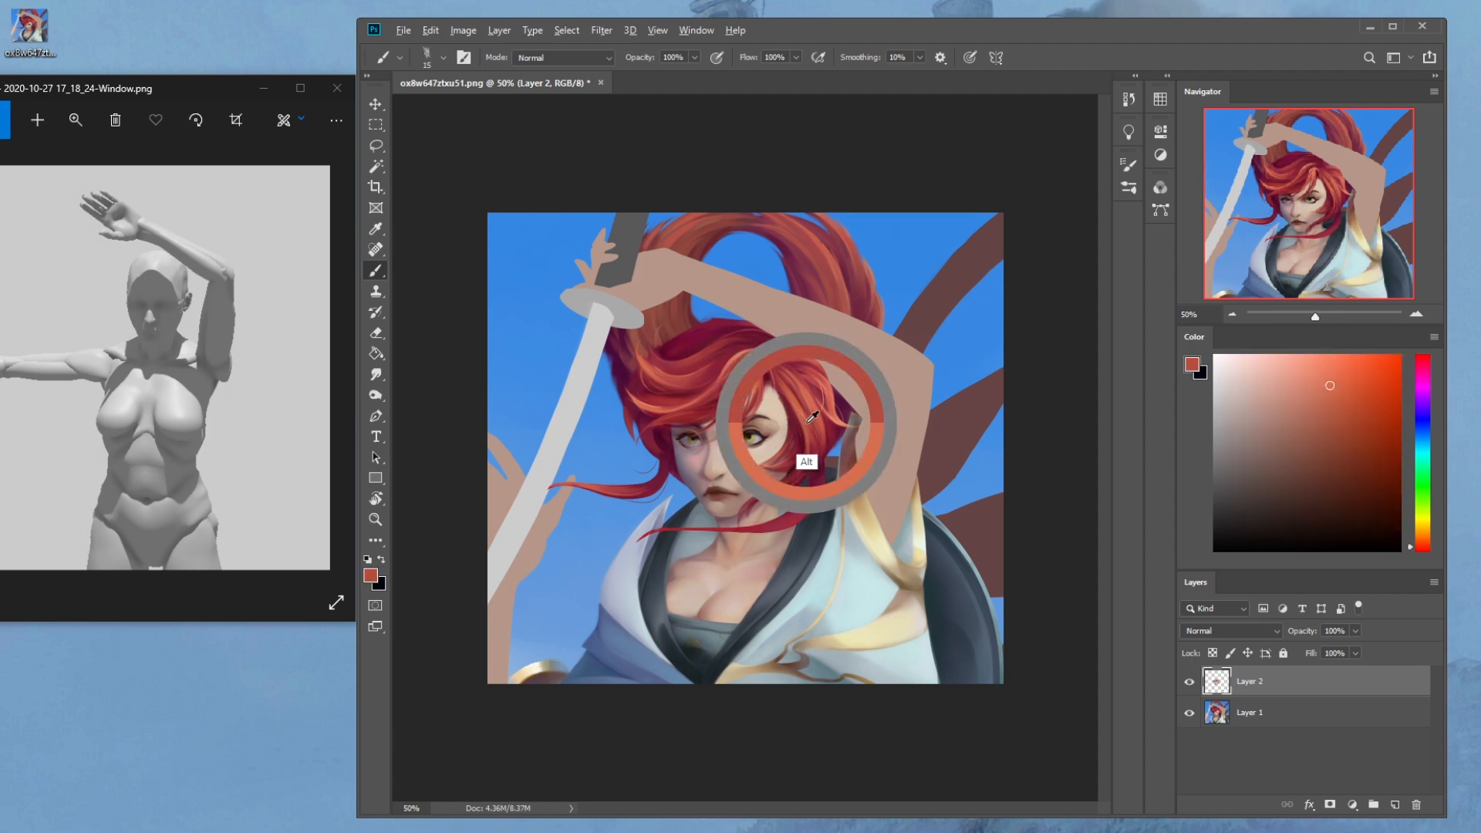
key("bracketleft")
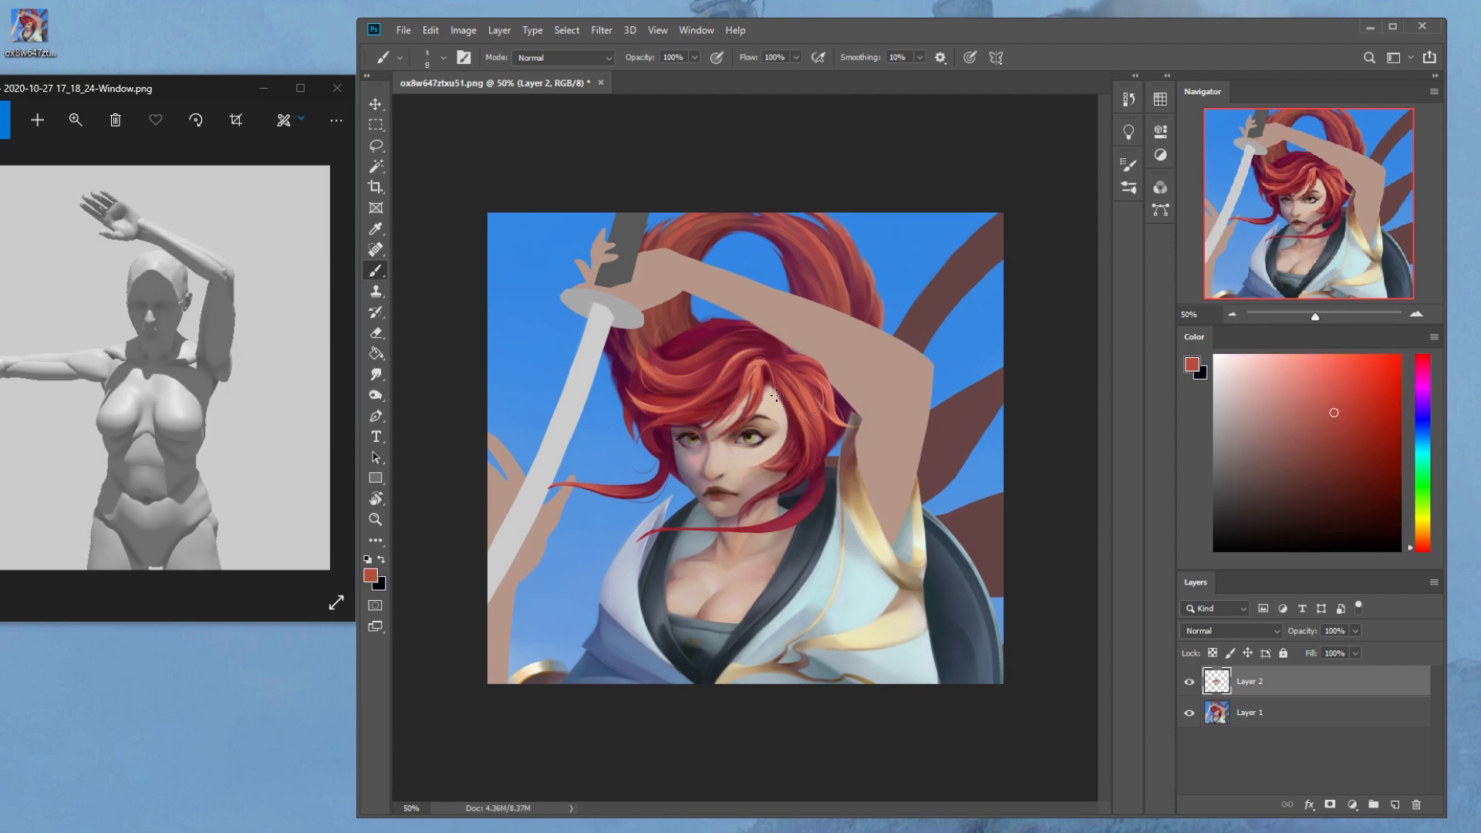
left_click_drag(798, 417, 796, 449)
left_click(726, 428, "alt")
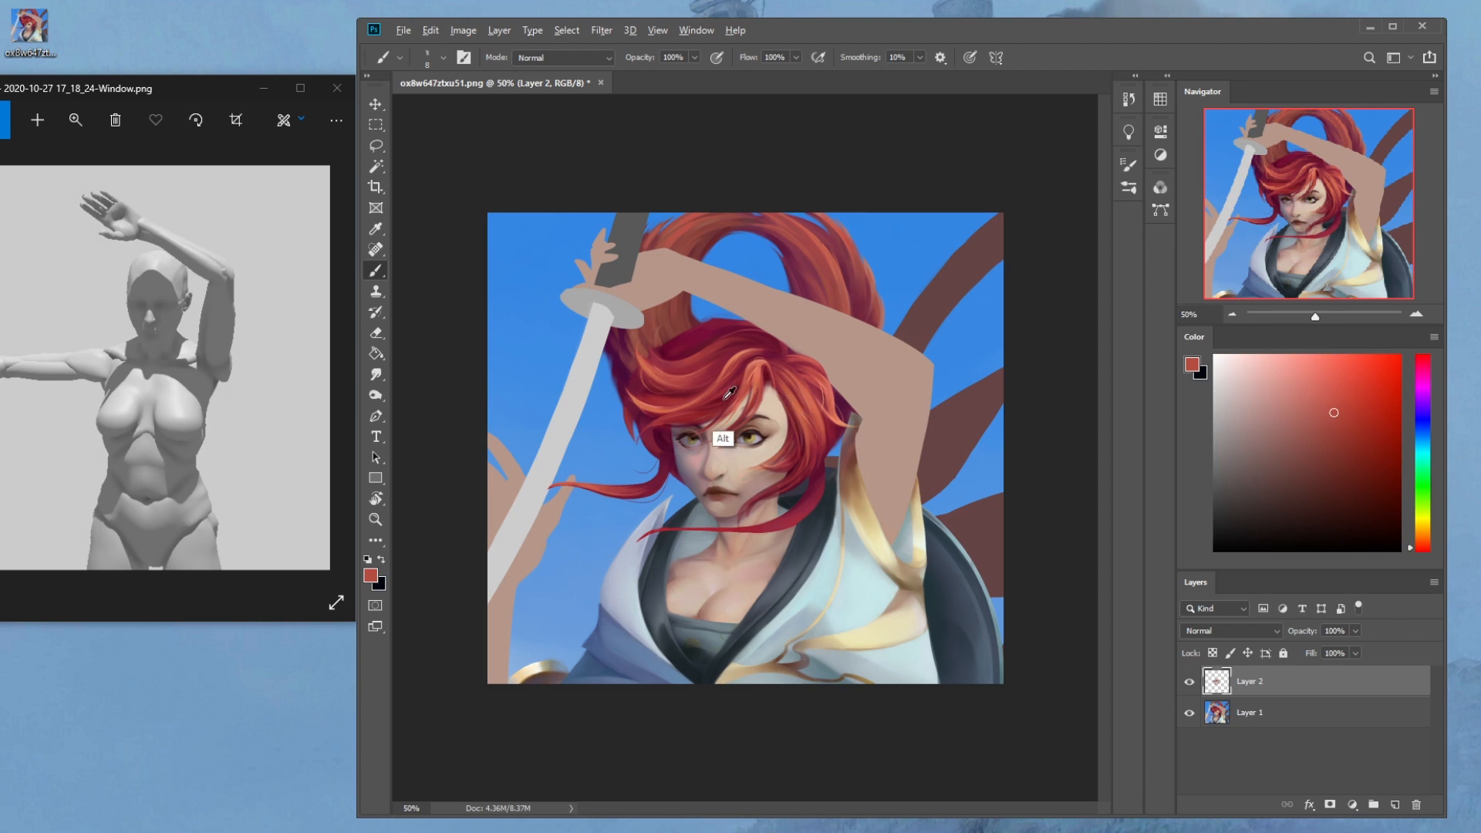
left_click(768, 383, "alt")
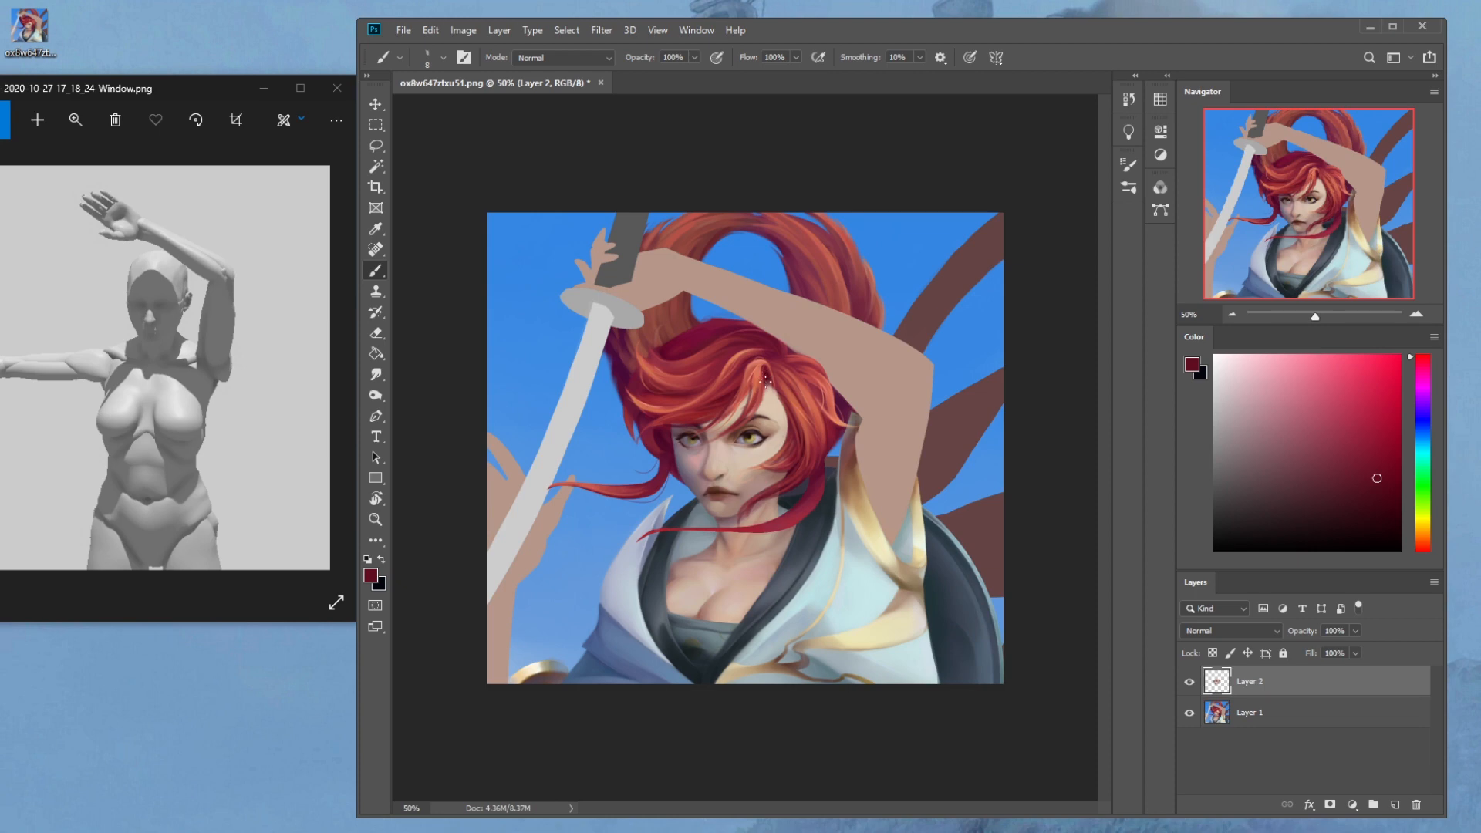
left_click_drag(765, 381, 753, 361)
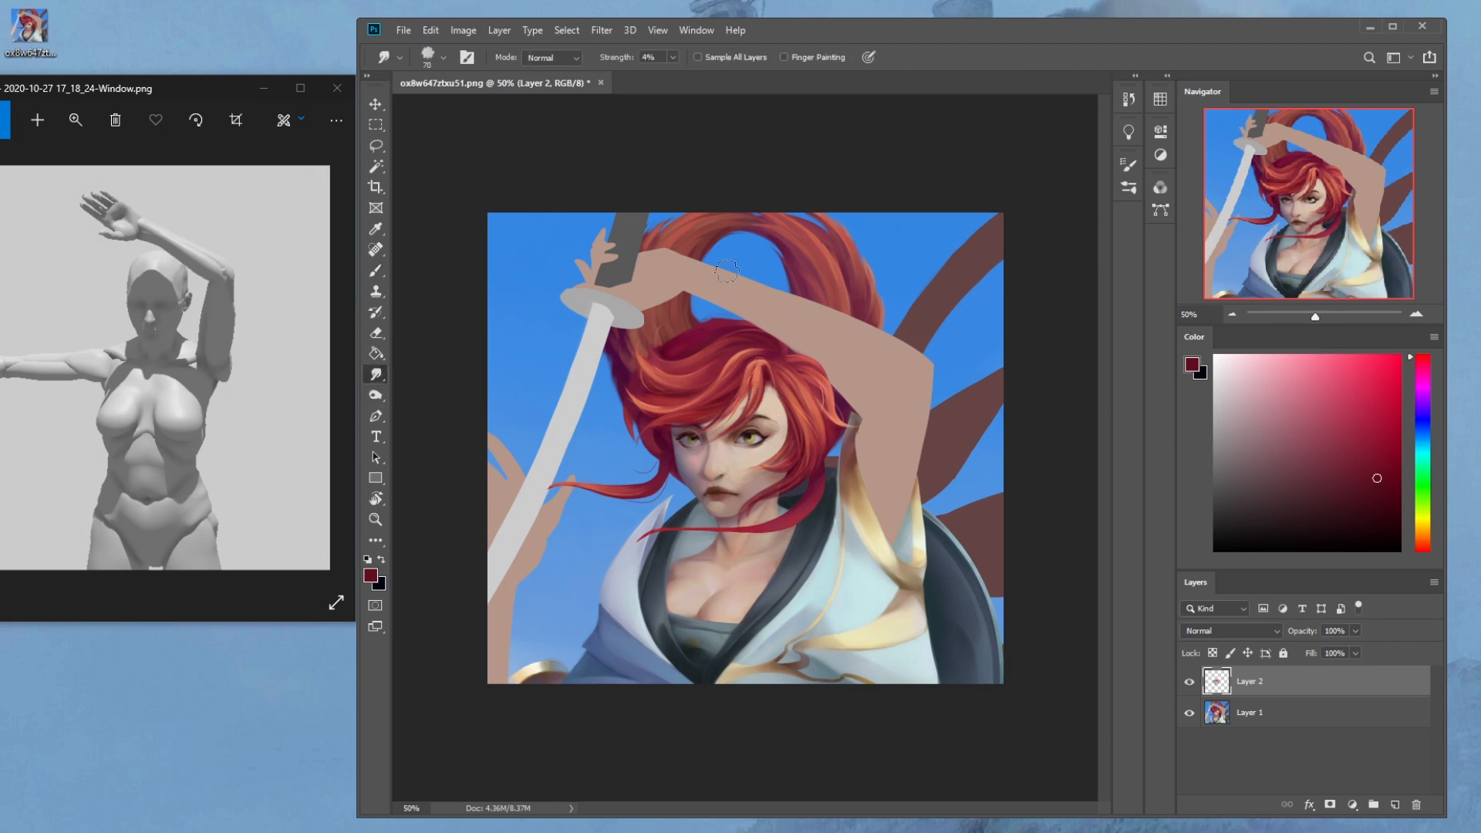
Soften the new hair strands with the Smudge tool at 15 px and merge Layer 2 down into Layer 1
left_click(372, 373)
left_click(1189, 681)
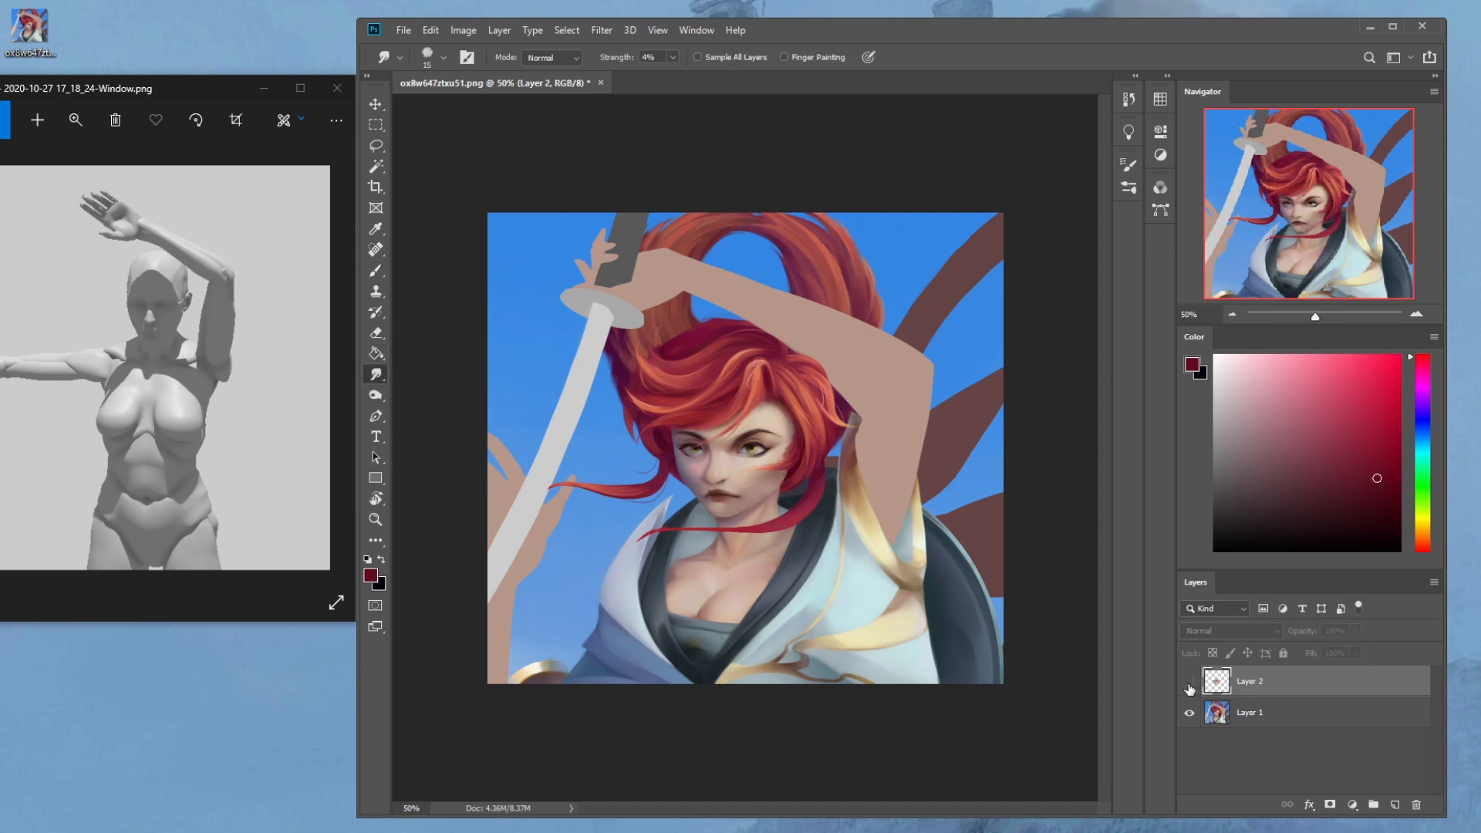
left_click(1189, 683)
right_click(1259, 680)
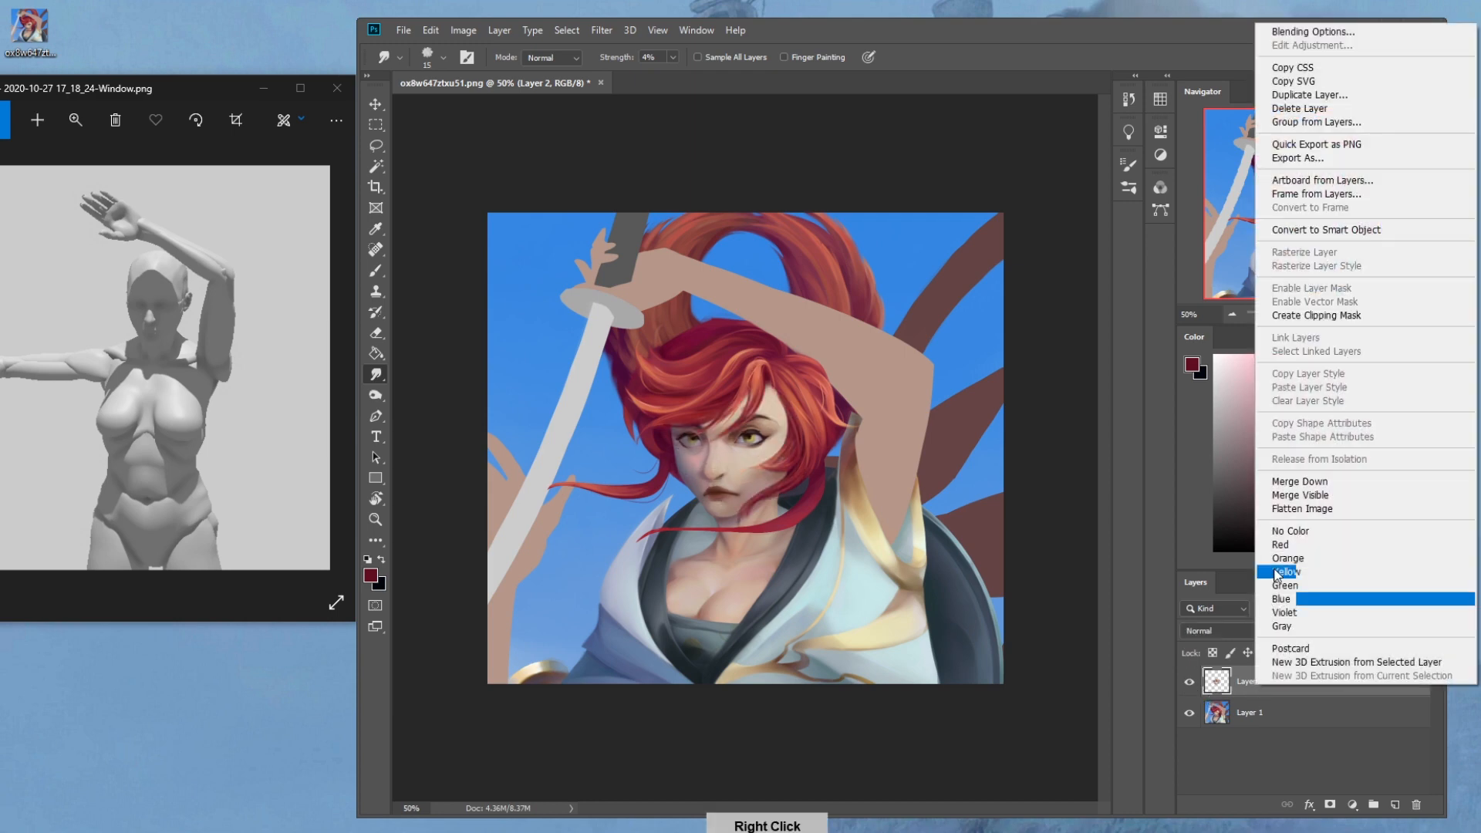
left_click(1303, 482)
Paint a thin reddish hair strand falling from the hairline past the outer eye, undoing the unwanted strokes
key("b")
left_click(794, 470, "alt")
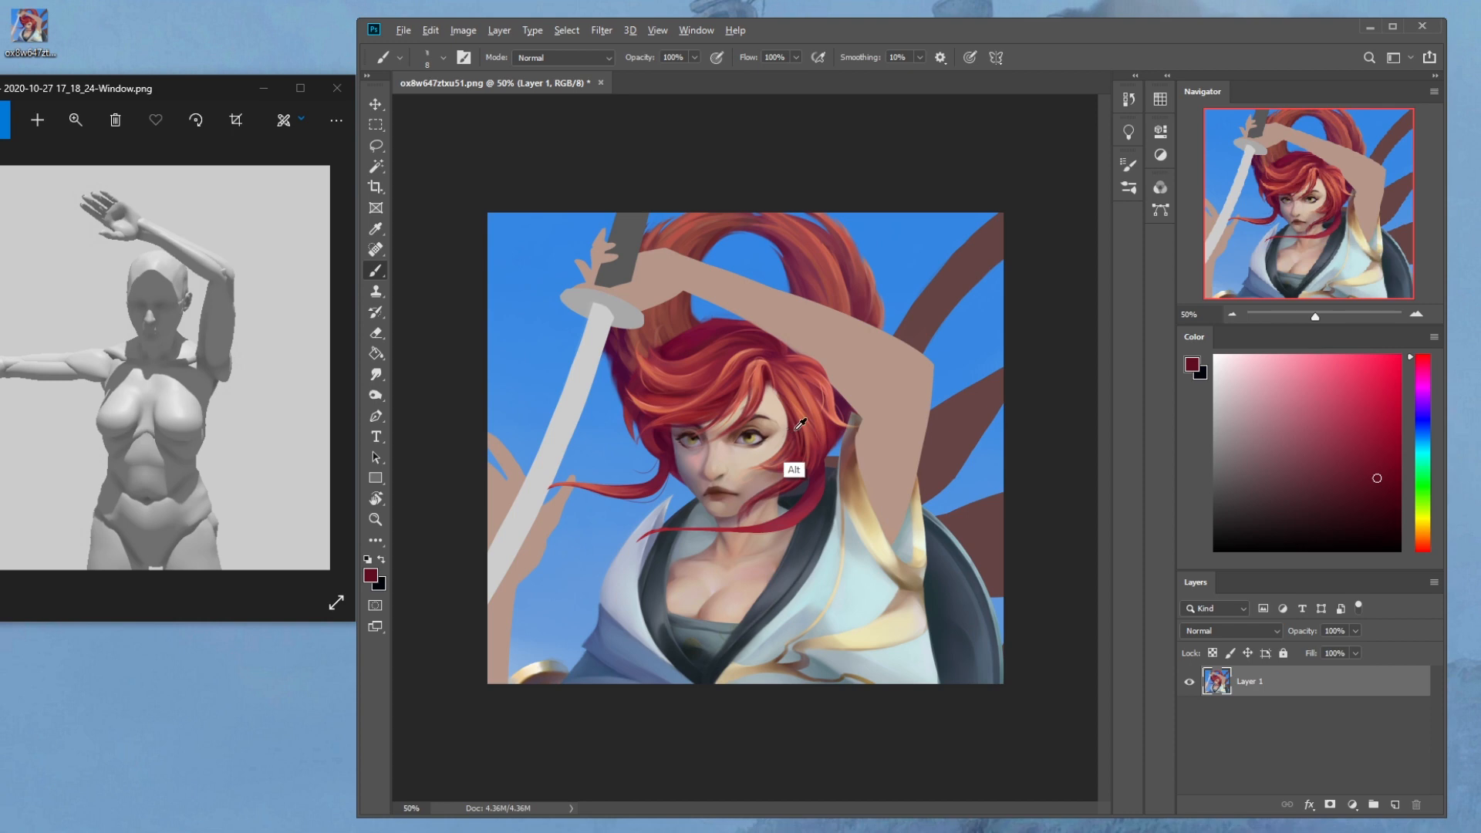
mouse_move(781, 443)
left_mouse_down()
mouse_move(775, 388)
mouse_move(776, 459)
left_mouse_up()
key("ctrl+z")
left_click_drag(774, 391, 775, 465)
key("ctrl+z")
mouse_move(782, 405)
left_mouse_down()
mouse_move(805, 446)
mouse_move(790, 410)
mouse_move(781, 425)
mouse_move(800, 432)
mouse_move(790, 410)
mouse_move(776, 453)
left_mouse_up()
key("ctrl+z")
key("ctrl+z")
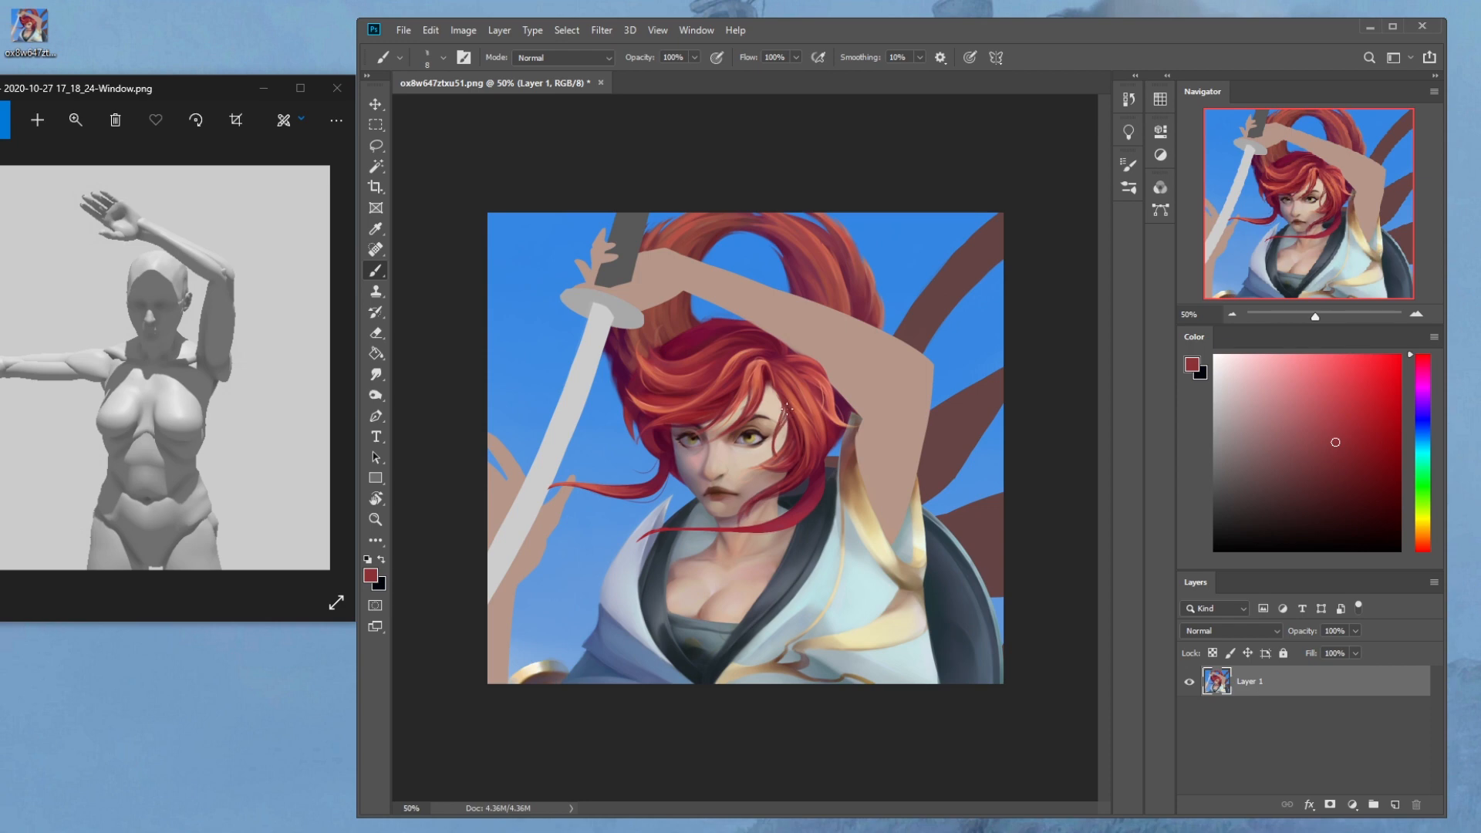
left_click(794, 454, "alt")
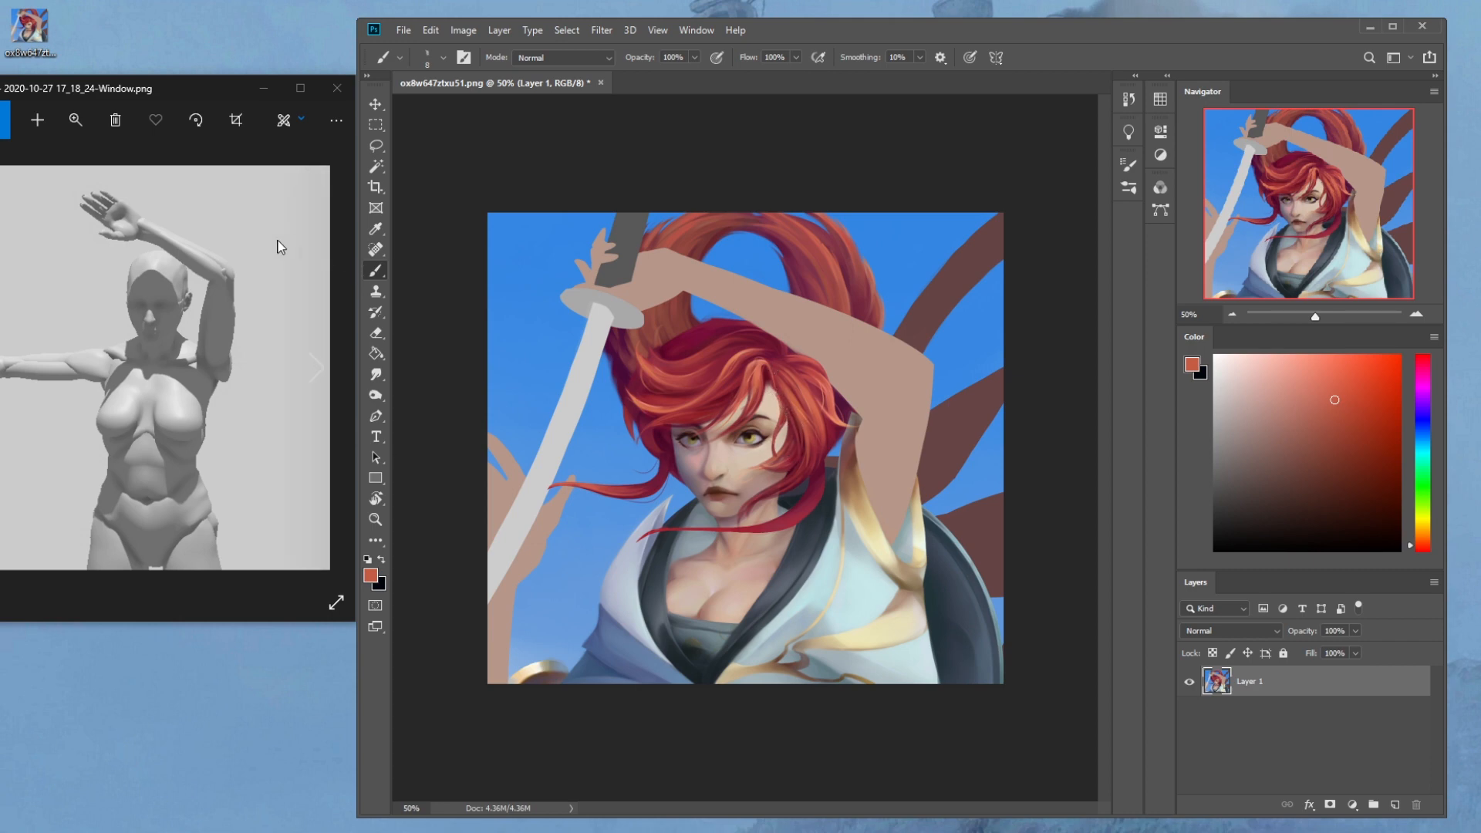
scroll(288, 243, "down", 1)
left_click(4, 382)
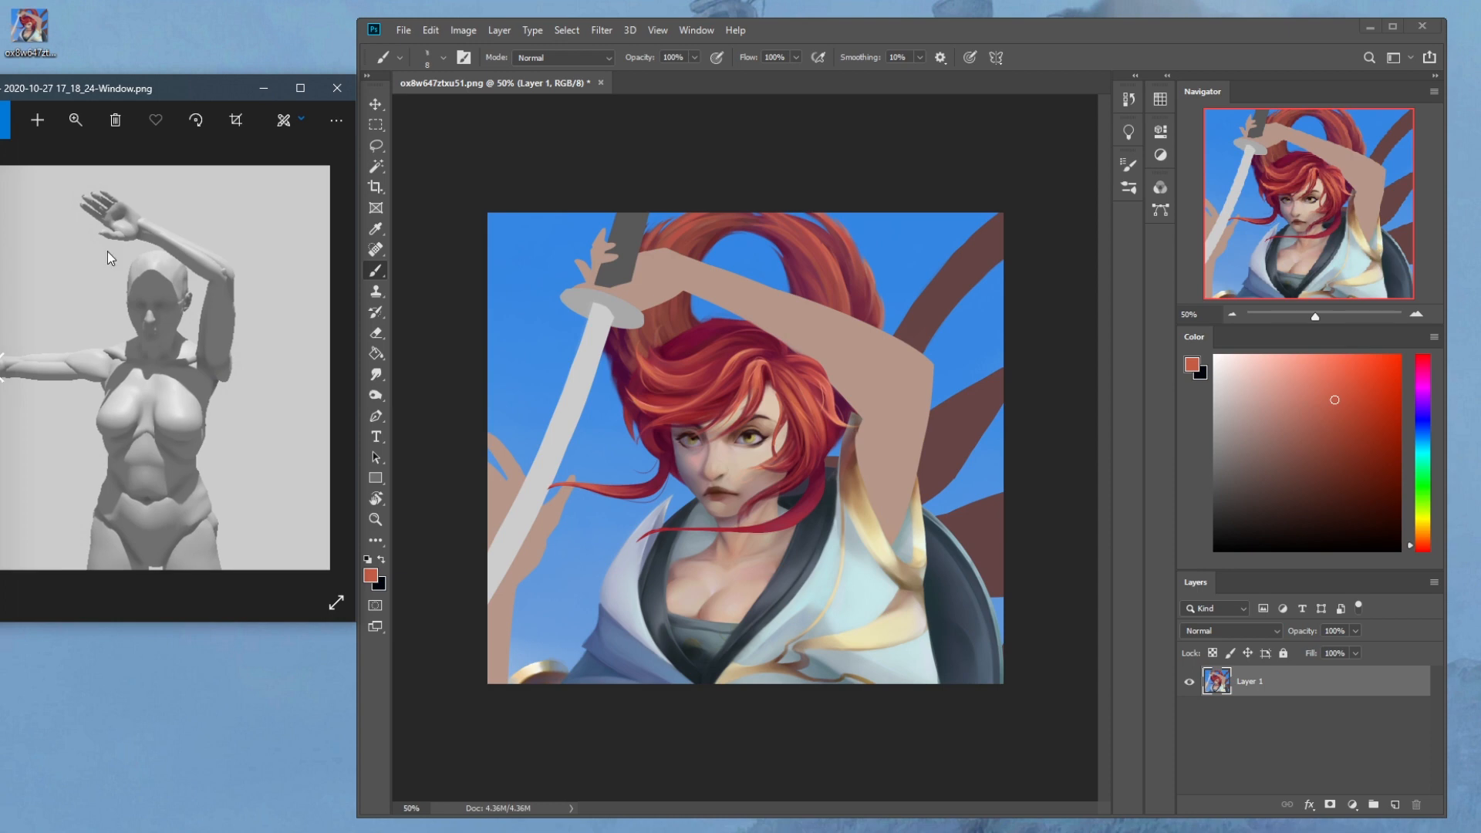
left_click(918, 36)
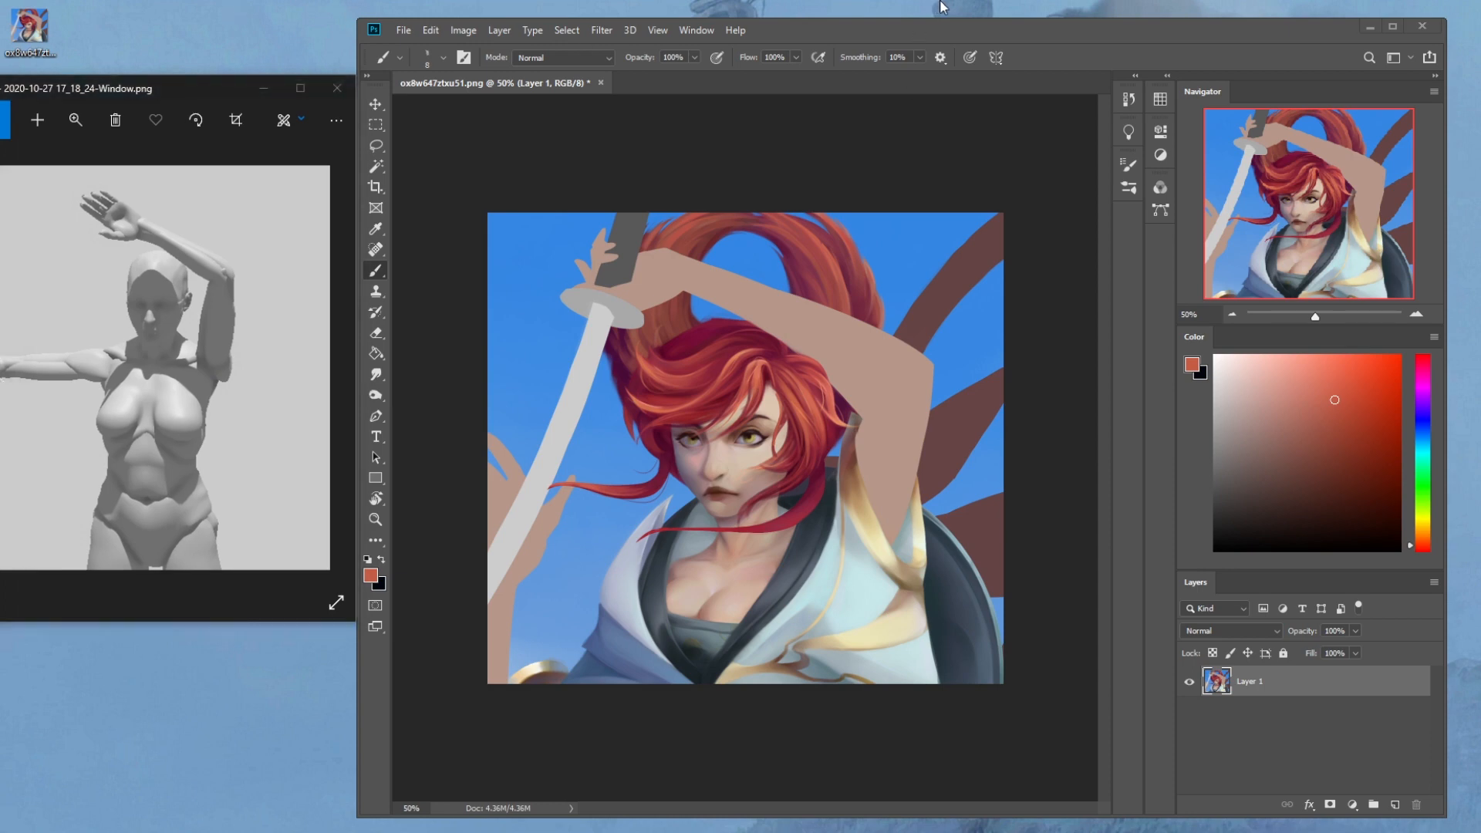
left_click(787, 428, "alt")
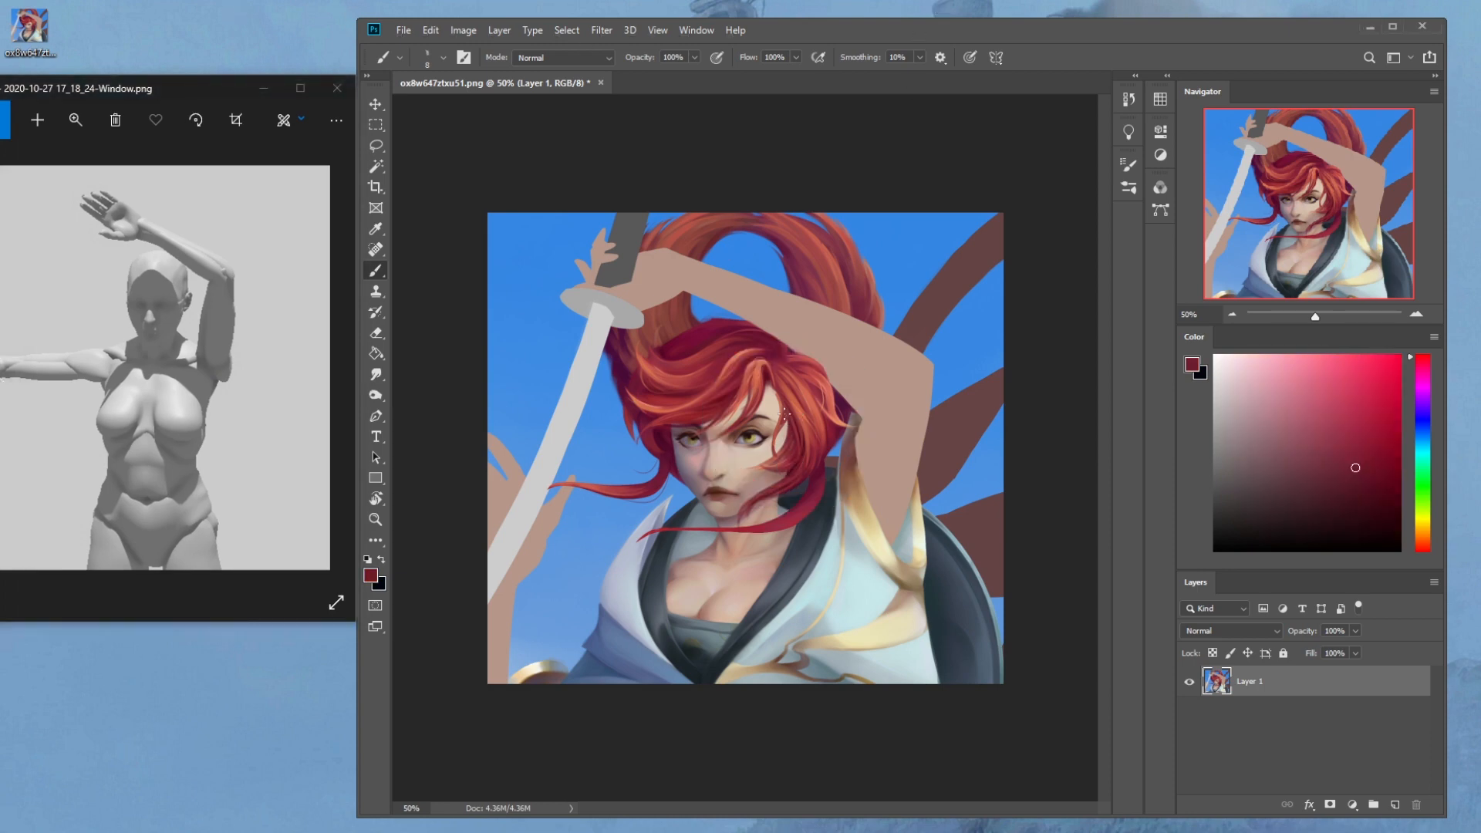
left_click_drag(775, 438, 774, 460)
key("ctrl+z")
Repaint the skin and hair edge beside the outer eye and forehead with sampled skin and dark red tones
left_click(792, 430, "alt")
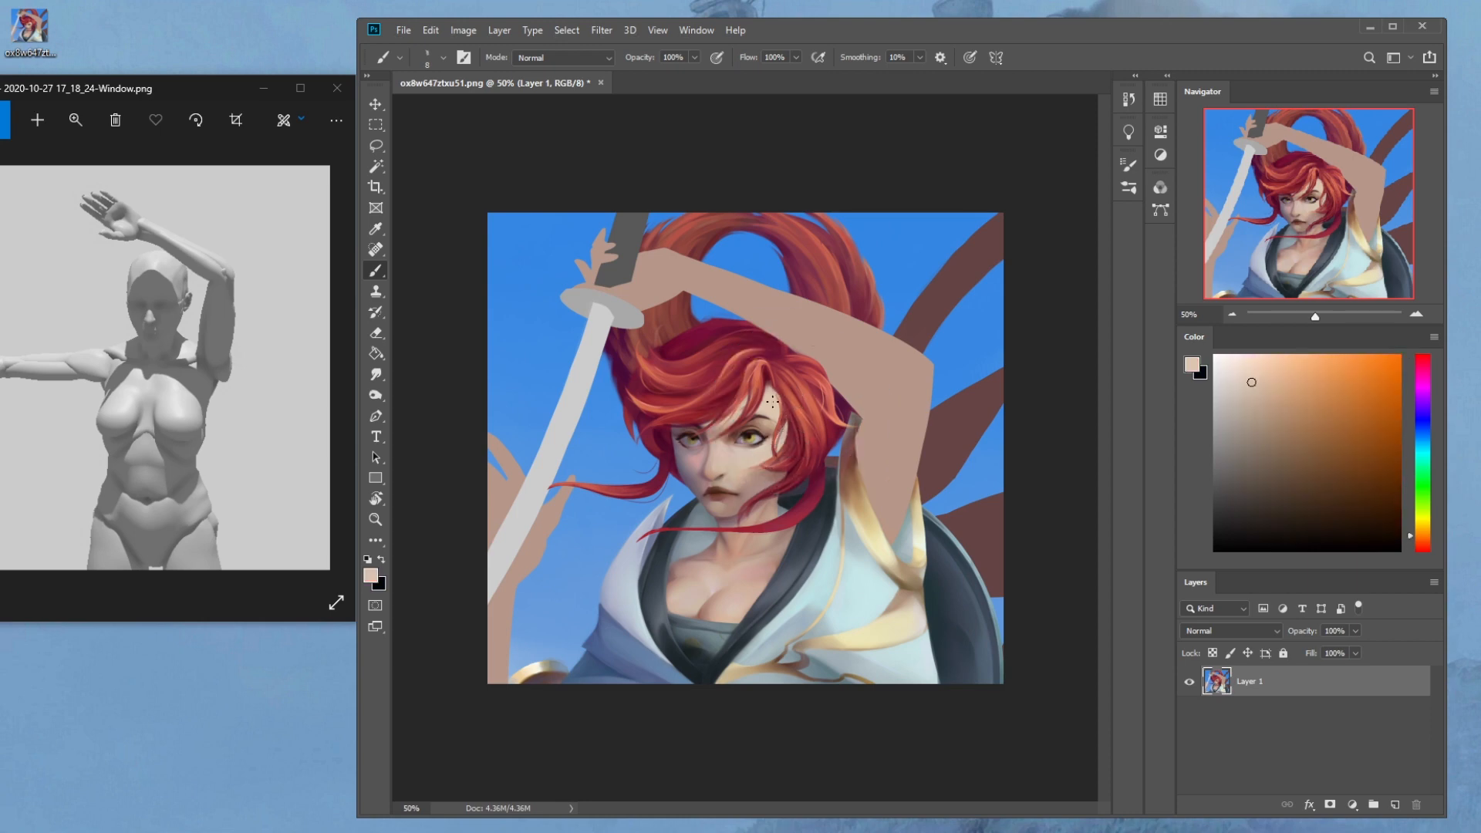
key("bracketright")
key("bracketright")
key("bracketright")
key("bracketright")
left_click(776, 388, "alt")
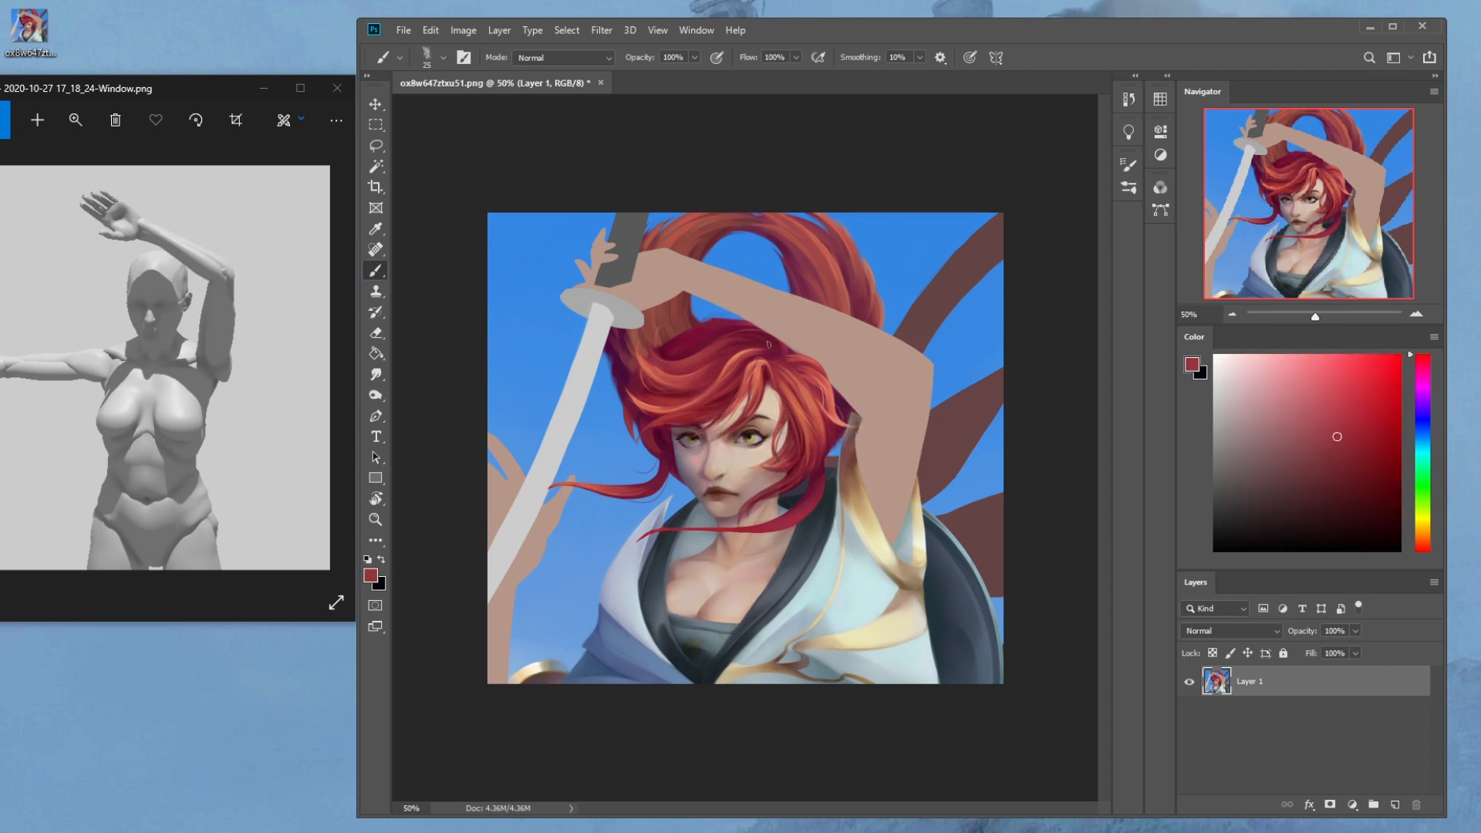
left_click(776, 439, "alt")
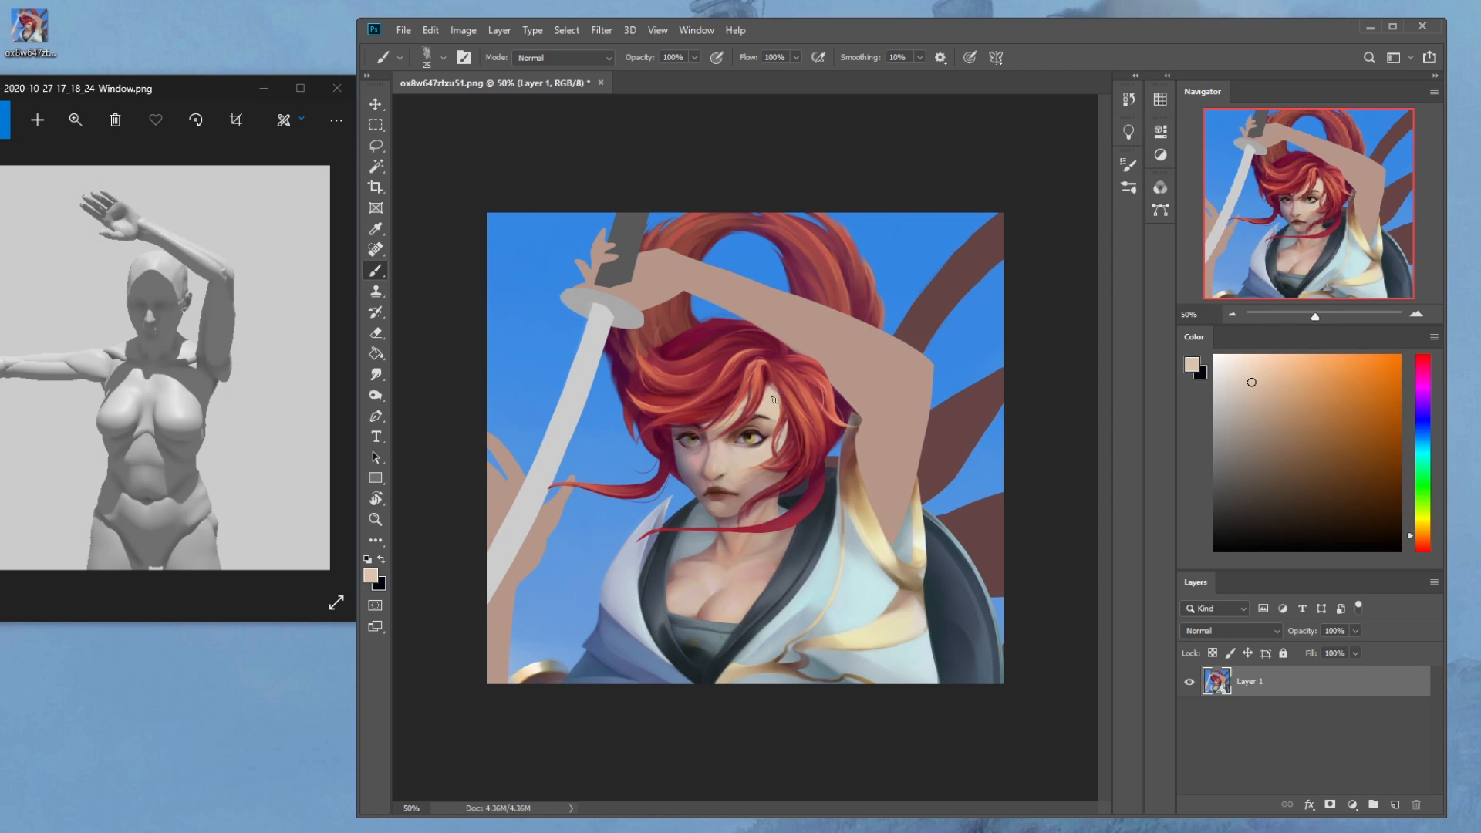
left_click(783, 487, "alt")
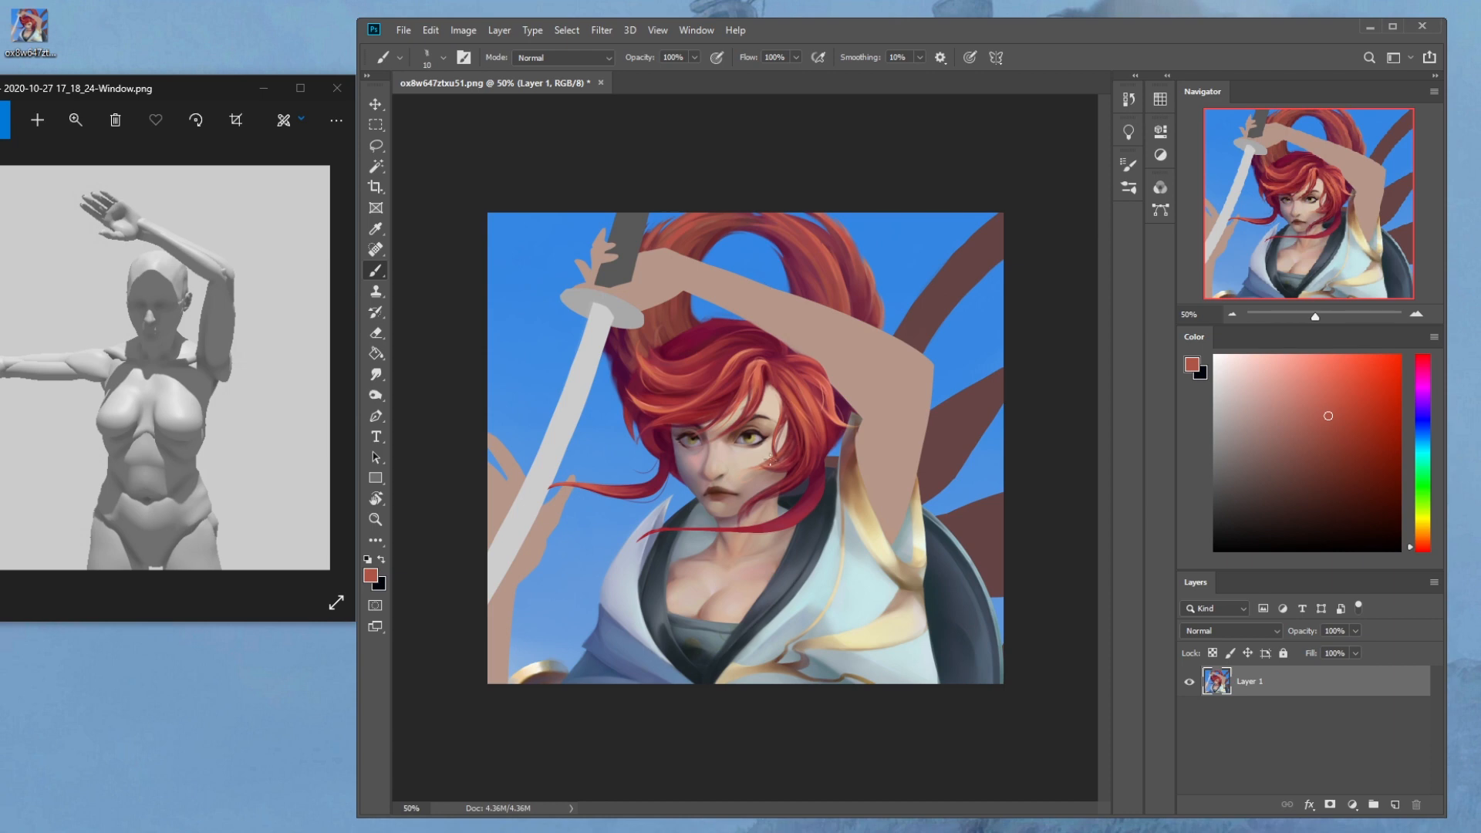
Refine the hair strands next to the eye and cheek at 10 px with sampled orange-red and pale skin colours
left_click(781, 438, "alt")
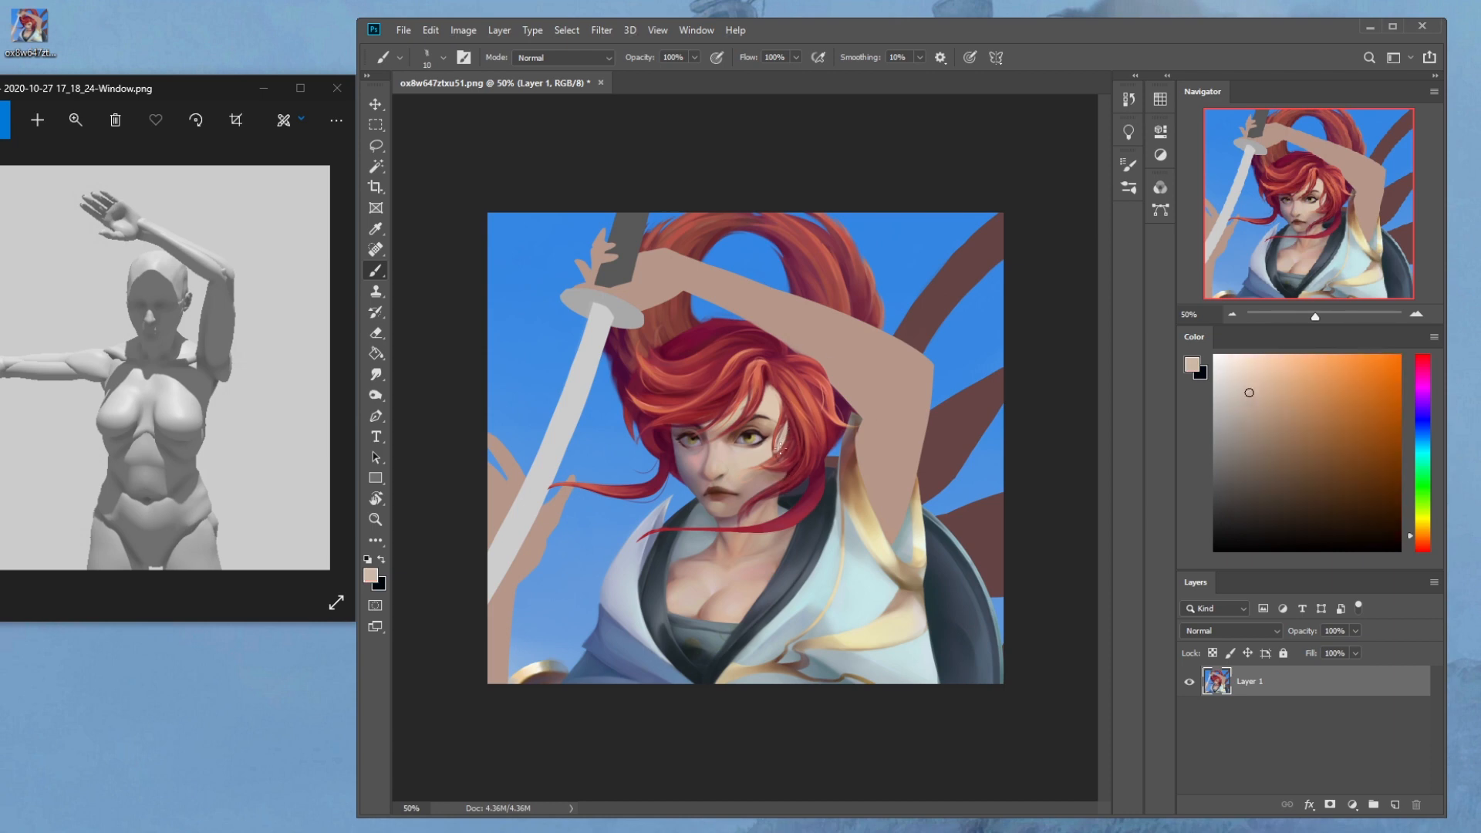
left_click(804, 460, "alt")
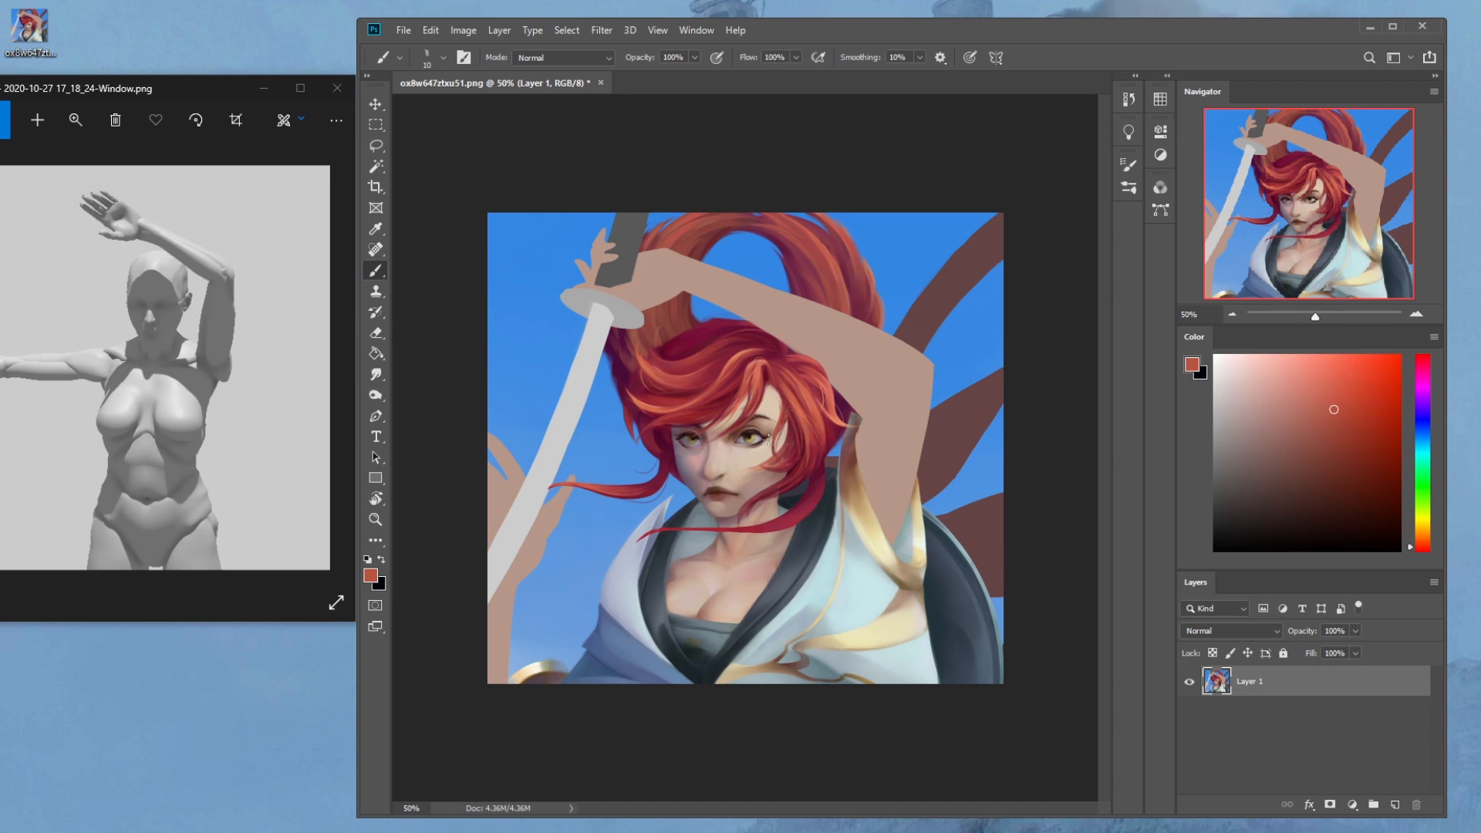
left_click(781, 420, "alt")
left_click(780, 410, "alt")
left_click(775, 395, "alt")
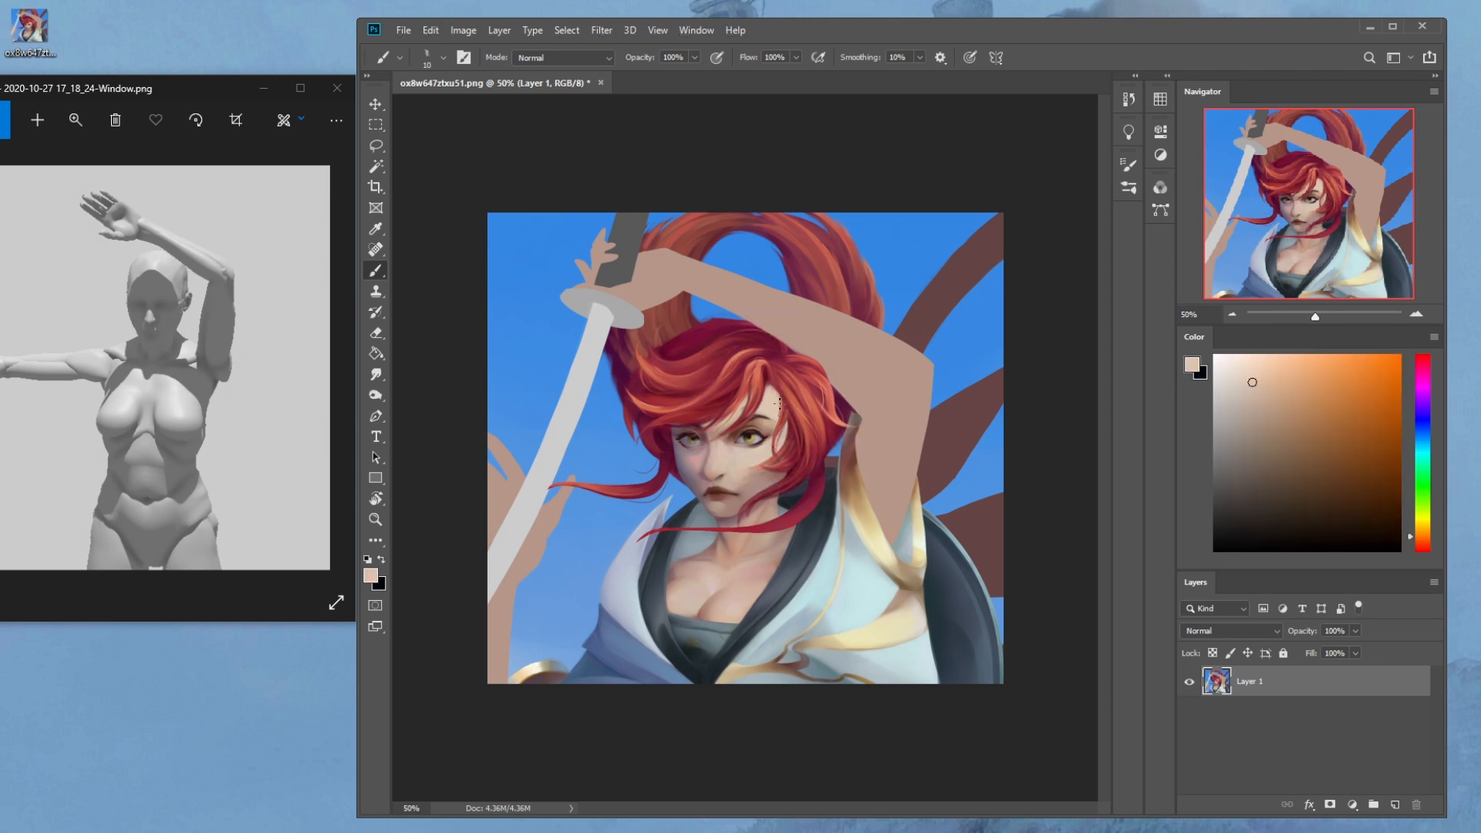
left_click(779, 424, "alt")
Choose a soft round brush, reduce its size and add a new layer above Layer 1
right_click(776, 445)
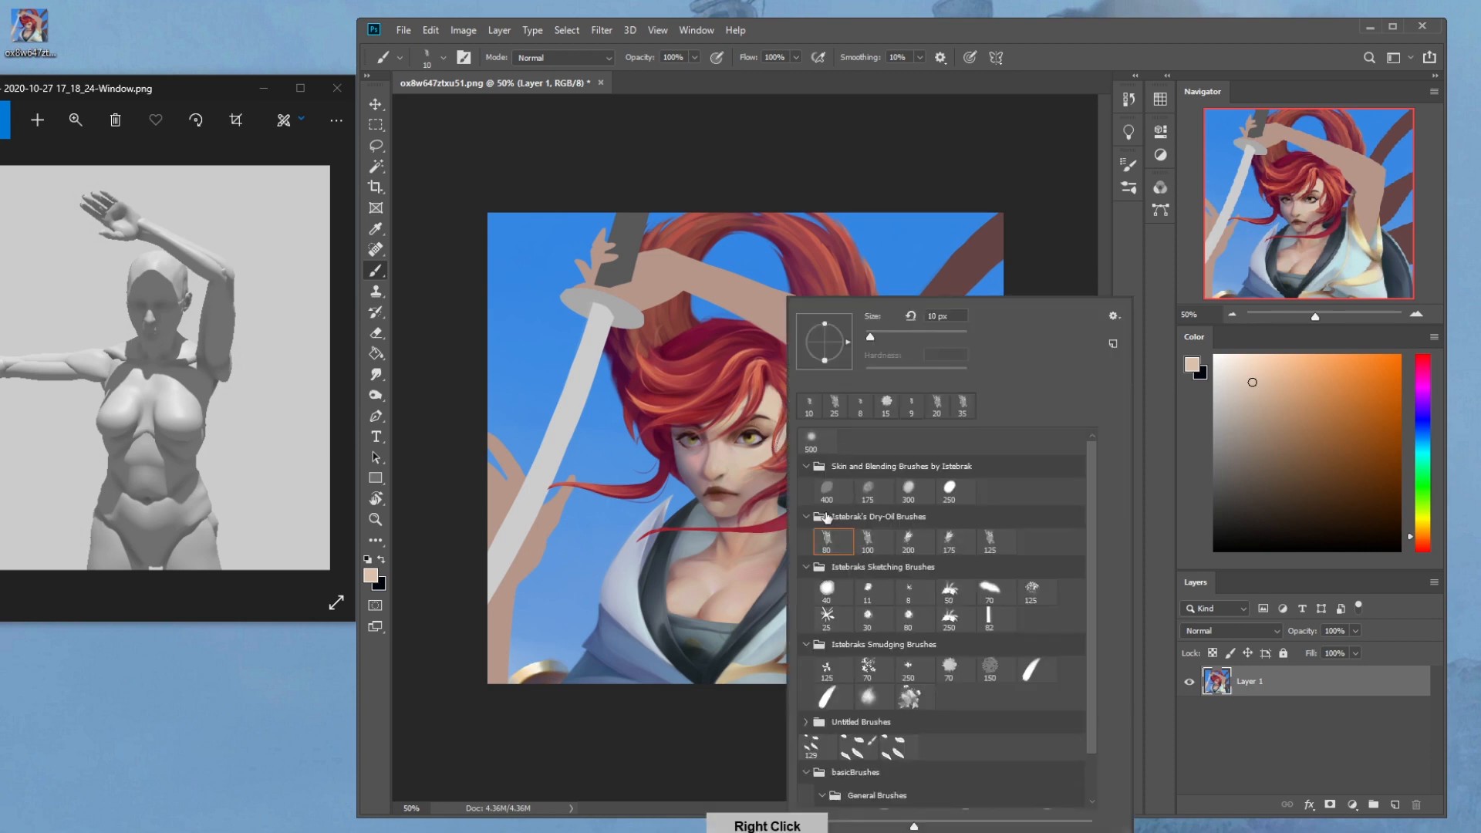
double_click(818, 438)
left_click(1394, 804)
key("bracketleft")
key("bracketleft")
key("bracketleft")
key("bracketleft")
key("bracketleft")
key("bracketleft")
key("bracketleft")
key("bracketleft")
key("bracketleft")
key("bracketleft")
key("bracketleft")
key("bracketleft")
key("bracketleft")
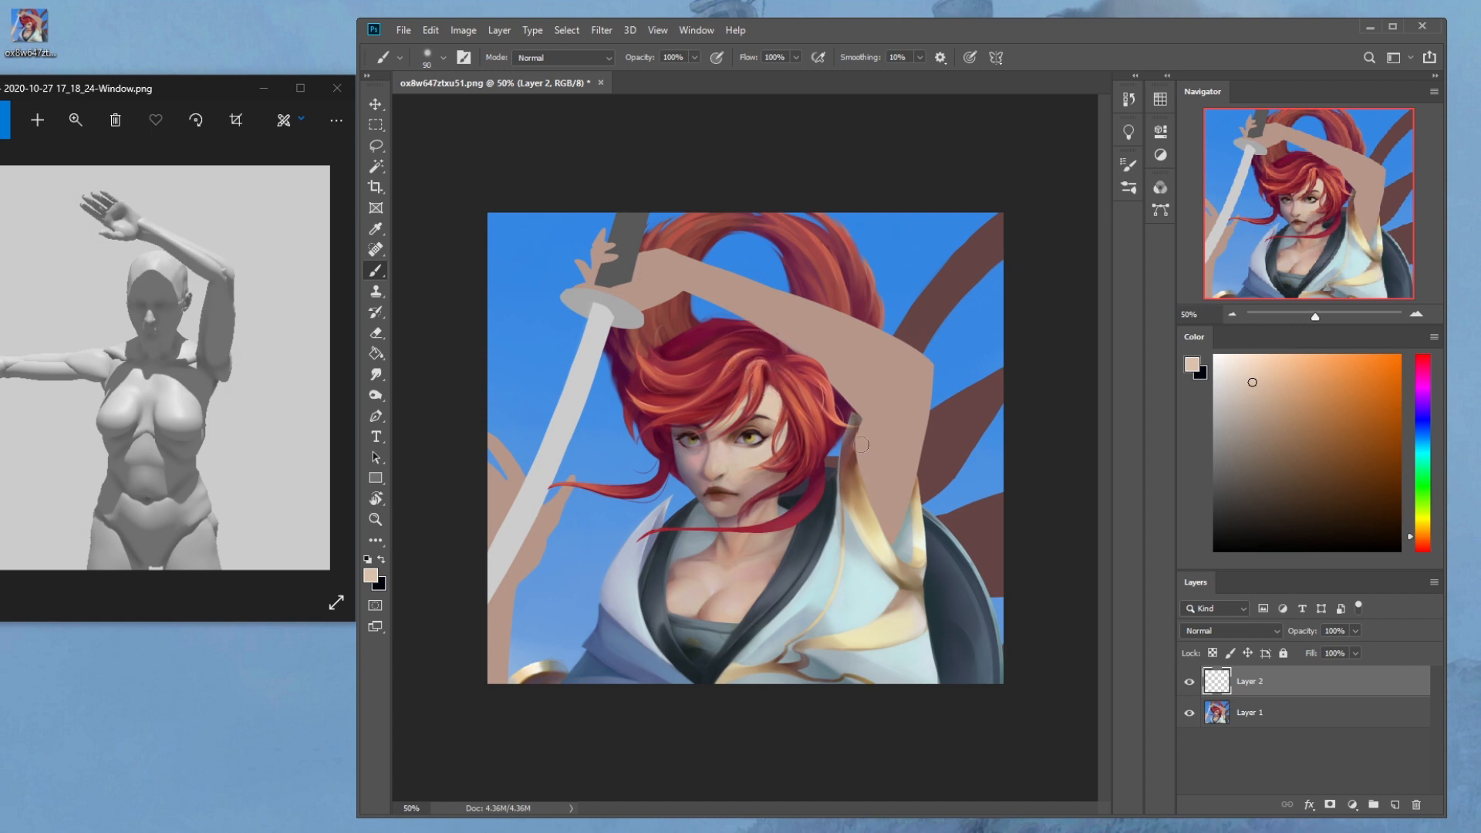
Change Layer 2's blend mode, flatten the image into the Background layer and save it
left_click(694, 498, "alt")
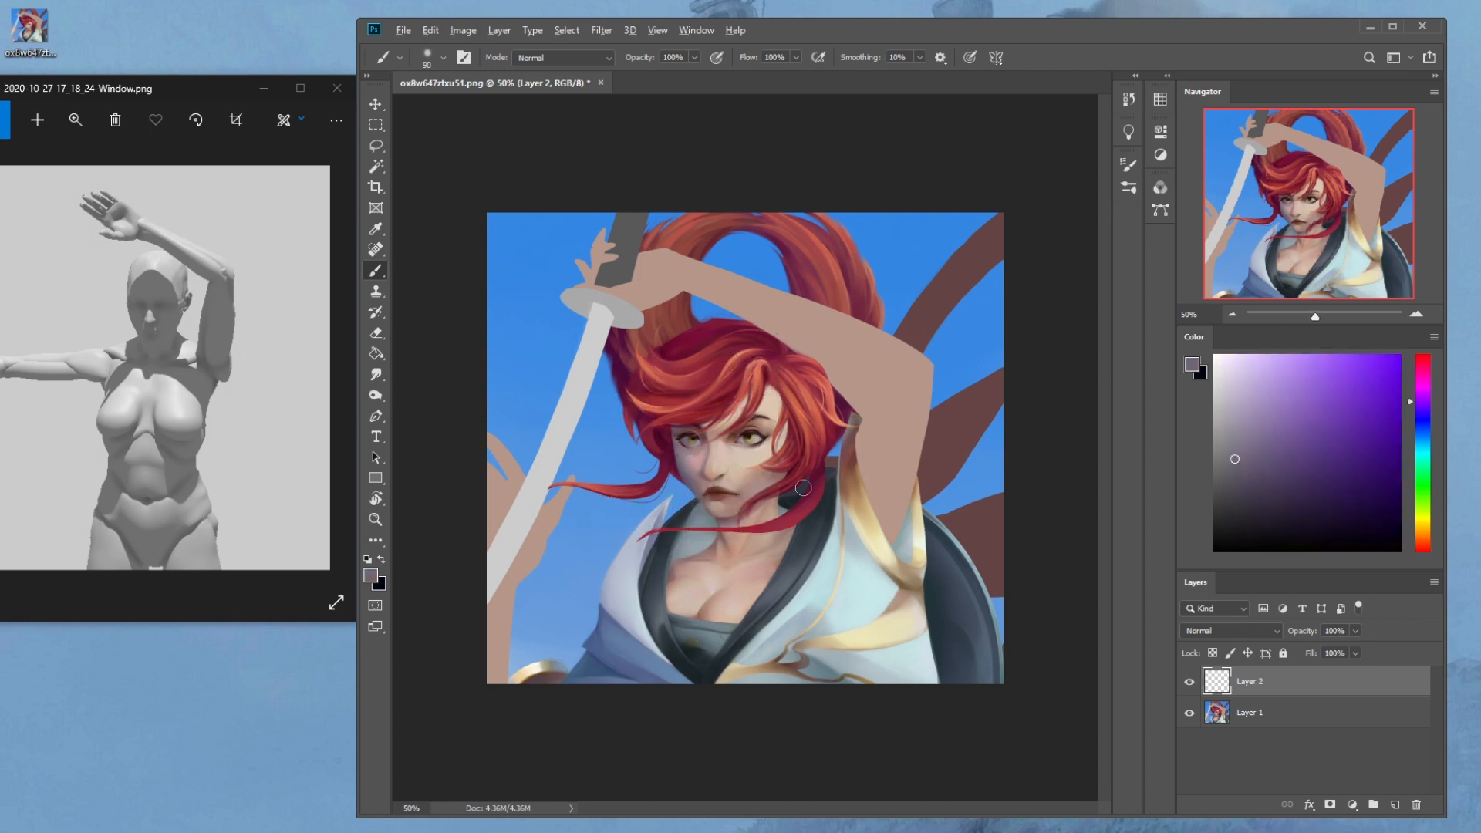
left_click(1229, 631)
left_click(1197, 489)
right_click(1297, 691)
left_click(1355, 510)
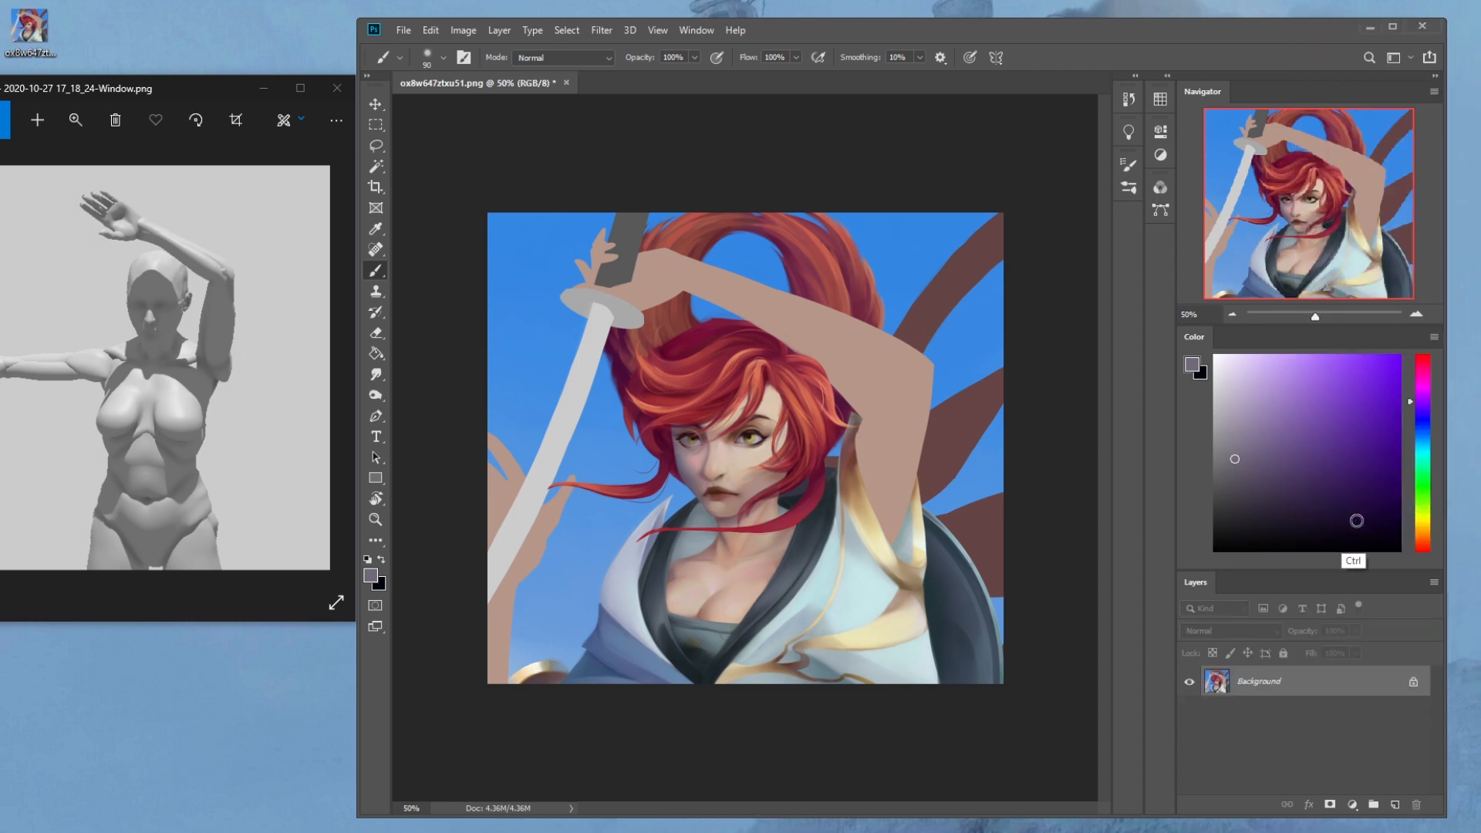
right_click(1287, 679)
left_click(1321, 737)
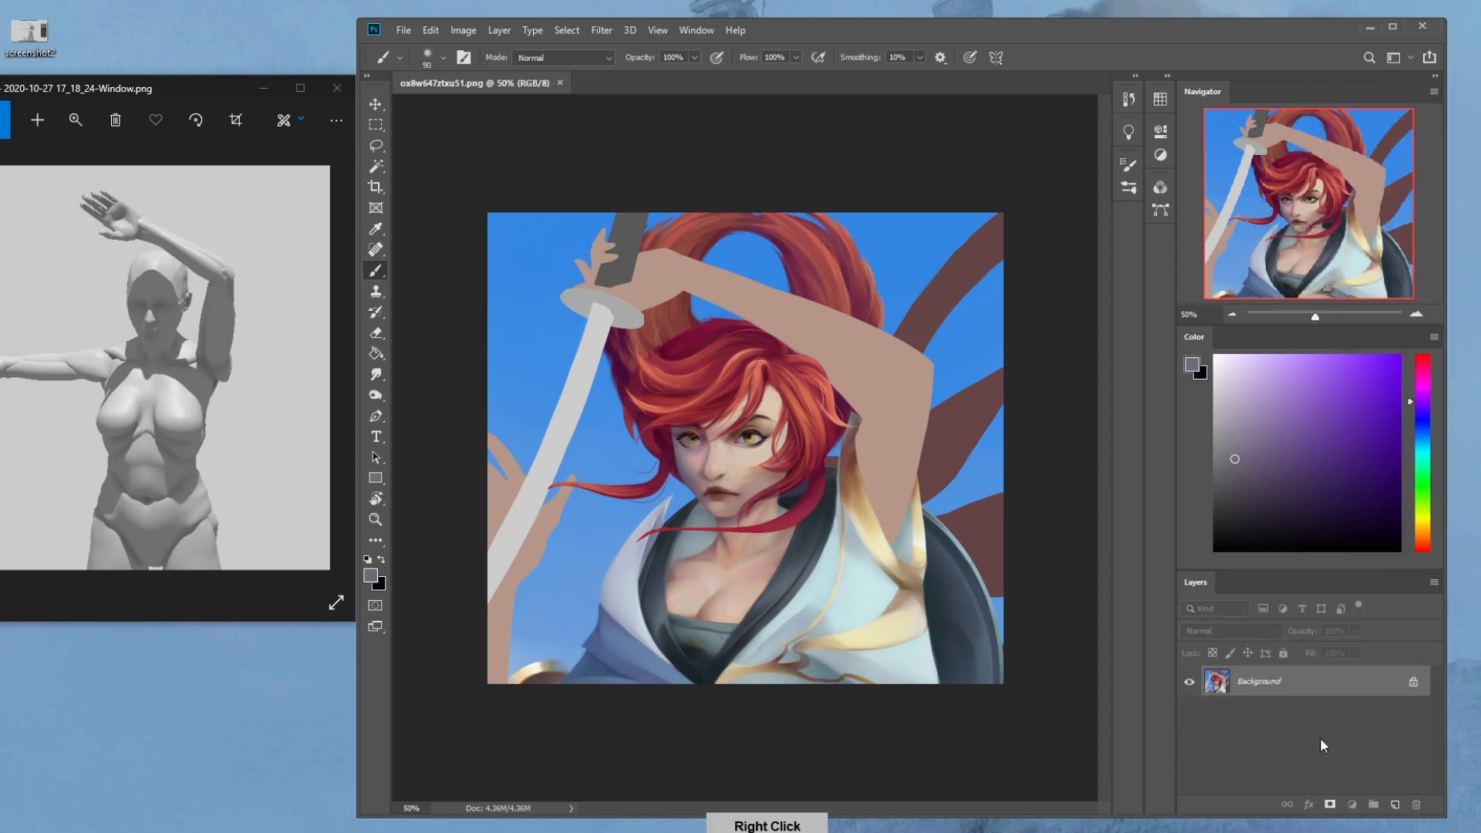
Add a new layer in Darken mode and brush a sampled mauve-grey shadow onto the forehead beneath the hairline
left_click(1394, 805)
left_click(1231, 631)
left_click(1215, 494)
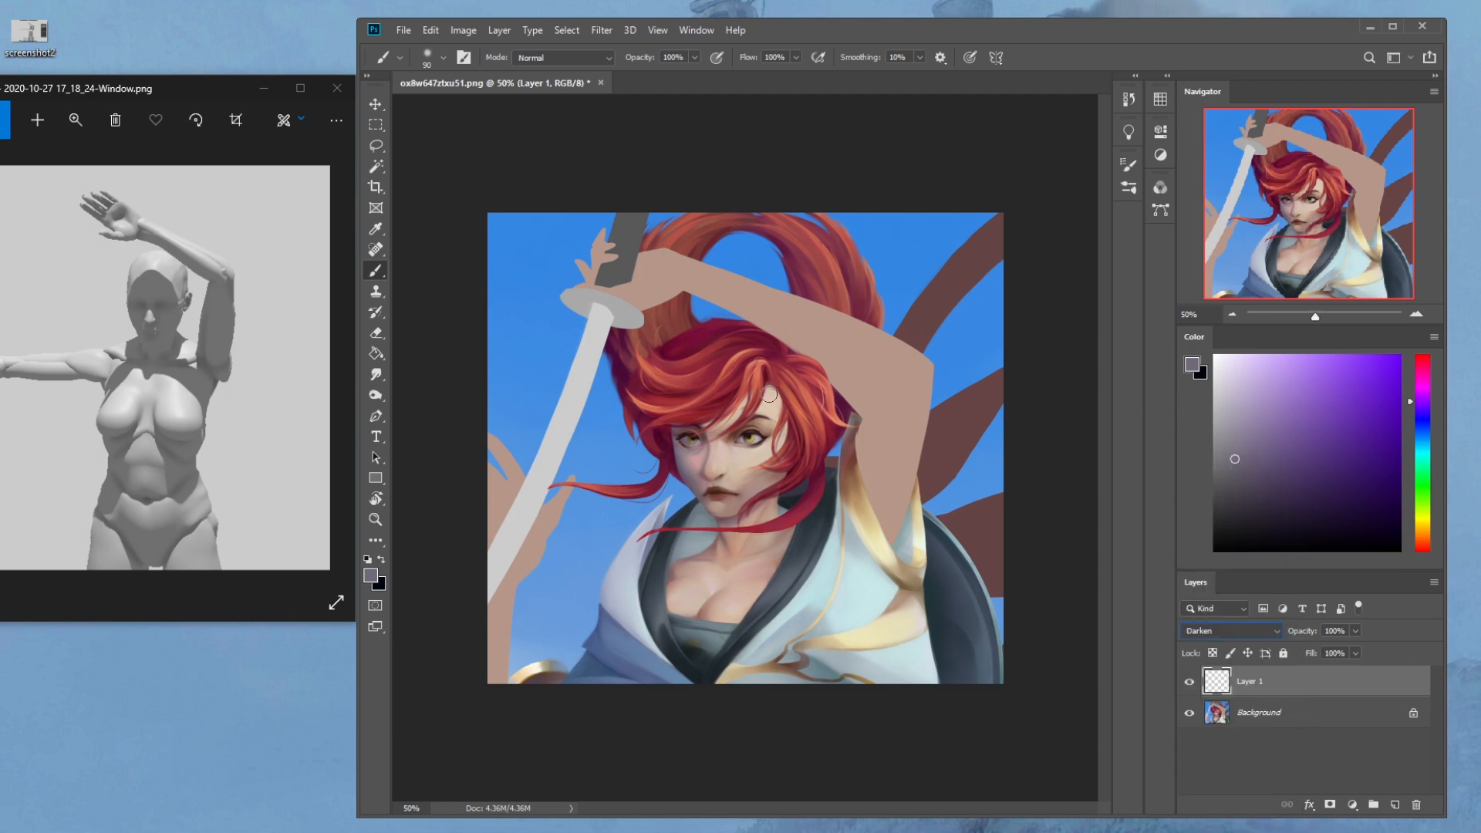
left_click(690, 461, "alt")
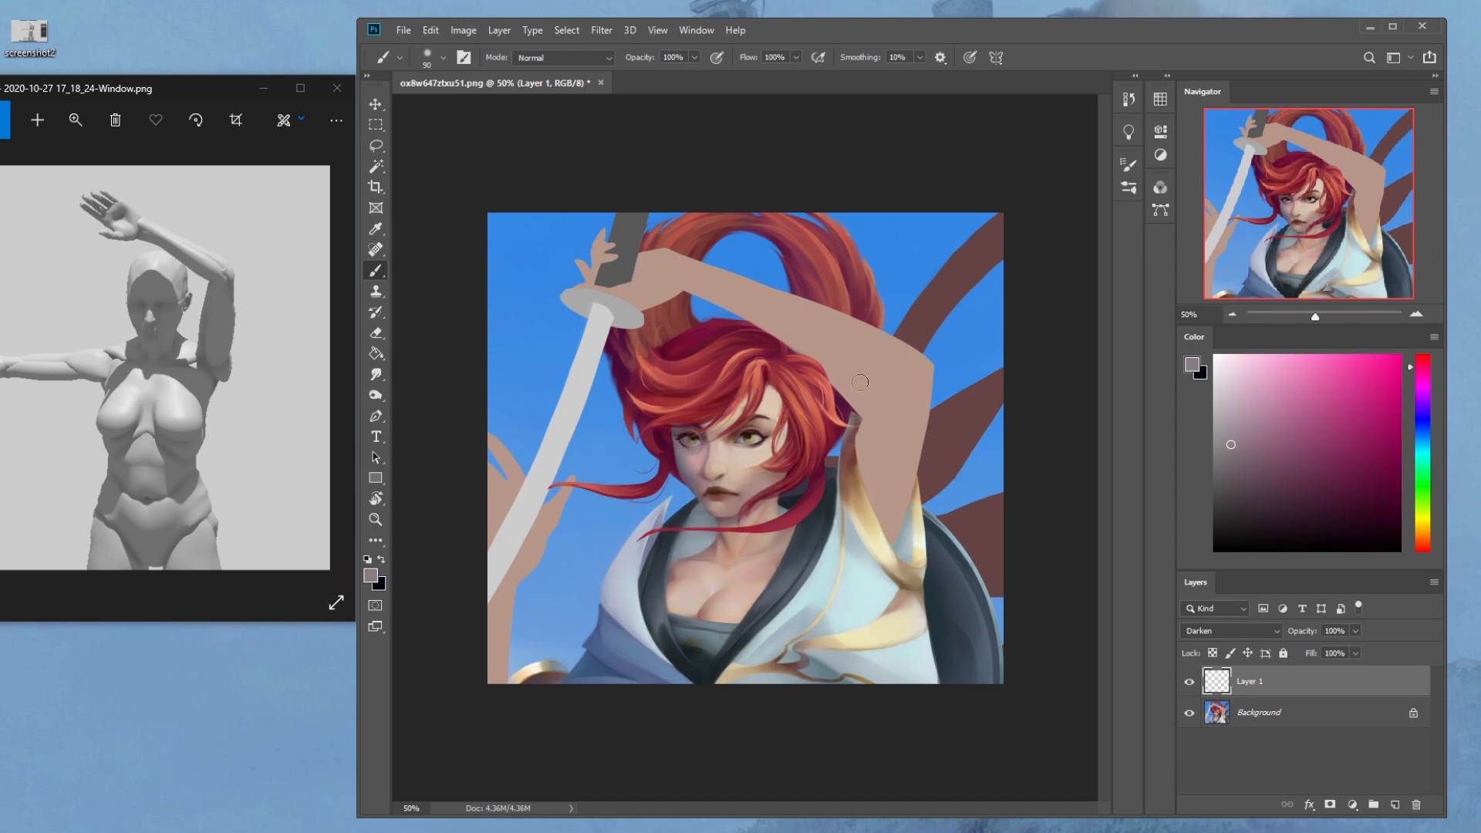
left_click_drag(773, 375, 766, 408)
key("e")
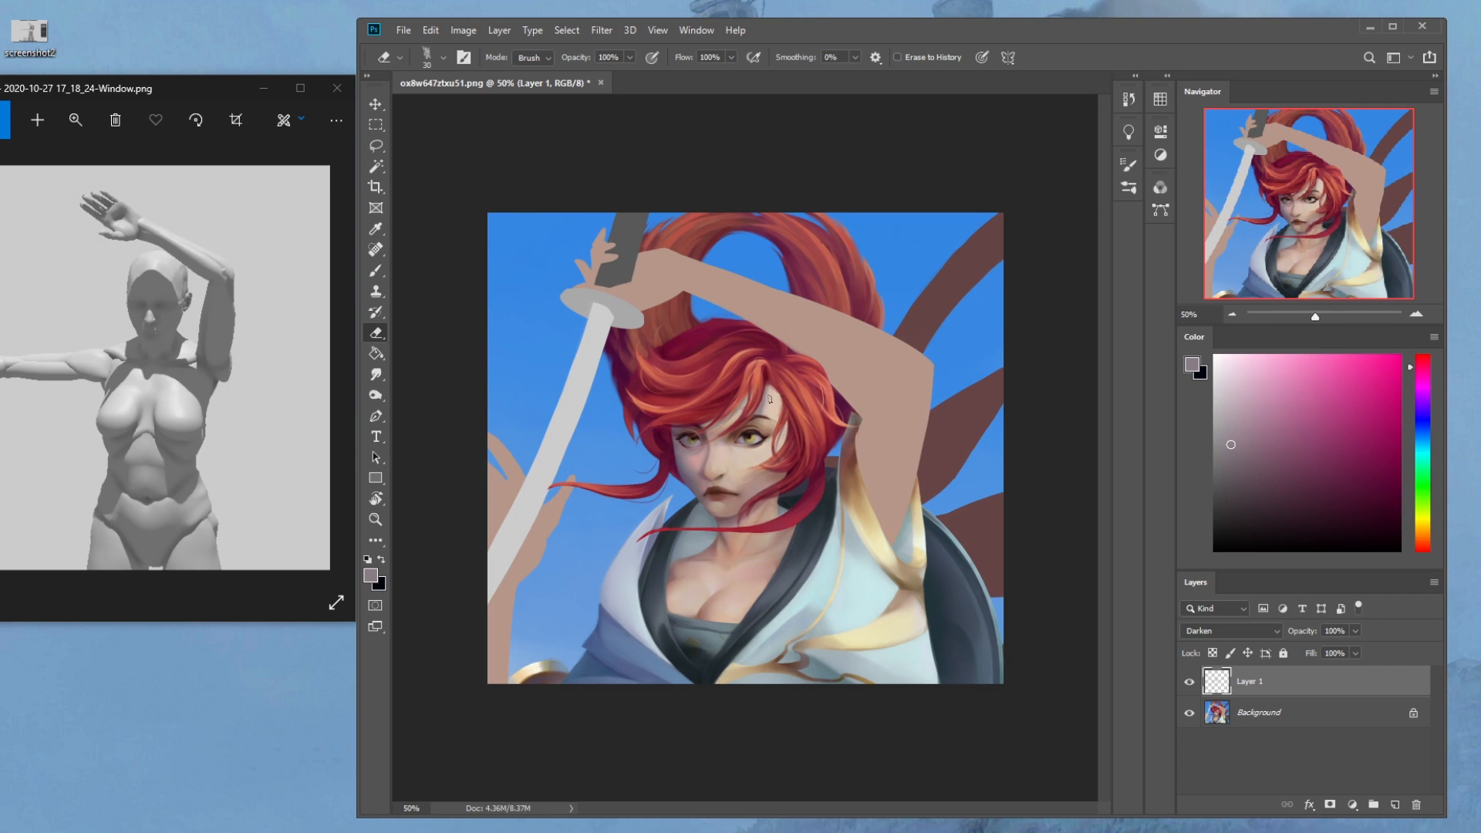
Blend sampled skin tone over the forehead shadow with a 175 px soft brush and merge Layer 1 down
key("b")
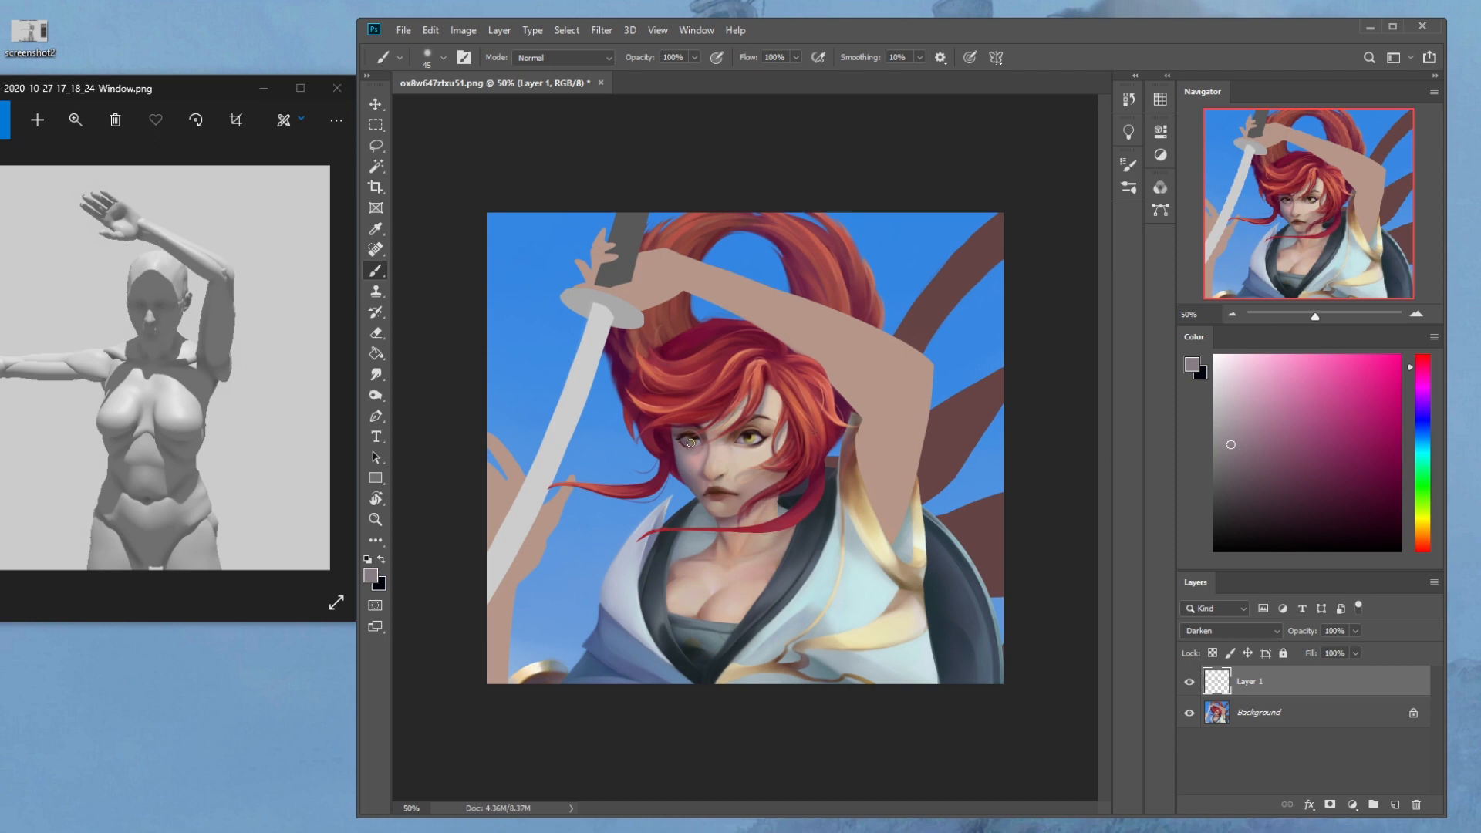
left_click(764, 433, "alt")
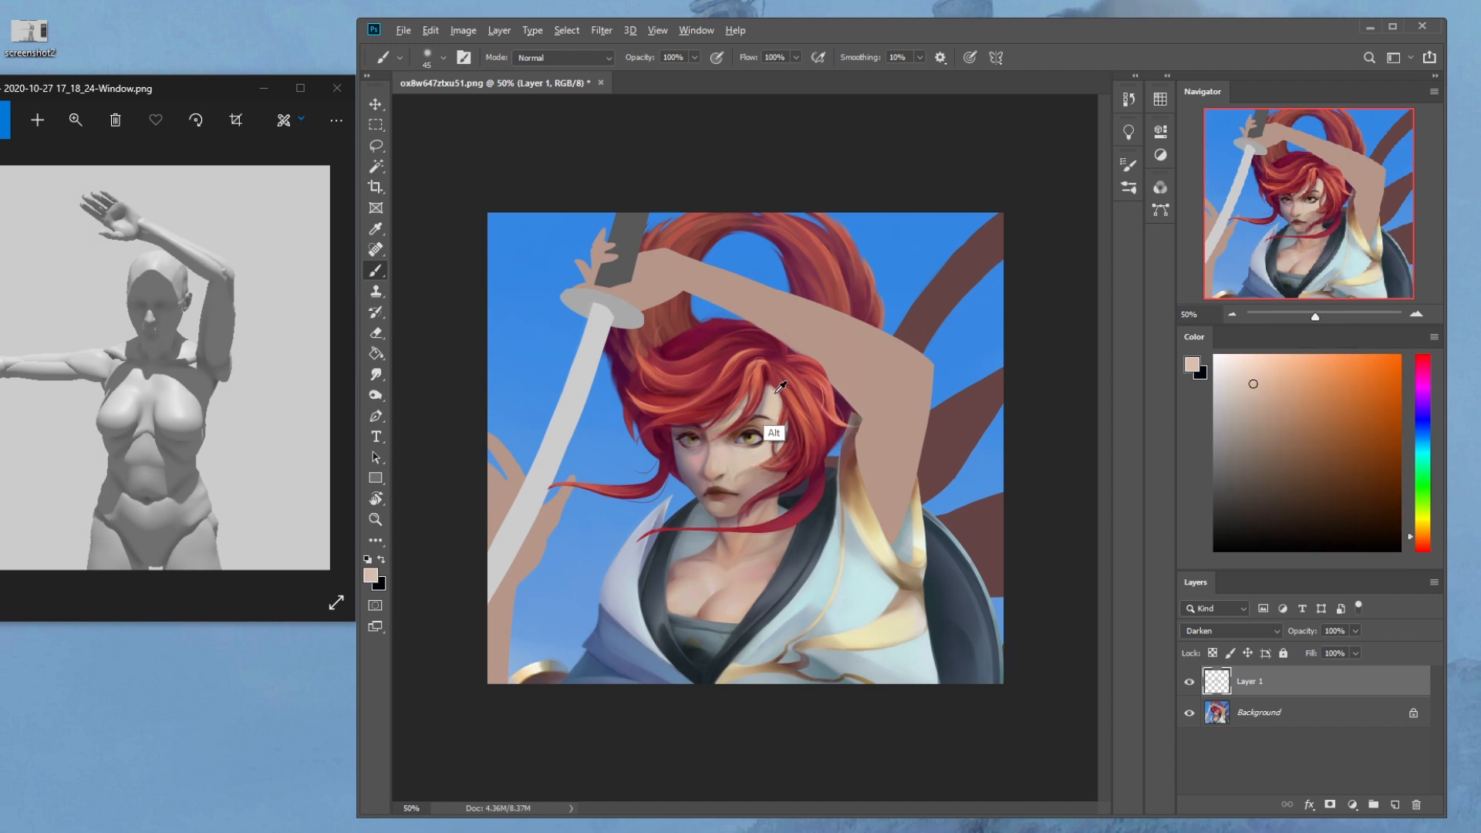
key("bracketright")
key("bracketright")
key("bracketright")
key("bracketright")
key("bracketright")
key("bracketright")
left_click_drag(772, 386, 771, 386)
right_click(1313, 680)
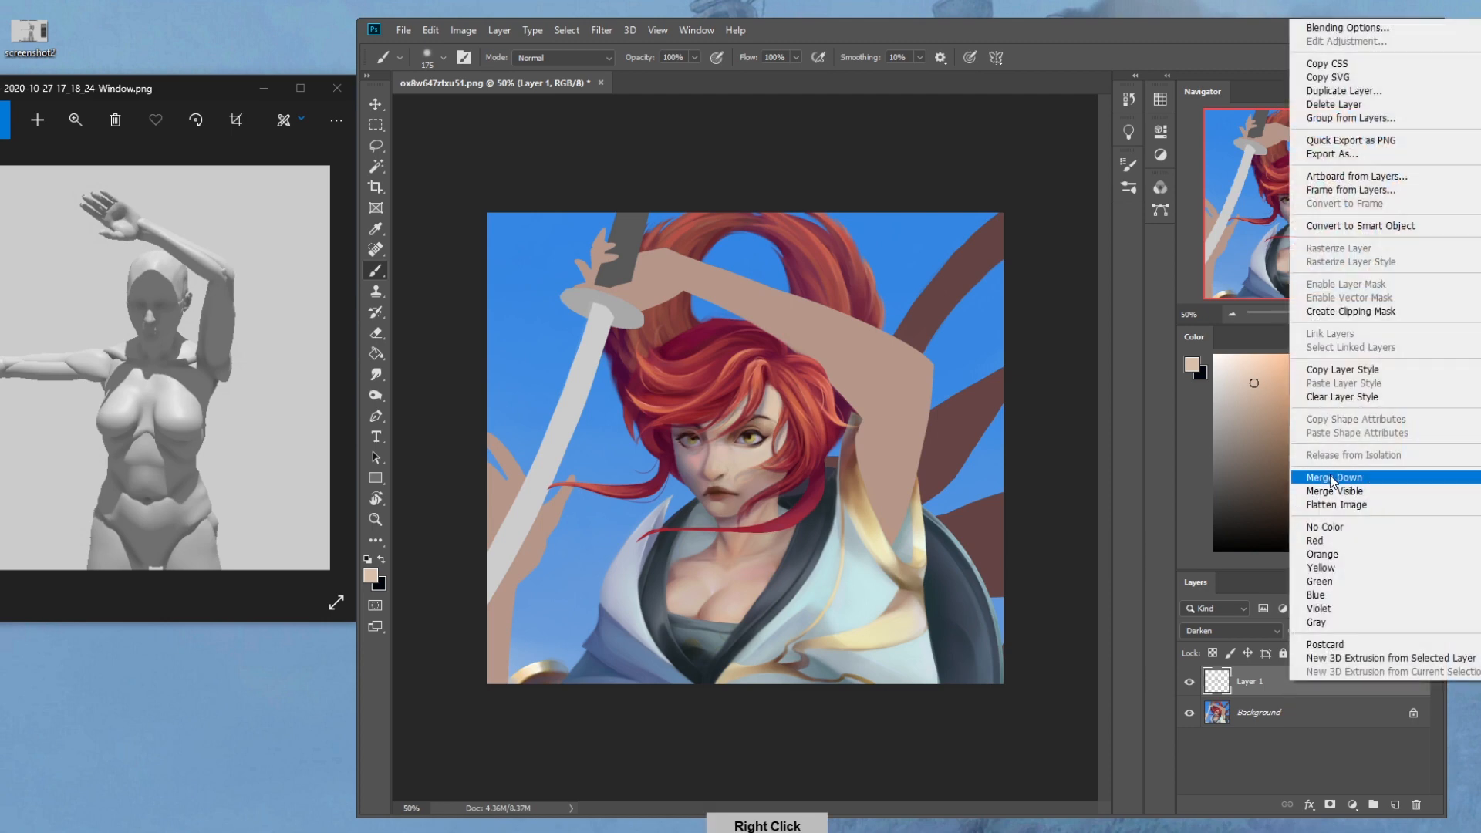
left_click(1327, 472)
Sample the mauve-grey shadow tone from the face and set the brush's blending mode to Darken
left_click(781, 392, "alt")
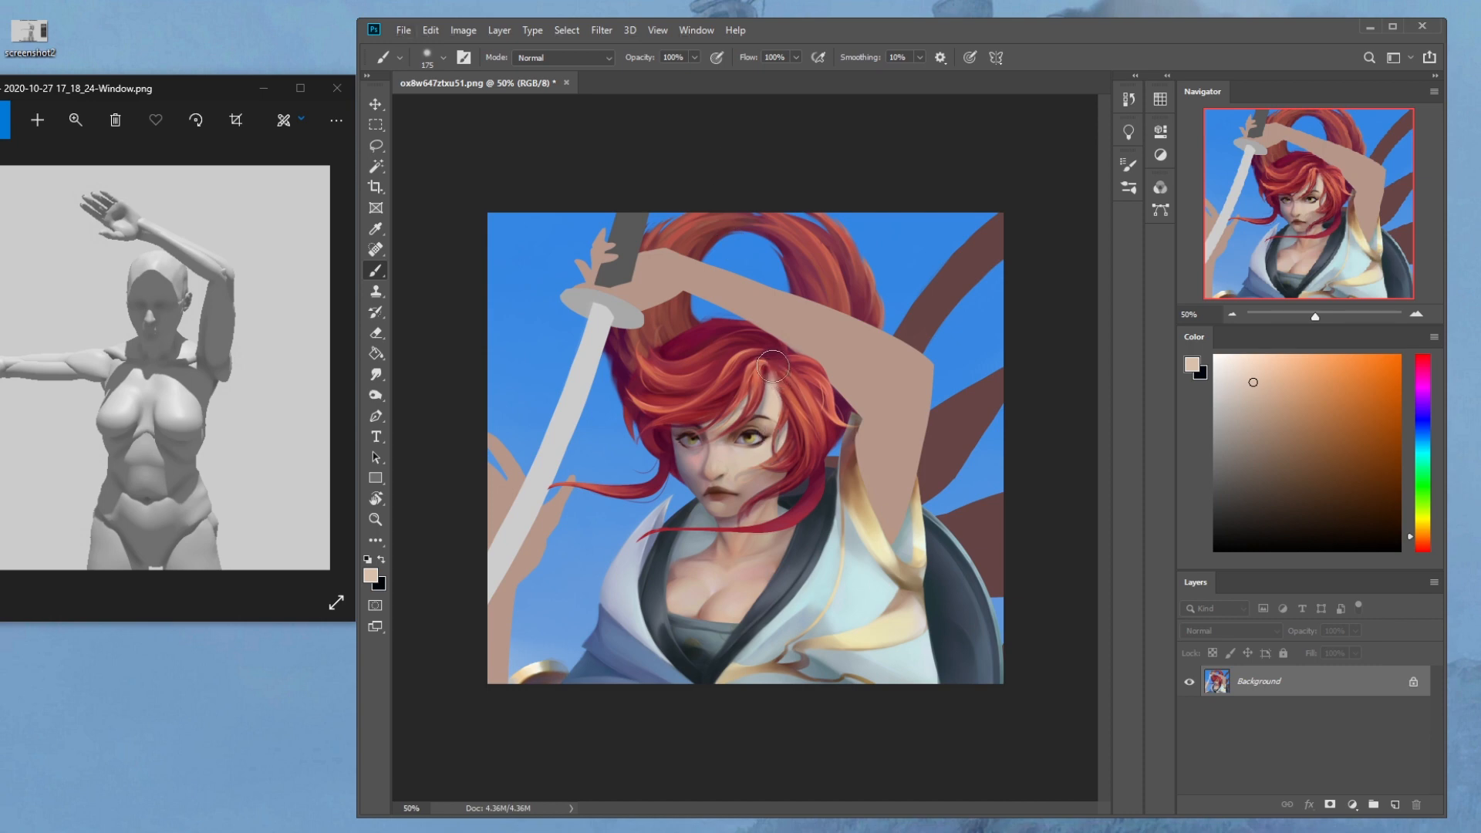
key("ctrl")
key("ctrl+minus")
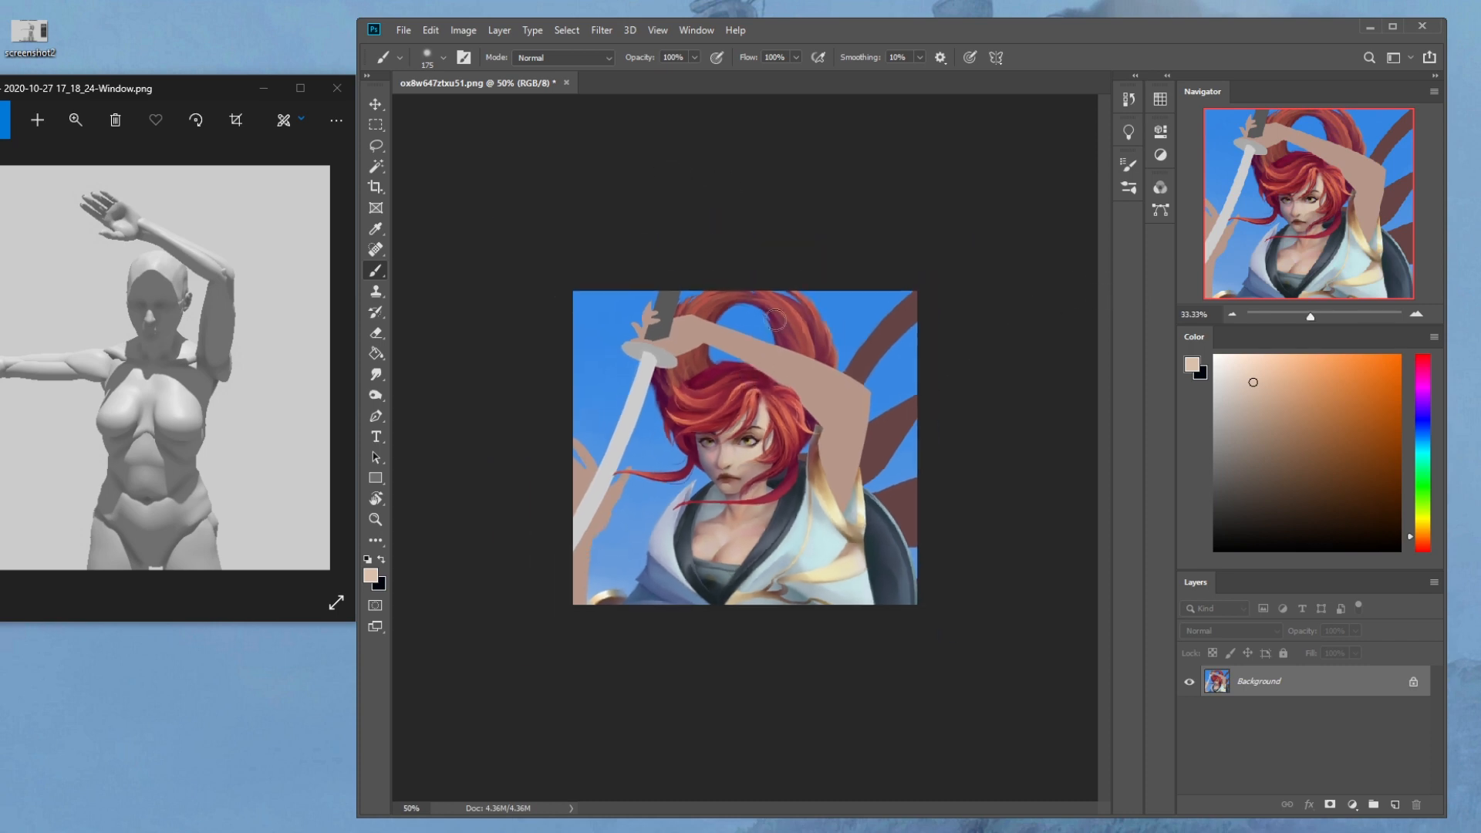
left_click(711, 447, "alt")
left_click(559, 58)
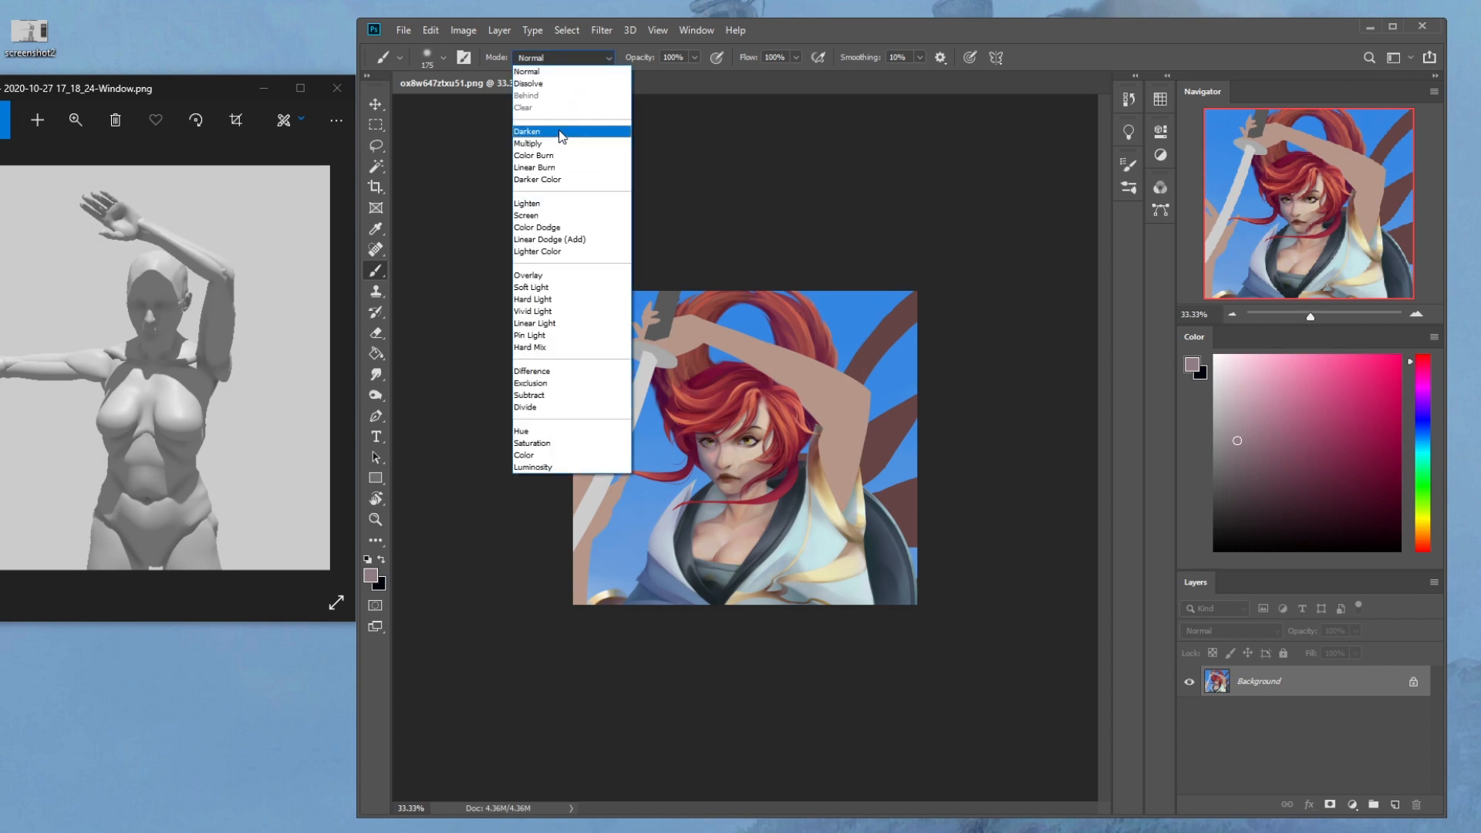
left_click(597, 134)
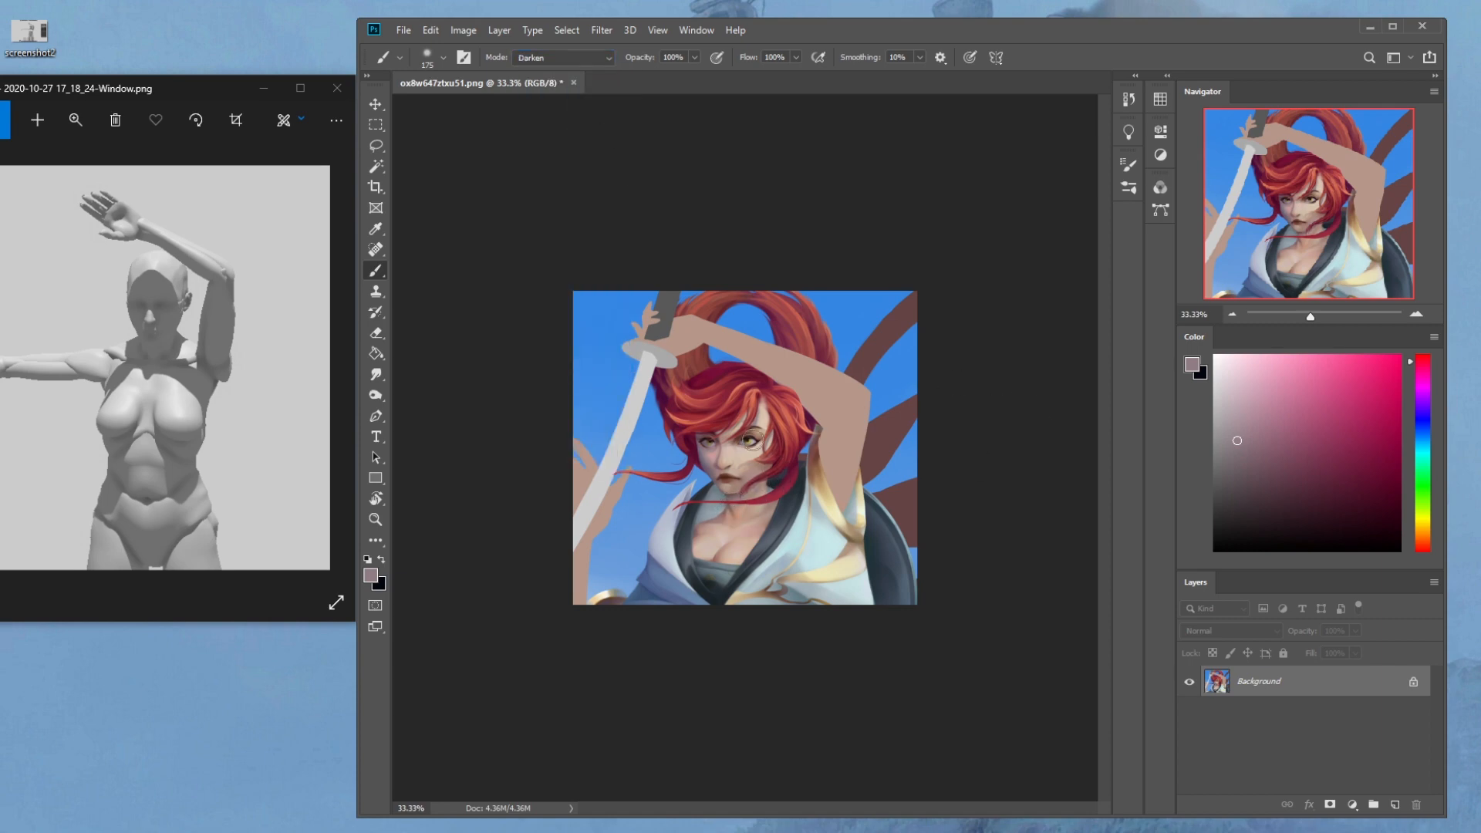
Select all the blue sky areas around the figure, sword and ribbons using the Magic Wand with tolerance 40
left_click(376, 165)
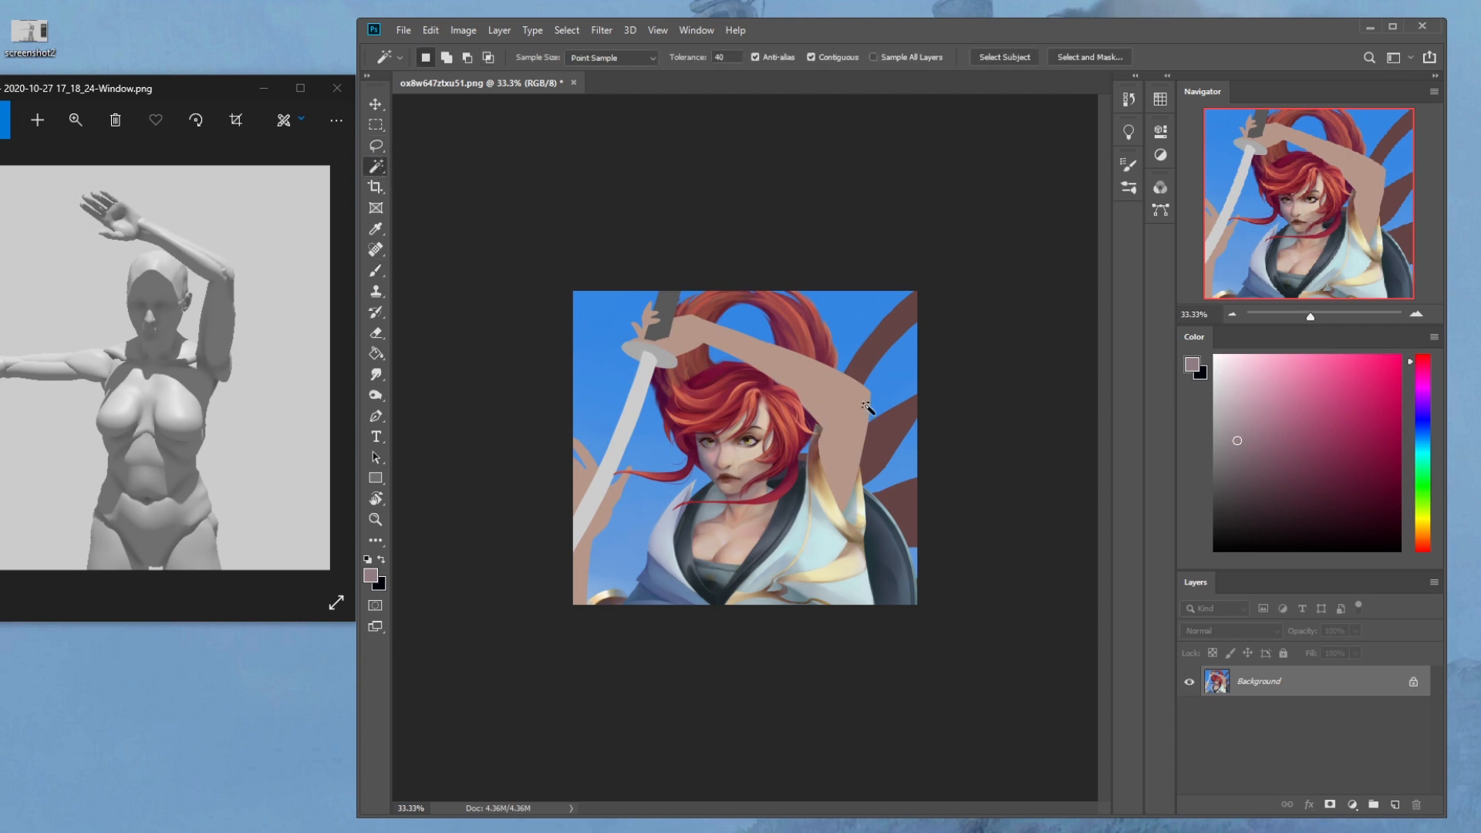
left_click(646, 517, "shift")
left_click(611, 395, "shift")
left_click(723, 351, "shift")
left_click(743, 315, "shift")
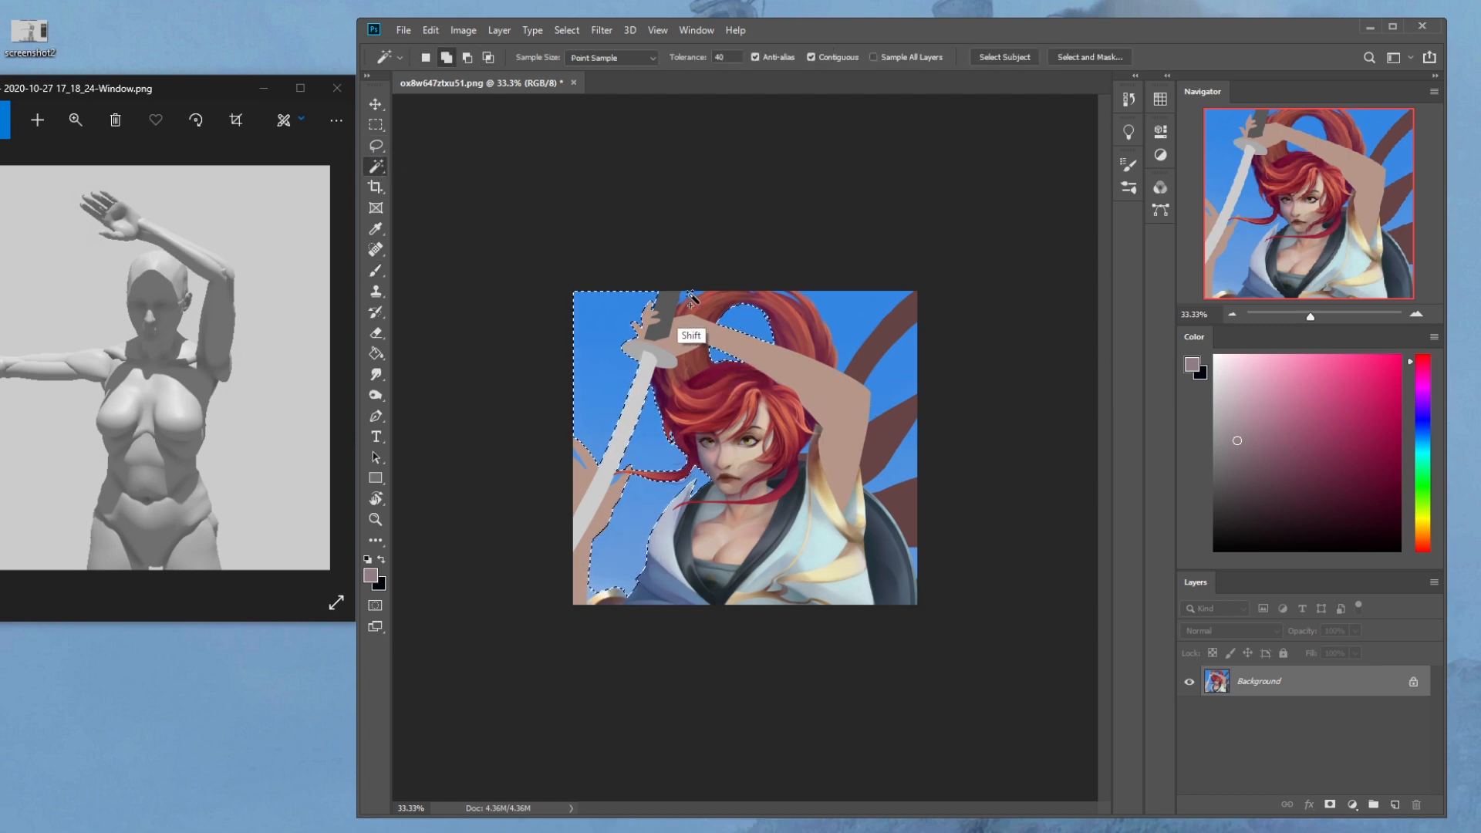
left_click(782, 301, "shift")
left_click(840, 336, "shift")
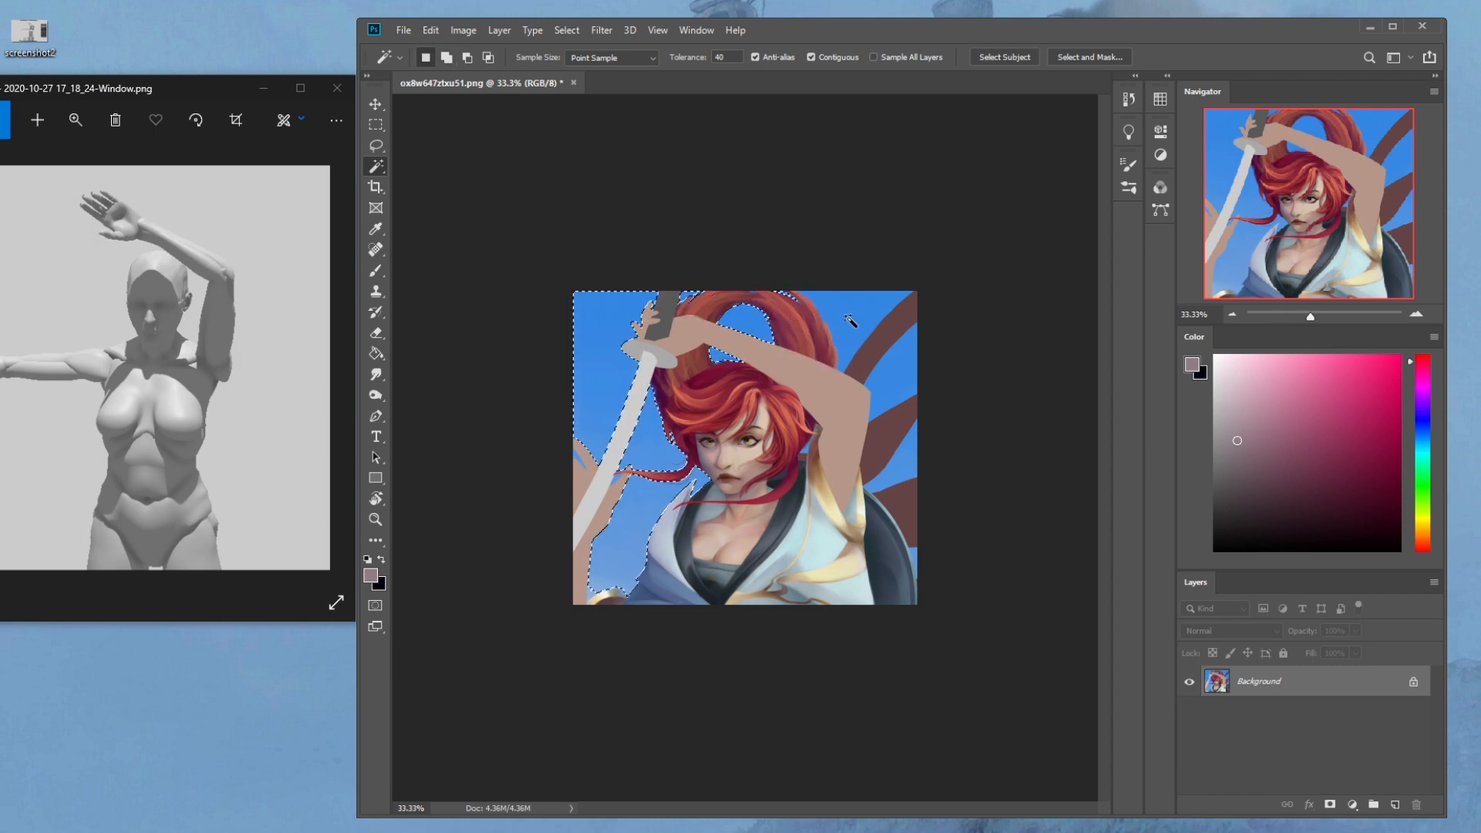
left_click(909, 385, "shift")
left_click(913, 557, "shift")
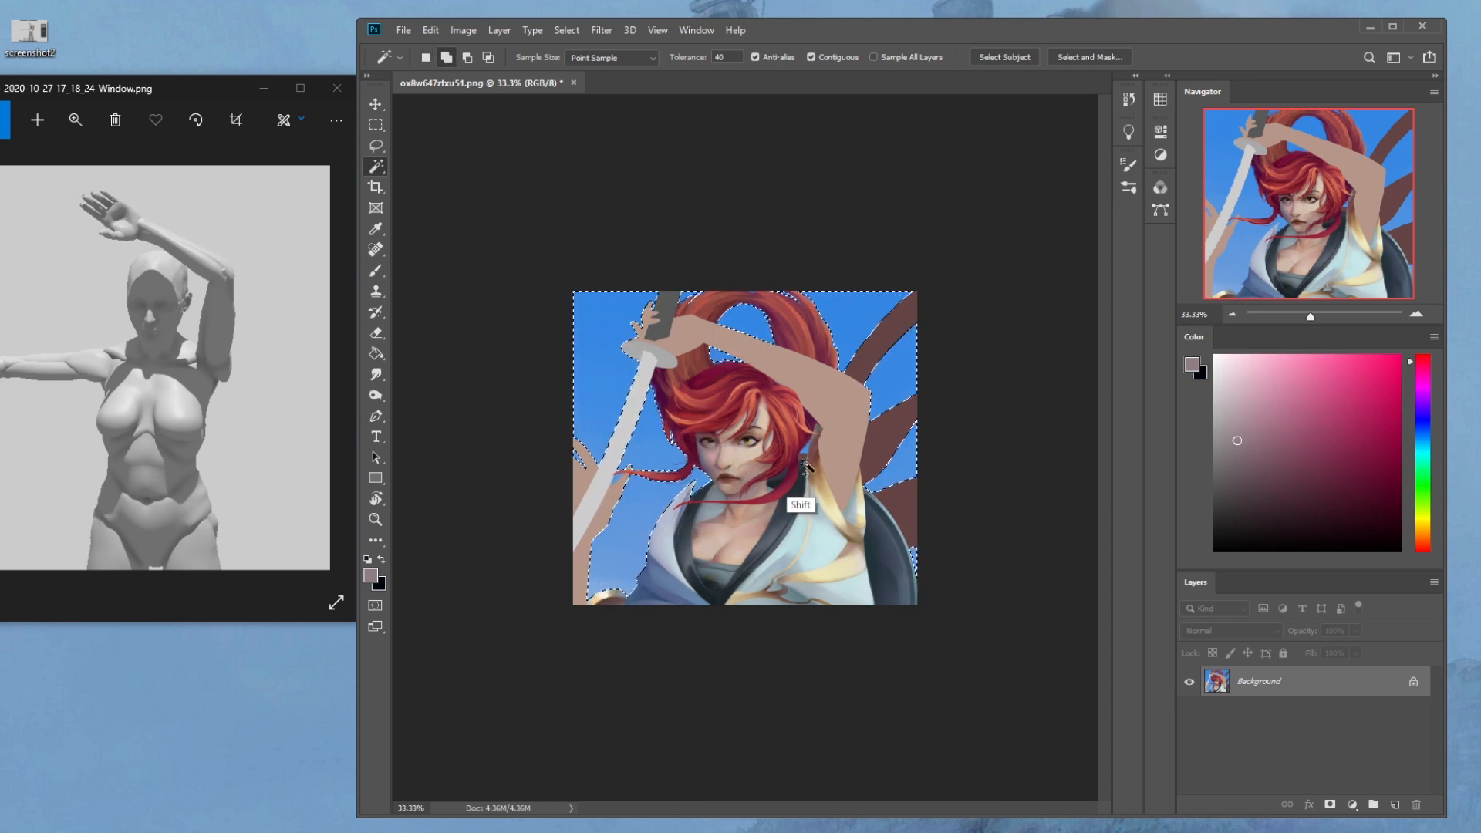
Darken and mute the selected sky with Hue/Saturation, setting Hue to 0, Saturation to -33 and Lightness to -50
key("ctrl+u")
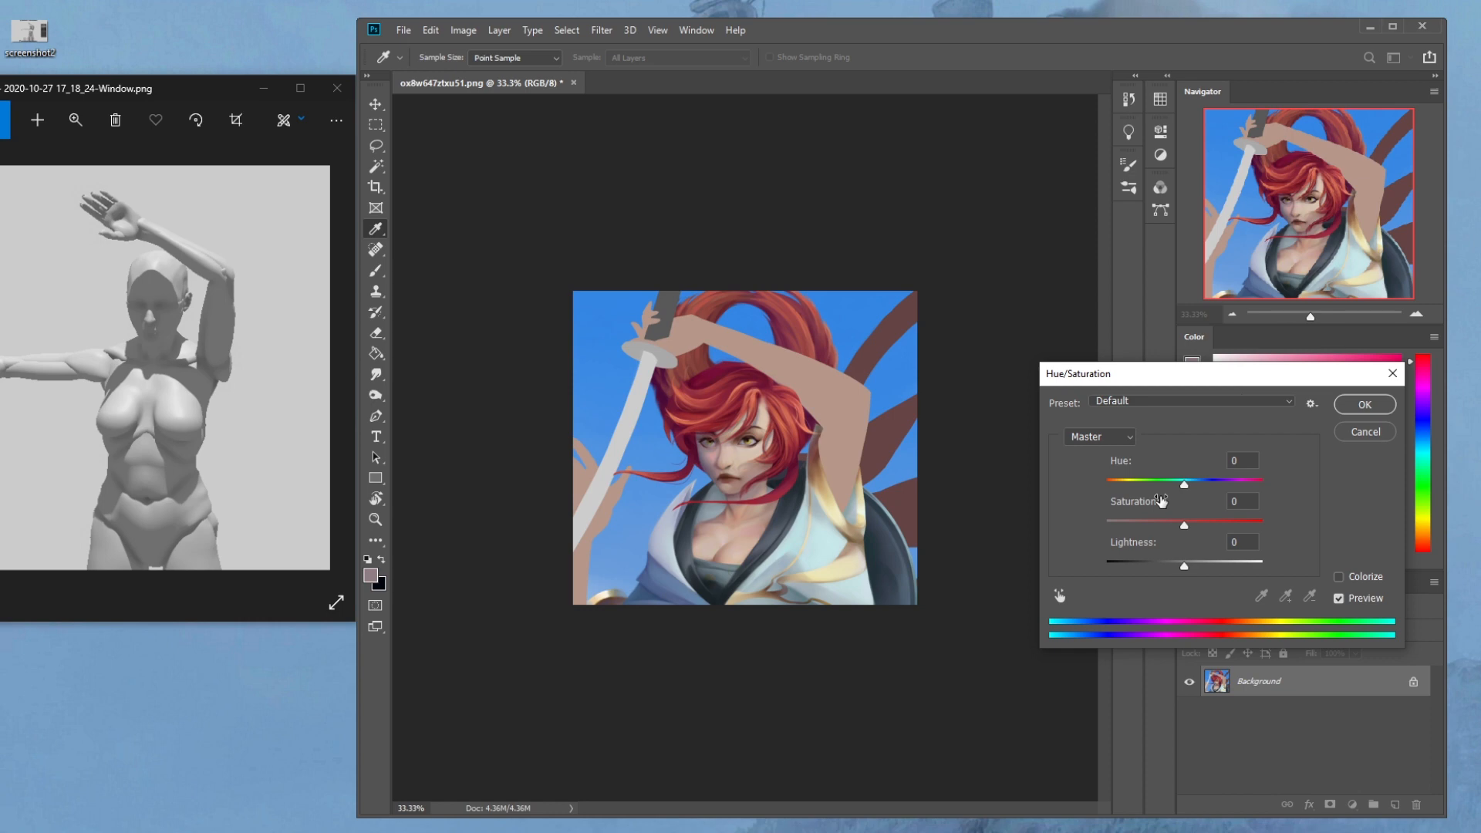
left_click_drag(1184, 566, 1147, 571)
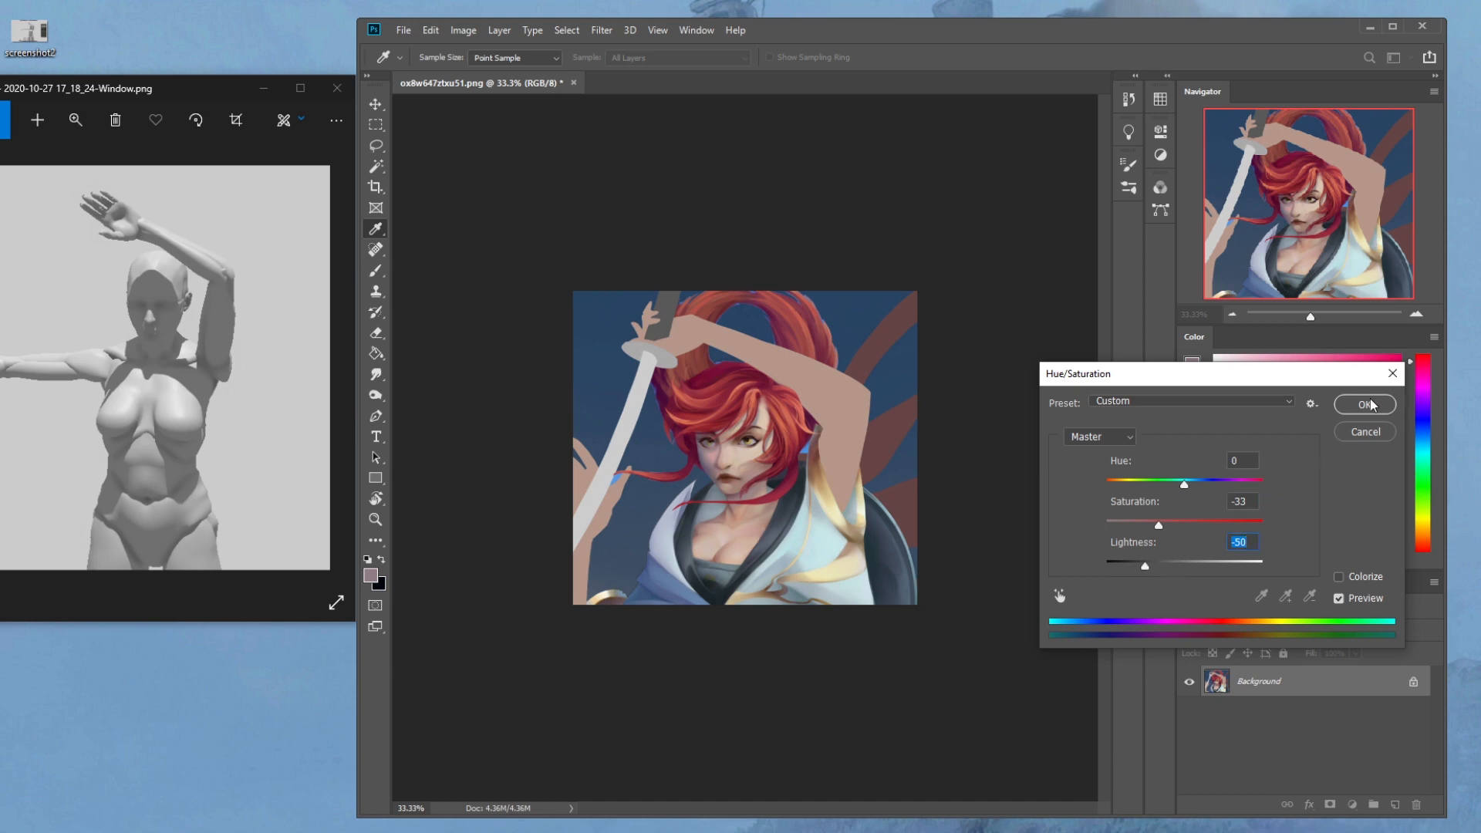
left_click_drag(1147, 569, 1144, 569)
mouse_move(1187, 491)
left_mouse_down()
mouse_move(1210, 486)
mouse_move(1182, 495)
left_mouse_up()
type("0")
left_click(1359, 406)
key("w")
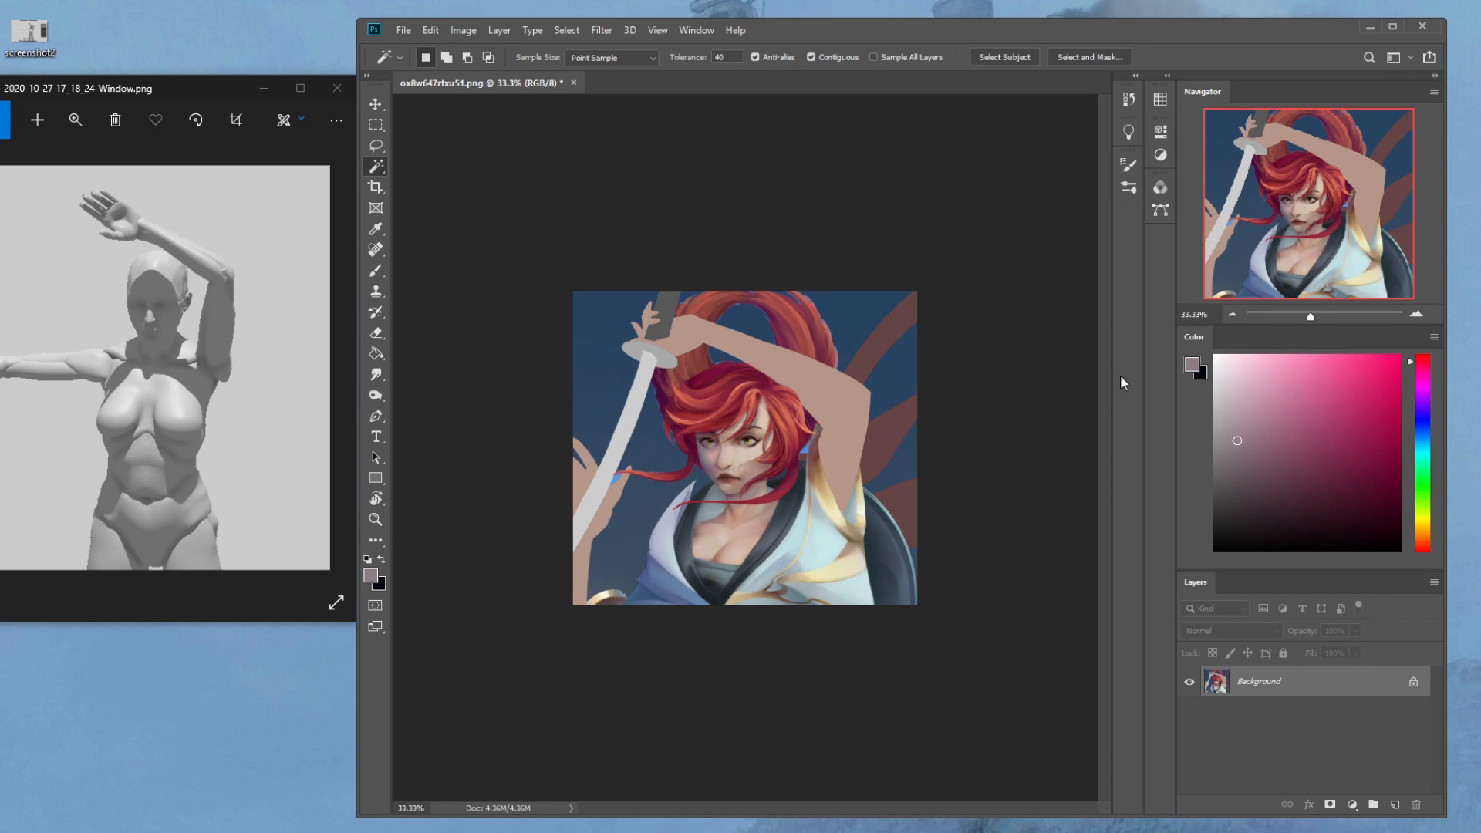
Fill the leftover bright blue patches by the raised fingers and beside the shoulder with the sampled dark sky blue
key("g")
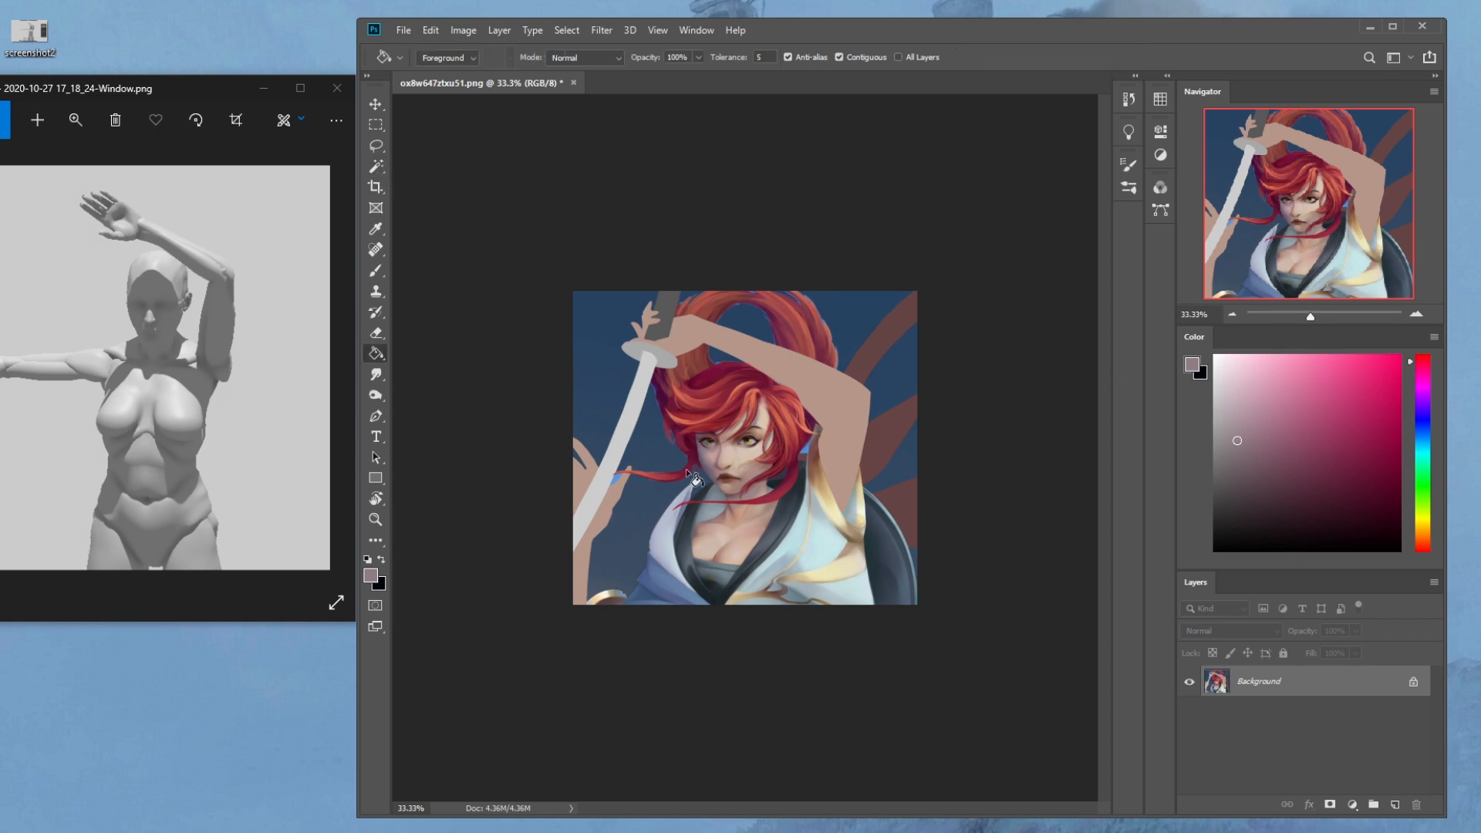
left_click(618, 472, "alt")
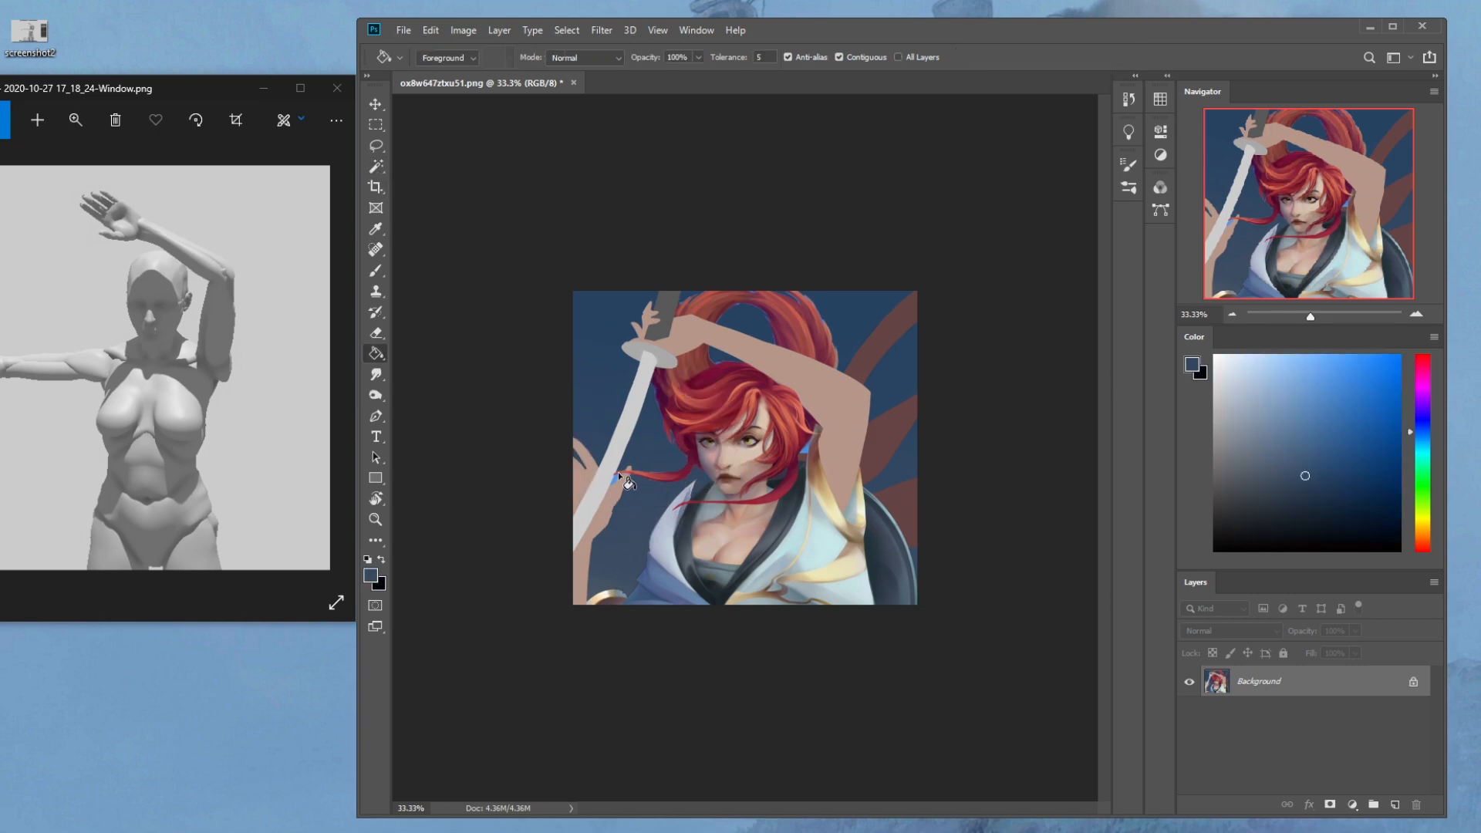
right_click(660, 452)
left_click(376, 271)
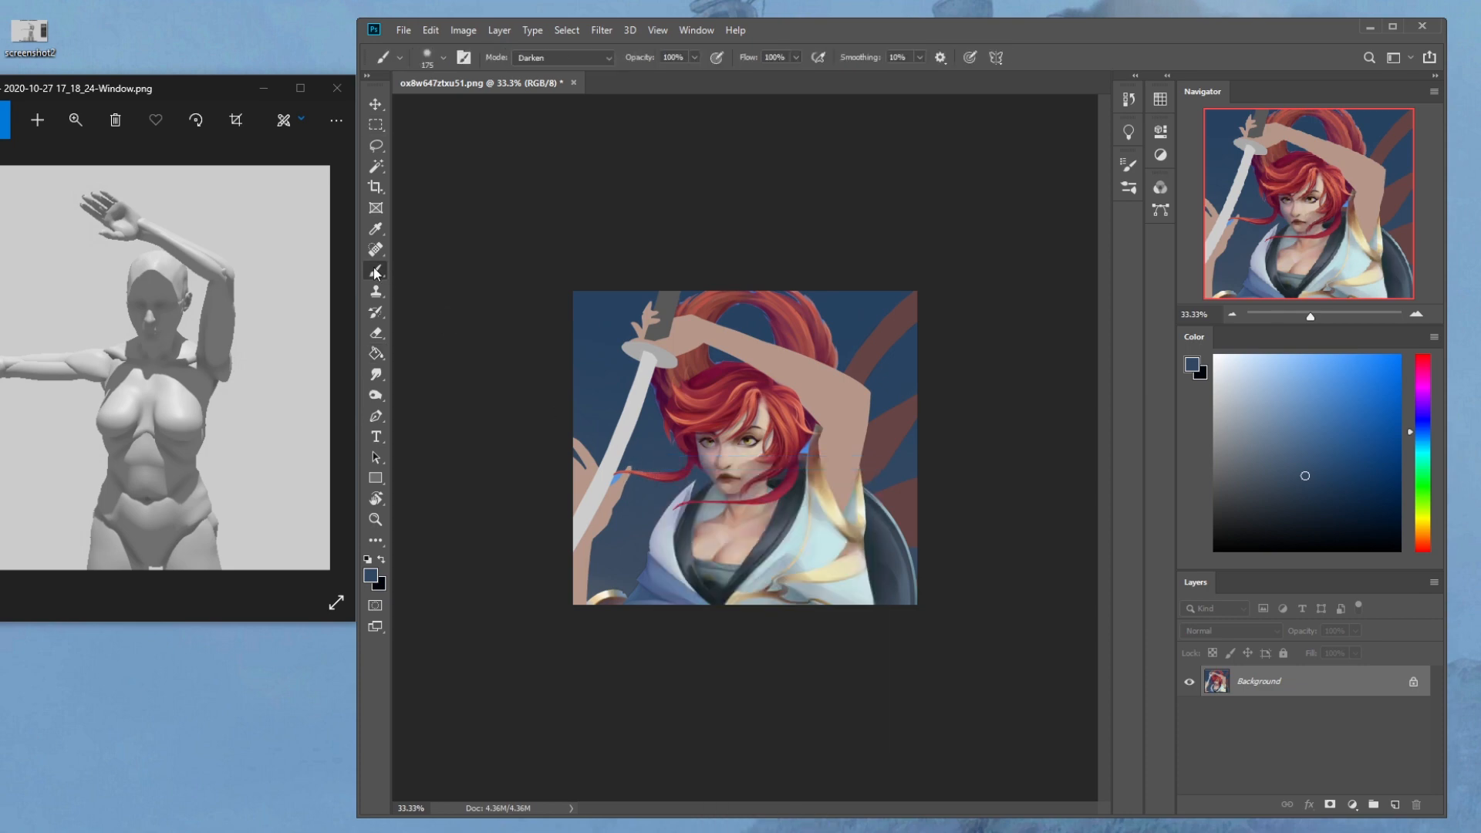
left_click(376, 354)
left_click(617, 476)
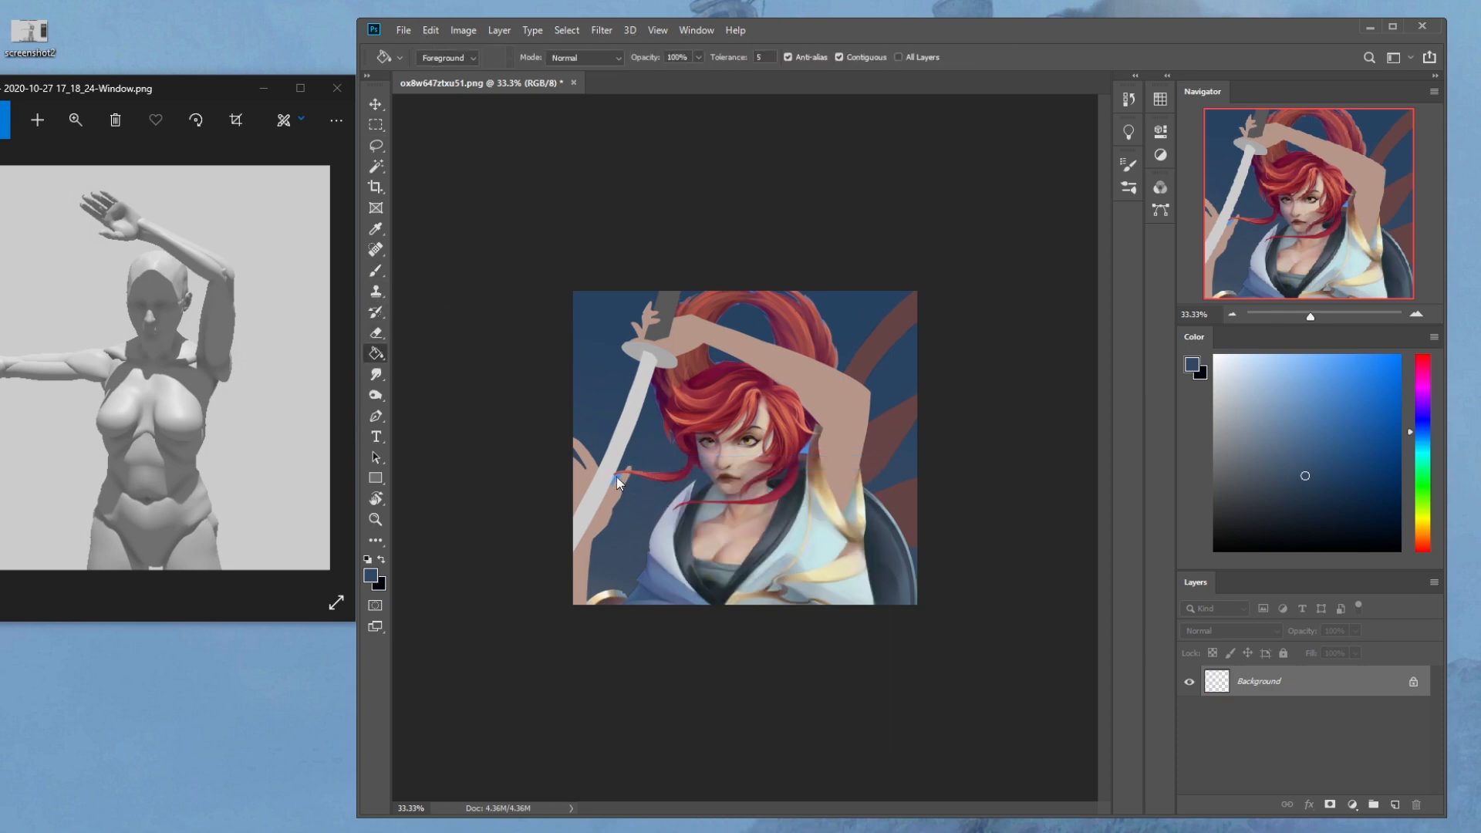
left_click(807, 449)
left_click(806, 448)
key("m")
right_click(865, 442)
key("b")
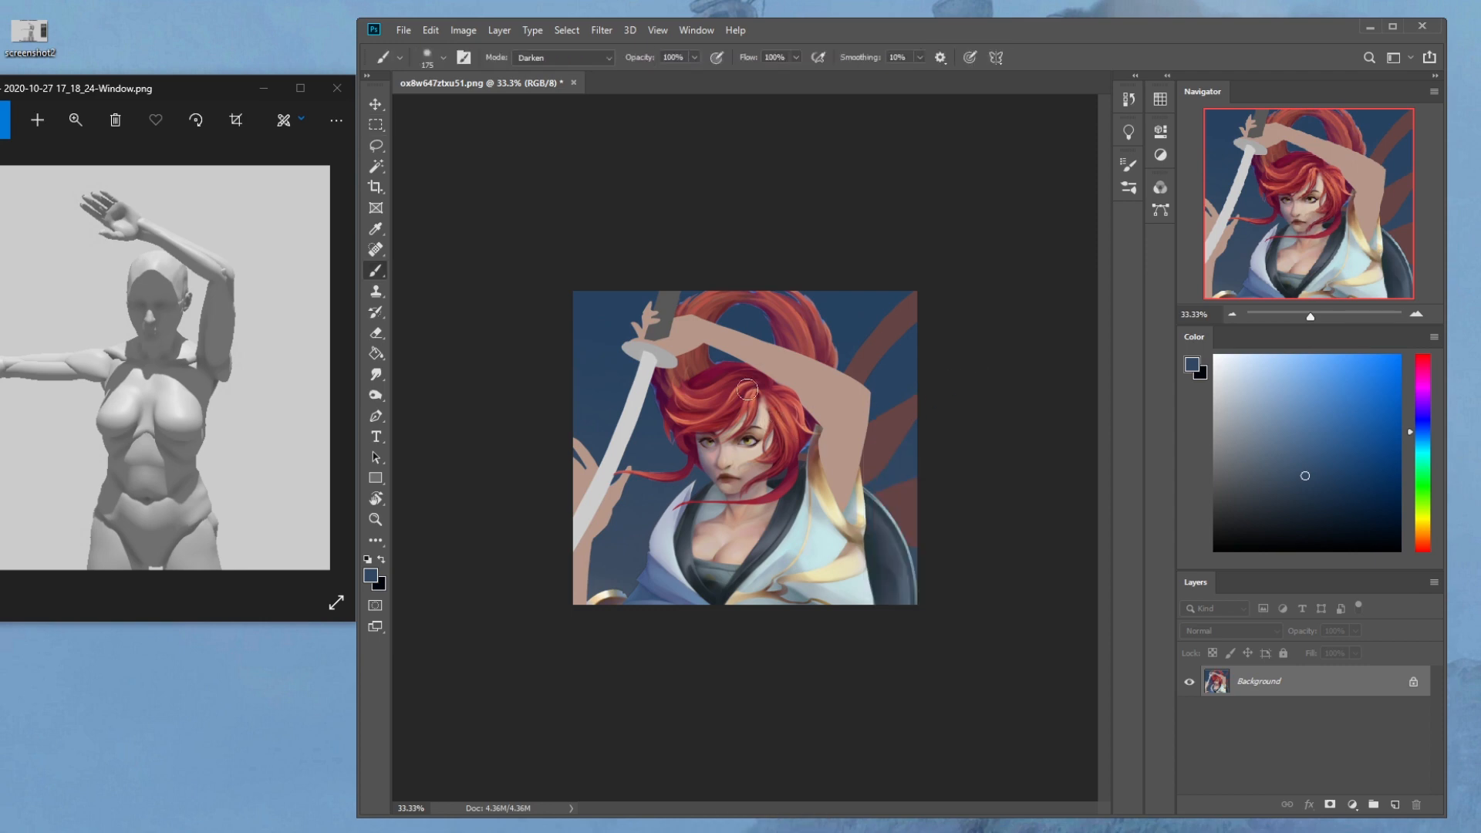
Set the brush's blending mode to Normal and sample the dark blue of the sky beside the shoulder
right_click(802, 442)
left_click(878, 617)
key("Return")
left_click(571, 58)
left_click(583, 66)
left_click(901, 424, "alt")
Set the Paint Bucket's tolerance to 50 and try filling the area above the hair with the sampled blue
left_click(375, 353)
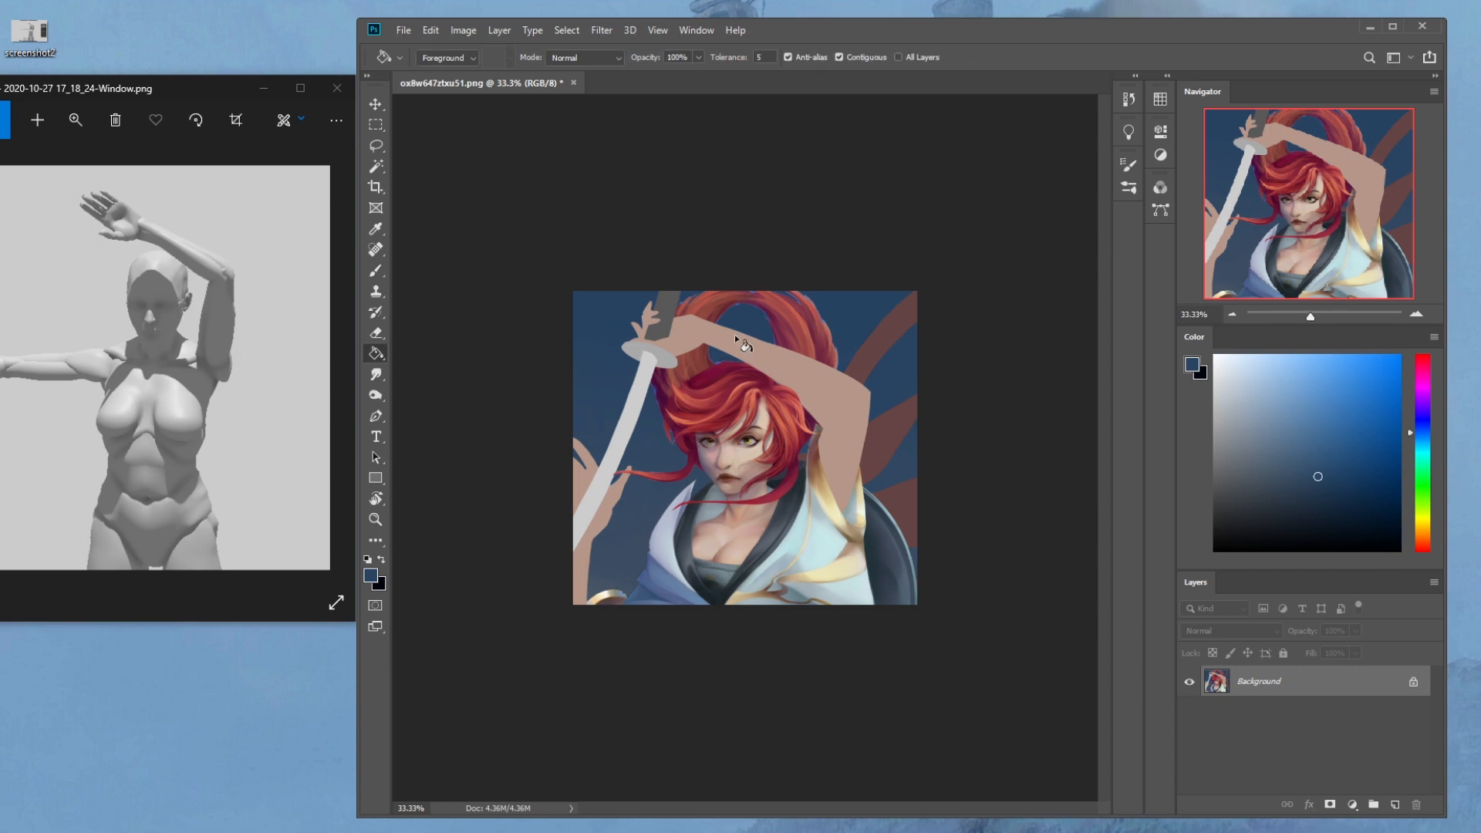
left_click(773, 55)
type("0")
left_click(731, 374)
key("ctrl+z")
key("m")
right_click(798, 373)
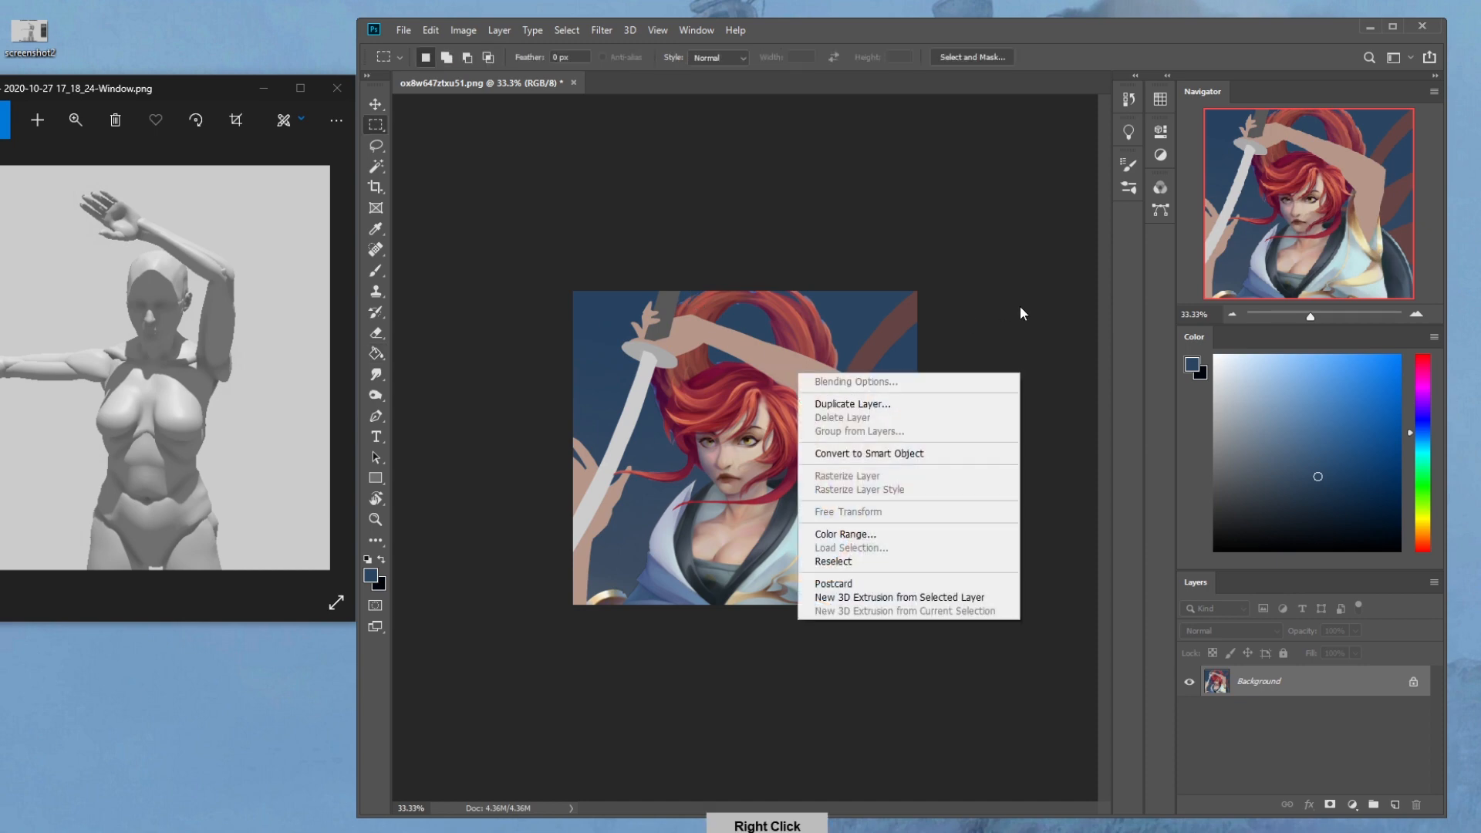
left_click(1074, 302)
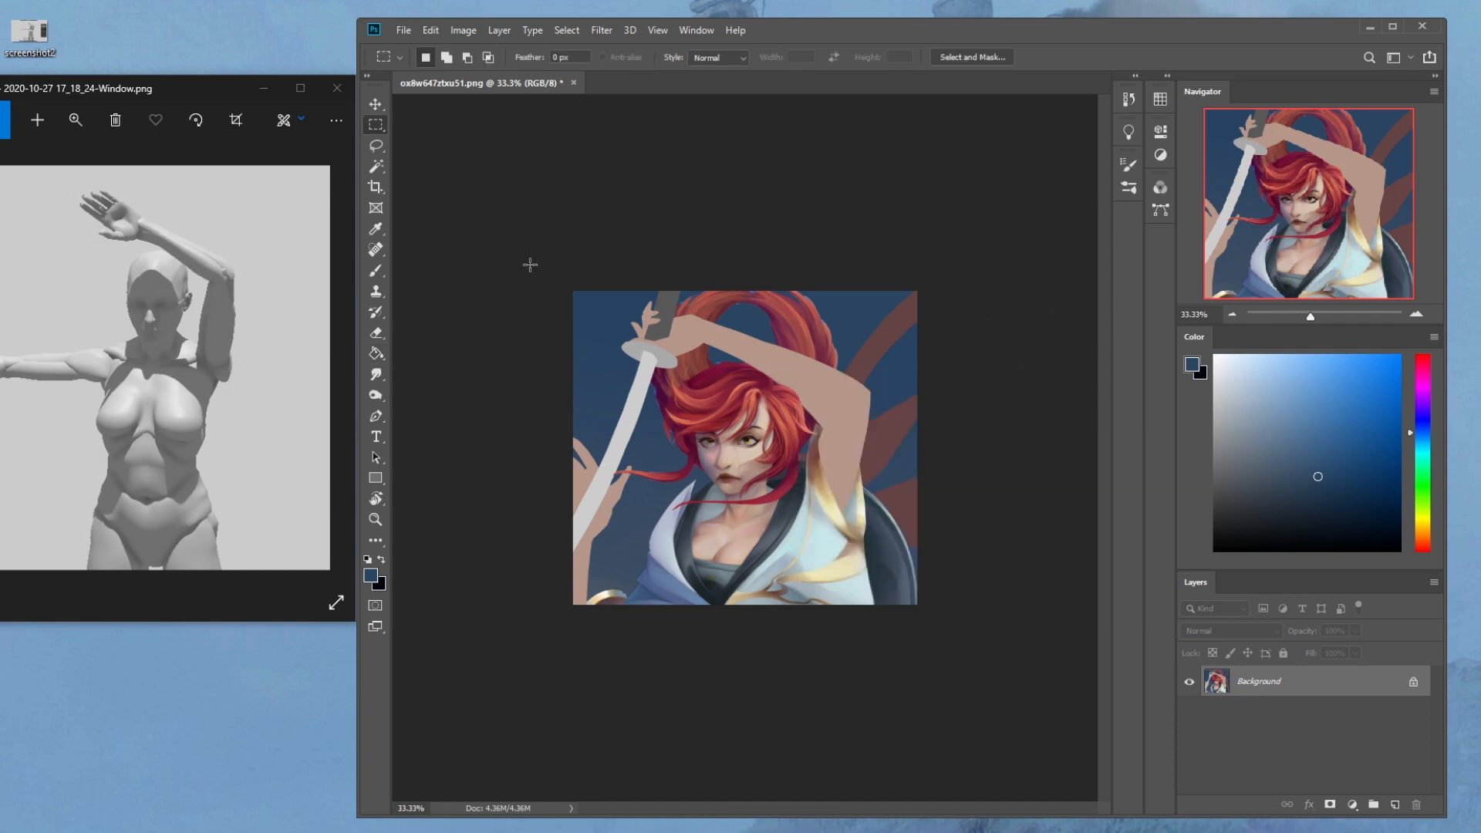
Try filling the sky areas around the figure, hair loop and ribbons with light grey using the Paint Bucket
left_click(376, 168)
left_click(376, 354)
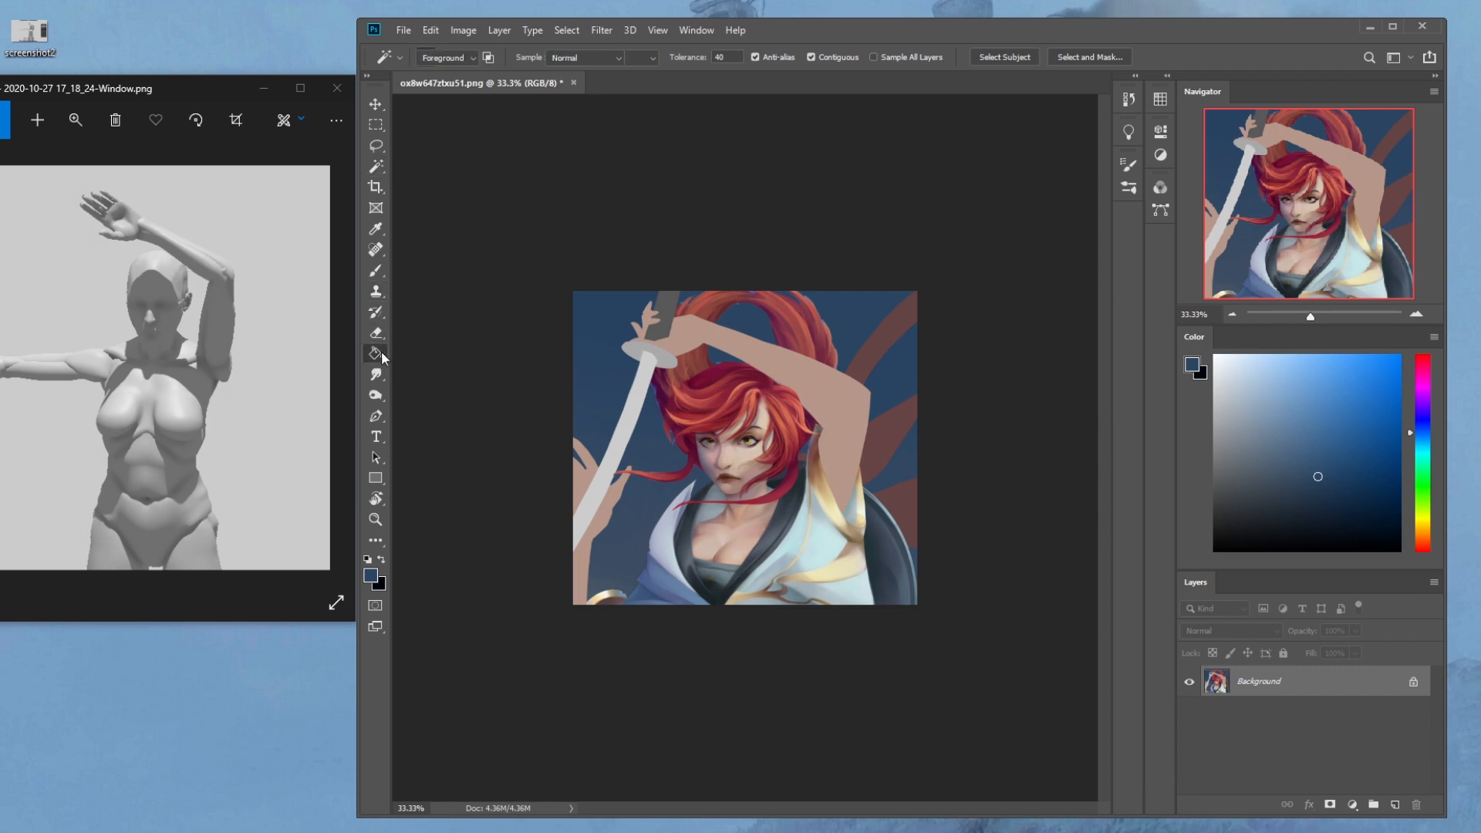
left_click(1215, 384)
left_click(658, 503)
left_click(660, 515)
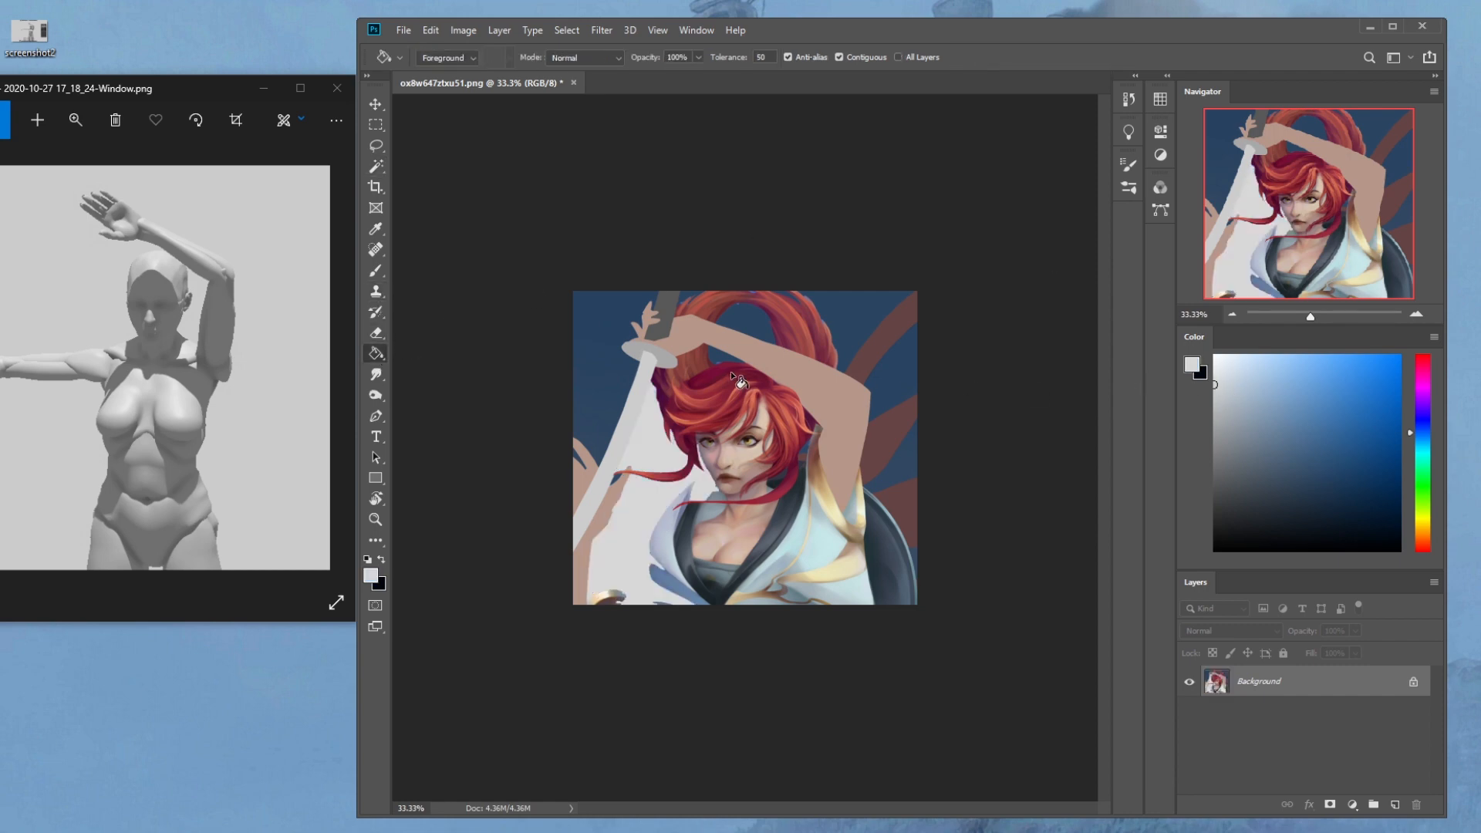
left_click(580, 384)
left_click(745, 324)
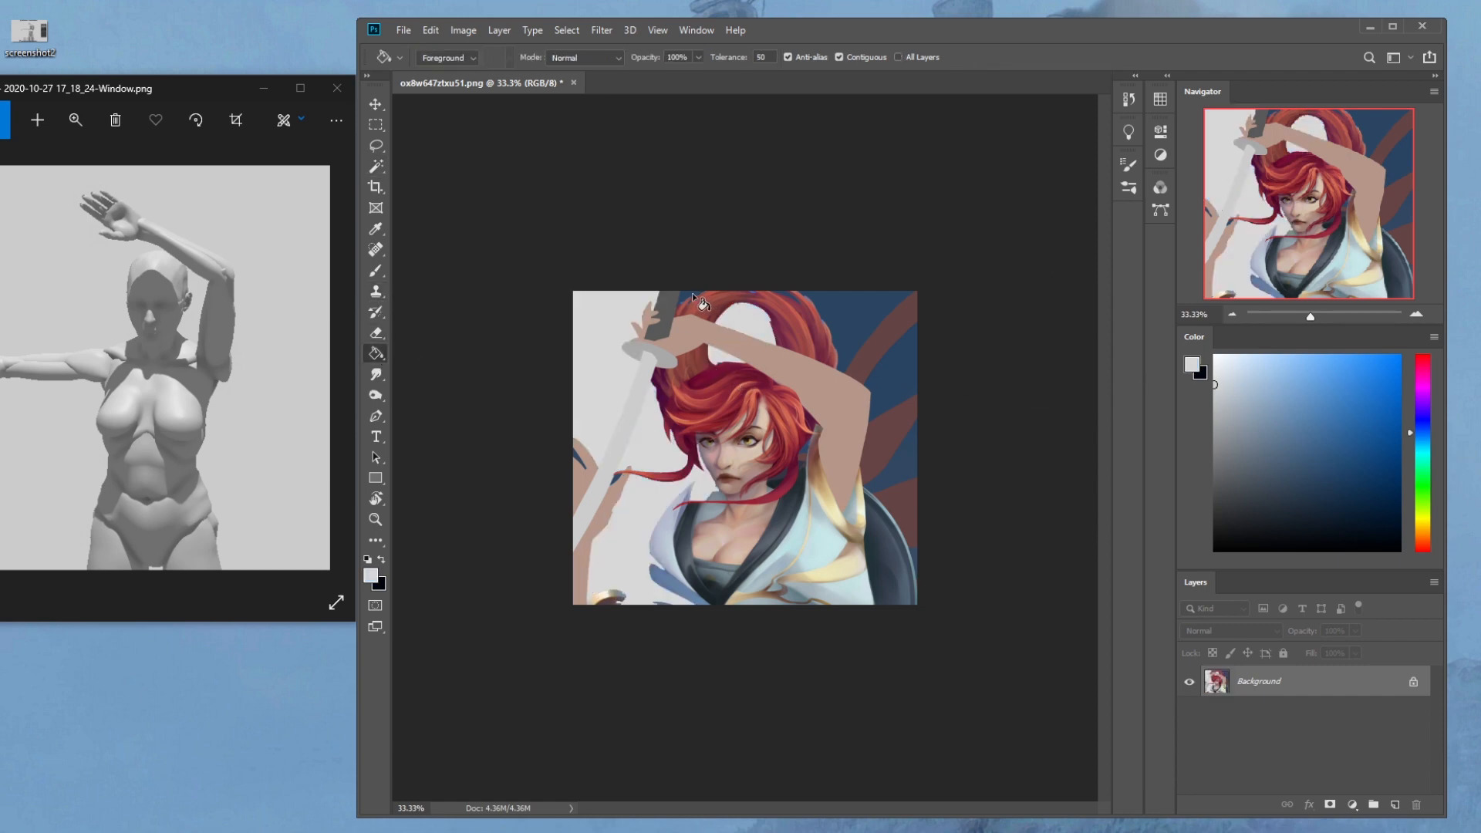
left_click(853, 304)
left_click(887, 381)
left_click(904, 489)
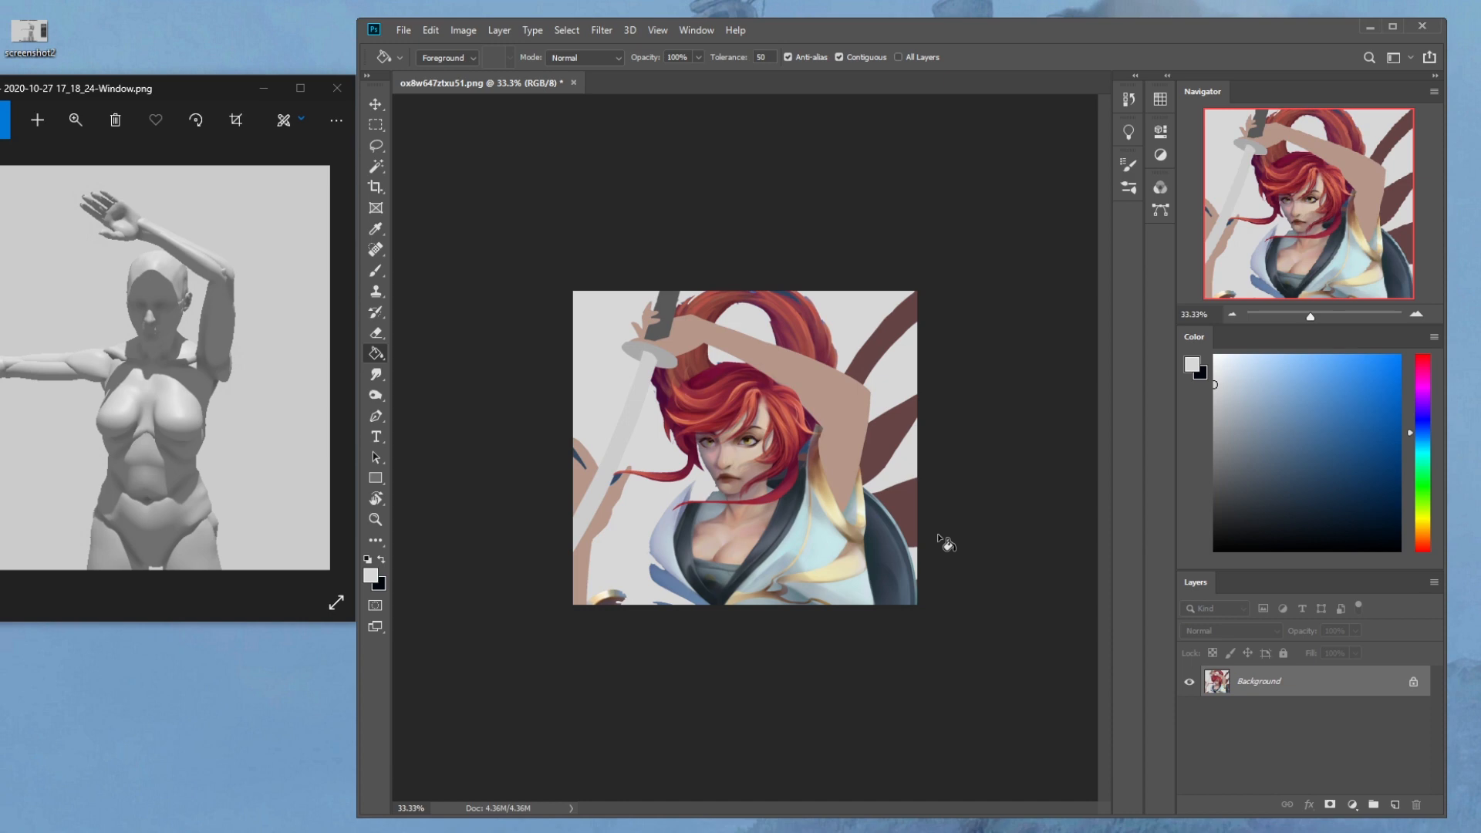
Undo all the light grey sky fills
key("ctrl+z")
key("ctrl+z")
key("ctrl+z")
key("ctrl+z")
key("ctrl+z")
key("ctrl+z")
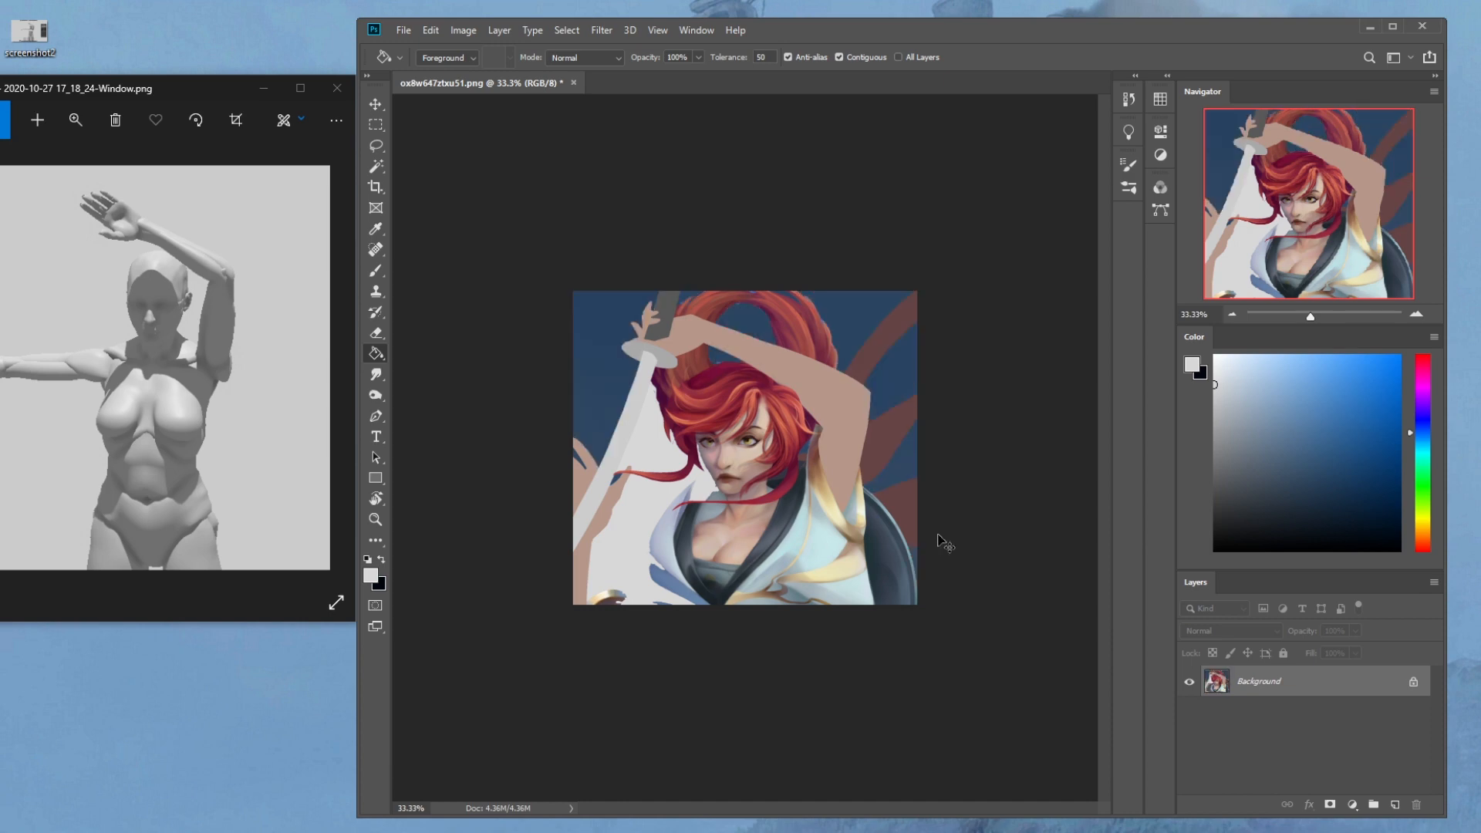
key("ctrl+z")
key("ctrl+z")
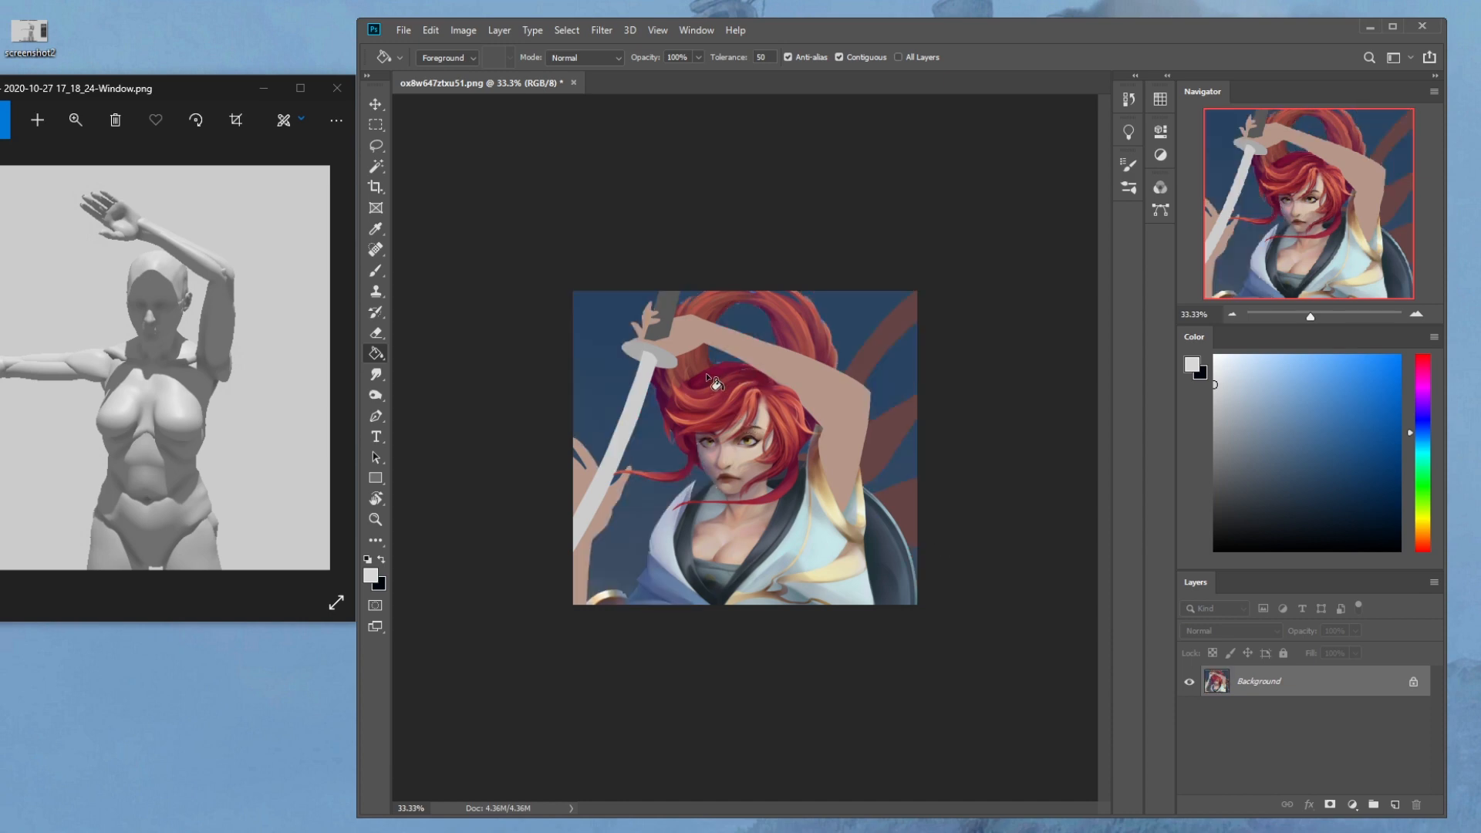
Select all the dark blue sky areas around the figure, hair loop and ribbons with the Magic Wand at tolerance 40
left_click(377, 167)
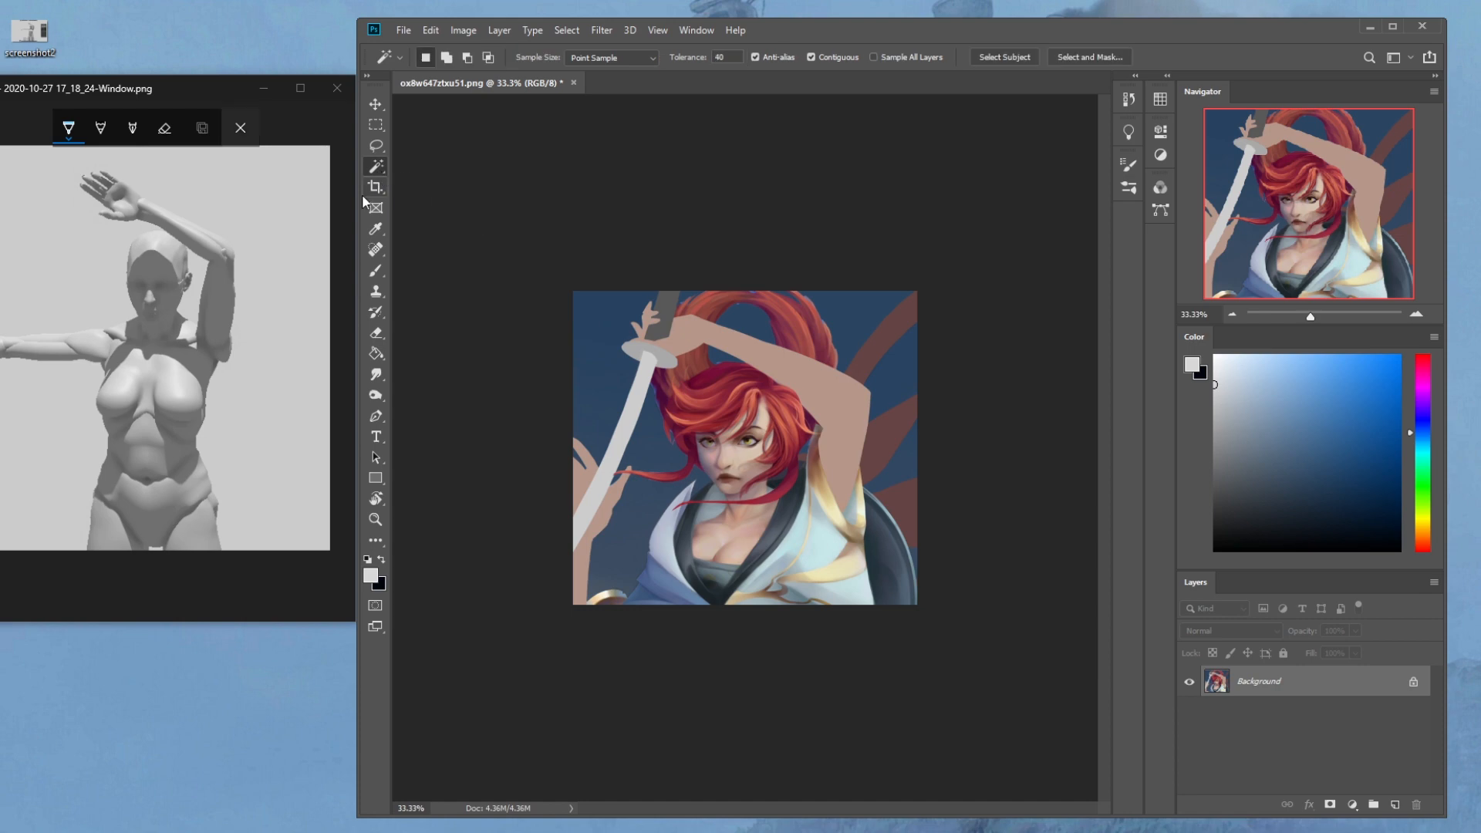
left_click(652, 430)
left_click(588, 465, "shift")
left_click(757, 329, "shift")
left_click(841, 320, "shift")
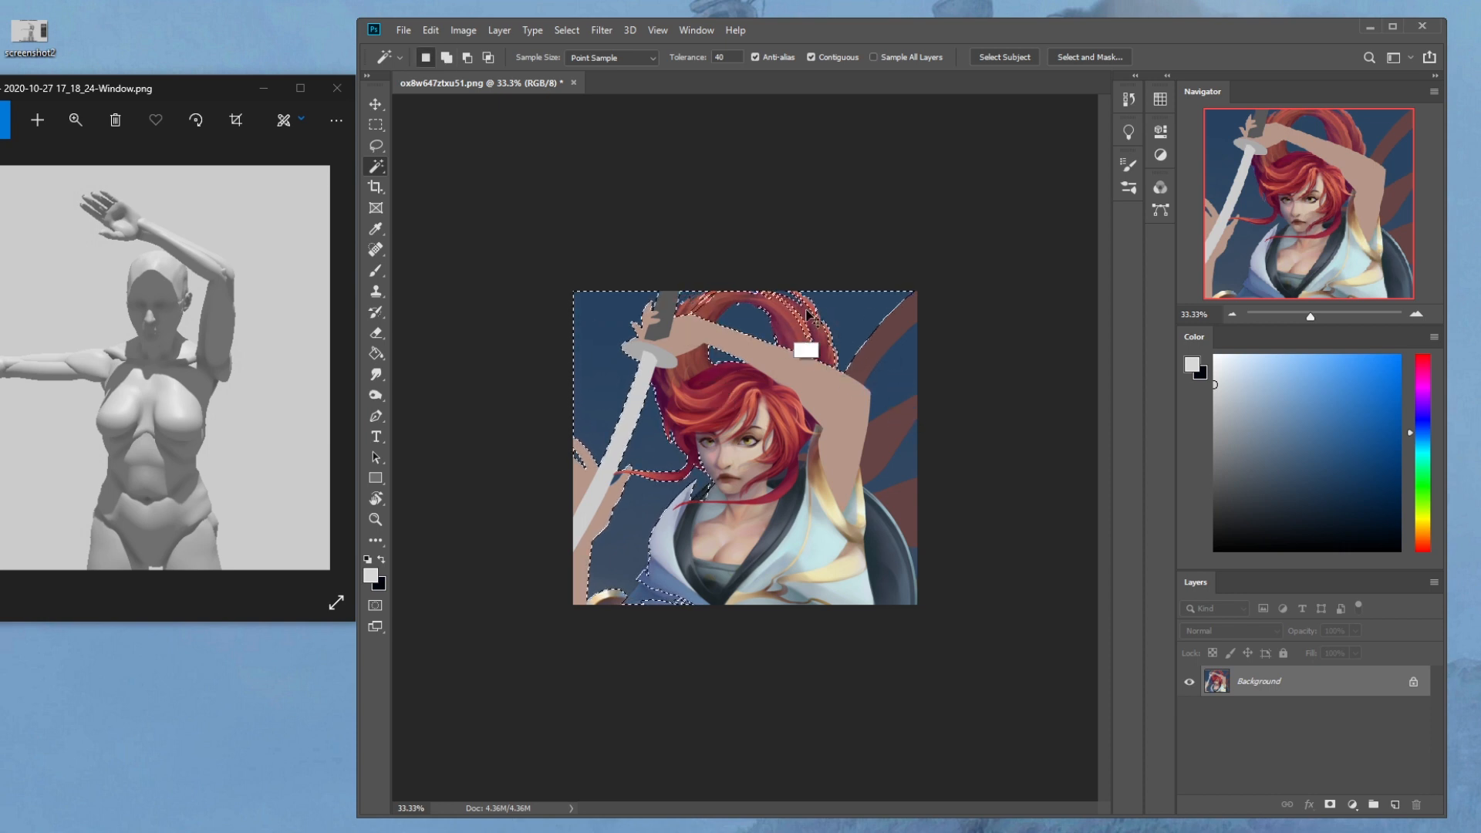
key("ctrl")
left_click(899, 366, "shift")
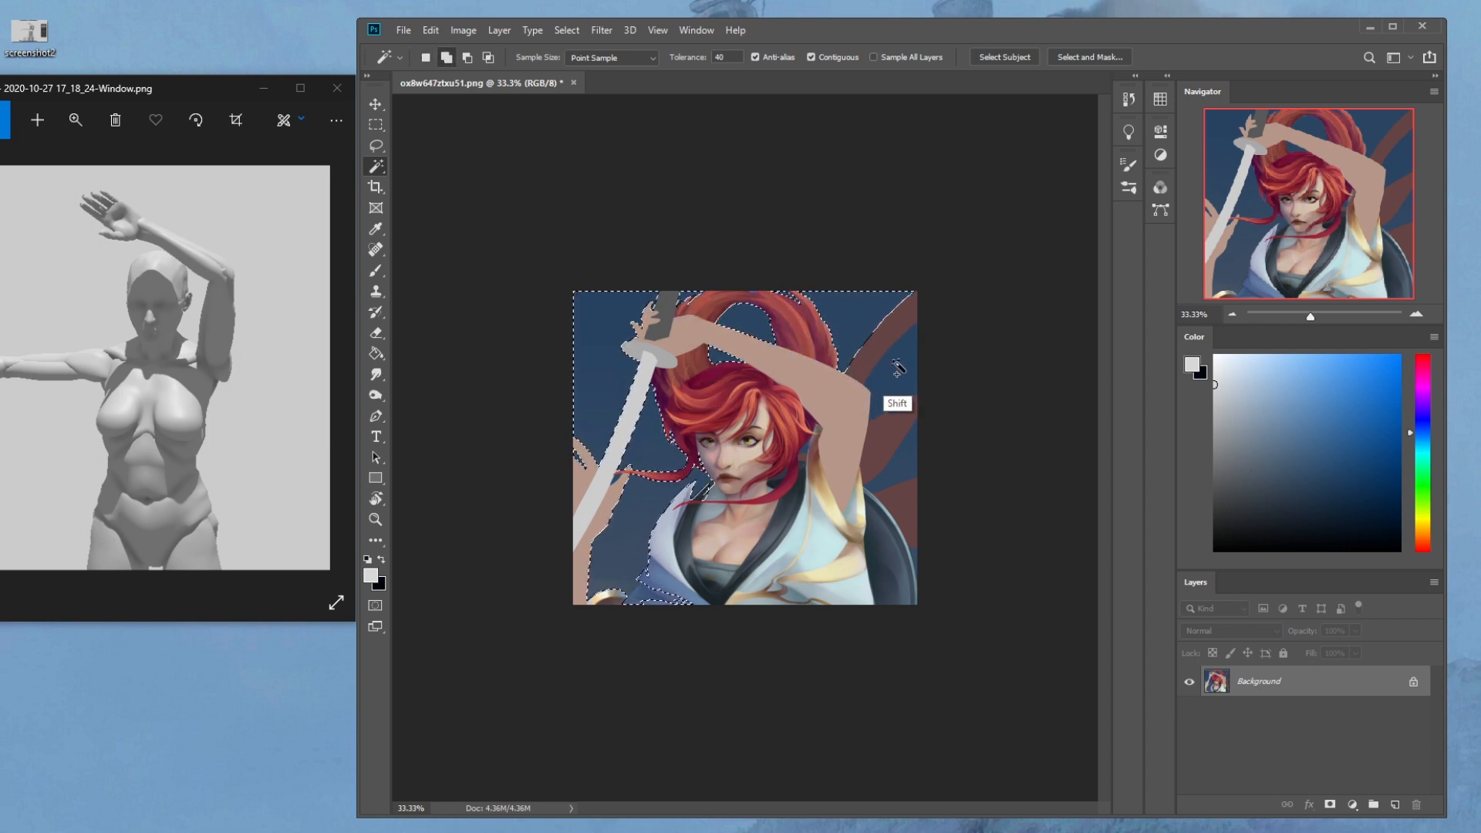
left_click(909, 455, "shift")
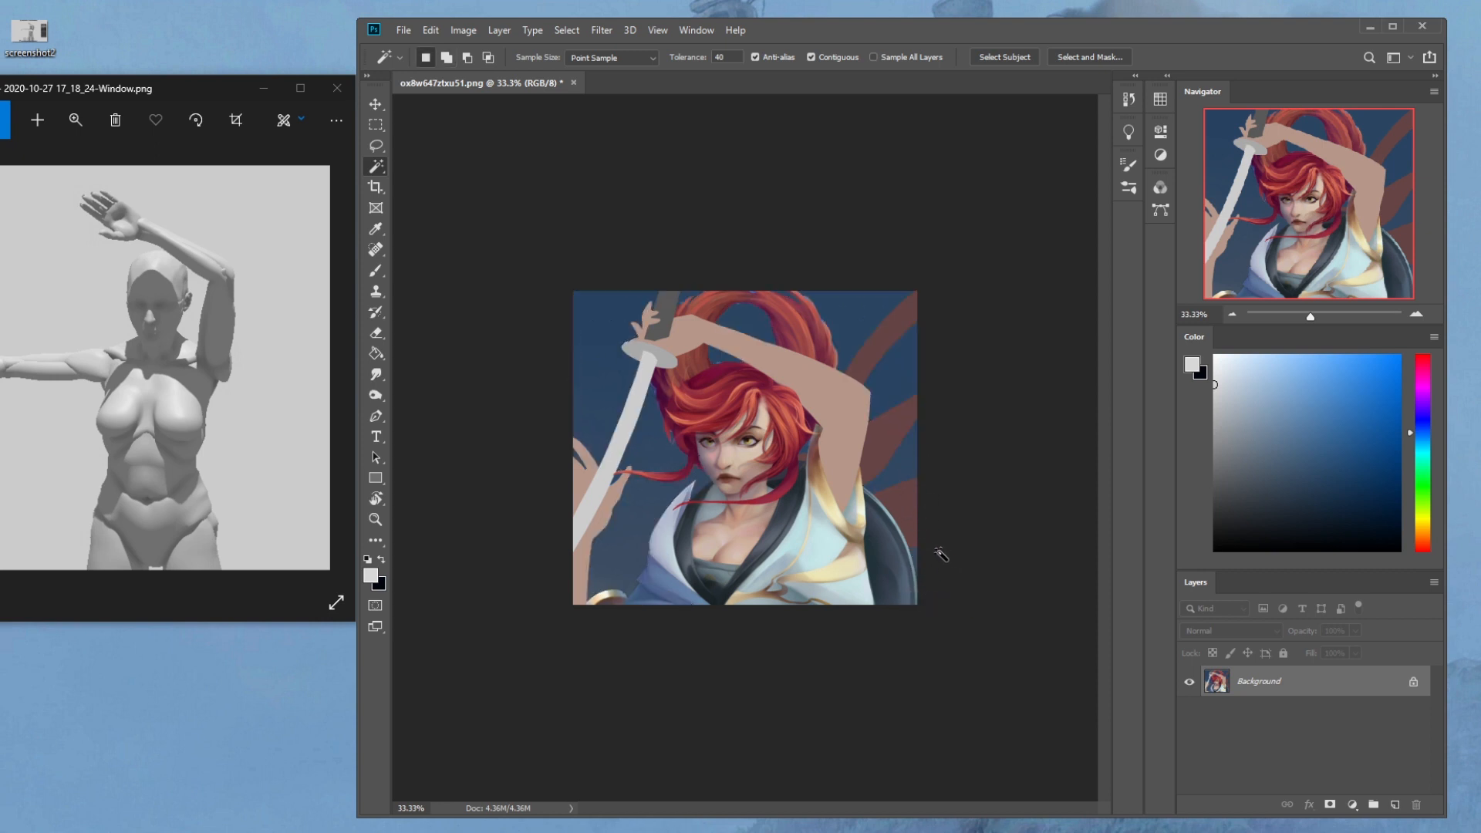
left_click(916, 569, "shift")
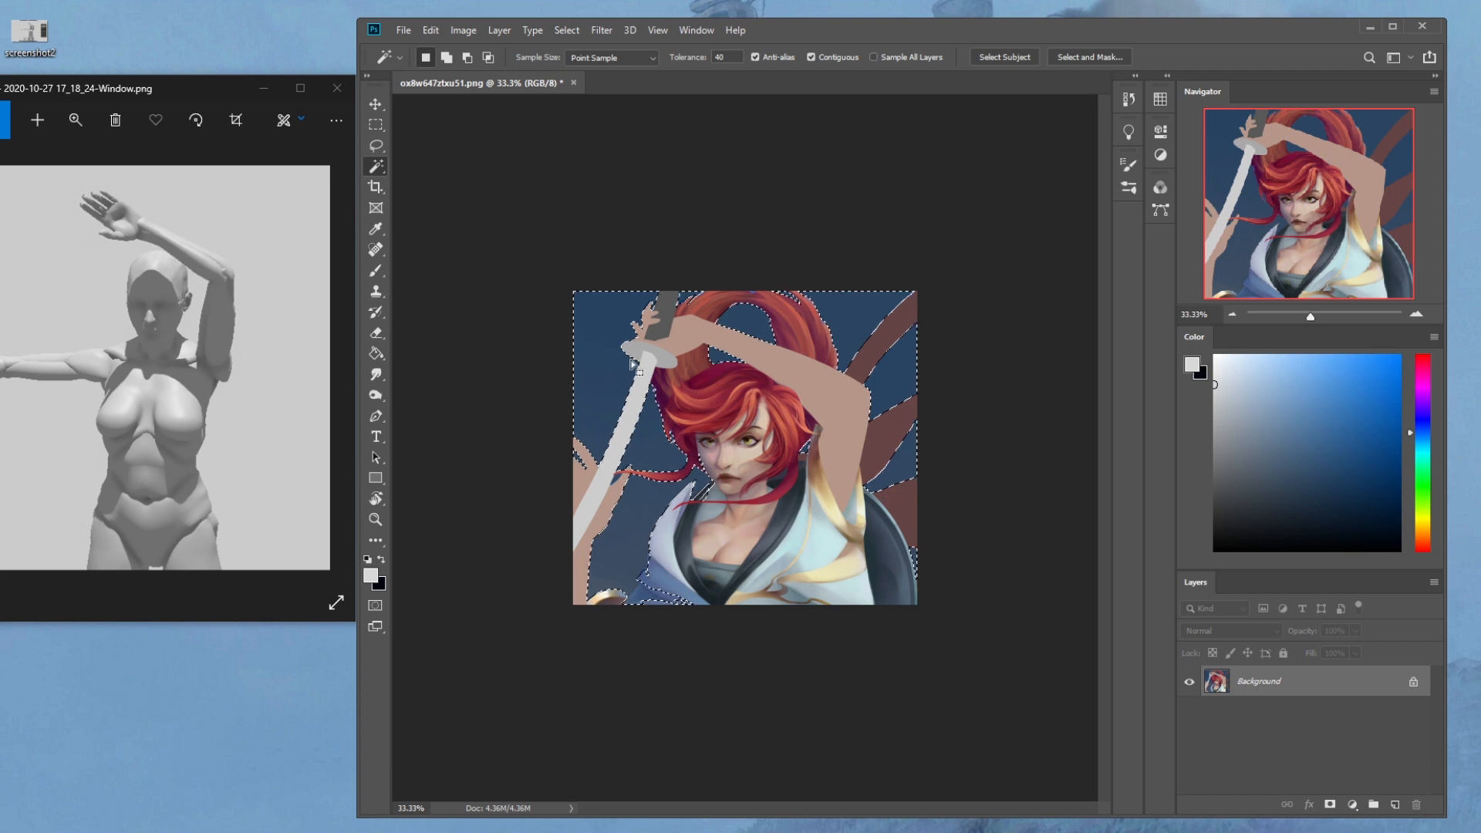
Hide the selection outline and enlarge the soft 500 px brush to 1100 px
key("ctrl+d")
key("b")
right_click(655, 439)
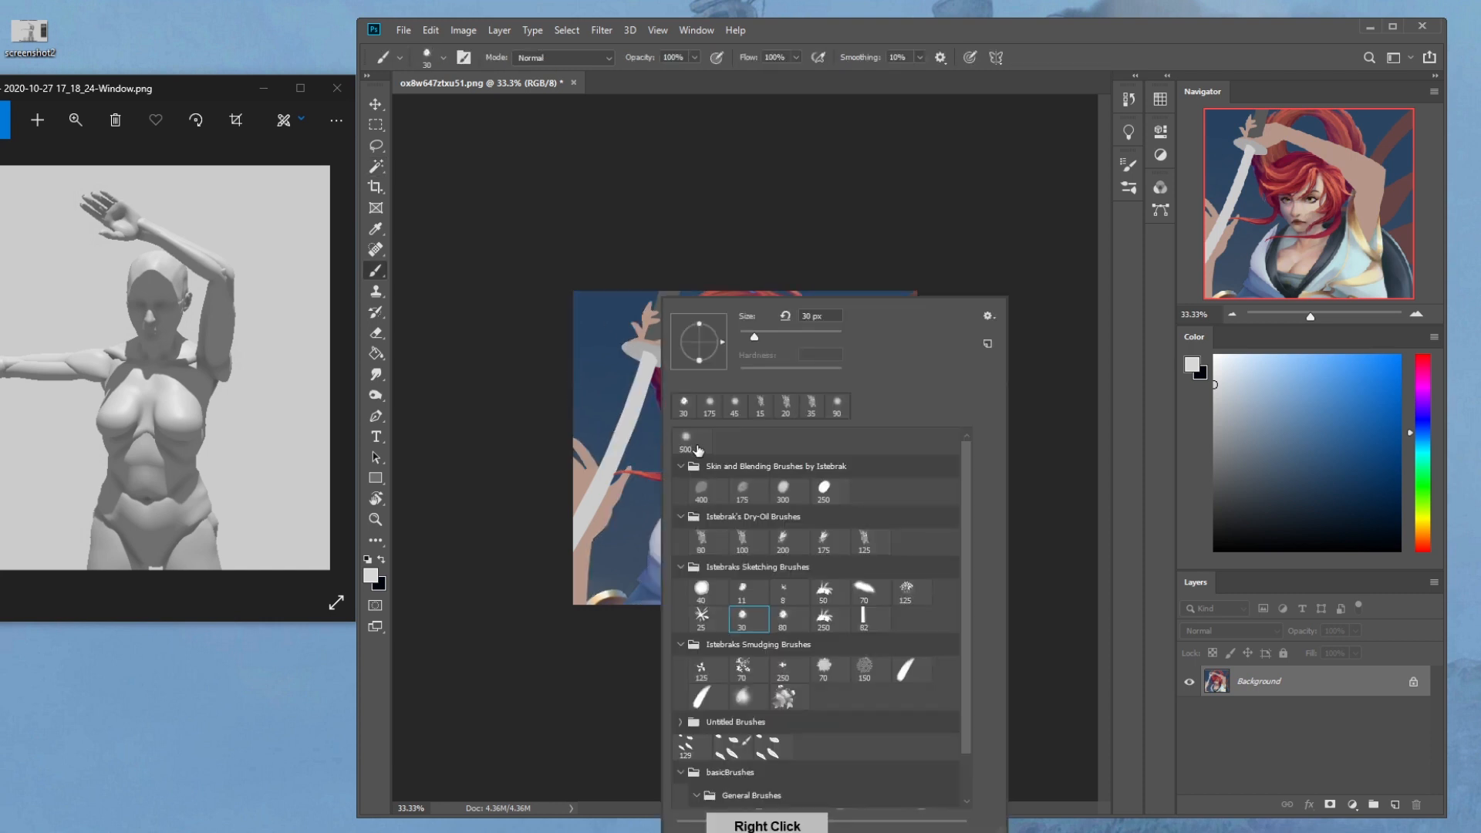
left_click(697, 447)
key("bracketright")
key("bracketright")
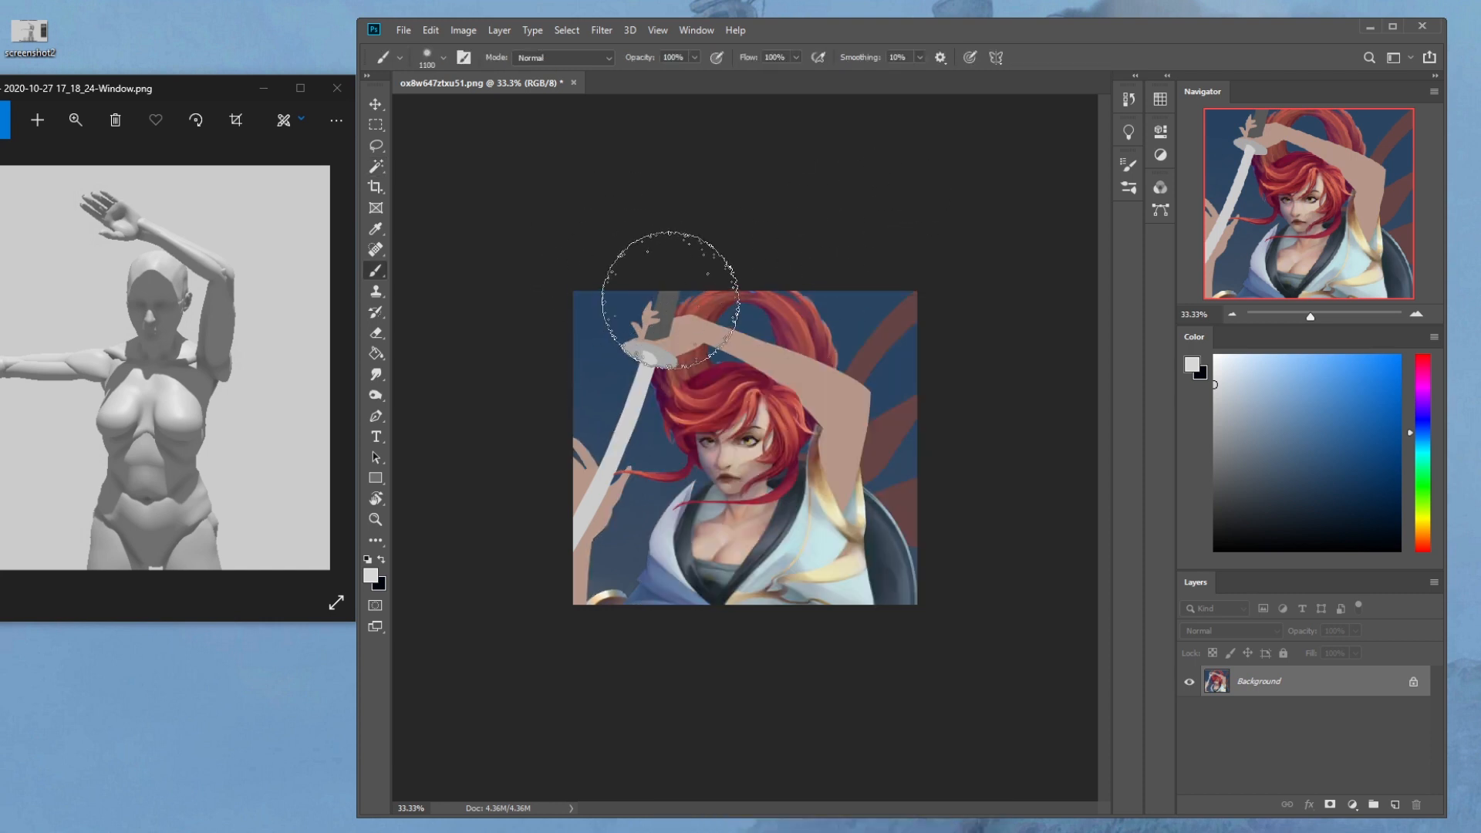
Sample the dark sky blue and set the brush's blending mode to Darken
left_click(656, 428, "alt")
left_click(571, 57)
left_click(544, 130)
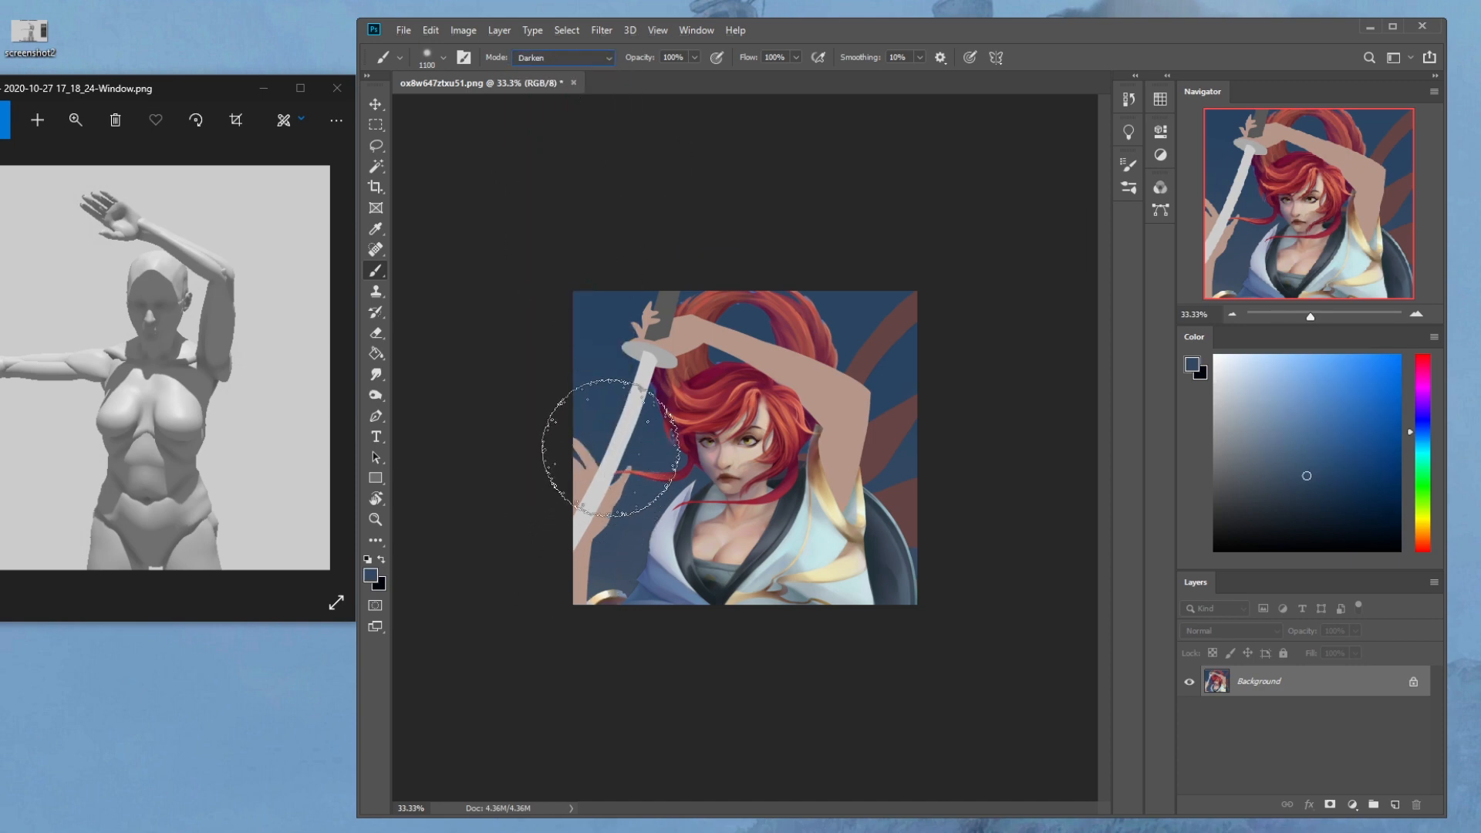
right_click(740, 301)
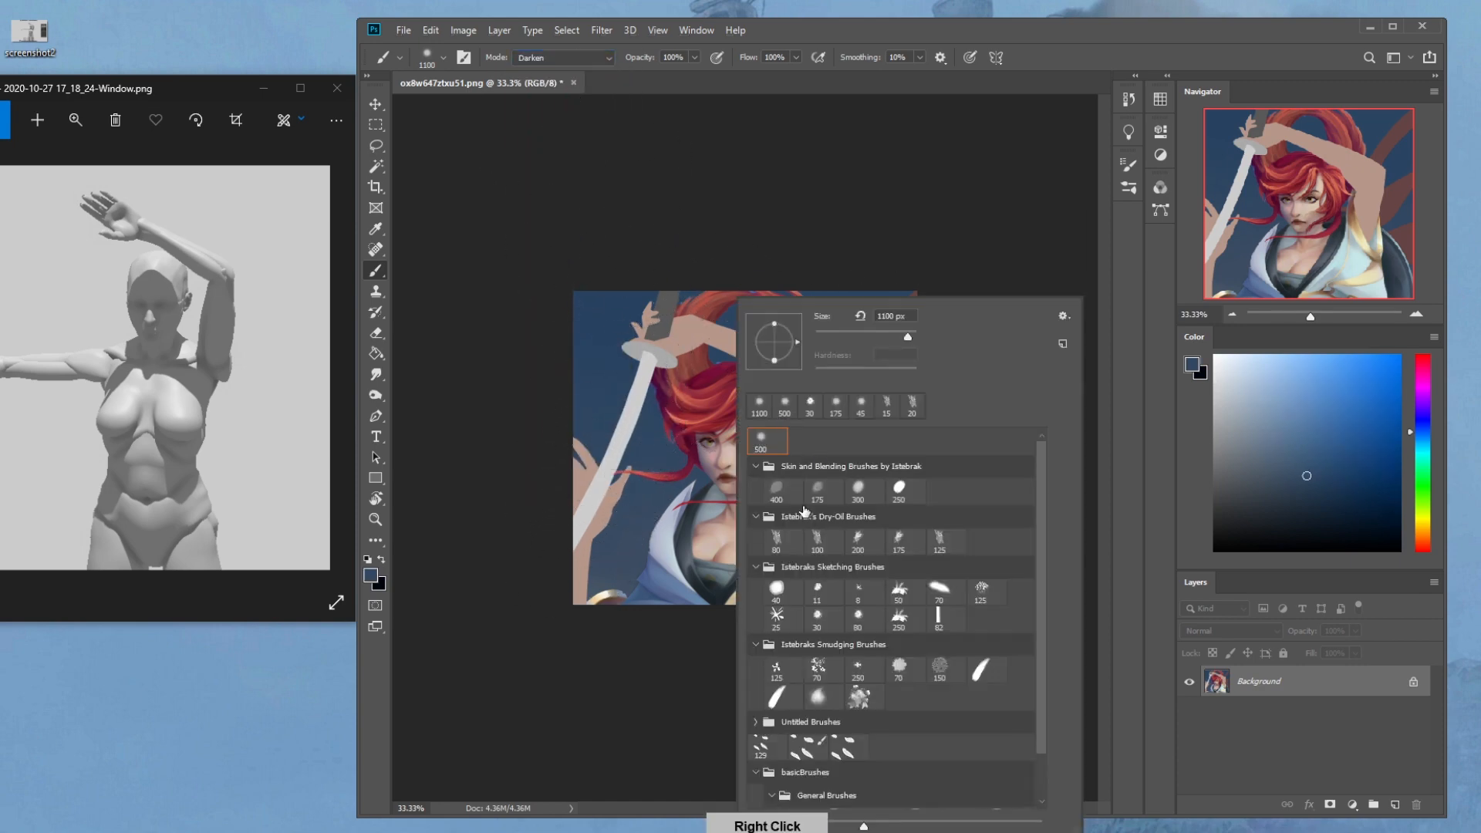
double_click(784, 407)
Invert the sky selection so it covers the figure, and add a new layer for painting on it
key("m")
right_click(754, 423)
left_click(786, 439)
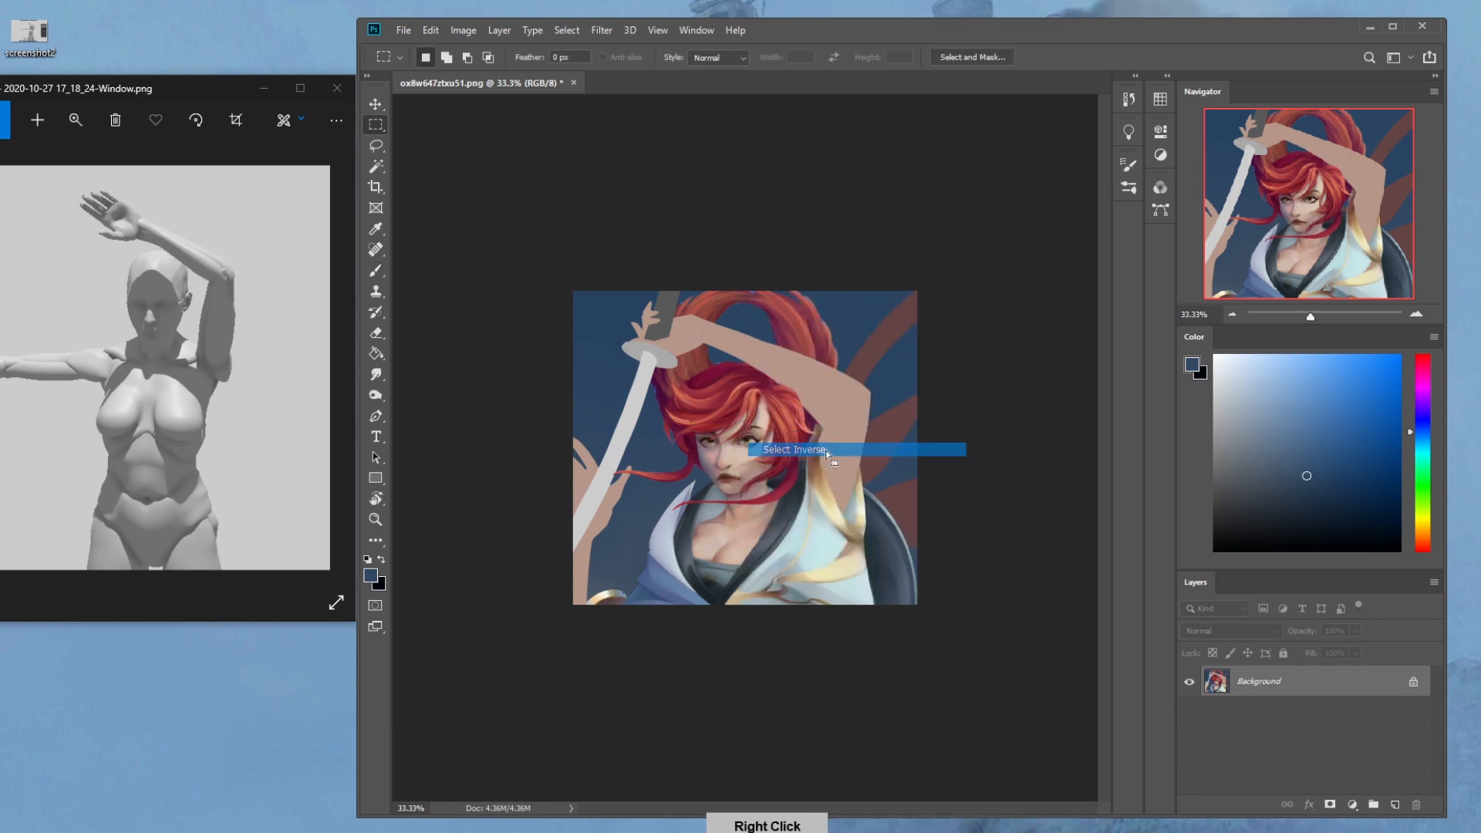
left_click(1395, 805)
key("ctrl+d")
key("b")
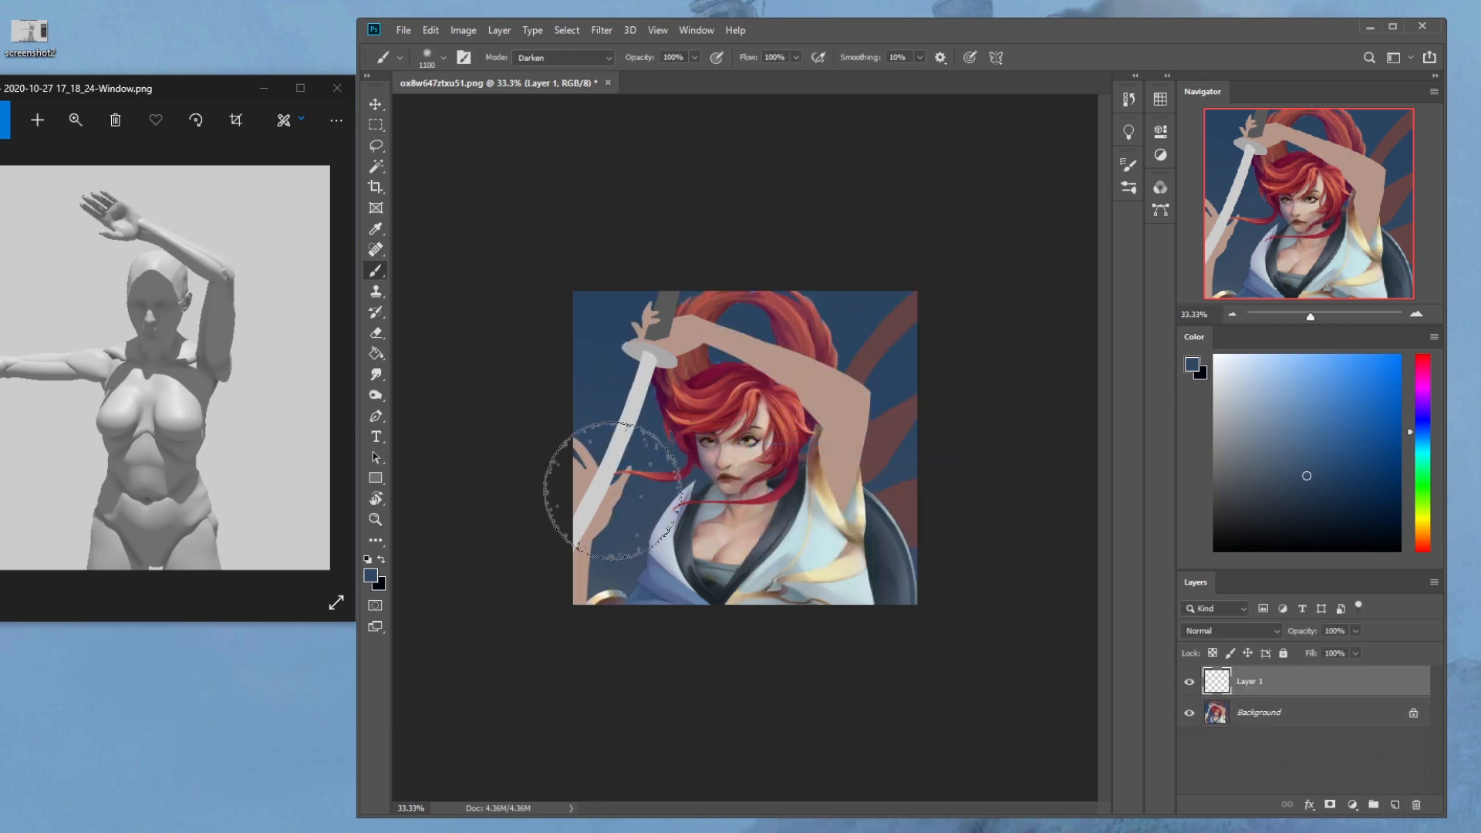
Lower the brush opacity to 34% and haze the figure's outer parts, including sword, hands, ribbons and hair loop, with the sky blue
left_click_drag(658, 76, 644, 75)
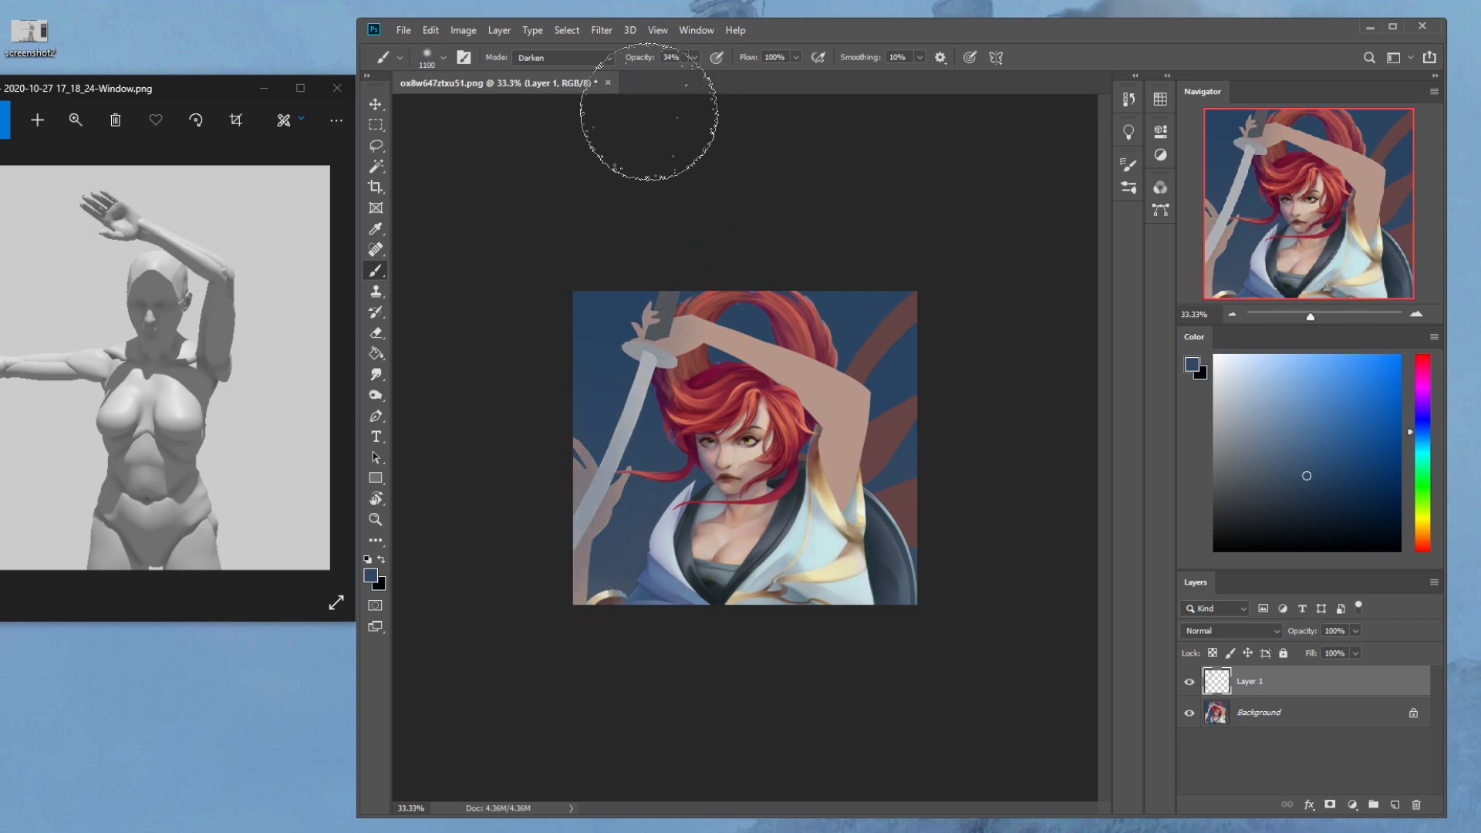
left_click_drag(535, 560, 956, 472)
key("ctrl+z")
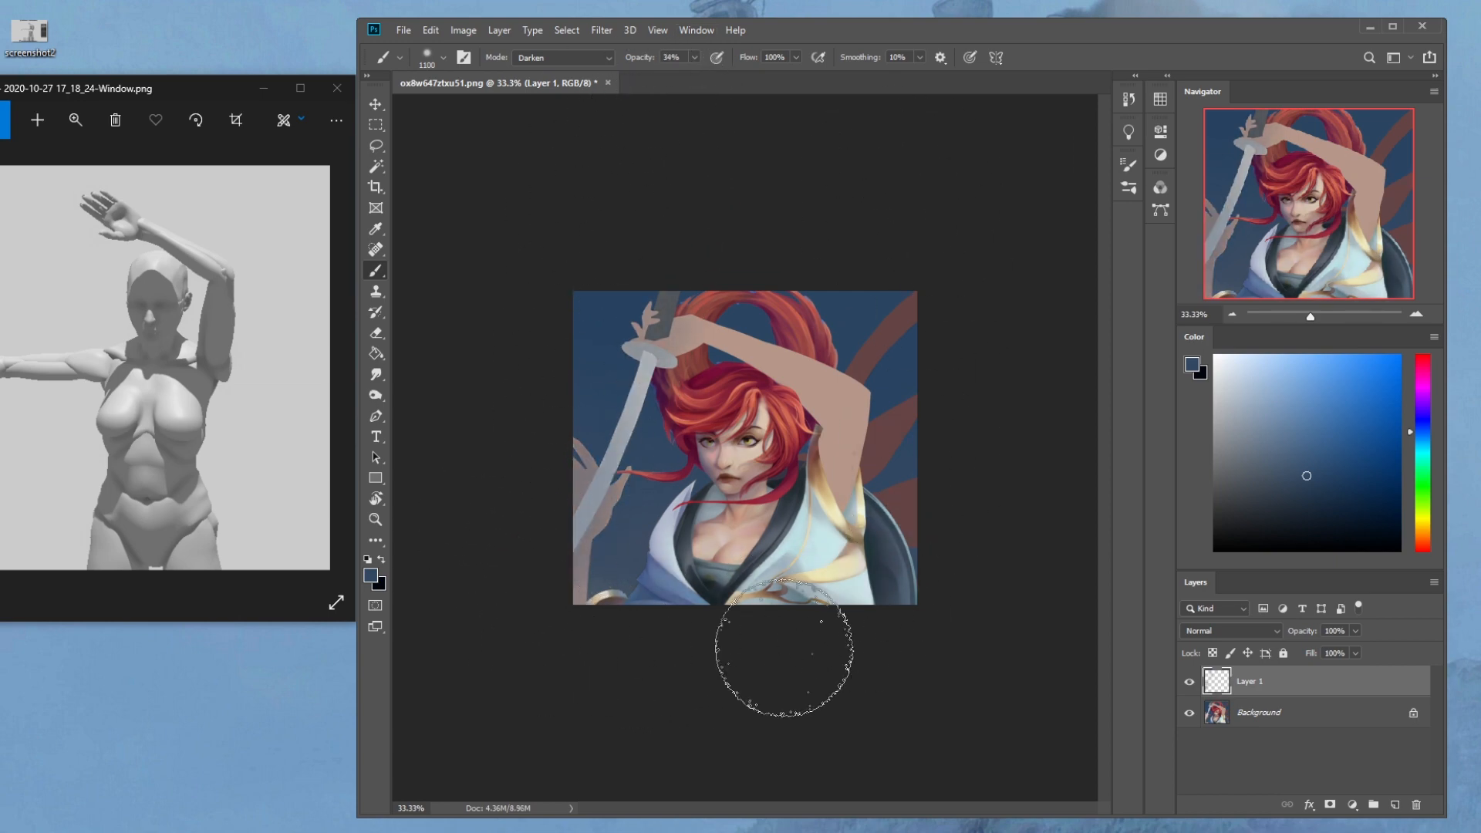
left_click_drag(965, 437, 914, 583)
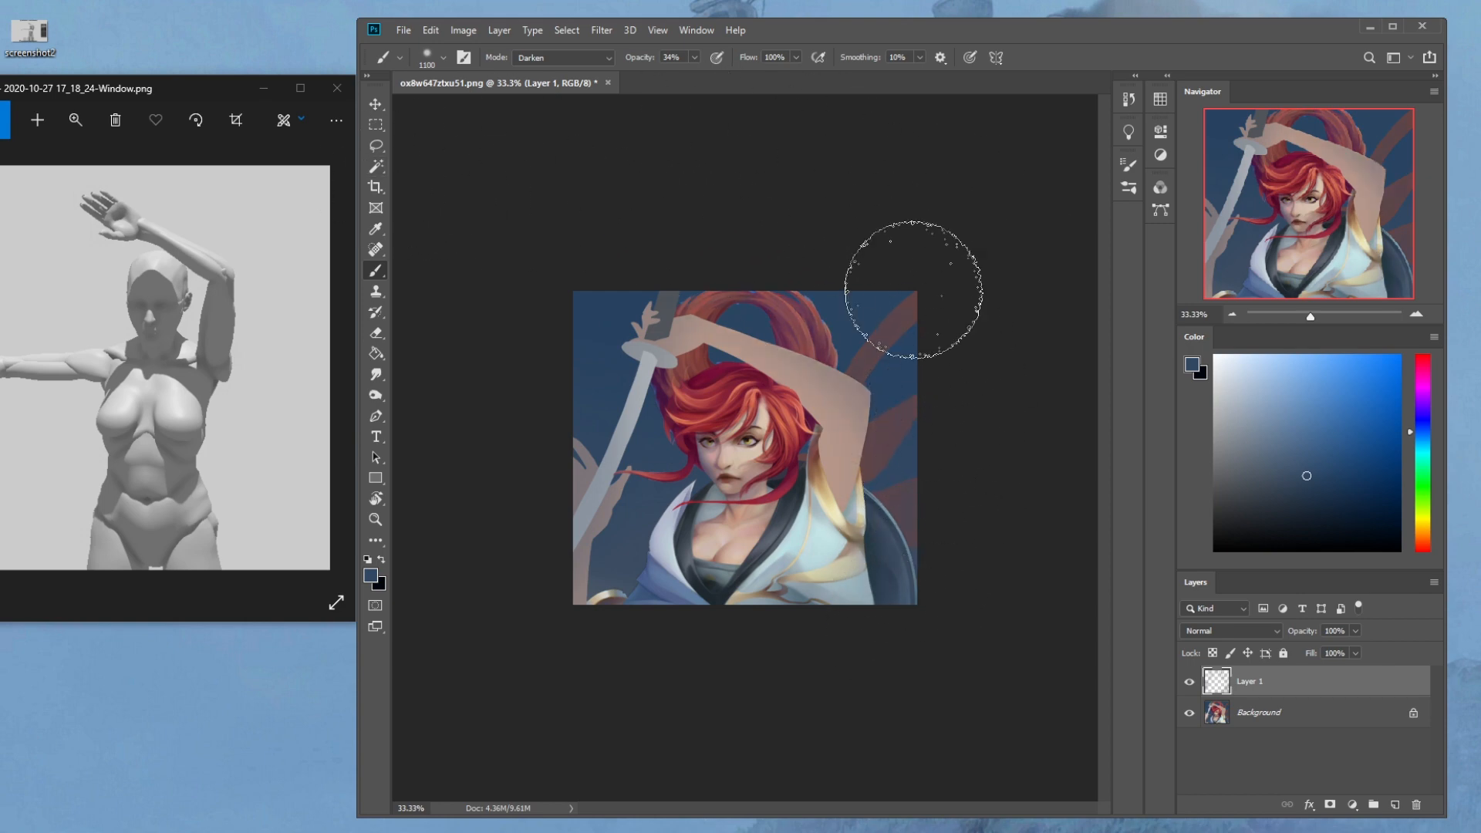
key("ctrl+z")
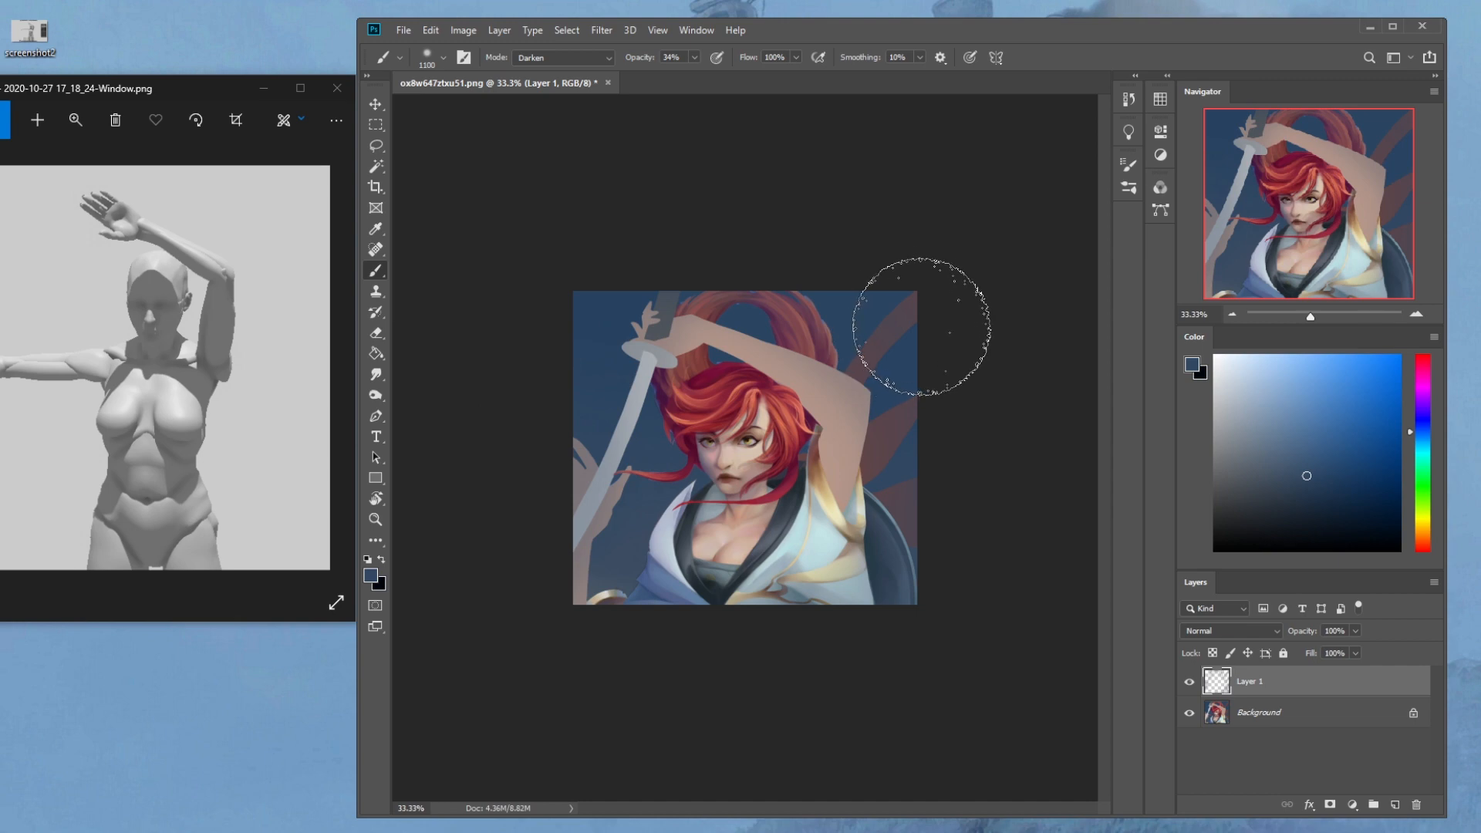
key("ctrl")
key("ctrl")
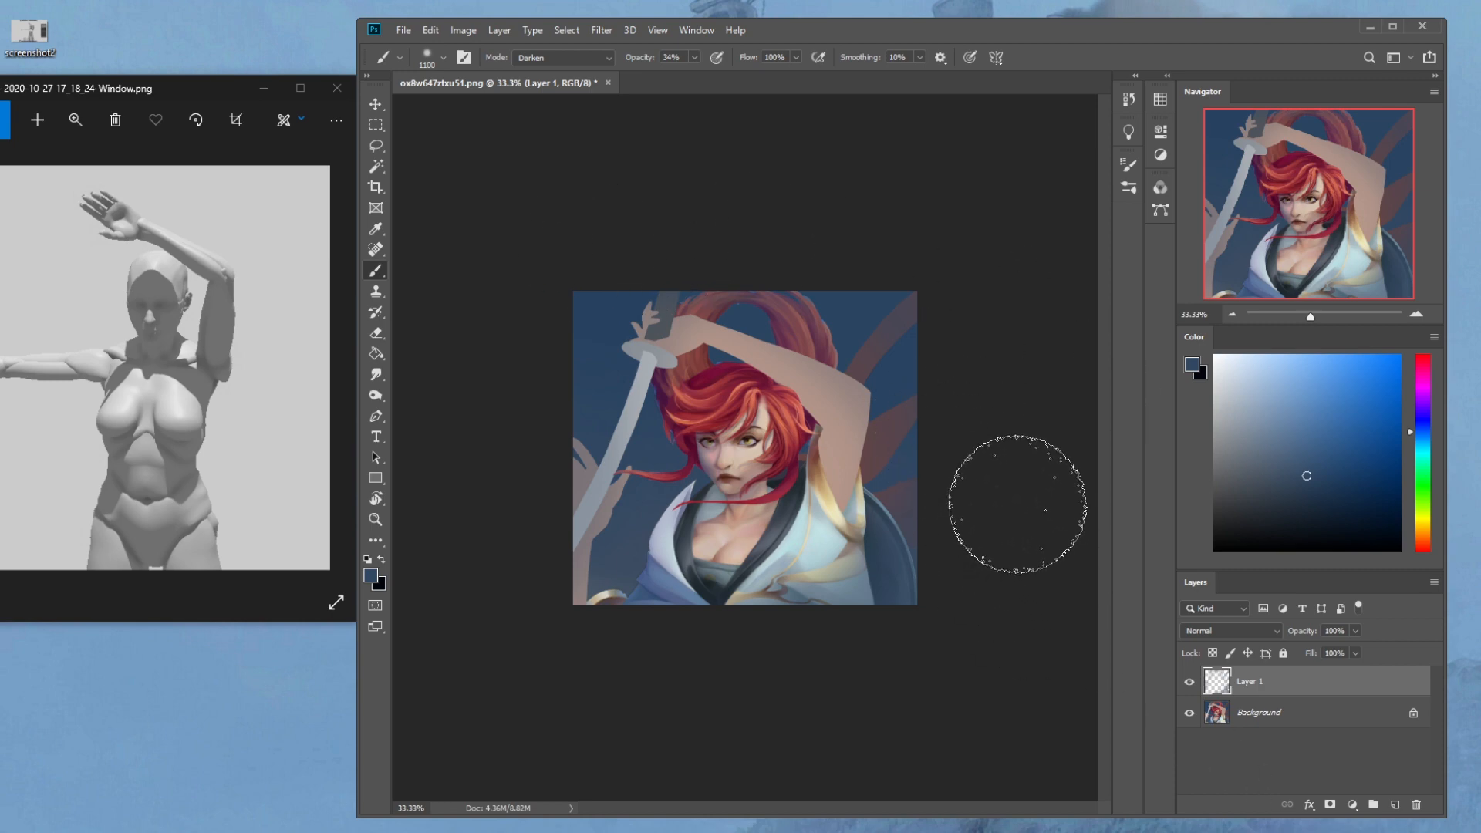
Merge the haze layer down into the Background
key("m")
right_click(809, 424)
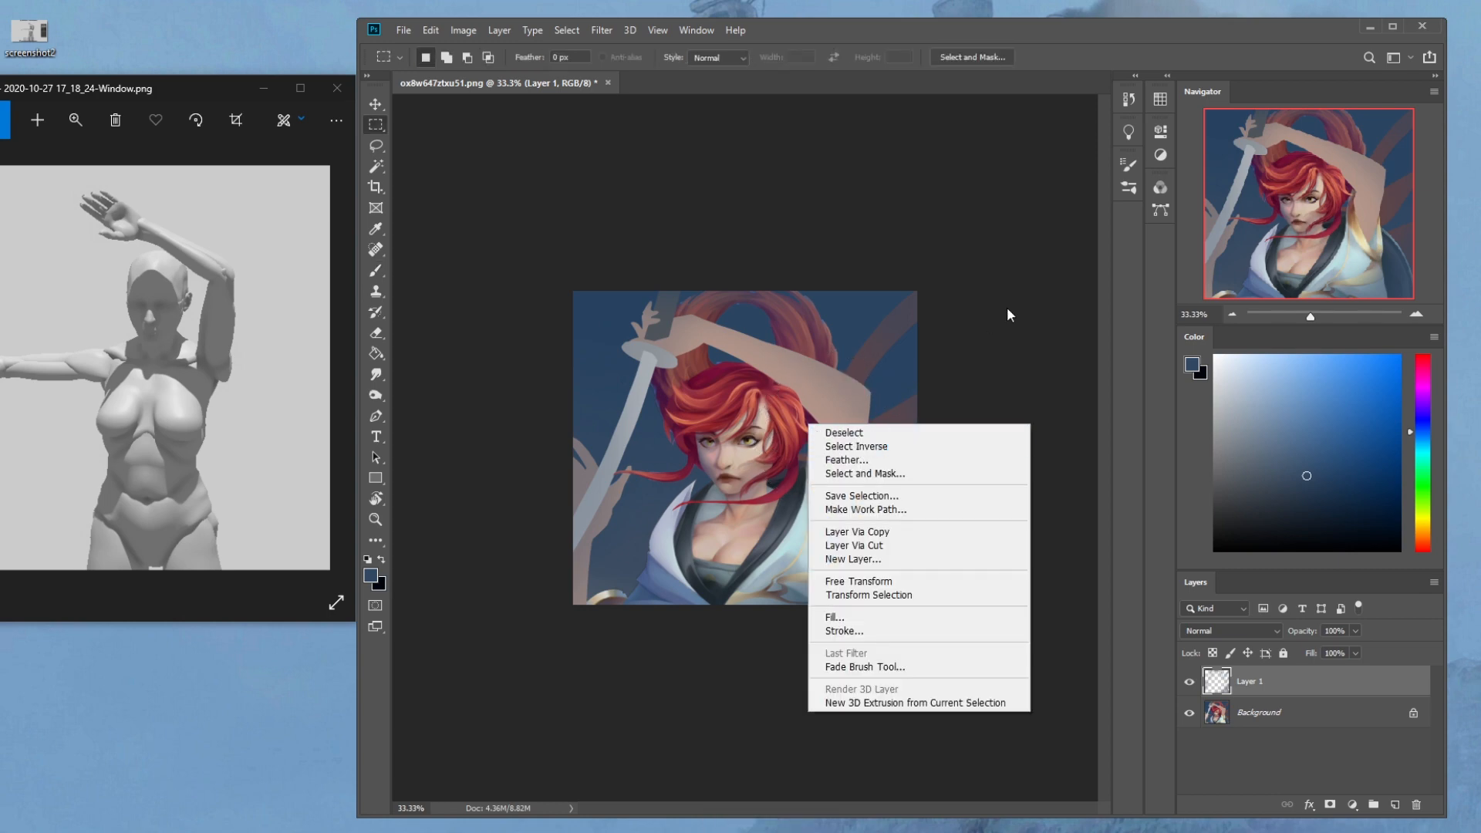
key("Escape")
key("b")
right_click(1254, 683)
left_click(1295, 477)
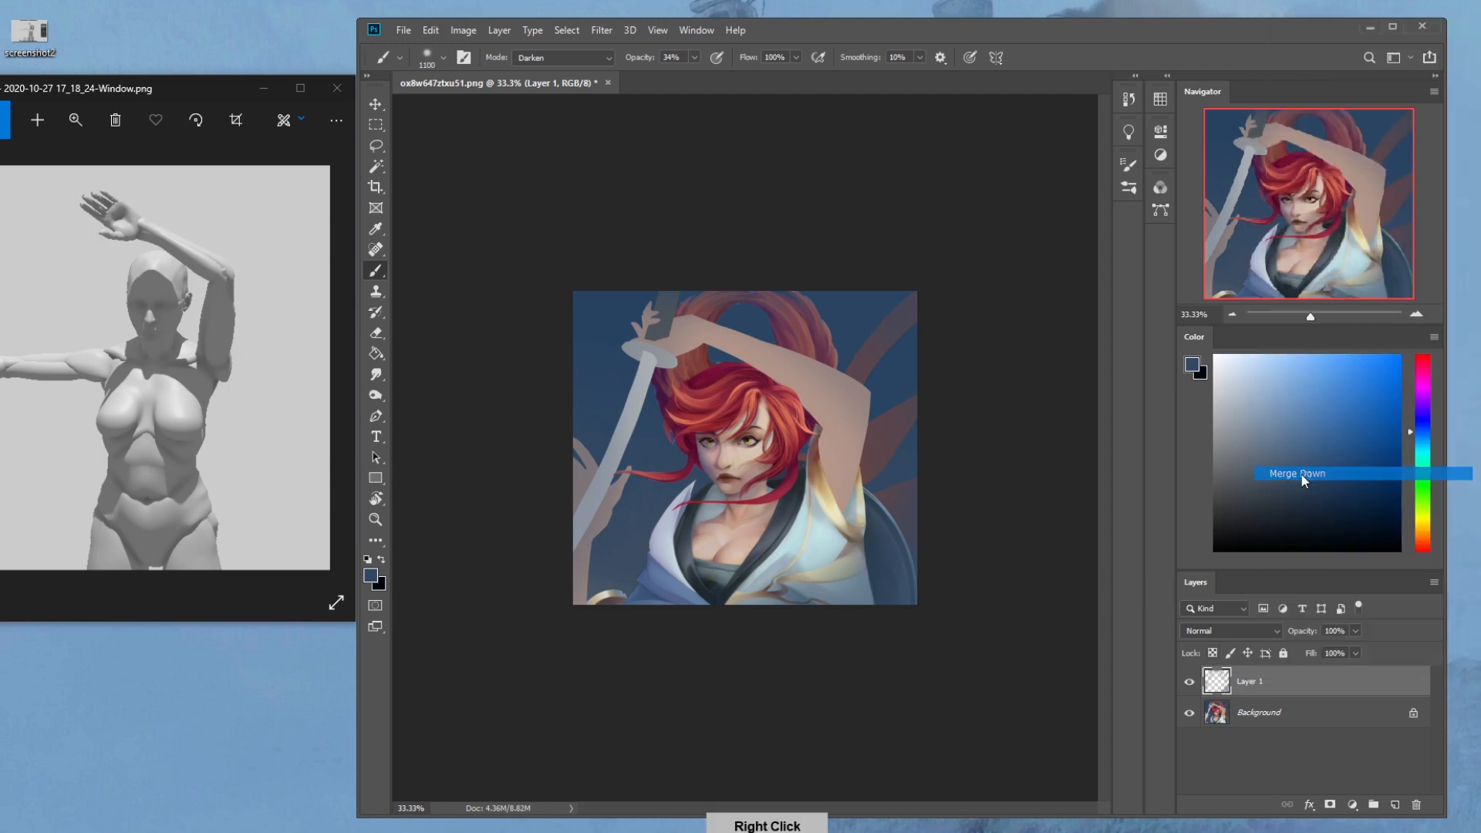
Switch to the 80 px Dry-Oil brush in Normal mode at 73% opacity, and save the painting
right_click(770, 381)
double_click(781, 540)
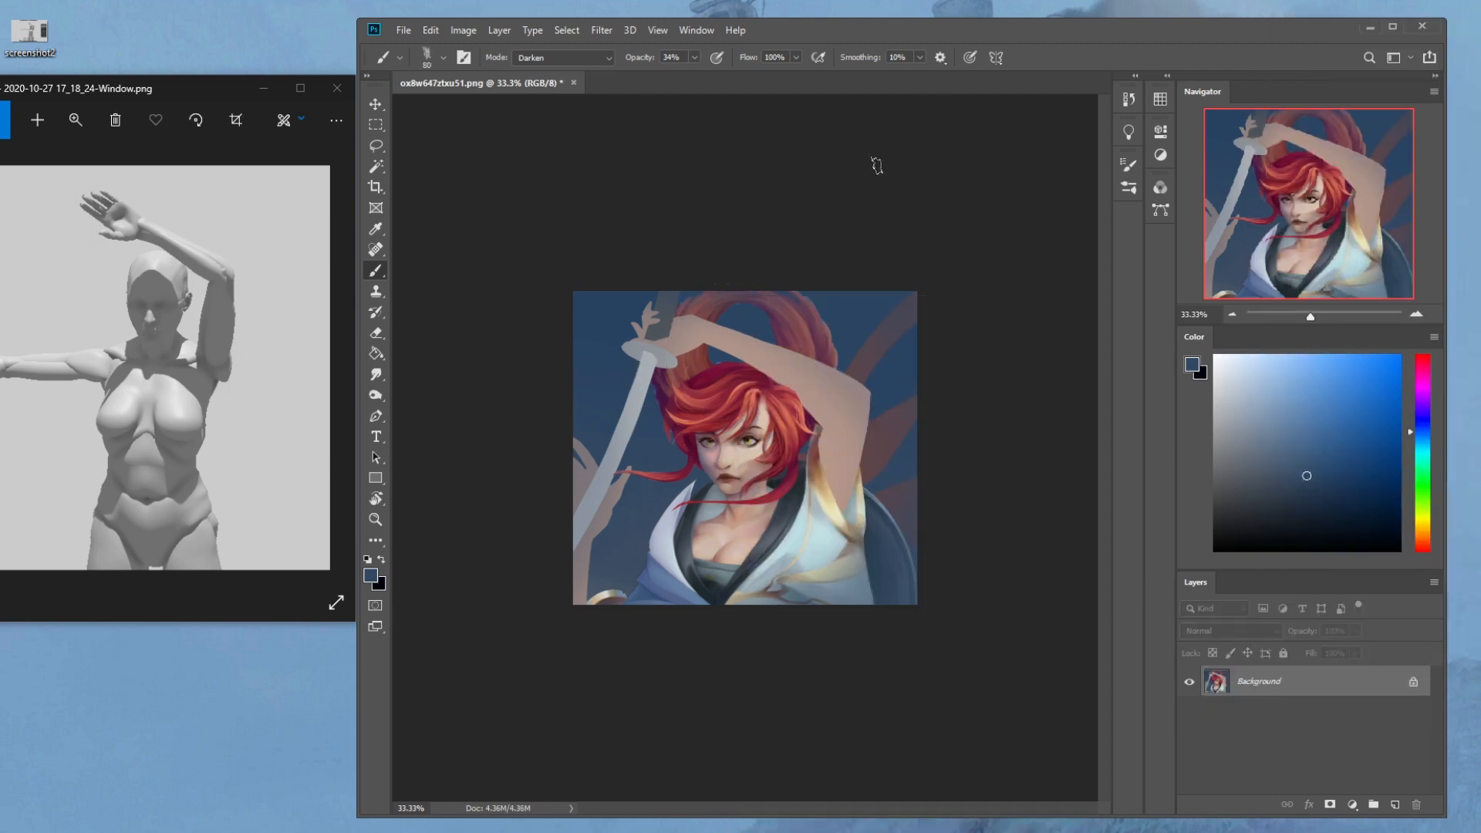
left_click(581, 53)
left_click(566, 58)
left_click(567, 56)
left_click(566, 59)
left_click(695, 57)
left_click_drag(702, 76, 730, 76)
key("ctrl+s")
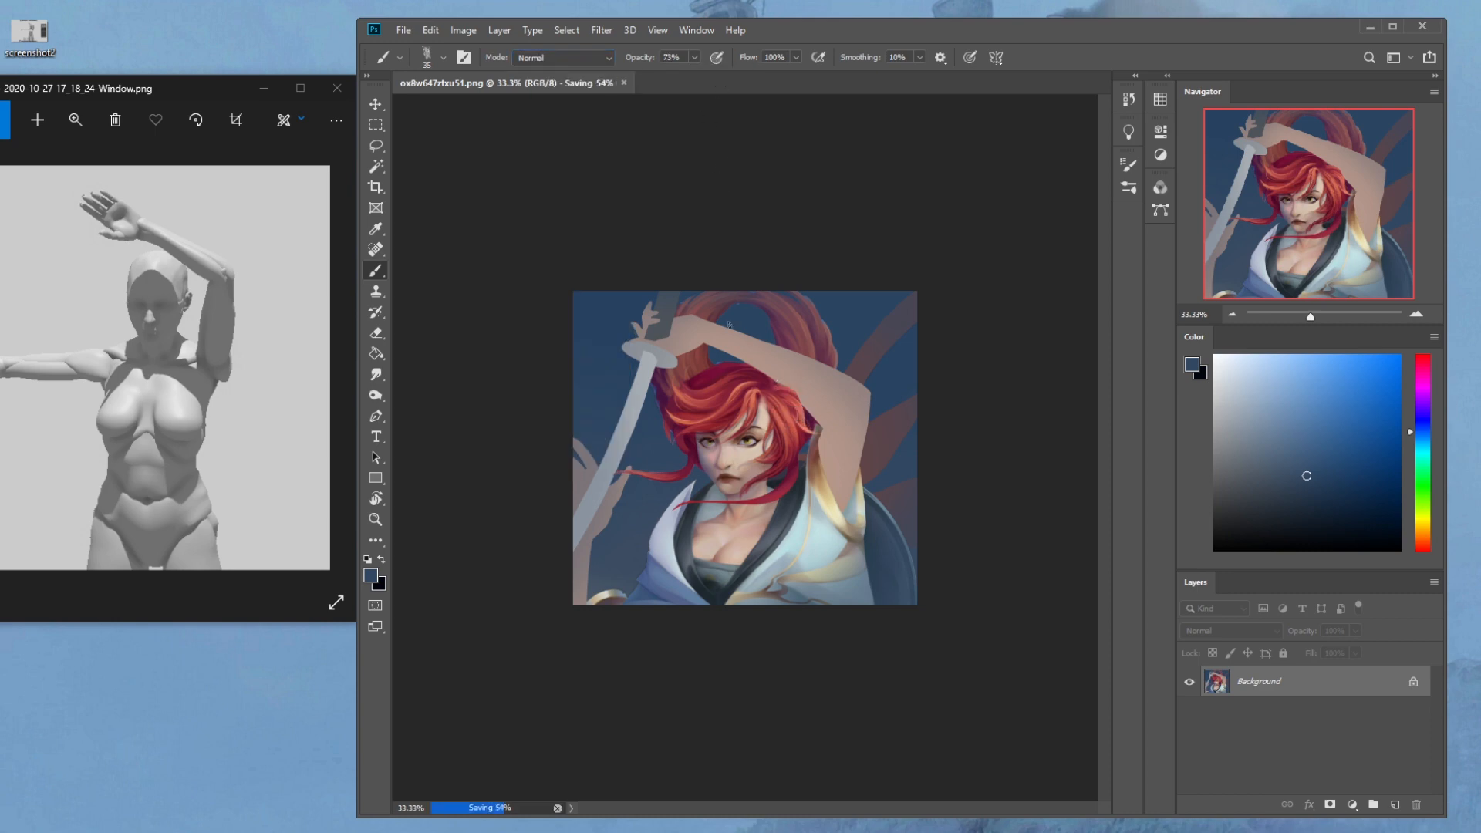
Sample the raised arm's skin tone with the brush at 91% opacity, and select the arm with the Magic Wand
left_click(789, 377, "alt")
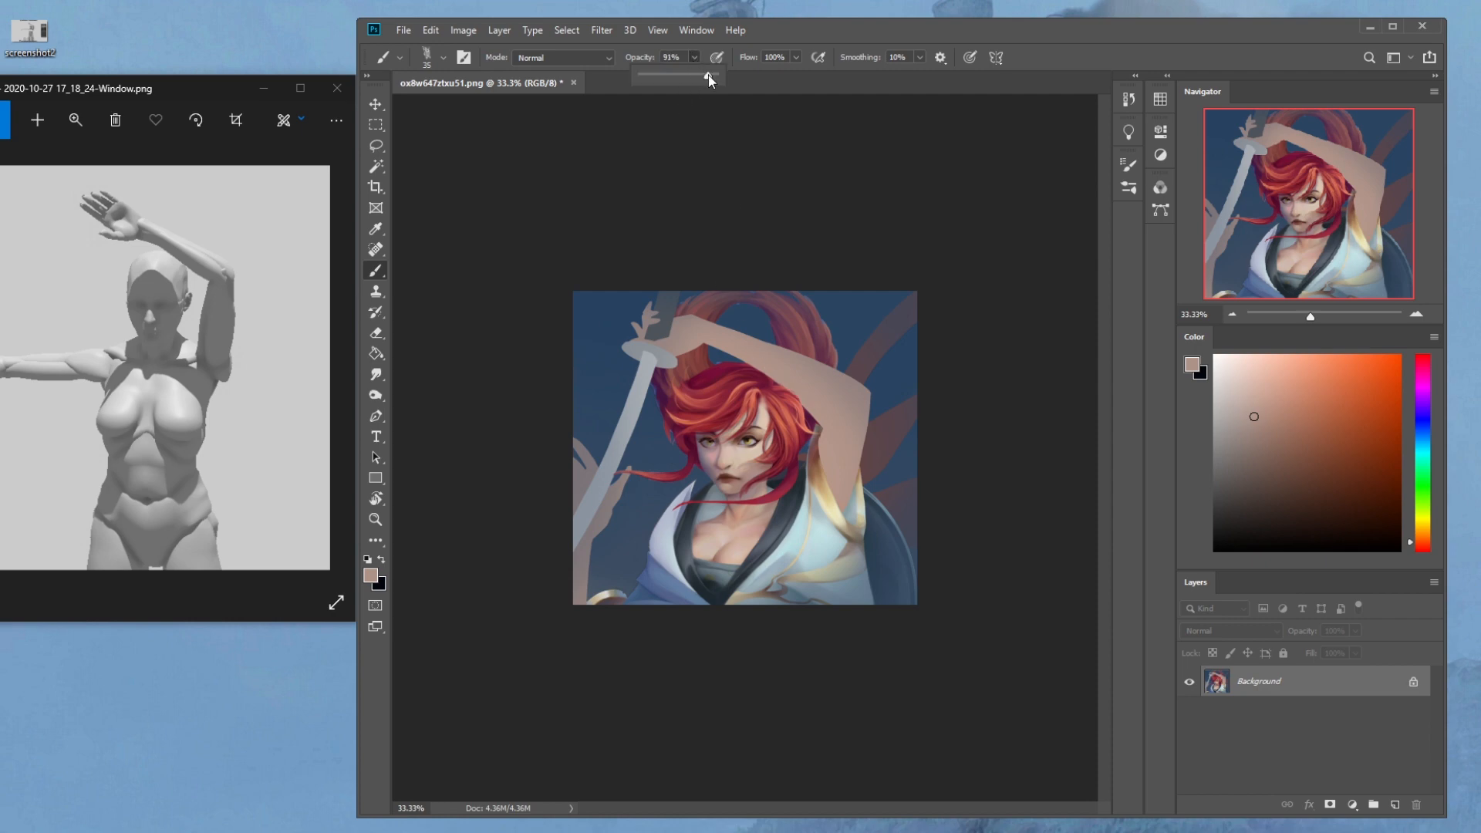
left_click(781, 381)
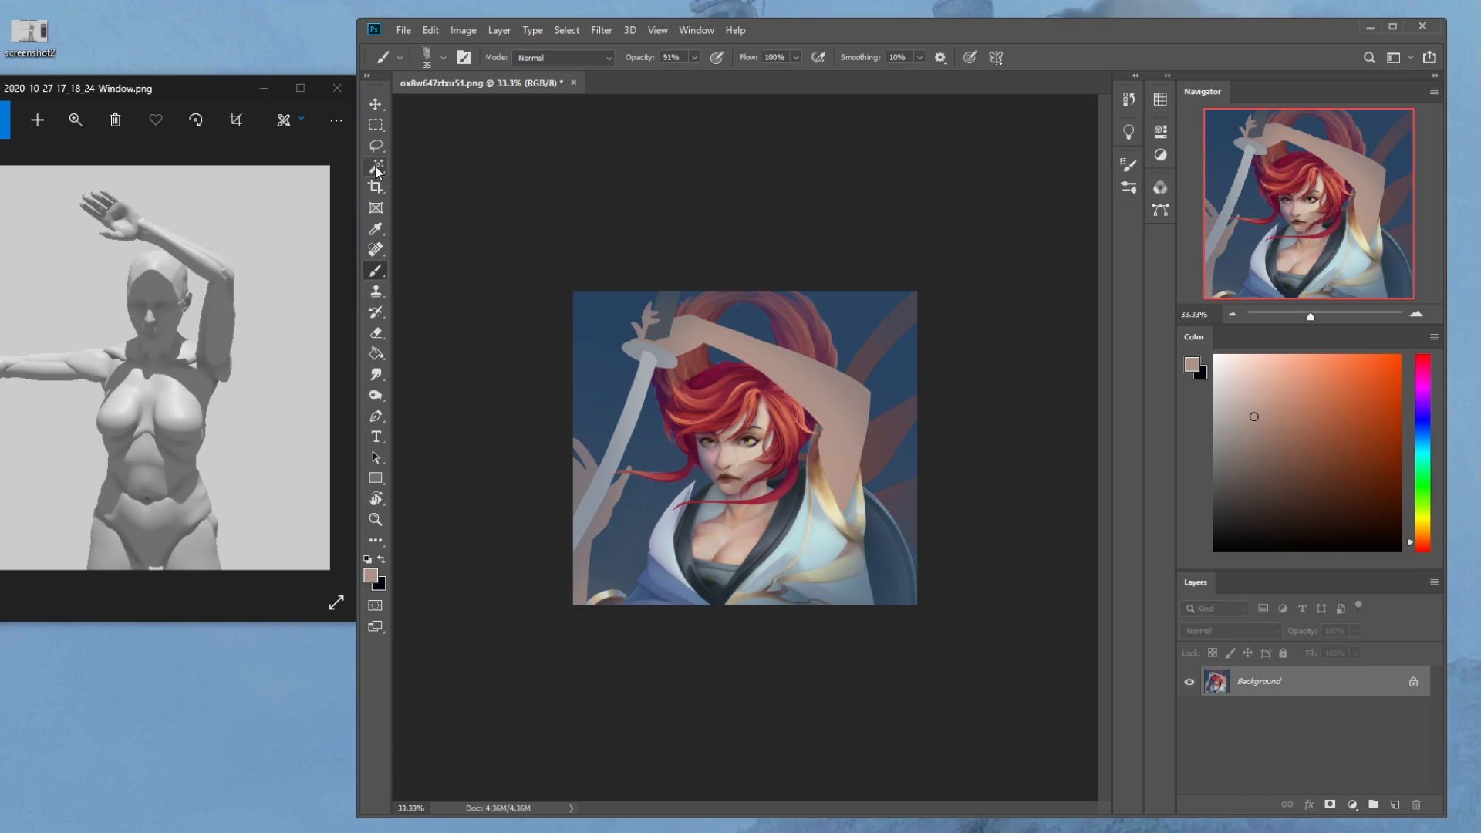
left_click(377, 166)
left_click(798, 389)
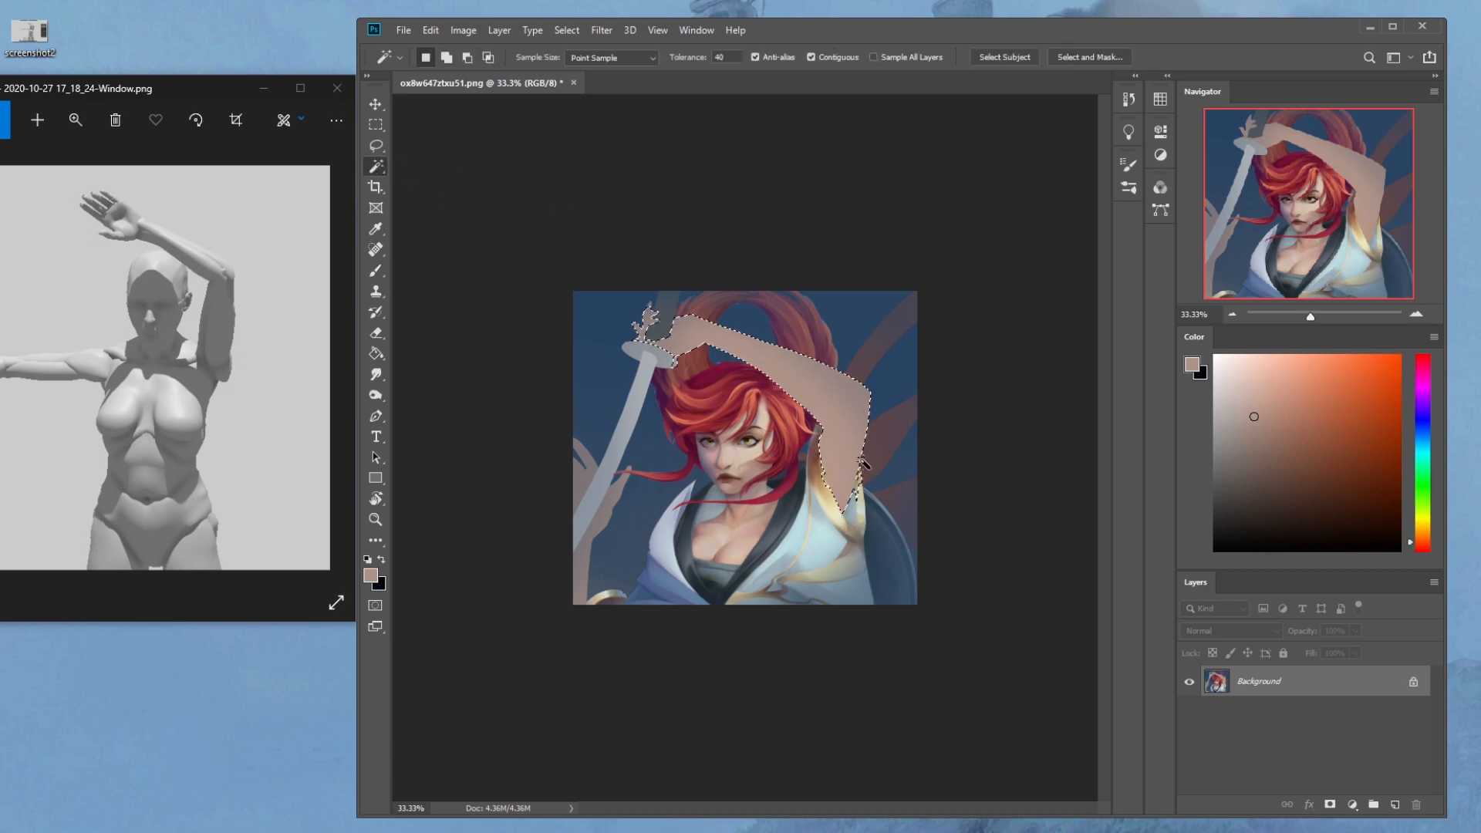
key("ctrl+d")
Choose the soft 500 px brush and a darker, slightly redder brown for the arm's shadow
key("b")
right_click(810, 429)
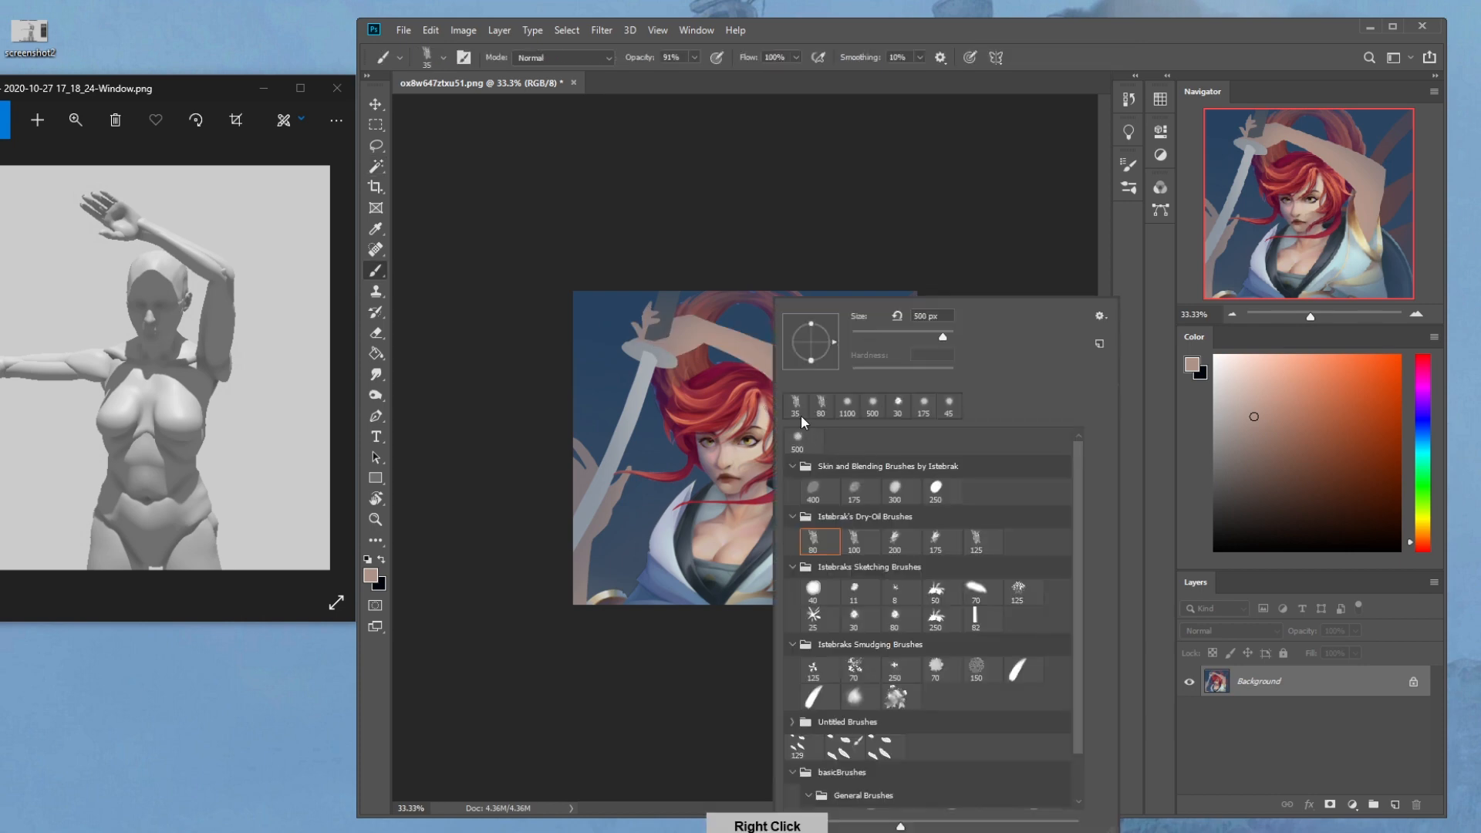
double_click(803, 431)
left_click(1253, 475)
left_click_drag(1419, 542, 1421, 546)
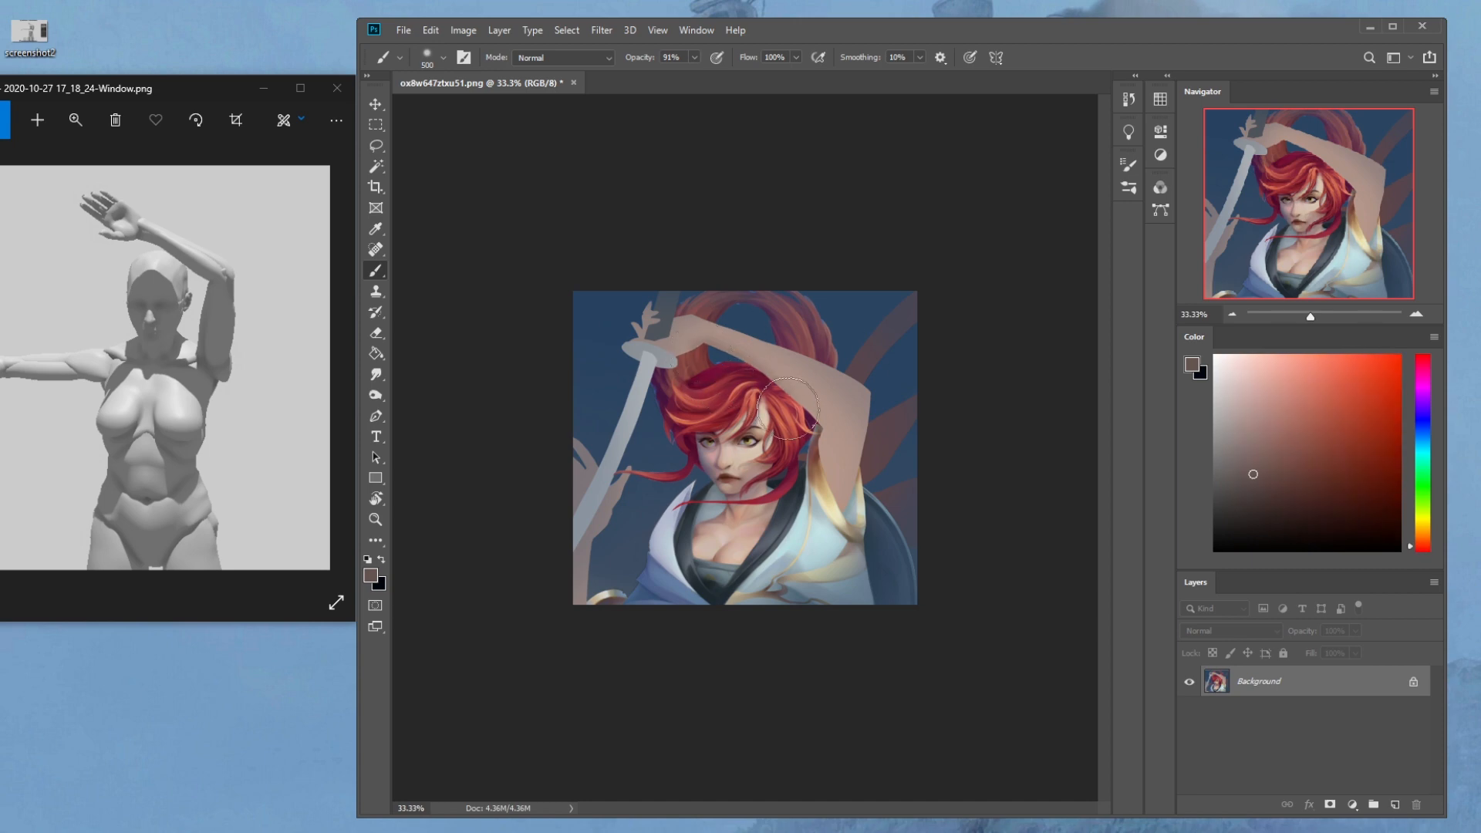
Lower the soft brush's opacity to 39% and shade the raised arm with a redder brown
left_click_drag(762, 389, 740, 370)
key("ctrl+z")
left_click_drag(673, 74, 654, 75)
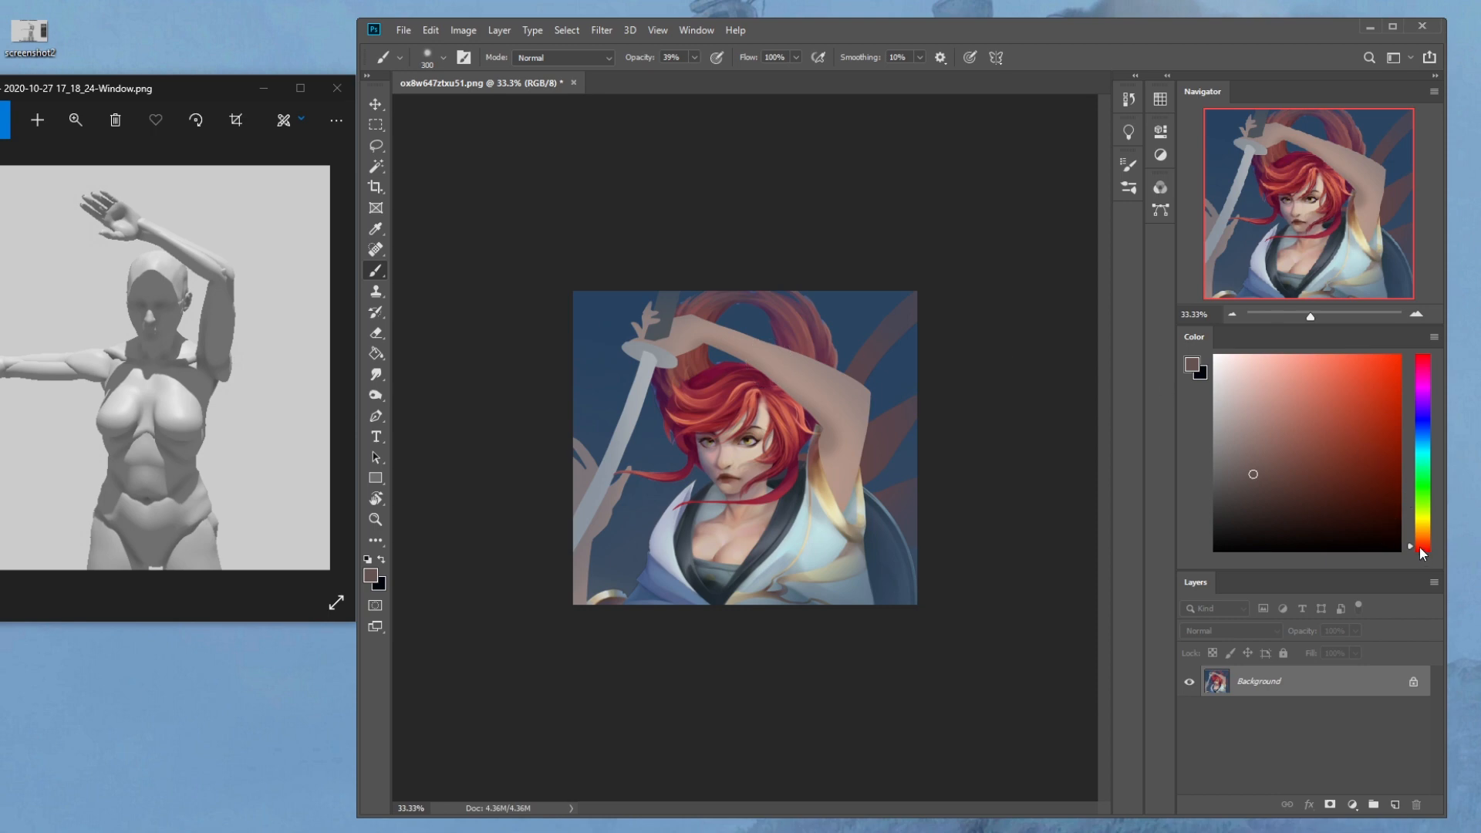
left_click_drag(1419, 547, 1419, 551)
left_click(1270, 476)
mouse_move(763, 378)
left_mouse_down()
mouse_move(813, 407)
mouse_move(795, 382)
left_mouse_up()
key("bracketright")
key("bracketright")
key("bracketright")
key("bracketright")
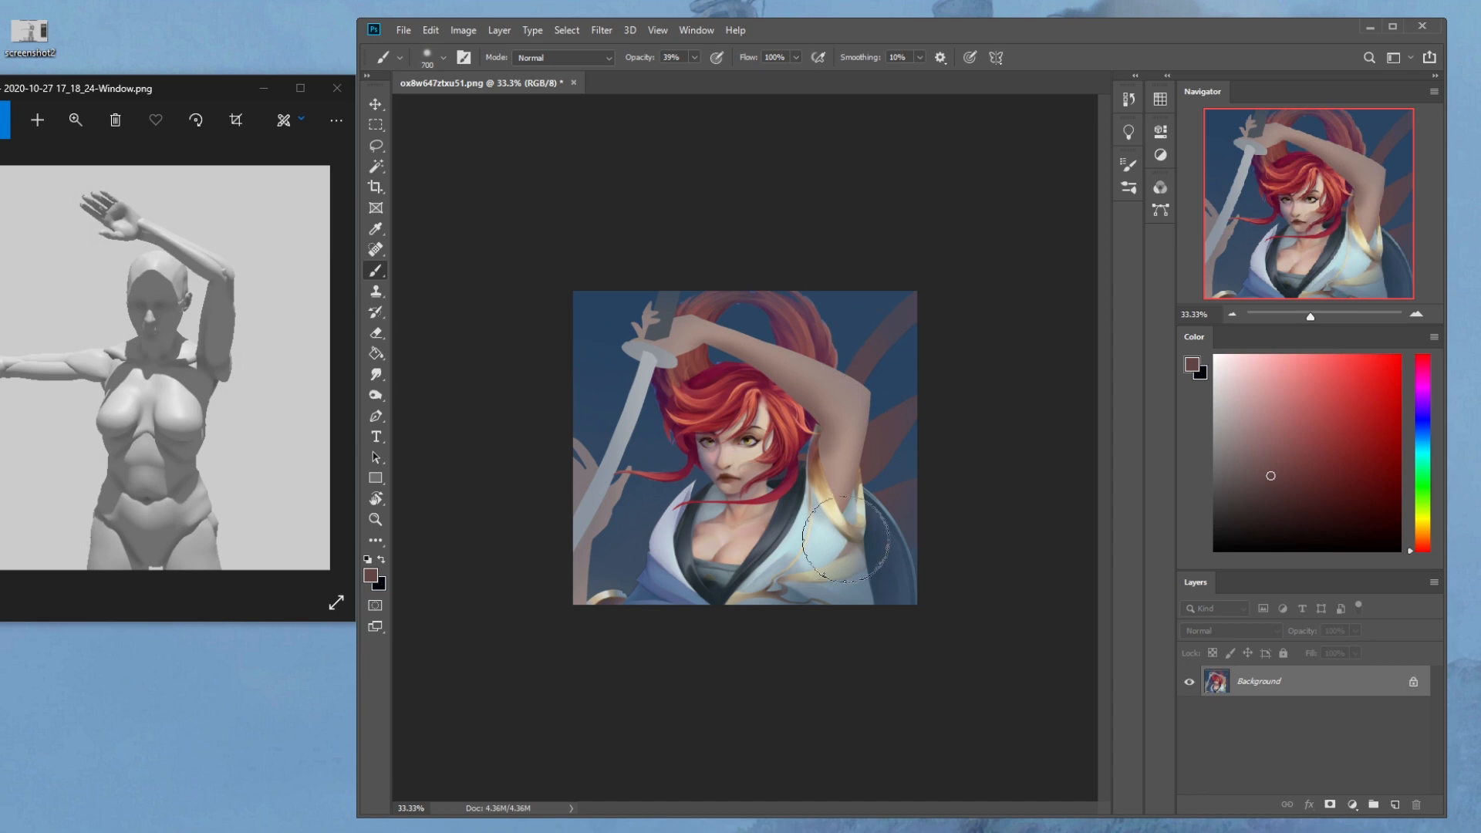
Vary the soft brush's size while shading the raised arm, finishing at 300 px
key("bracketleft")
key("bracketleft")
key("bracketleft")
key("bracketleft")
key("bracketleft")
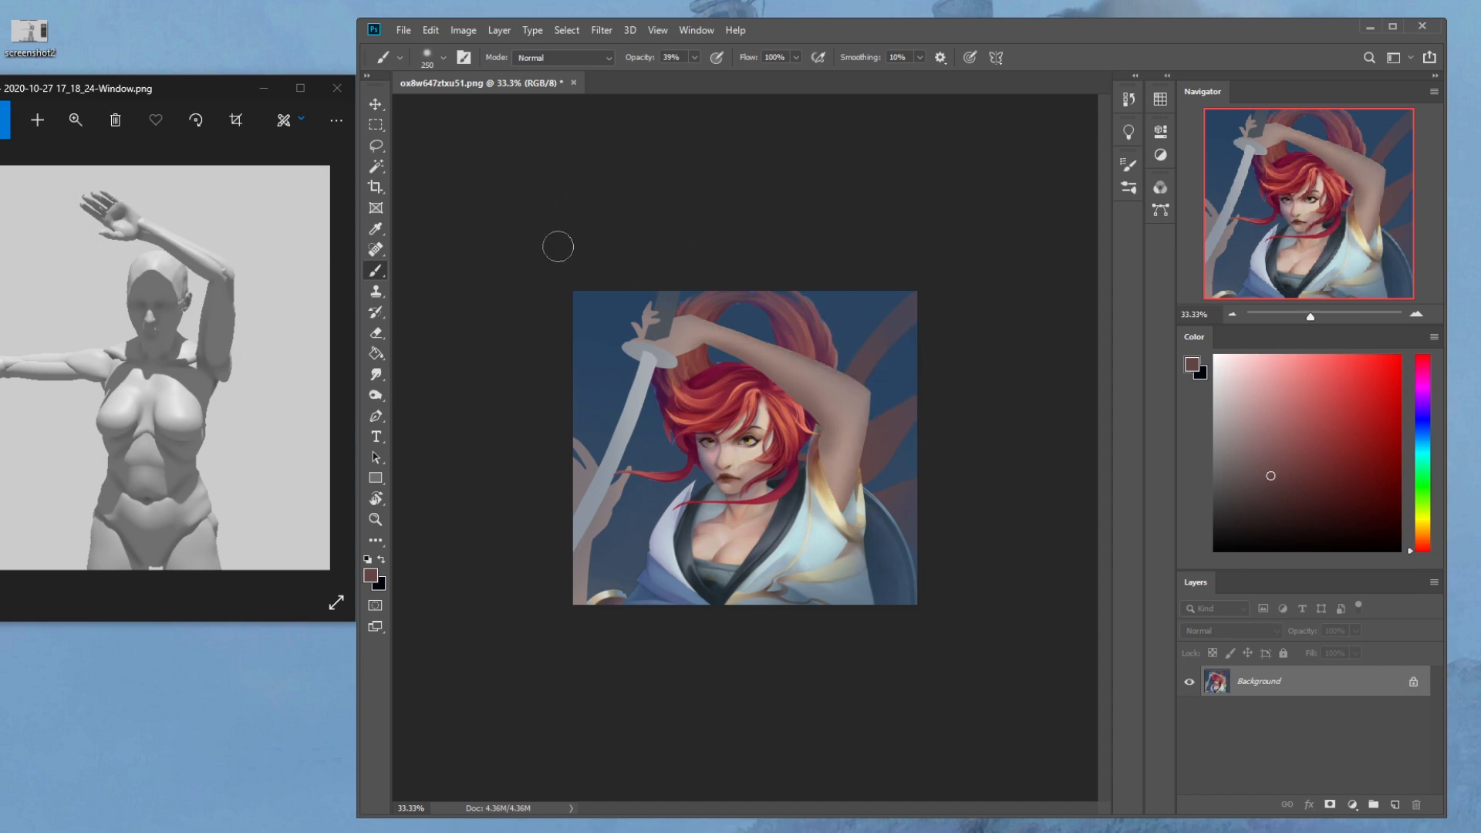
key("bracketright")
key("bracketright")
key("bracketright")
key("bracketright")
key("bracketright")
key("bracketright")
key("bracketright")
key("bracketright")
key("bracketleft")
key("bracketleft")
key("bracketleft")
key("bracketleft")
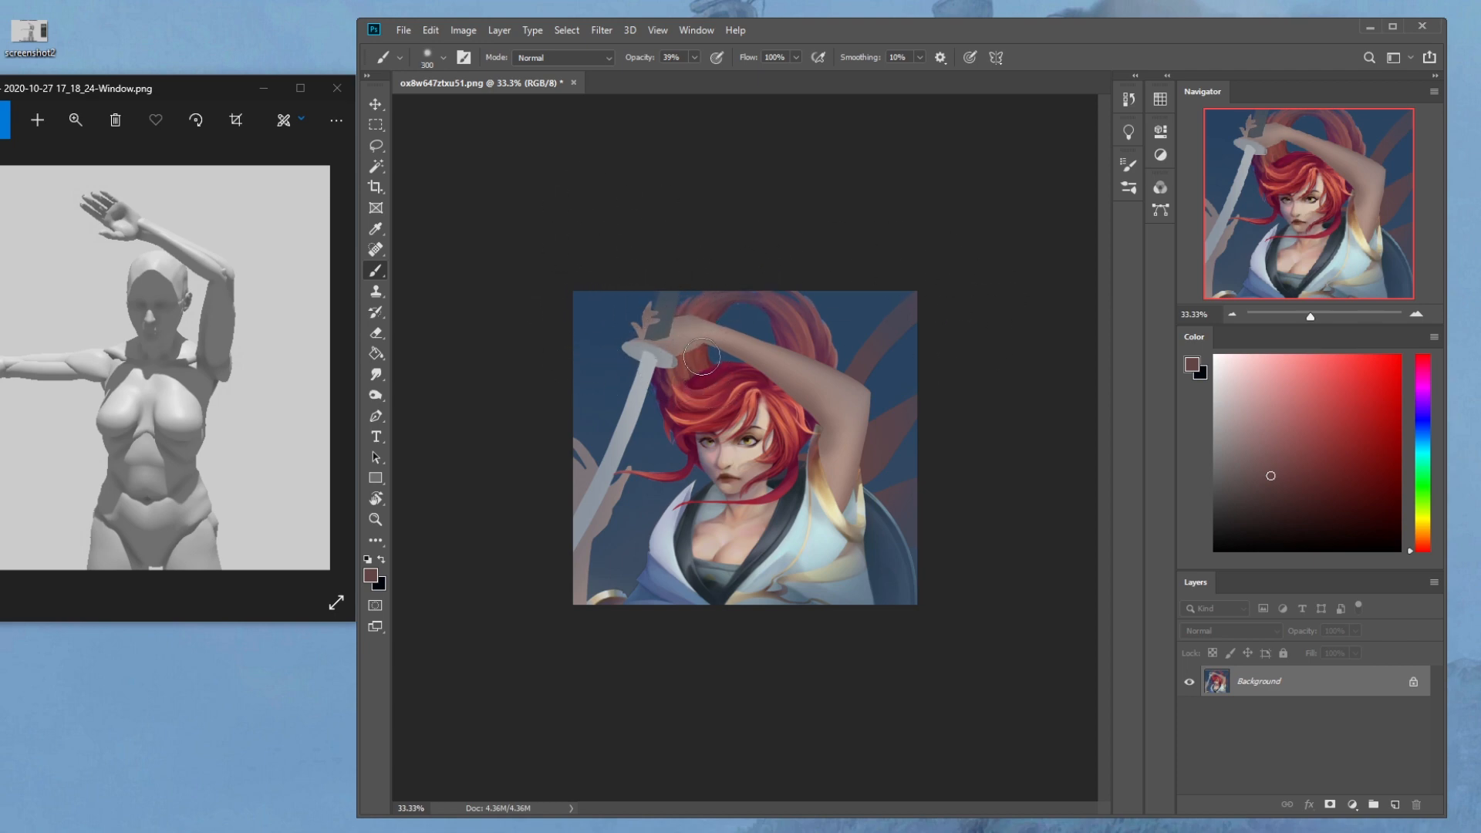
Sample a light skin tone from the chest and brighten the raised forearm's upper edge at 39% opacity
key("ctrl+minus")
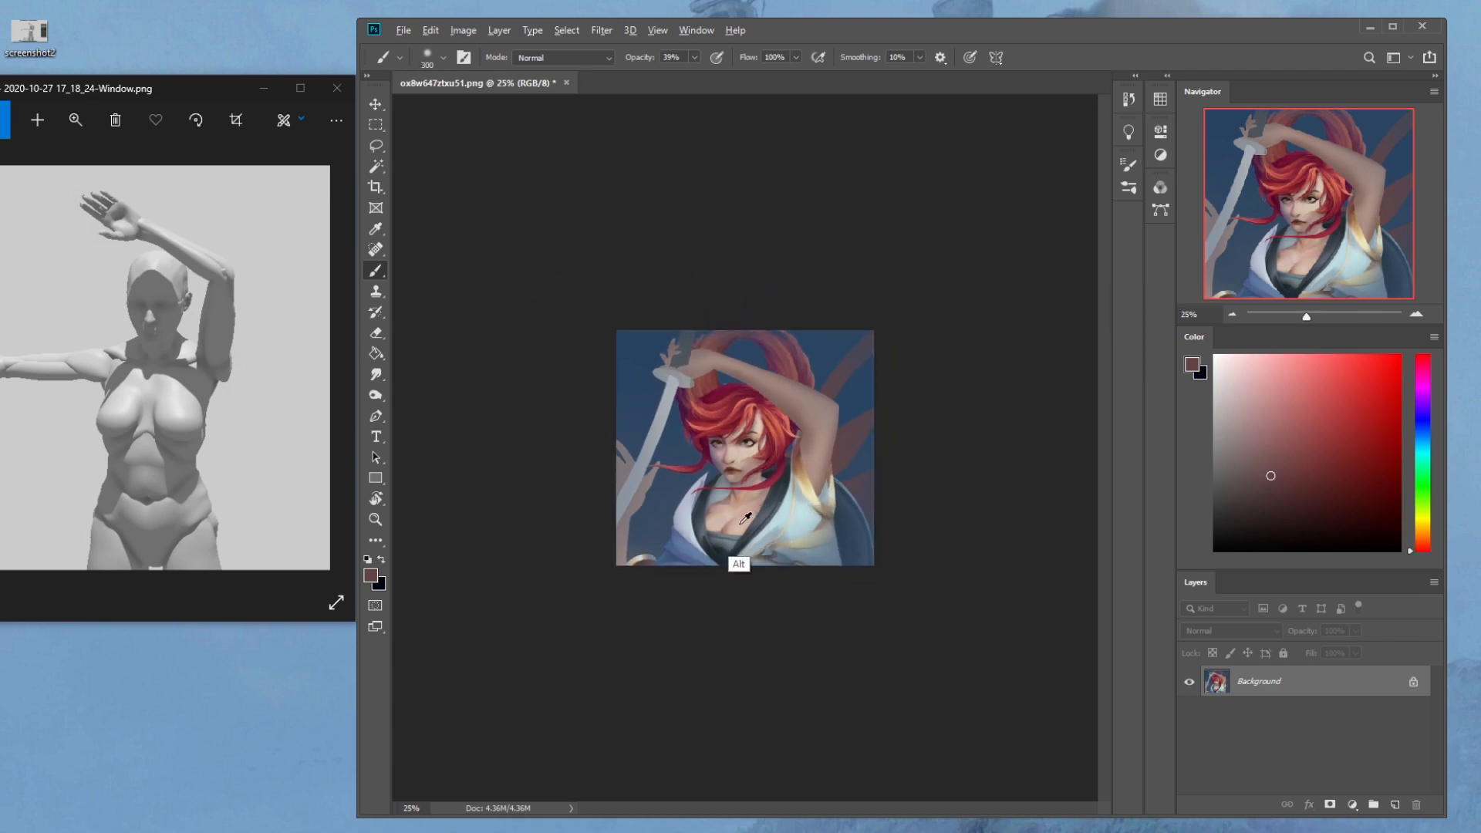
left_click(736, 562, "alt")
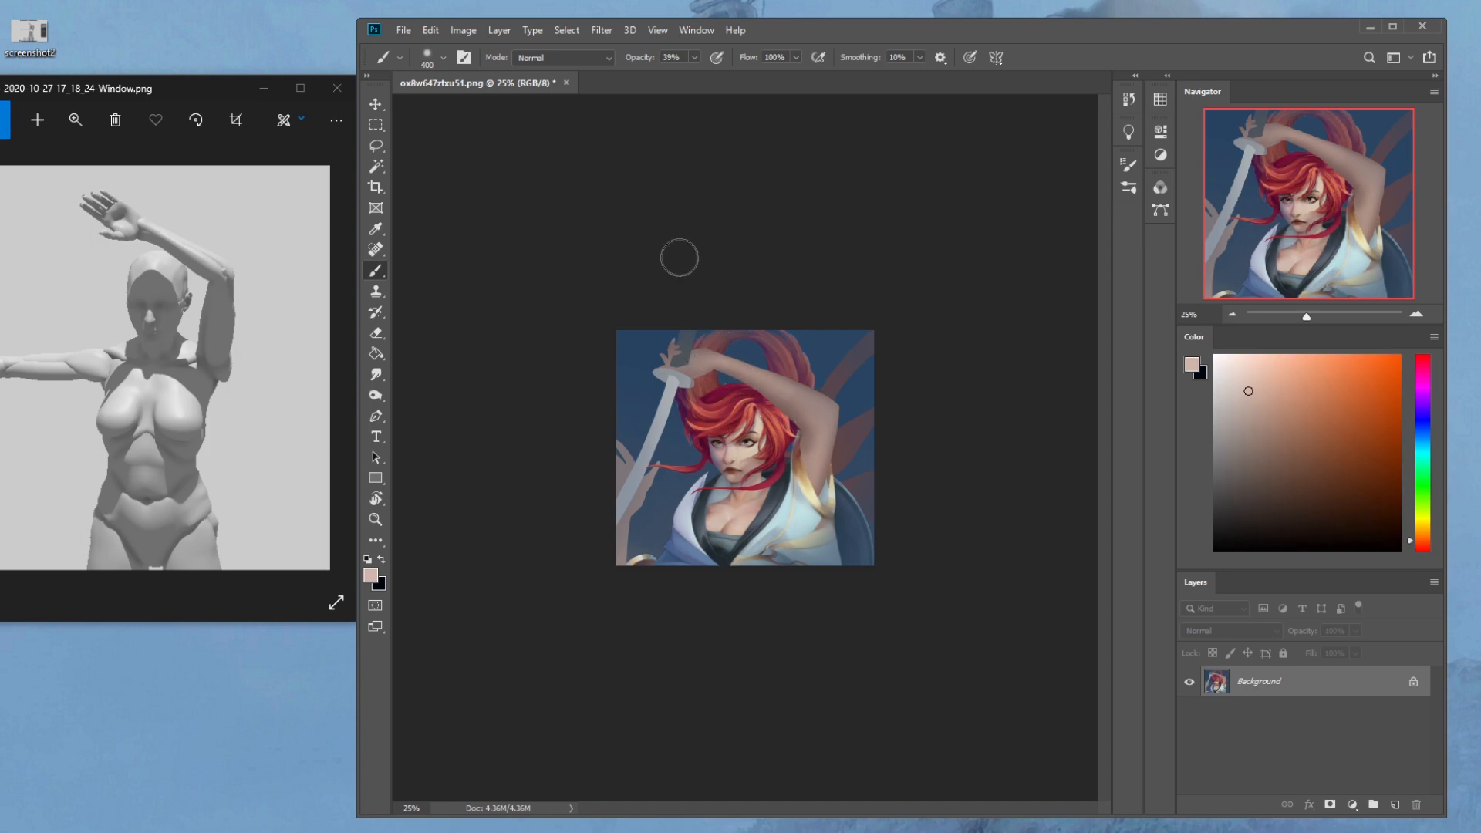
left_click_drag(701, 350, 737, 370)
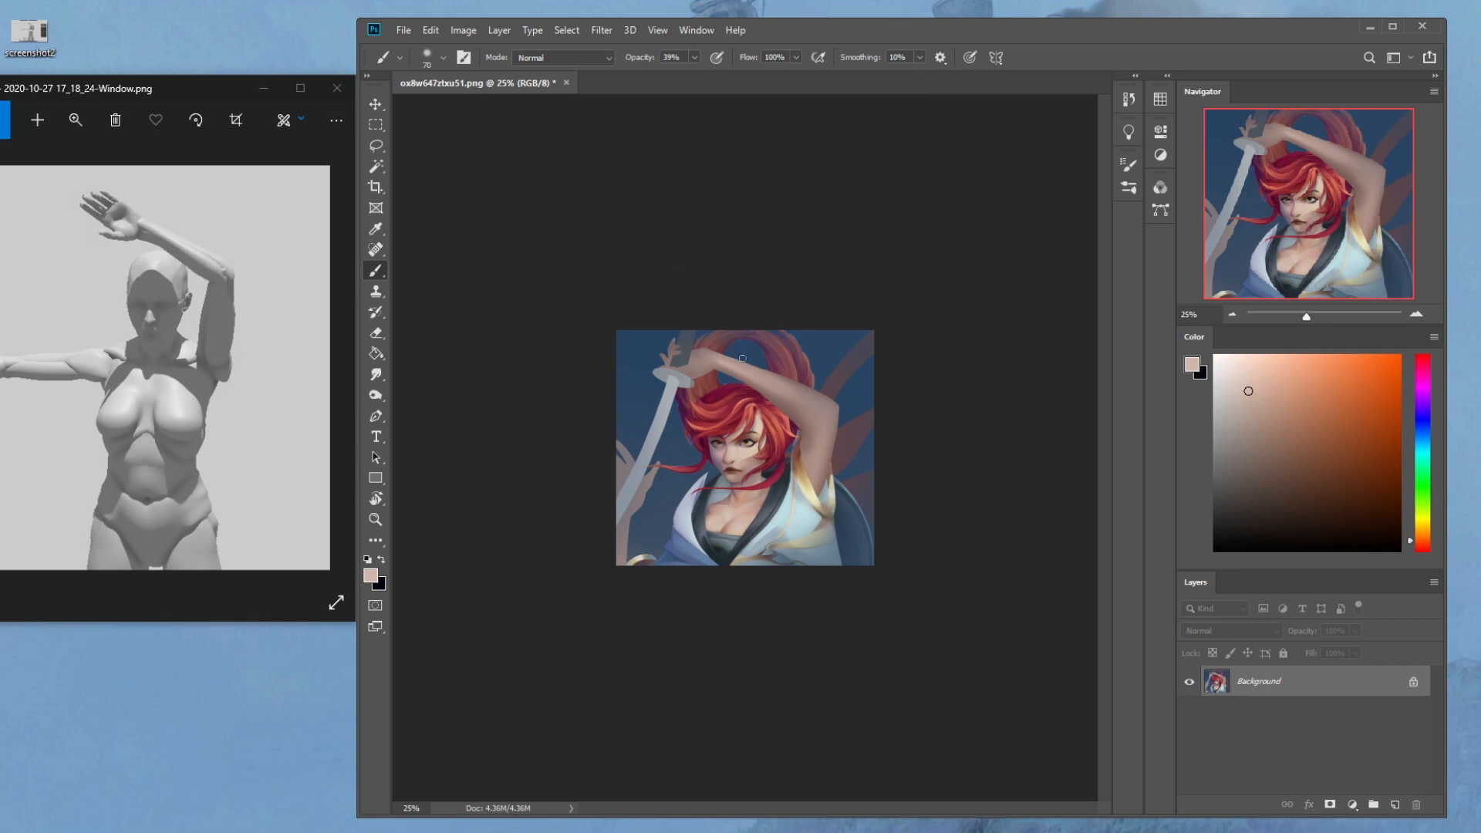
left_click_drag(779, 397, 799, 405)
key("bracketright")
key("bracketright")
key("bracketright")
key("bracketleft")
key("bracketleft")
key("bracketleft")
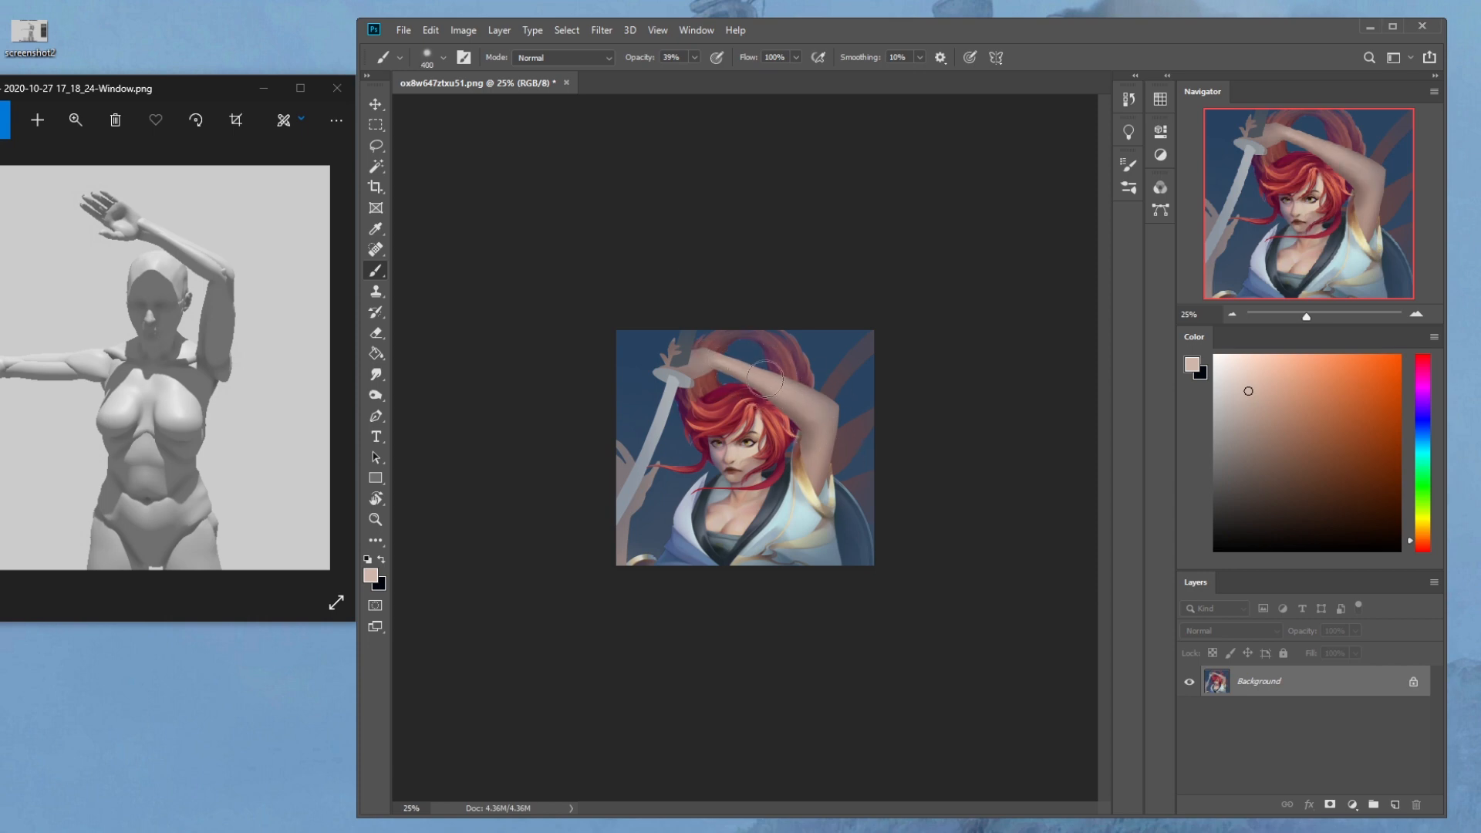
Lighten the outer edge of the upper arm and elbow with the enlarged soft brush
key("bracketright")
key("bracketright")
key("bracketright")
key("bracketright")
left_click_drag(845, 486, 839, 419)
key("bracketleft")
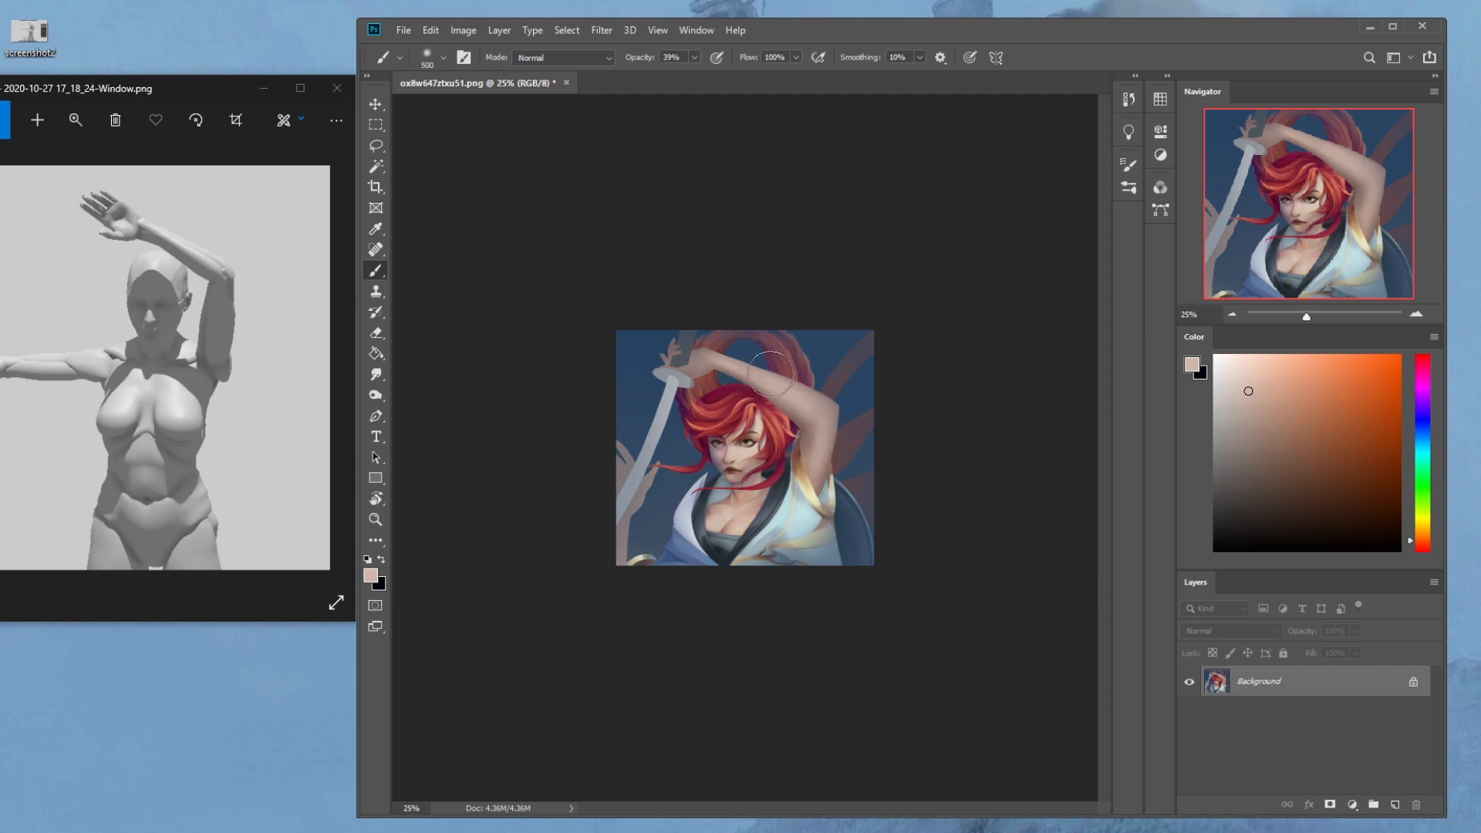
Set the 500 px soft brush to 17% opacity with a dark red for the arm's shading
left_click(745, 389, "alt")
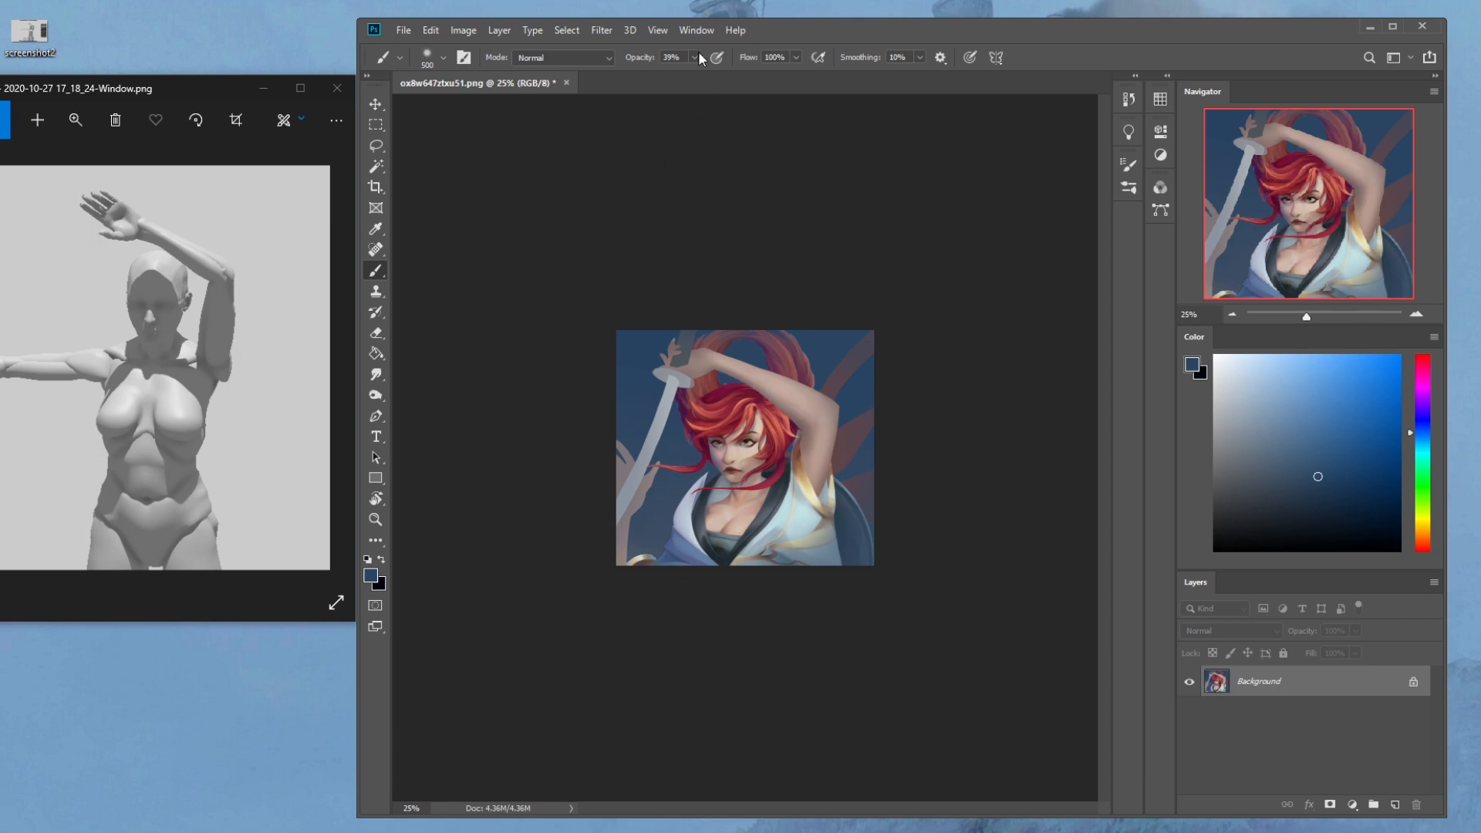
left_click(678, 75)
left_click_drag(1422, 532, 1423, 552)
left_click(1327, 501)
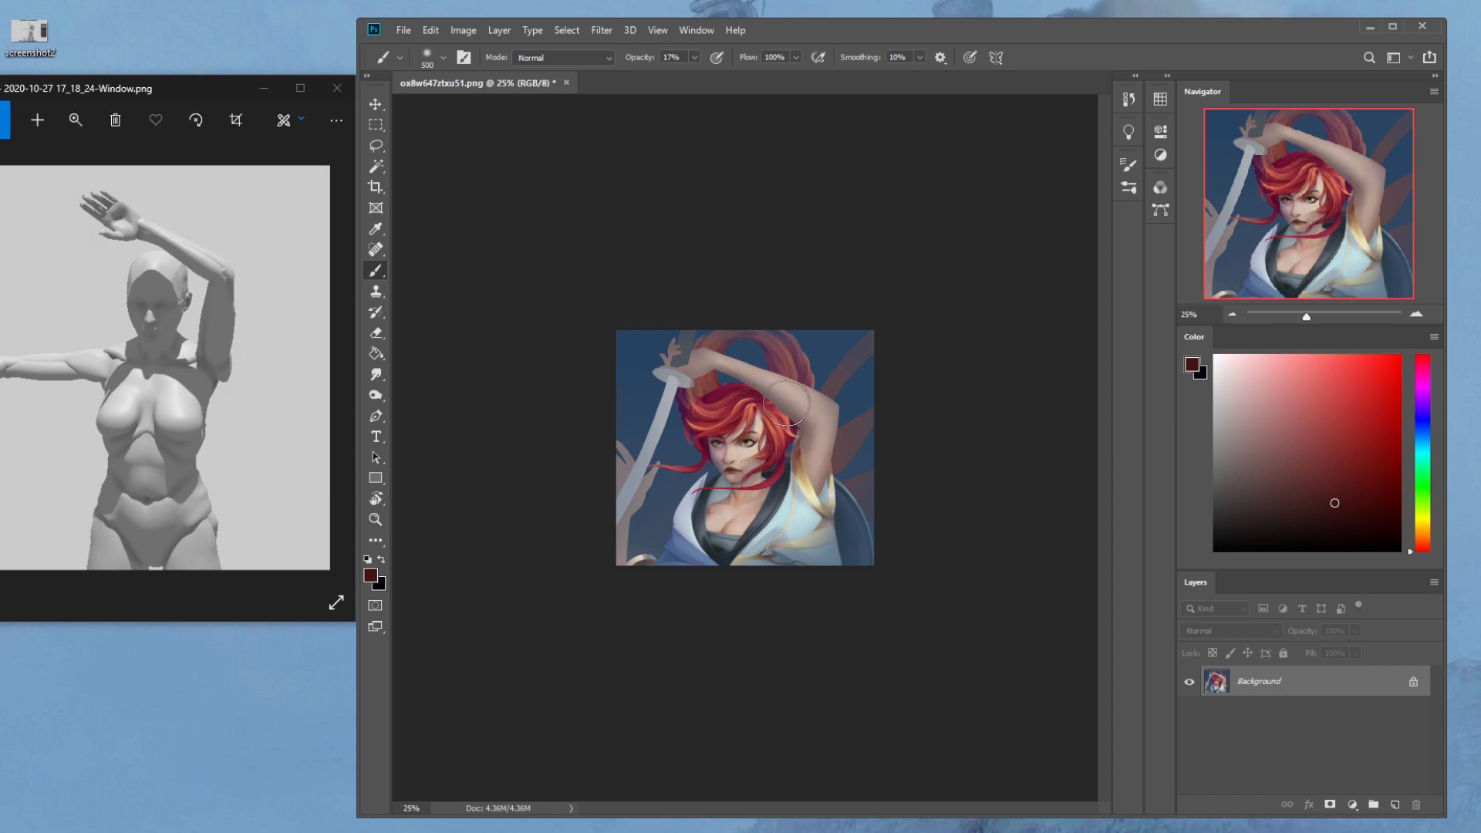
Sample the face's light skin tone, then switch the foreground to white and adjust the soft brush's size
left_click(760, 469, "alt")
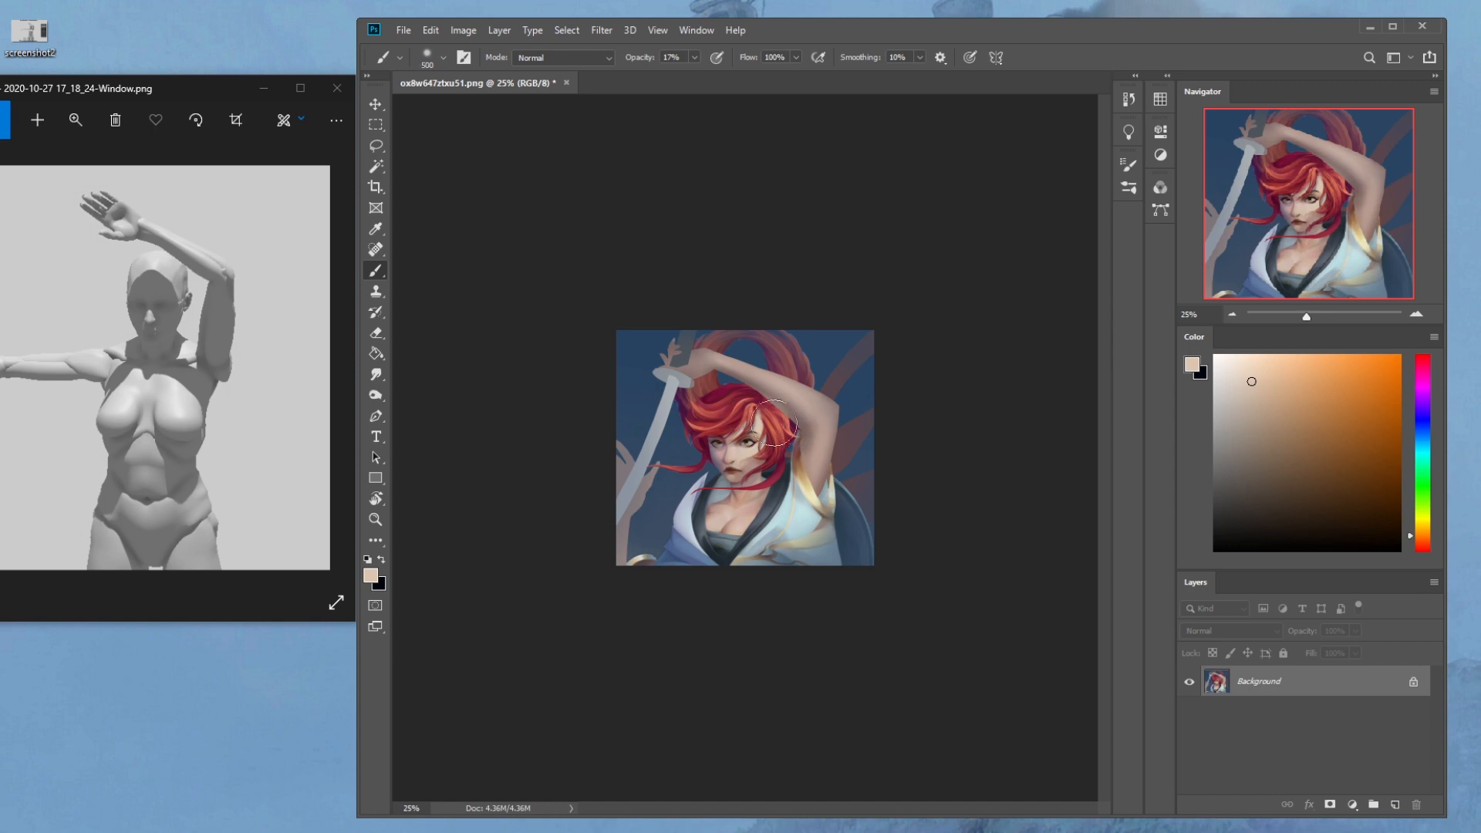
key("bracketleft")
key("d")
key("x")
key("bracketright")
key("bracketright")
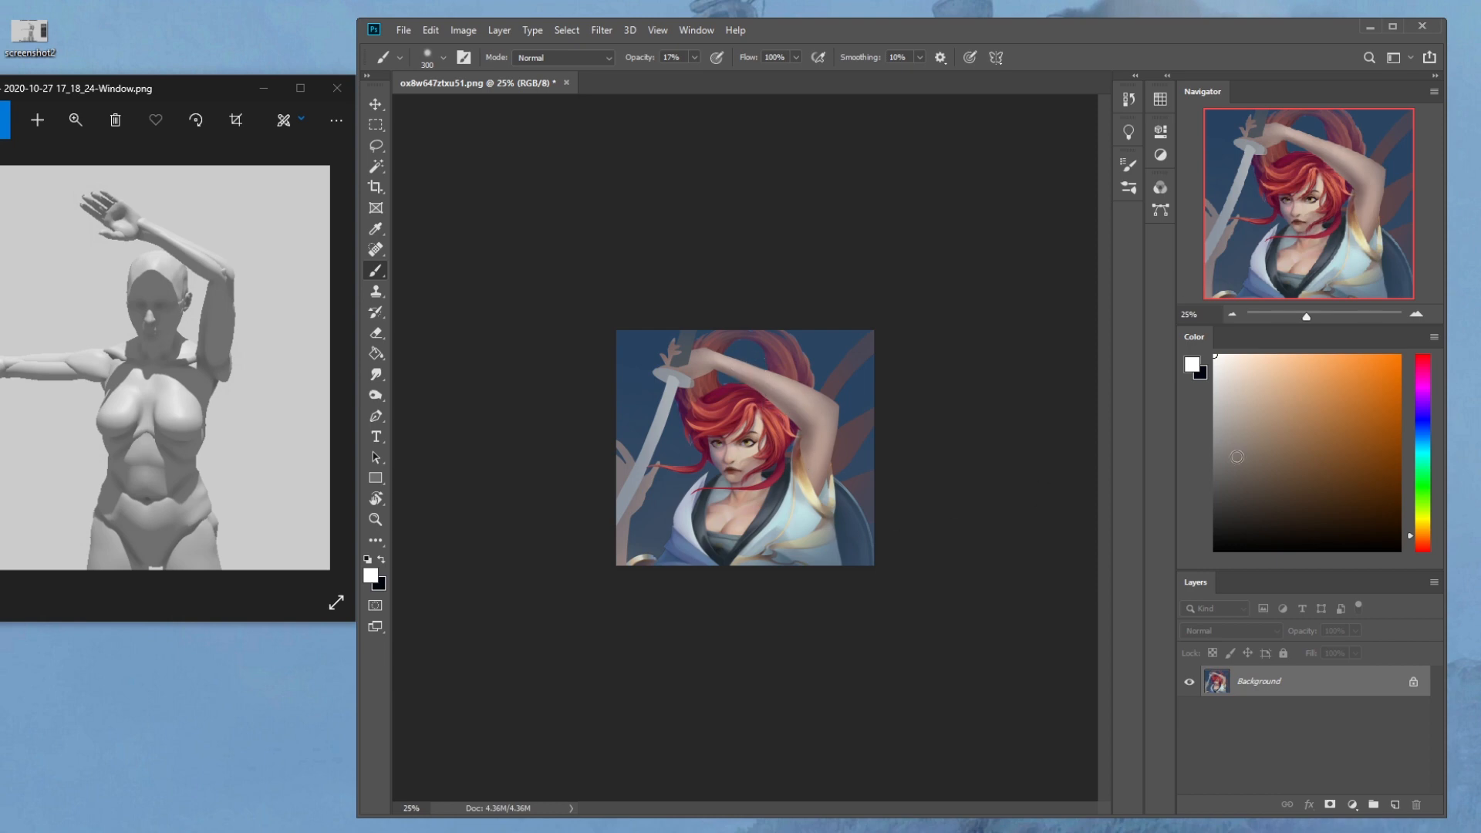
Refine the raised arm with muted reddish brown at 17% opacity in Normal mode, and sample the sky's blue
left_click(1425, 548)
left_click(1306, 470)
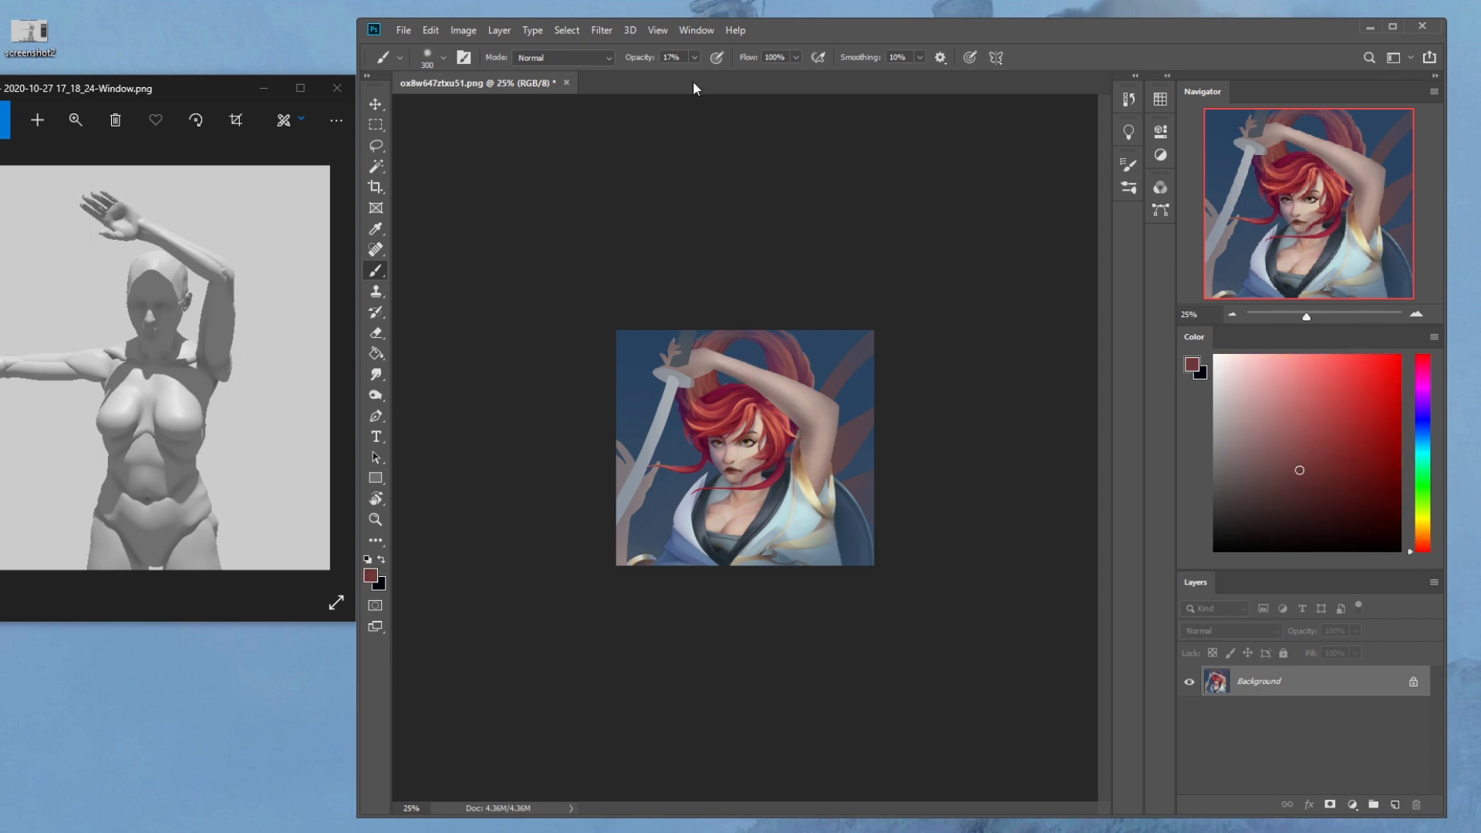
left_click(563, 57)
left_click(556, 459)
left_click(534, 57)
left_click(532, 58)
left_click(809, 429, "alt")
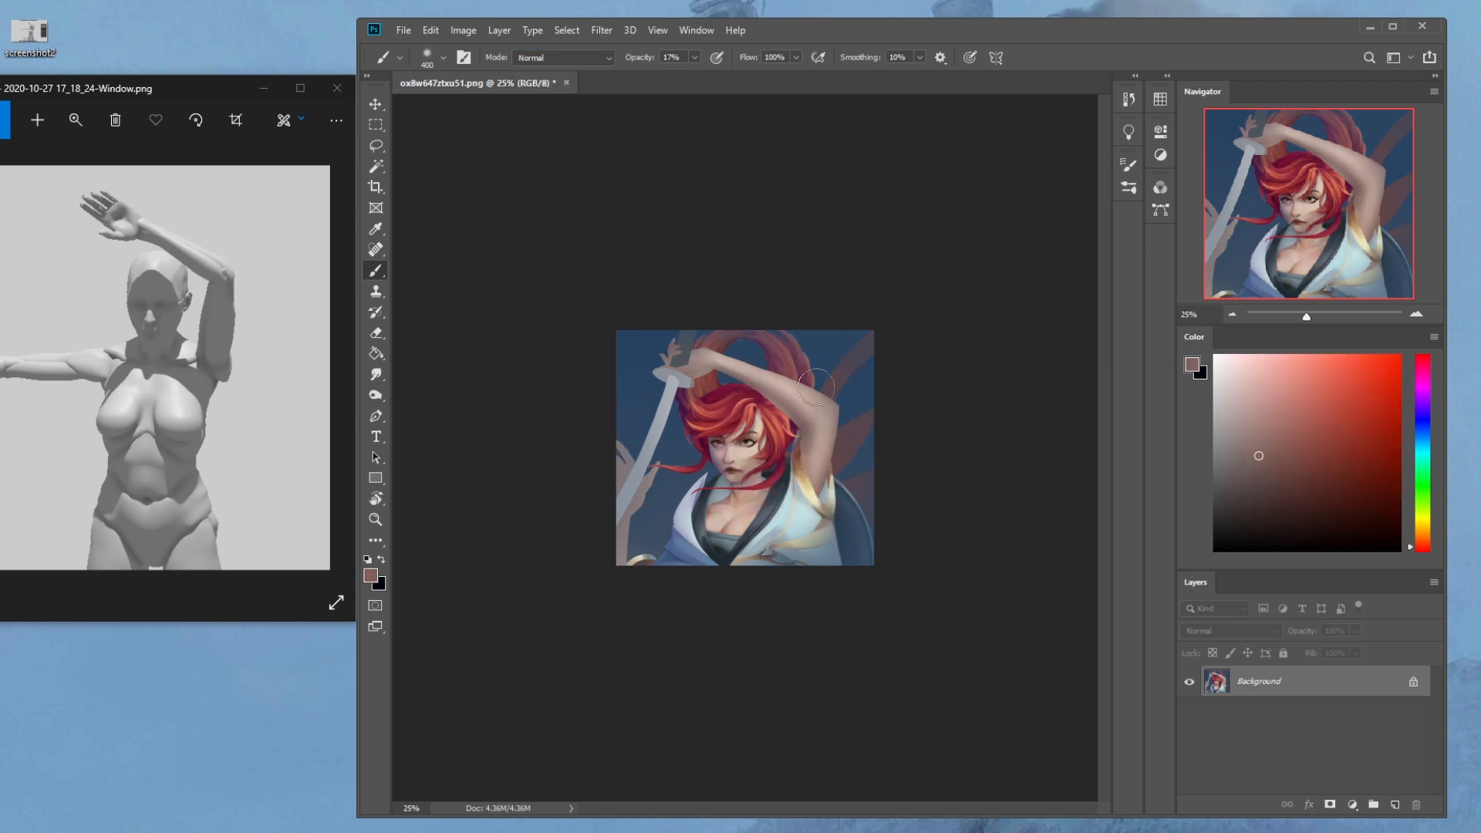
left_click(817, 419, "alt")
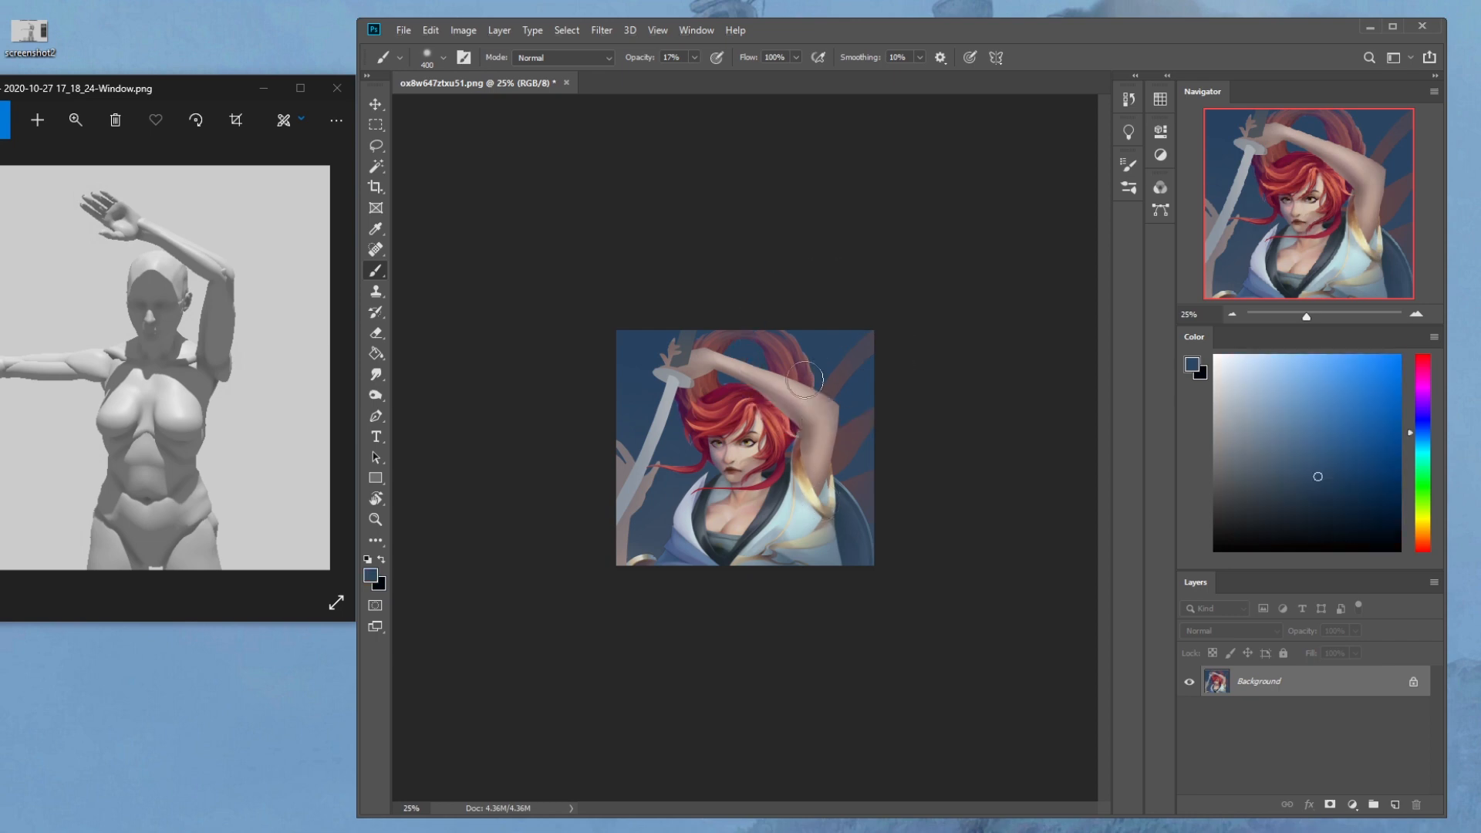
Invert the arm selection, add a new layer above the Background, and hide the selection outline
key("m")
right_click(749, 370)
left_click(779, 393)
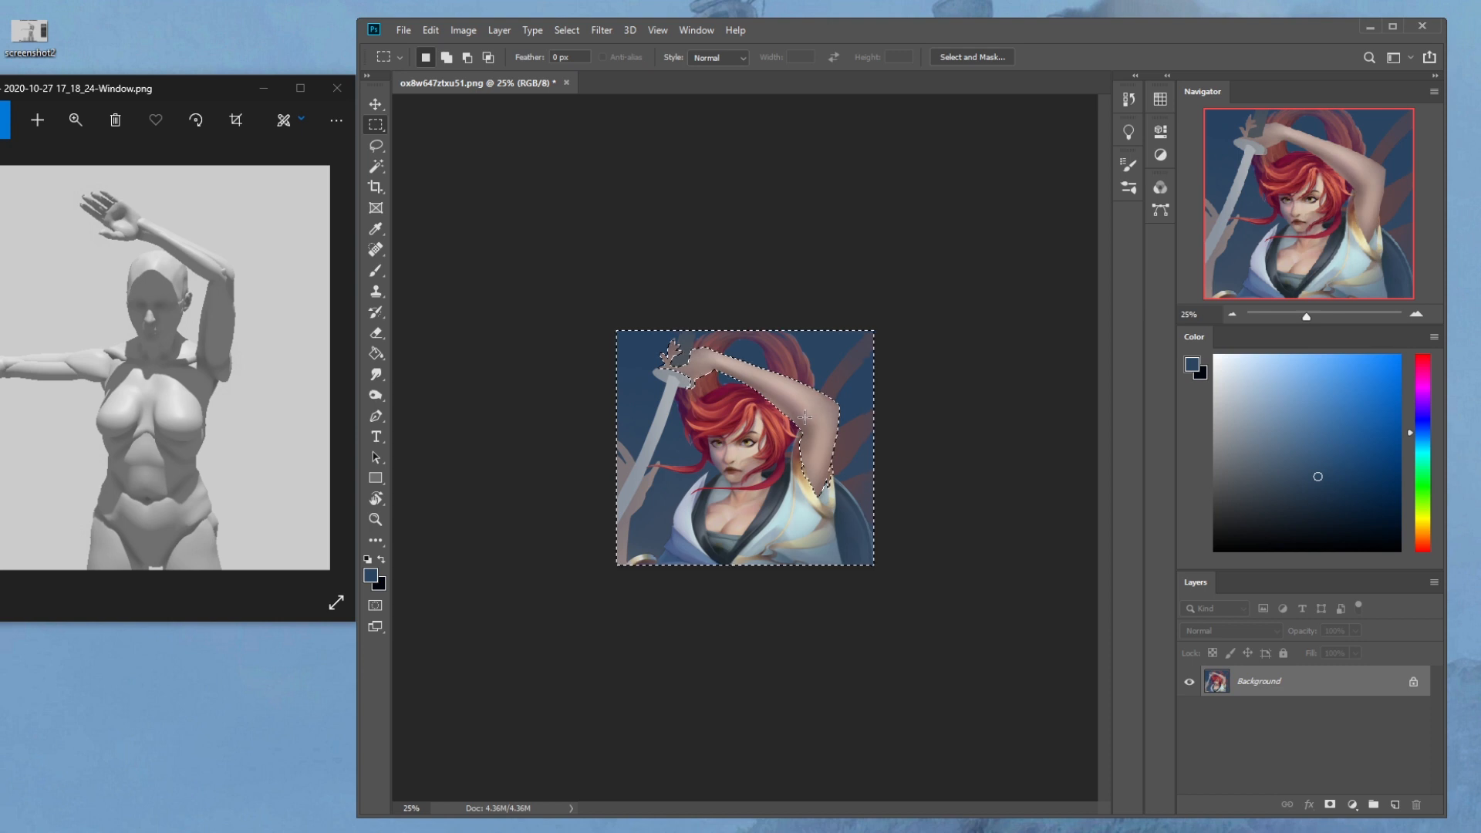
left_click(1396, 804)
key("b")
key("ctrl+d")
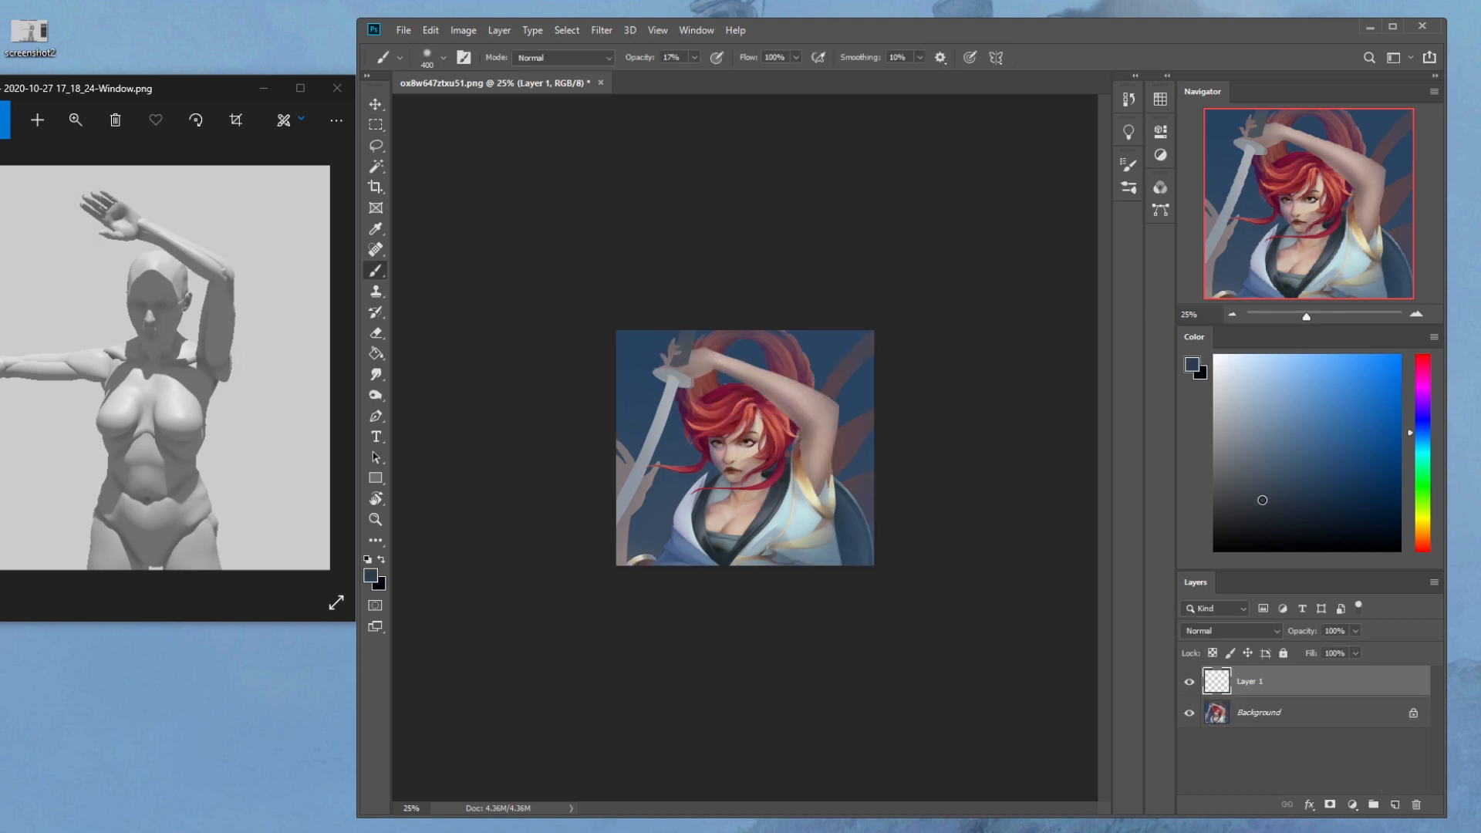
Set the brush to Darken mode with black at 54% opacity, and try a shadow stroke over the hair
left_click(603, 58)
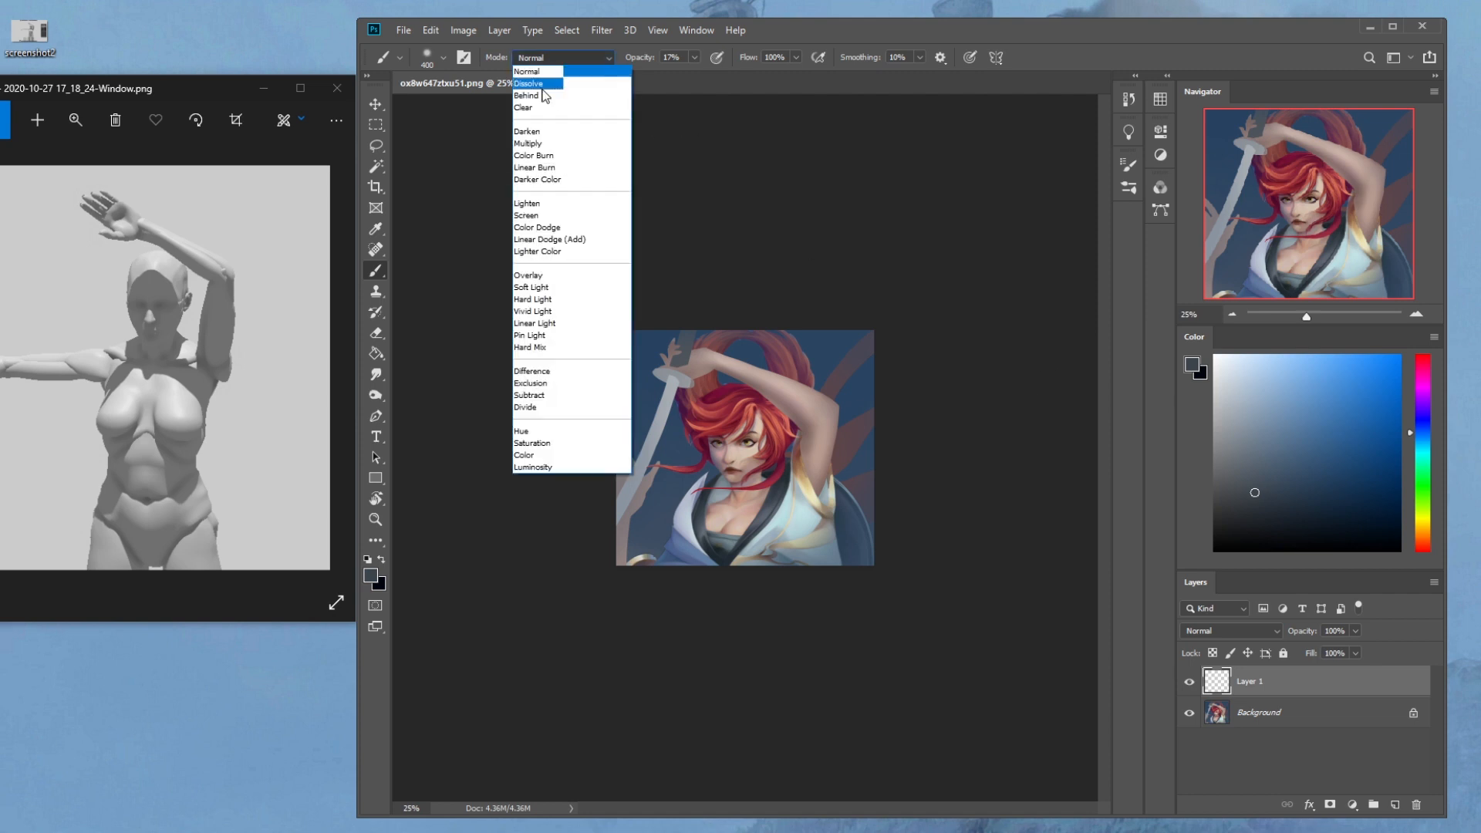
left_click(555, 132)
key("x")
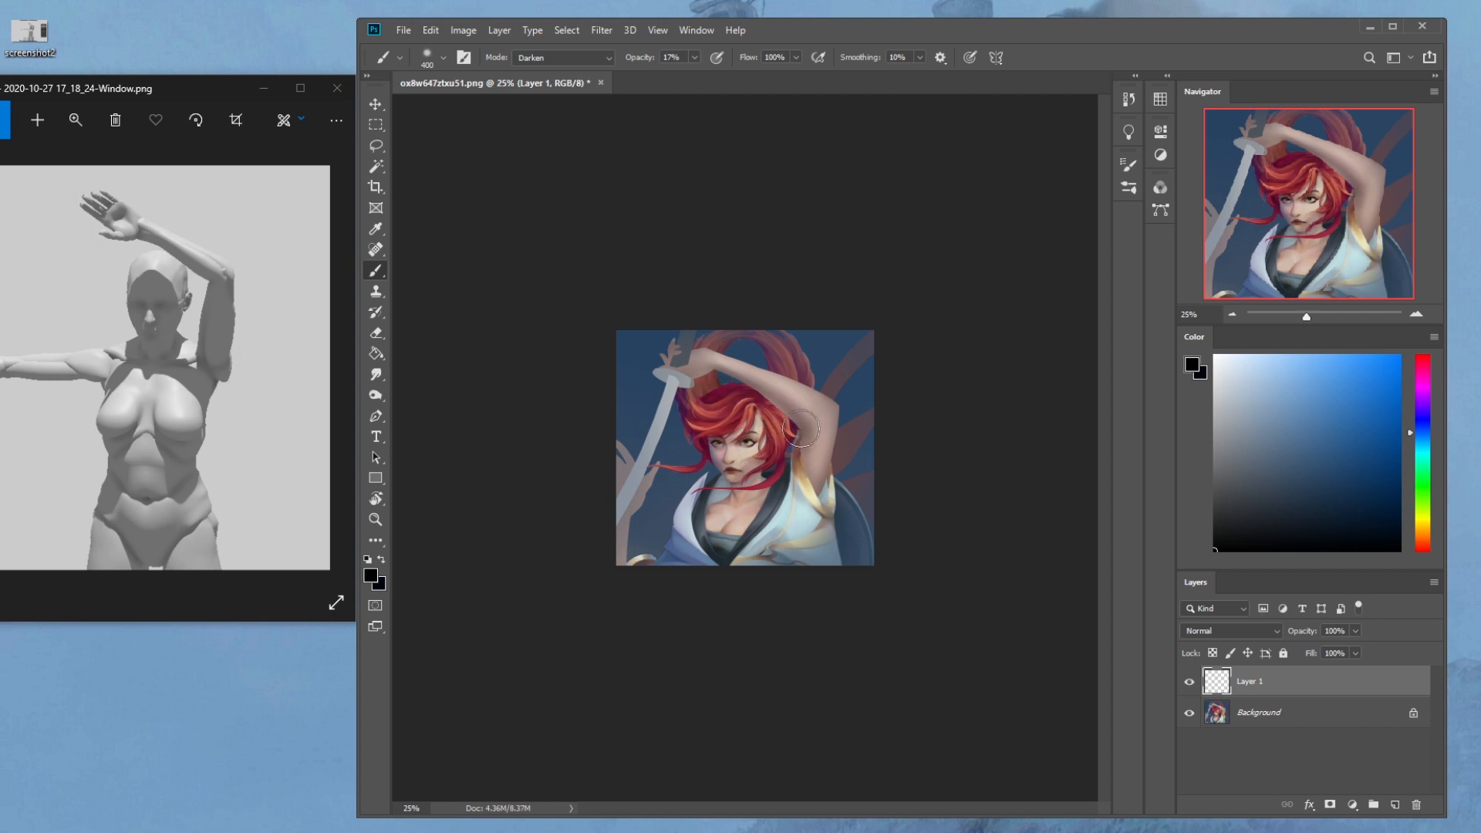
left_click(563, 57)
left_click(539, 129)
mouse_move(791, 446)
left_mouse_down()
mouse_move(708, 418)
mouse_move(772, 457)
mouse_move(676, 409)
mouse_move(764, 445)
mouse_move(692, 400)
left_mouse_up()
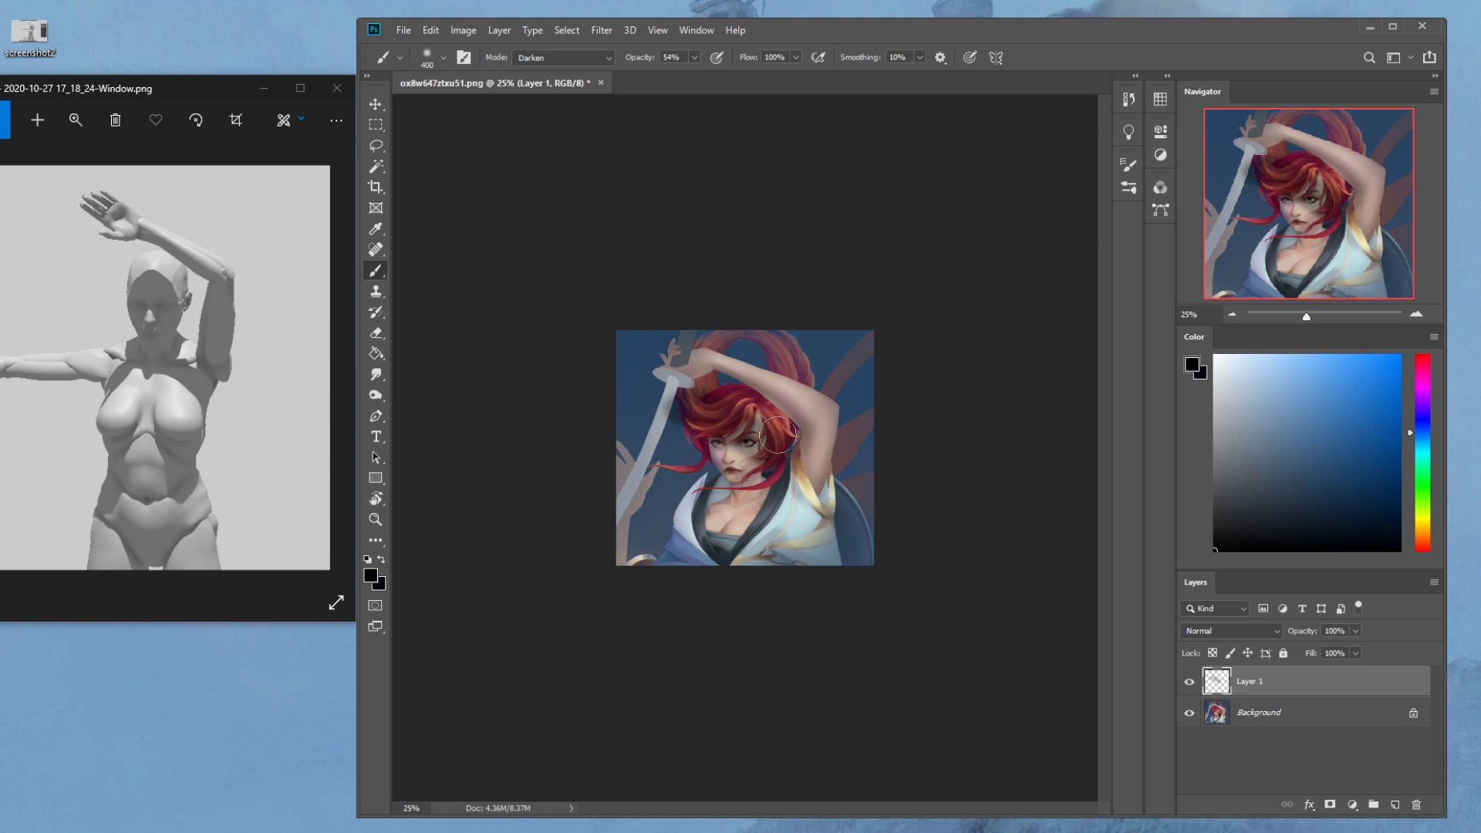
key("ctrl+z")
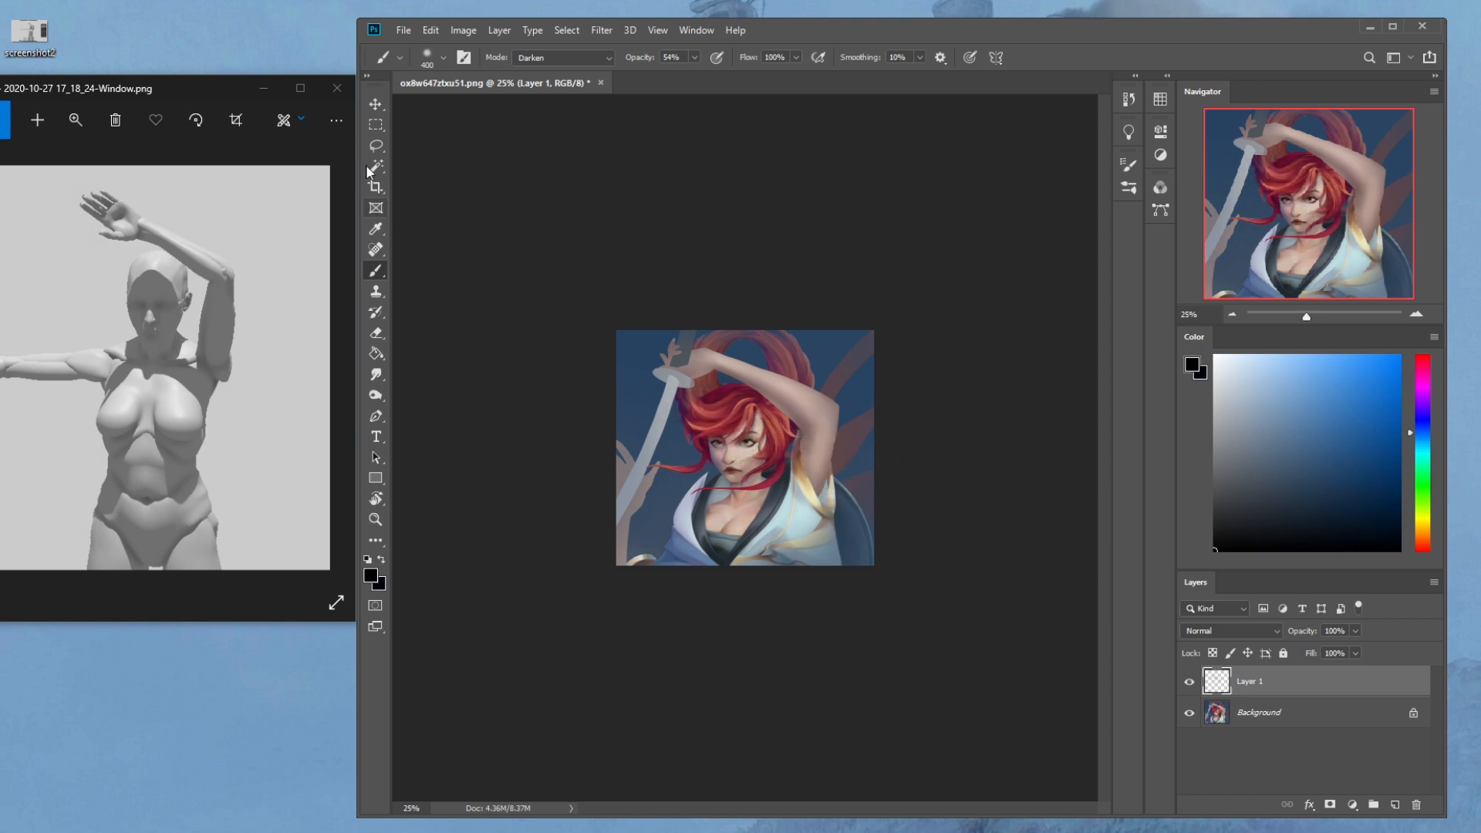
Paint the arm's cast shadow over the hair and forehead on Layer 1 with the black 700 px soft brush
key("w")
key("bracketright")
key("bracketright")
key("bracketright")
key("bracketright")
mouse_move(715, 415)
left_mouse_down()
mouse_move(779, 447)
mouse_move(685, 398)
mouse_move(764, 381)
left_mouse_up()
key("bracketleft")
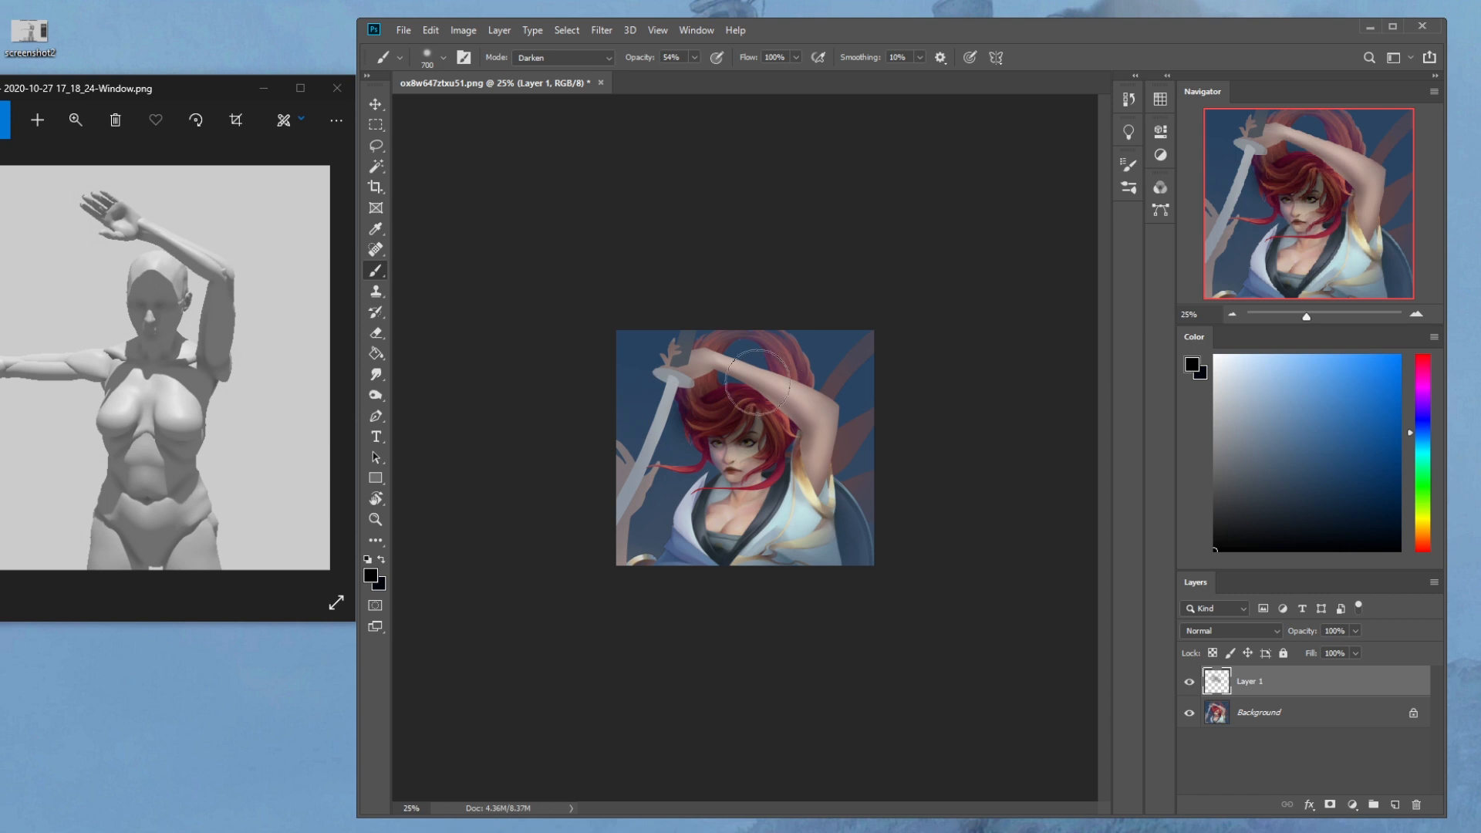
Try another shadow stroke over the hair around the raised forearm, and undo it
key("e")
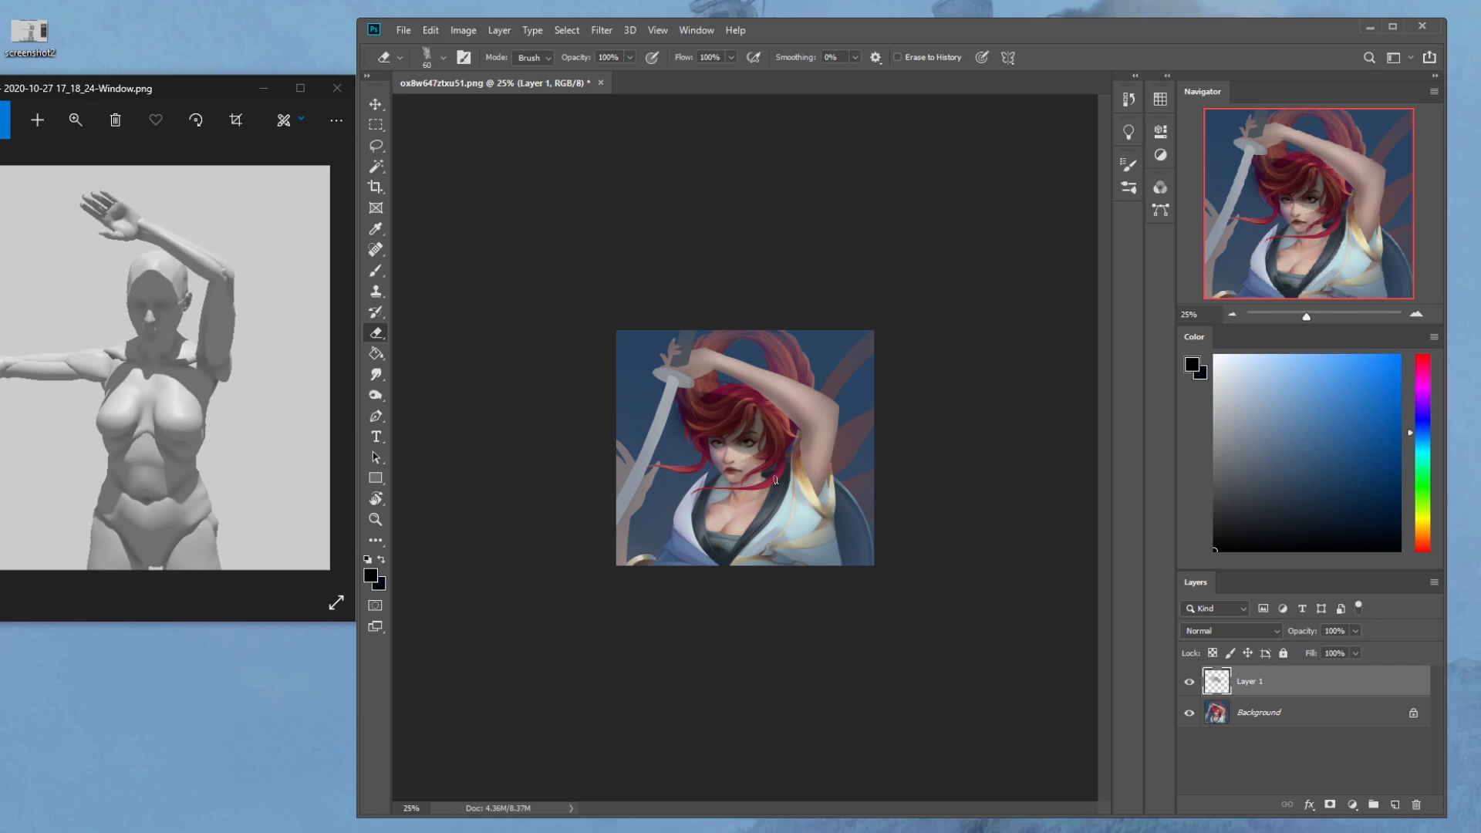
key("b")
mouse_move(733, 401)
left_mouse_down()
mouse_move(740, 386)
mouse_move(771, 417)
mouse_move(754, 383)
left_mouse_up()
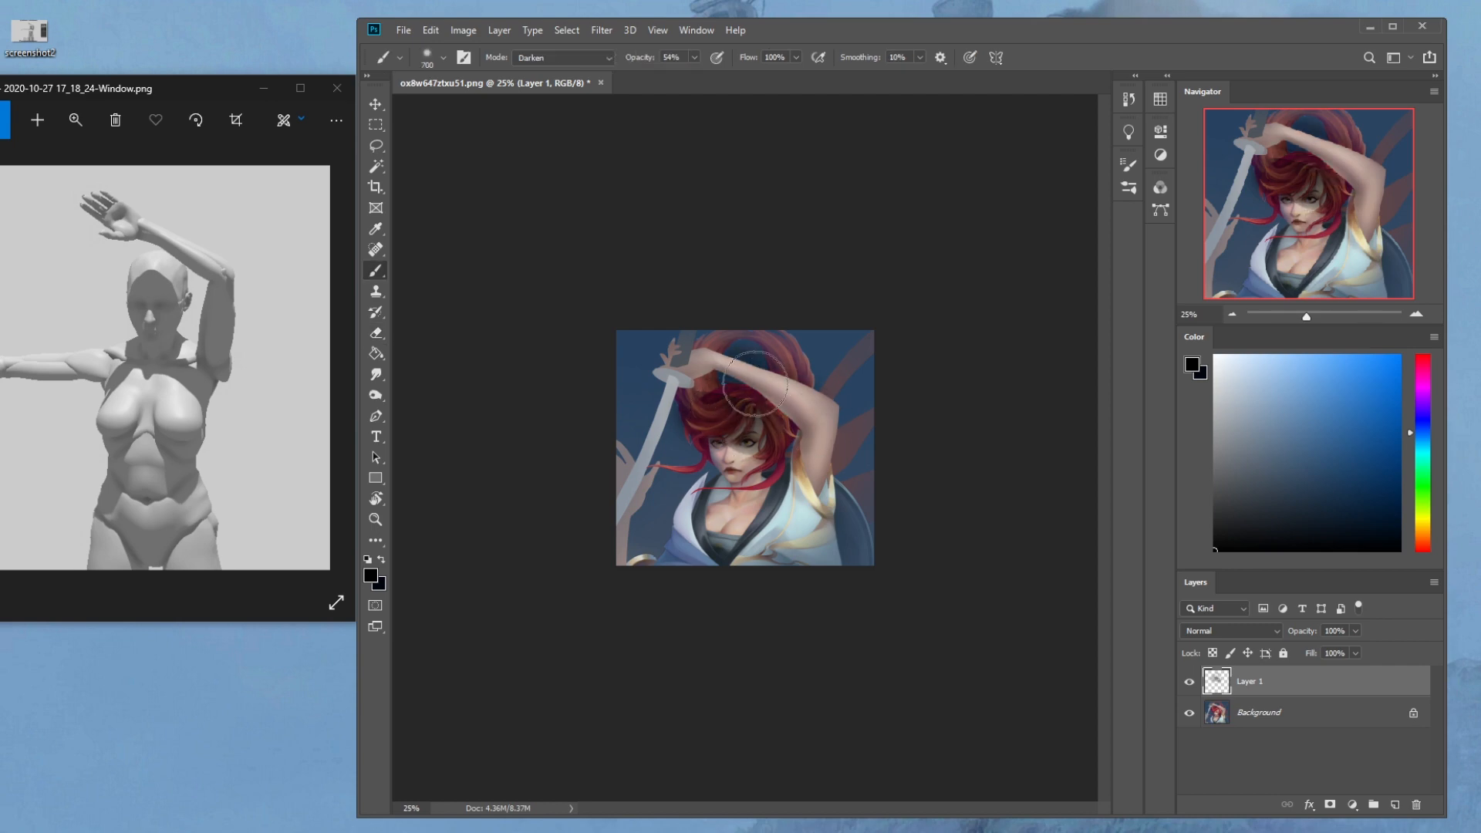
key("ctrl+z")
key("ctrl+z")
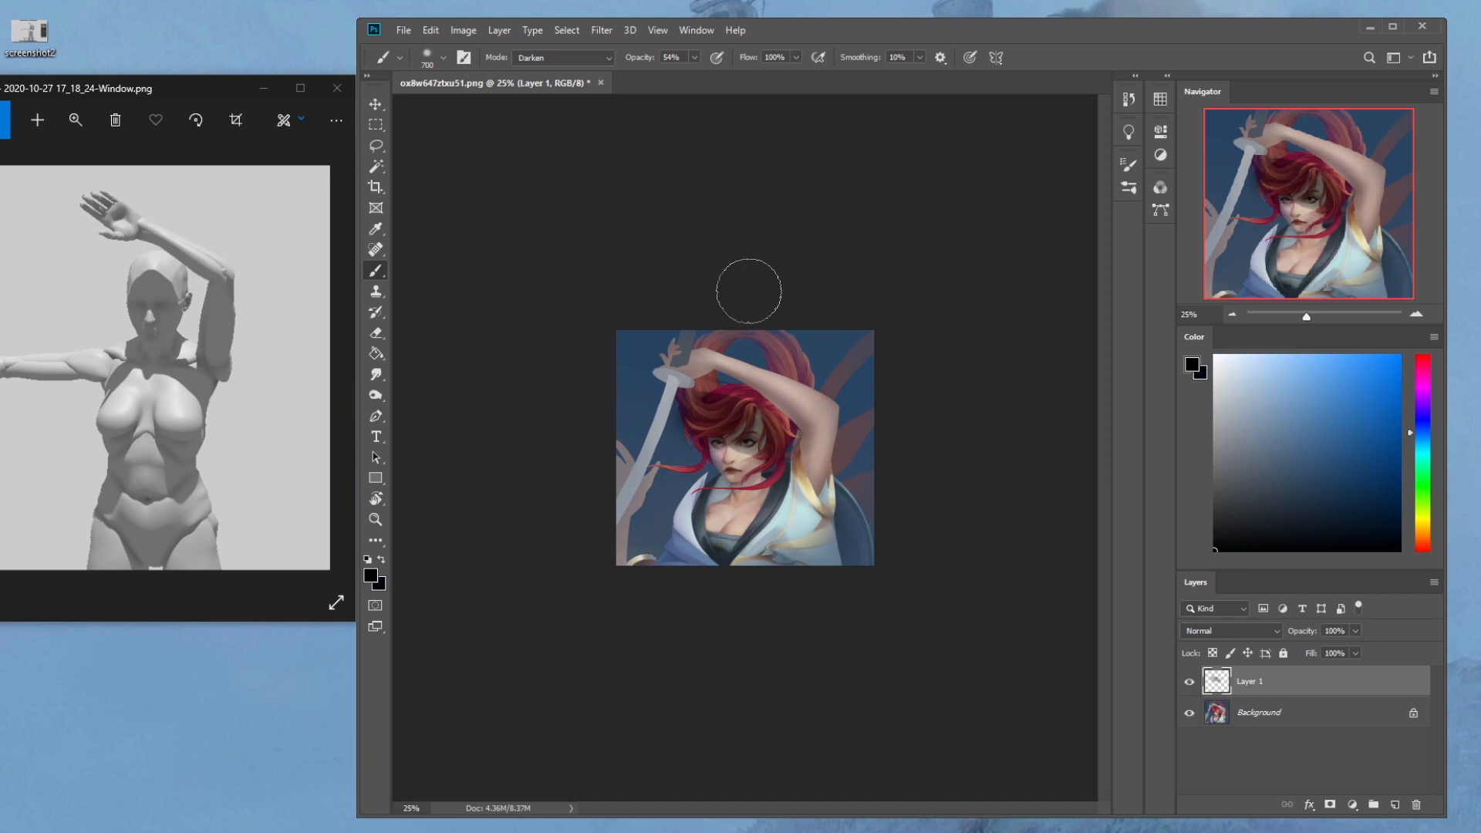
key("e")
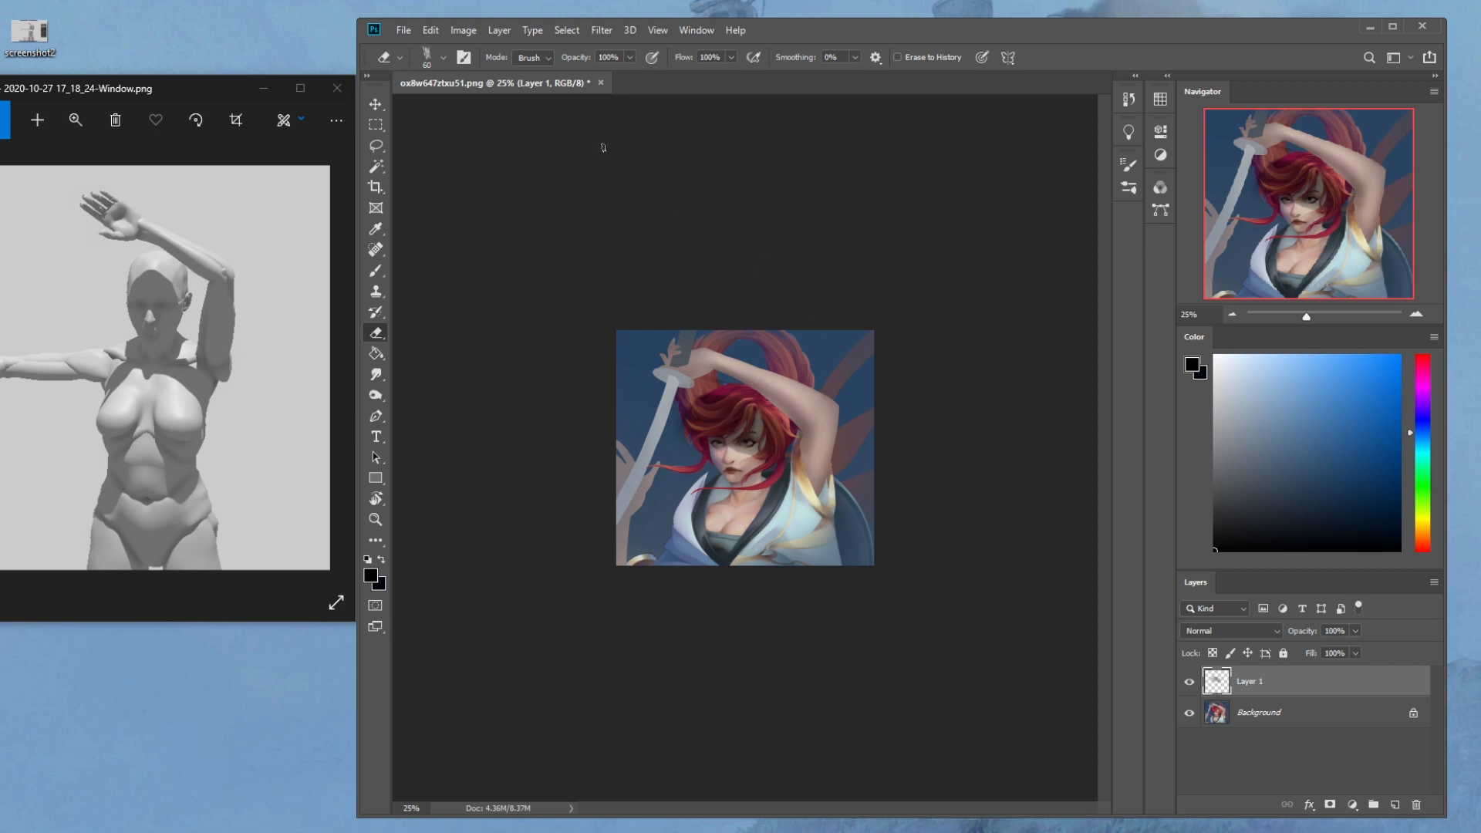
Apply a Gaussian Blur with a 9.4-pixel radius to the shadow on Layer 1
left_click(602, 30)
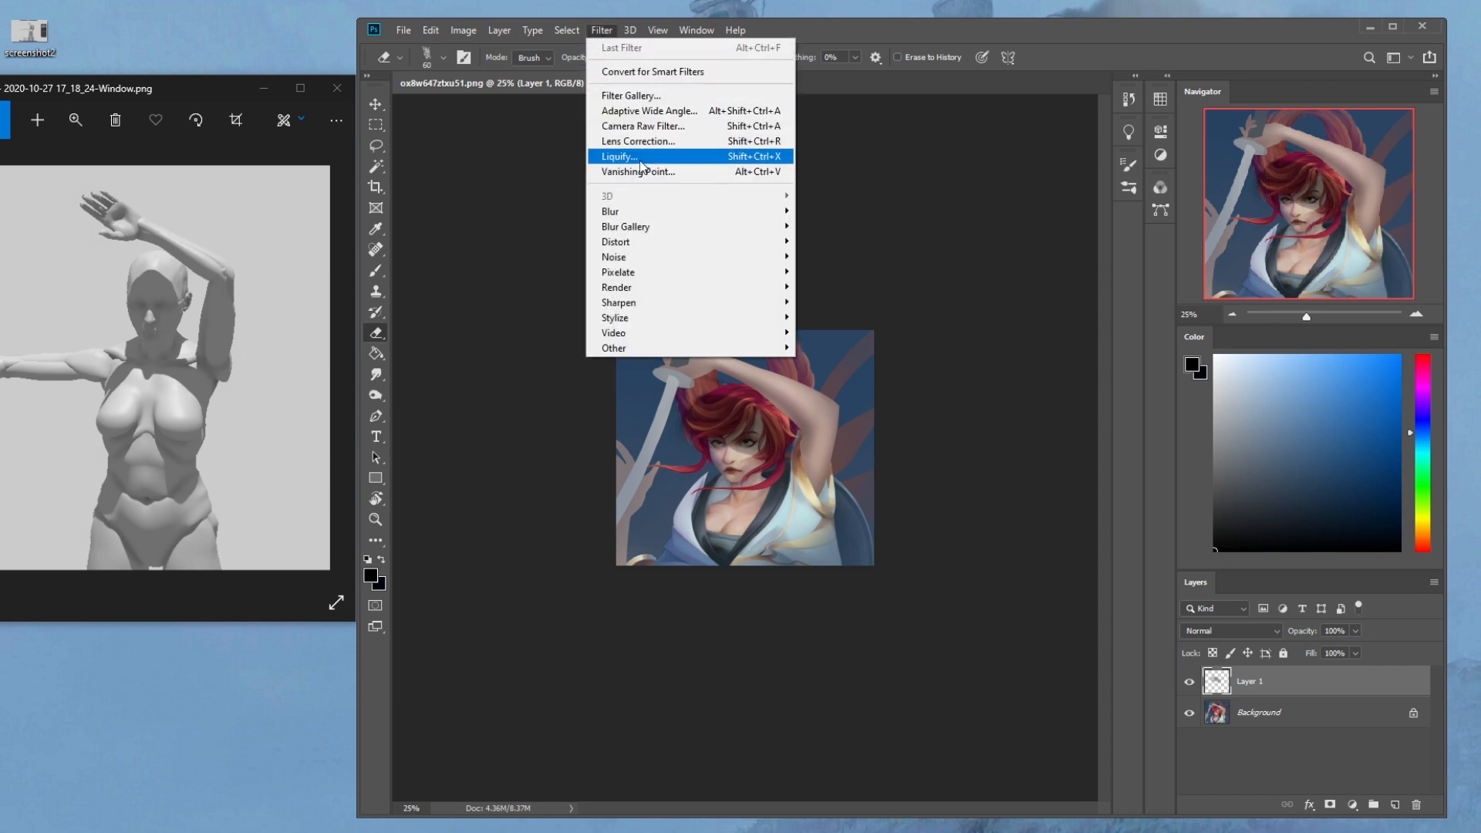
mouse_move(645, 216)
left_click(821, 274)
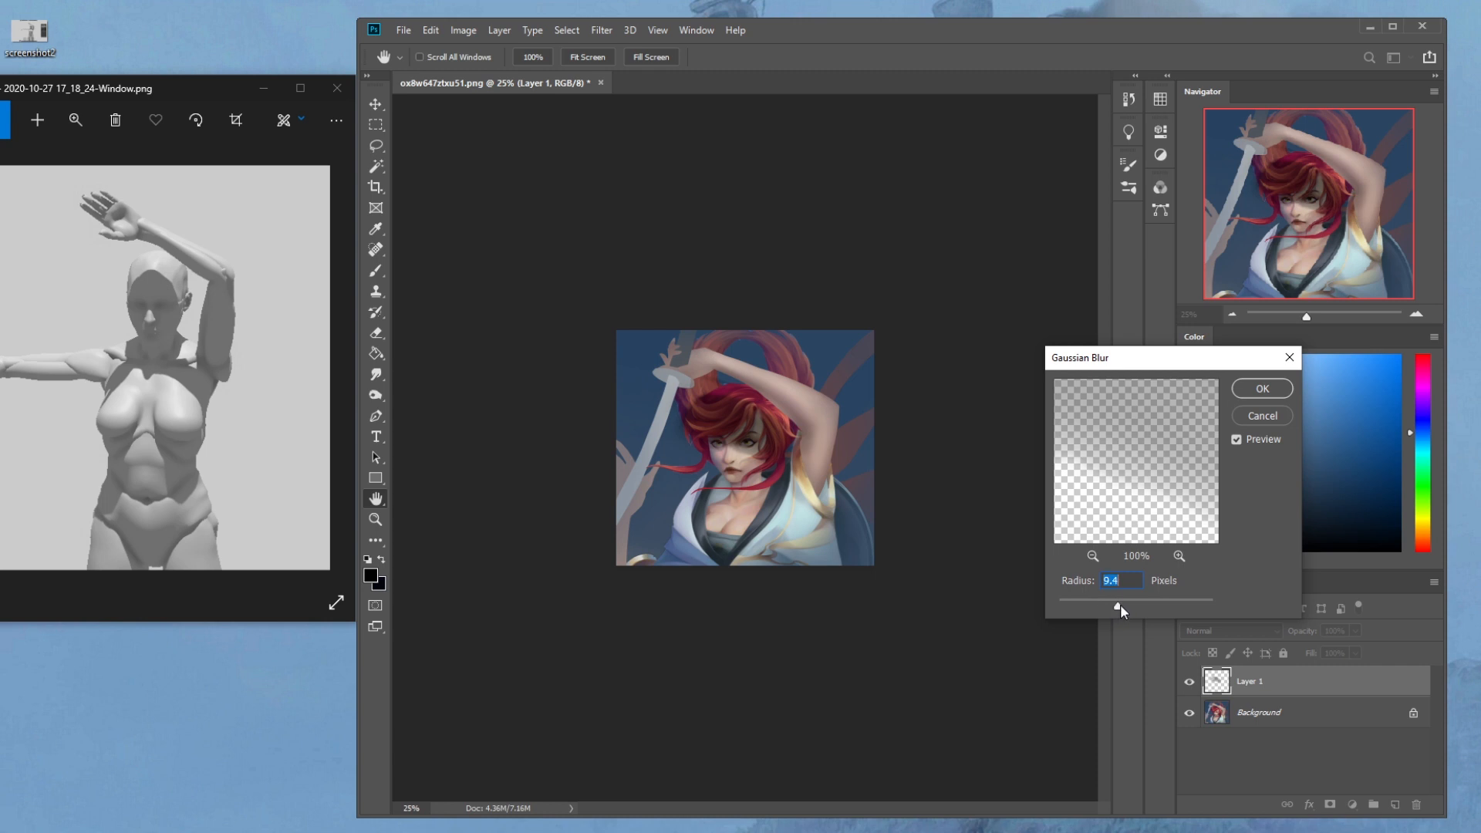
left_click(1262, 388)
key("e")
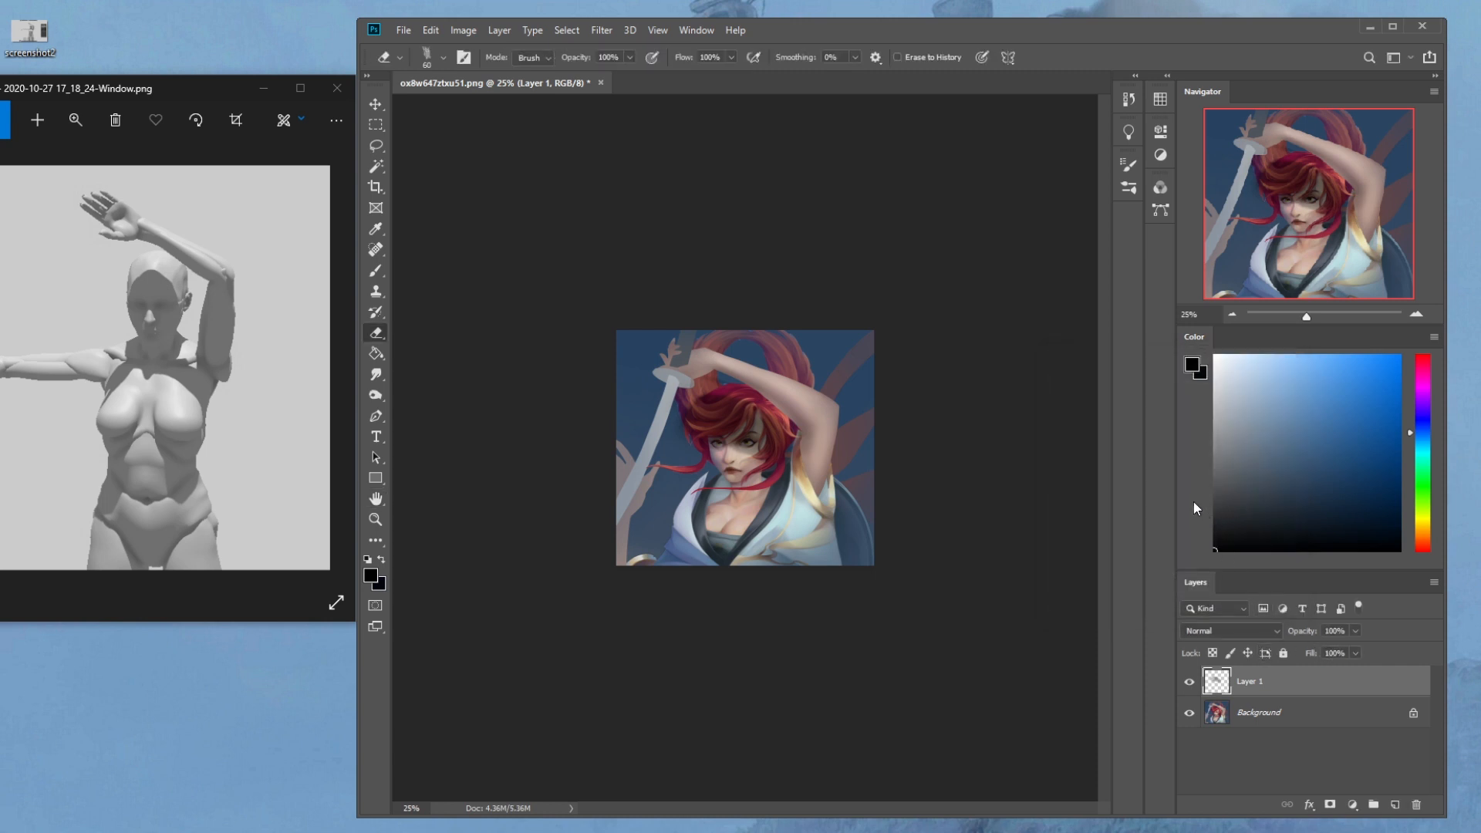
Lock Layer 1's transparent pixels and set the brush back to Normal mode
left_click(1212, 653)
key("b")
right_click(764, 308)
key("Escape")
right_click(731, 400)
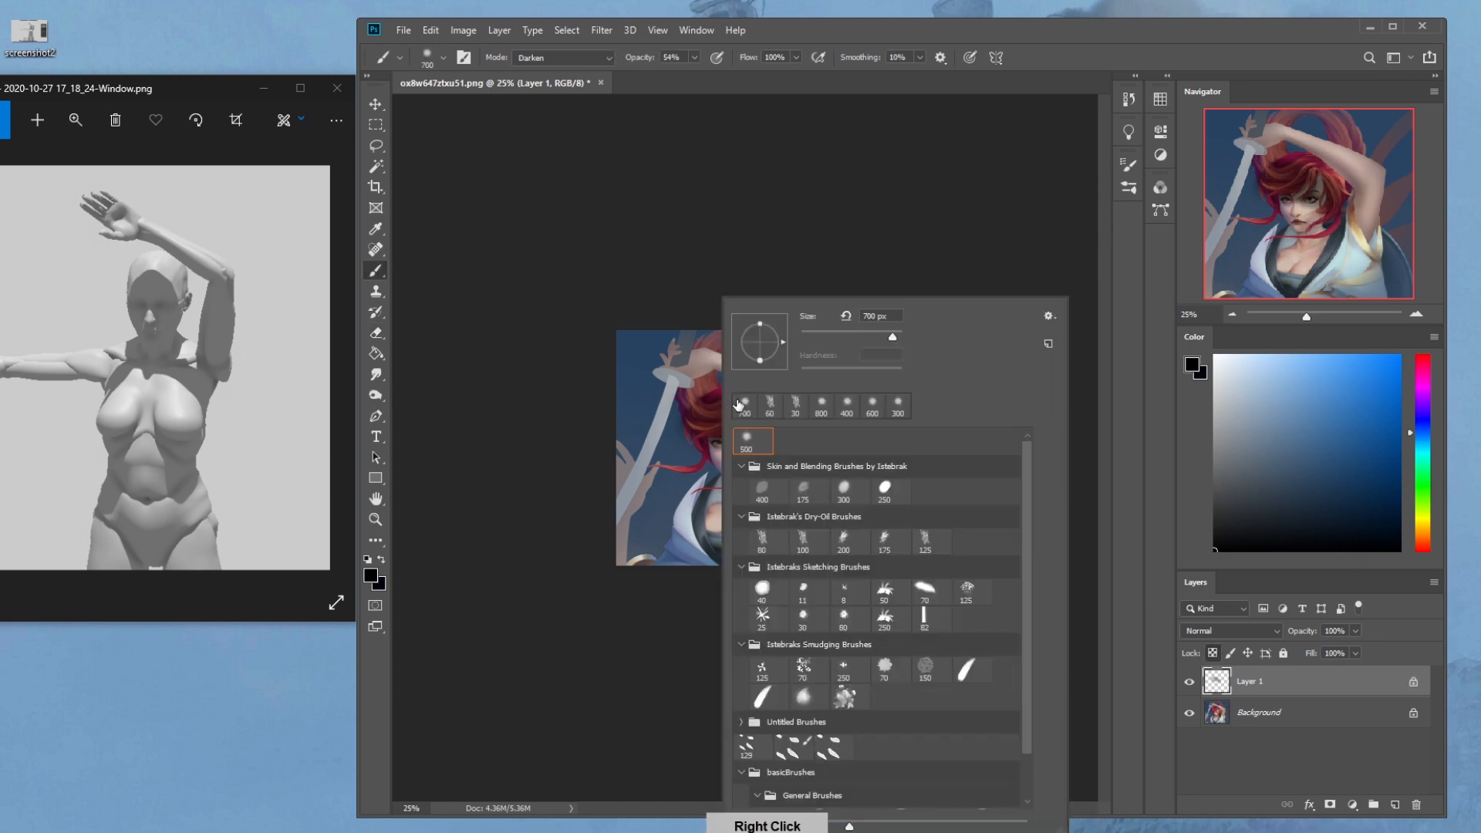
key("Escape")
left_click(563, 58)
left_click(540, 63)
Recolour the cast shadow with blue and darker blue, ending on a dark violet at 100% opacity
left_click(1339, 408)
left_click_drag(763, 426, 714, 426)
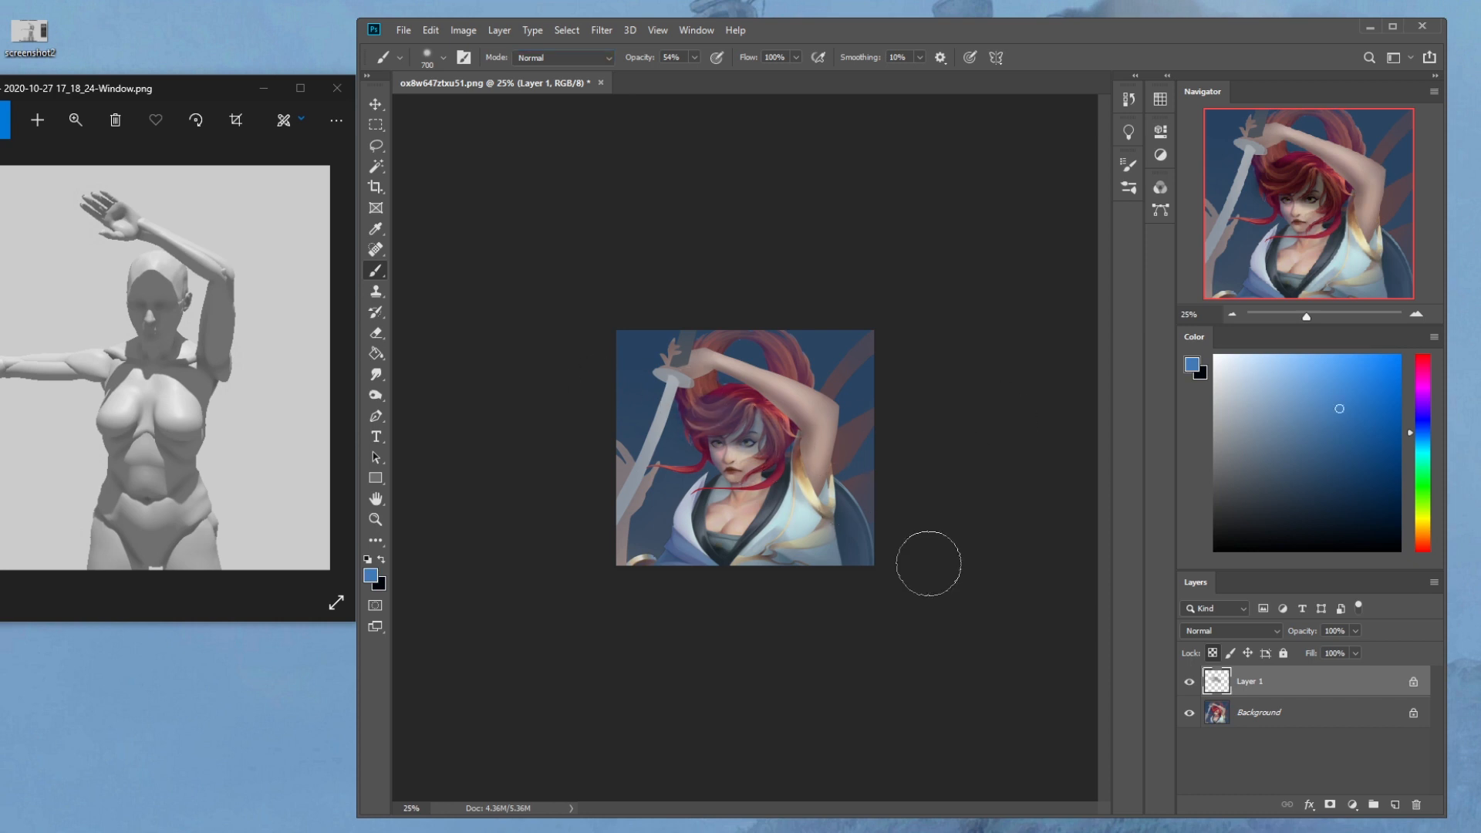
left_click(1330, 462)
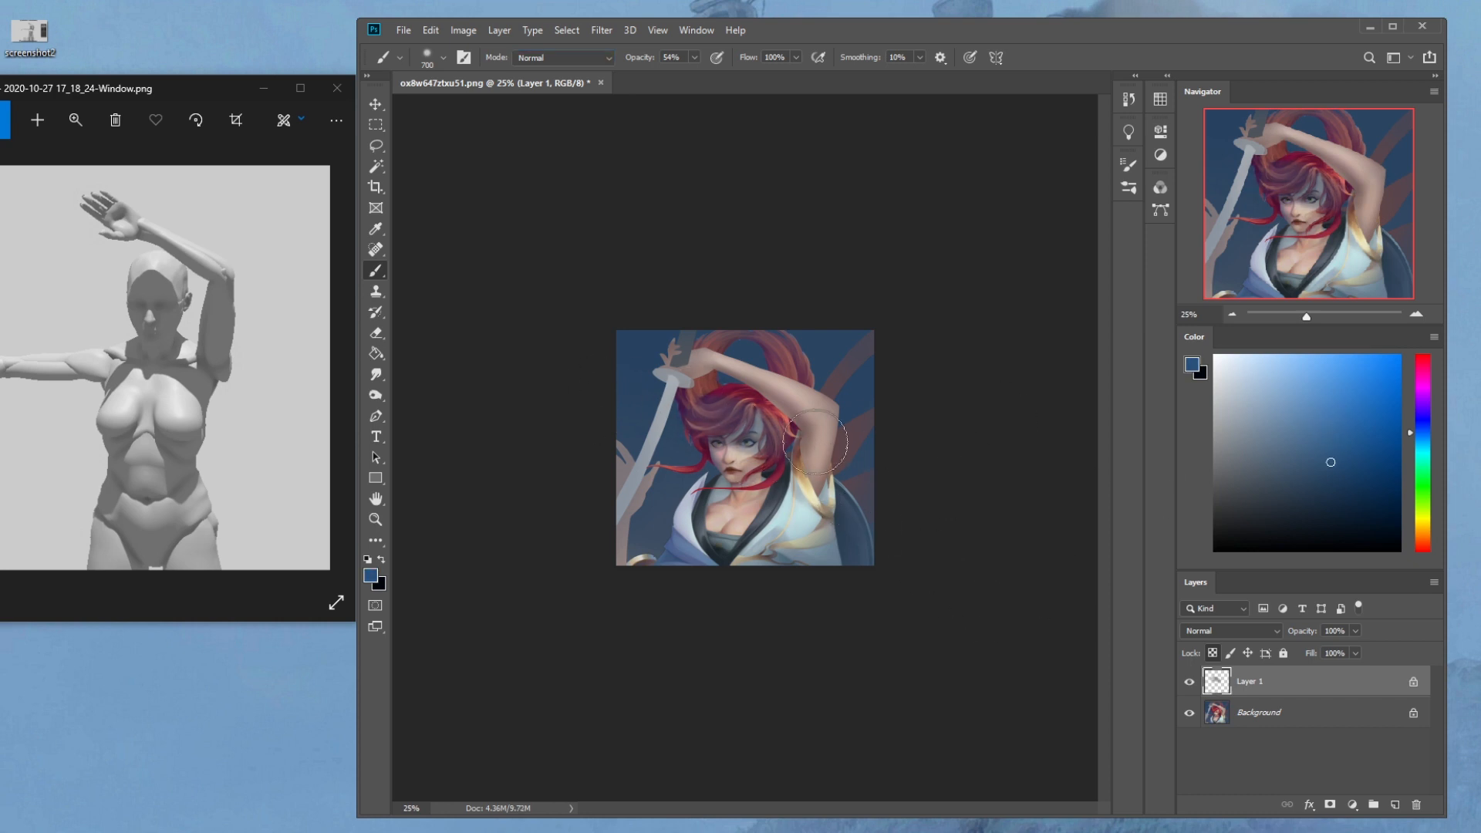
left_click_drag(1328, 485, 1317, 519)
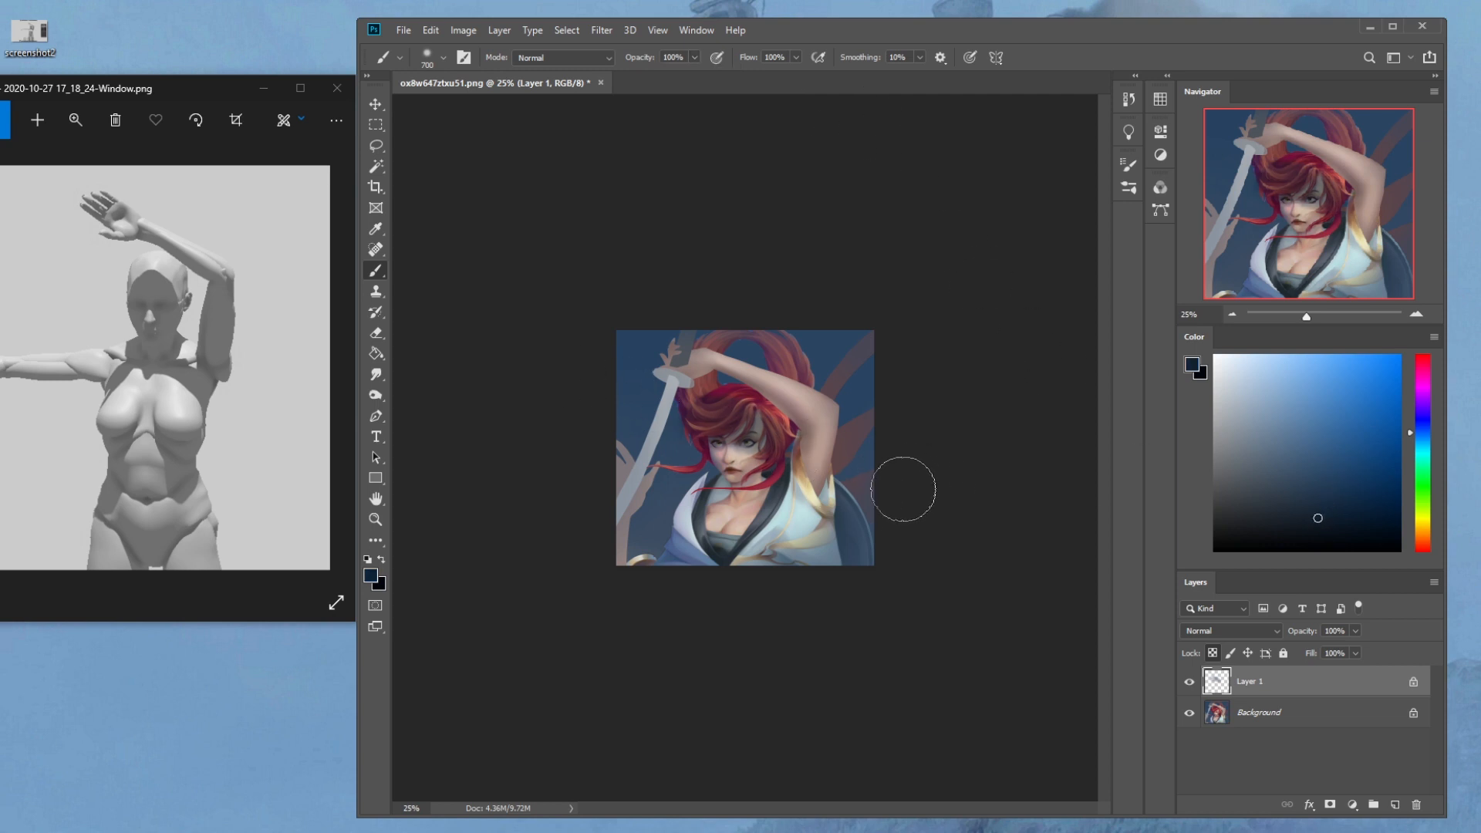
left_click(1423, 402)
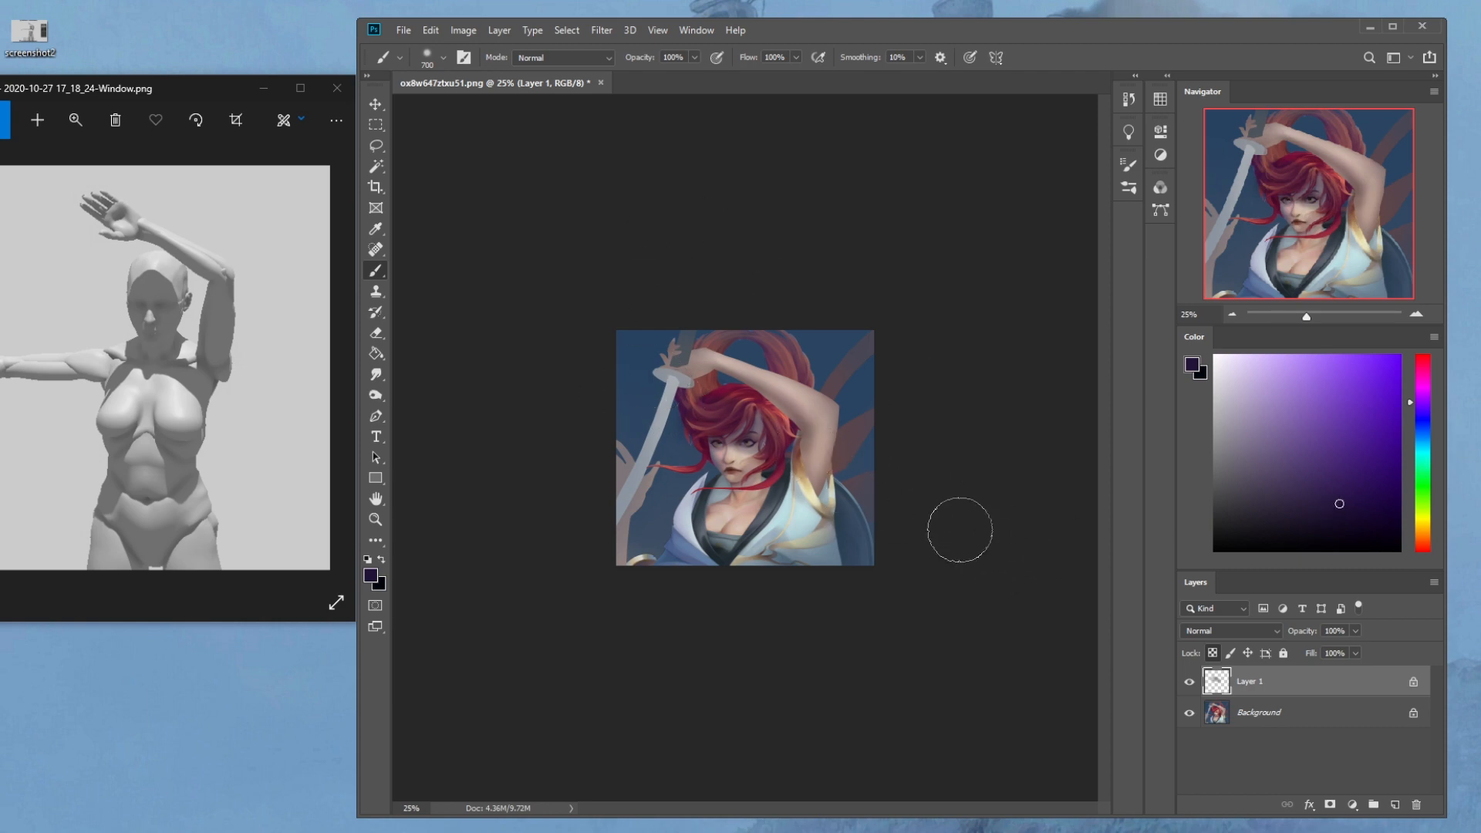
Unlock Layer 1's transparent pixels and lower the cast shadow's lightness to about -27 with Hue/Saturation
key("m")
right_click(783, 406)
left_click(786, 409)
key("/")
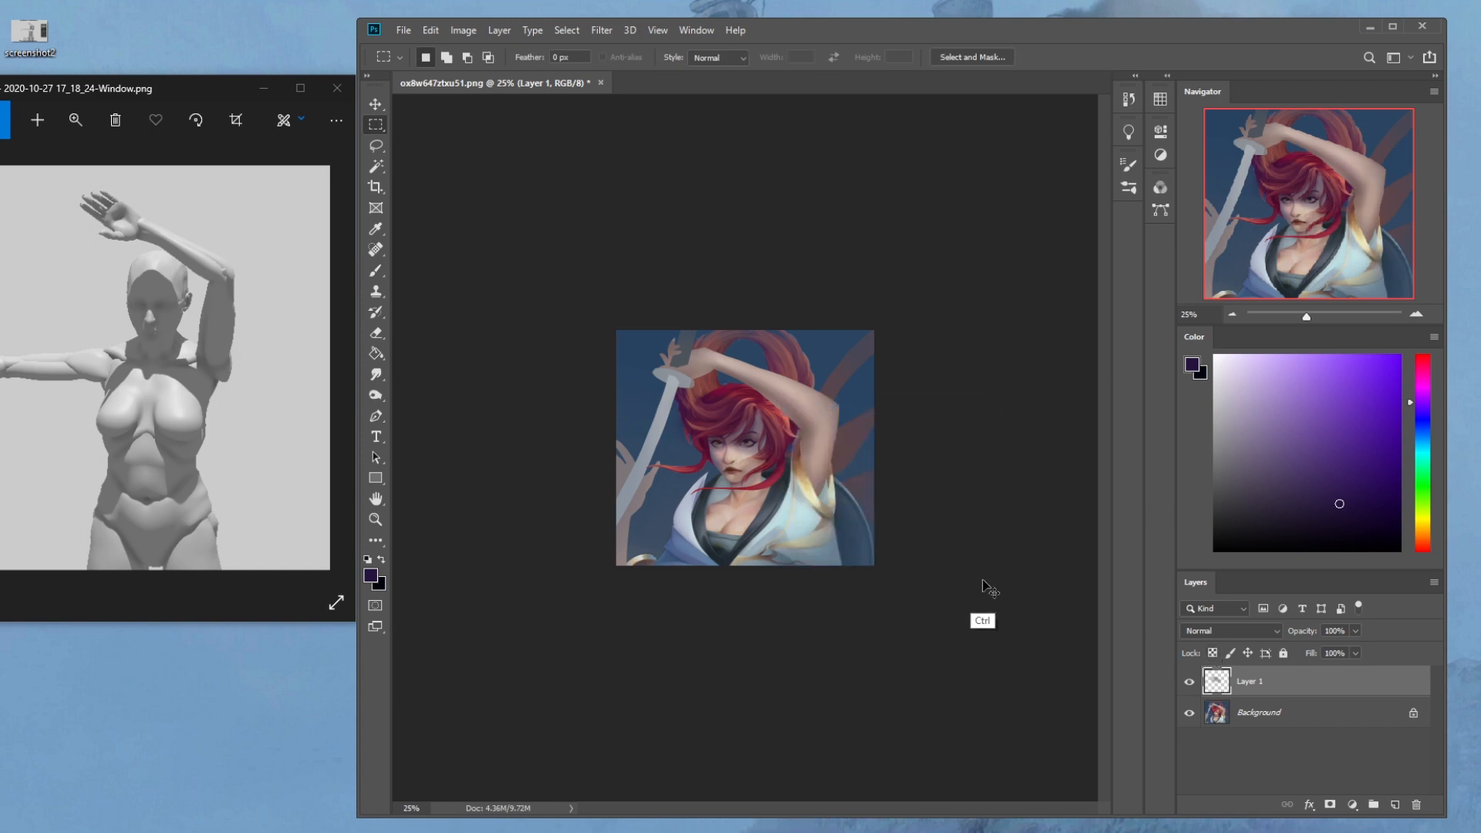
key("ctrl+u")
left_click_drag(1186, 570, 1159, 570)
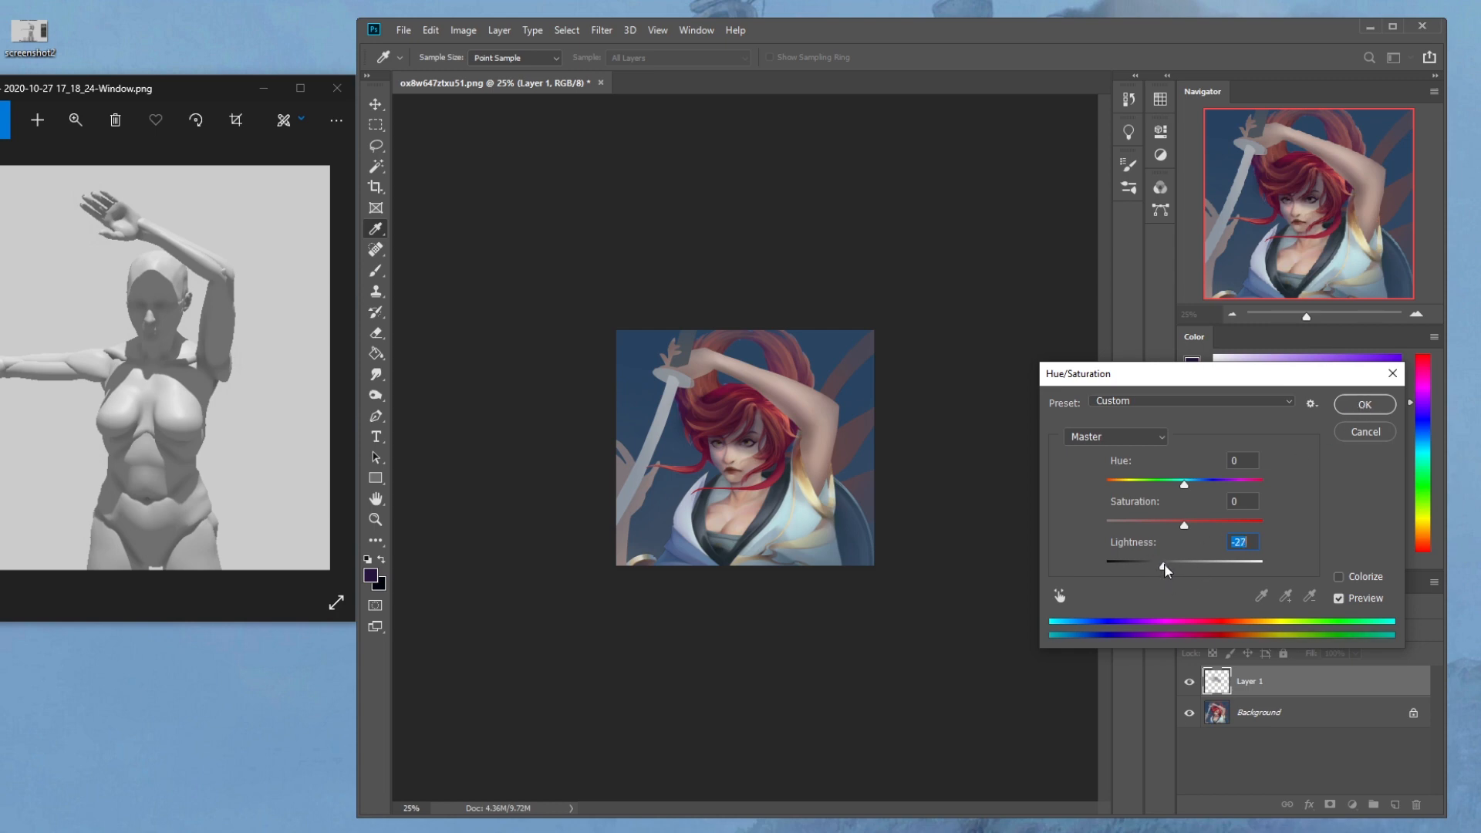
left_click(1364, 405)
key("b")
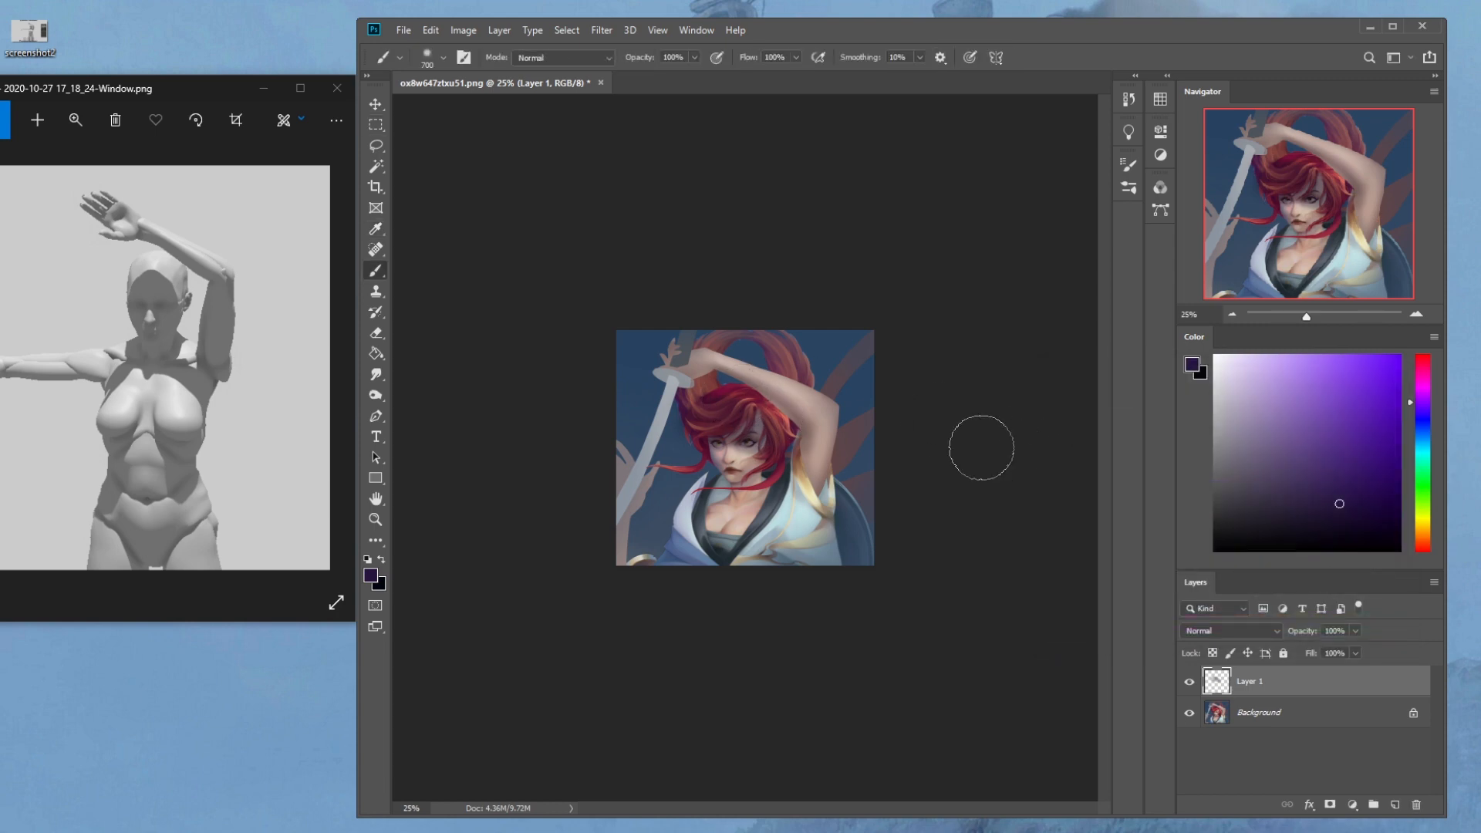
key("e")
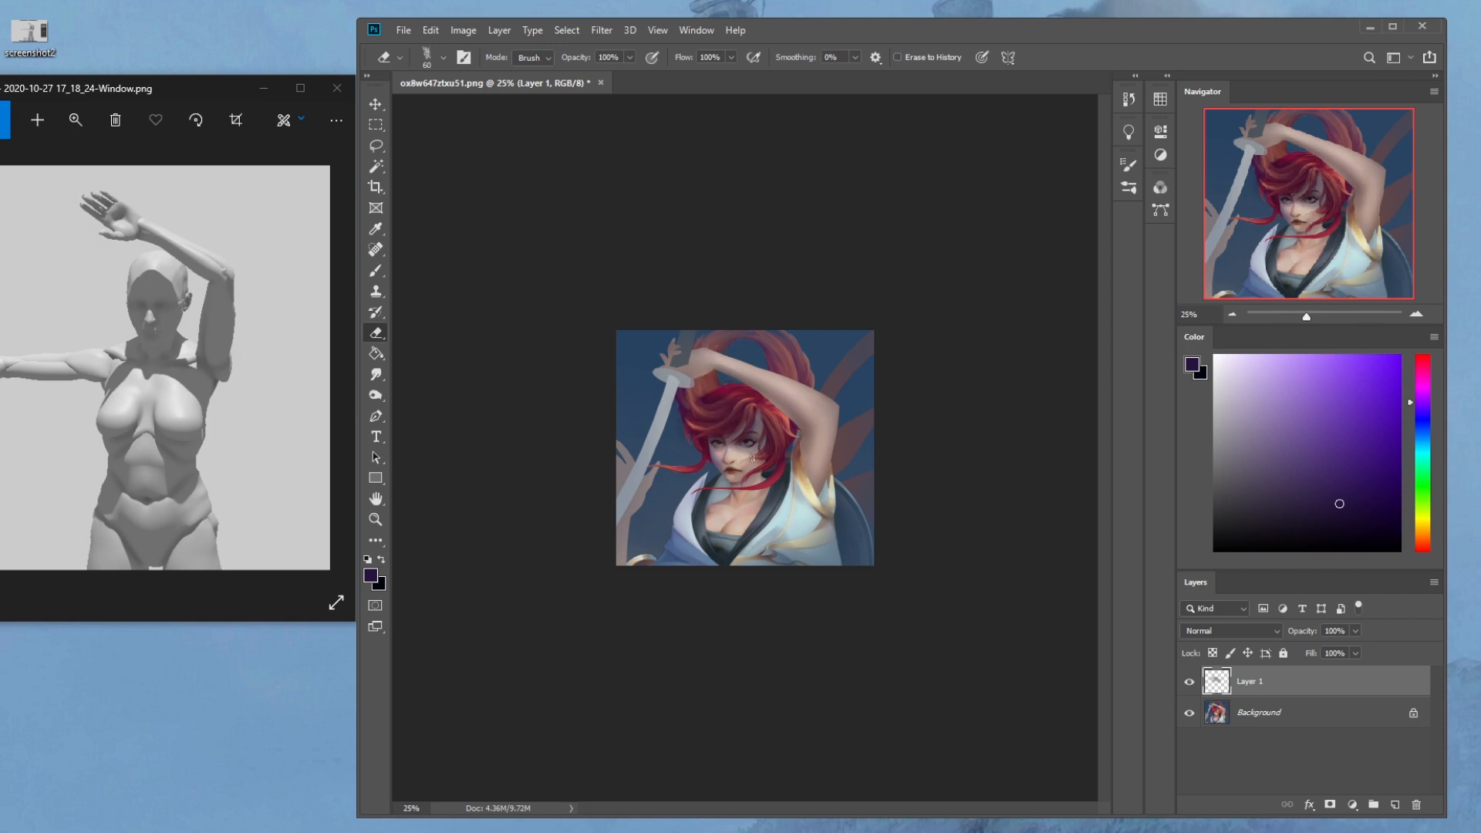
key("b")
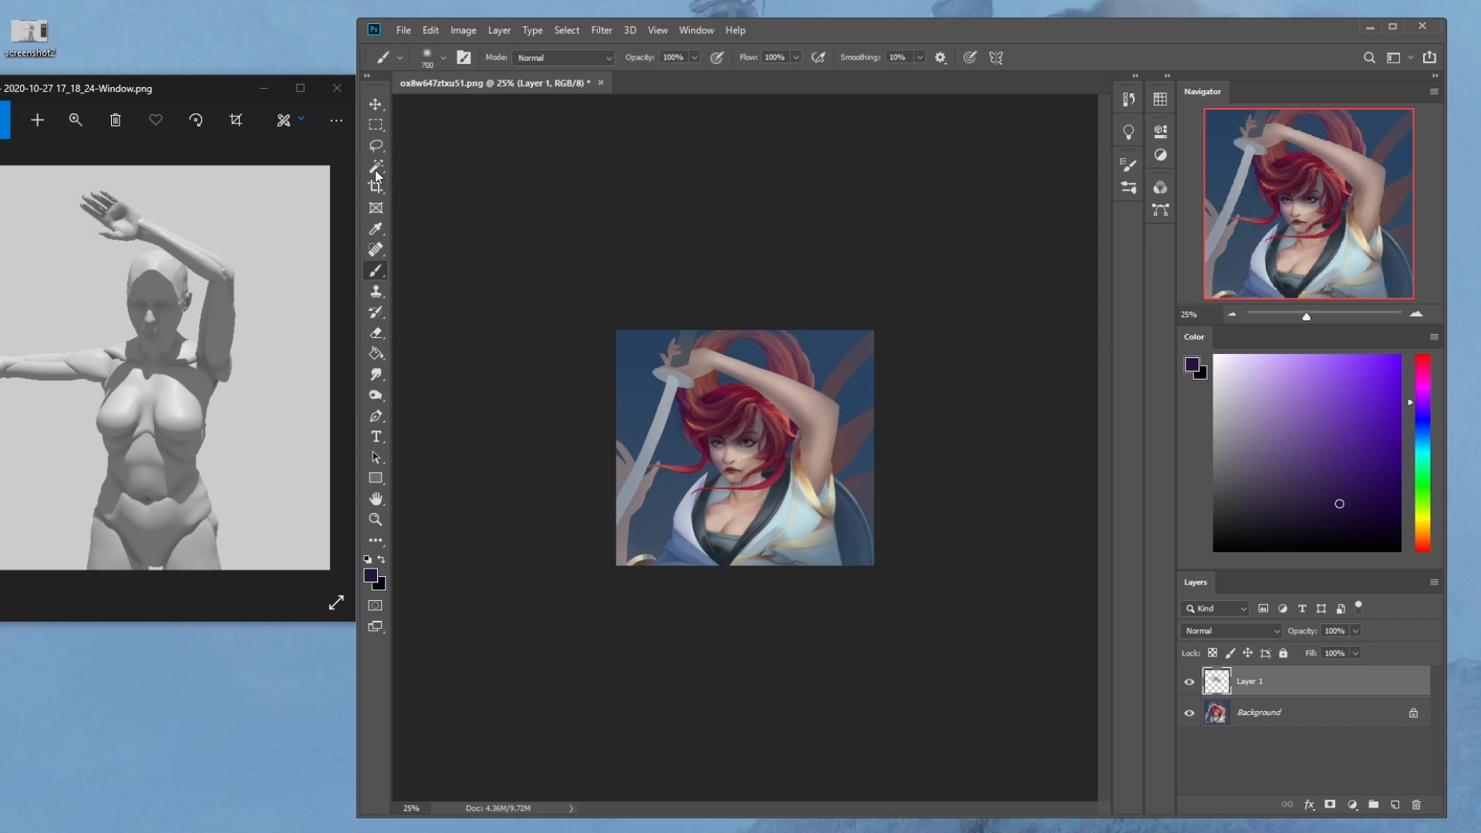
Select the blue sky areas around the warrior on the Background layer with the Magic Wand at tolerance 40
key("w")
left_click(638, 384)
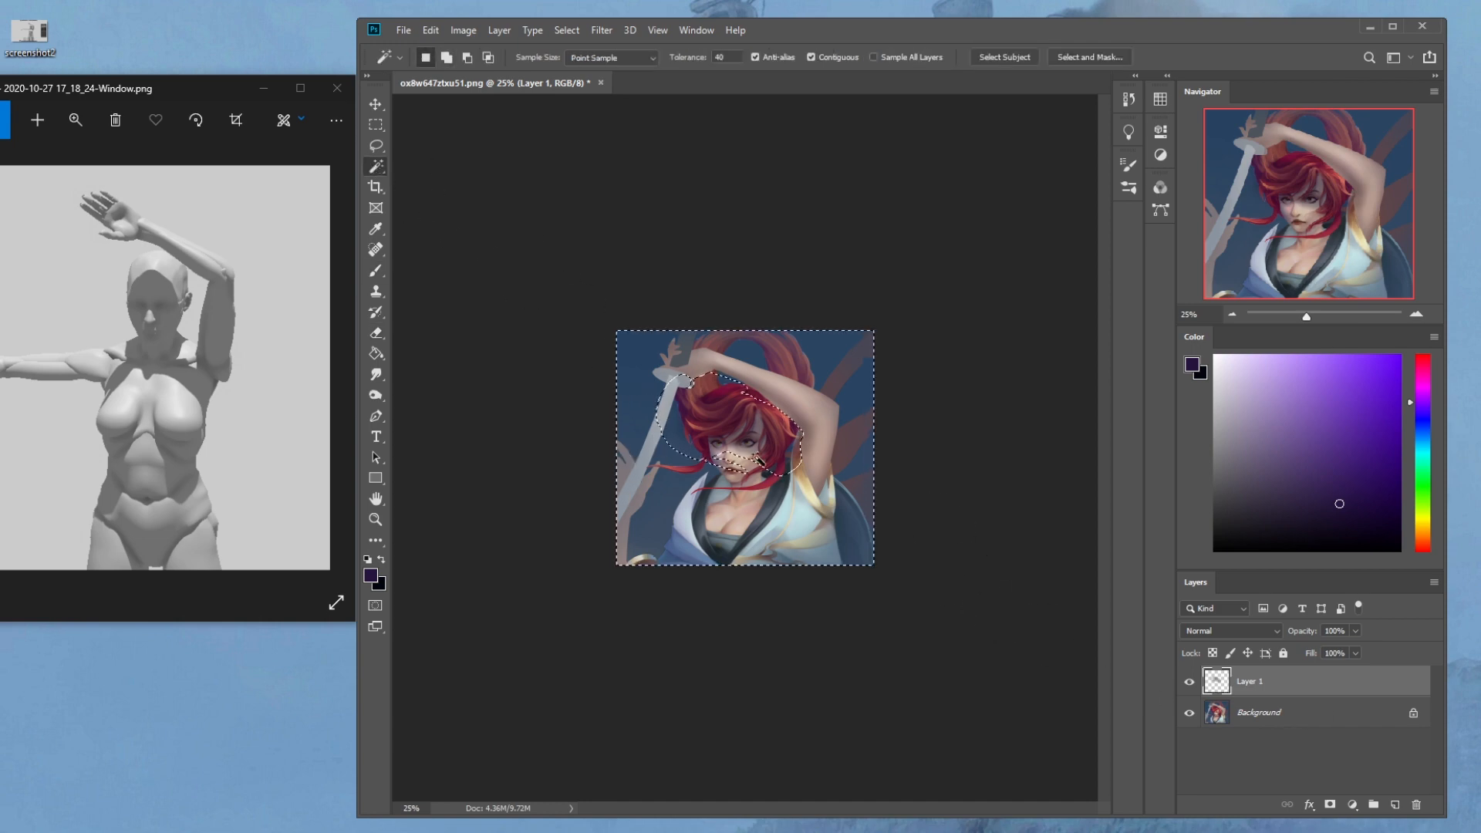
left_click(1292, 713)
key("ctrl+d")
left_click(794, 374, "shift")
left_click(869, 426, "shift")
left_click(856, 459, "shift")
left_click(792, 455, "shift")
left_click(672, 505, "shift")
left_click(682, 421, "shift")
left_click(637, 431, "shift")
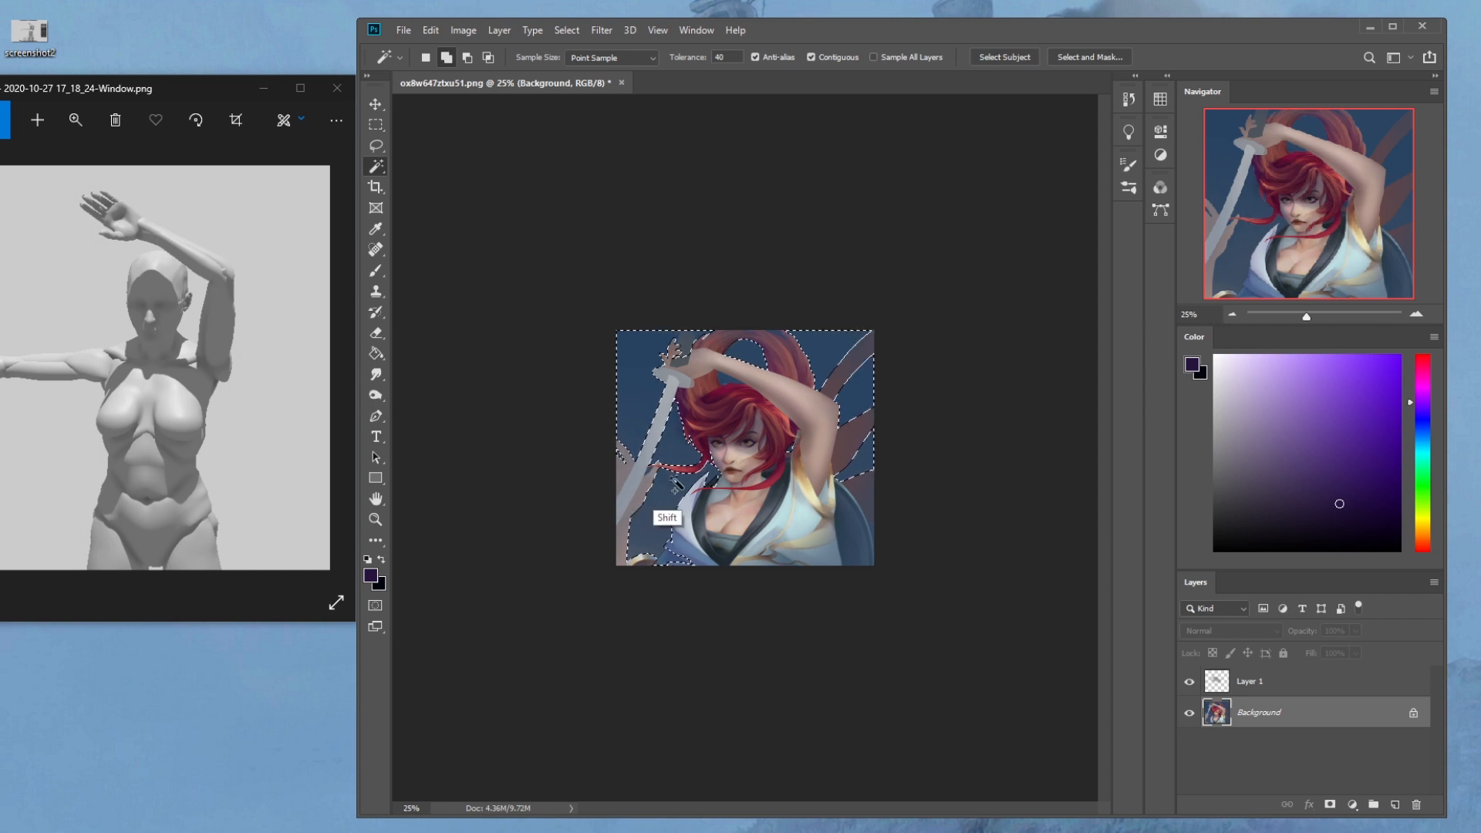
Refine the sky selection around the raised hand and sword hilt with a Magic Wand tolerance of 14, and hide the selection outline
key("l")
key("alt")
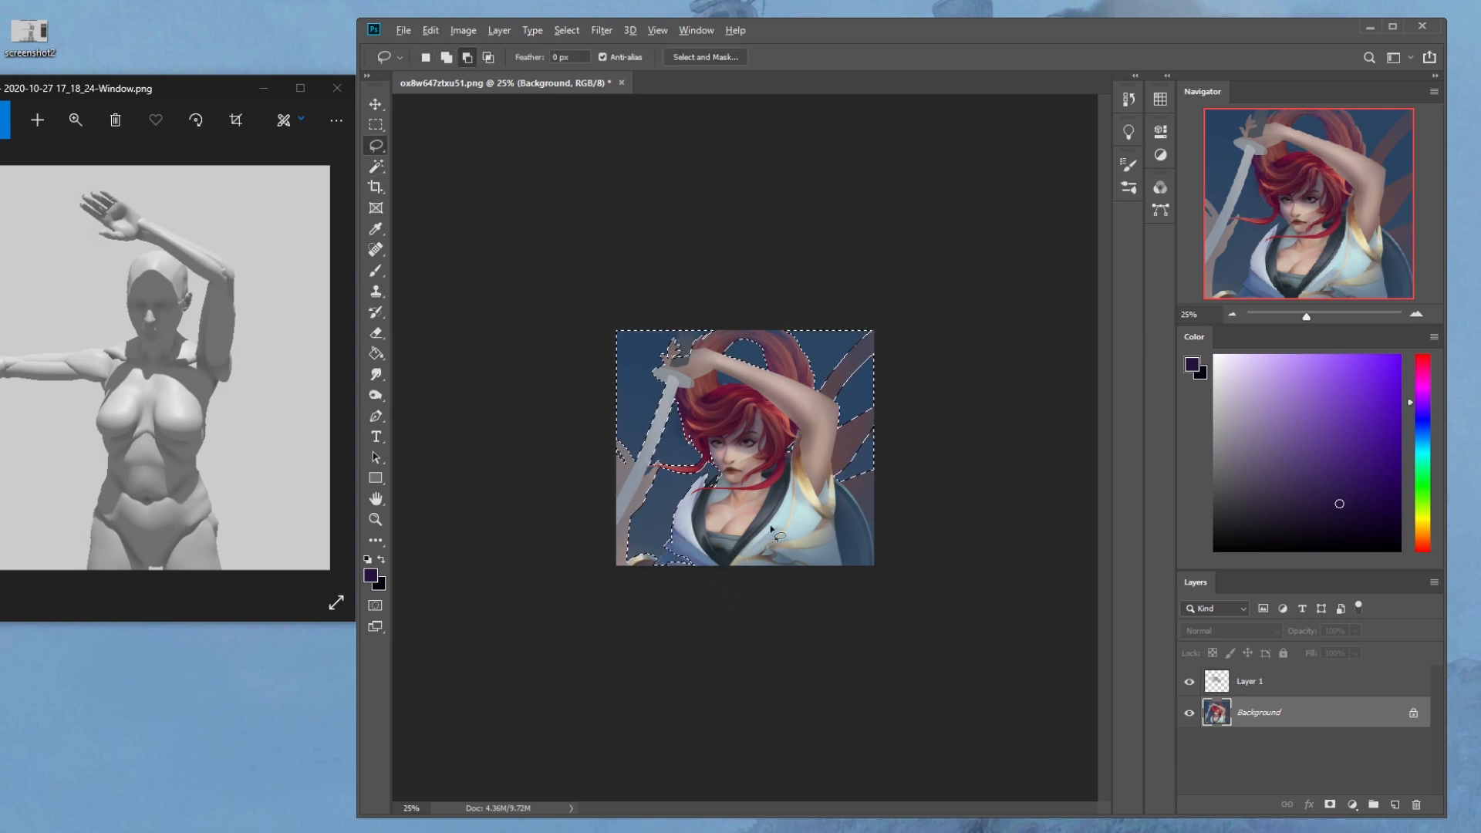
left_click(378, 167)
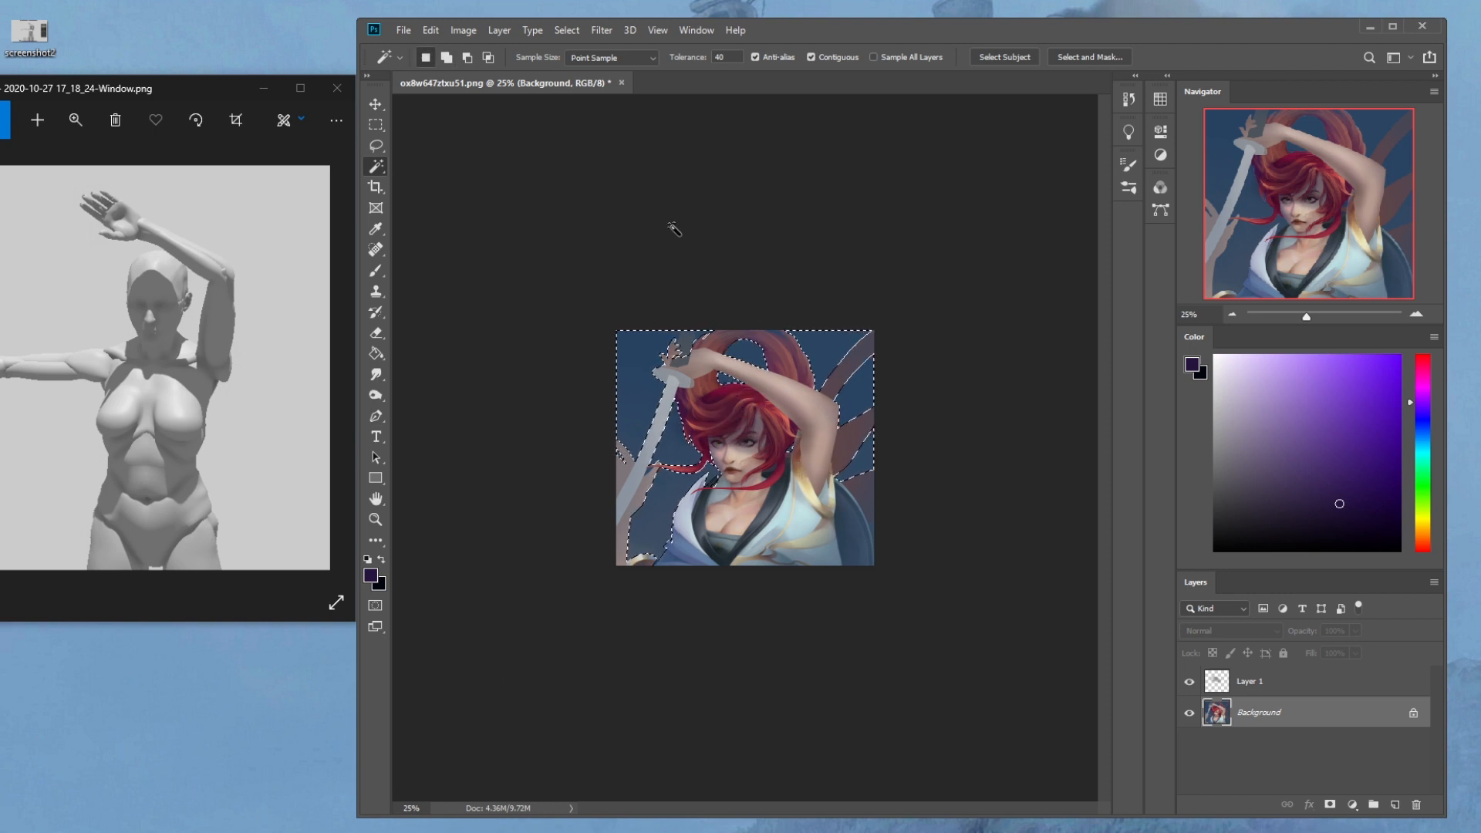
key("alt")
left_click(686, 343, "alt")
key("ctrl")
key("Return")
type("14")
left_click(682, 349, "shift")
key("ctrl")
key("ctrl+d")
Adjust the selected sky with Hue/Saturation: hue +27, saturation -39 and lightness -42
key("ctrl+u")
left_click_drag(1186, 572, 1161, 571)
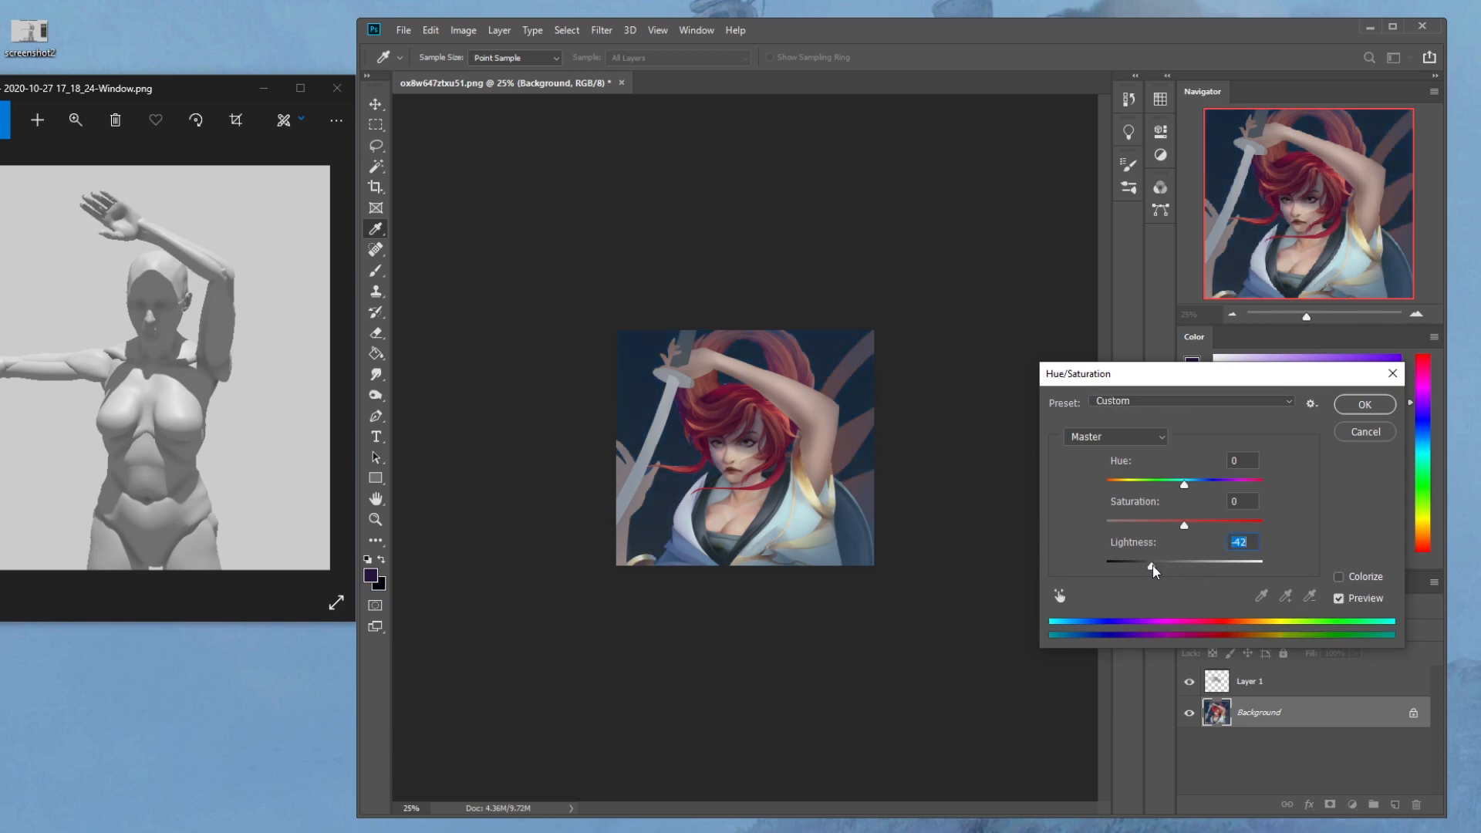
left_click_drag(1184, 487, 1190, 486)
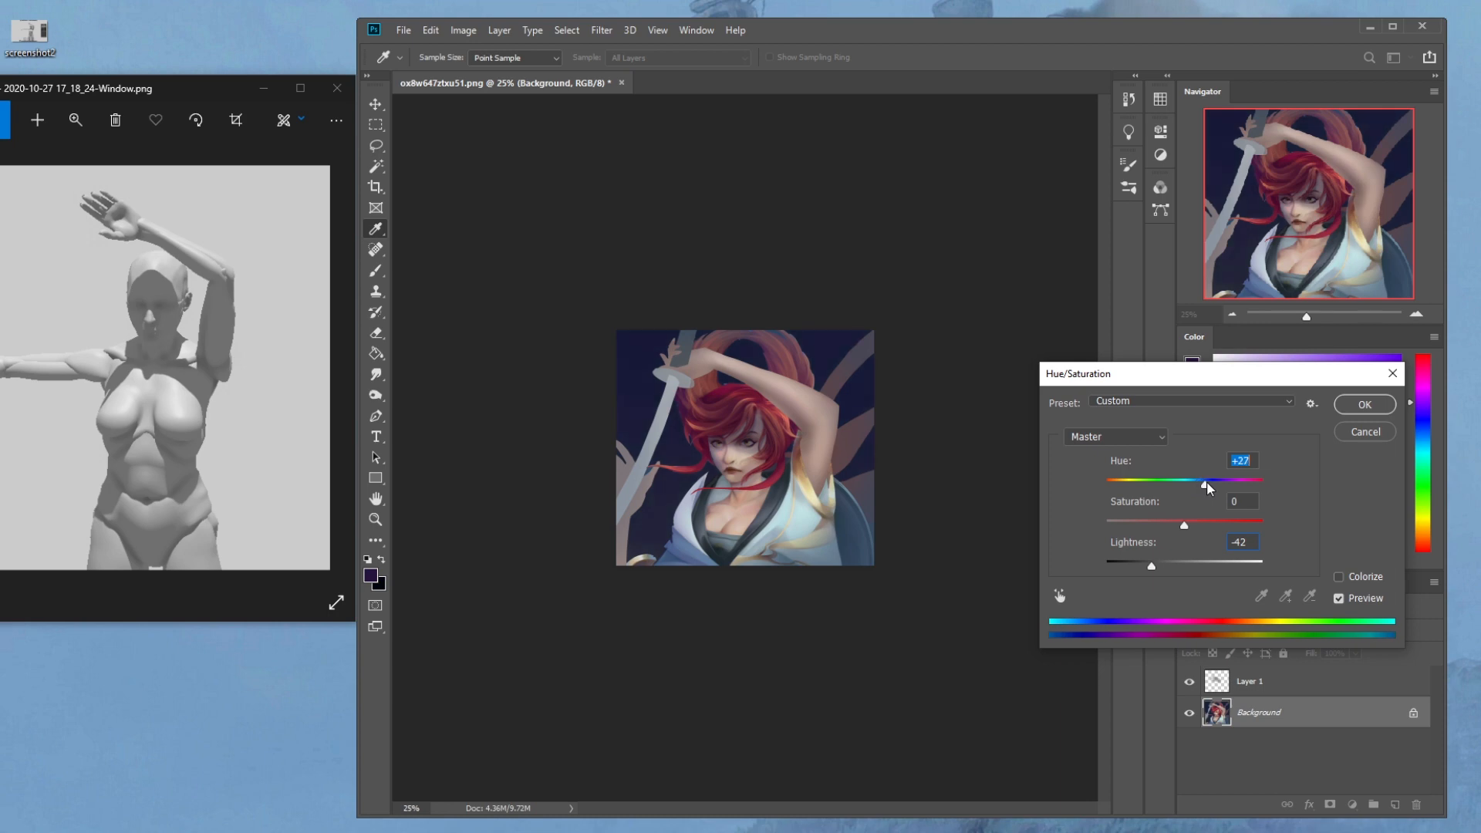
left_click_drag(1184, 524, 1176, 526)
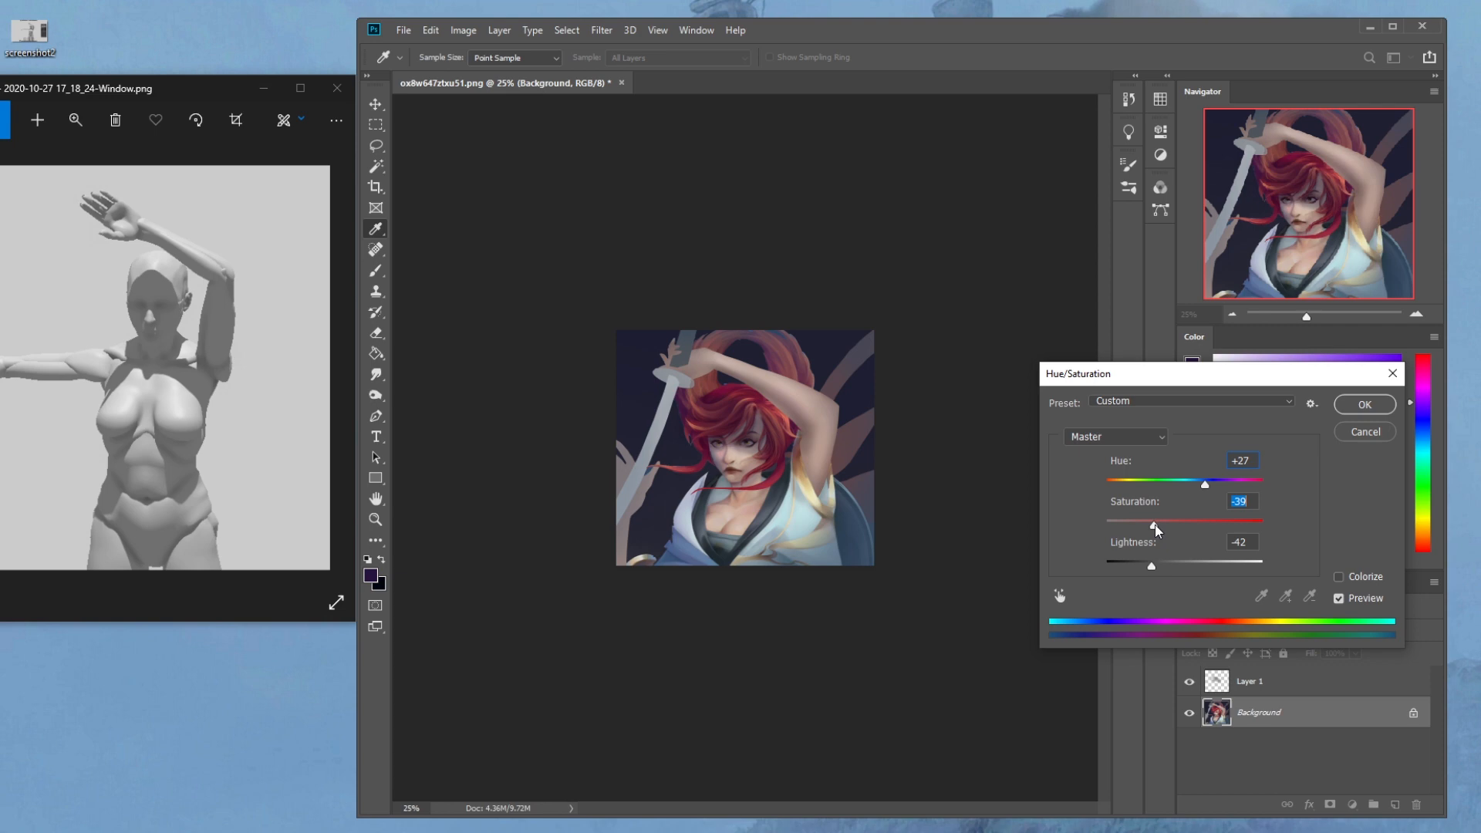
left_click(1365, 406)
key("b")
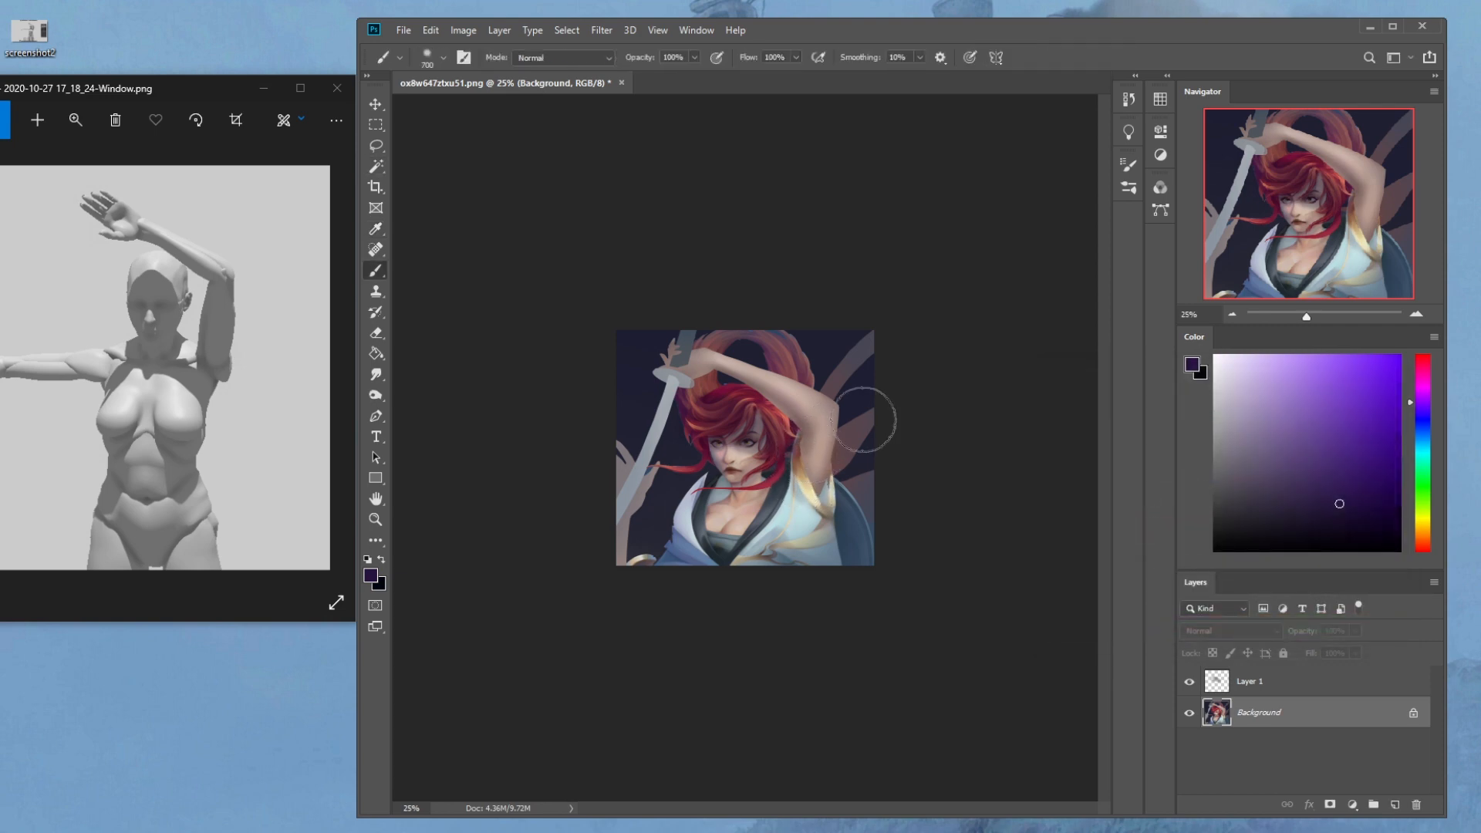
Fine-tune the sky with a second Hue/Saturation adjustment of hue -6 and lightness -1
key("ctrl+u")
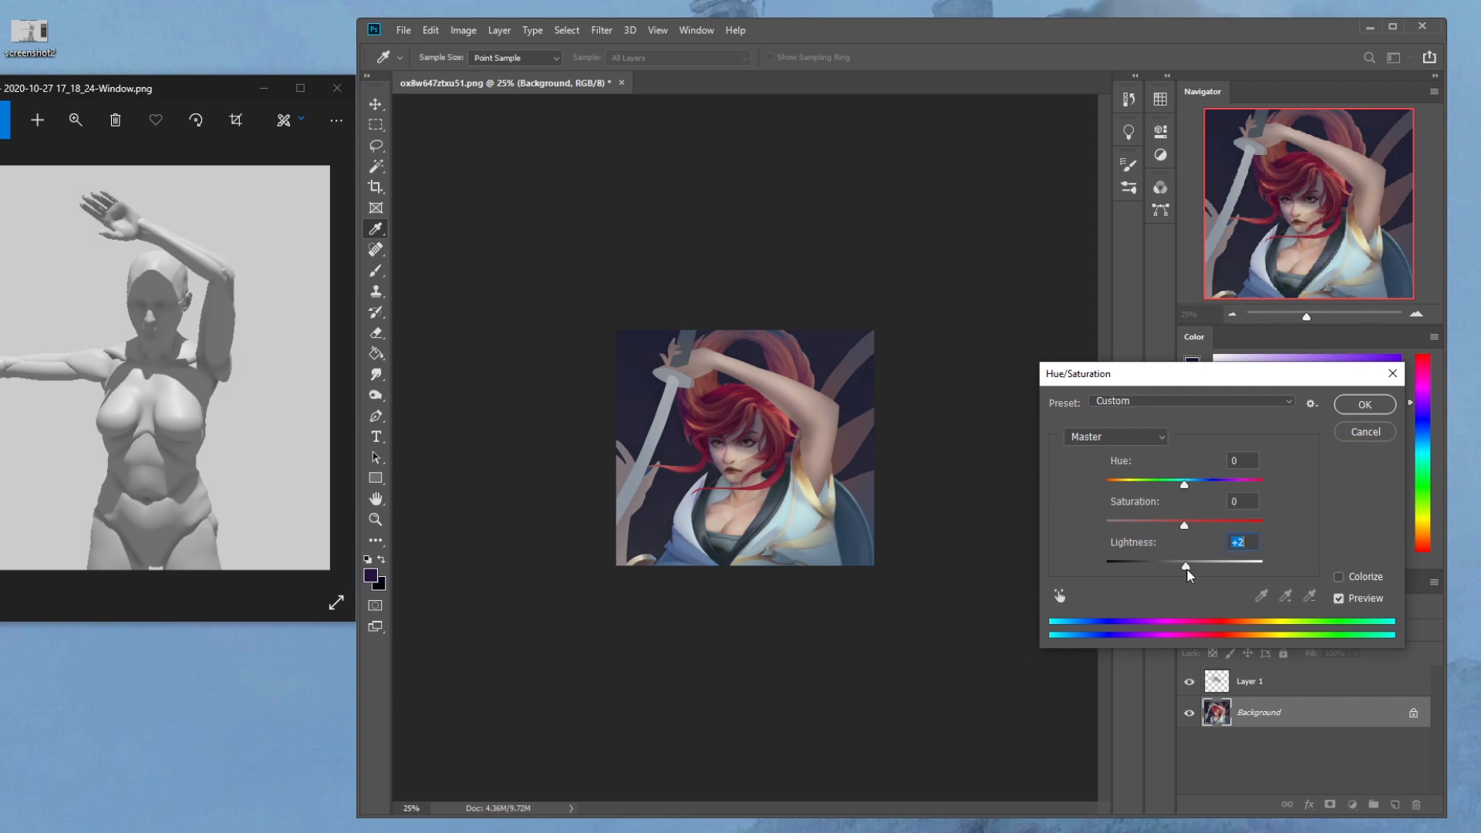
left_click_drag(1187, 486, 1184, 487)
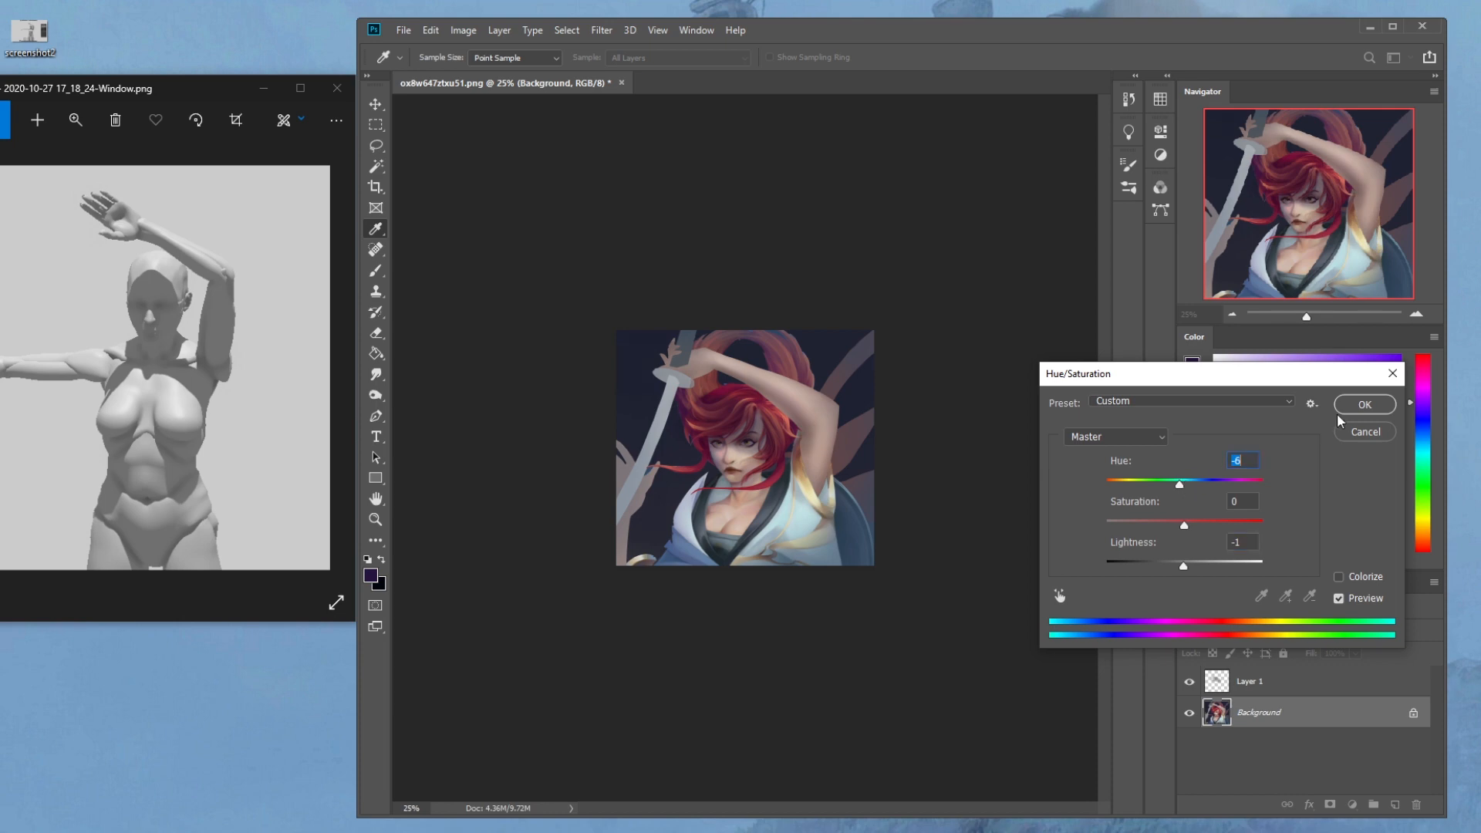
left_click(1357, 409)
key("b")
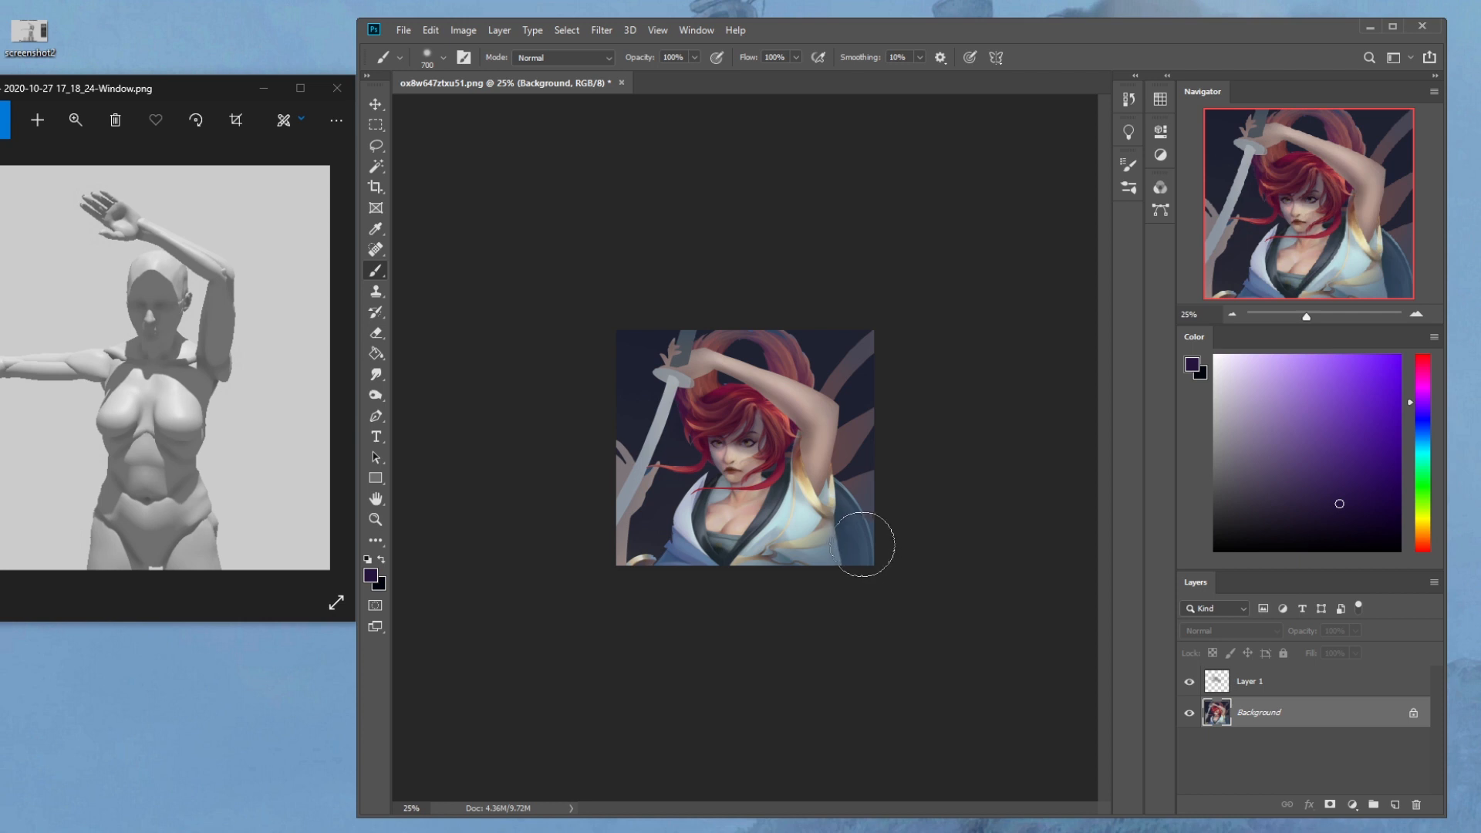
Add a layer above Layer 1 in Darken mode, try dark violet shading beside the sword, and undo it
left_click(1284, 686)
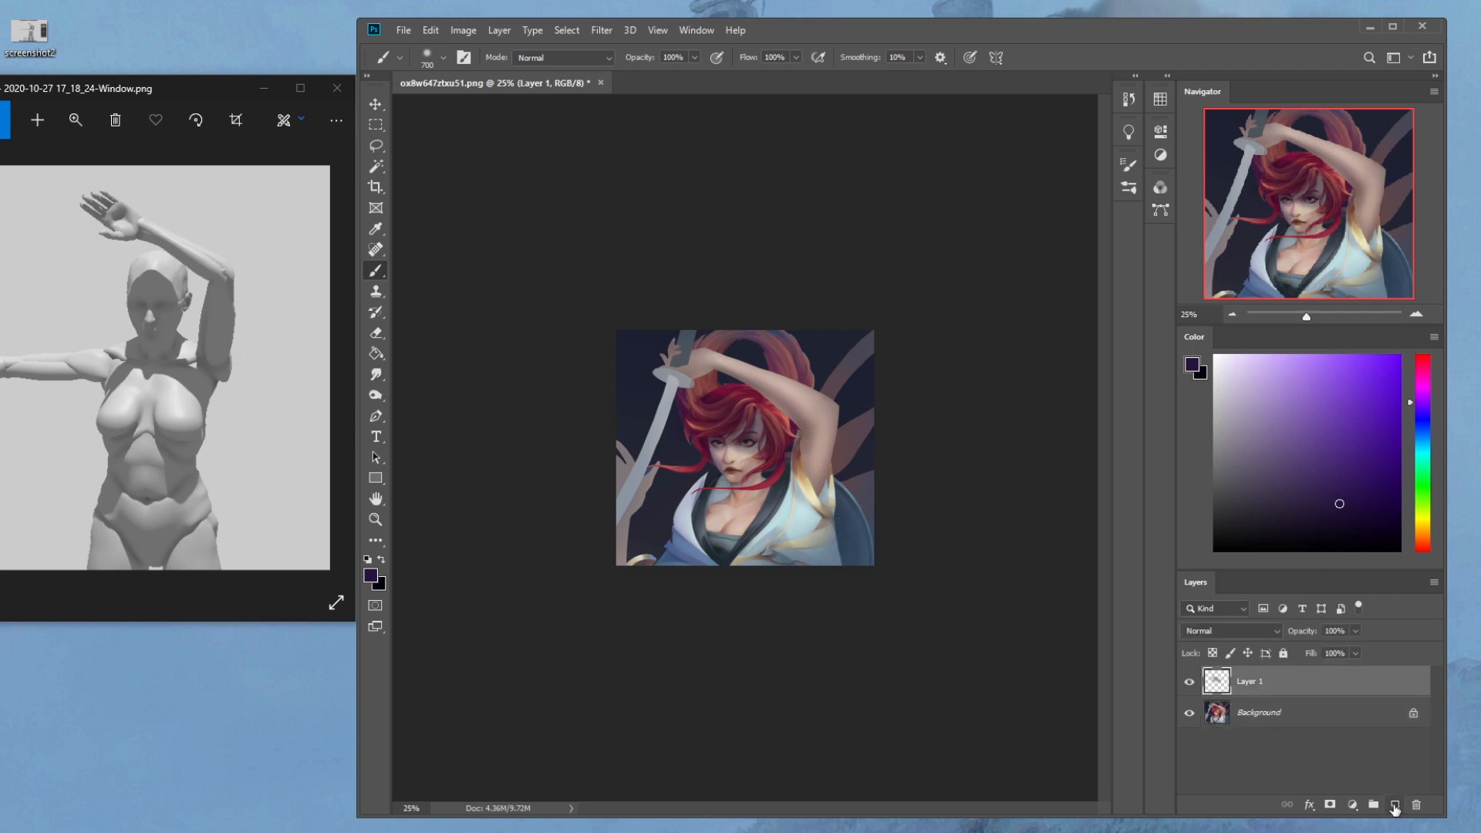
left_click(1395, 805)
left_click(1230, 630)
left_click(1219, 491)
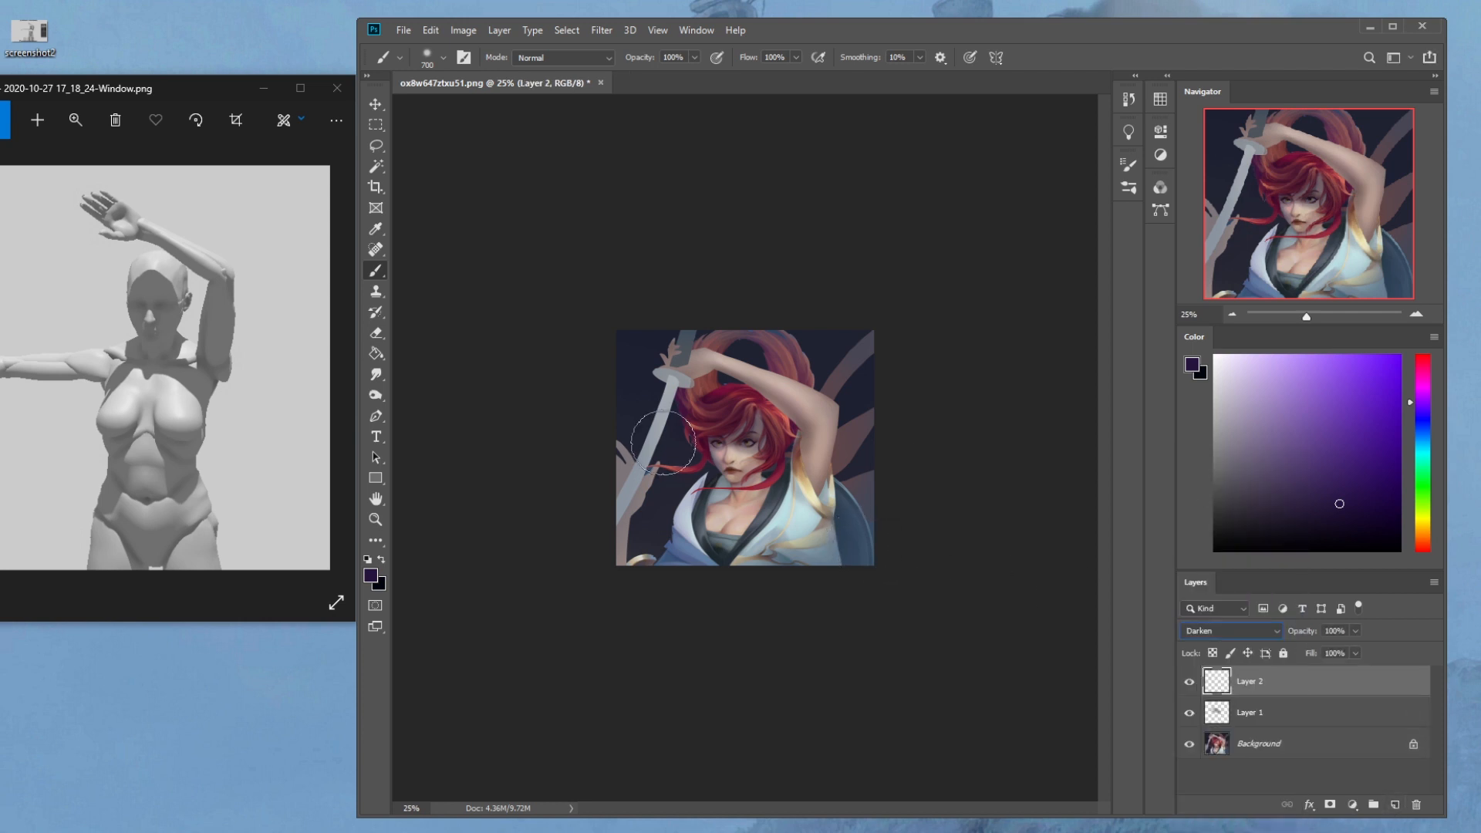
left_click(732, 467, "alt")
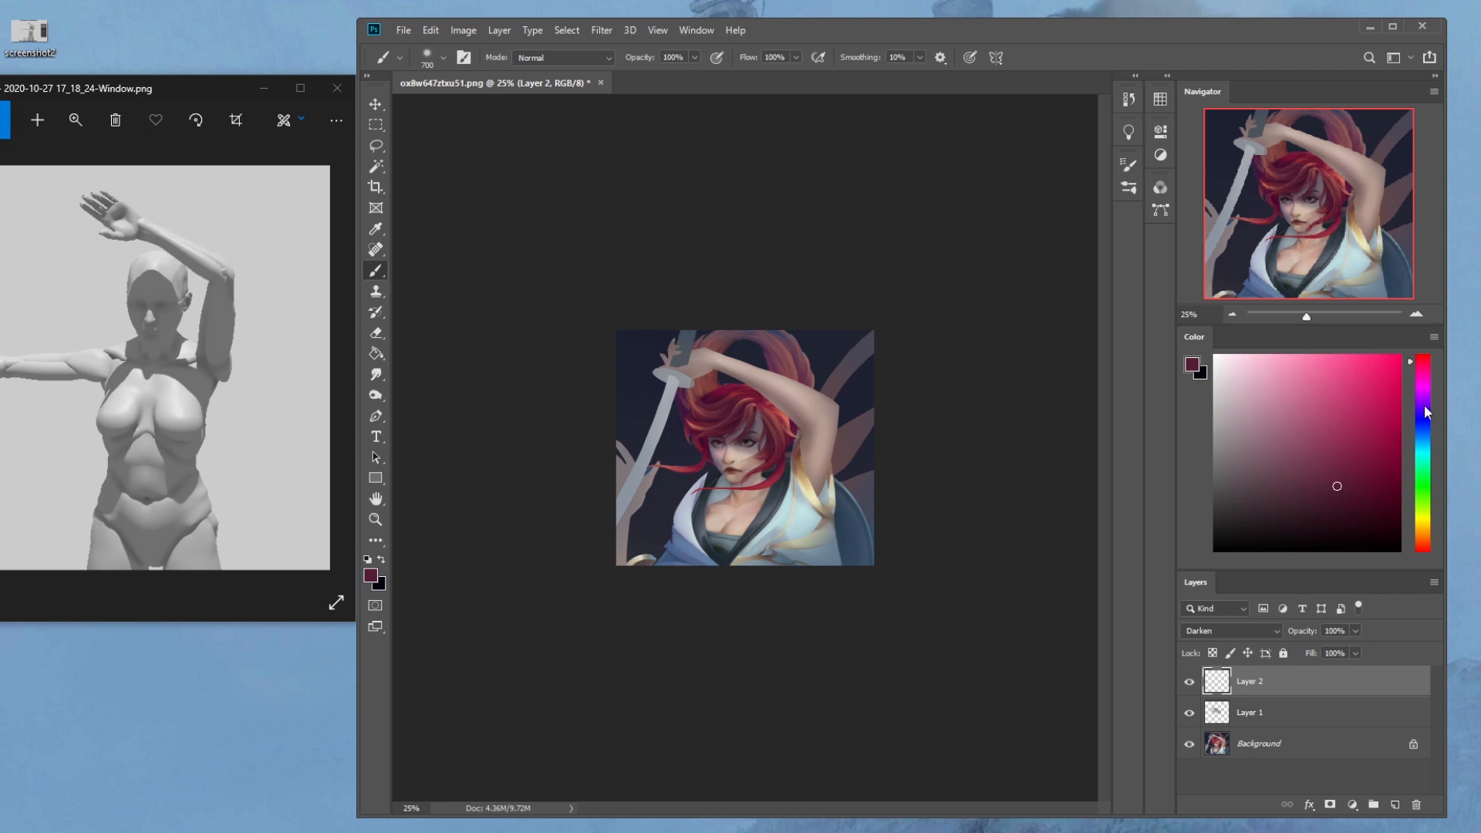
left_click_drag(1426, 416, 1423, 400)
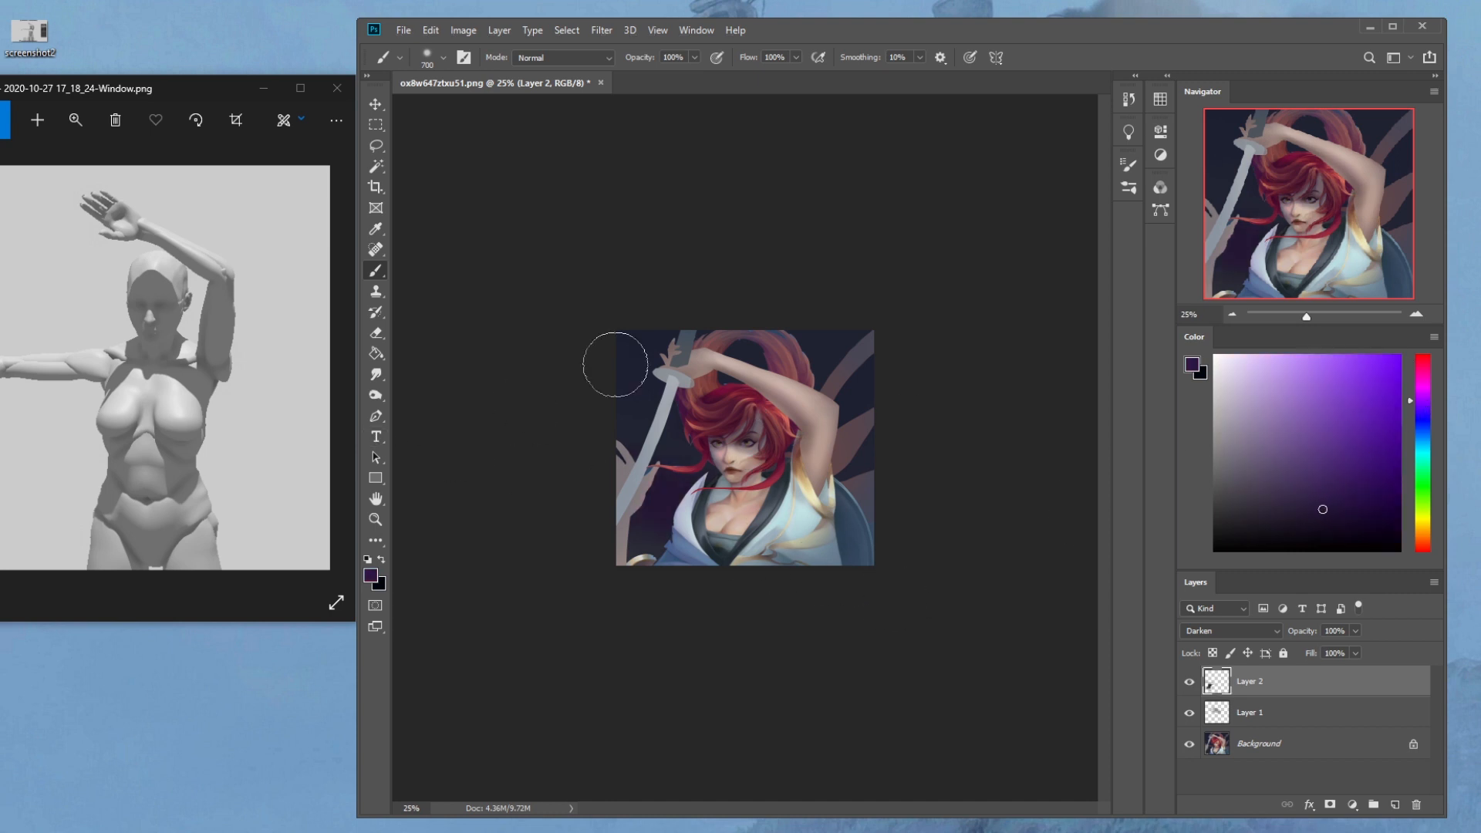
key("m")
right_click(748, 455)
left_click(752, 460)
Sample a dark greyish violet, shade across the warrior's lower body on Layer 2, and set the layer's fill to 52%
key("b")
left_click(801, 461, "alt")
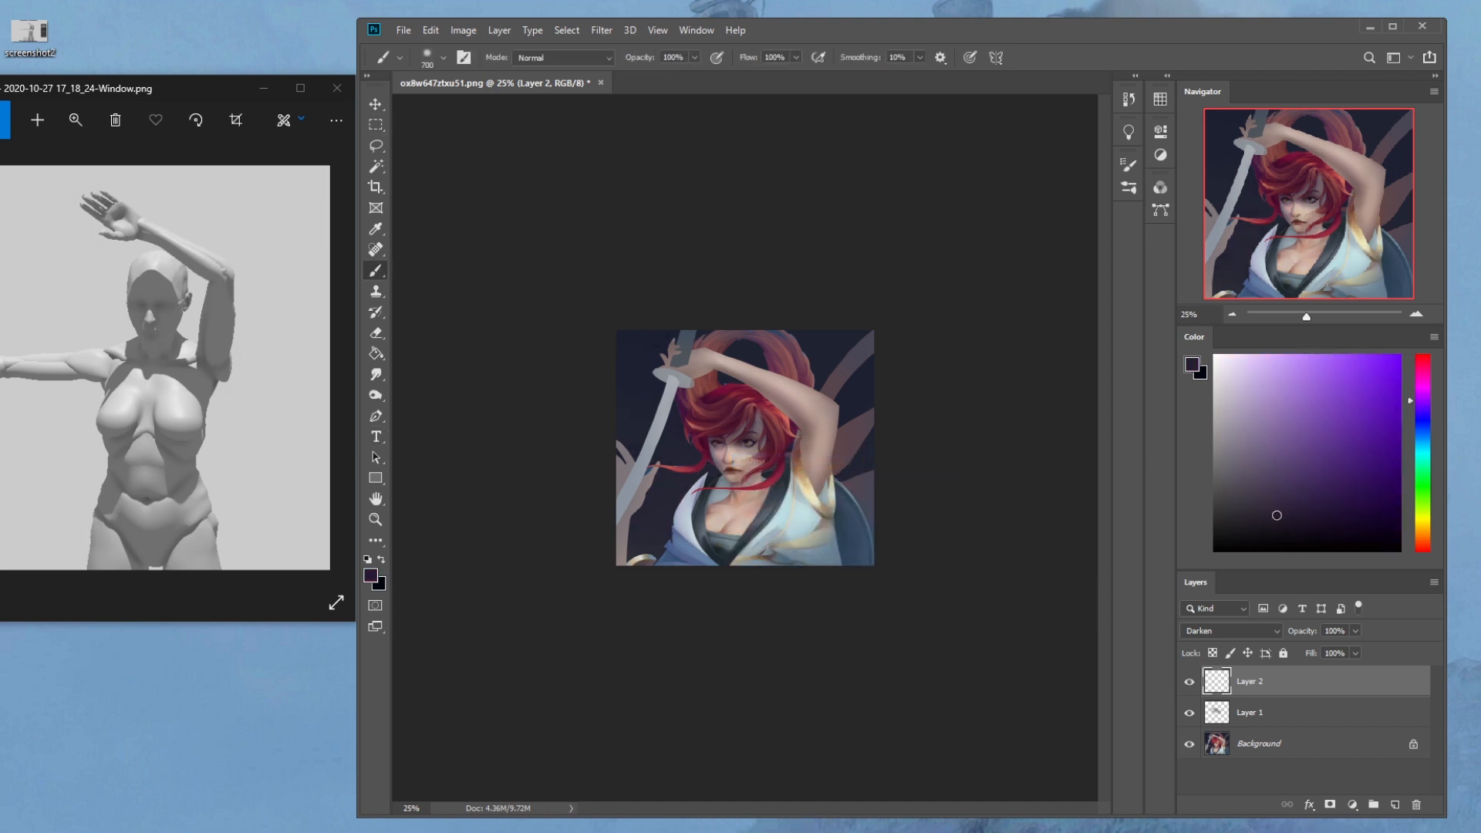
left_click_drag(840, 553, 488, 386)
left_click(1231, 630)
left_click(1027, 634)
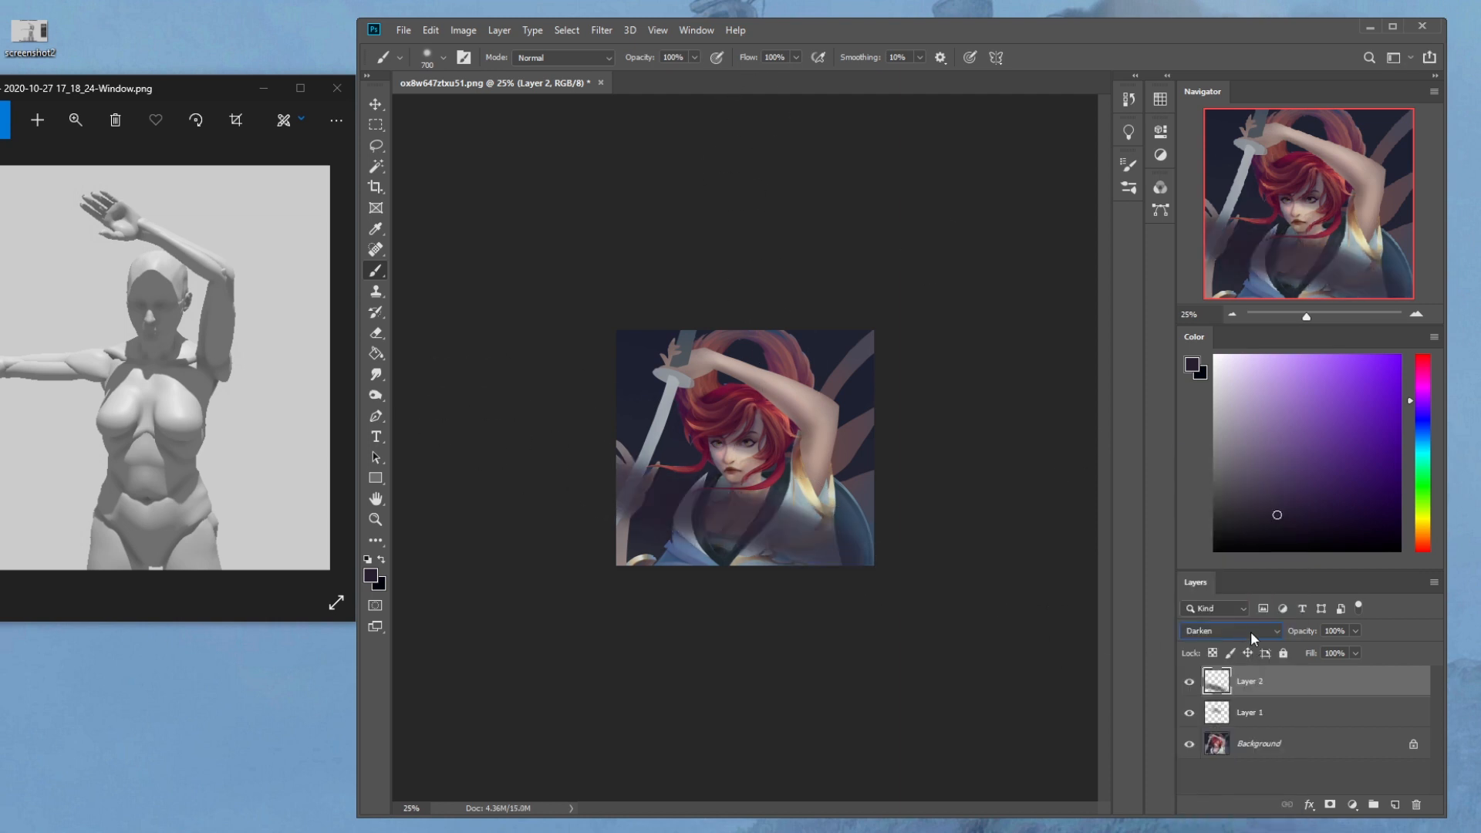
left_click(1355, 653)
left_click_drag(1334, 673, 1321, 669)
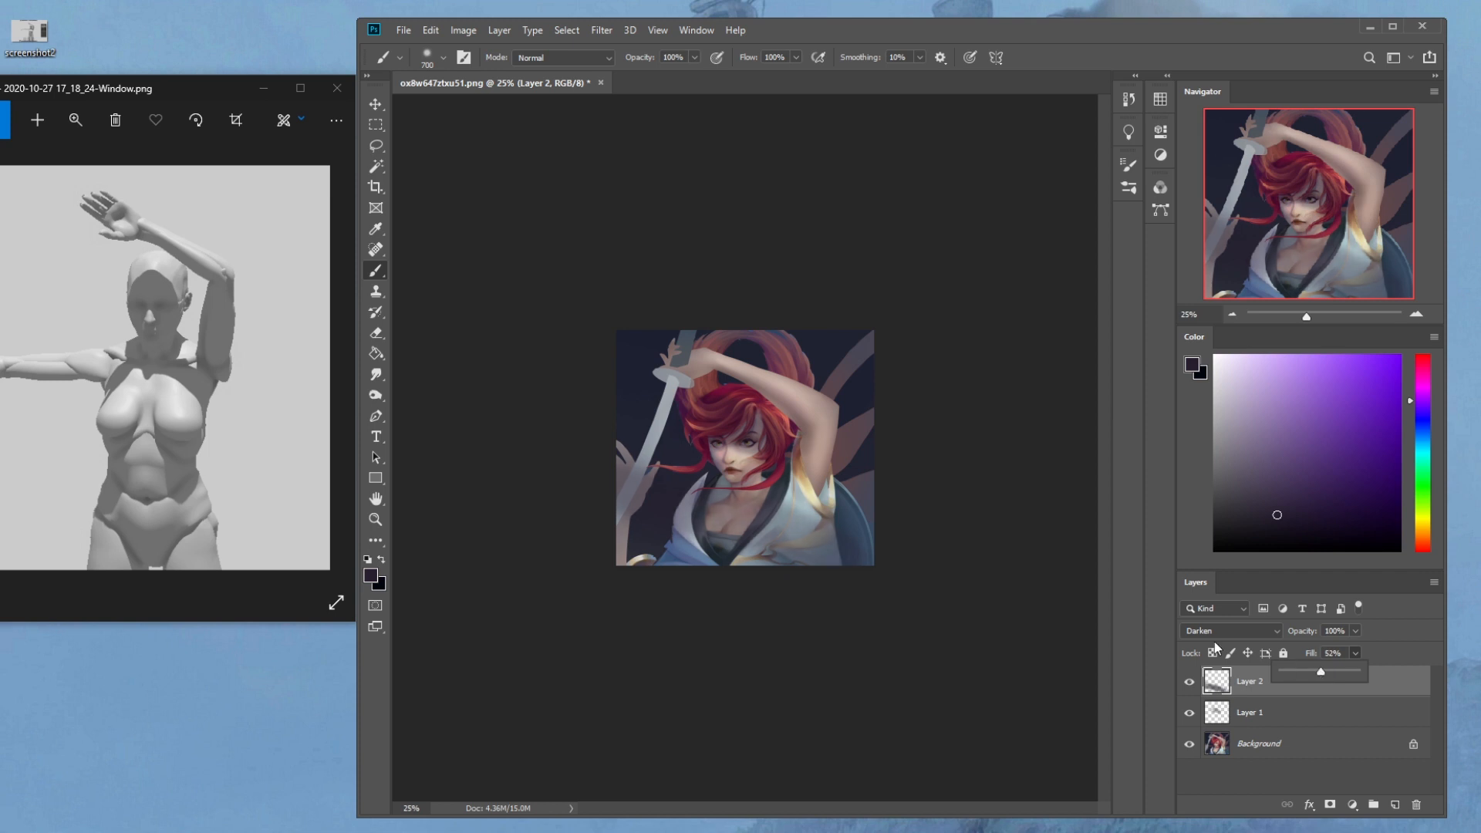
Erase parts of the shading around the neck and chest, compare with Layer 2 hidden, and delete that layer
key("e")
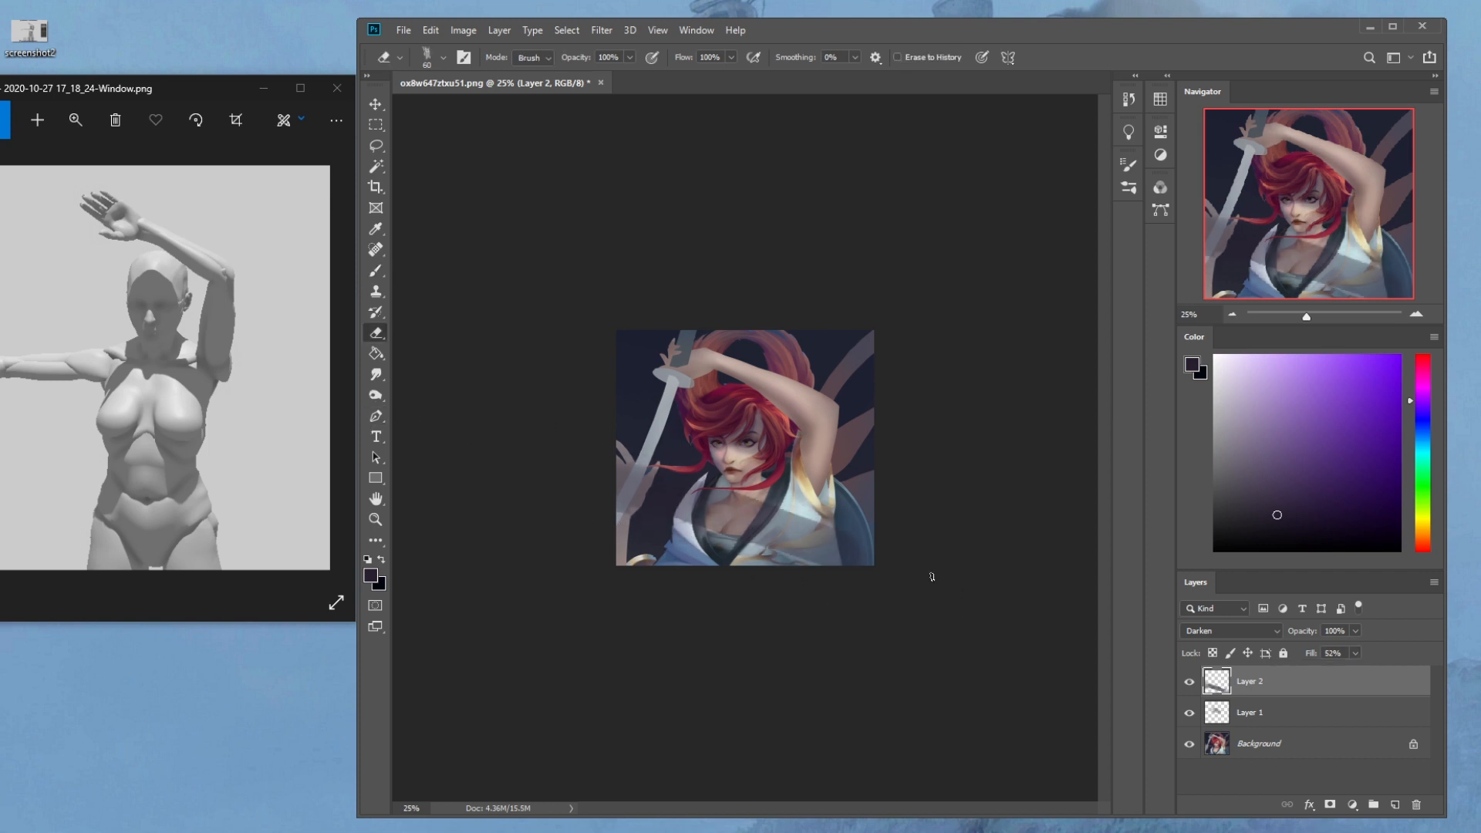
mouse_move(721, 482)
left_mouse_down()
mouse_move(714, 510)
mouse_move(741, 535)
mouse_move(714, 534)
mouse_move(744, 531)
left_mouse_up()
key("b")
key("e")
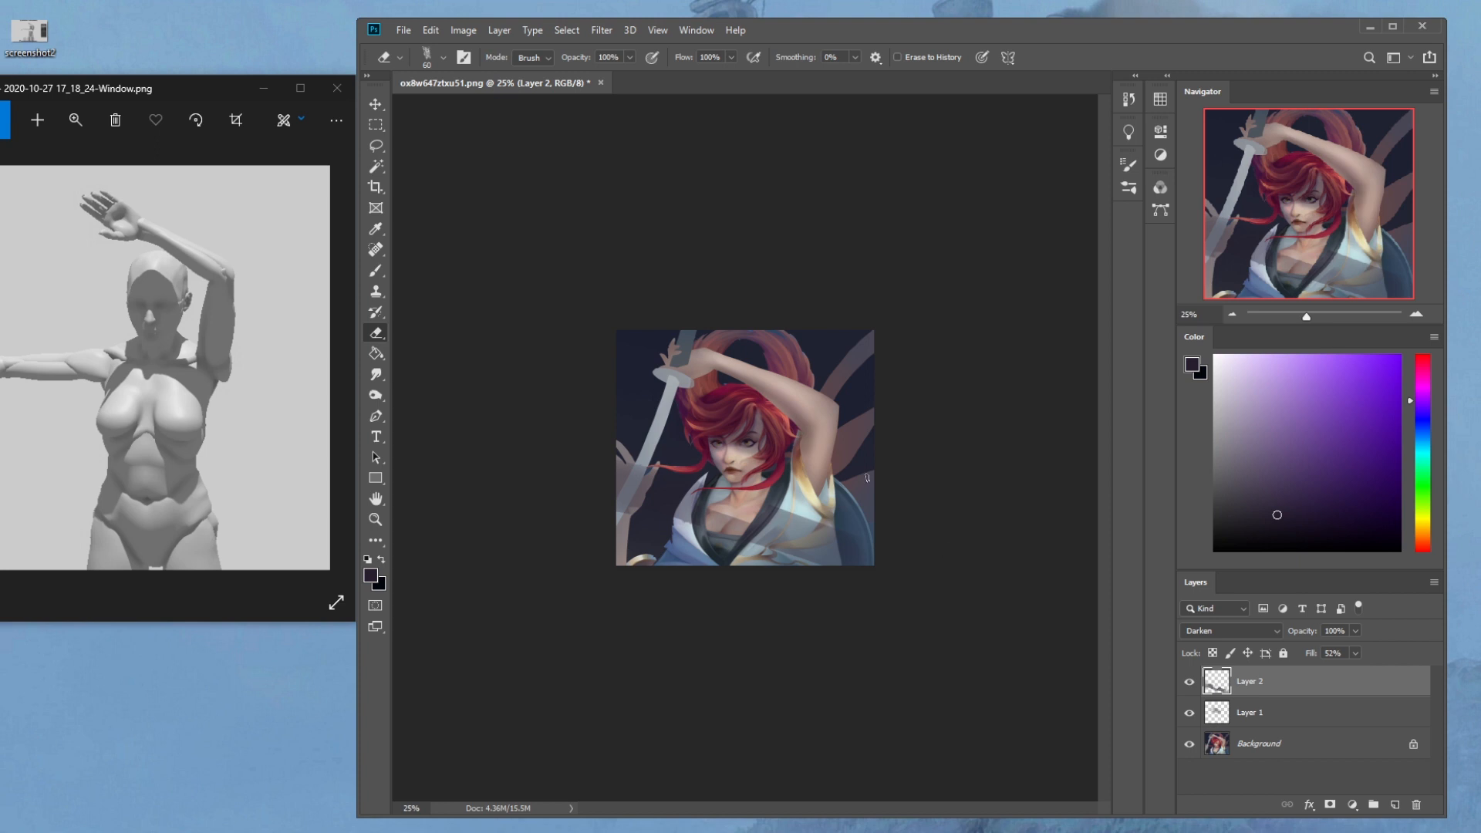
left_click(1188, 682)
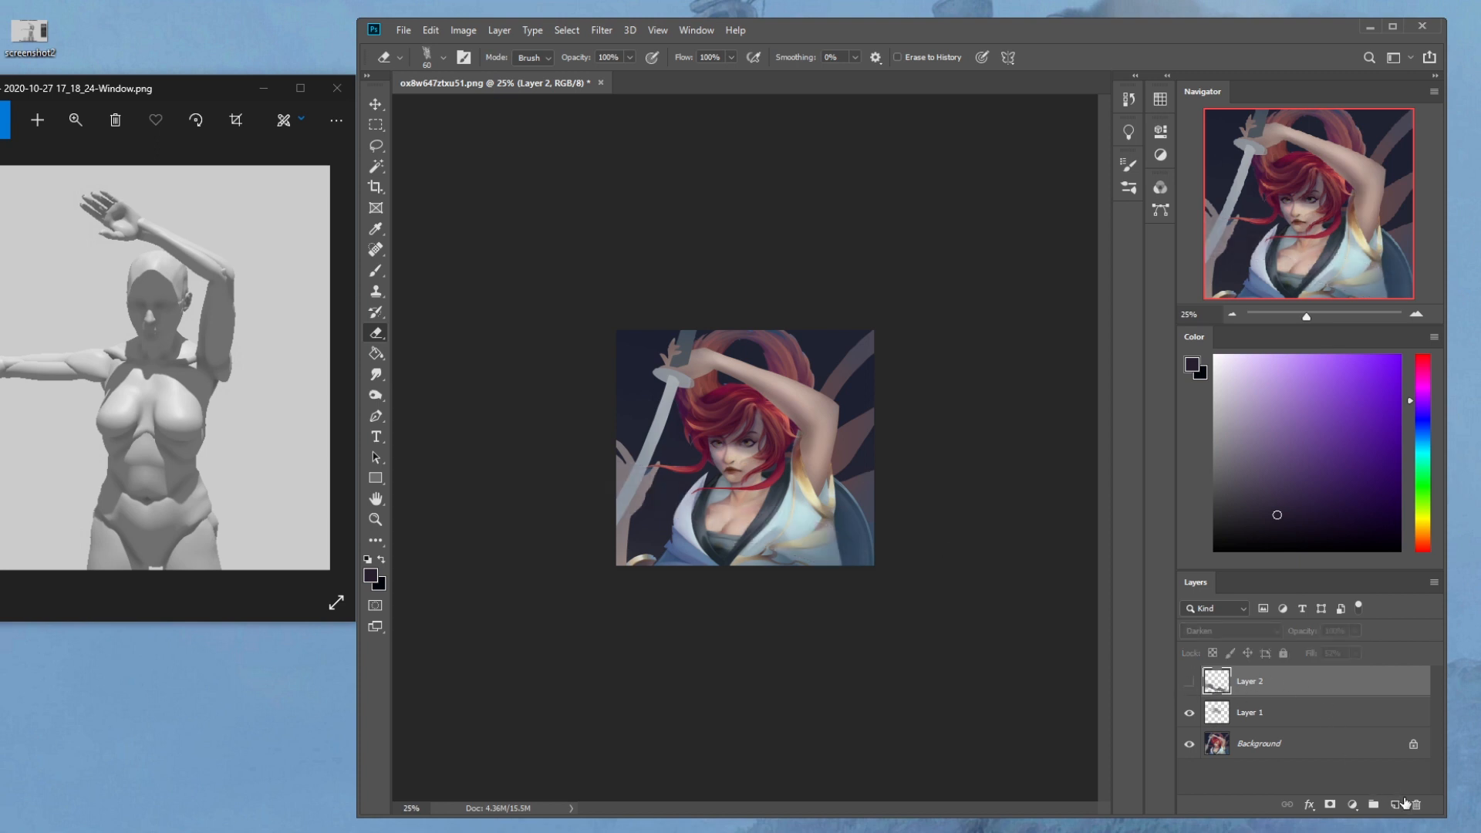
left_click_drag(1405, 804, 1416, 804)
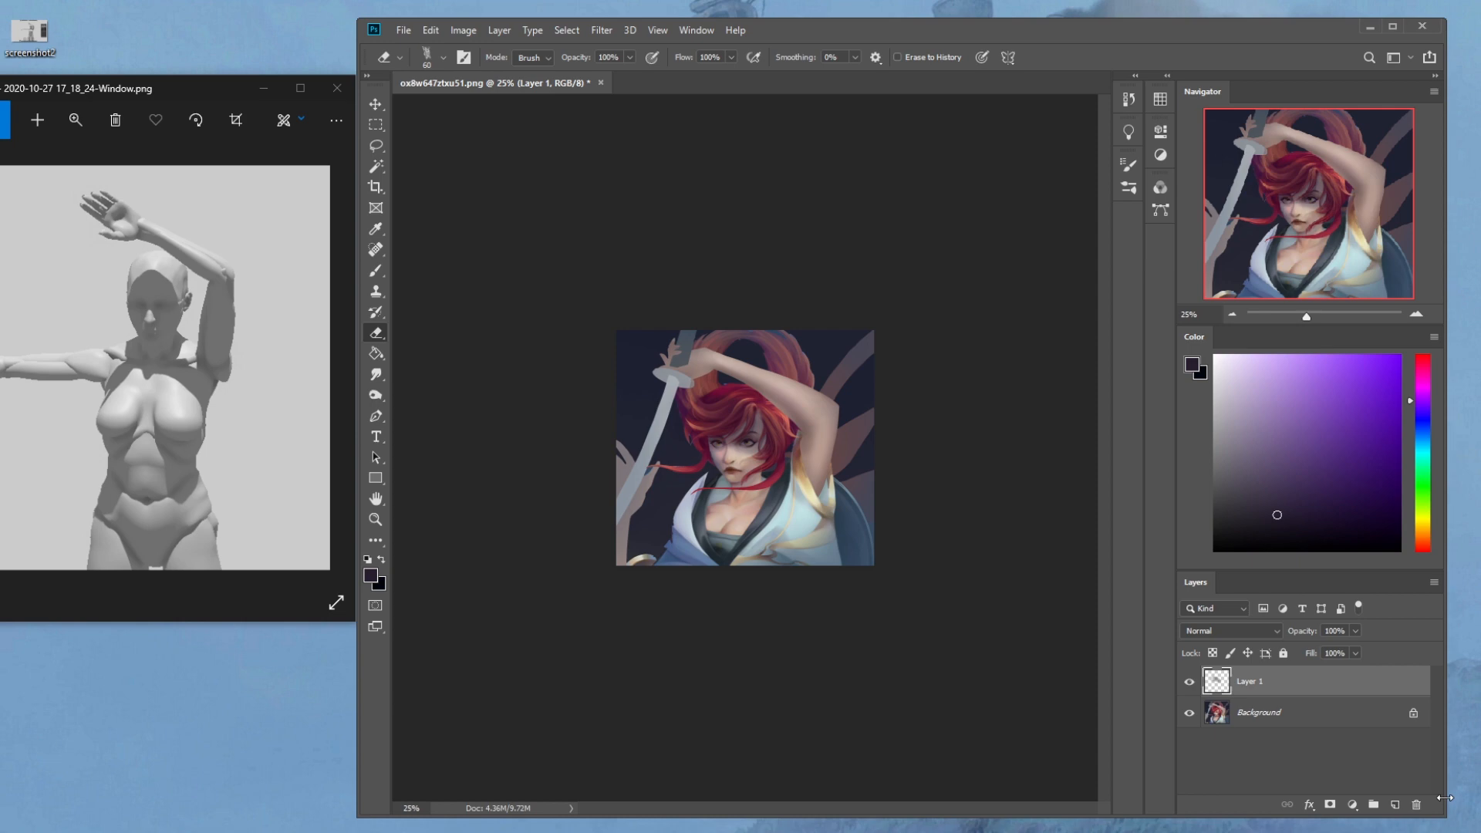
Make the Background layer active and set up a 1400-pixel brush at 40% opacity in the sampled dark blue of the sky
left_click(376, 166)
left_click(645, 503)
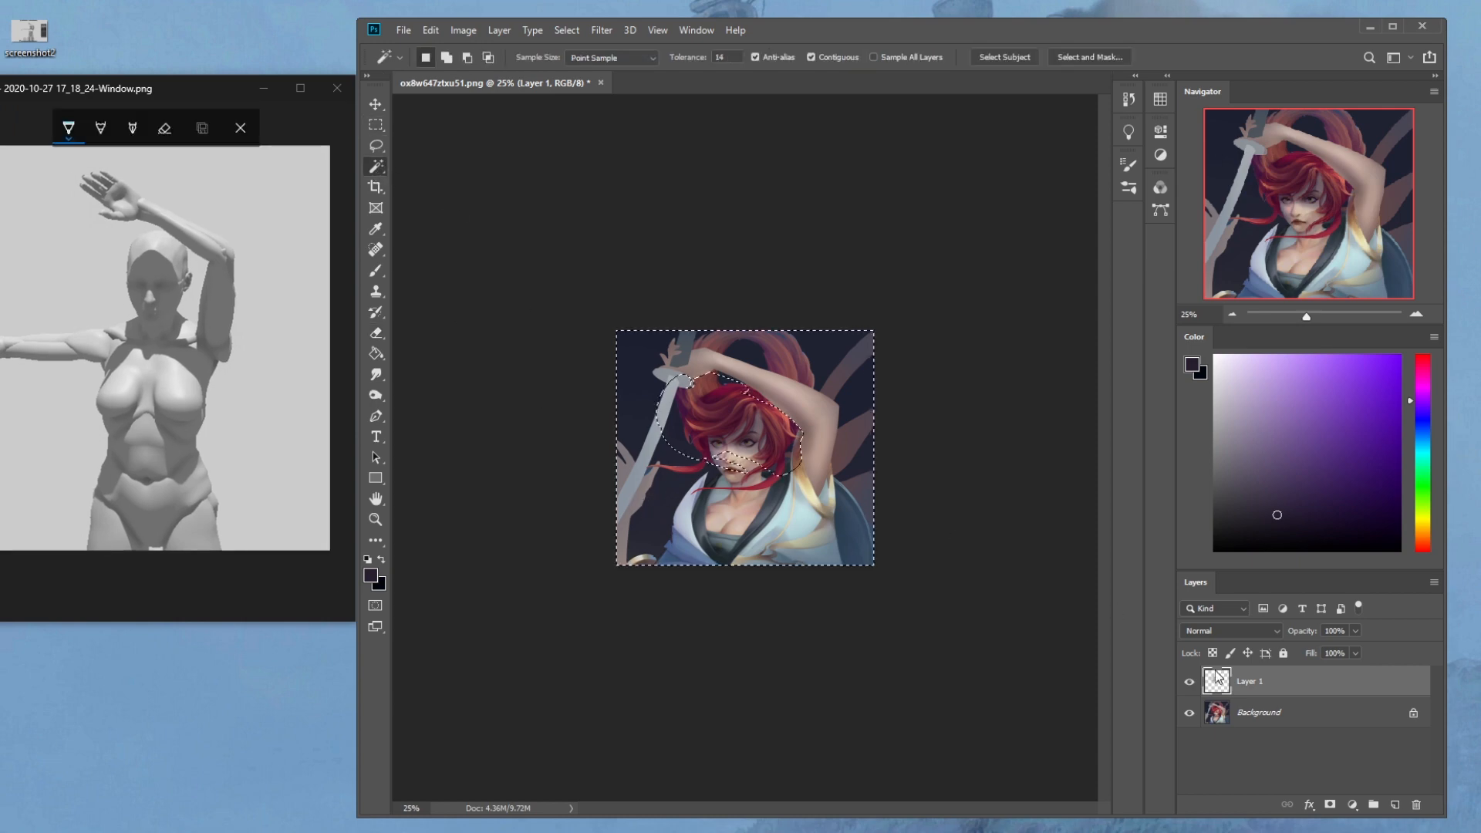
left_click(1265, 712)
left_click(563, 591)
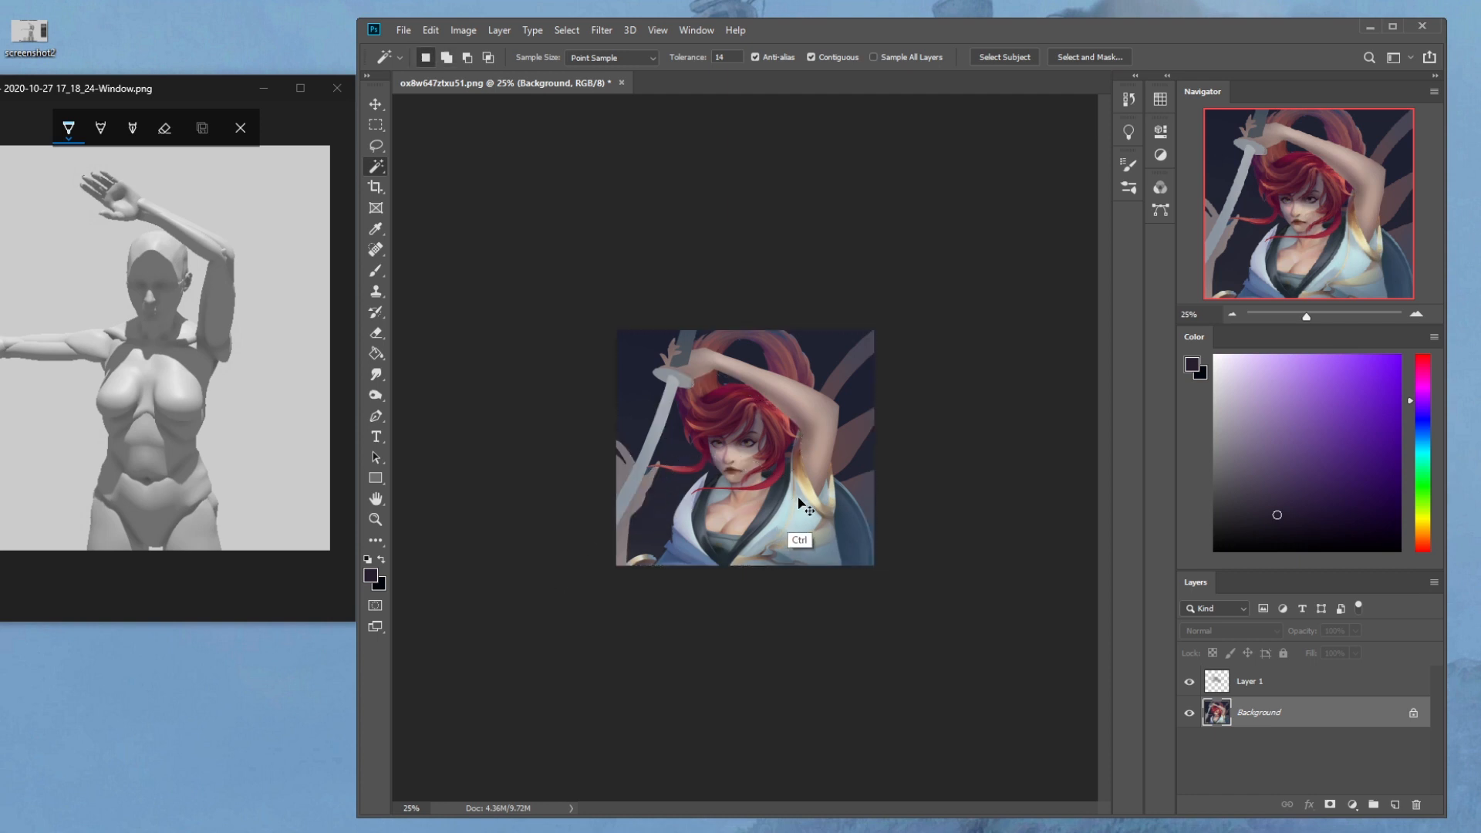
key("b")
left_click(626, 409, "alt")
key("bracketright")
key("bracketright")
key("bracketright")
left_click(694, 57)
left_click(650, 75)
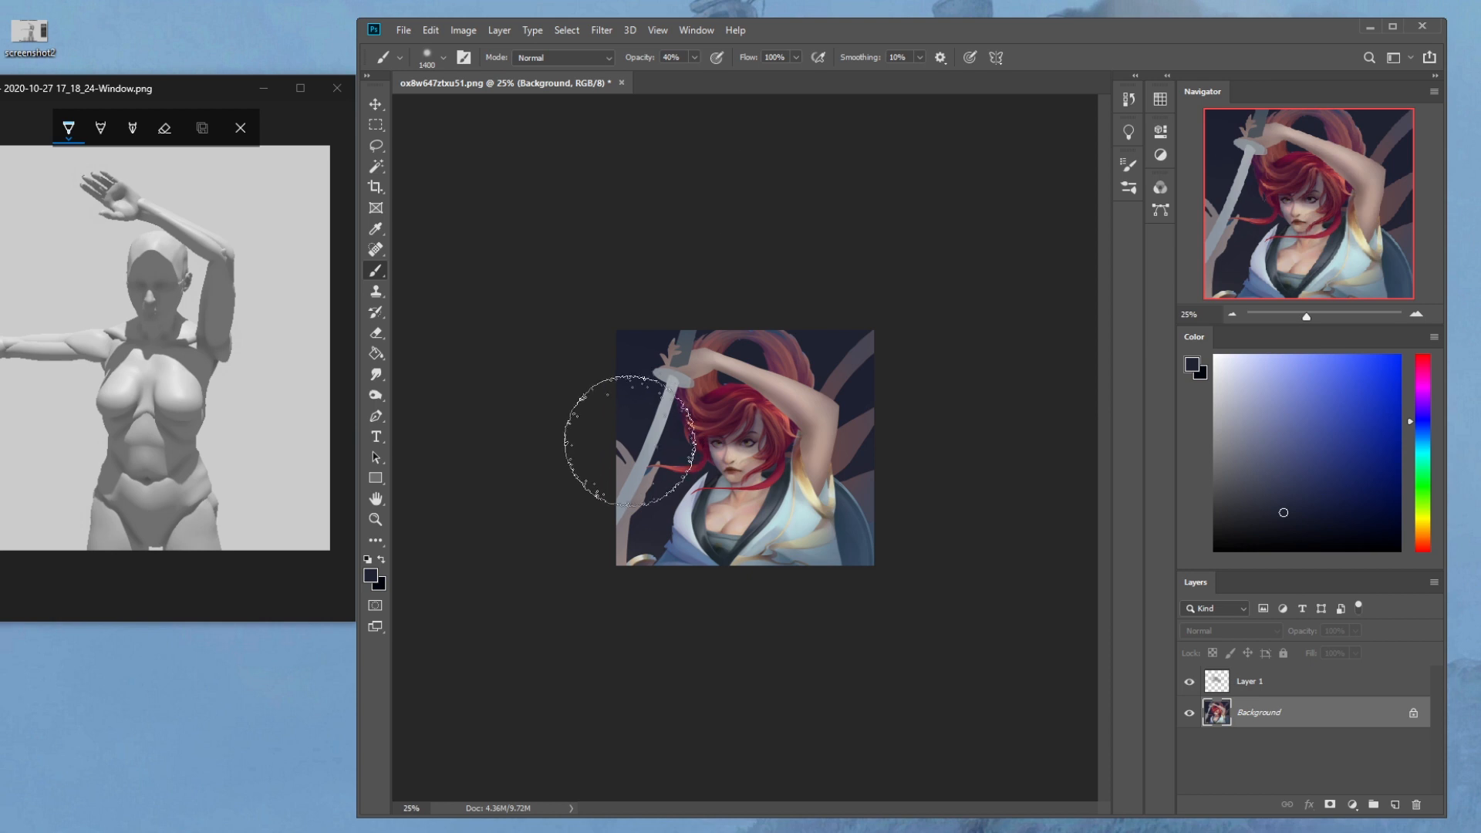
Sample a muted greyish pink from the painting beside the sword blade as the brush colour
left_click(376, 166)
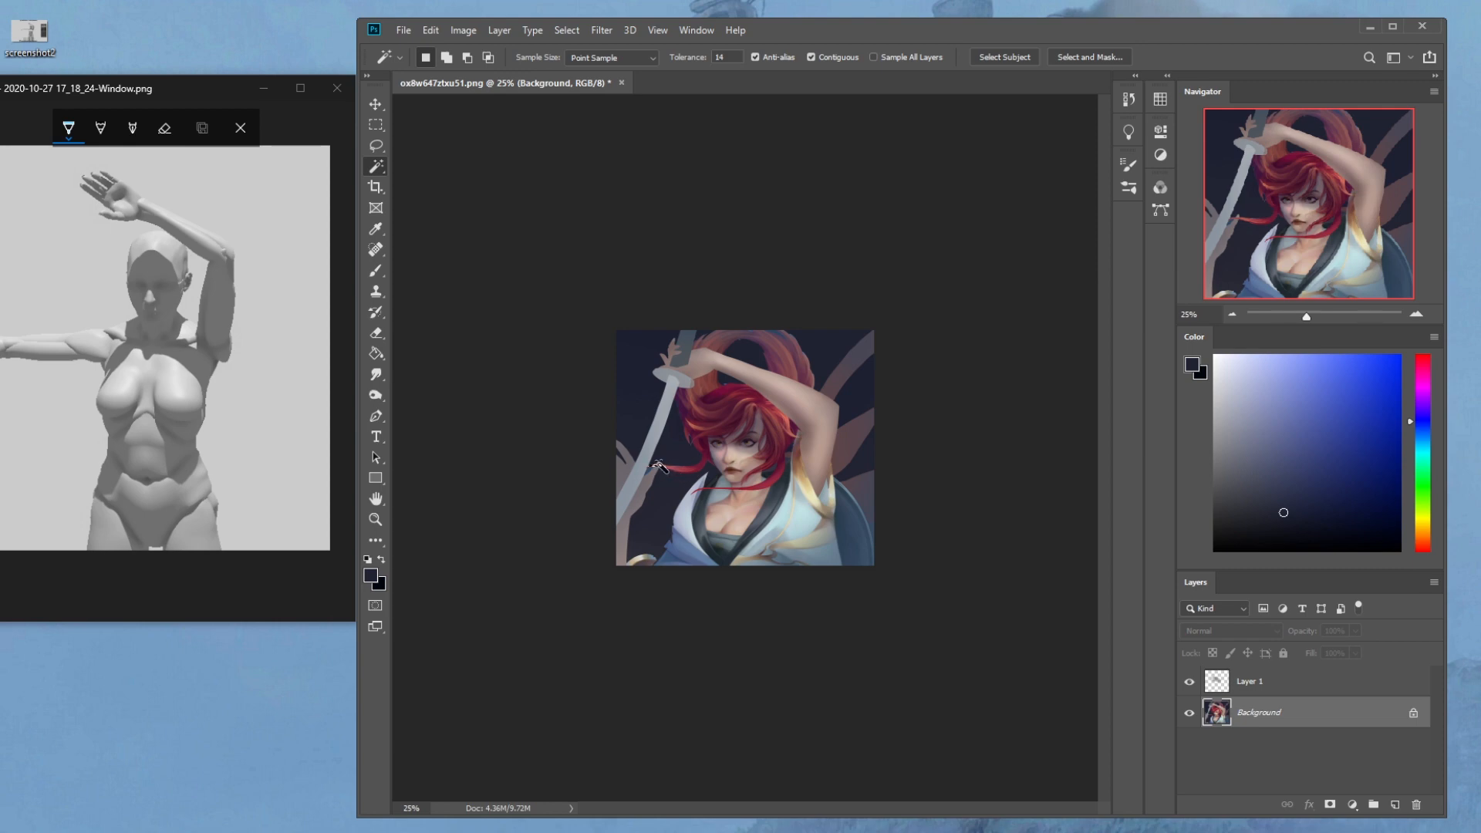
key("b")
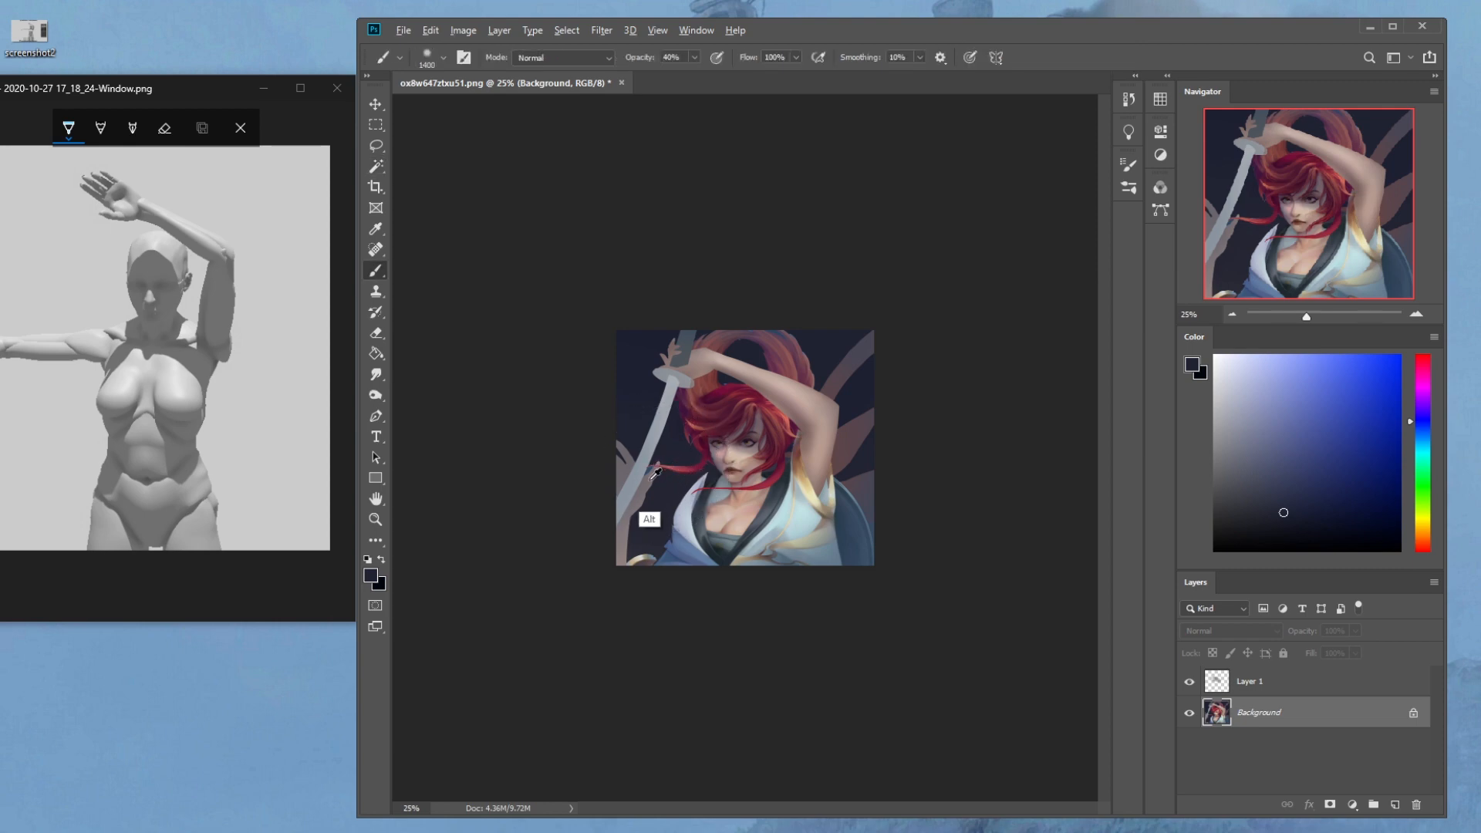
left_click(659, 468, "alt")
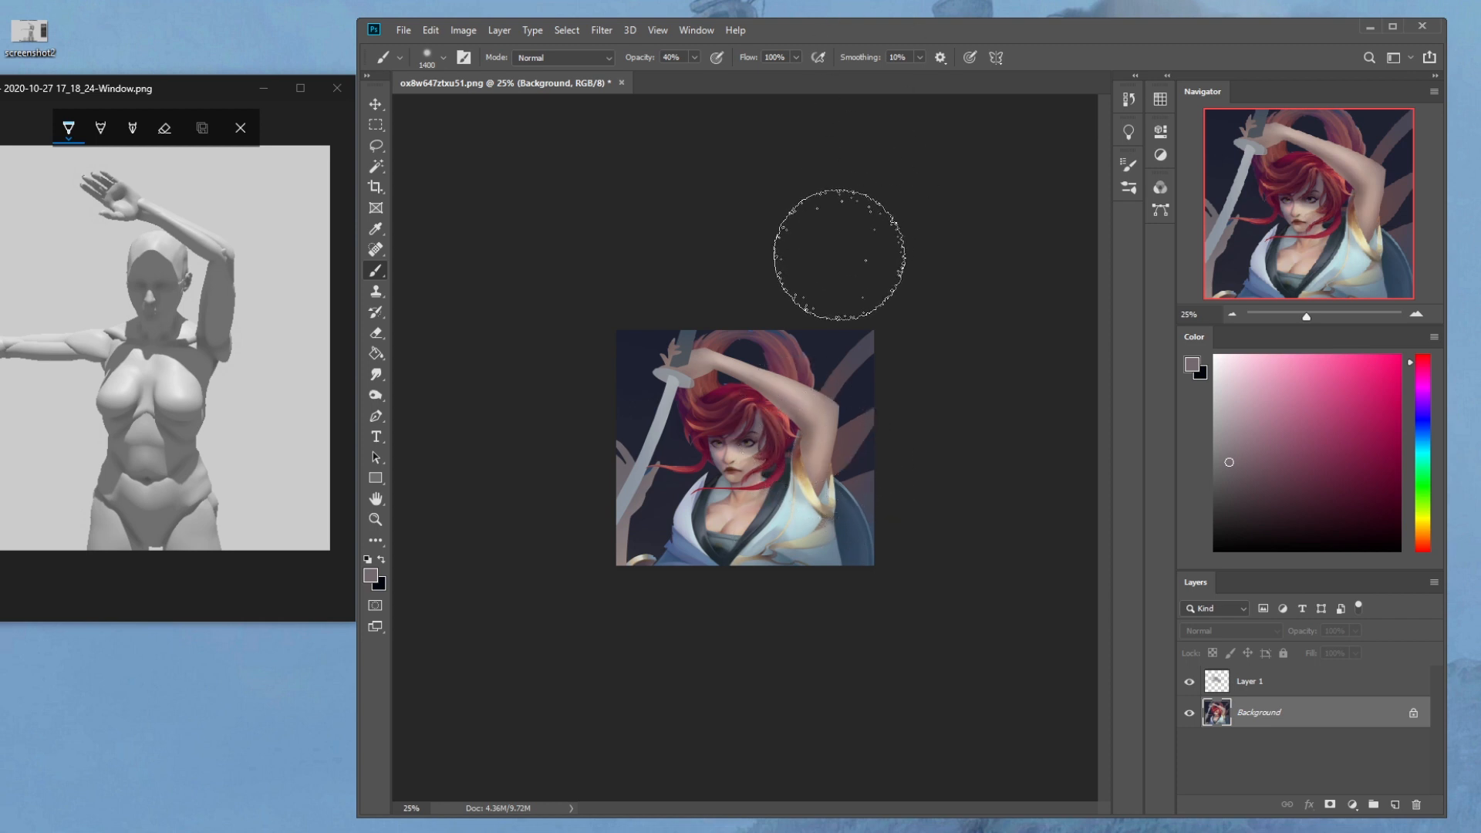
Select the dark sky areas around the sword, hair and raised arm with the Magic Wand at tolerance 14
left_click(374, 166)
left_click(650, 398)
key("shift")
left_click(652, 509, "shift")
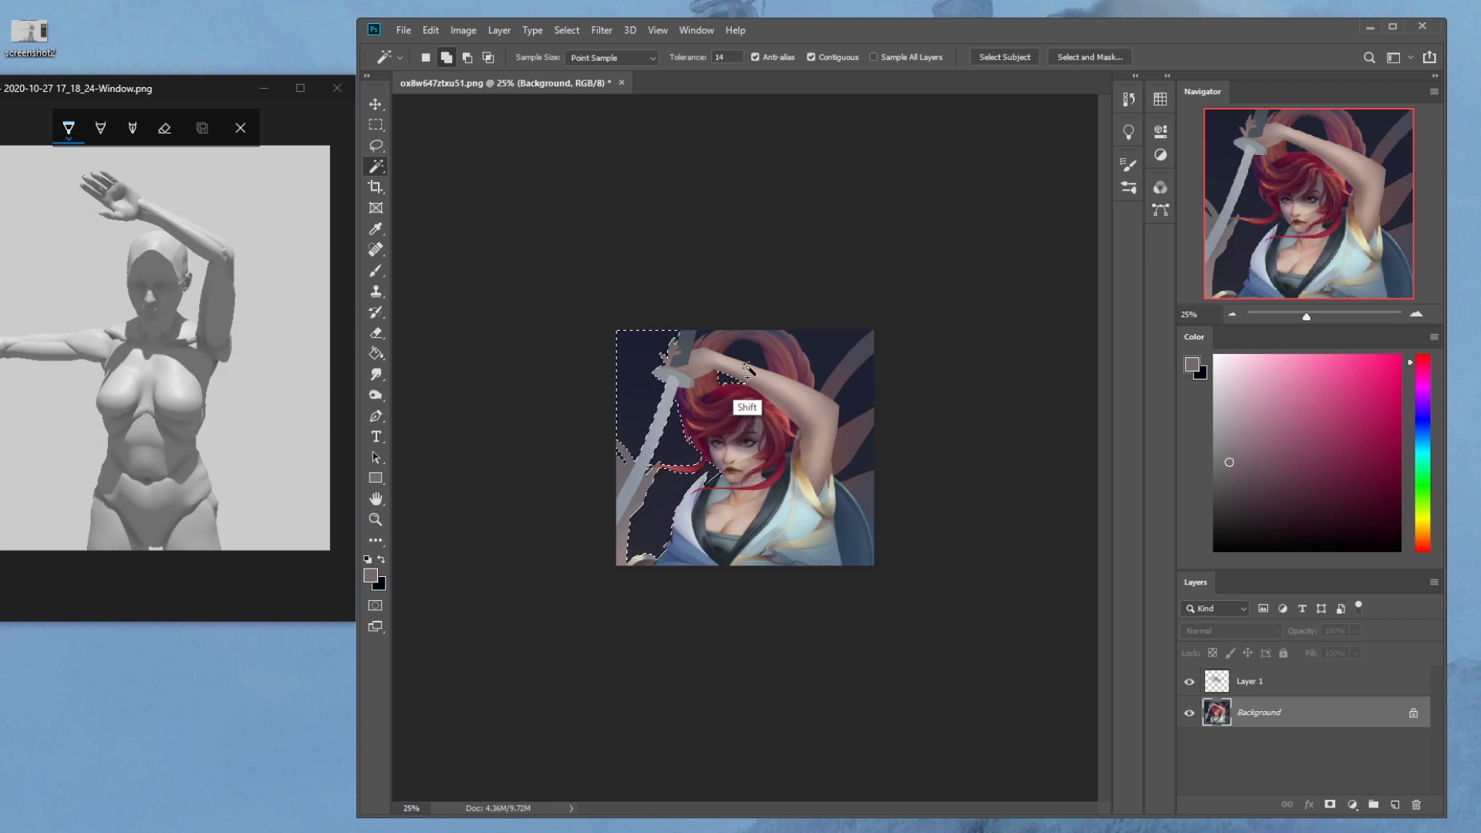
left_click(744, 335, "shift")
left_click(835, 351, "shift")
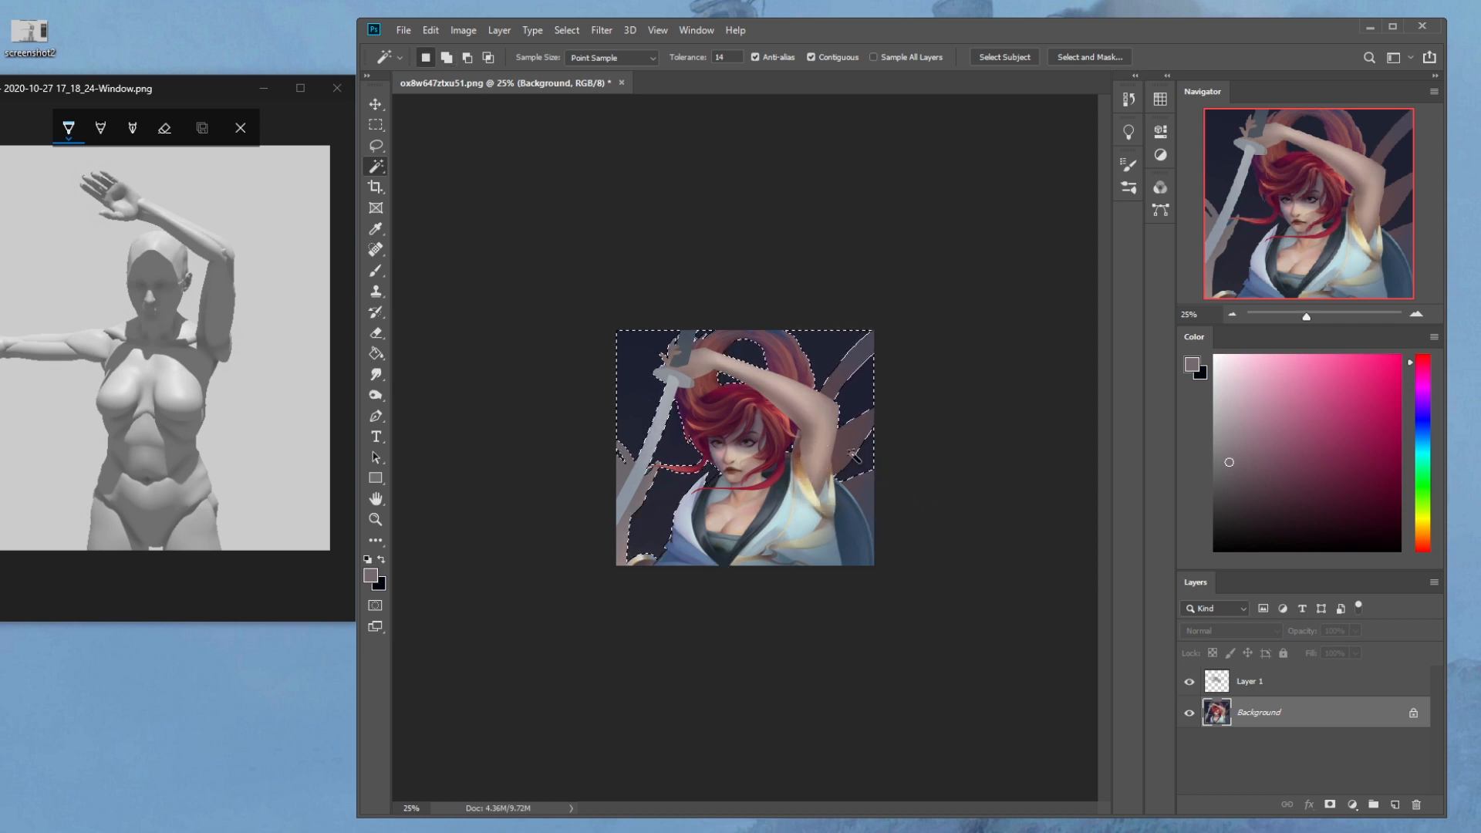
Invert the sky selection and sample the dark blue of the sky beside the raised arm as the brush colour
key("m")
right_click(774, 447)
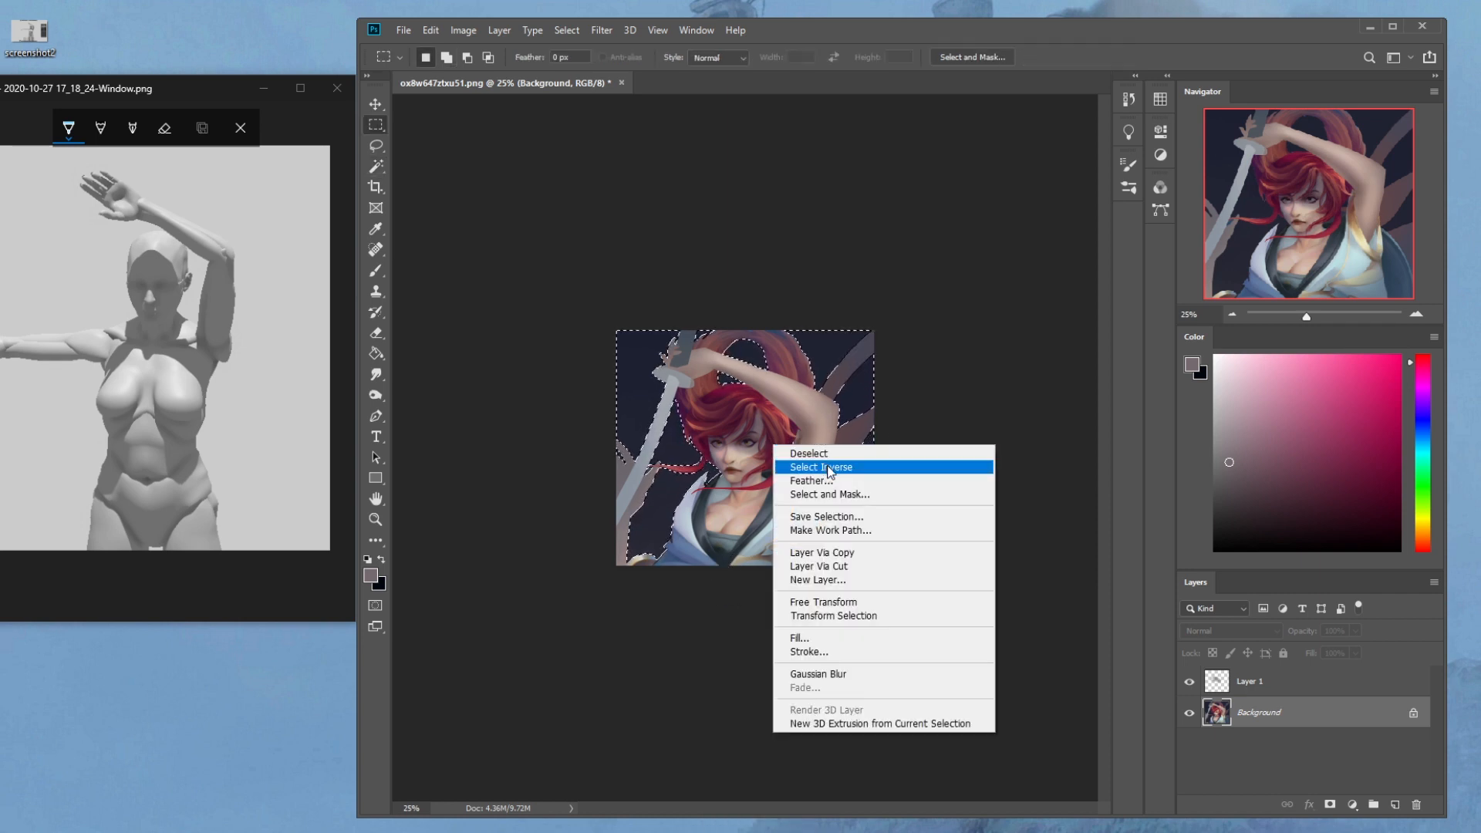
left_click(824, 466)
key("b")
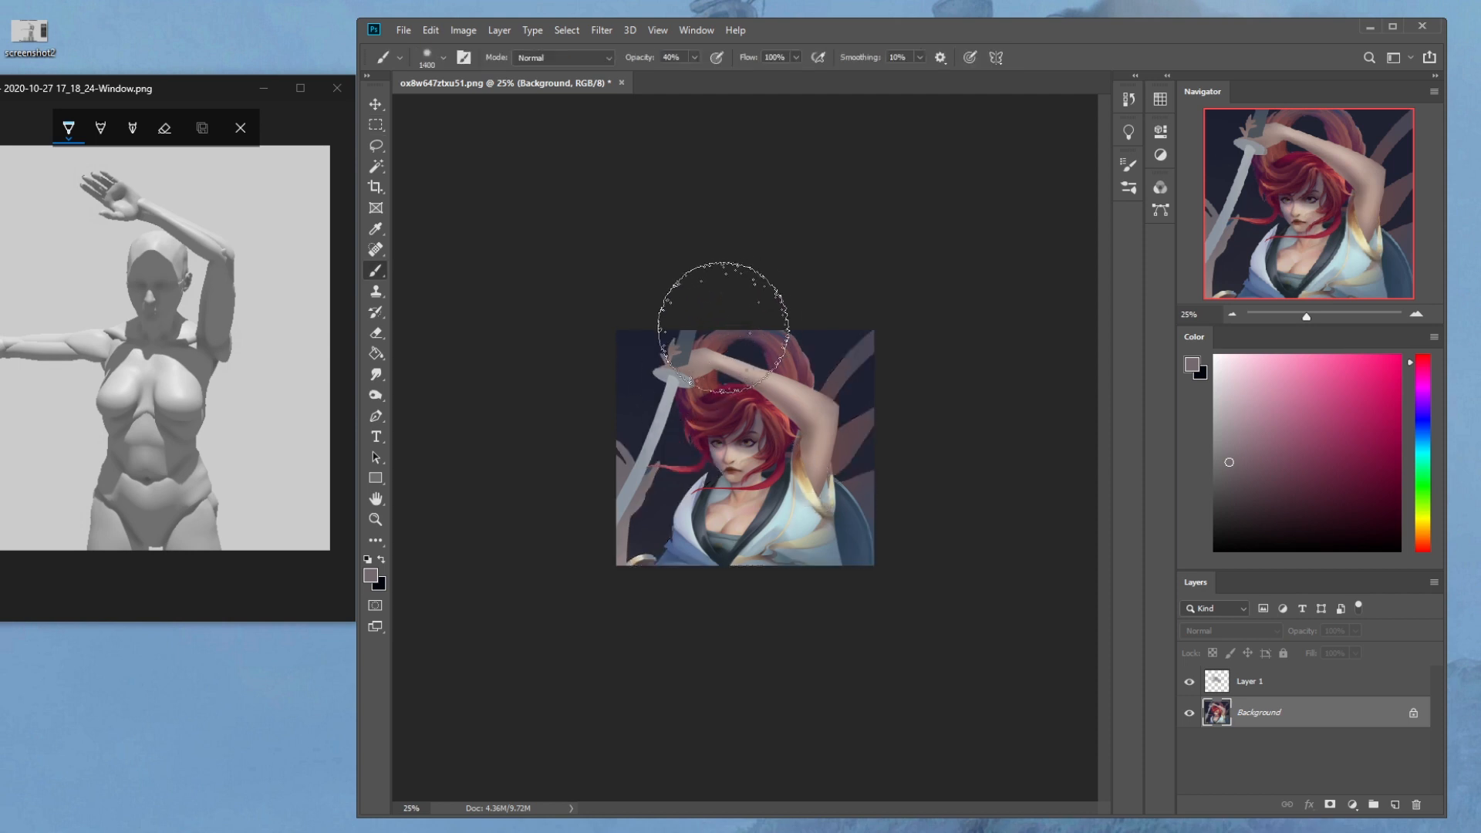
left_click(830, 378, "alt")
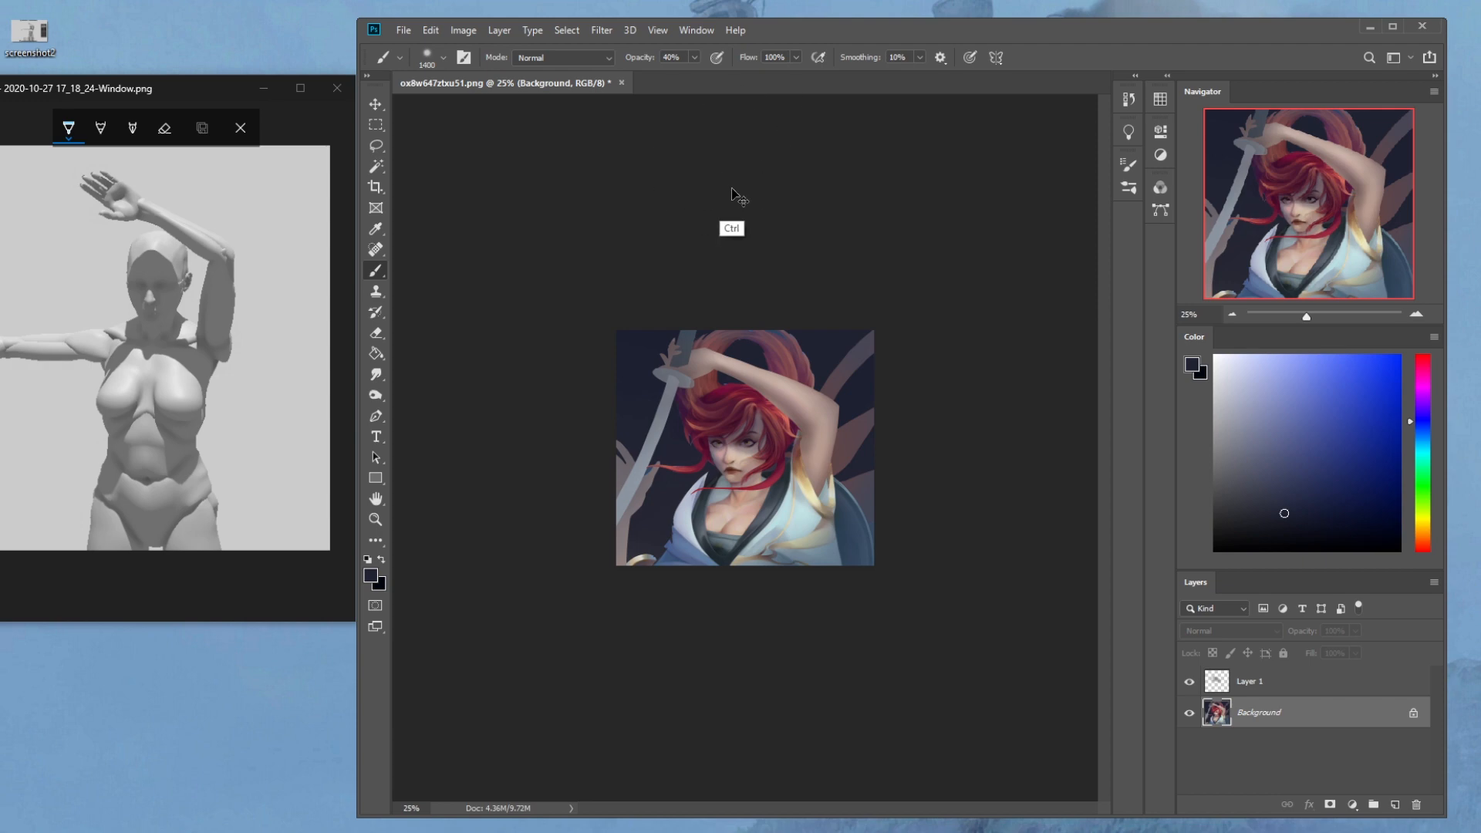
Reduce the brush to 600 pixels and sample the dark blue sky between the sword blade and the robe
left_click_drag(1237, 380, 1214, 356)
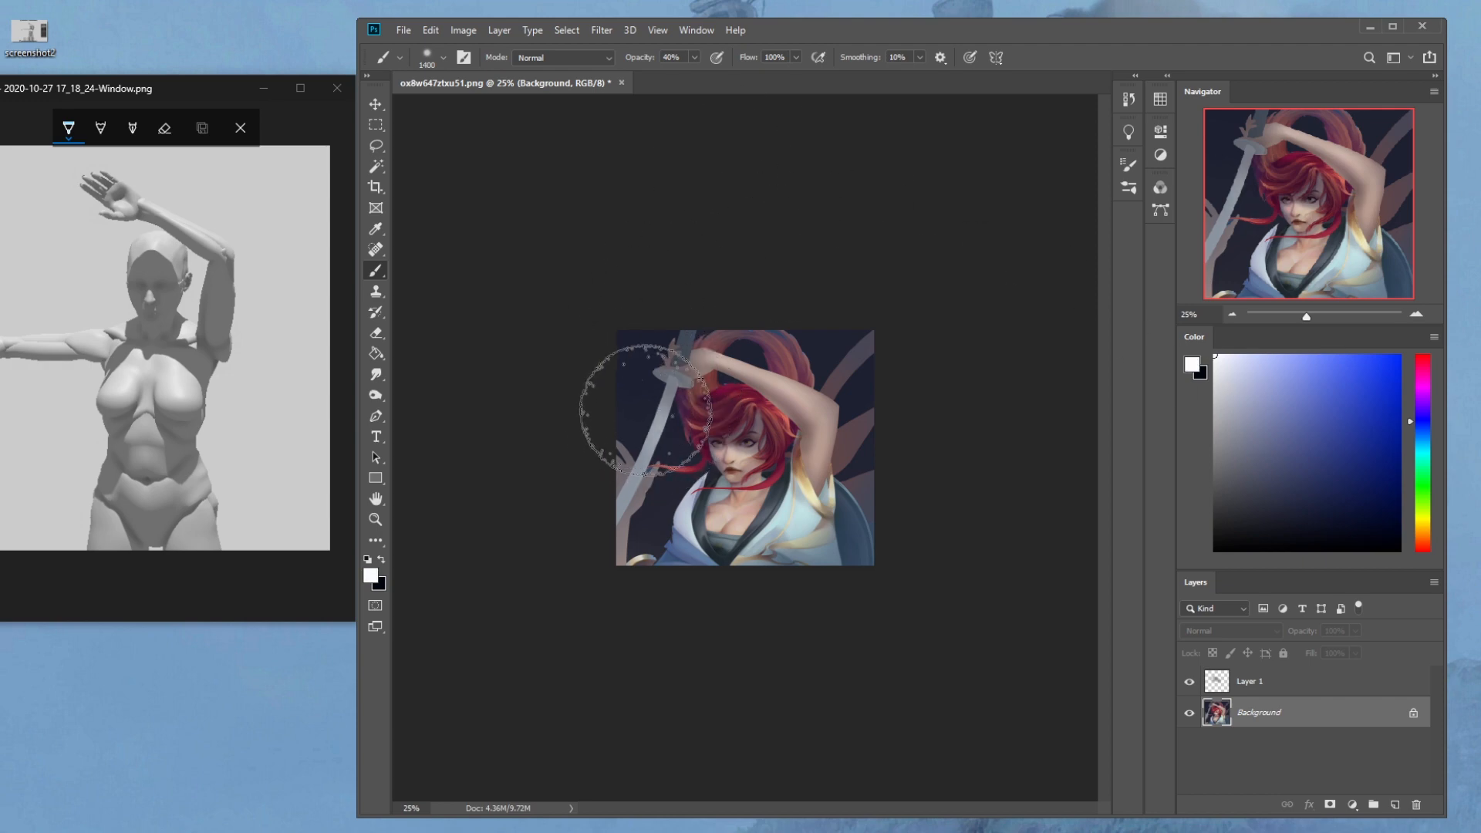
key("bracketleft")
key("bracketleft")
key("bracketleft")
key("bracketleft")
key("bracketleft")
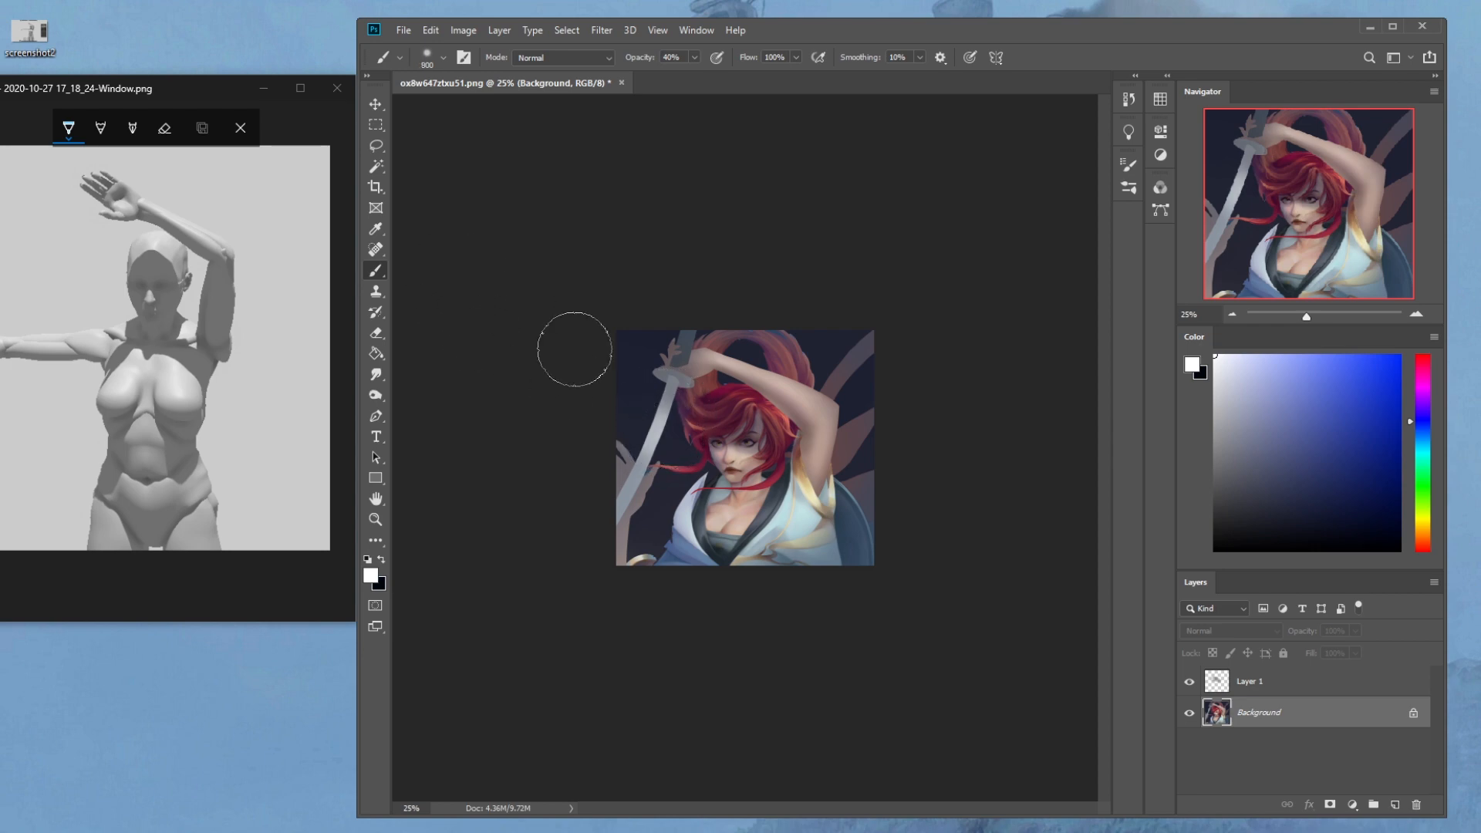
key("bracketleft")
key("bracketleft")
key("bracketleft")
left_click(679, 531, "alt")
key("bracketleft")
key("bracketleft")
key("bracketleft")
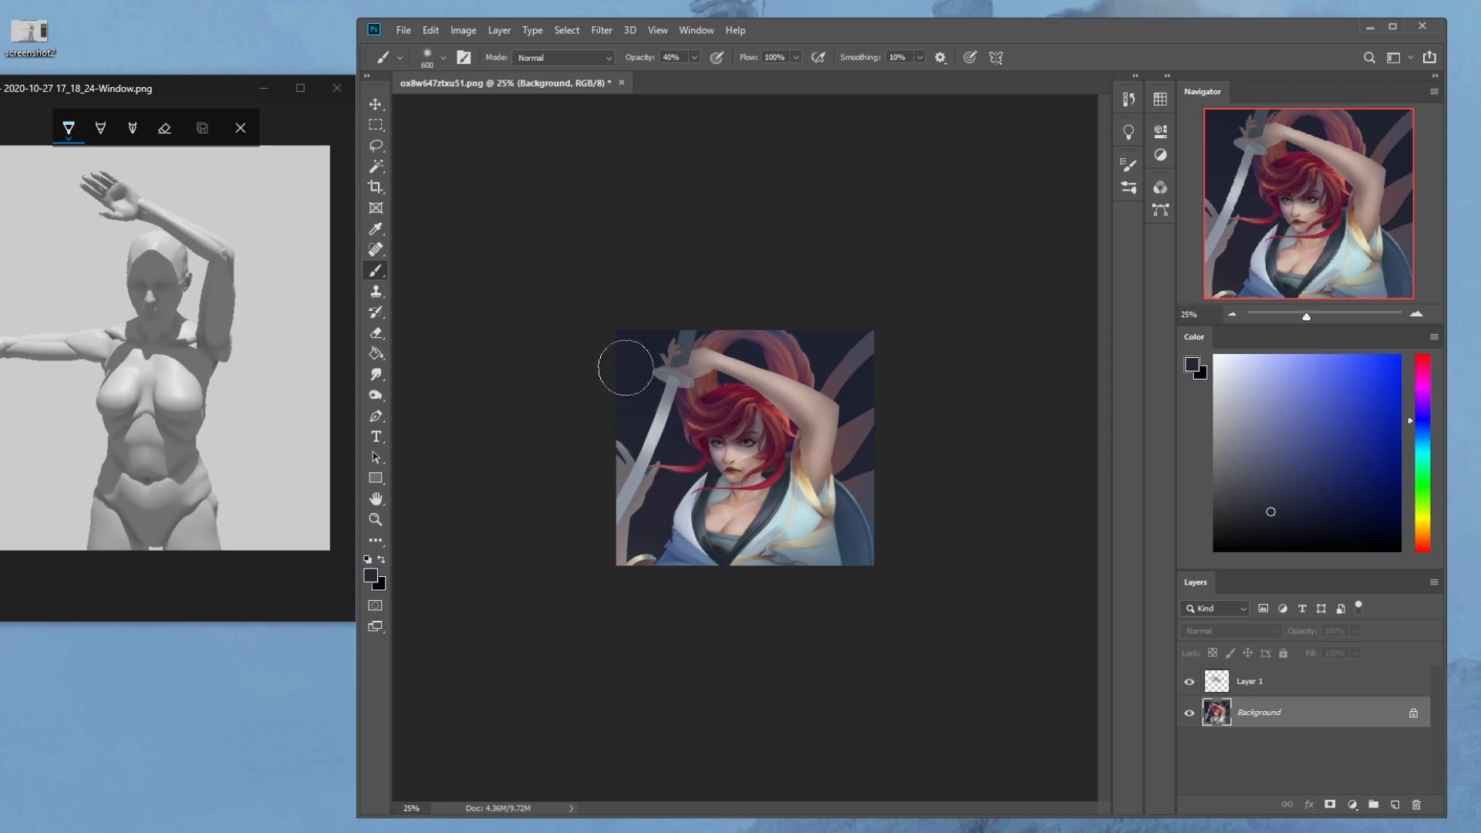
Paint a sampled dark blue stroke from beside the hair down to the robe's shoulder with a 400-pixel brush
left_click(680, 484, "alt")
key("bracketright")
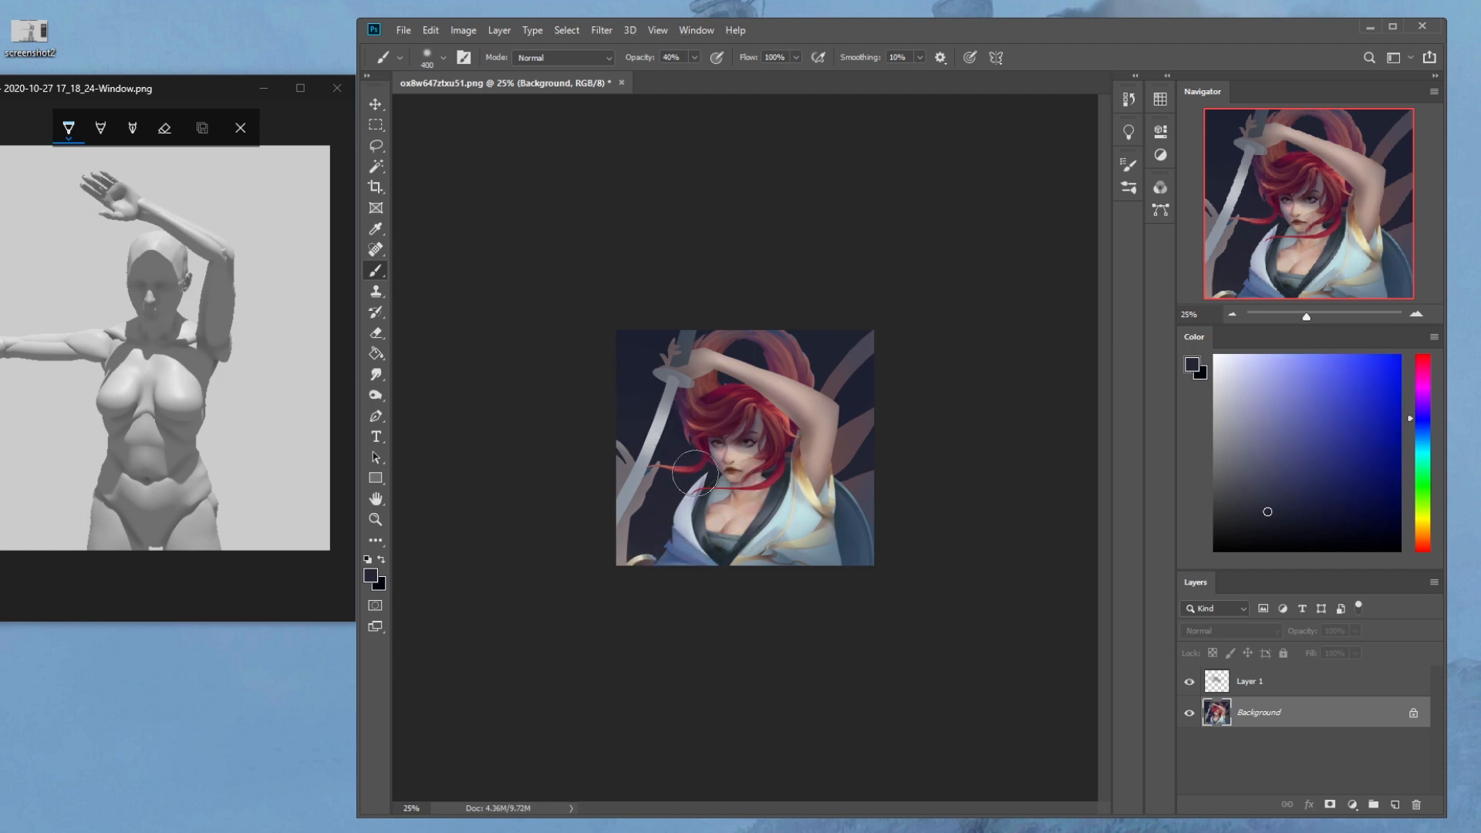
left_click_drag(698, 482, 671, 528)
Lower the brush opacity to 14% and fit its size to the background wings beside the raised arm
key("bracketleft")
key("bracketleft")
key("bracketleft")
key("bracketleft")
key("bracketleft")
left_click_drag(694, 57, 676, 80)
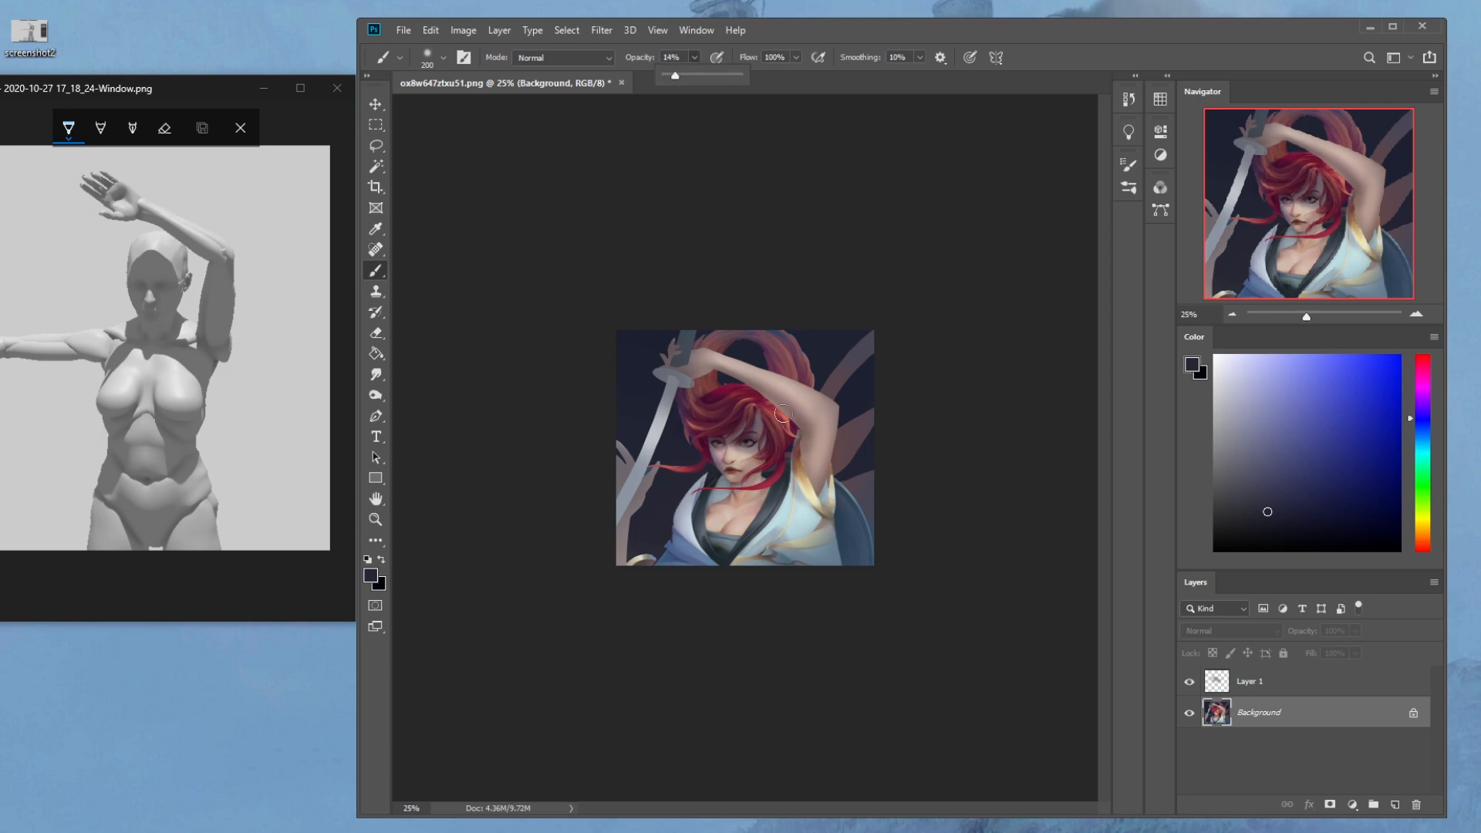
key("bracketright")
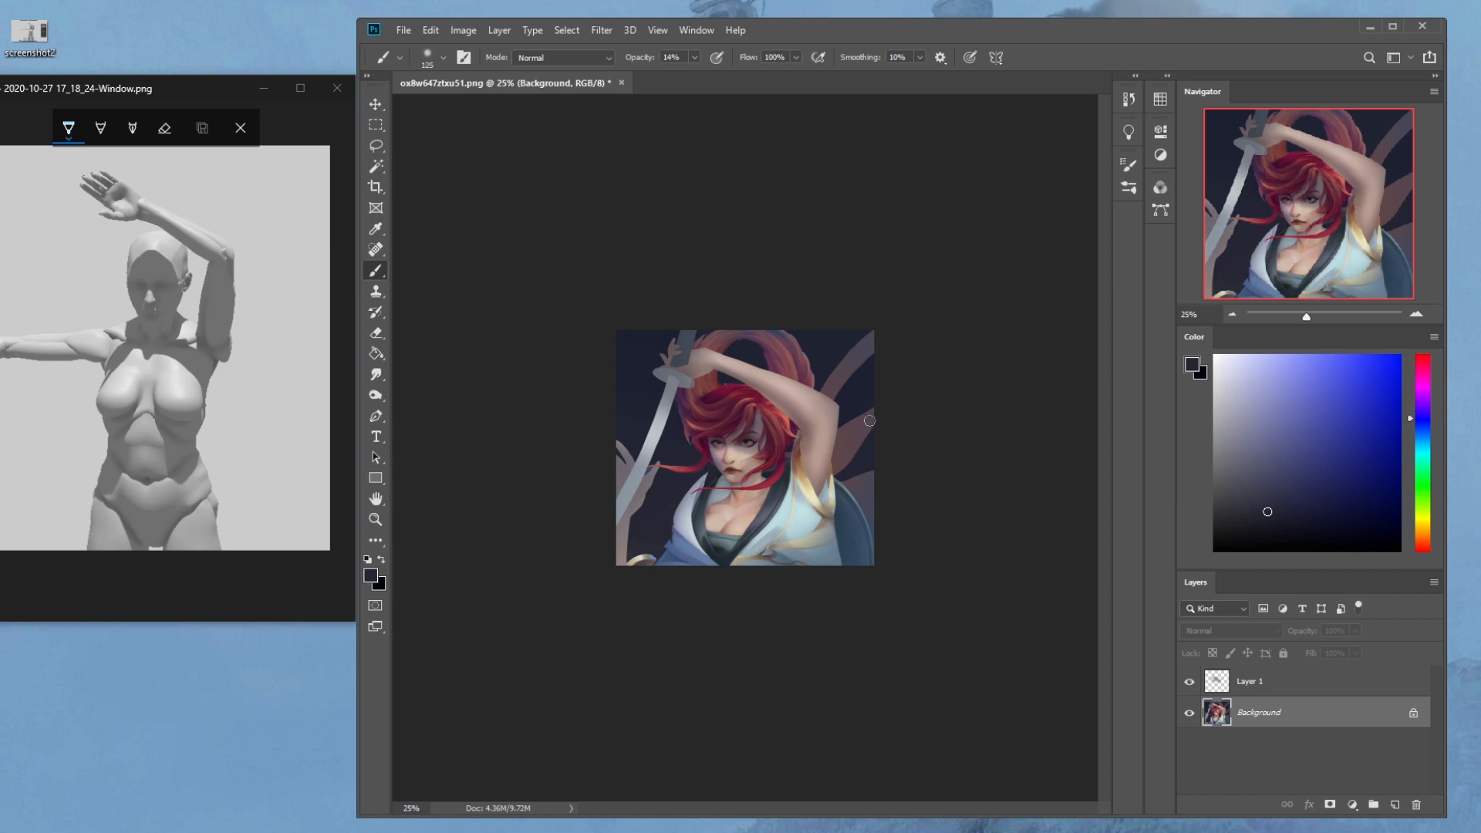
key("bracketright")
key("bracketright")
key("bracketleft")
key("bracketleft")
key("bracketleft")
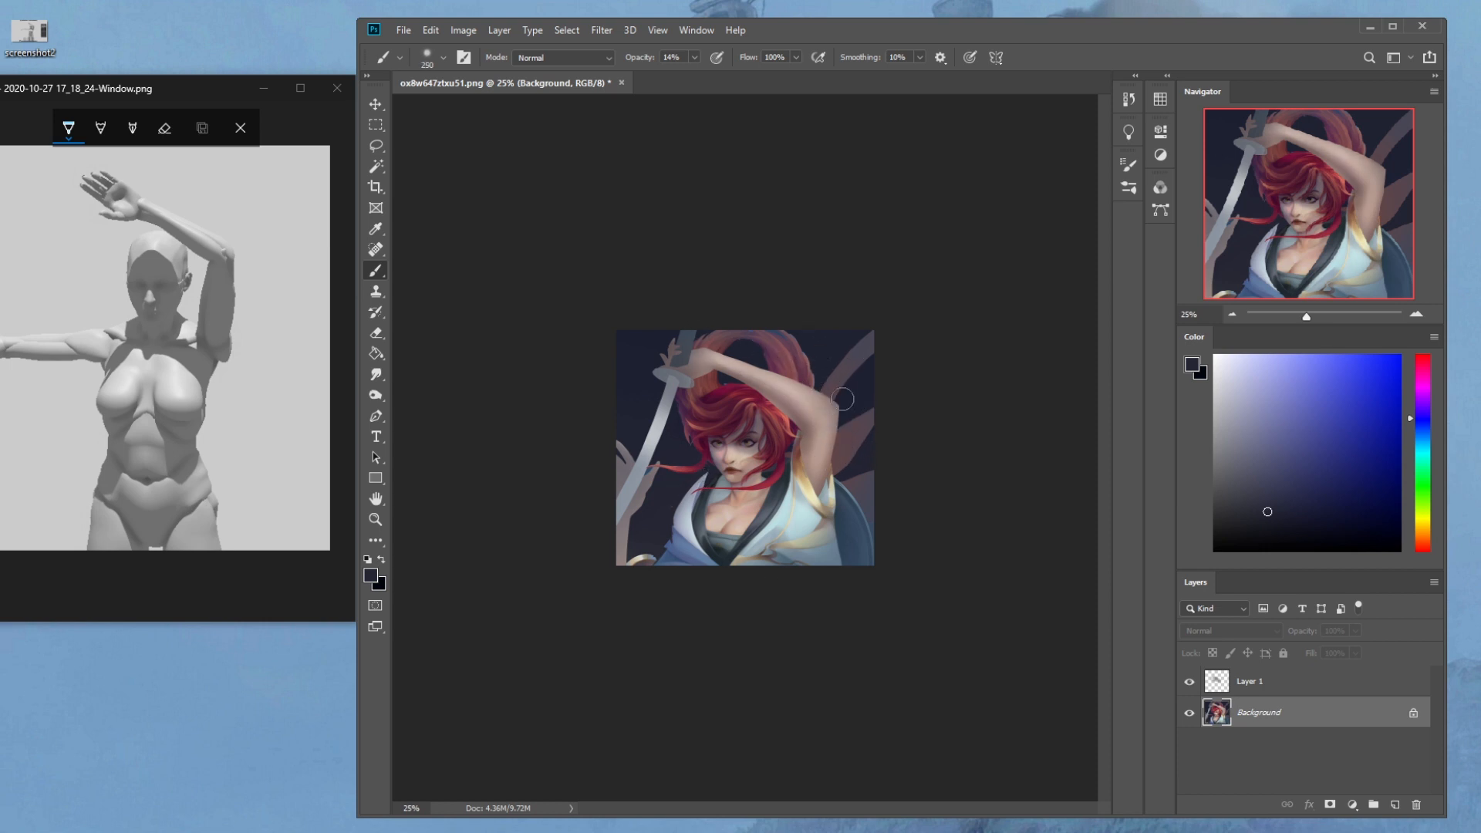
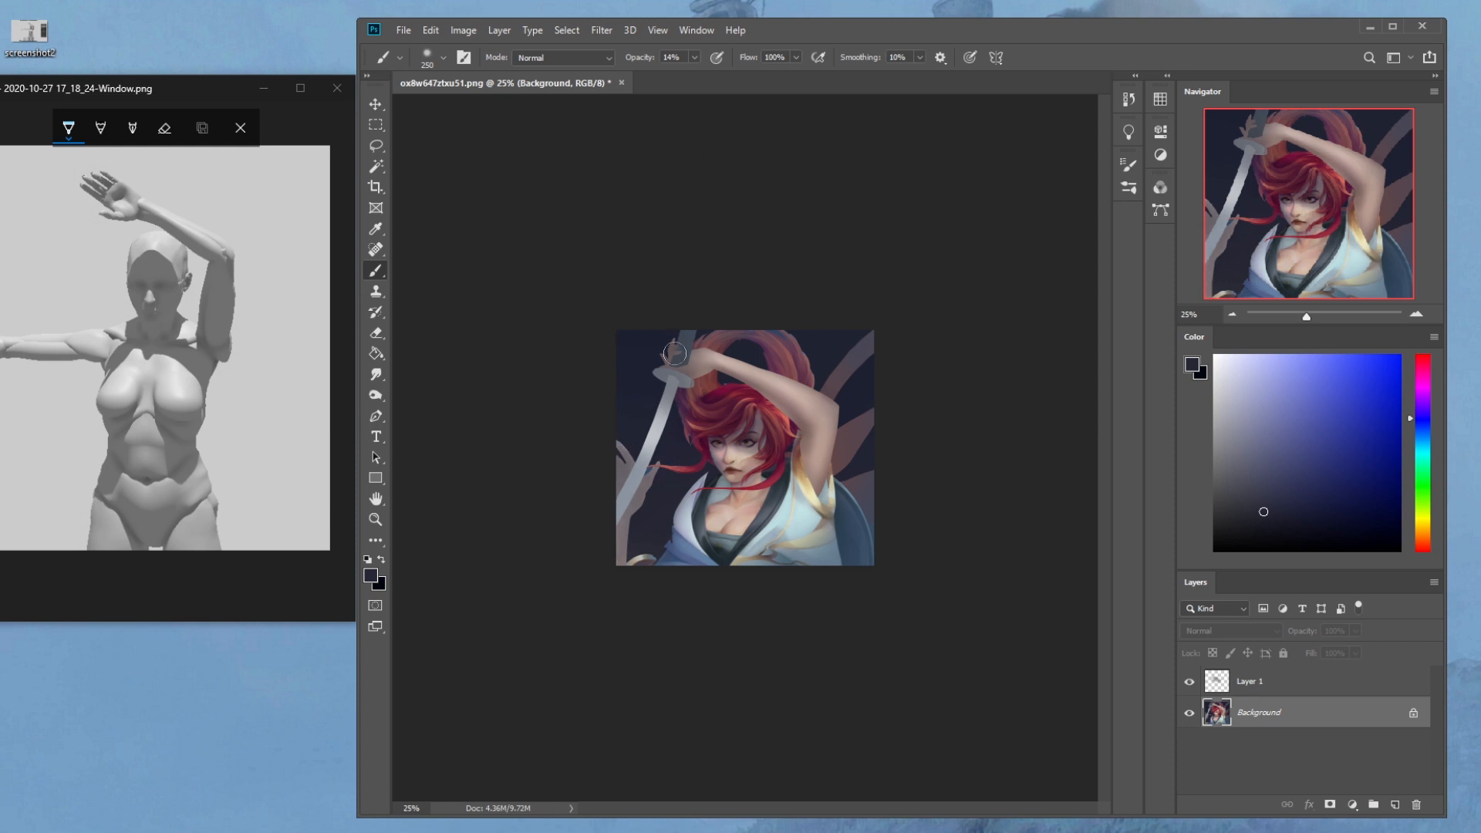
Resample the dark blue sky above the raised arm and set the brush to 400 pixels at 49% opacity
left_click(819, 363, "alt")
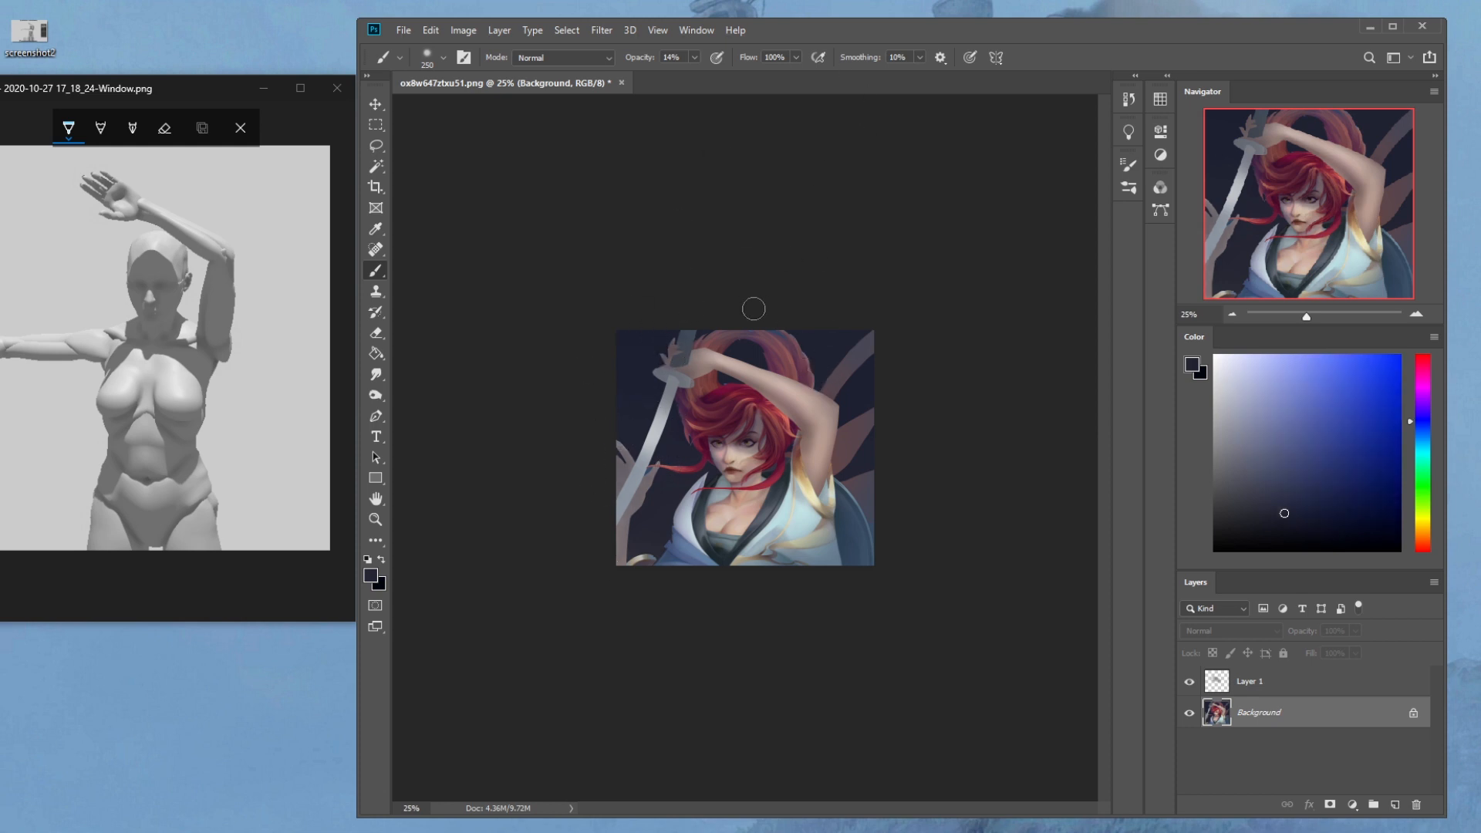
left_click(694, 58)
left_click_drag(693, 75, 733, 69)
key("bracketright")
key("bracketright")
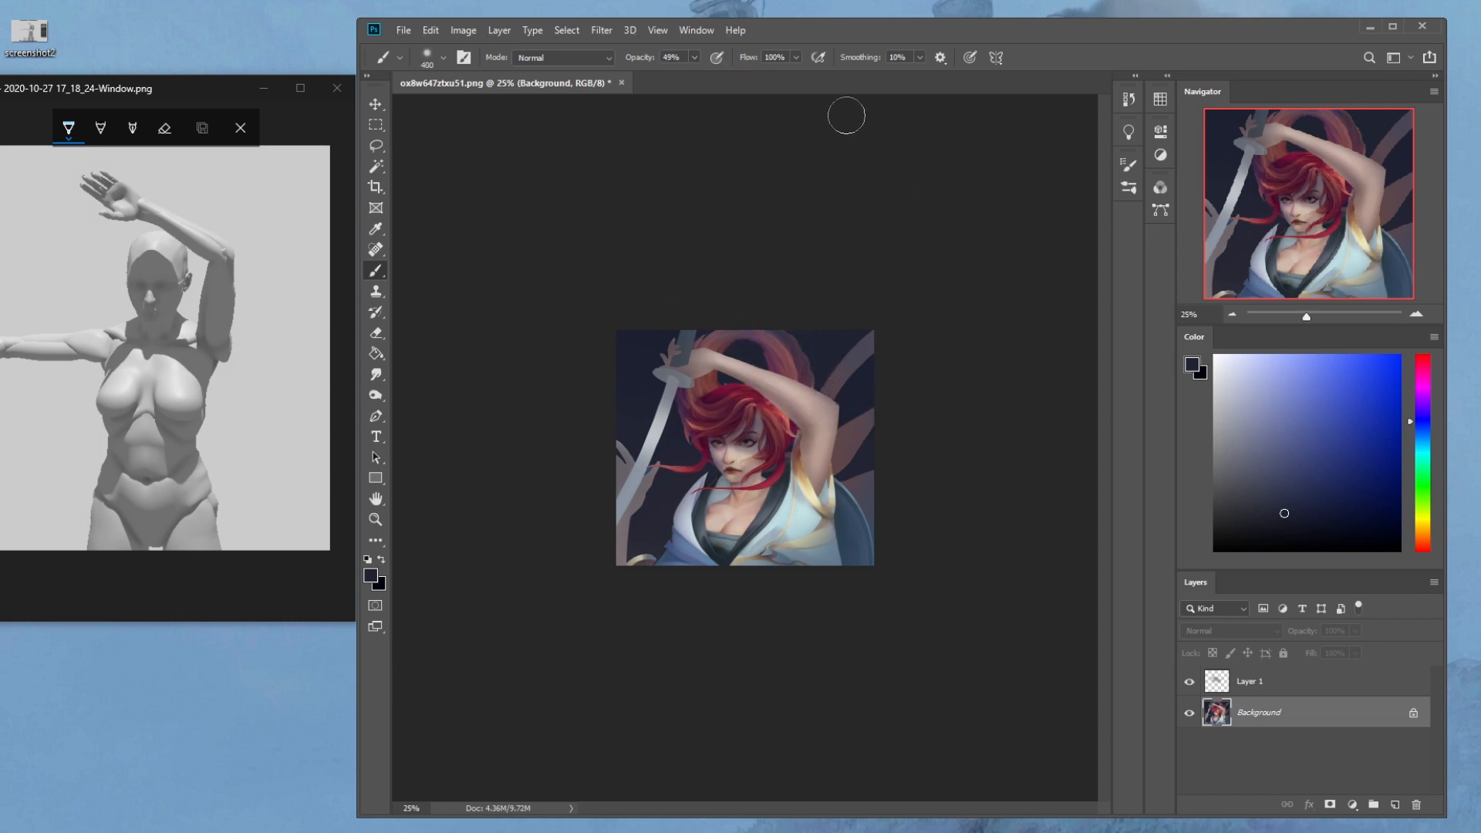
Paint dark blue over the wings behind the raised arm, reduce the brush to 200 pixels, and undo the last stroke
key("bracketleft")
key("bracketleft")
key("bracketright")
key("bracketright")
key("bracketright")
left_click_drag(827, 384, 902, 316)
key("bracketleft")
key("bracketleft")
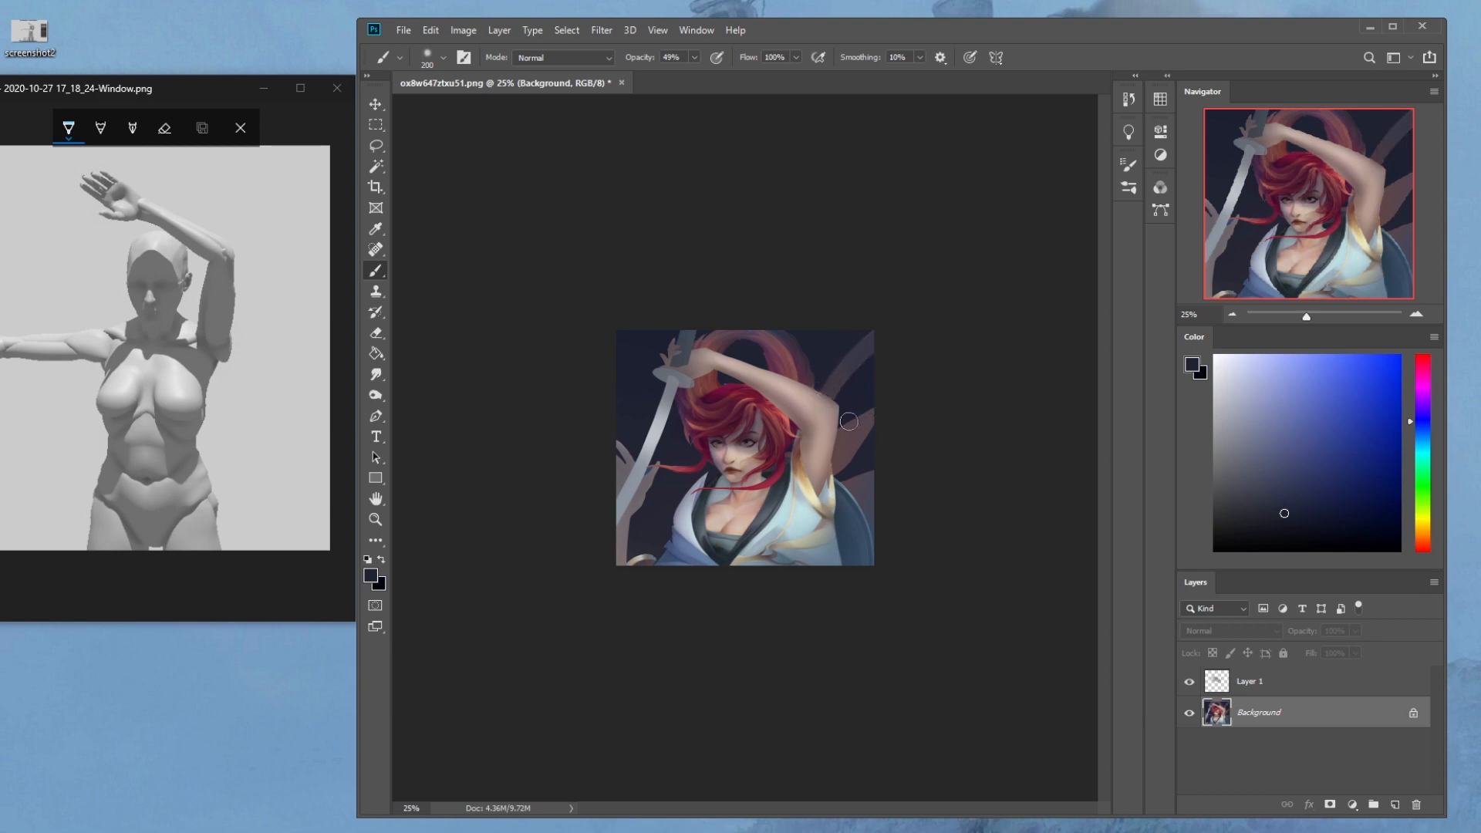
mouse_move(858, 410)
left_mouse_down()
mouse_move(840, 471)
mouse_move(848, 454)
mouse_move(860, 462)
mouse_move(865, 442)
mouse_move(841, 463)
left_mouse_up()
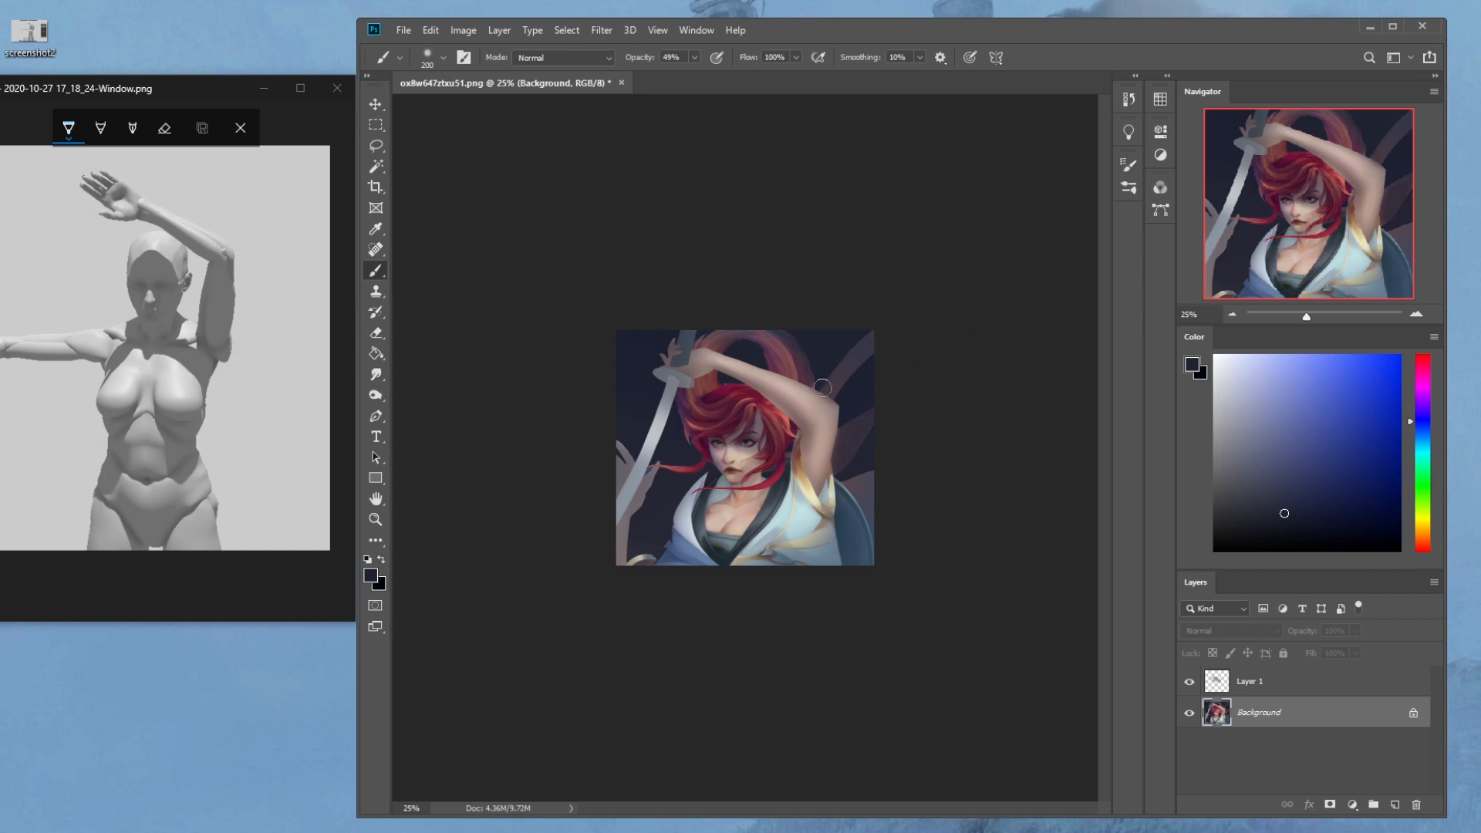
key("ctrl+z")
Sample a reddish brown near the armpit and set the brush to Darken mode at 90% opacity
left_click(799, 498, "alt")
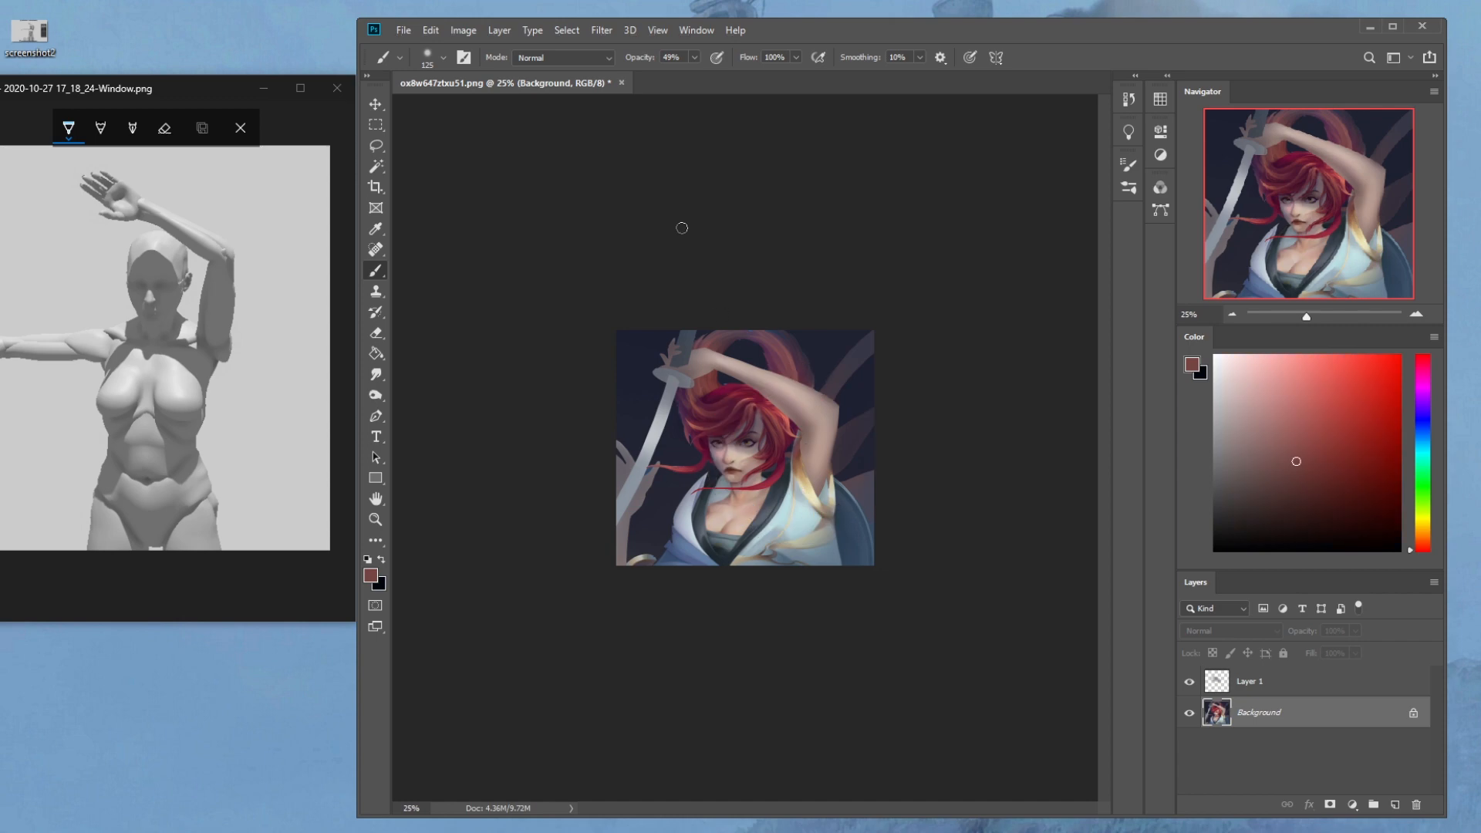
left_click(539, 58)
left_click(553, 132)
left_click(695, 58)
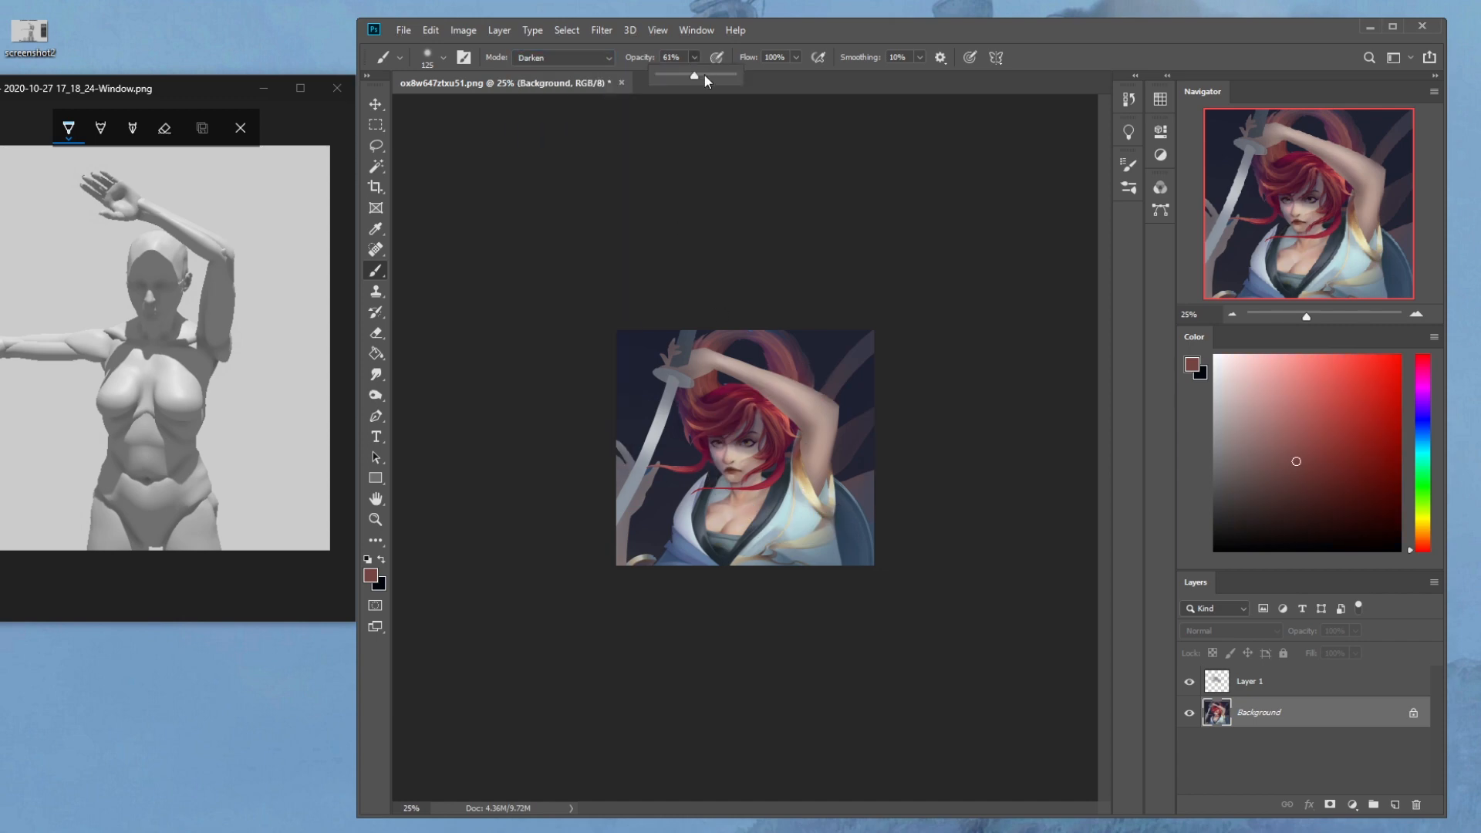
Merge Layer 1 down into the Background layer
right_click(1294, 673)
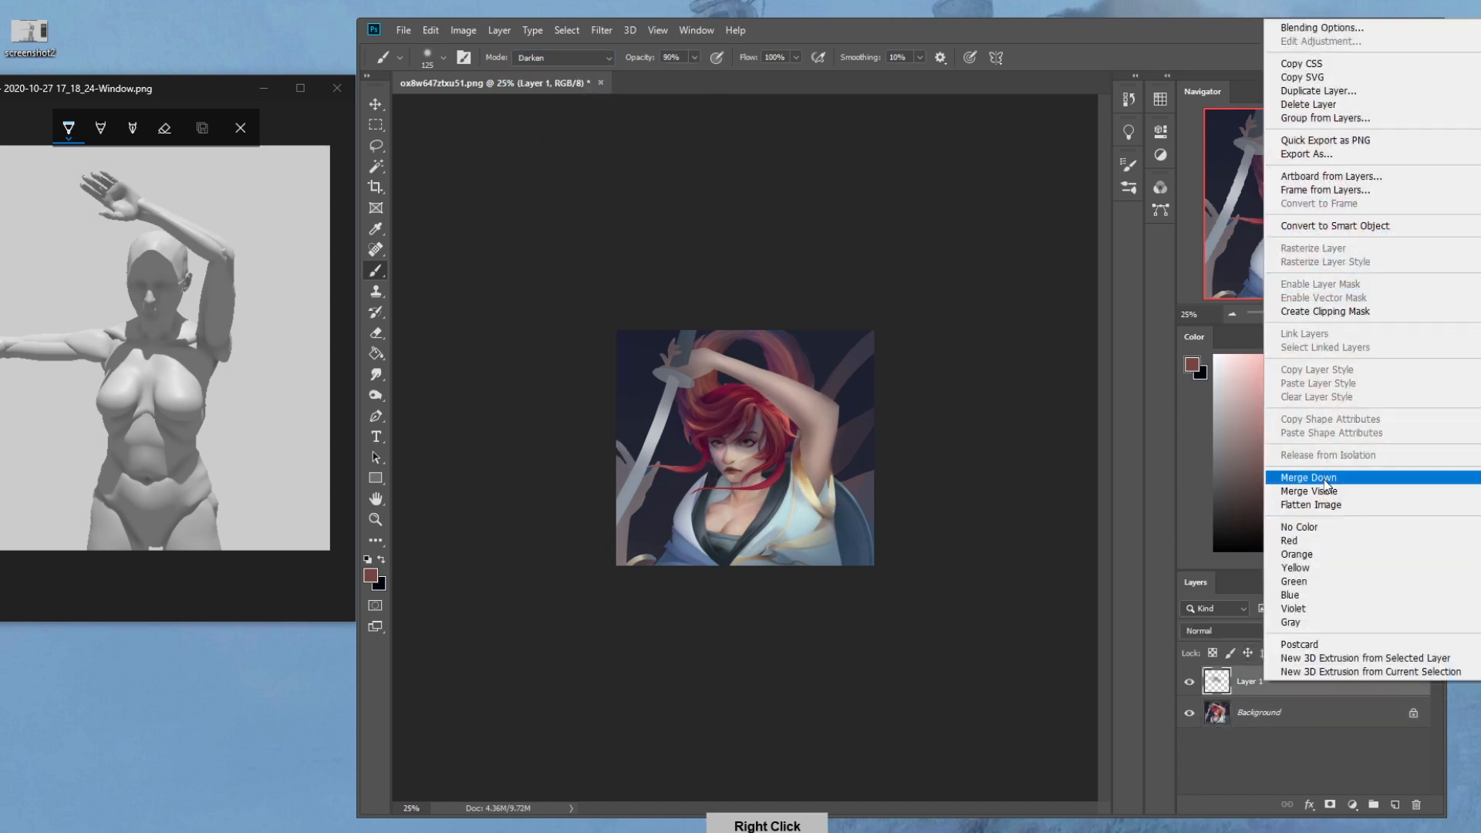
left_click(1282, 473)
Try darkening strokes in a sampled brown on the sleeve below the raised arm and undo them
left_click(807, 460, "alt")
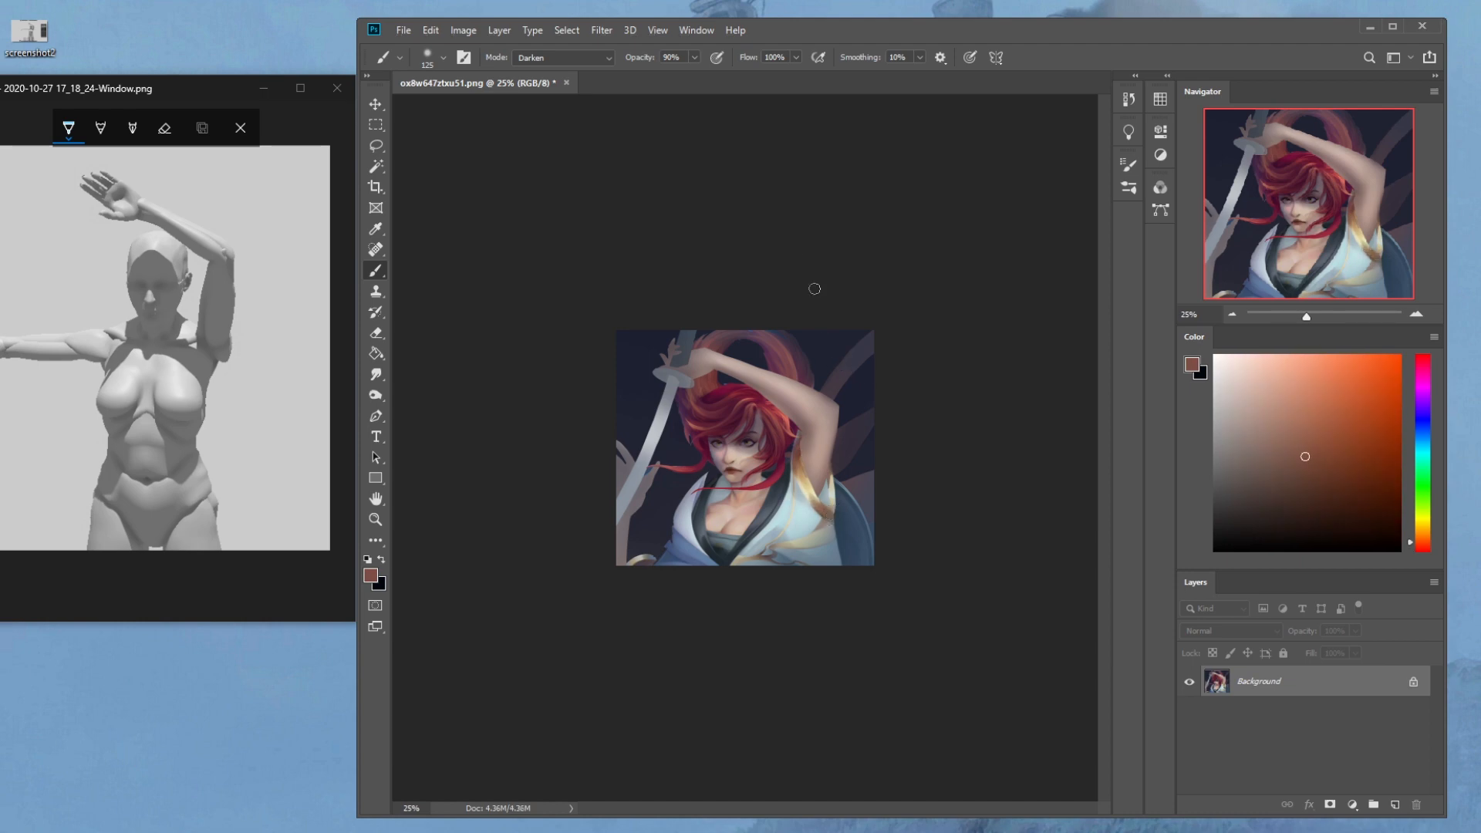
mouse_move(827, 510)
left_mouse_down()
mouse_move(806, 458)
mouse_move(841, 506)
left_mouse_up()
key("ctrl")
key("ctrl+z")
mouse_move(821, 518)
left_mouse_down()
mouse_move(796, 457)
mouse_move(817, 461)
mouse_move(821, 506)
mouse_move(828, 439)
mouse_move(833, 509)
mouse_move(825, 460)
mouse_move(835, 494)
left_mouse_up()
key("ctrl+z")
key("ctrl+z")
Sample pale gold from the robe's trim and apply it near the armpit with the brush in Normal mode at 92% opacity
left_click(822, 529, "alt")
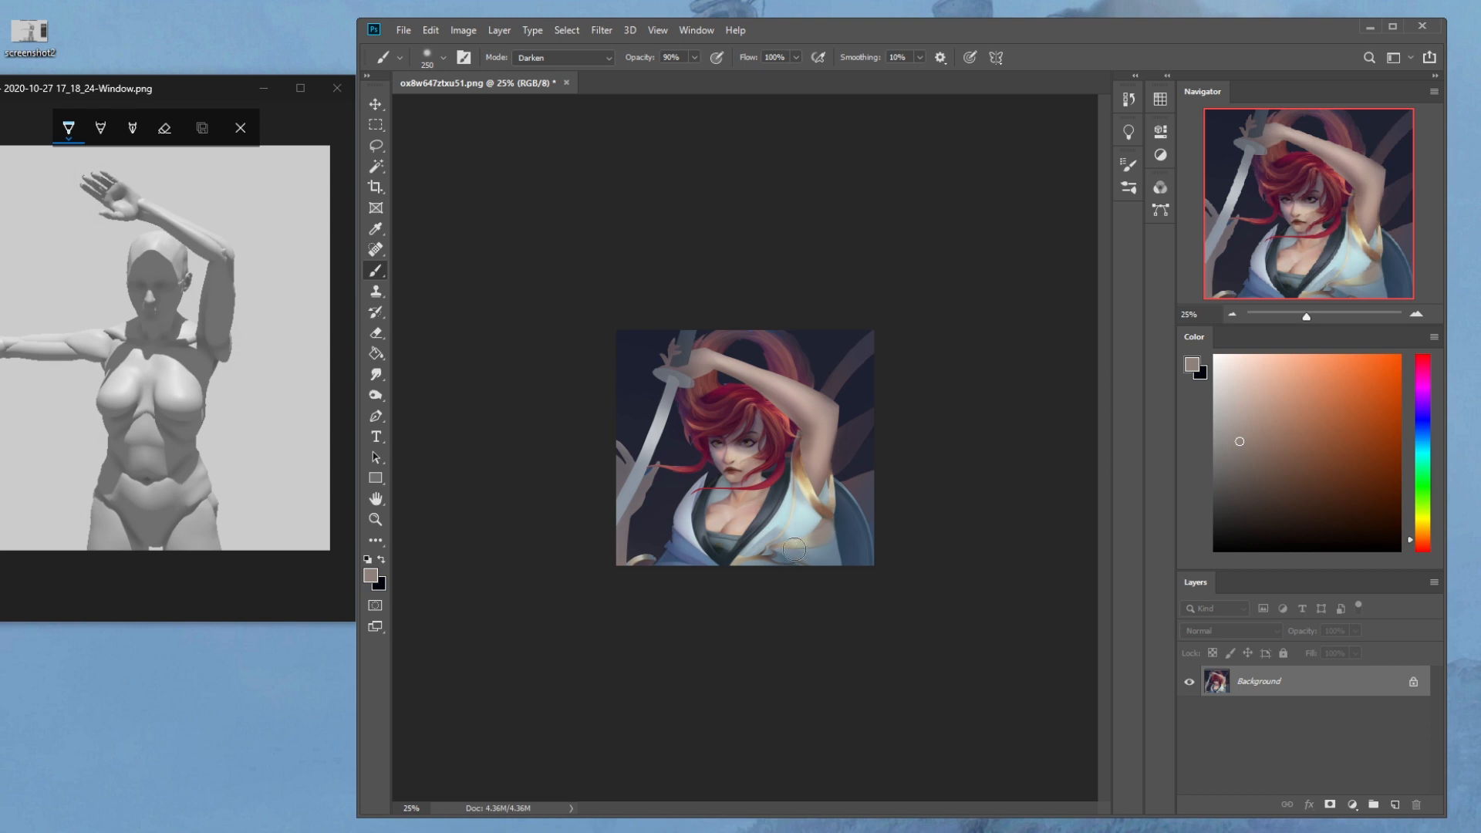
left_click(816, 513, "alt")
left_click(803, 479, "alt")
left_click(570, 57)
left_click(540, 60)
left_click(695, 57)
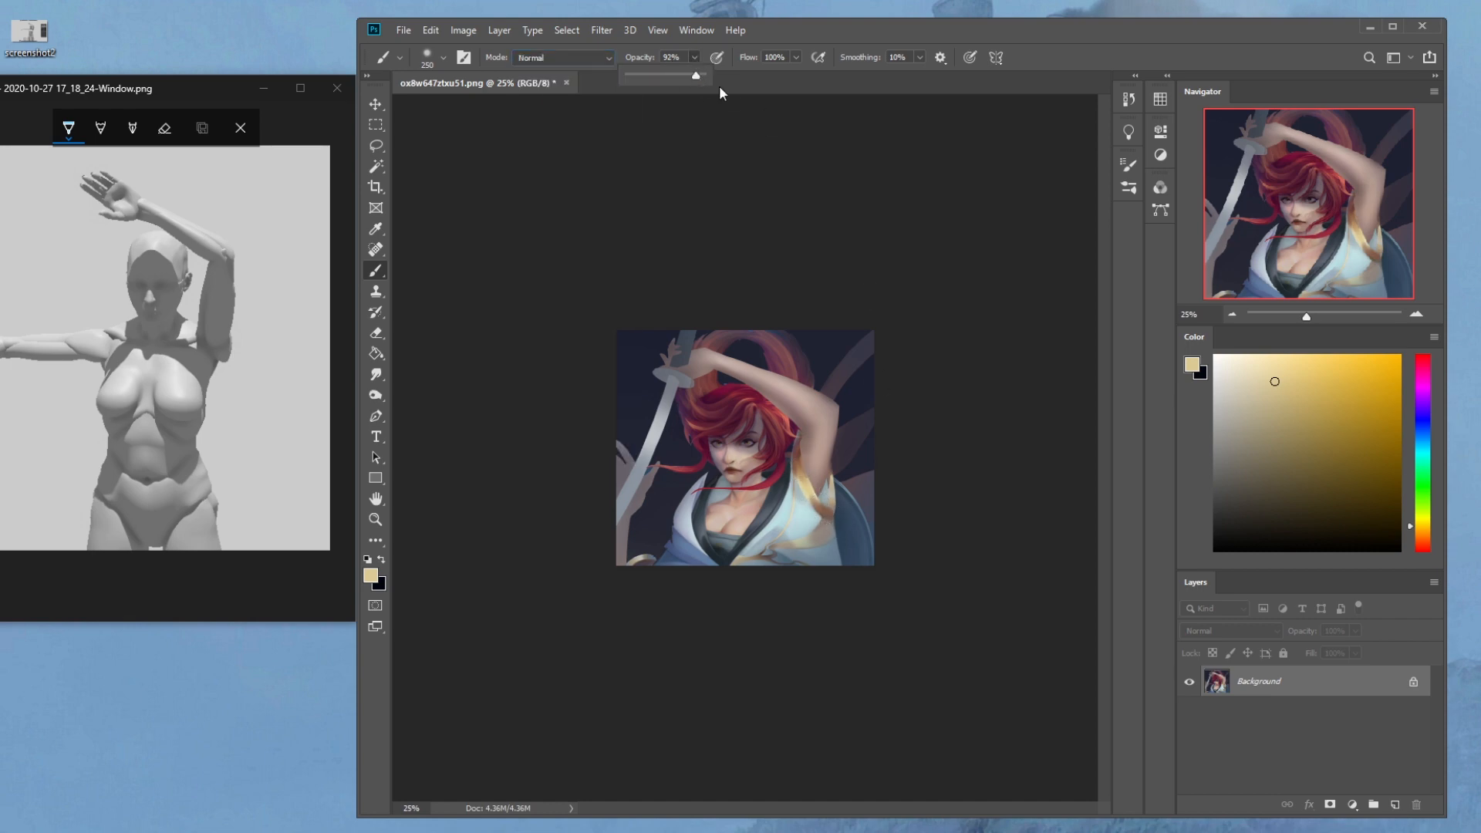
left_click(805, 483)
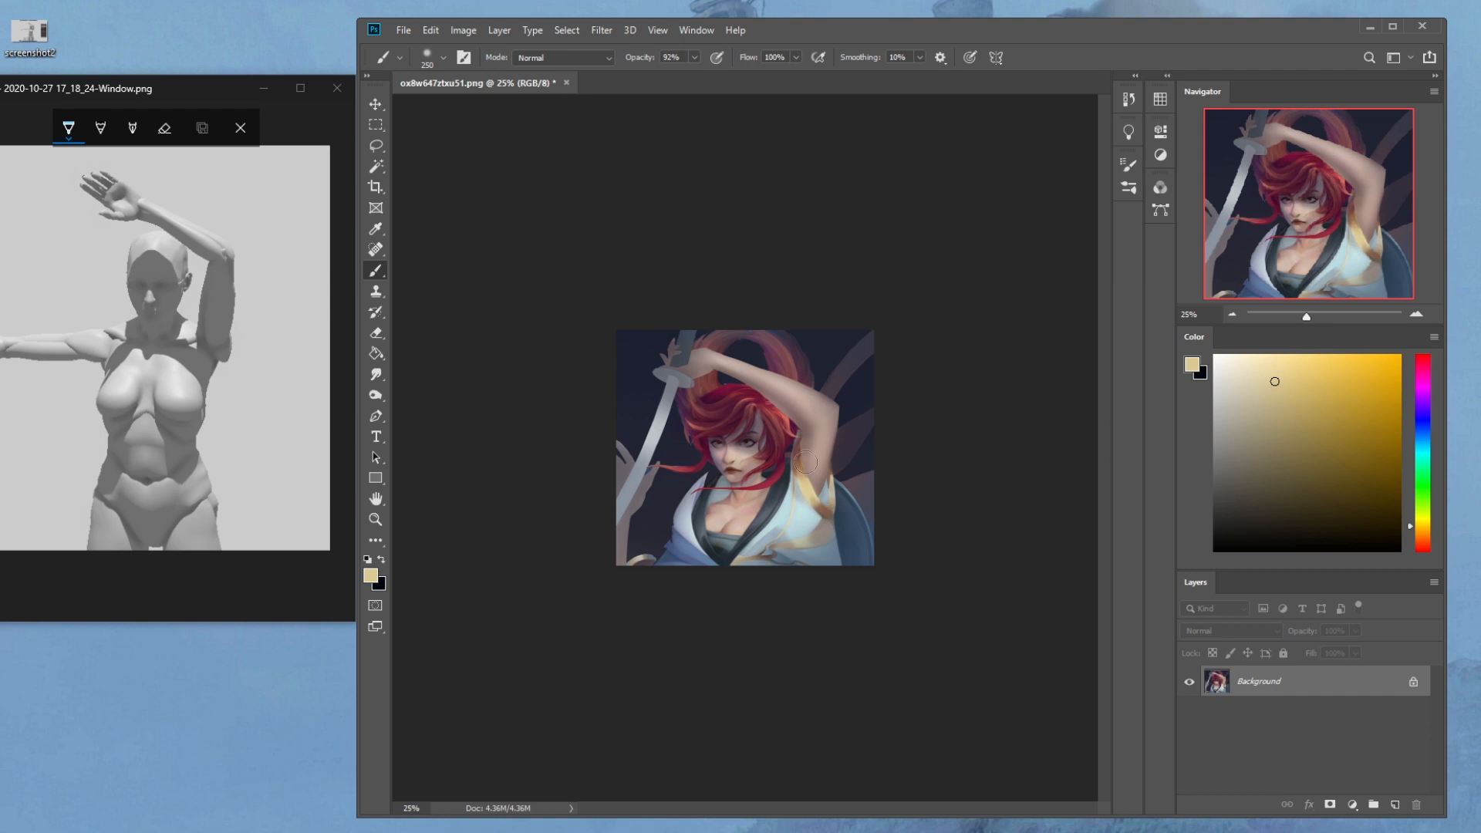
left_click(816, 482, "alt")
Lasso a narrow band along the robe's collar from the armpit to the chest, refine its edges, and hide the outline
key("l")
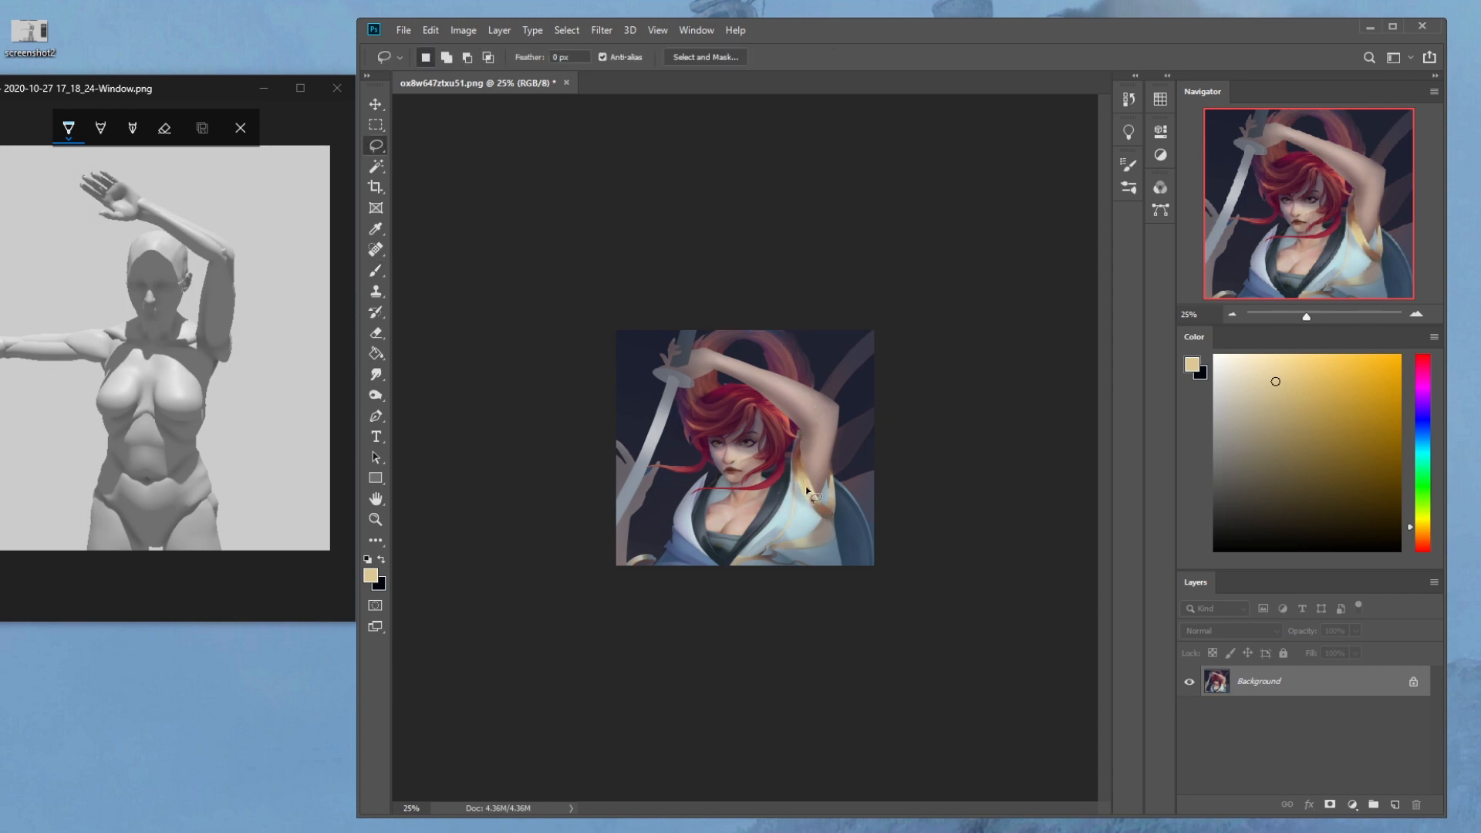
mouse_move(798, 472)
left_mouse_down()
mouse_move(729, 588)
mouse_move(794, 459)
left_mouse_up()
key("shift")
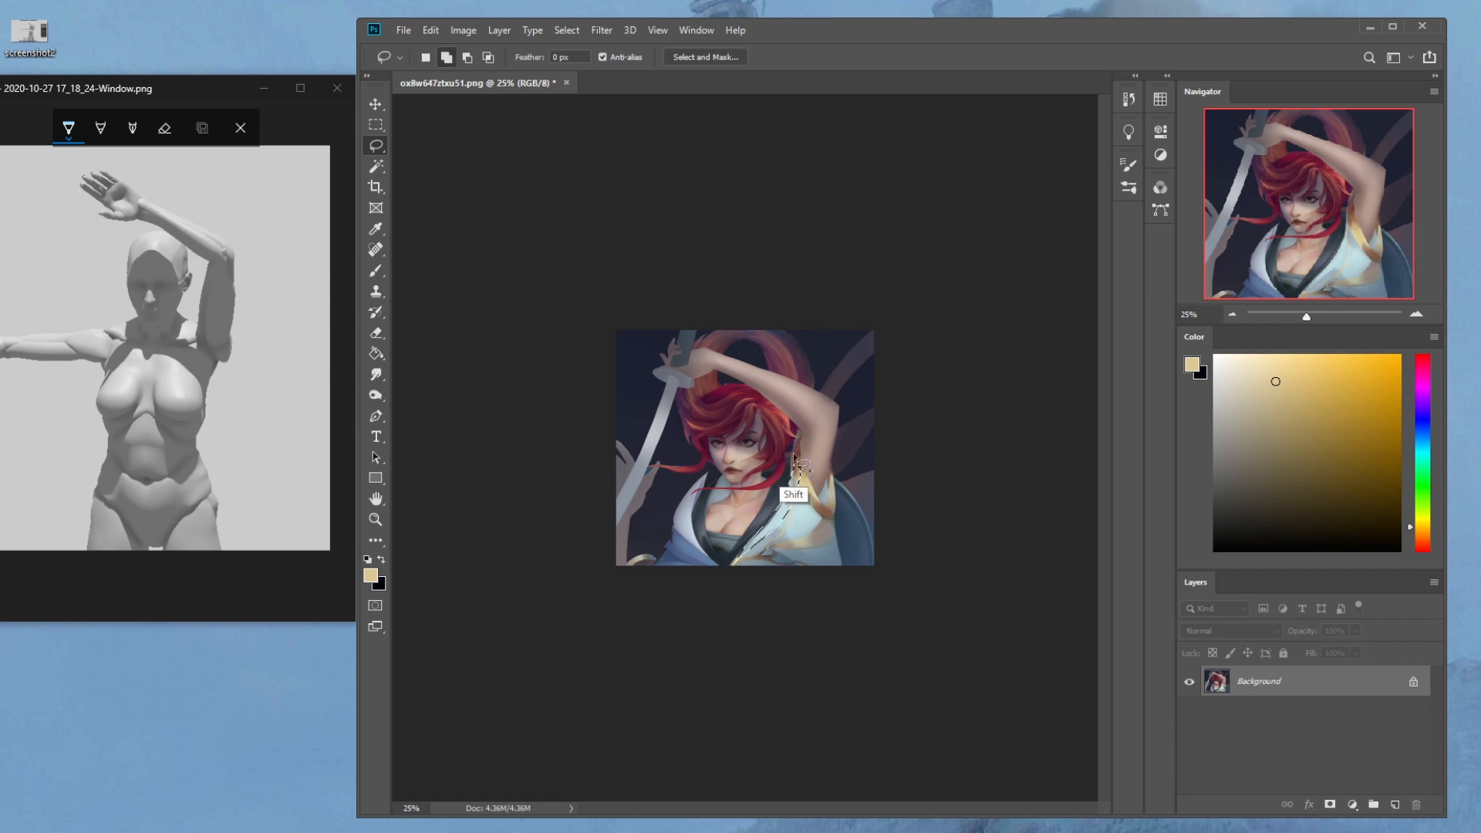
key("alt")
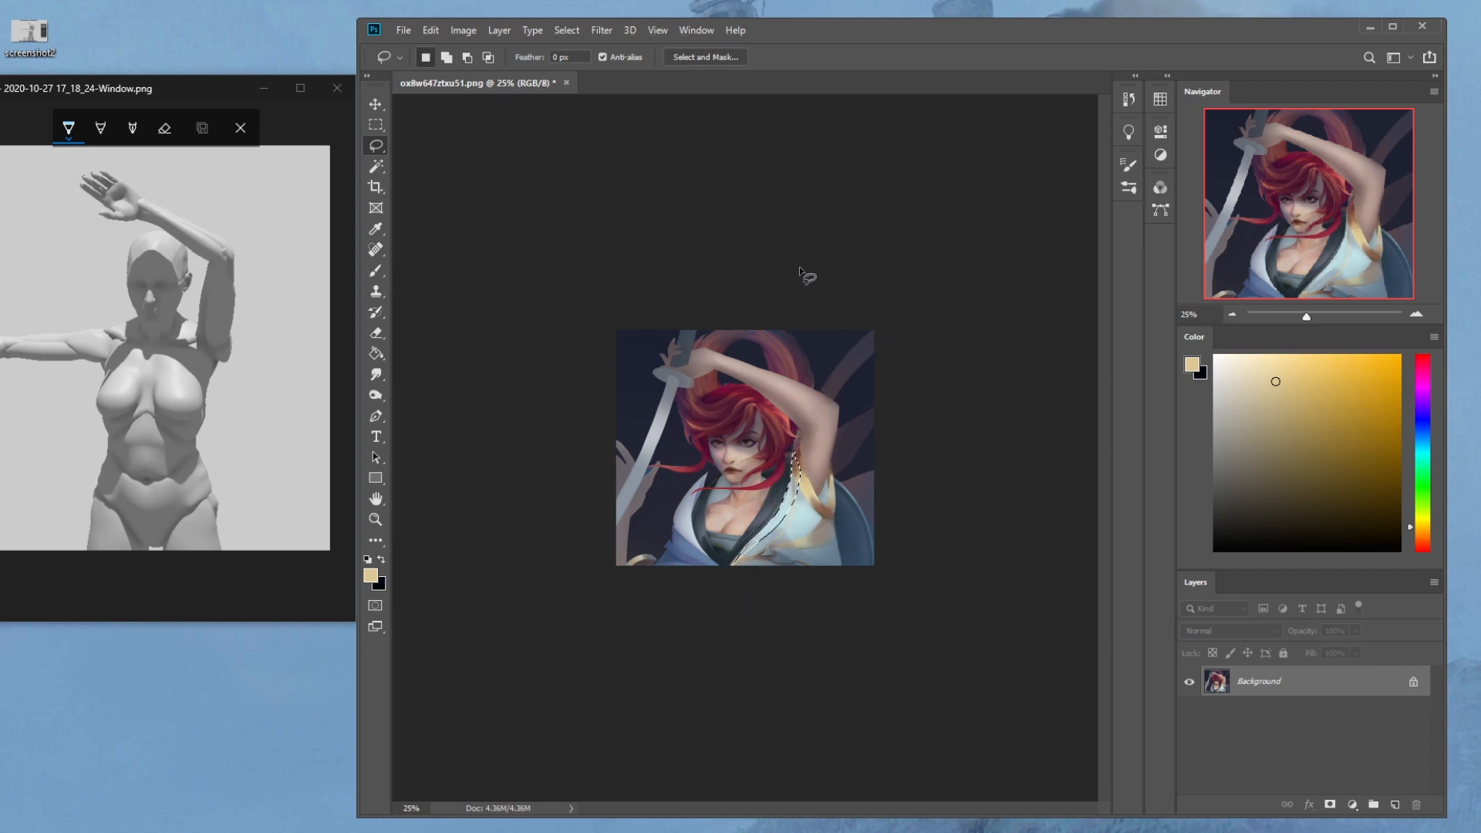
key("shift")
key("alt")
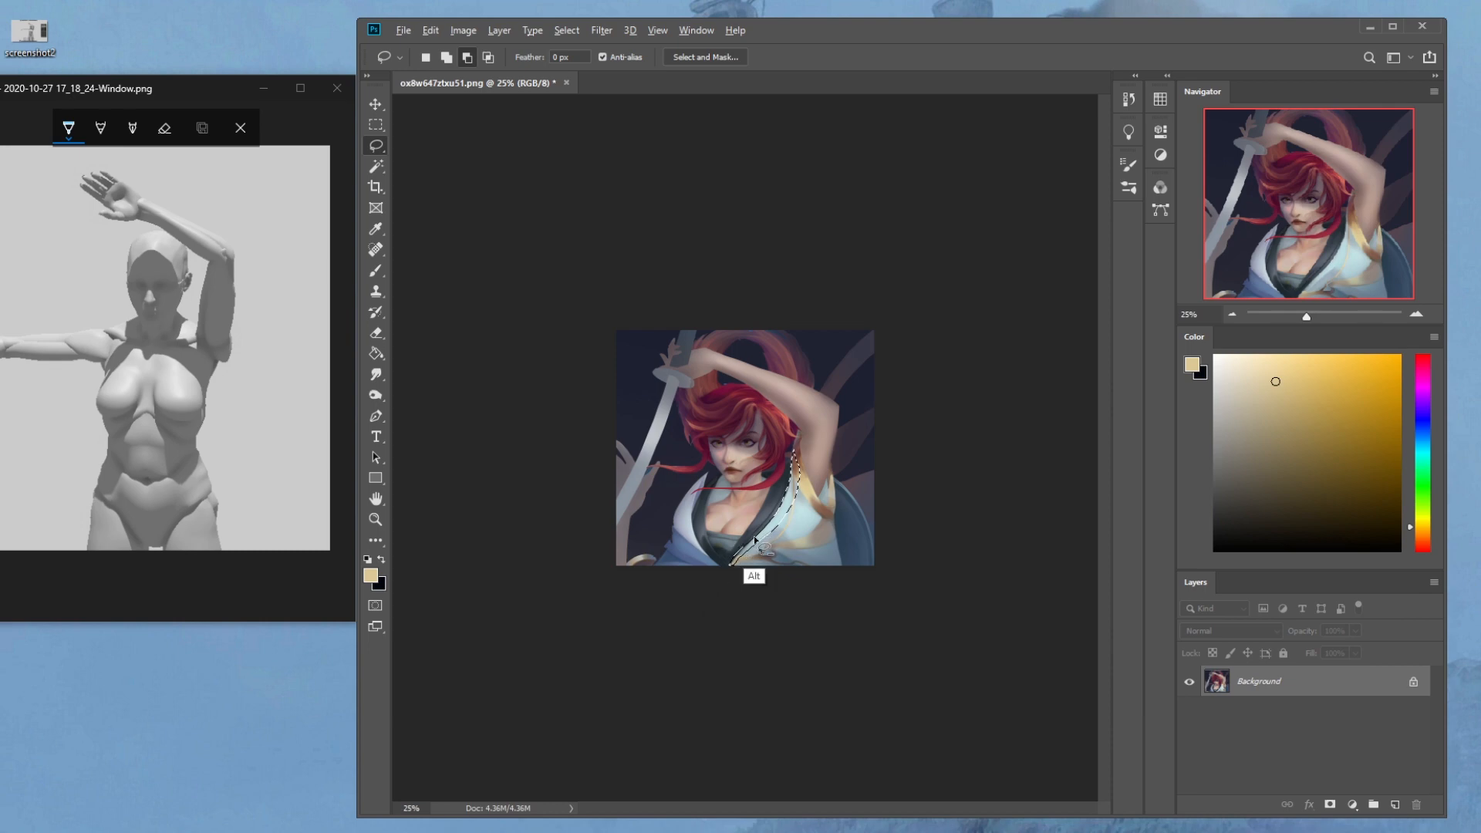
key("ctrl+d")
Paint the upper part of the collar band in brown sampled near the armpit with a 500-pixel brush
key("b")
key("alt")
left_click(805, 461, "alt")
key("bracketright")
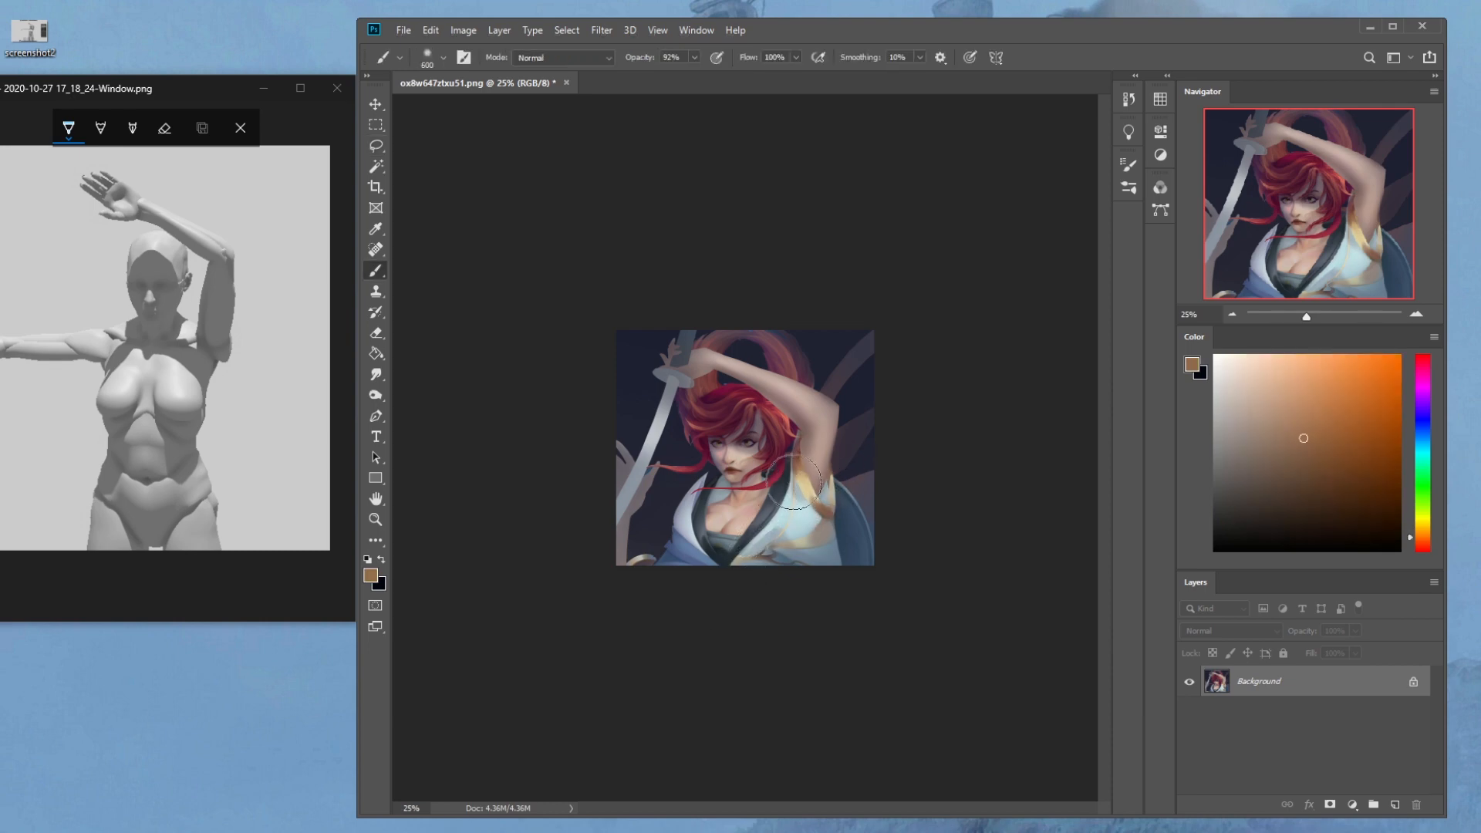
key("bracketleft")
left_click_drag(790, 483, 778, 507)
Paint the lower collar band in sampled pale gold and brighten its middle with a lighter cream using a 600-pixel brush
left_click(806, 478, "alt")
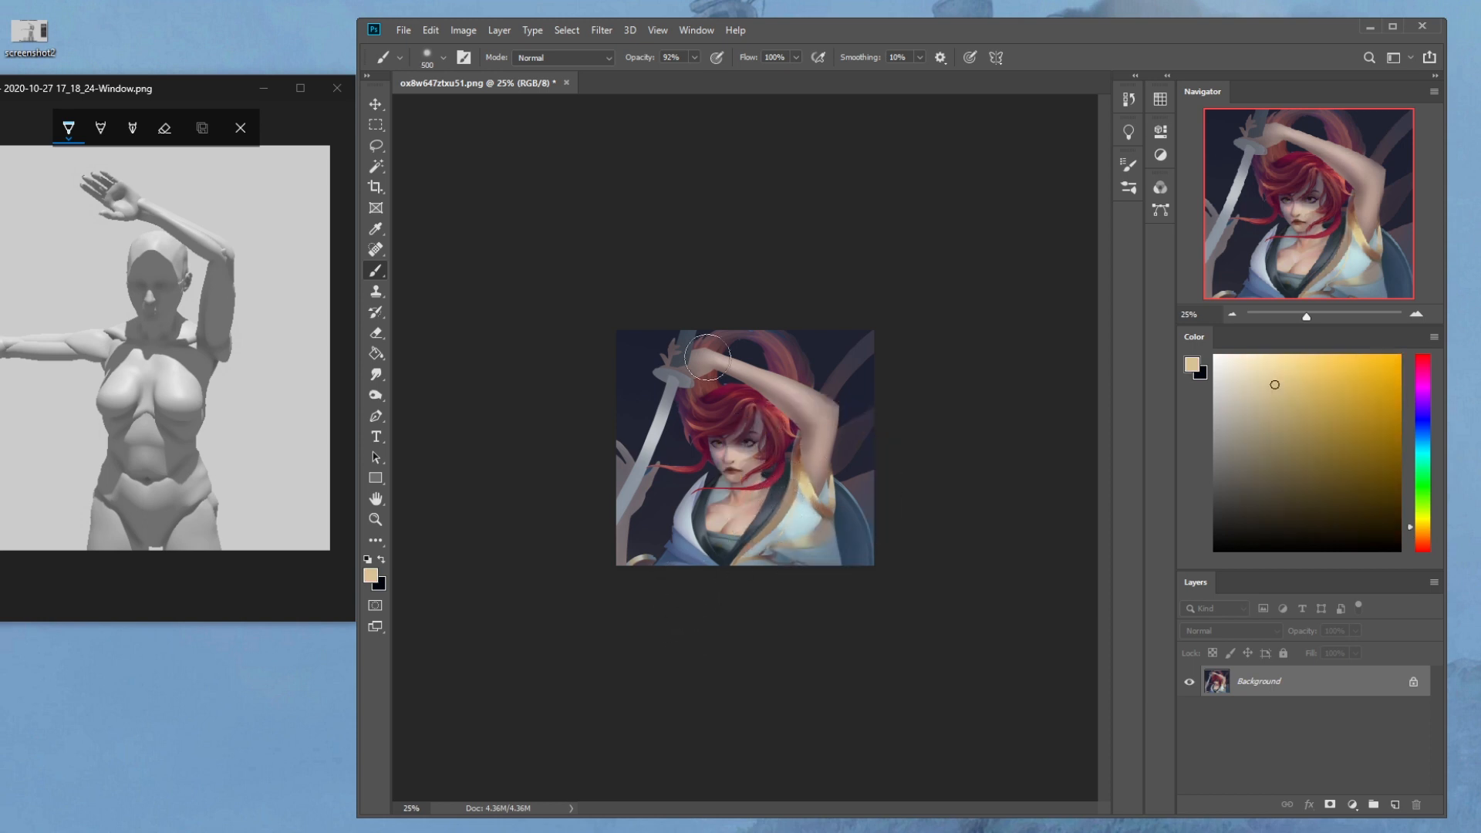
mouse_move(742, 547)
left_mouse_down()
mouse_move(783, 502)
mouse_move(745, 538)
left_mouse_up()
key("bracketright")
key("bracketright")
key("bracketright")
key("bracketright")
left_click(1259, 368)
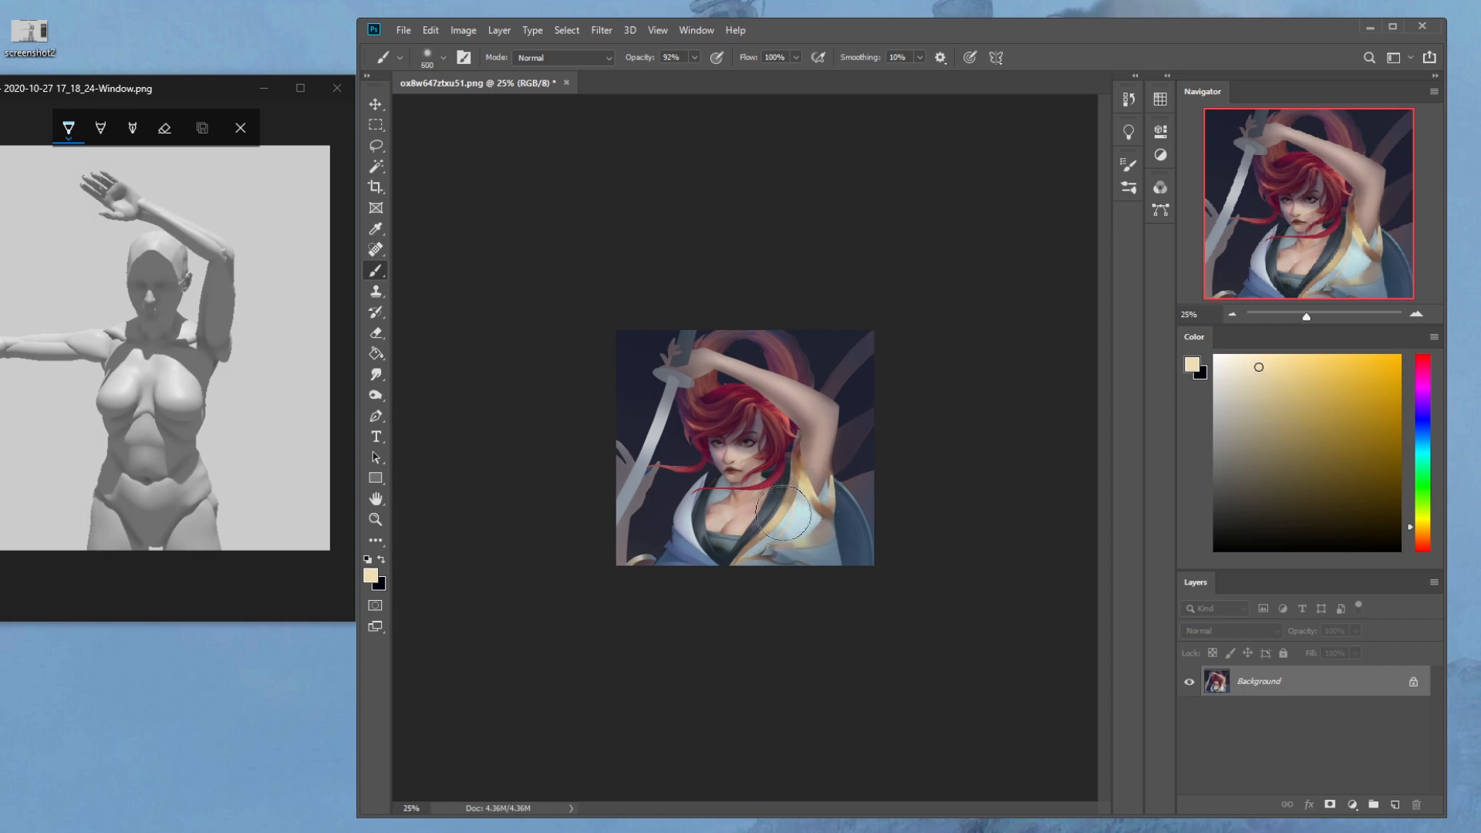
left_click_drag(783, 509, 759, 513)
Refine the collar band with smaller brushes at 100% opacity, using brown and pale gold sampled from the trim
key("bracketleft")
key("bracketleft")
key("bracketleft")
key("bracketleft")
key("bracketleft")
left_click(808, 518, "alt")
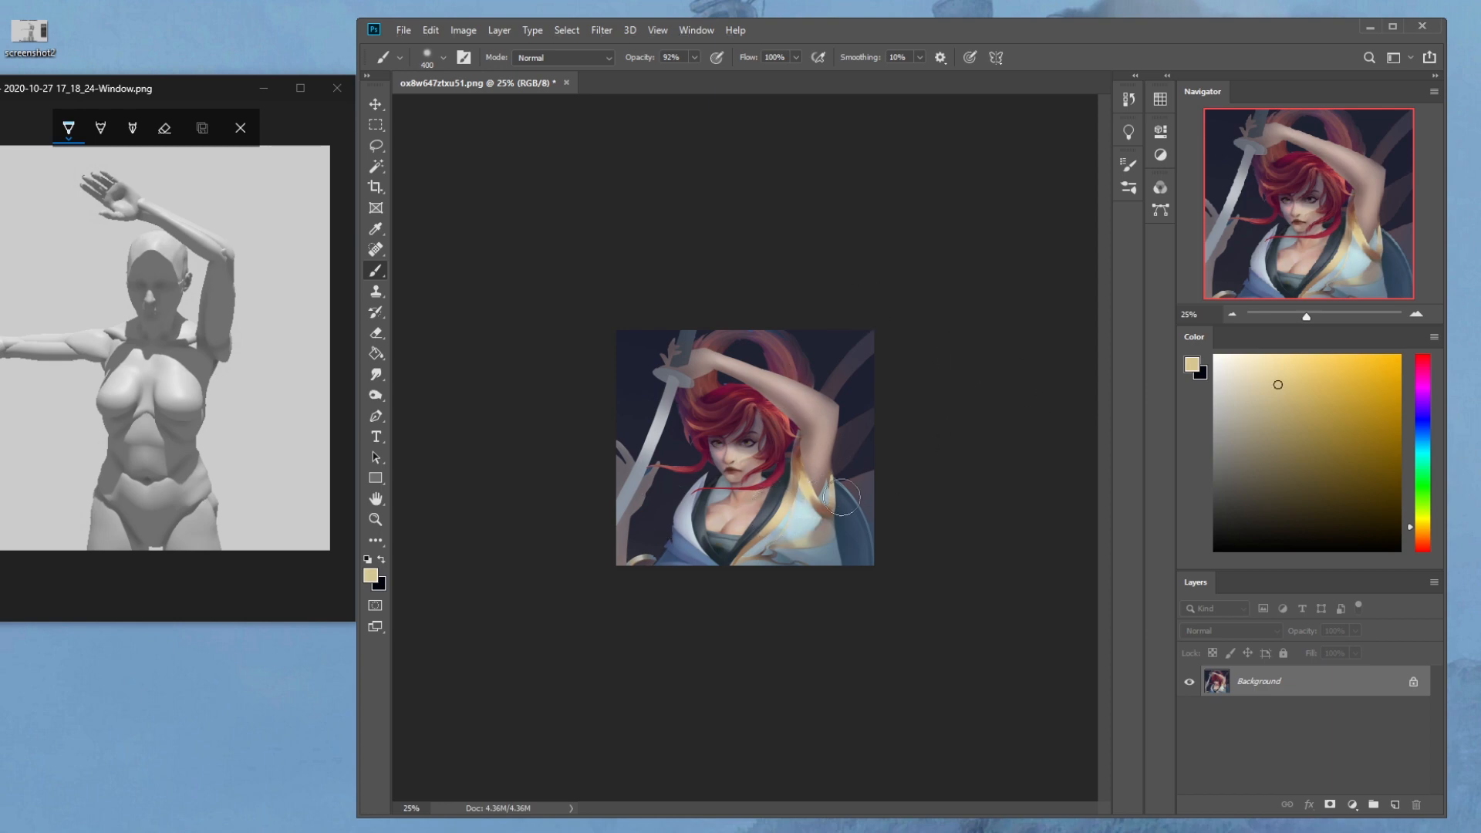
left_click_drag(689, 57, 701, 75)
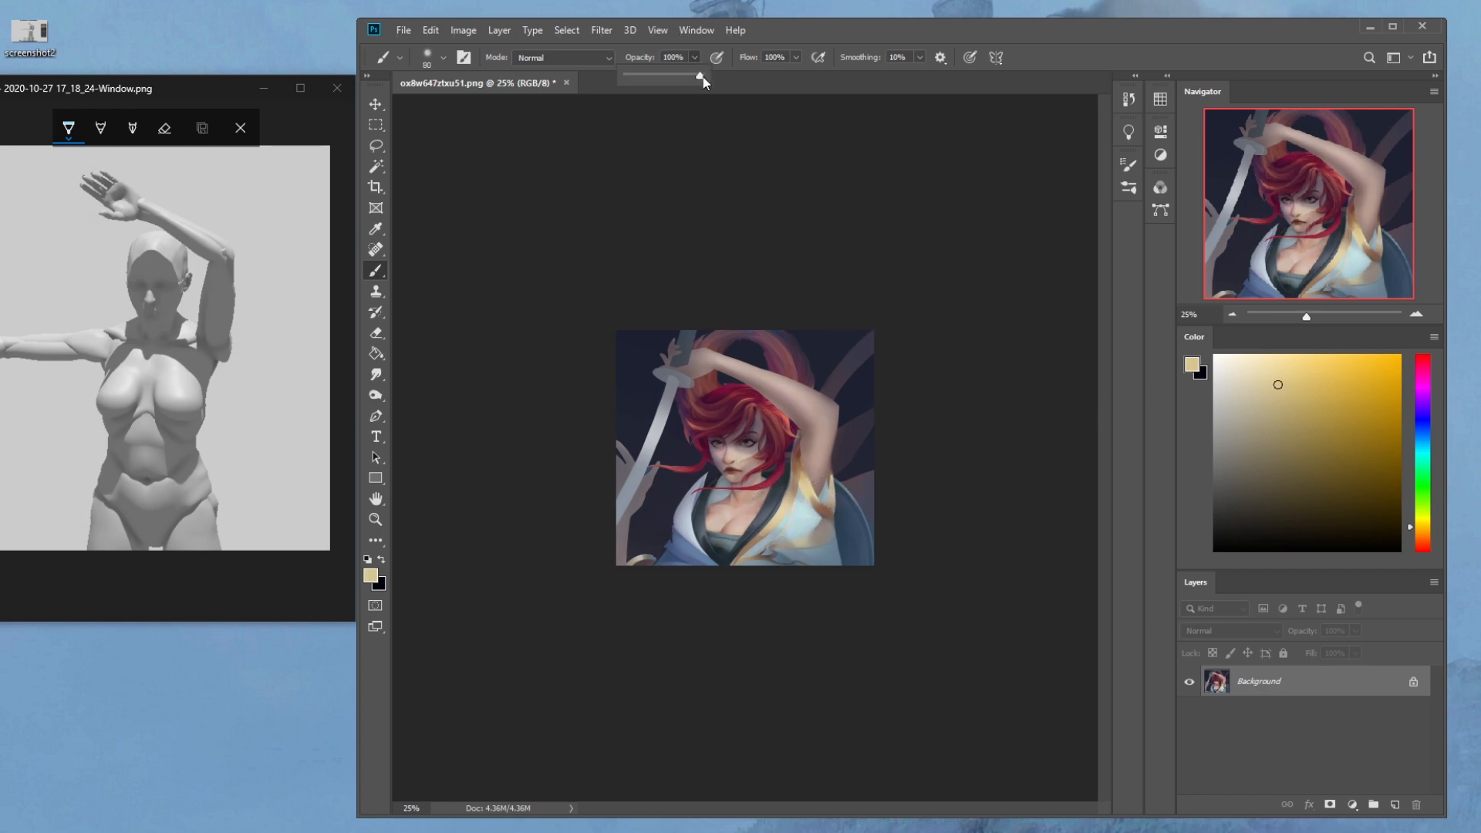
left_click(798, 469, "alt")
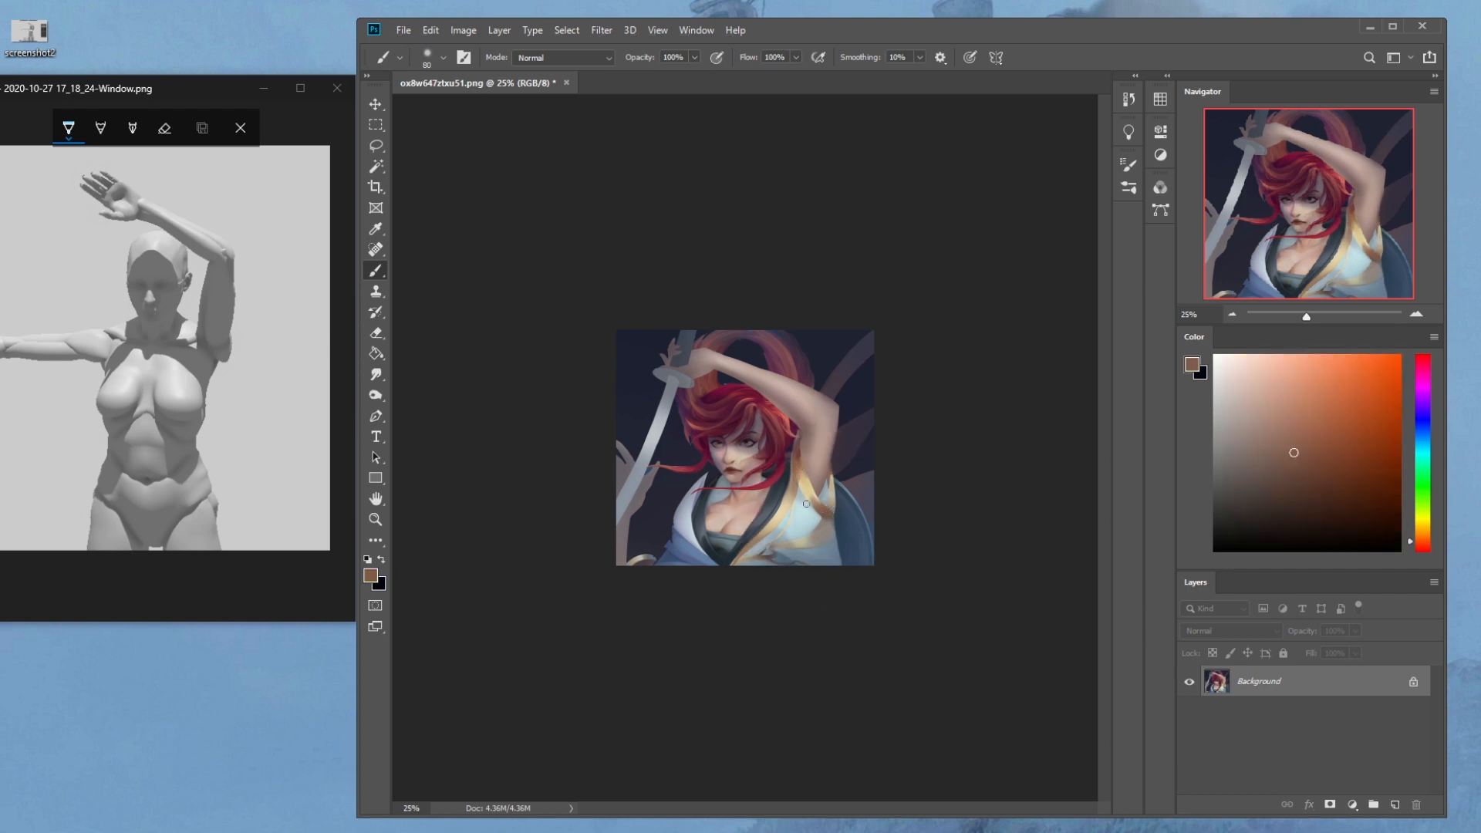
left_click(802, 501, "alt")
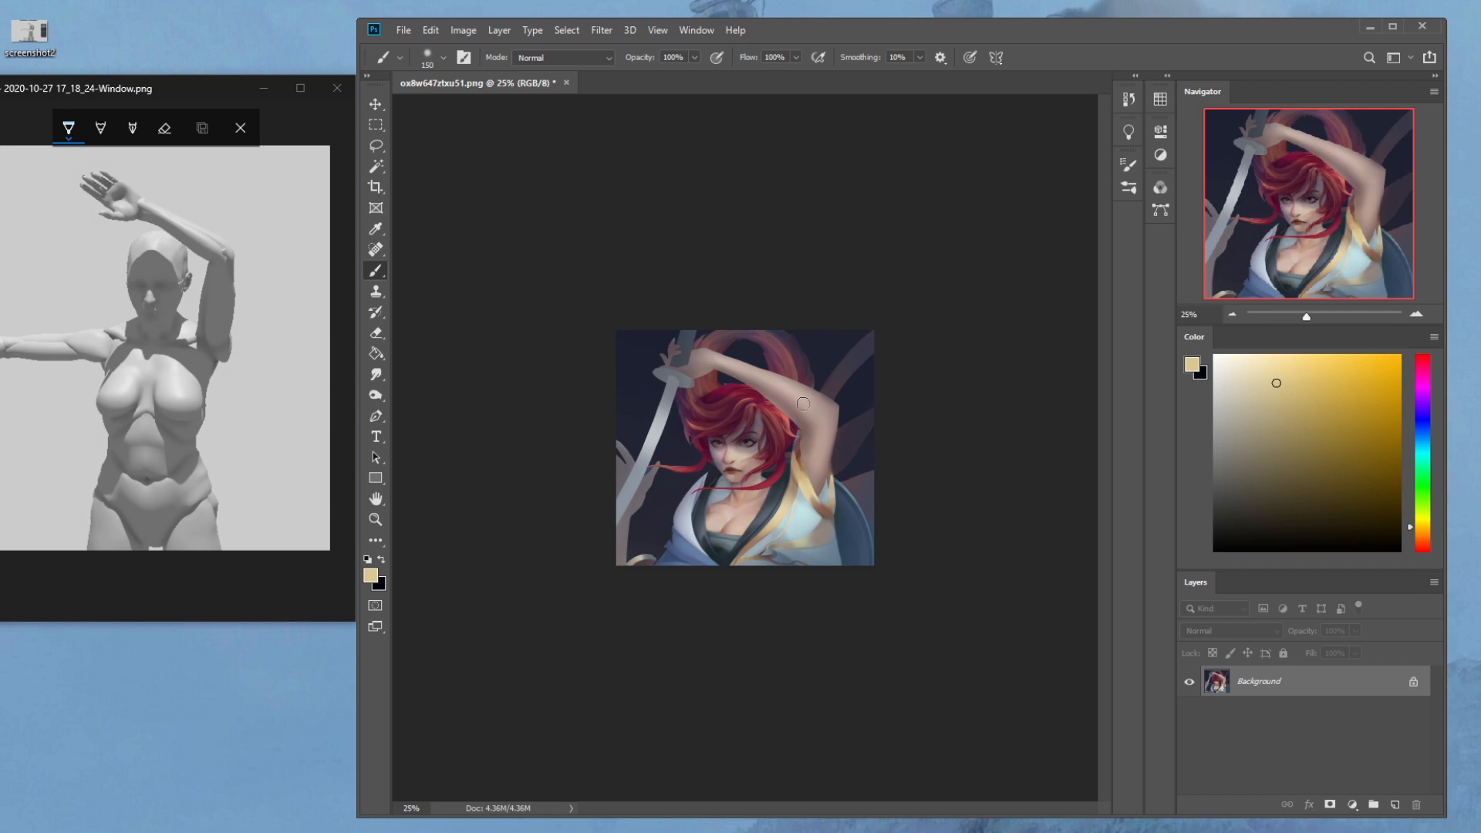
Deselect the collar area and soften the upper collar band with sampled brown and pale gold, using a 250-pixel brush at 45% opacity
left_click(692, 58)
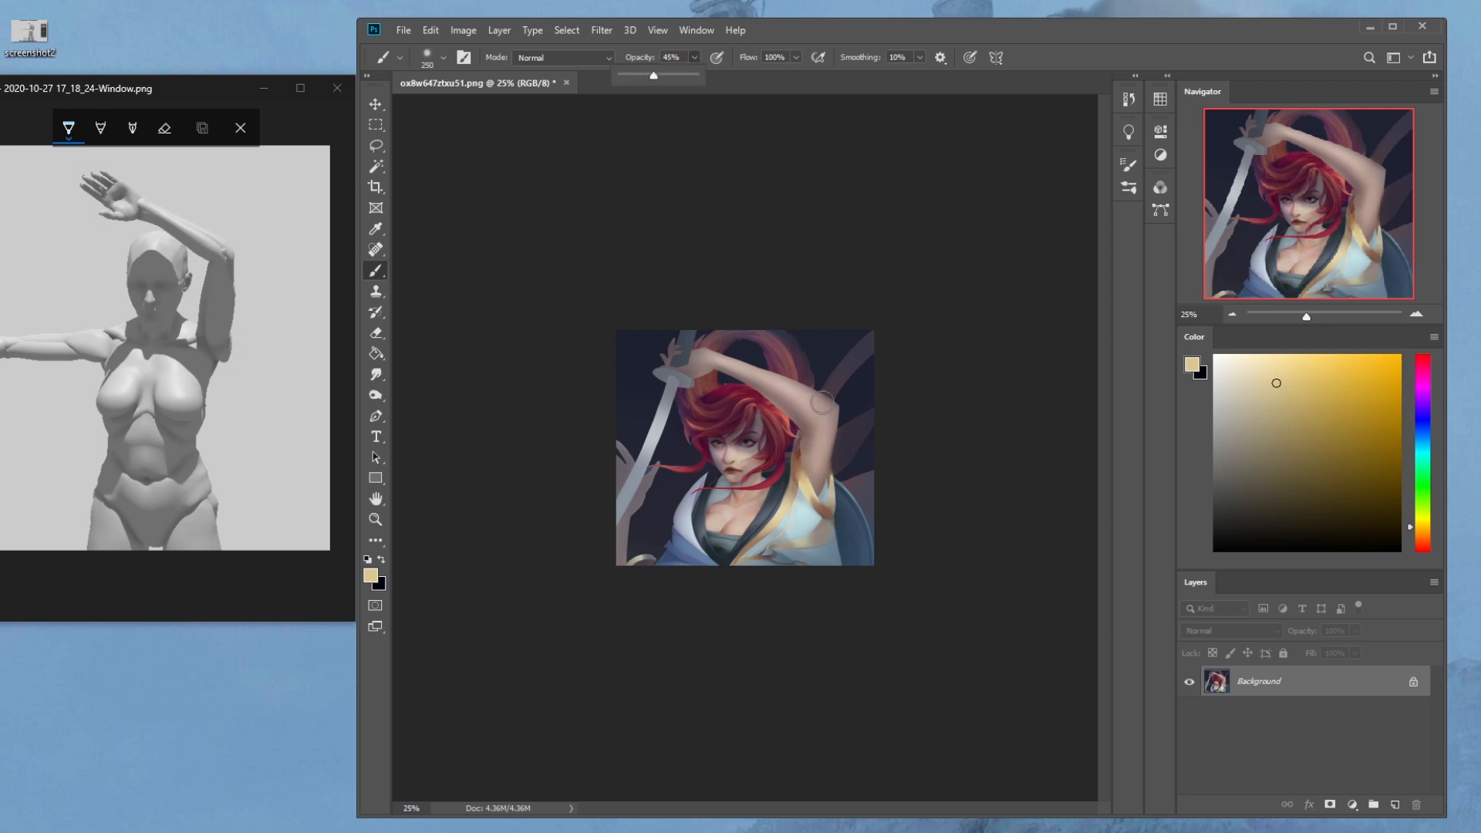
right_click(787, 463)
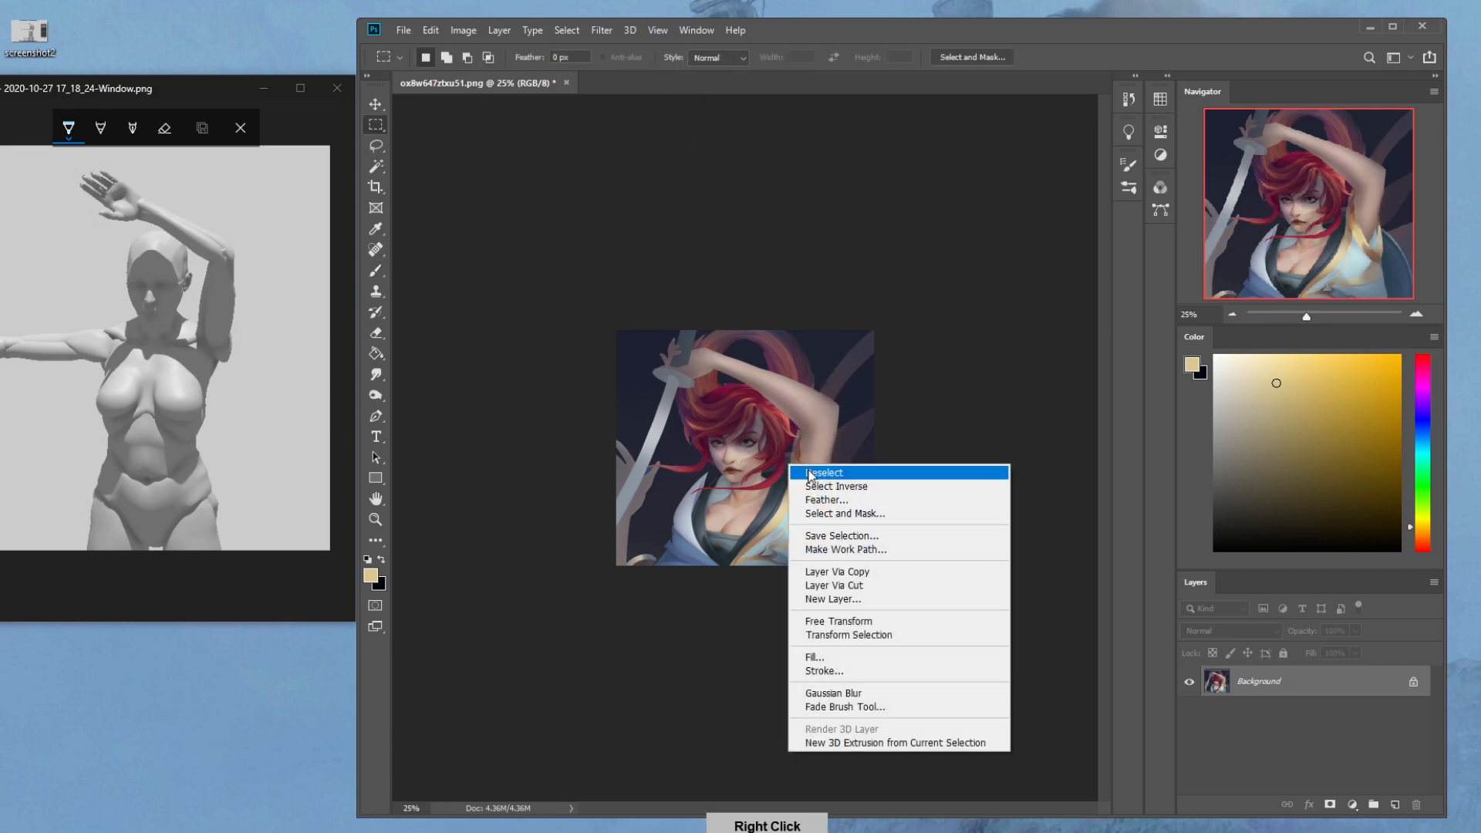
left_click(800, 470, "alt")
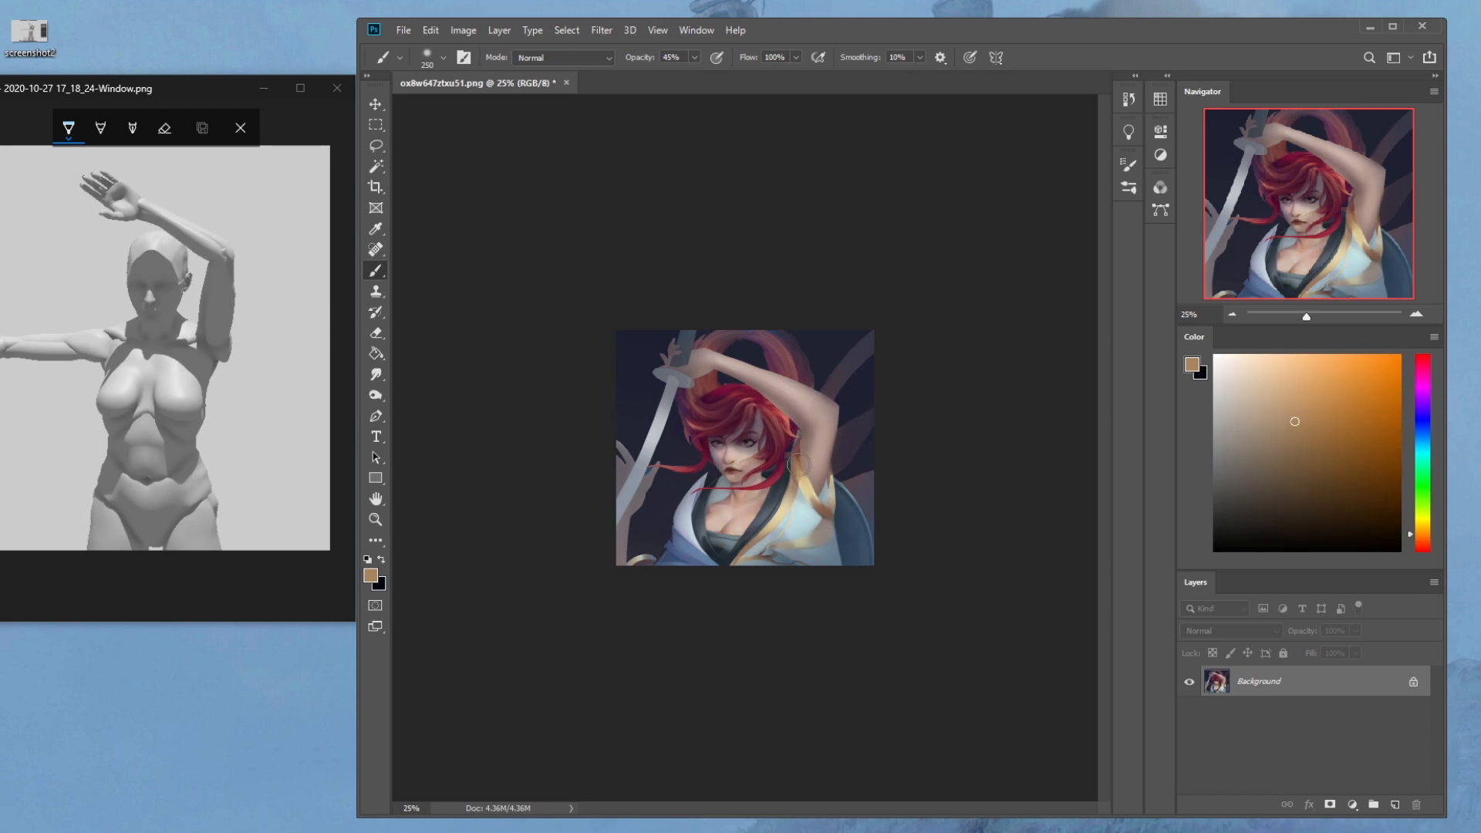
left_click(802, 509, "alt")
Refine the collar band's upper end with a 35-pixel dry-oil brush at 100% opacity, using brown and gold tones sampled from the trim
right_click(803, 521)
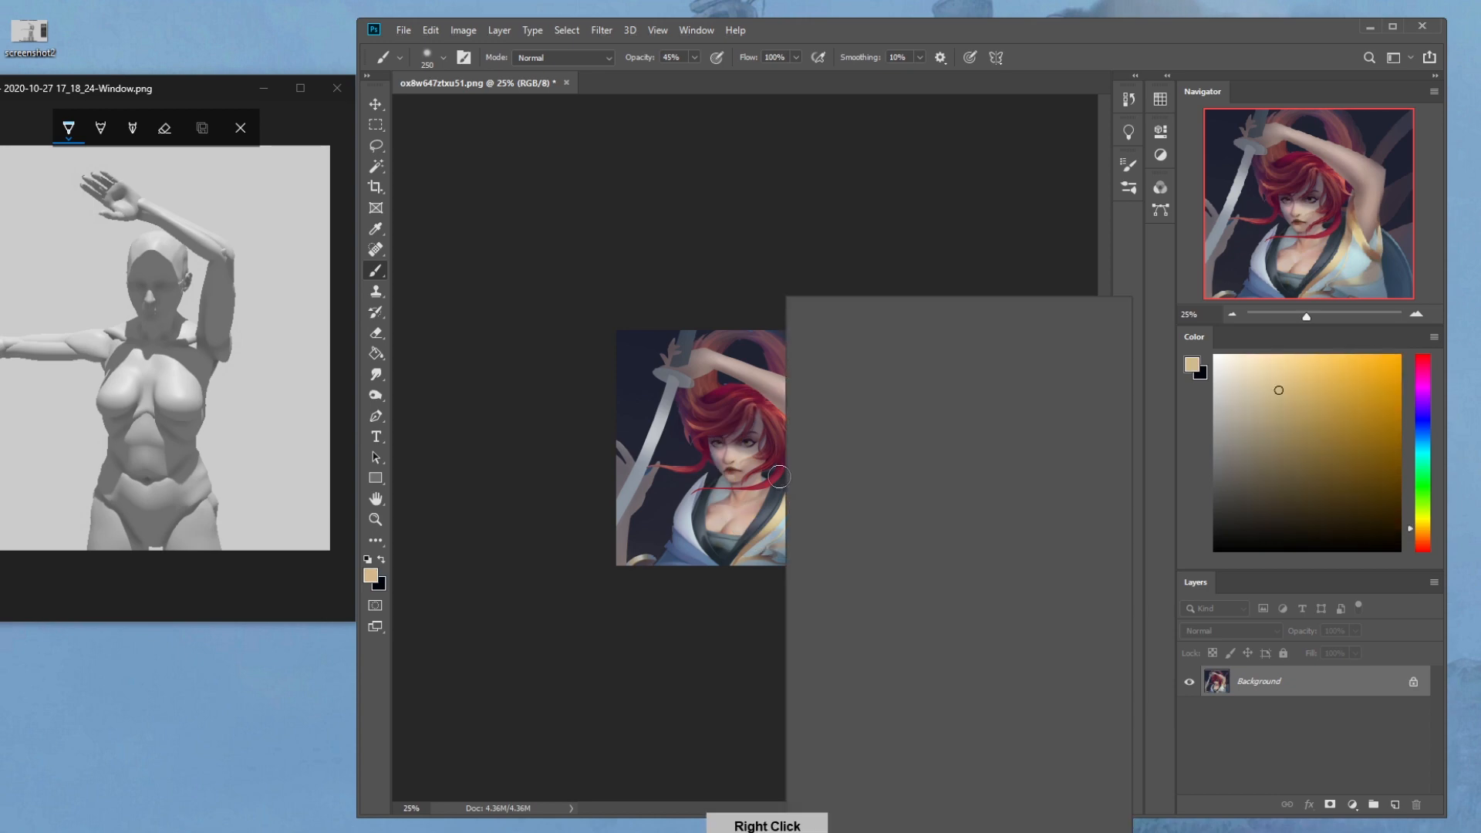
double_click(825, 540)
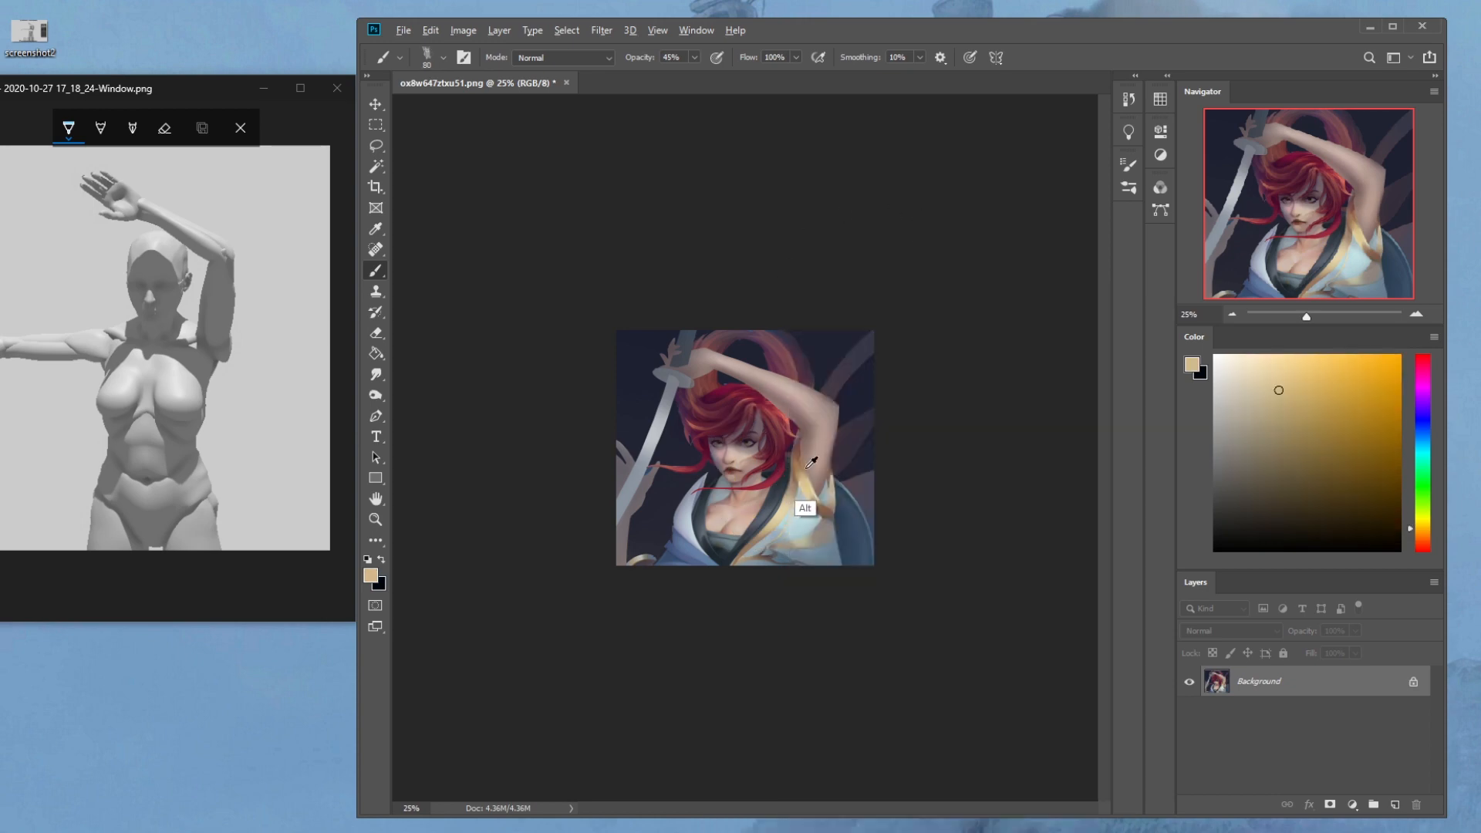
left_click(790, 443, "alt")
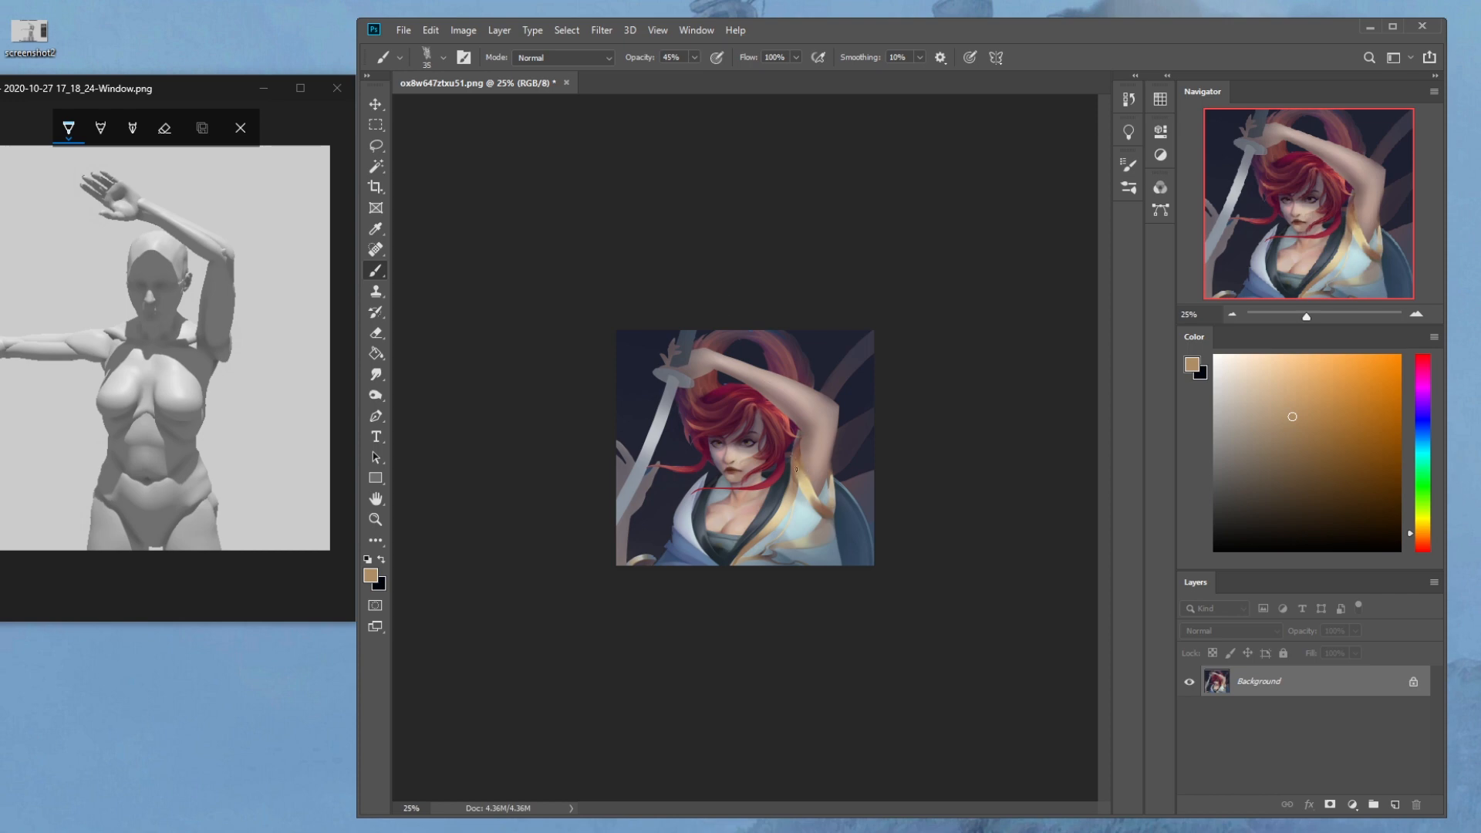
left_click(694, 57)
left_click_drag(693, 75, 735, 75)
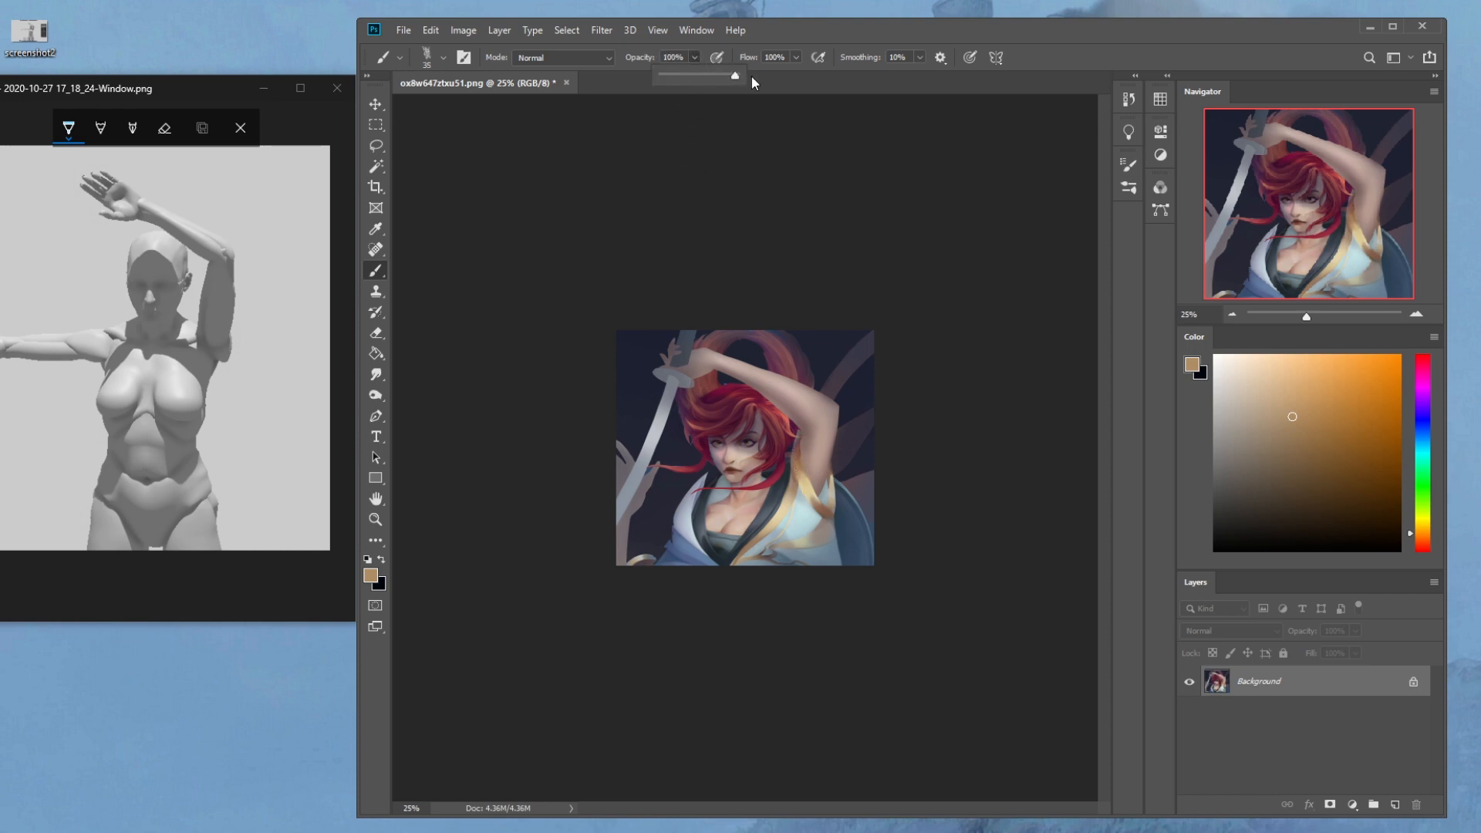
left_click(805, 477, "alt")
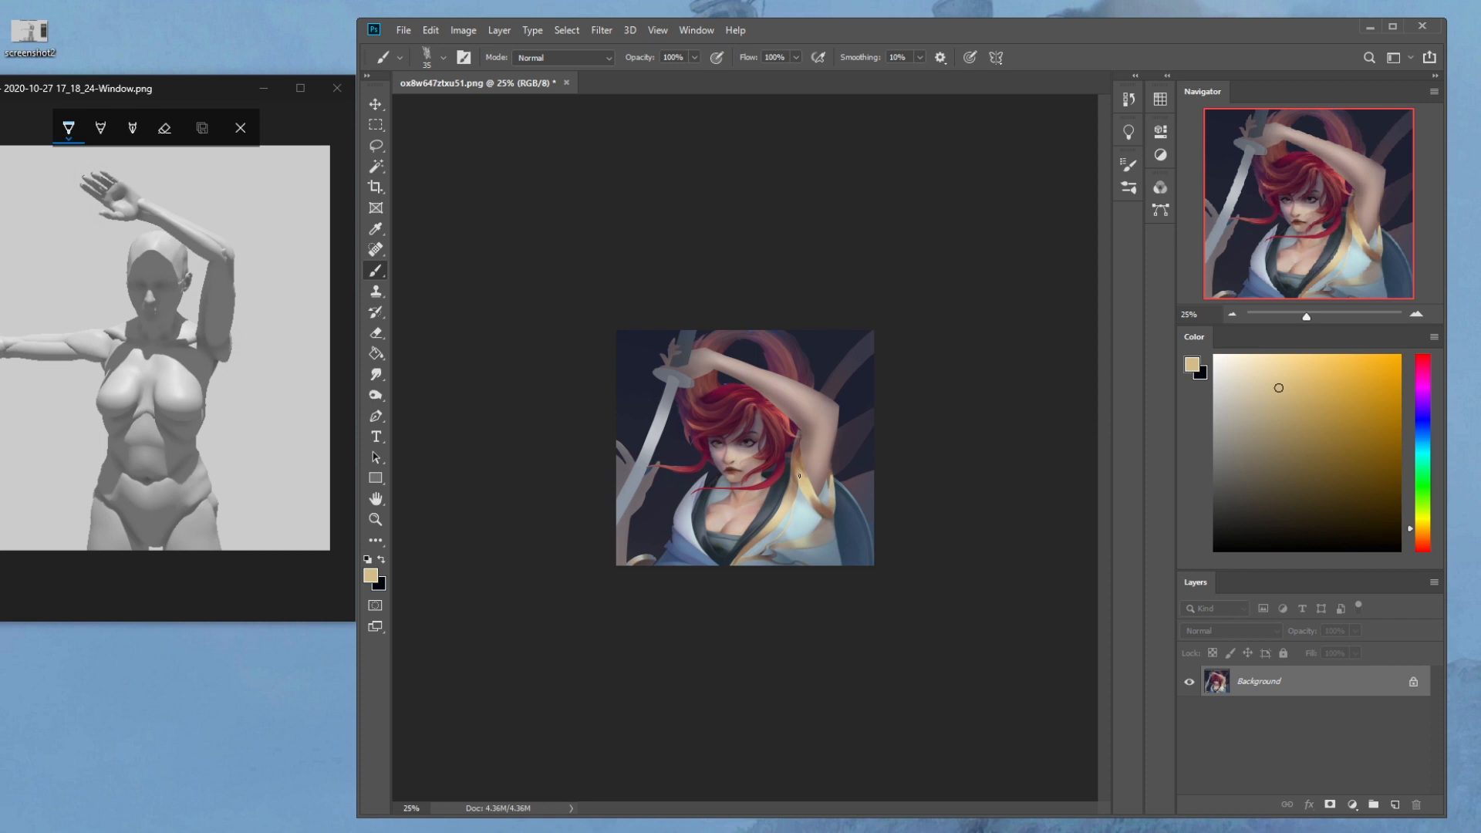
left_click(799, 483, "alt")
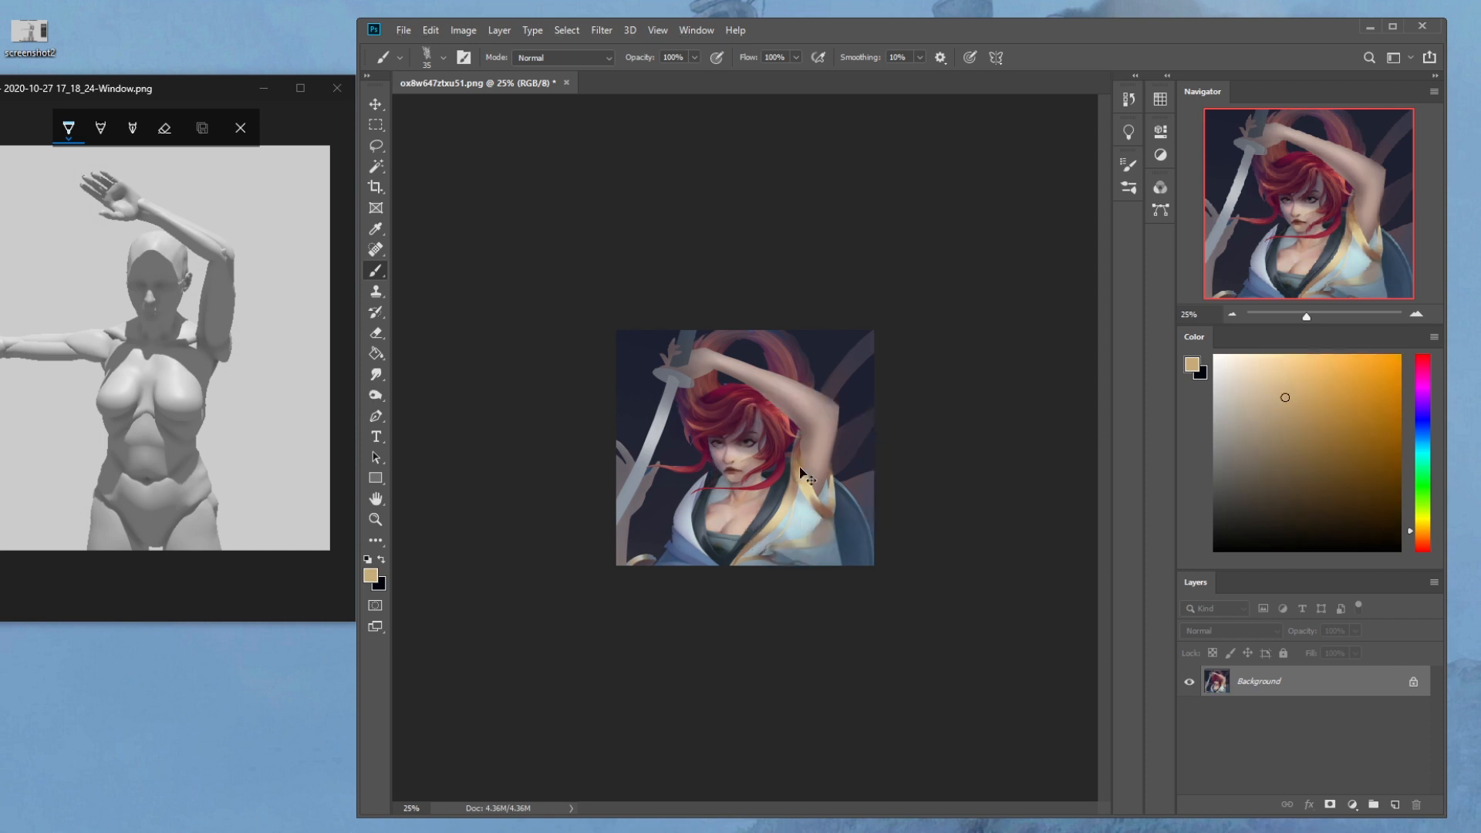
left_click(801, 485, "alt")
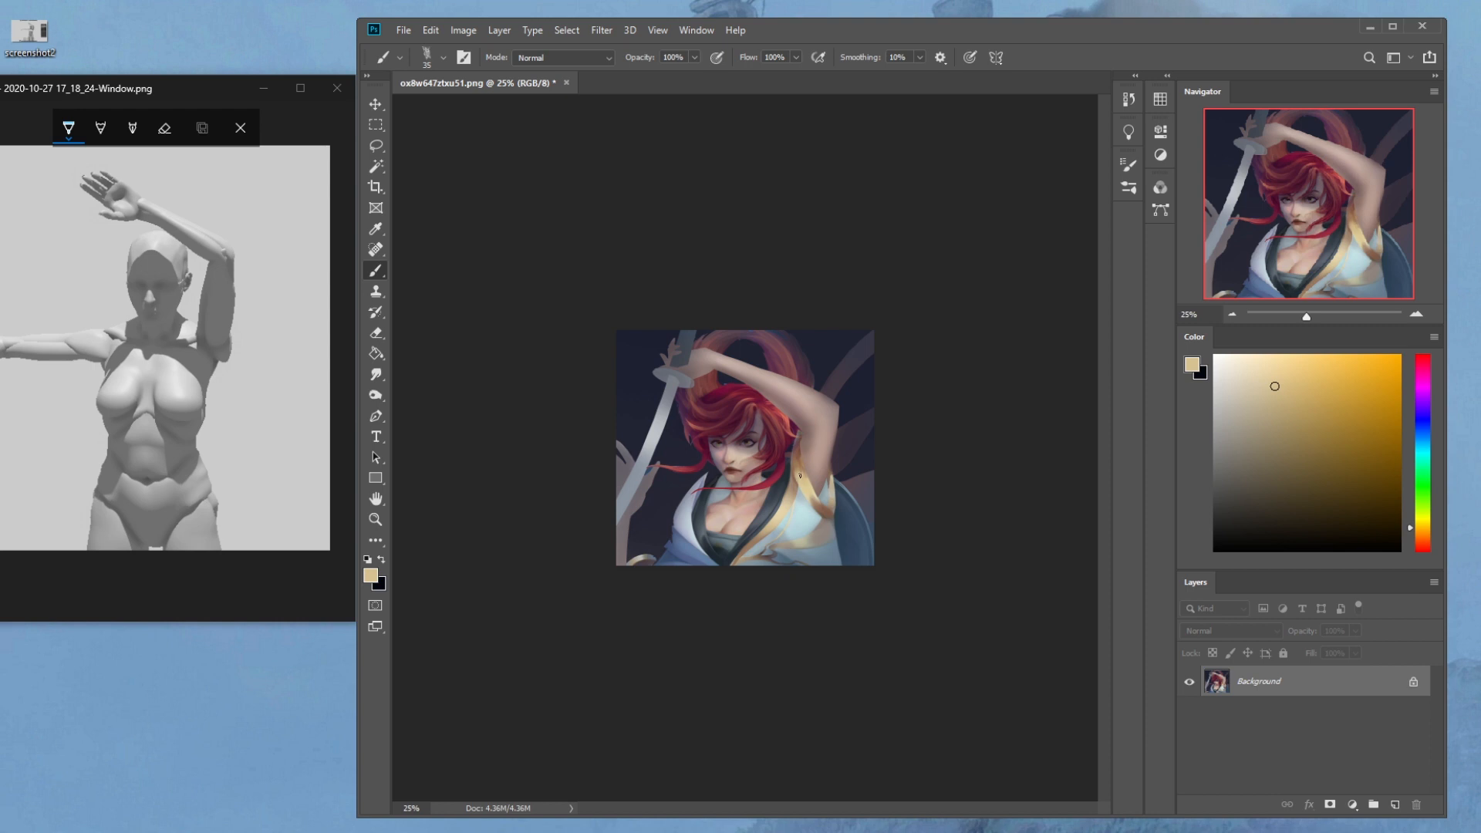
Clean up the collar band's top edge against the hair and arm with reddish brown and dusky pink sampled nearby
left_click(800, 474, "alt")
left_click(801, 473, "alt")
left_click(796, 480, "alt")
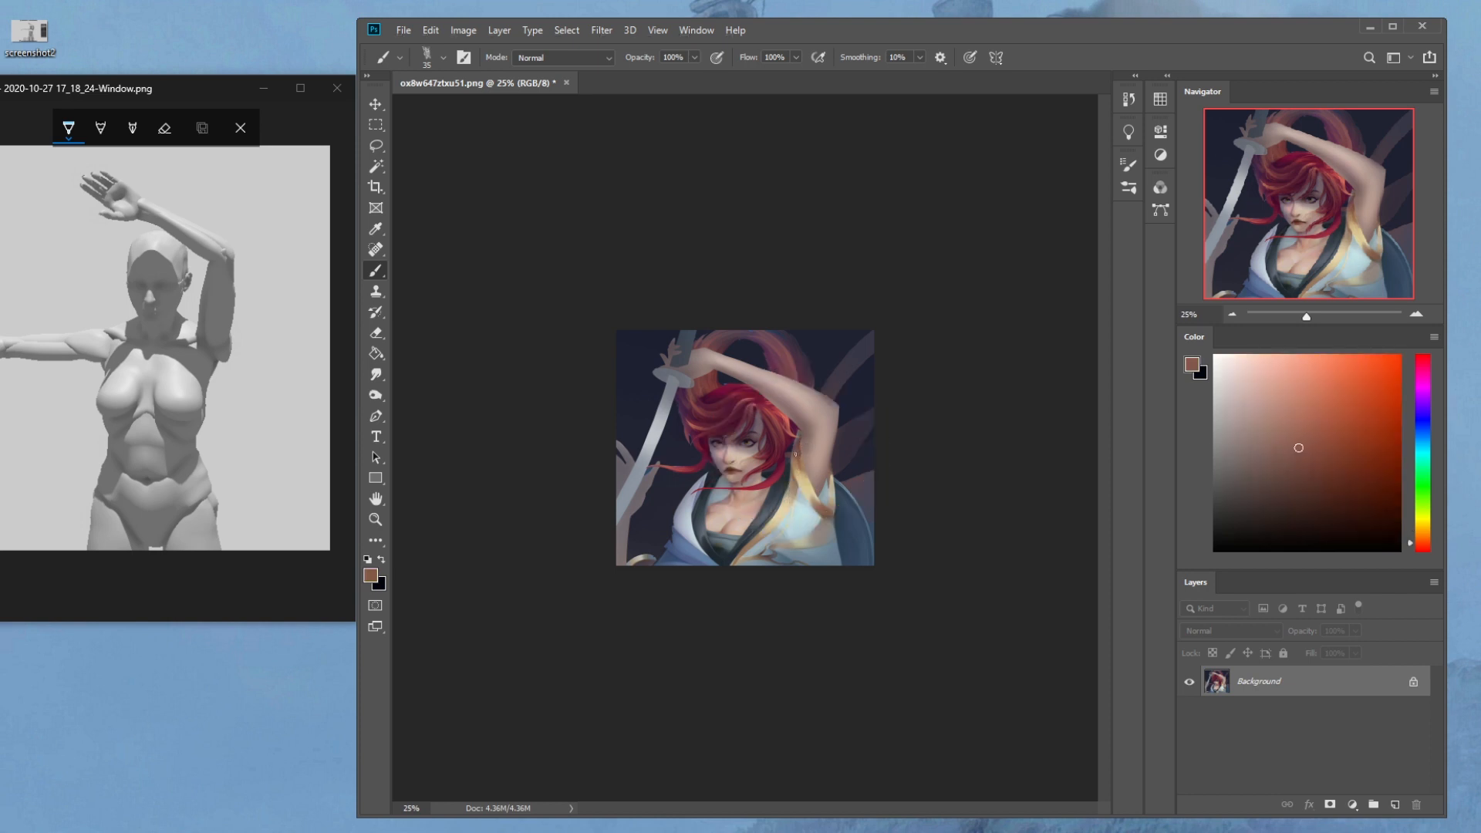
left_click(802, 446, "alt")
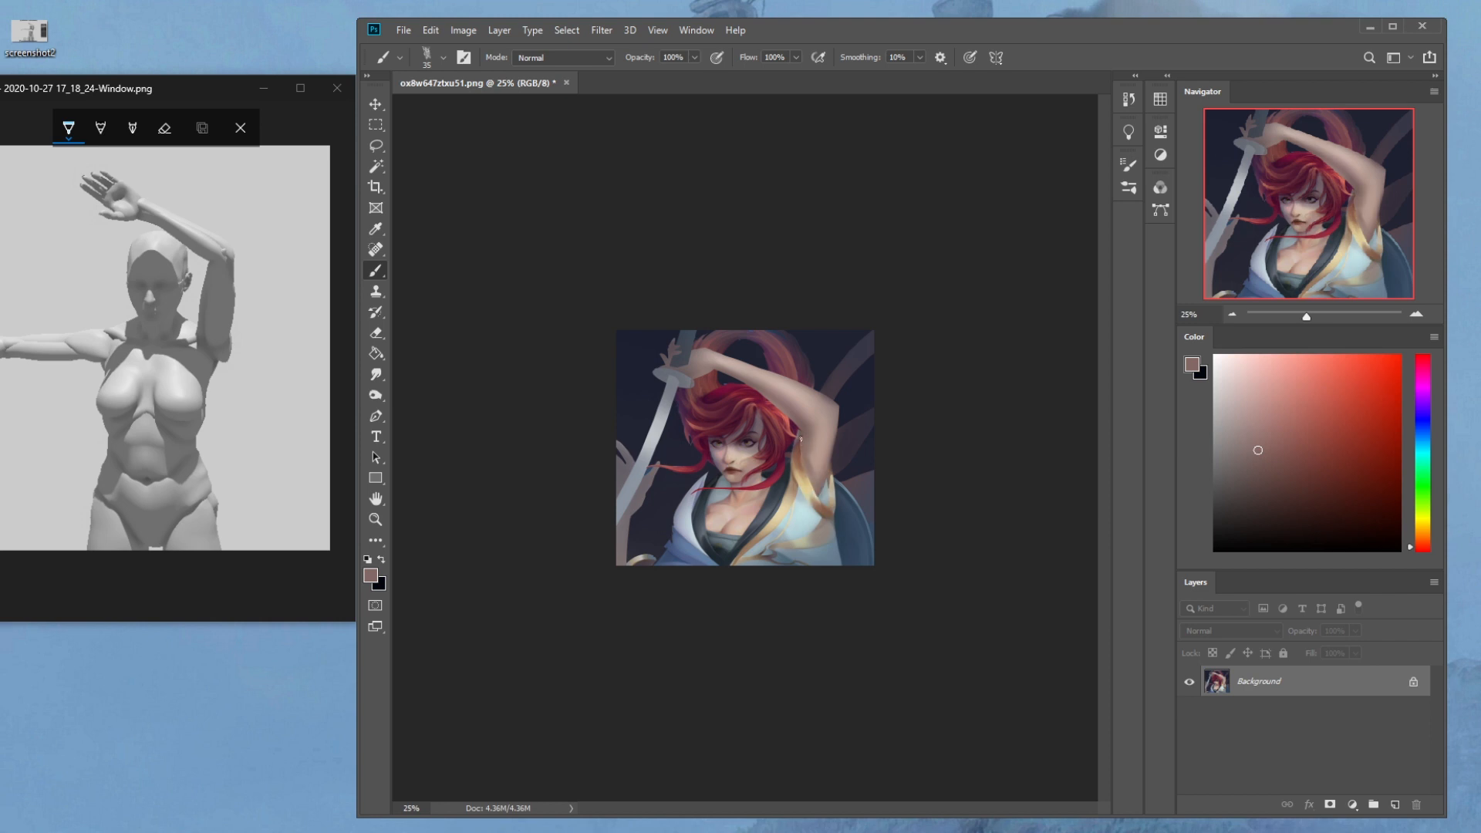
Try to brighten the sword blade with a 150-pixel Dodge tool set to highlights at 36% exposure
left_click(378, 375)
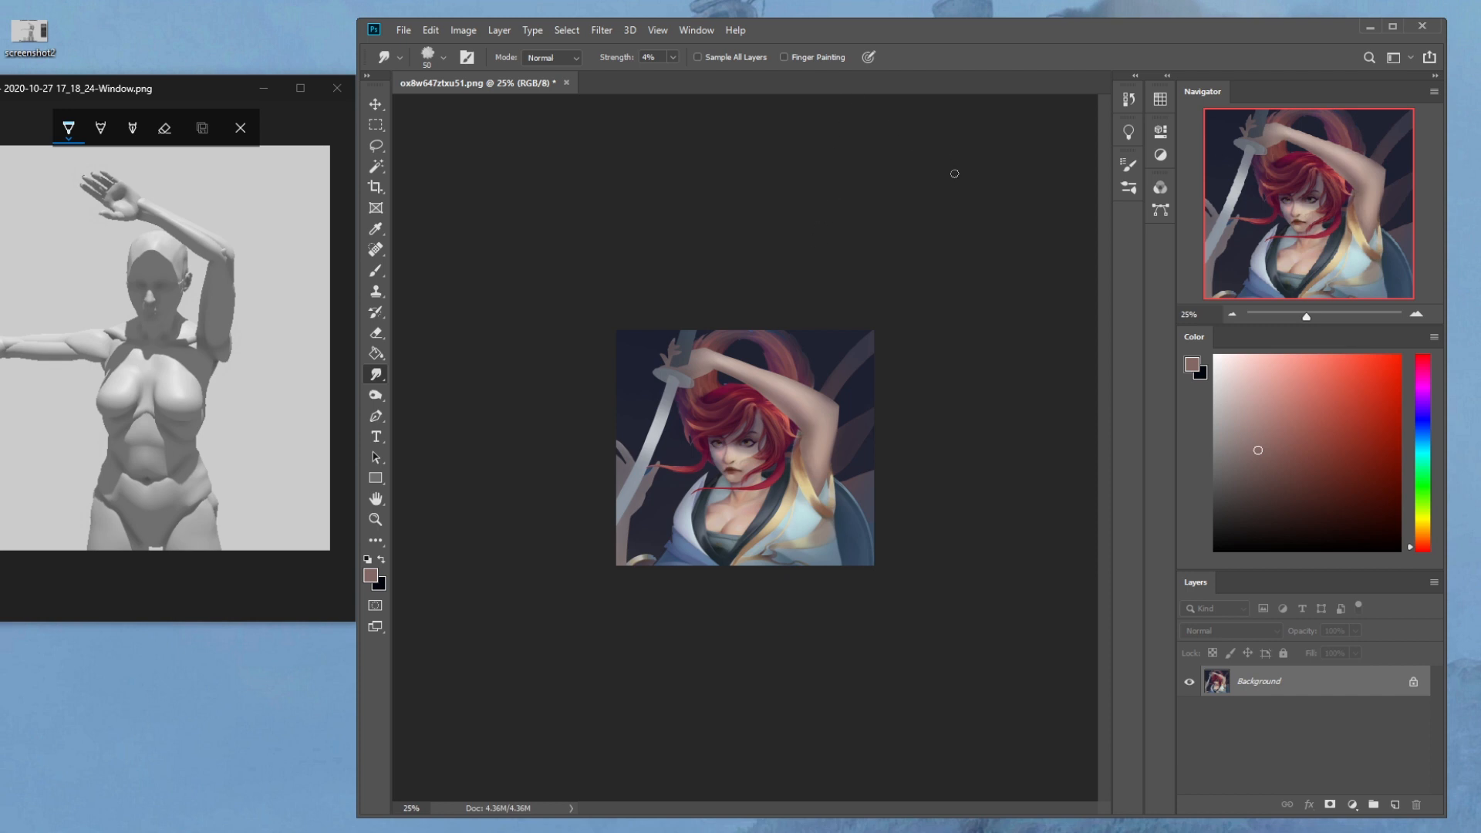
left_click(376, 395)
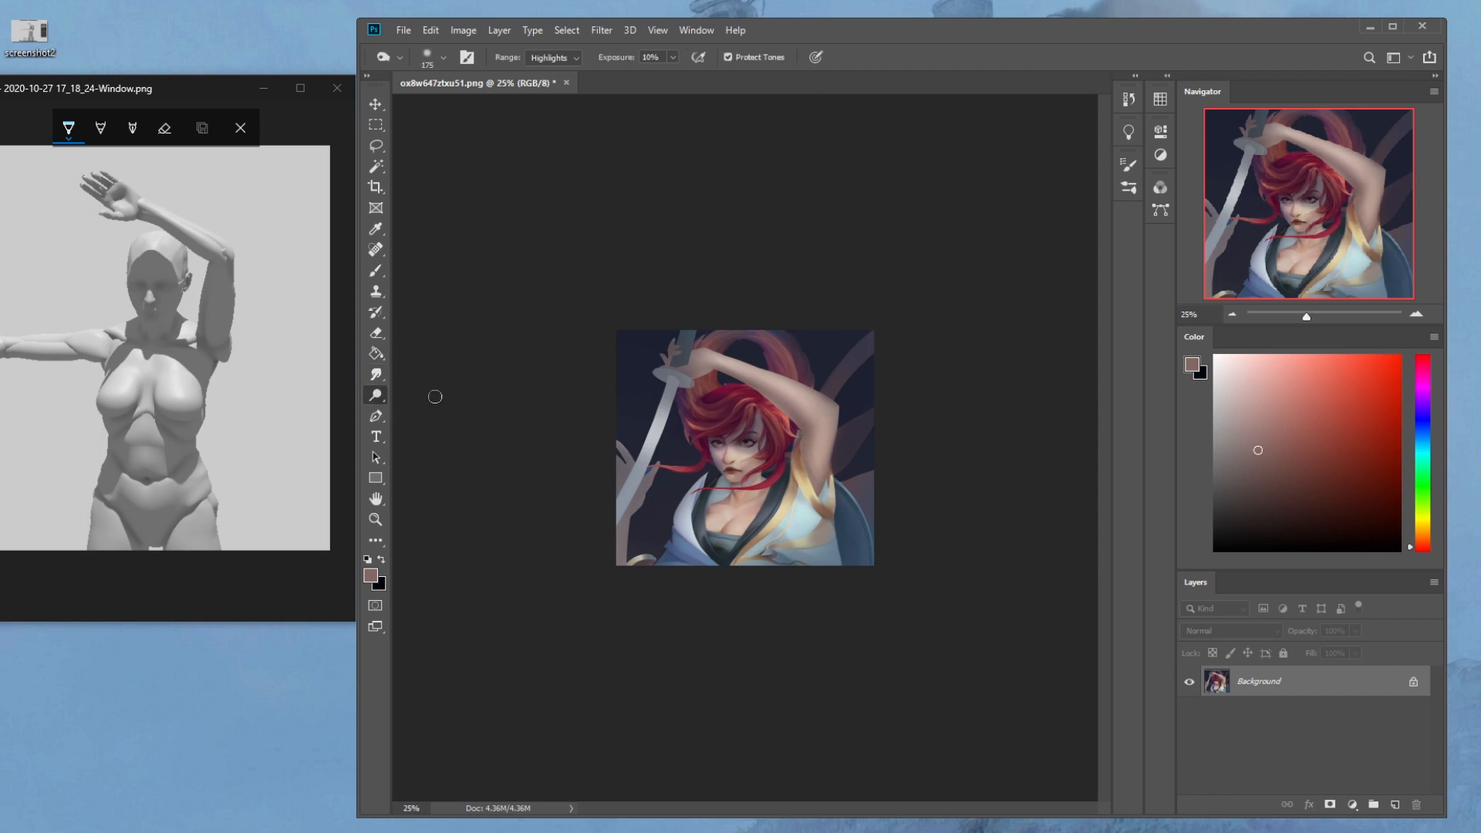
left_click_drag(657, 427, 646, 455)
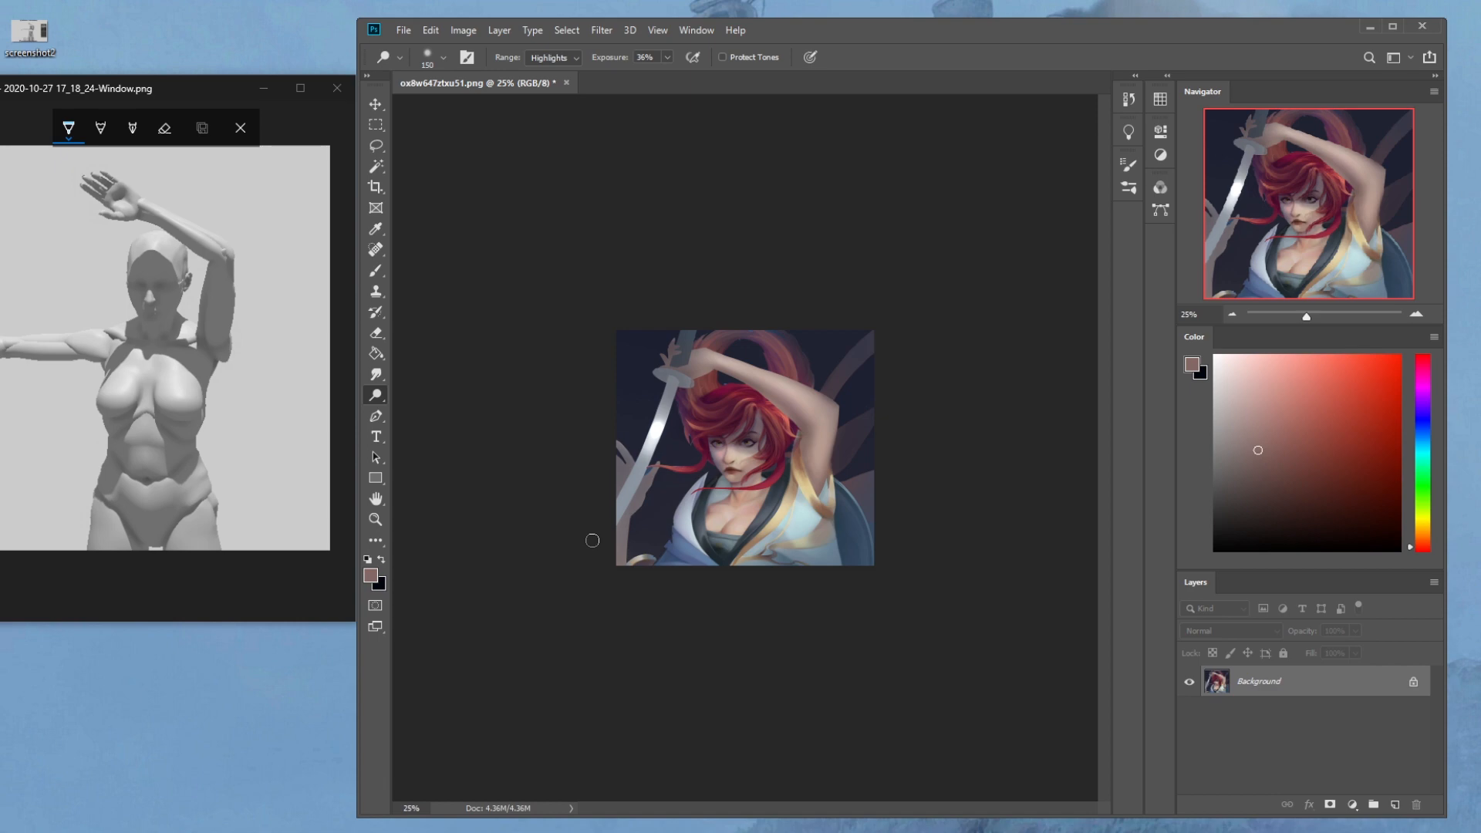
key("ctrl+z")
Brighten the sword blade and the robe's gold trim with a 400-pixel Dodge tool on highlights at 18% exposure
key("bracketright")
key("bracketright")
key("bracketright")
key("bracketright")
key("bracketright")
left_click(667, 58)
left_click_drag(668, 75, 655, 75)
left_click(662, 430)
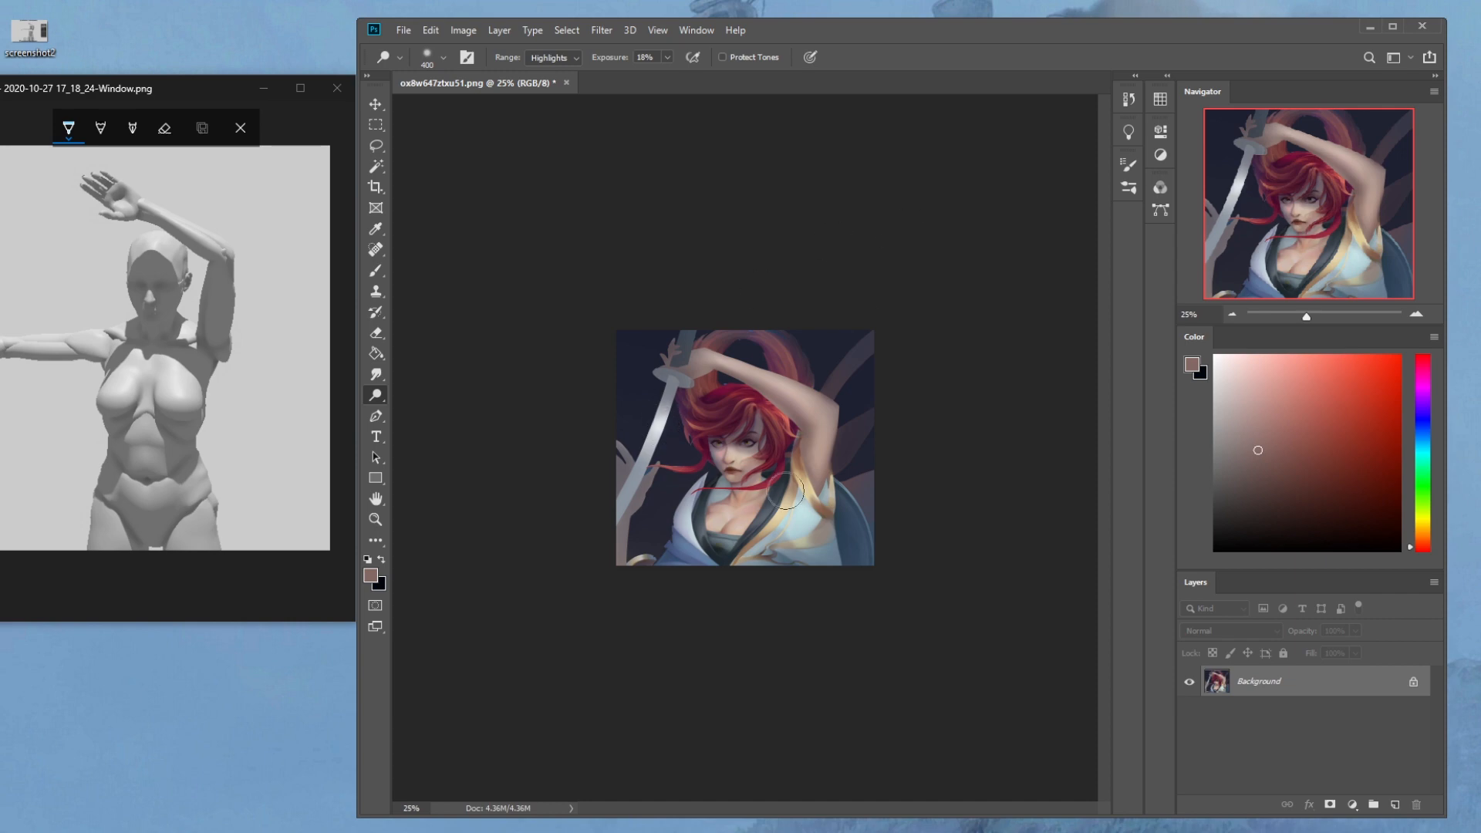
left_click_drag(811, 488, 789, 506)
Try to paint the robe's edge beside the collar band in blue tones sampled from the fabric
key("b")
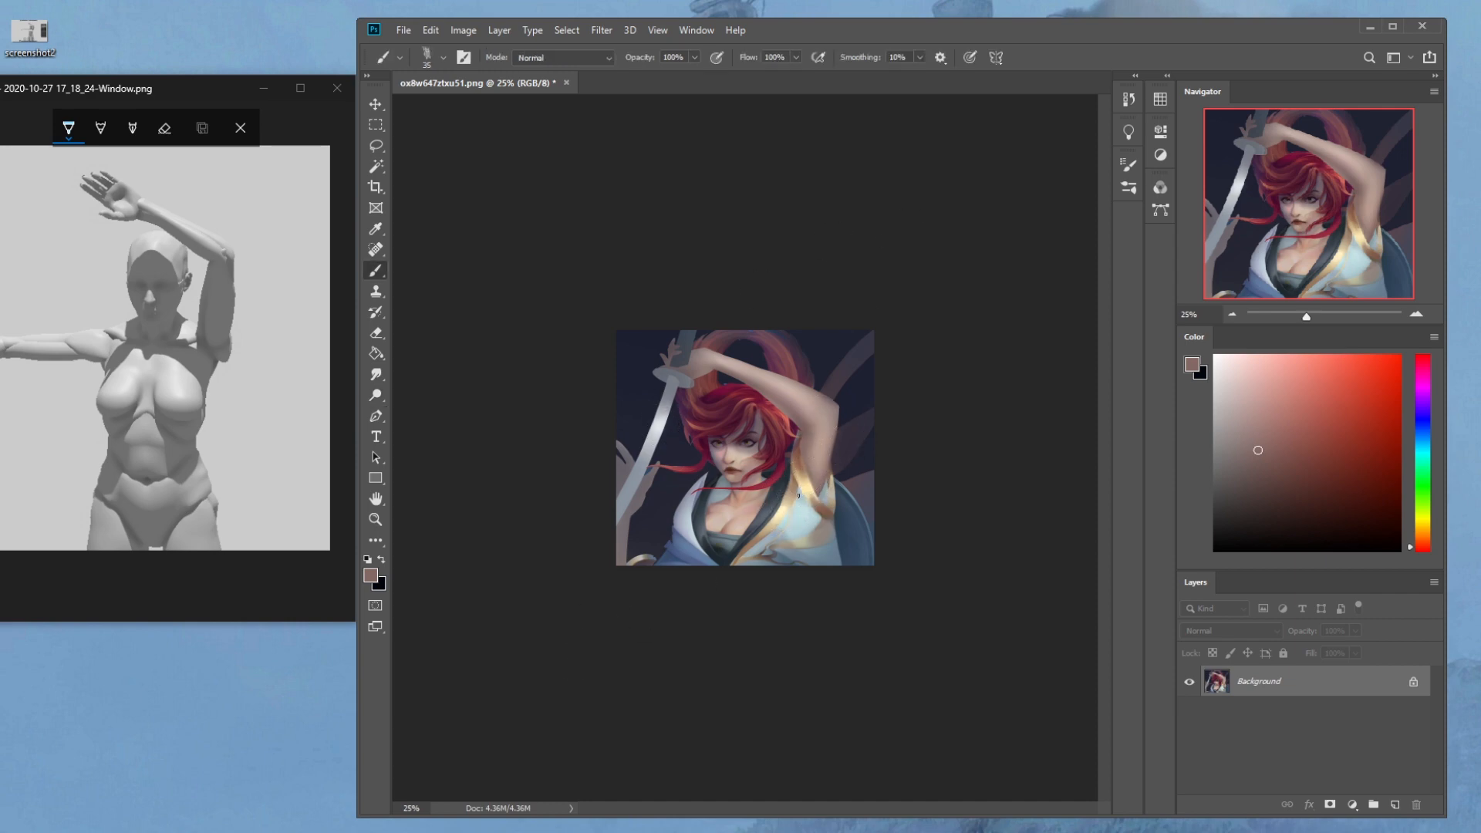
left_click(799, 503, "alt")
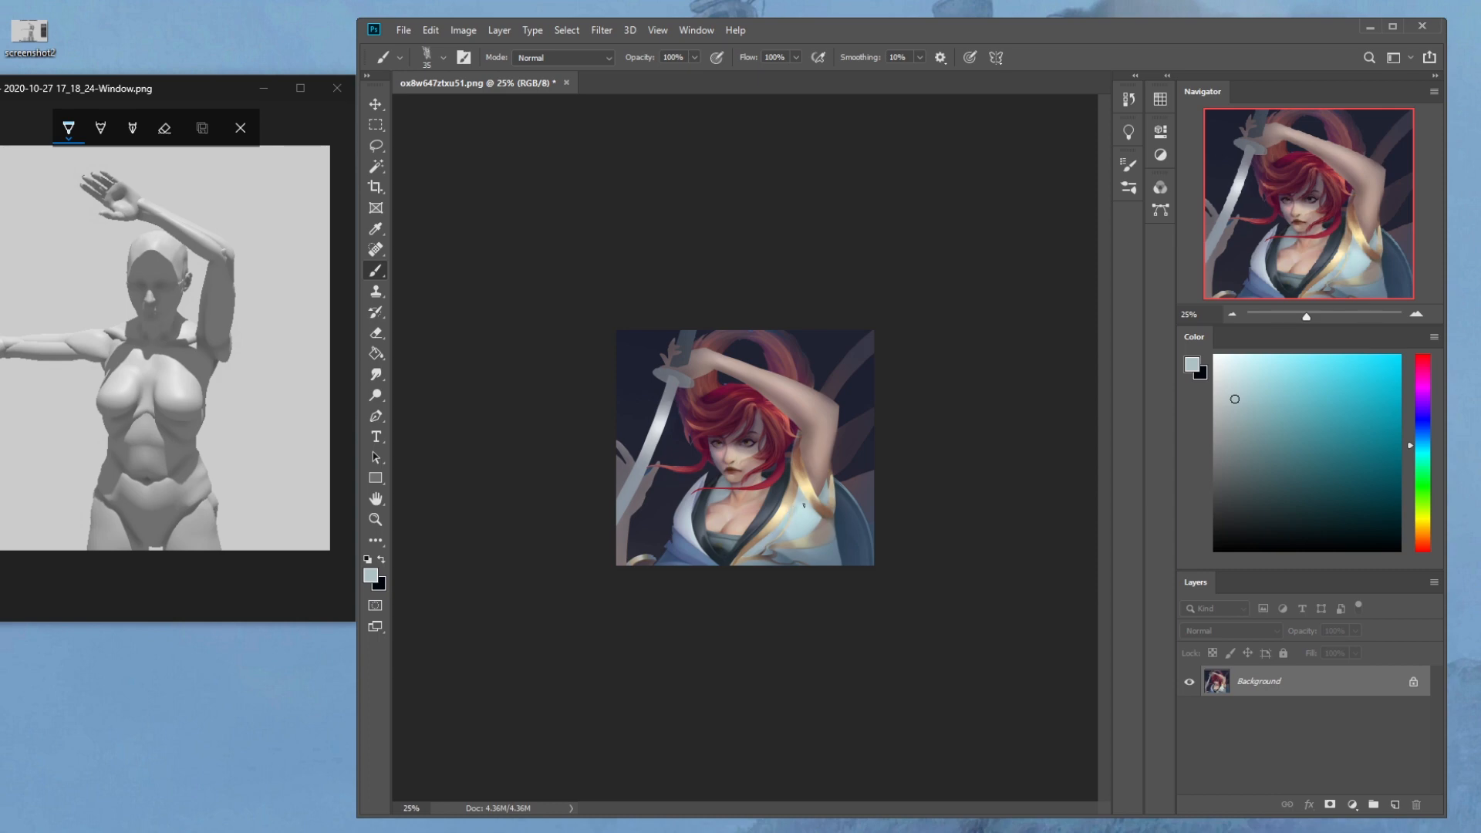
left_click(796, 502, "alt")
left_click_drag(799, 500, 772, 529)
key("ctrl+z")
key("ctrl+z")
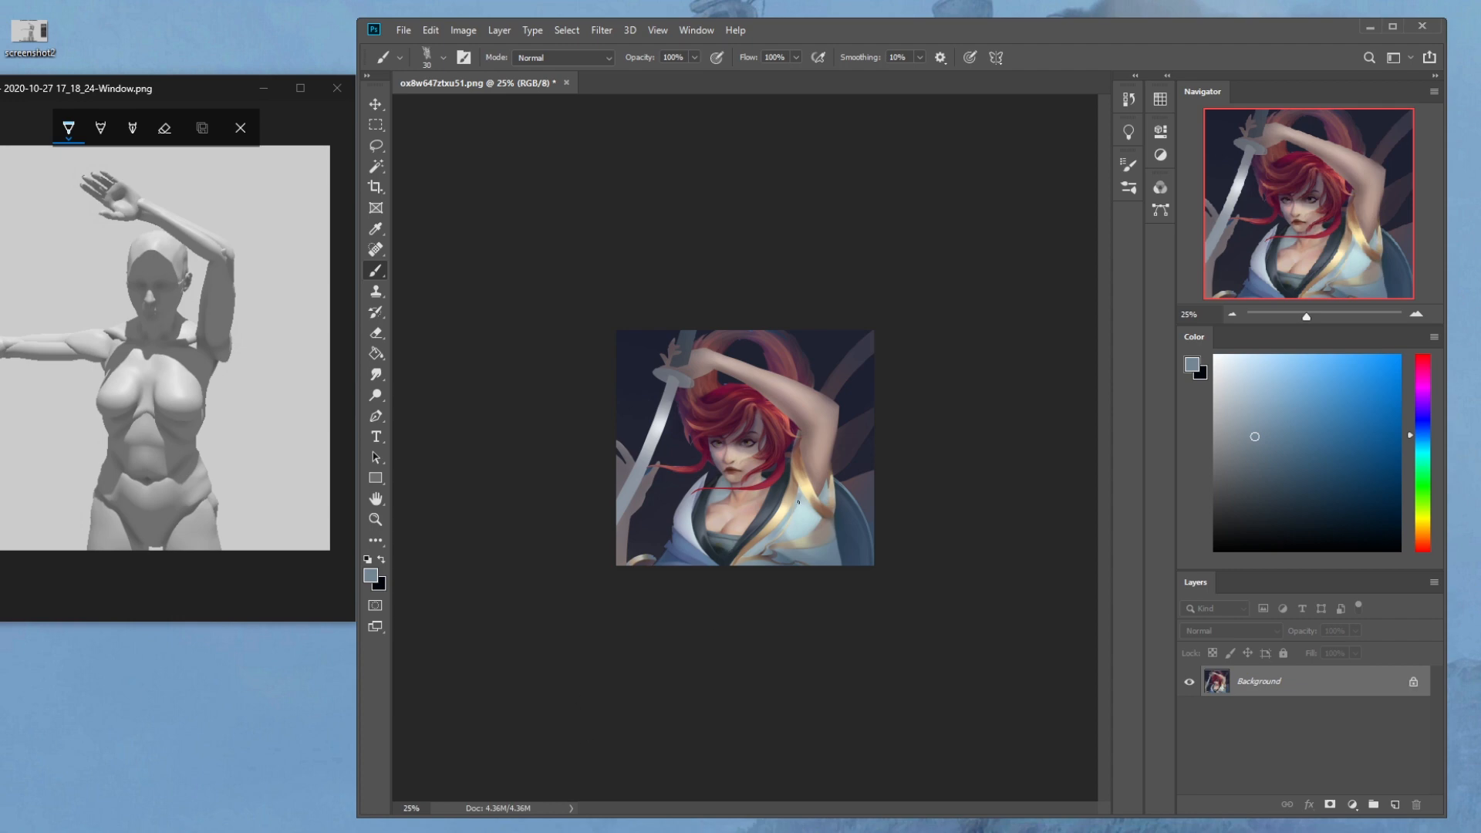
Paint a thin shadow line along the collar band toward the chest in sampled brown, then undo the last cream touch
left_click(787, 498, "alt")
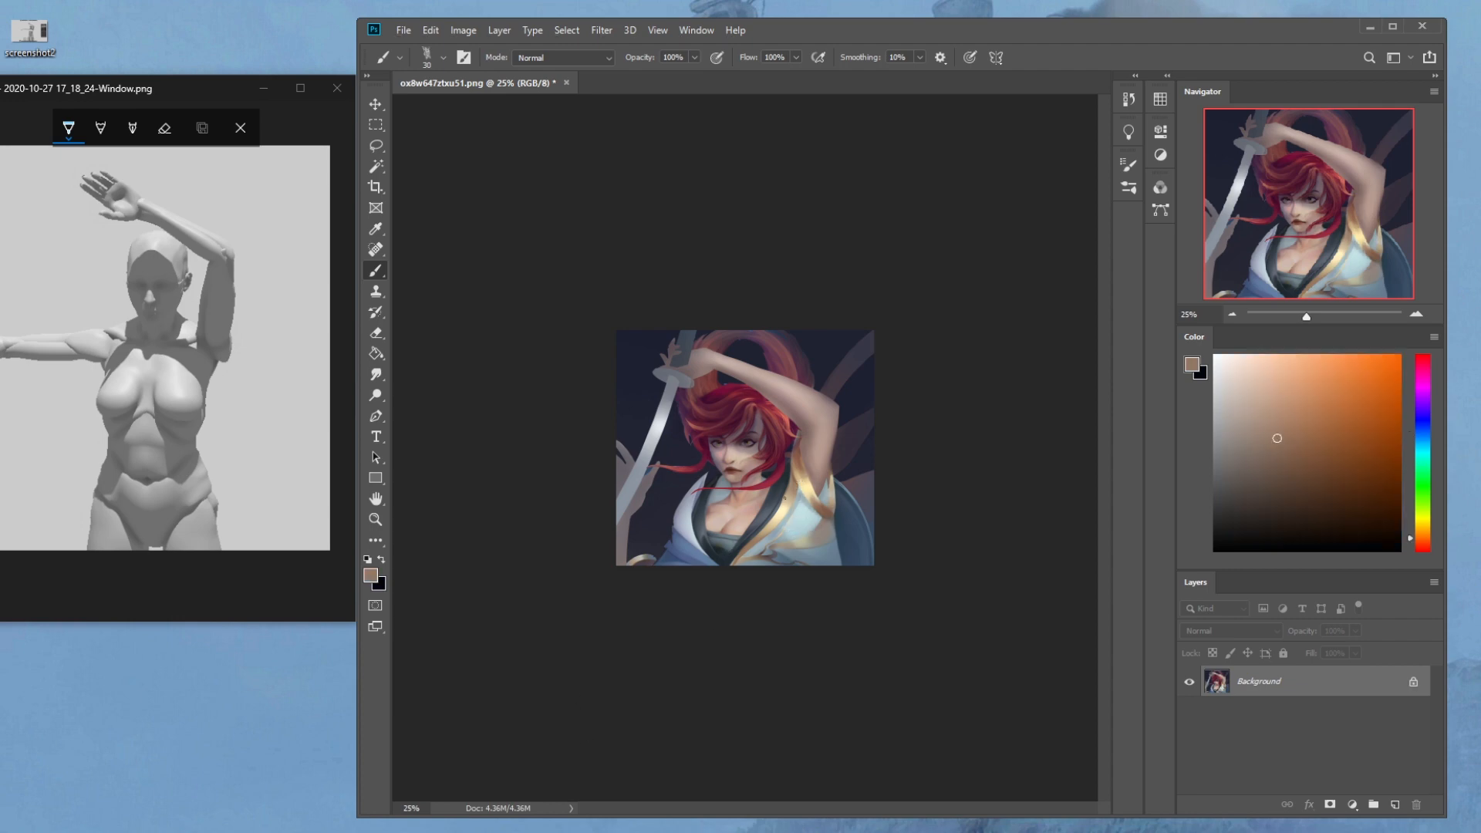
left_click_drag(789, 506, 752, 527)
key("ctrl+z")
key("ctrl+shift+z")
left_click(796, 515, "alt")
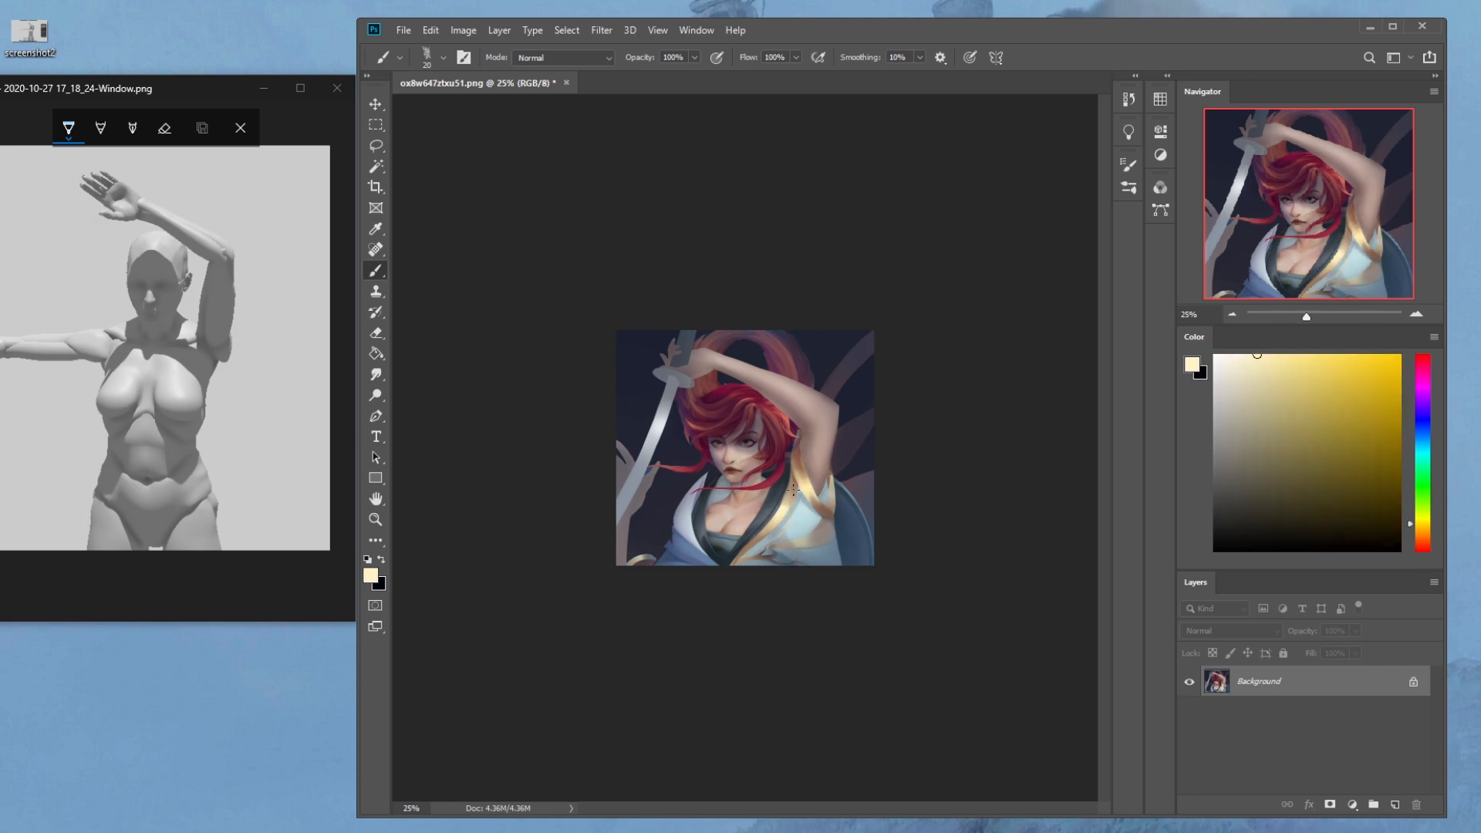
key("ctrl+z")
Try to paint a white glow over the chest and hair with a 500-pixel soft brush
left_click(1215, 355)
right_click(794, 302)
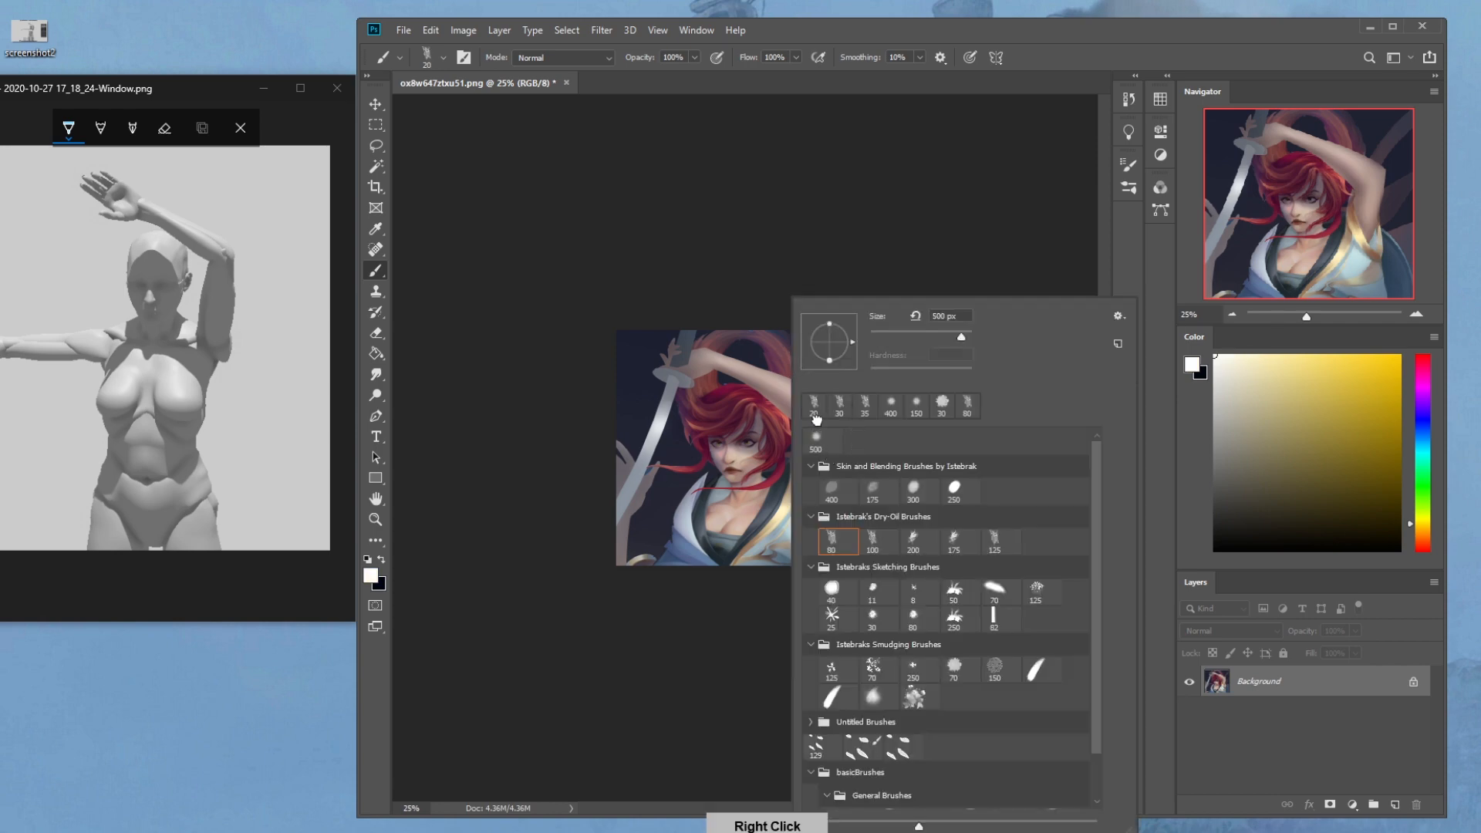
double_click(816, 438)
mouse_move(737, 529)
left_mouse_down()
mouse_move(768, 504)
mouse_move(798, 355)
mouse_move(777, 368)
mouse_move(748, 530)
mouse_move(691, 514)
mouse_move(719, 503)
mouse_move(752, 517)
left_mouse_up()
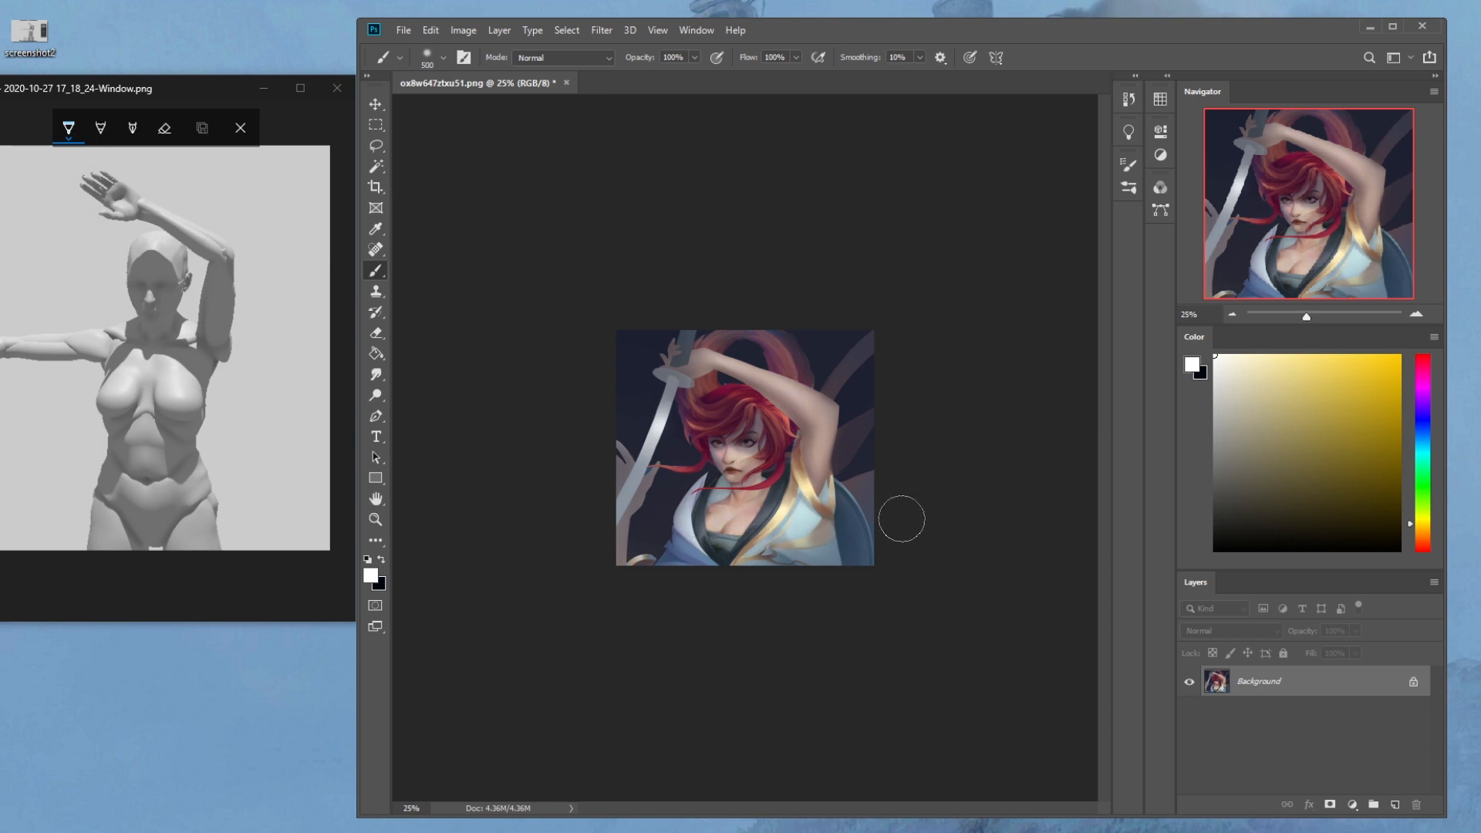
left_click_drag(761, 398, 673, 417)
key("ctrl+plus")
key("ctrl+plus")
key("bracketleft")
key("bracketleft")
key("bracketleft")
key("bracketleft")
key("bracketleft")
key("bracketleft")
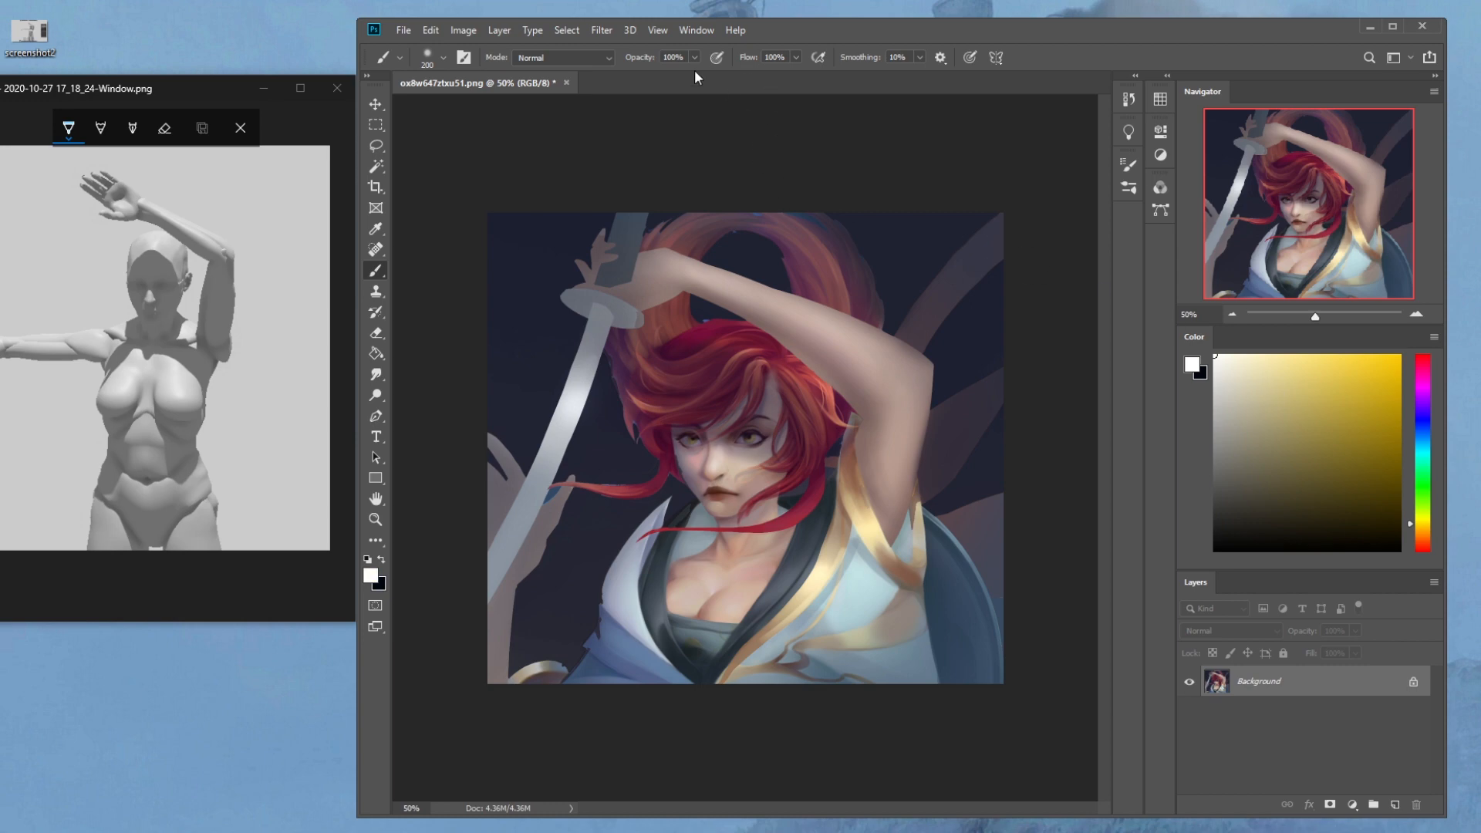
Switch to the background f.lux utility and exit it
left_click(1349, 830)
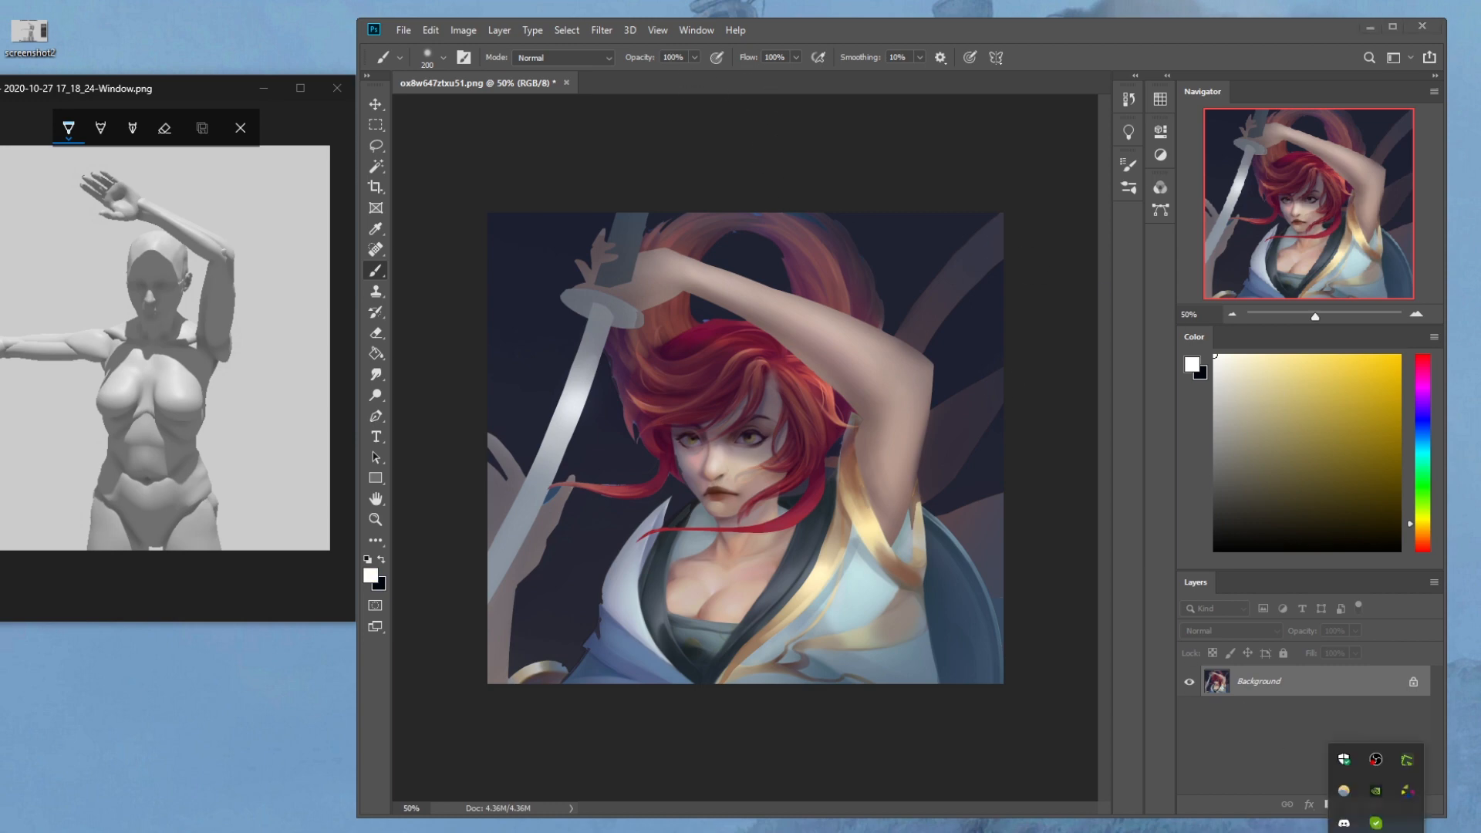
left_click(1346, 799)
right_click(1344, 790)
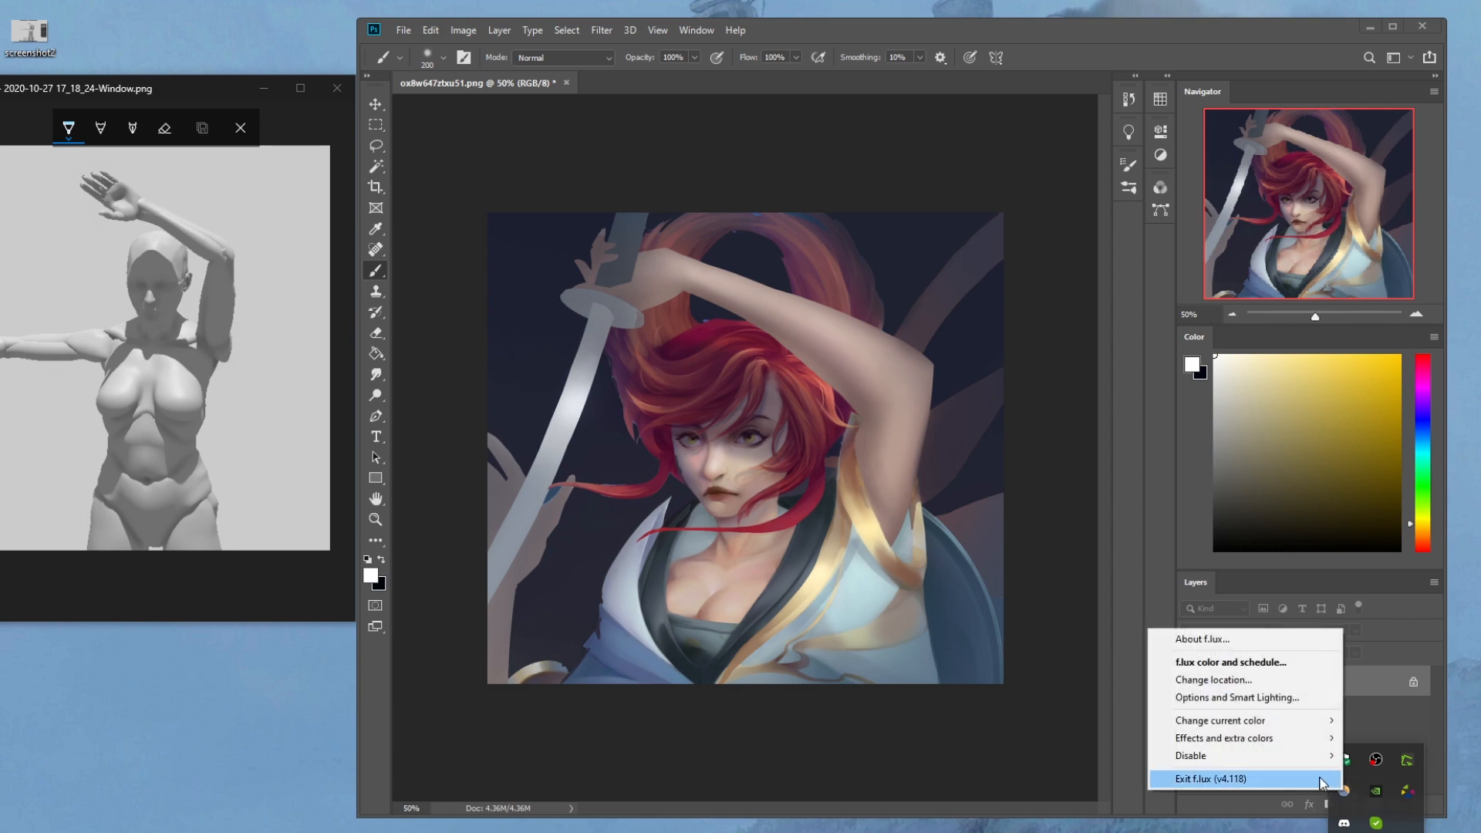
left_click(1322, 781)
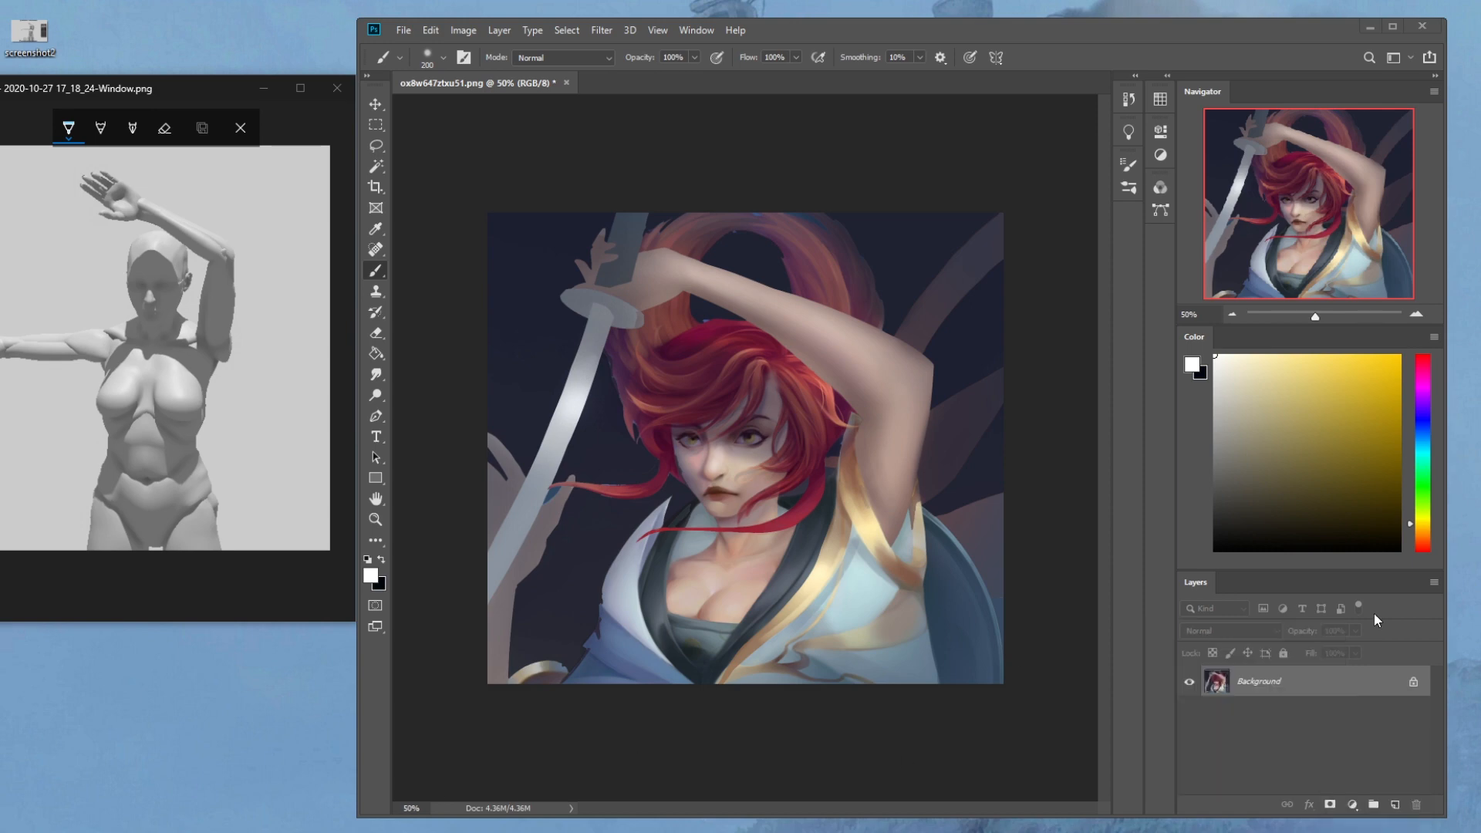
left_click(1377, 832)
right_click(1344, 792)
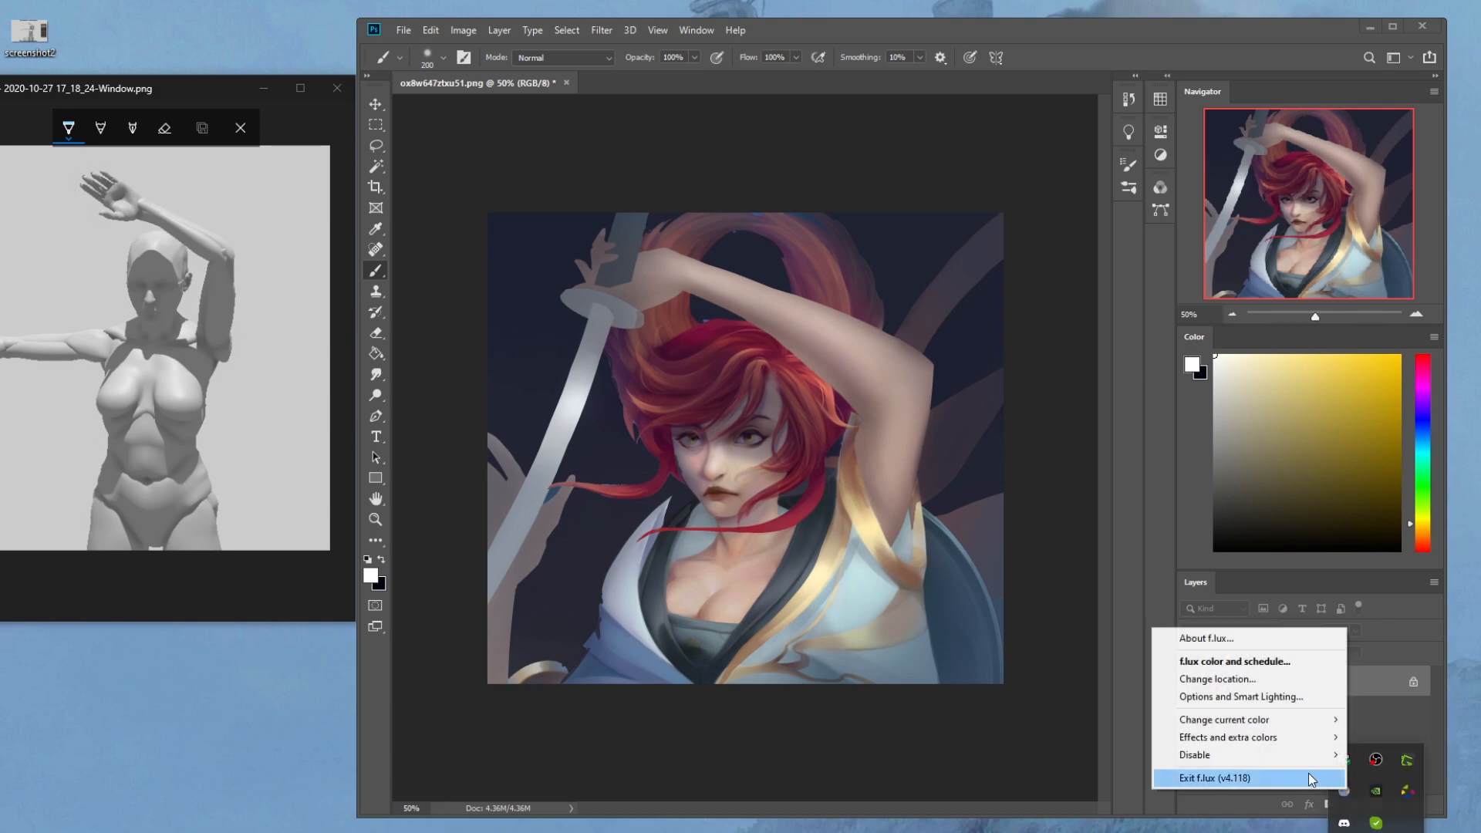
left_click(1309, 776)
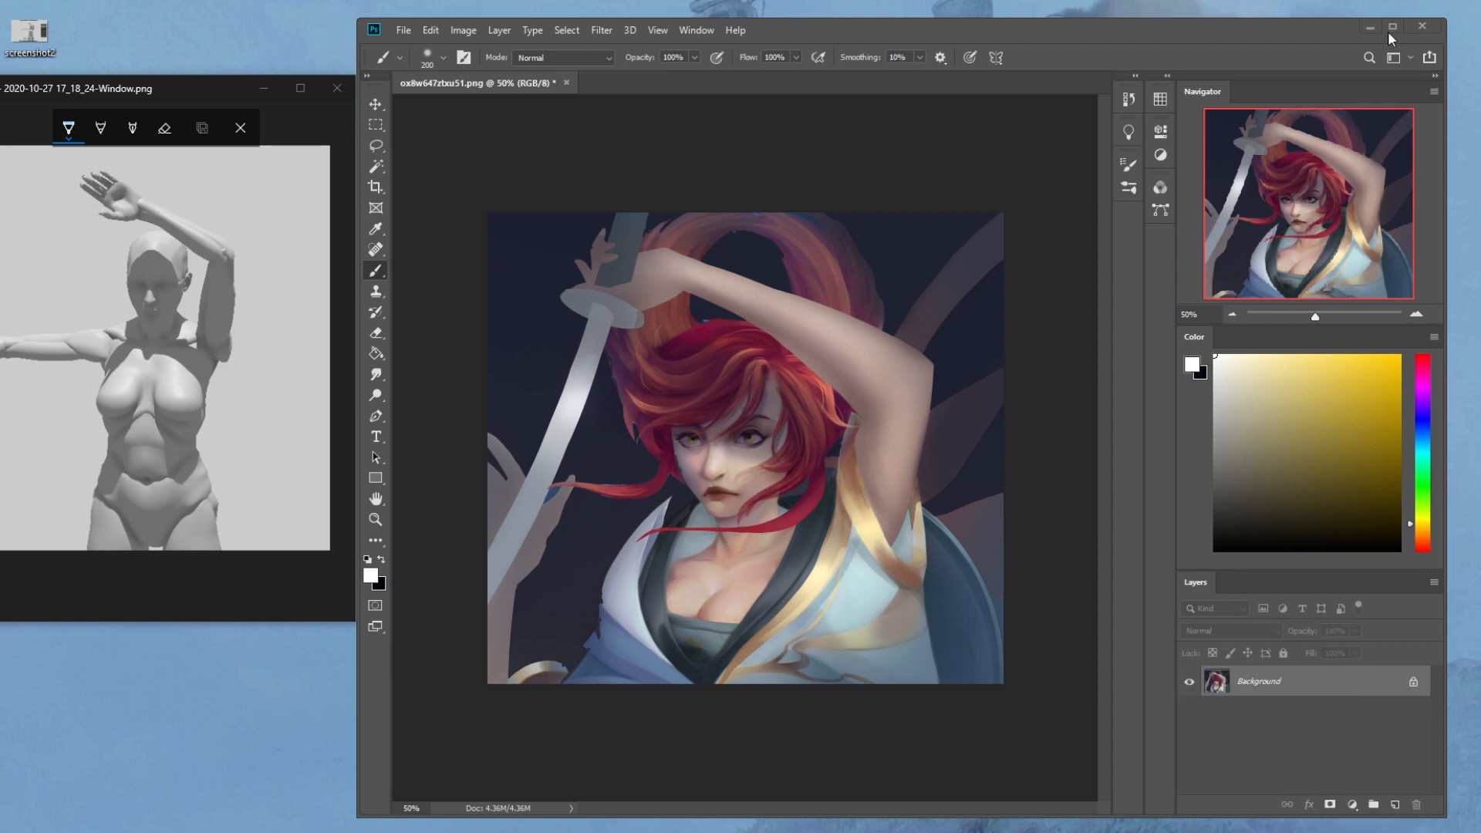
left_click(1392, 26)
key("ctrl+minus")
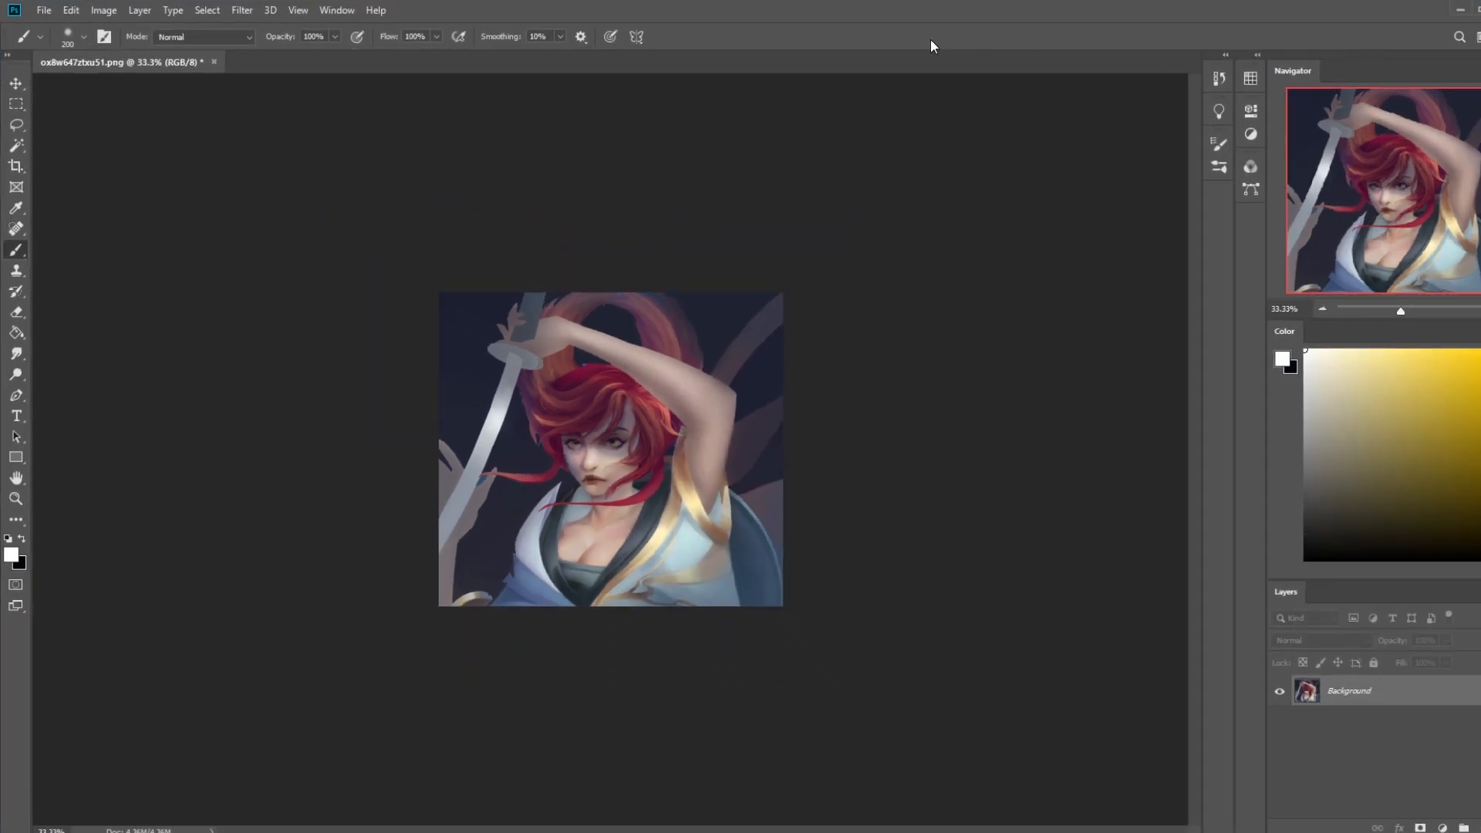
mouse_move(945, 12)
left_mouse_down()
mouse_move(979, 25)
mouse_move(943, 19)
left_mouse_up()
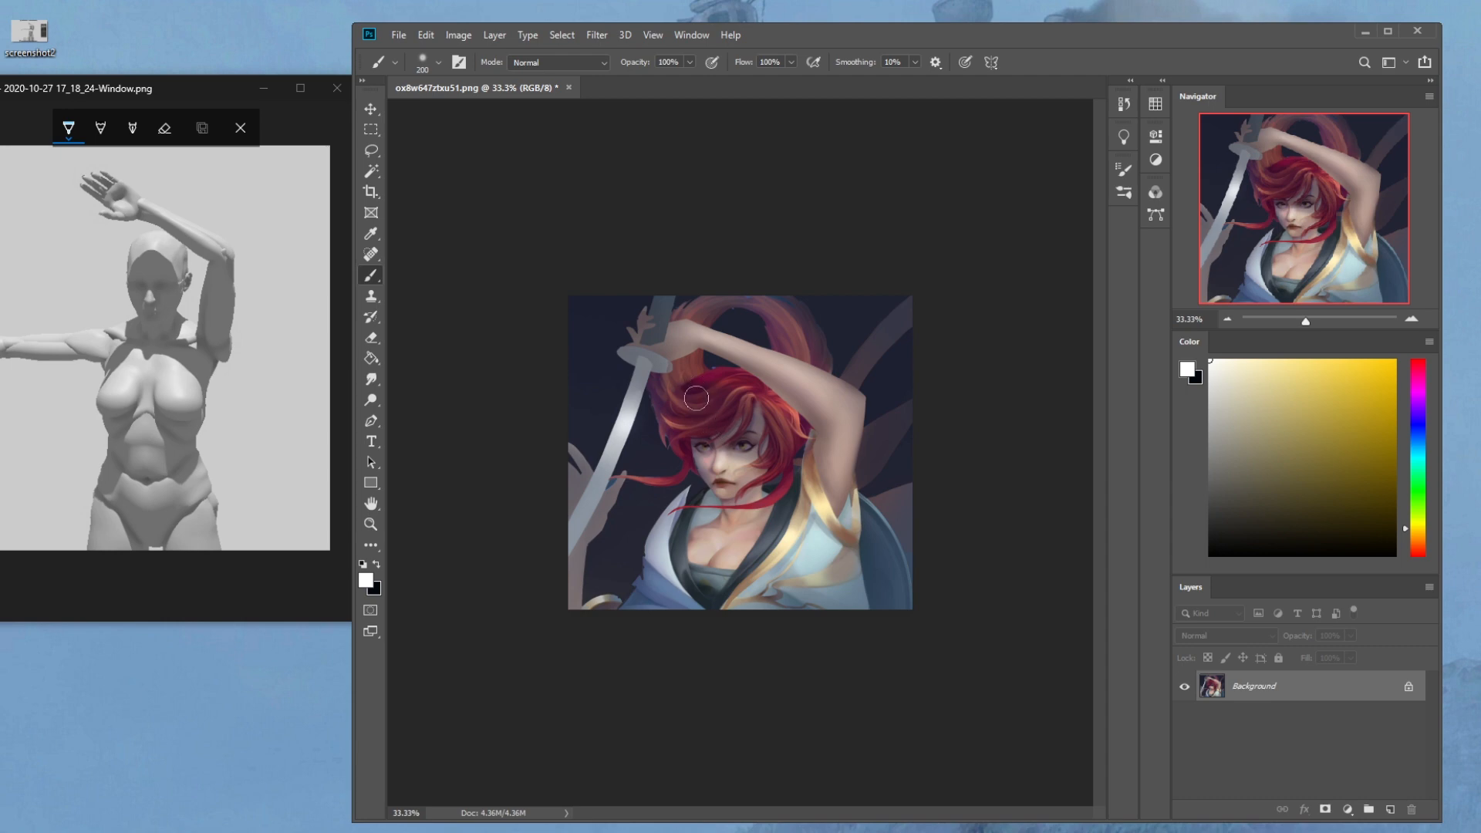
Repaint the shadowed cheek contour from below the eye toward the jaw in sampled grey-purple, using a small dry-oil brush
key("z")
left_click(693, 452)
key("b")
right_click(682, 401)
double_click(719, 537)
left_click(618, 375, "alt")
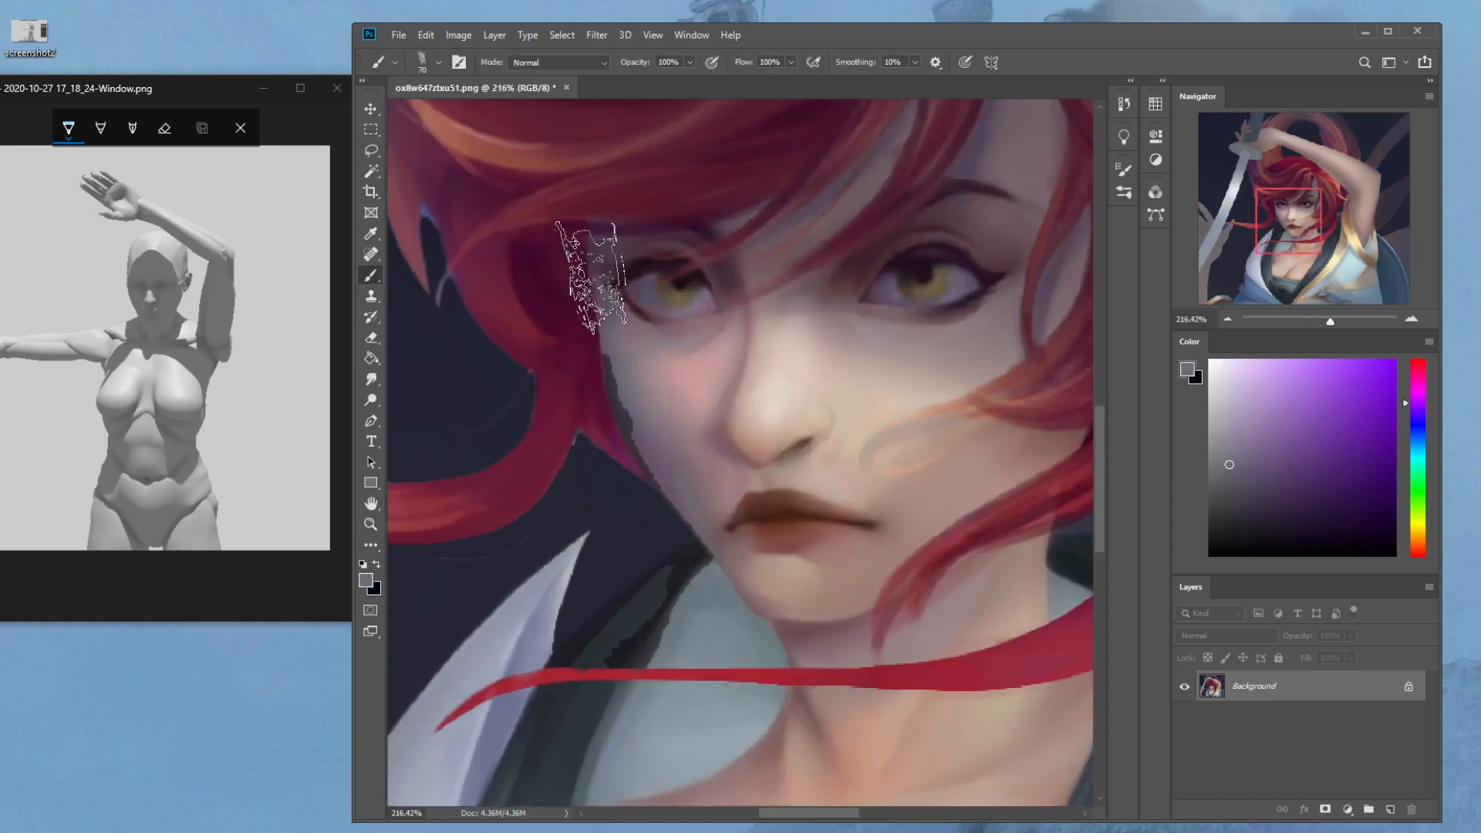
key("bracketleft")
key("bracketleft")
key("bracketleft")
key("bracketleft")
key("bracketleft")
key("bracketleft")
key("bracketleft")
key("bracketleft")
mouse_move(625, 412)
left_mouse_down()
mouse_move(617, 401)
mouse_move(663, 483)
left_mouse_up()
mouse_move(636, 427)
left_mouse_down()
mouse_move(691, 528)
mouse_move(625, 428)
left_mouse_up()
Soften the repainted cheek edge with a 10-pixel Smudge tool at 4% strength, then return to the Brush tool
left_click(371, 378)
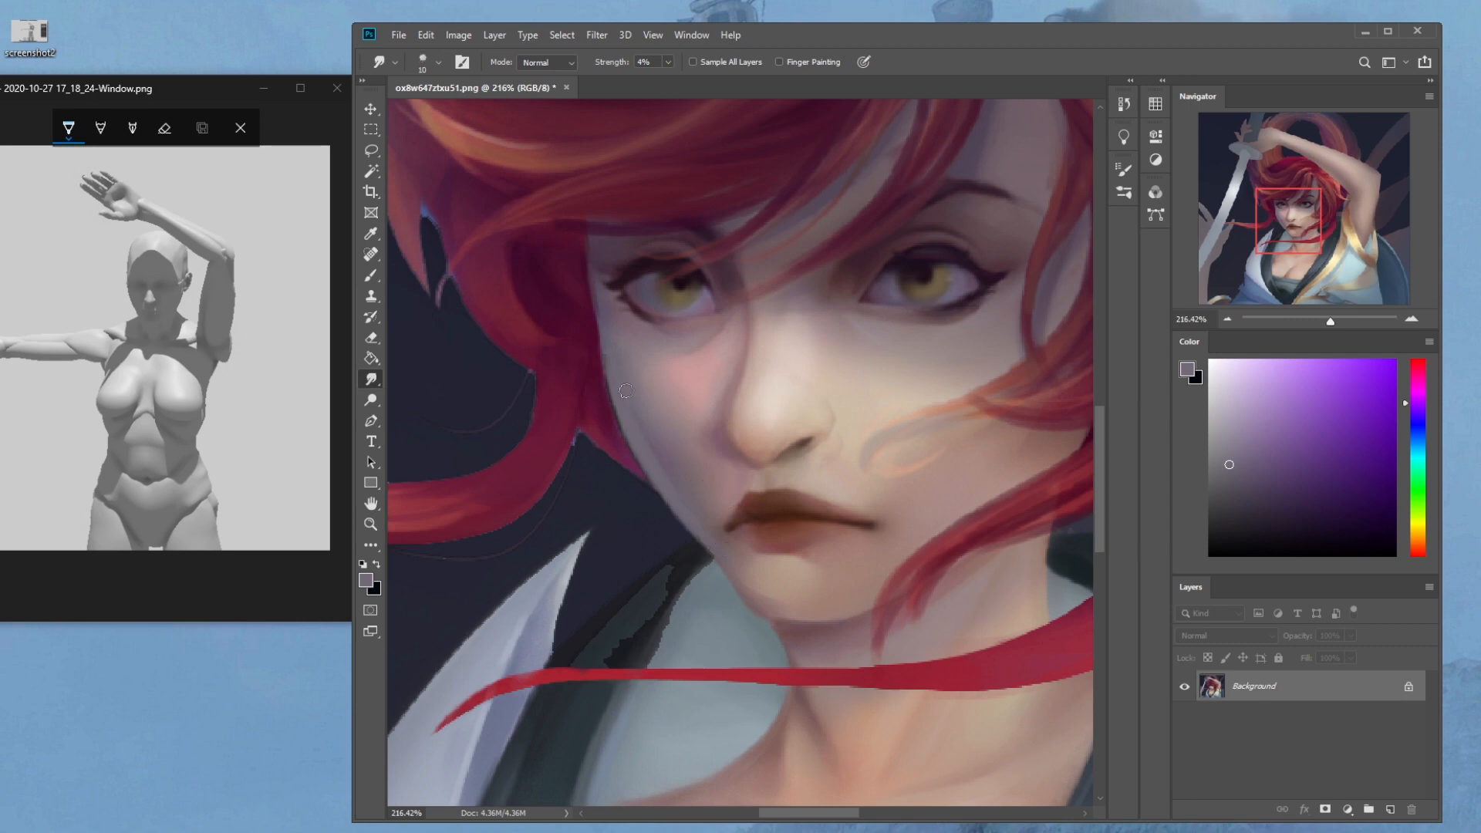
key("ctrl+0")
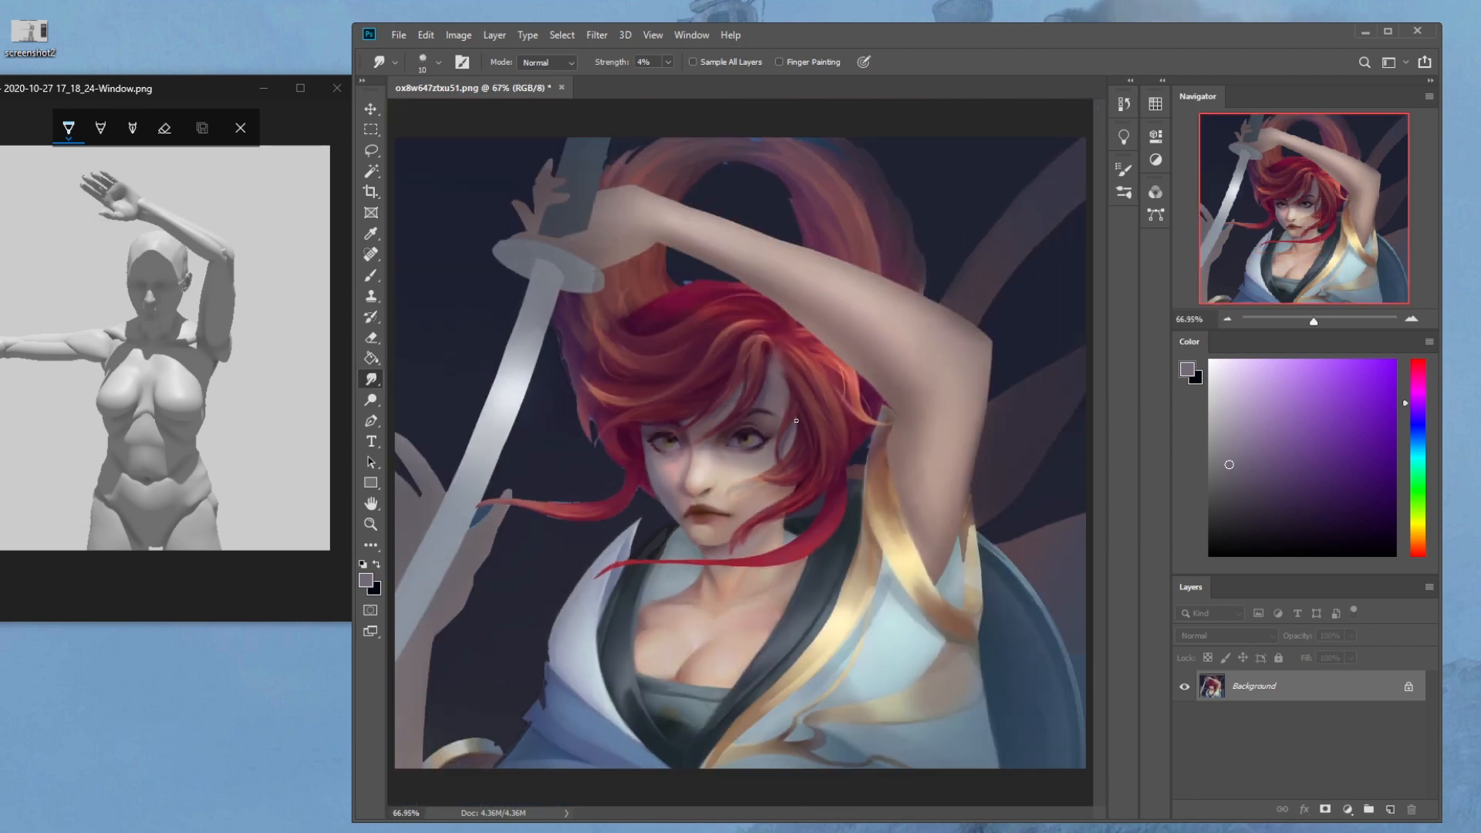
key("ctrl+minus")
key("ctrl+minus")
key("v")
key("b")
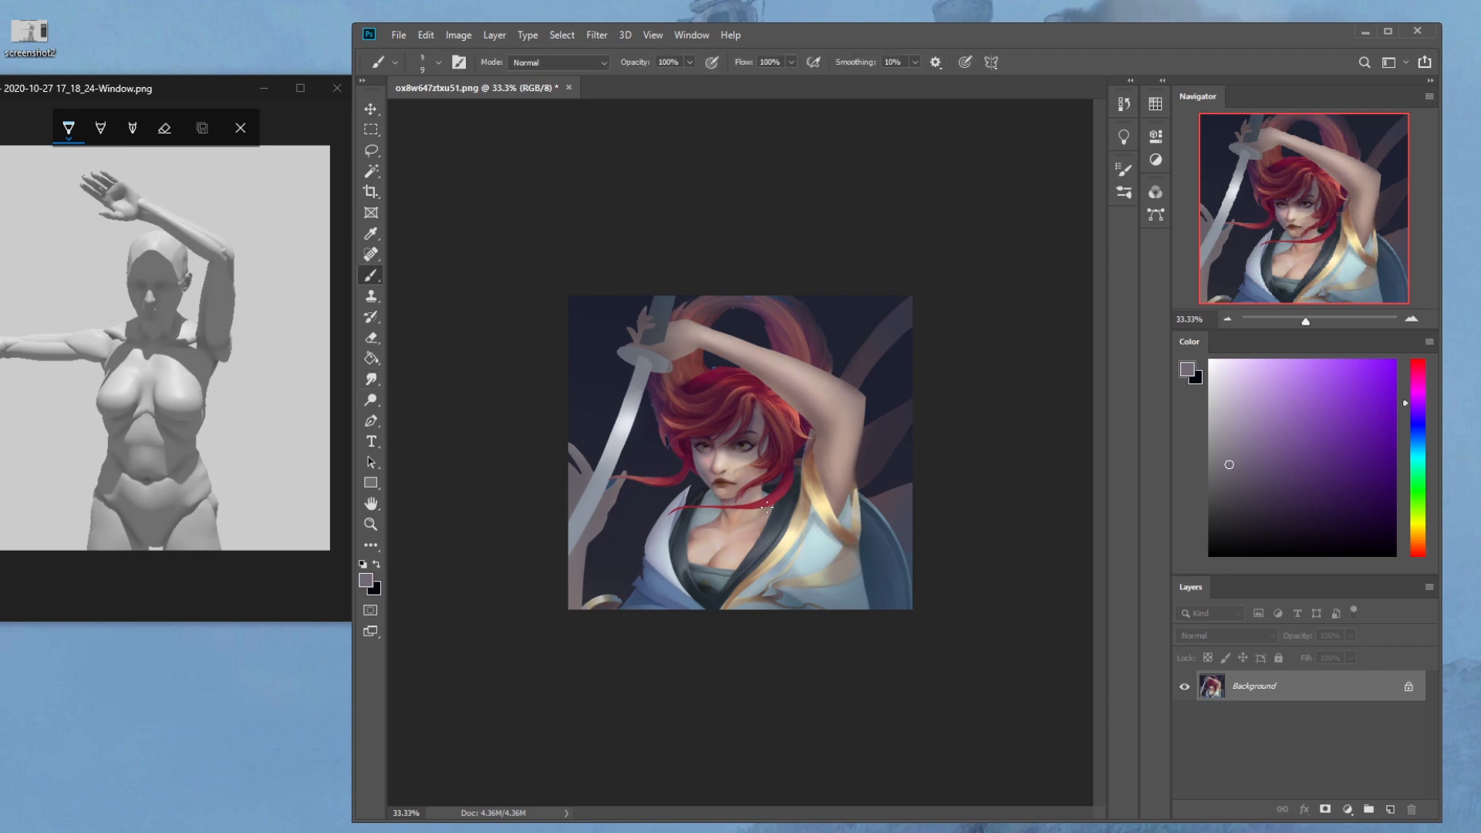
right_click(746, 439)
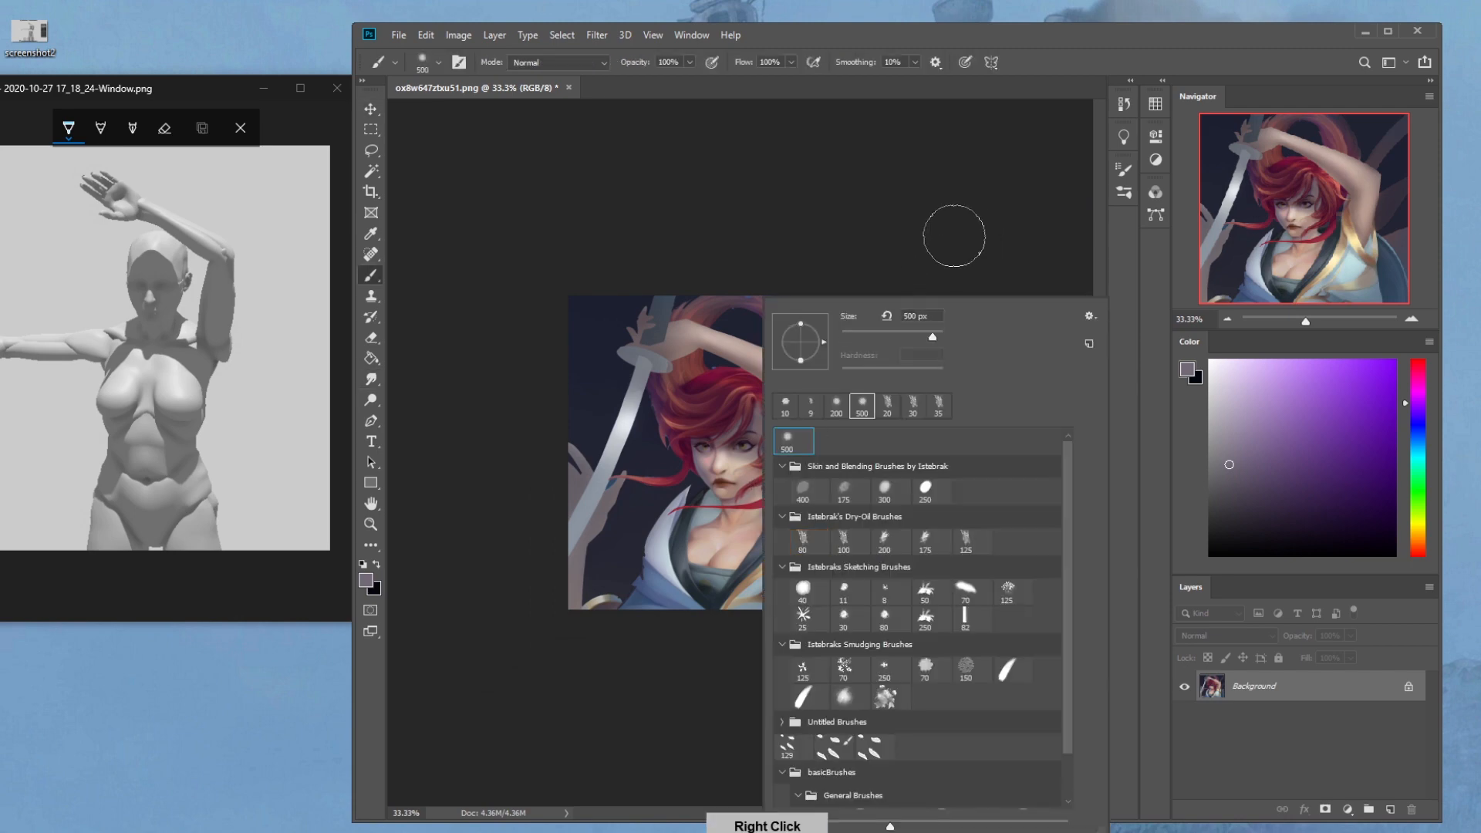
left_click(955, 231)
key("d")
key("x")
key("bracketleft")
key("bracketleft")
key("bracketleft")
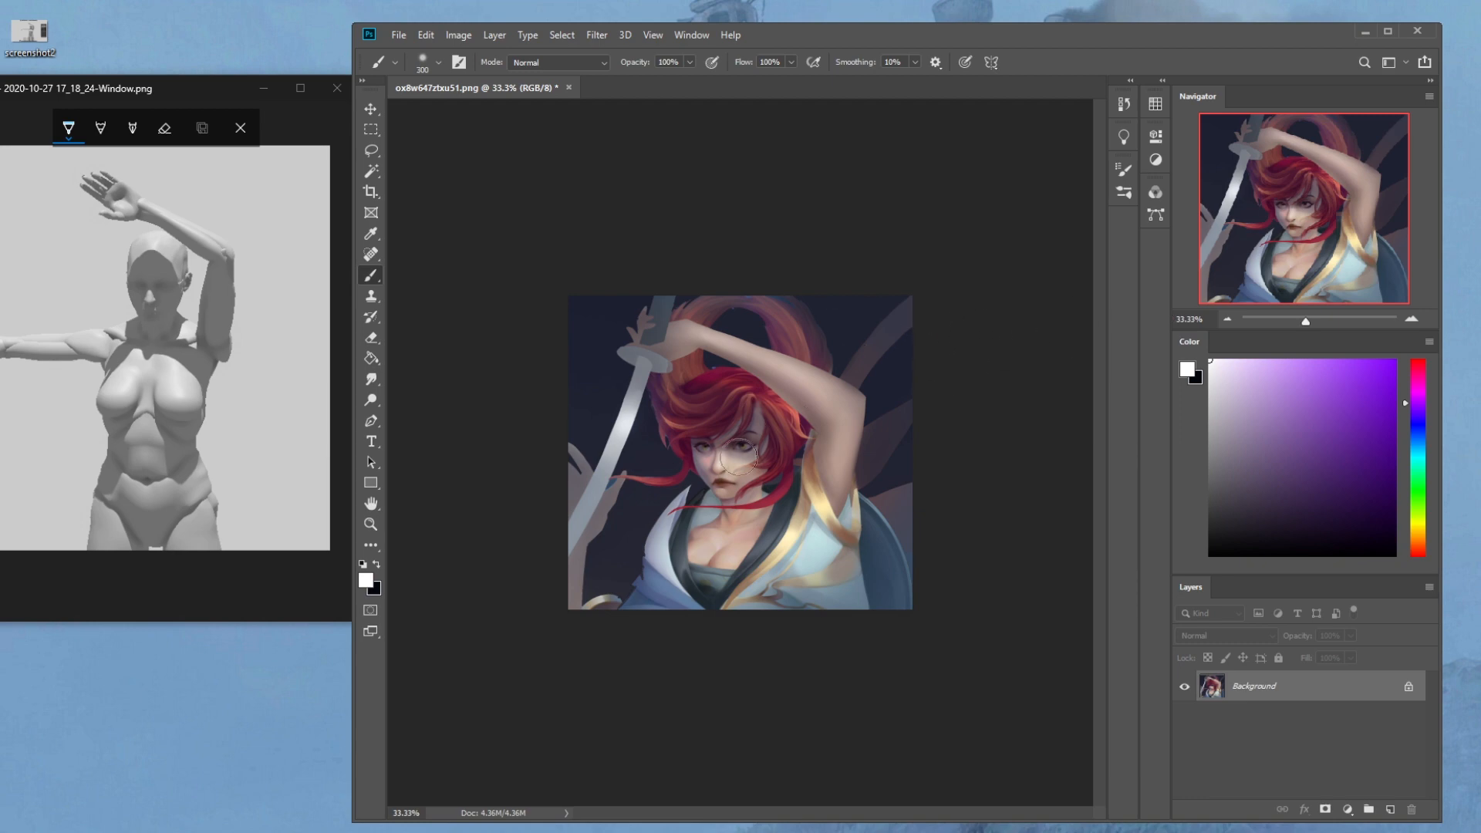
Choose a dry-oil brush, sample the light skin tone on the nose, and reduce the brush to 15 pixels
key("ctrl+plus")
key("ctrl+plus")
key("ctrl+plus")
key("ctrl+plus")
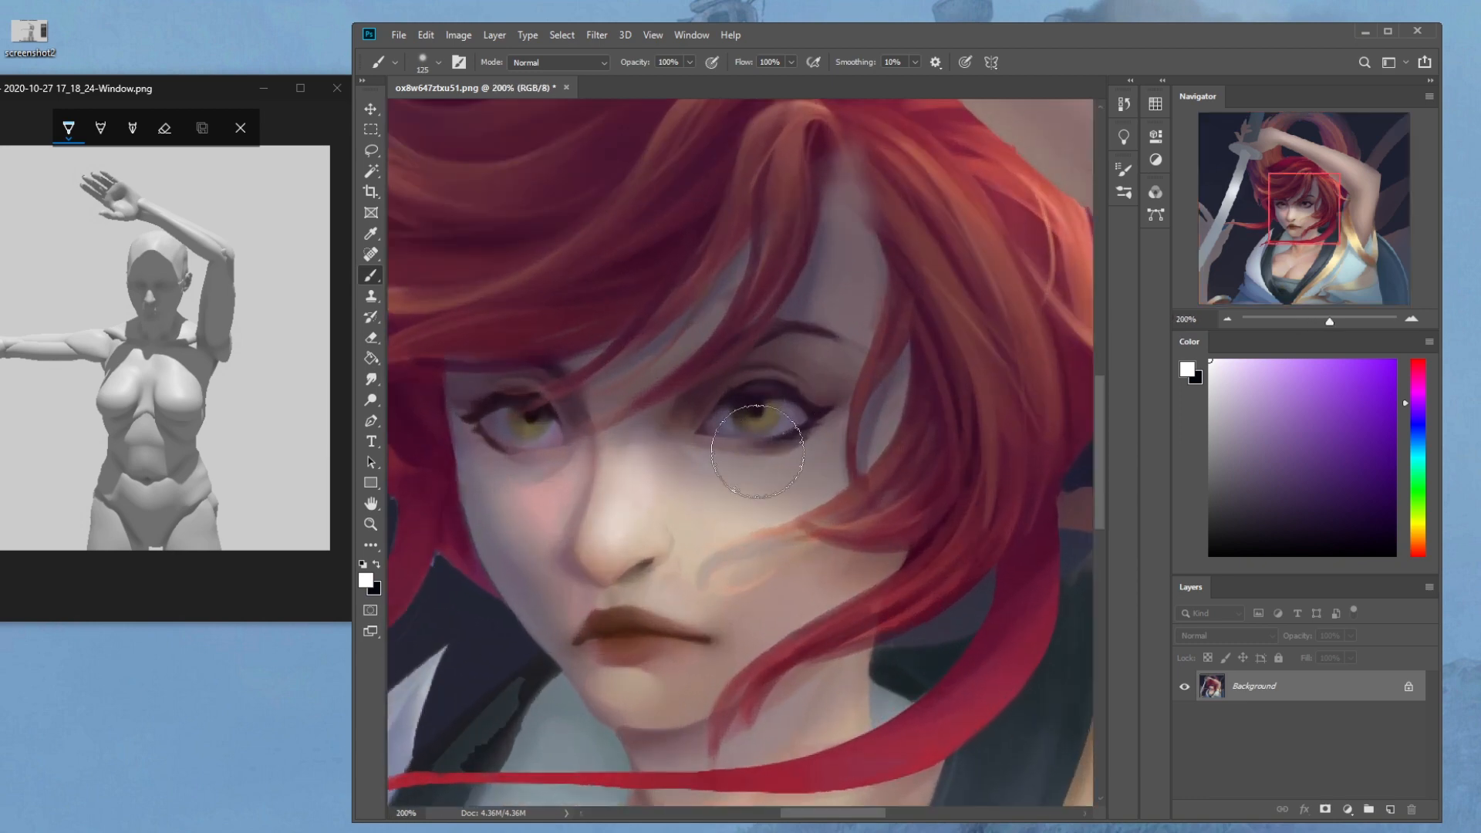
right_click(760, 420)
left_click(832, 536)
left_click(613, 509, "alt")
key("bracketleft")
key("bracketleft")
key("bracketleft")
key("bracketleft")
key("bracketleft")
key("bracketleft")
key("bracketleft")
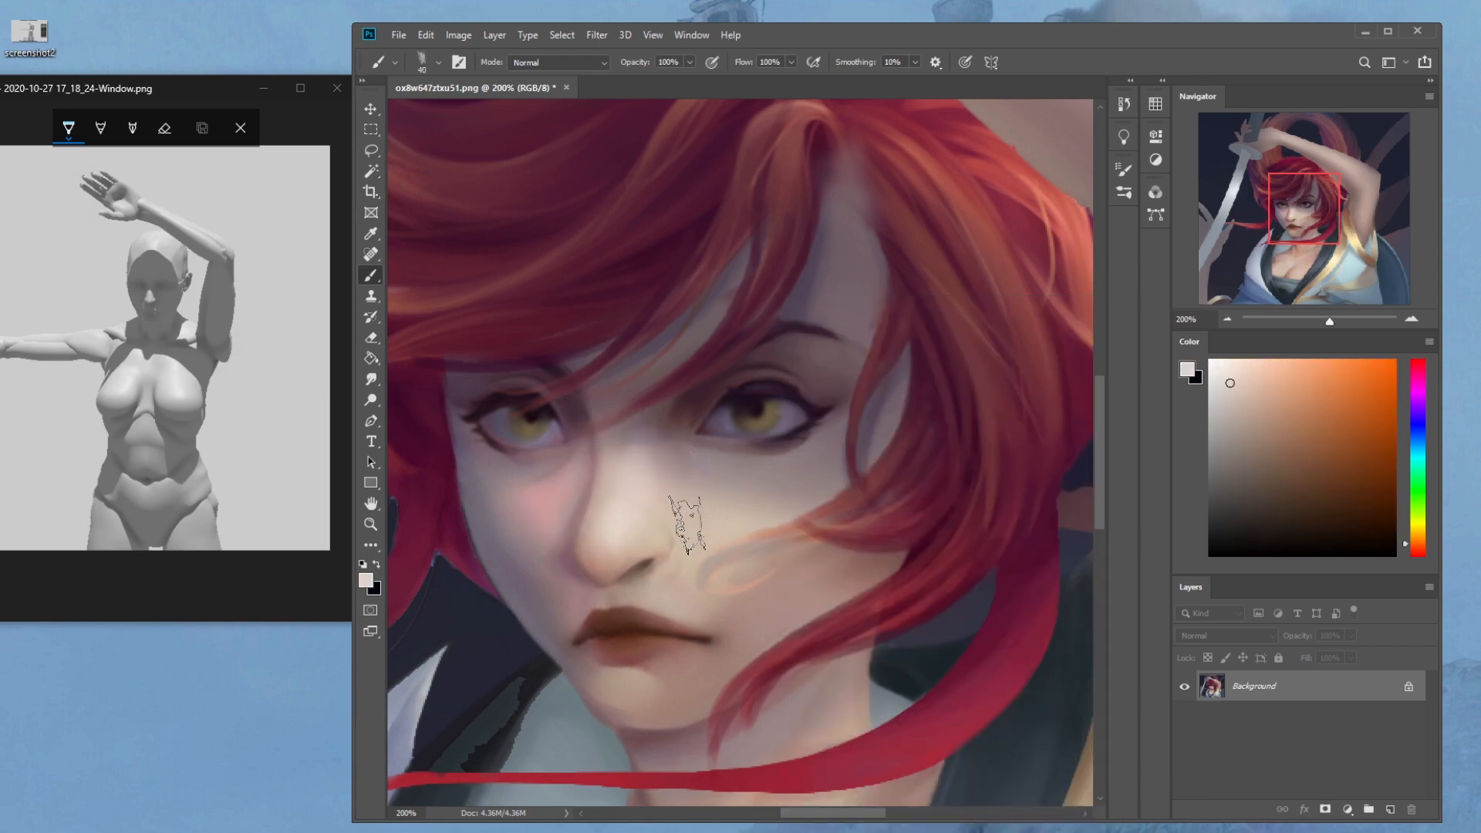
key("bracketleft")
key("bracketleft")
left_click_drag(716, 498, 631, 603)
key("ctrl+z")
Exit drawing mode on the grey mannequin reference image and return to Photoshop
left_click(240, 127)
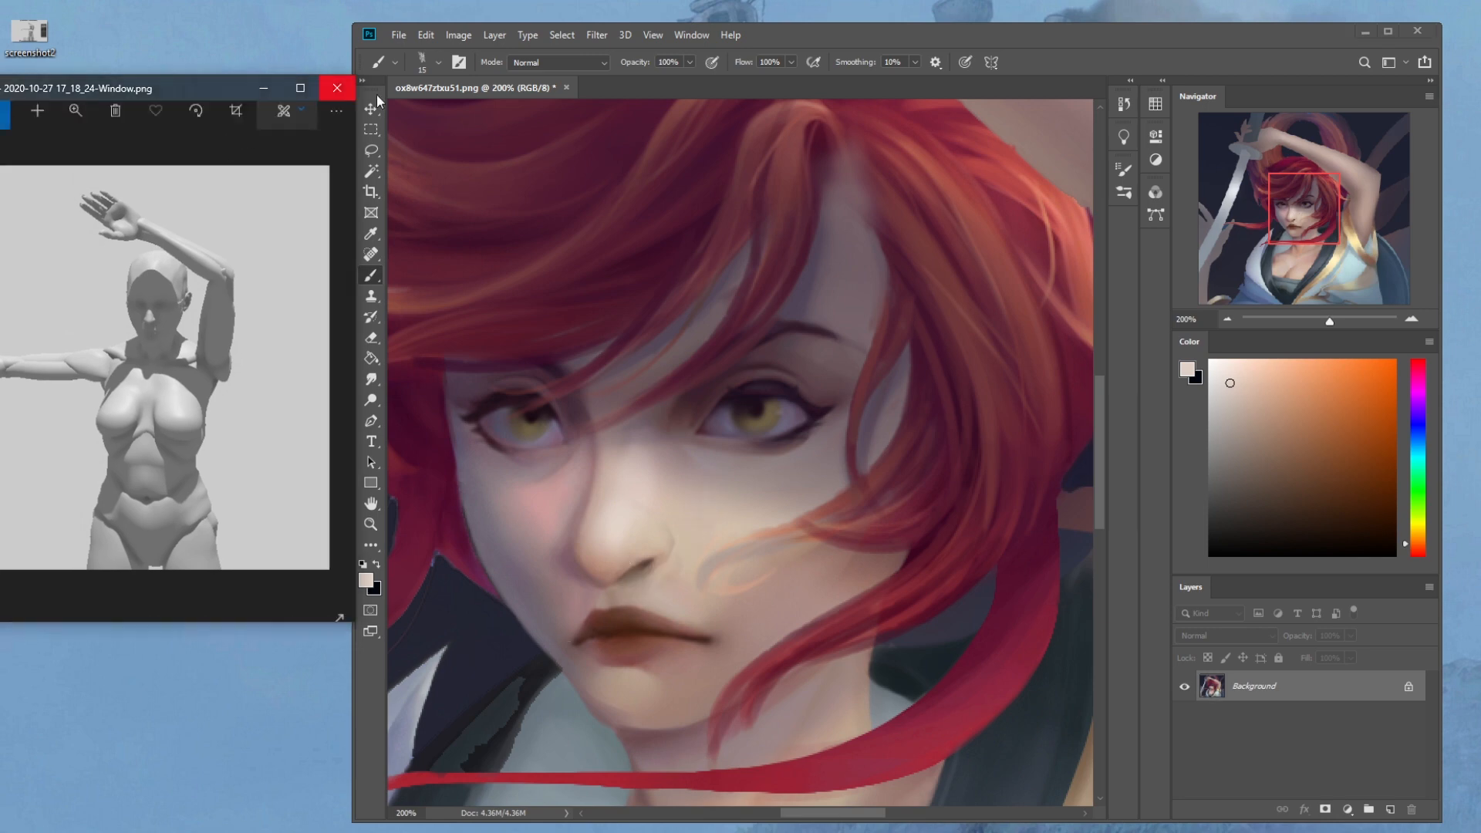
left_click(900, 41)
Paint light skin tone beside the nose wing at 31% opacity, then blend it with a 10-pixel Smudge tool
left_click(685, 63)
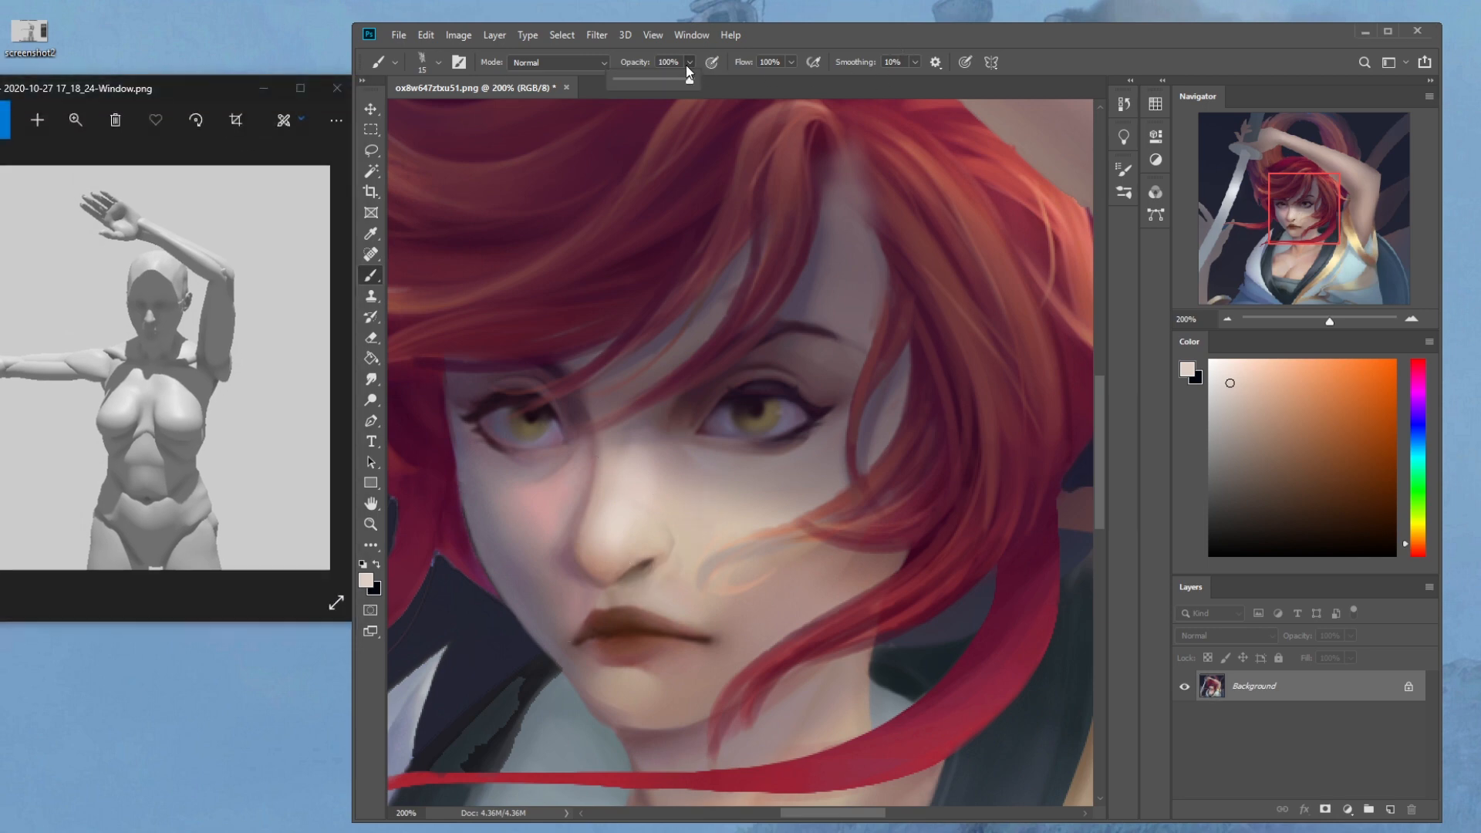
left_click(680, 525)
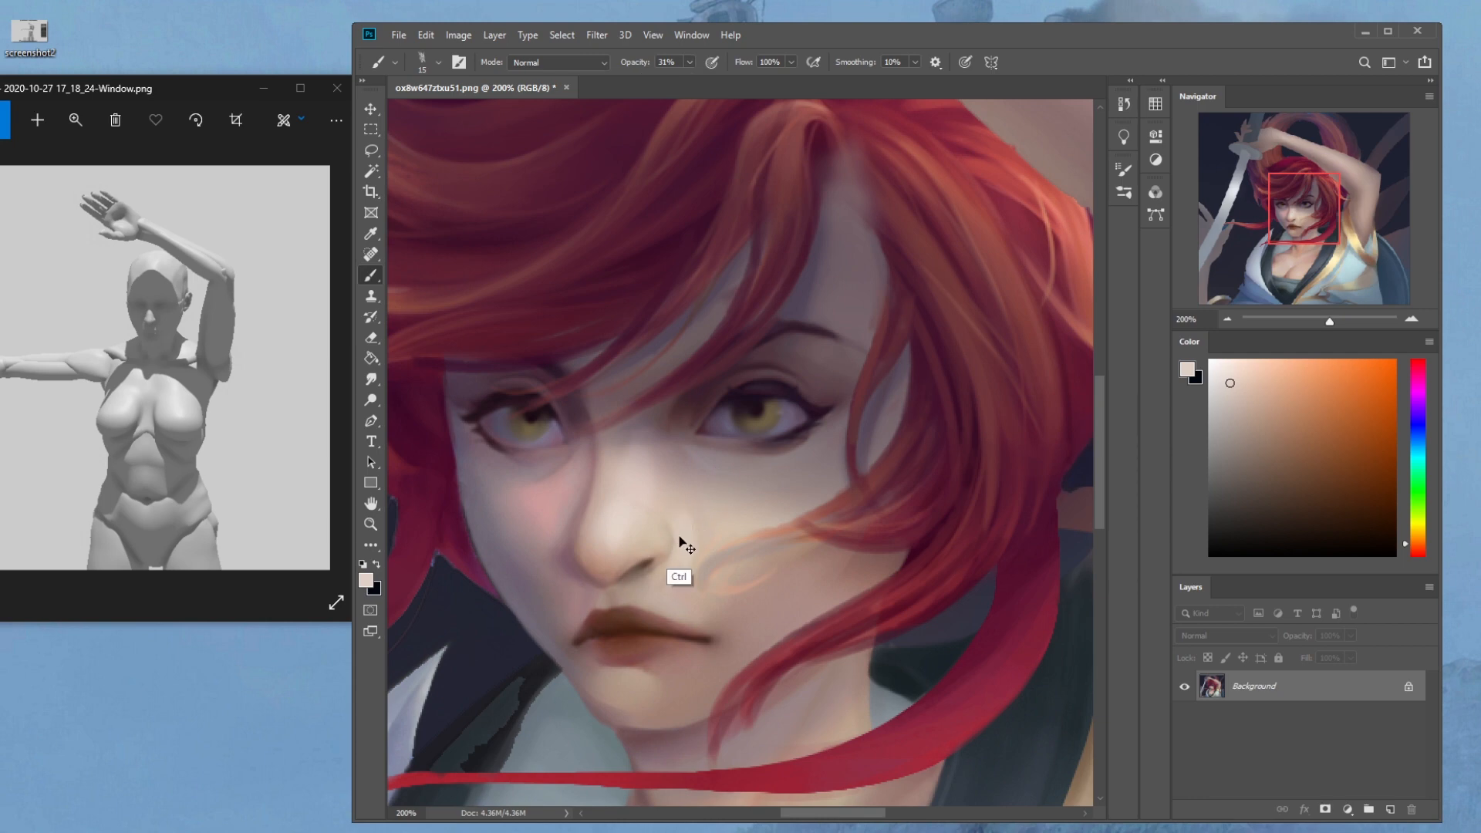
left_click(376, 377)
key("bracketleft")
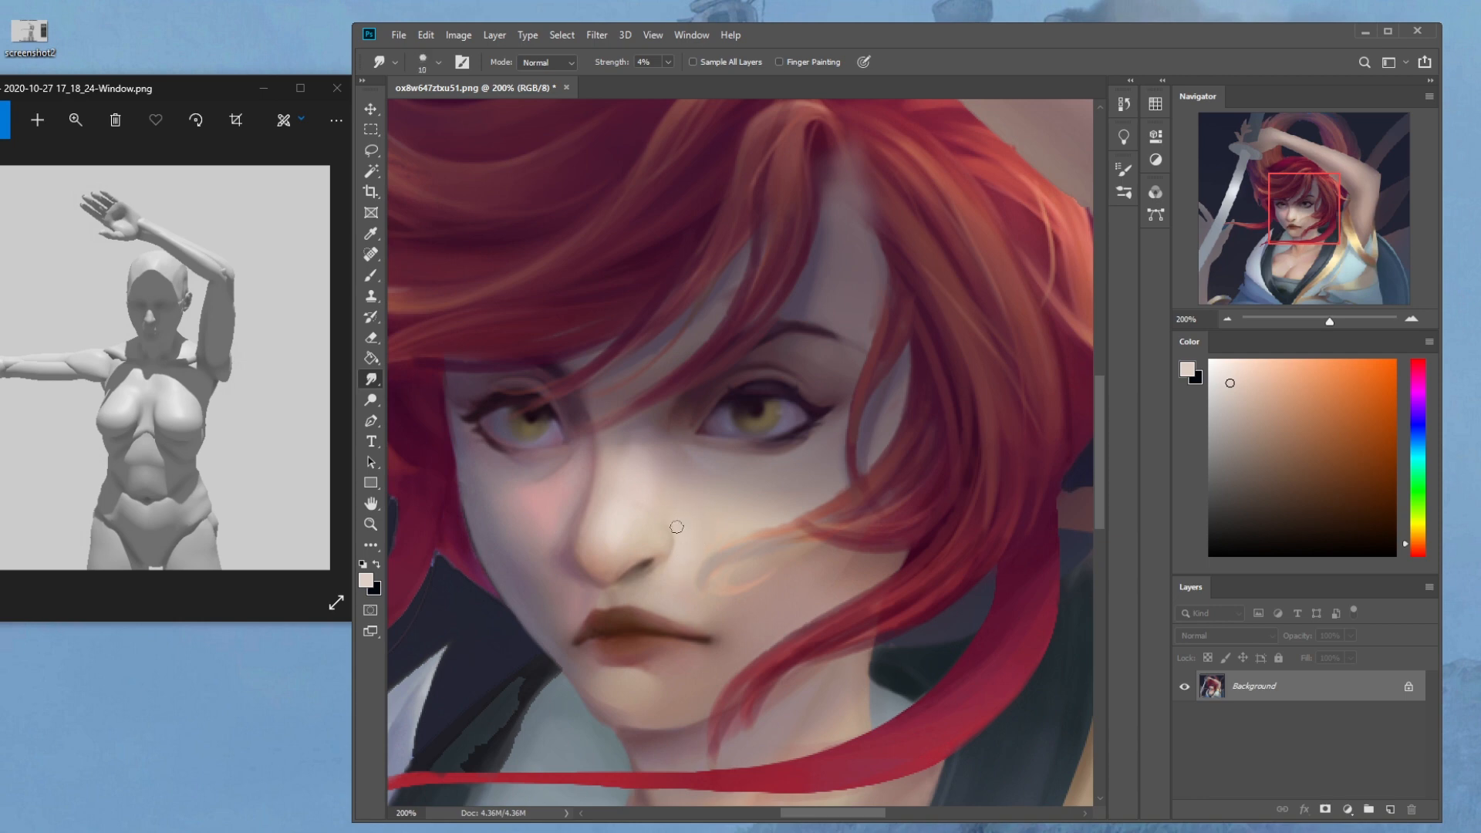
Refine the light beside the nostril with a 7-pixel brush at 52% opacity, then return to the Smudge tool
key("b")
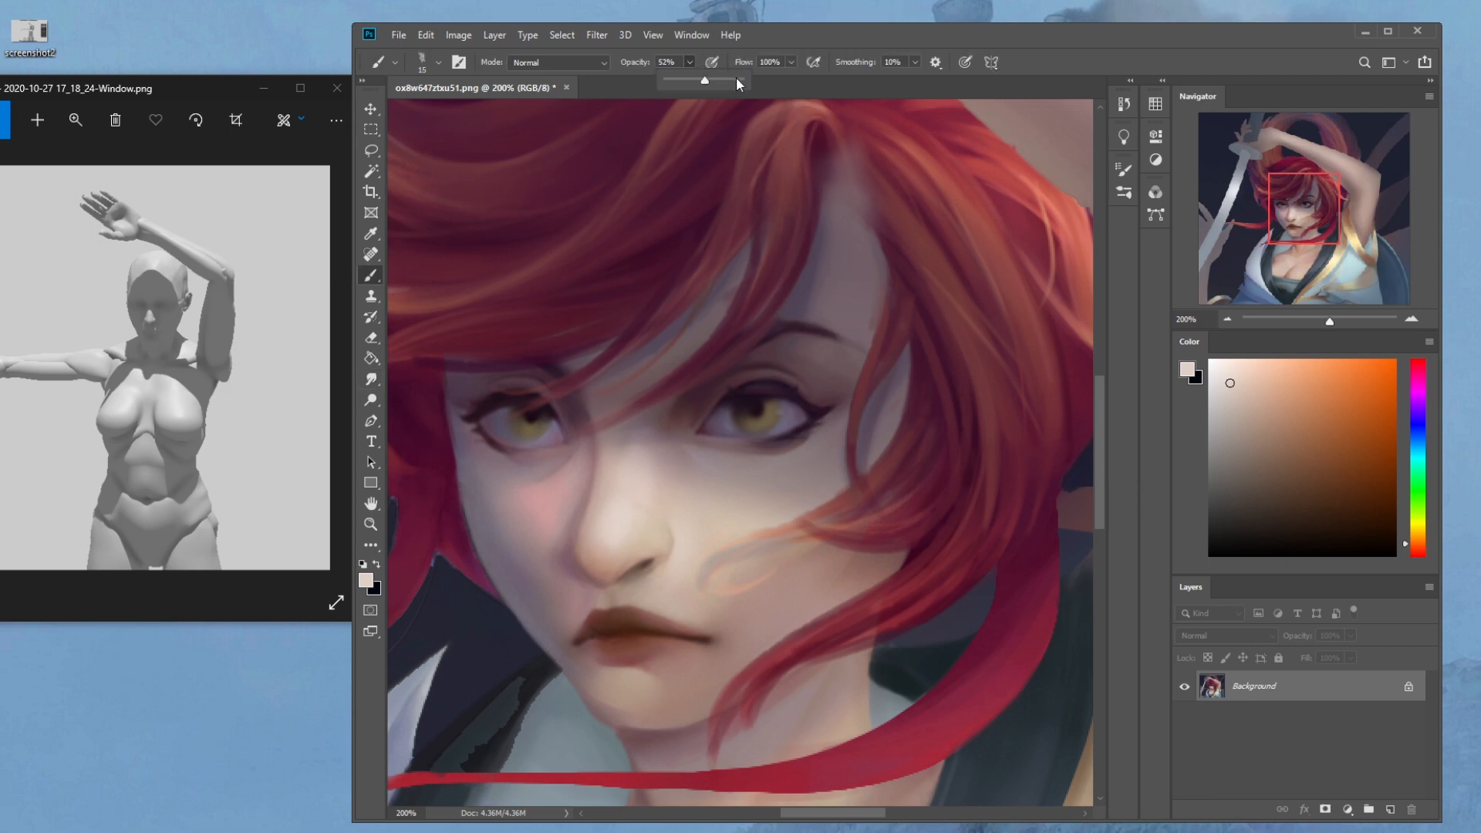
key("bracketleft")
key("bracketleft")
key("bracketleft")
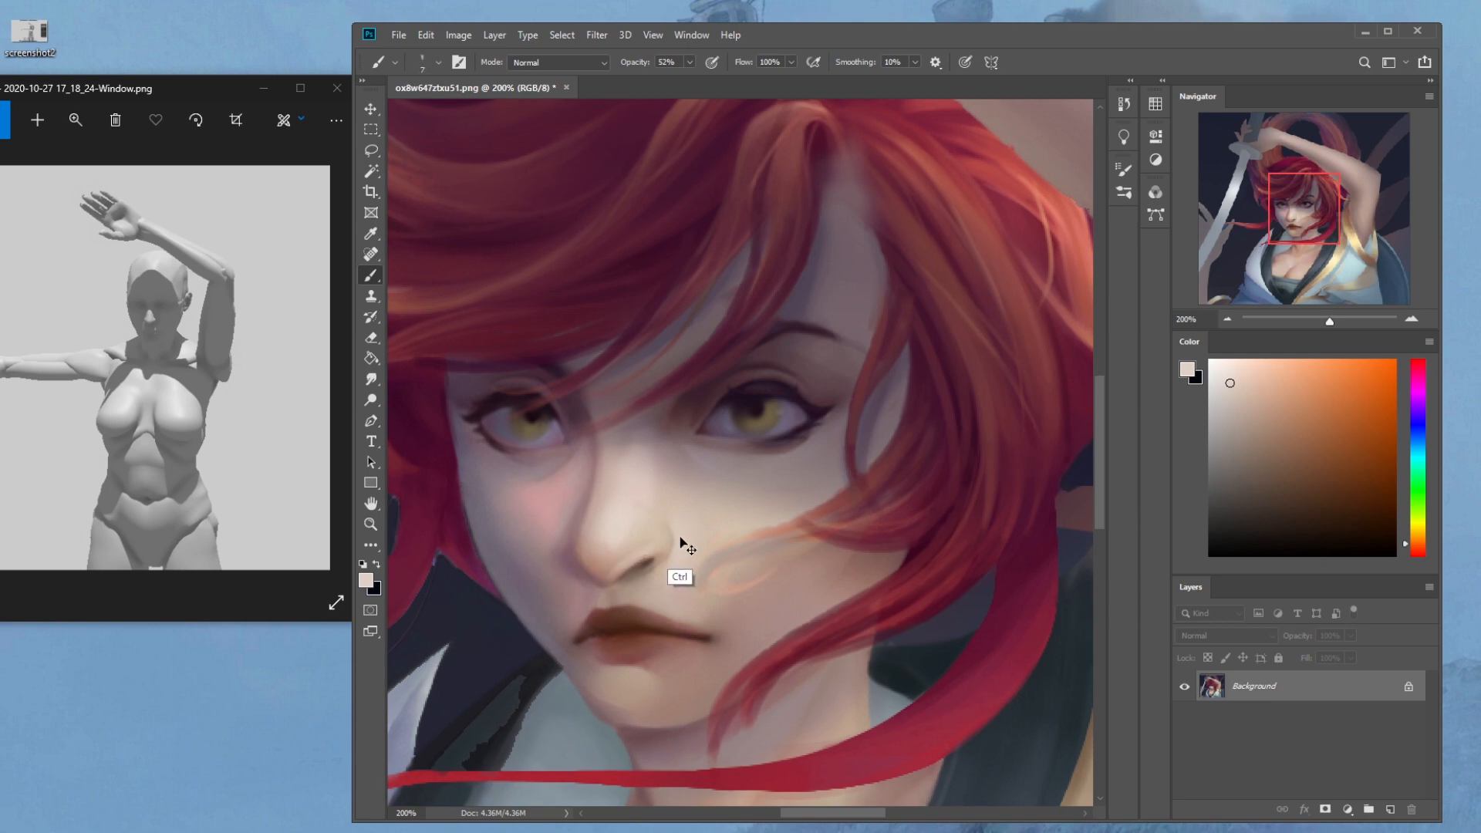
key("ctrl+minus")
key("r")
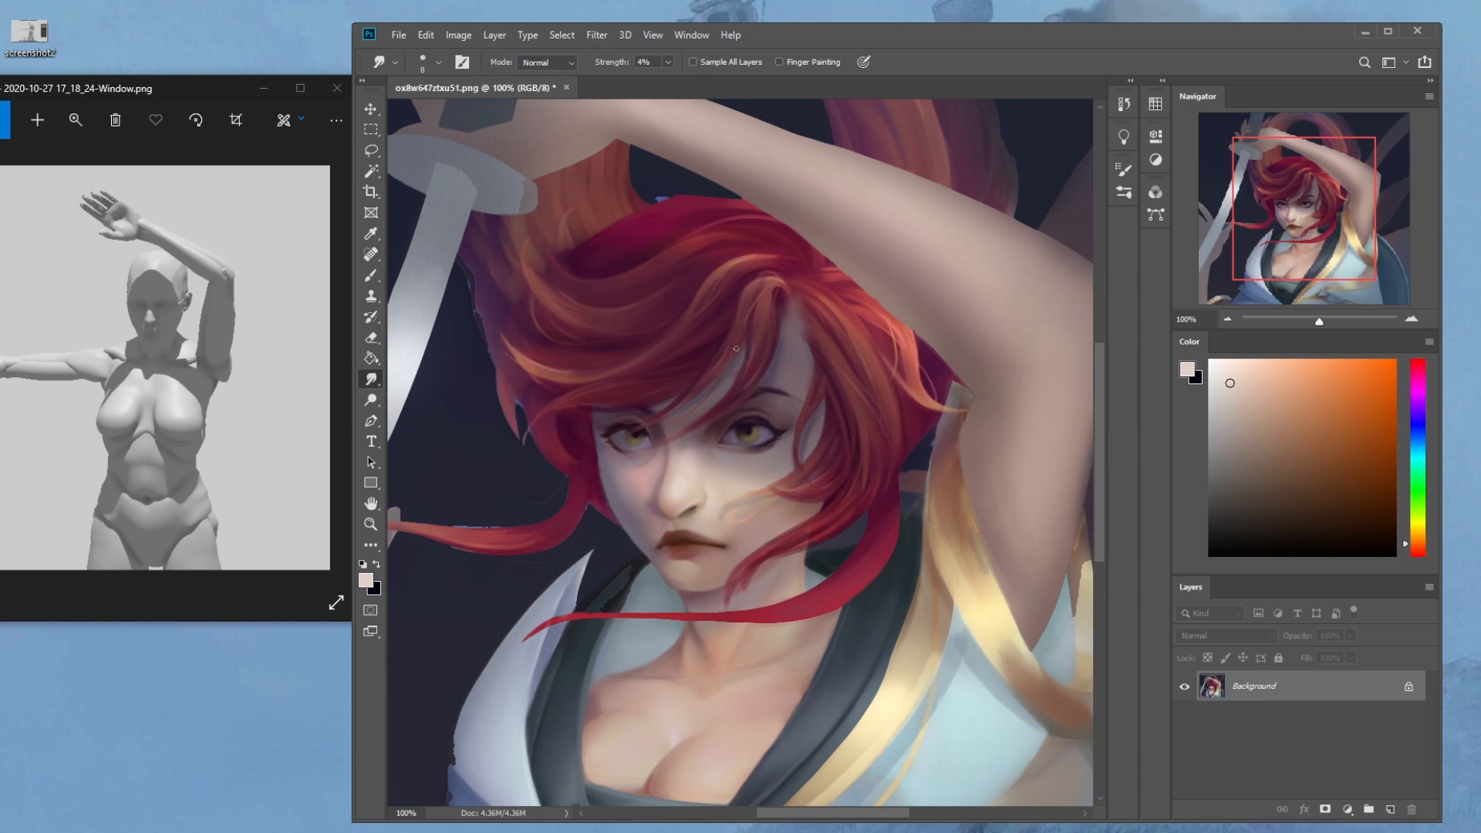
Open the Liquify filter and push the side of the nose inward with an 80-pixel Forward Warp brush
left_click(596, 35)
left_click(622, 160)
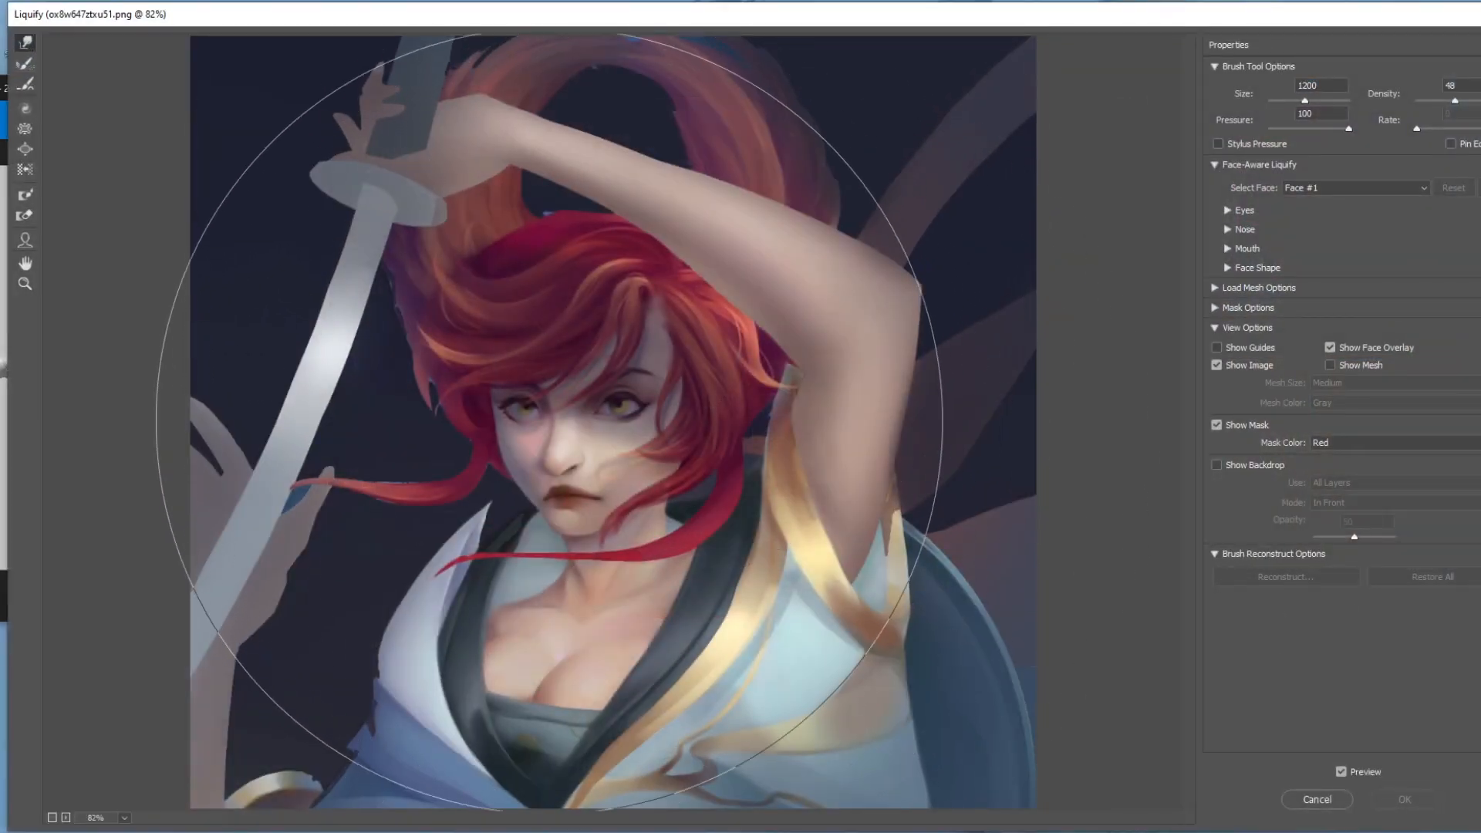
key("bracketleft")
key("bracketleft")
key("bracketleft")
key("bracketleft")
key("bracketleft")
key("bracketleft")
key("bracketleft")
key("bracketleft")
key("bracketleft")
key("bracketleft")
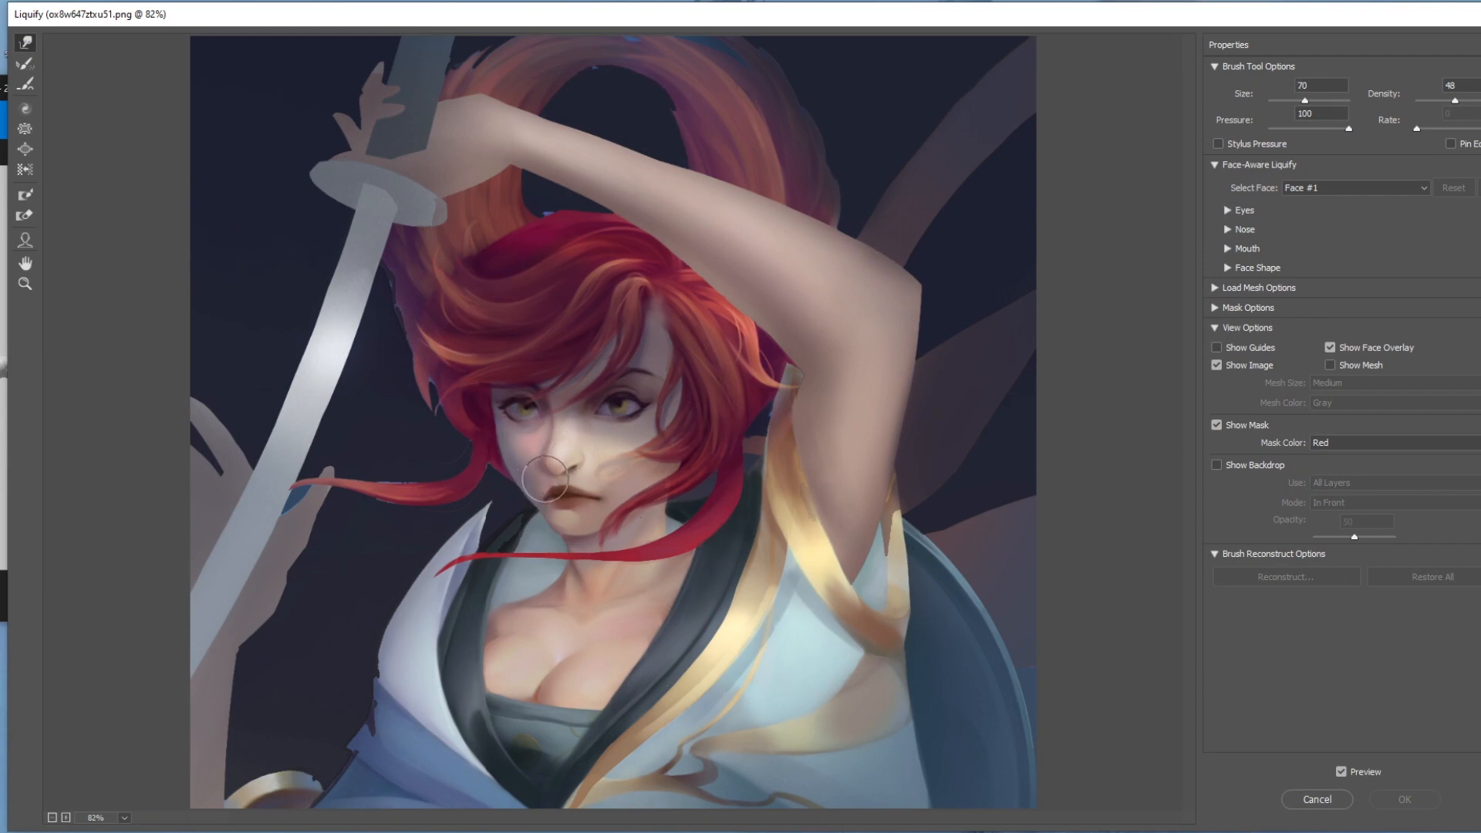
key("bracketleft")
key("bracketleft")
left_click_drag(549, 468, 560, 472)
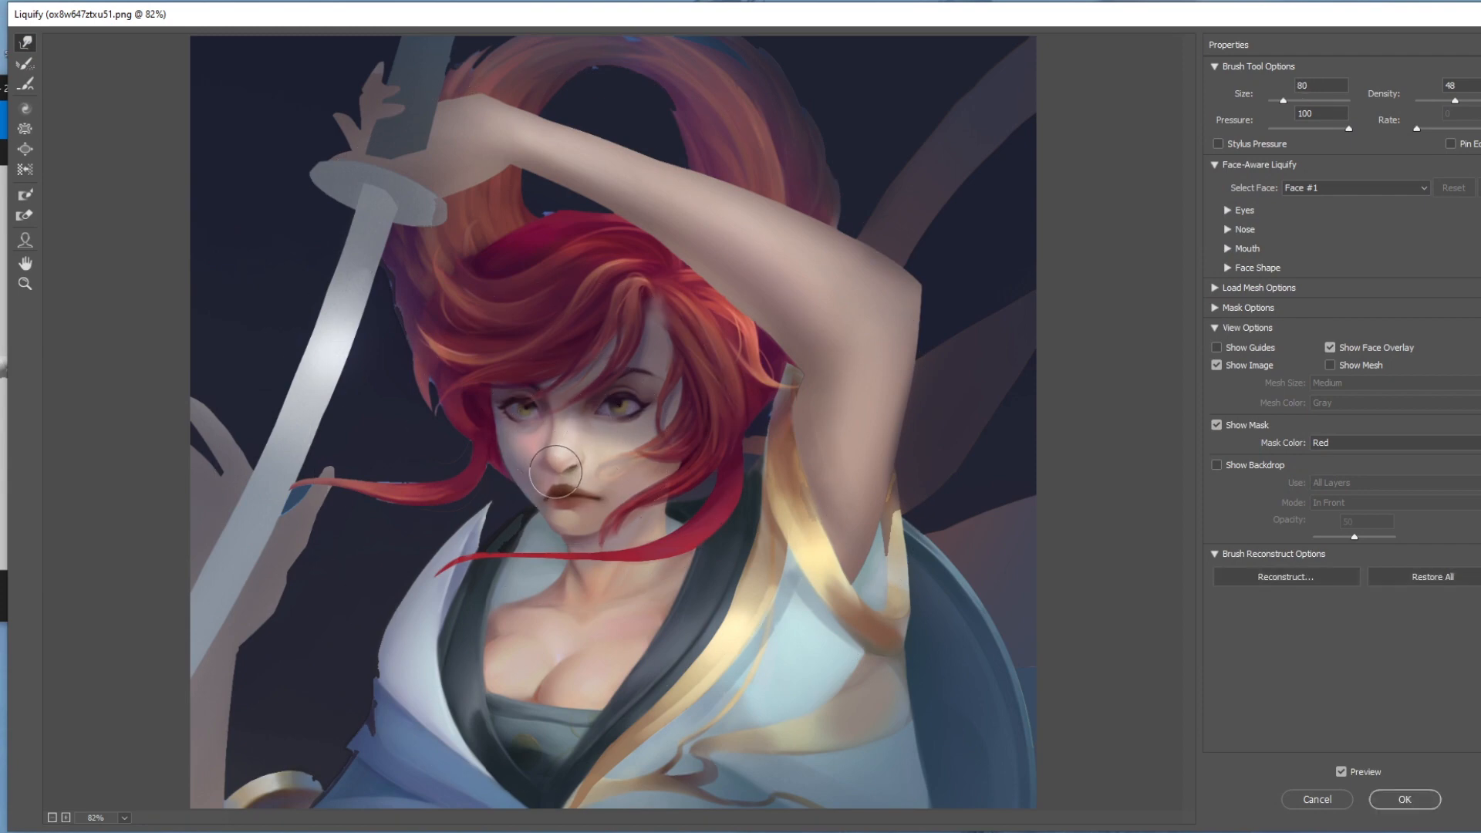
Reshape the nose and mouth in Liquify, narrowing the lips with Forward Warp brushes of varying size
key("bracketleft")
key("bracketleft")
key("bracketleft")
key("bracketright")
key("bracketright")
key("bracketright")
key("bracketright")
key("bracketleft")
key("bracketleft")
key("bracketleft")
key("bracketleft")
key("bracketleft")
key("bracketright")
key("bracketright")
key("bracketright")
key("bracketright")
key("bracketright")
key("bracketright")
key("bracketright")
key("bracketright")
key("bracketleft")
key("bracketleft")
key("bracketleft")
key("bracketleft")
key("bracketleft")
key("bracketleft")
key("bracketleft")
key("bracketleft")
key("bracketleft")
key("bracketleft")
key("bracketright")
key("bracketright")
key("bracketright")
key("bracketright")
key("bracketright")
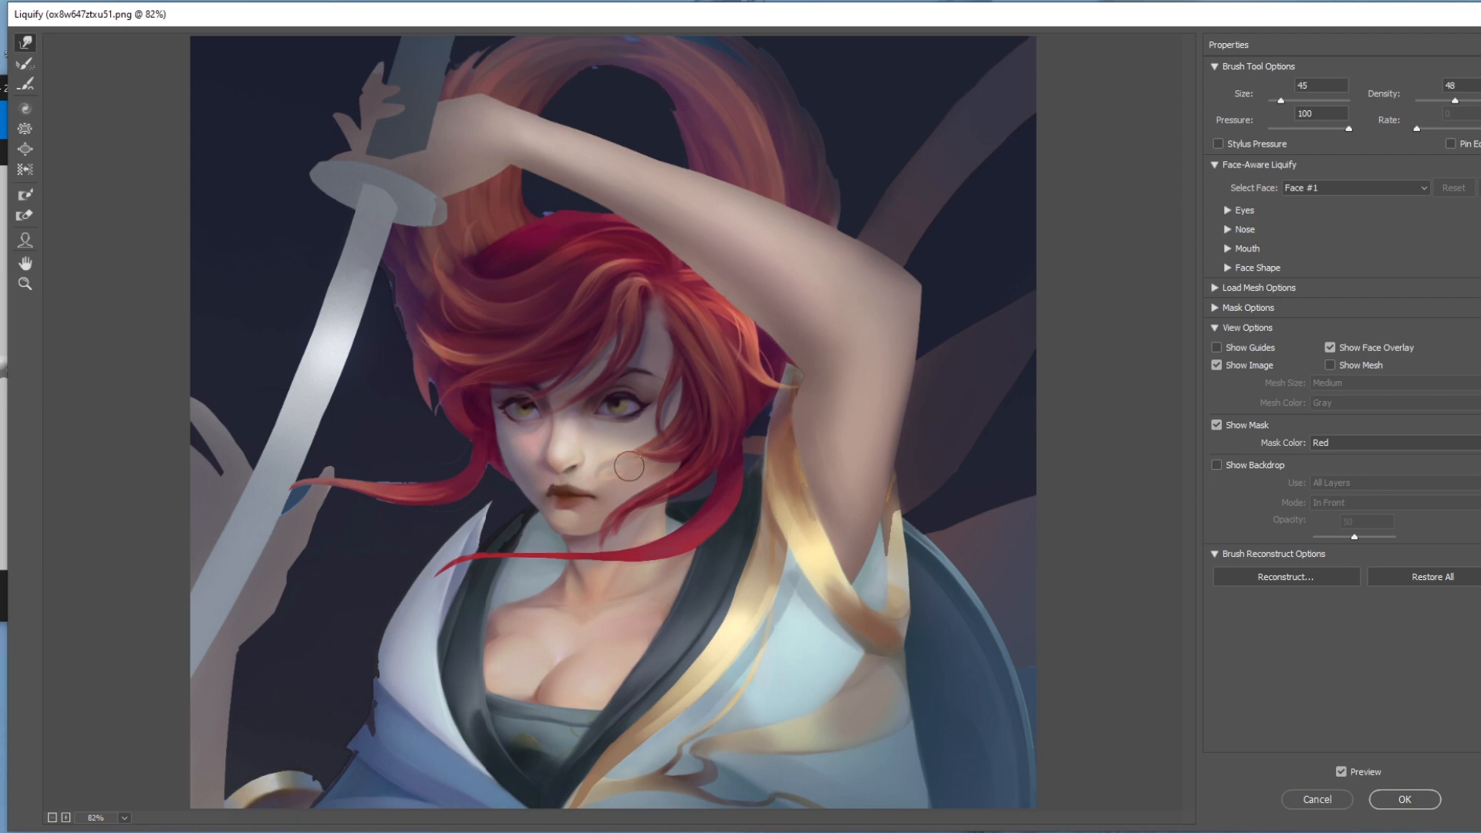
Nudge the area between nose and lips and the hair tip beside the raised arm, then apply the Liquify changes
key("bracketright")
key("bracketleft")
key("bracketleft")
left_click_drag(549, 482, 558, 495)
key("bracketright")
key("bracketright")
key("bracketright")
key("bracketright")
key("bracketleft")
key("bracketleft")
key("bracketleft")
key("bracketright")
key("bracketright")
key("bracketright")
key("bracketright")
key("bracketright")
key("bracketright")
key("bracketright")
key("bracketleft")
key("bracketleft")
key("bracketleft")
key("bracketleft")
left_click_drag(796, 393, 783, 376)
key("bracketright")
key("bracketright")
left_click(1414, 804)
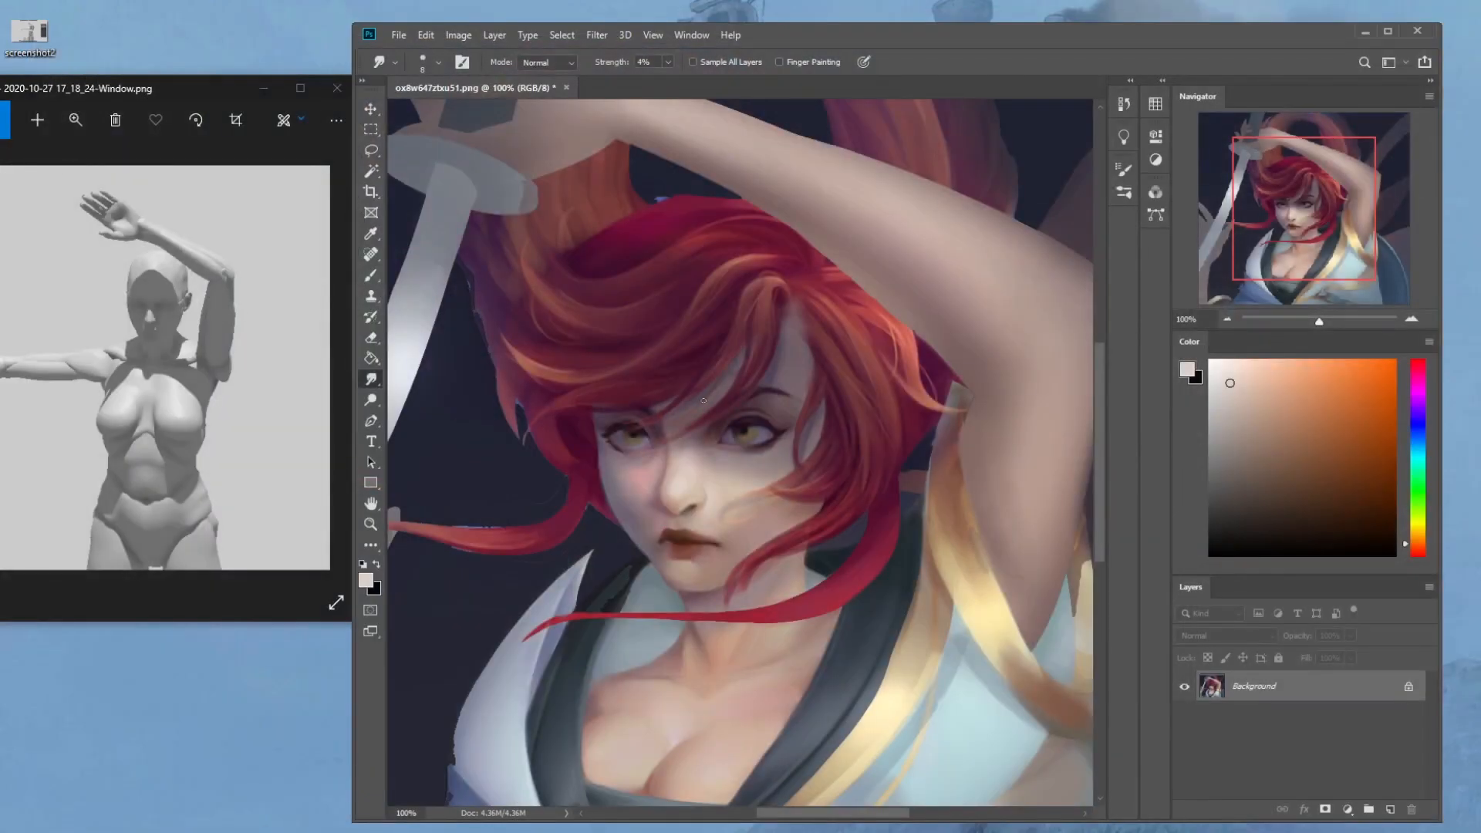
Shade the cheek between the shadowed-side eye and nose in sampled mauve tones, using a 20-pixel brush in Darken mode
scroll(716, 426, "down", 3)
key("b")
key("alt")
left_click(725, 478, "alt")
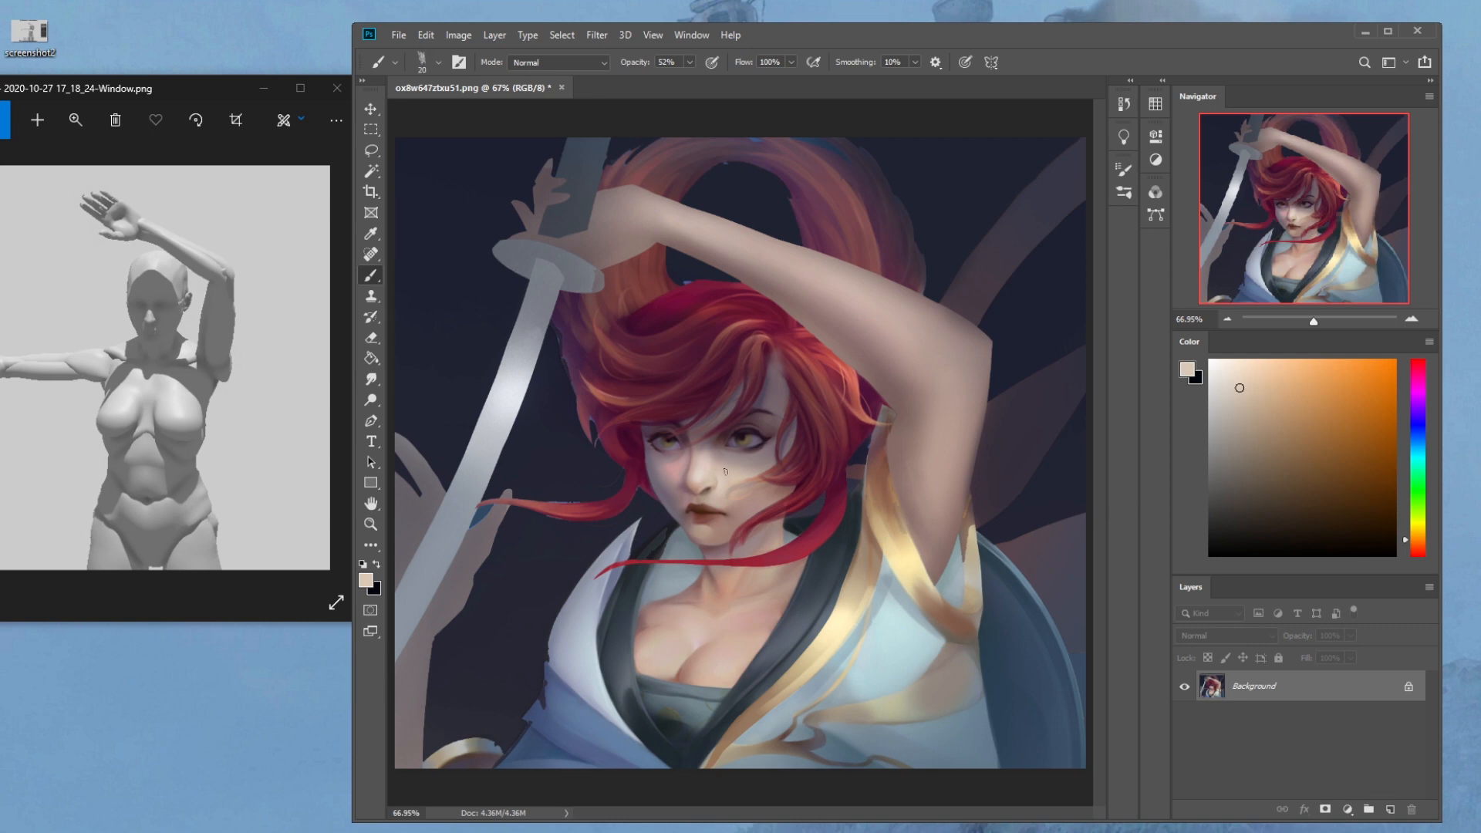
left_click(713, 503, "alt")
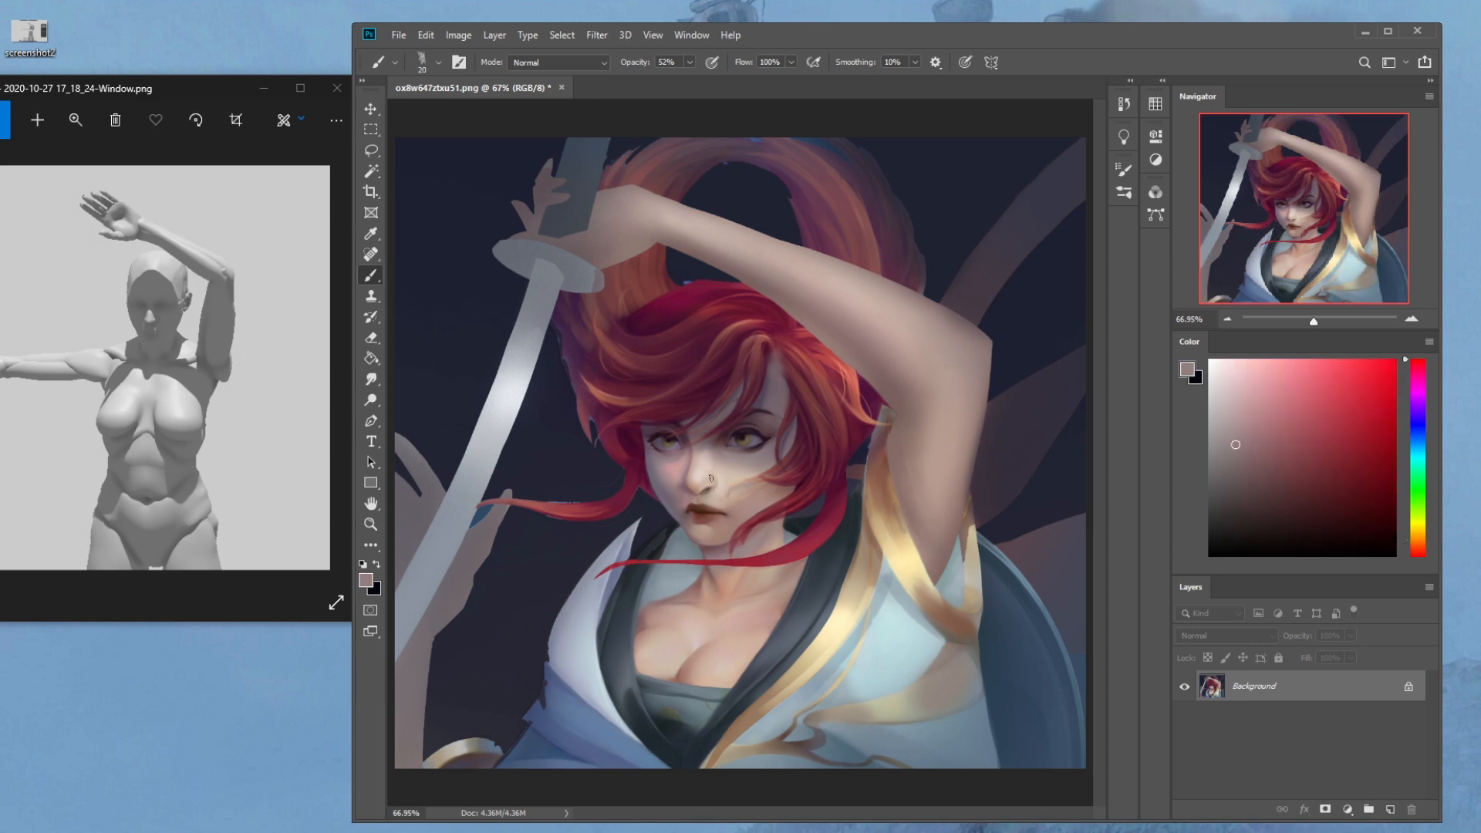
left_click(683, 515, "alt")
left_click(561, 60)
left_click(522, 136)
left_click(661, 522, "alt")
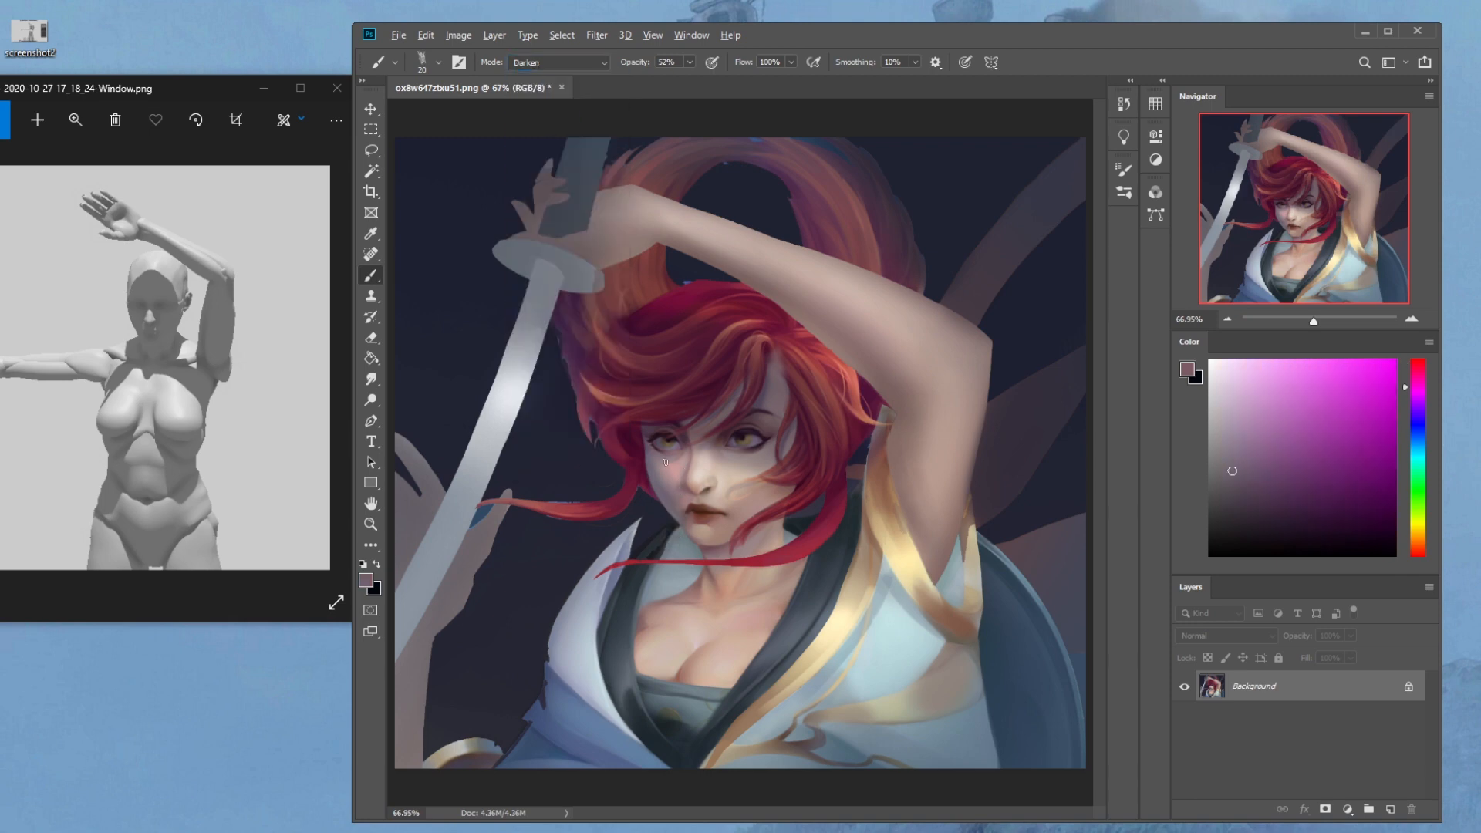
left_click_drag(683, 450, 680, 478)
left_click(683, 457, "alt")
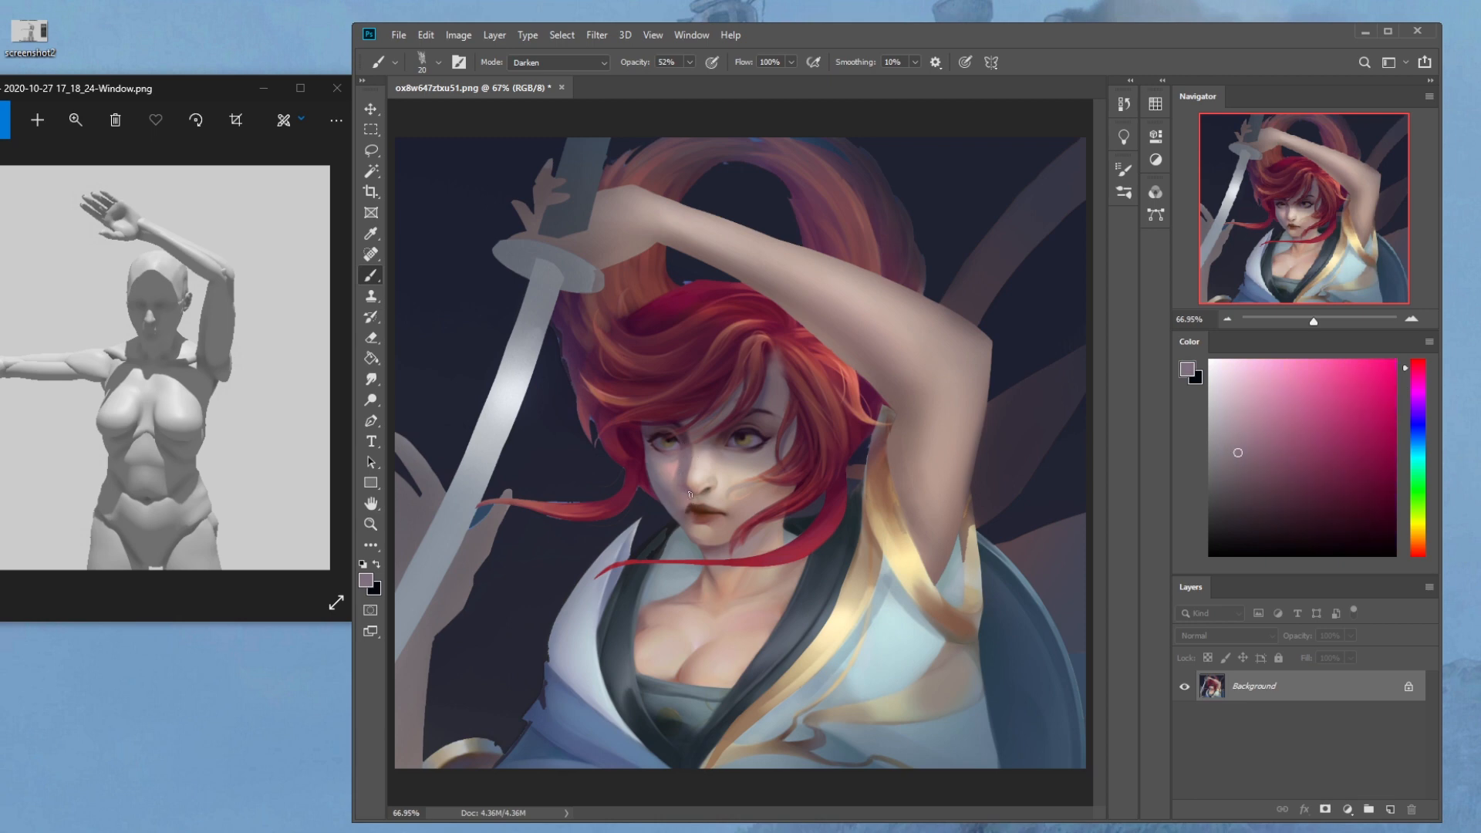
Soften the new cheek shading with a 15-pixel Smudge tool at 10% strength
left_click(371, 379)
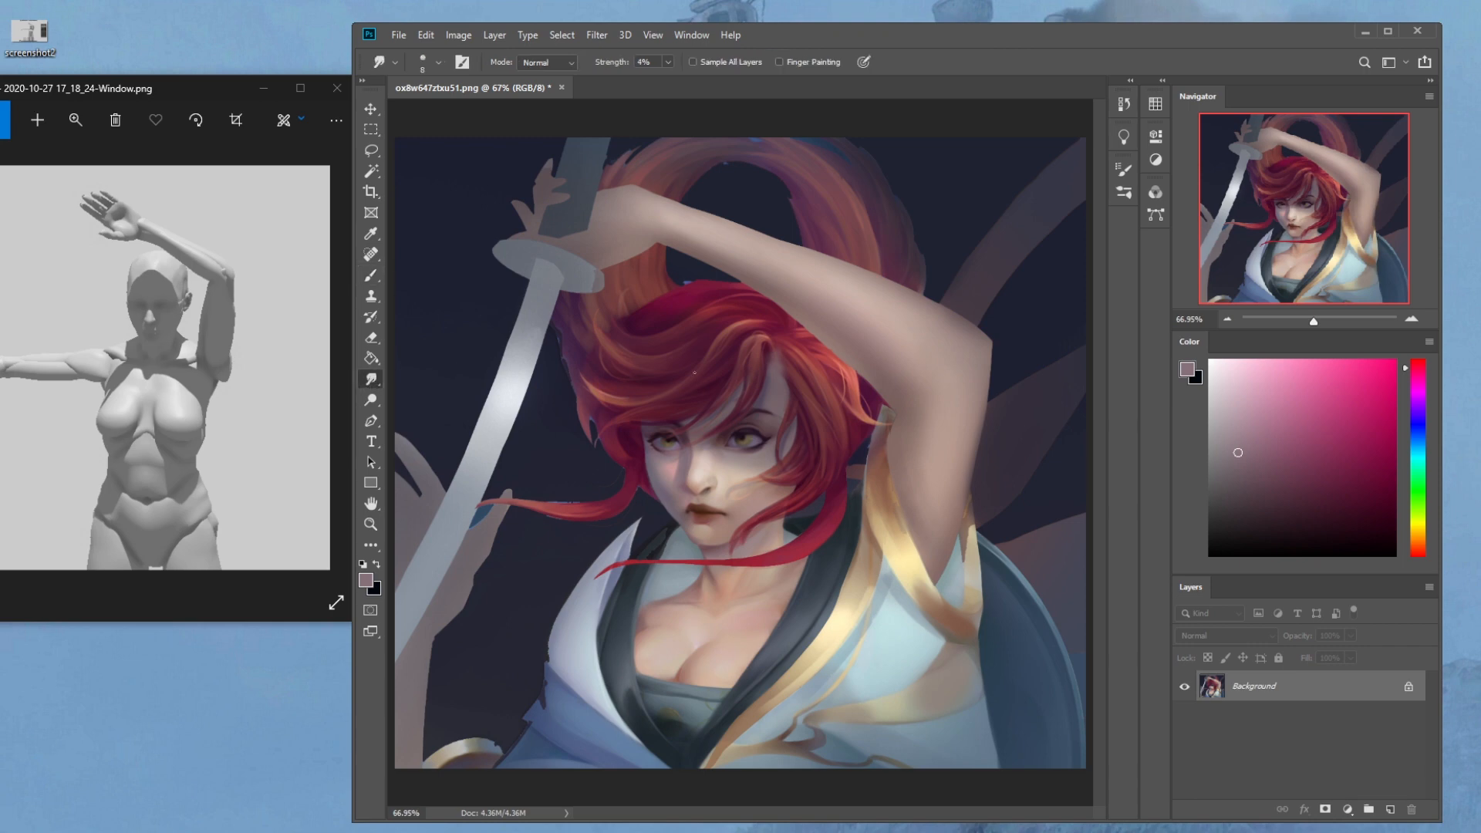
key("bracketright")
left_click(668, 61)
left_click_drag(667, 80, 674, 80)
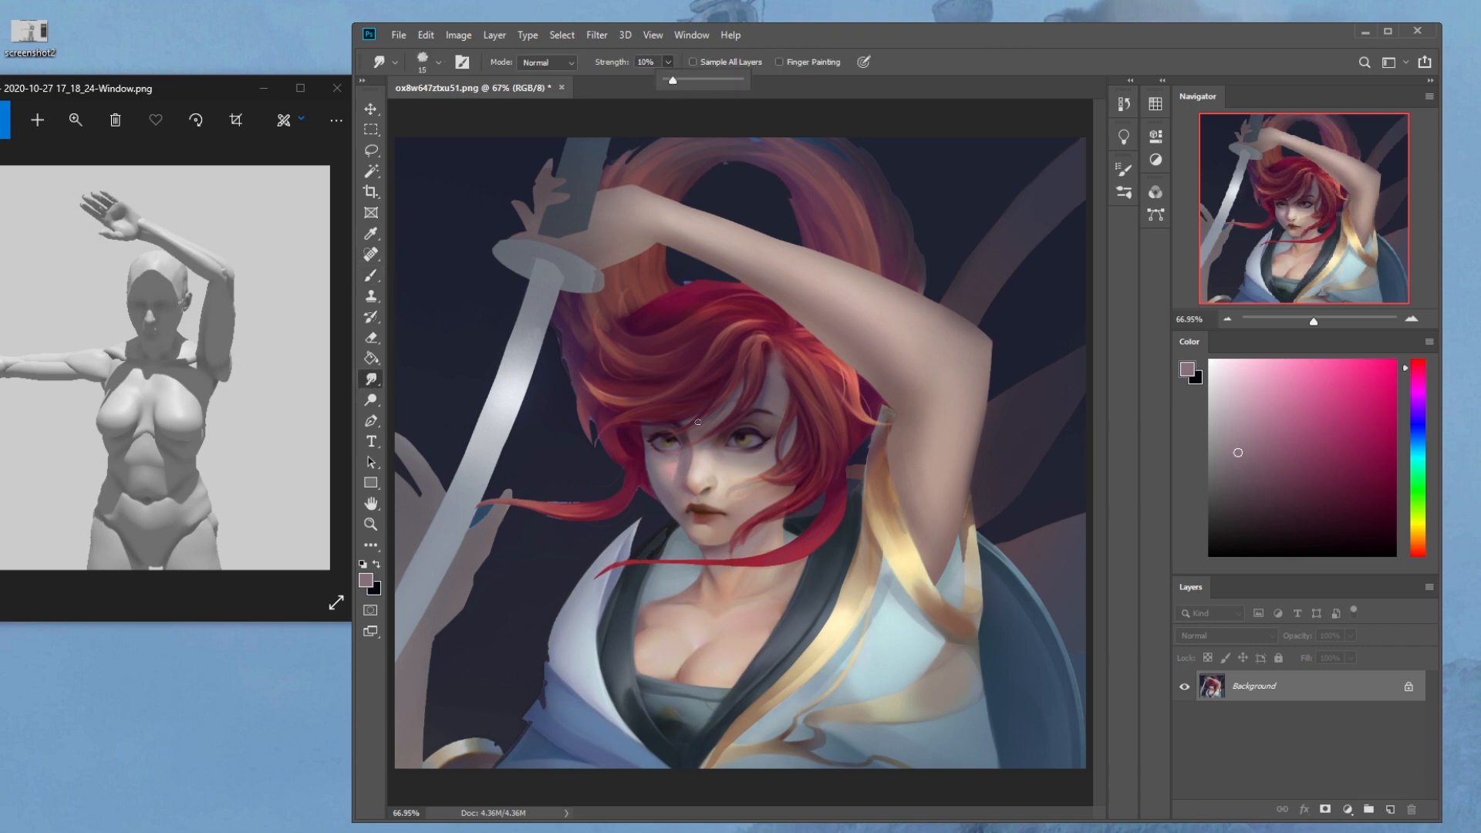
left_click(681, 465)
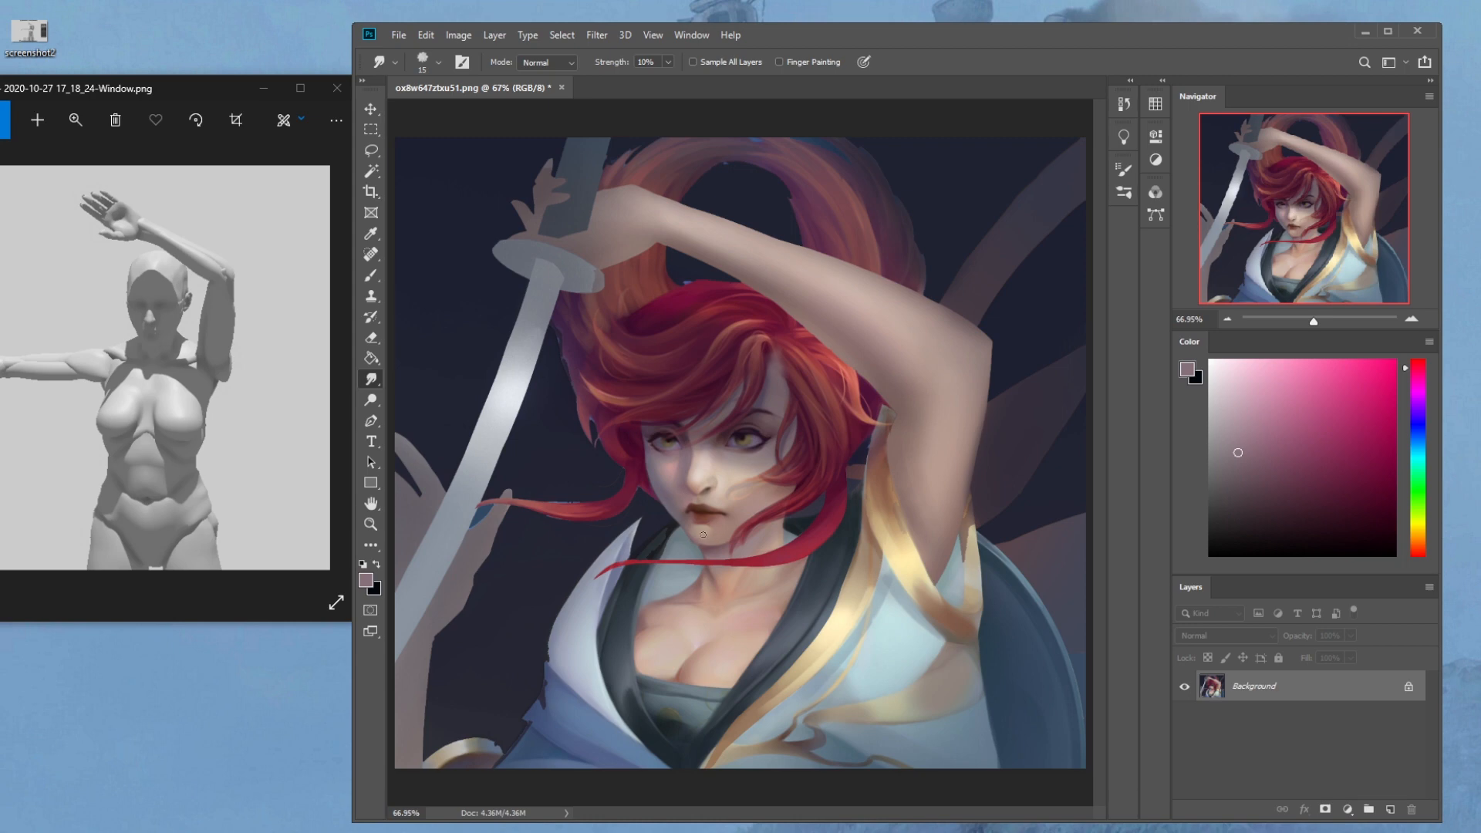
Deepen the shadow beside the nose bridge in sampled dark mauve with the Darken brush, then switch to the Smudge tool
key("b")
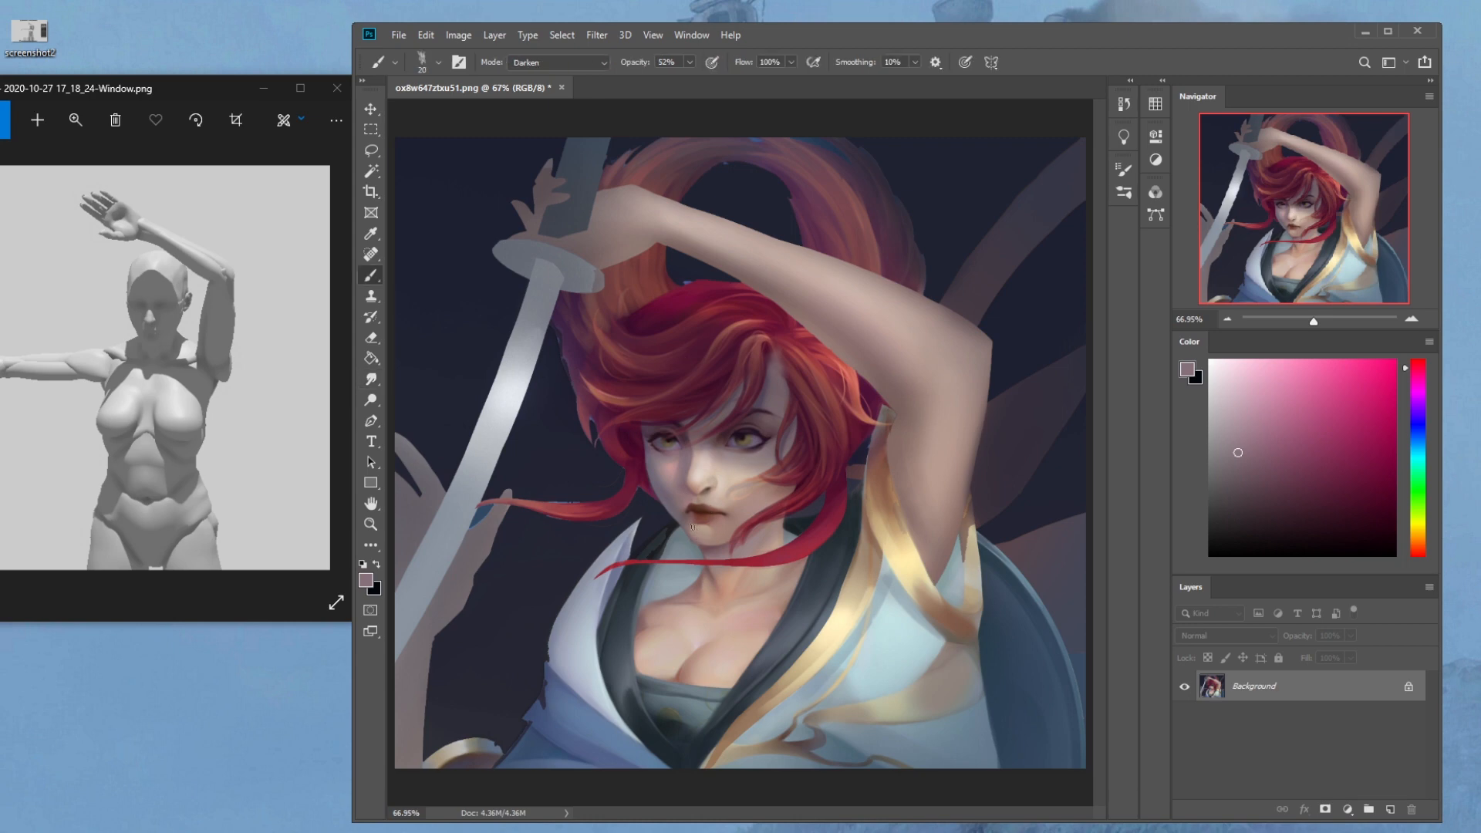
key("bracketleft")
left_click(686, 440, "alt")
key("bracketright")
key("bracketright")
key("bracketright")
key("bracketleft")
key("alt")
left_click(371, 378)
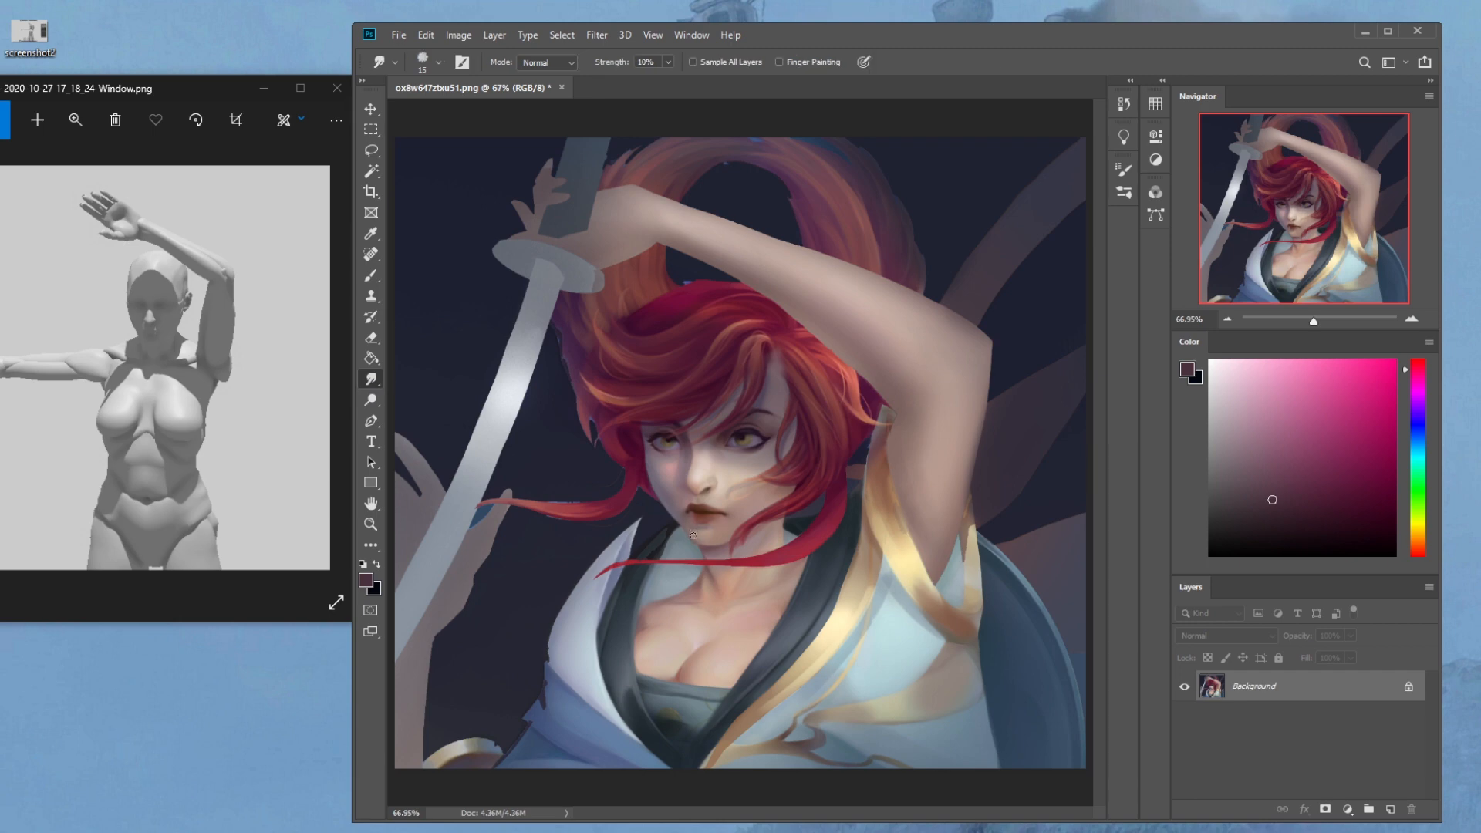
Sample the light cheek tone for the brush and set its blending mode back to Normal
key("b")
left_click(723, 475, "alt")
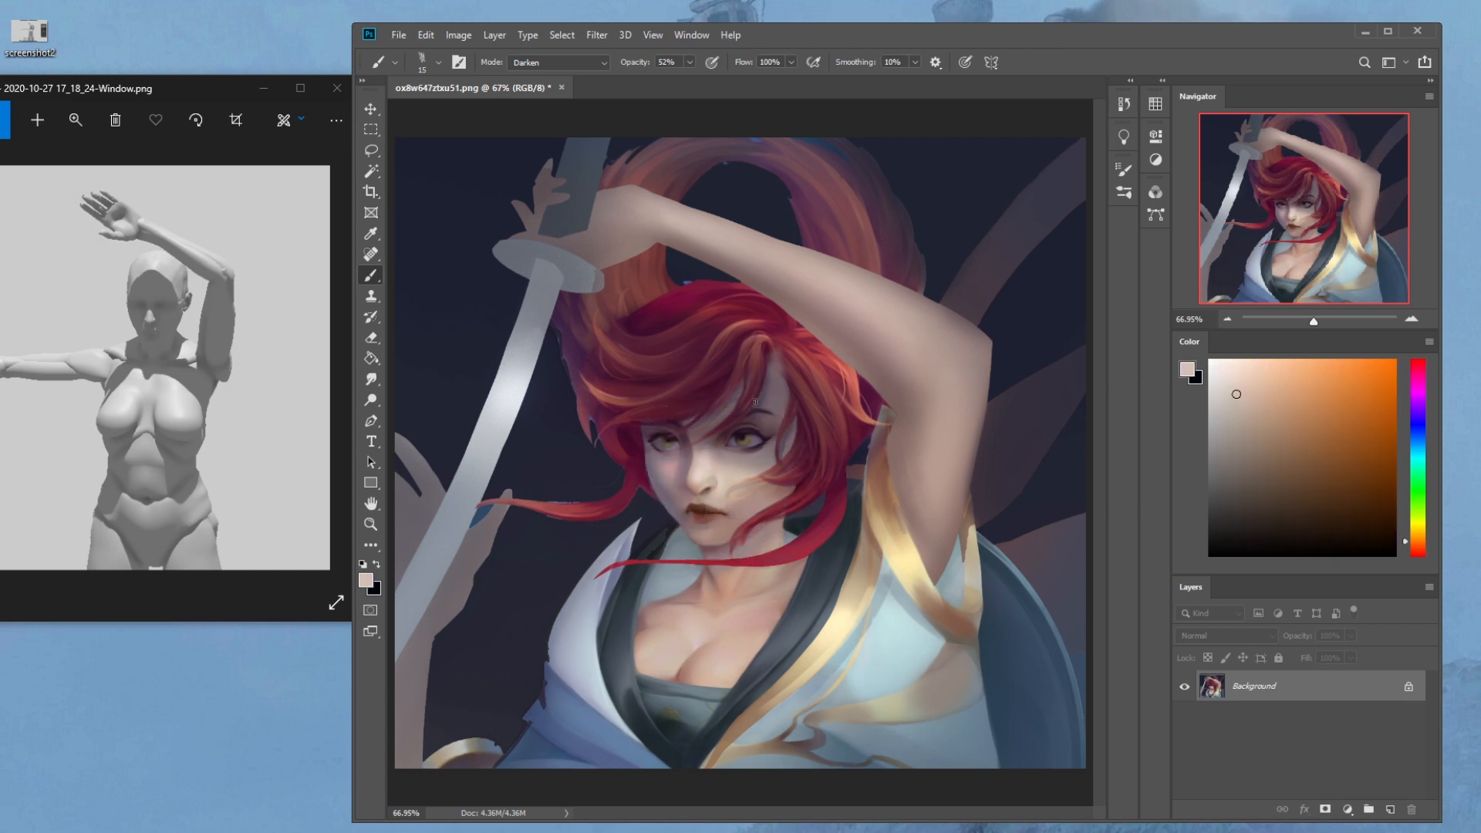
left_click(586, 63)
left_click(575, 70)
Blend the shading below the shadowed-side eye with a 15-pixel Smudge tool at 6% strength
left_click(371, 379)
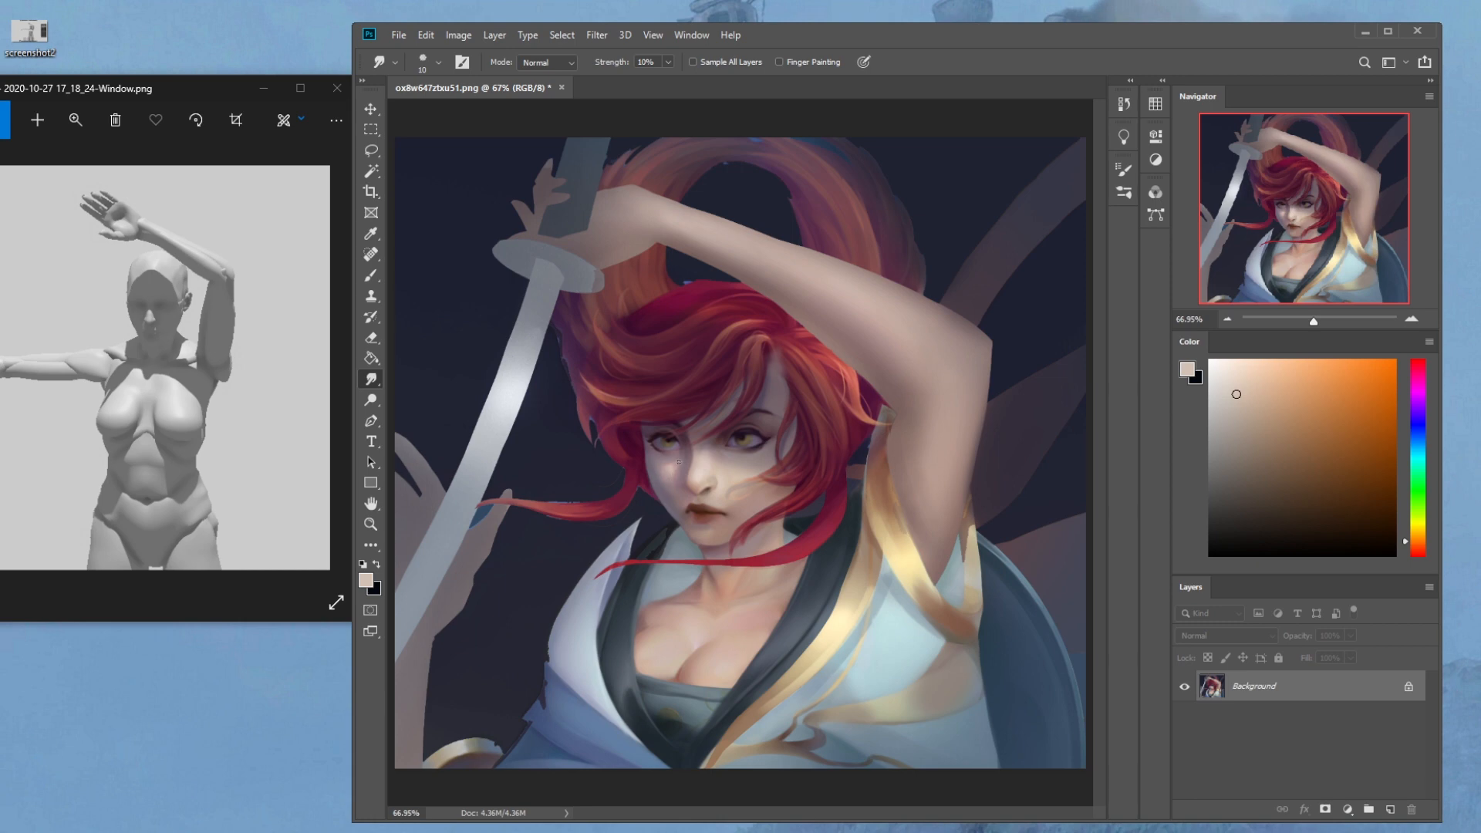
key("bracketright")
key("bracketright")
key("bracketleft")
key("b")
key("r")
left_click(667, 61)
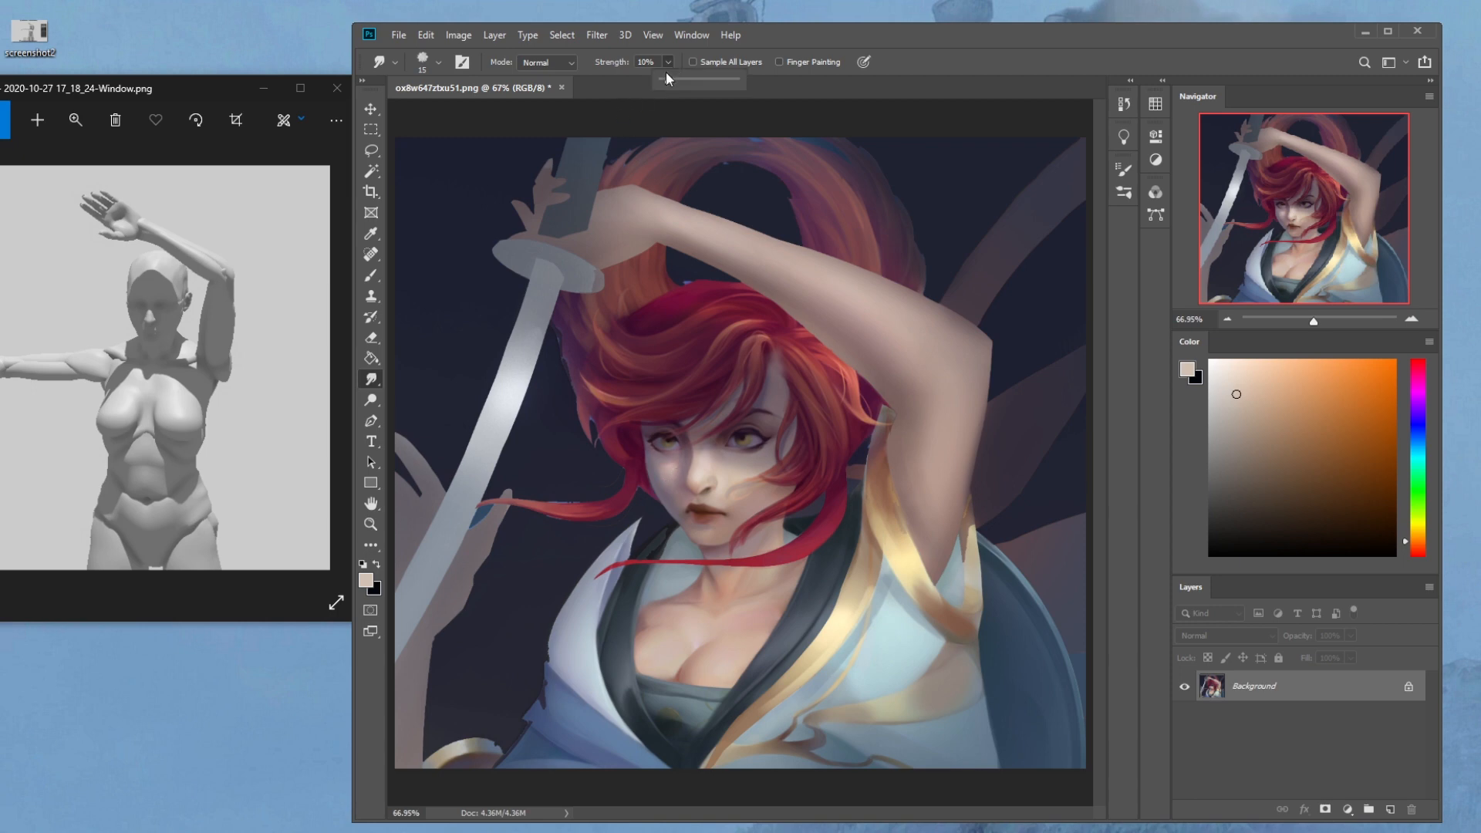
left_click(671, 468)
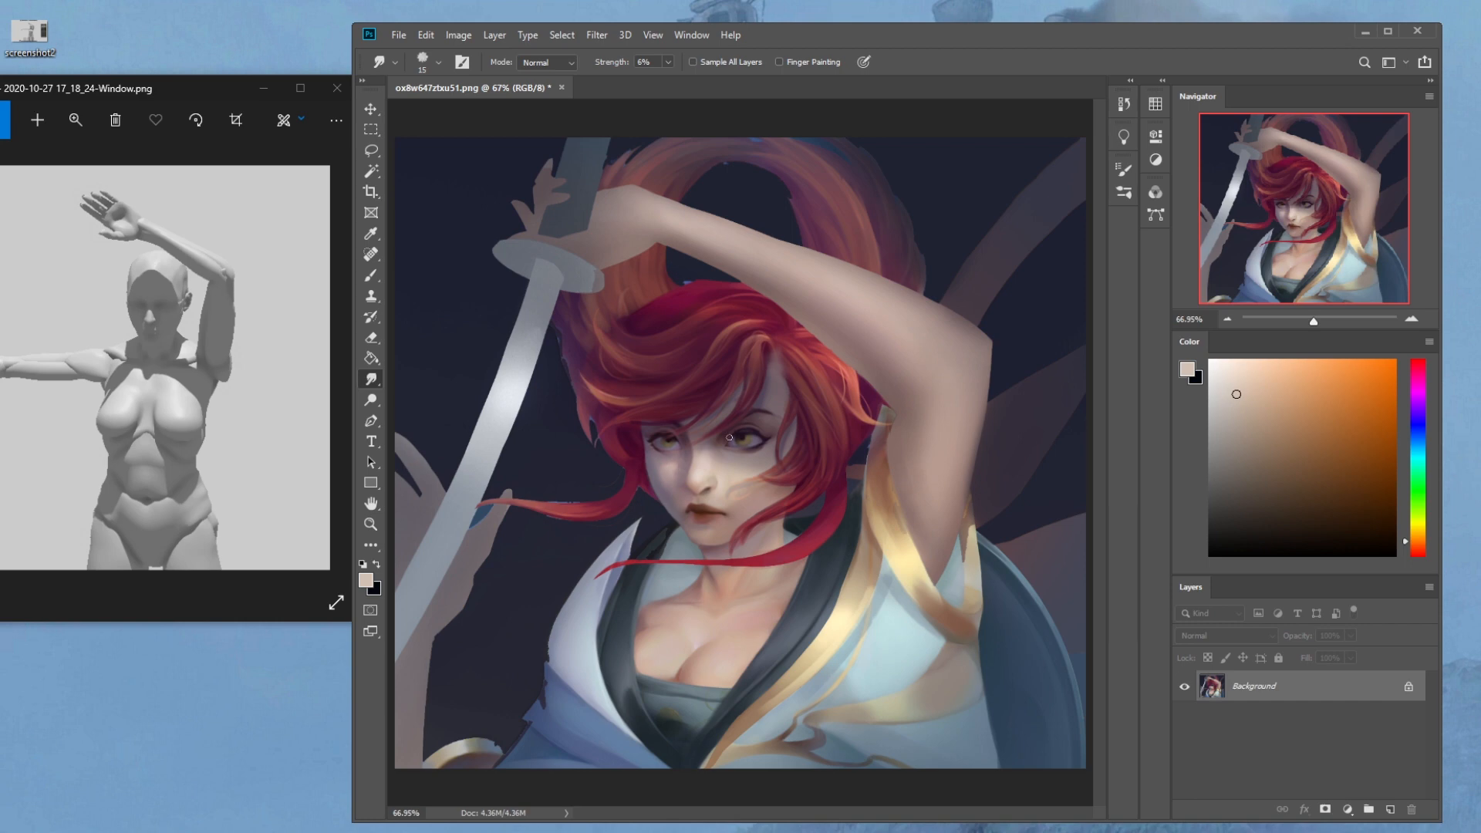
Try to paint a long stroke from the brow across the shadowed cheek in sampled mauve
key("b")
left_click(685, 468, "alt")
left_click_drag(703, 413, 610, 512)
key("ctrl+z")
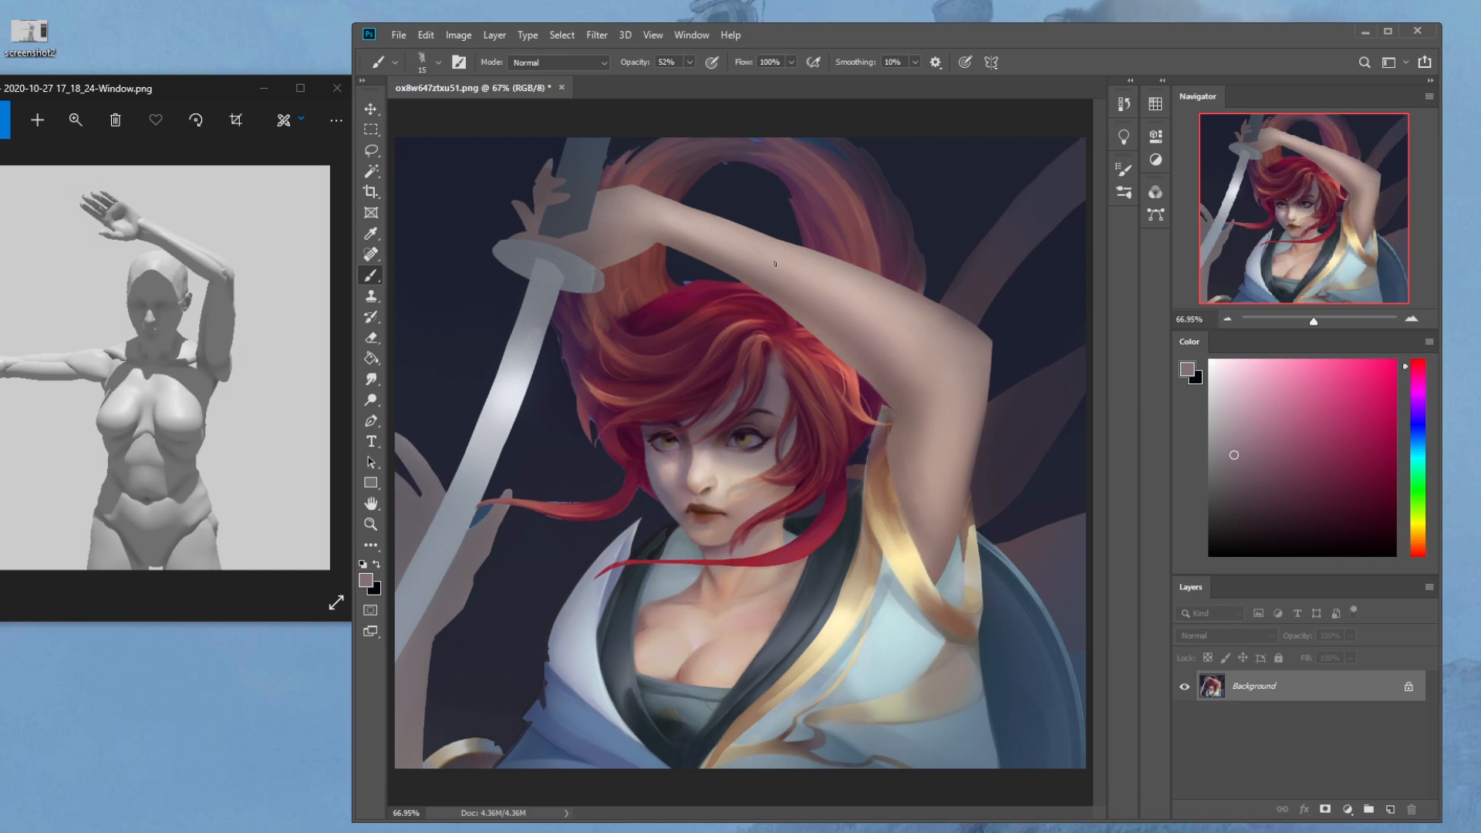
Close the mannequin reference image and maximize the Photoshop window
left_click(336, 433)
left_click(337, 88)
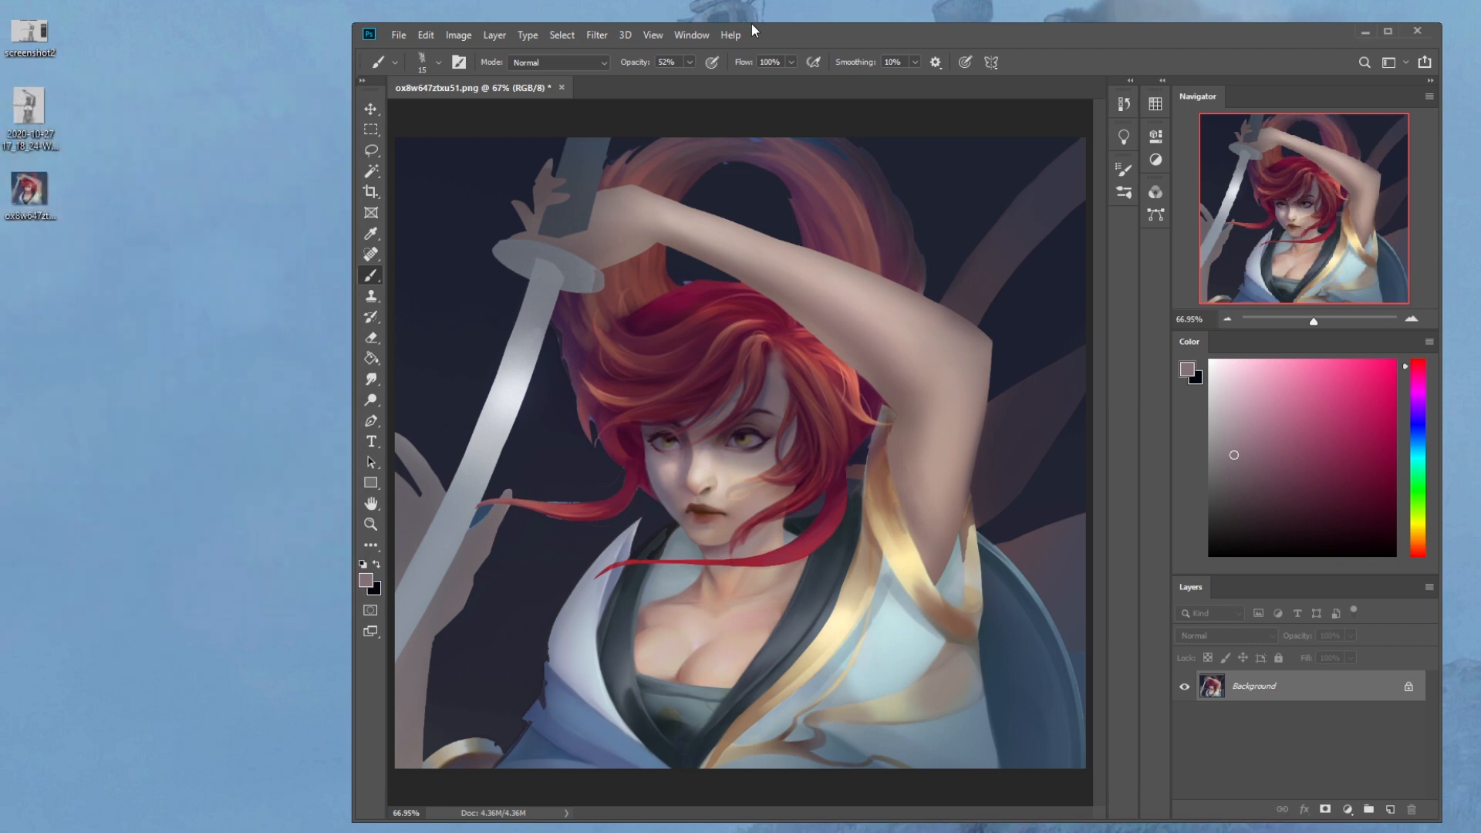
double_click(830, 33)
Sample a mauve skin tone from beneath the near eye and set the brush to 10 pixels at 100% opacity
left_click(553, 461, "alt")
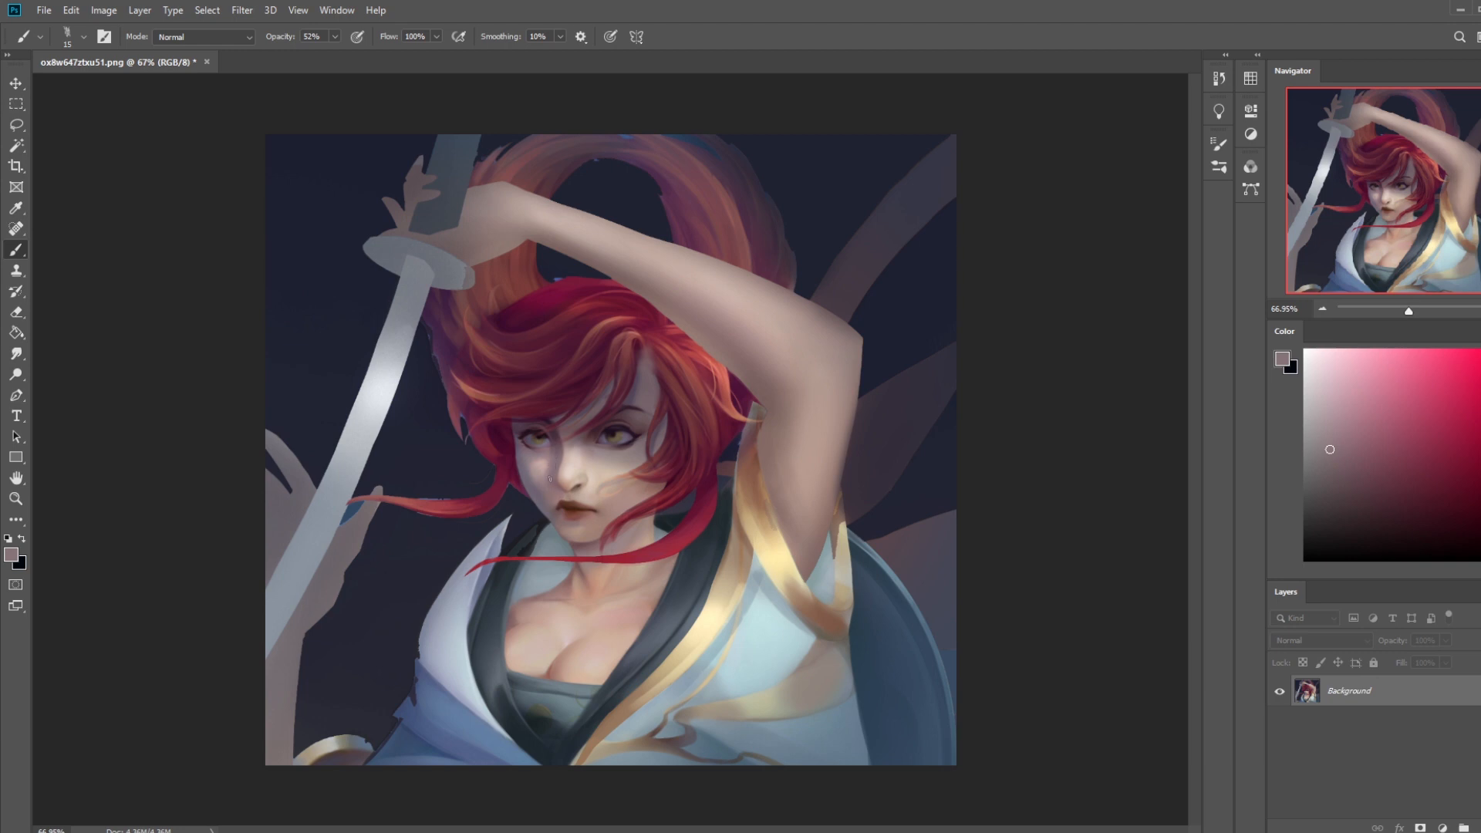
left_click(621, 445, "alt")
key("bracketleft")
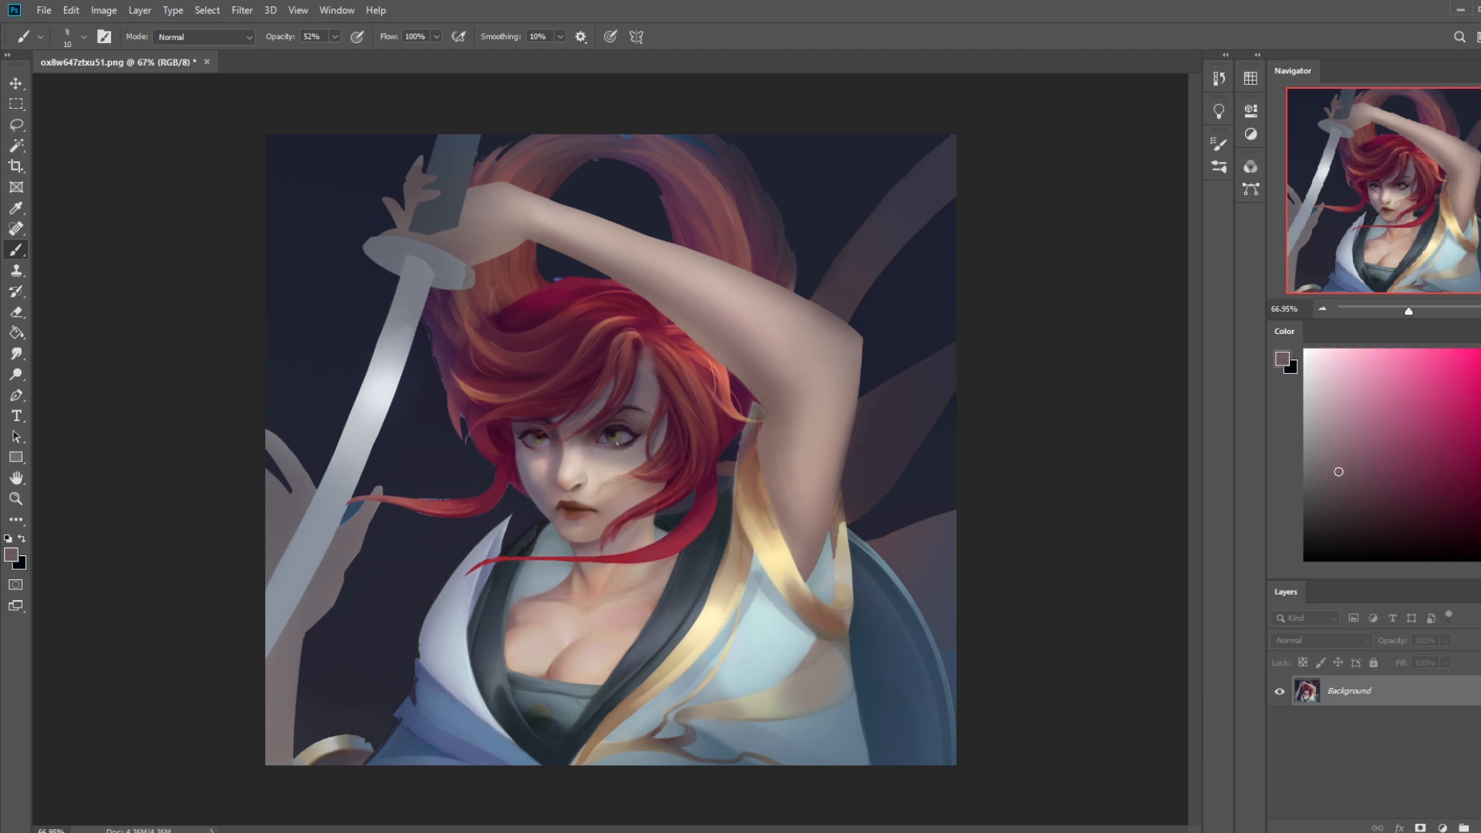
left_click(335, 37)
left_click_drag(333, 54, 392, 56)
left_click(608, 447)
Darken the lower lids of both eyes with sampled dark purple tones
left_click(543, 447, "alt")
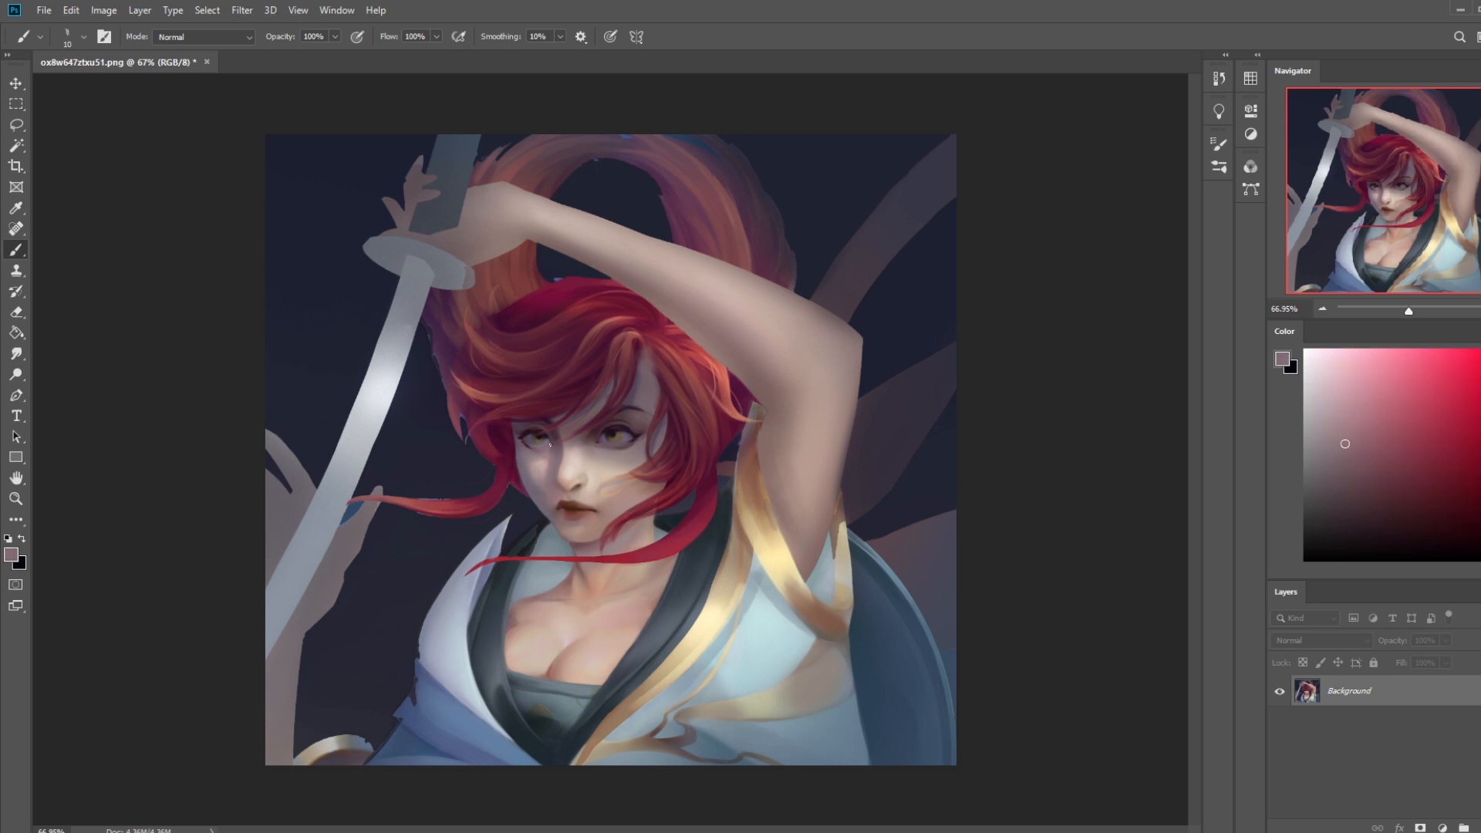
left_click(627, 443, "alt")
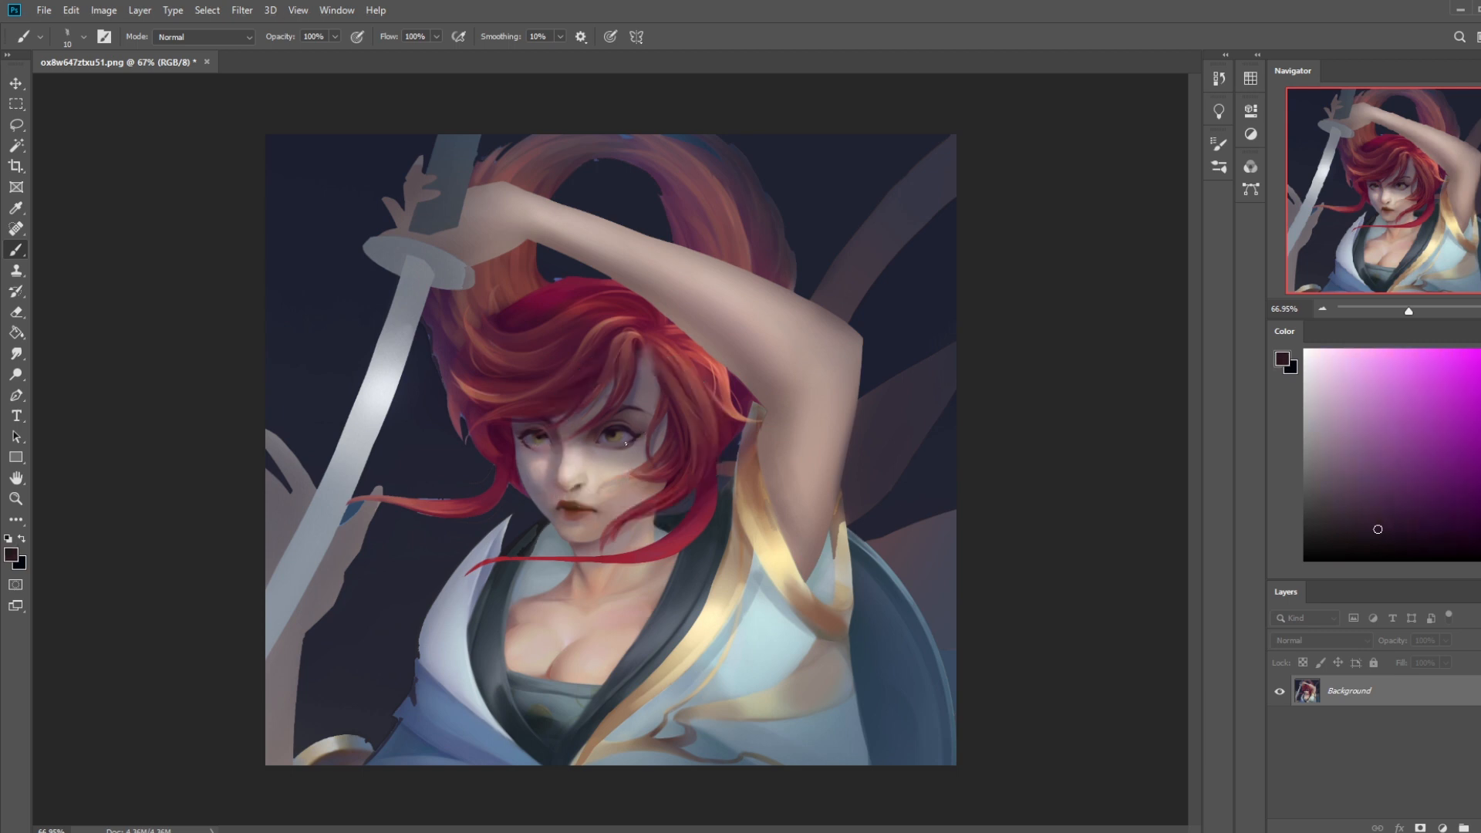
left_click_drag(627, 444, 608, 449)
key("bracketright")
key("bracketleft")
left_click_drag(526, 444, 548, 445)
Rework the irises of both eyes in sampled olive-brown using an 8-pixel brush
left_click(619, 434, "alt")
key("ctrl+space")
left_click_drag(590, 453, 725, 455)
key("bracketleft")
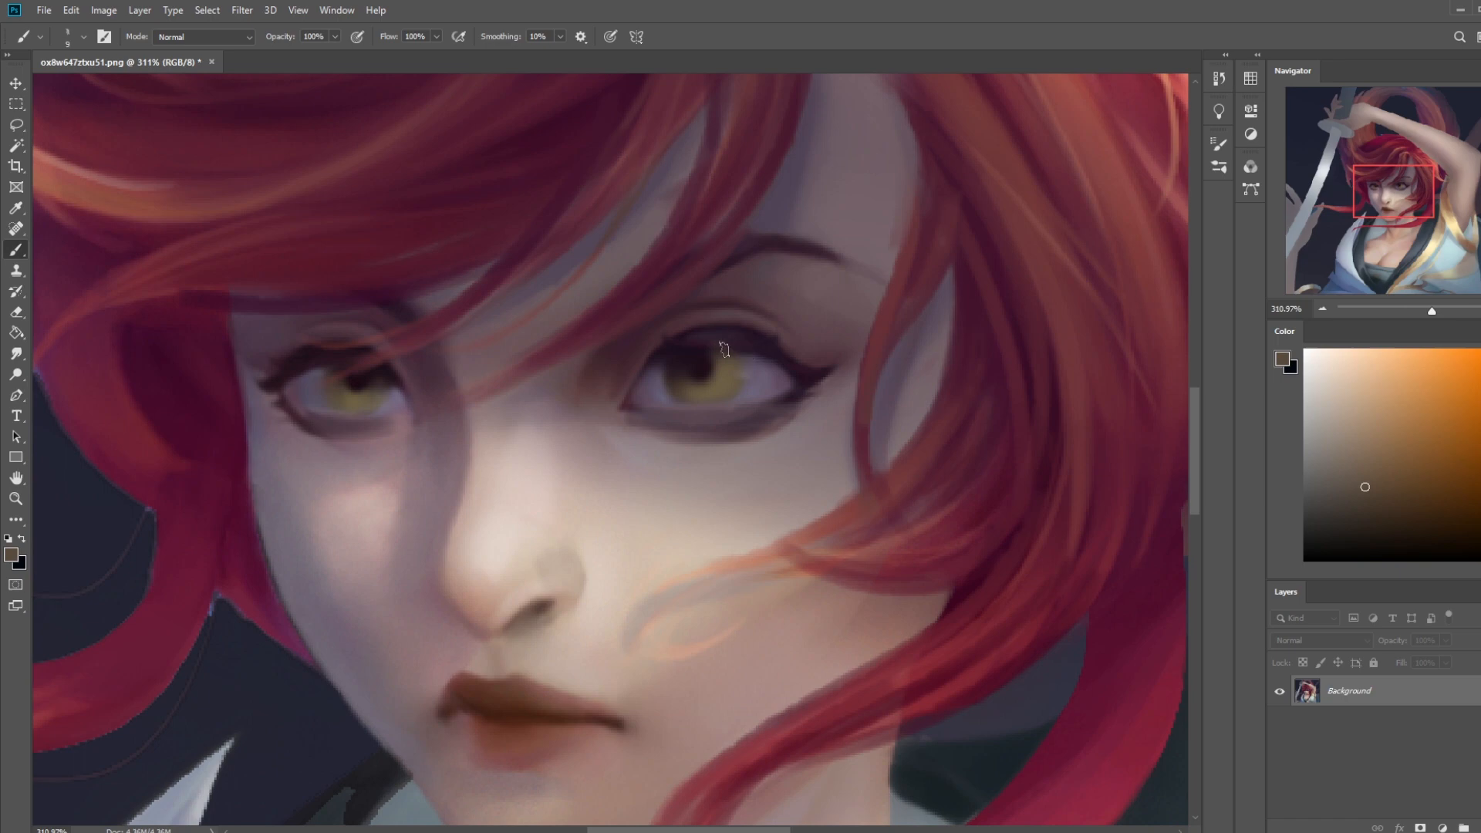
key("bracketleft")
mouse_move(729, 366)
left_mouse_down()
mouse_move(698, 390)
mouse_move(669, 347)
mouse_move(689, 348)
mouse_move(686, 385)
mouse_move(697, 317)
mouse_move(683, 397)
left_mouse_up()
left_click(695, 384, "alt")
left_click_drag(685, 345, 675, 388)
key("ctrl+z")
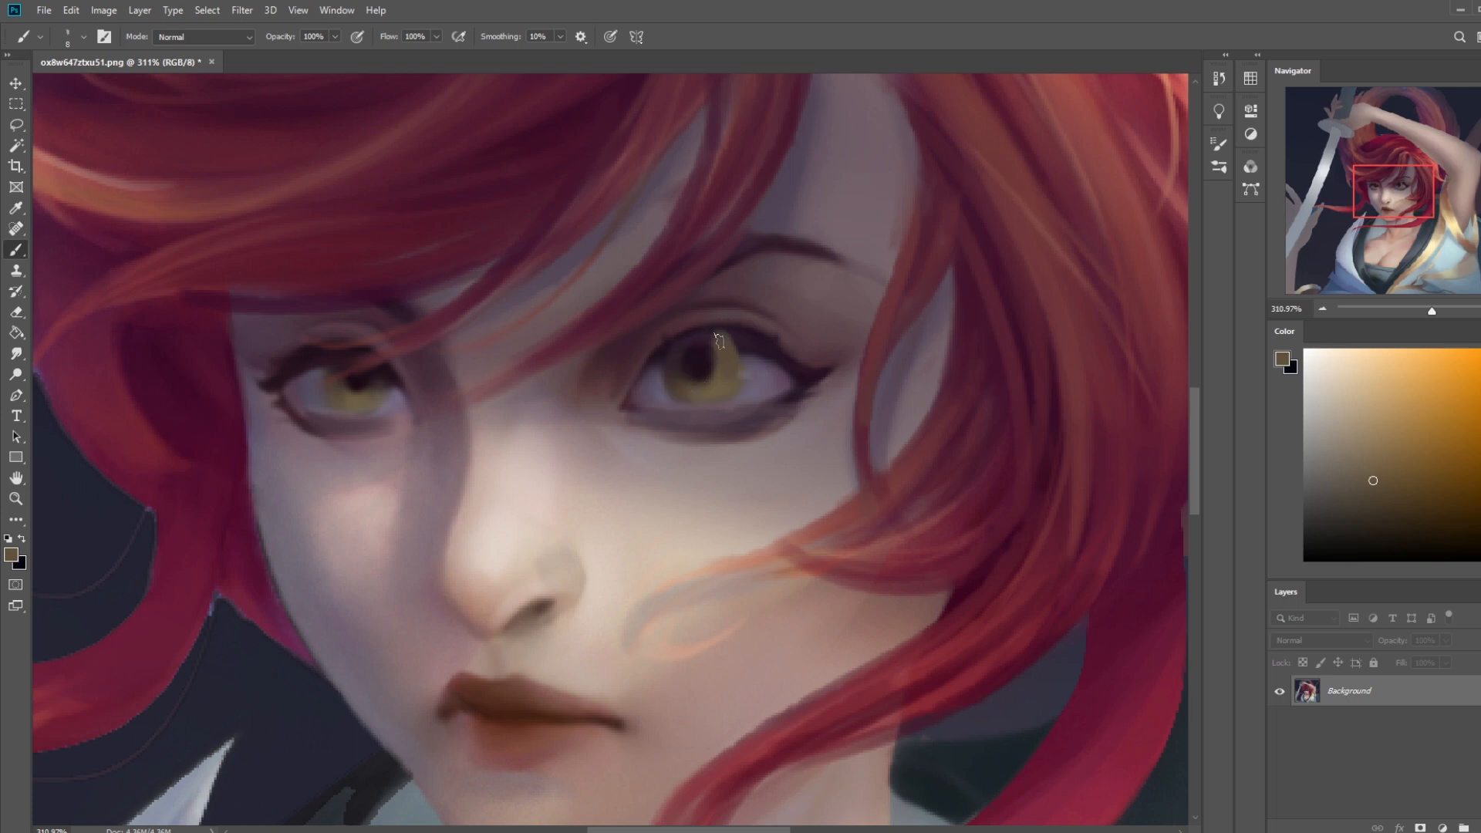
left_click_drag(343, 354, 339, 379)
left_click(357, 436, "alt")
left_click(718, 342, "alt")
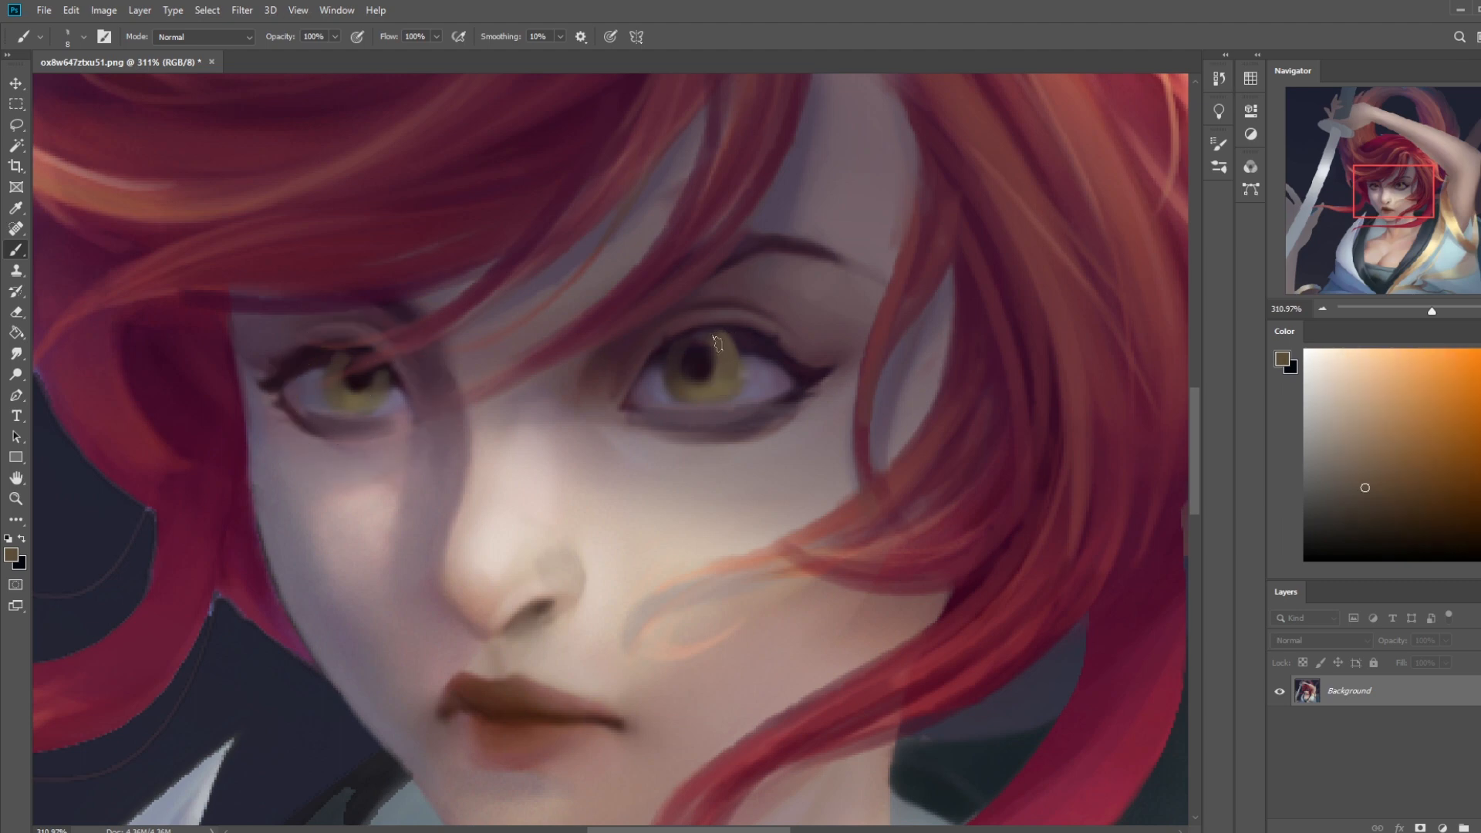
Refine the near eye's white and lid edges with sampled grey-purple tones, reducing the brush to 4 pixels
left_click(760, 404, "alt")
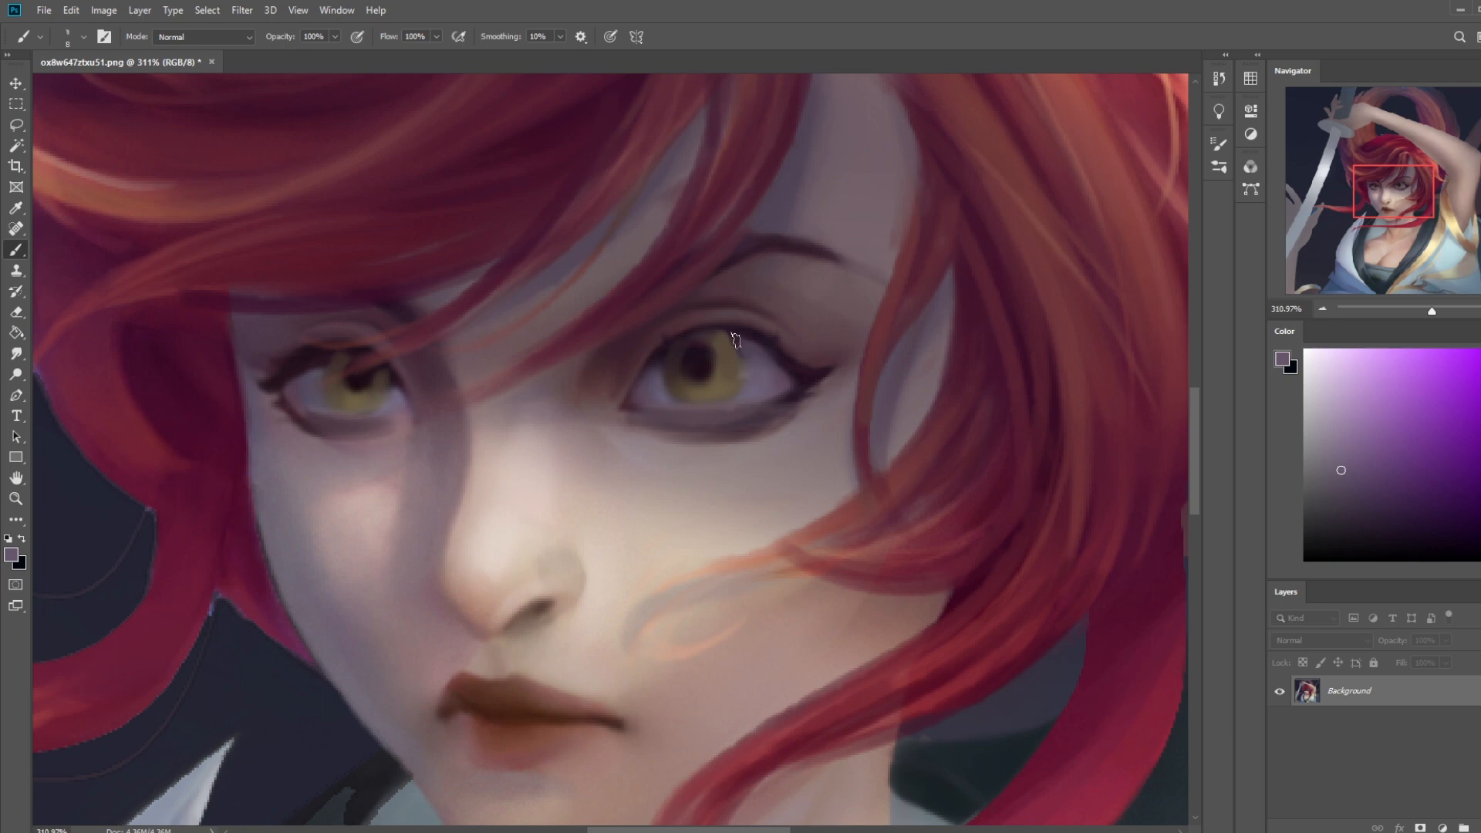
left_click(768, 404, "alt")
left_click(772, 415, "alt")
key("bracketleft")
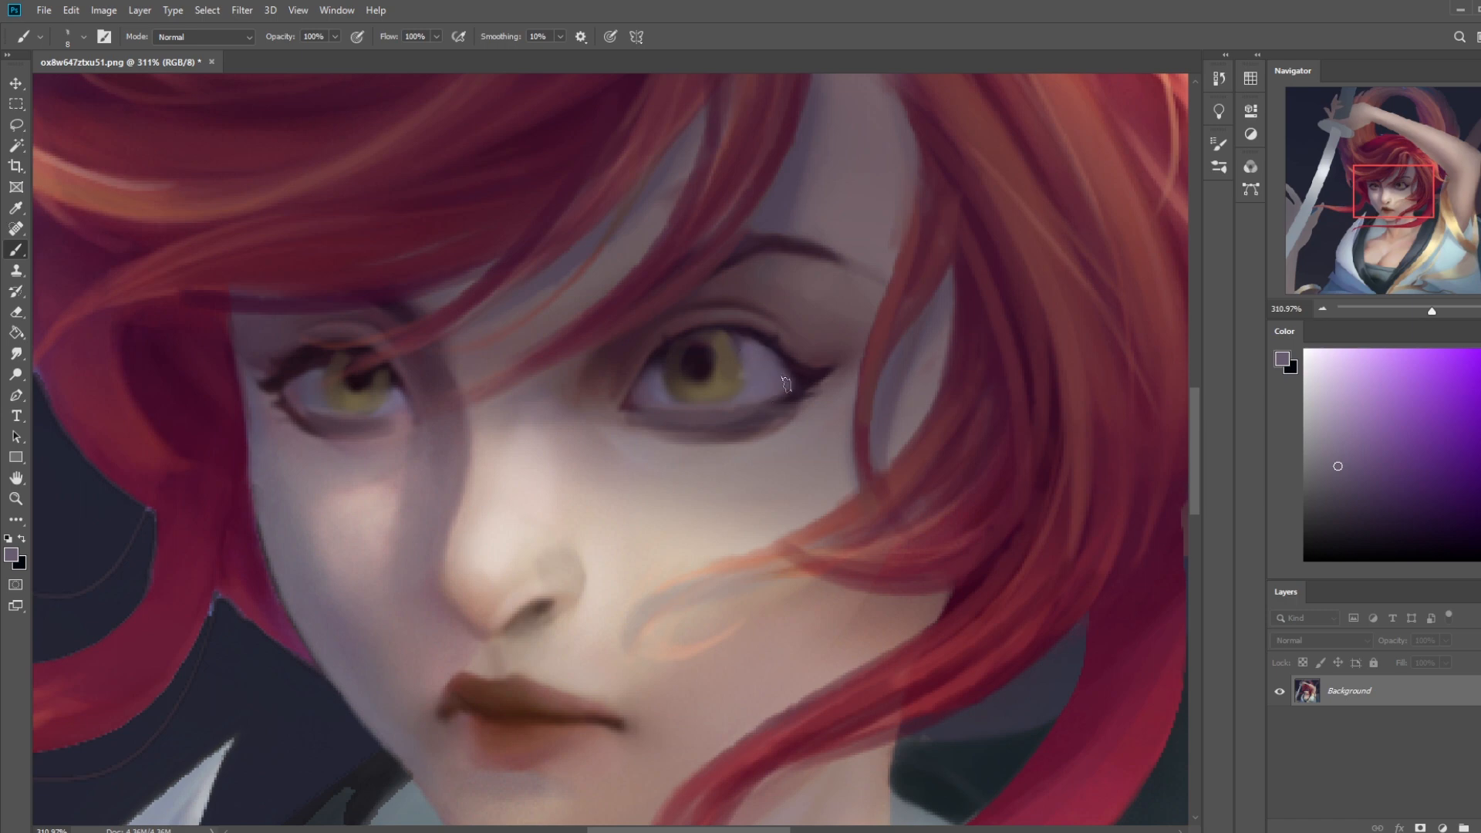
left_click(648, 419, "alt")
key("bracketleft")
key("bracketleft")
Refine the near eye's lid line and the far eye's lashes and white with tones sampled around the eyes
key("ctrl+minus")
left_click(676, 350, "alt")
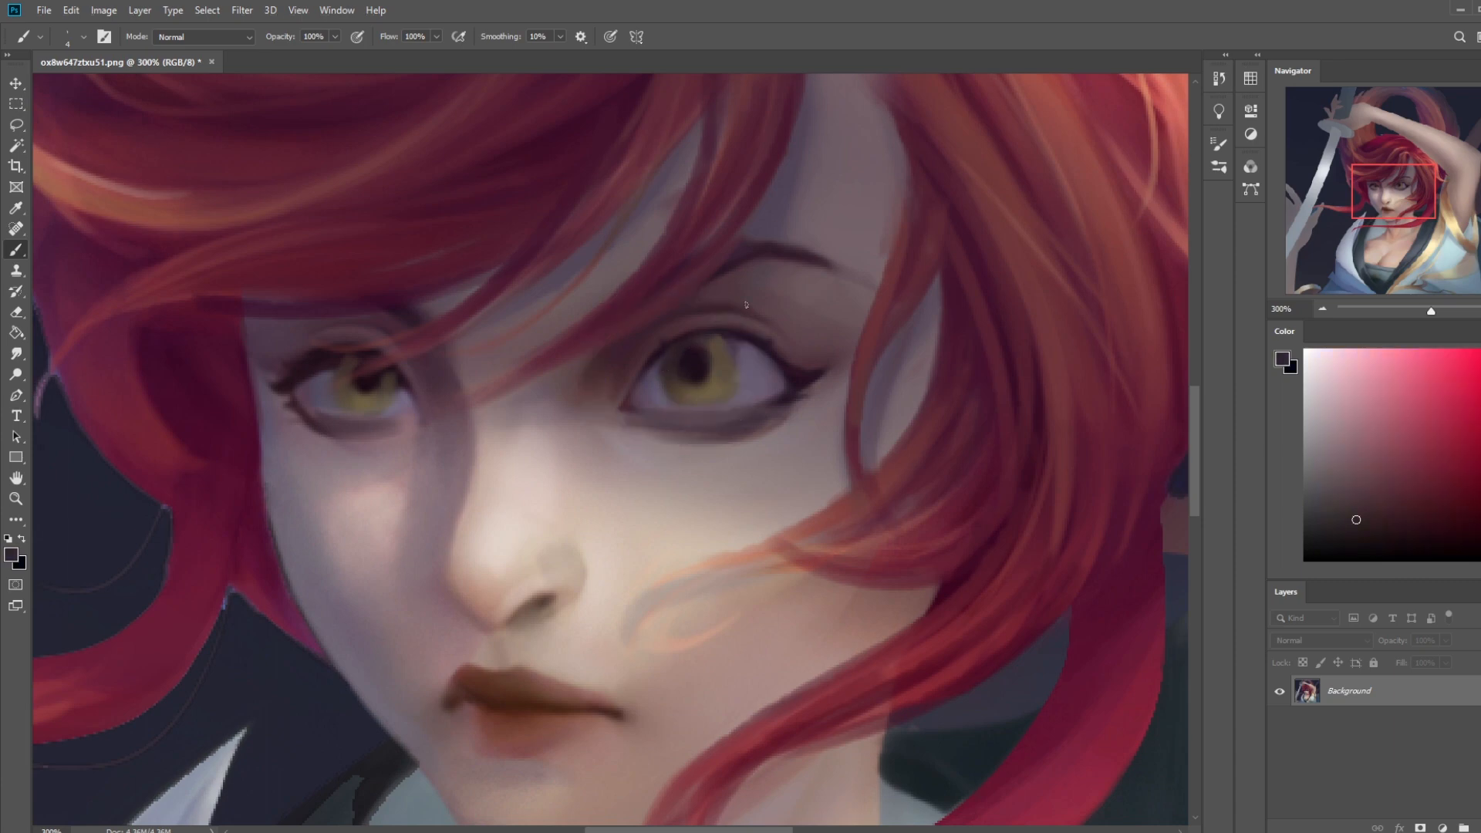
left_click(372, 384, "alt")
left_click(366, 346, "alt")
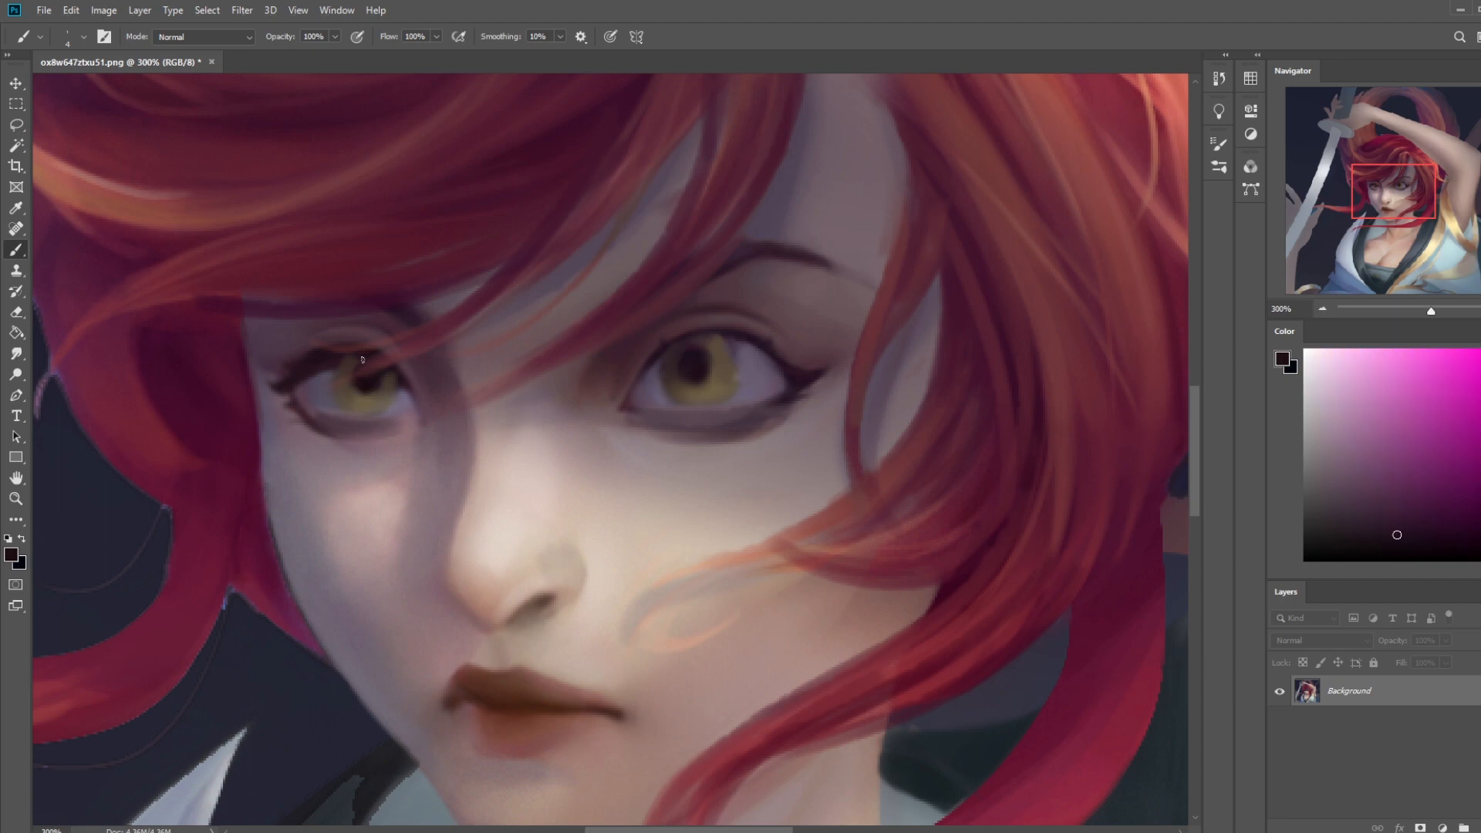
left_click(324, 416, "alt")
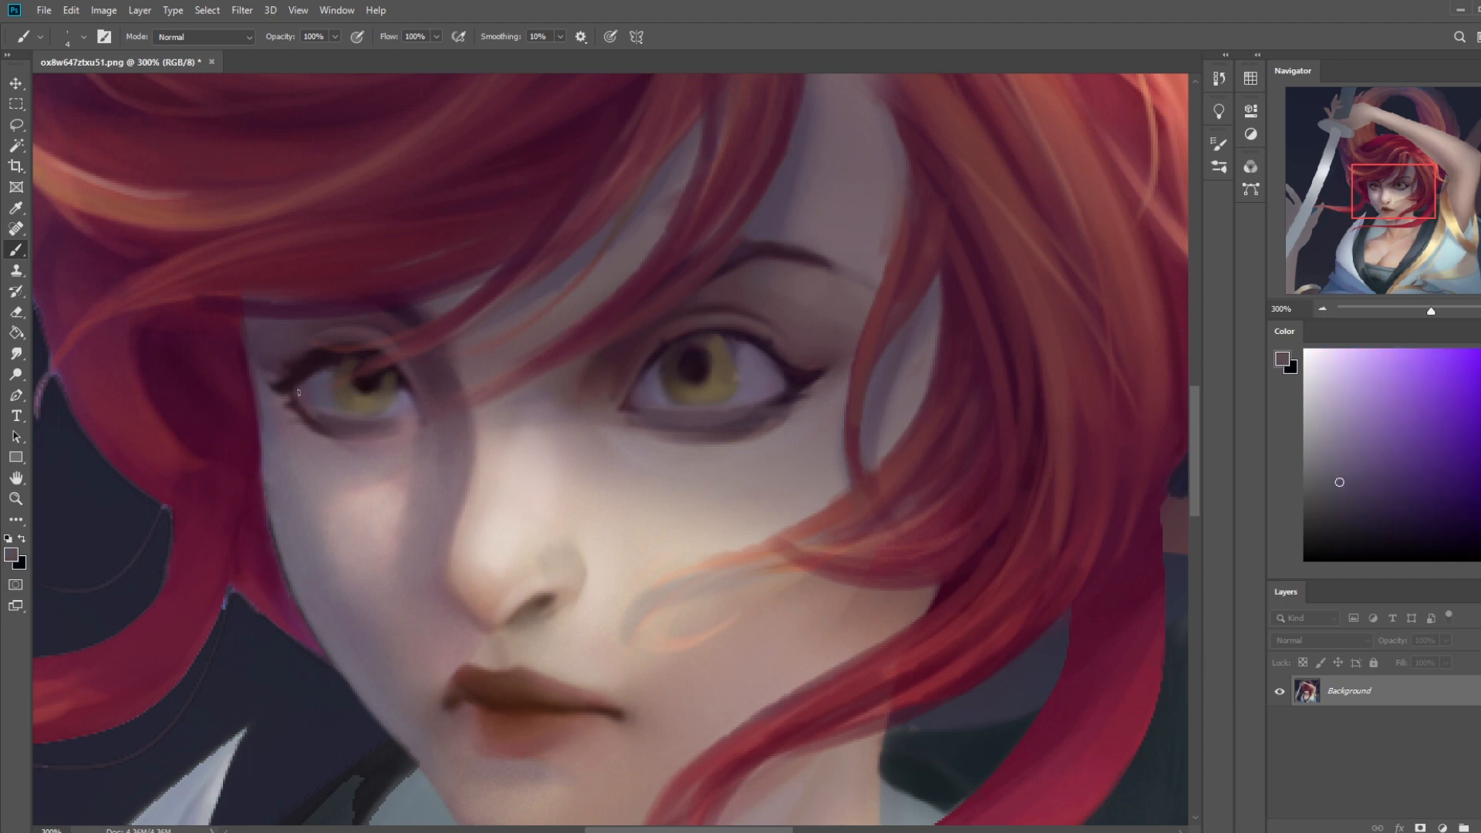
left_click(399, 384, "alt")
key("ctrl+0")
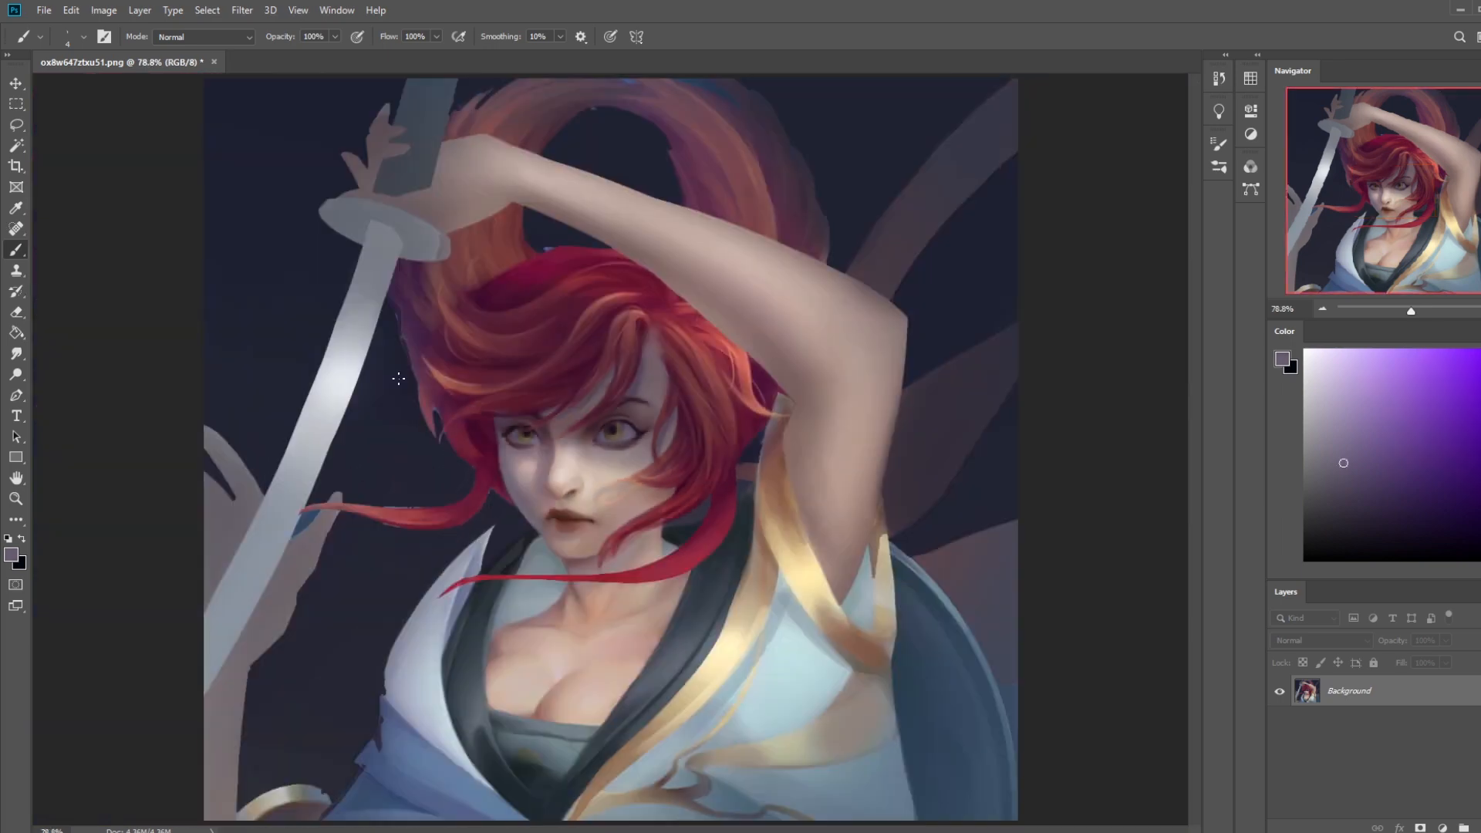
Choose pure black and paint solid round pupils in both eyes
left_click(519, 433, "alt")
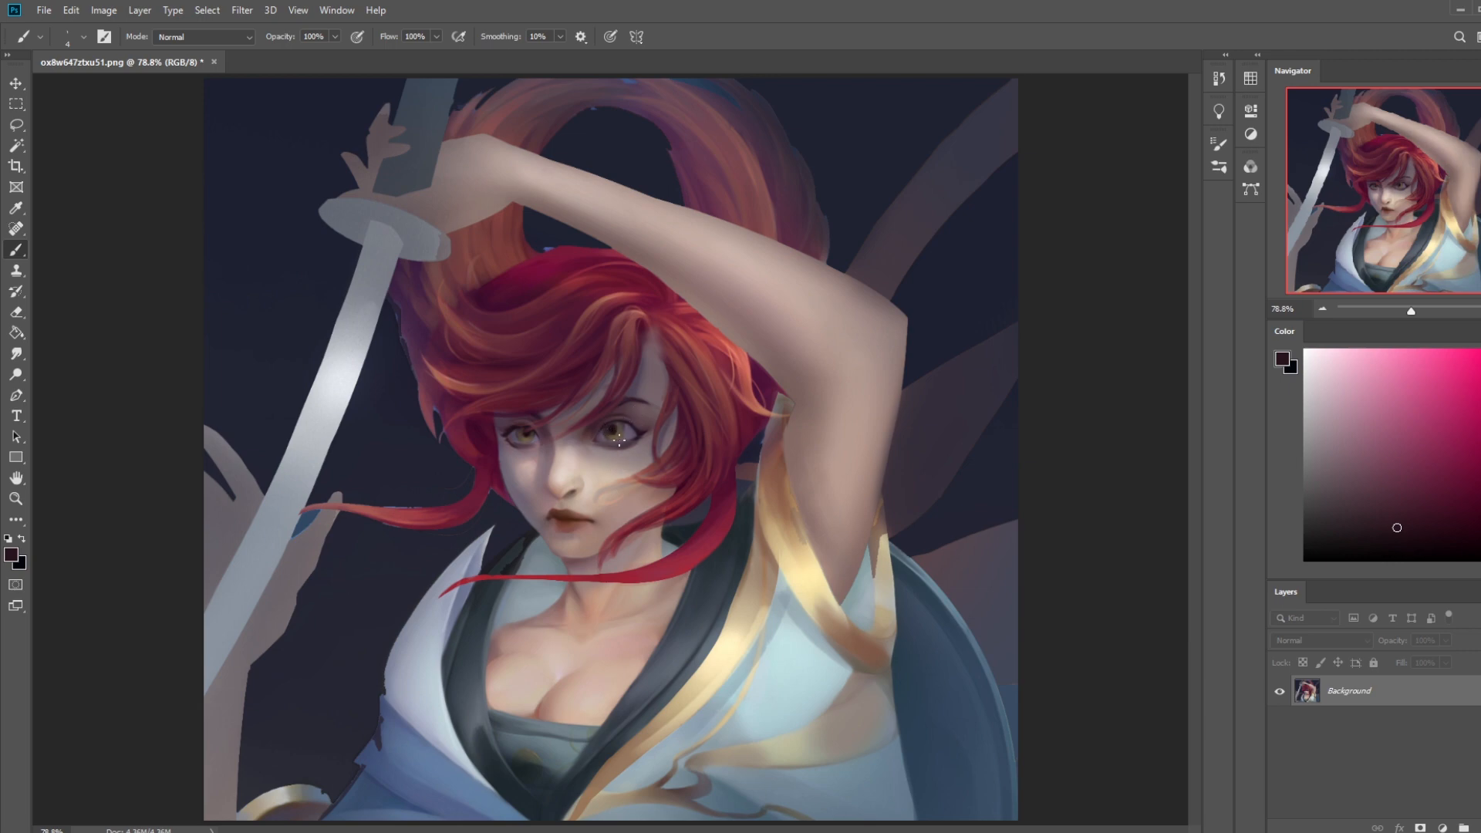
left_click(620, 424, "alt")
left_click_drag(1426, 499, 1304, 561)
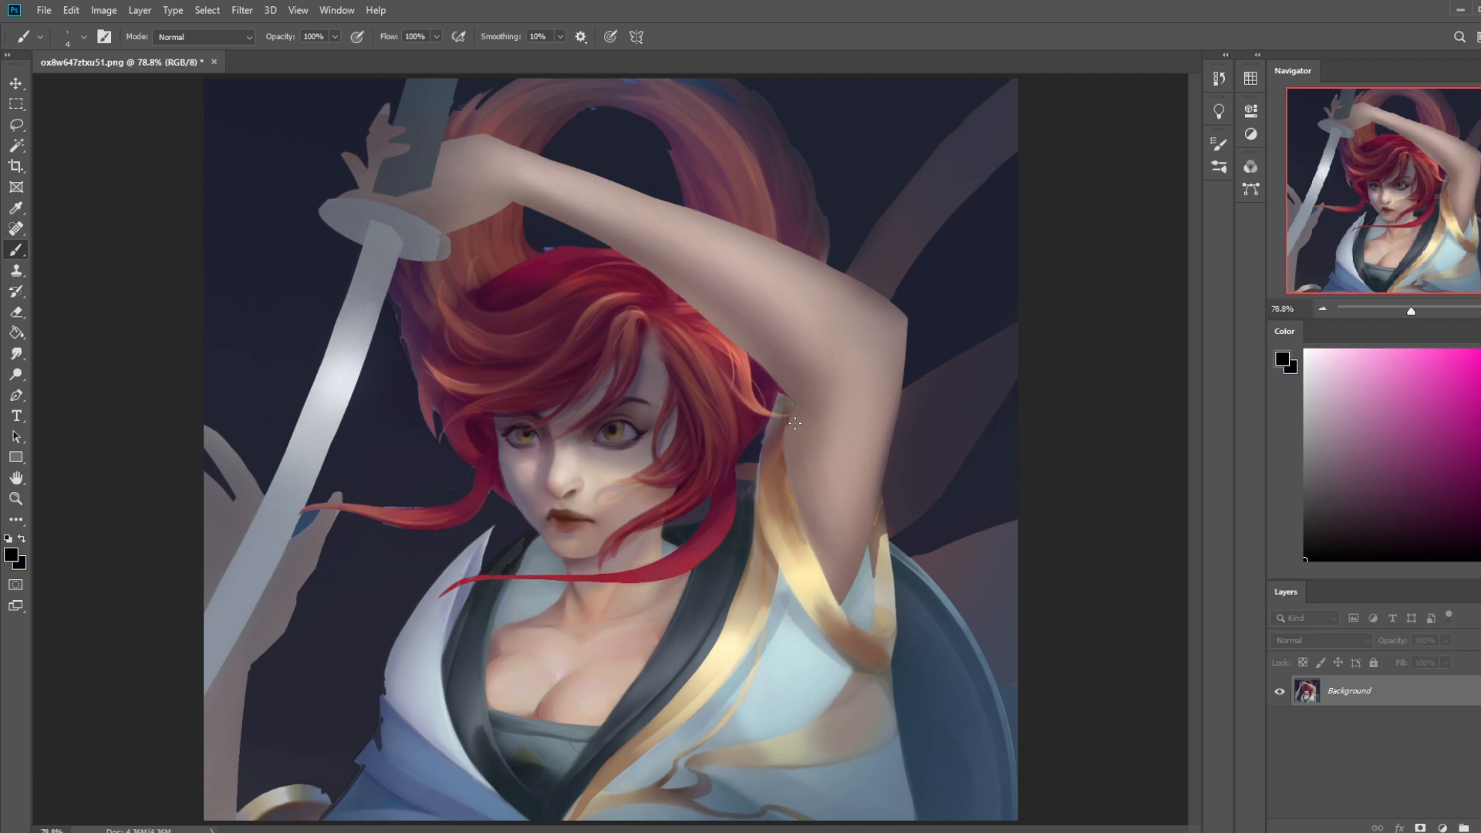
left_click_drag(444, 389, 706, 478)
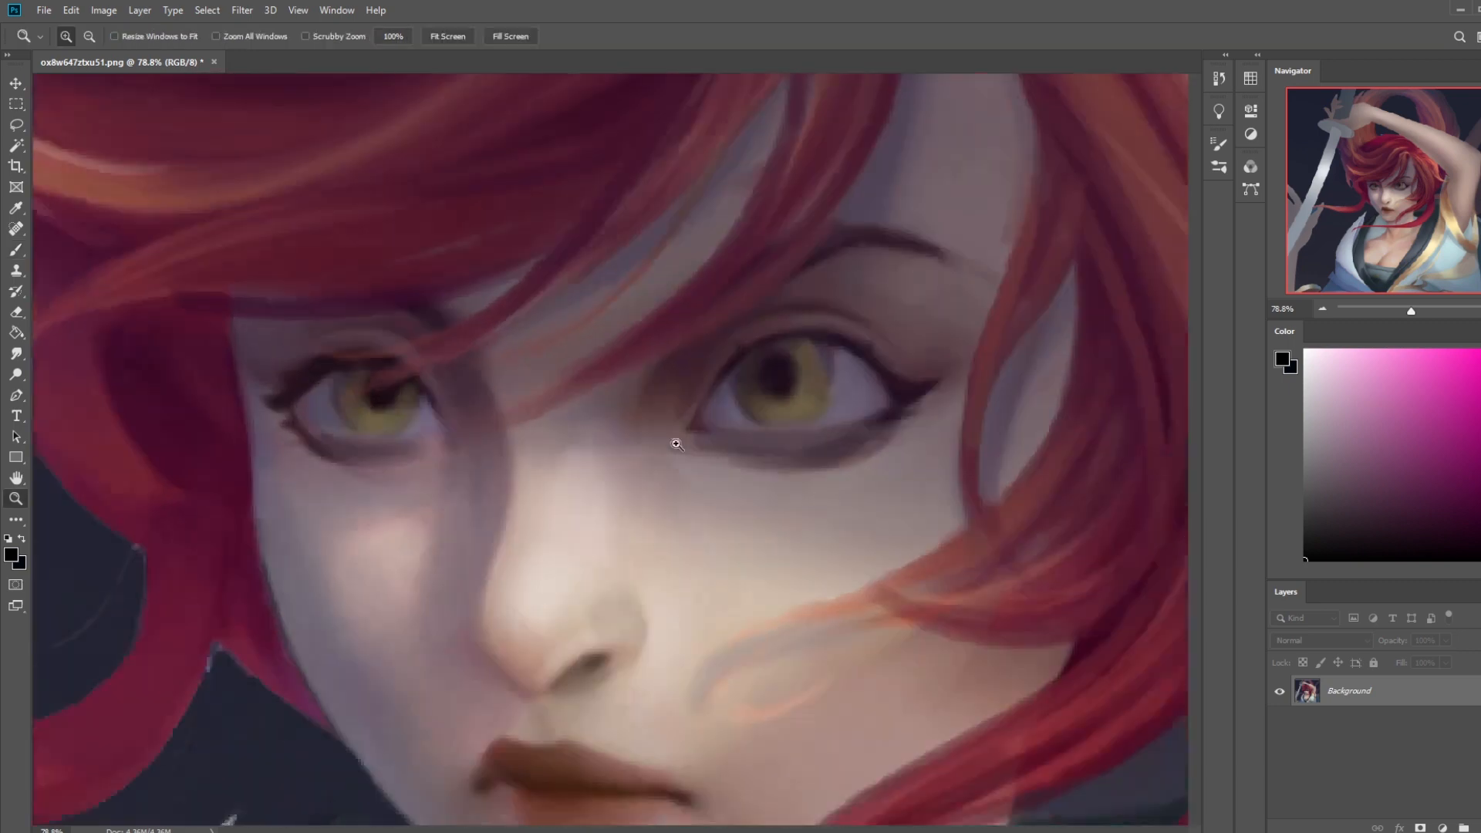
key("bracketright")
key("bracketright")
mouse_move(793, 380)
left_mouse_down()
mouse_move(787, 390)
mouse_move(814, 365)
left_mouse_up()
Shade the far eye's iris rim in sampled brown-grey with a 3-pixel brush
key("bracketleft")
key("bracketleft")
key("bracketleft")
key("bracketleft")
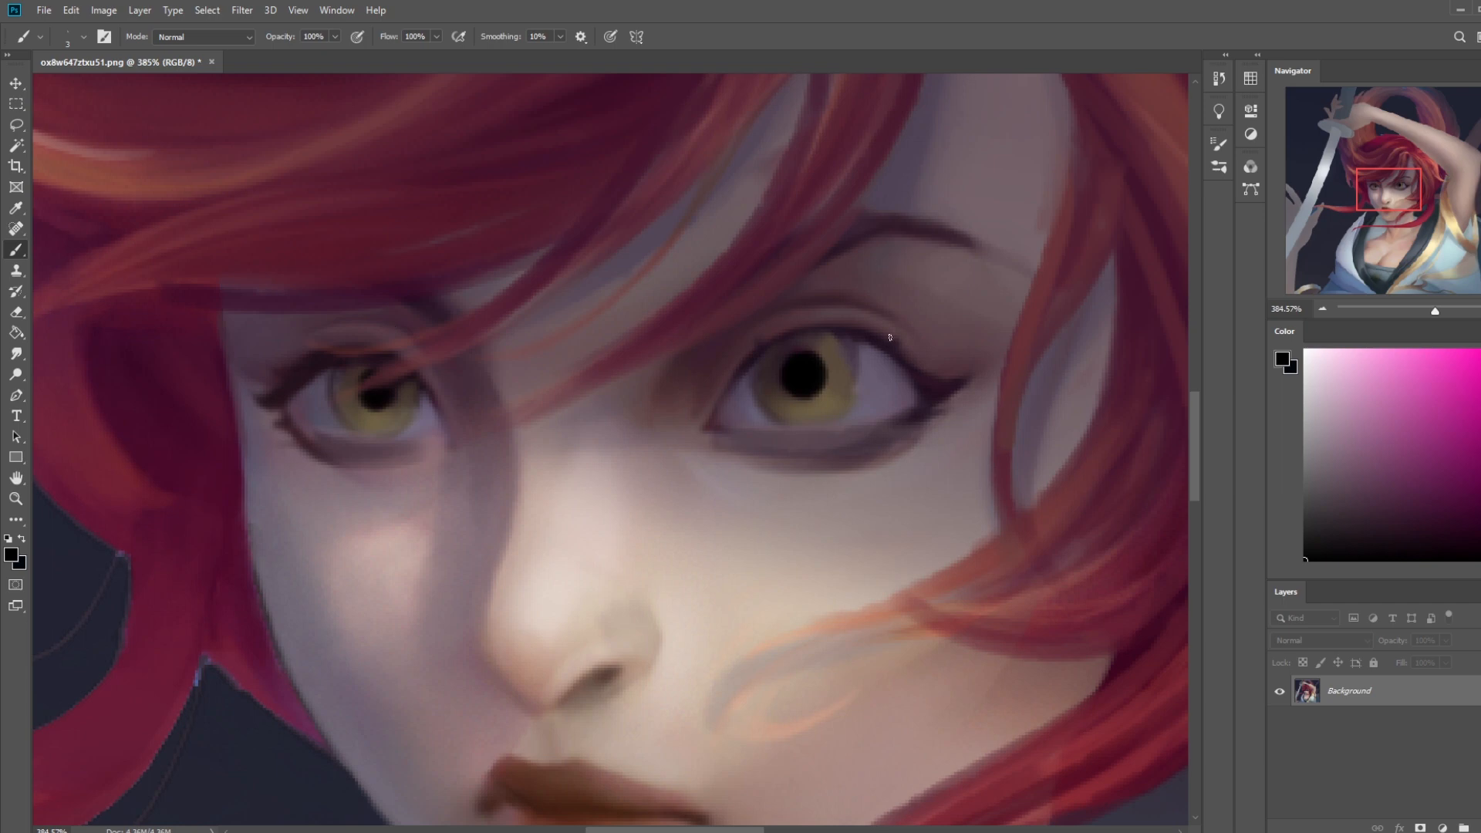
left_click(345, 392, "alt")
left_click(355, 408, "alt")
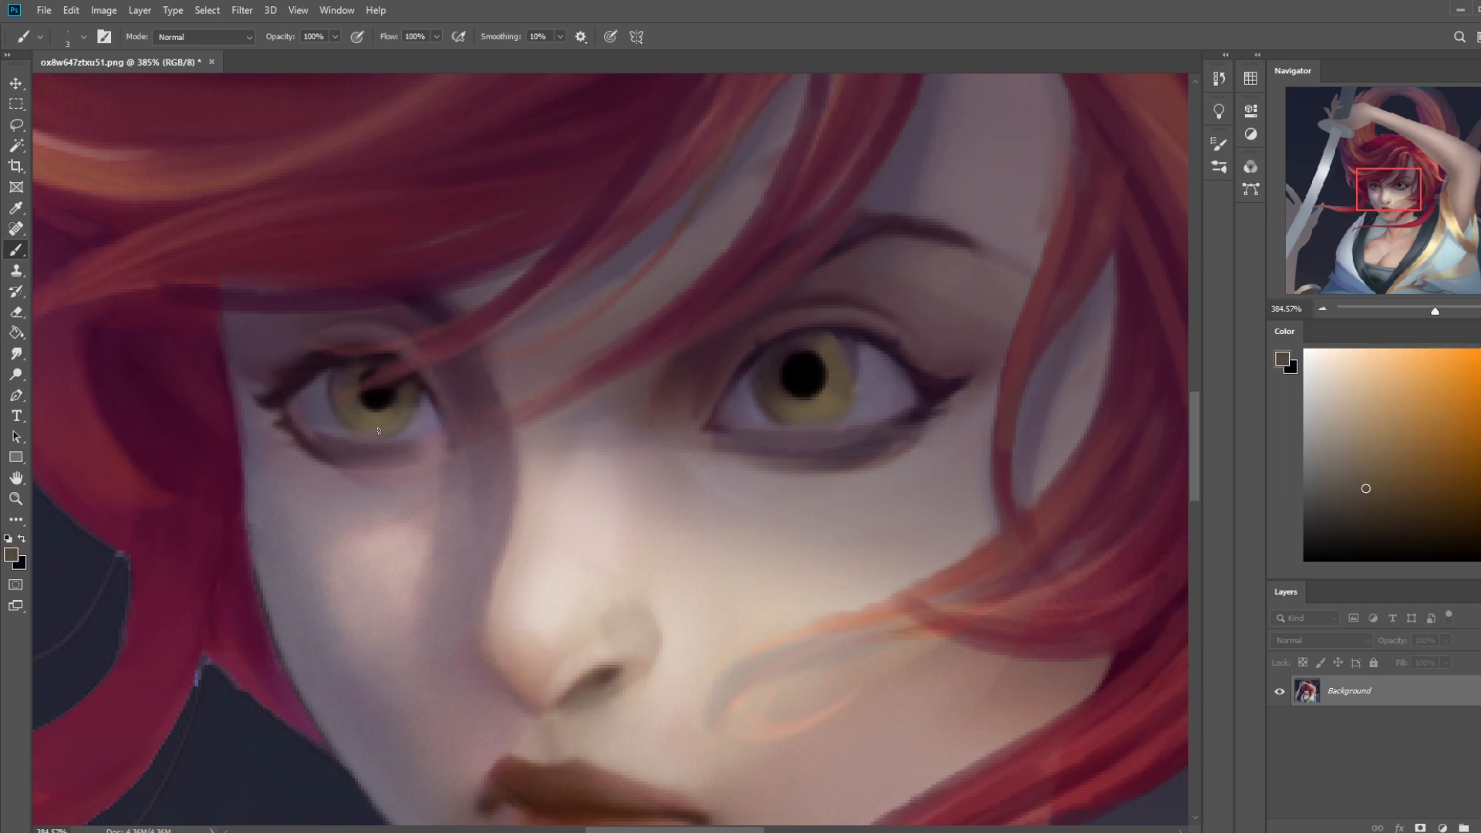
key("ctrl+0")
Set the foreground colour to white and switch to a soft round brush reduced to 10 pixels
key("d")
key("x")
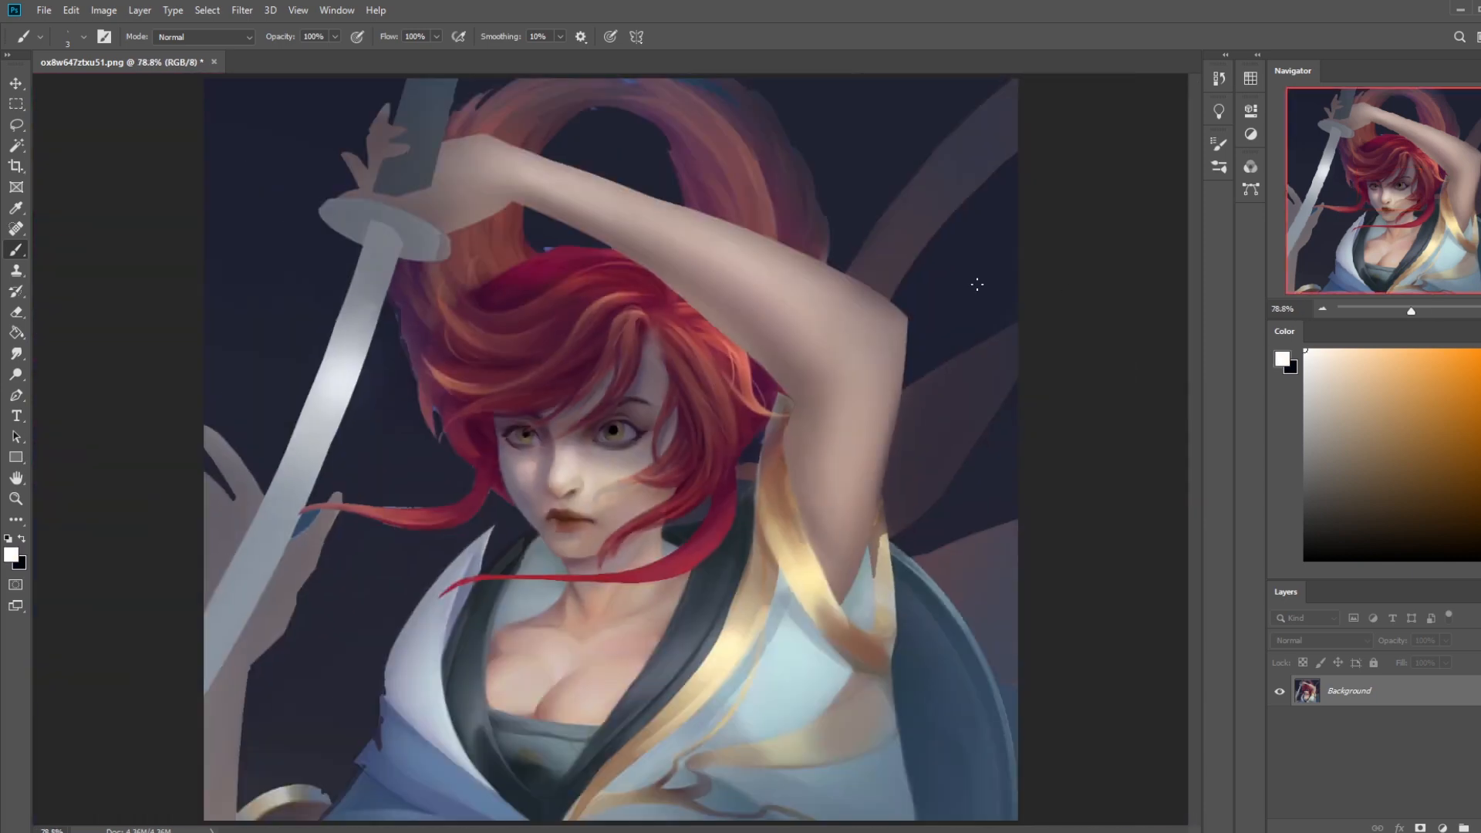
right_click(636, 397)
left_click(725, 427)
key("Return")
key("bracketleft")
key("bracketleft")
key("bracketleft")
key("bracketleft")
key("bracketleft")
key("bracketleft")
key("bracketleft")
key("bracketleft")
key("bracketleft")
key("bracketleft")
key("bracketleft")
key("bracketleft")
key("bracketleft")
key("bracketleft")
key("bracketleft")
key("bracketleft")
key("ctrl+minus")
key("ctrl+minus")
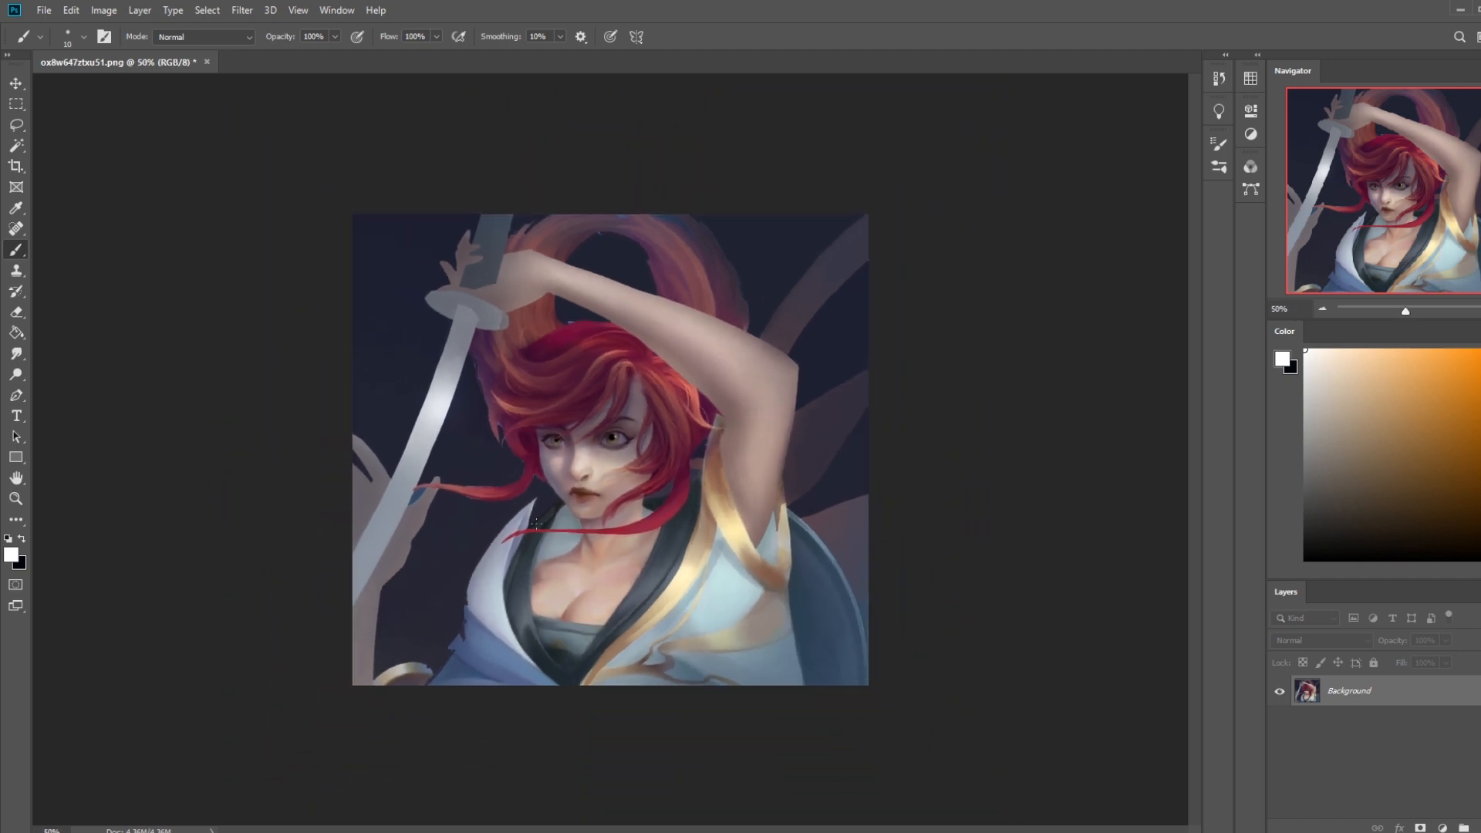
Paint a white catchlight beside the near eye's pupil, adding a soft glow with a 50-pixel brush at 21% opacity
key("z")
mouse_move(544, 405)
left_mouse_down()
mouse_move(694, 467)
mouse_move(776, 331)
left_mouse_up()
key("bracketright")
key("bracketright")
key("bracketright")
key("bracketright")
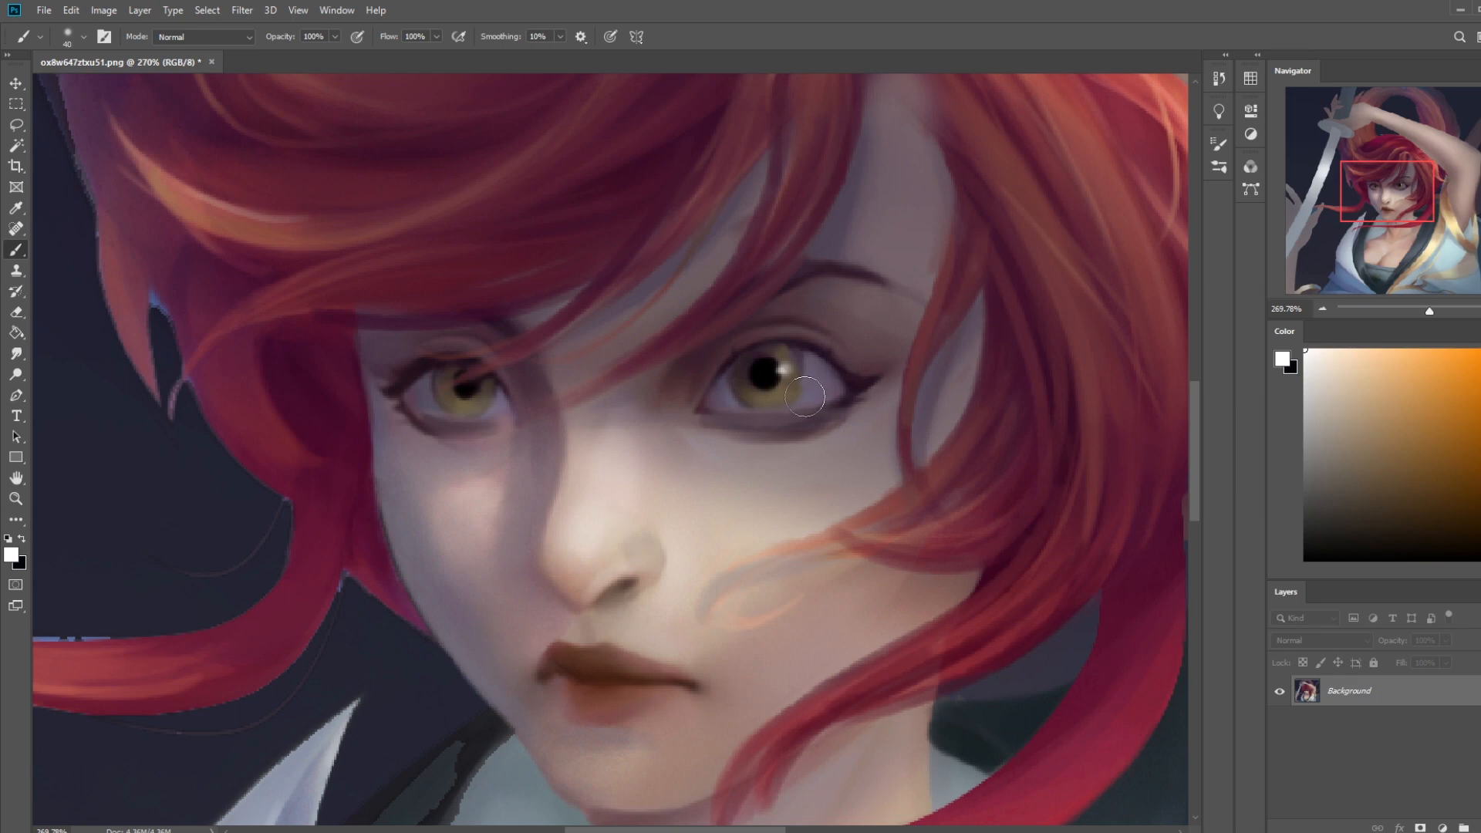
left_click_drag(816, 389, 825, 395)
left_click(335, 37)
left_click_drag(337, 54, 276, 55)
left_click(824, 389)
left_click_drag(824, 390, 819, 392)
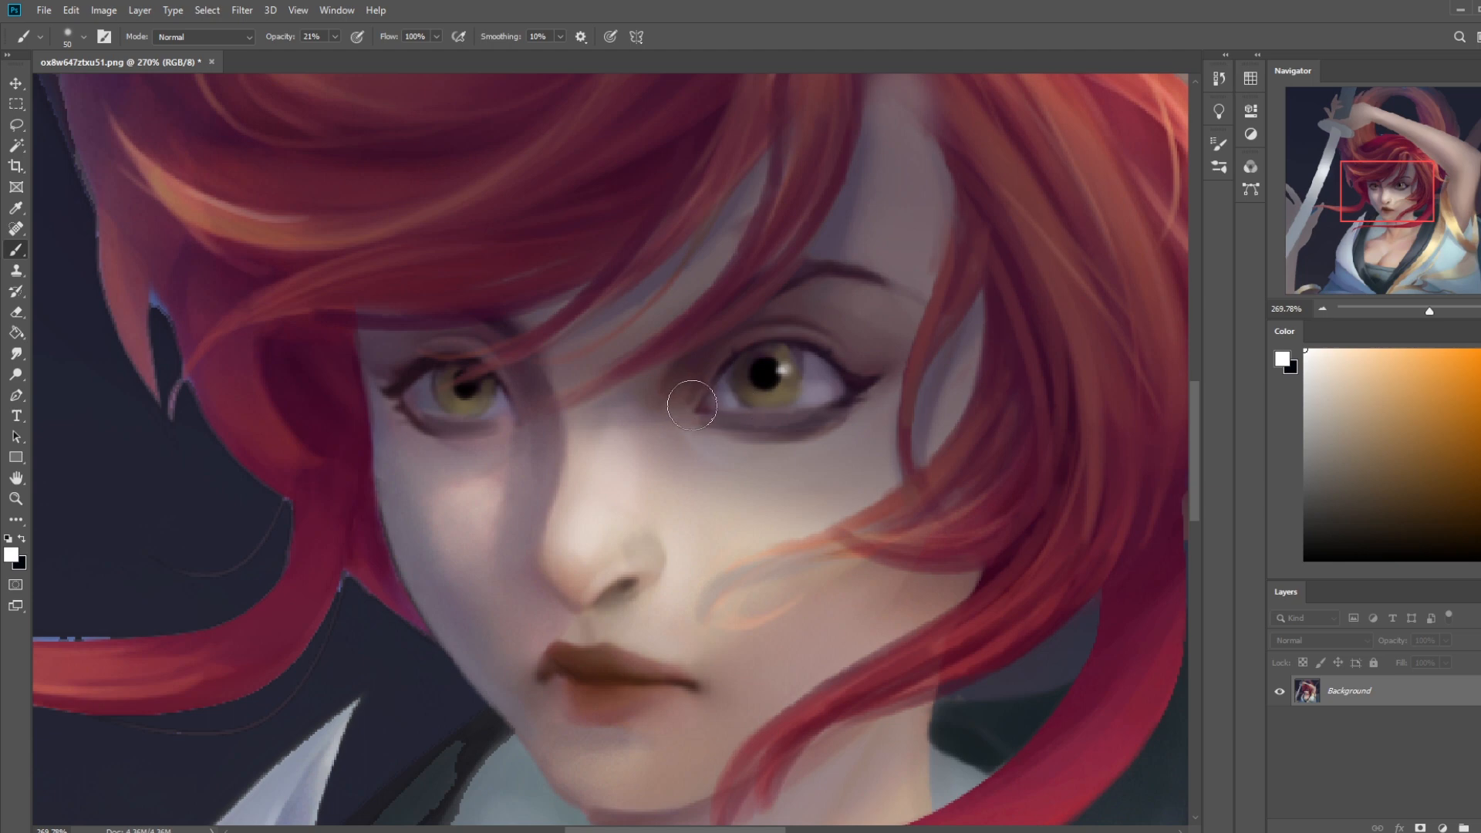
Dab sampled greyish skin tone onto the near eye's inner corner with Istebrak's first Dry-Oil brush at 10 pixels and 85% opacity
right_click(942, 352)
left_click(991, 538)
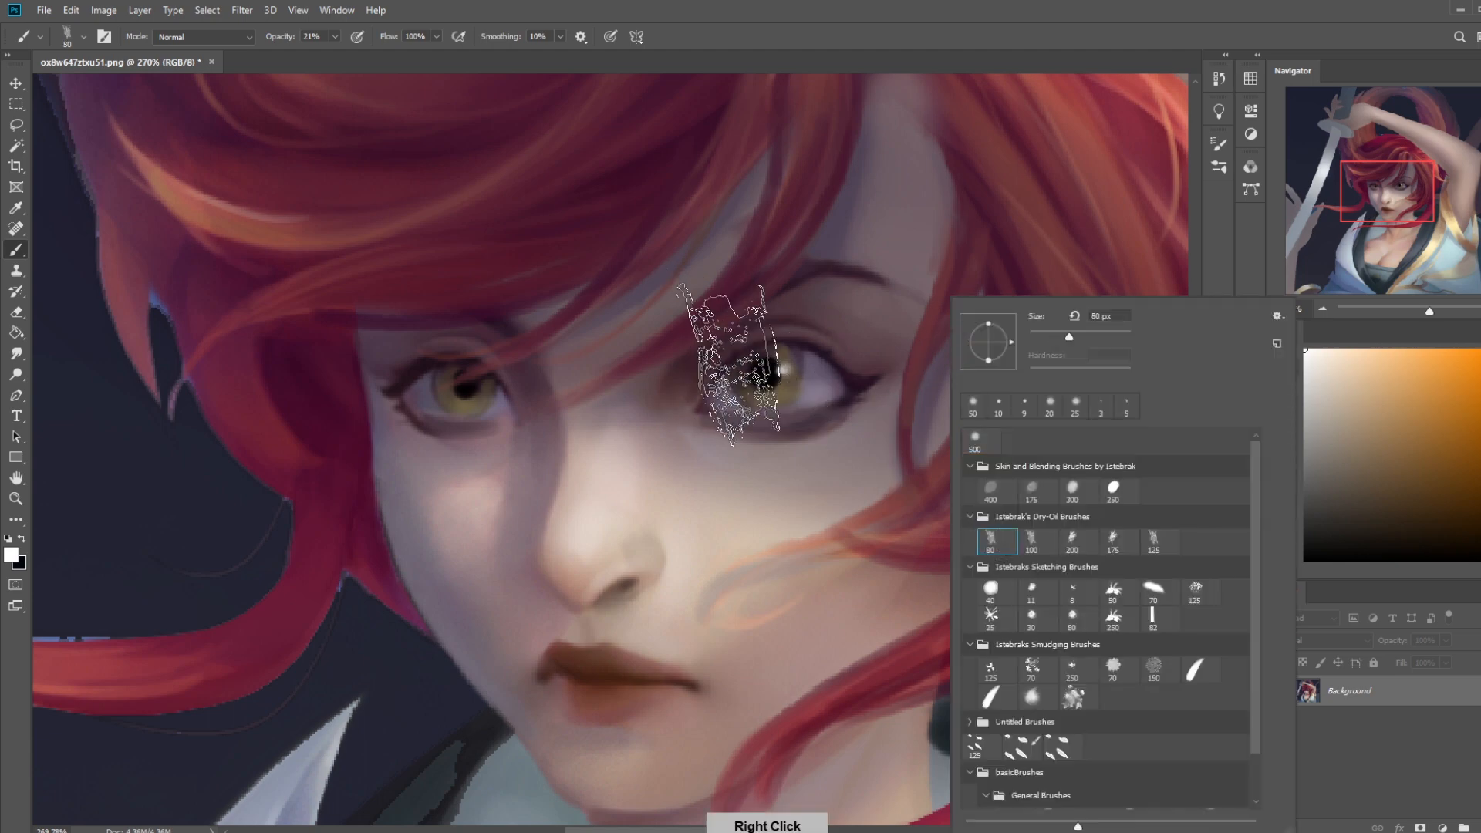
left_click(690, 297, "alt")
key("bracketleft")
key("bracketleft")
key("bracketleft")
key("bracketleft")
key("bracketleft")
key("bracketleft")
key("bracketleft")
key("bracketleft")
key("bracketleft")
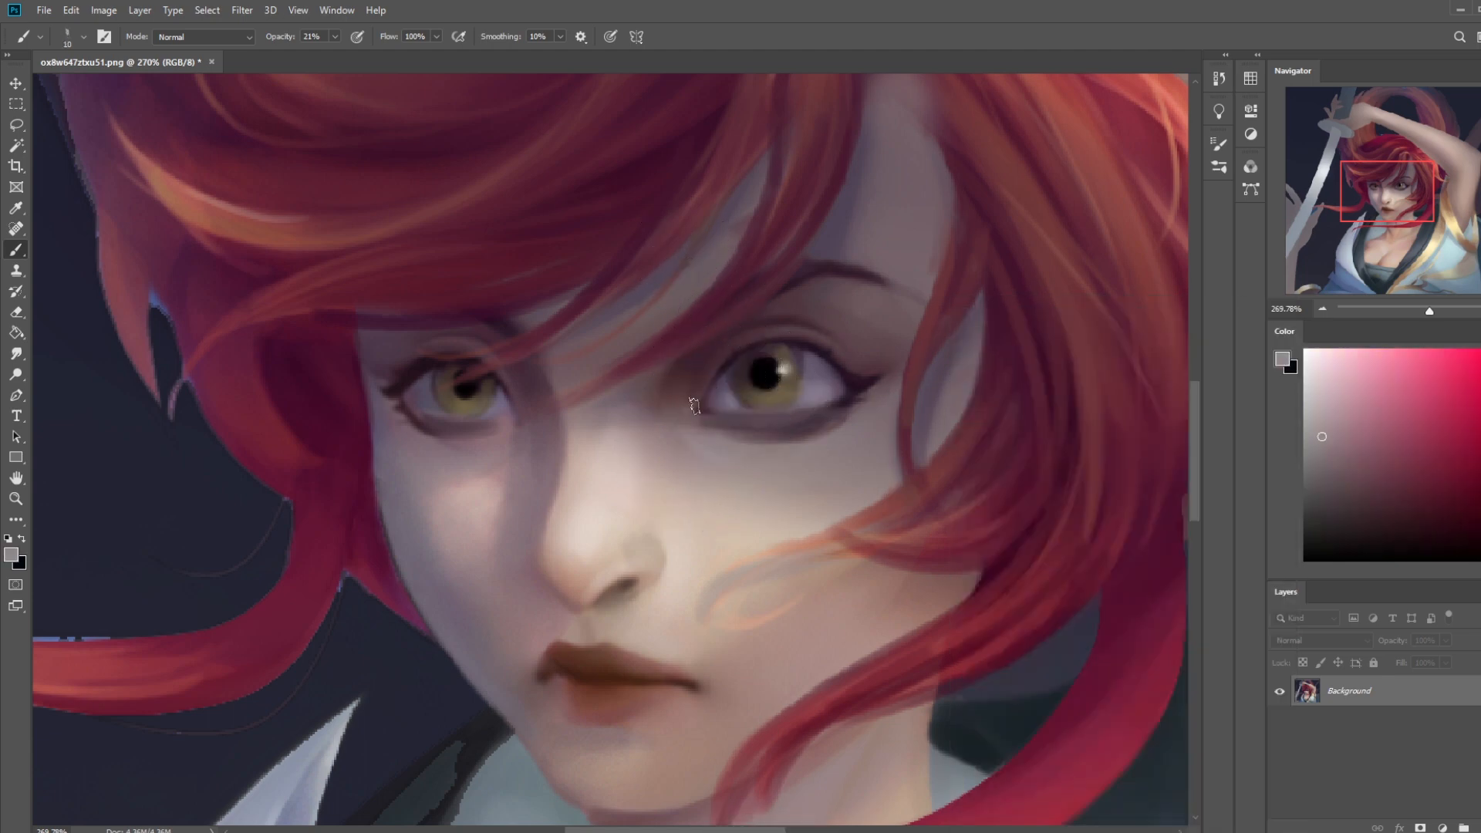
left_click(335, 36)
left_click_drag(336, 55, 381, 54)
left_click(685, 411)
Paint thin light-pink waterlines along the lower lids of both eyes with a 4-pixel brush, undoing the first attempt
left_click(1351, 348)
key("bracketleft")
key("bracketleft")
key("bracketleft")
left_click_drag(706, 417, 842, 398)
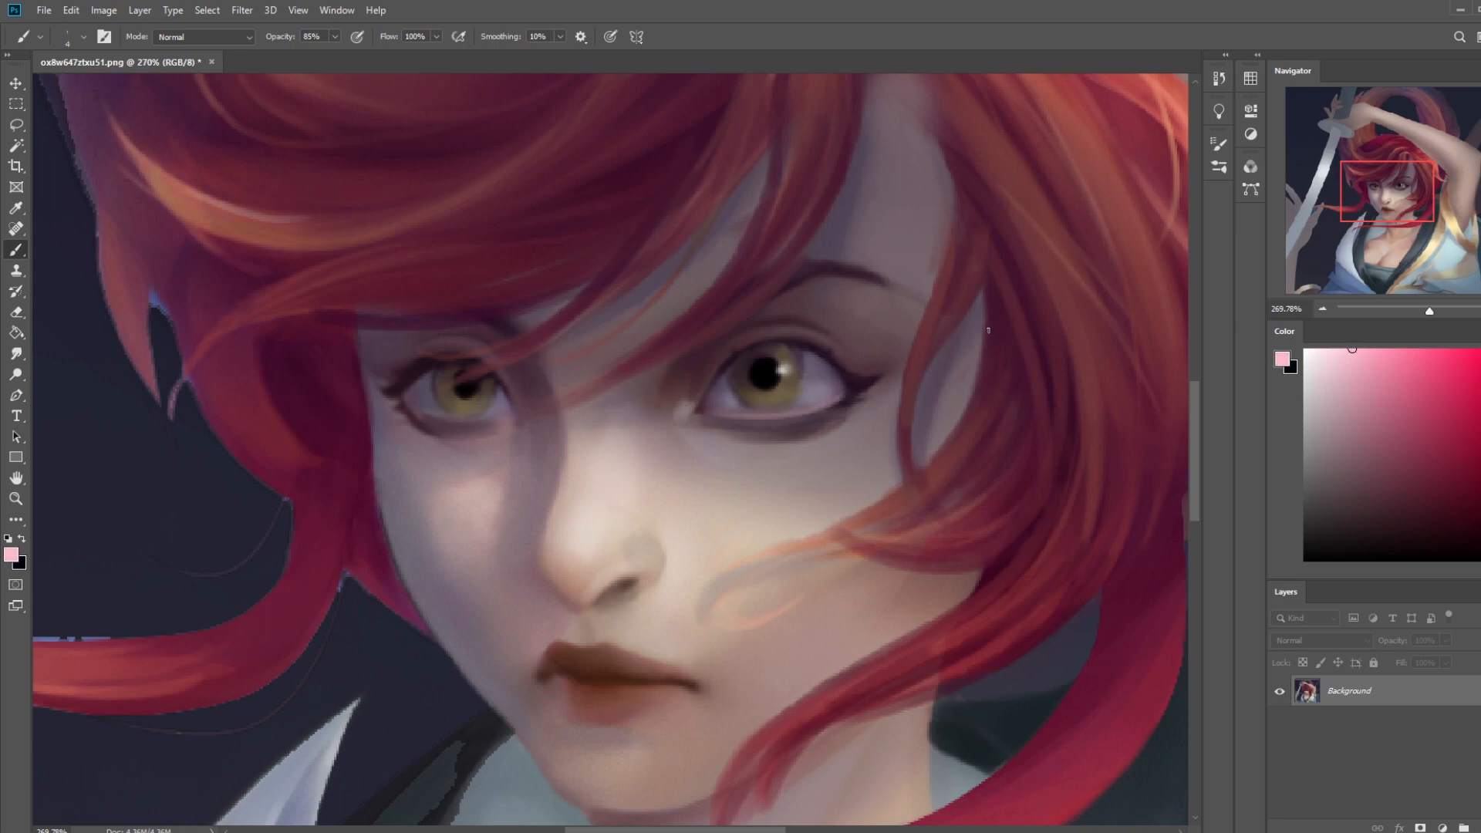
key("ctrl+z")
key("ctrl+z")
key("ctrl+z")
left_click_drag(830, 408, 717, 410)
left_click_drag(404, 408, 495, 412)
key("ctrl+0")
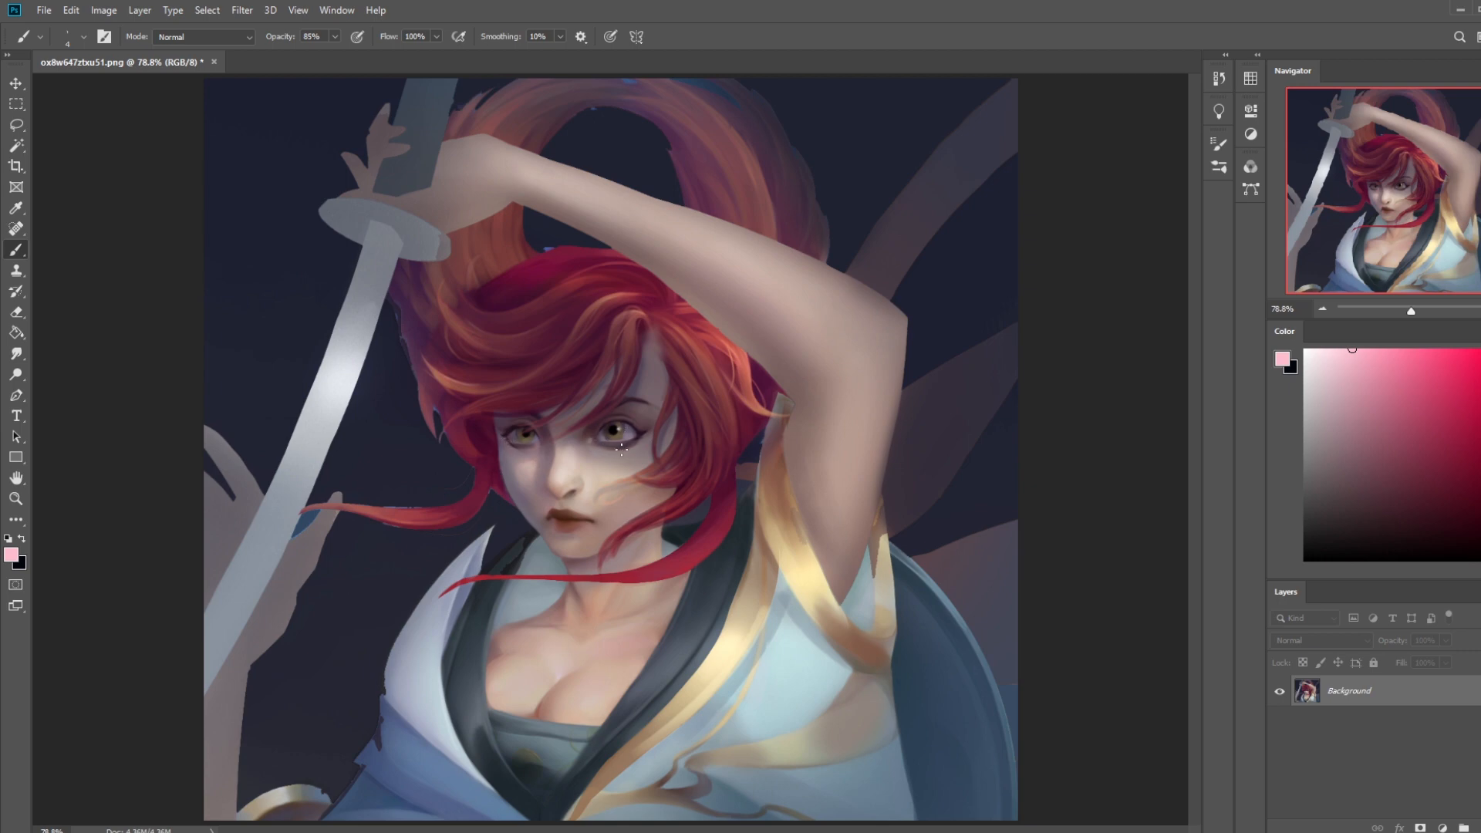
Retouch the far eye's outer corner and lash line with the brush in dark plum sampled from the eye
left_click(516, 441, "alt")
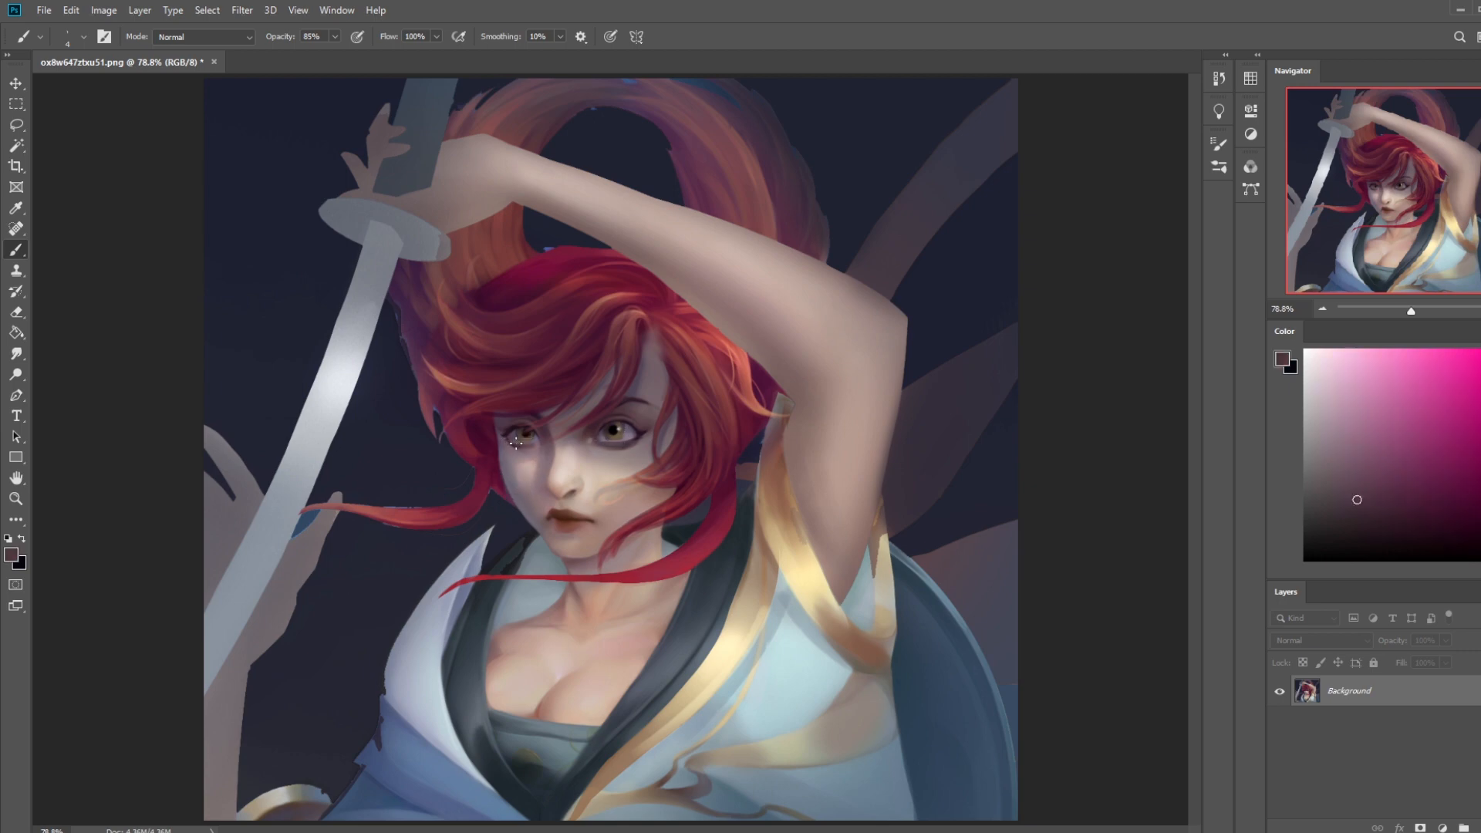
left_click(16, 353)
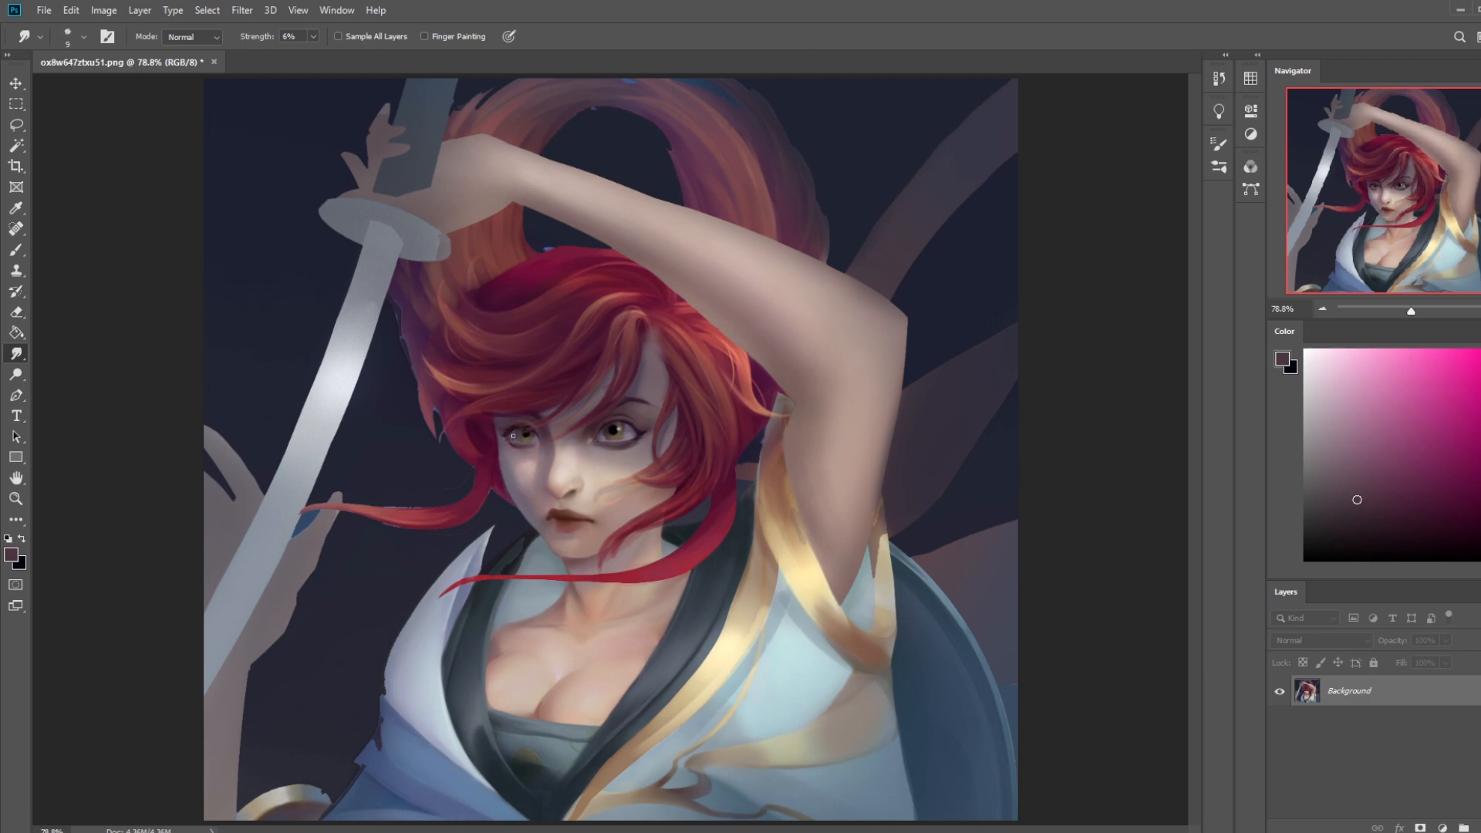
key("b")
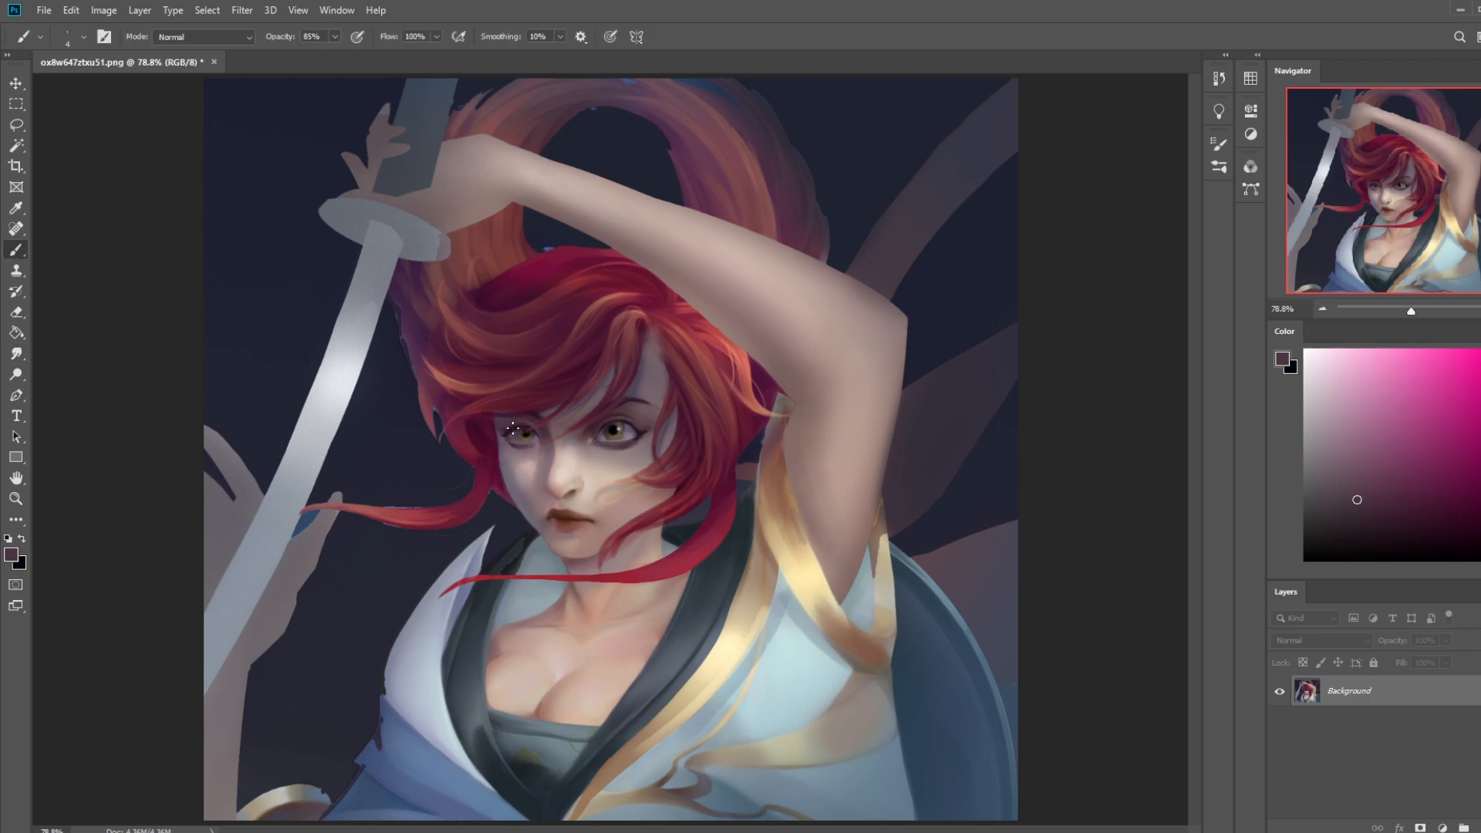
mouse_move(502, 429)
left_mouse_down()
mouse_move(540, 416)
mouse_move(453, 245)
left_mouse_up()
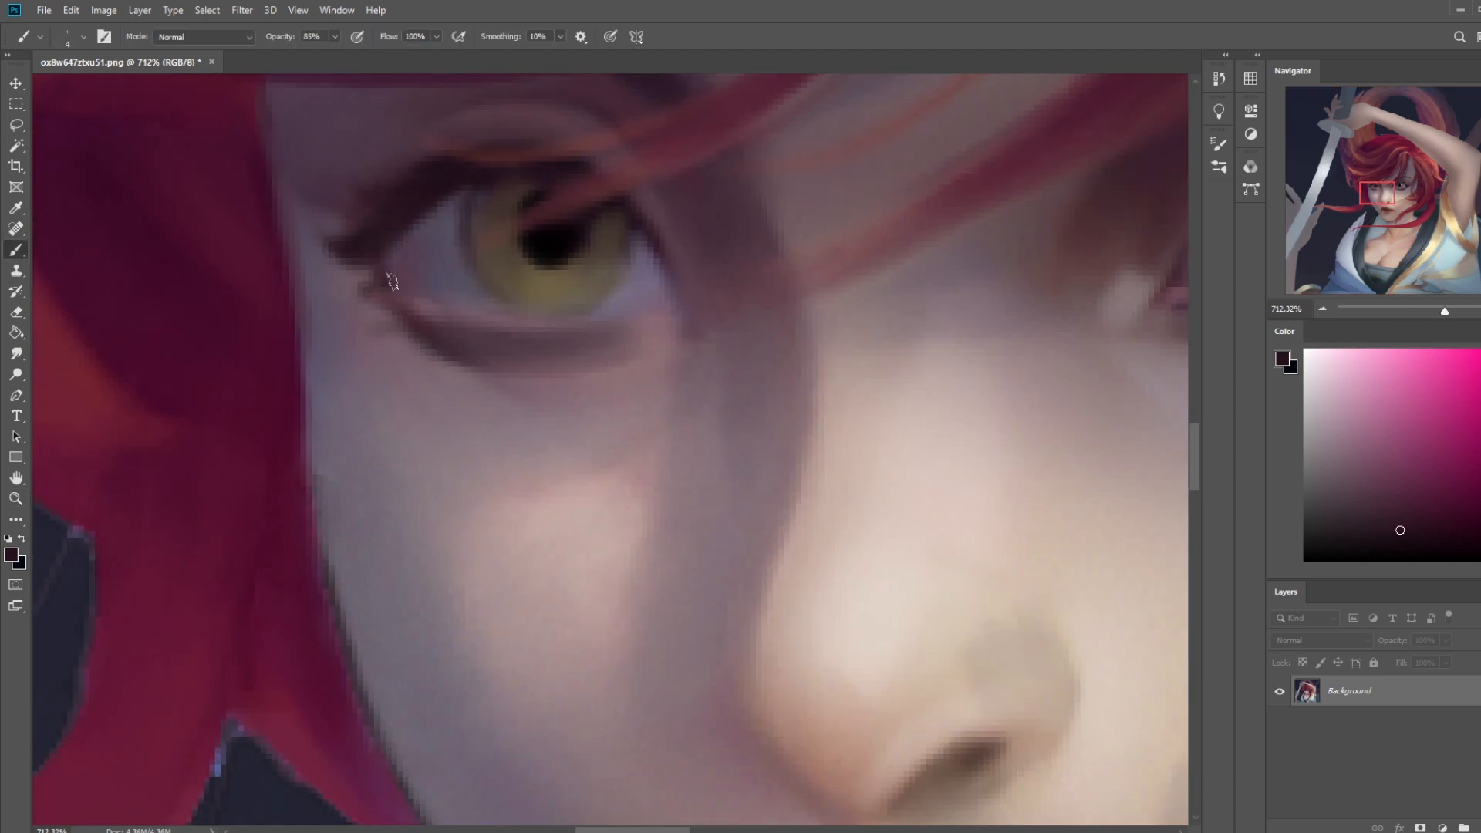
Refine the outer corner and lash line of the shaded eye, alternating sampled mauve skin and dark lash tones
left_click(420, 330, "alt")
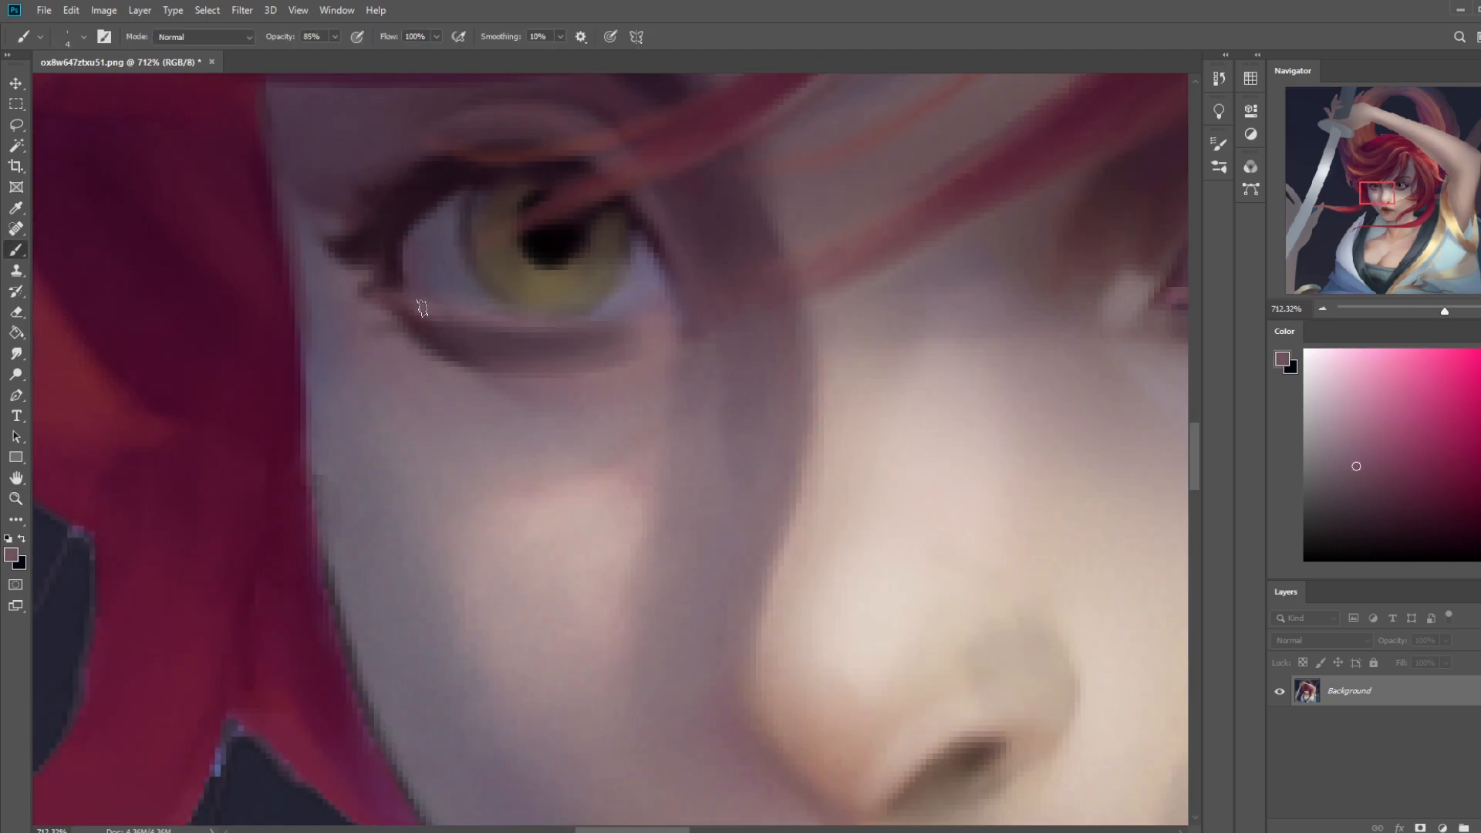
left_click(401, 243, "alt")
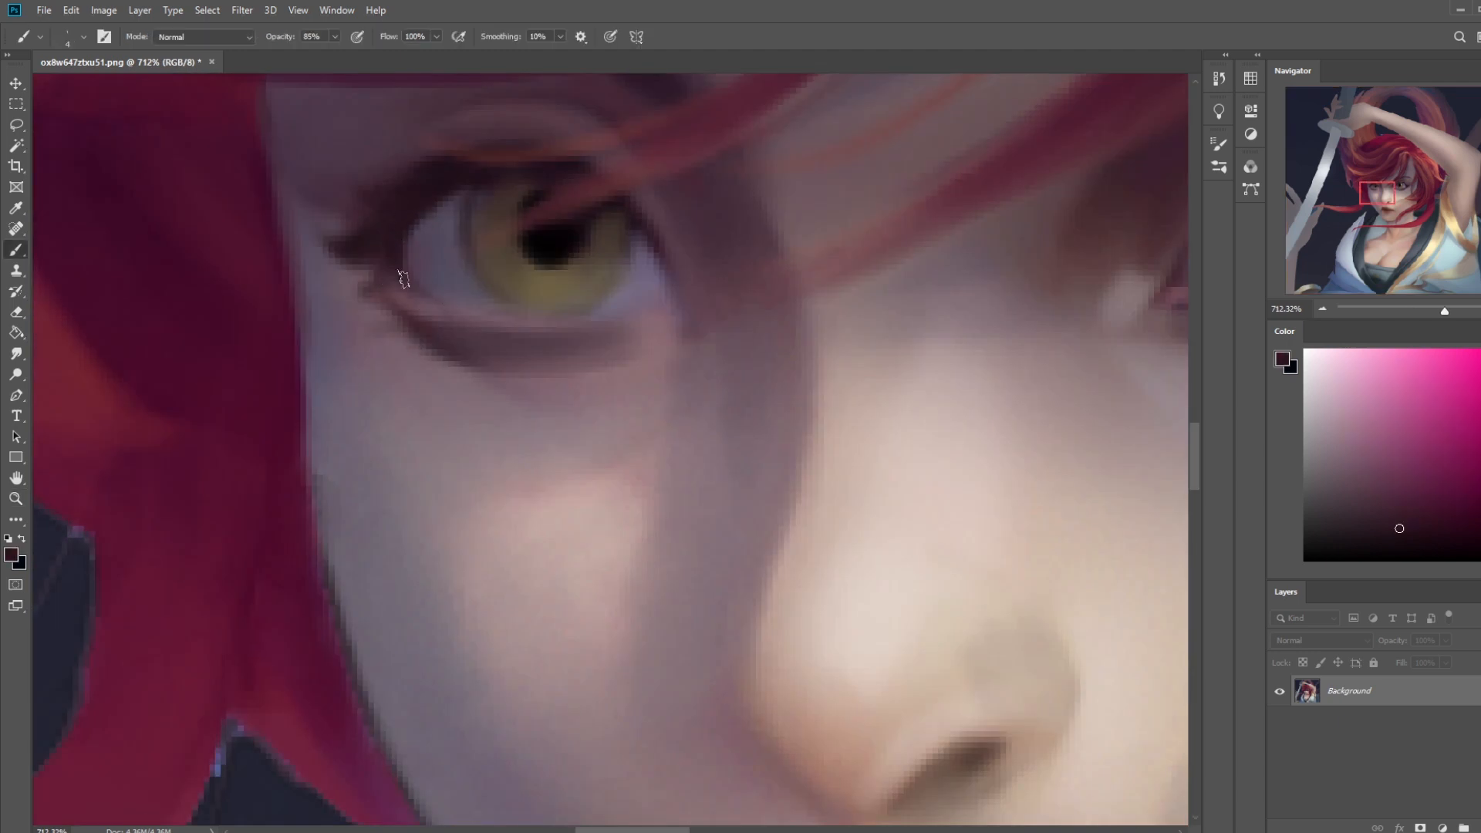
key("ctrl+0")
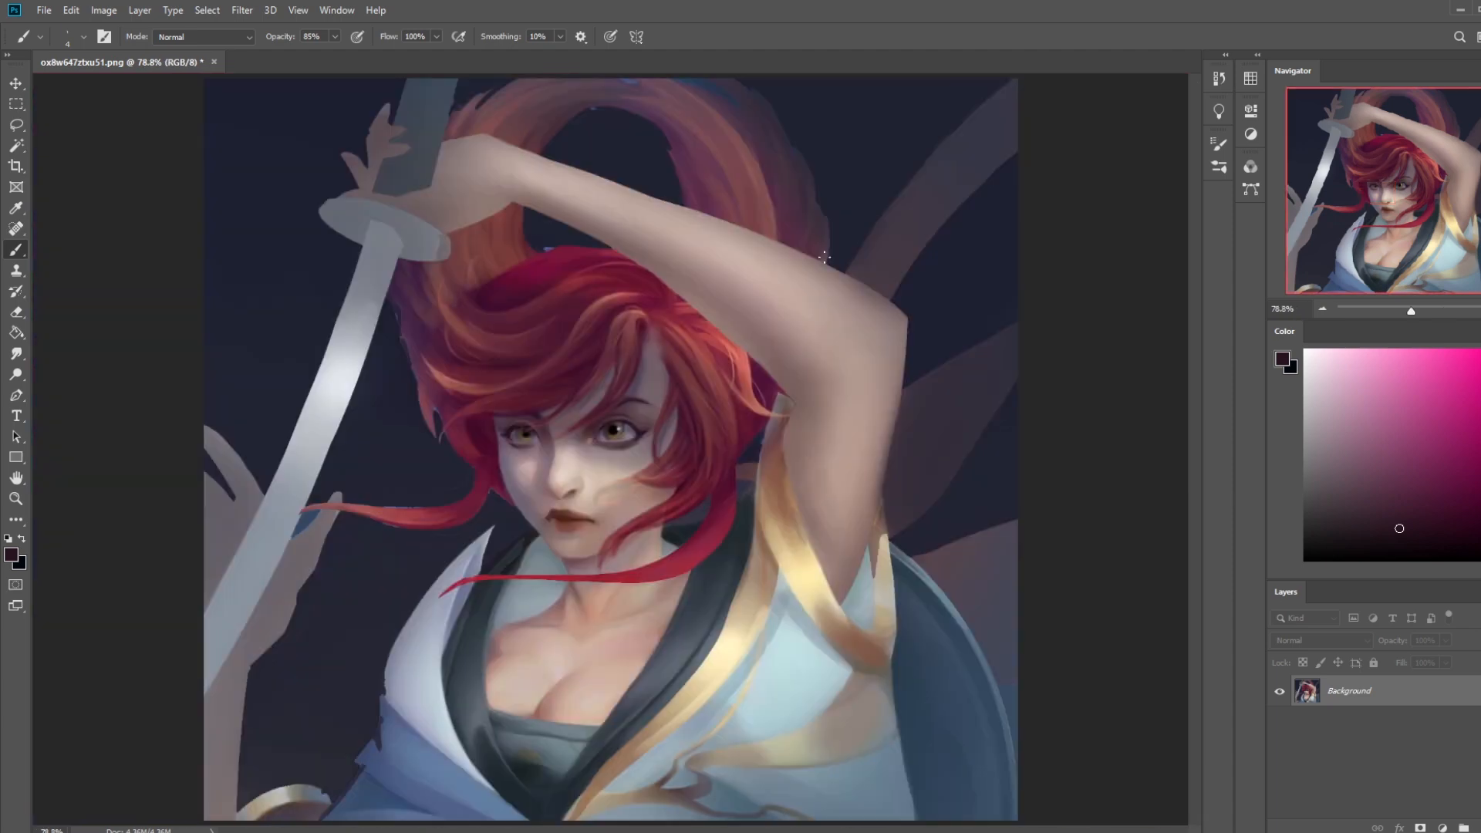
Touch up the shaded side of the face and the eyes with sampled tones and pure black, using a smaller brush
left_click(501, 480, "alt")
left_click(518, 437, "alt")
left_click(1304, 531)
key("x")
key("bracketleft")
key("bracketleft")
key("bracketleft")
Lasso the eye nearer the raised arm and copy it onto its own layer
key("z")
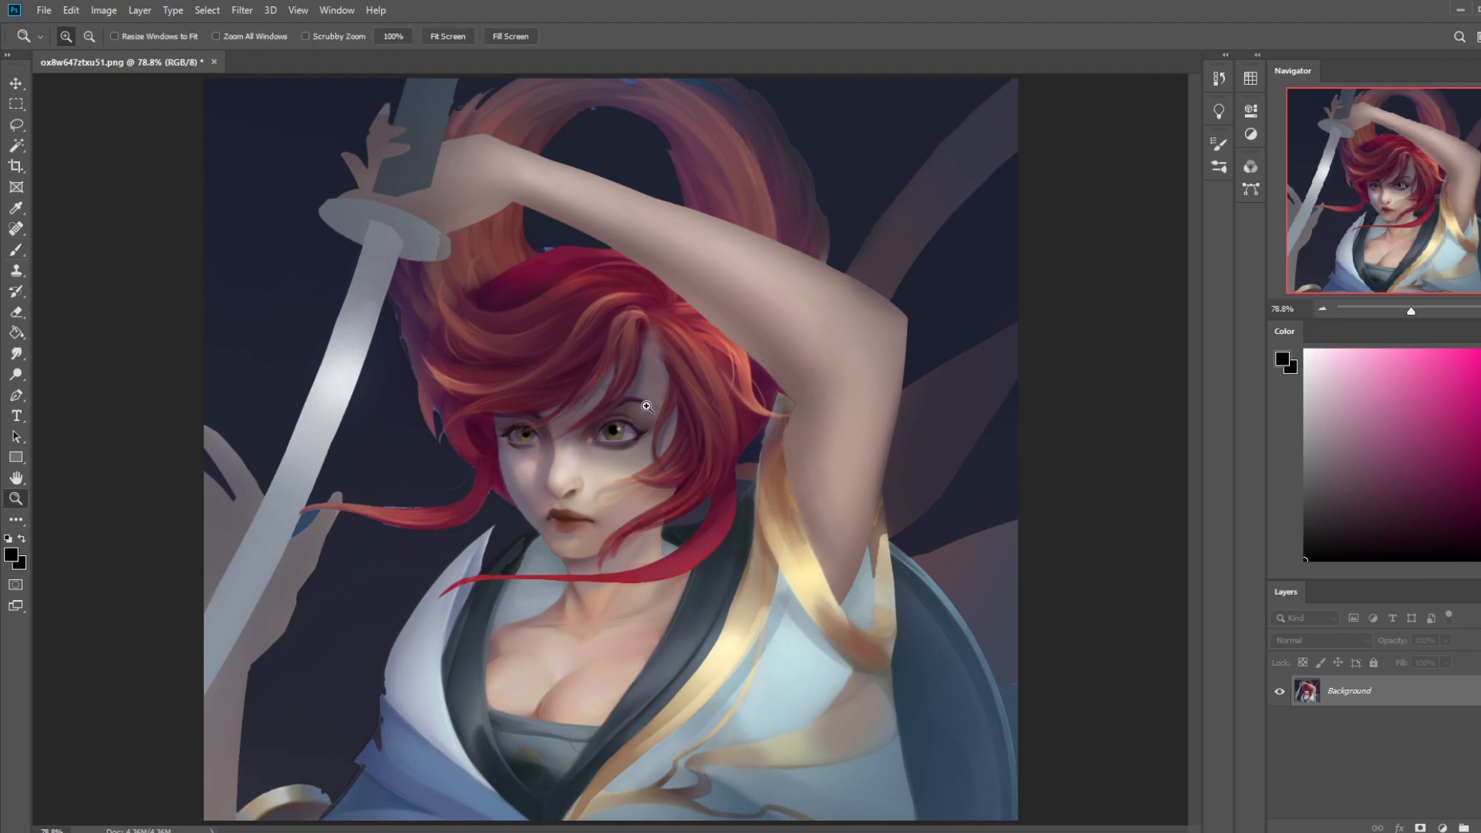
left_click_drag(409, 355, 779, 566)
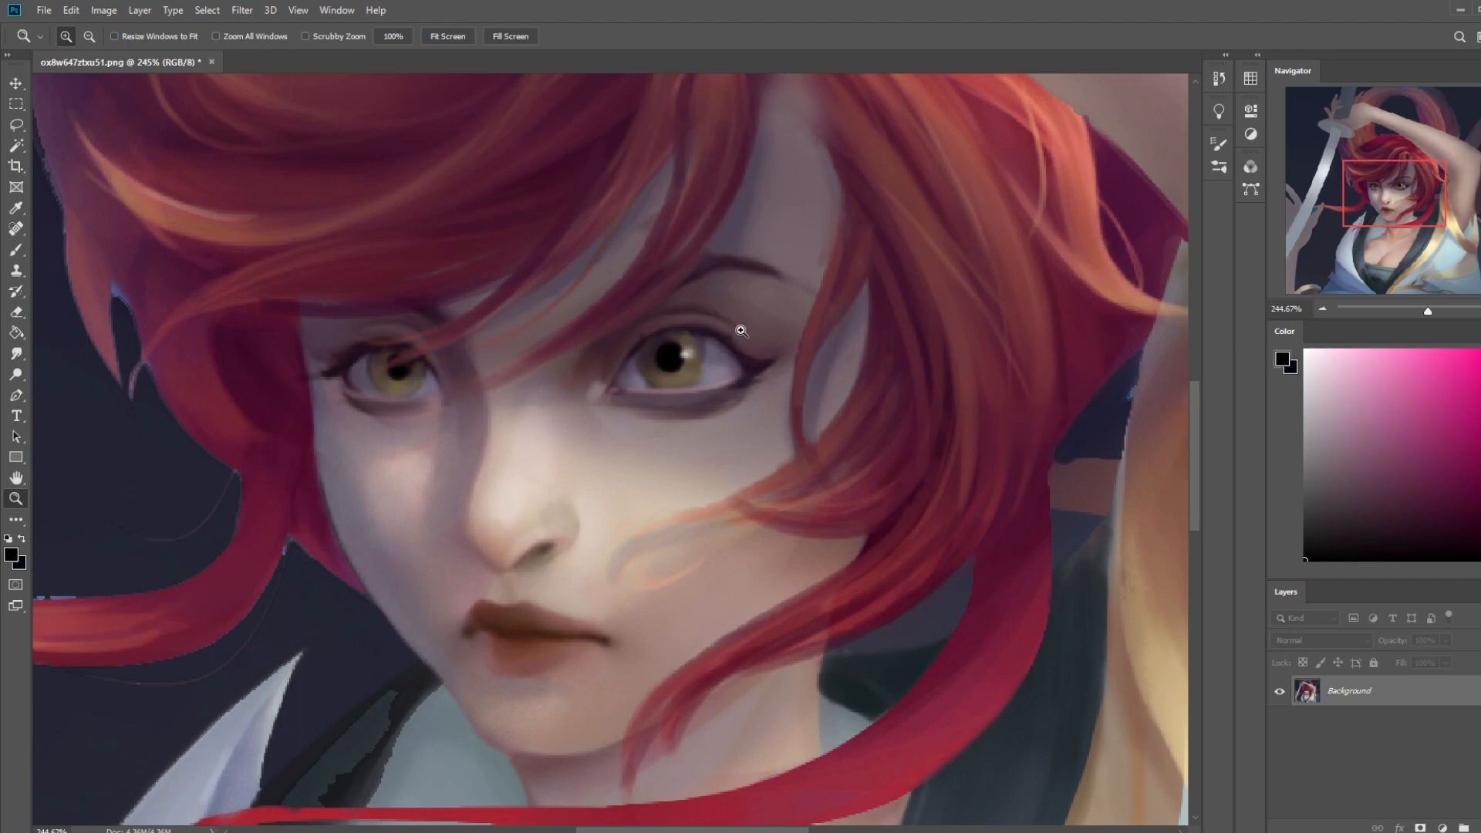
key("l")
mouse_move(786, 352)
left_mouse_down()
mouse_move(660, 314)
mouse_move(598, 364)
mouse_move(593, 429)
mouse_move(734, 428)
mouse_move(787, 354)
left_mouse_up()
key("ctrl+j")
Nudge the copied eye four steps toward the nose and blend its edges with a smaller eraser
key("v")
key("Left")
key("Left")
key("Left")
key("Left")
key("e")
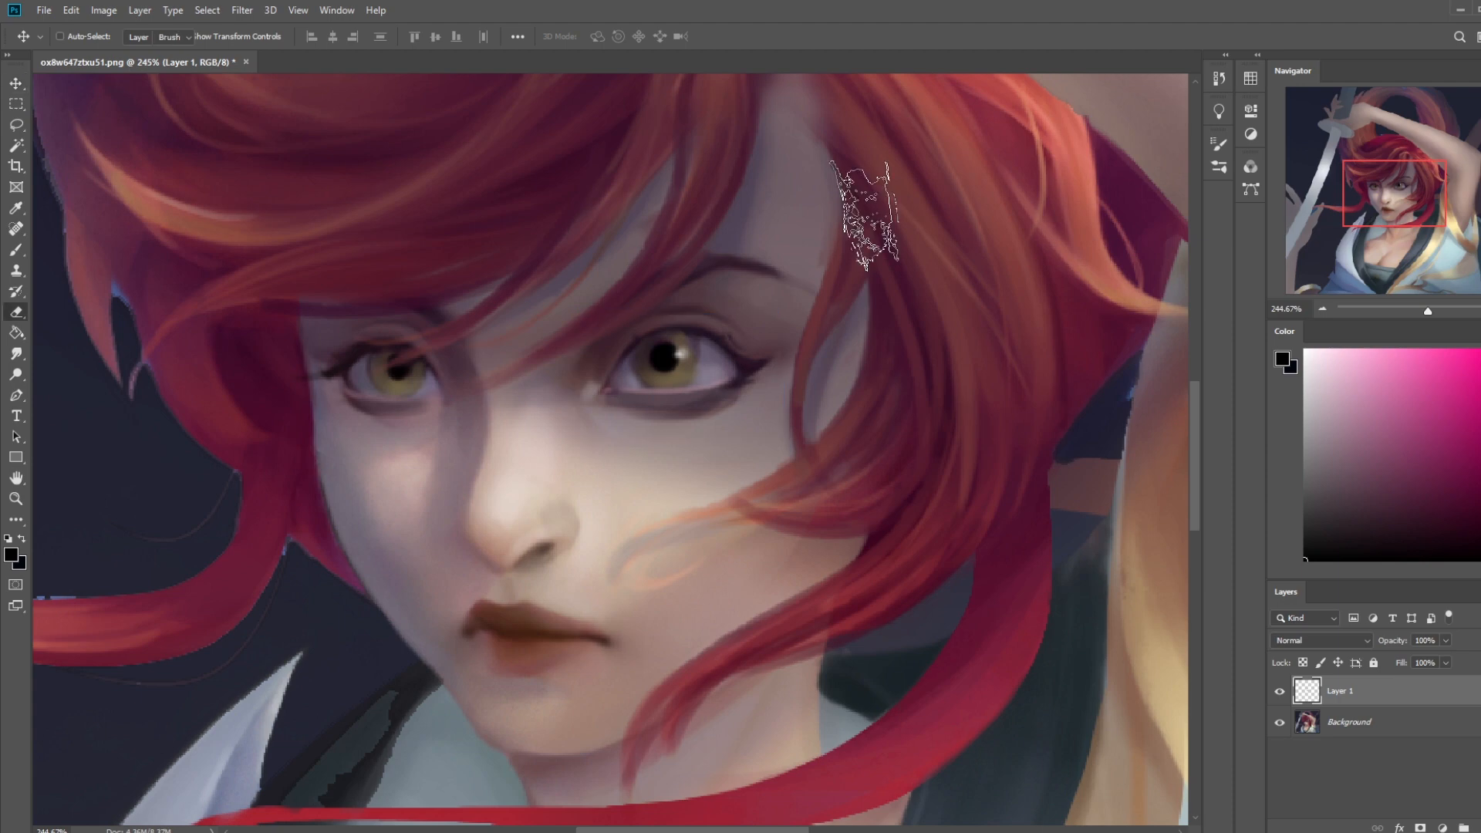
key("bracketleft")
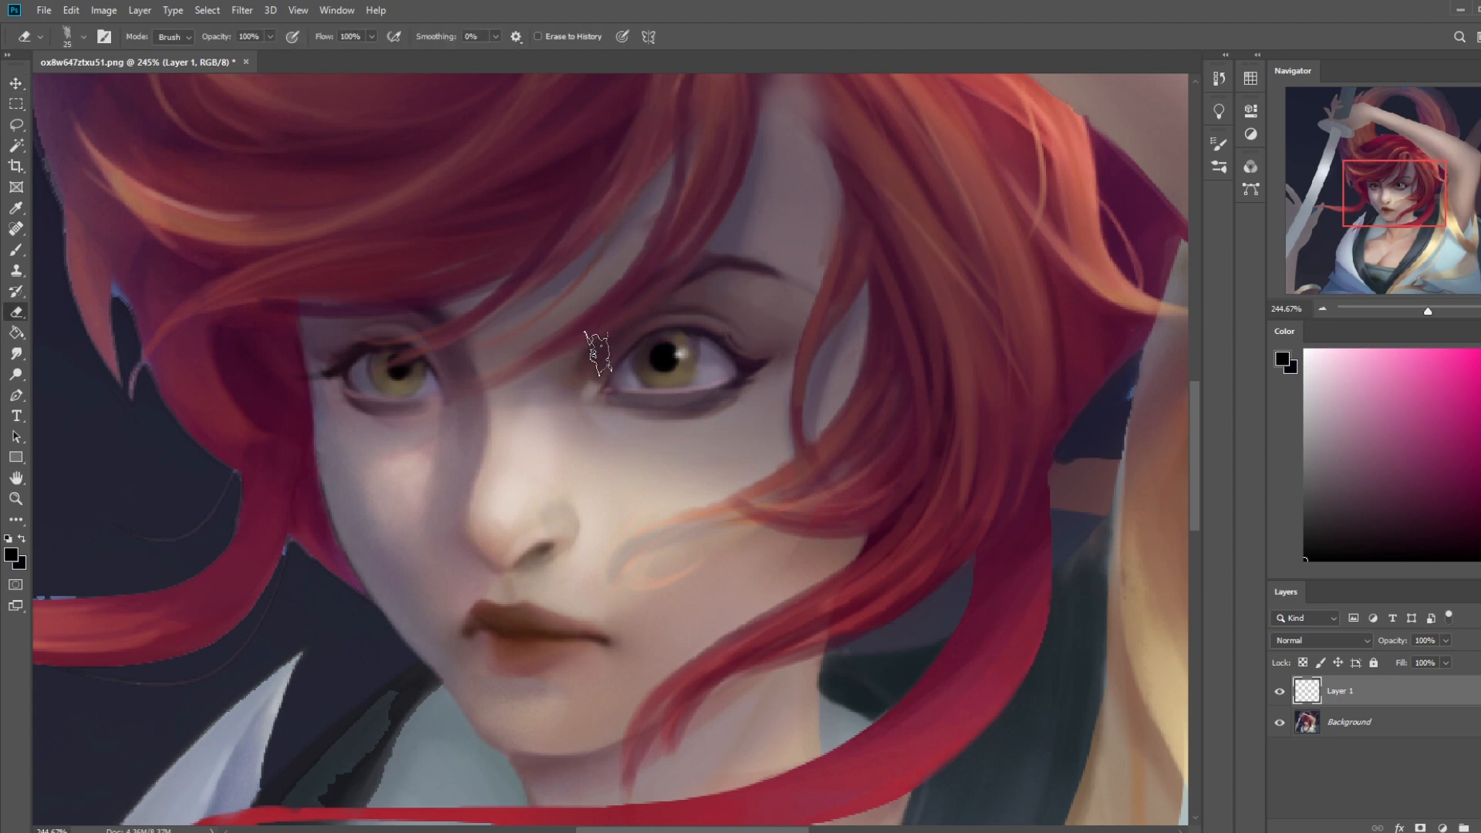
Paint the upper eyelid of the moved eye with a light skin tone sampled from the face
key("b")
left_click(683, 278, "alt")
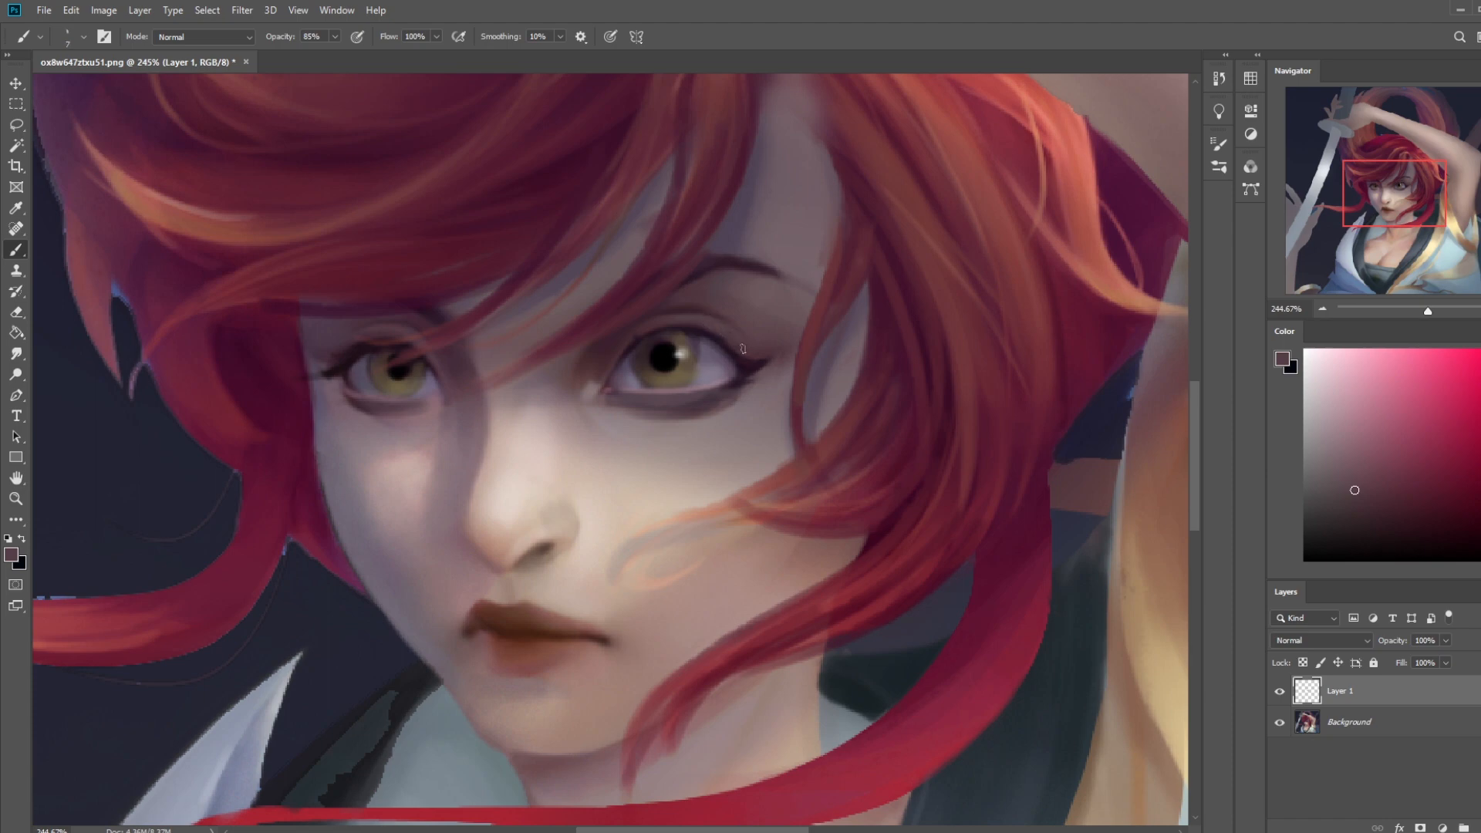
left_click(638, 493, "alt")
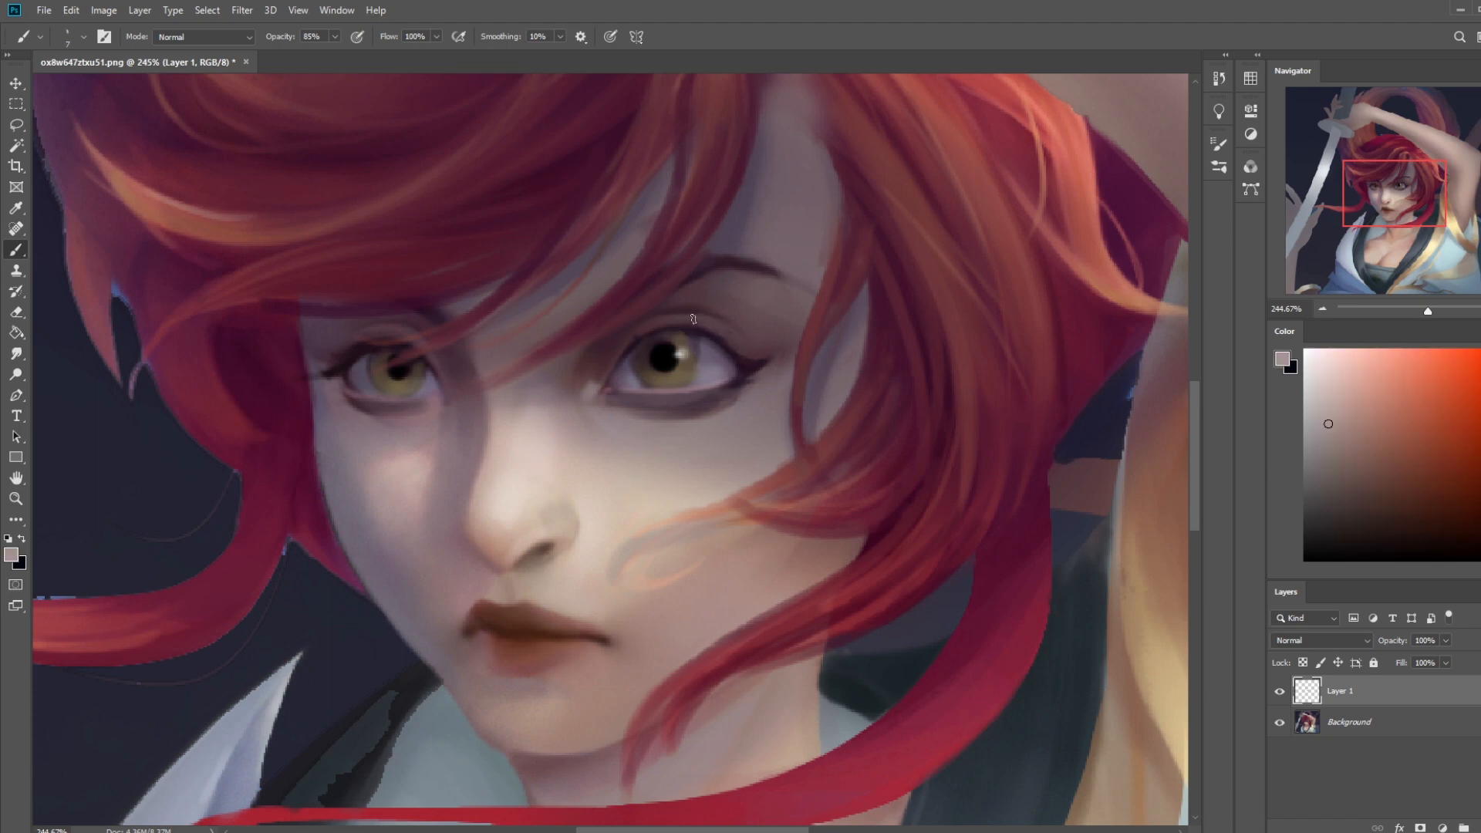
left_click_drag(678, 330, 752, 356)
Define the eyelid crease and lash line of the moved eye with thin strokes of dark purple and near-black
left_click(691, 303, "alt")
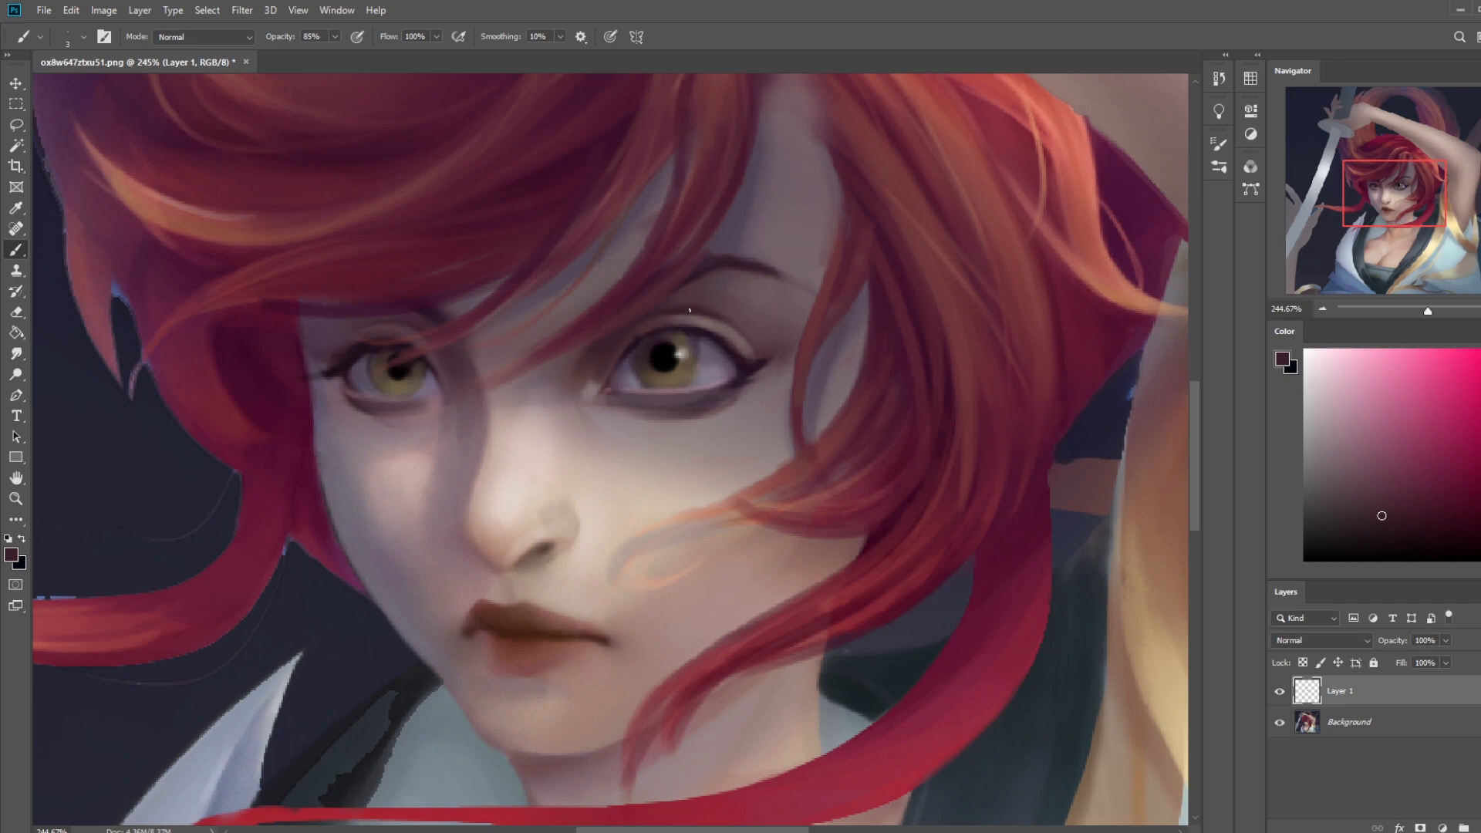
left_click(693, 310, "alt")
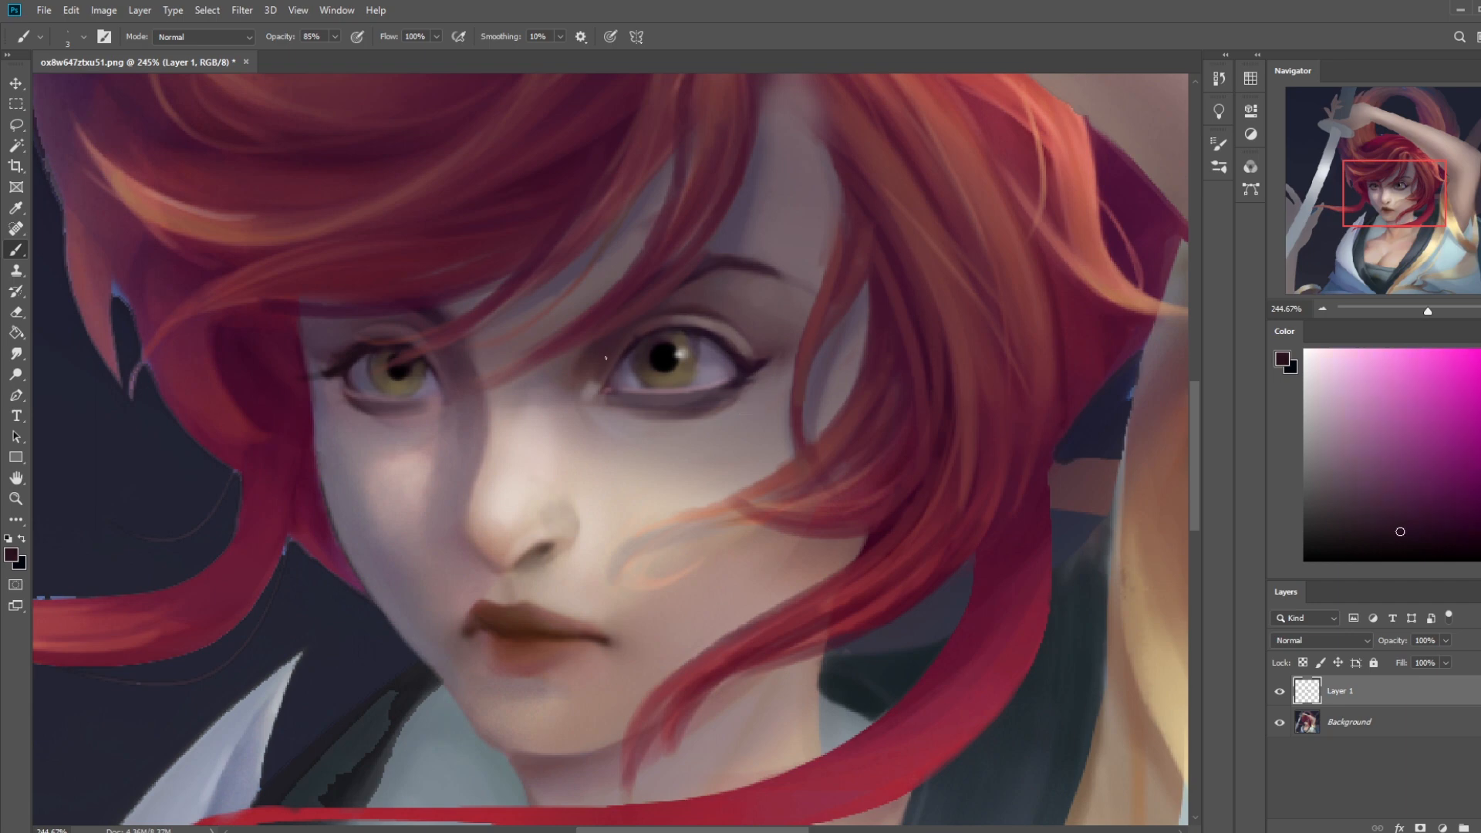
left_click(739, 396, "alt")
left_click(1404, 540)
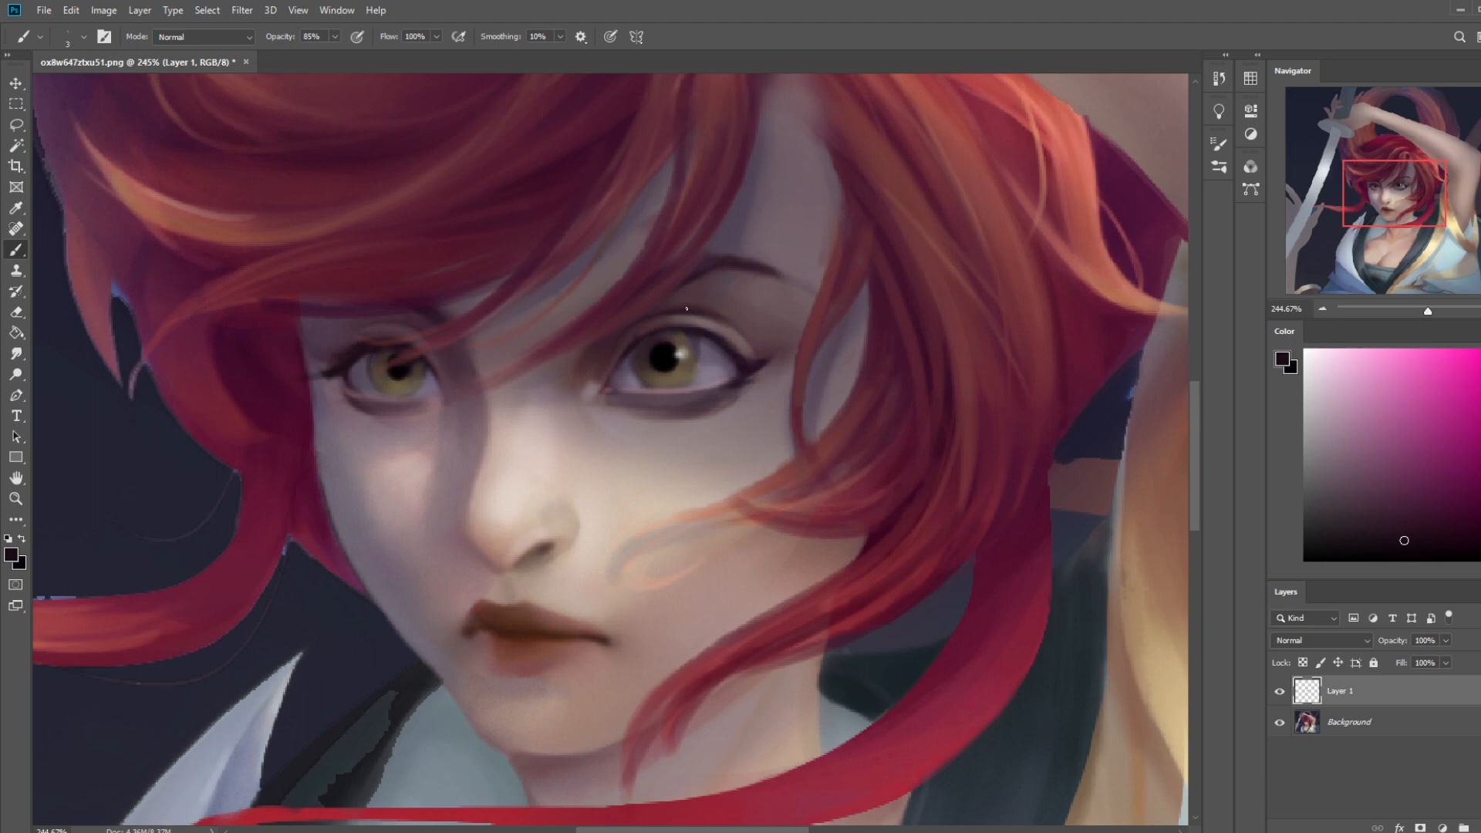
key("ctrl+0")
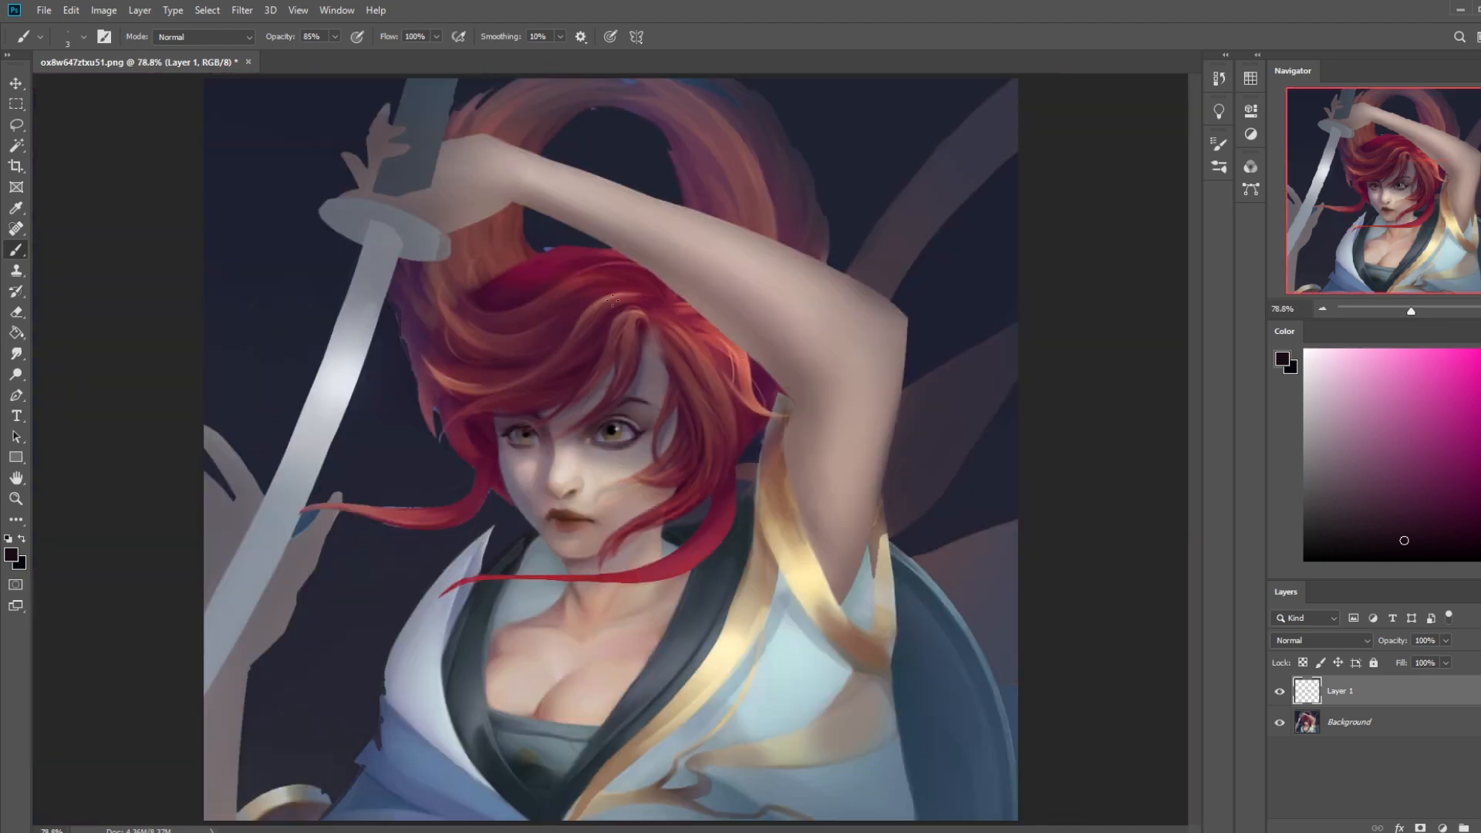
Blend the paint with the Smudge tool at 6% strength and merge Layer 1 into the Background
left_click(16, 353)
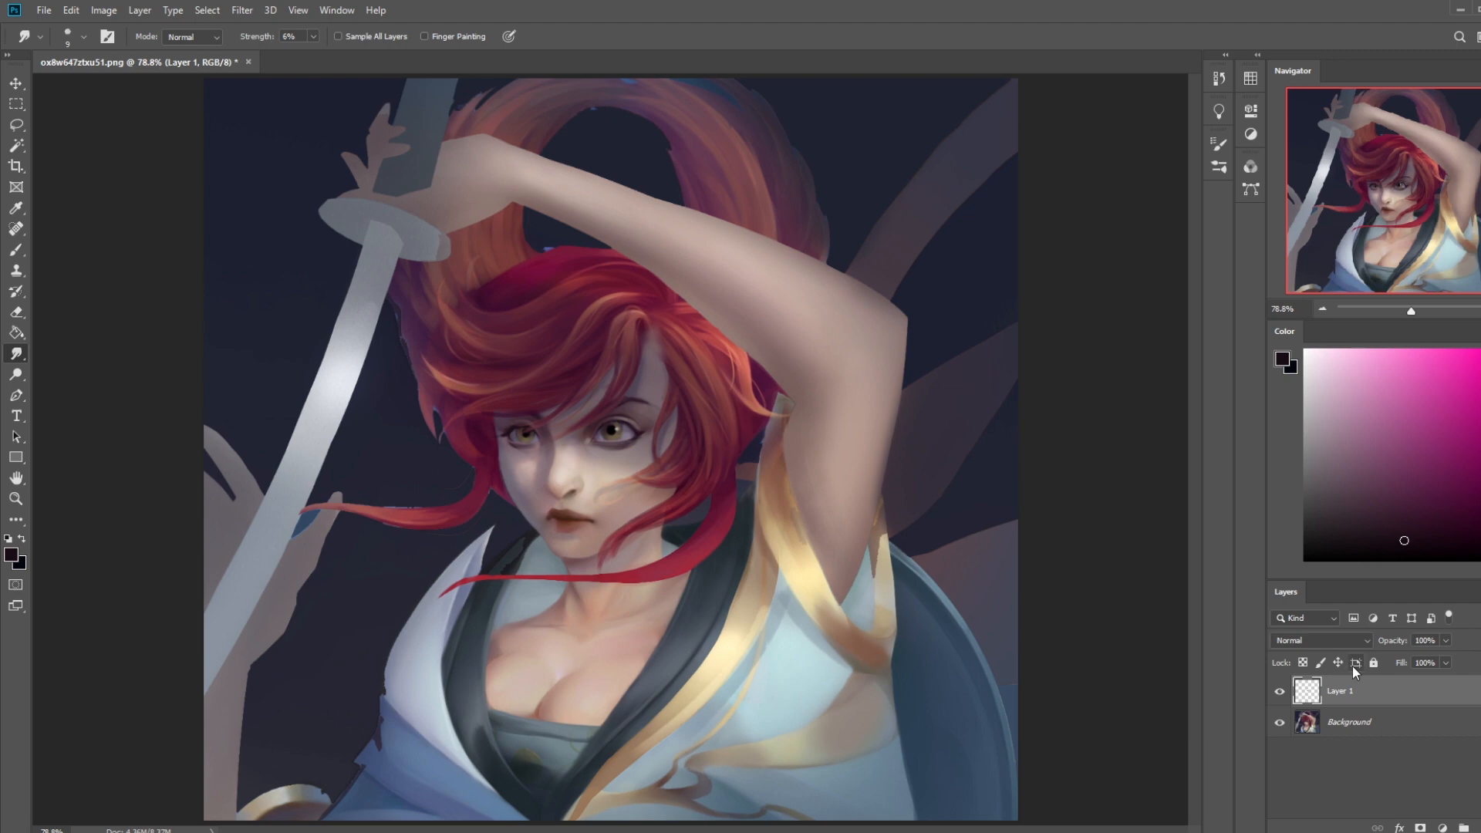
right_click(1357, 690)
left_click(1357, 490)
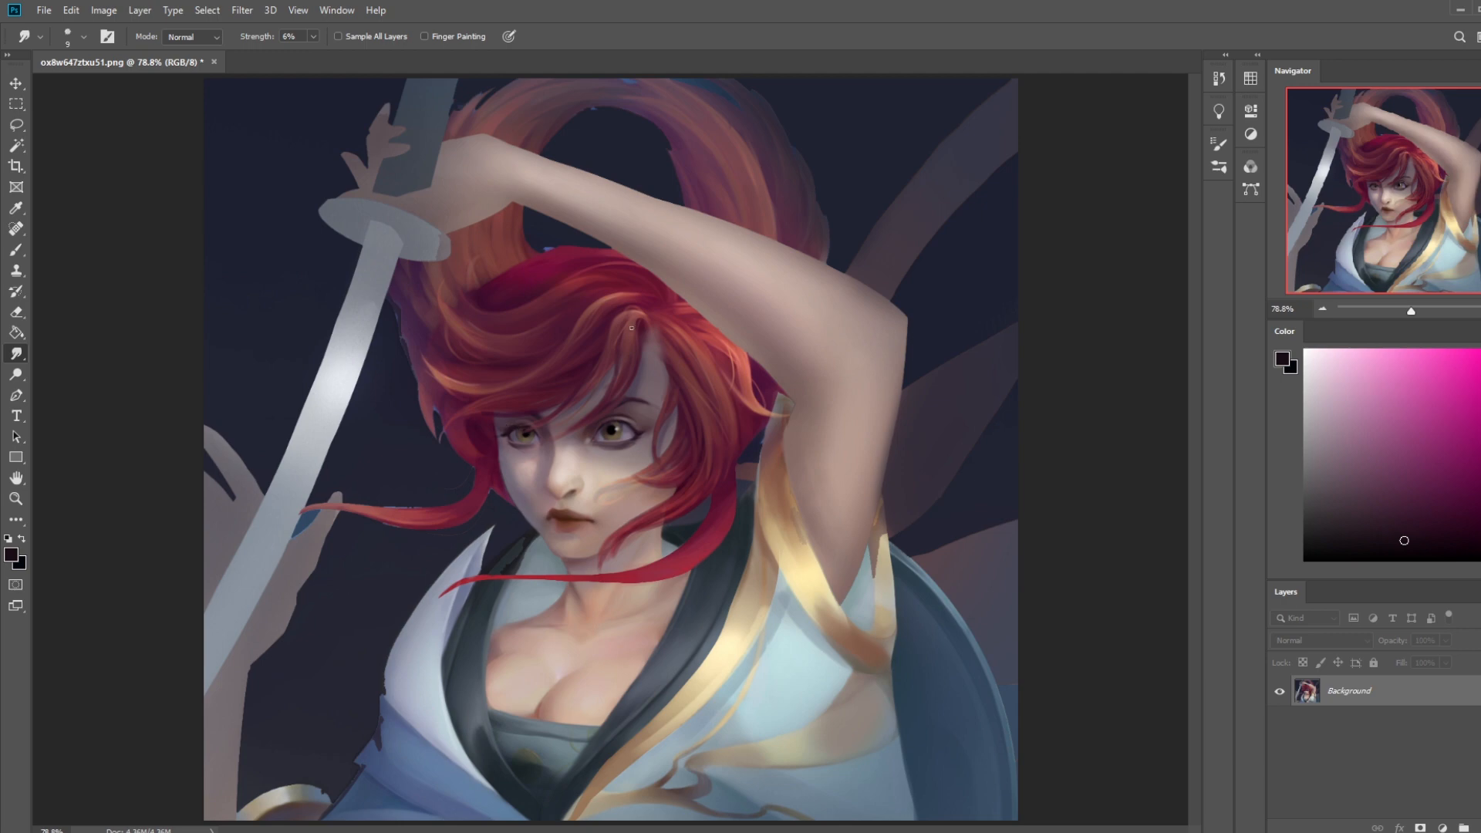
Choose the soft 500 px brush preset for painting
key("b")
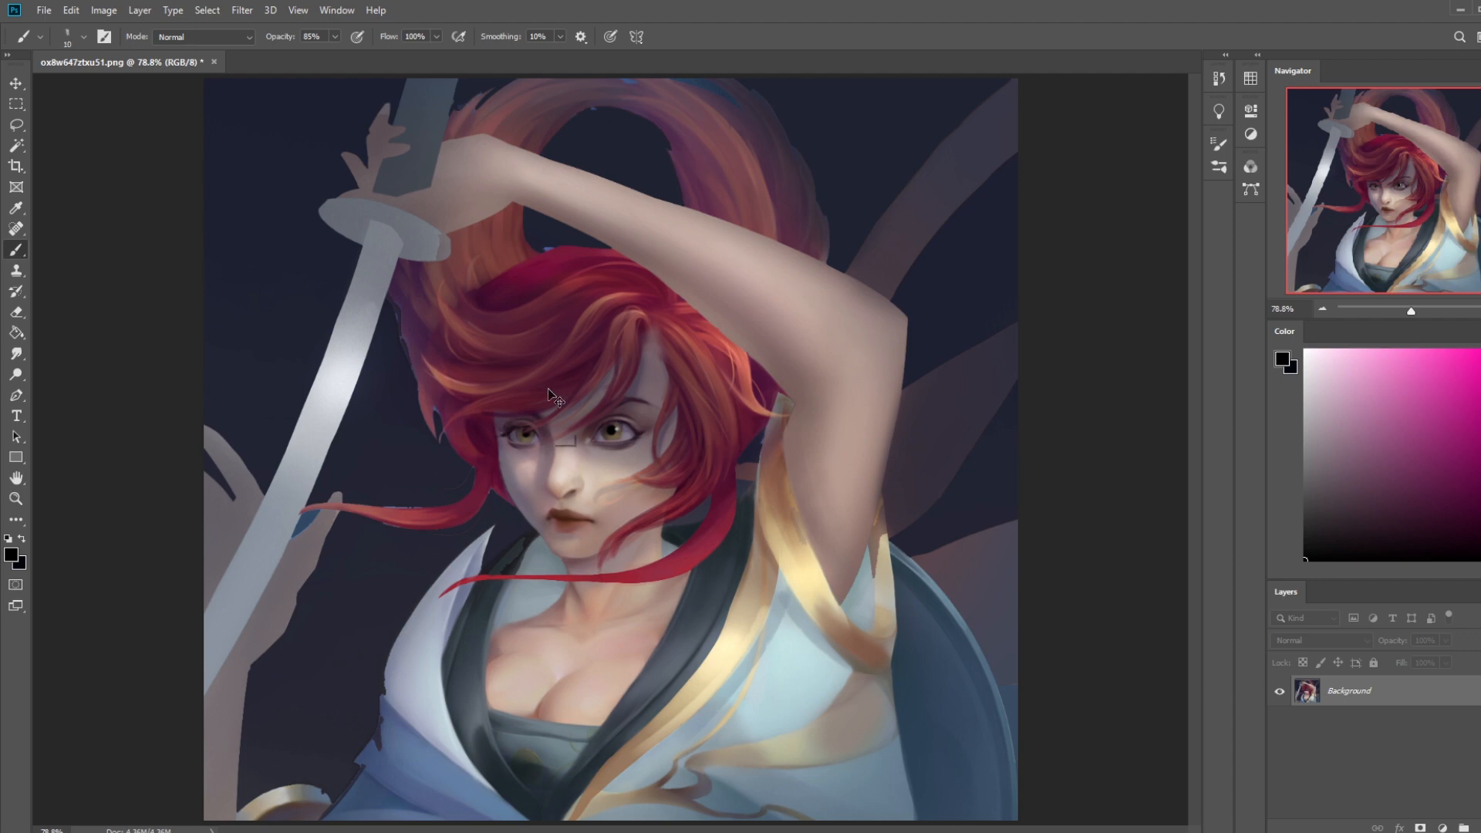
key("ctrl+minus")
key("ctrl+minus")
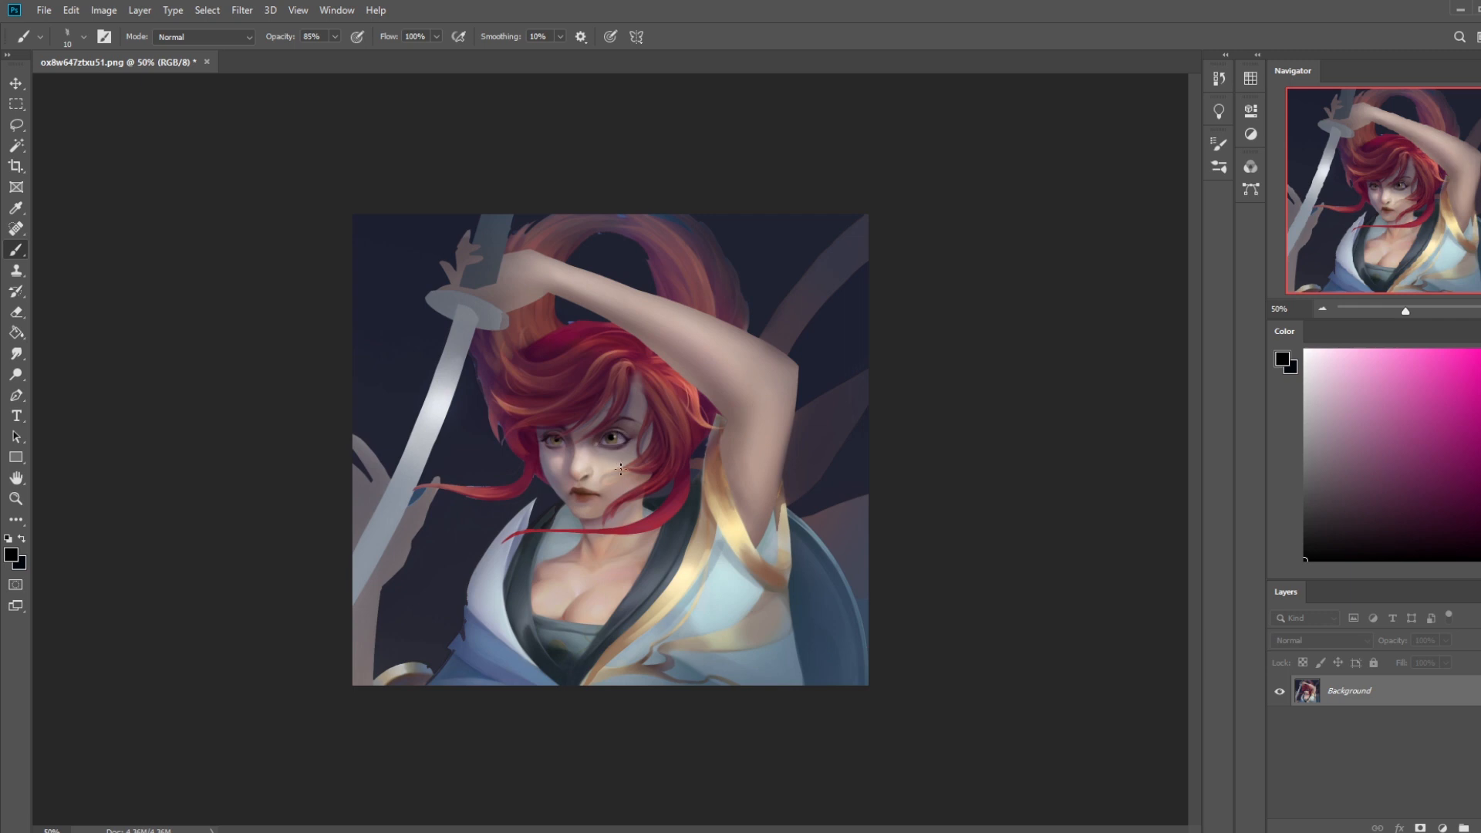
right_click(620, 468)
left_click(961, 236)
Soften the character's lips with the Blur tool at 100% strength
left_click_drag(16, 353, 56, 359)
left_click(55, 356)
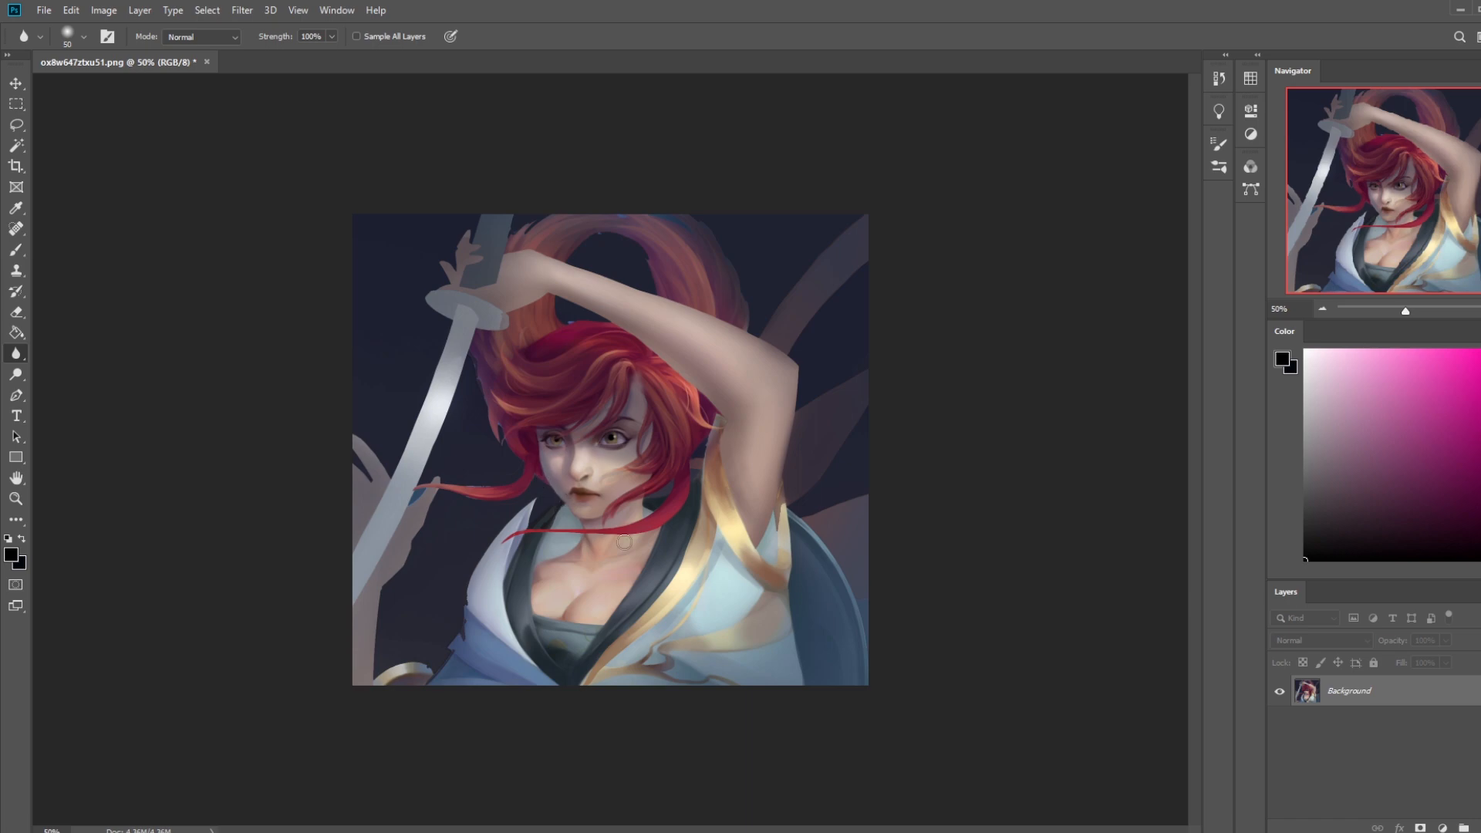
key("z")
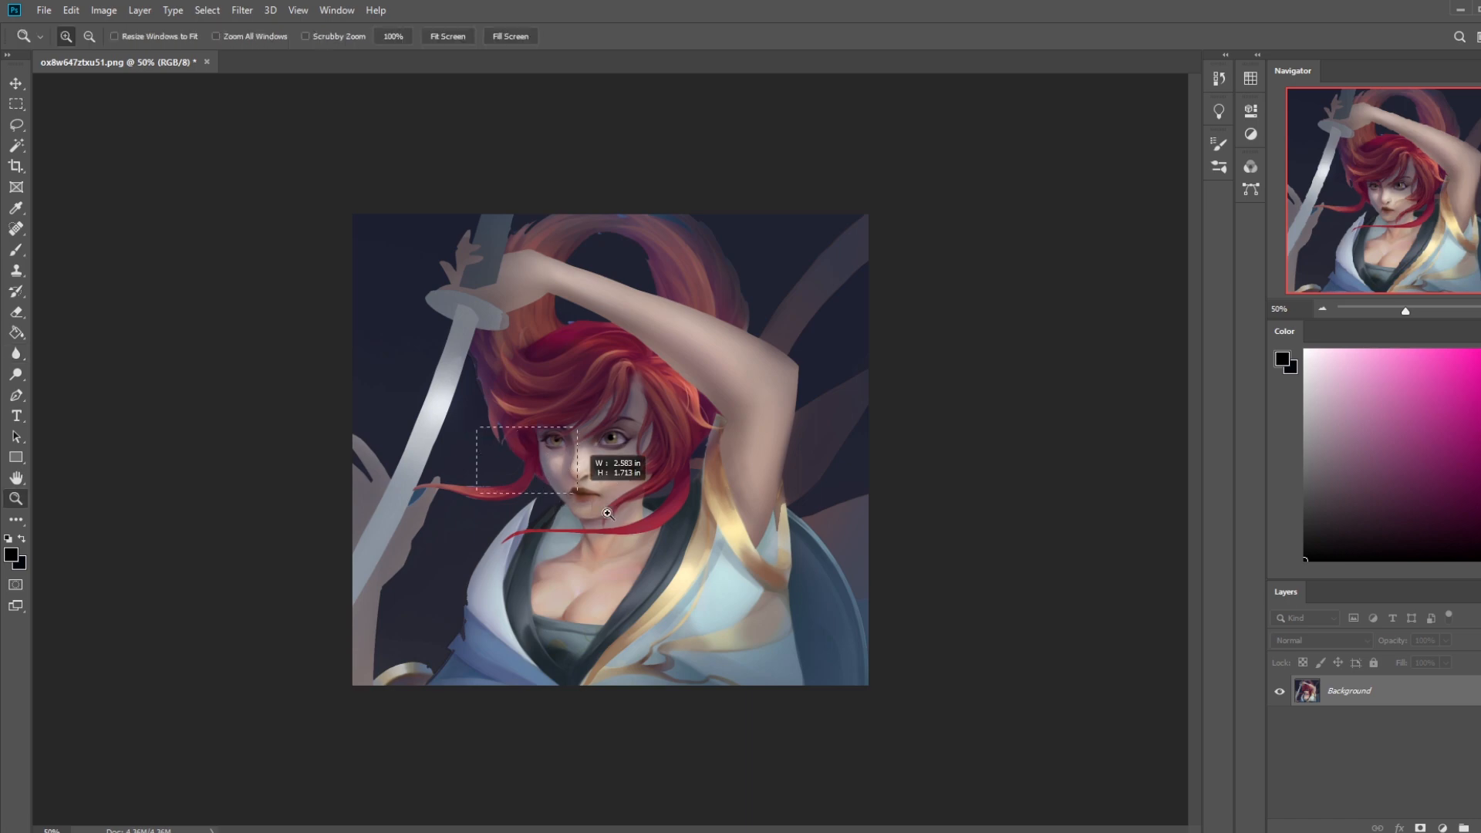
left_click_drag(532, 426, 609, 551)
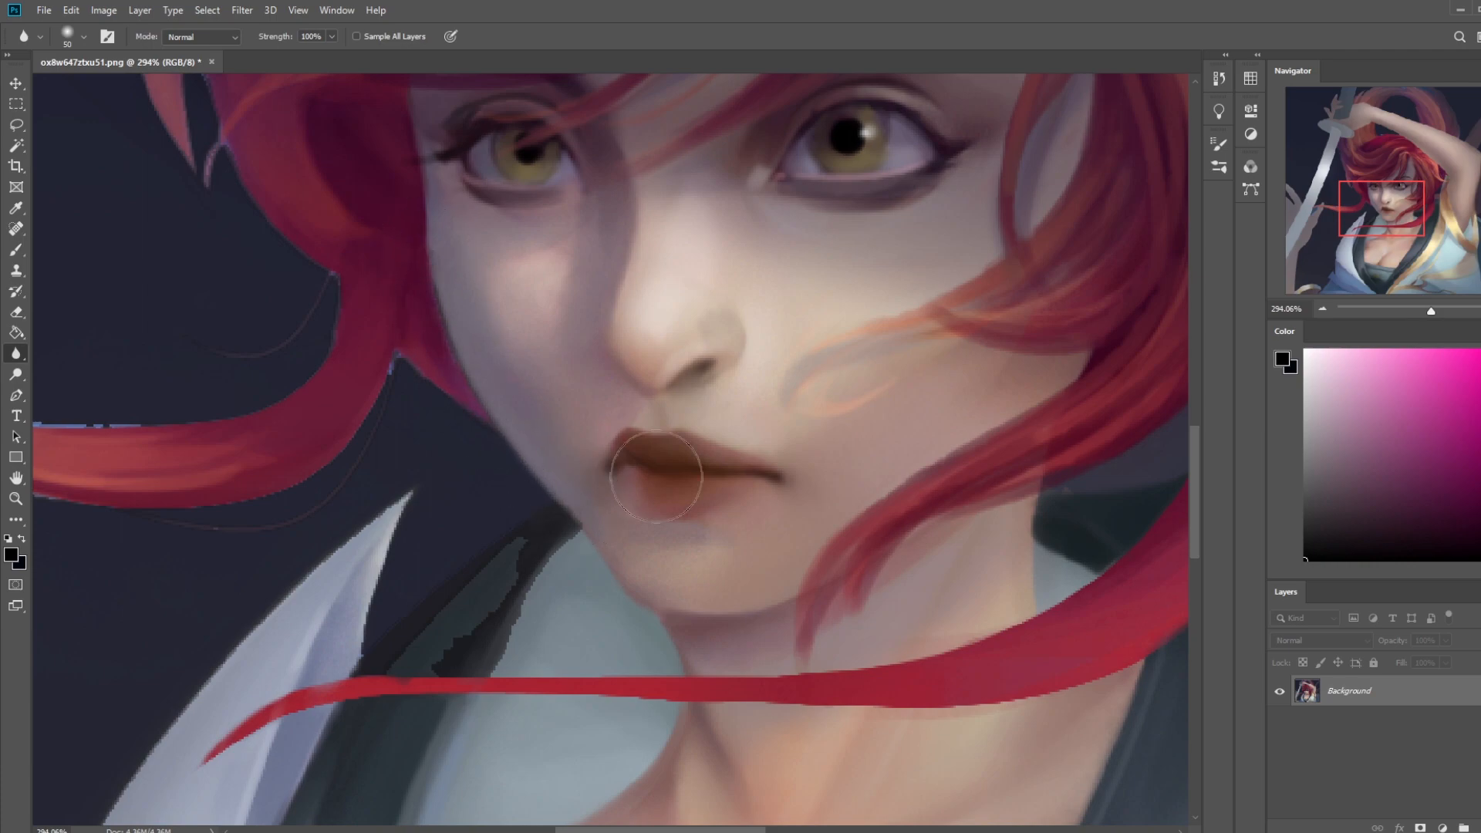
Paint the patchy dark collar beside the neck solid with its sampled near-black, using Istebrak's 80 px dry-oil brush reduced to about 35 px
key("b")
right_click(627, 451)
left_click(835, 545)
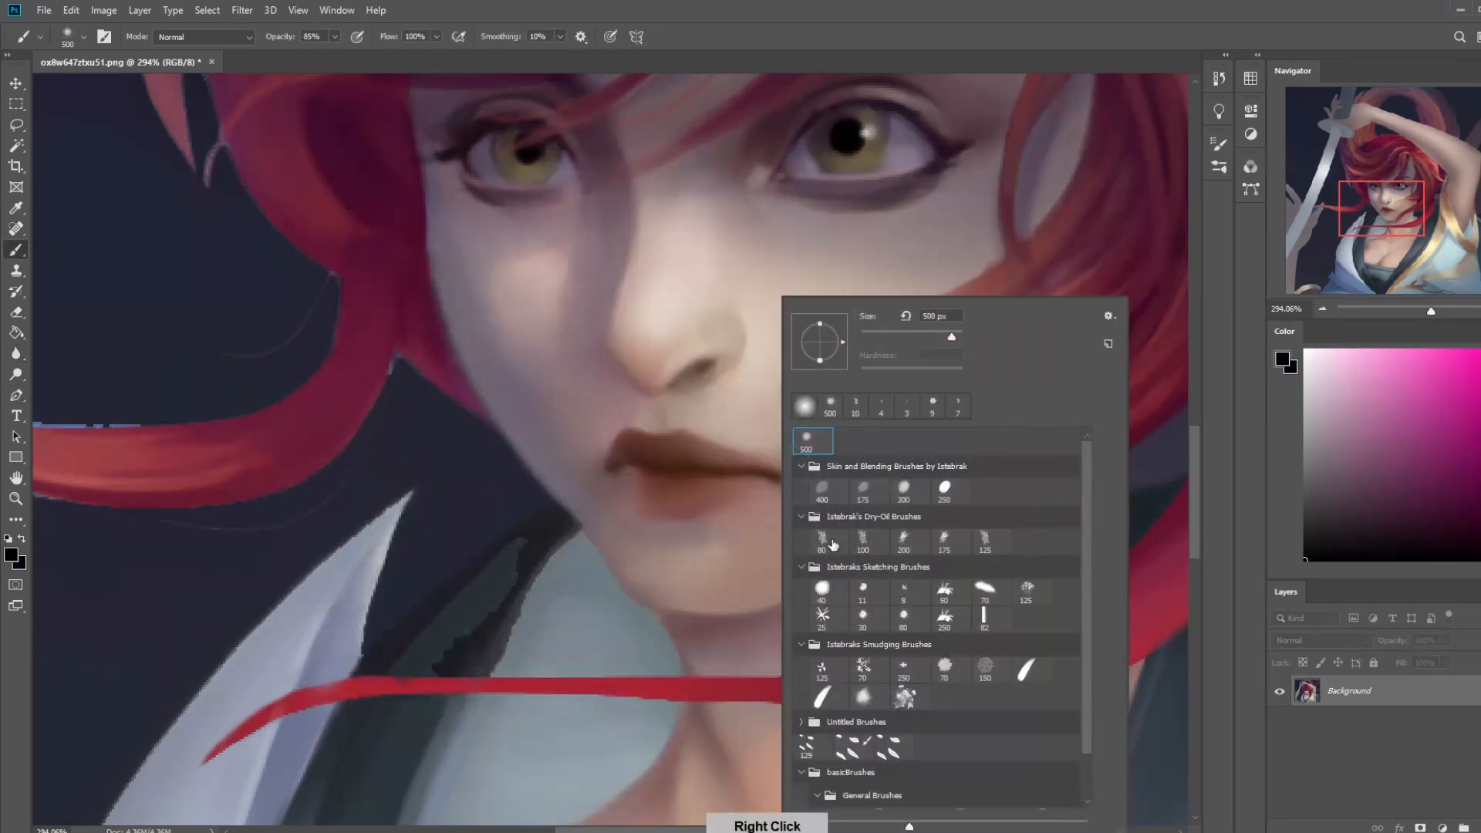
left_click(526, 515, "alt")
key("bracketleft")
key("bracketleft")
key("bracketleft")
key("bracketleft")
key("bracketleft")
key("bracketleft")
key("bracketleft")
key("bracketleft")
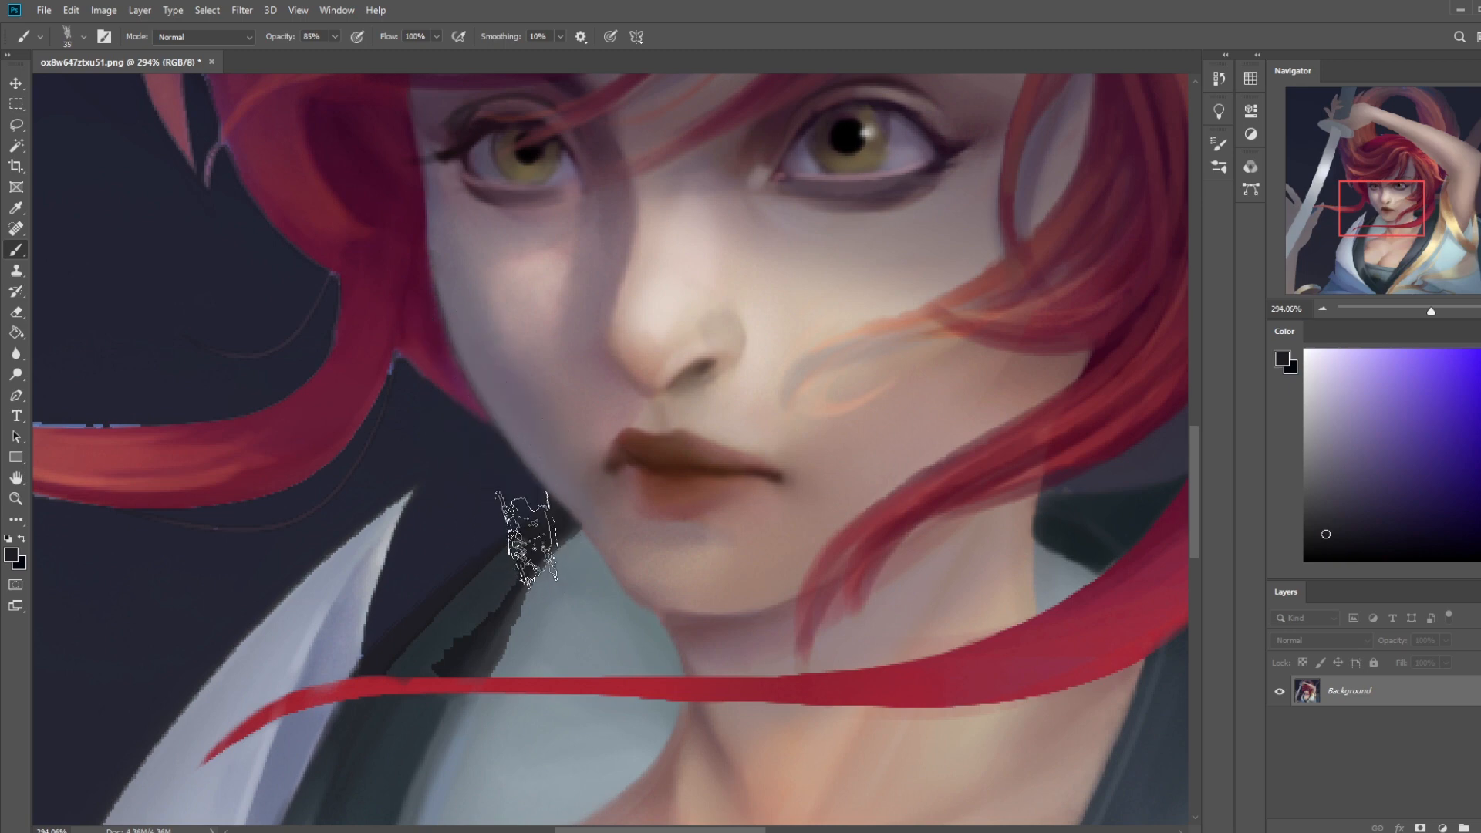
mouse_move(508, 550)
left_mouse_down()
mouse_move(425, 657)
mouse_move(469, 642)
left_mouse_up()
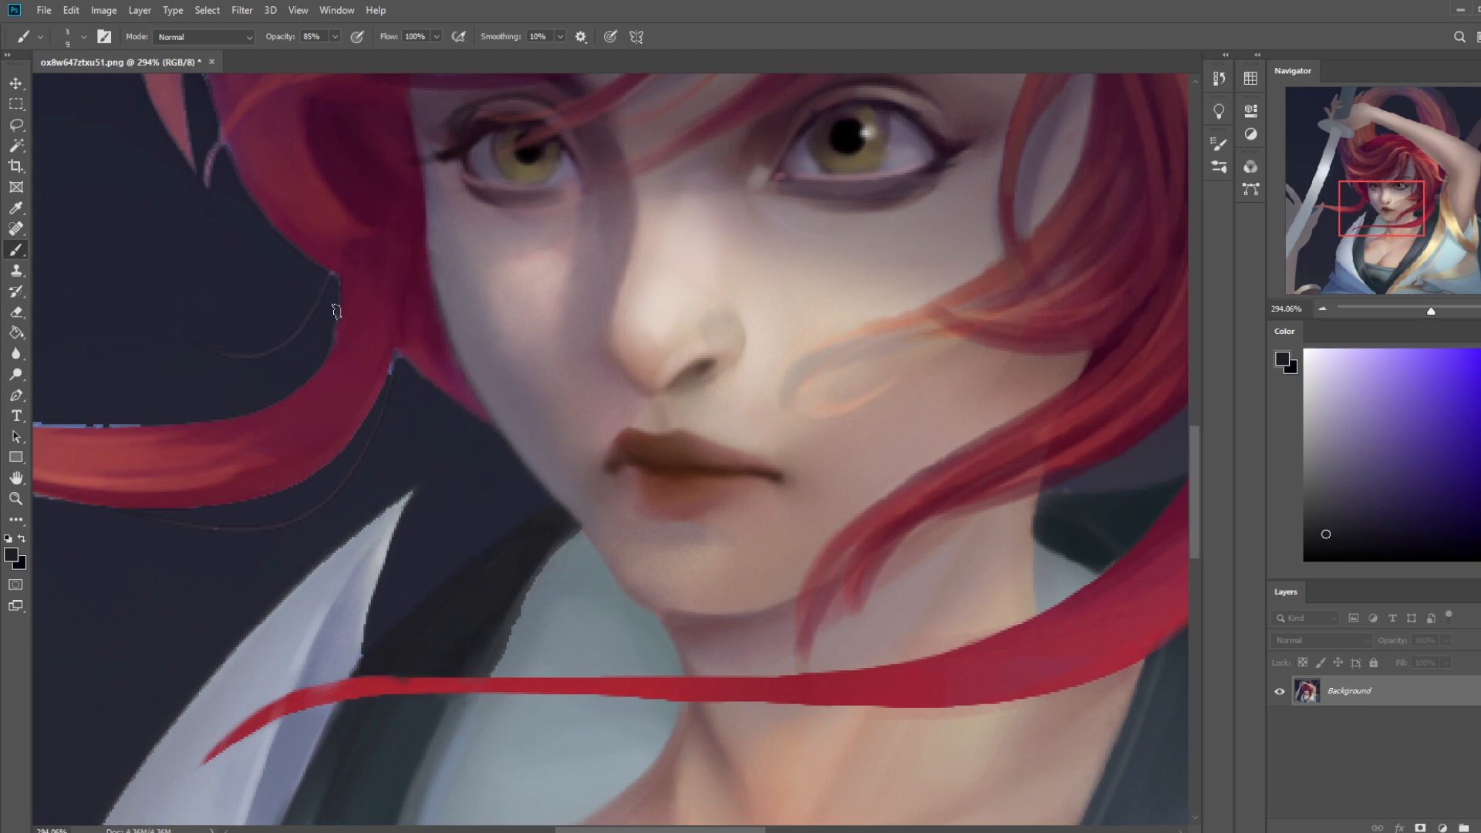
Clean the pale fringe around the long flowing hair strand with the sampled background navy at 100% opacity
mouse_move(196, 381)
left_mouse_down()
mouse_move(496, 324)
mouse_move(463, 296)
left_mouse_up()
key("0")
left_click(236, 331, "alt")
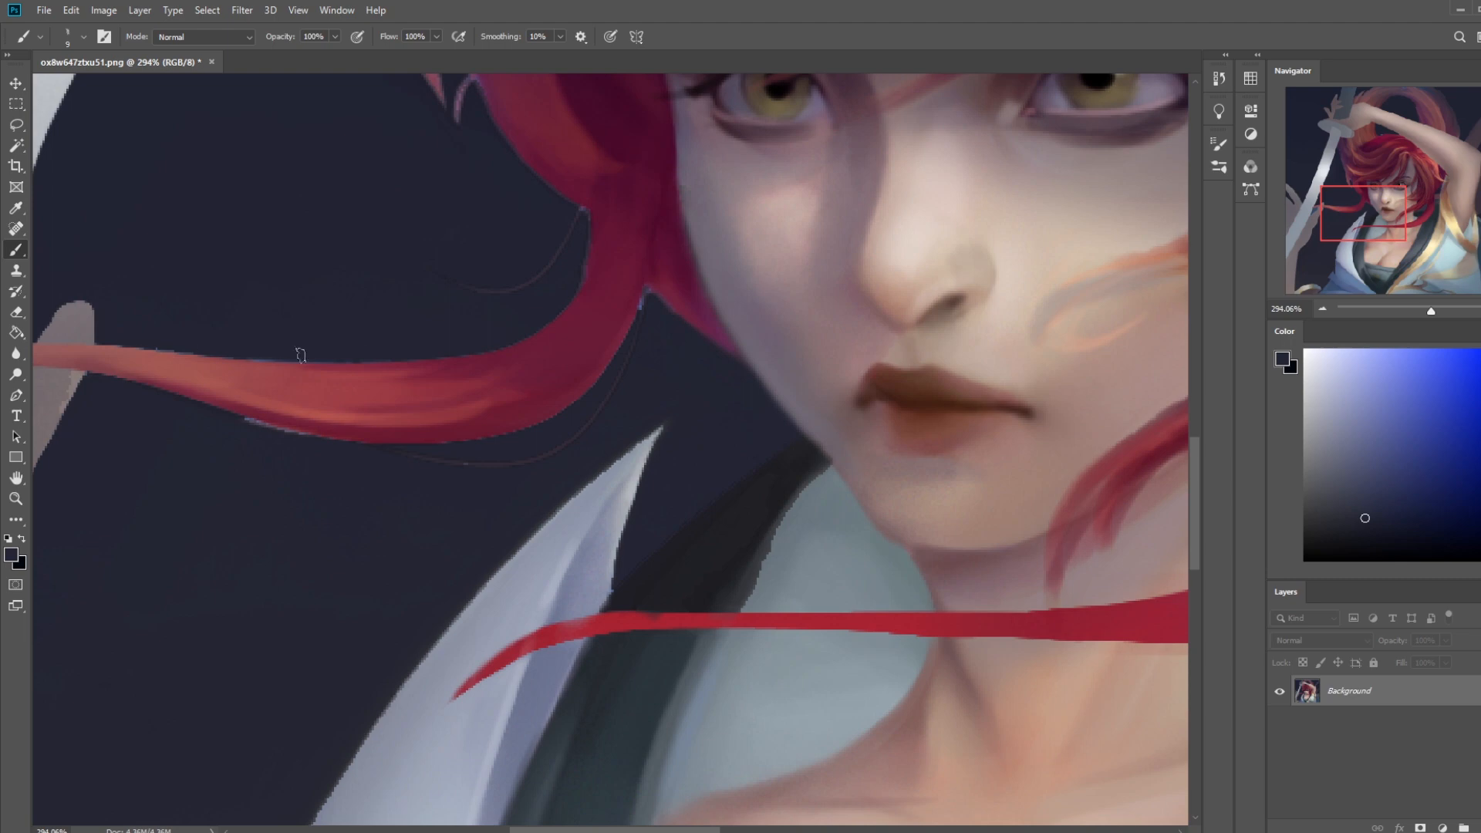
mouse_move(286, 448)
left_mouse_down()
mouse_move(255, 430)
mouse_move(335, 455)
left_mouse_up()
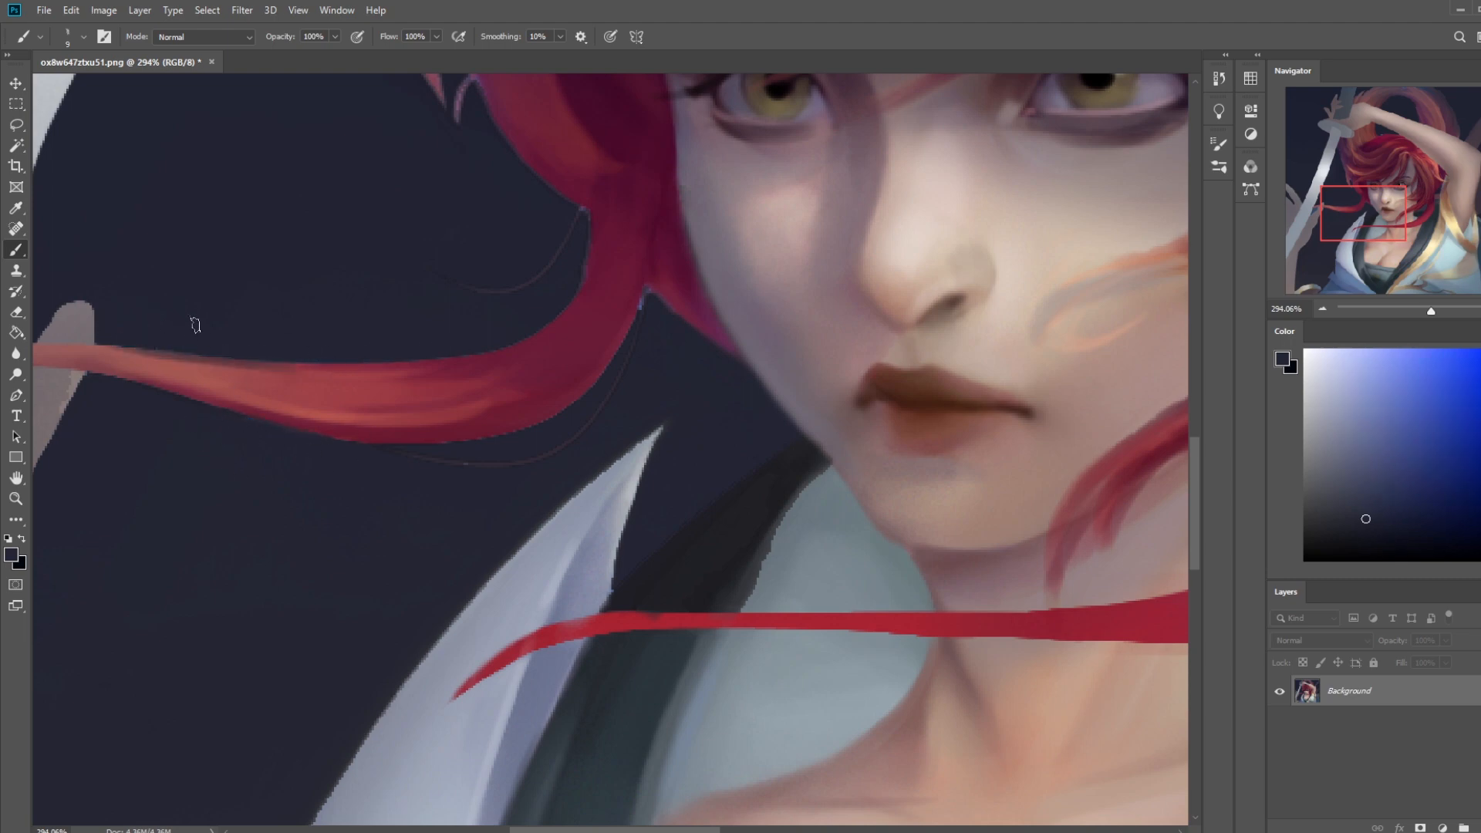
left_click_drag(121, 336, 192, 351)
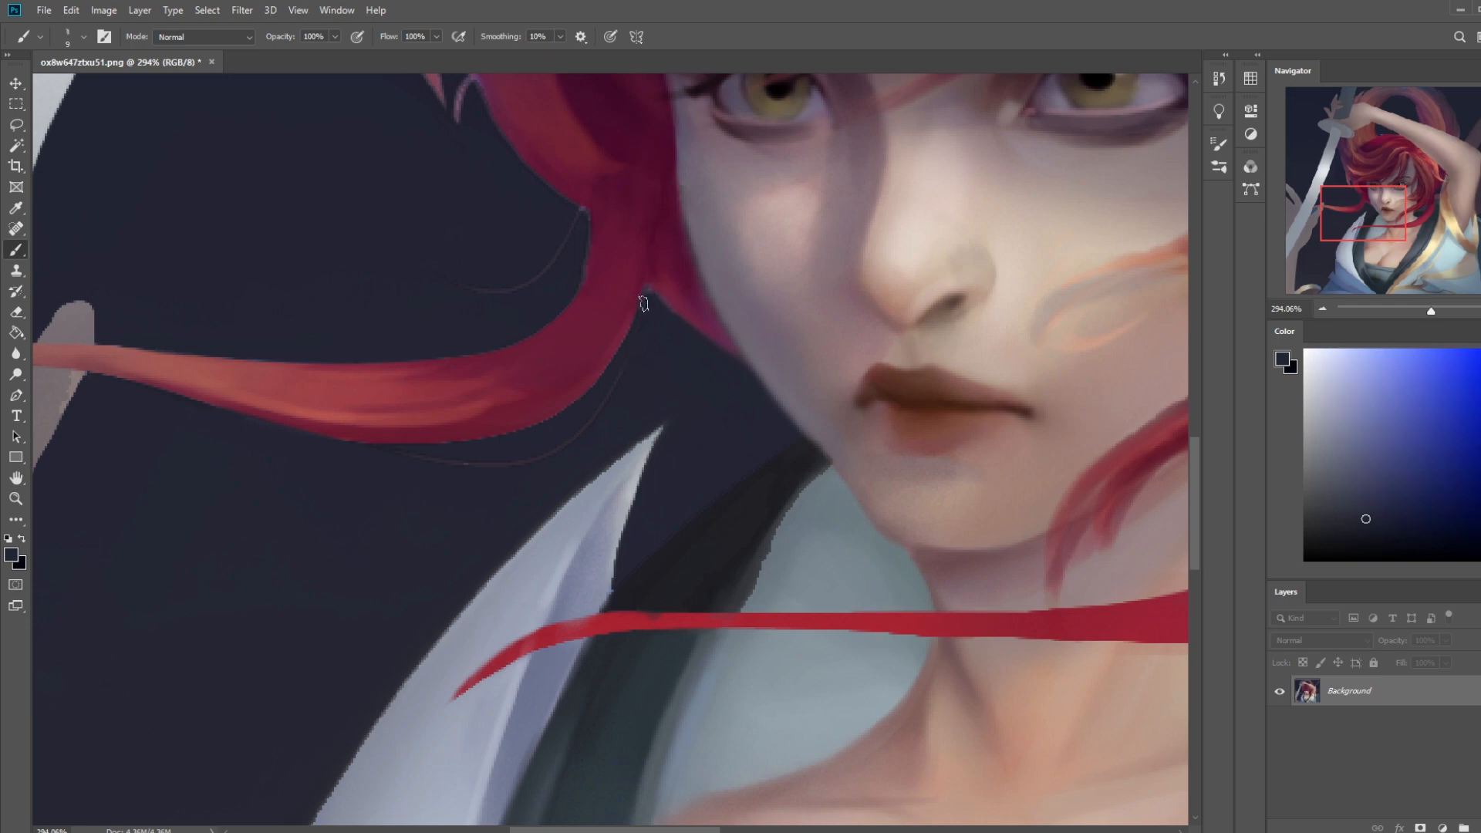
Tidy the outer hair edge with sampled colours and fill the blue patch by the long strand's tip with background navy
key("ctrl+0")
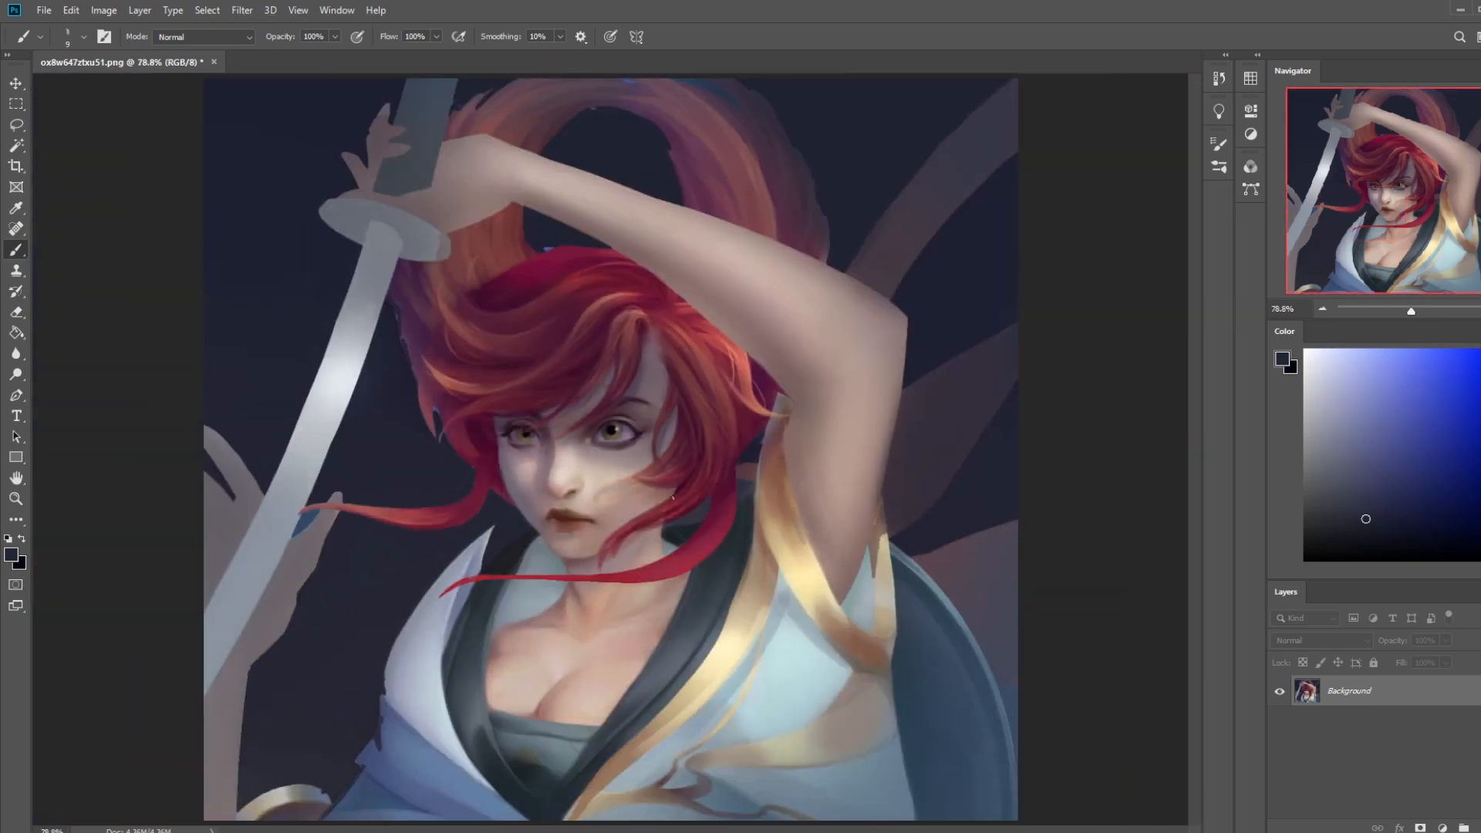
left_click(394, 412, "alt")
left_click(430, 409, "alt")
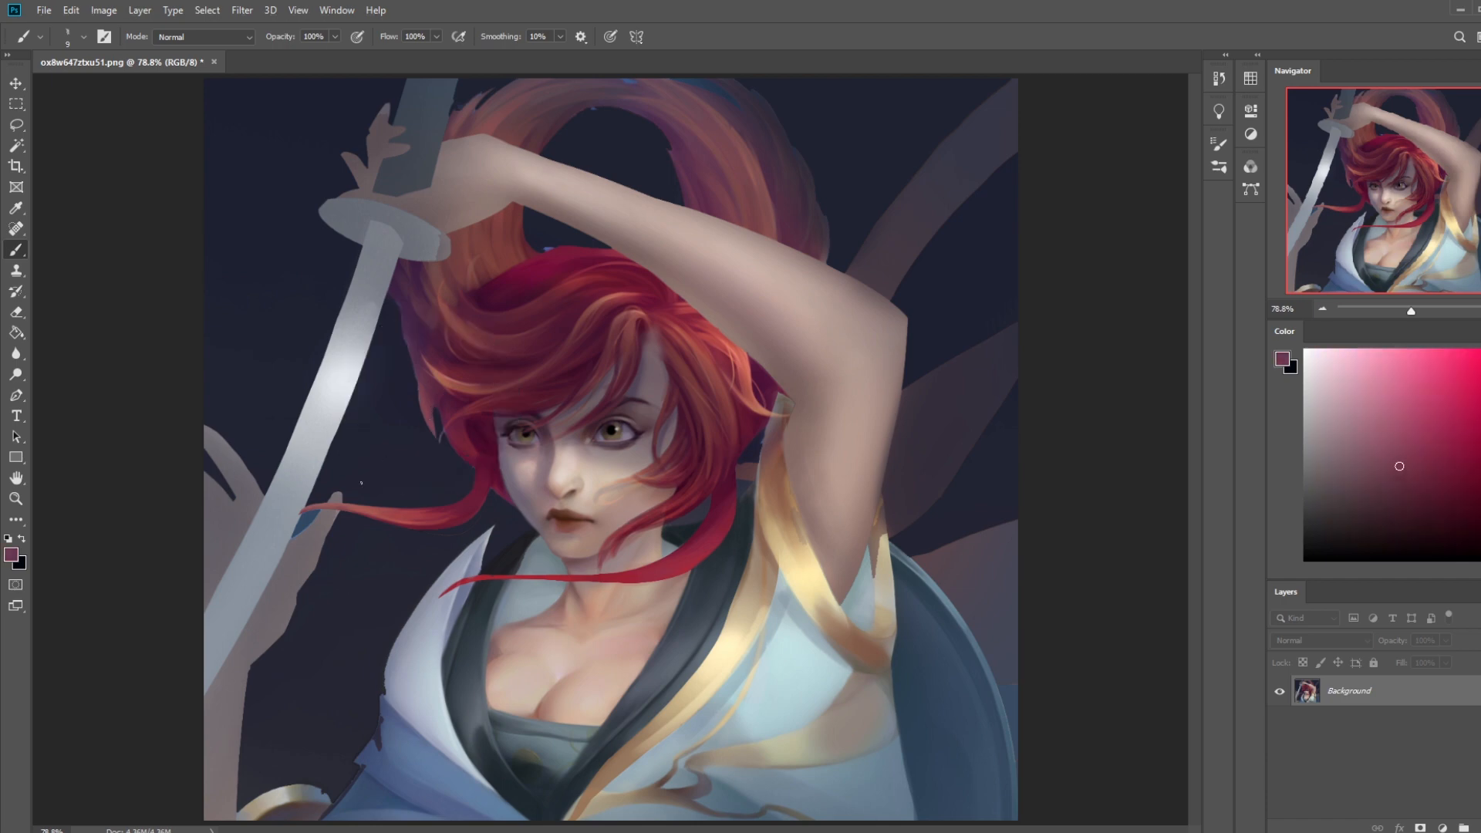
left_click(16, 333)
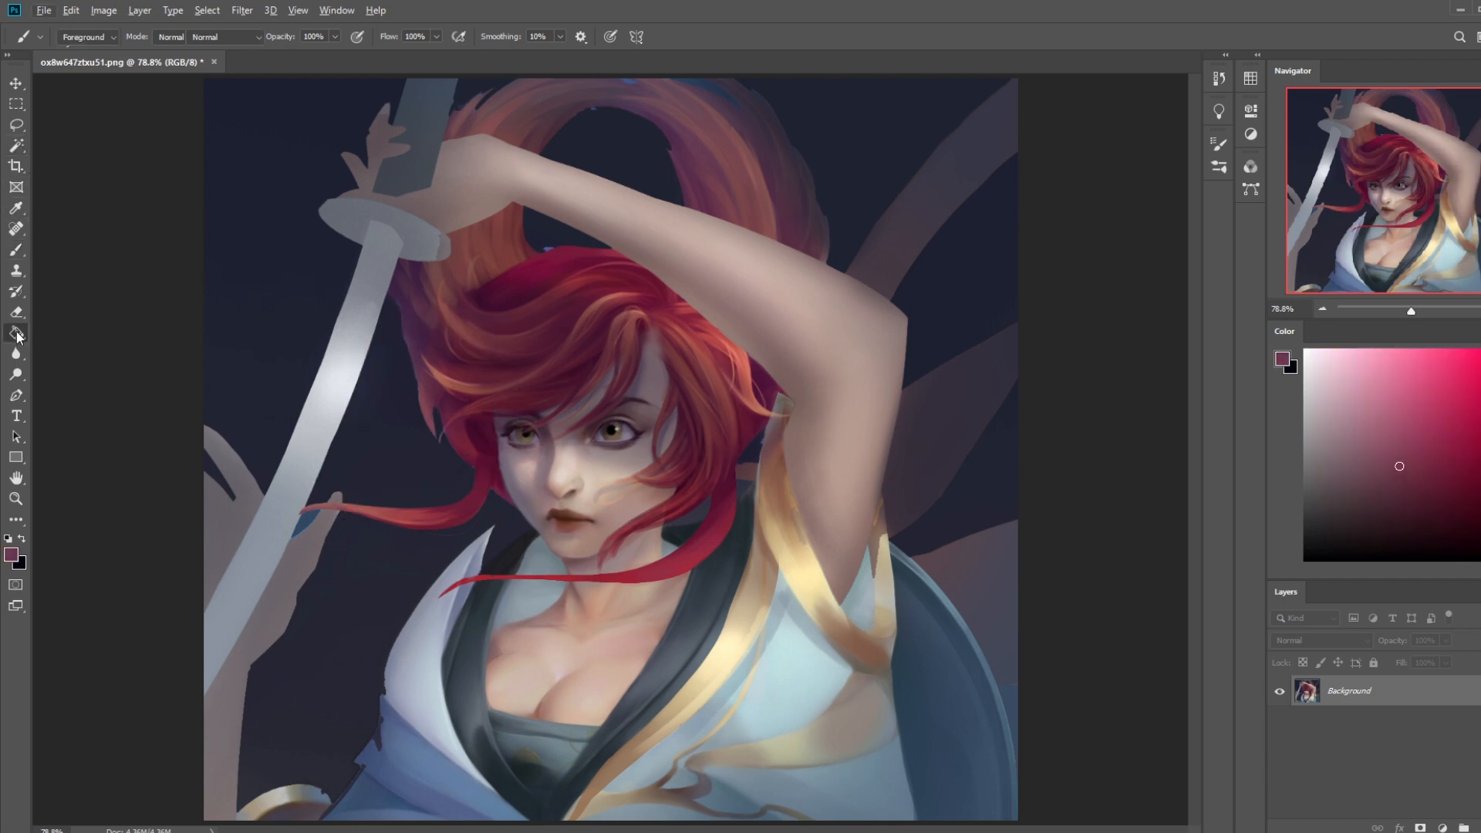
left_click(307, 514, "alt")
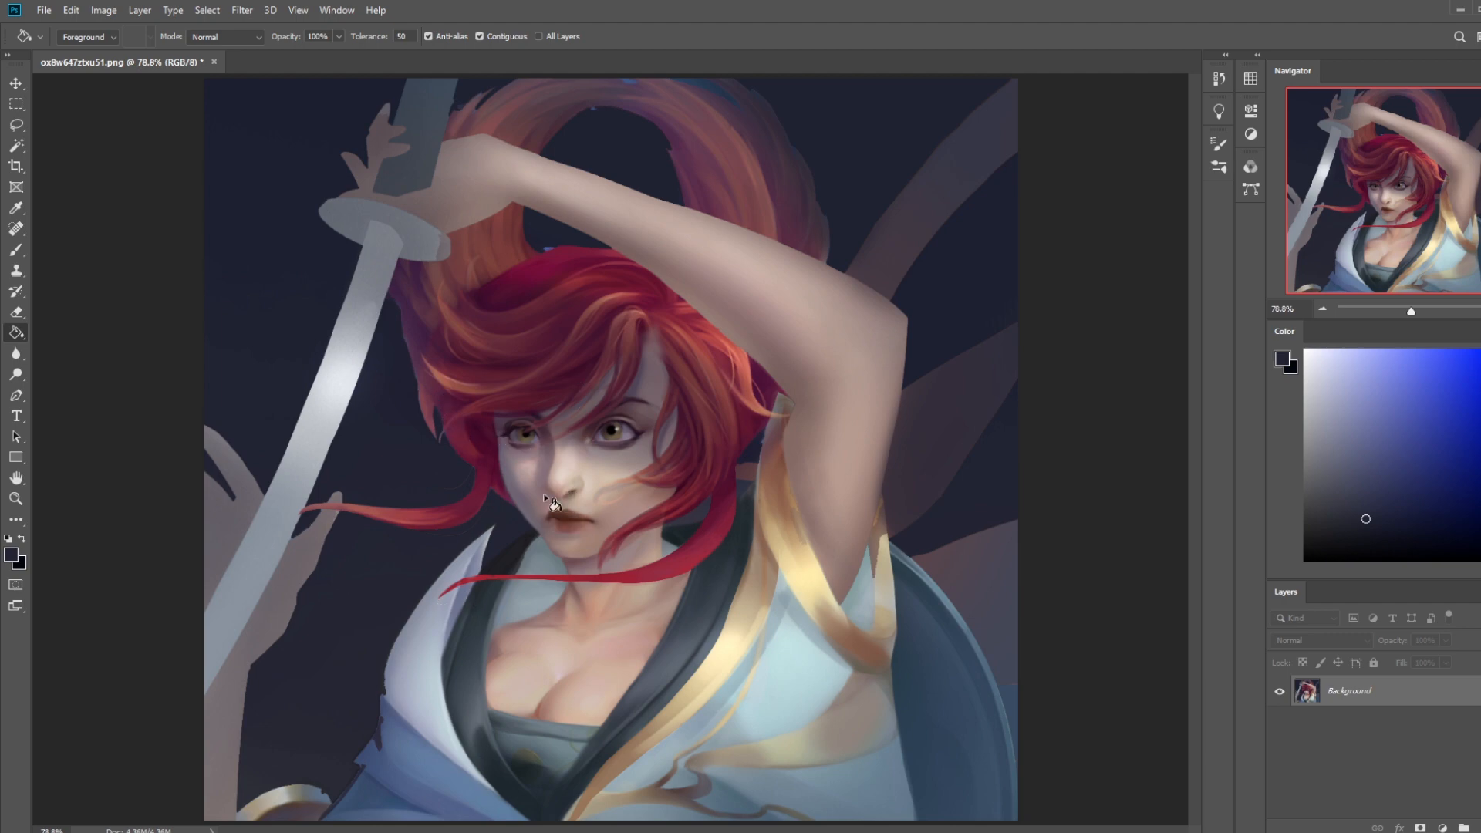
key("m")
right_click(558, 464)
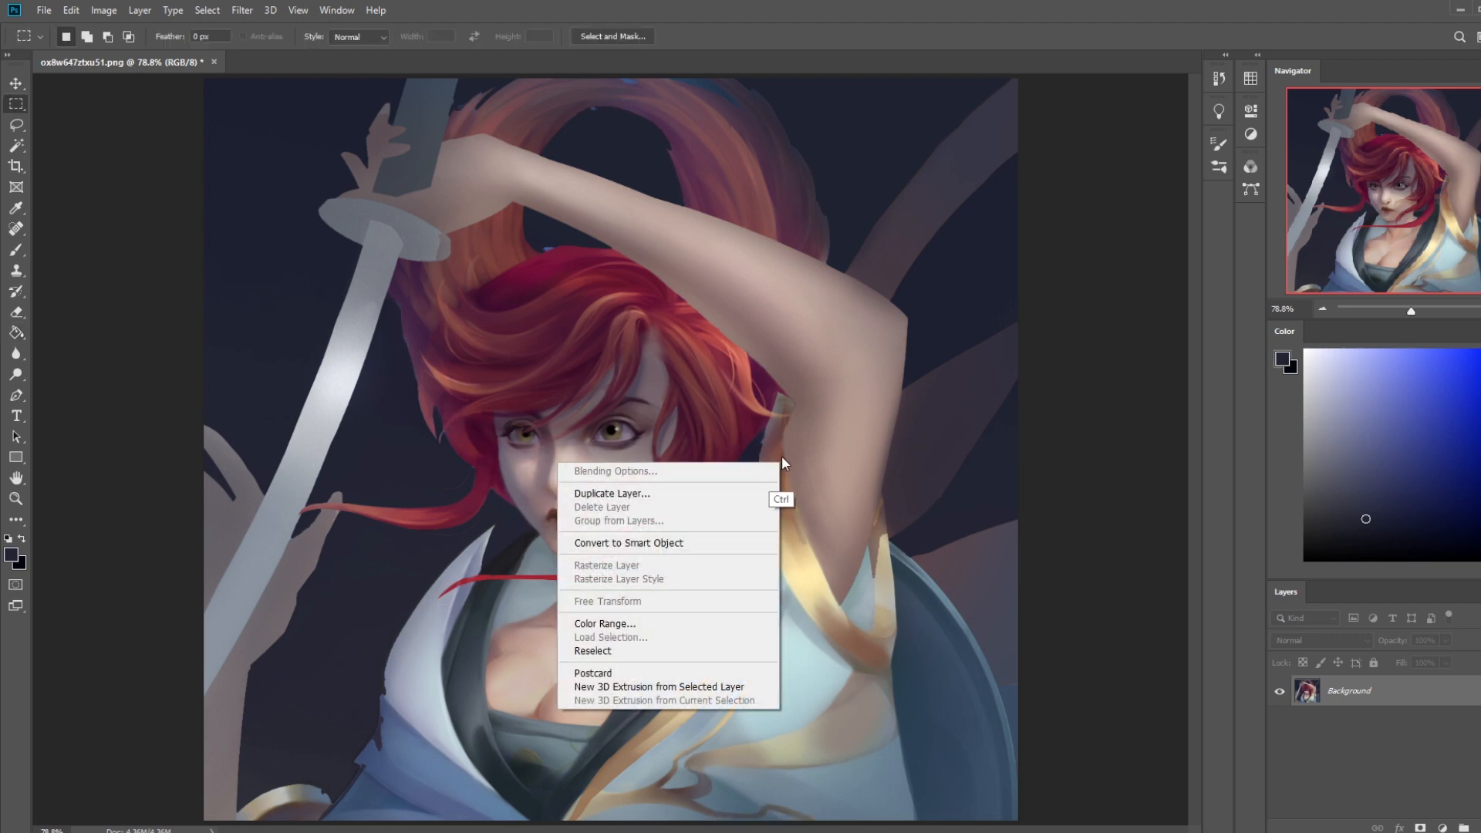
left_click(799, 422)
Paint the sampled dark background colour over the stray light spots between the top of the hair and the raised arm
key("ctrl+minus")
key("ctrl+minus")
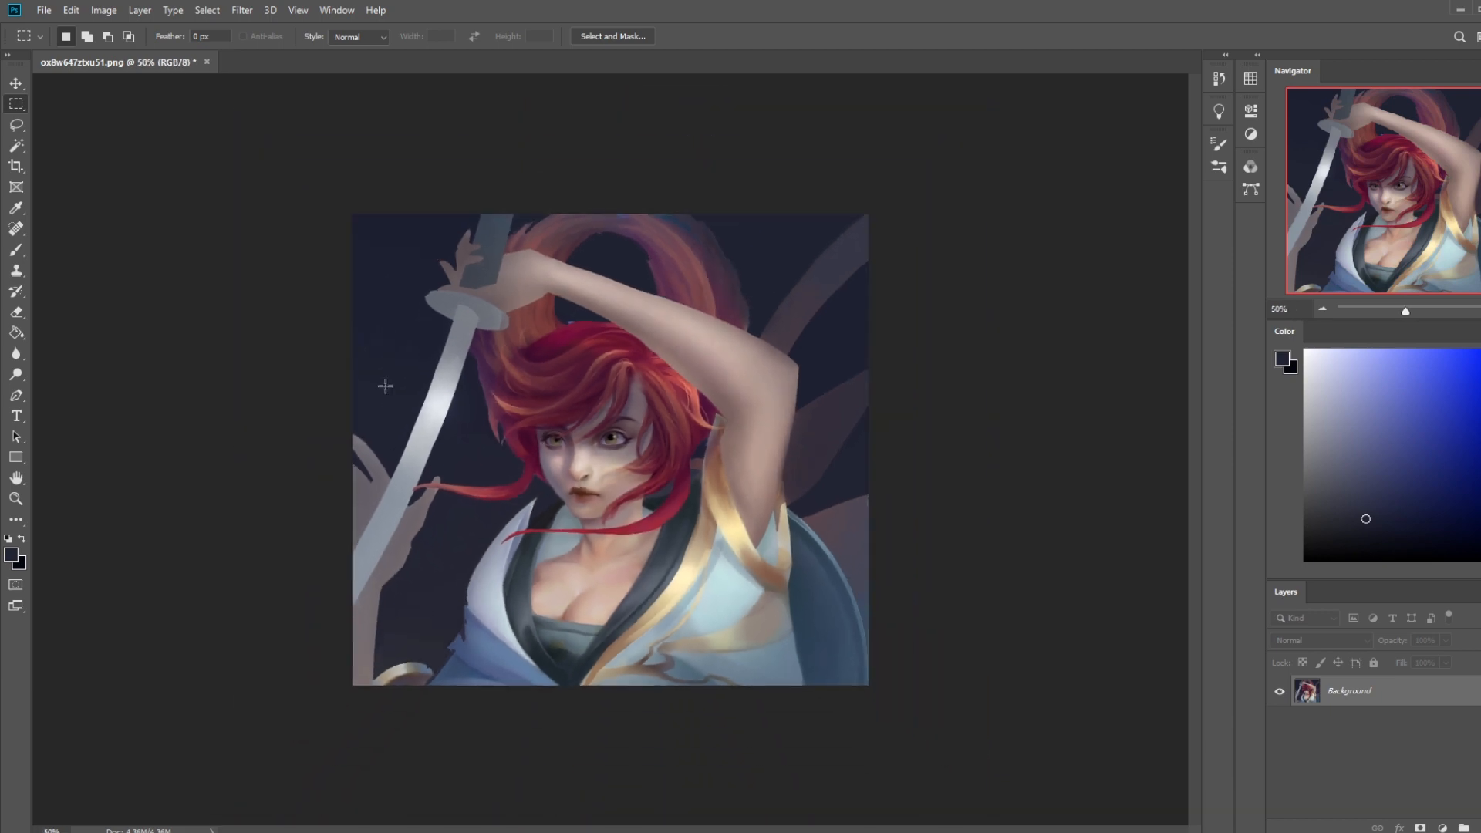
key("b")
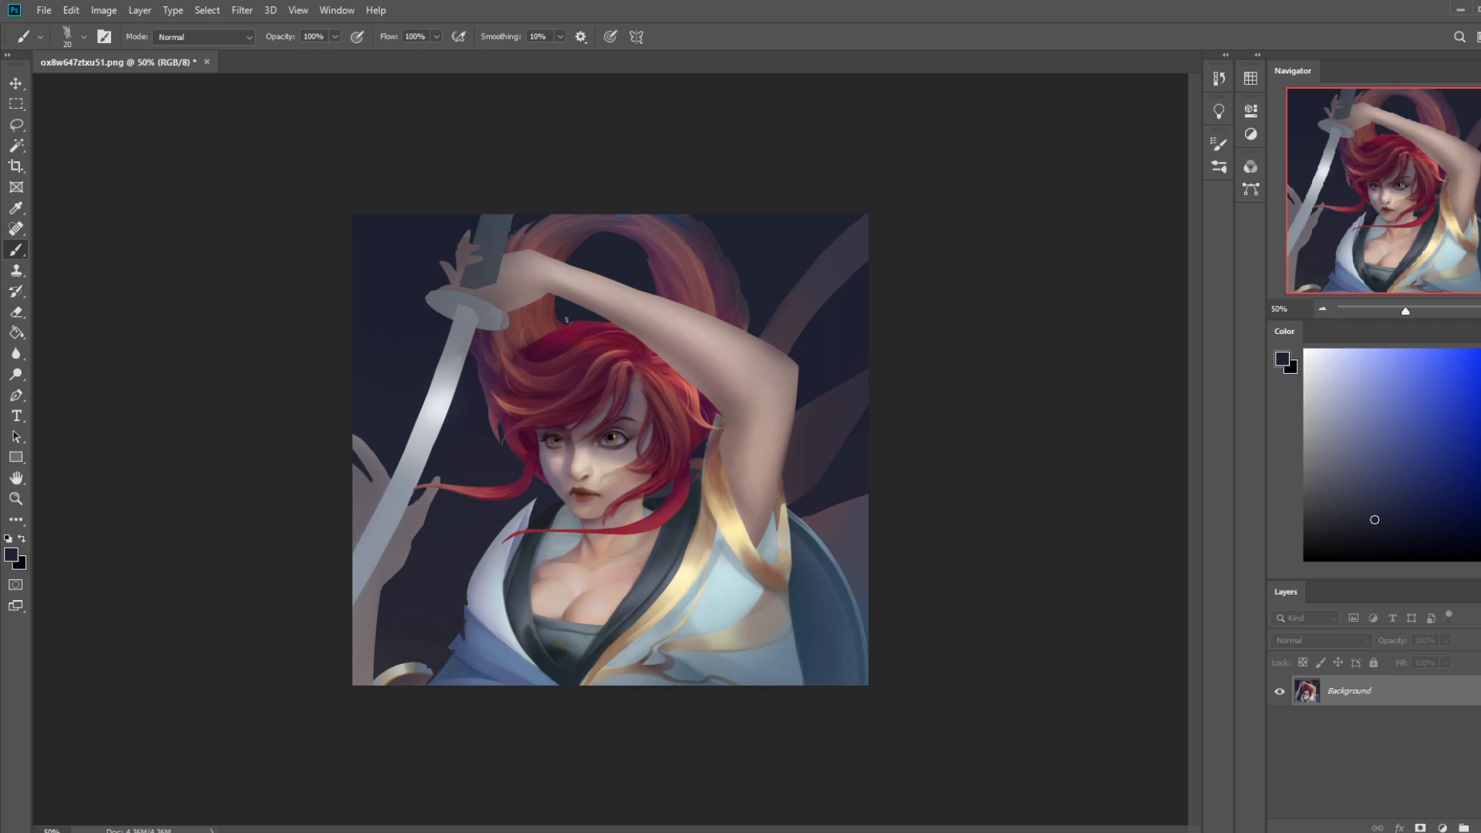
Soften the outer edge of the ponytail behind the raised arm with the Blur tool at 90 px and 100% strength
right_click(16, 353)
left_click(70, 352)
key("bracketright")
key("bracketright")
key("bracketright")
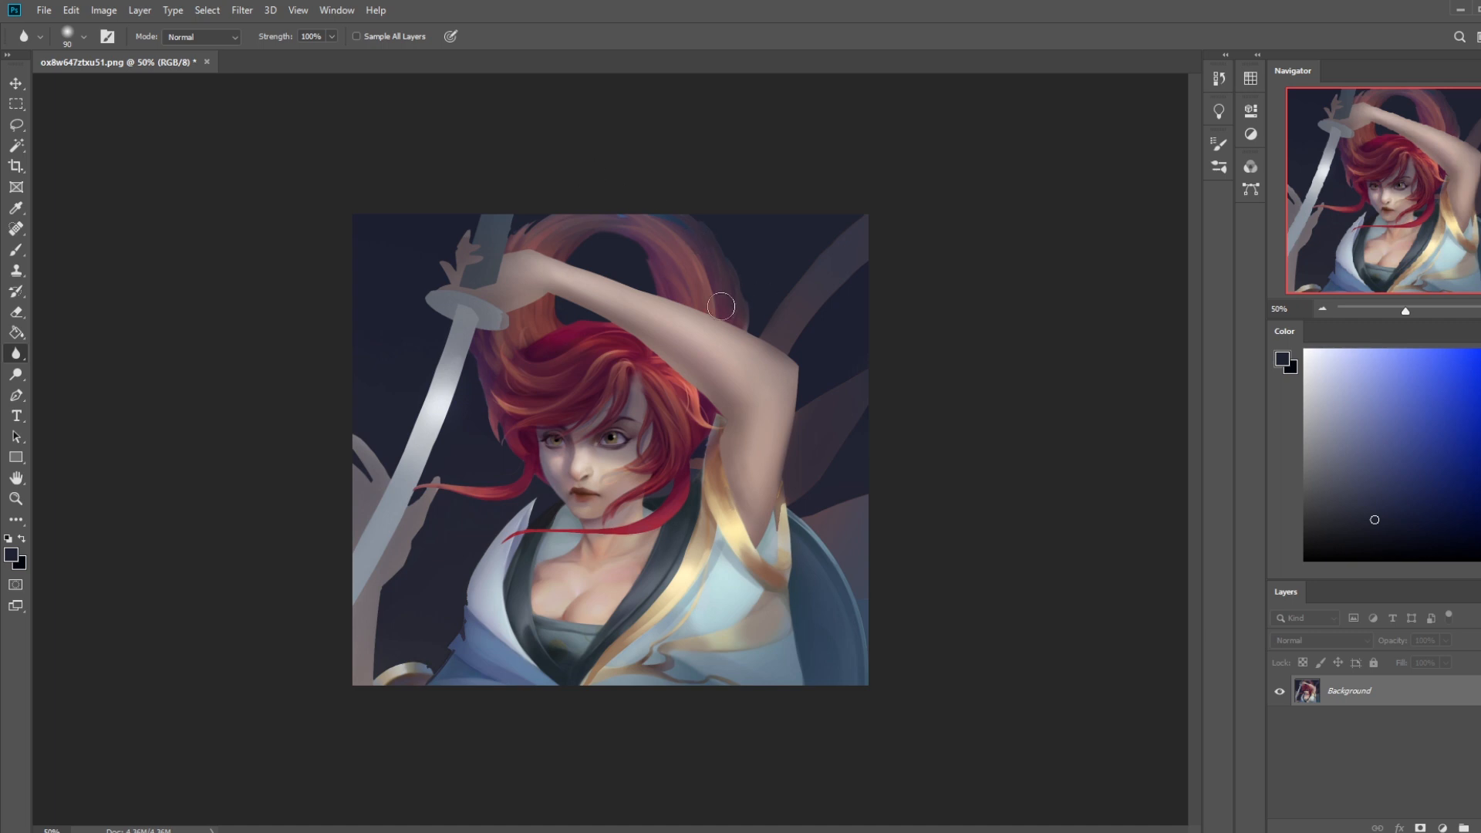
key("bracketleft")
key("bracketleft")
key("bracketright")
key("bracketright")
key("z")
left_click(770, 321)
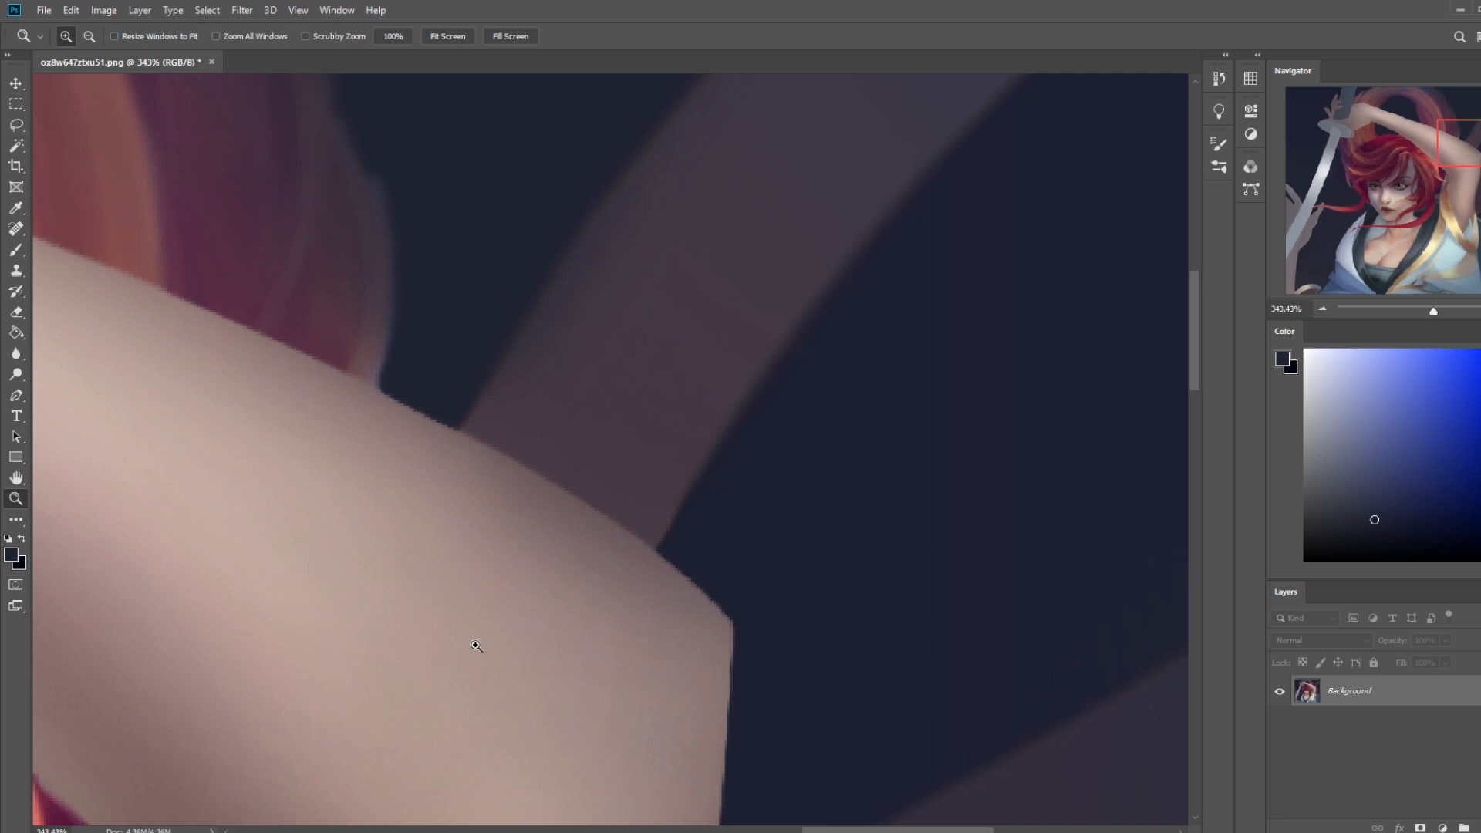
key("ctrl+0")
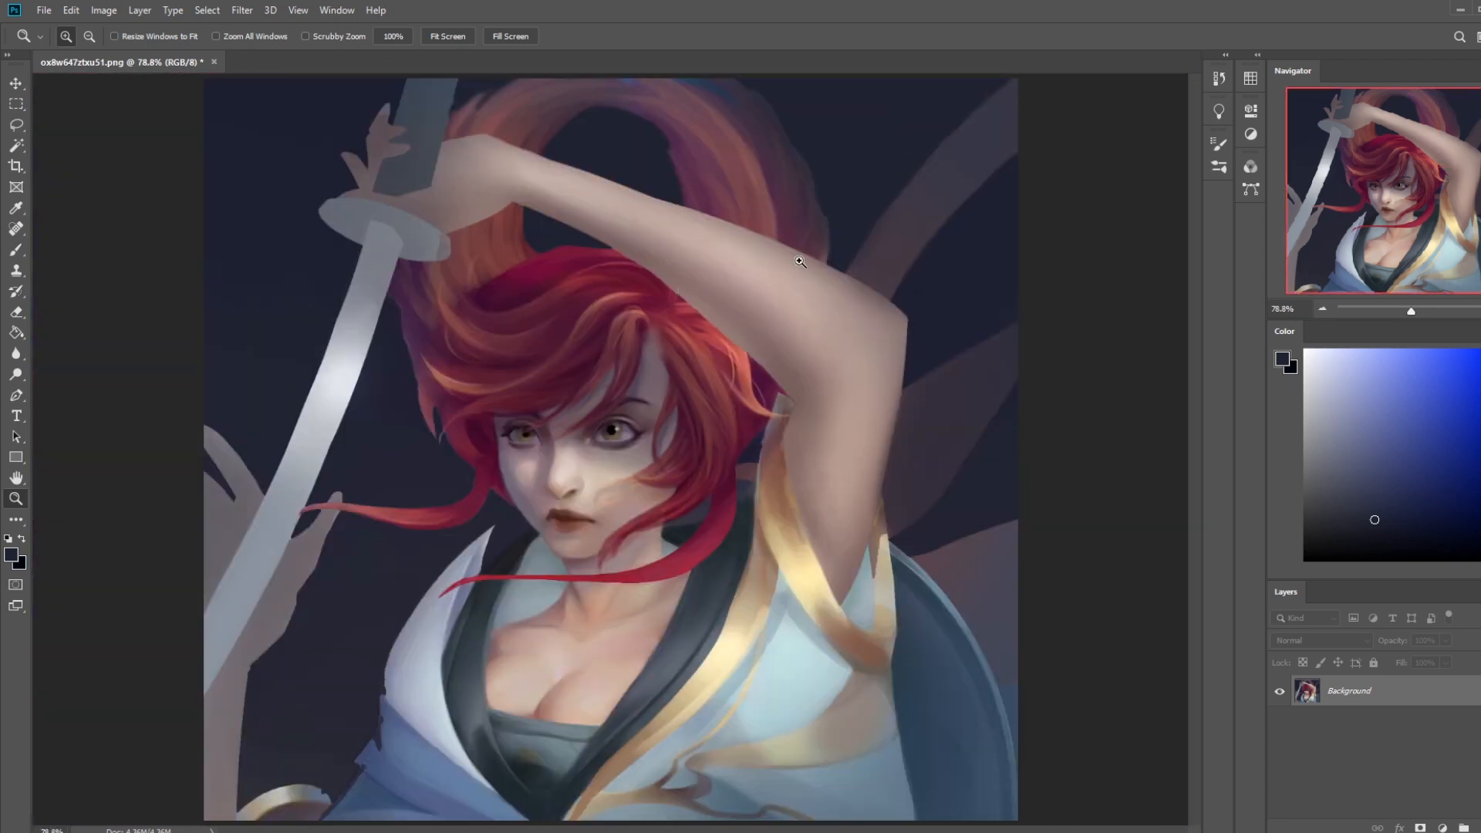
key("ctrl+minus")
key("ctrl+minus")
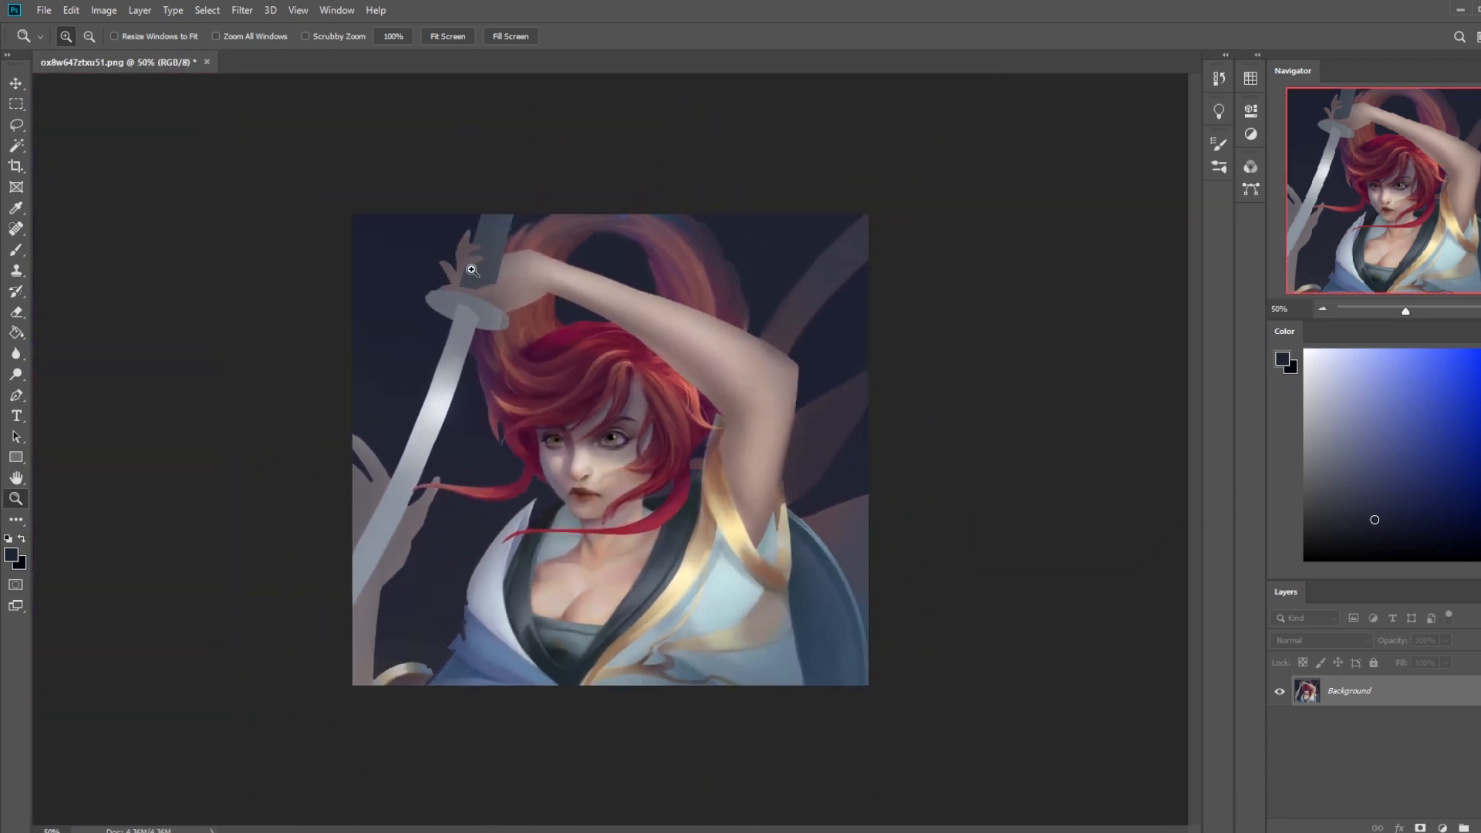
left_click(15, 356)
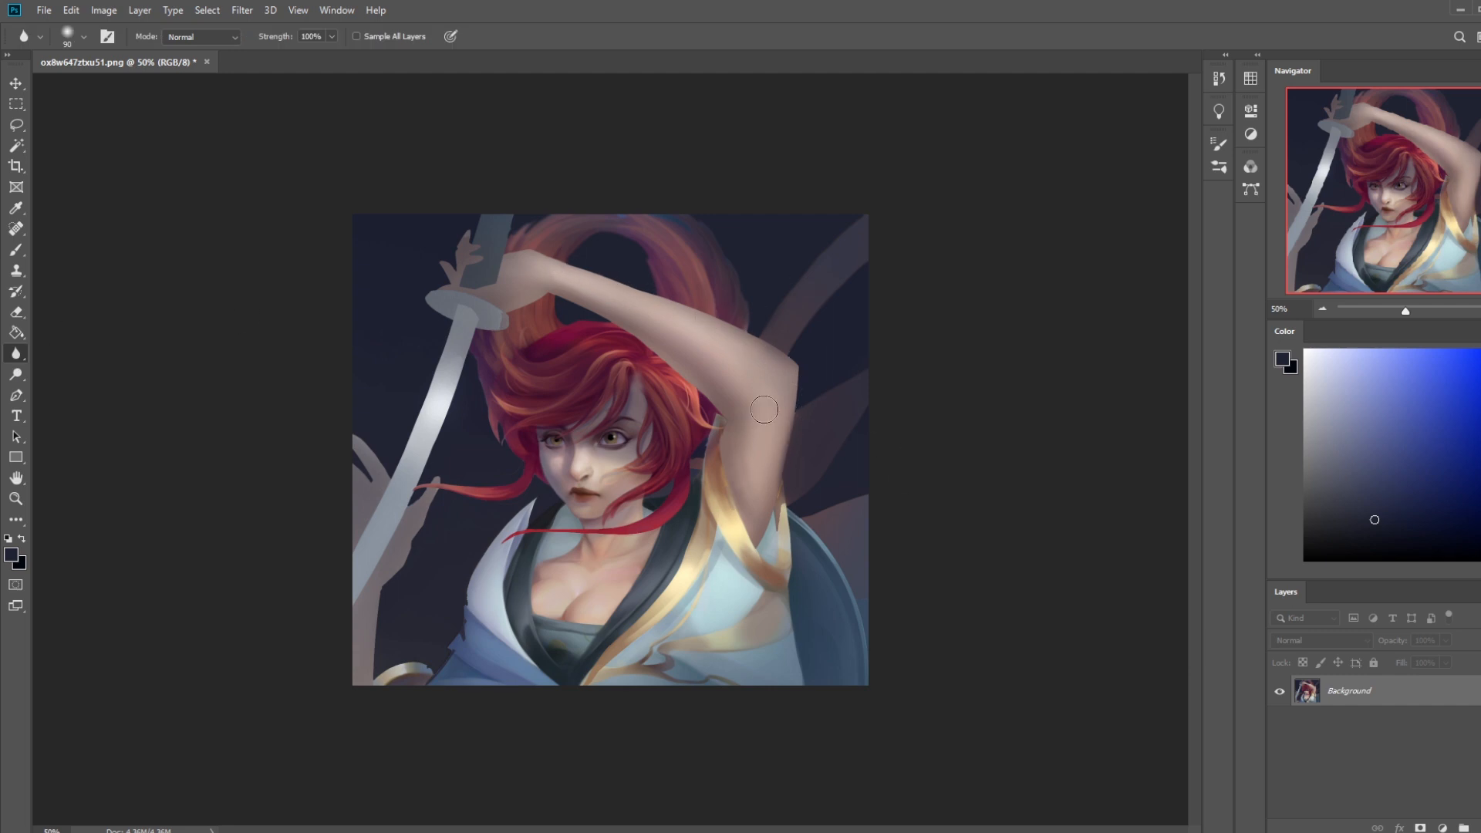
Paint the hair between the face and the raised arm with sampled coral and dark crimson, enlarging the brush to 45 px
key("b")
left_click(720, 424, "alt")
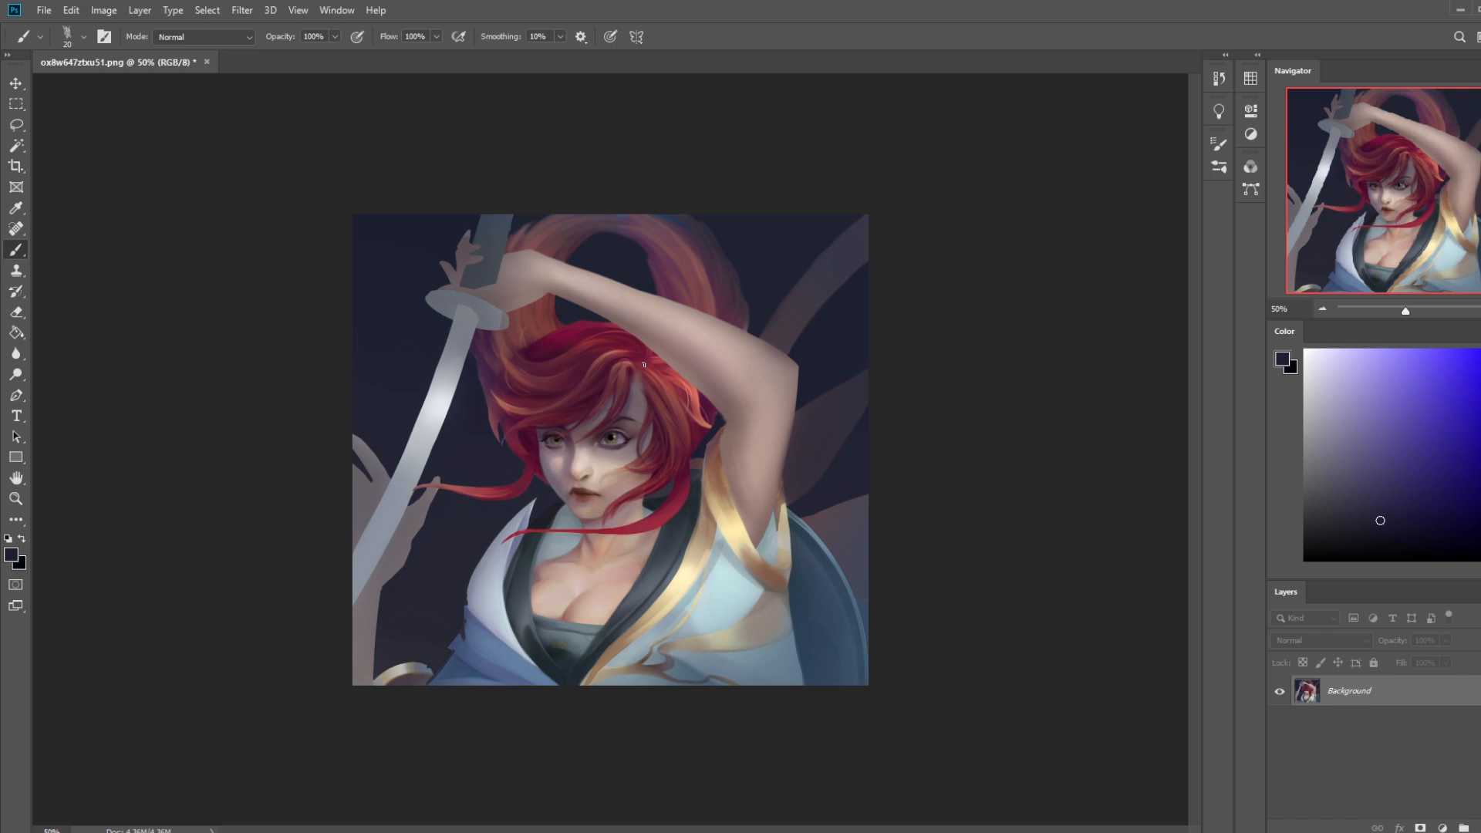
left_click(692, 400, "alt")
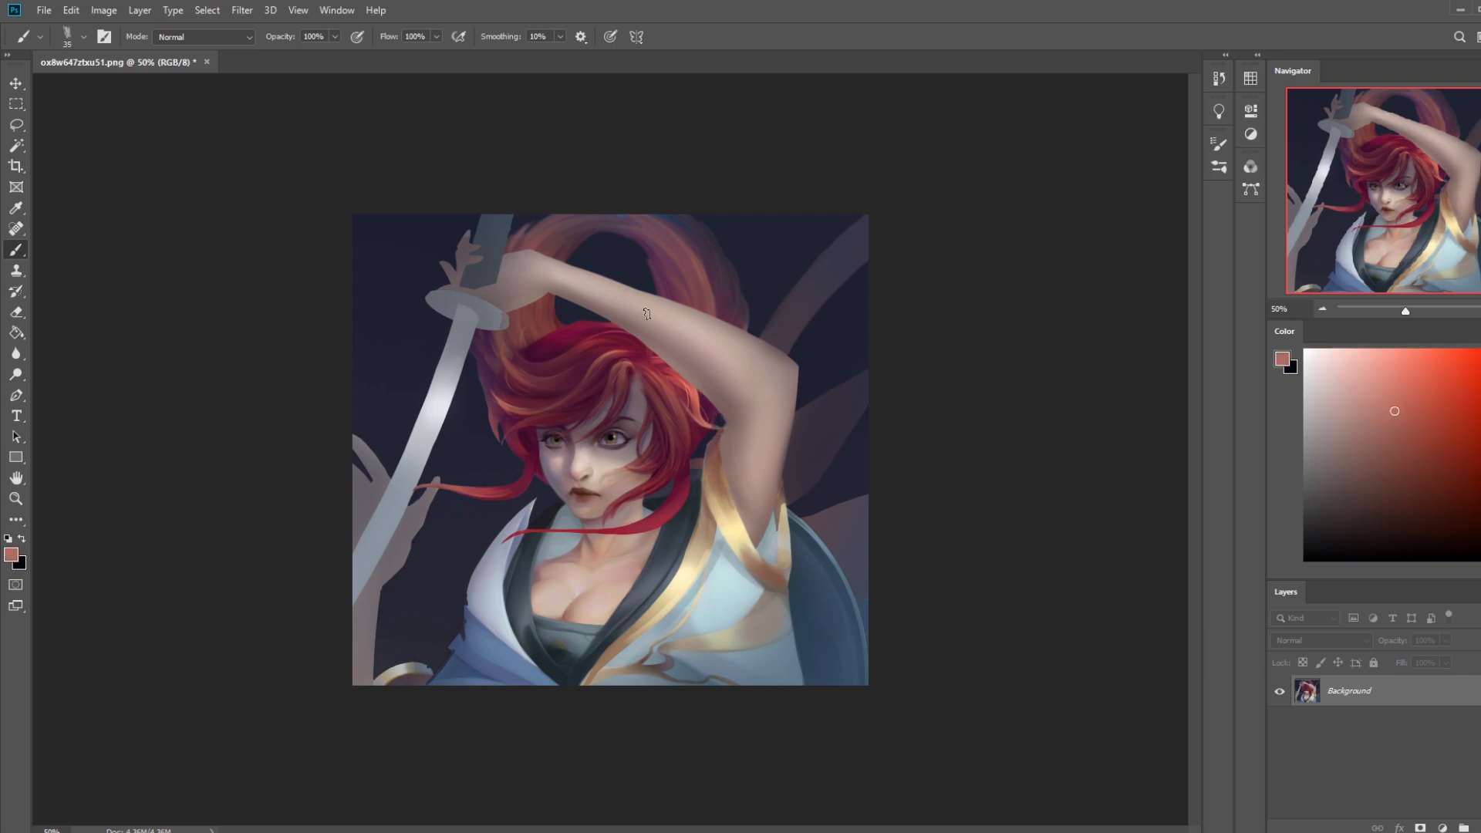
left_click(696, 428, "alt")
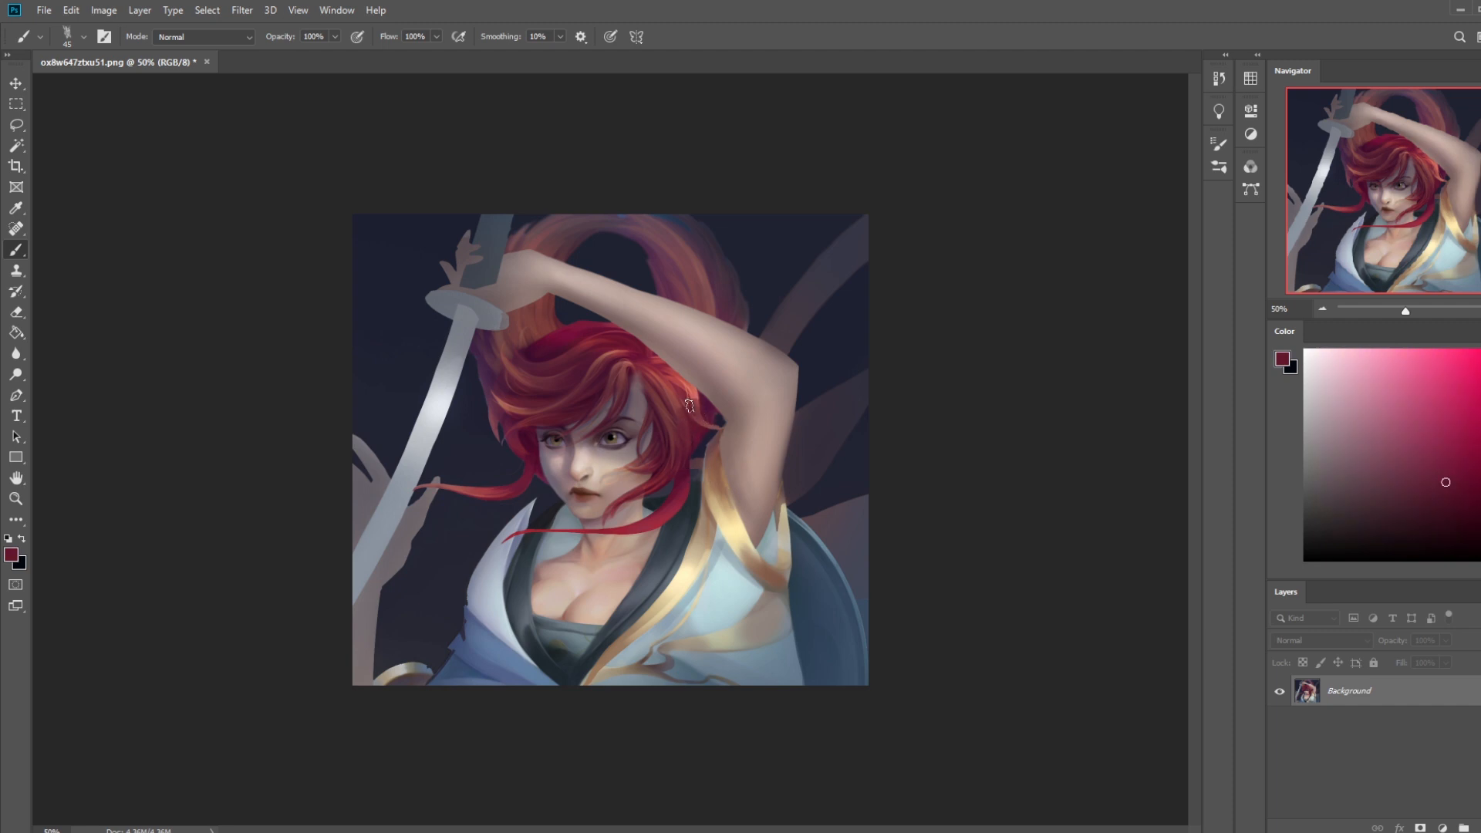
left_click_drag(702, 413, 694, 405)
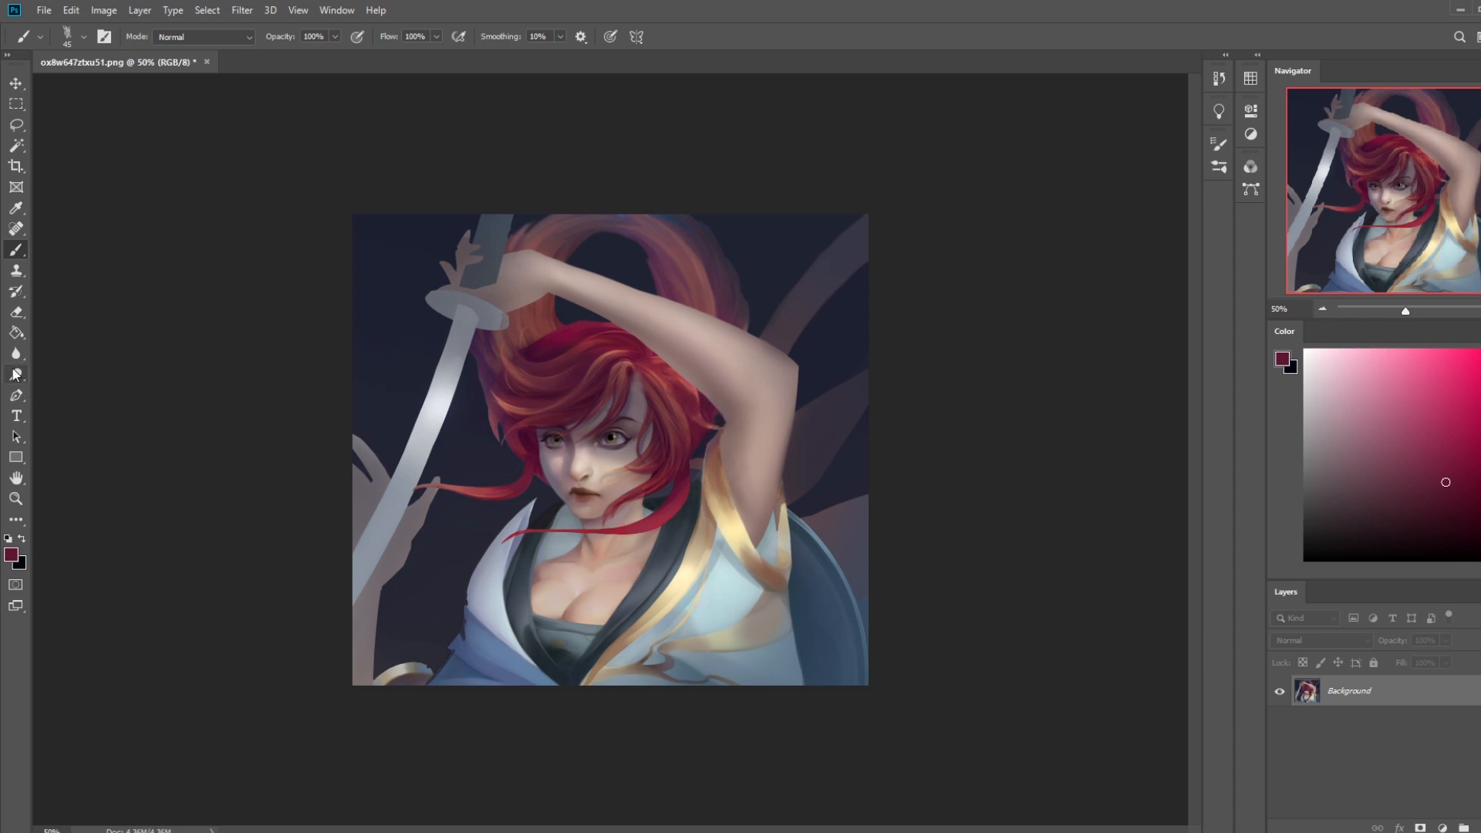
left_click_drag(16, 353, 66, 384)
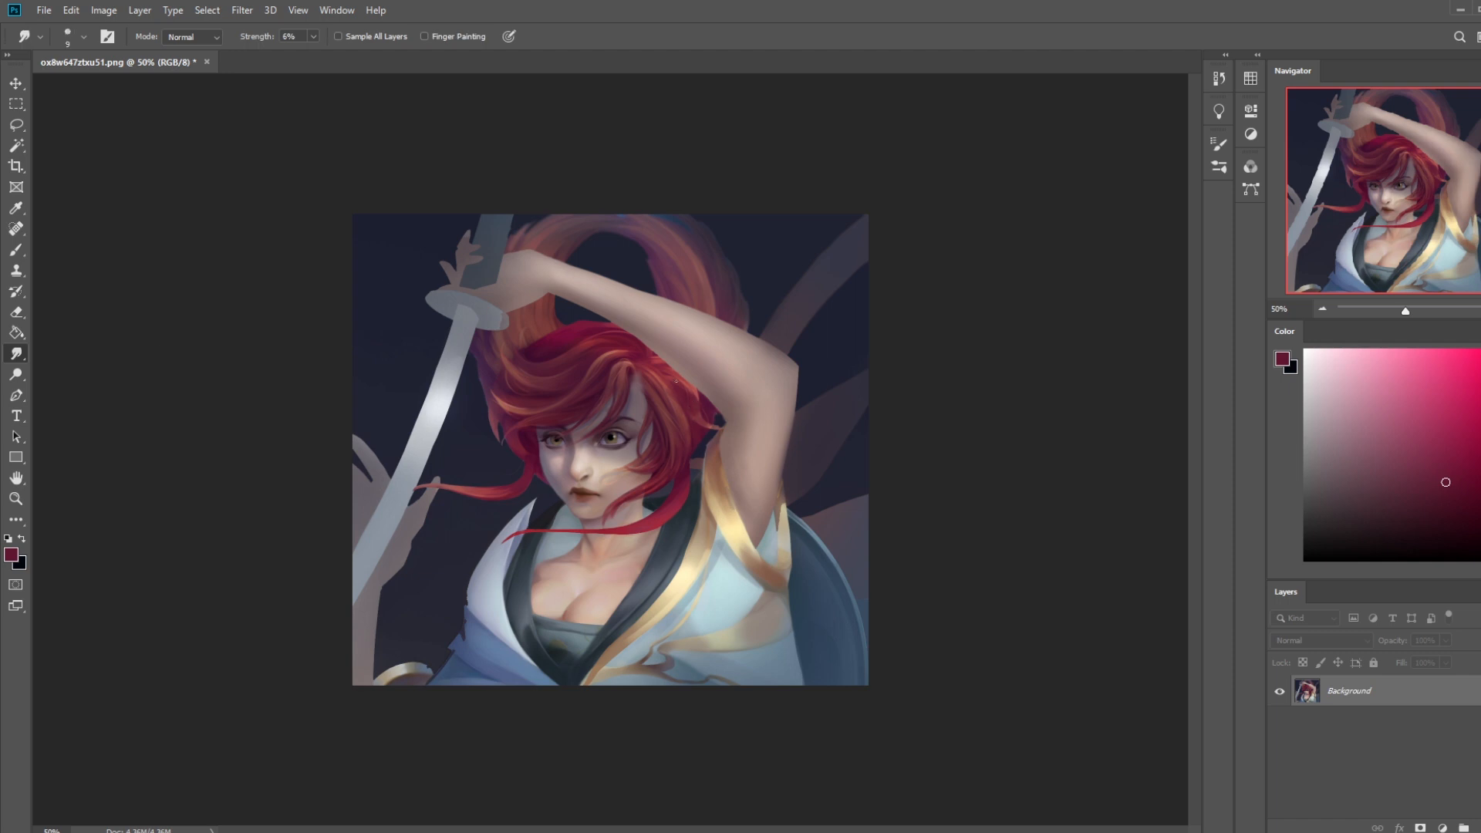
Refine the hair tips against the raised arm with sampled reds and dark background colour, reducing the brush to 15 px
key("b")
left_click(674, 437, "alt")
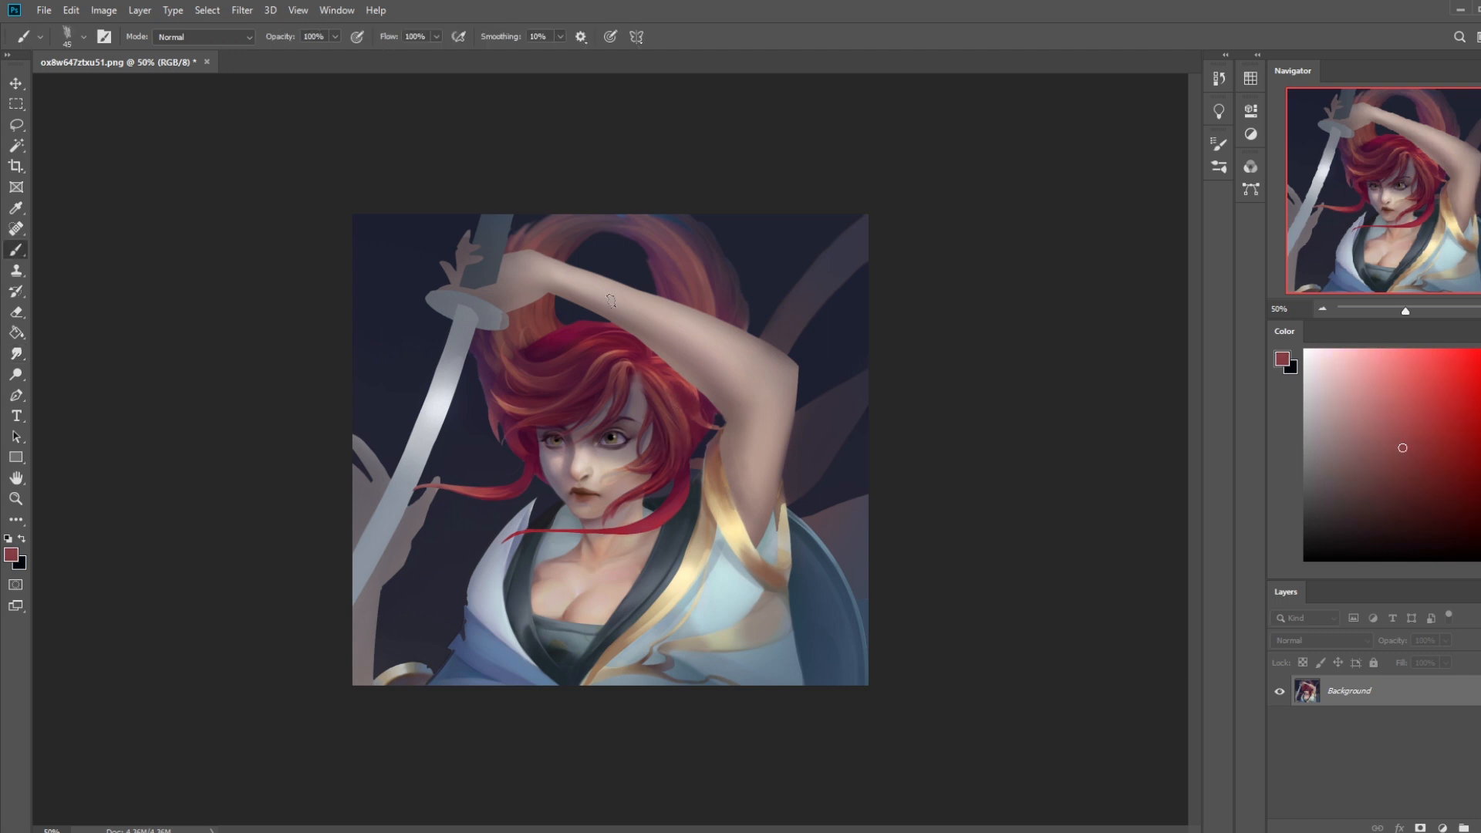
left_click(668, 383, "alt")
left_click(708, 422, "alt")
left_click(706, 416, "alt")
left_click(722, 421, "alt")
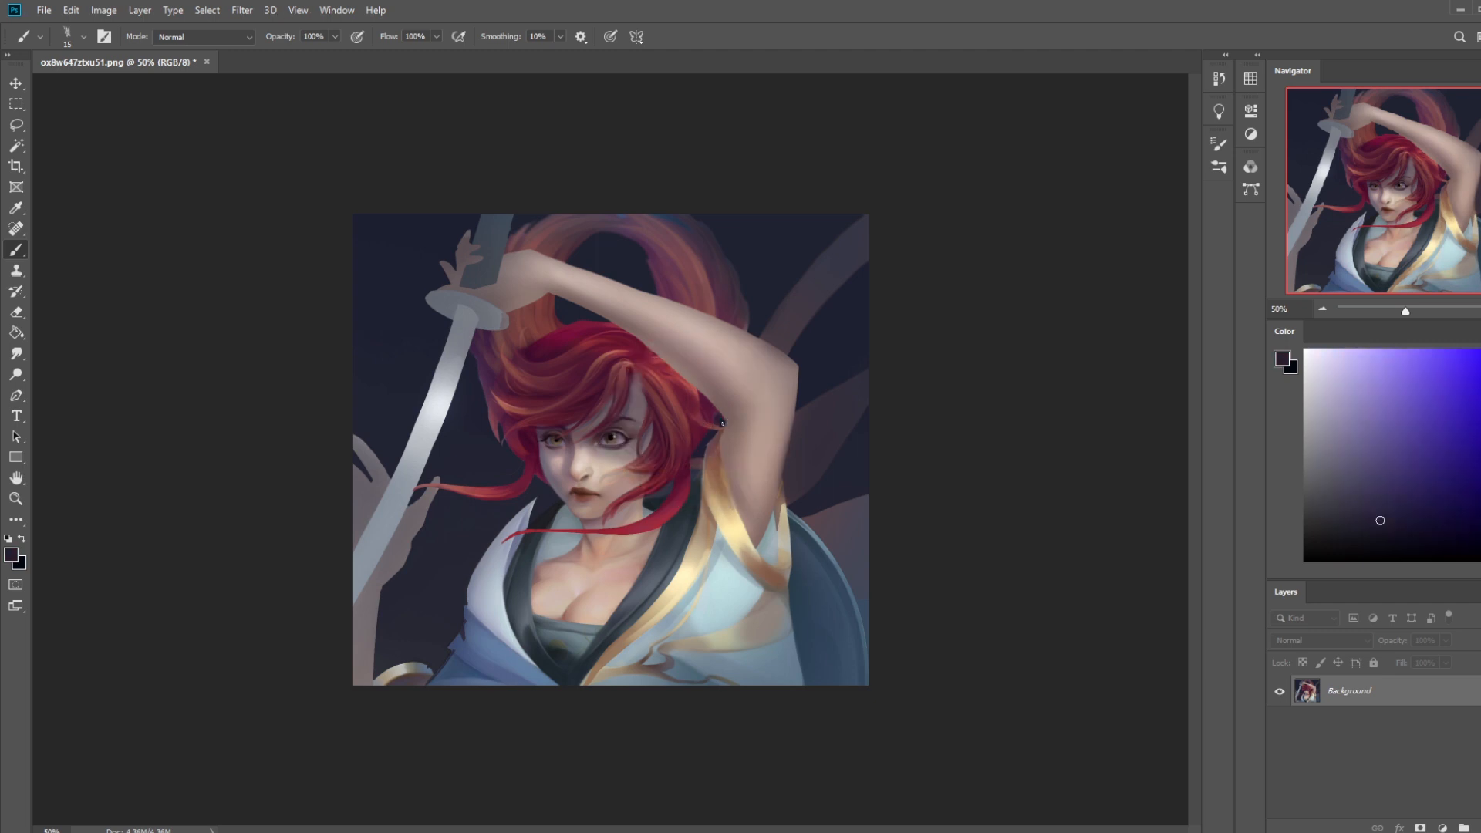
left_click(710, 423, "alt")
left_click(722, 425, "alt")
left_click(710, 421, "alt")
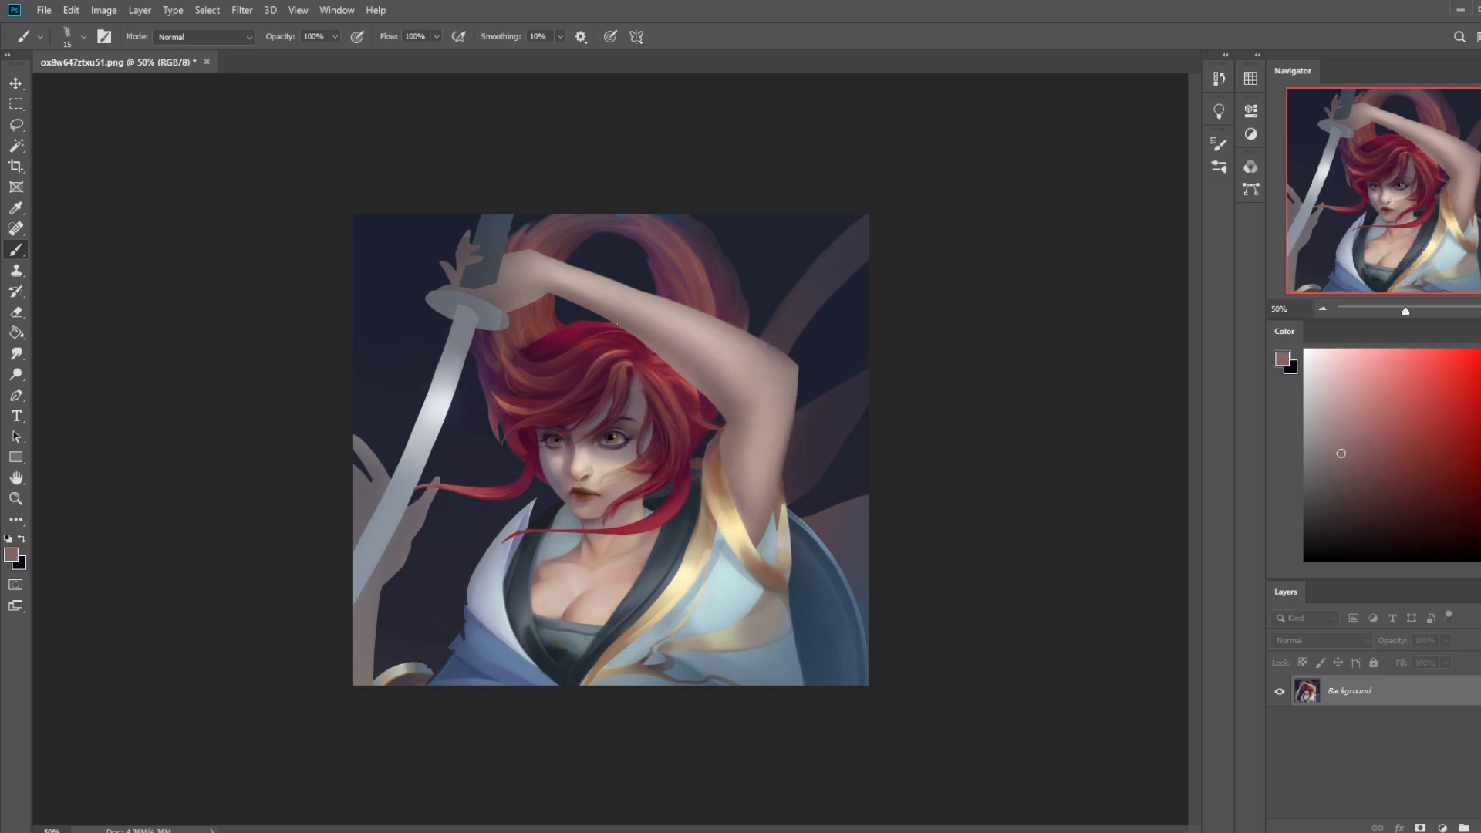
Blur the hair loop above the raised arm using a 90 px tip at 100% strength
left_click(19, 355)
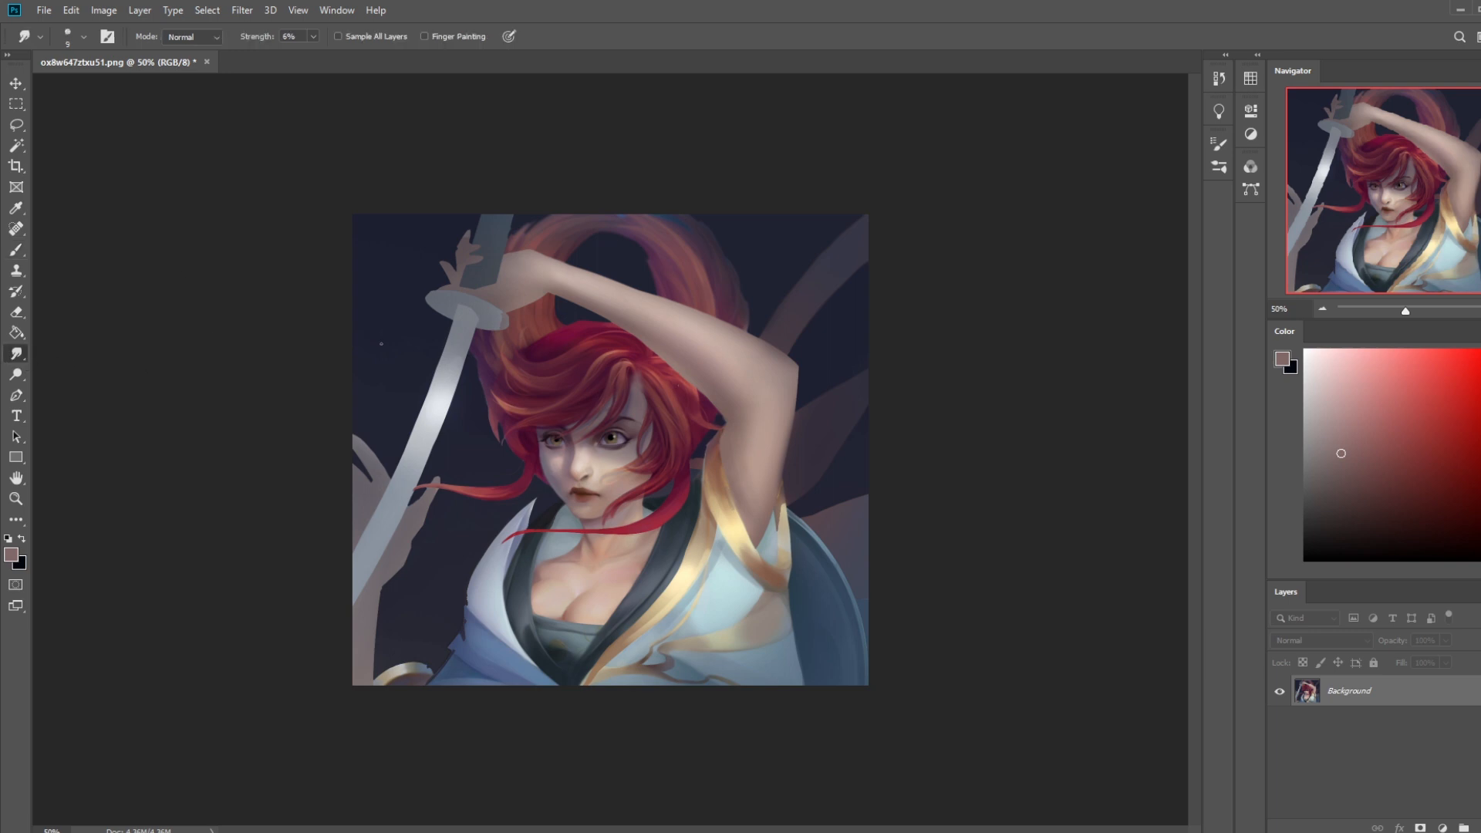
right_click(3, 361)
left_click(62, 348)
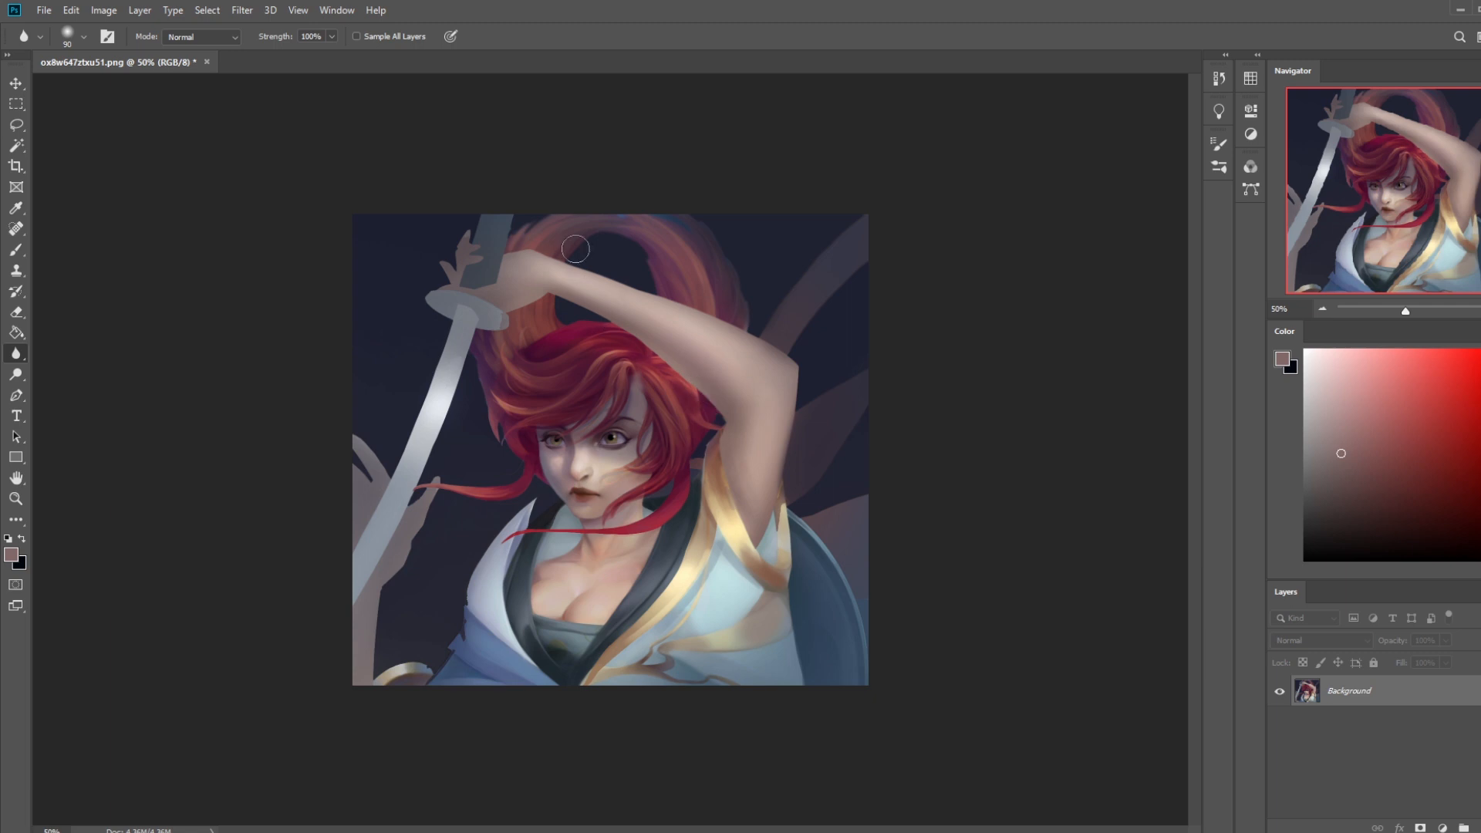
Set up a soft 700 px brush with the sampled background navy, 49% opacity and Darken mode
key("ctrl+minus")
key("ctrl+minus")
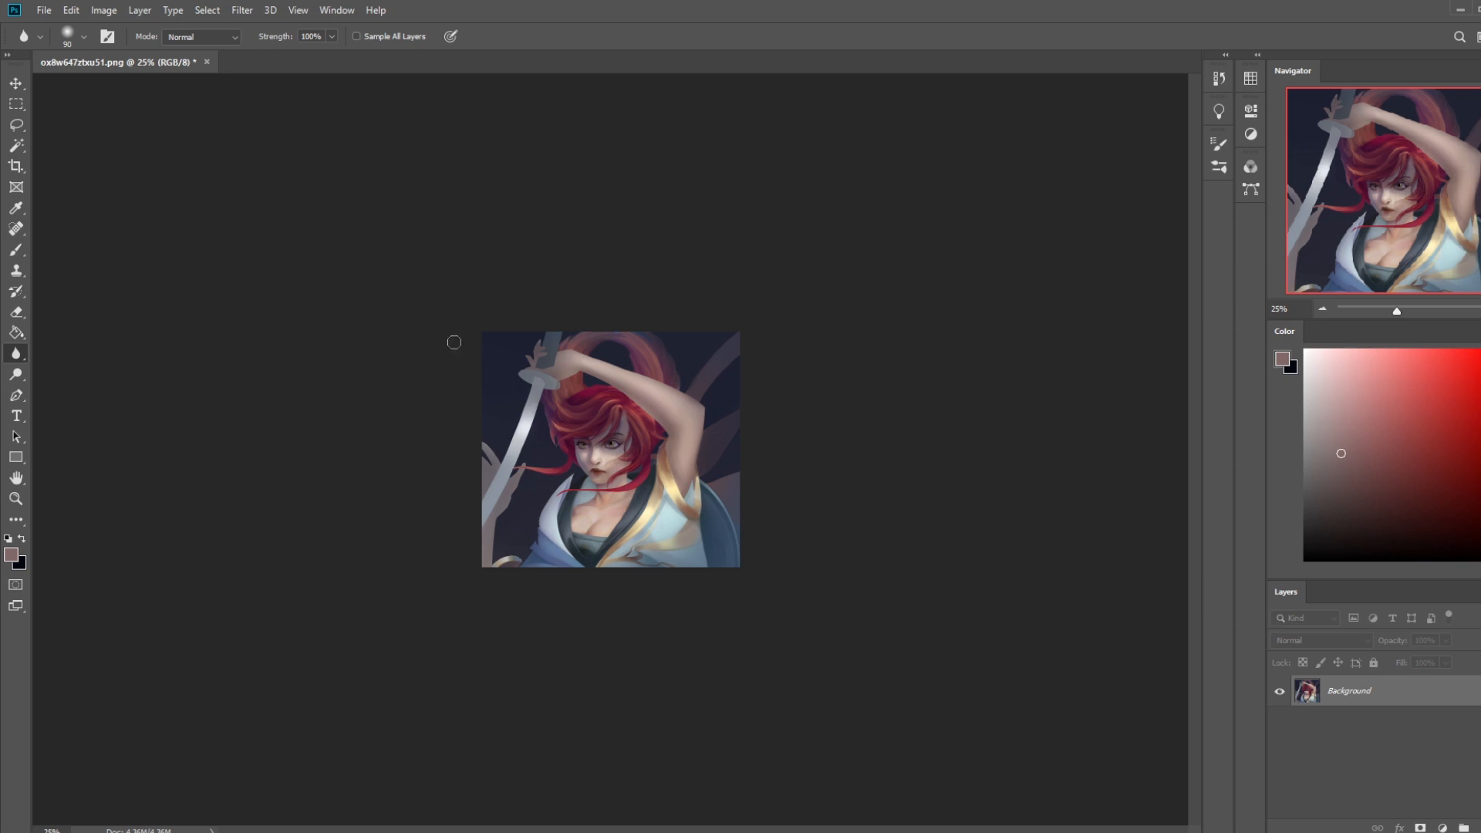
key("b")
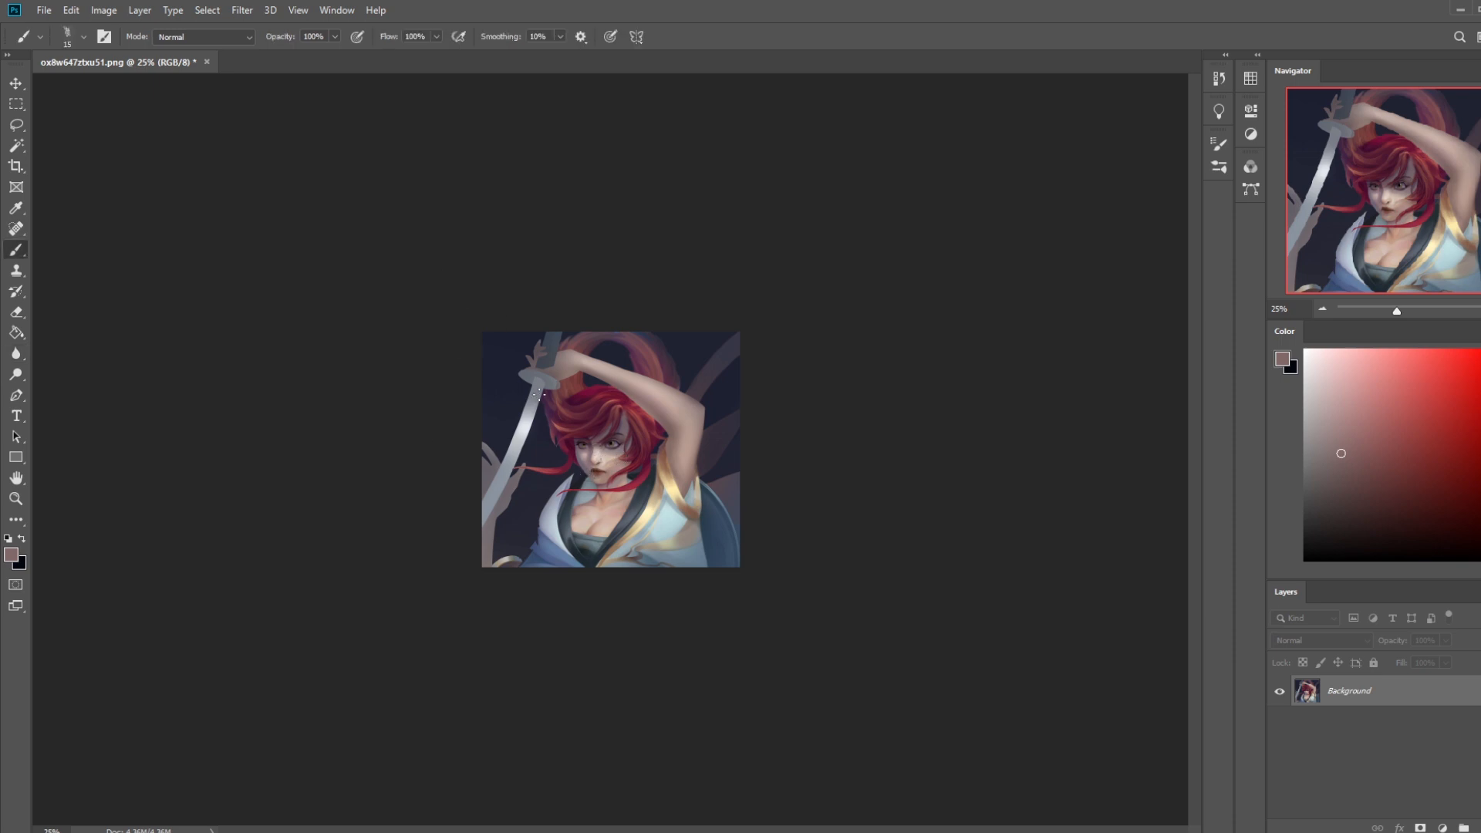
right_click(656, 496)
double_click(698, 439)
left_click(544, 512, "alt")
left_click(676, 516, "alt")
left_click(549, 479, "alt")
key("bracketright")
key("bracketright")
left_click(334, 36)
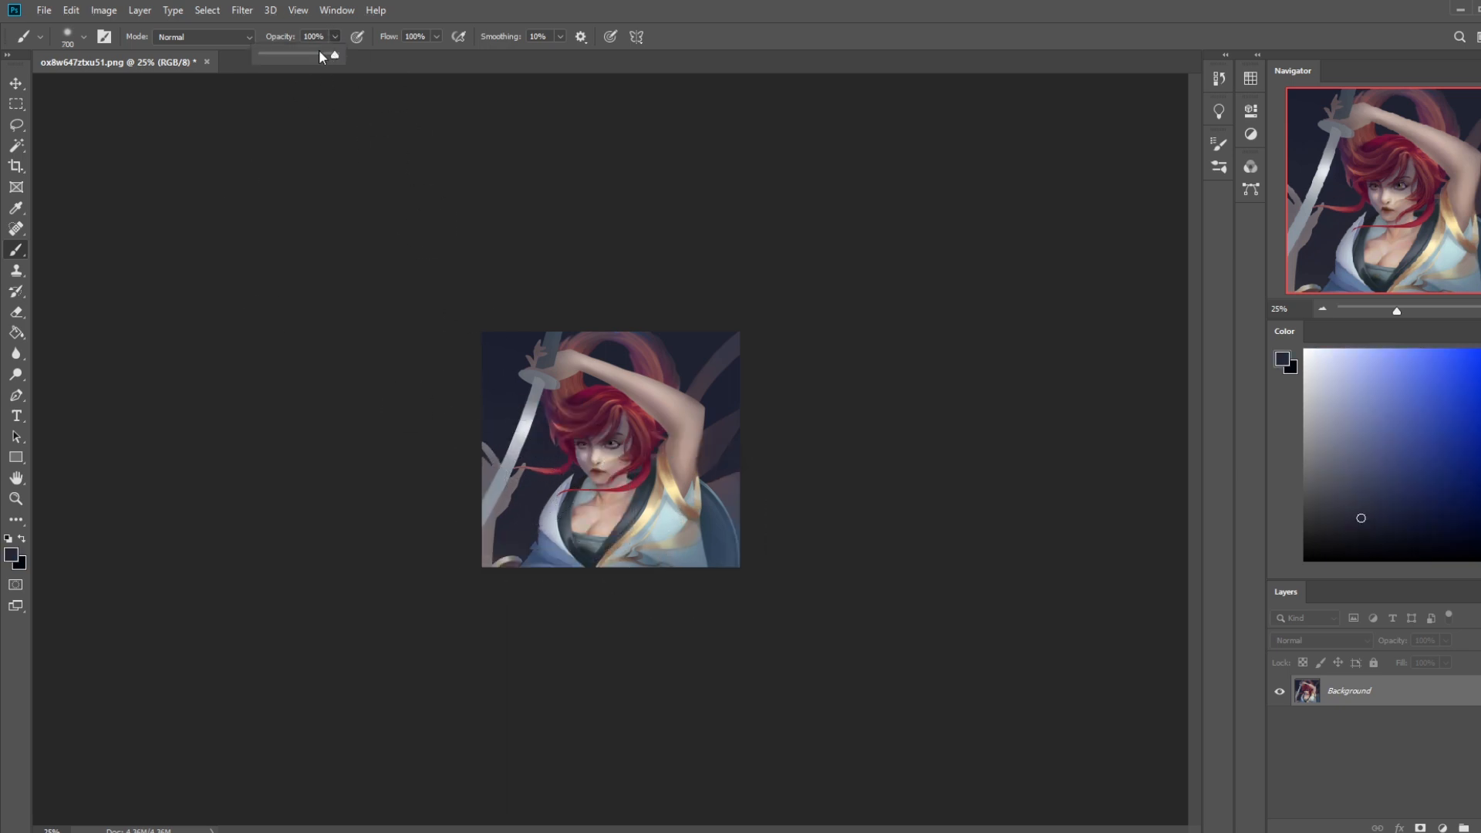
left_click(540, 552)
left_click(199, 36)
left_click(198, 112)
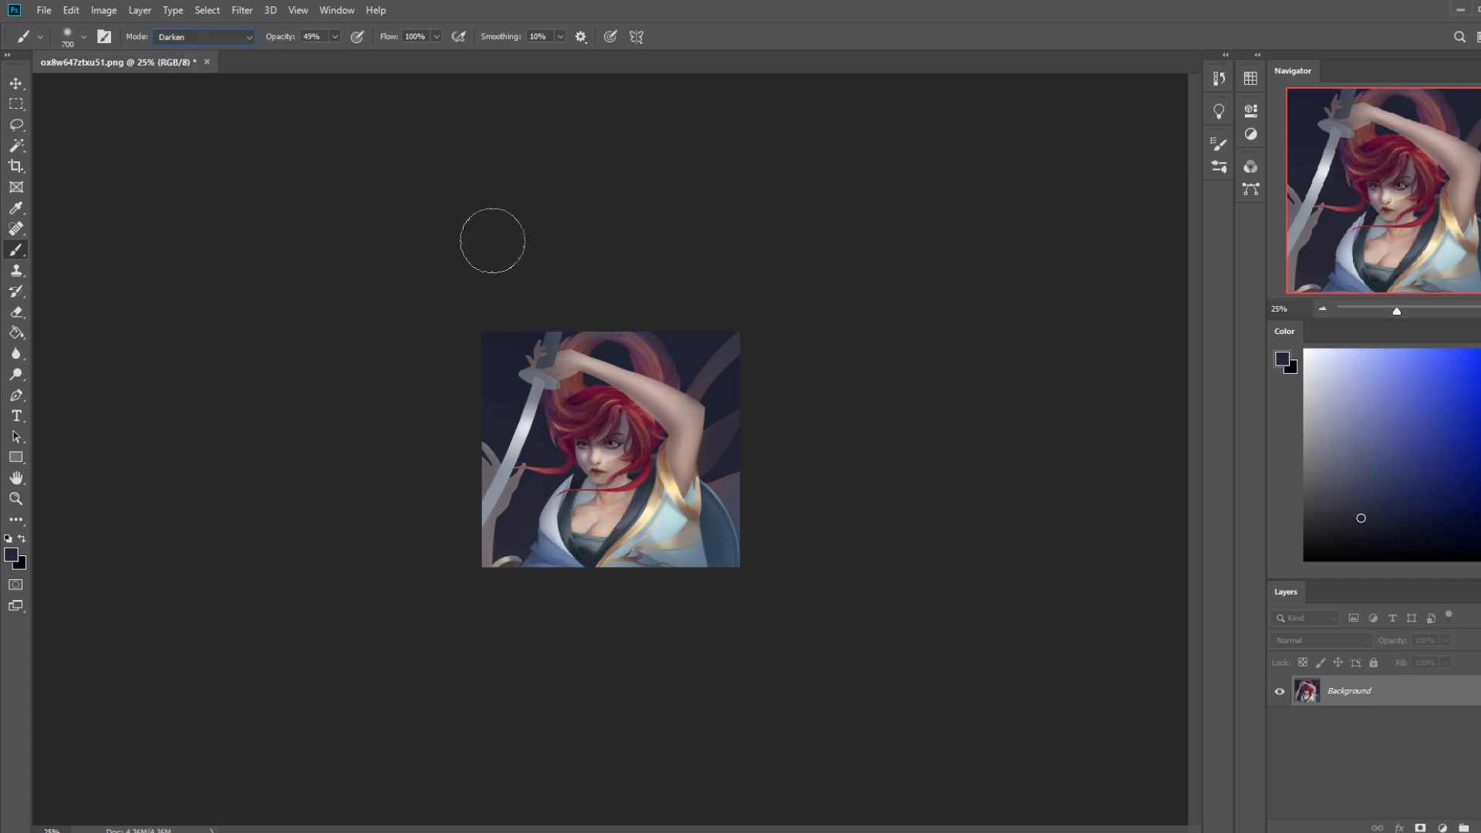
Darken the robe's shadowed shoulder and lower blue folds with sampled navy at 400 to 700 px, and undo the last stroke
left_click(548, 492, "alt")
key("bracketleft")
key("bracketleft")
key("bracketleft")
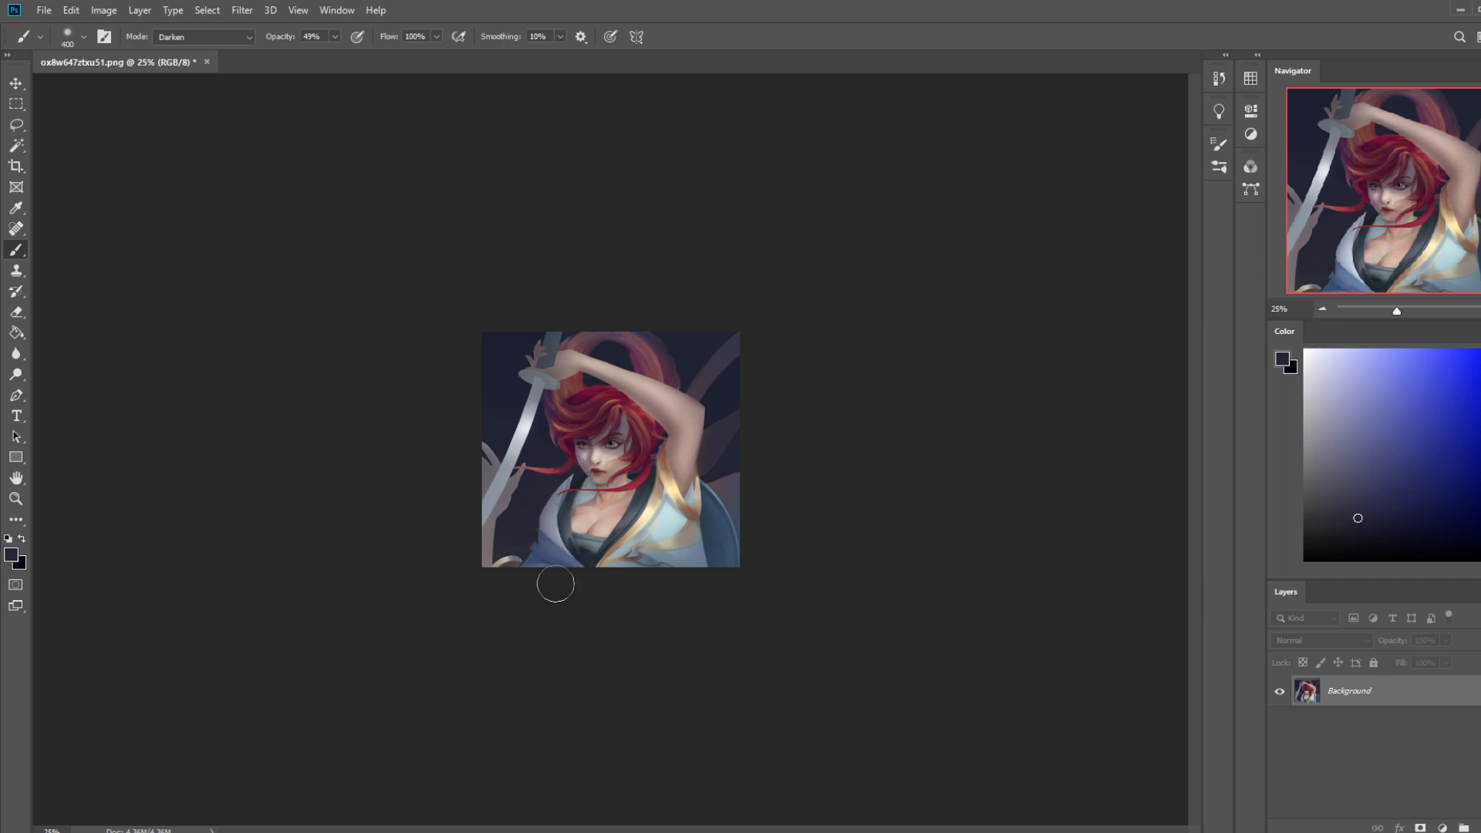
mouse_move(568, 553)
left_mouse_down()
mouse_move(572, 472)
mouse_move(549, 518)
mouse_move(570, 589)
mouse_move(555, 547)
left_mouse_up()
key("bracketright")
key("bracketright")
key("bracketright")
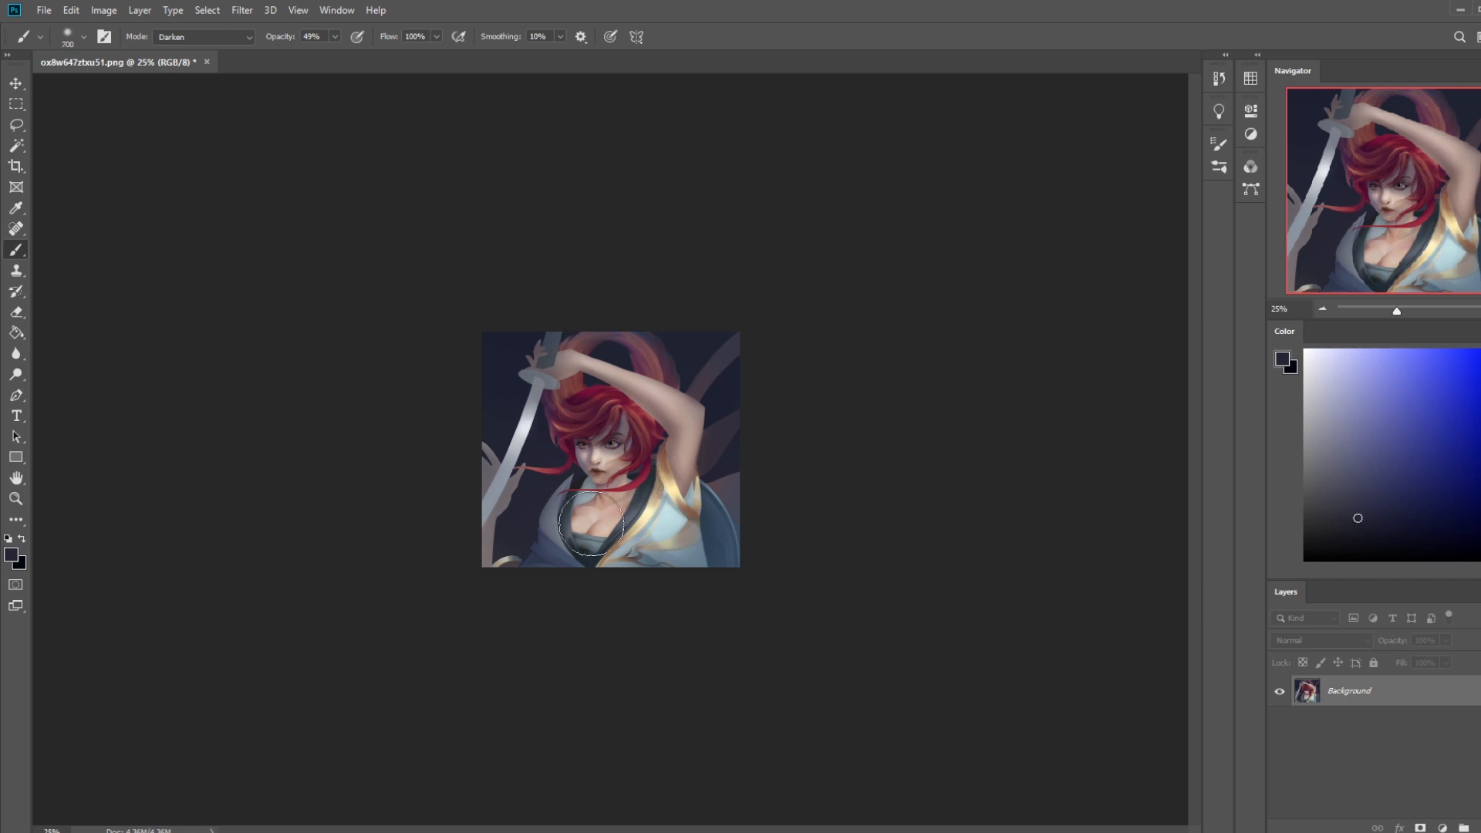
key("ctrl+z")
left_click(16, 145)
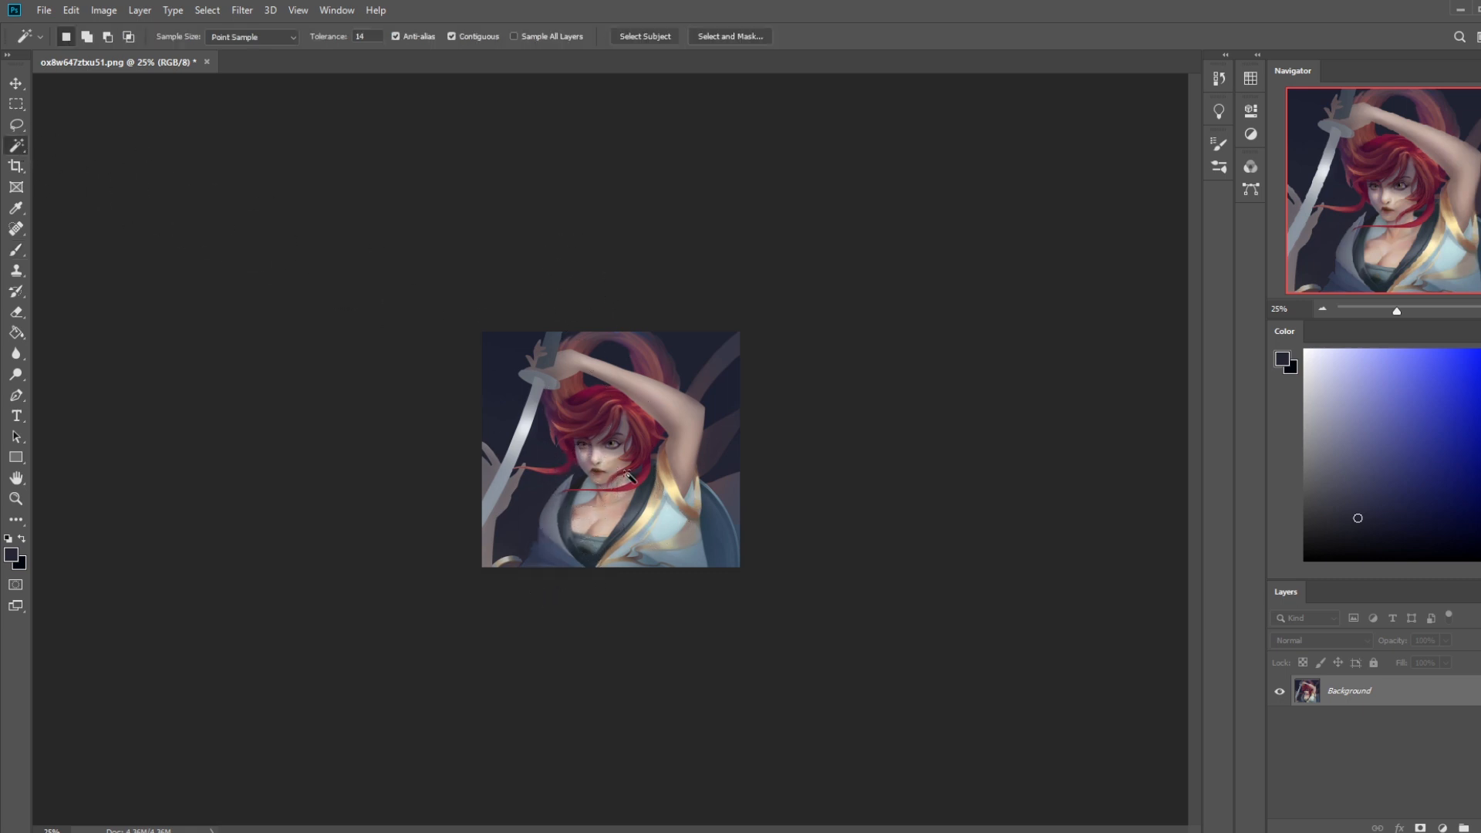
key("b")
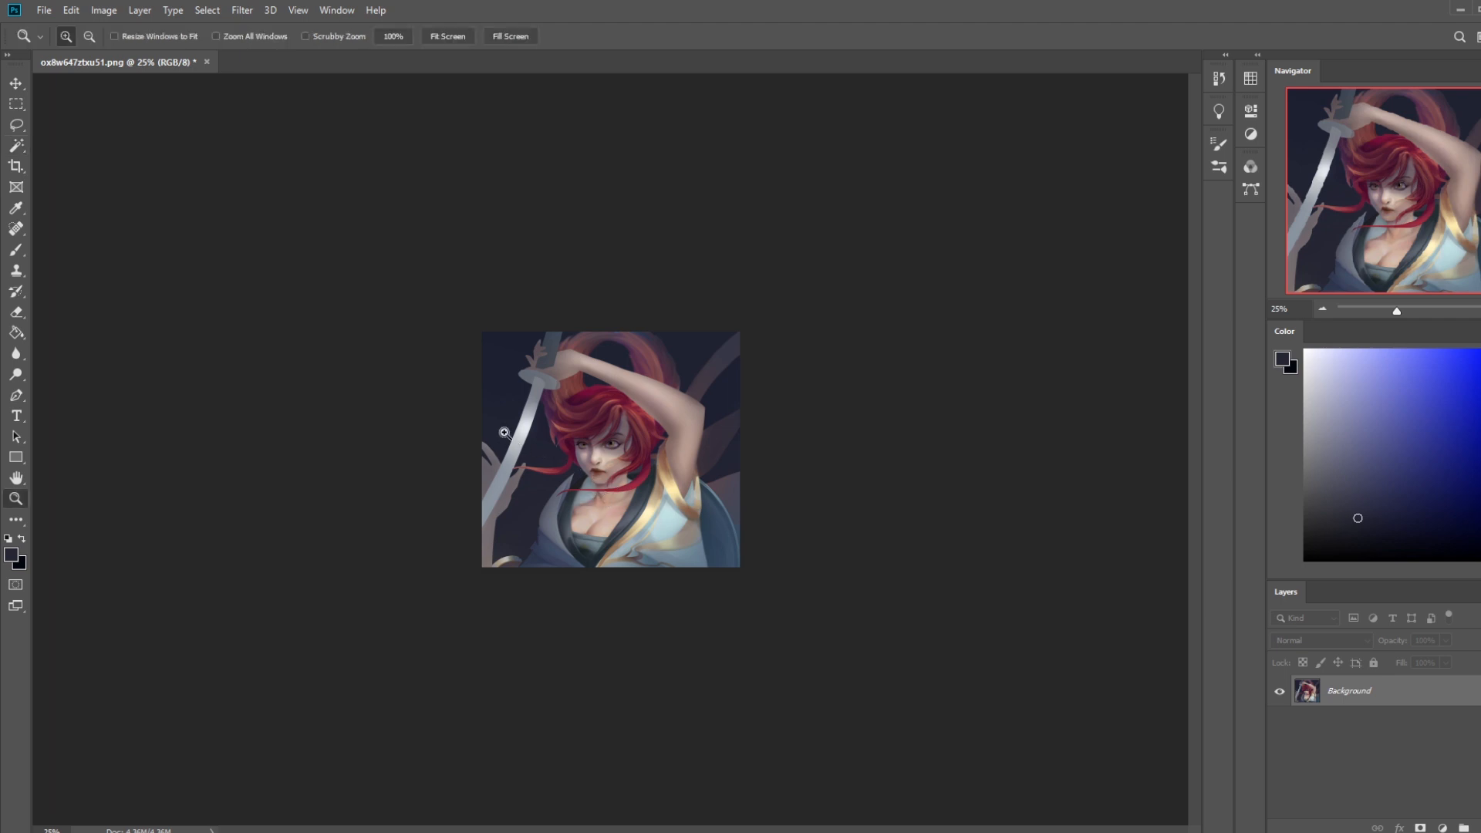
Shade the pale inner collar beside the neck with navy and a sampled grey-blue, using the soft brush at 70 to 90 px
scroll(600, 488, "up", 6)
key("bracketleft")
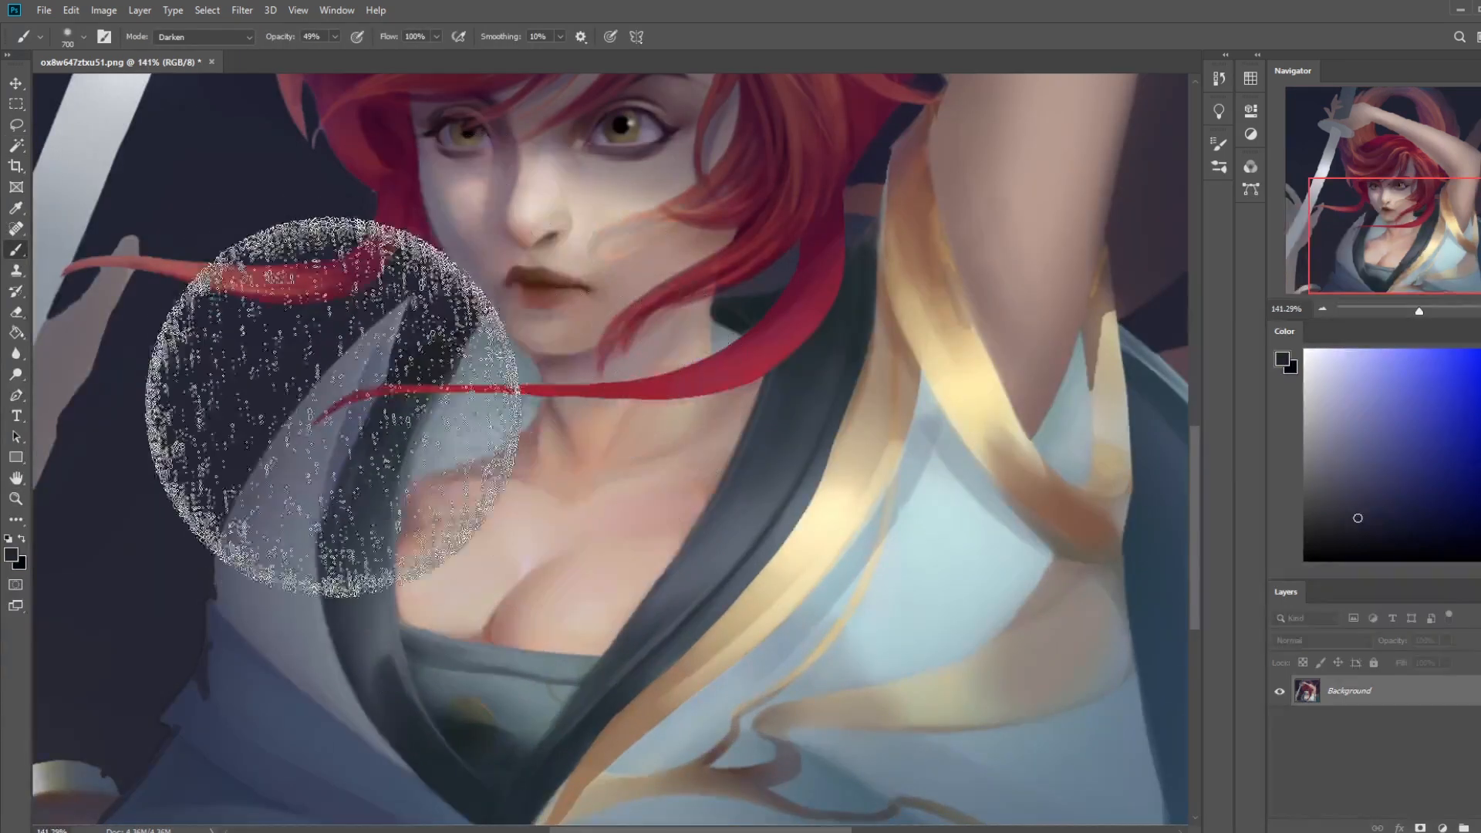
key("bracketleft")
key("bracketleft")
key("bracketleft")
key("bracketleft")
key("bracketleft")
key("bracketleft")
key("bracketleft")
key("bracketleft")
key("bracketleft")
key("bracketleft")
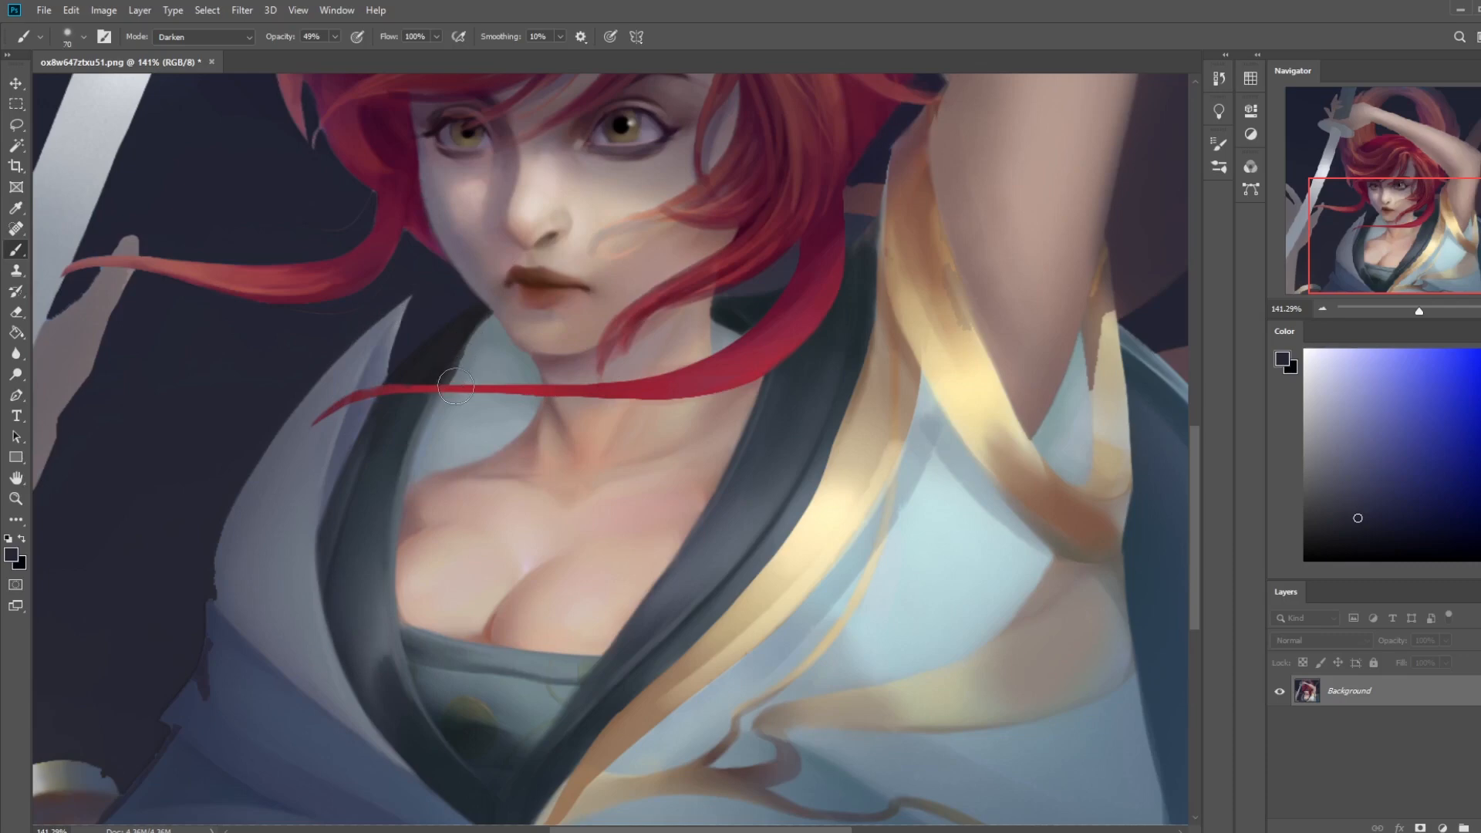
mouse_move(458, 404)
left_mouse_down()
mouse_move(507, 432)
mouse_move(469, 344)
mouse_move(484, 328)
mouse_move(526, 404)
left_mouse_up()
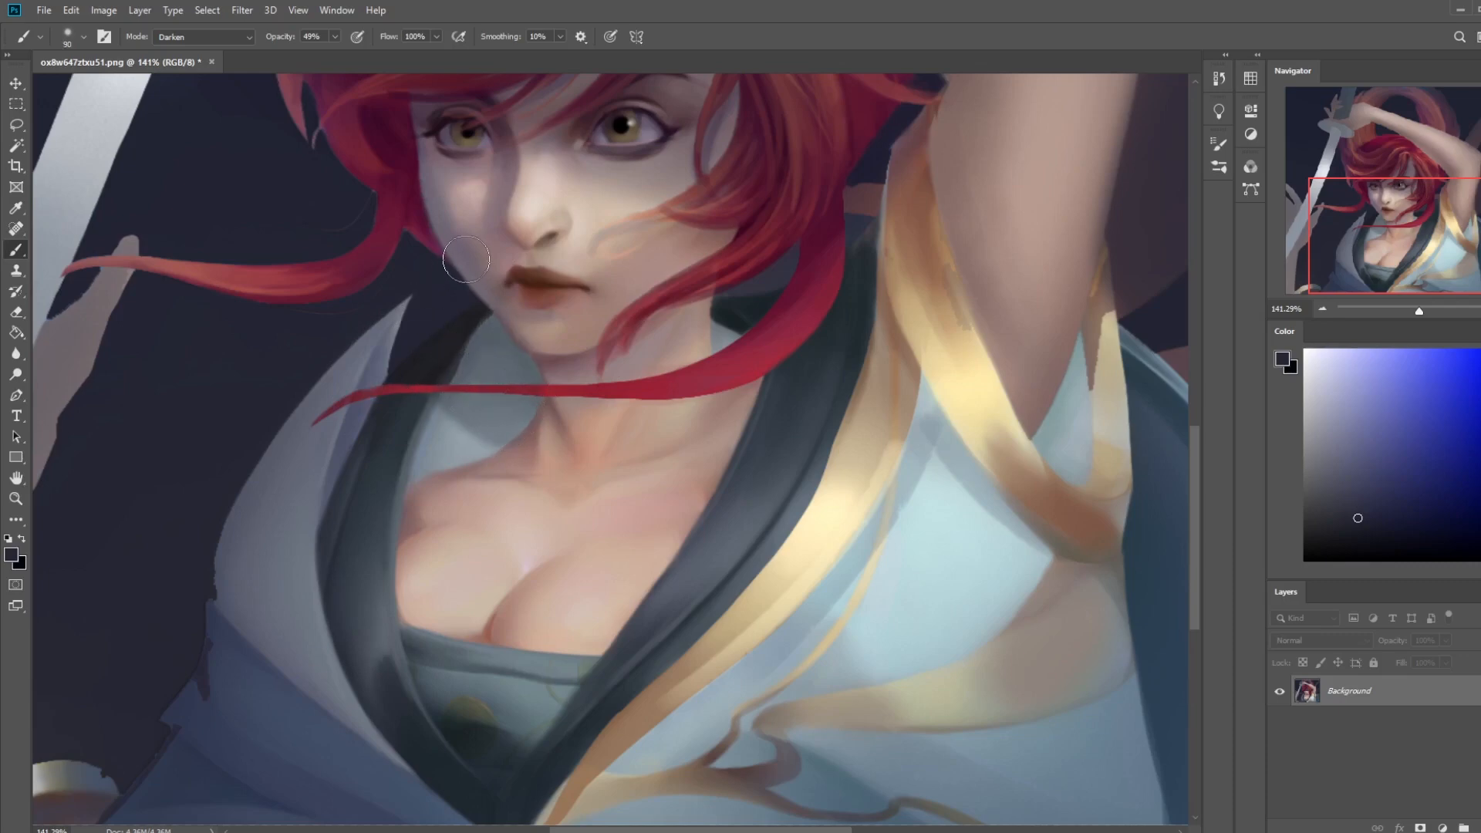
left_click(494, 461, "alt")
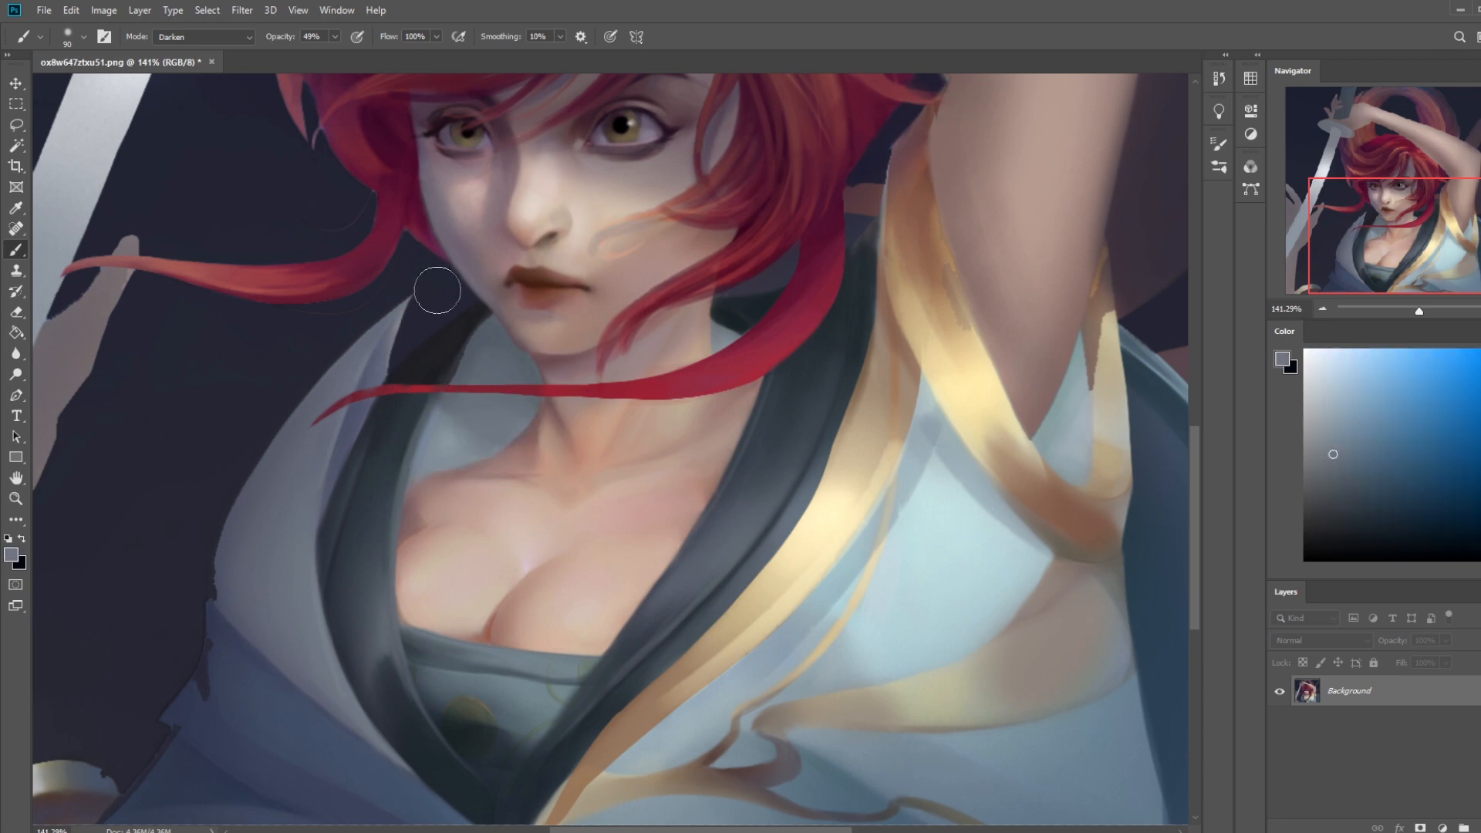
Select the whole canvas and copy the painting onto a new layer above the Background
key("ctrl+0")
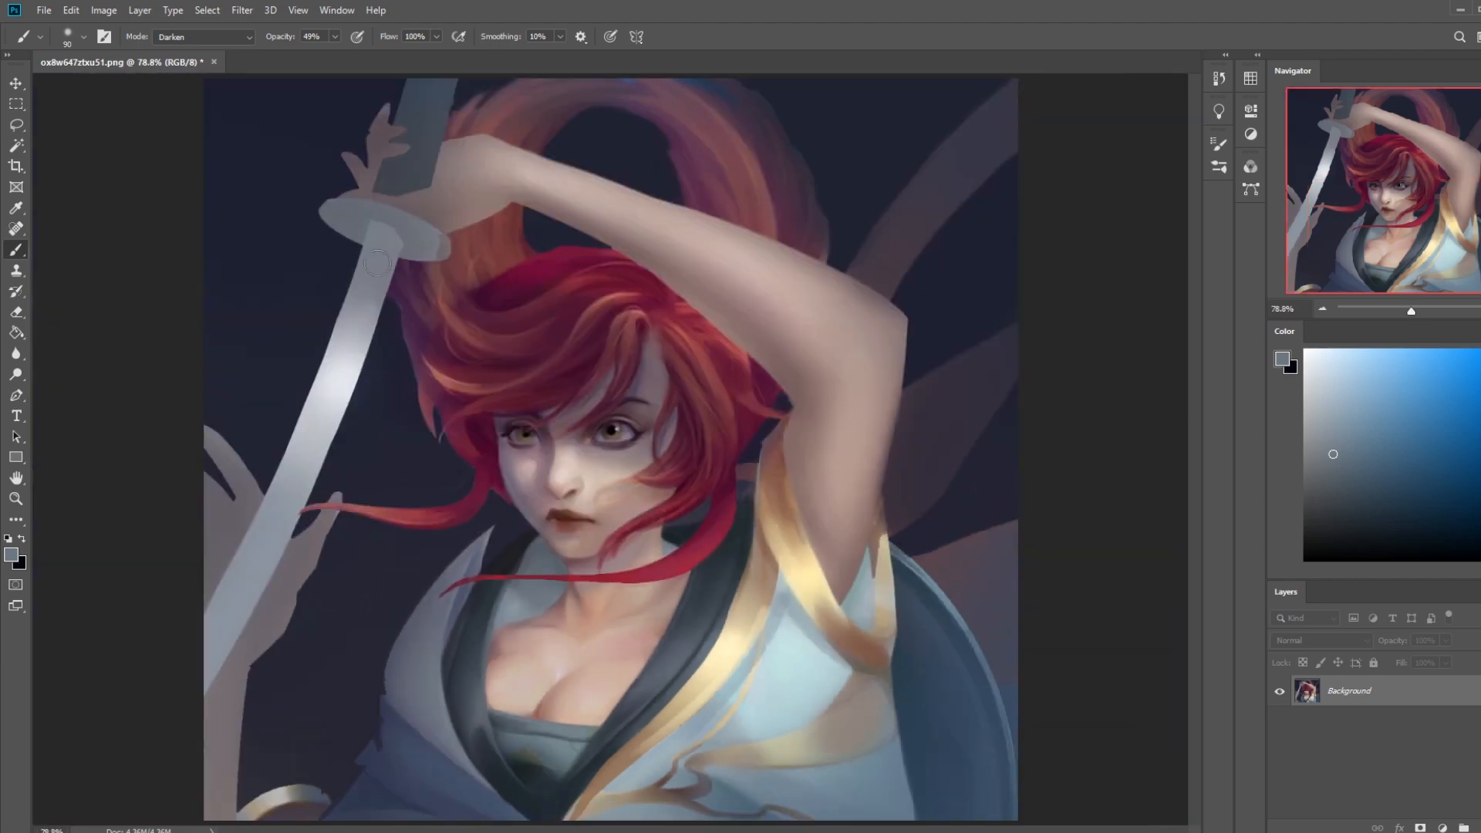
key("ctrl+minus")
key("ctrl+minus")
key("ctrl+minus")
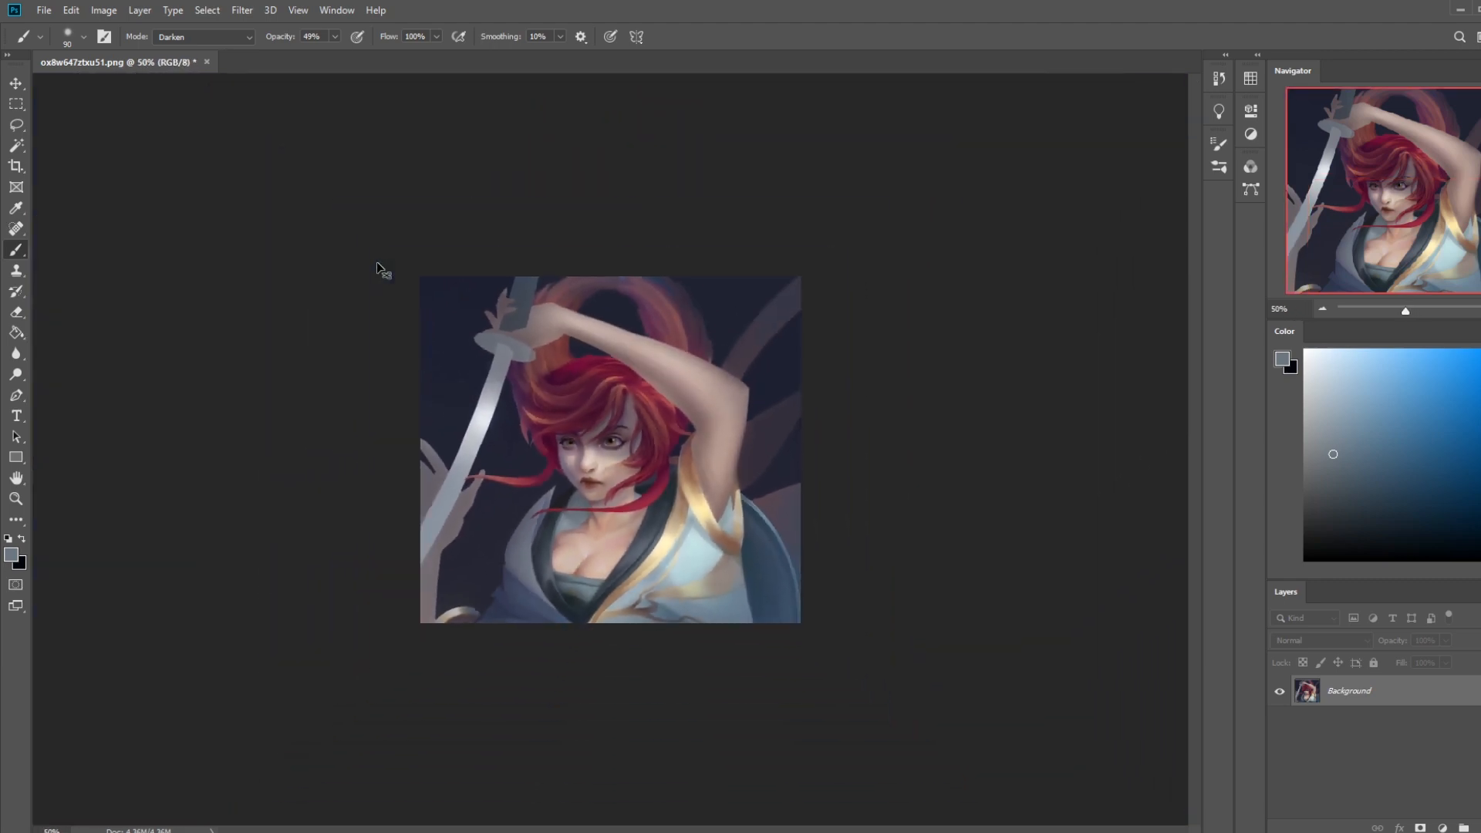
key("ctrl")
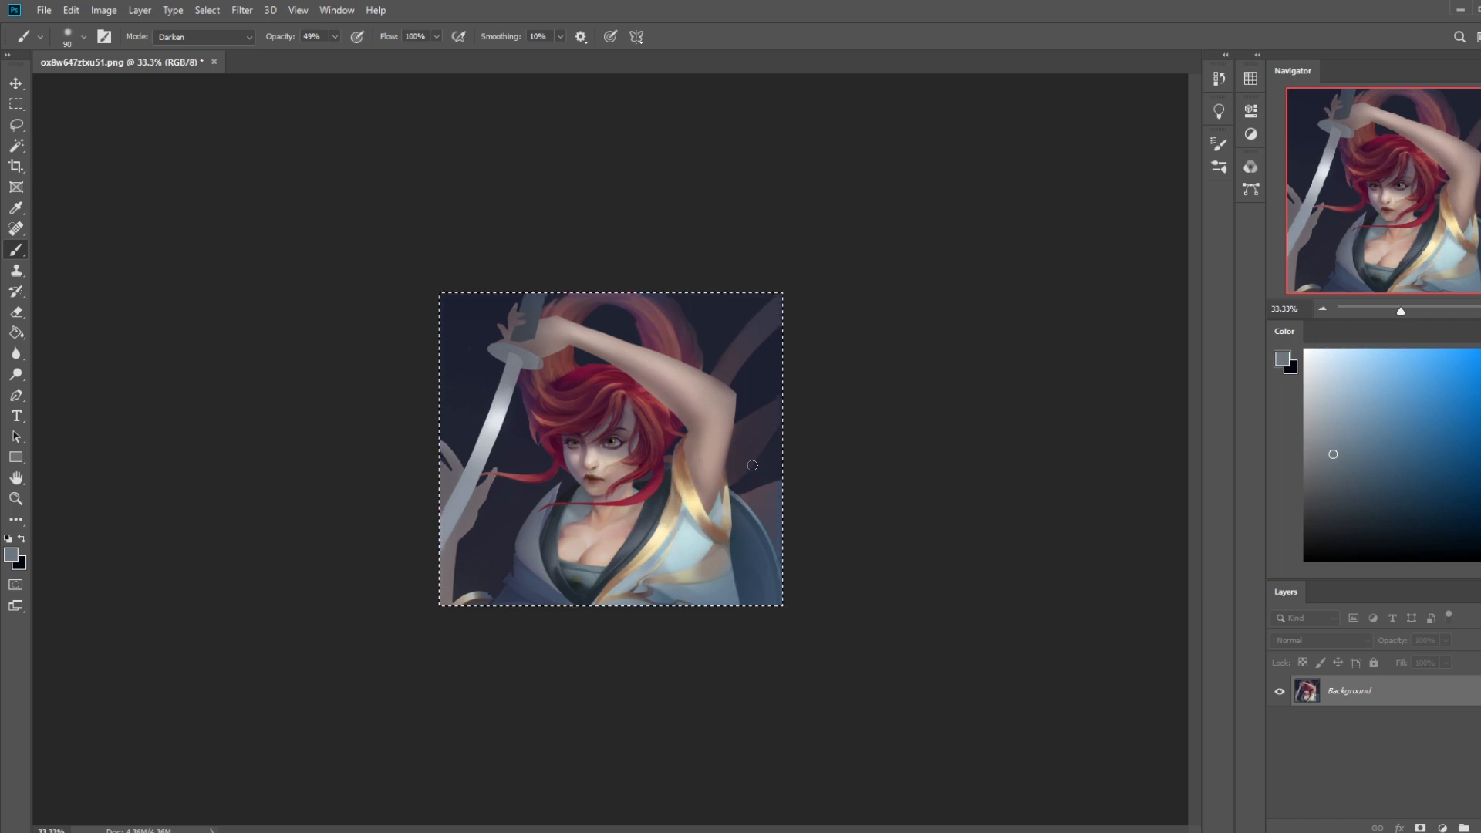
left_click(1218, 78)
key("ctrl+j")
left_click(1173, 71)
Erase parts of the copied layer over the shadowed shoulder and robe with a soft eraser of 400 px or larger
key("e")
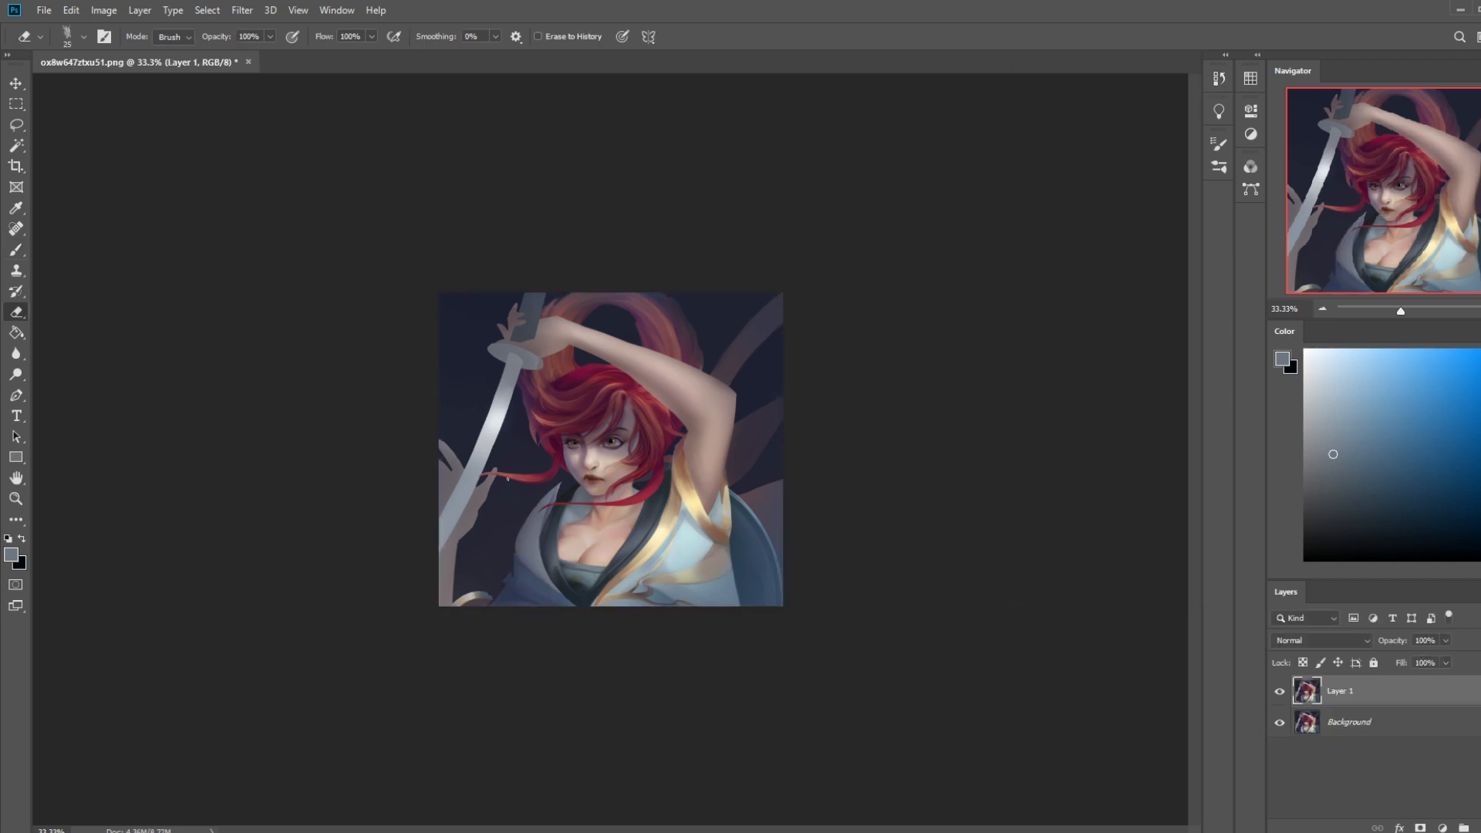
right_click(678, 295)
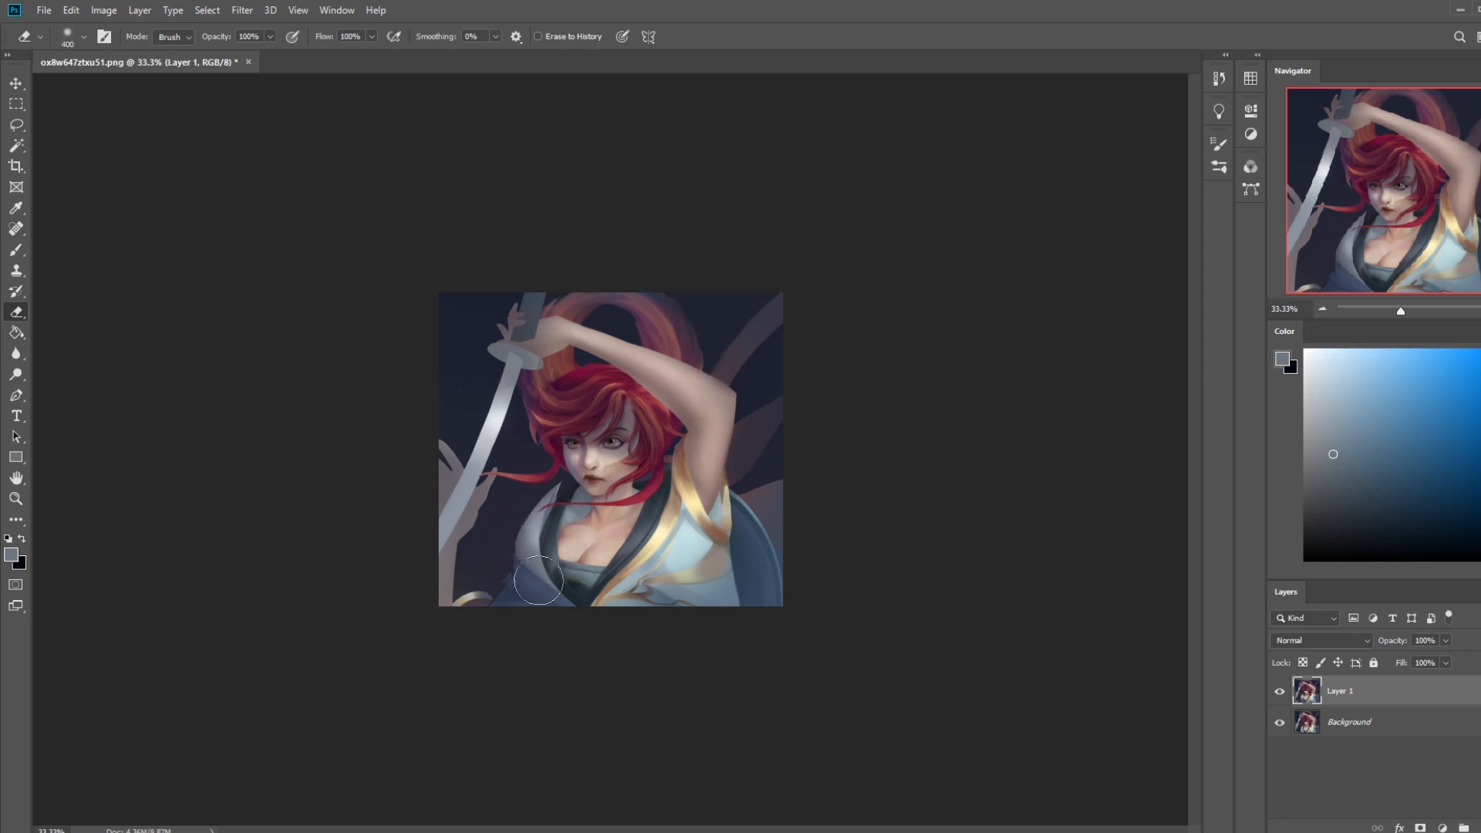
key("bracketright")
key("bracketright")
key("bracketright")
key("bracketright")
Darken the sword blade with navy sampled from the background, using the large soft Darken brush at 49% opacity and 1000 px
key("b")
left_click(517, 394, "alt")
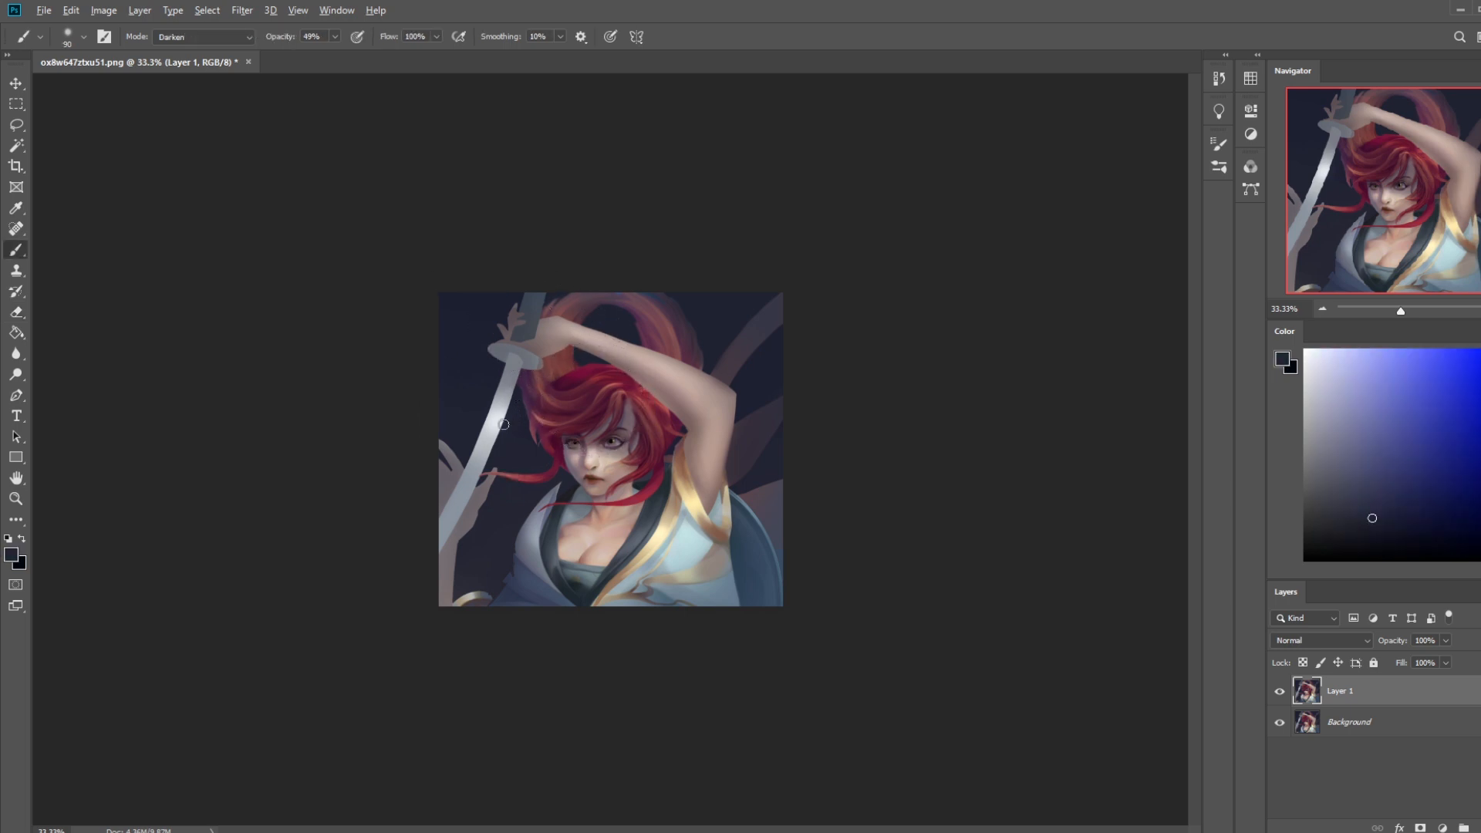
key("bracketleft")
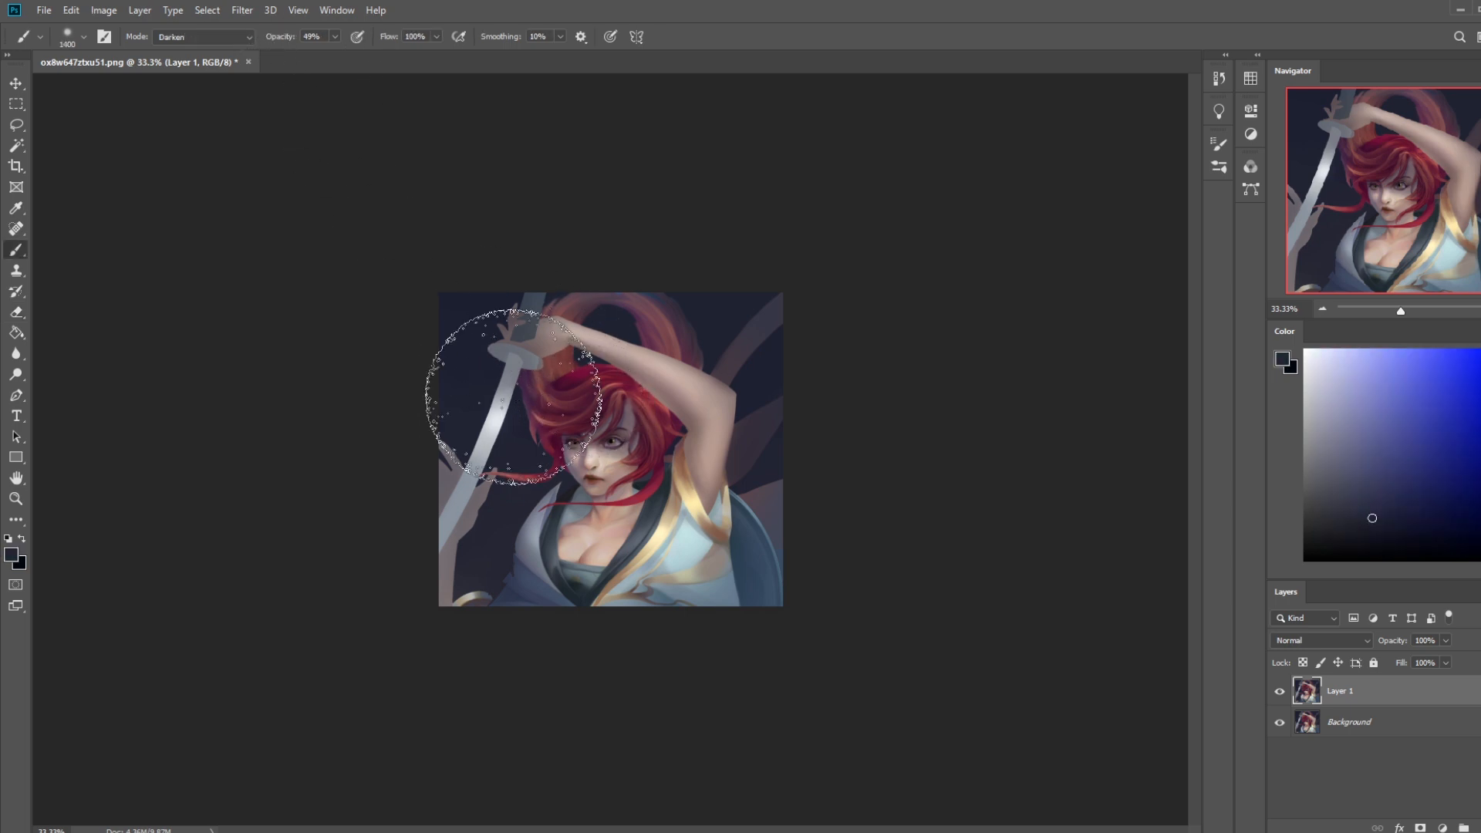
key("bracketleft")
key("bracketleft")
key("bracketleft")
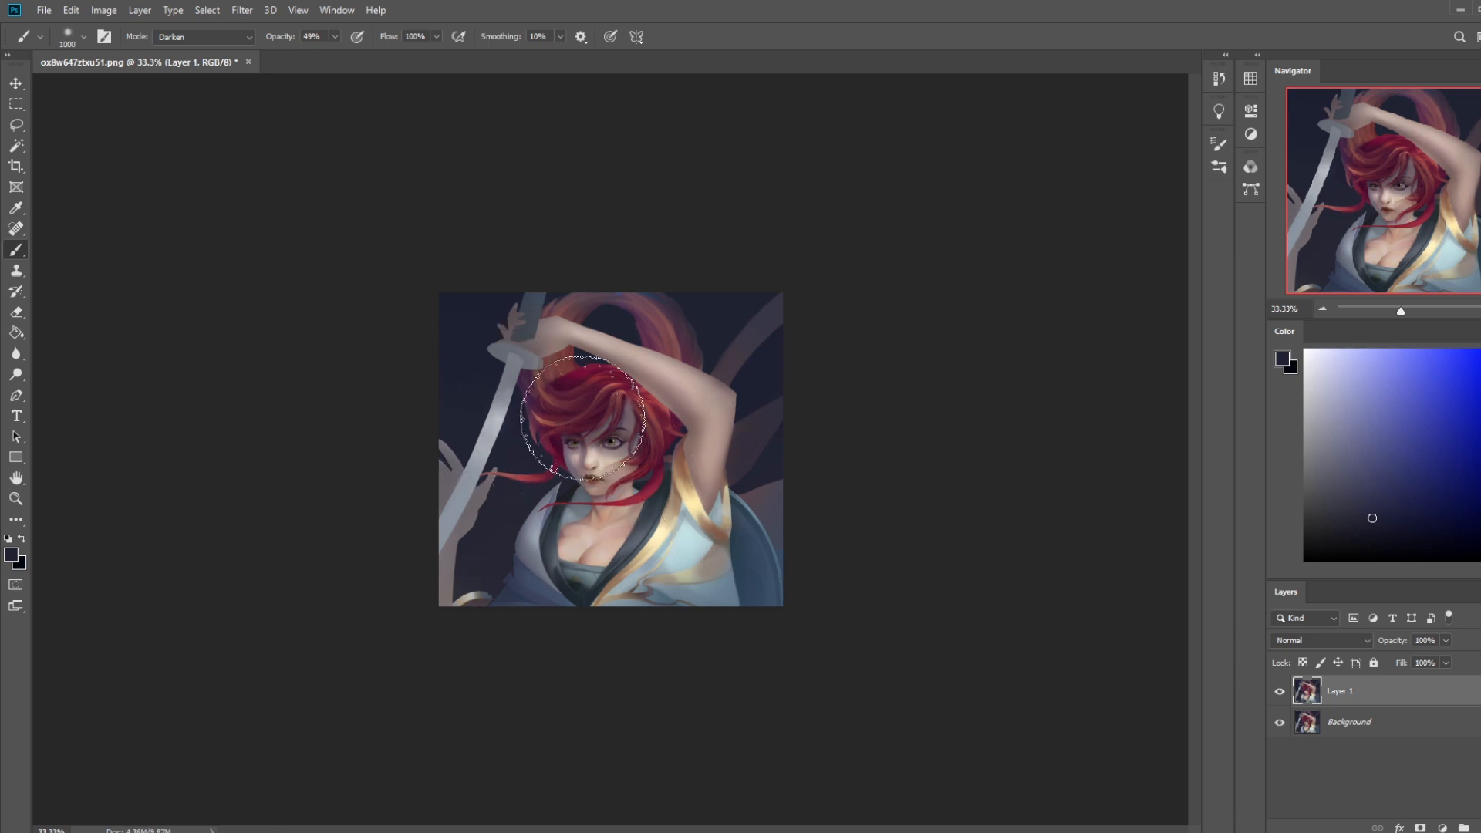
Outline the inner edge of the sword blade, from the guard down to the canvas edge, with the Polygonal Lasso
left_click(16, 145)
left_click(86, 151)
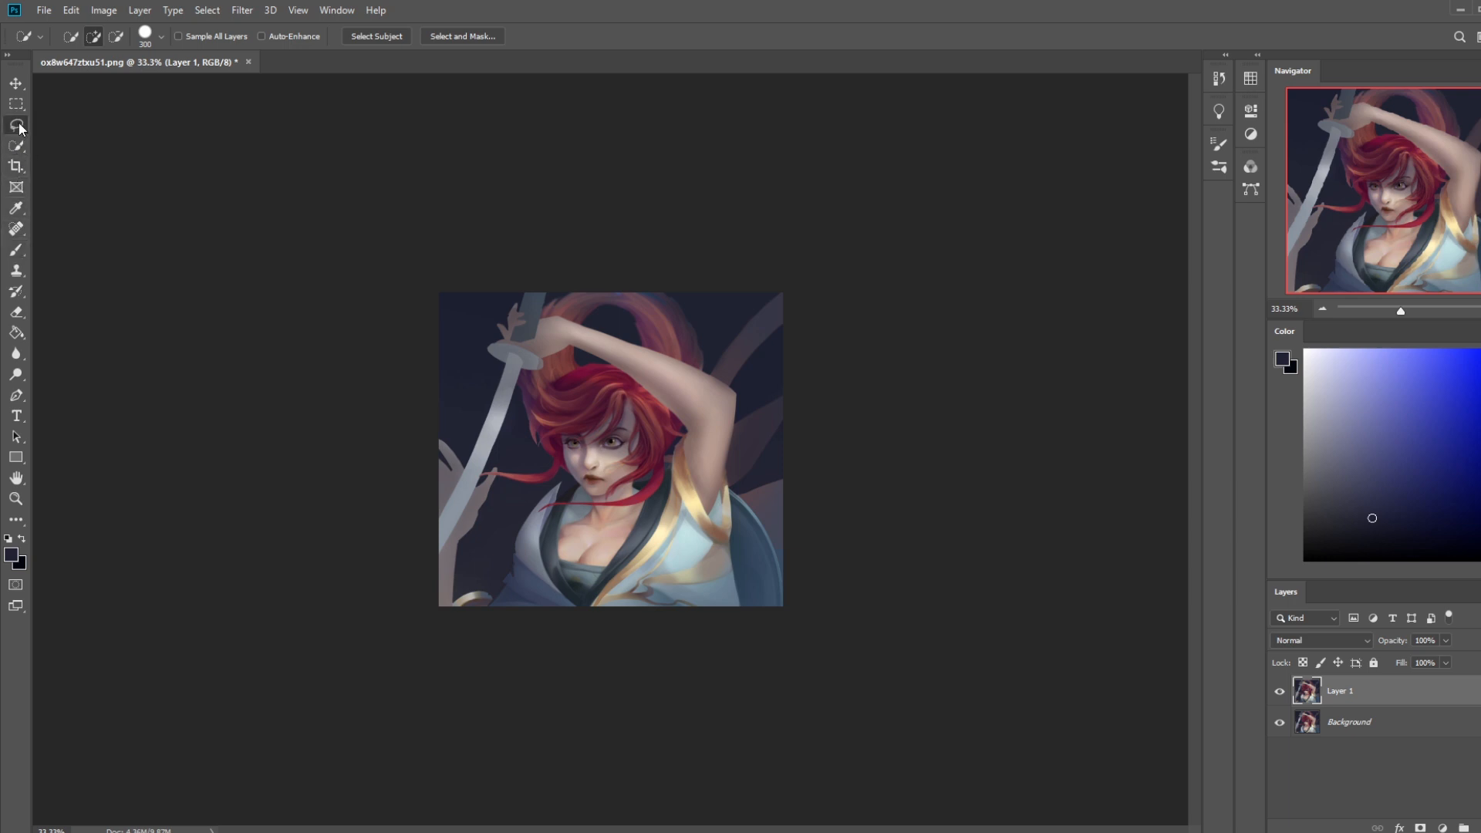
left_click(16, 124)
left_click(76, 138)
left_click(517, 357)
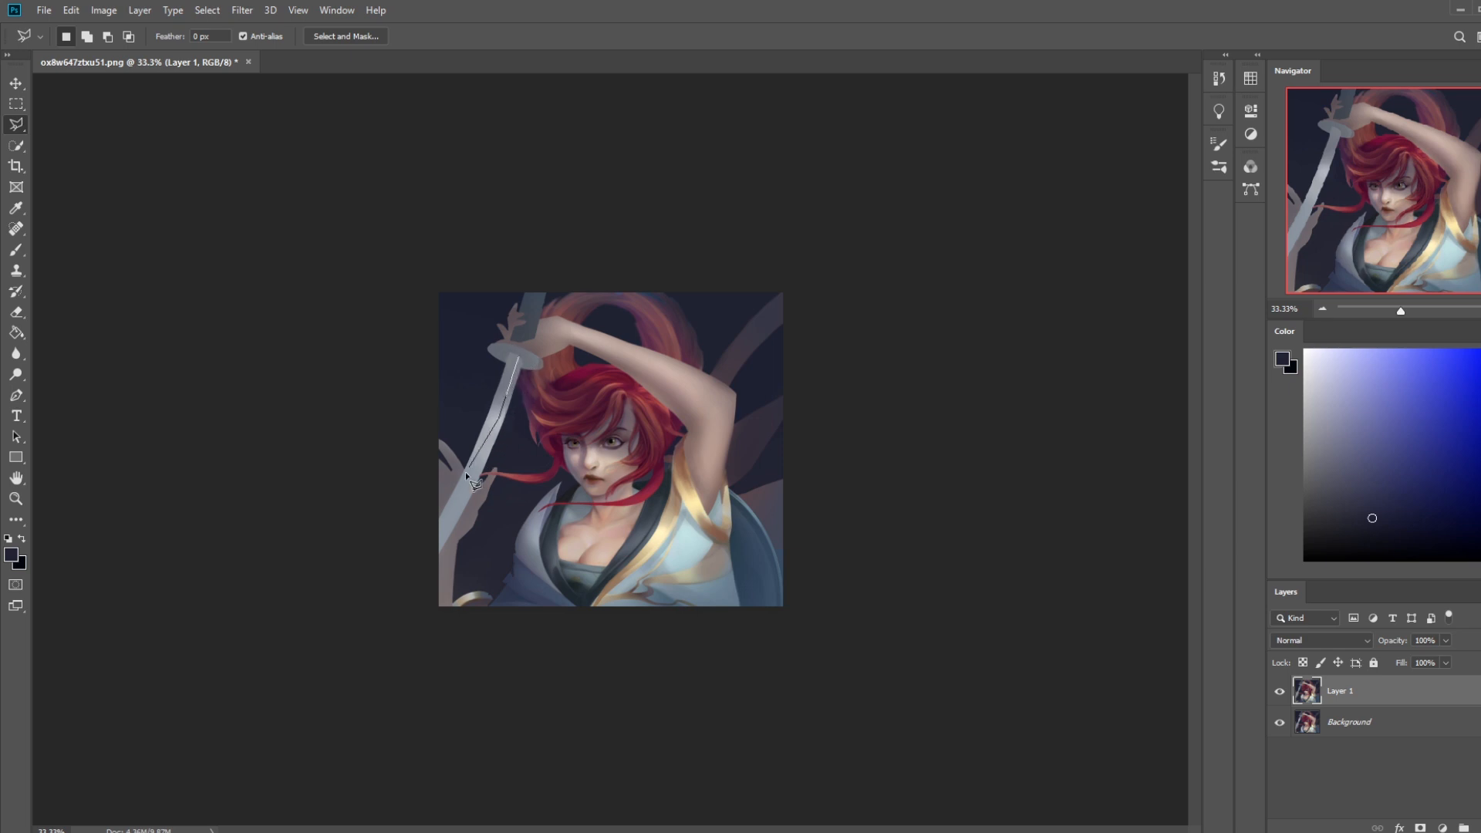
left_click(466, 501)
left_click(436, 556)
left_click(484, 479)
double_click(523, 360)
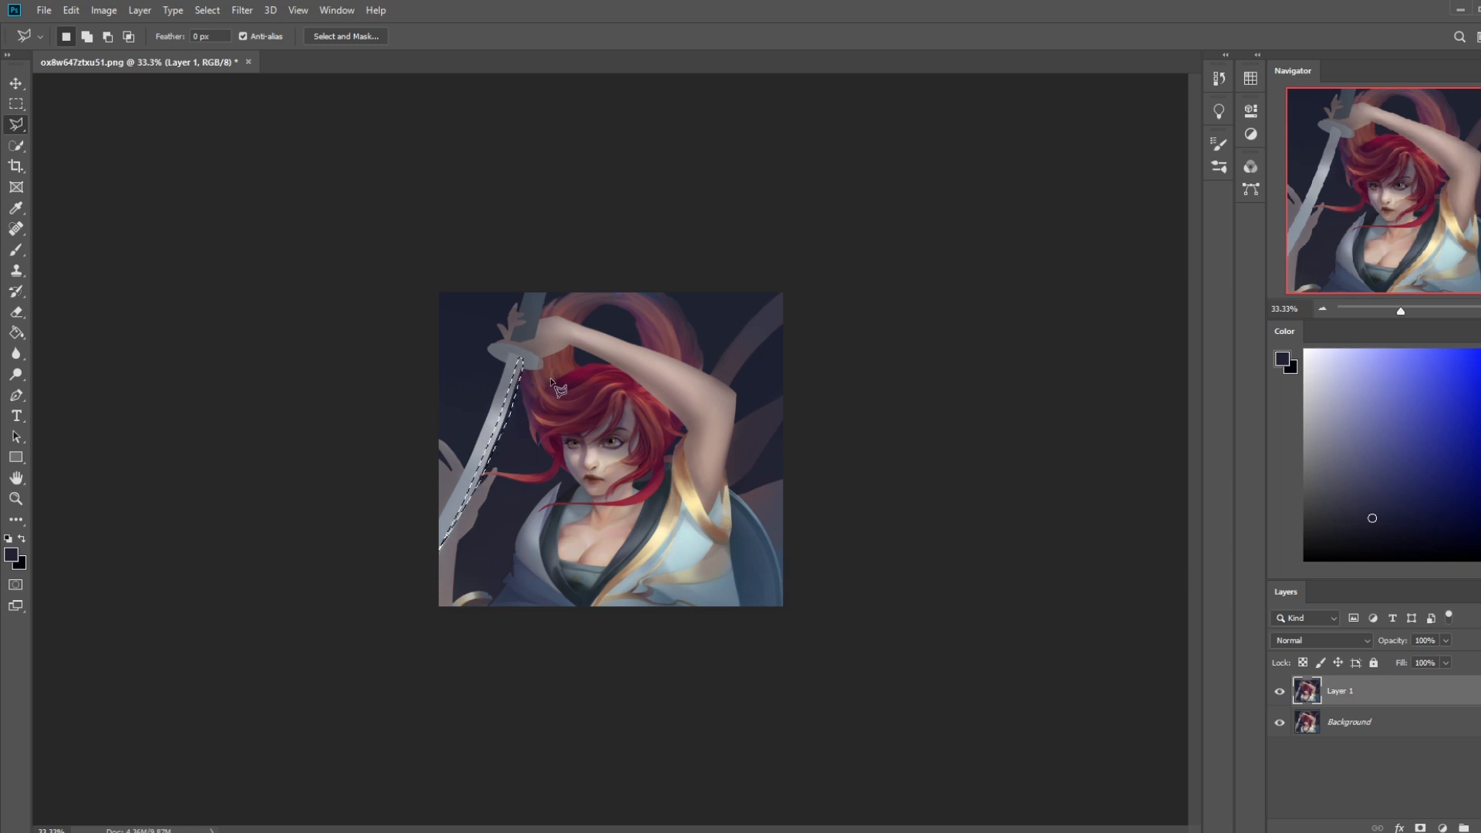
Invert the blade-edge selection, brush shadow over the rest of the blade, and deselect
key("m")
right_click(509, 416)
left_click(563, 446)
key("b")
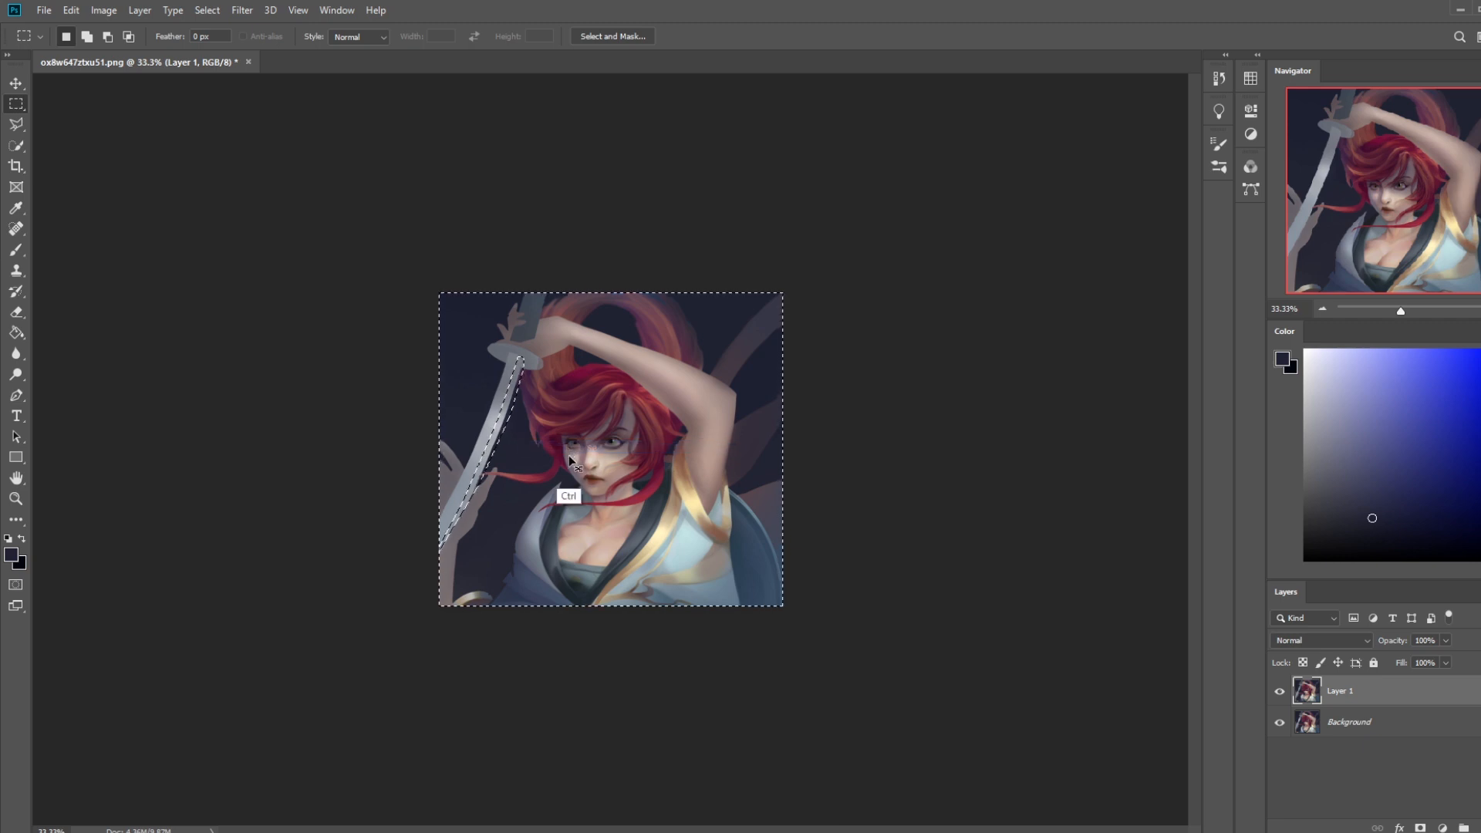
left_click_drag(504, 384, 482, 419)
key("ctrl+d")
Soften the shading around the lower blade and loose hair strand with the brush at 500 px and 12% opacity
key("bracketleft")
key("bracketleft")
key("bracketleft")
key("bracketleft")
key("bracketleft")
left_click_drag(310, 54, 306, 54)
key("bracketright")
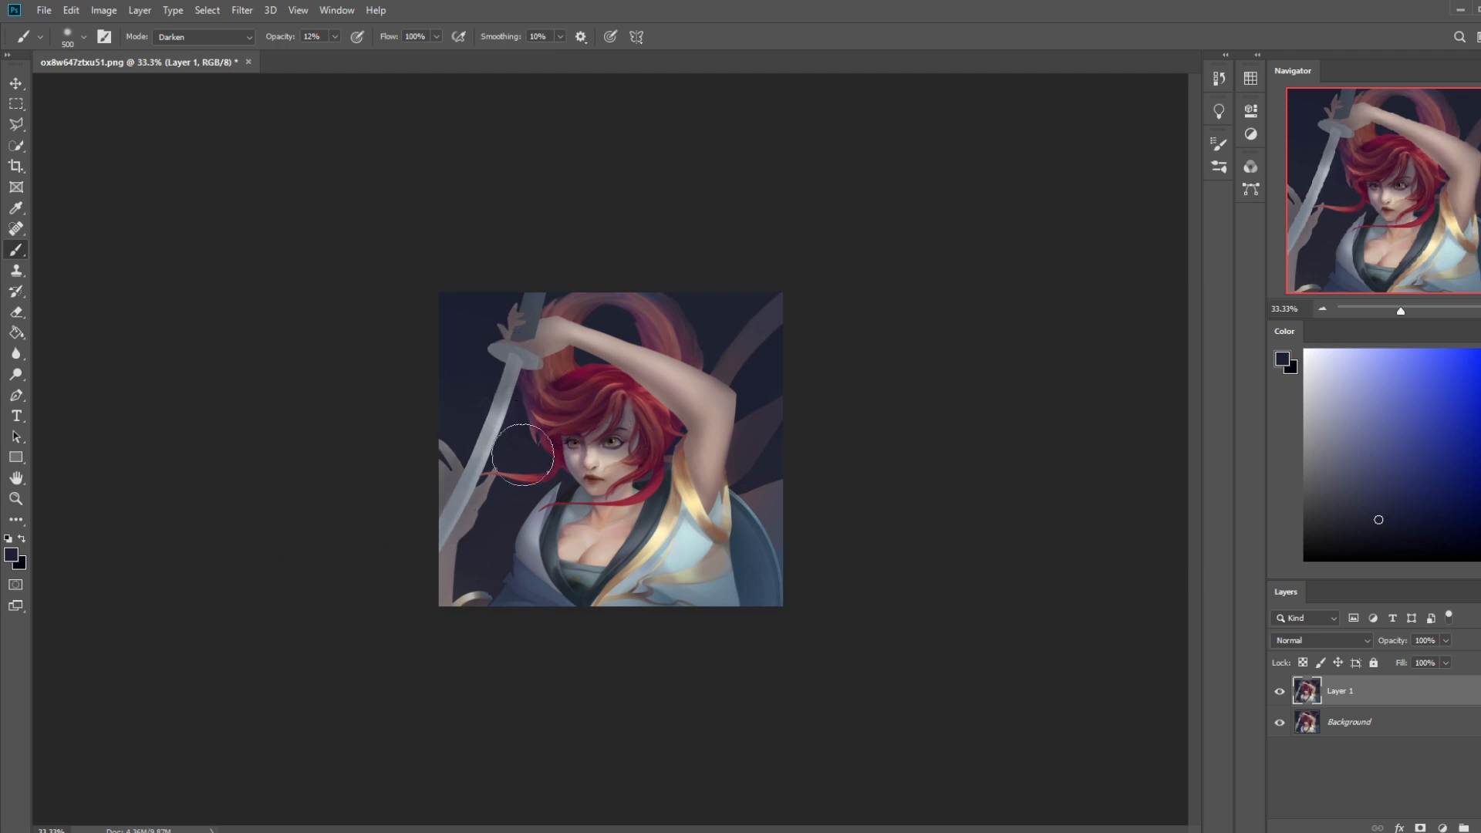
right_click(533, 421)
key("Escape")
Shade beside the sword with sampled navy in Darken mode at 16% opacity, and merge the layers into a single Background
key("alt")
left_click(204, 36)
left_click(197, 104)
left_click(515, 462, "alt")
left_click(333, 37)
left_click_drag(339, 53, 343, 53)
right_click(1359, 691)
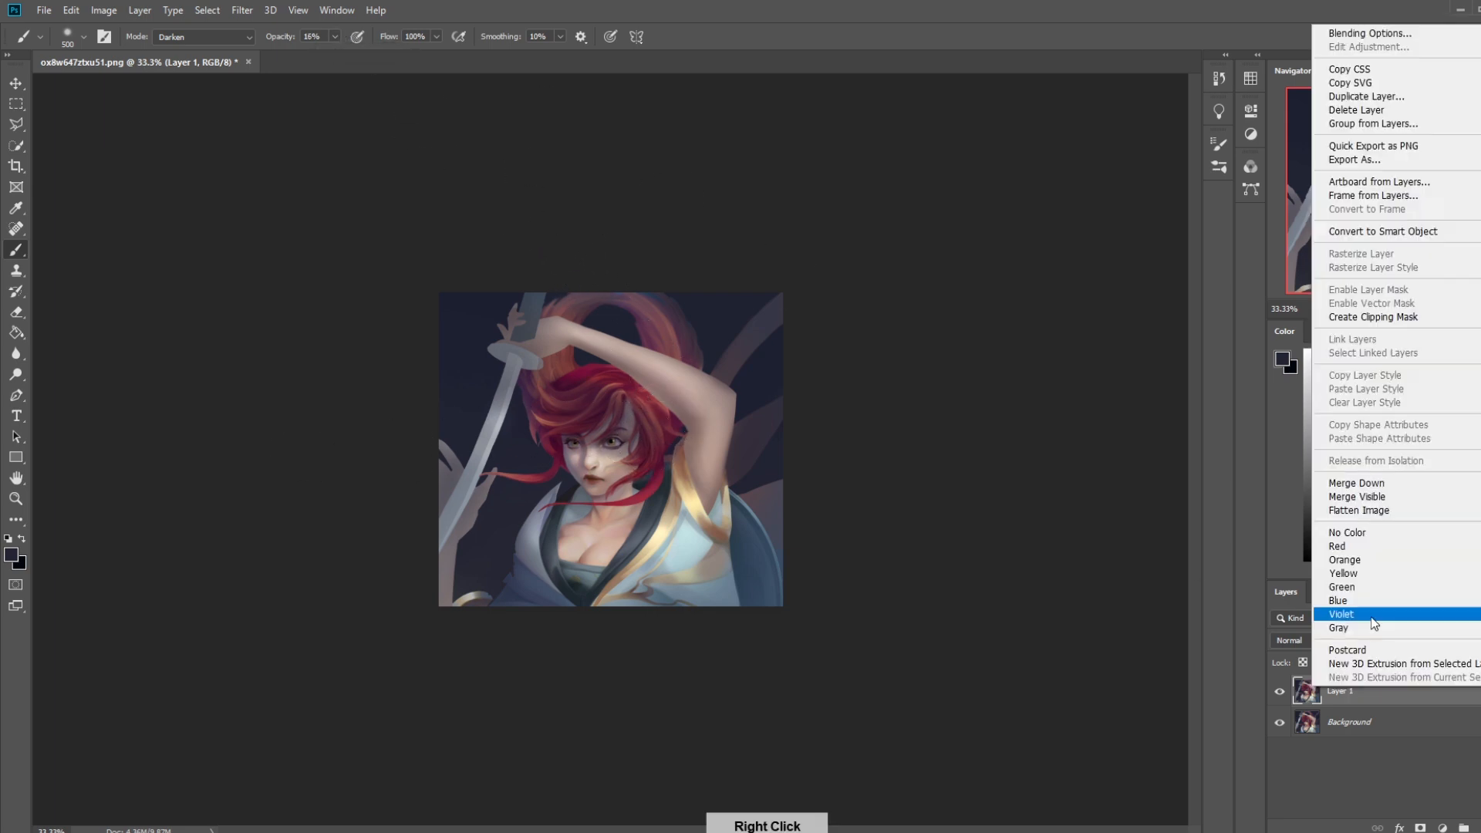
left_click(1346, 569)
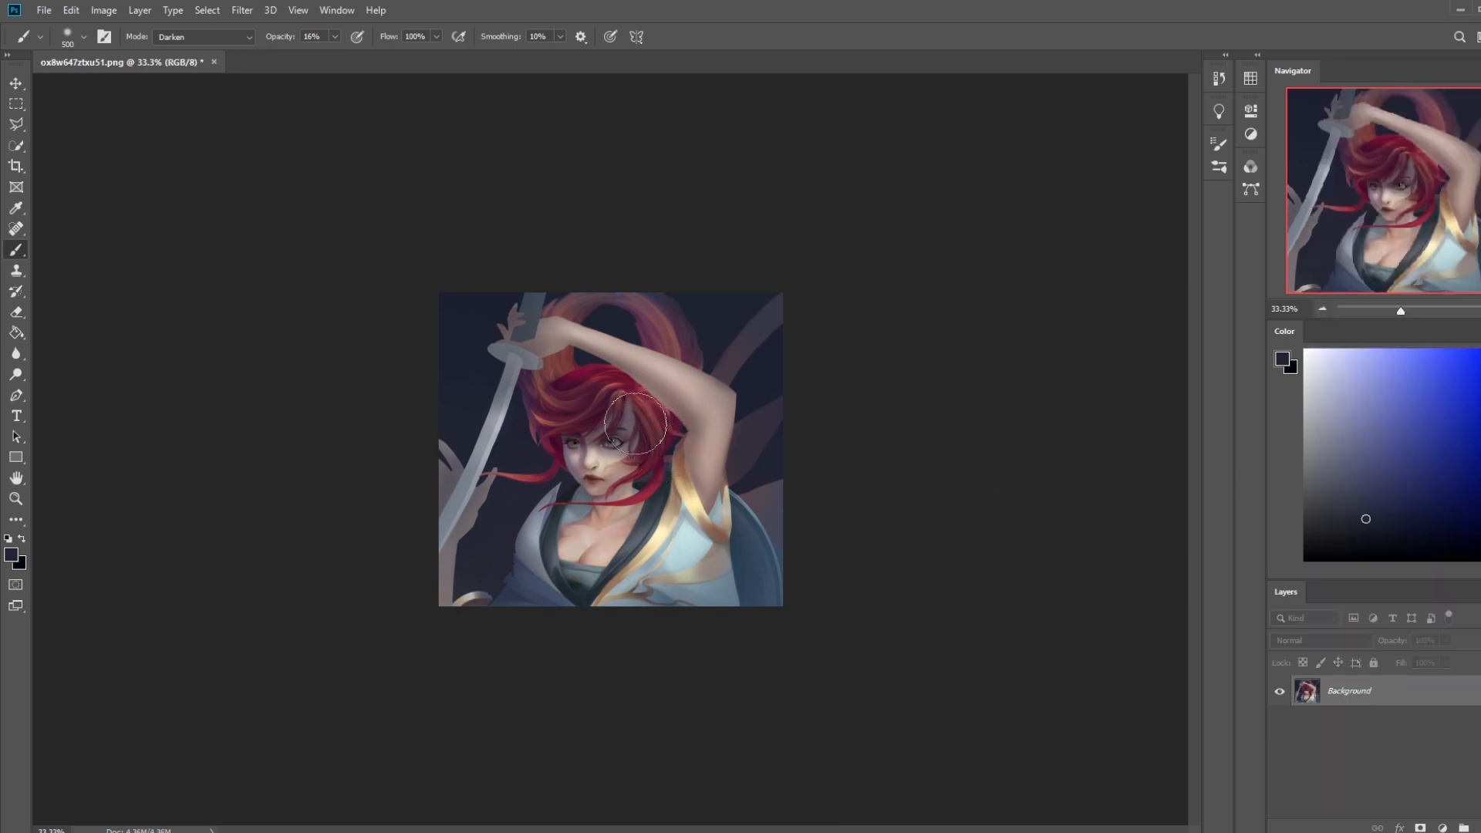
Add faint white highlights to the red hair with a soft Normal-mode brush at 16% opacity and about 50 px
left_click(1305, 350)
key("bracketleft")
key("bracketleft")
key("bracketleft")
key("bracketleft")
key("bracketleft")
key("bracketleft")
key("bracketleft")
key("bracketleft")
key("bracketleft")
left_click(199, 37)
left_click(196, 44)
scroll(534, 414, "up", 2)
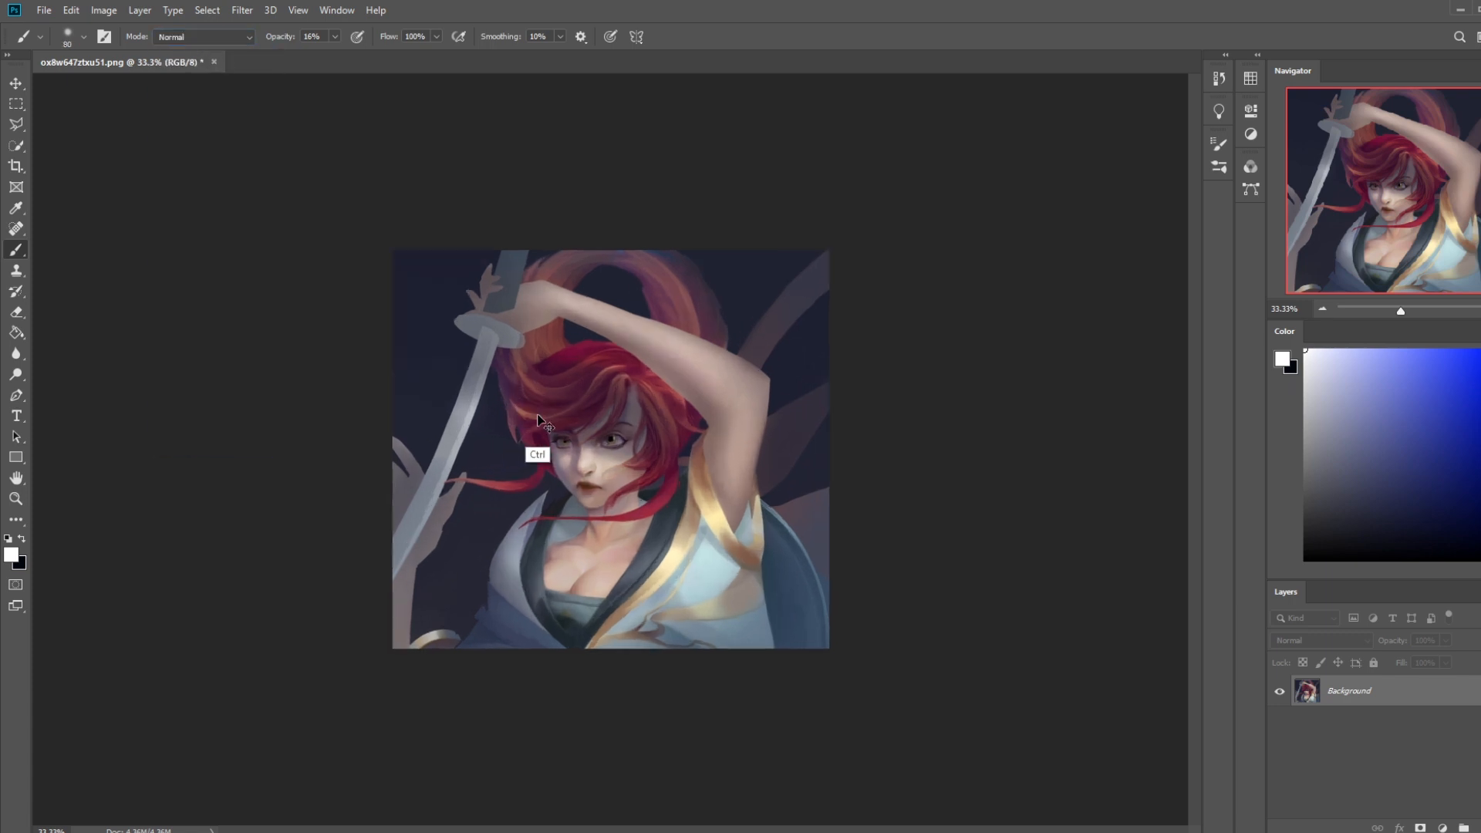
key("bracketleft")
key("bracketleft")
key("bracketleft")
key("bracketleft")
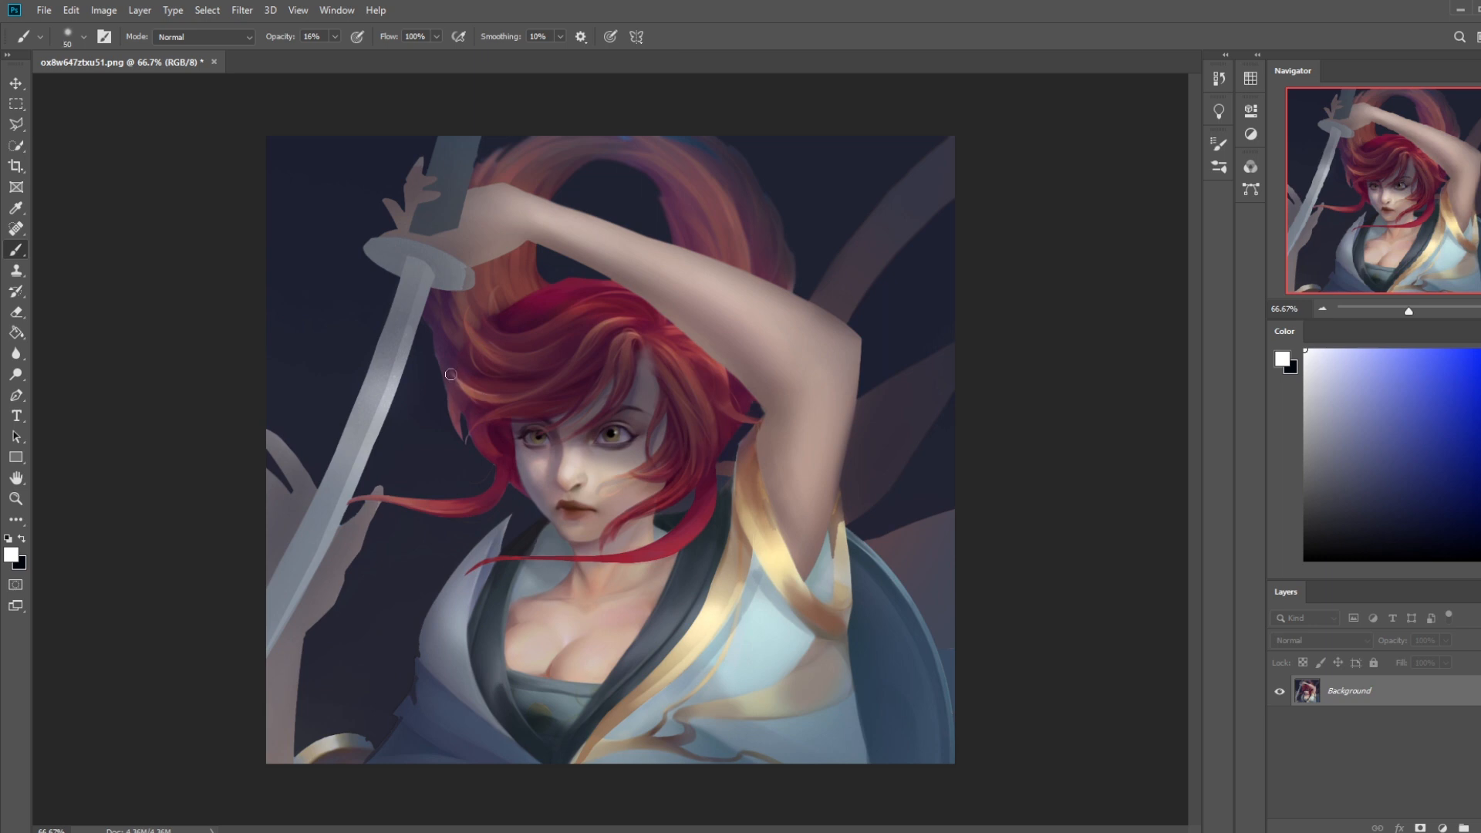
key("bracketright")
key("bracketright")
key("bracketright")
key("bracketleft")
key("bracketleft")
key("bracketleft")
key("bracketleft")
key("bracketleft")
key("bracketright")
key("bracketright")
key("bracketright")
key("bracketleft")
Raise the white brush's opacity to 33% and add highlights on the fringe and neck
left_click(335, 36)
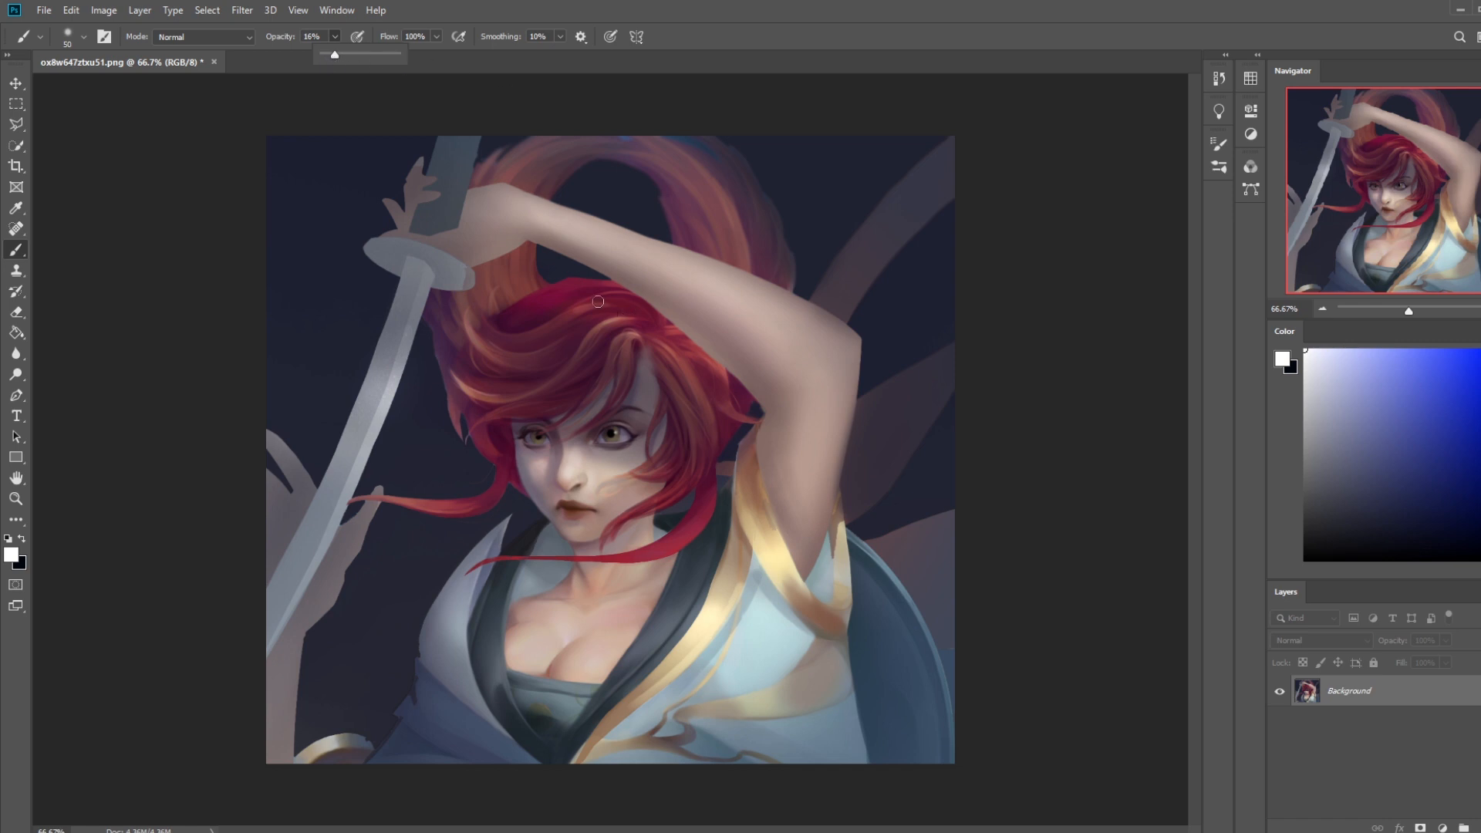
left_click(597, 403)
left_click(335, 36)
left_click(567, 553)
Blend the face details around the eyes and brow with the Smudge tool at 10 px, ending at 13% strength
left_click(15, 353)
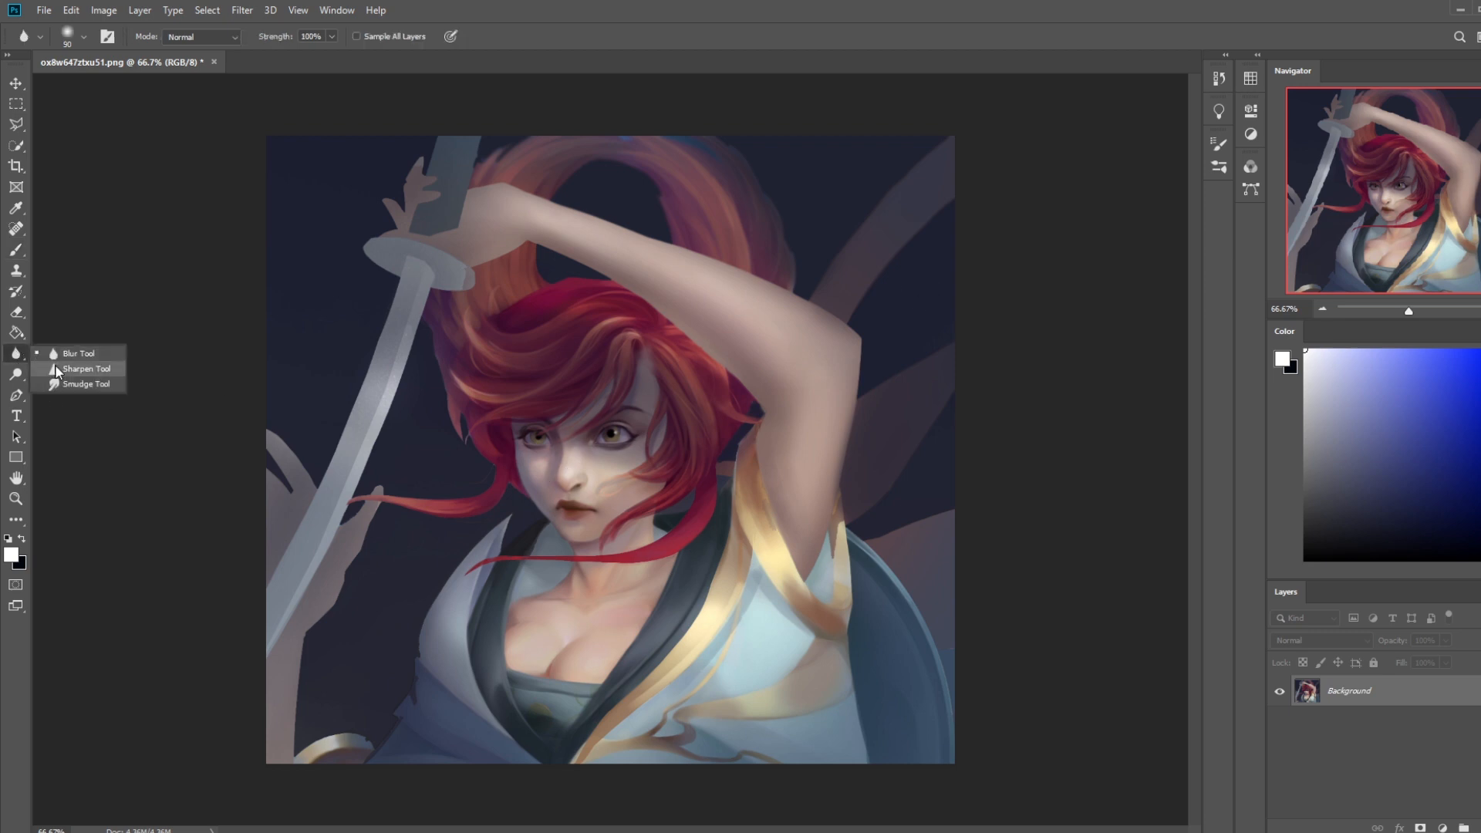
key("shift+r")
key("shift+r")
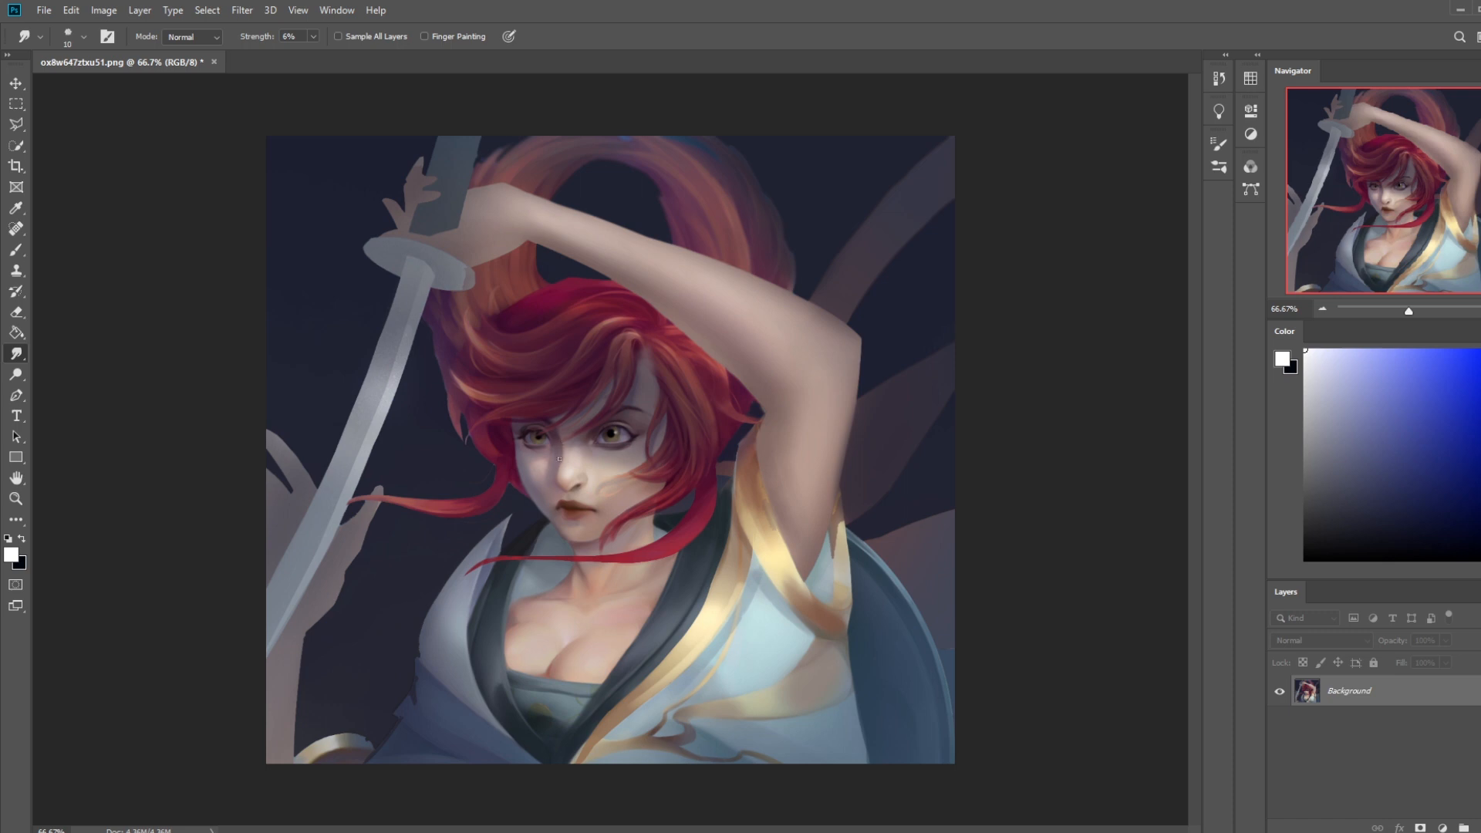
left_click(313, 36)
left_click_drag(310, 57, 320, 57)
key("bracketright")
key("bracketleft")
key("bracketleft")
left_click(313, 37)
left_click_drag(308, 56, 304, 56)
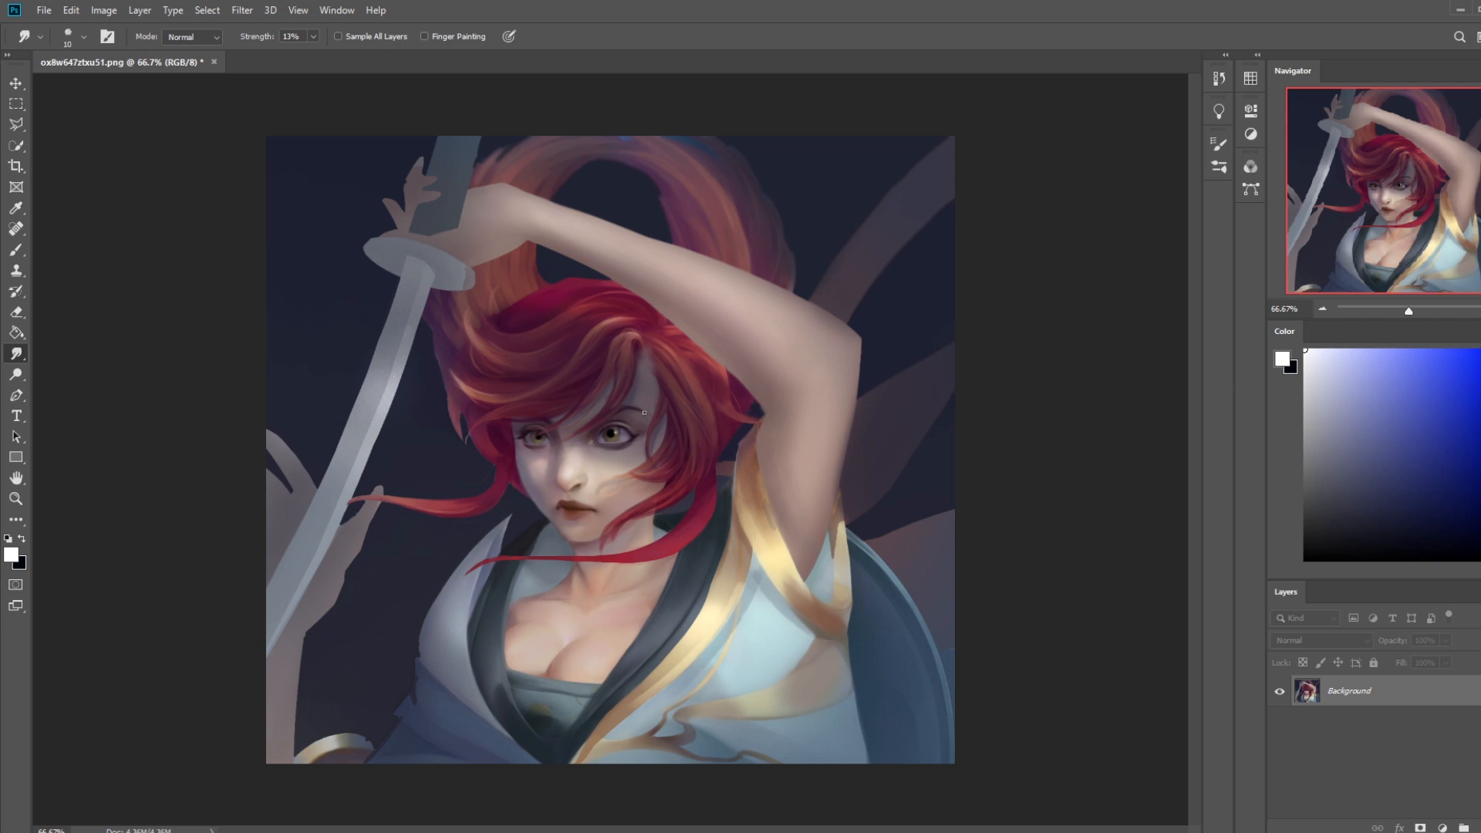
Shade the face with a sampled mauve skin tone, using the brush in Darken mode at 33% opacity and 125 px
key("b")
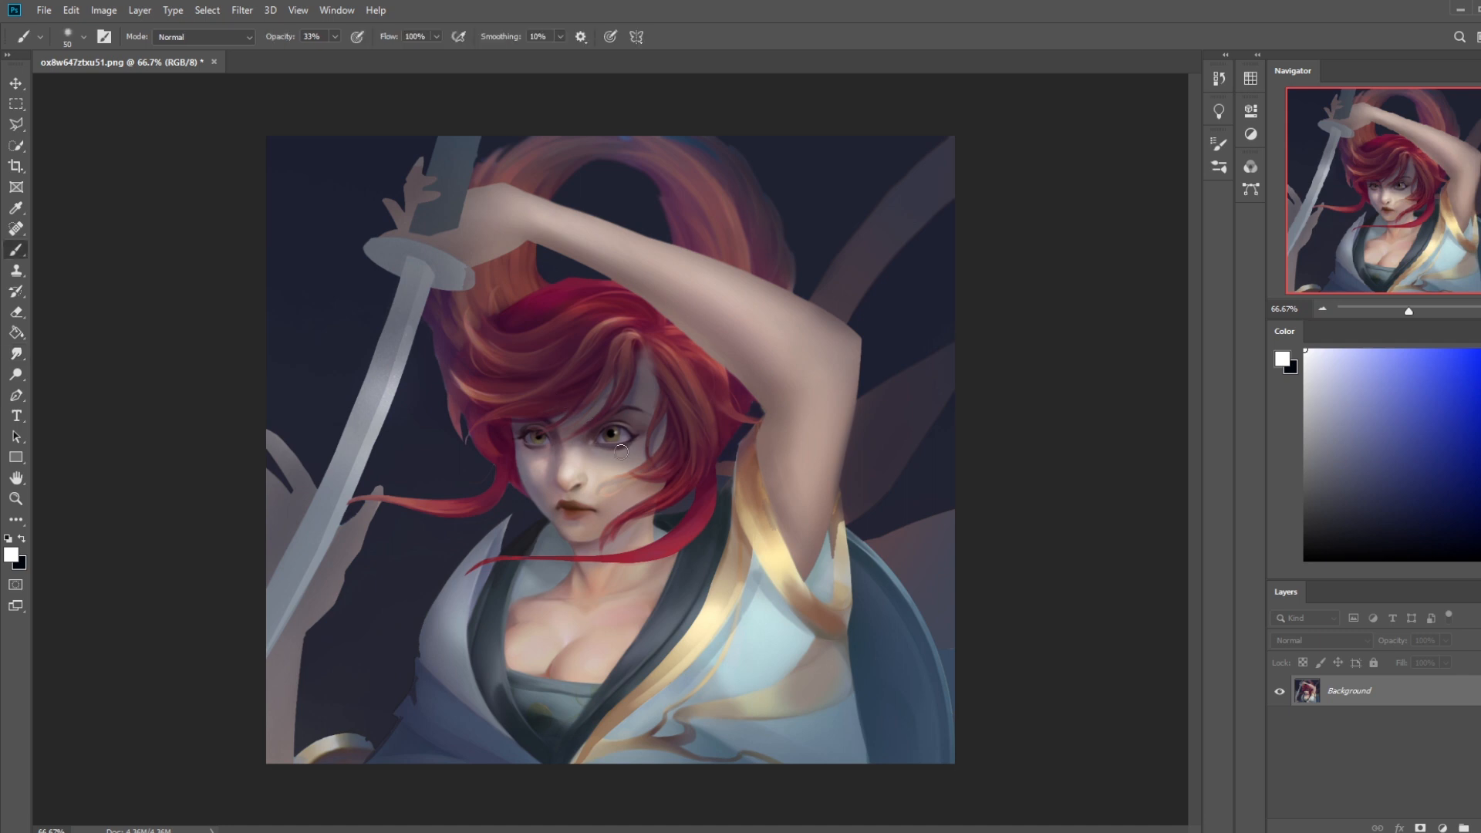
key("]")
key("]")
left_click(220, 39)
left_click(213, 91)
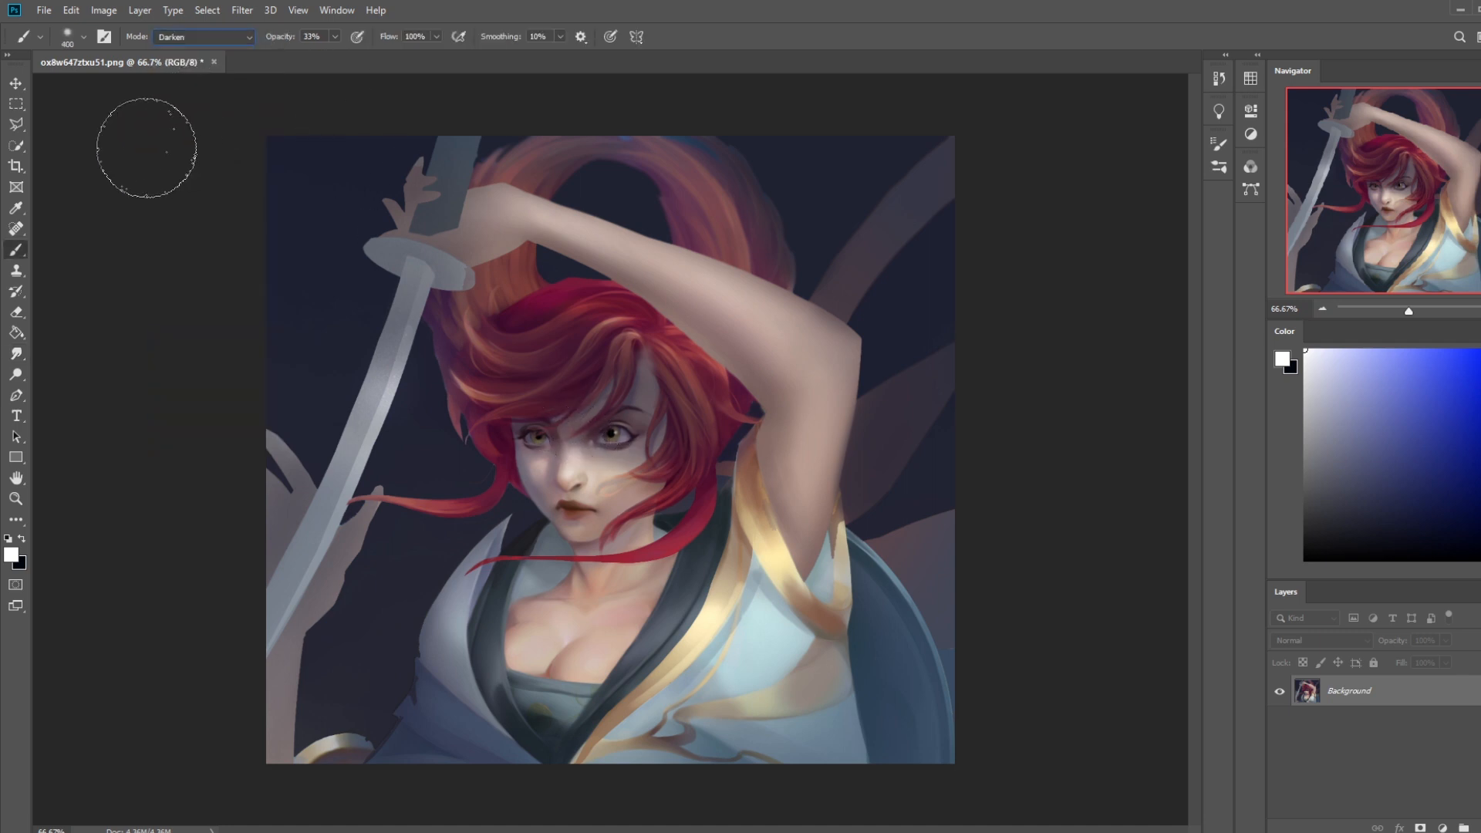
left_click(554, 464, "alt")
key("bracketleft")
key("bracketleft")
key("bracketleft")
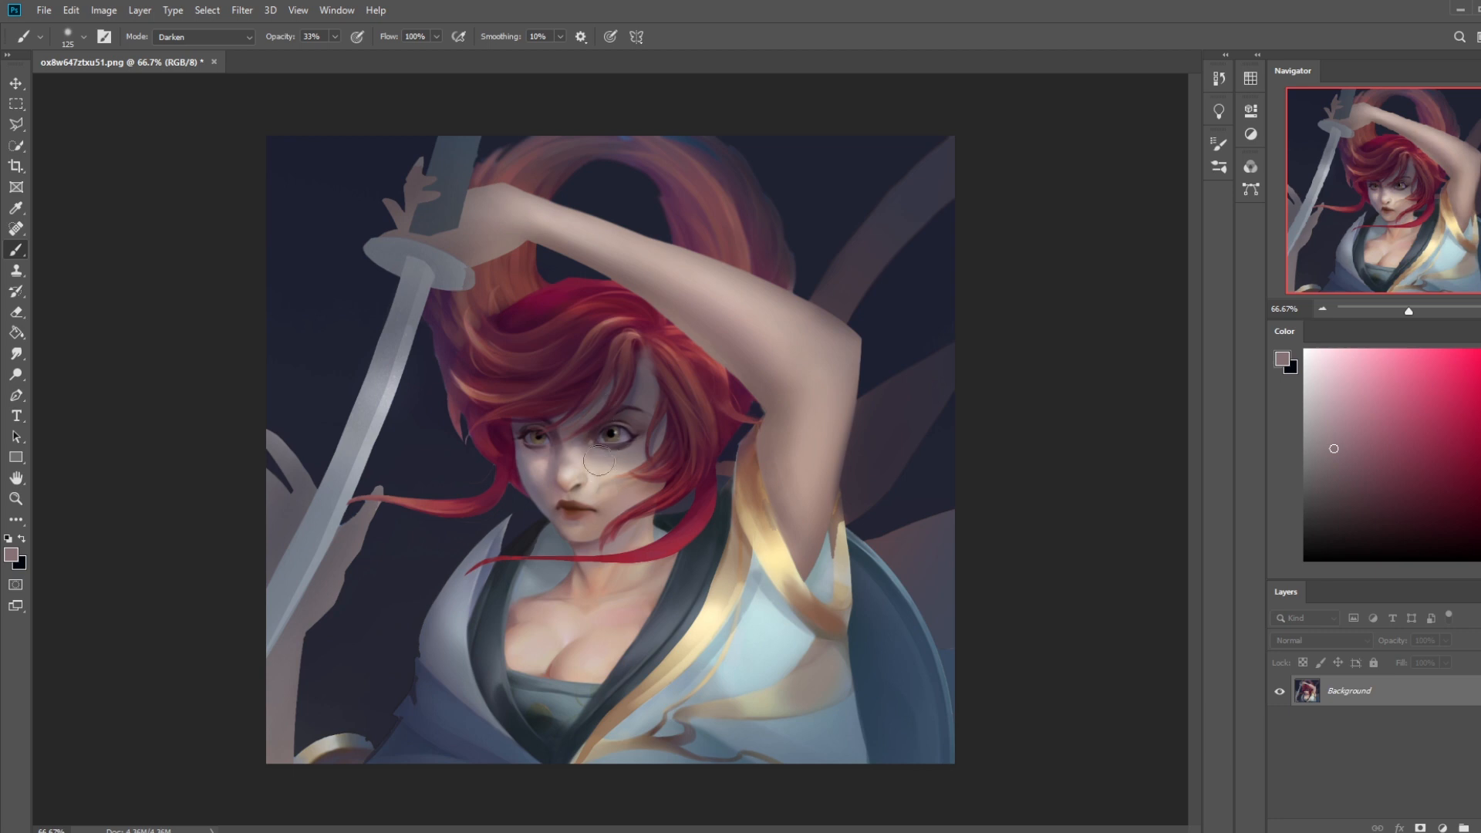
Darken the hair beside the face with sampled maroon at 41% opacity, and sample the grey-violet of the collar
left_click(502, 486, "alt")
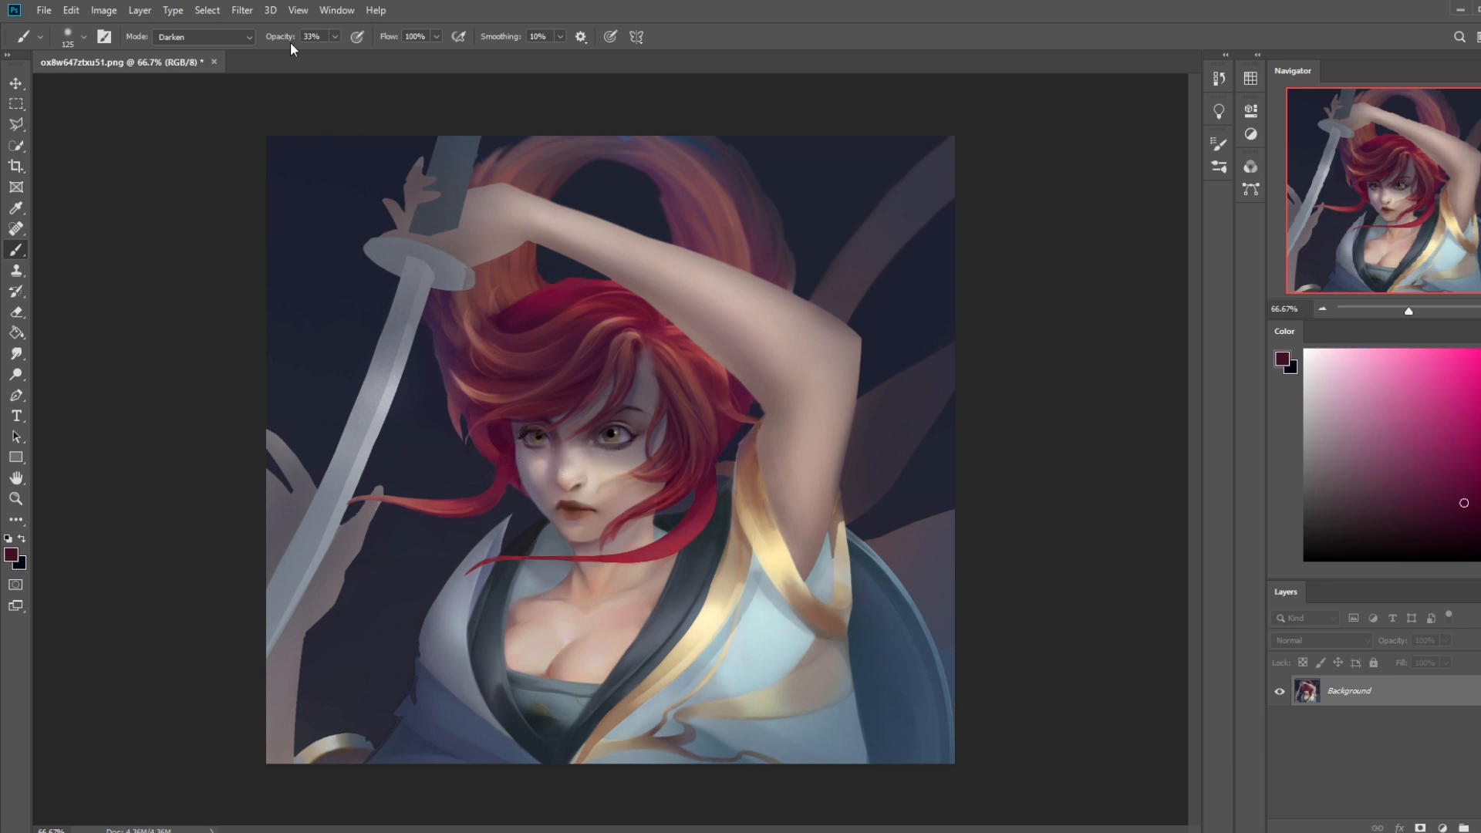
left_click(243, 39)
left_click(331, 34)
left_click(333, 36)
left_click_drag(334, 52, 341, 54)
left_click(513, 438)
left_click(511, 539, "alt")
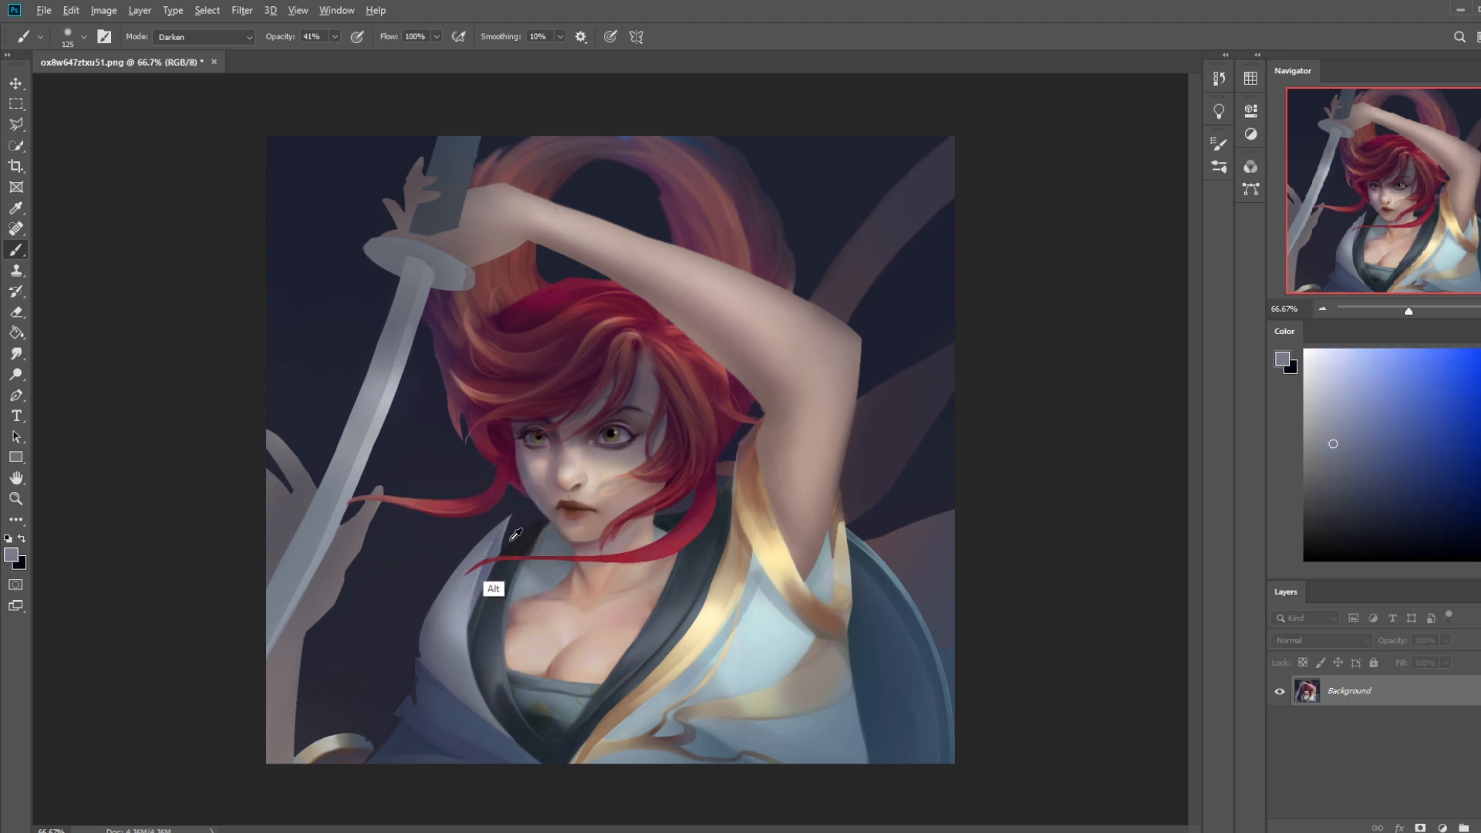
Apply Levels to the whole painting with a black input level of 1, and check the adjustment in the history
key("ctrl+minus")
key("ctrl+minus")
key("ctrl+minus")
key("ctrl+minus")
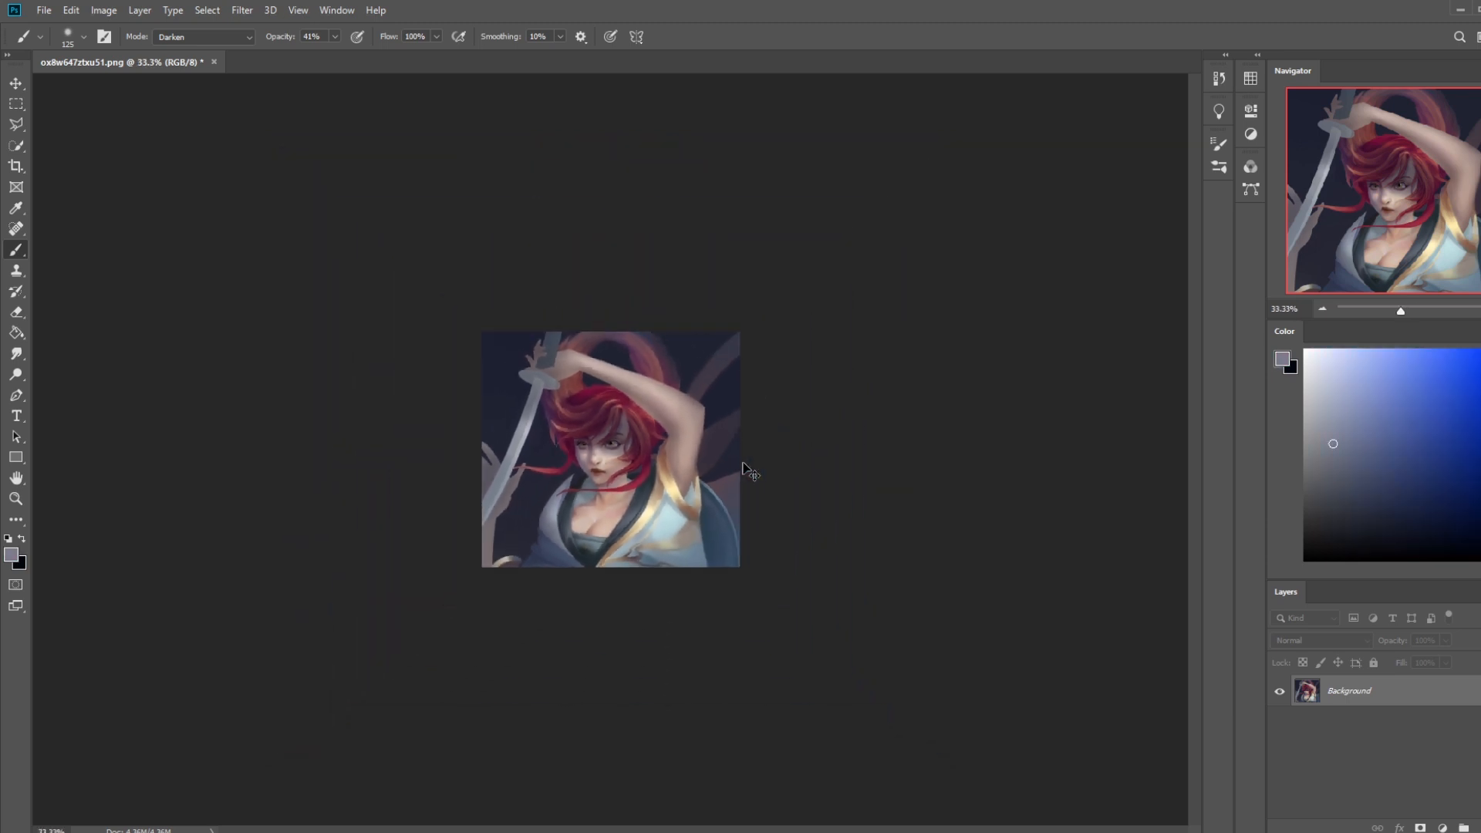
key("v")
key("b")
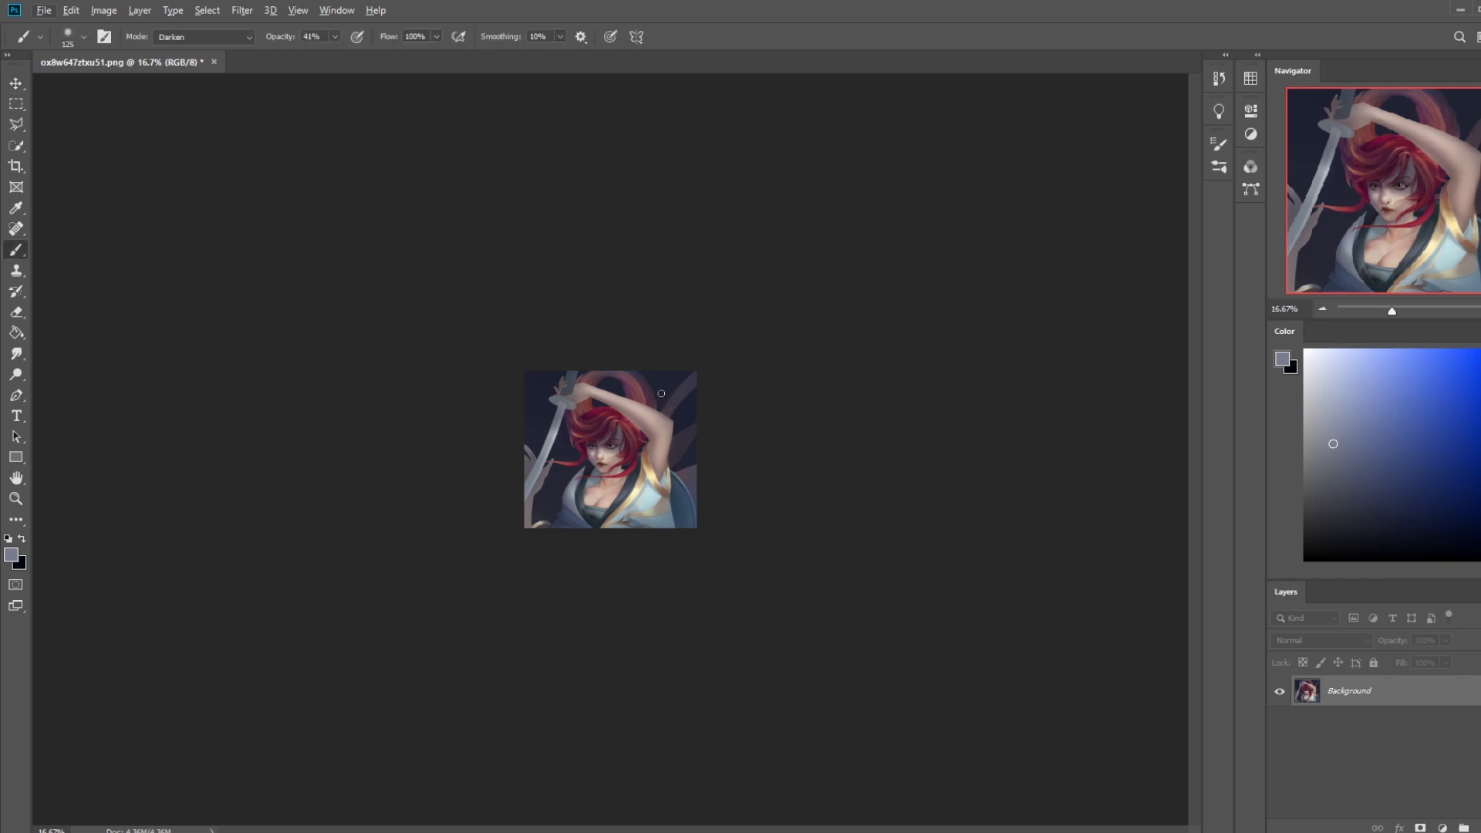
key("ctrl+l")
left_click_drag(963, 491, 965, 492)
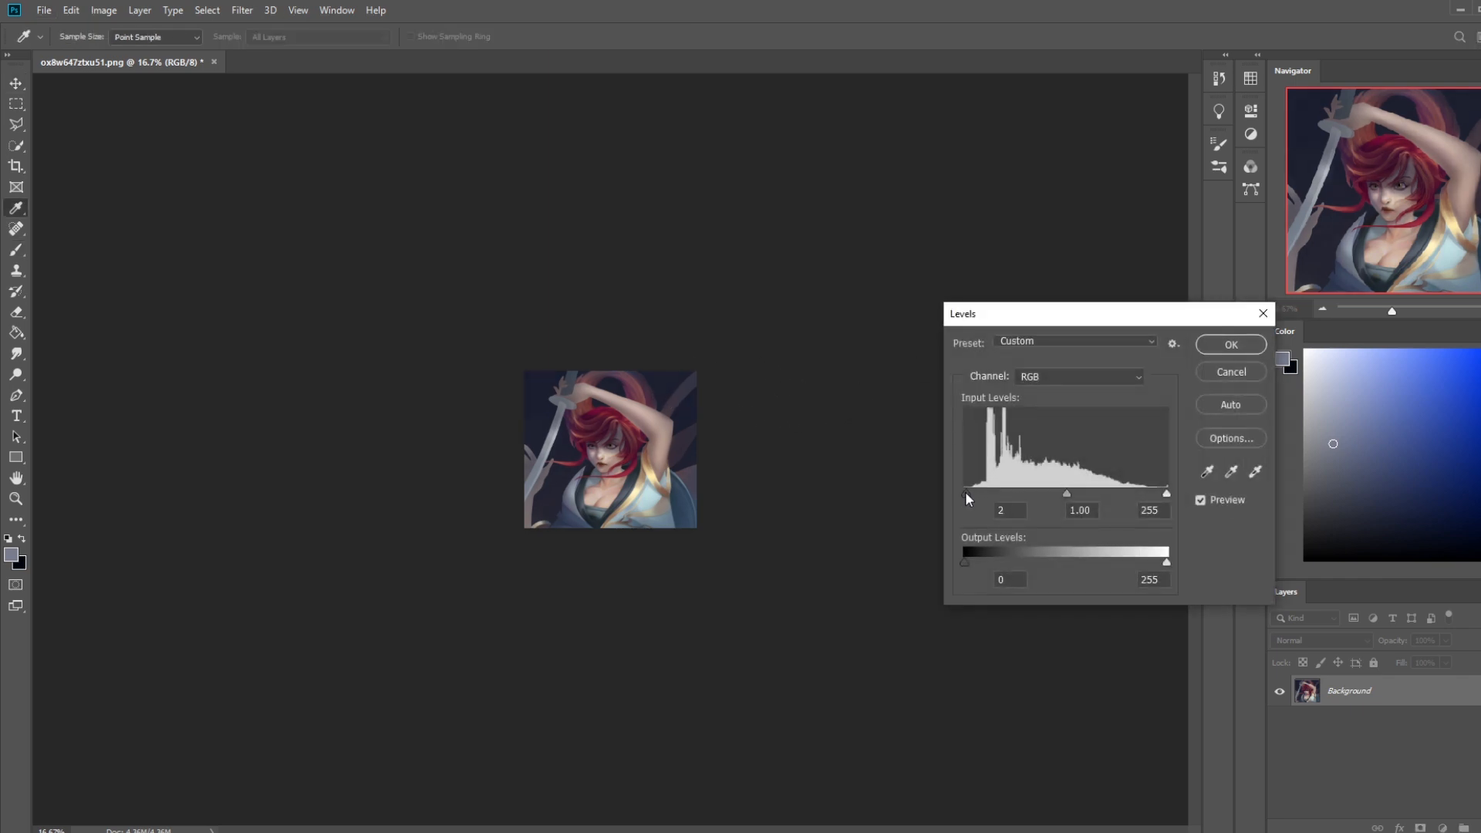
key("ctrl+plus")
key("ctrl+plus")
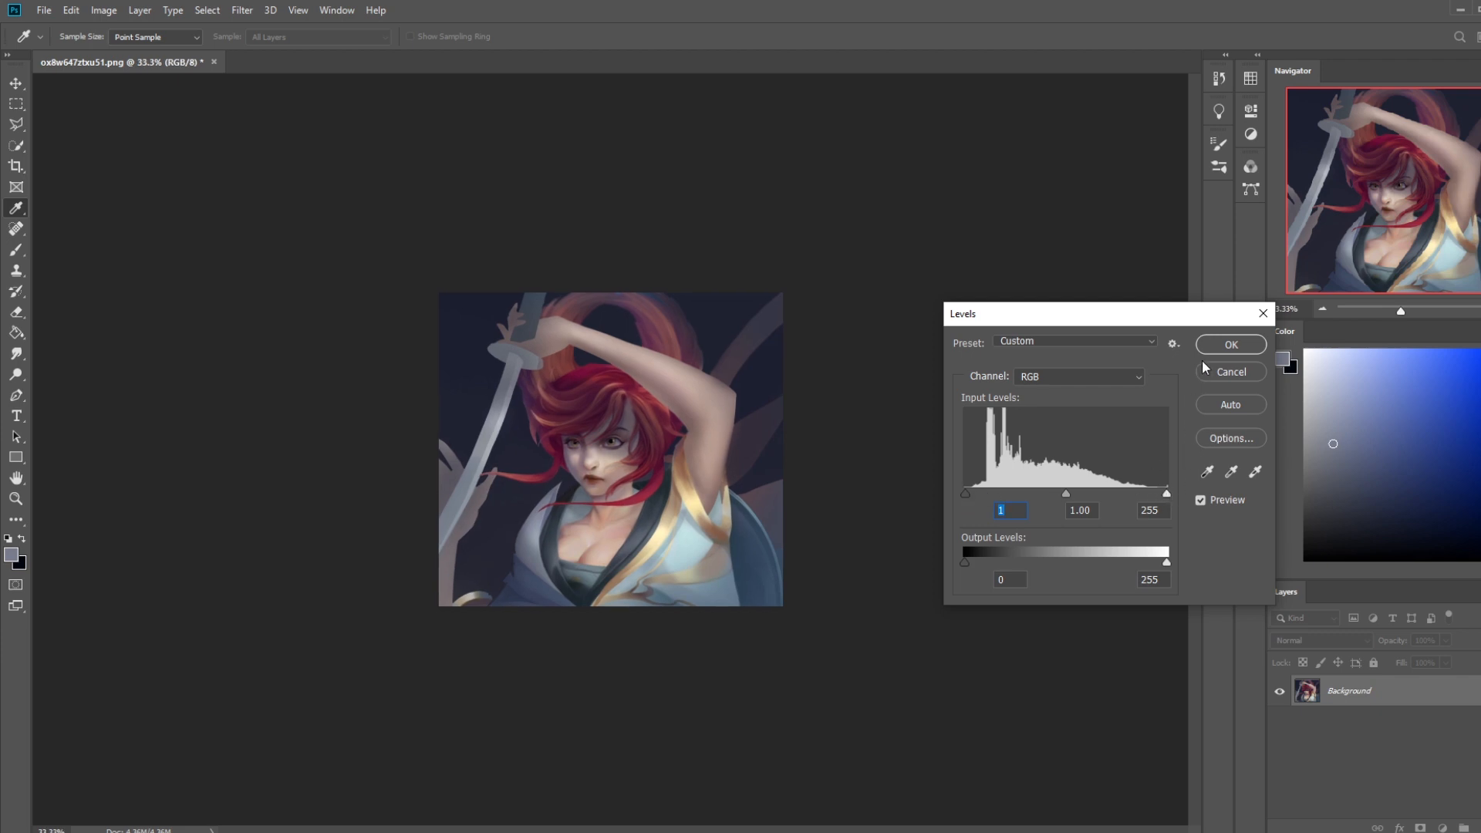
left_click(1225, 349)
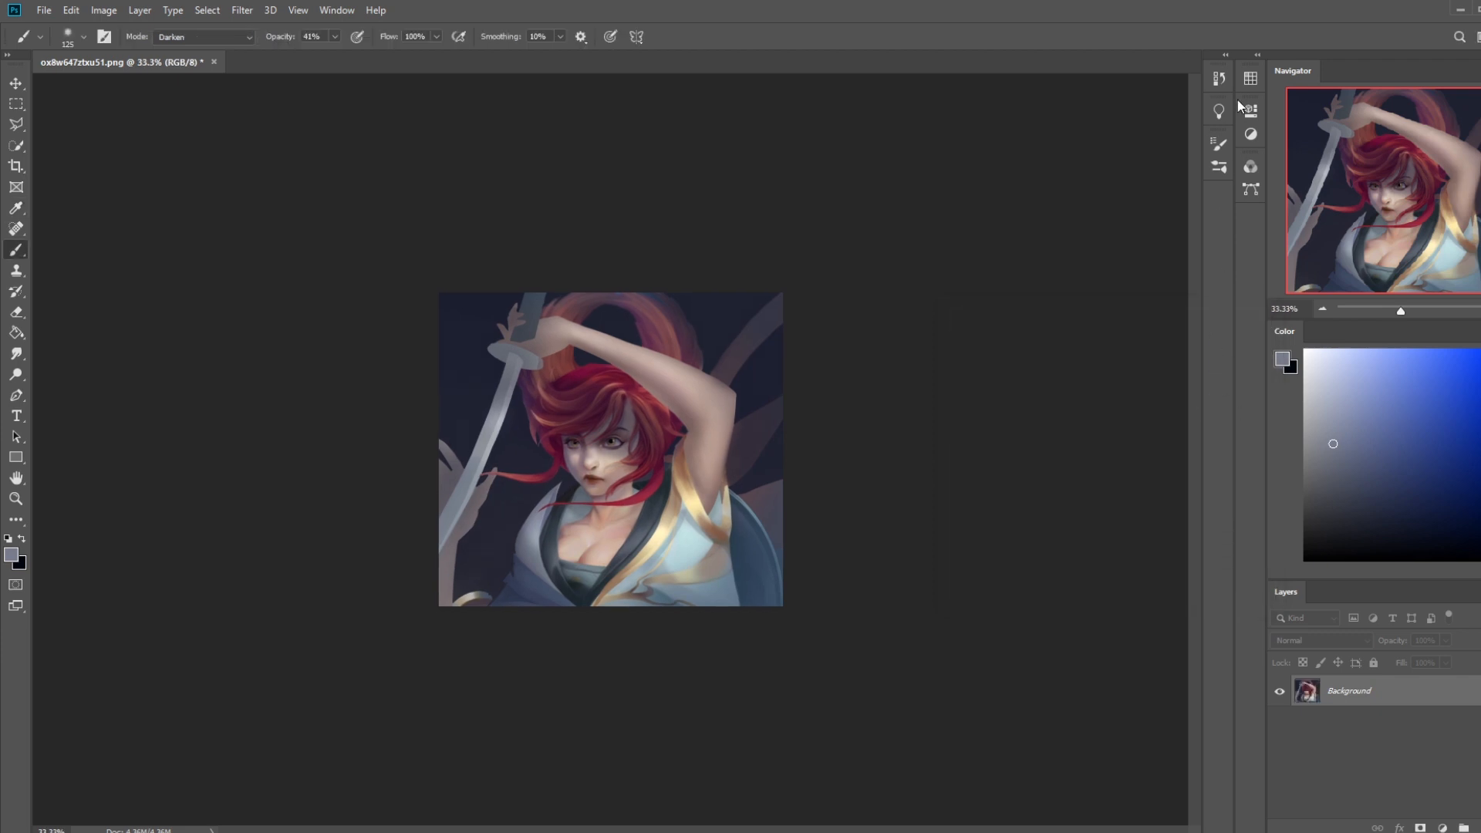
left_click(1219, 78)
left_click(1074, 567)
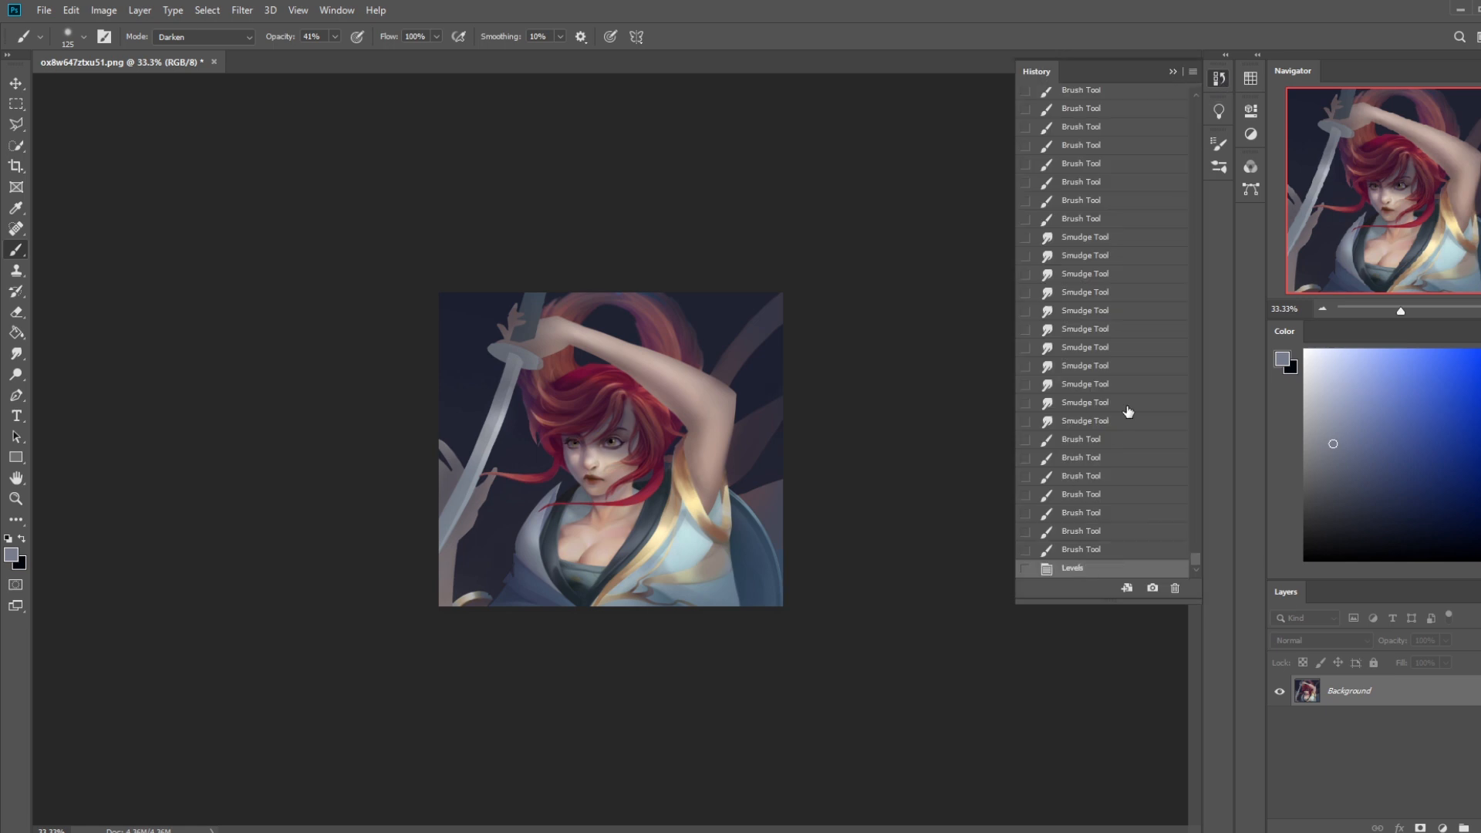
left_click(1172, 72)
Apply Levels again with a black input level of 2, and compare it with an earlier history state
key("ctrl+l")
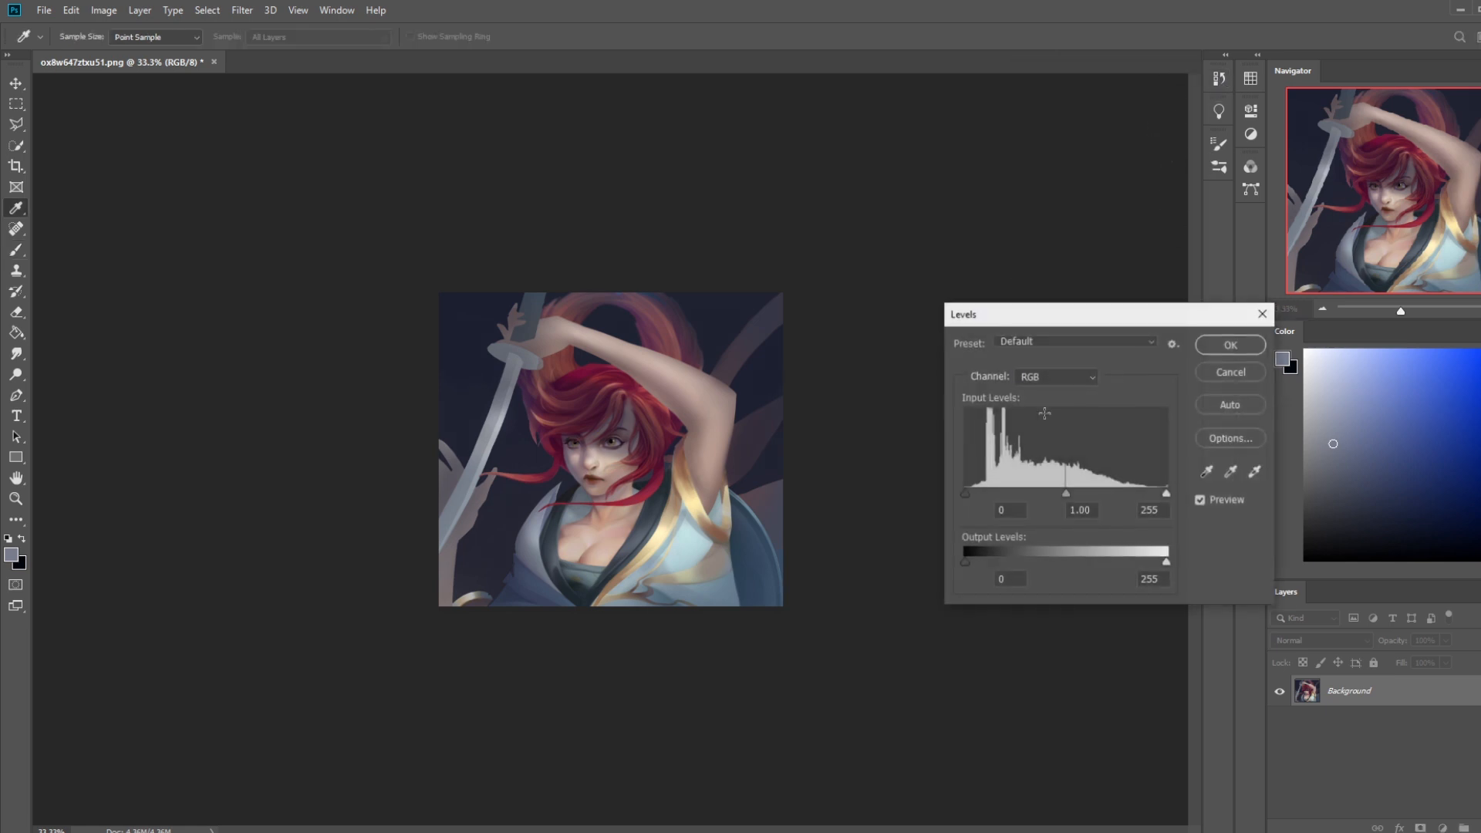
left_click_drag(965, 494, 967, 494)
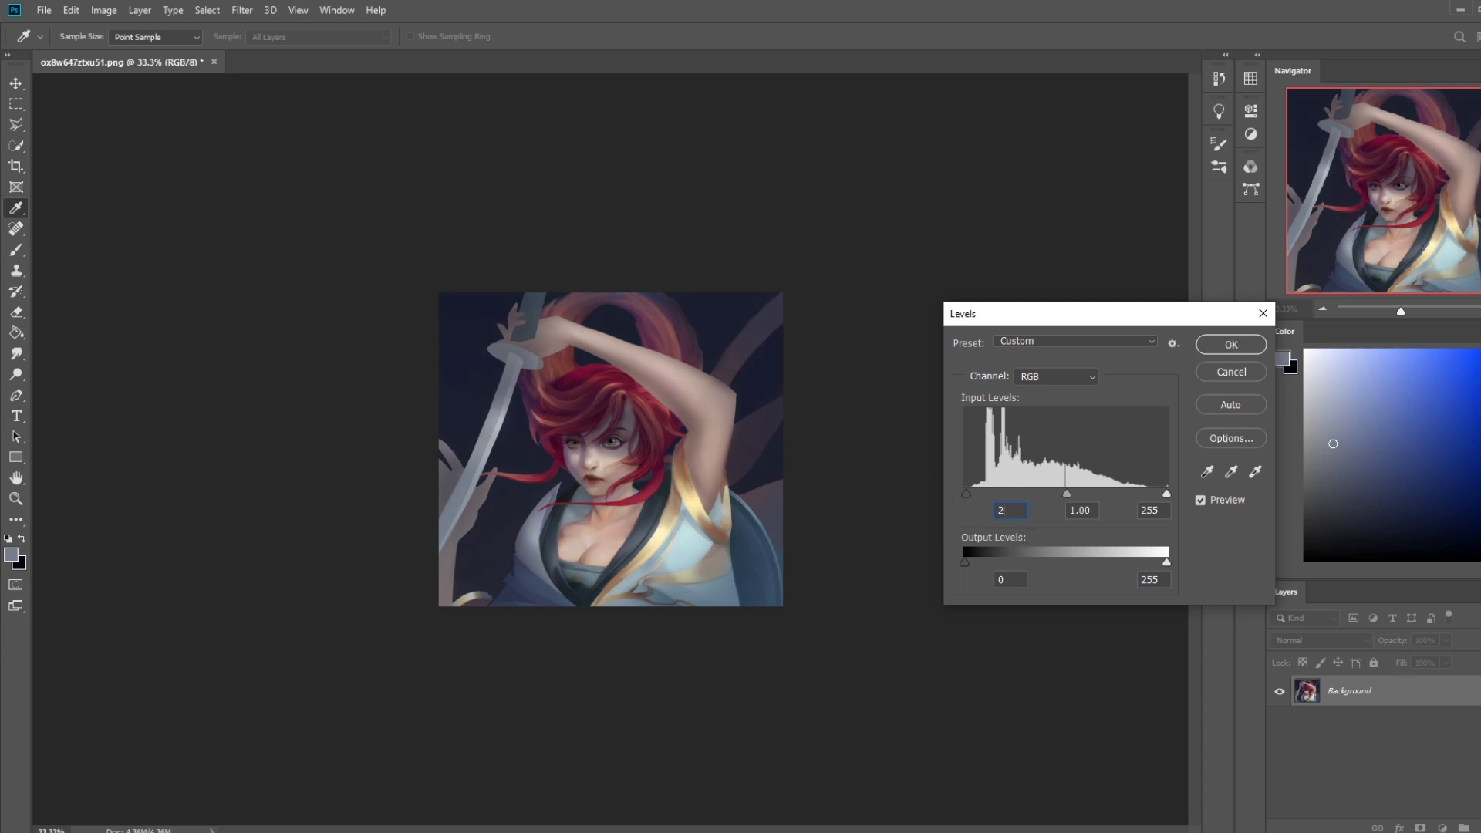
left_click(1262, 313)
left_click(1219, 78)
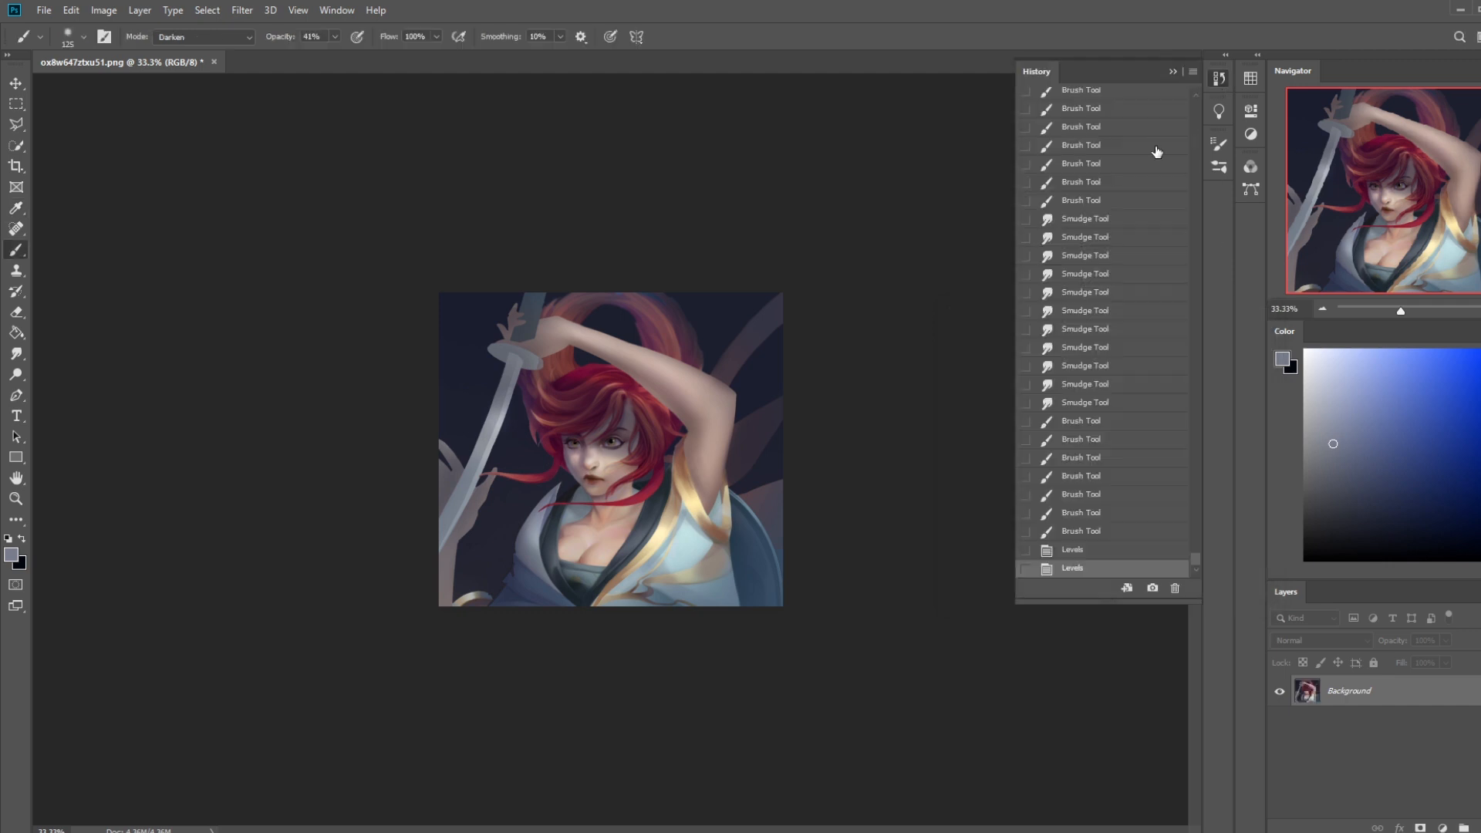
left_click(1086, 517)
left_click(1080, 571)
left_click(1174, 72)
Darken the background around the ponytail and raised arm with sampled navy in Multiply mode at 14% opacity and about 600 px
left_click(611, 360, "alt")
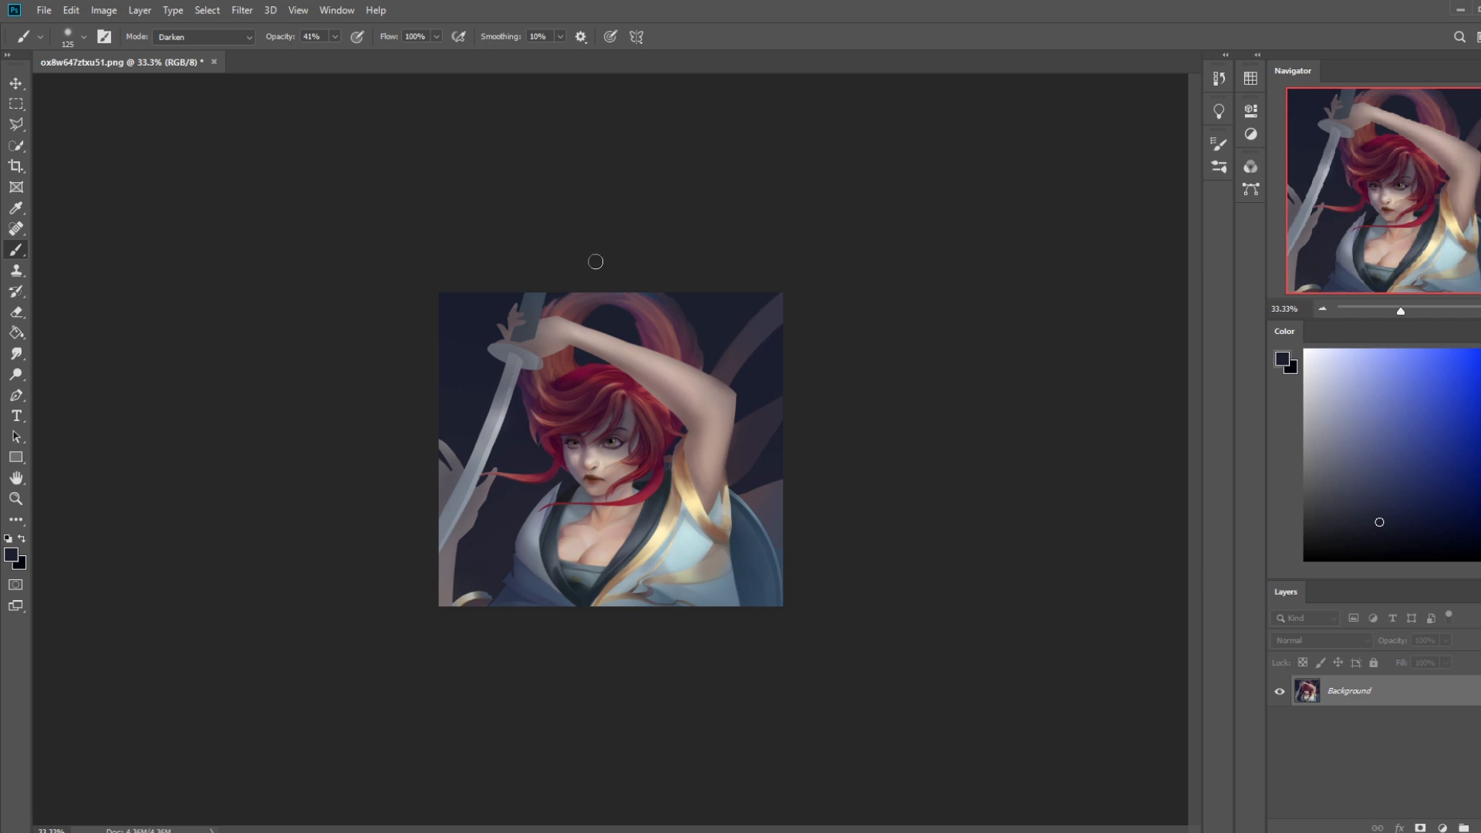
left_click(216, 41)
left_click(202, 124)
left_click_drag(330, 54, 312, 54)
key("bracketright")
key("bracketright")
key("bracketright")
key("bracketleft")
key("bracketleft")
key("bracketleft")
key("bracketleft")
key("bracketleft")
key("bracketright")
key("bracketright")
key("bracketright")
key("ctrl+a")
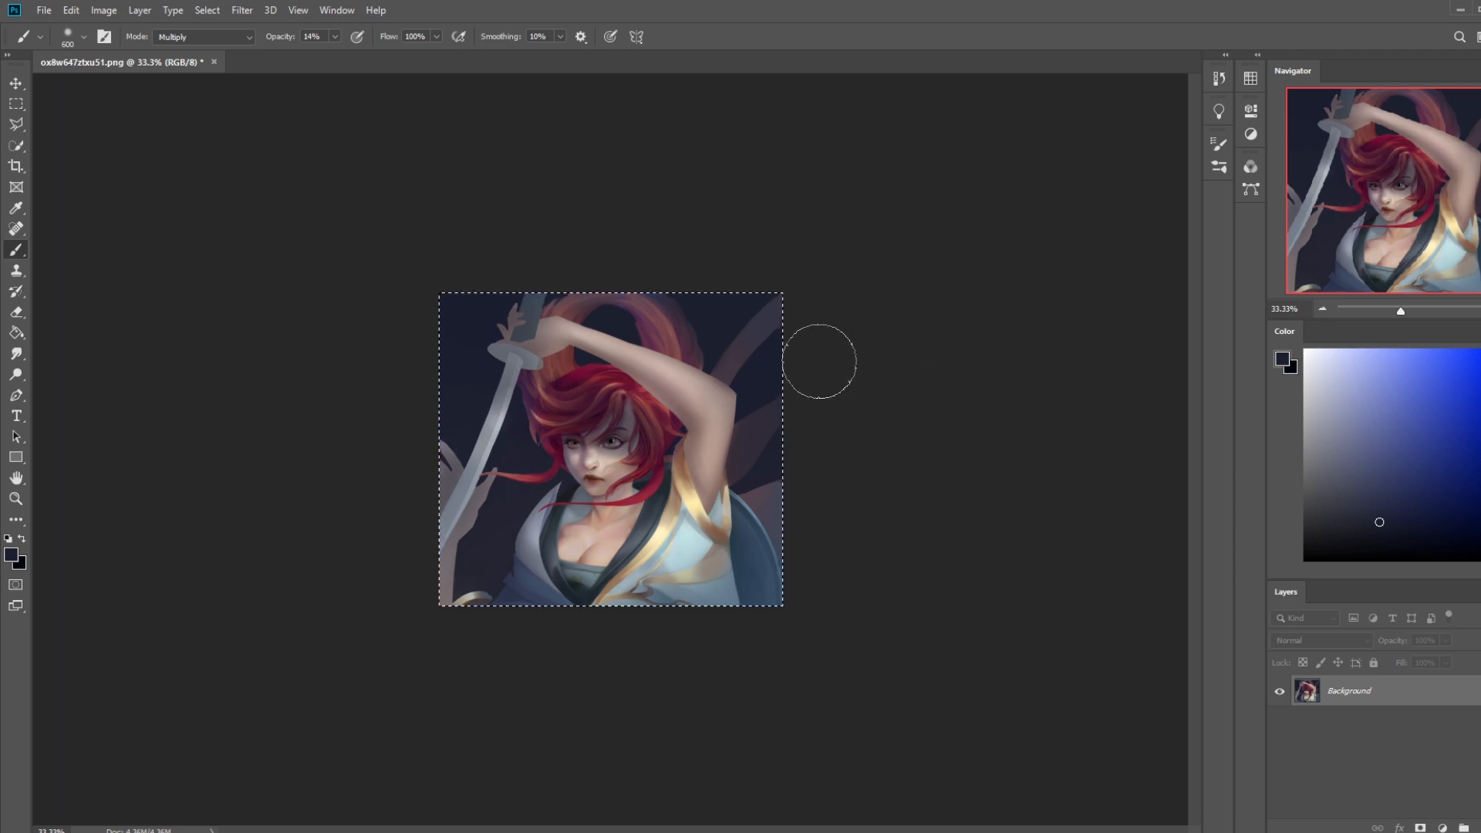
key("ctrl")
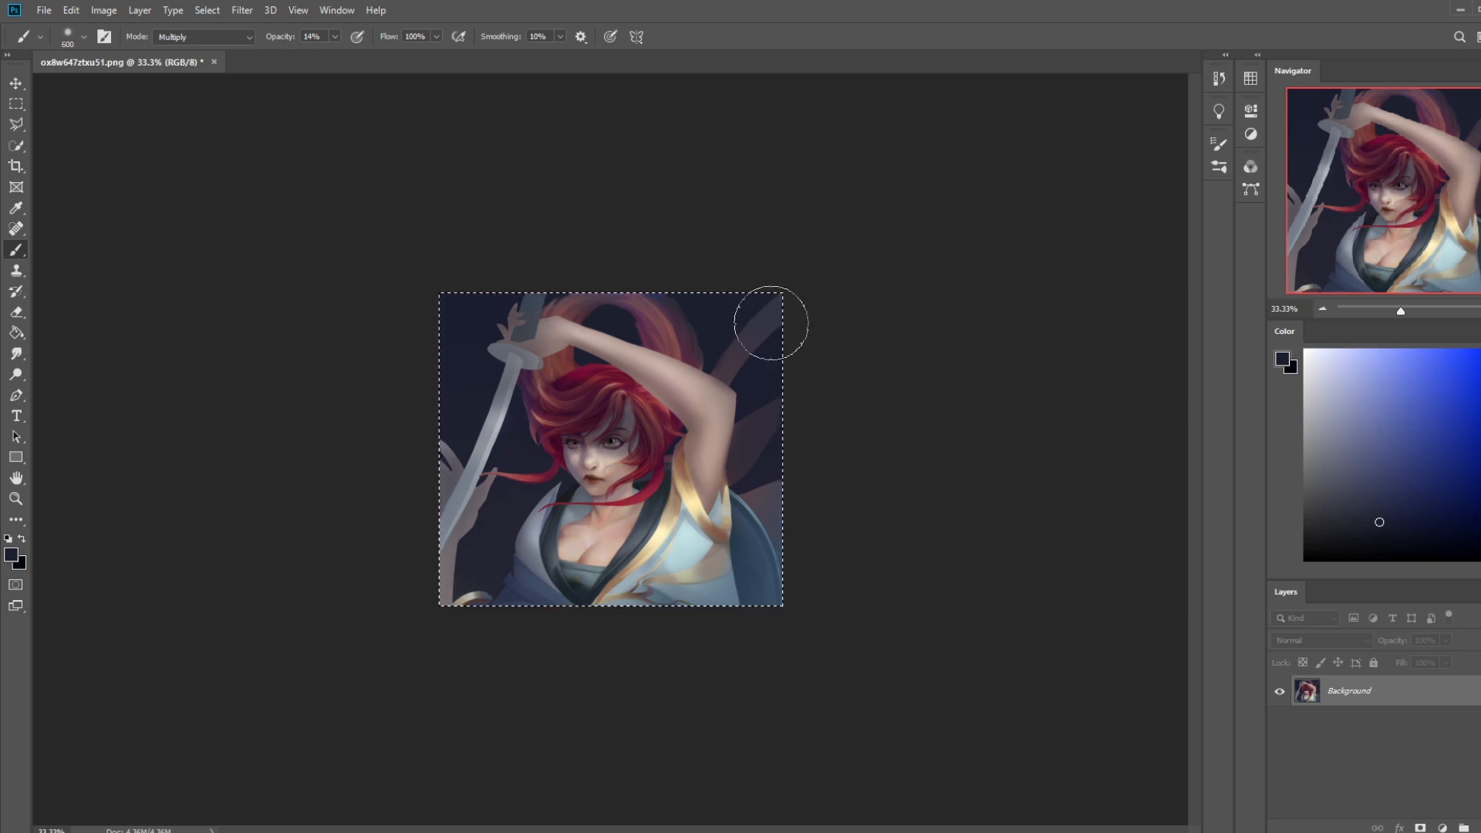
key("l")
left_click(734, 398)
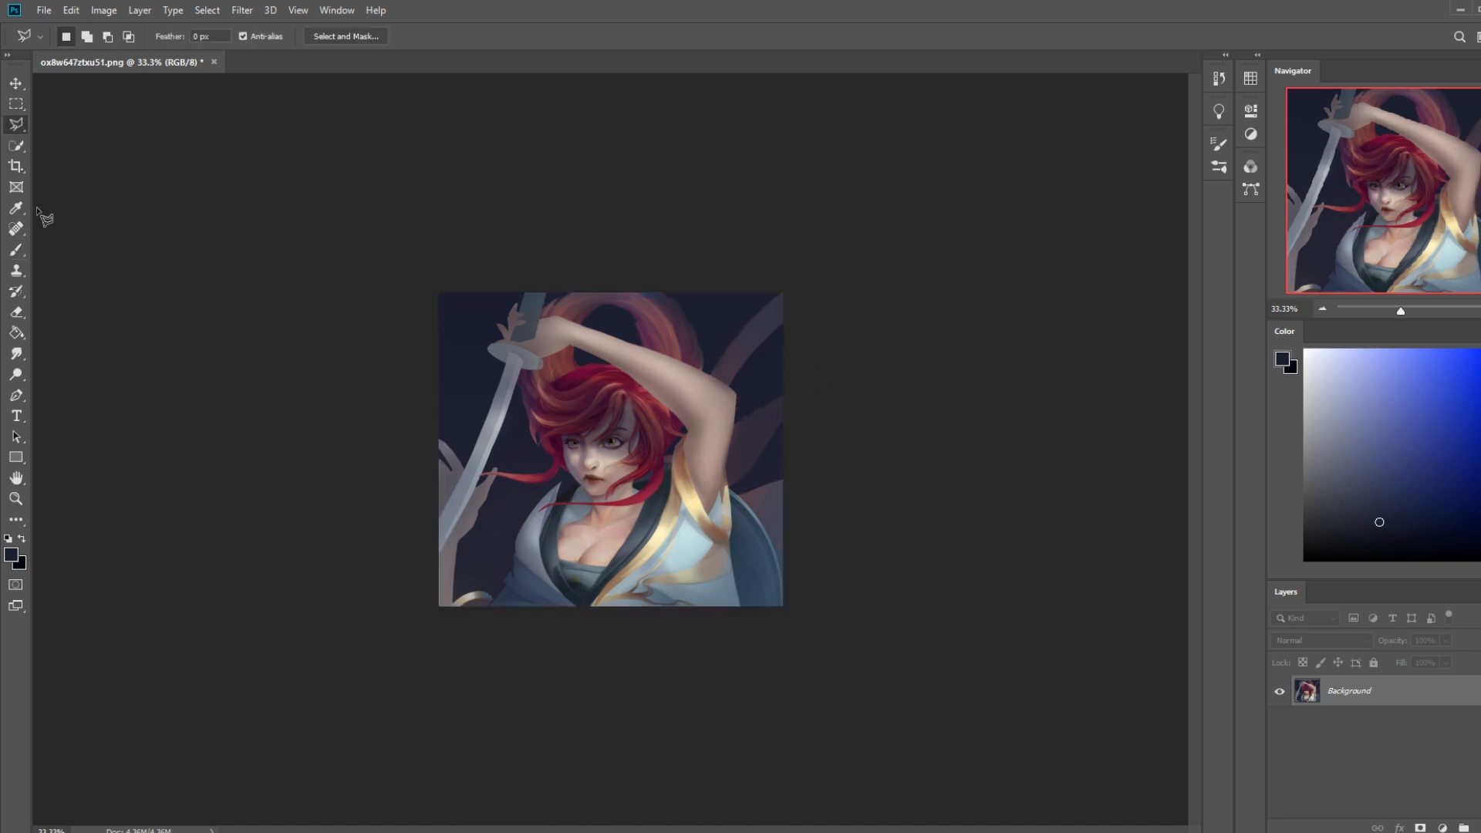
Select the background beside the raised elbow with the freehand Lasso, and shade it with the Multiply brush enlarged to 1000 px
right_click(16, 125)
left_click(62, 128)
left_click_drag(729, 479, 752, 416)
key("b")
key("bracketright")
key("bracketright")
key("bracketright")
key("bracketright")
key("bracketright")
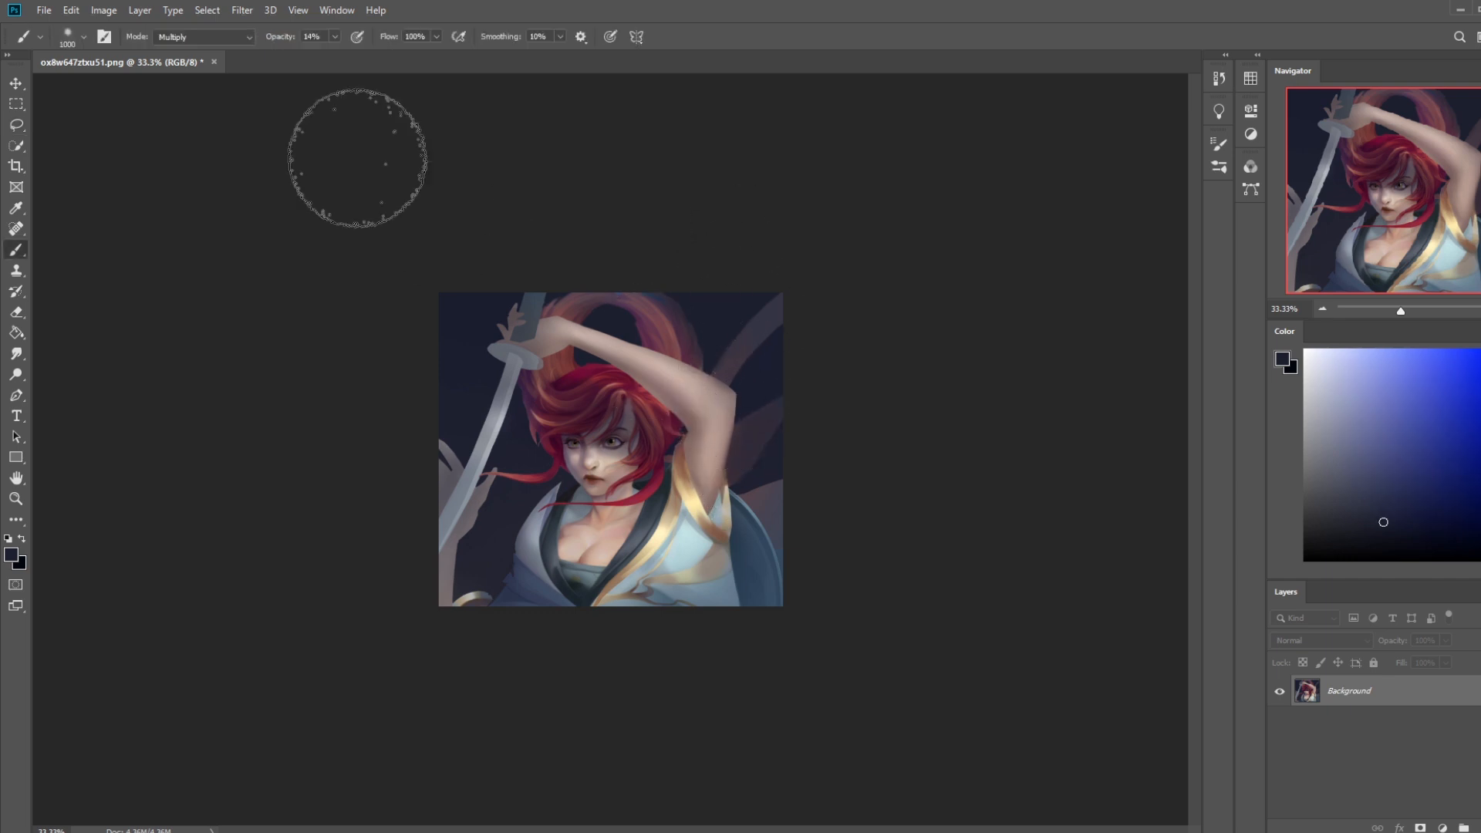
Darken the selected background beside the raised elbow with the brush in Darken mode at 14% opacity and 1200 px
left_click(202, 37)
left_click(179, 108)
mouse_move(757, 390)
left_mouse_down()
mouse_move(753, 529)
mouse_move(754, 417)
mouse_move(854, 524)
left_mouse_up()
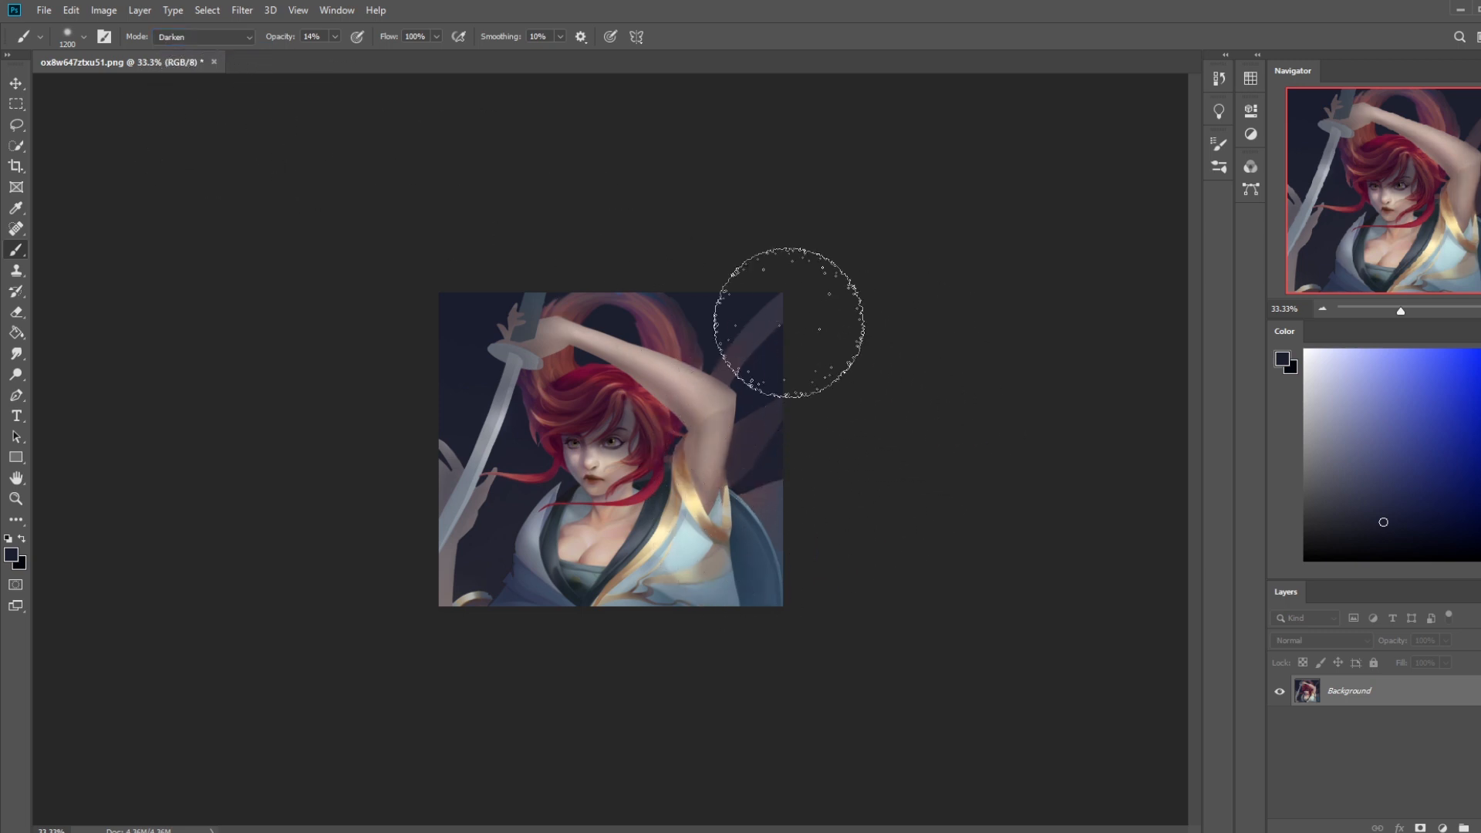
left_click_drag(710, 331, 721, 398)
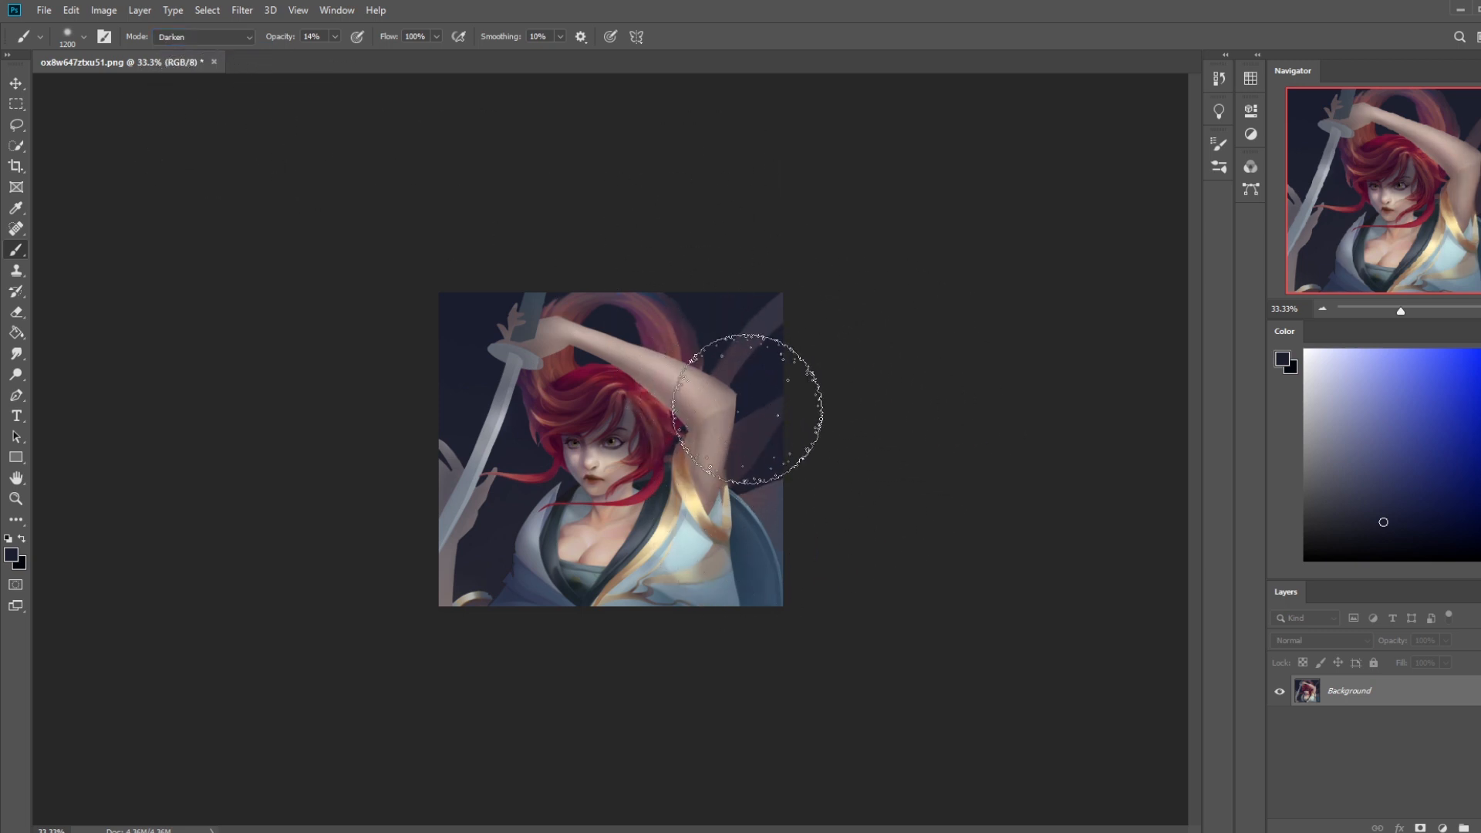
Deselect the background area and blend the shading beside the elbow with the Smudge tool at 13% strength and 35 px
key("m")
right_click(711, 448)
left_click(738, 460)
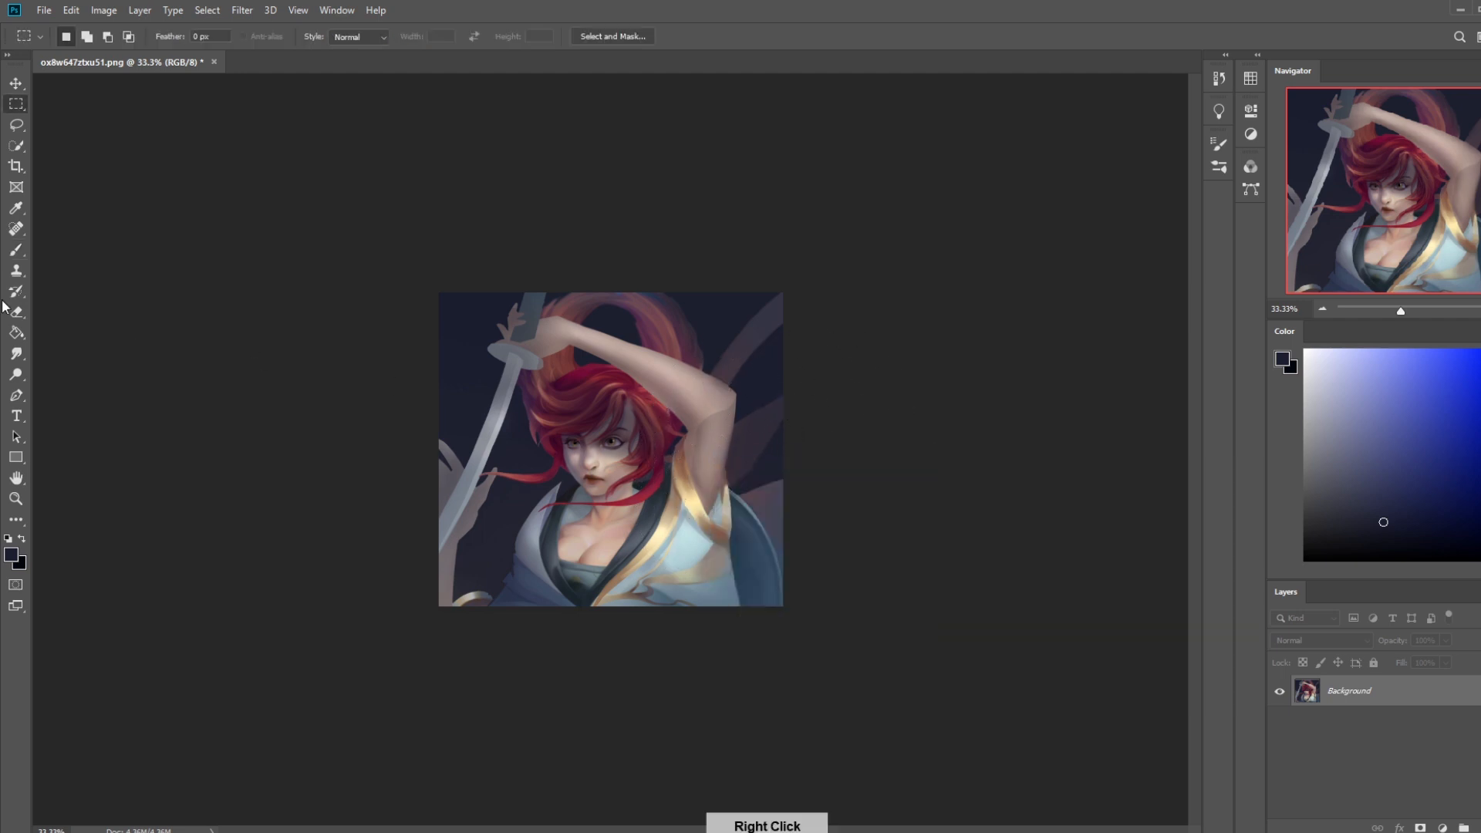
left_click(15, 354)
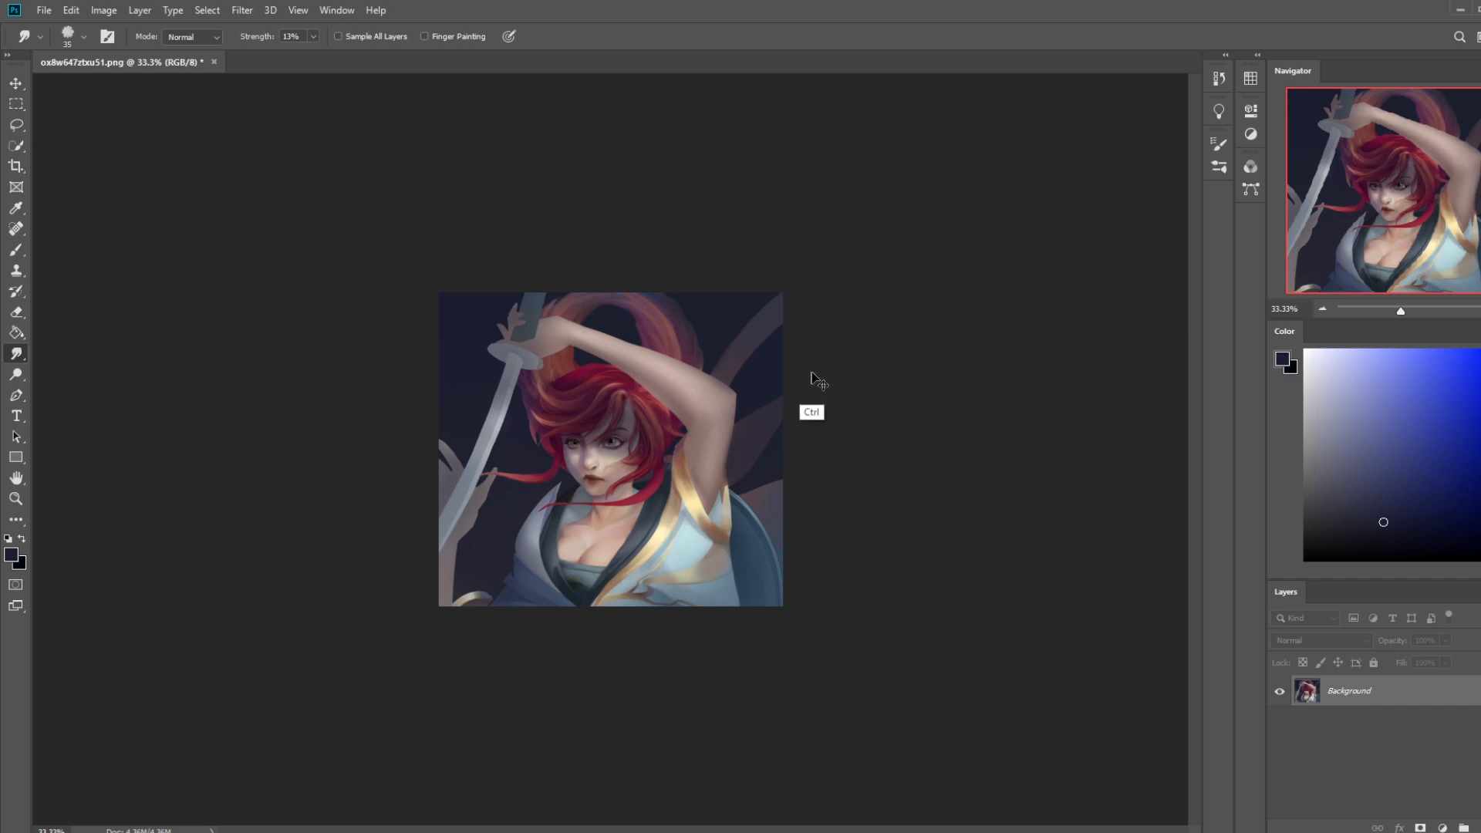
Copy the whole canvas, return to the history state just before the Levels adjustments, and paste the copy as a new layer
key("ctrl+a")
left_click(1222, 86)
key("ctrl+a")
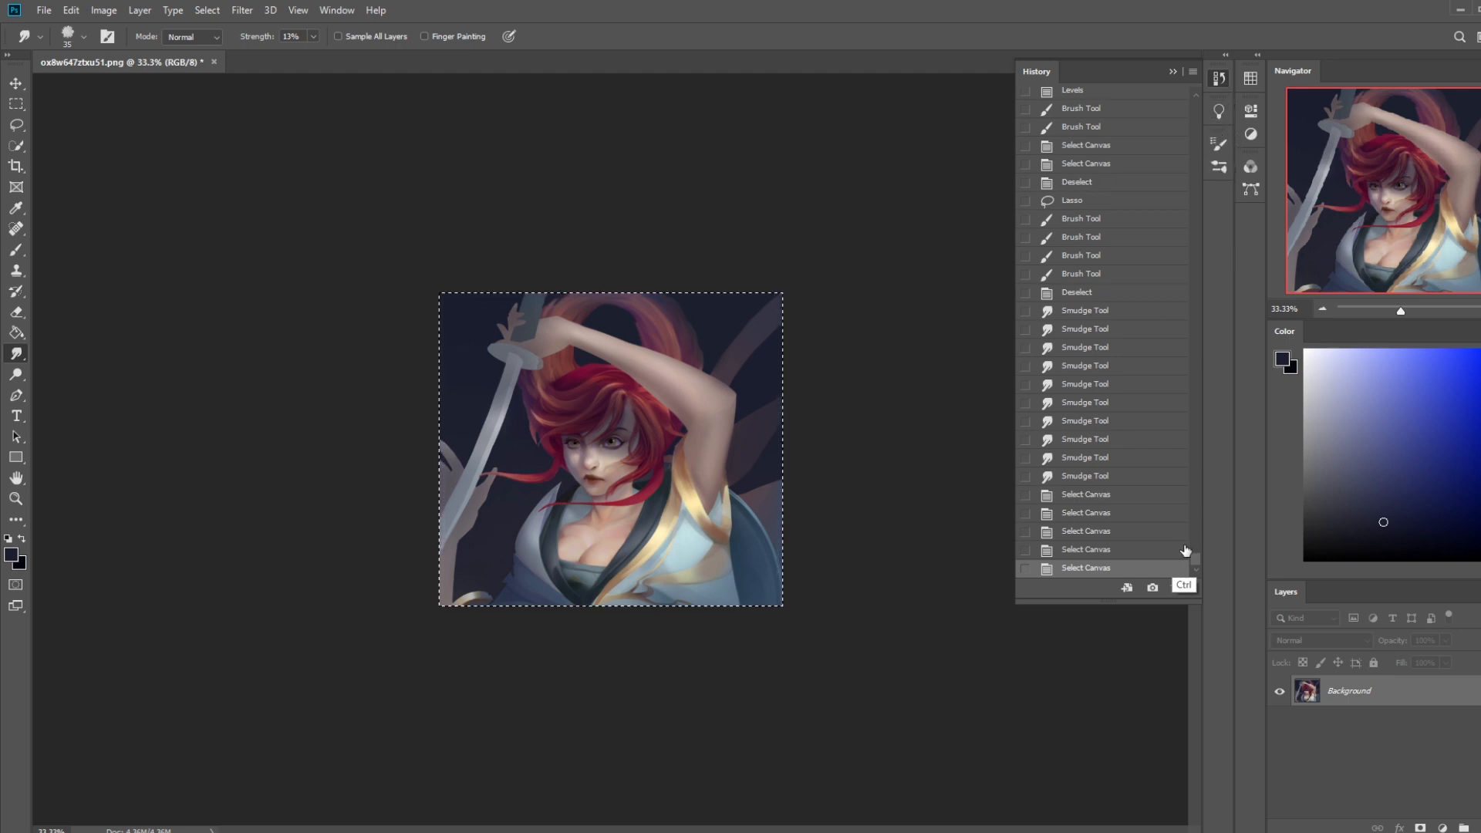
key("ctrl+a")
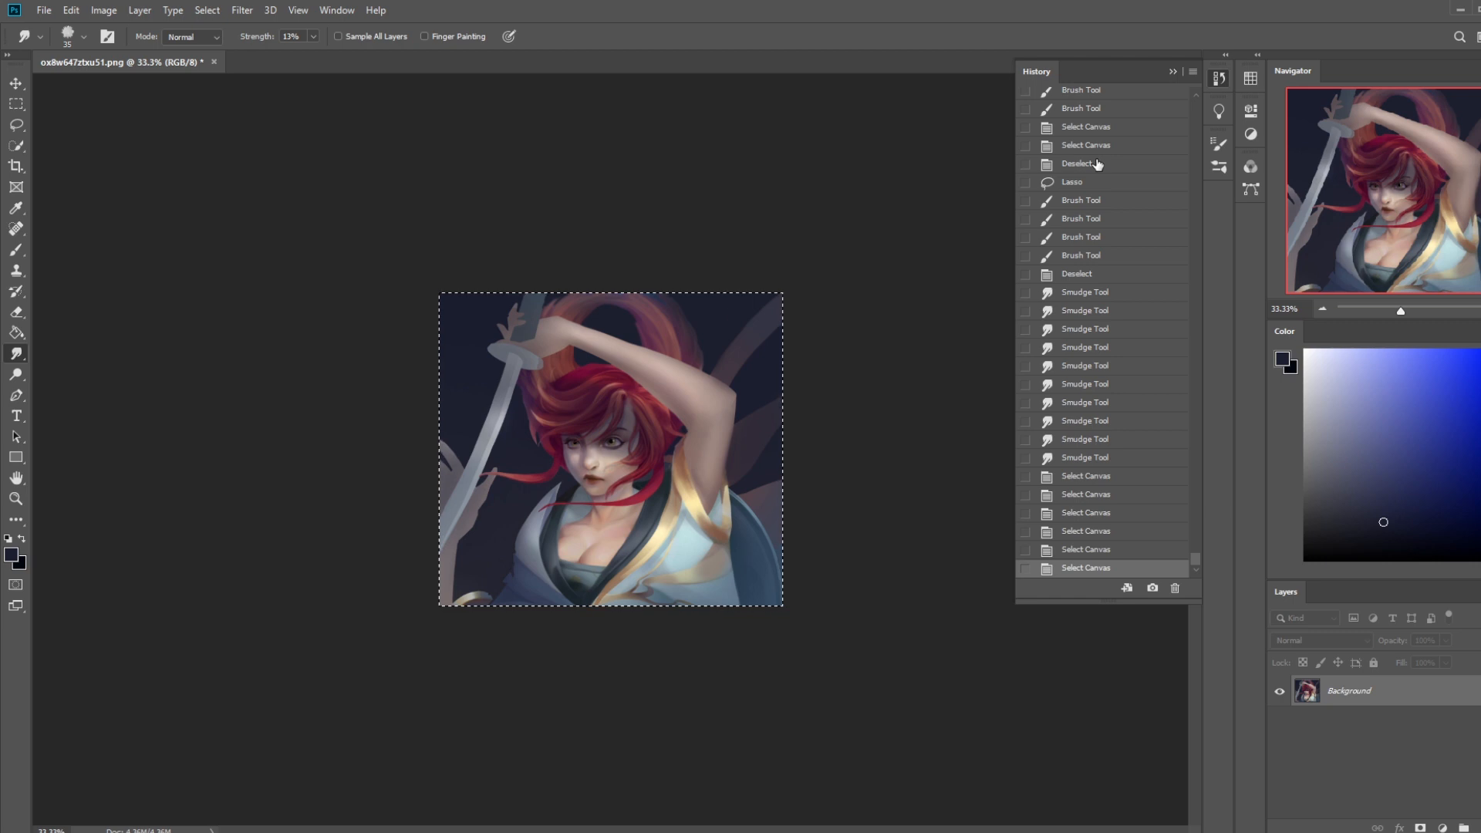
scroll(1092, 170, "up", 3)
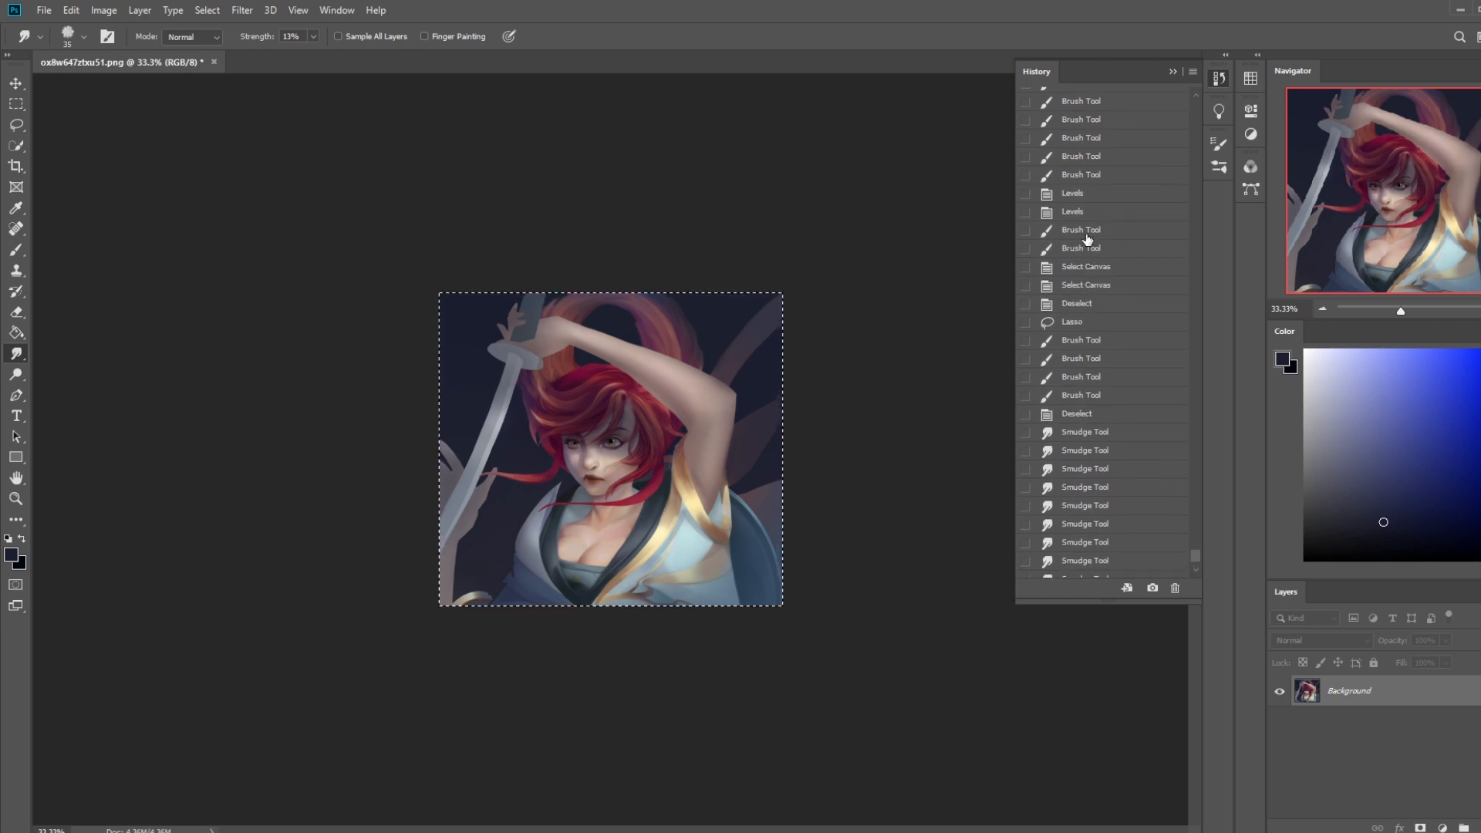
left_click(1080, 176)
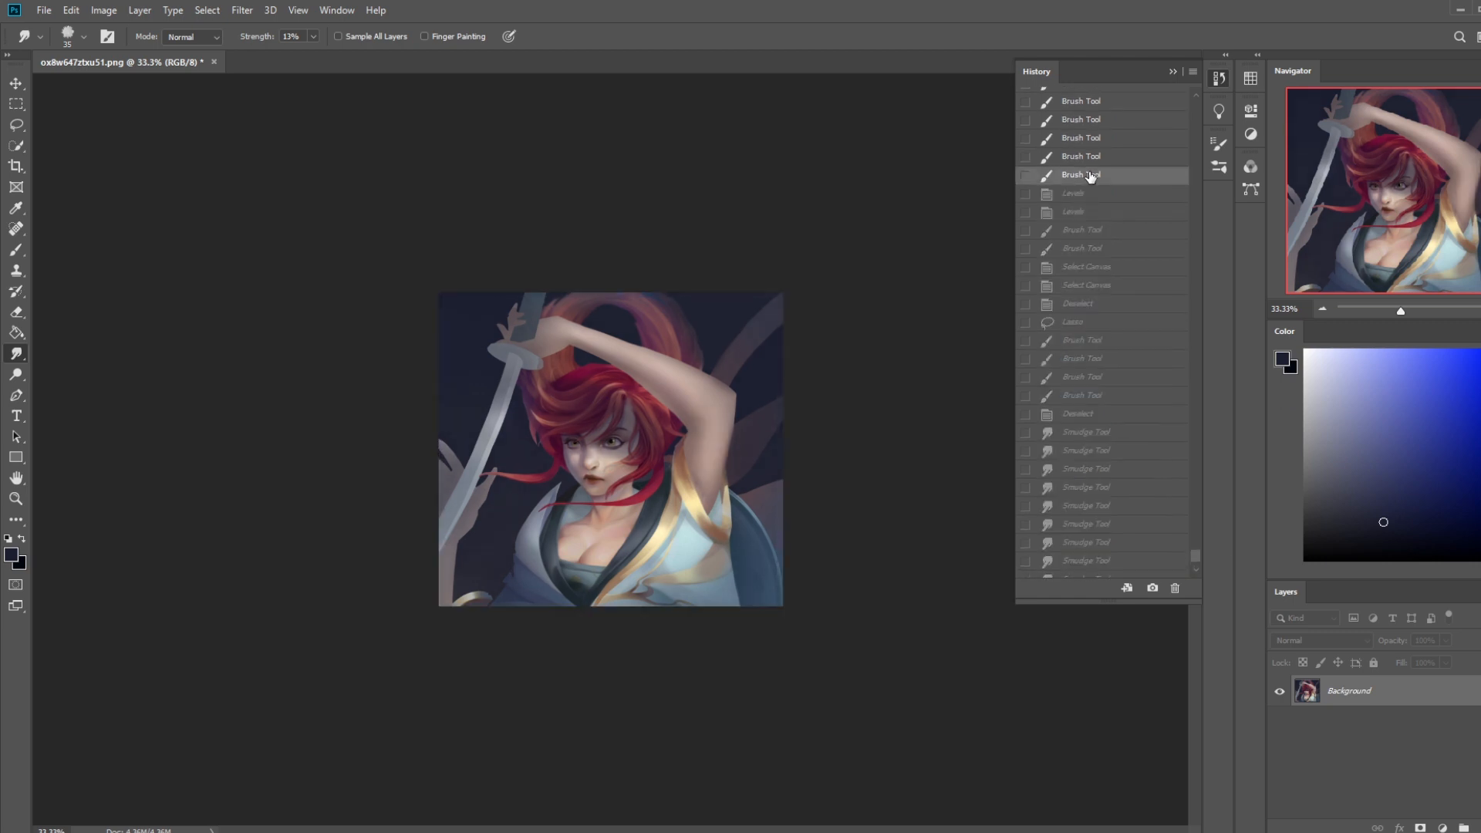
key("ctrl+v")
Shrink the Eraser to 70 px and toggle the pasted layer's visibility to compare it with the earlier version below
key("e")
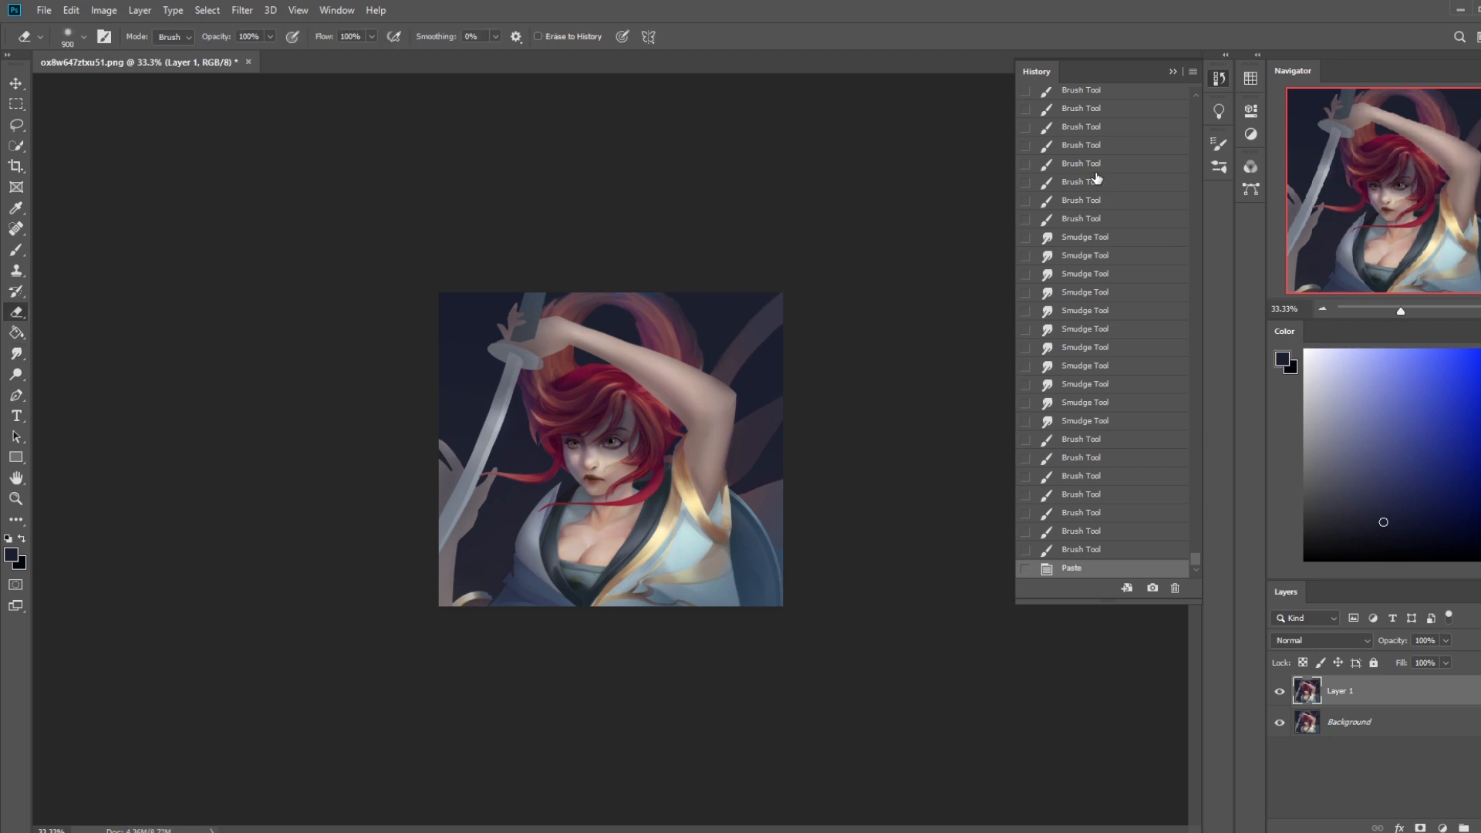
left_click(1172, 71)
key("bracketleft")
key("bracketleft")
key("bracketleft")
key("bracketleft")
key("bracketleft")
key("bracketleft")
key("bracketleft")
key("bracketleft")
key("bracketleft")
key("bracketleft")
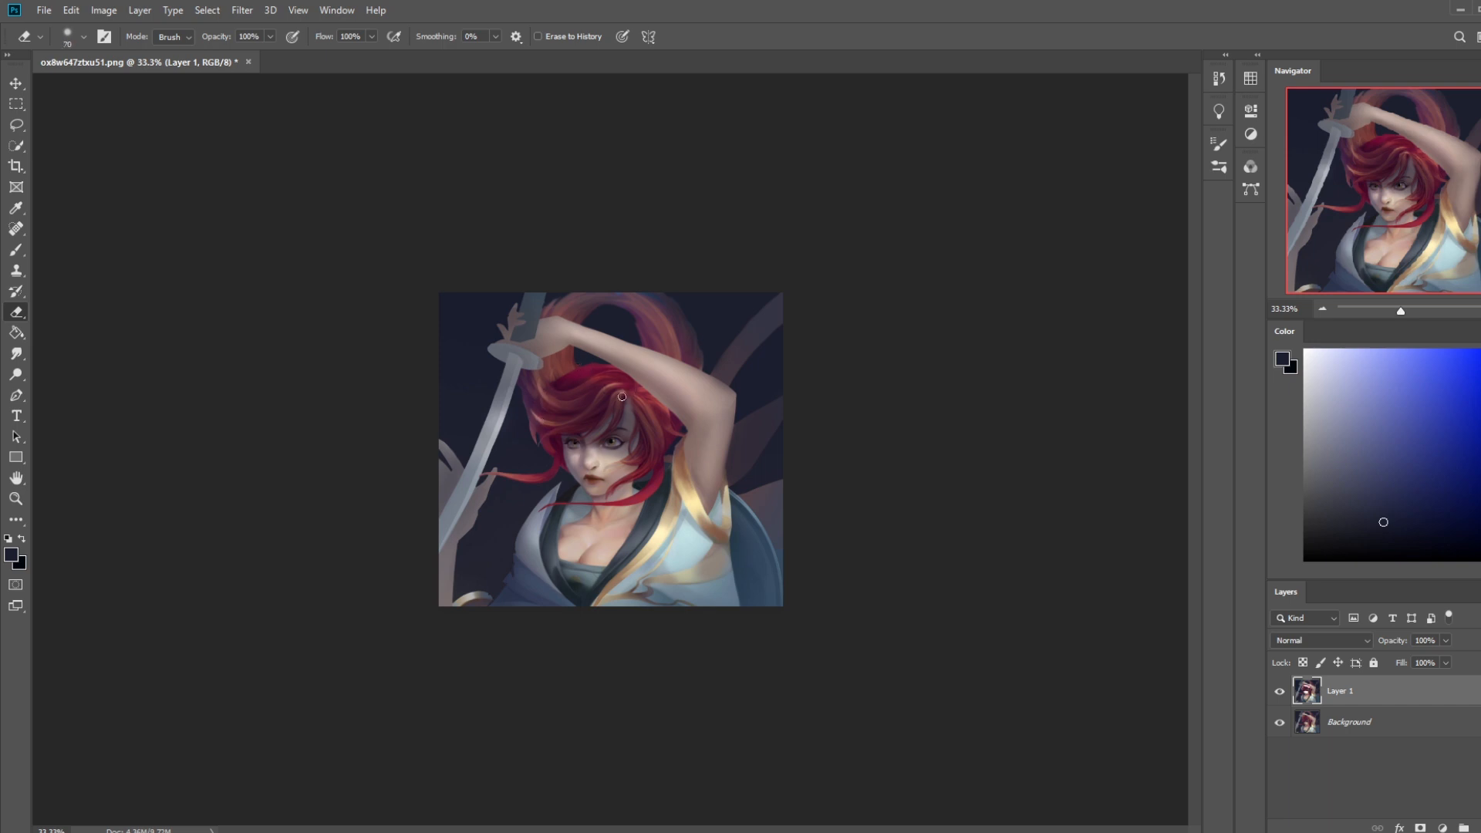
left_click(1283, 691)
left_click(1281, 694)
Darken the ponytail, sword handle and outer canvas edges with dark navy in Darken mode at 22% opacity and 1200 px
key("b")
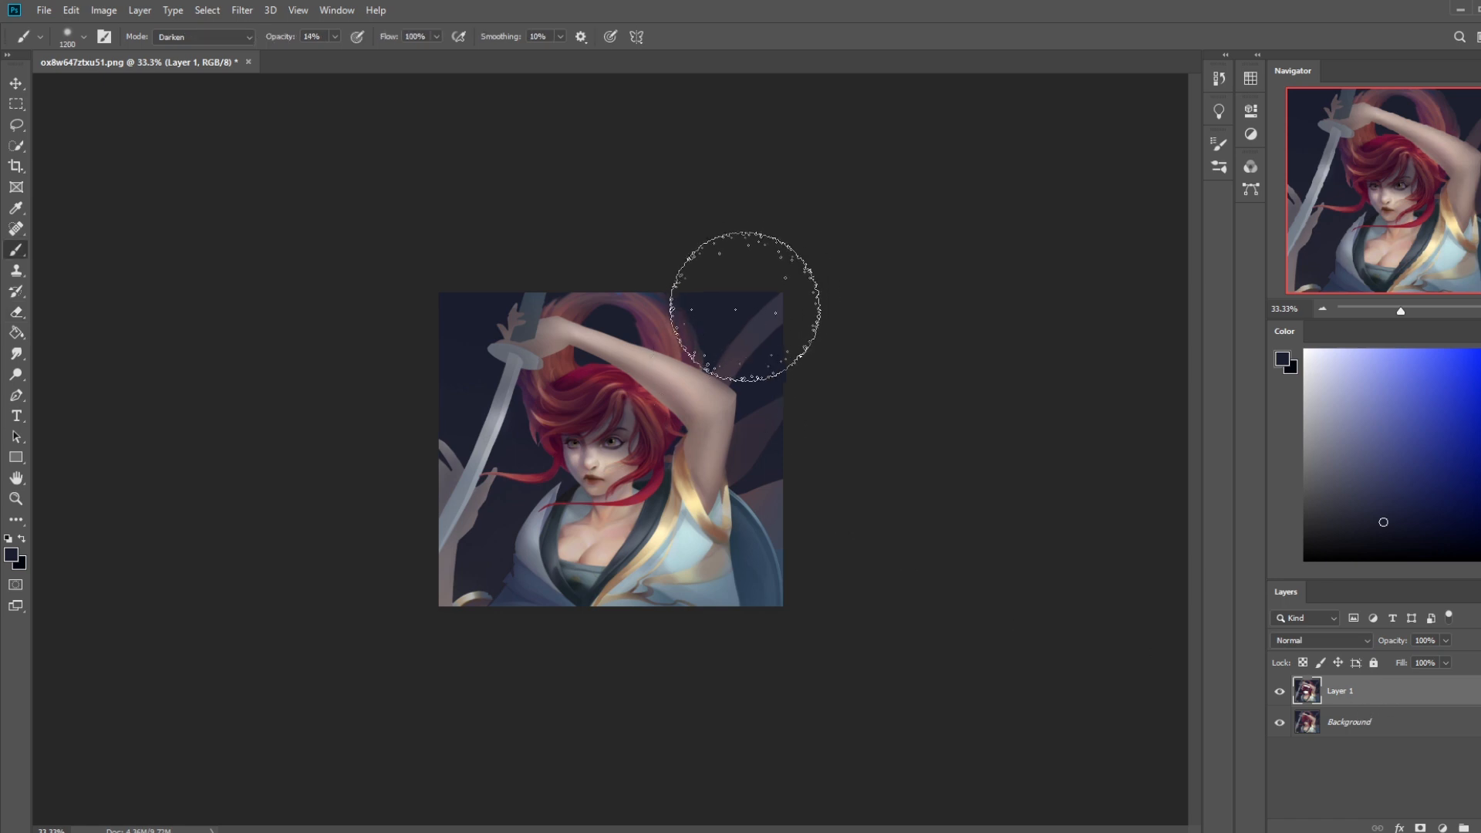
left_click_drag(341, 53, 341, 53)
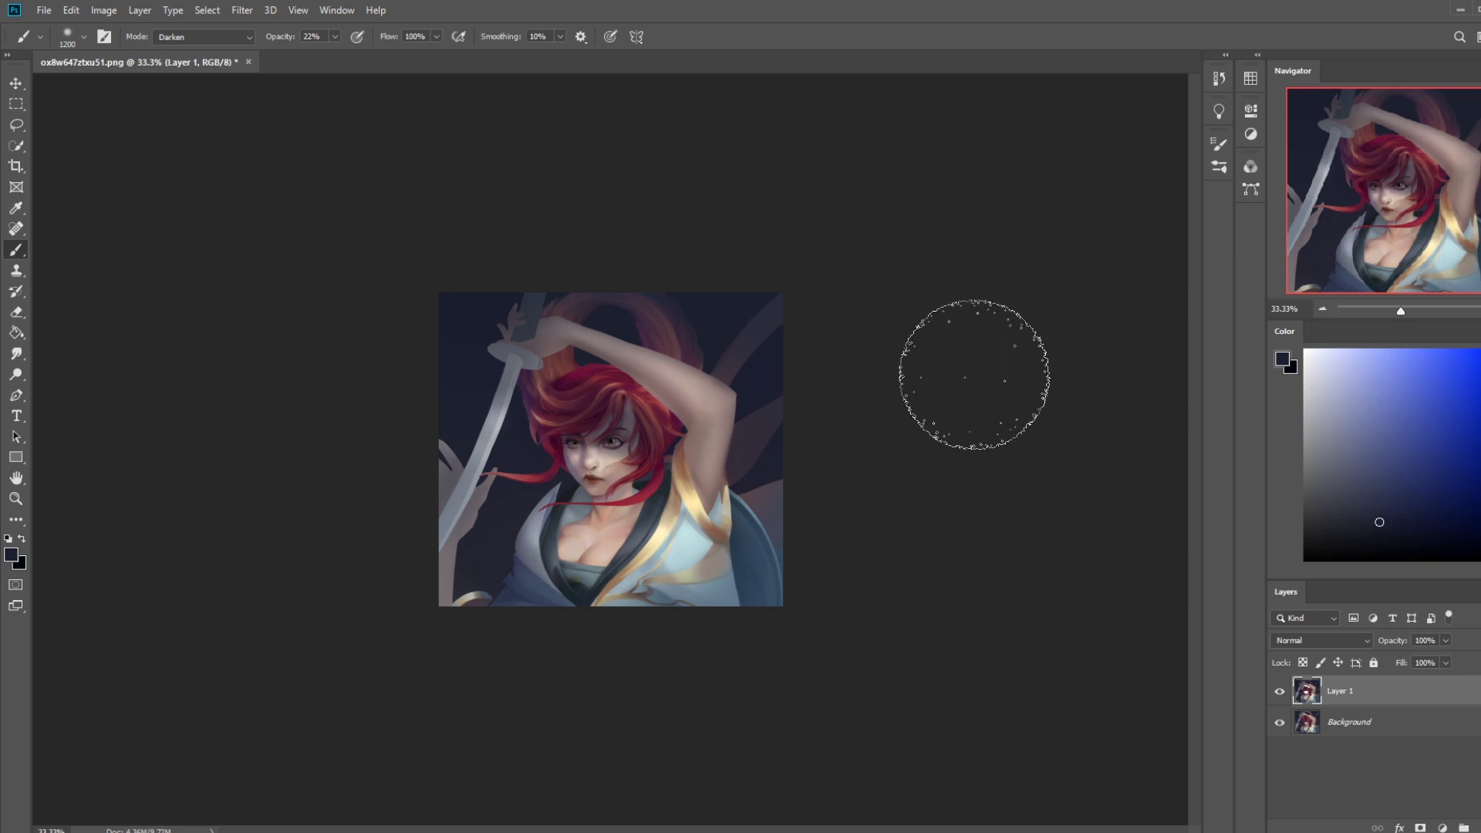
key("ctrl")
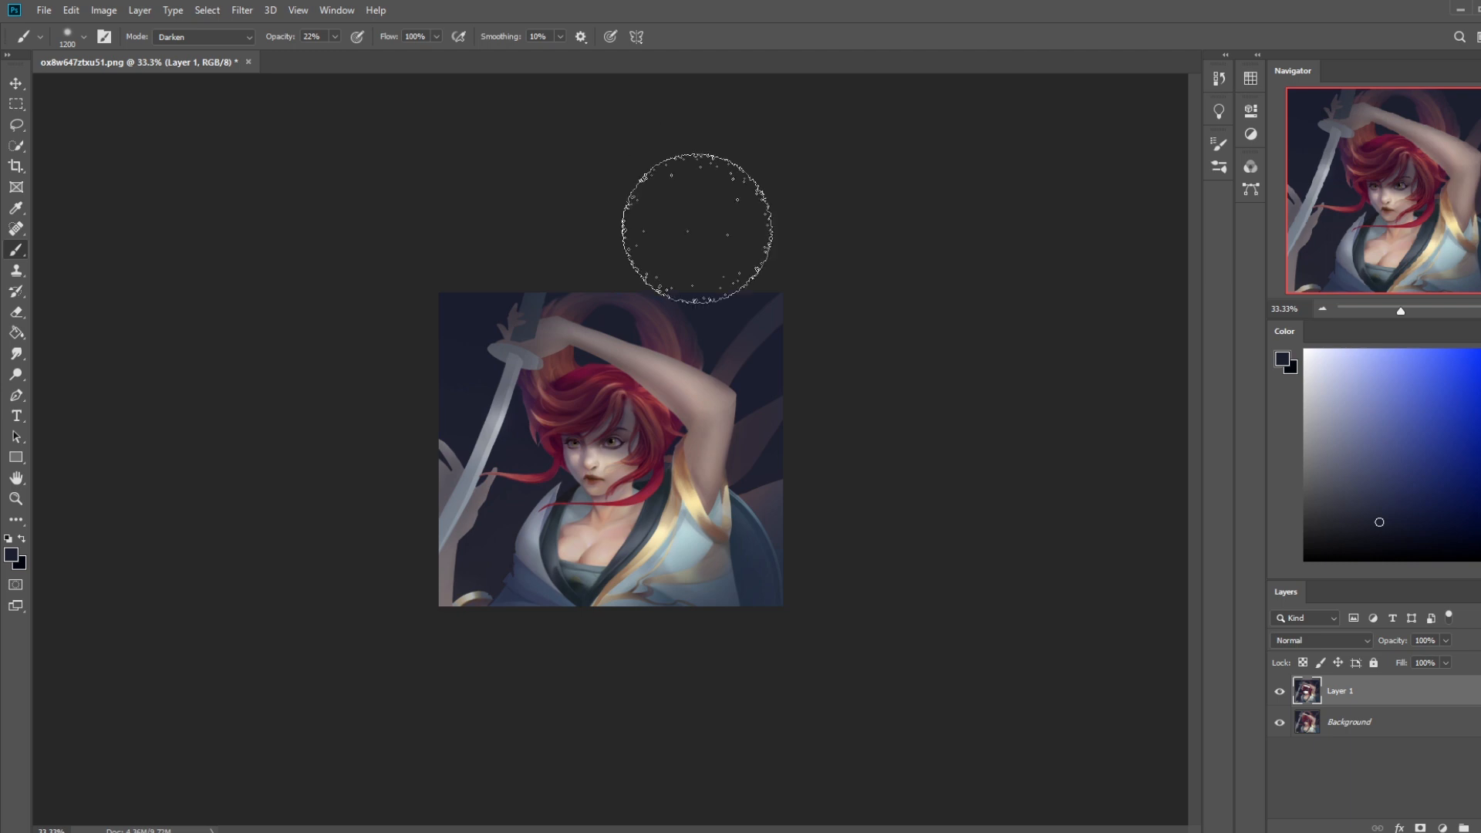
Lighten the raised arm with the Dodge tool on Highlights at about 150 px, reducing the exposure to 8%
left_click(19, 377)
left_click(77, 380)
key("bracketleft")
left_click_drag(617, 358, 679, 376)
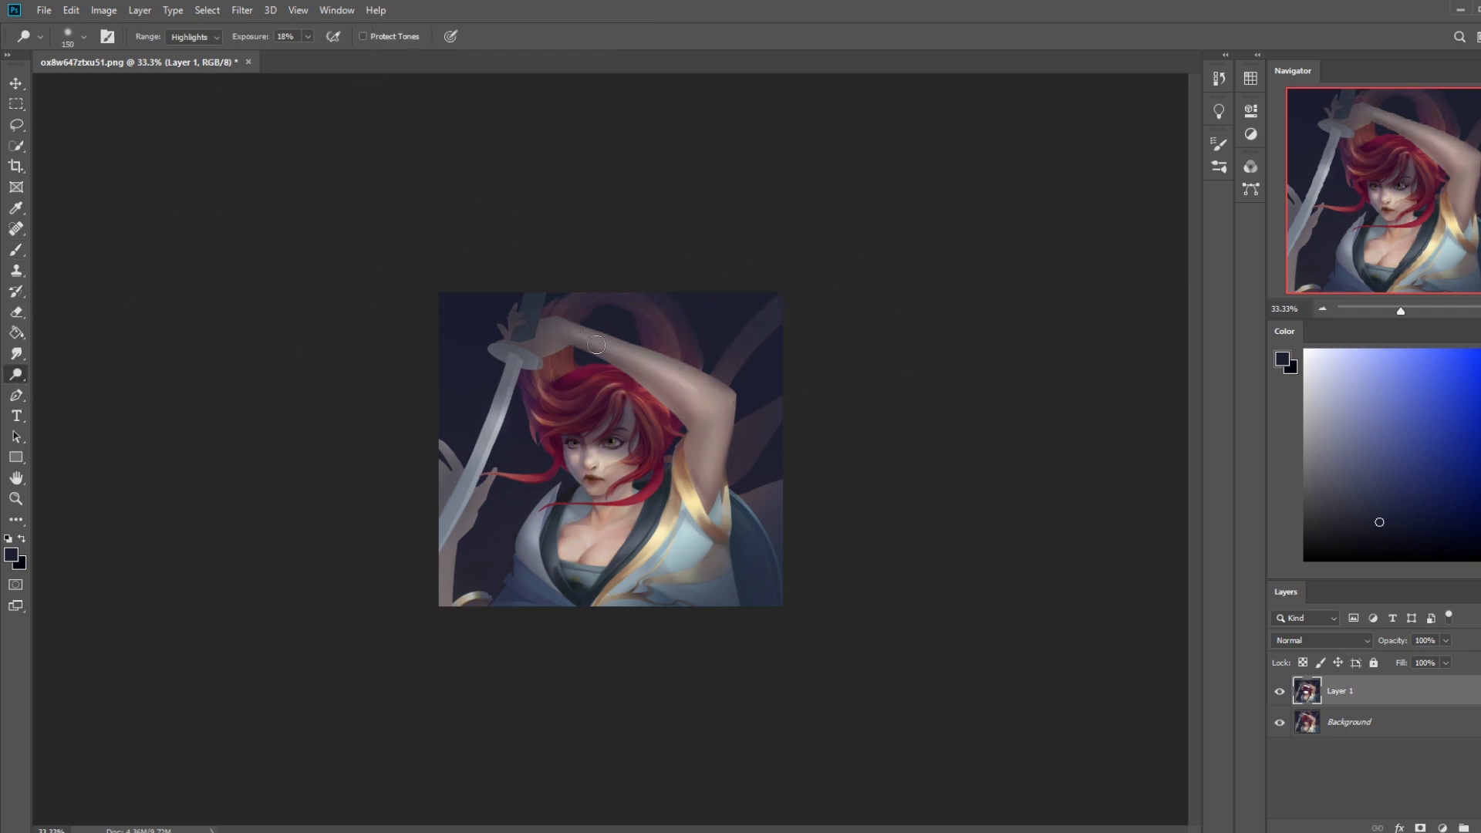
left_click(307, 36)
left_click_drag(305, 54, 300, 54)
left_click_drag(635, 356, 711, 407)
Merge the pasted layer into the background and duplicate the result onto a new layer
key("b")
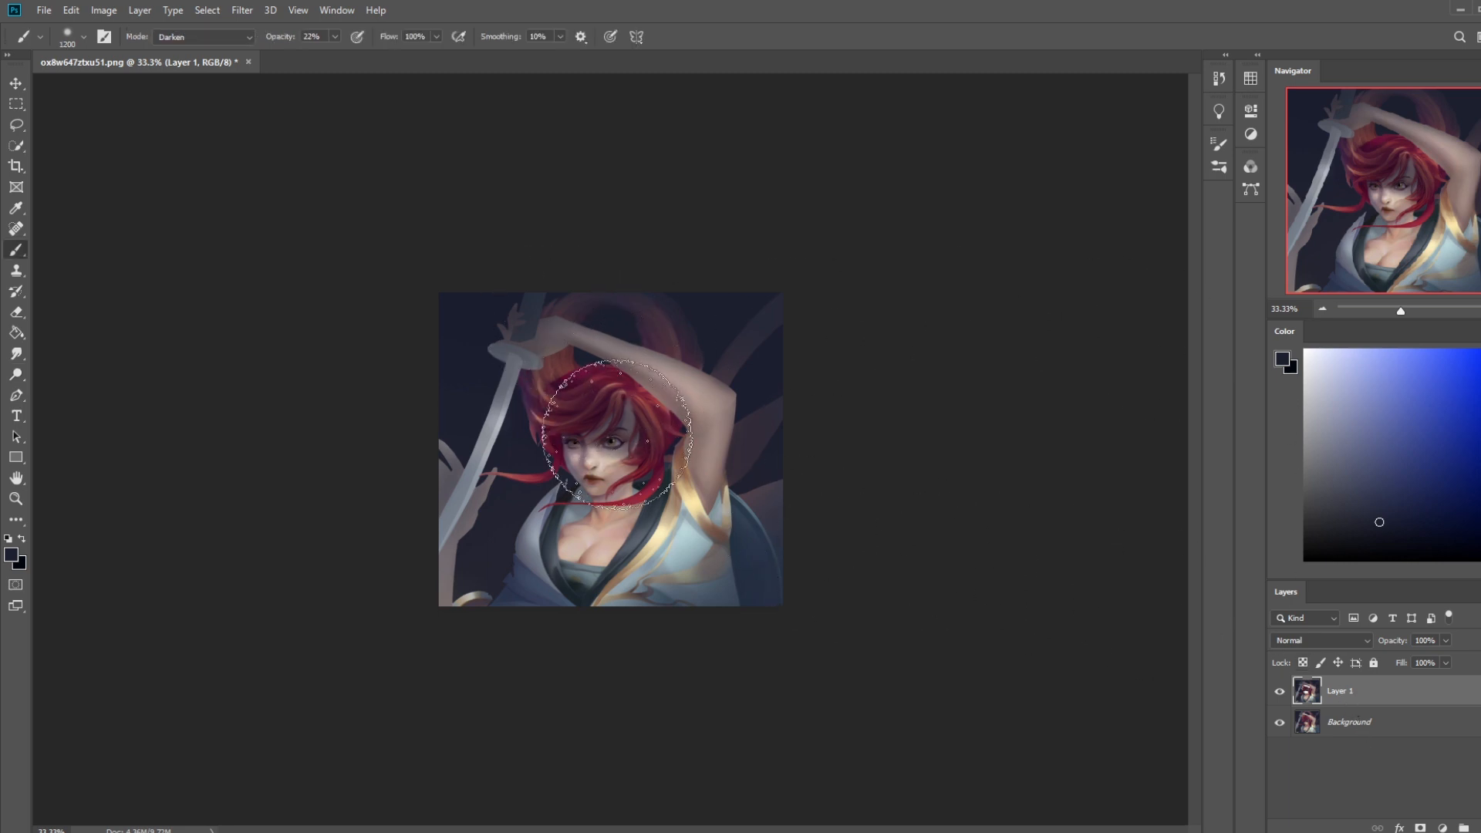
key("ctrl+j")
right_click(1343, 689)
left_click(1381, 524)
right_click(1340, 678)
left_click(1390, 491)
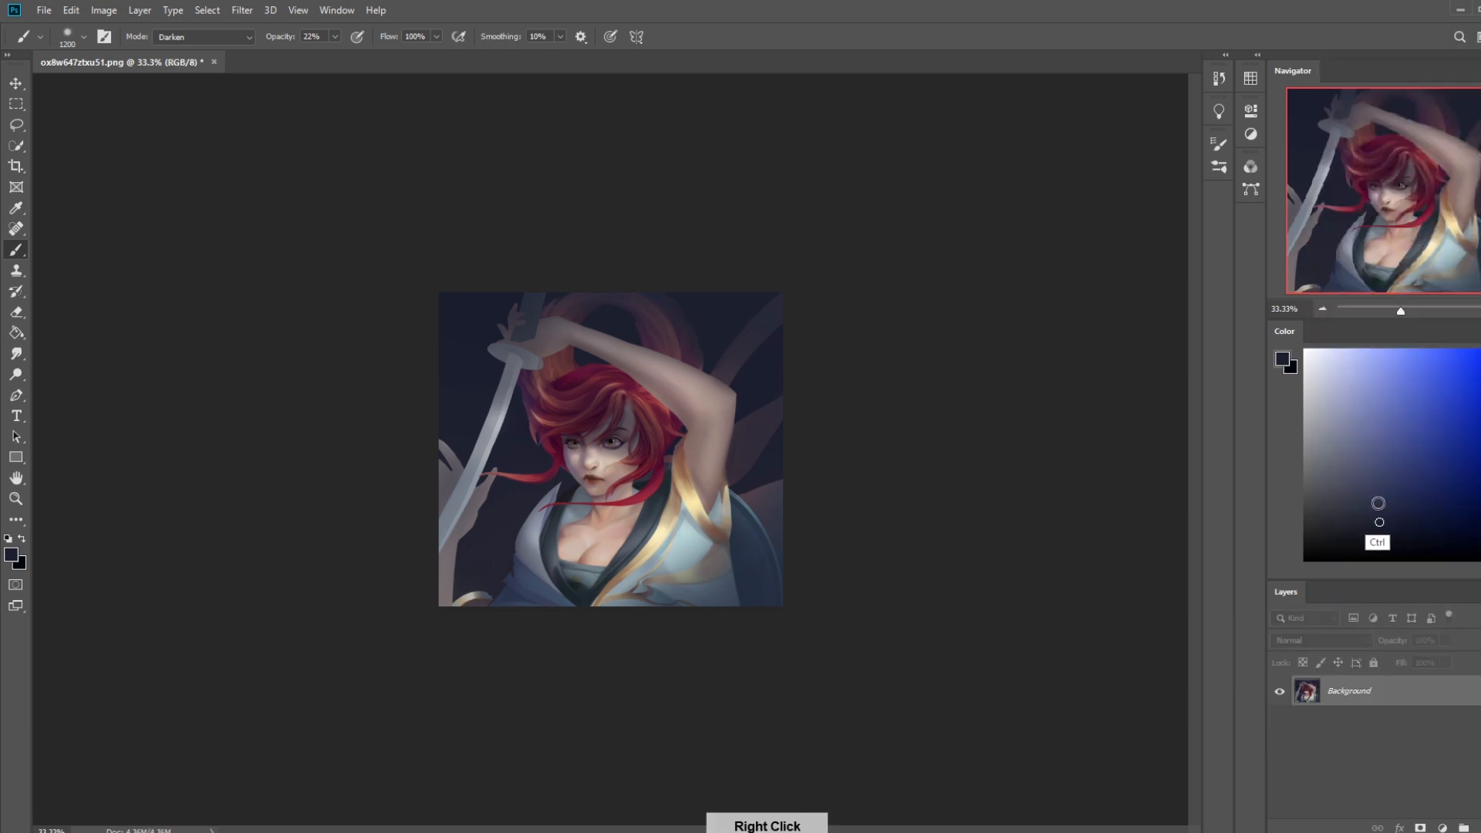
Lighten the figure with the Dodge tool on Midtones, raising its exposure and enlarging its brush beyond 300 px
left_click(16, 374)
left_click(193, 37)
left_click(195, 62)
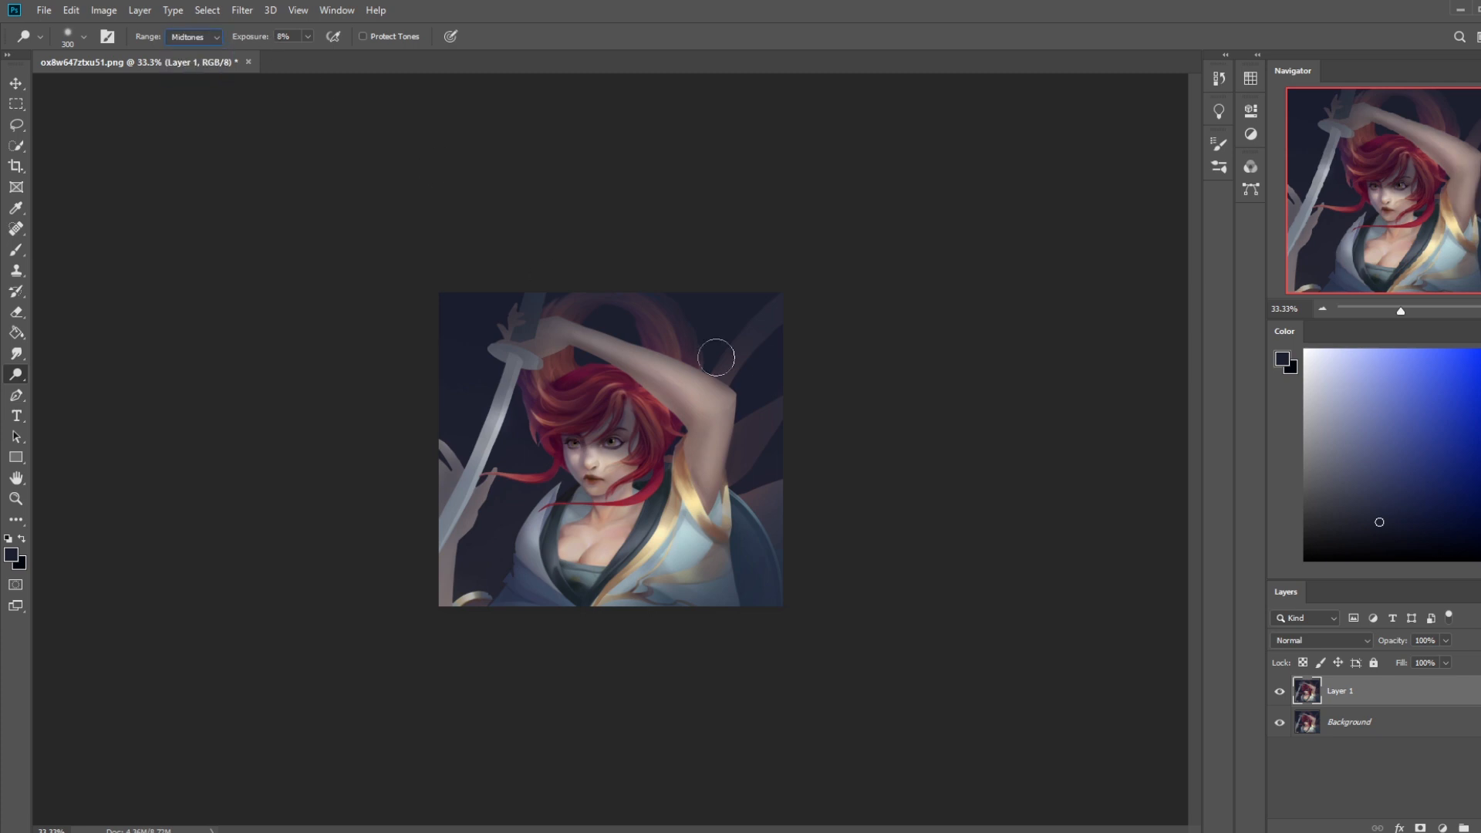
left_click_drag(308, 44, 313, 58)
key("bracketright")
key("bracketright")
key("ctrl")
key("ctrl")
Choose the soft 500 px brush preset with white as the paint color, and shrink it for fine hair strands
key("z")
mouse_move(526, 370)
left_mouse_down()
mouse_move(547, 399)
mouse_move(612, 390)
left_mouse_up()
key("b")
right_click(737, 381)
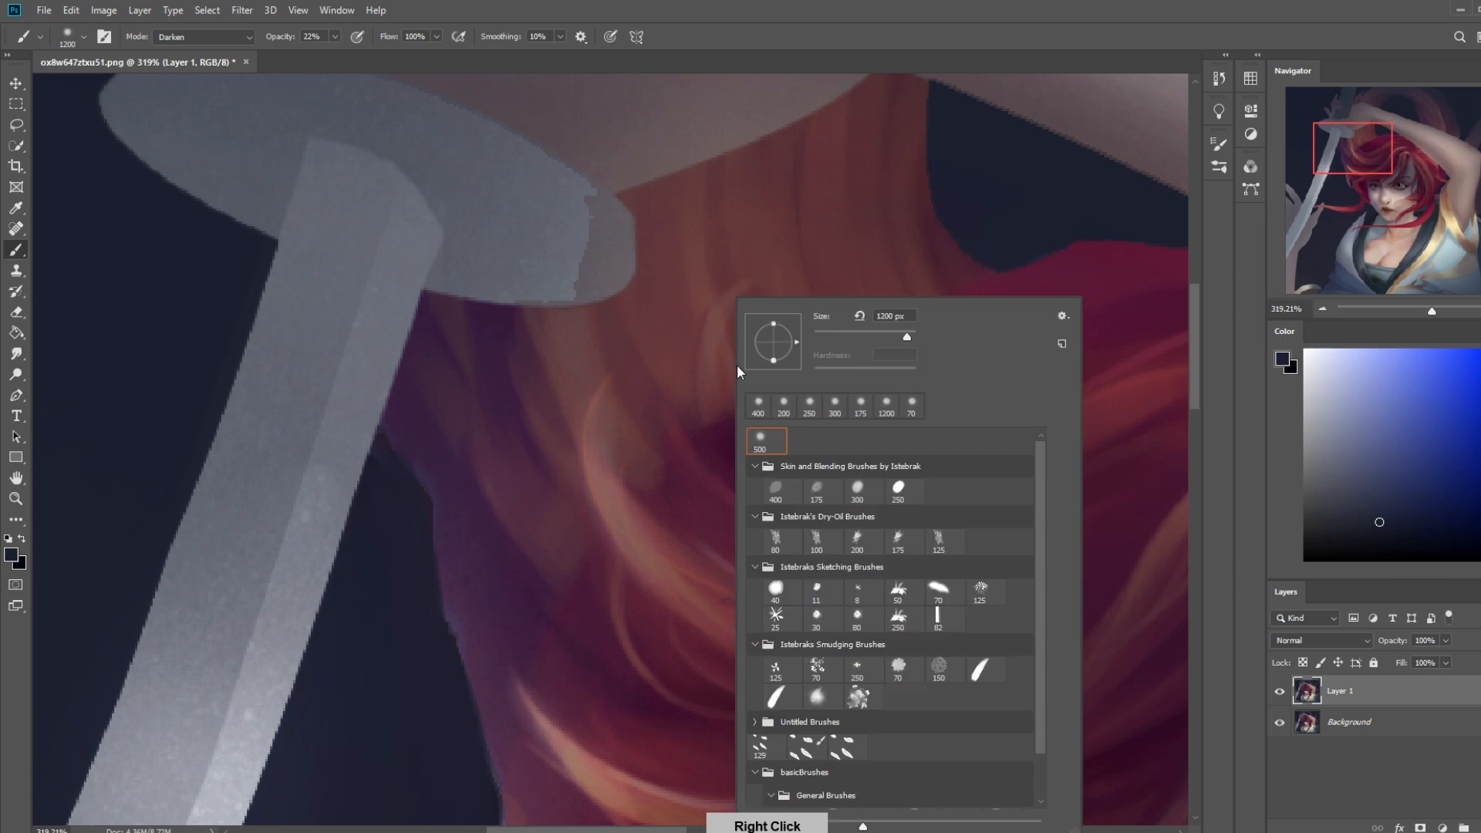
left_click(770, 445)
left_click(992, 248)
left_click(1304, 351)
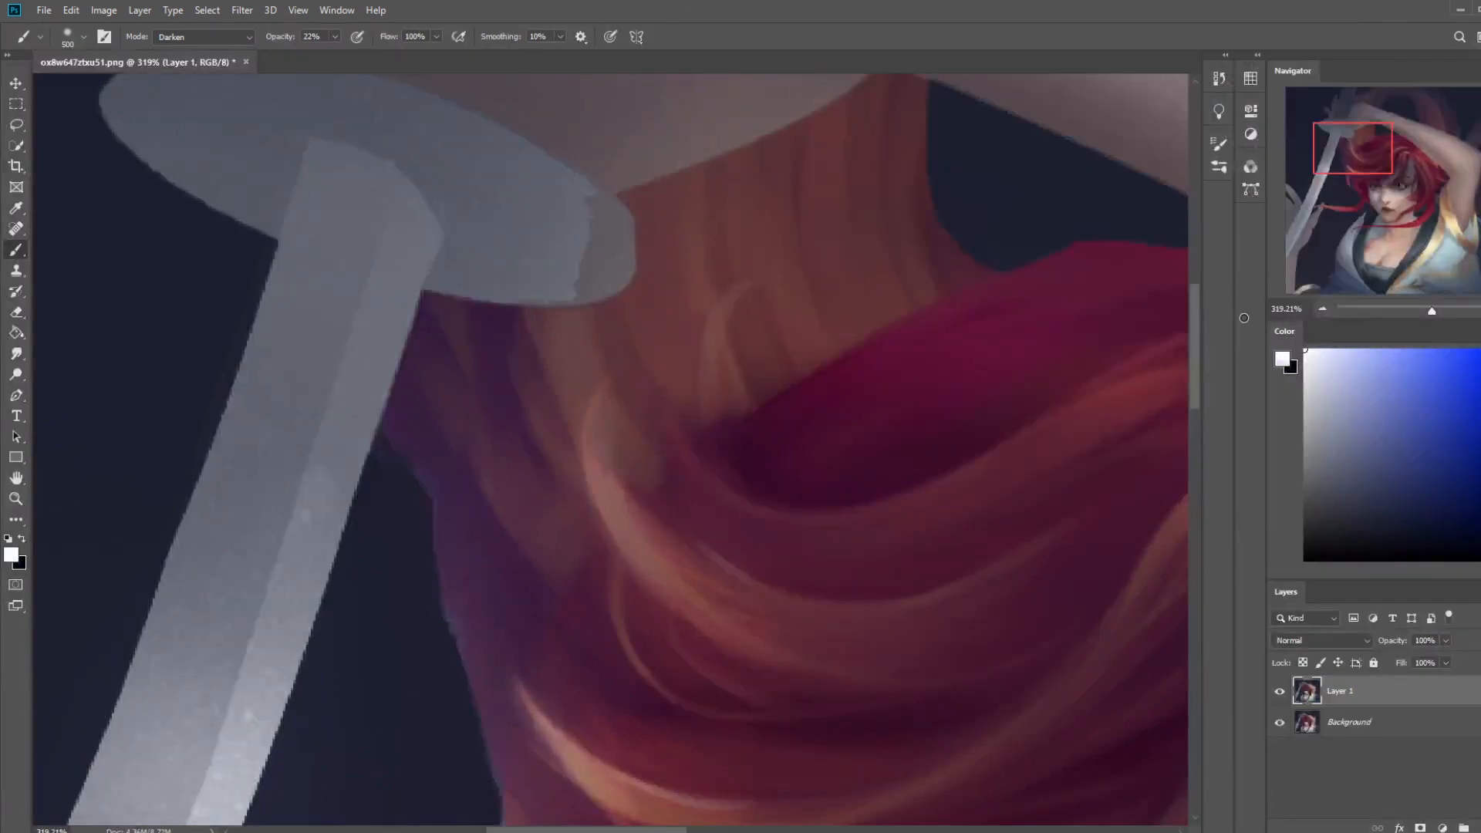
key("bracketleft")
key("bracketleft")
key("bracketleft")
key("bracketleft")
key("bracketleft")
key("bracketleft")
key("bracketleft")
key("bracketleft")
key("bracketleft")
key("bracketleft")
key("bracketleft")
key("bracketleft")
key("bracketleft")
Paint soft white highlights along the hair strands near the sword guard in Normal mode at 9% opacity and 30 px
left_click(211, 37)
left_click(193, 46)
left_click_drag(320, 59, 325, 59)
key("bracketleft")
key("bracketleft")
key("bracketleft")
key("bracketright")
key("bracketright")
key("bracketright")
left_click_drag(727, 307, 703, 409)
mouse_move(509, 668)
left_mouse_down()
mouse_move(691, 783)
mouse_move(544, 706)
mouse_move(623, 797)
left_mouse_up()
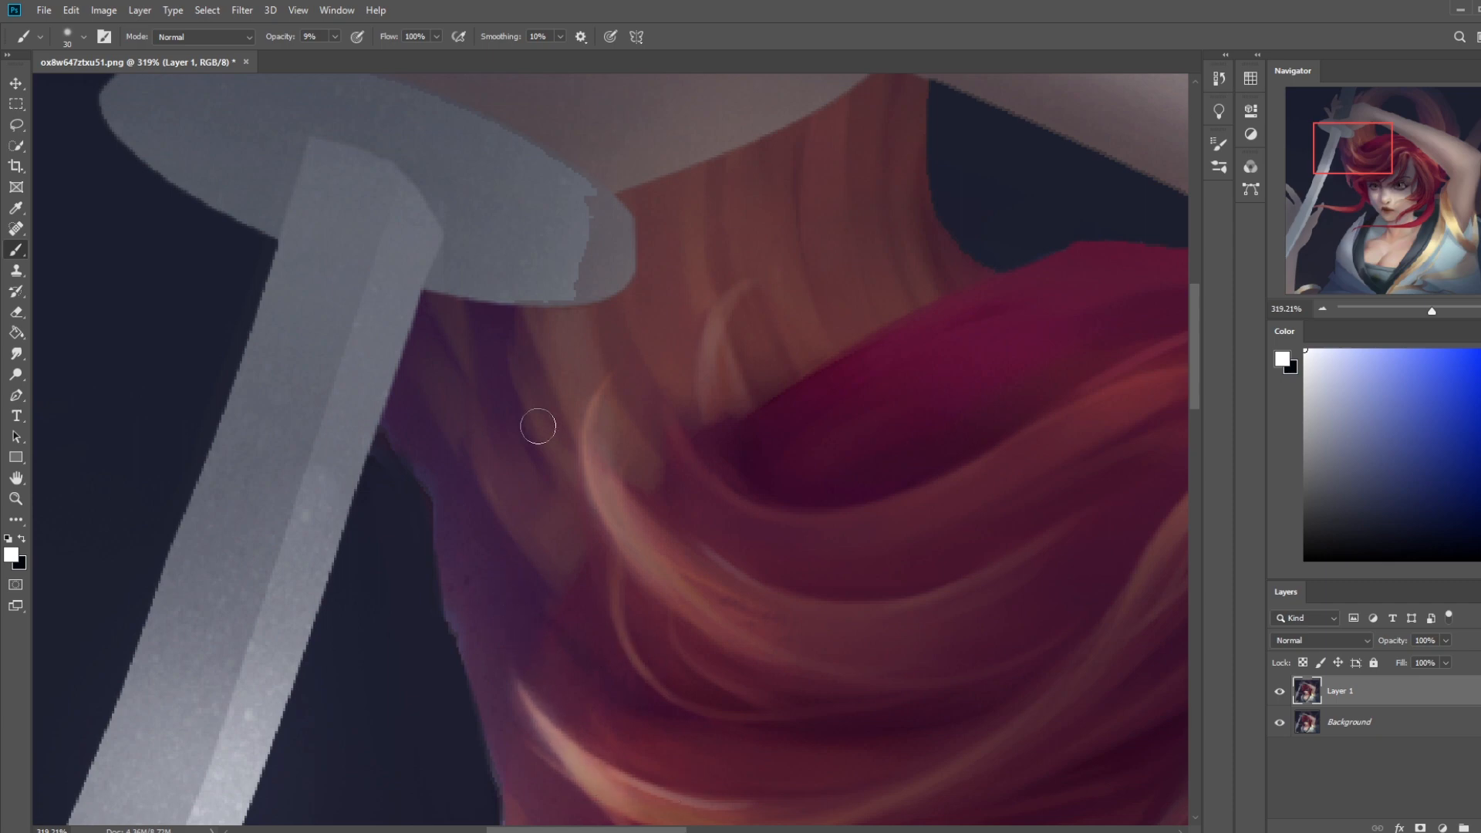
Shade the forehead beside the hairline with sampled mauve tones at 31% opacity and 25 px
key("ctrl+0")
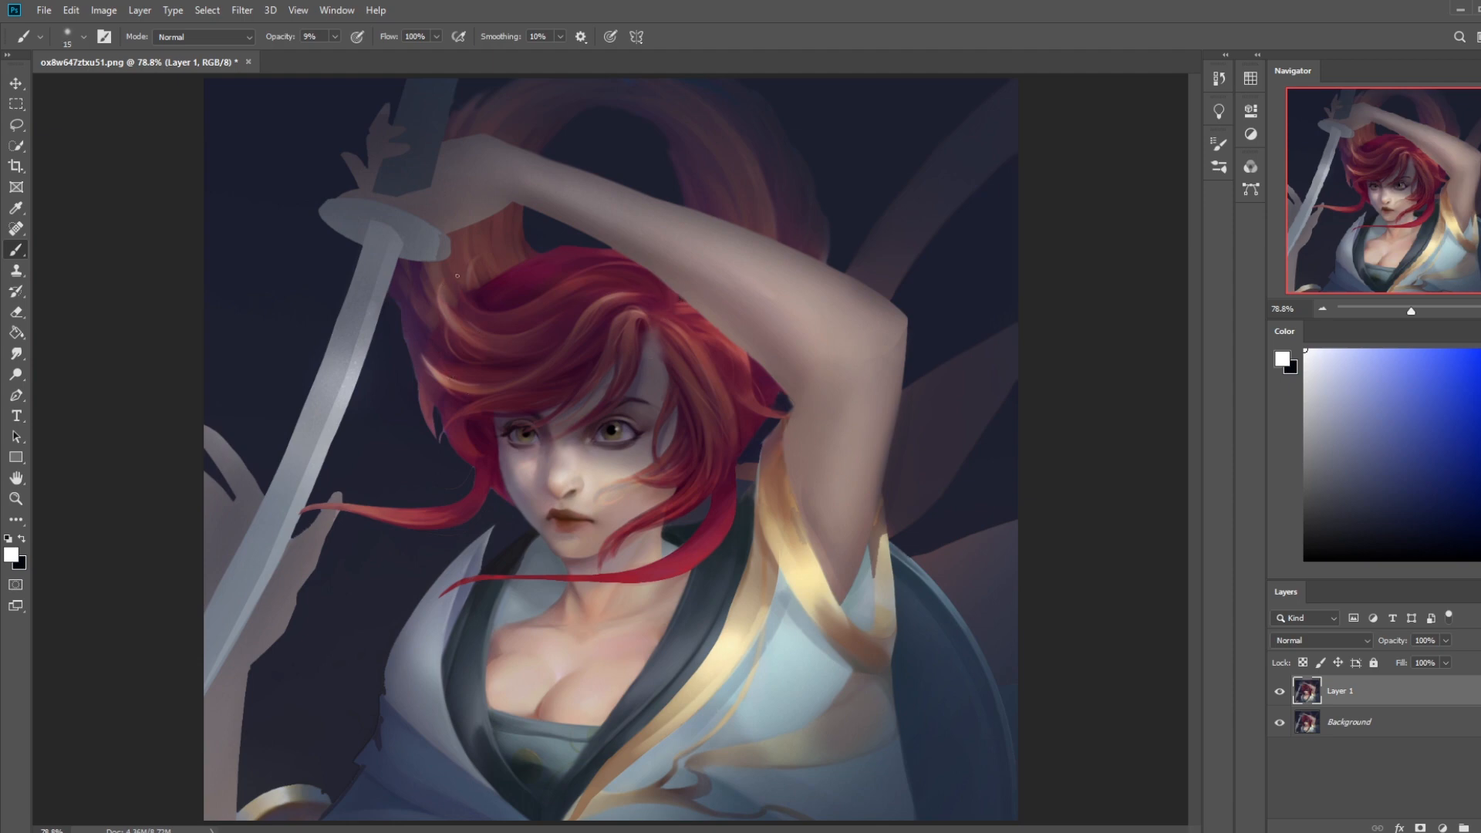
key("bracketright")
key("bracketright")
key("bracketright")
key("bracketright")
key("bracketright")
left_click(663, 351, "alt")
left_click(656, 388, "alt")
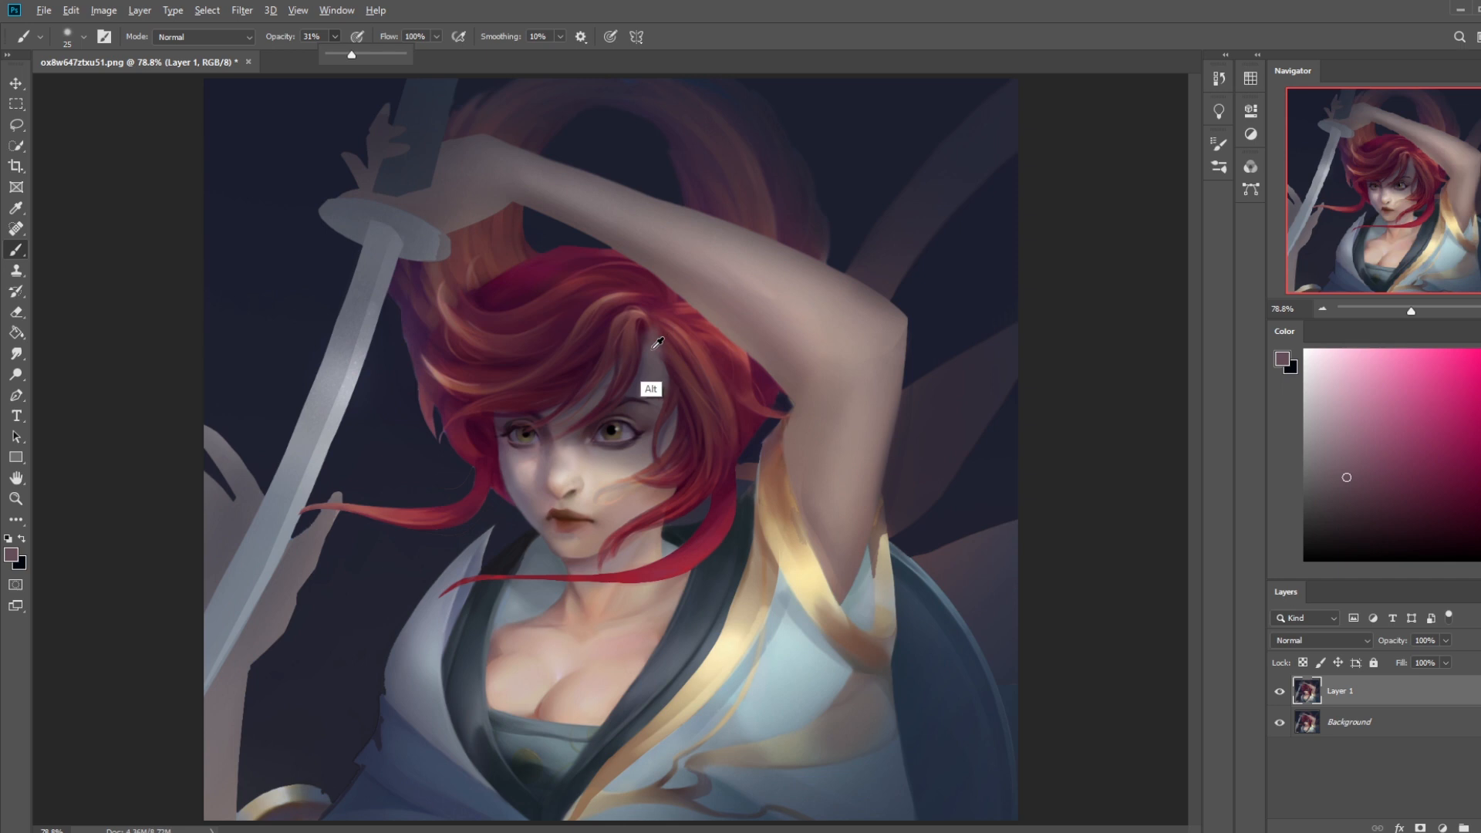
key("3")
key("1")
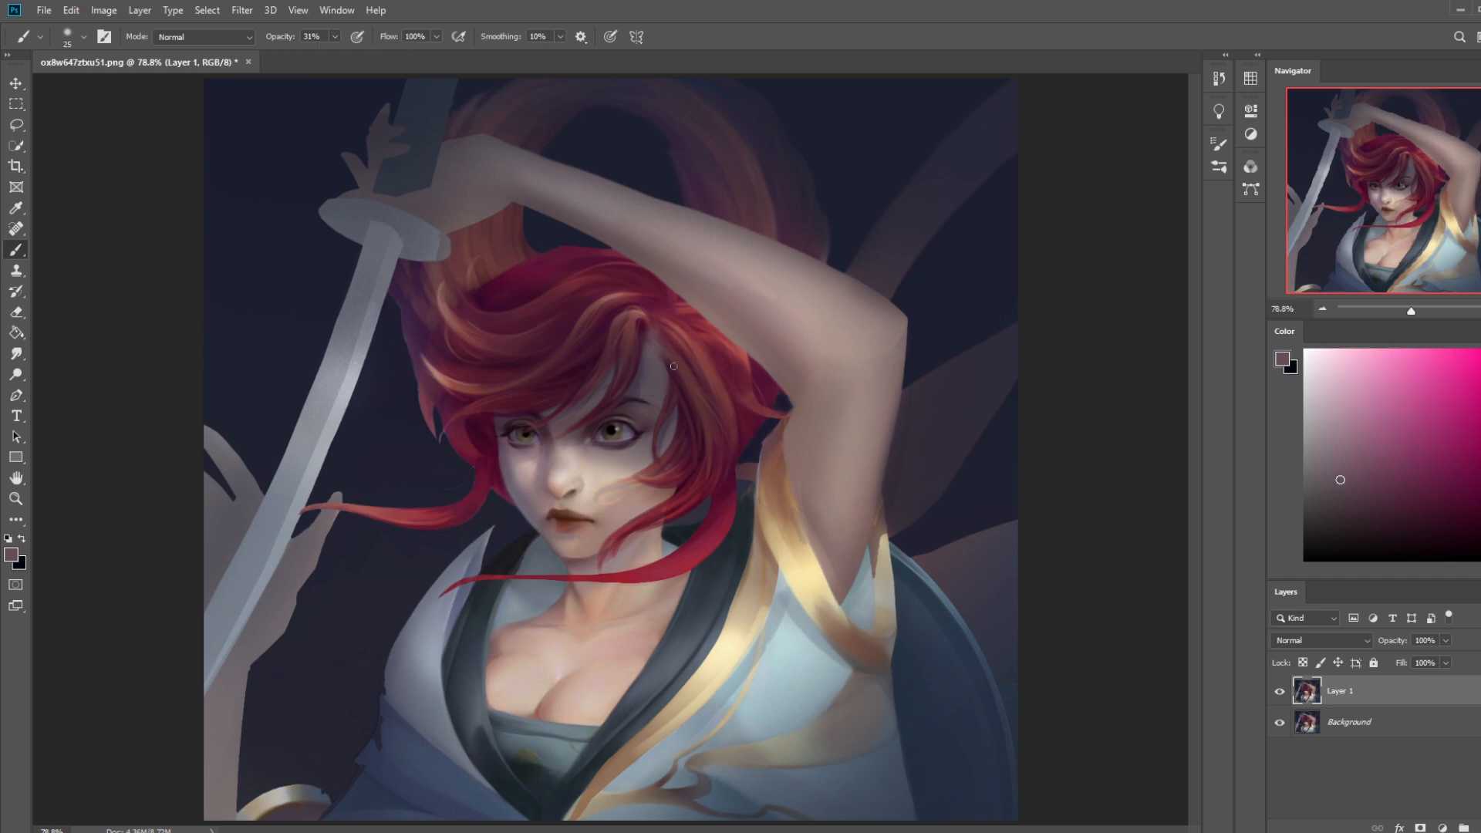
left_click(650, 389, "alt")
Blend the forehead shading into the hair with the Smudge tool at 13% strength, reduced to 9 px
left_click(17, 354)
key("bracketleft")
key("bracketleft")
key("bracketleft")
key("bracketleft")
key("bracketleft")
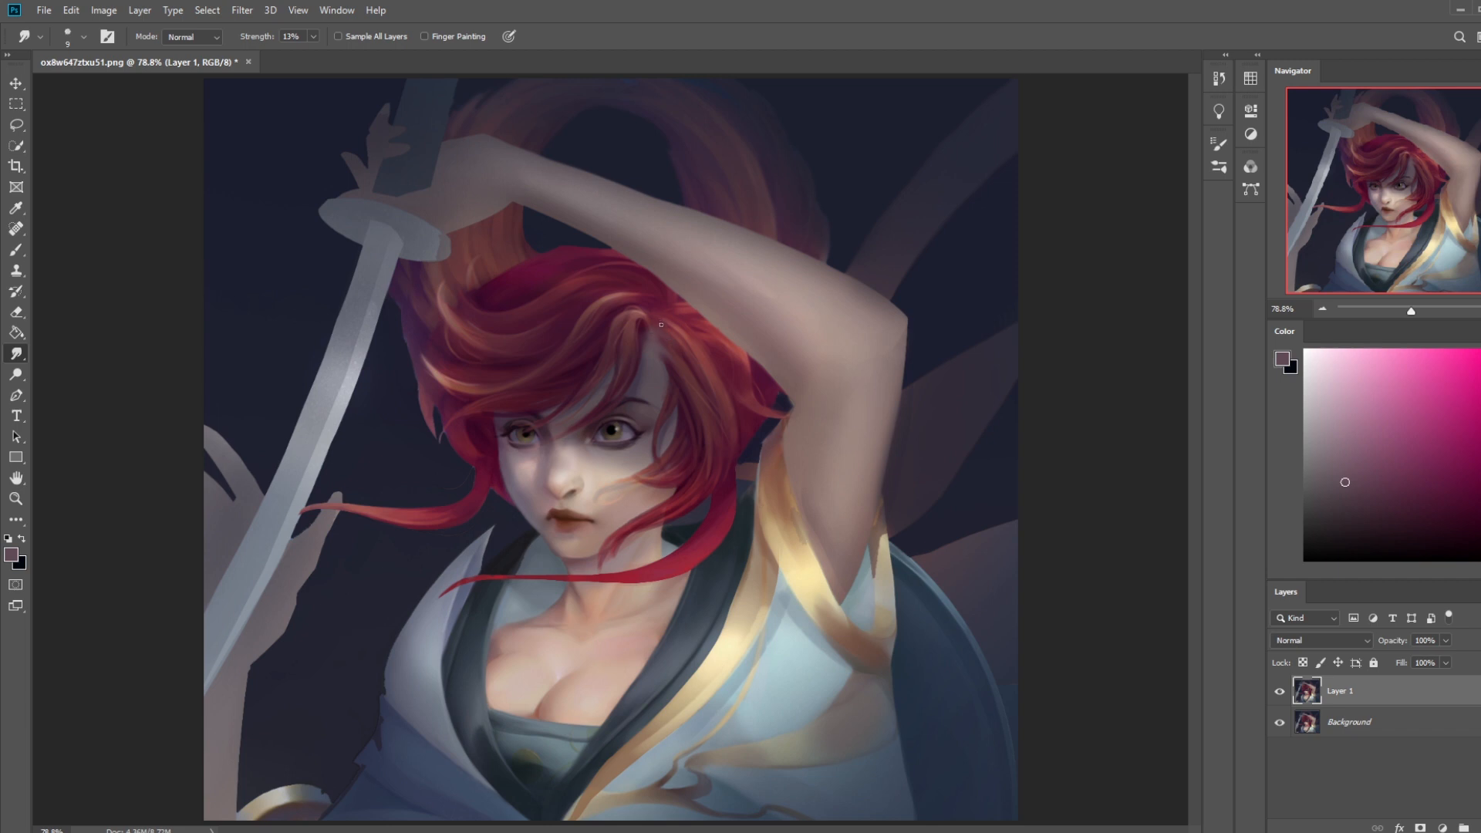
Touch up the nose and cheek with a sampled pale skin tone at 31% opacity, and smudge it at 10 px
key("b")
left_click(563, 449, "alt")
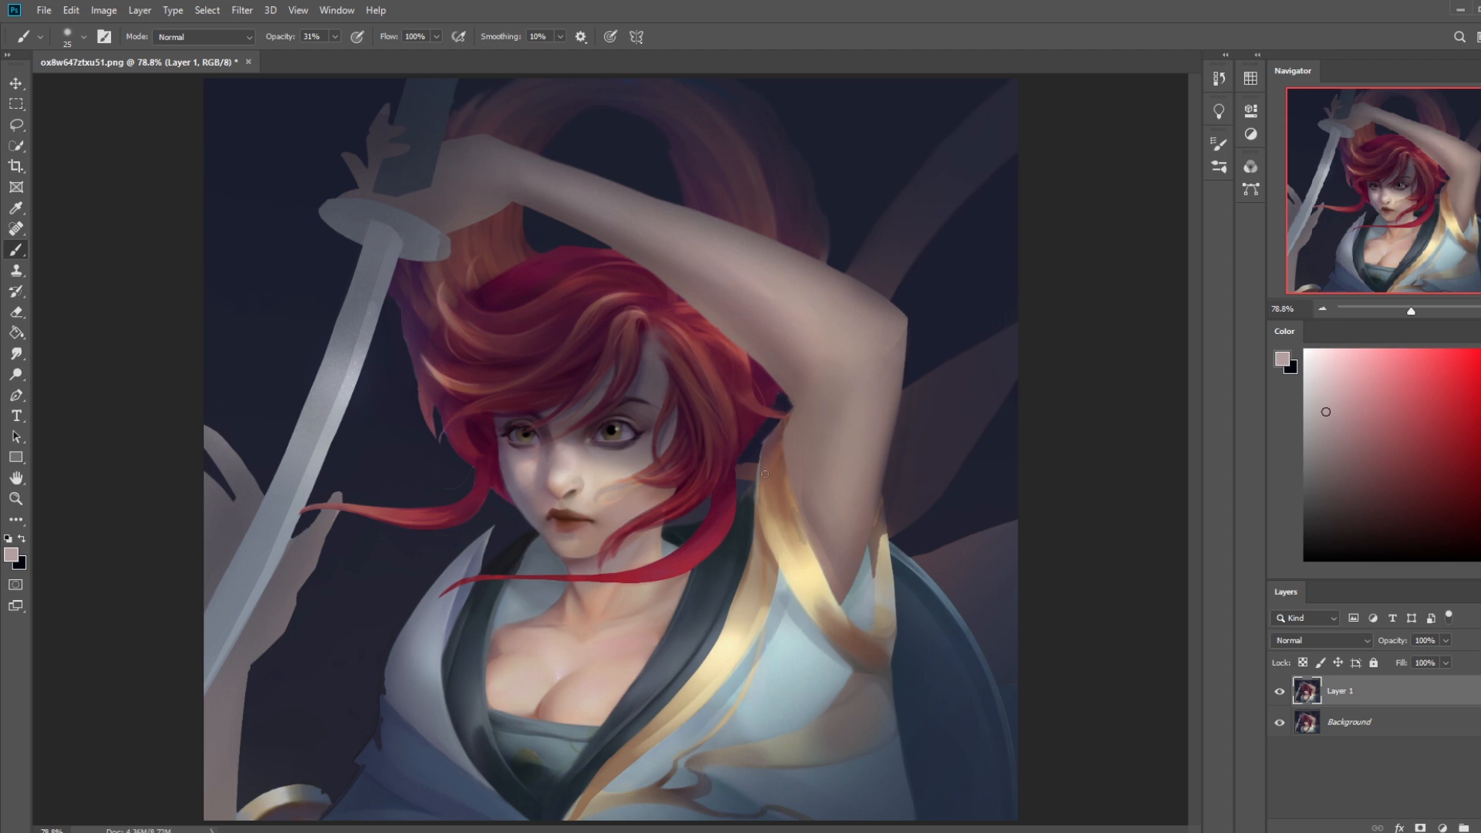
key("r")
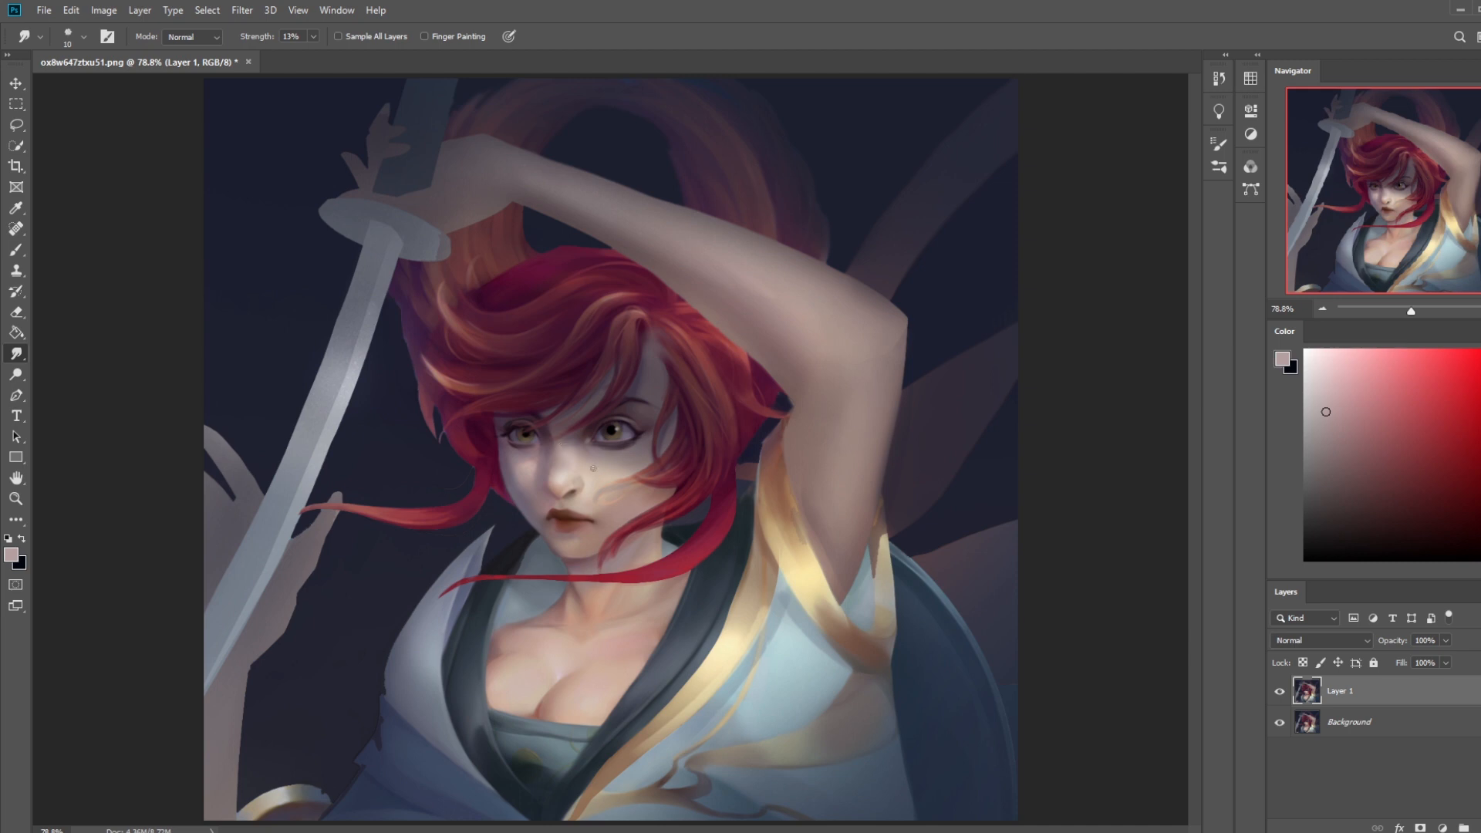
Sample a dark maroon near the eye and deepen the eye area with the 25 px brush at 31% opacity
key("ctrl+minus")
key("ctrl+minus")
key("b")
key("alt")
left_click(557, 437, "alt")
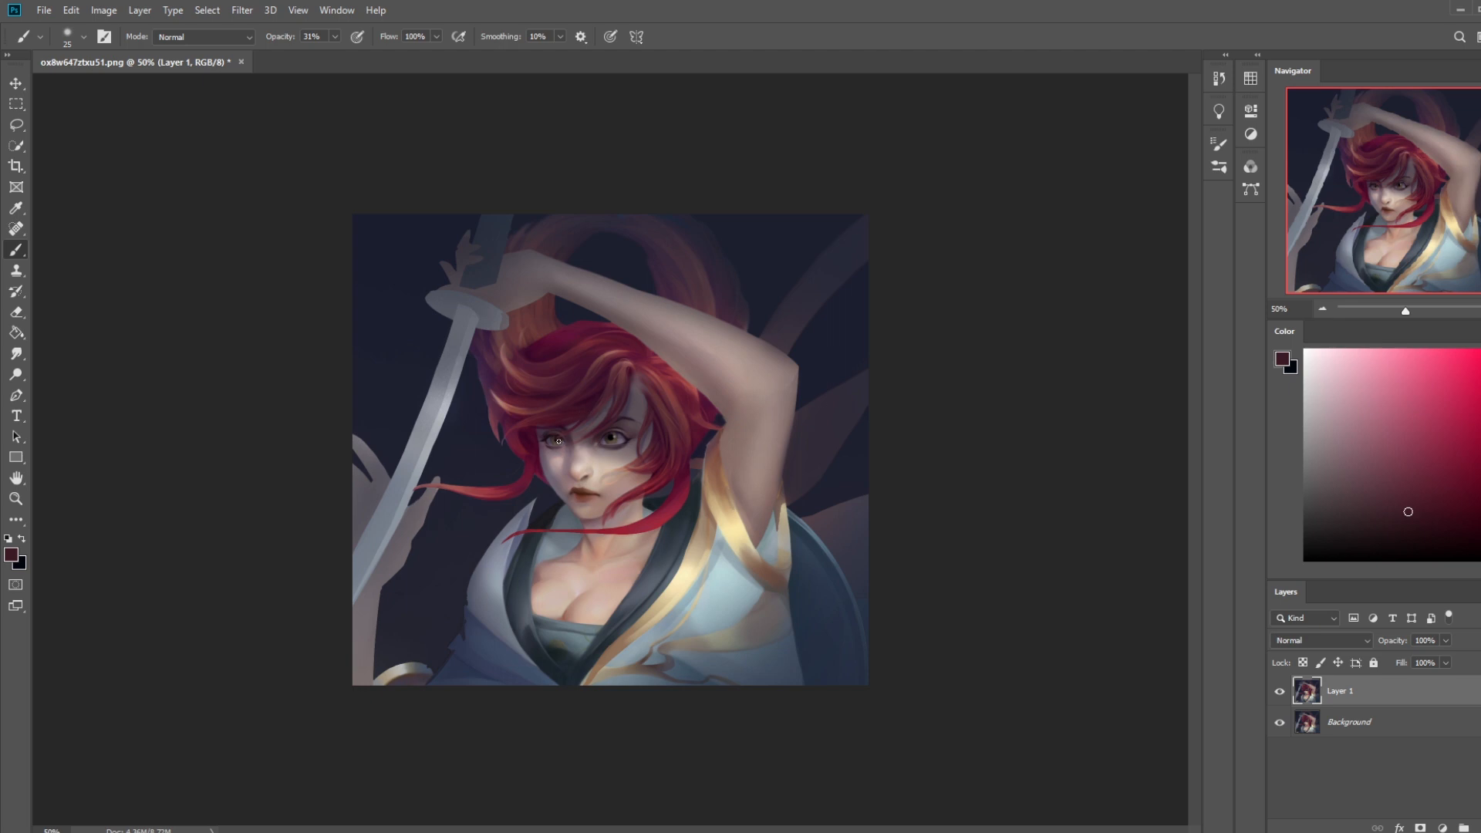
Add a new layer and paint white highlights on the eyes at 31% opacity and 30 px
key("ctrl+shift+alt+n")
key("d")
key("x")
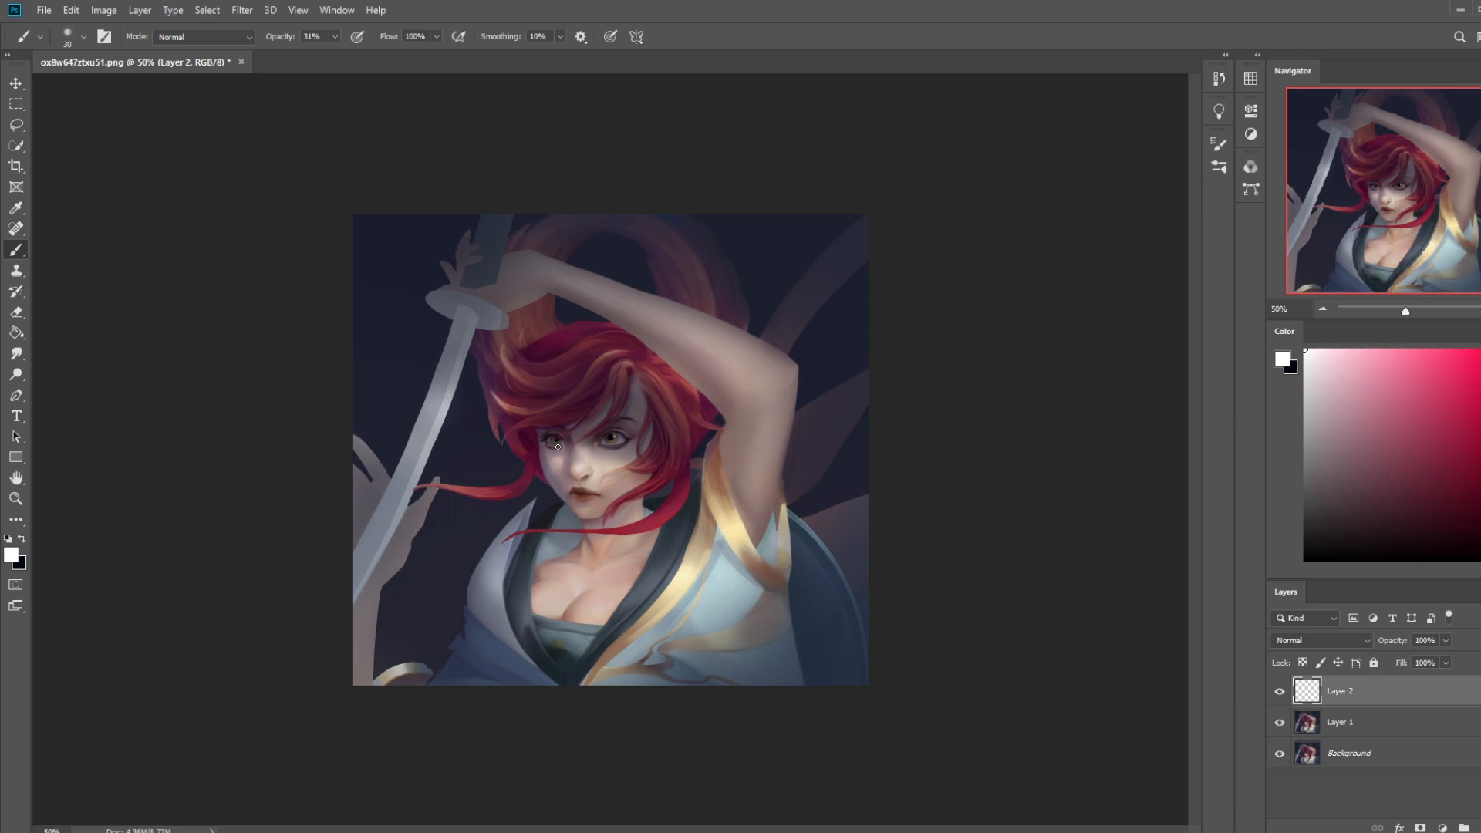
Refine the white eye highlights by alternating the brush with an Eraser using the 80 px Dry-Oil preset reduced to 20 px
key("e")
right_click(514, 392)
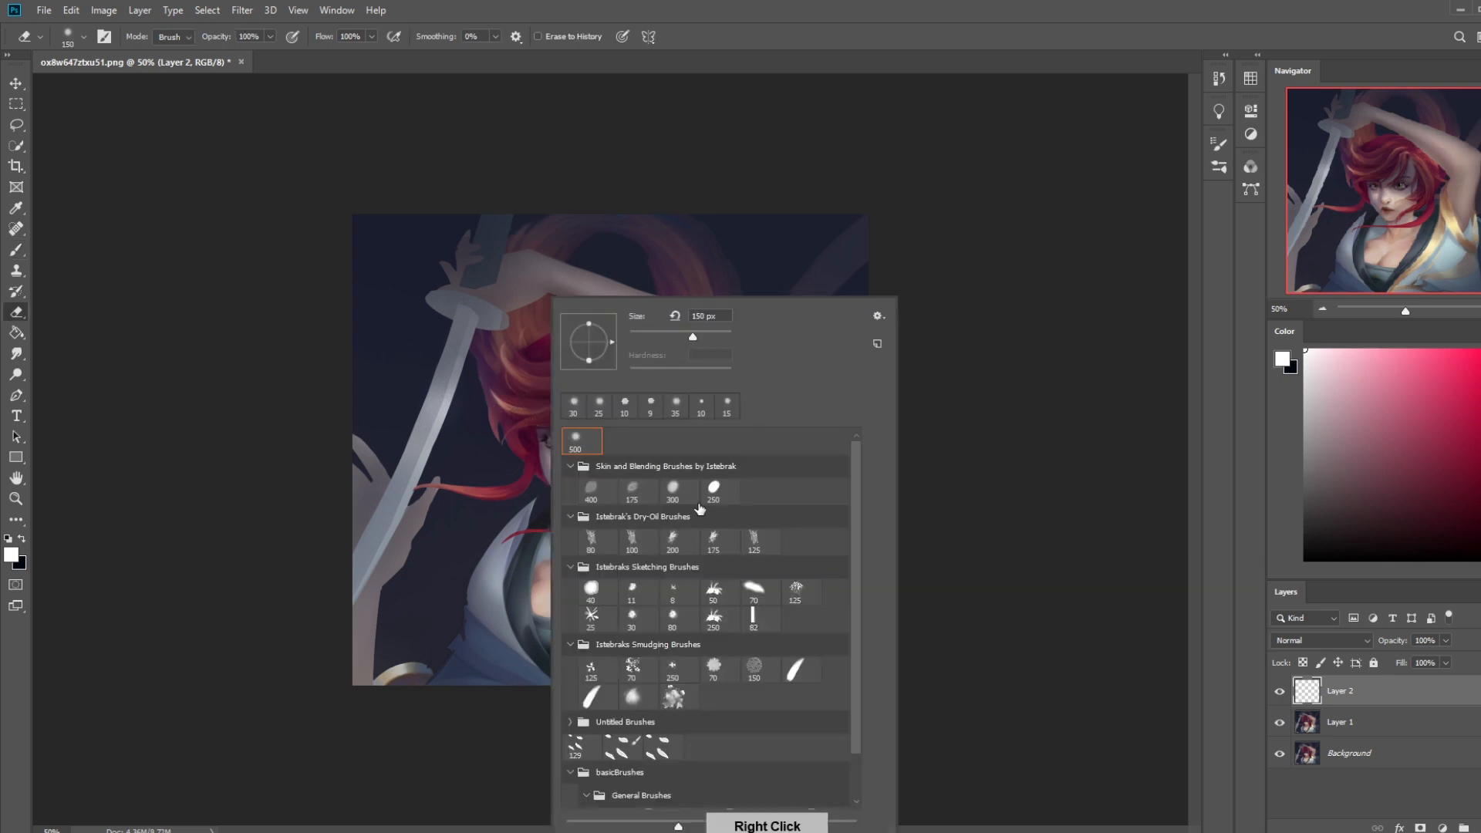
double_click(598, 541)
key("bracketleft")
key("bracketleft")
key("bracketleft")
key("bracketleft")
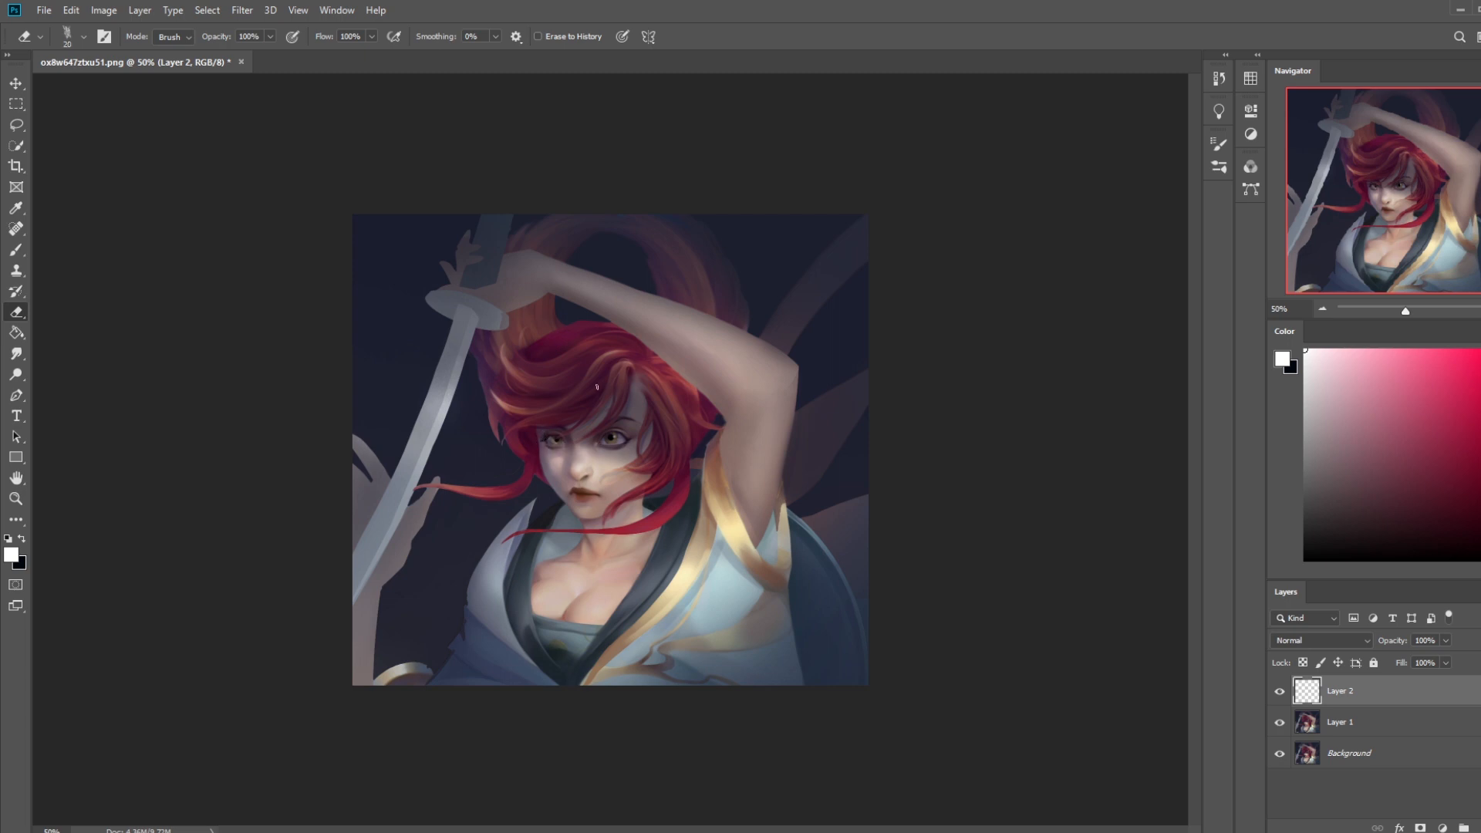
key("b")
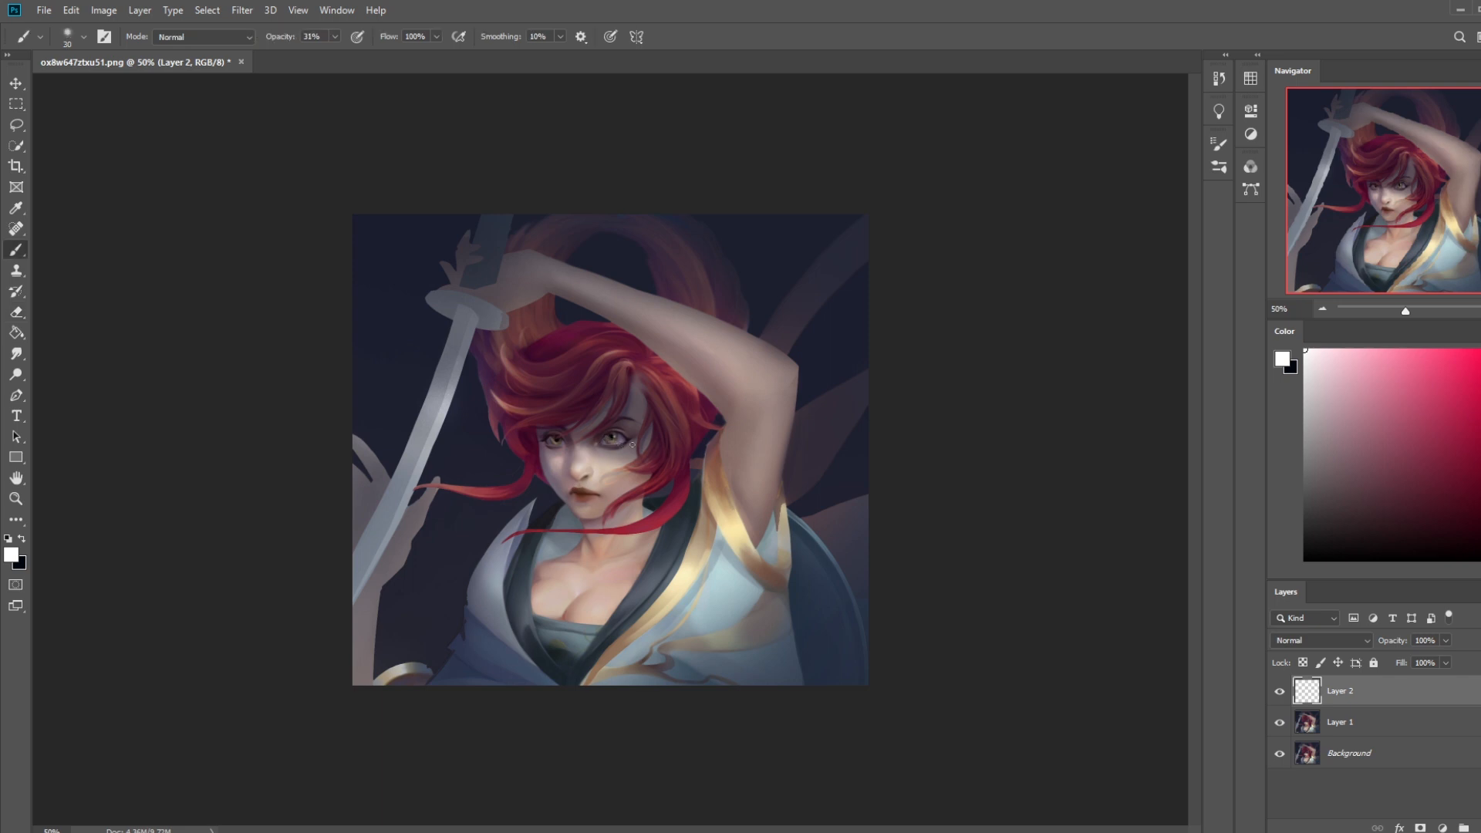
key("e")
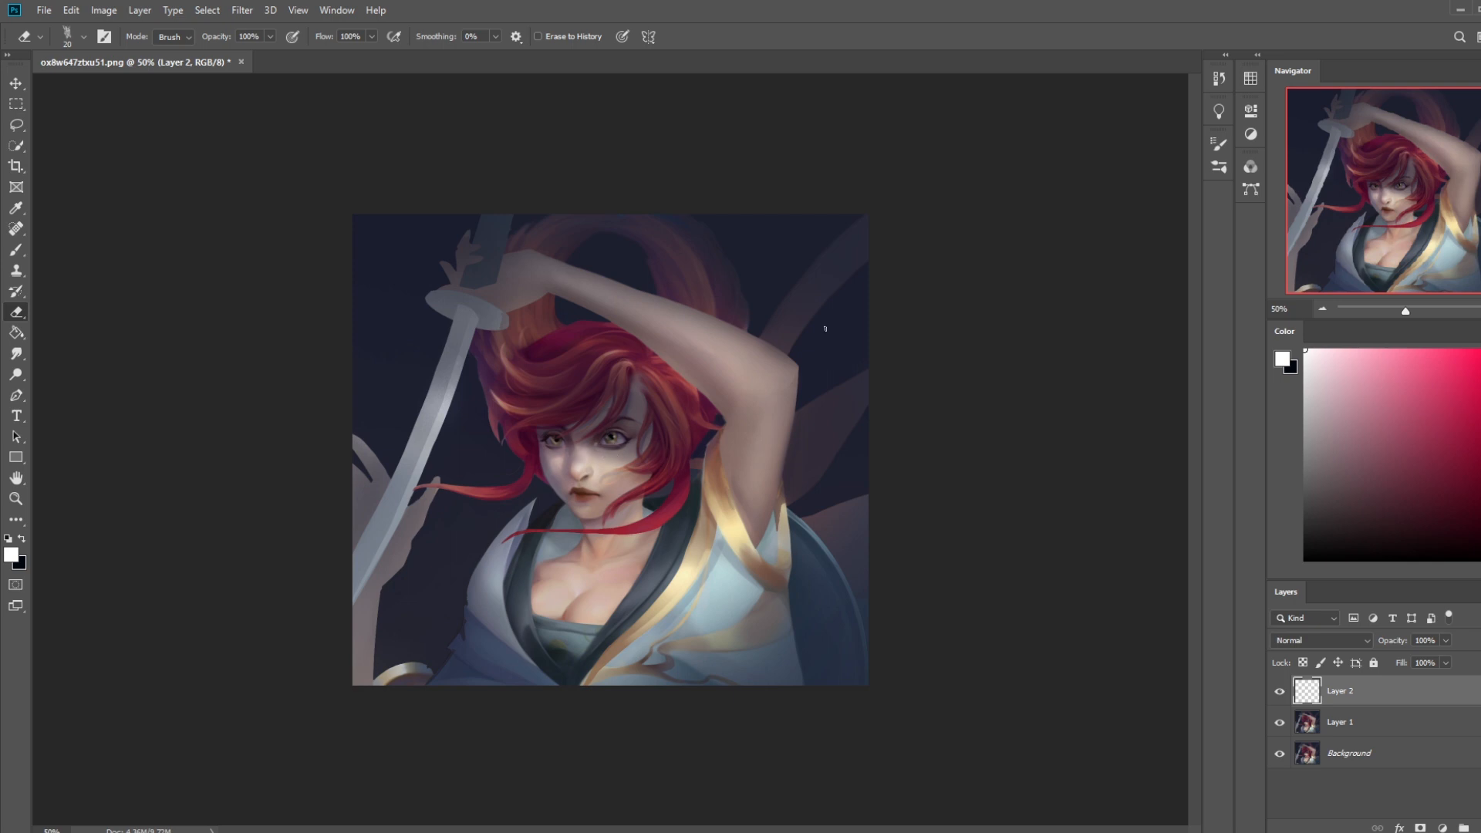
Select the highlight on the eye nearer the raised arm with the Lasso, then reposition it and rotate it to -43.15°
key("l")
left_click_drag(608, 460, 636, 438)
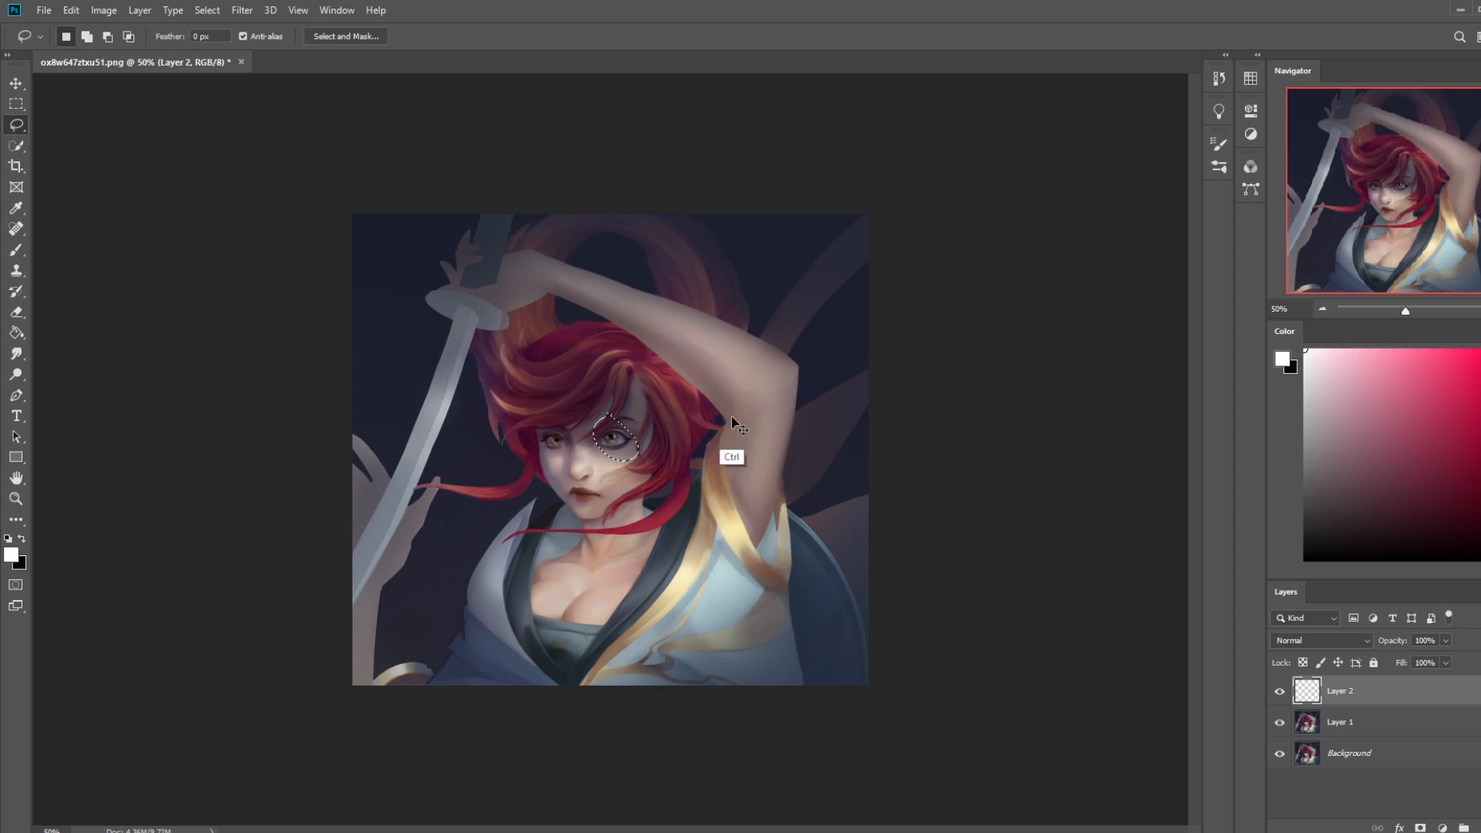
key("ctrl+plus")
key("v")
left_click_drag(633, 385, 600, 364)
left_click_drag(625, 445, 617, 442)
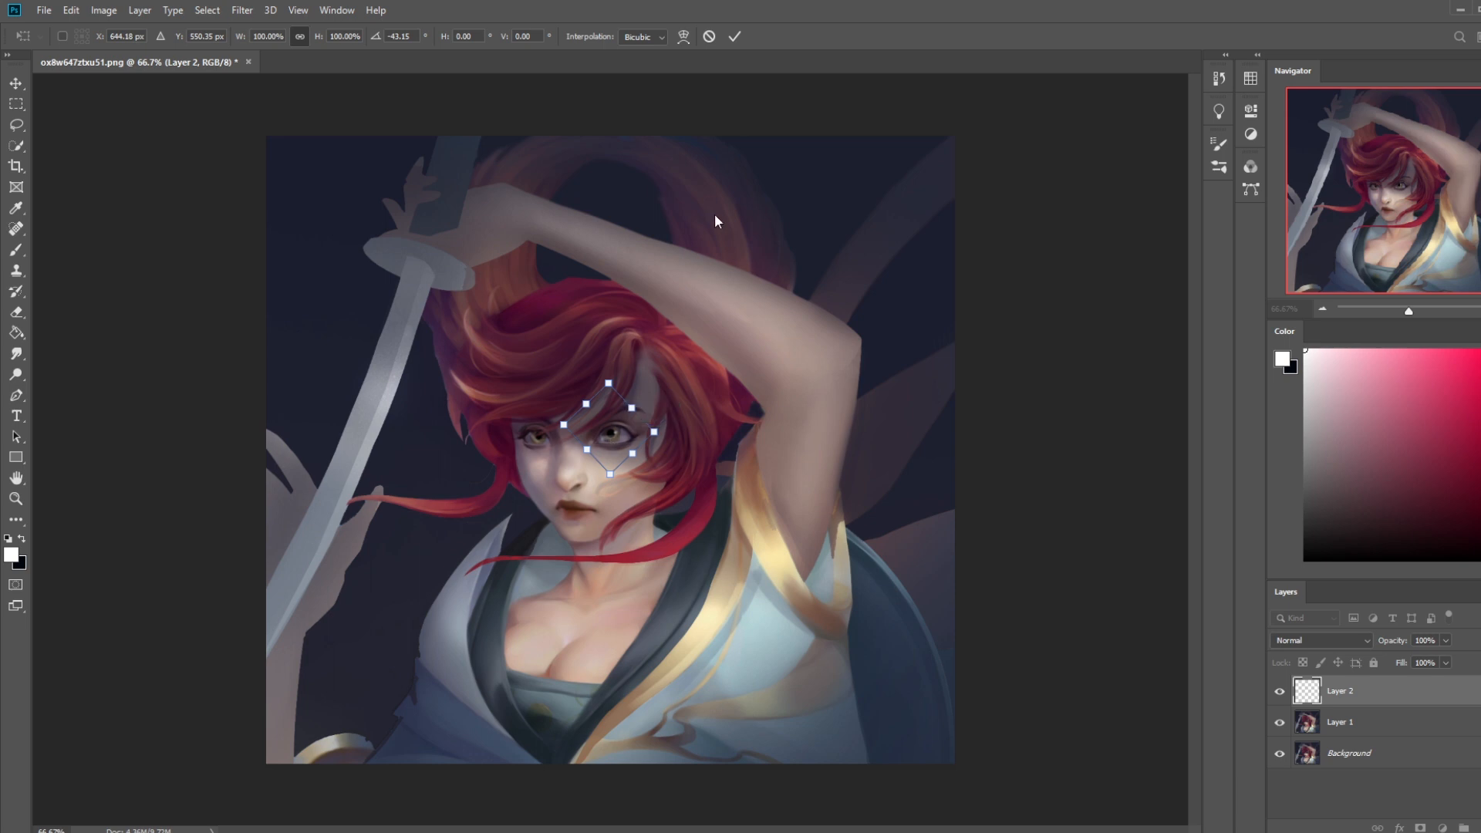
left_click(734, 36)
key("b")
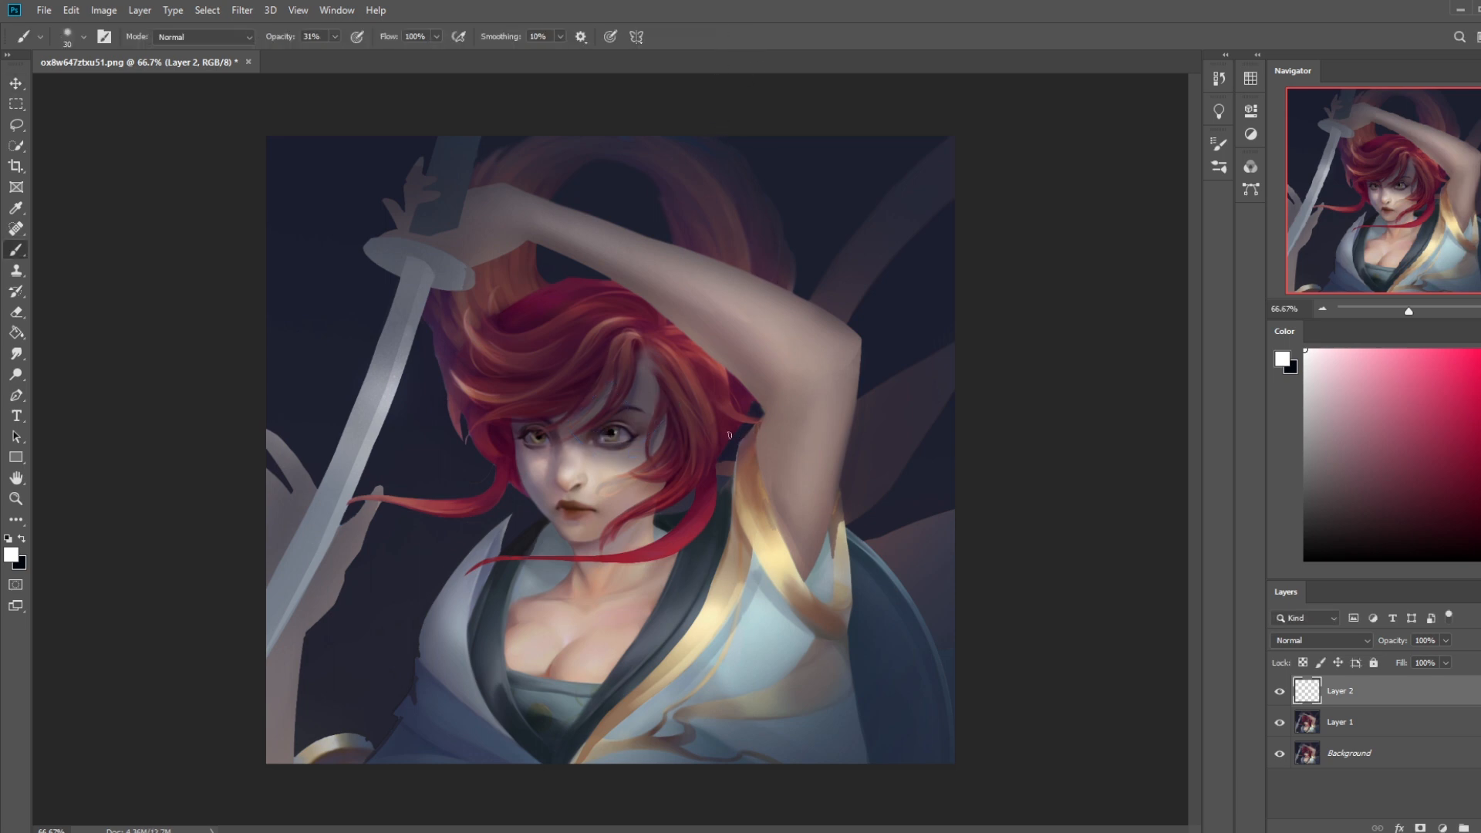
Merge the eye highlight layer down into Layer 1
key("e")
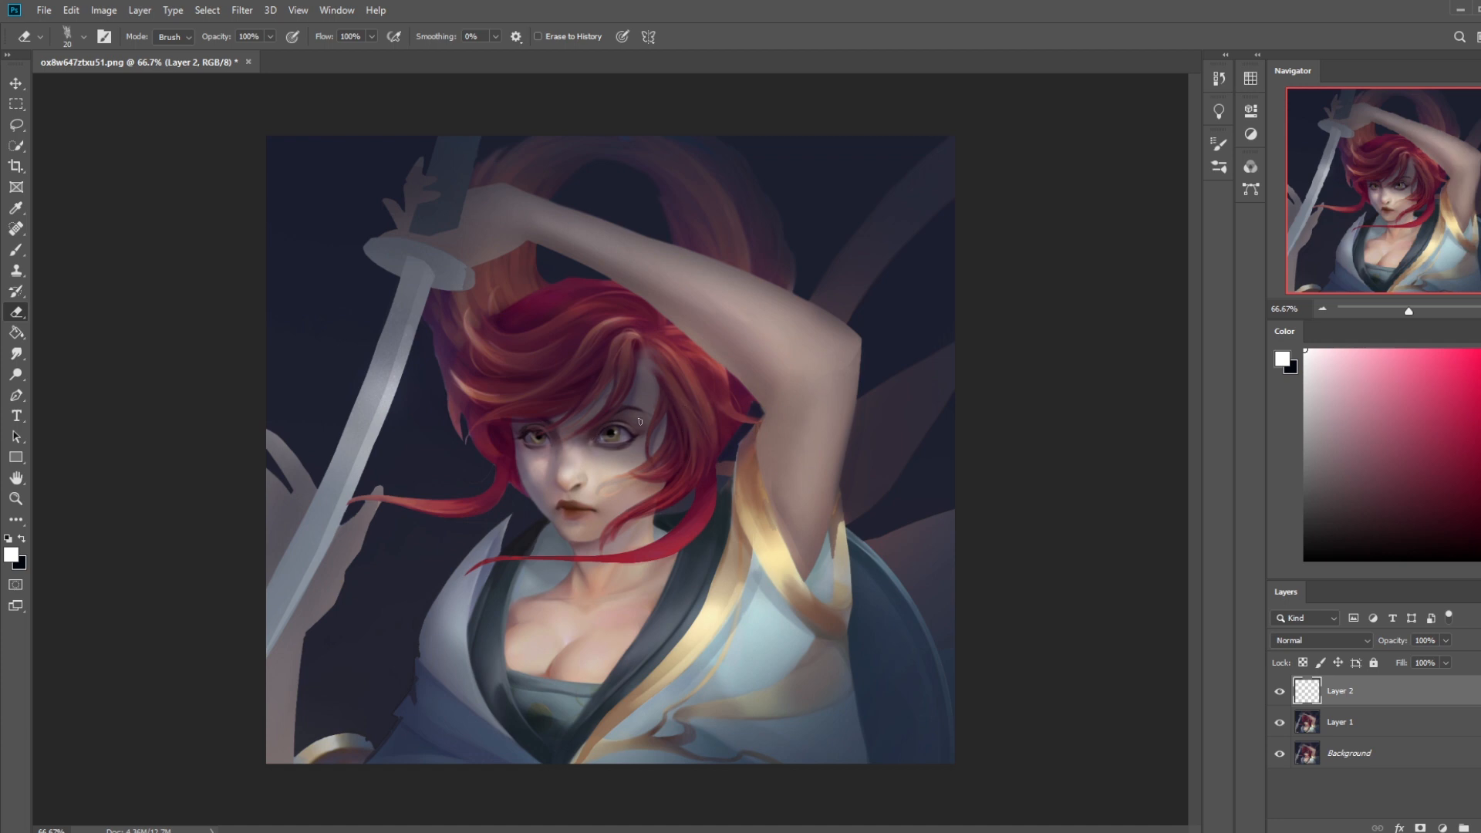
right_click(638, 421)
key("Escape")
key("b")
key("e")
left_click(242, 10)
right_click(1358, 695)
right_click(1358, 695)
left_click(1357, 485)
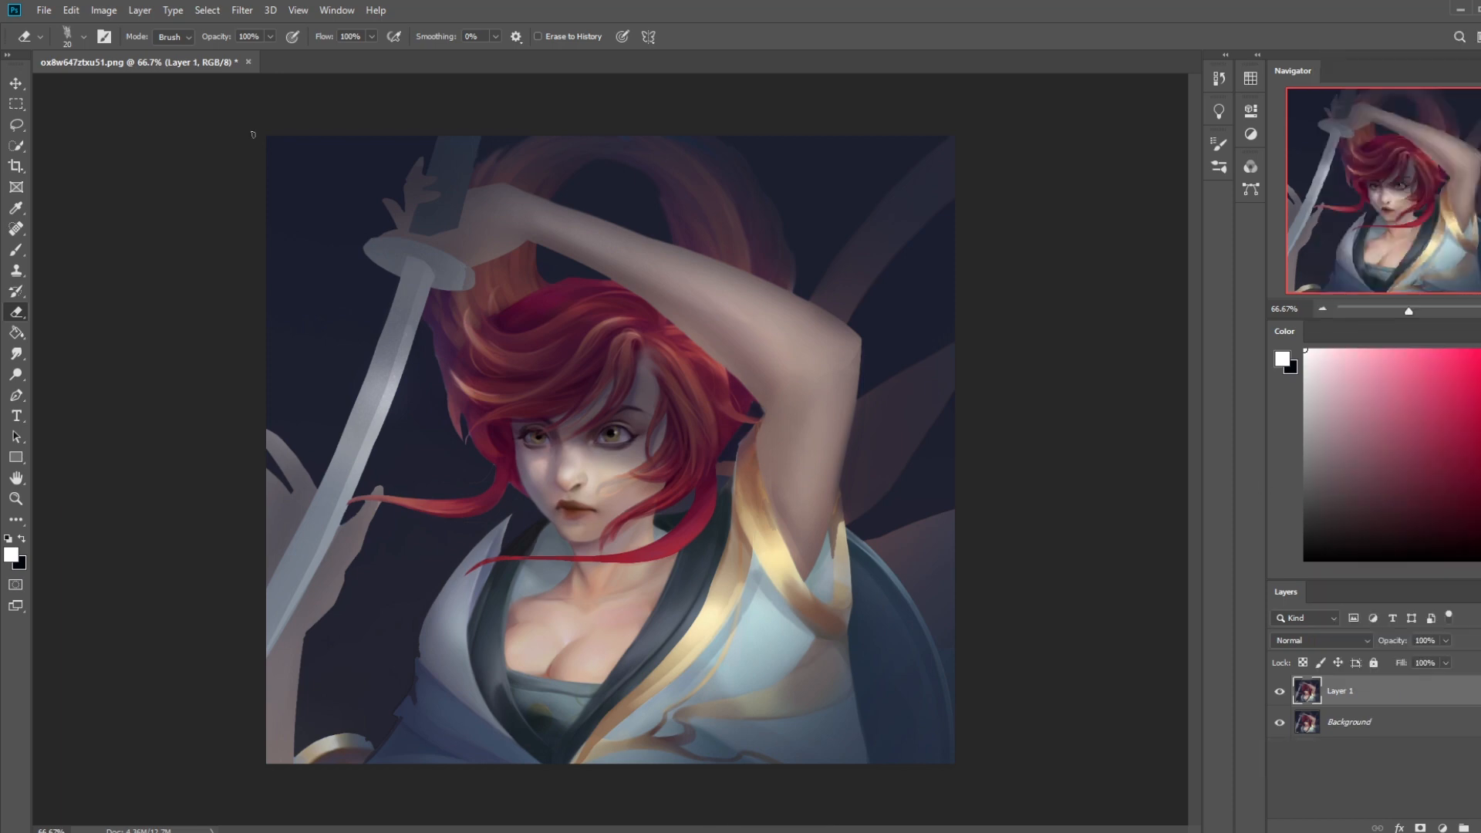
Reshape the eye farther from the raised arm in Liquify with an 80 px warp brush at pressure 100
left_click(242, 10)
left_click(285, 138)
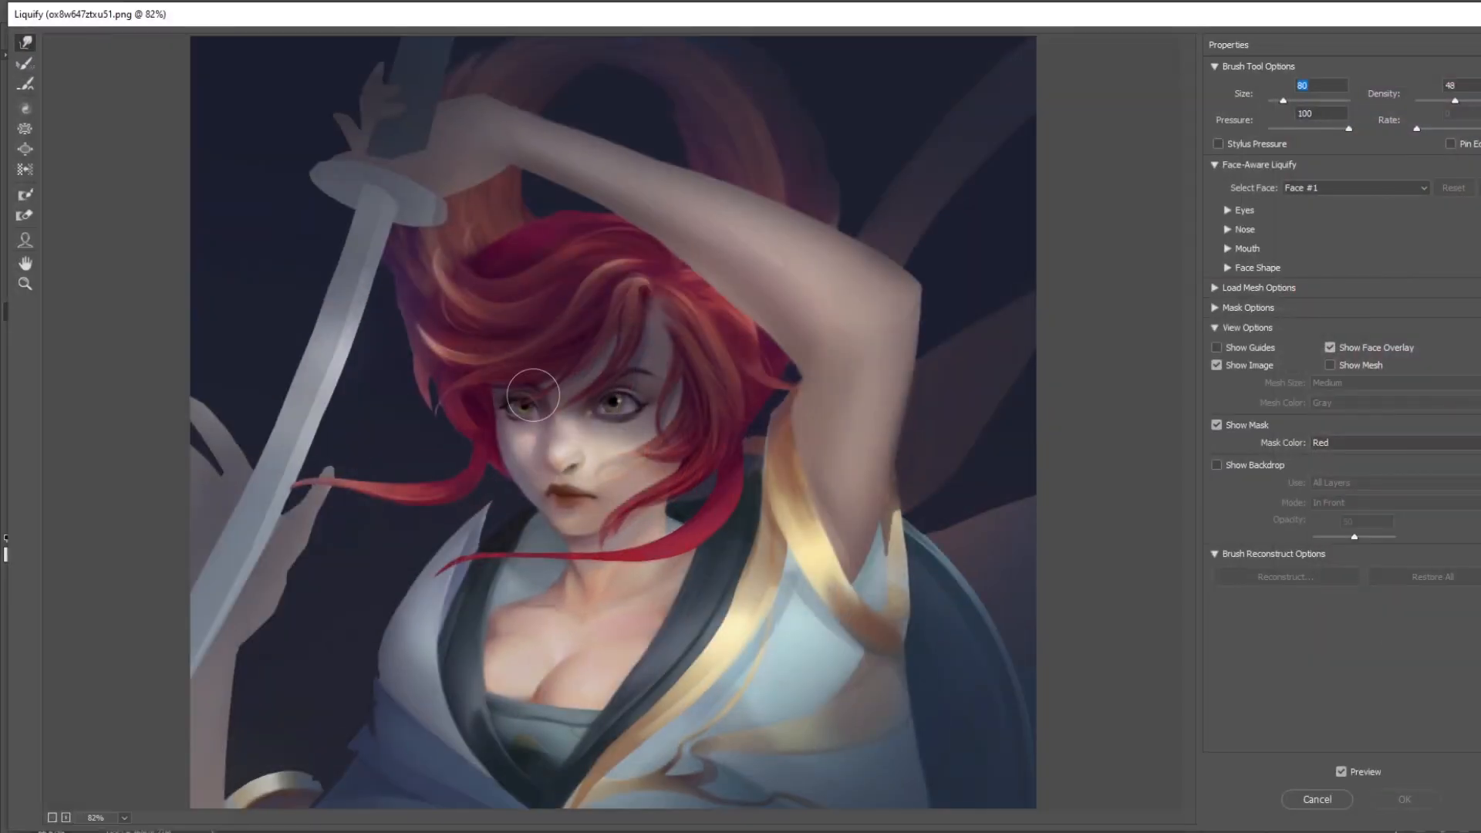
left_click_drag(531, 395, 521, 398)
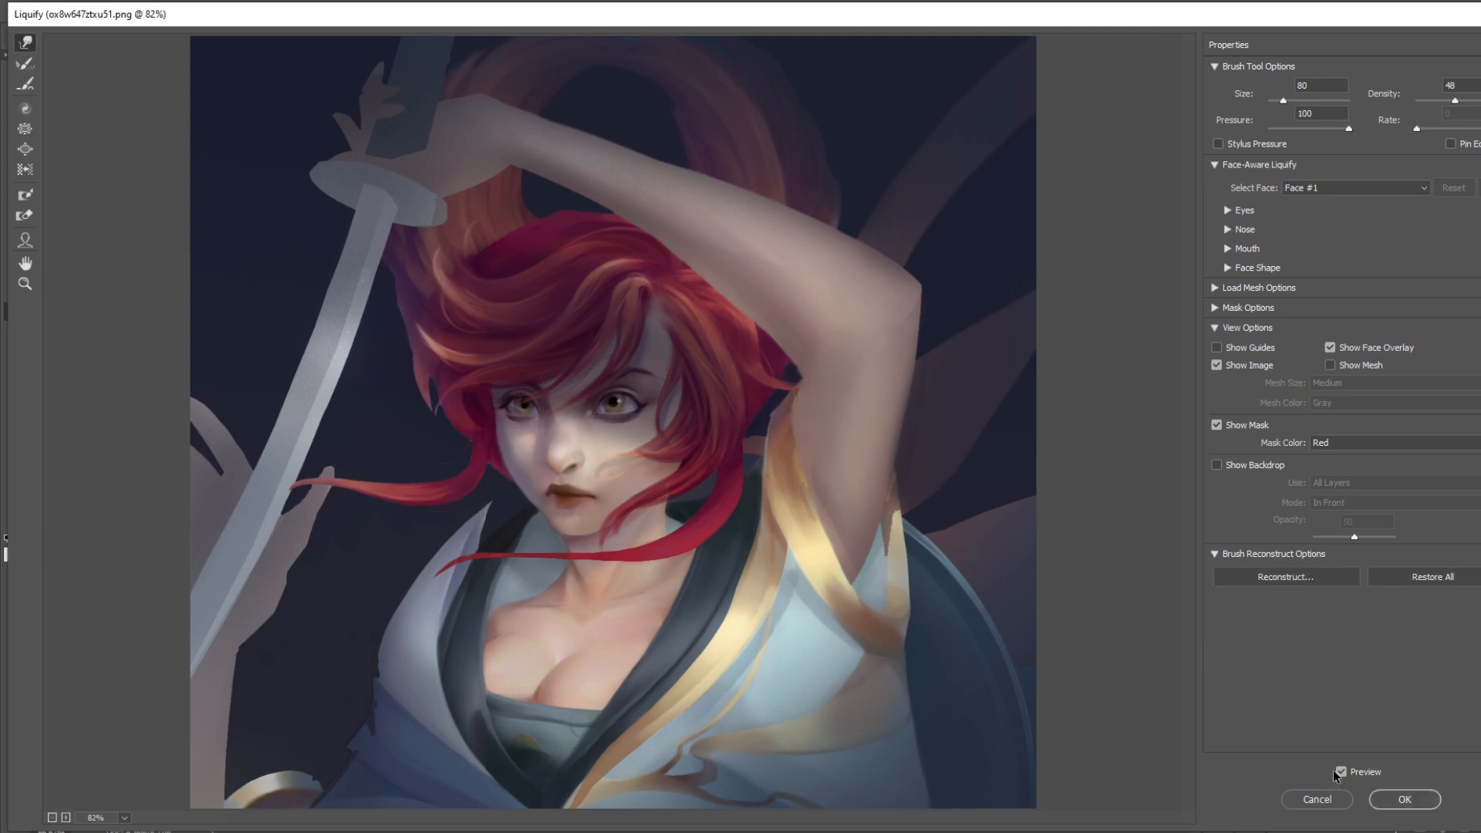
left_click(1405, 799)
Tint the lips with a dark maroon sampled from the hair, using a 90 px brush in Color mode at 14% opacity
key("b")
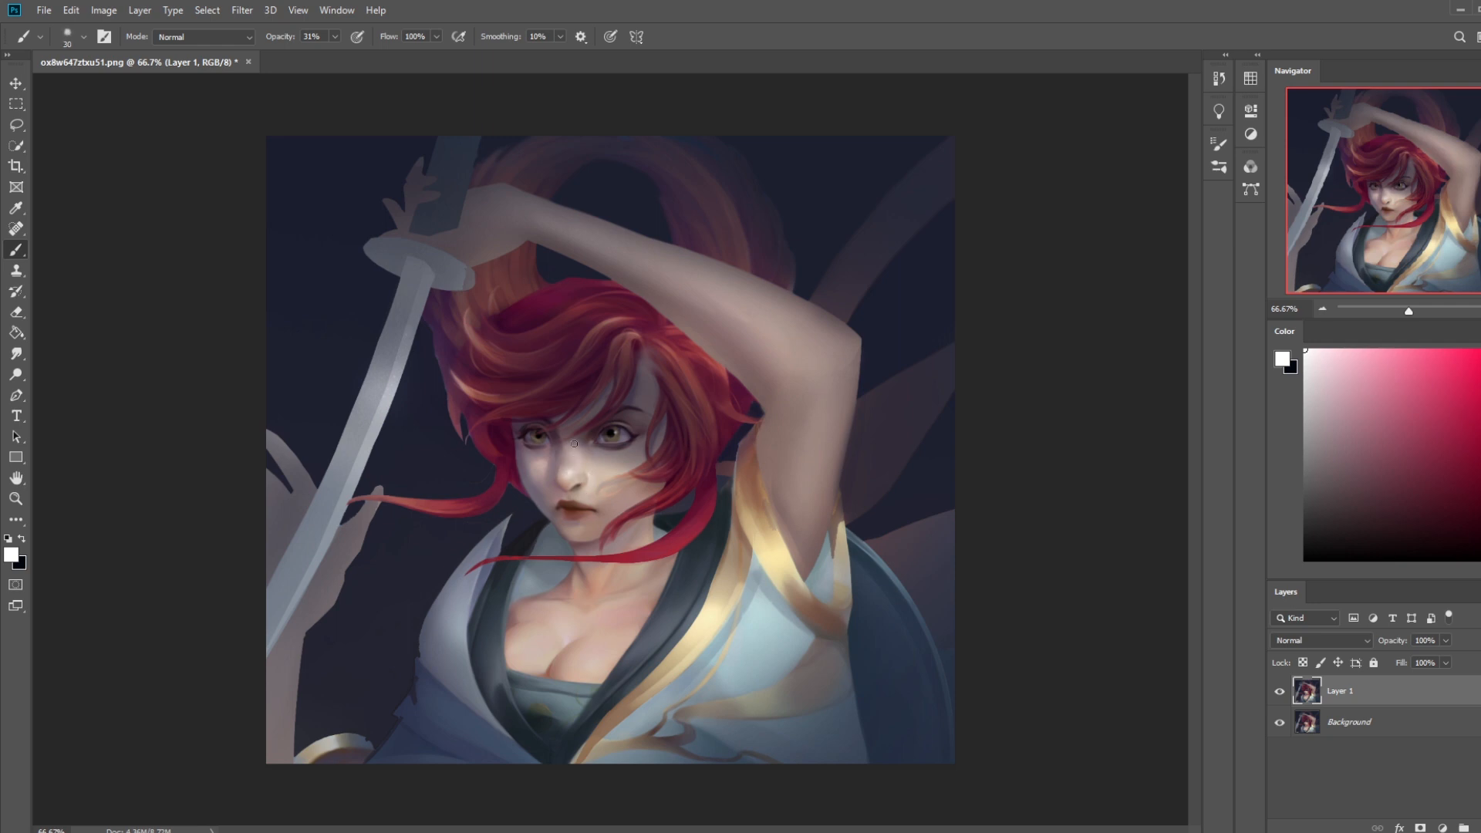
key("bracketright")
key("bracketright")
key("bracketright")
key("bracketright")
key("bracketright")
left_click(334, 36)
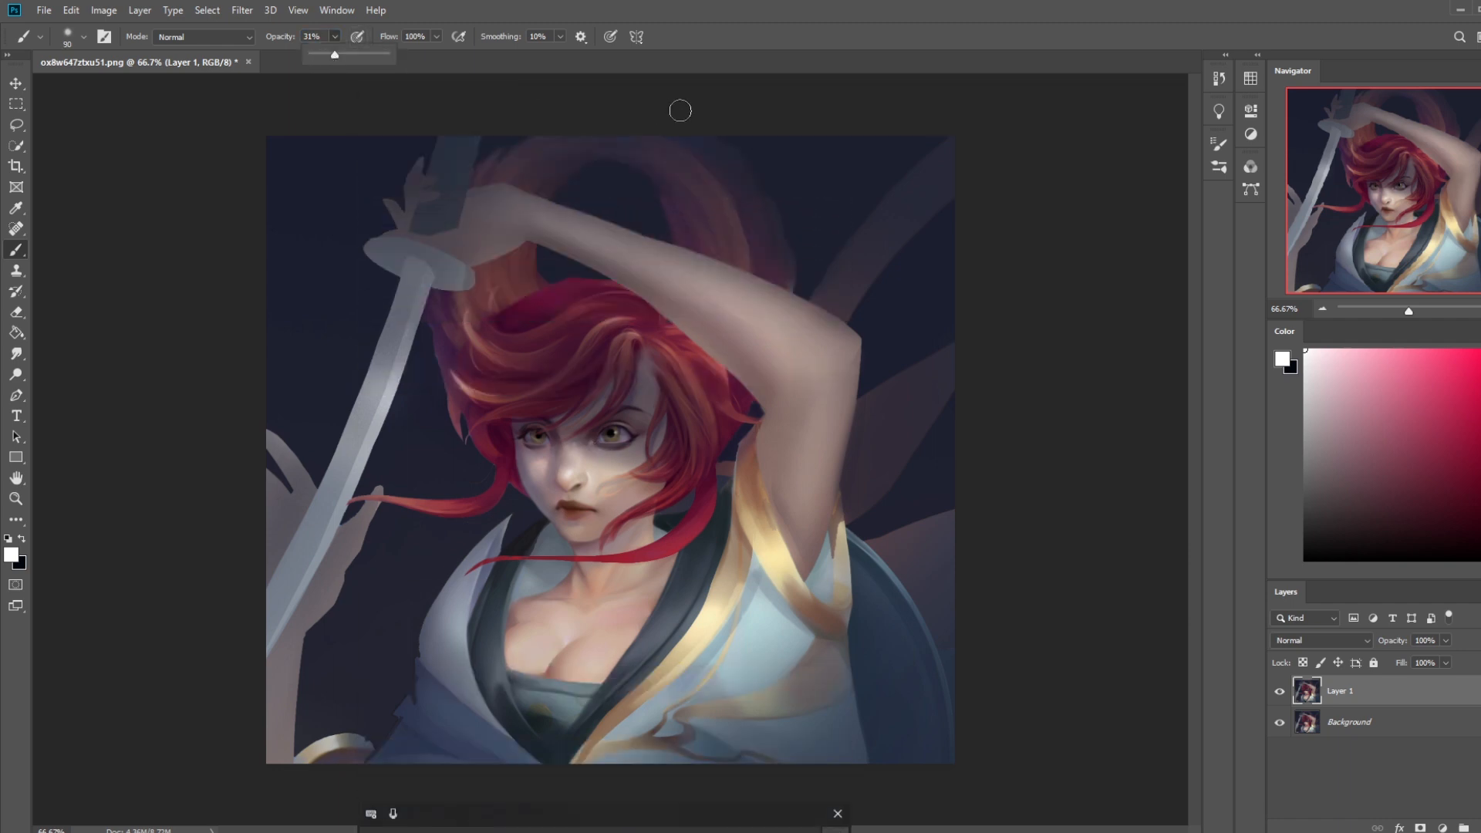
left_click(598, 451)
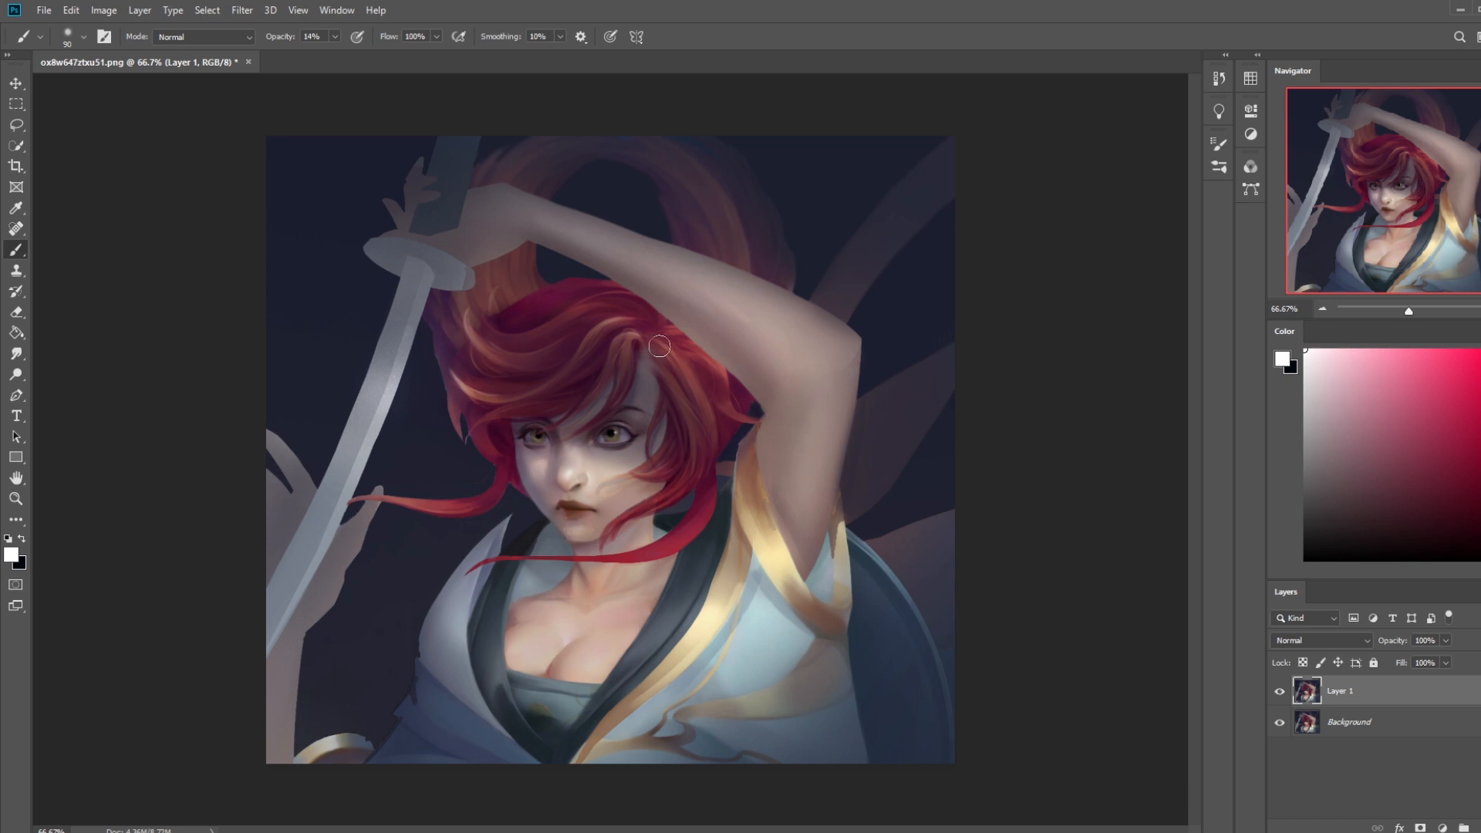
left_click(530, 309, "alt")
left_click(238, 39)
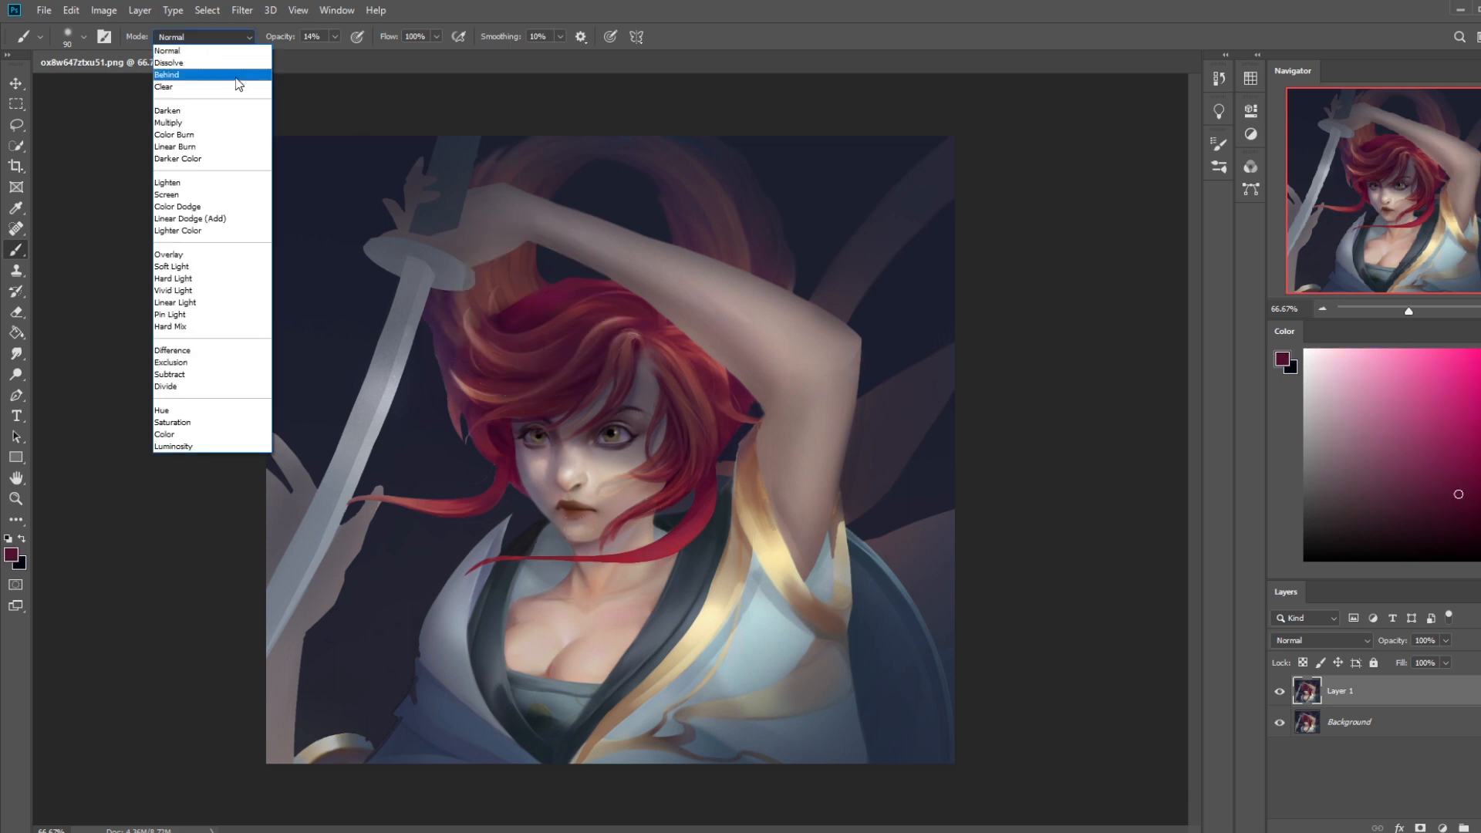
left_click(182, 432)
left_click_drag(584, 512, 579, 510)
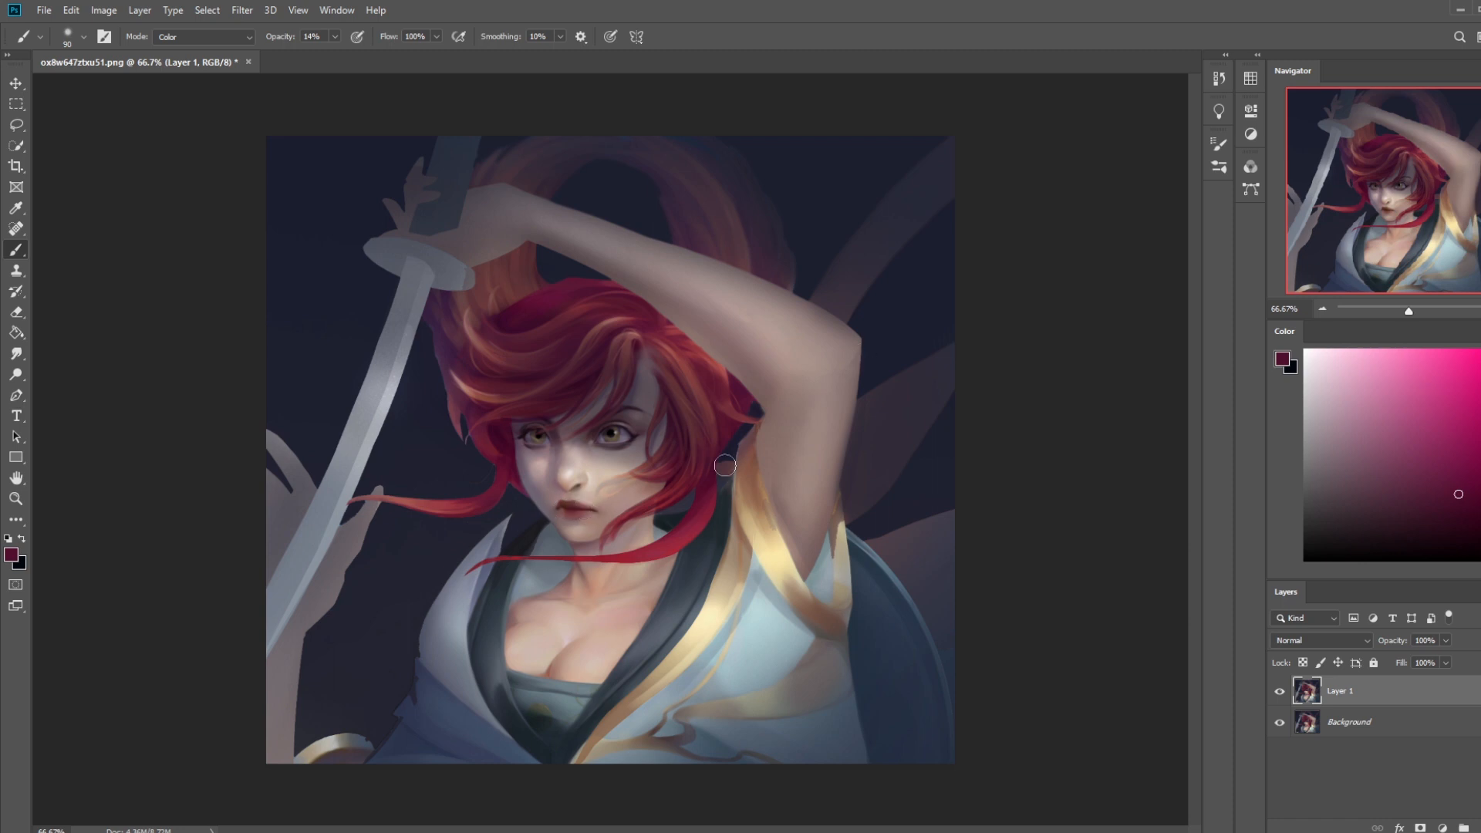
key("bracketright")
key("bracketright")
key("bracketright")
key("bracketright")
key("bracketright")
key("bracketleft")
key("bracketleft")
key("bracketleft")
key("bracketleft")
key("bracketleft")
key("bracketleft")
key("bracketleft")
Try copying the chest area to a new layer with the Lasso, then rotating and repositioning the copy over the torso
key("ctrl+minus")
key("l")
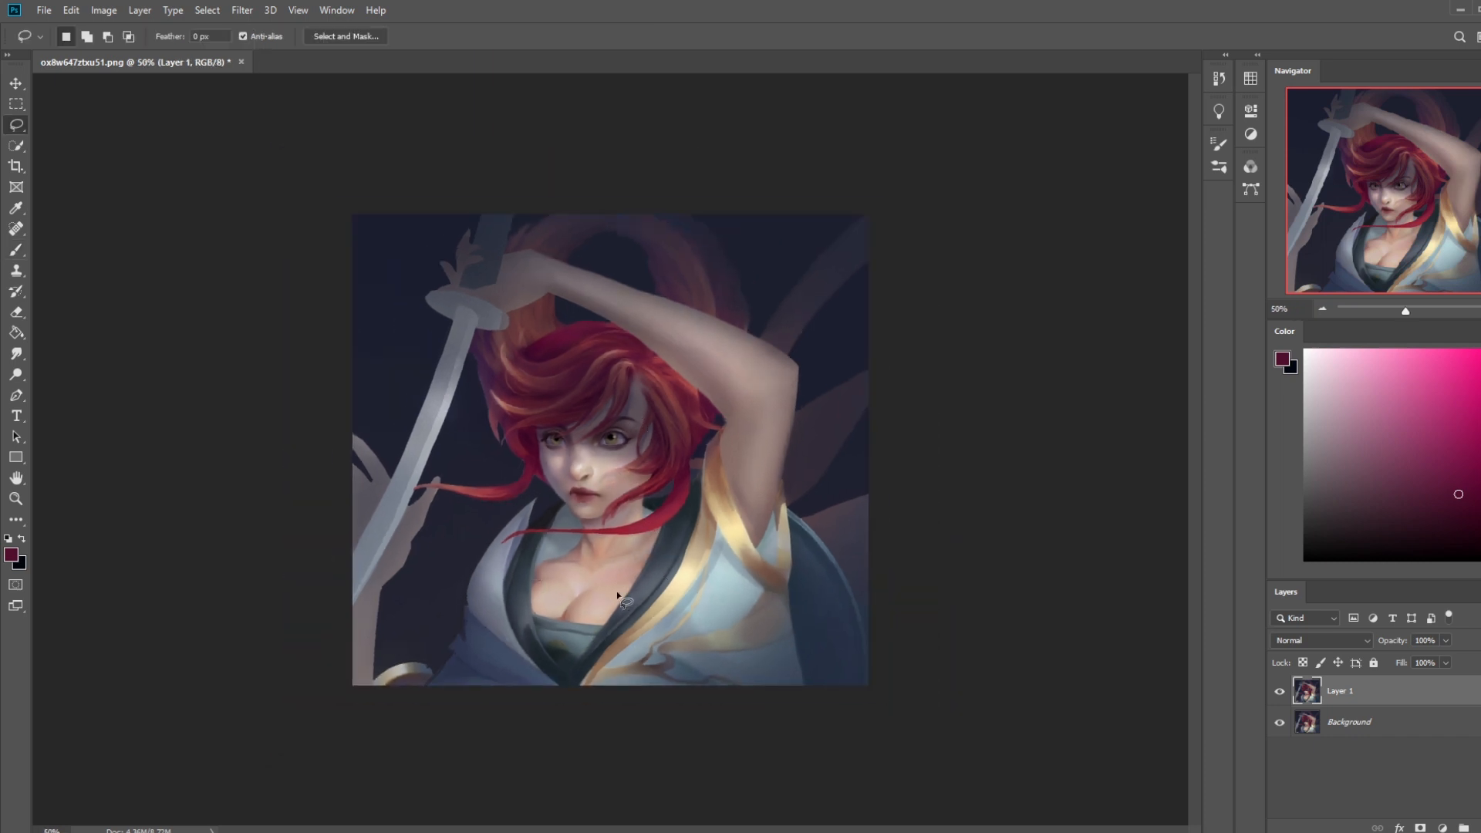
mouse_move(619, 598)
left_mouse_down()
mouse_move(568, 672)
mouse_move(528, 611)
mouse_move(538, 569)
mouse_move(597, 578)
mouse_move(610, 643)
left_mouse_up()
key("ctrl+j")
key("v")
left_click_drag(650, 565, 597, 524)
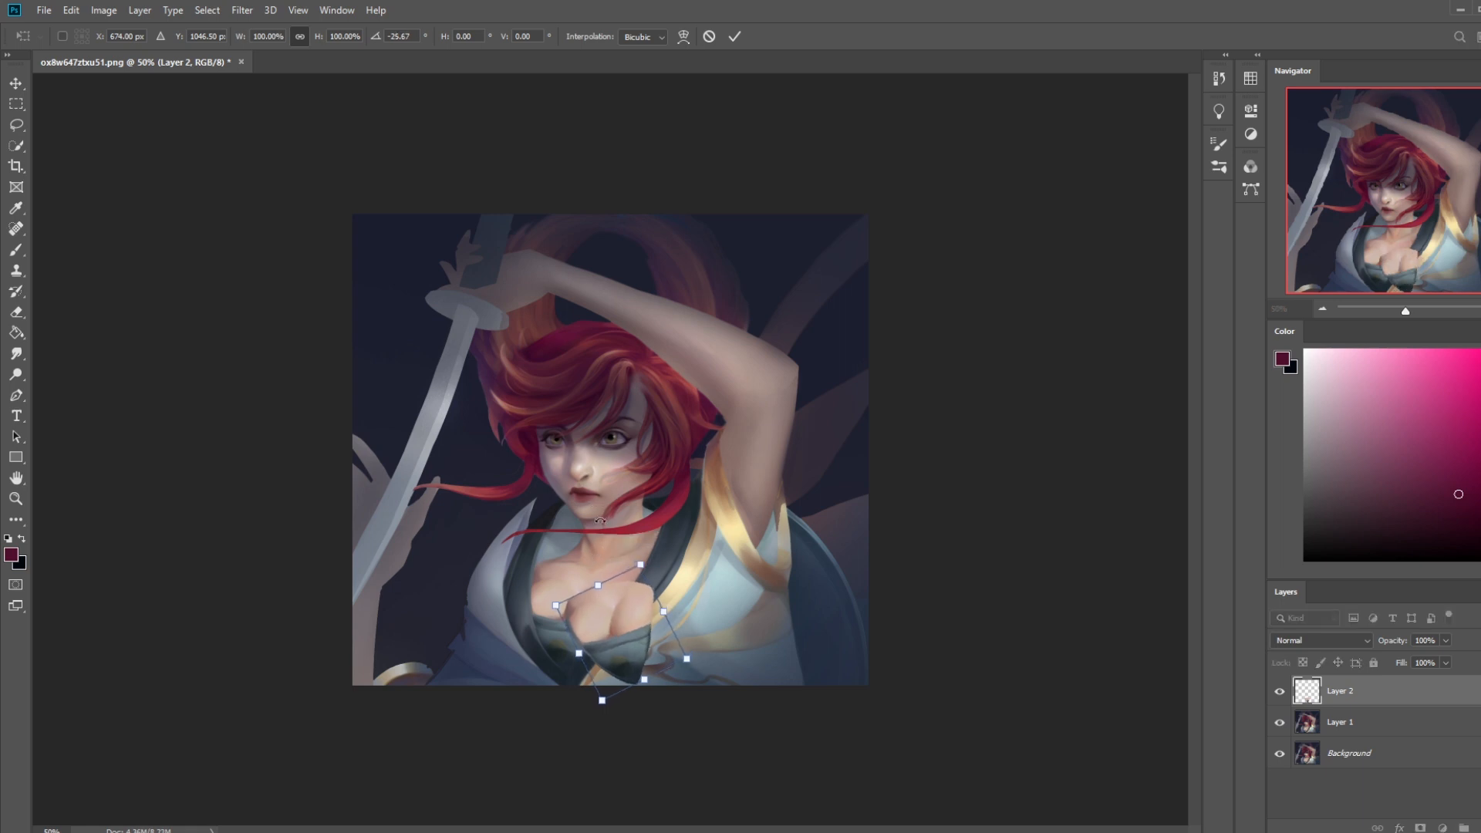
left_click_drag(556, 605, 481, 576)
left_click_drag(610, 597, 642, 635)
left_click(735, 36)
key("e")
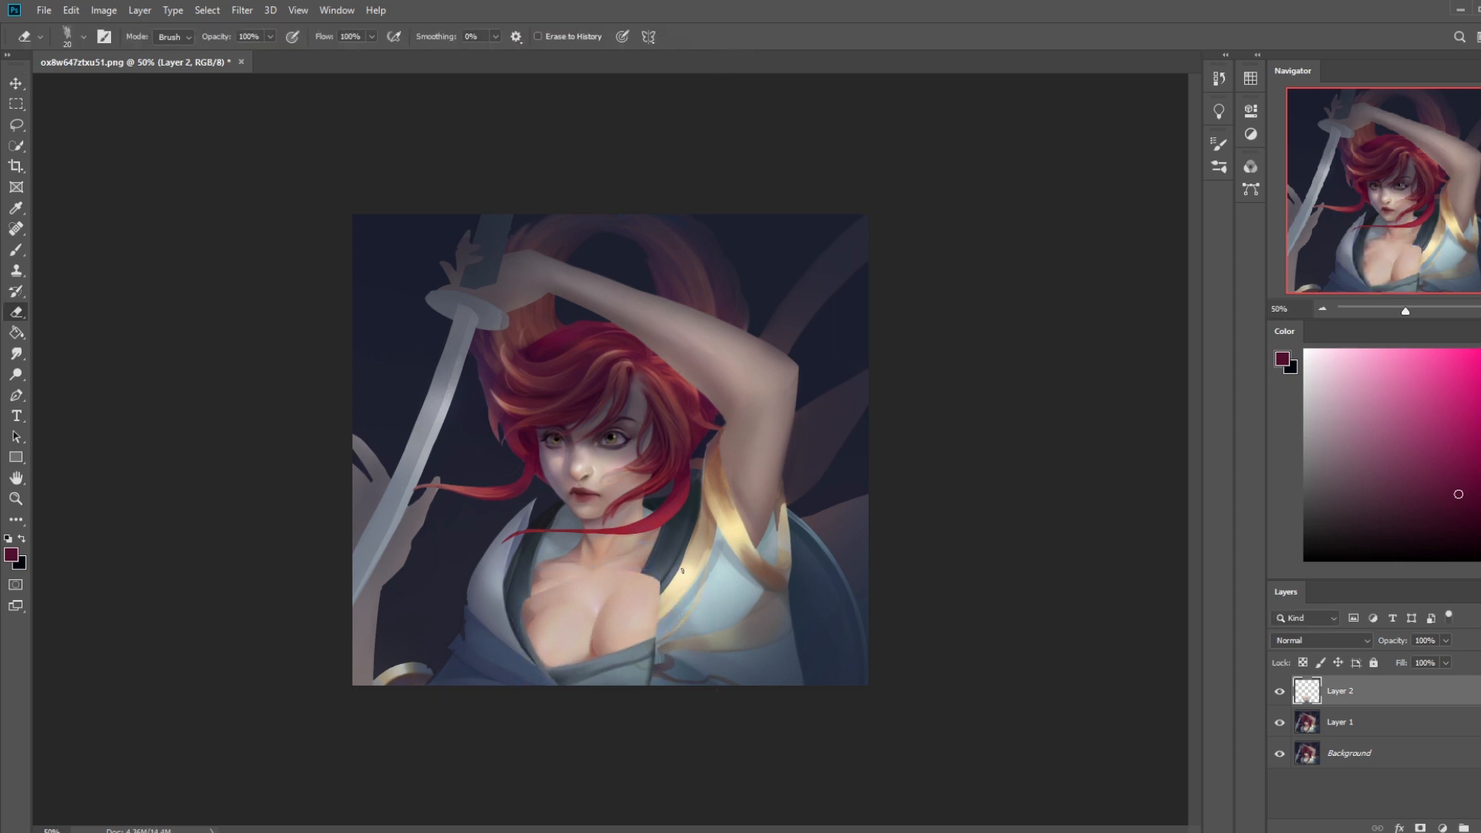
Add a new layer and sketch red construction lines for shoulders, torso and upper arm with a 45 px Normal brush at 100% opacity
key("b")
left_click(1305, 351)
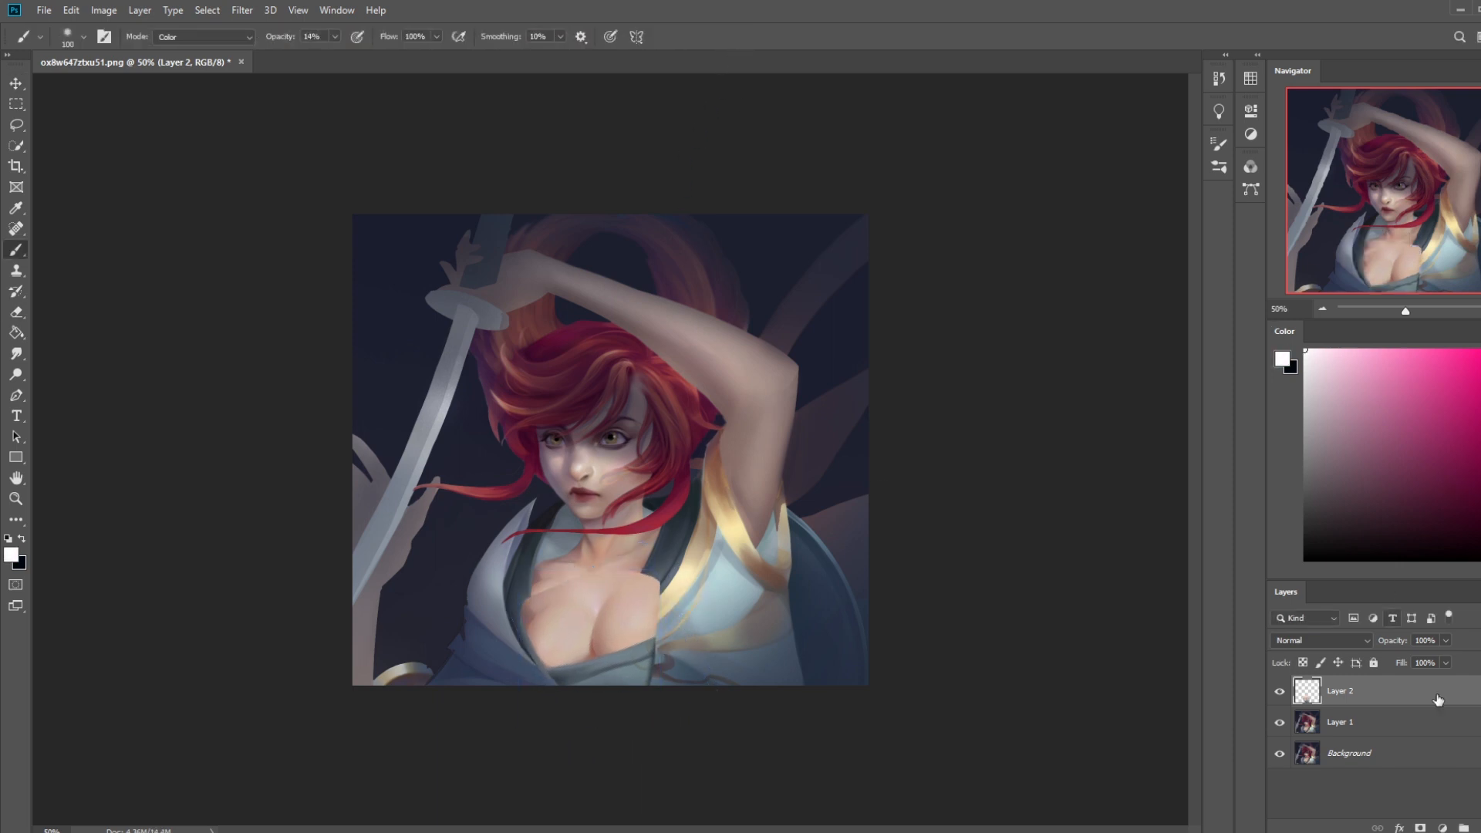
left_click(1480, 828)
left_click(1480, 352)
left_click(1480, 357)
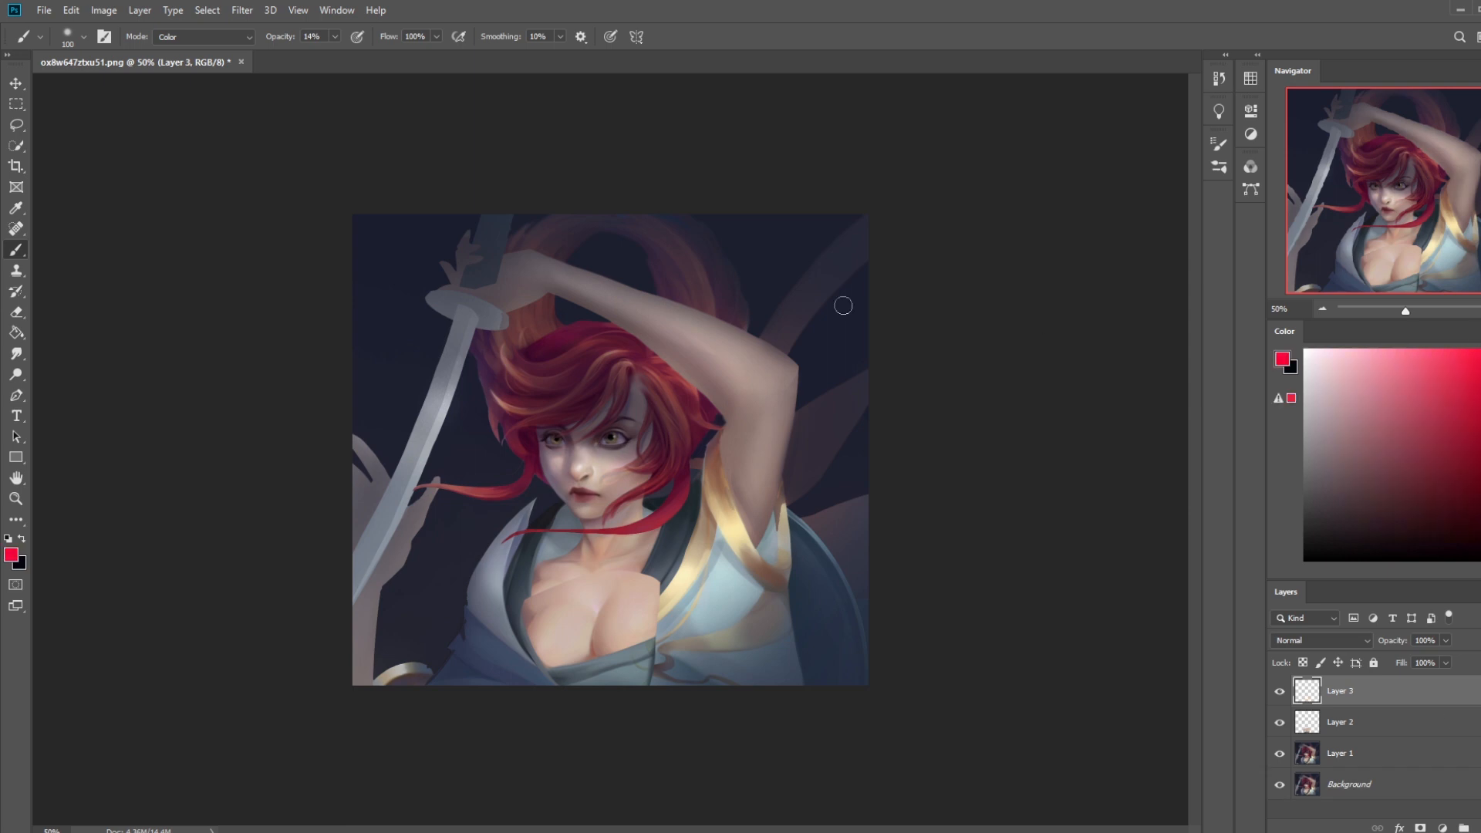
left_click(225, 39)
left_click(218, 53)
key("0")
key("bracketleft")
key("bracketleft")
key("bracketleft")
key("bracketleft")
key("bracketleft")
key("bracketleft")
mouse_move(699, 501)
left_mouse_down()
mouse_move(493, 598)
mouse_move(585, 687)
left_mouse_up()
mouse_move(721, 544)
left_mouse_down()
mouse_move(773, 687)
mouse_move(755, 501)
mouse_move(721, 560)
left_mouse_up()
left_click_drag(528, 561, 472, 685)
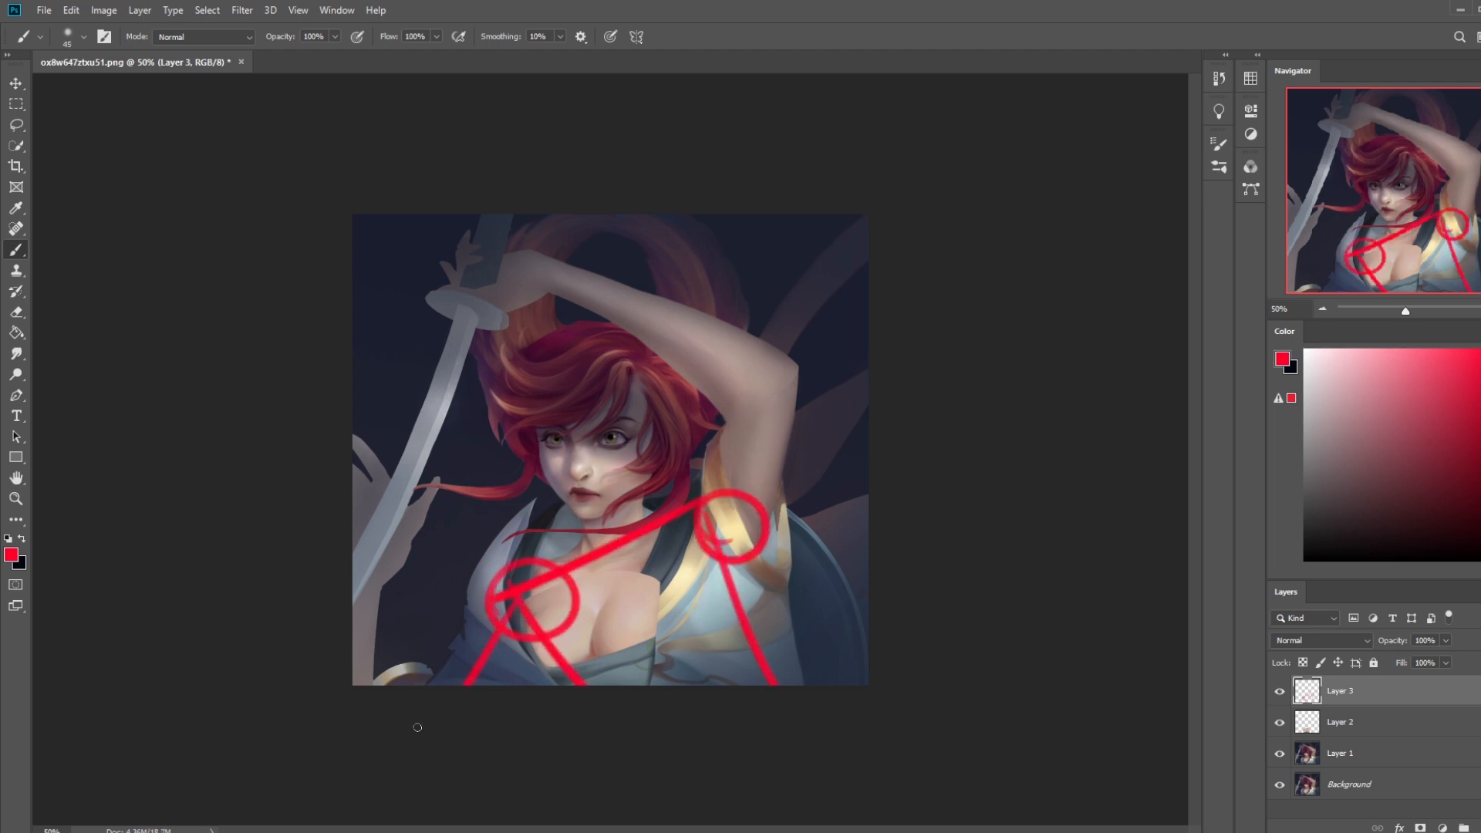
left_click_drag(767, 353, 731, 565)
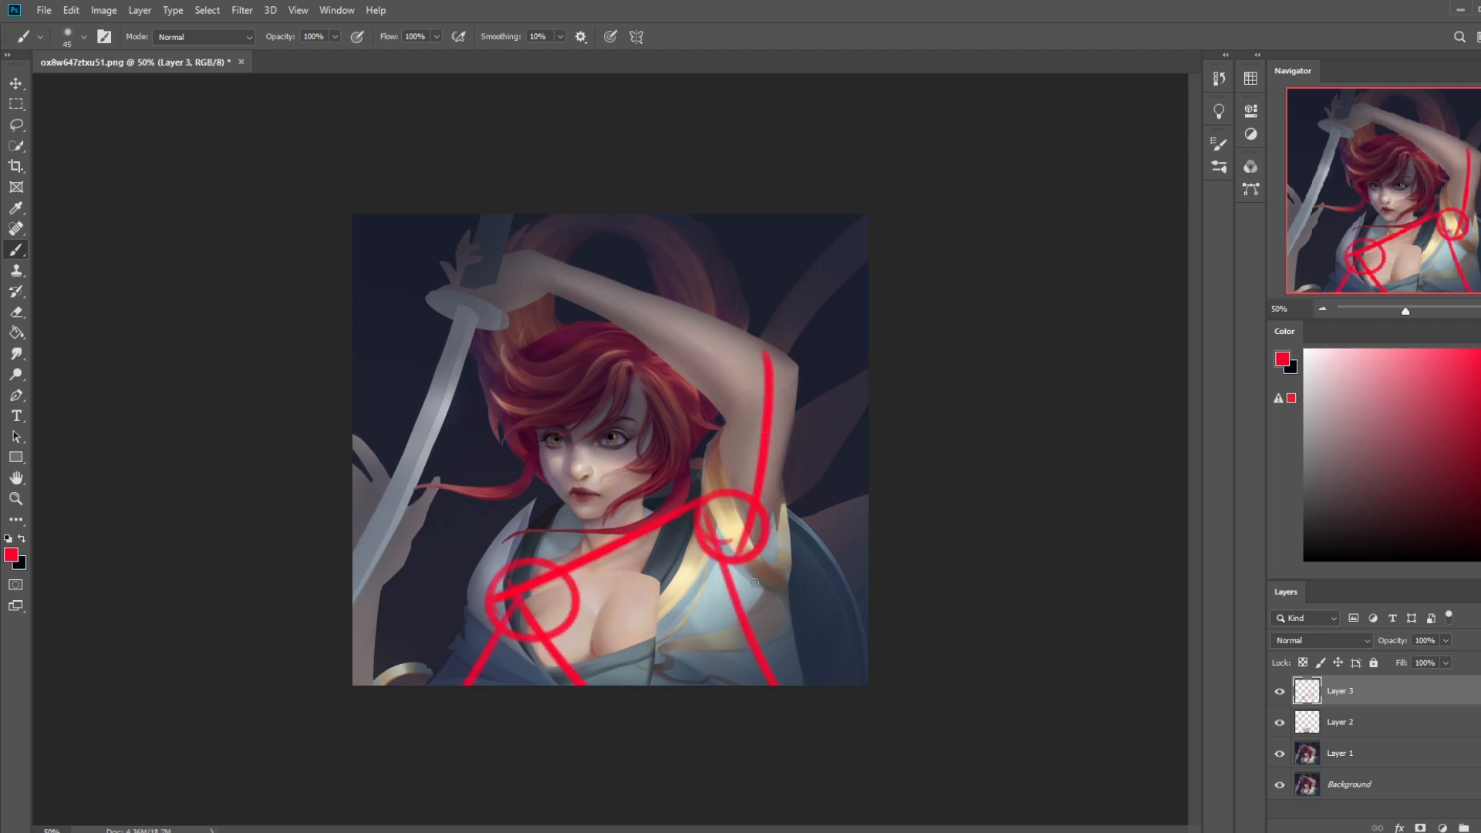
Hide the rotated chest copy and sketch red guide lines and circles above the elbow for an alternative forearm position
left_click(1279, 723)
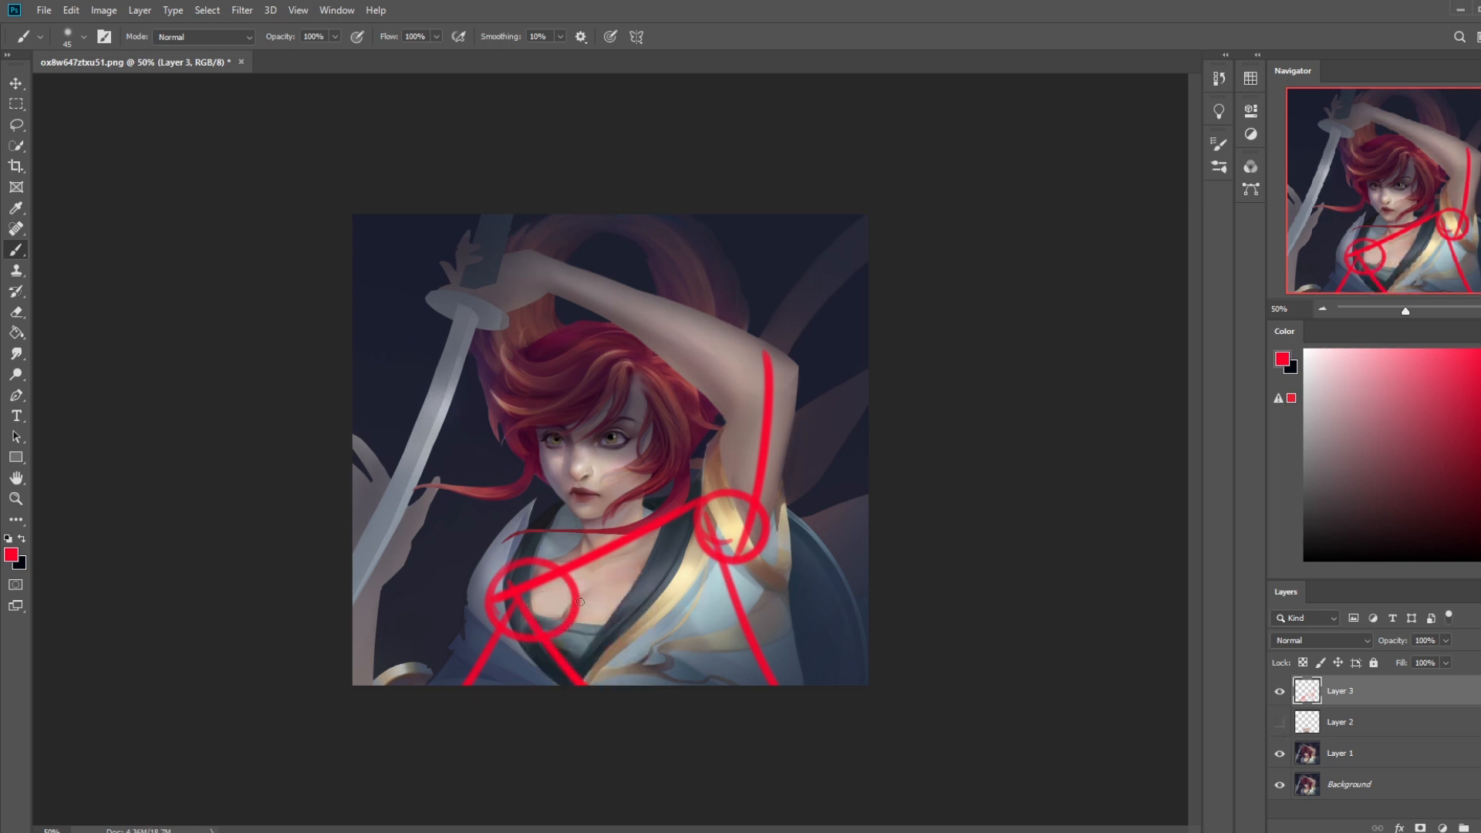
mouse_move(710, 249)
left_mouse_down()
mouse_move(736, 359)
mouse_move(791, 291)
mouse_move(743, 371)
left_mouse_up()
mouse_move(705, 244)
left_mouse_down()
mouse_move(693, 248)
mouse_move(714, 255)
left_mouse_up()
mouse_move(777, 244)
left_mouse_down()
mouse_move(788, 266)
mouse_move(792, 249)
left_mouse_up()
mouse_move(712, 256)
left_mouse_down()
mouse_move(704, 249)
mouse_move(739, 251)
left_mouse_up()
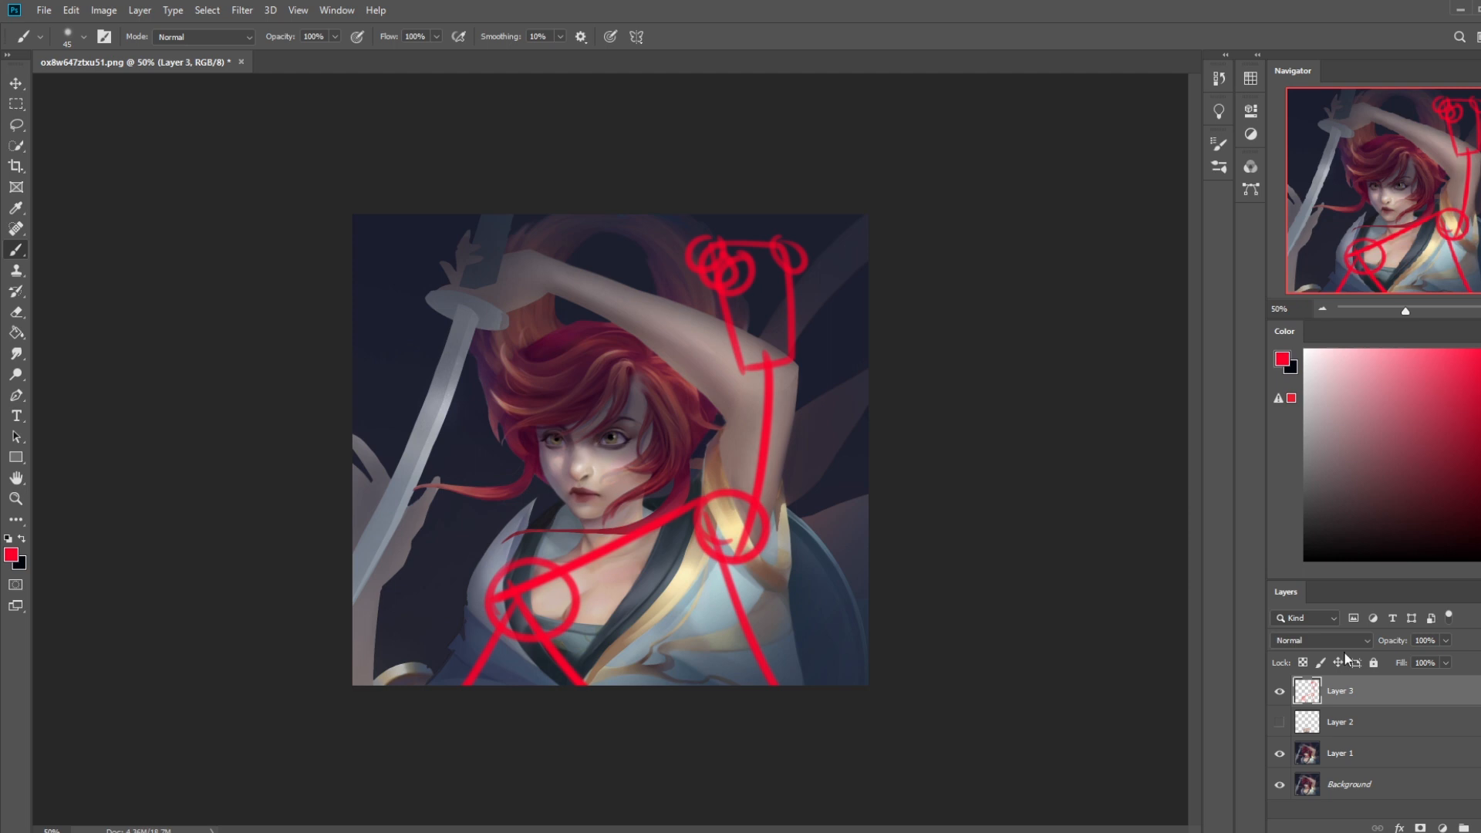
Try shifting the chest copy on Layer 2 and rotating it by -5.24° to fit the red construction sketch
left_click(1279, 691)
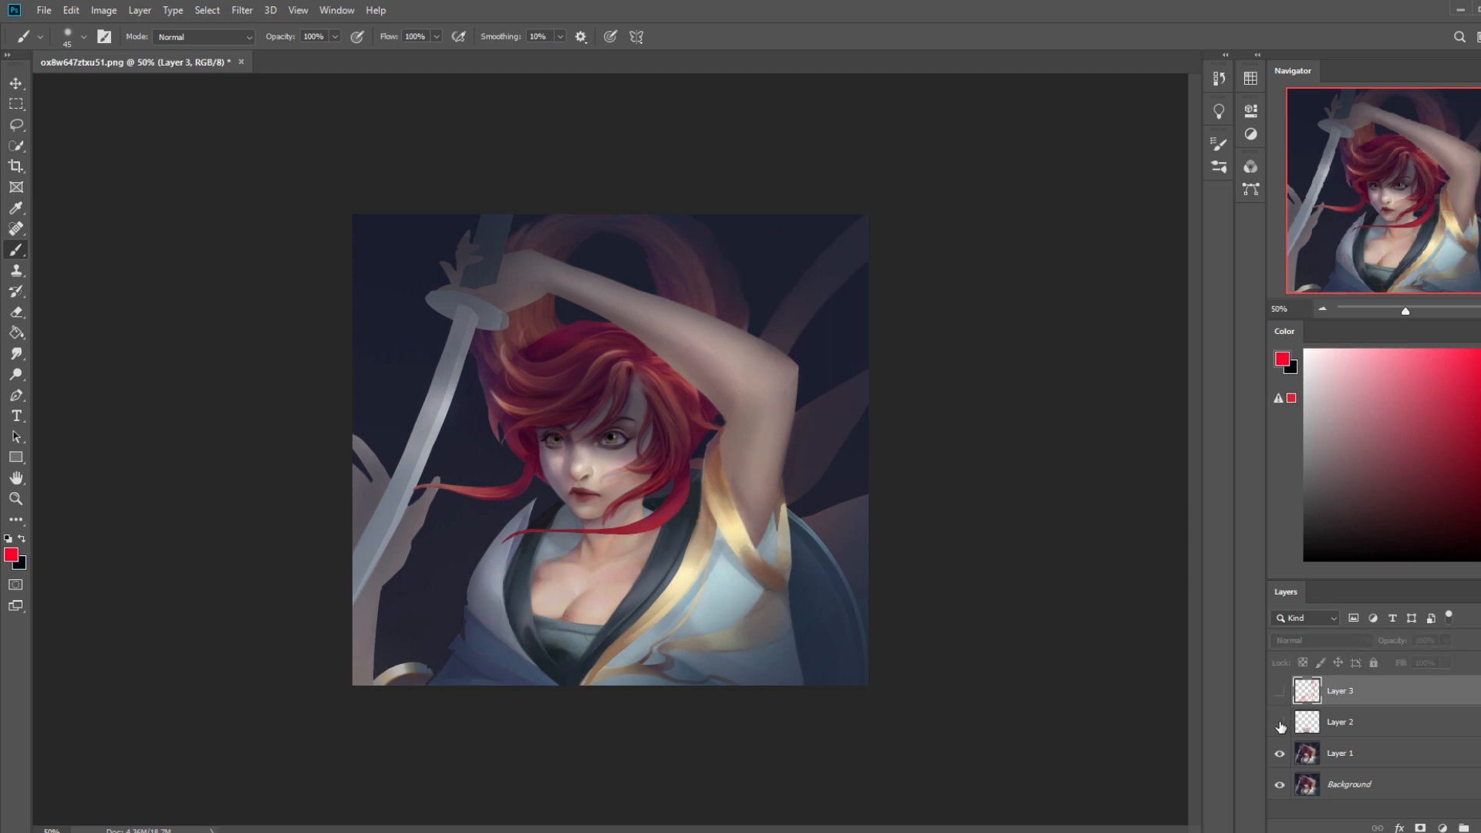
left_click(1282, 722)
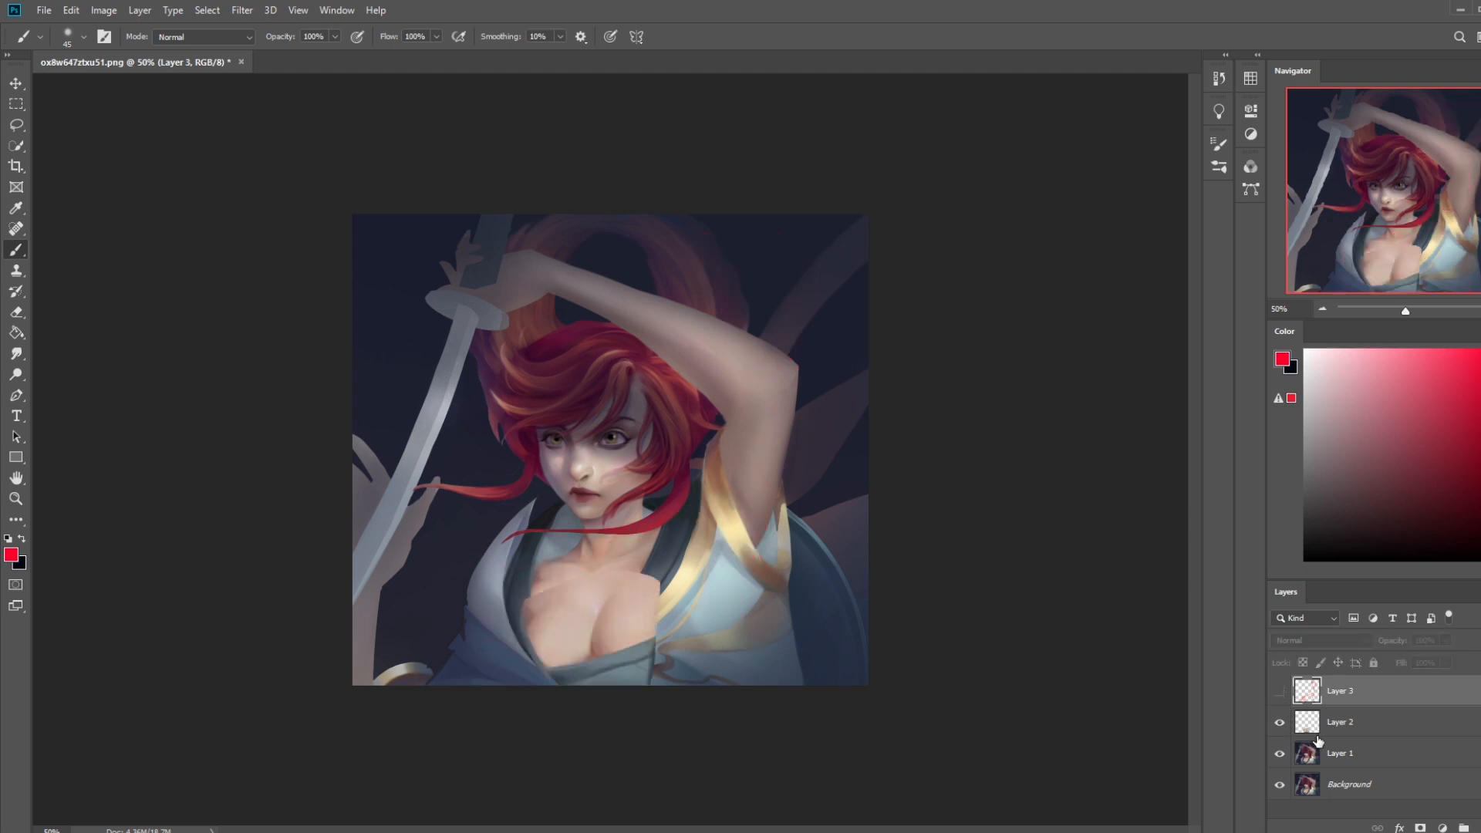
left_click(1279, 691)
left_click_drag(641, 612, 660, 612)
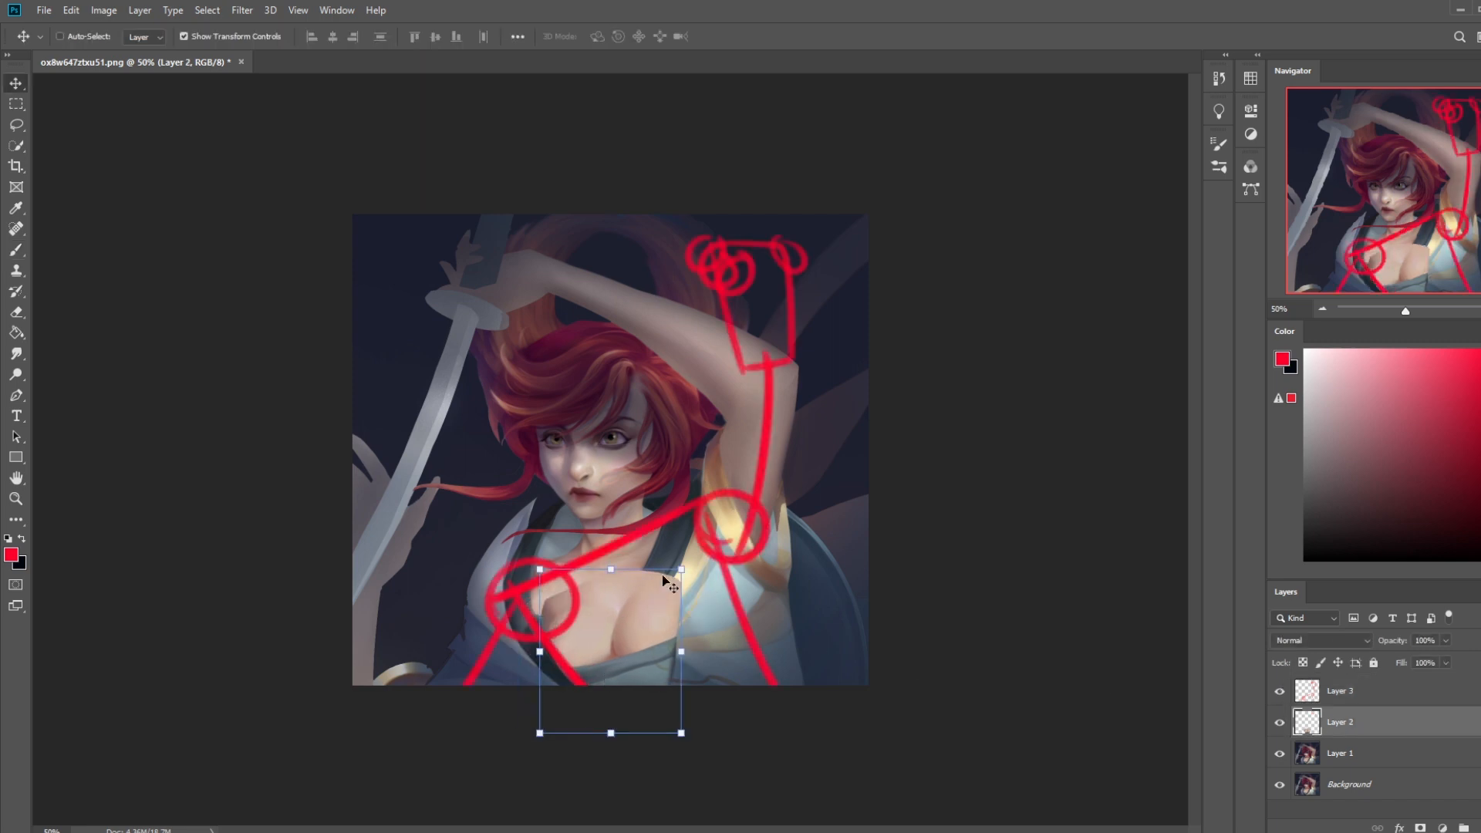
left_click_drag(616, 557, 607, 557)
left_click_drag(628, 630, 631, 627)
left_click(734, 36)
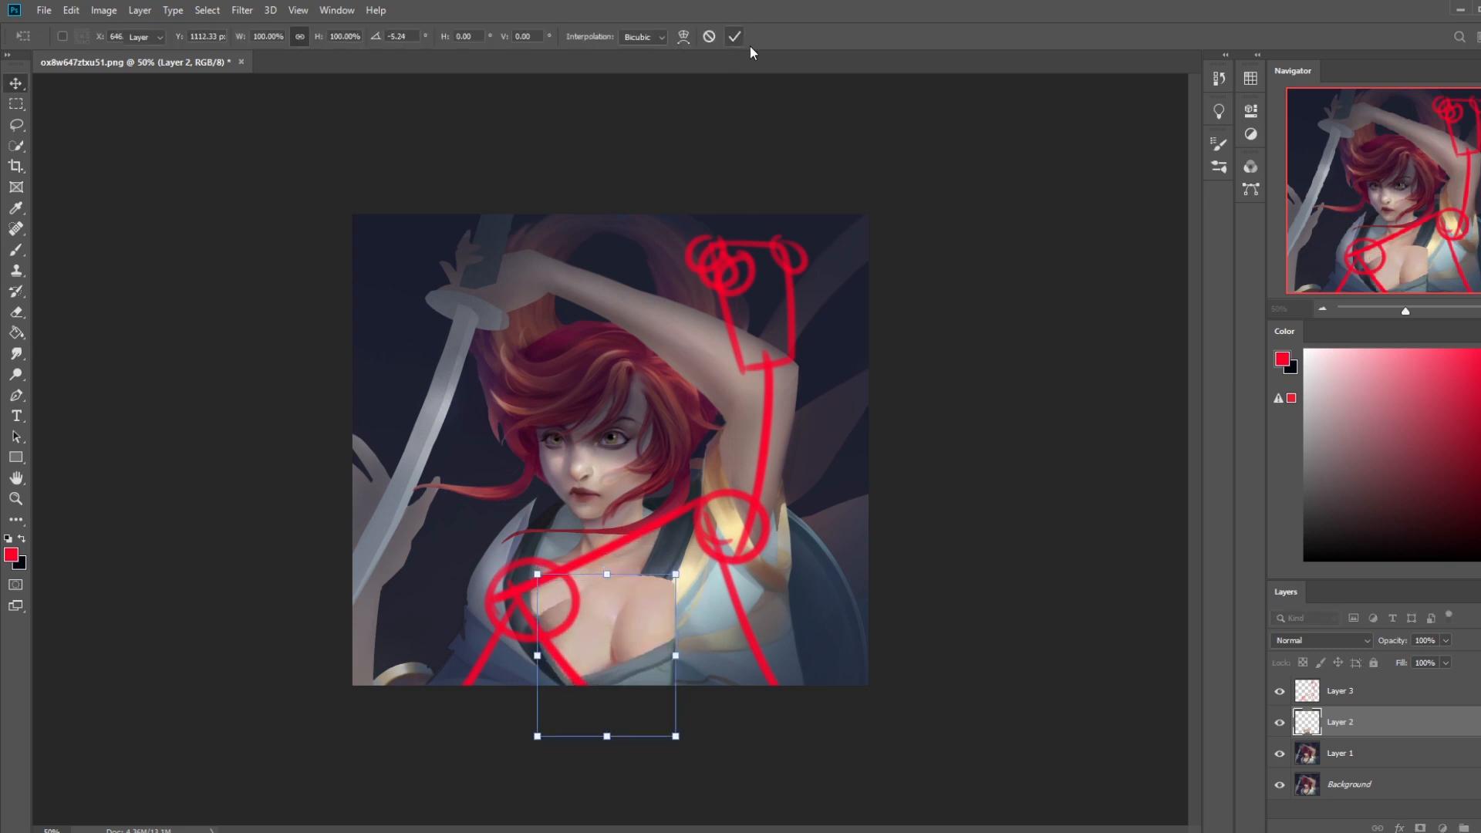
Hide the red sketch layer and delete the rotated chest copy on Layer 2 after comparing it with the original torso
left_click(1281, 692)
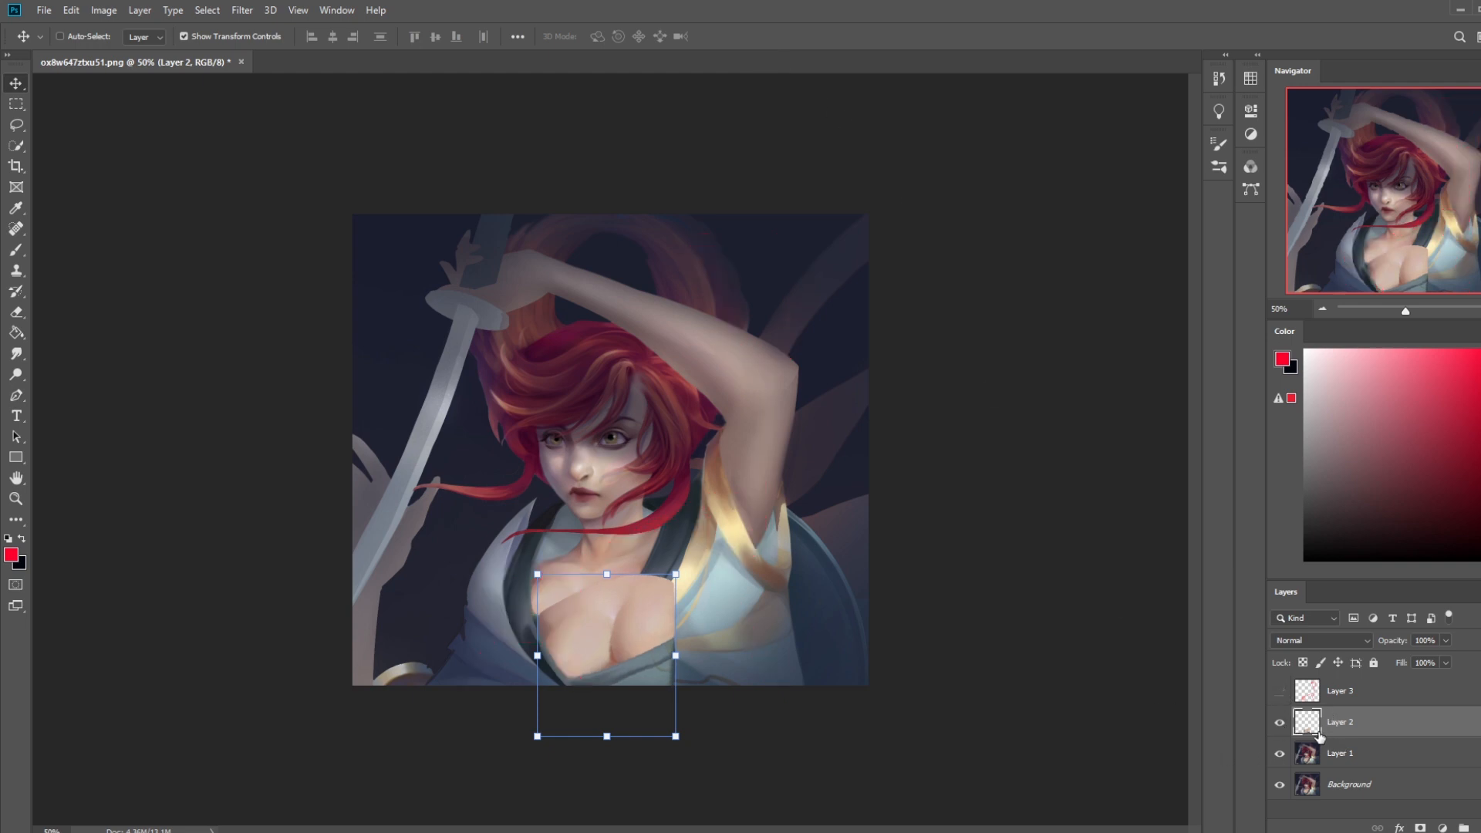
key("b")
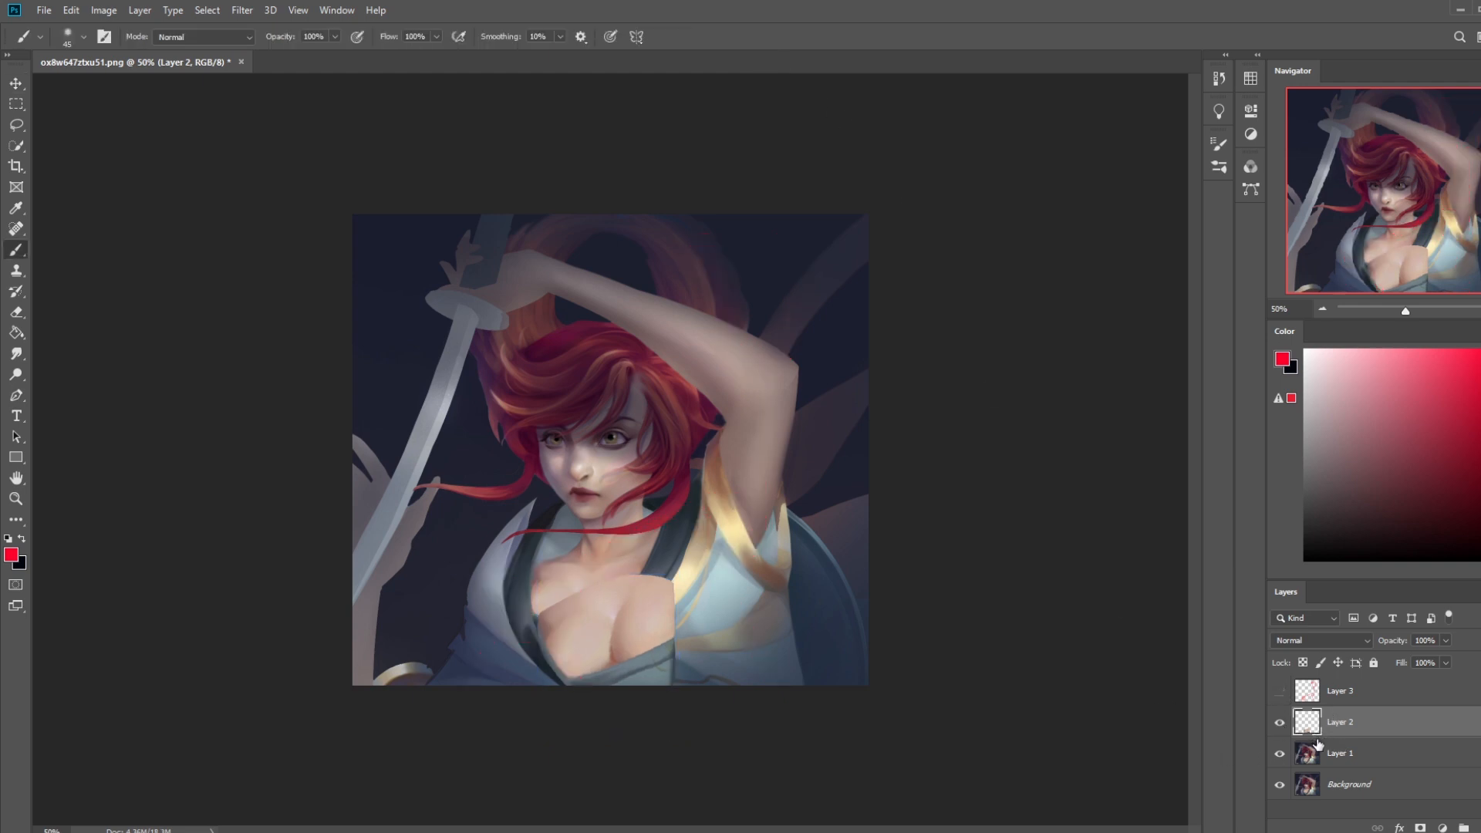
left_click(1281, 724)
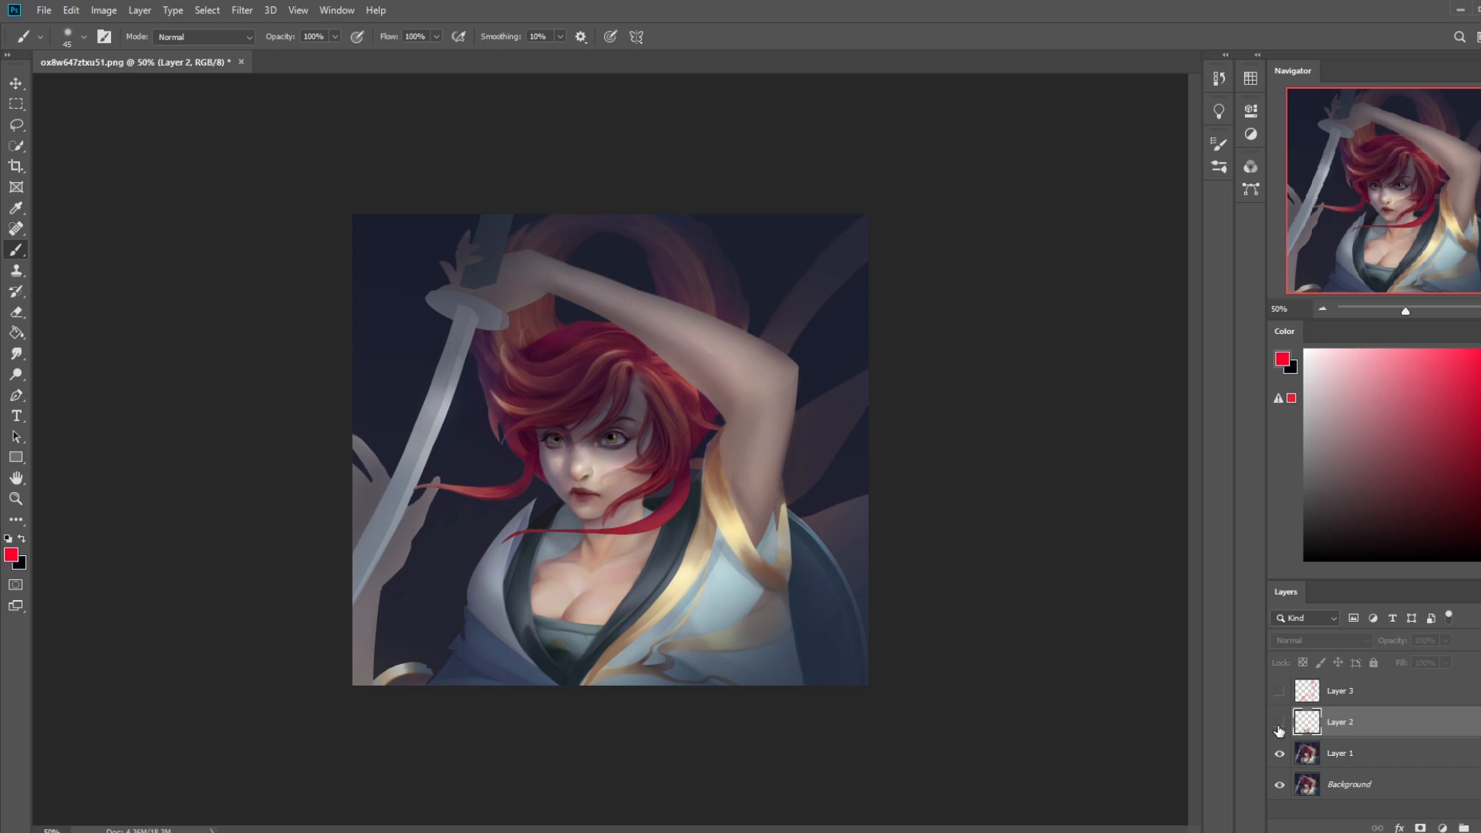
left_click(1279, 724)
key("e")
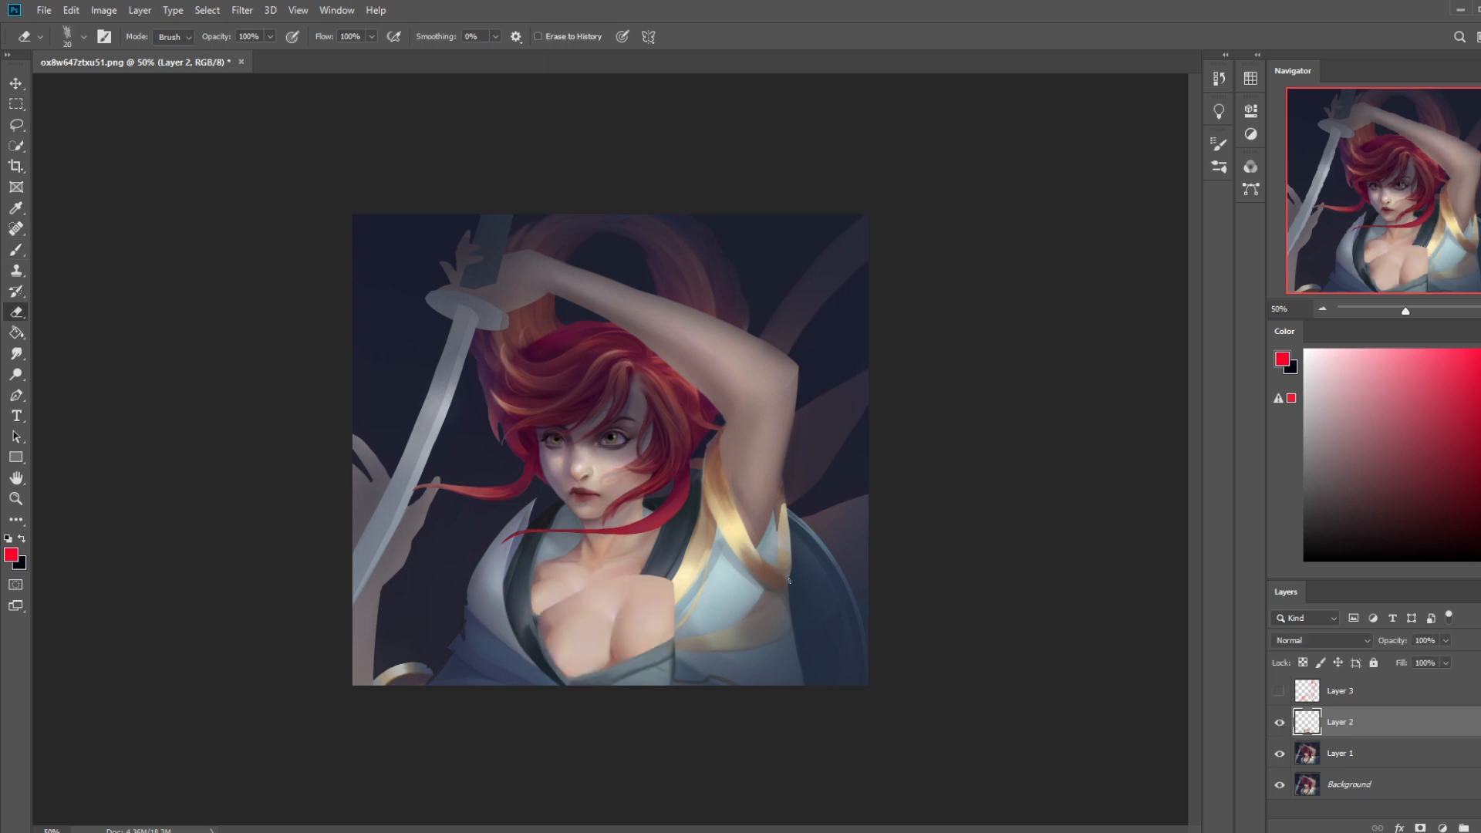
left_click(1279, 724)
left_click(1334, 753)
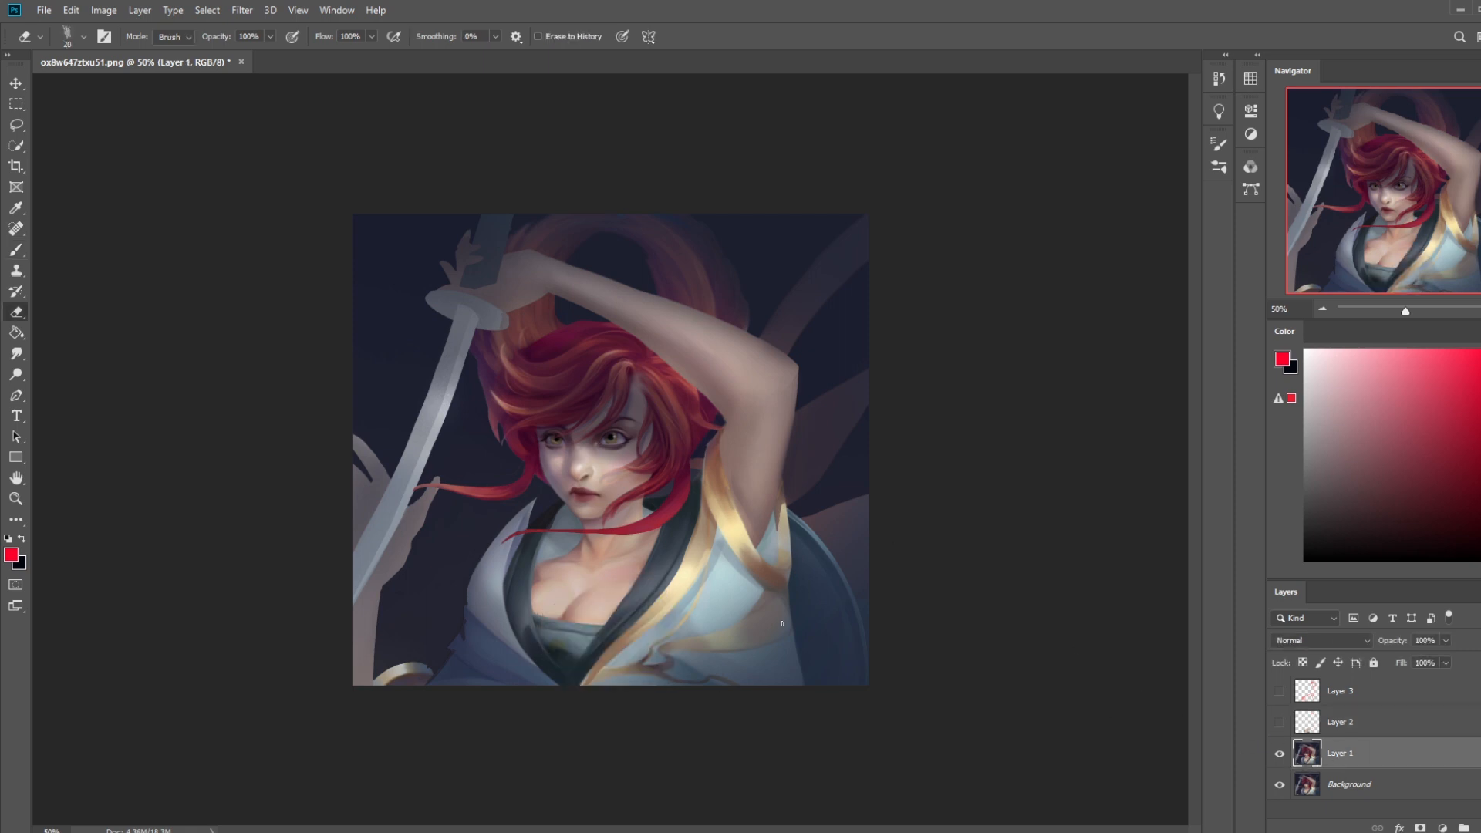
key("l")
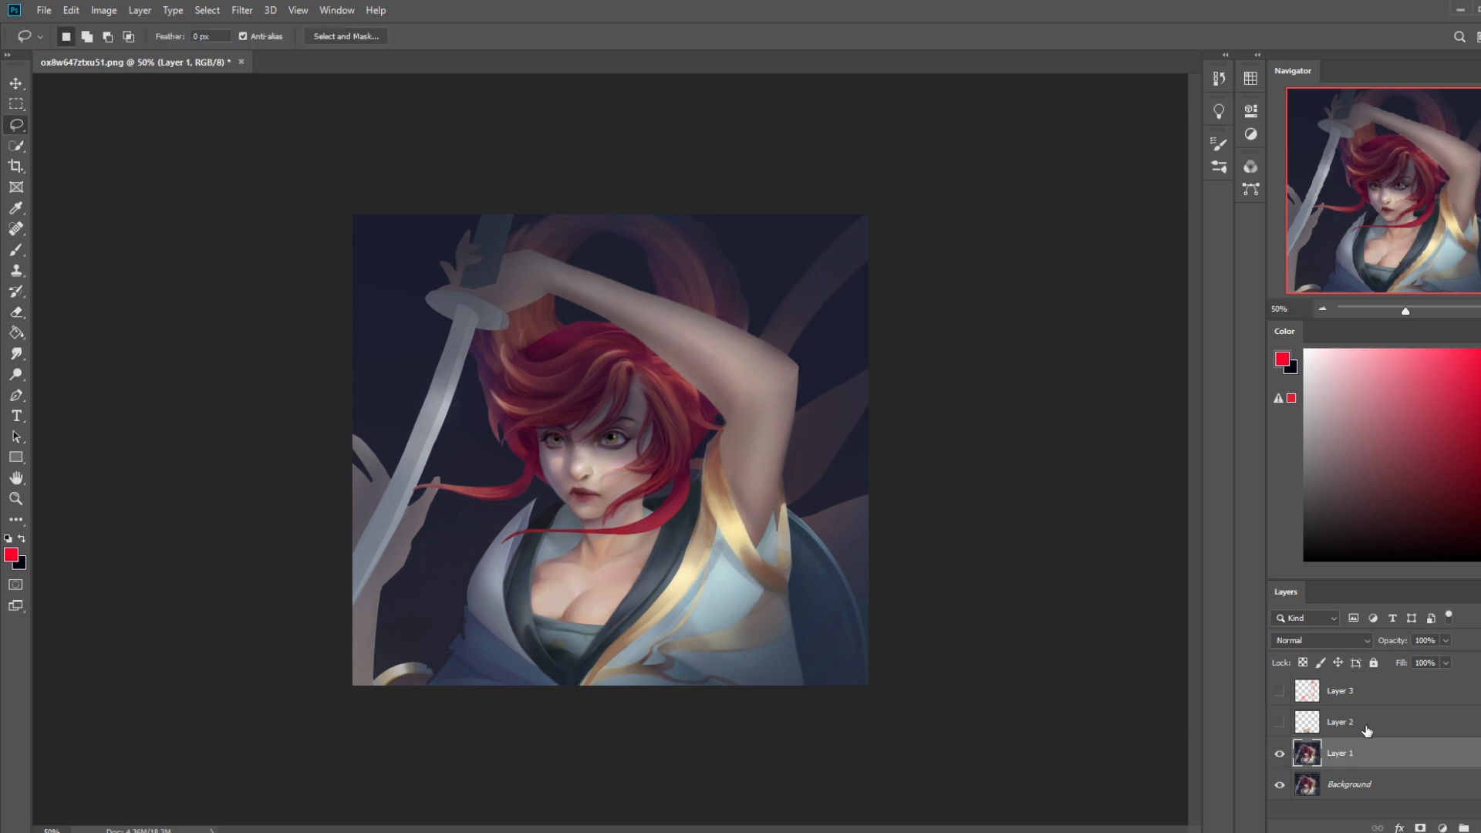
left_click_drag(1361, 725, 1477, 827)
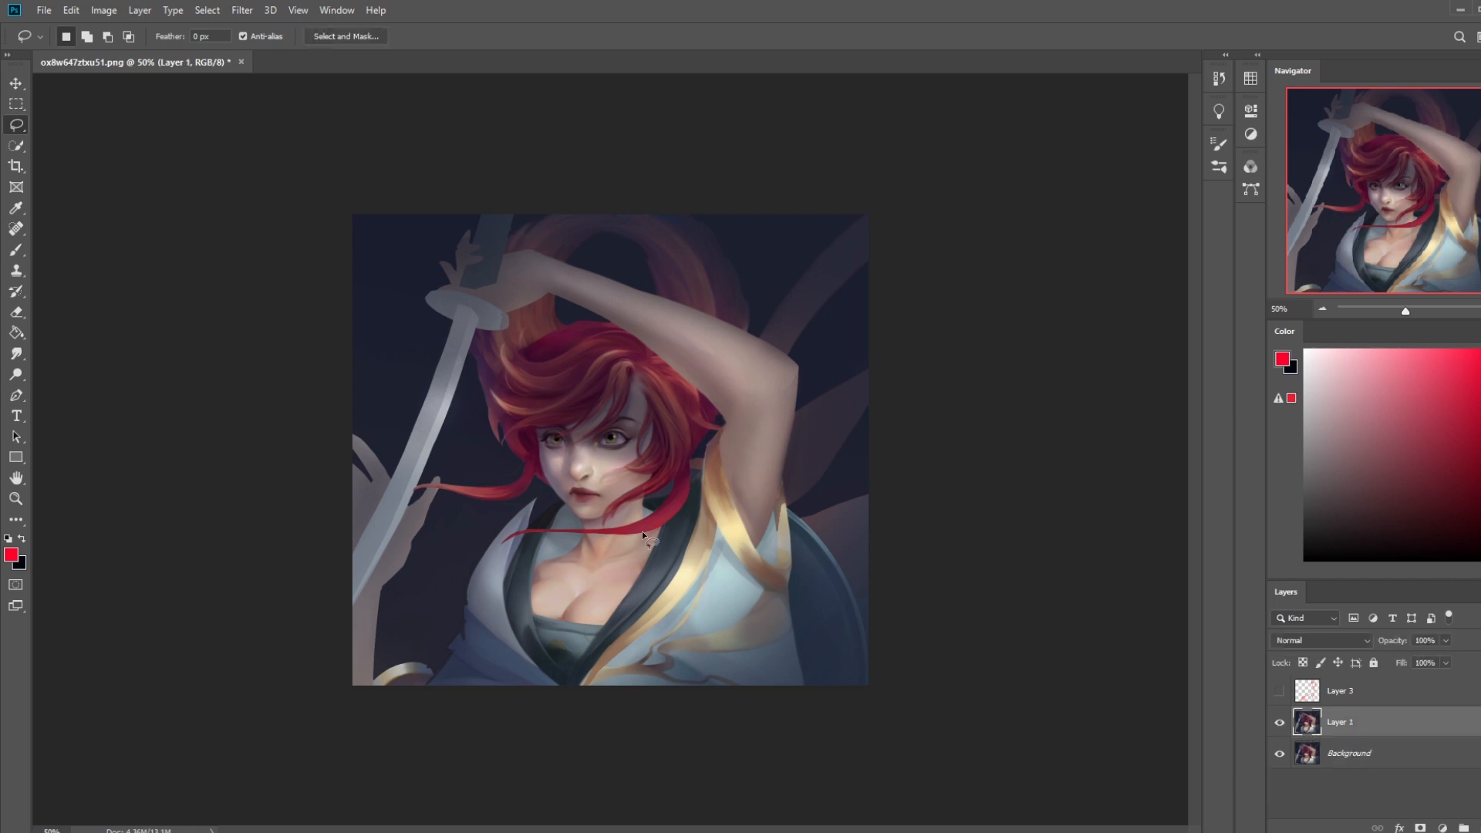
Select the chest, collar and robe on the raised-arm side with the Lasso and copy them to a new layer
mouse_move(525, 609)
left_mouse_down()
mouse_move(548, 667)
mouse_move(574, 679)
mouse_move(680, 558)
mouse_move(696, 513)
mouse_move(700, 616)
mouse_move(576, 702)
mouse_move(699, 490)
mouse_move(733, 567)
left_mouse_up()
key("shift")
key("shift")
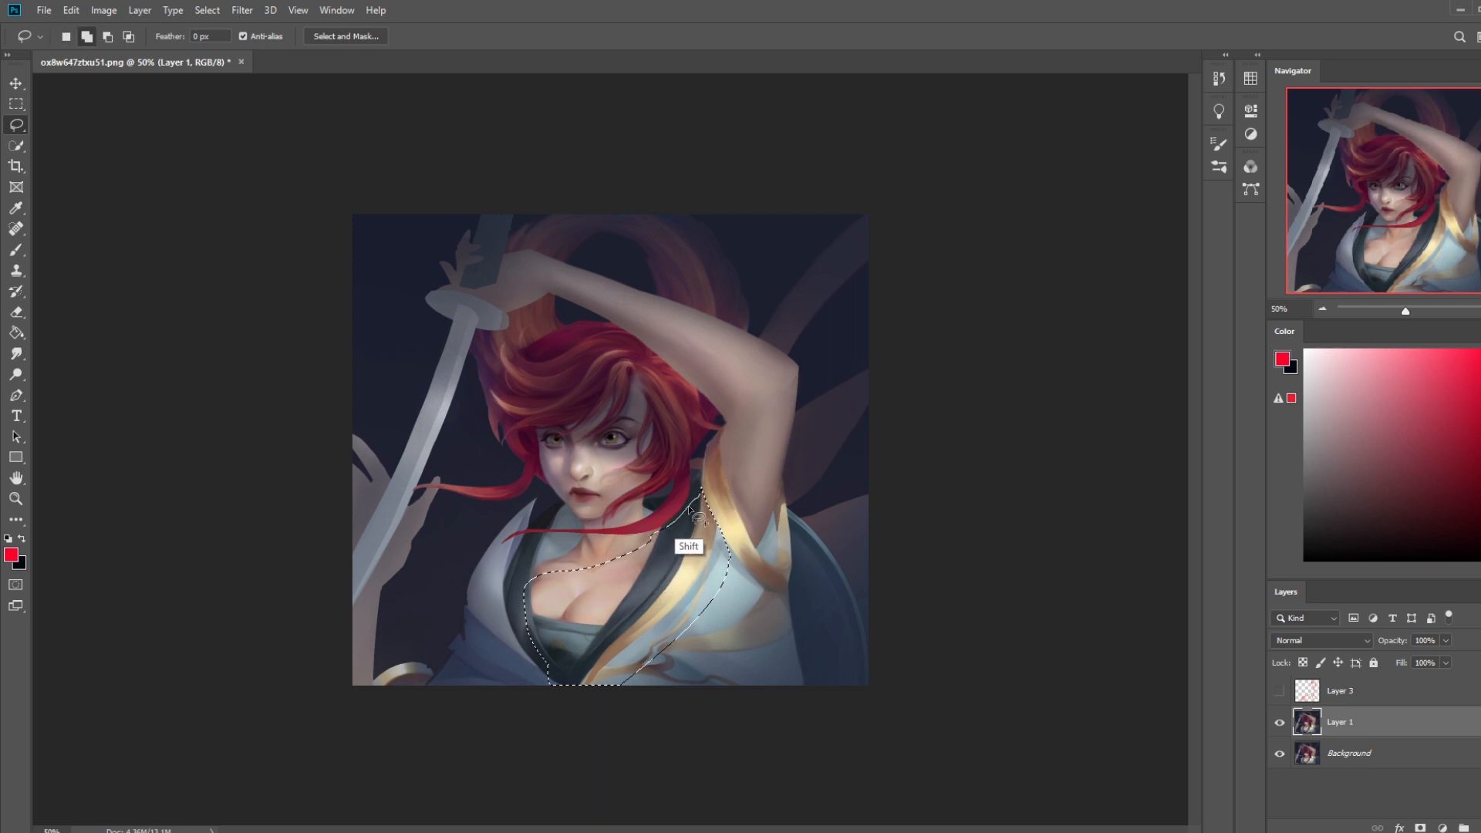
key("ctrl")
key("alt")
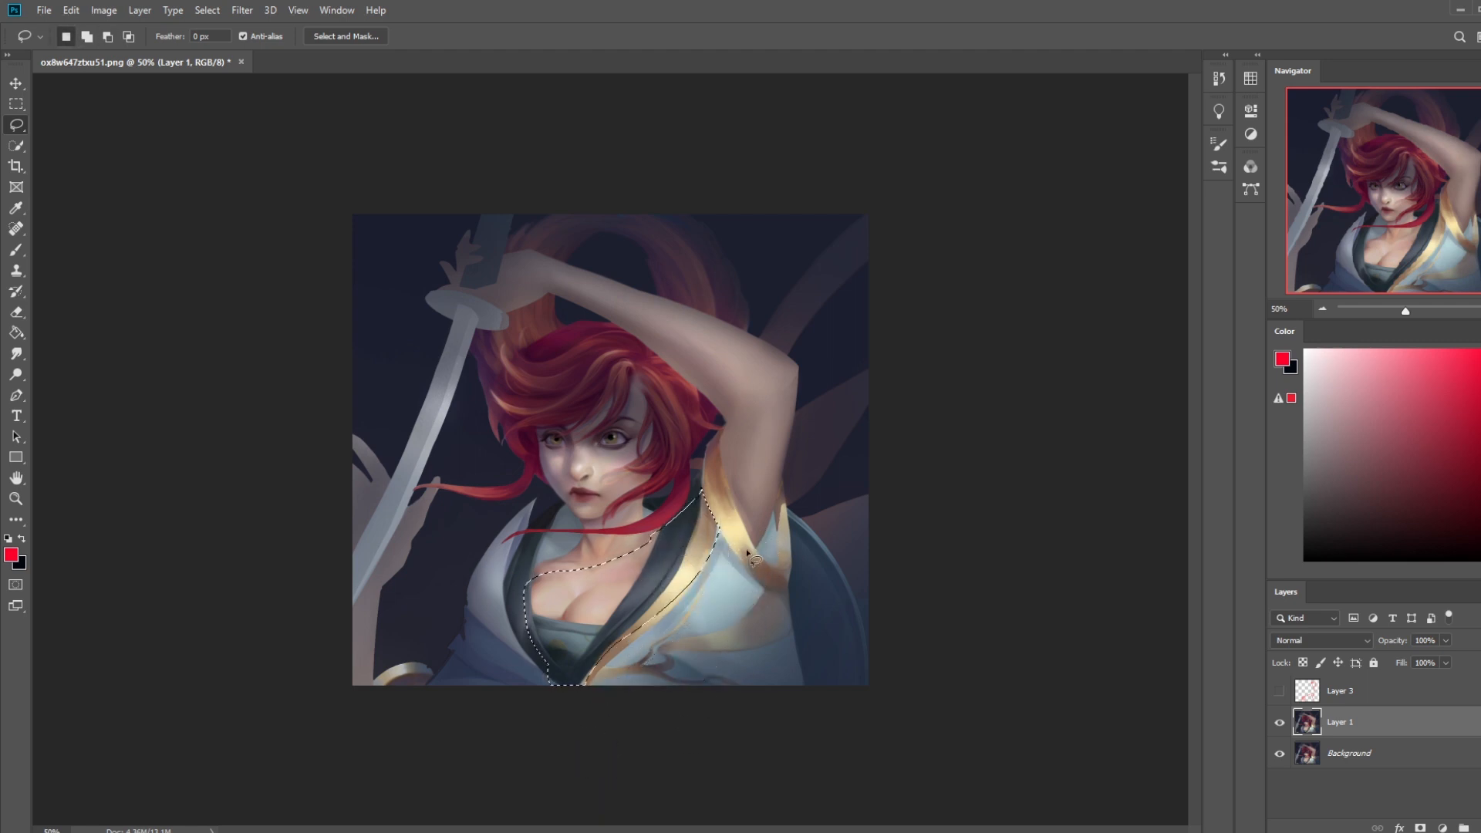
key("shift")
left_click_drag(746, 556, 580, 708)
left_click_drag(752, 603, 720, 741)
key("ctrl")
key("ctrl+j")
Rotate and reposition the copied chest and robe, and erase the copy's rough edge along the lower neckline
key("v")
left_click_drag(648, 469, 610, 467)
left_click_drag(724, 448, 767, 388)
mouse_move(698, 542)
left_mouse_down()
mouse_move(730, 583)
mouse_move(705, 572)
left_mouse_up()
left_click(735, 36)
key("b")
key("e")
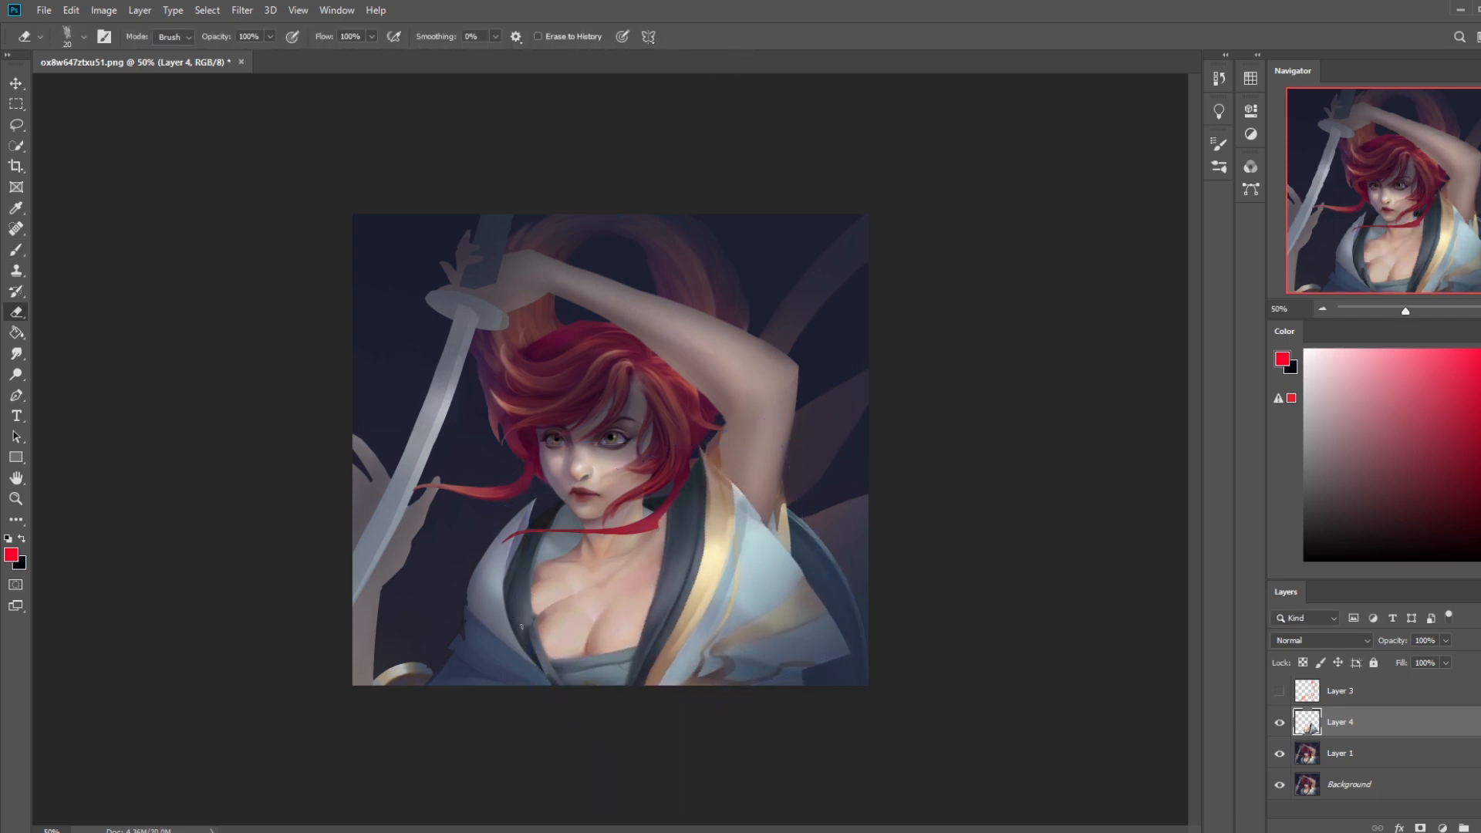
left_click_drag(569, 684, 549, 648)
Choose an Istebrak dry-oil brush at 35 px and blend the upper end of the gold collar trim below the hair with sampled colours
key("b")
left_click(721, 508, "alt")
right_click(722, 509)
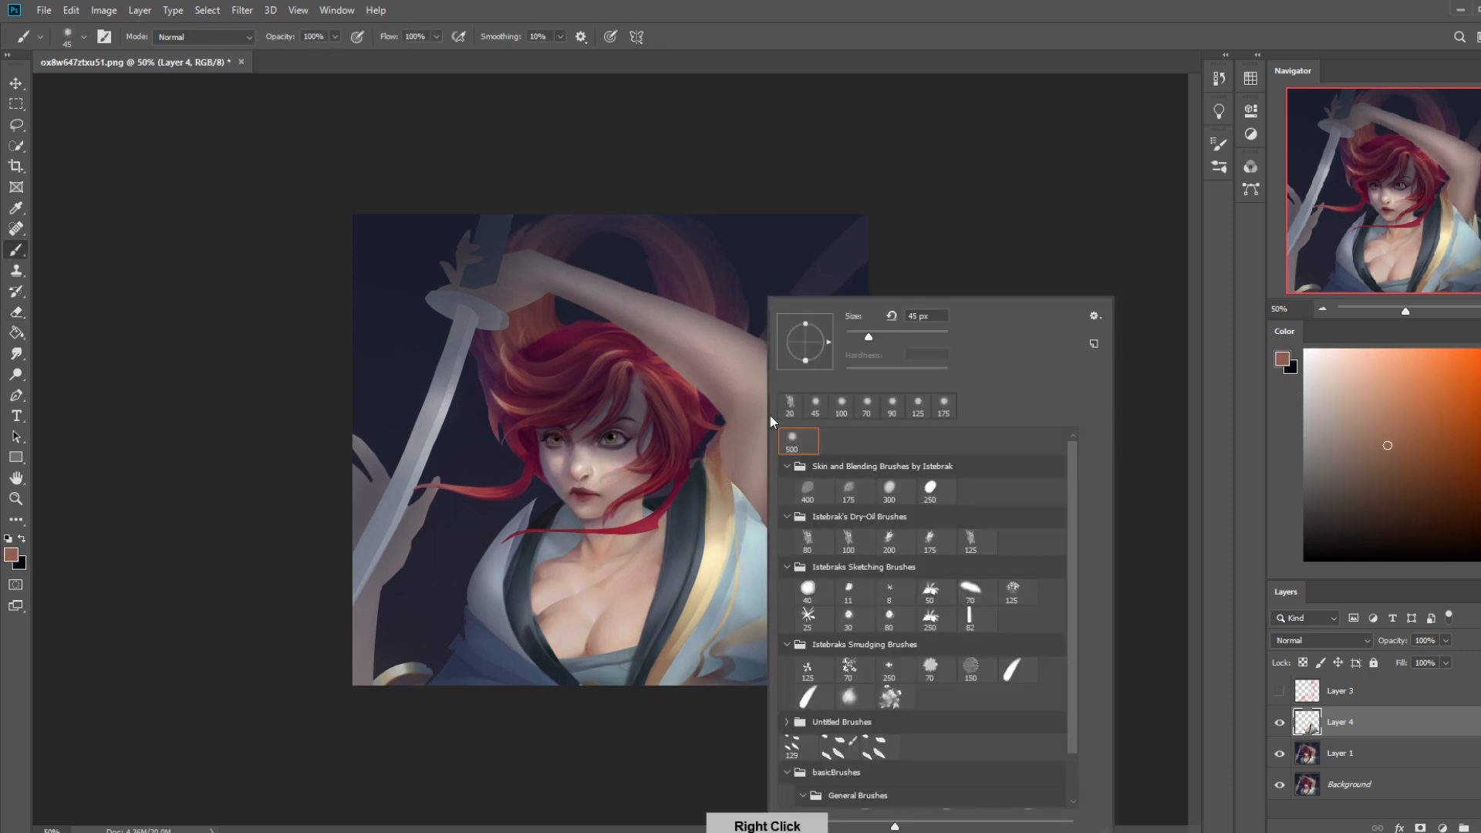
double_click(818, 553)
key("bracketleft")
key("bracketleft")
key("bracketleft")
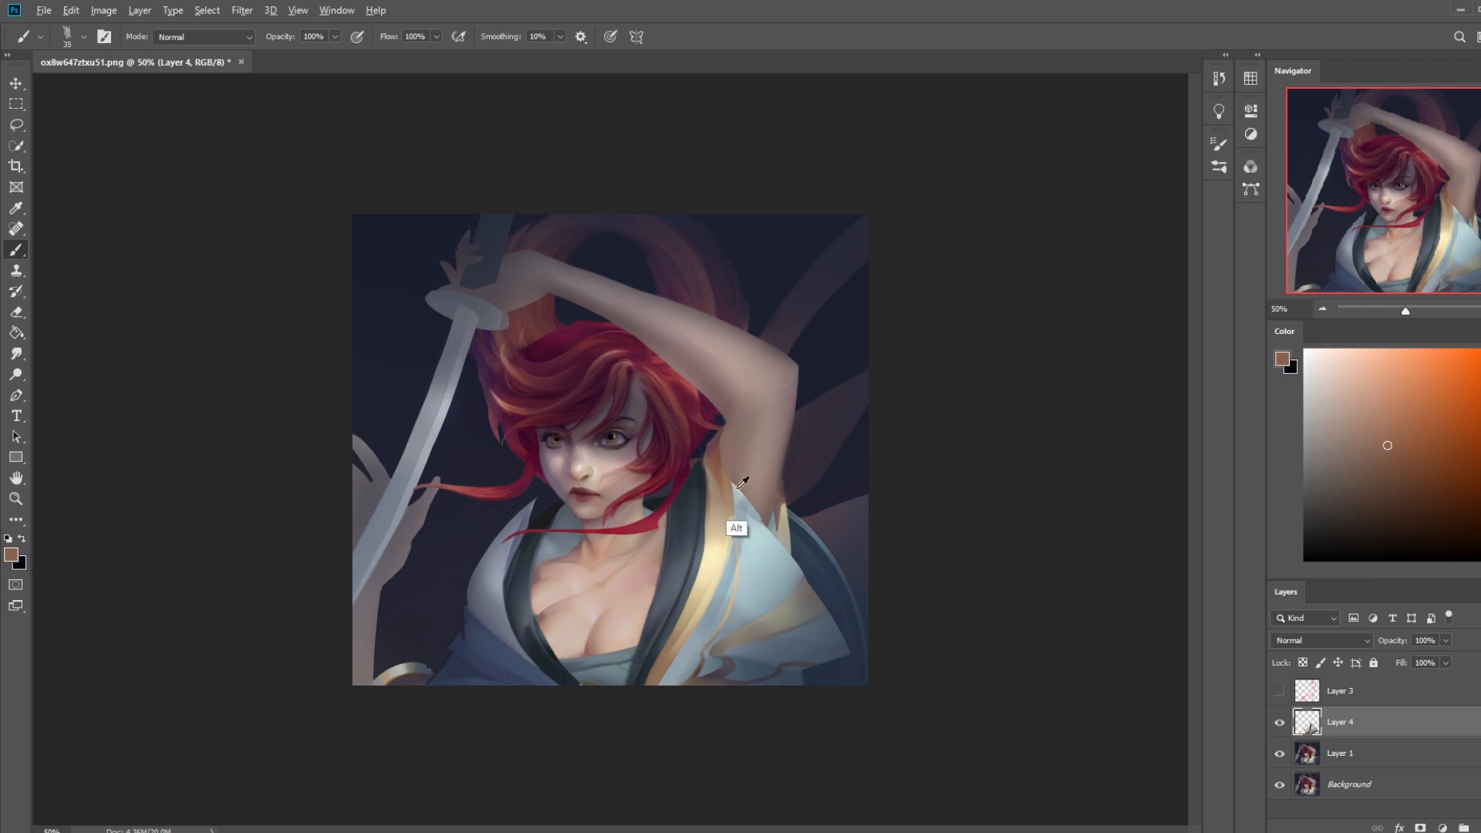
left_click(720, 542, "alt")
left_click_drag(716, 486, 713, 431)
key("ctrl")
left_click(719, 453, "alt")
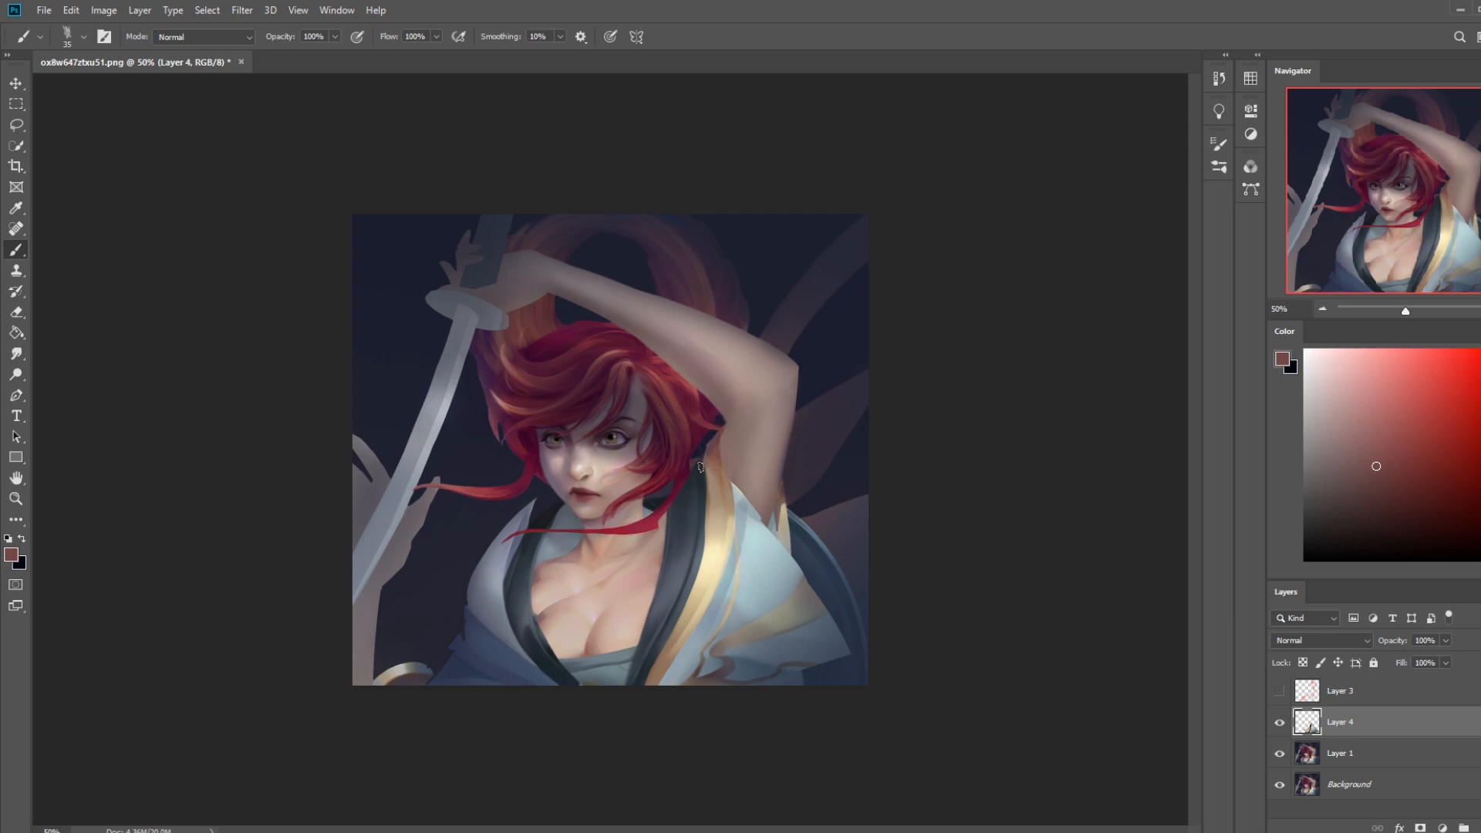
left_click(720, 455, "alt")
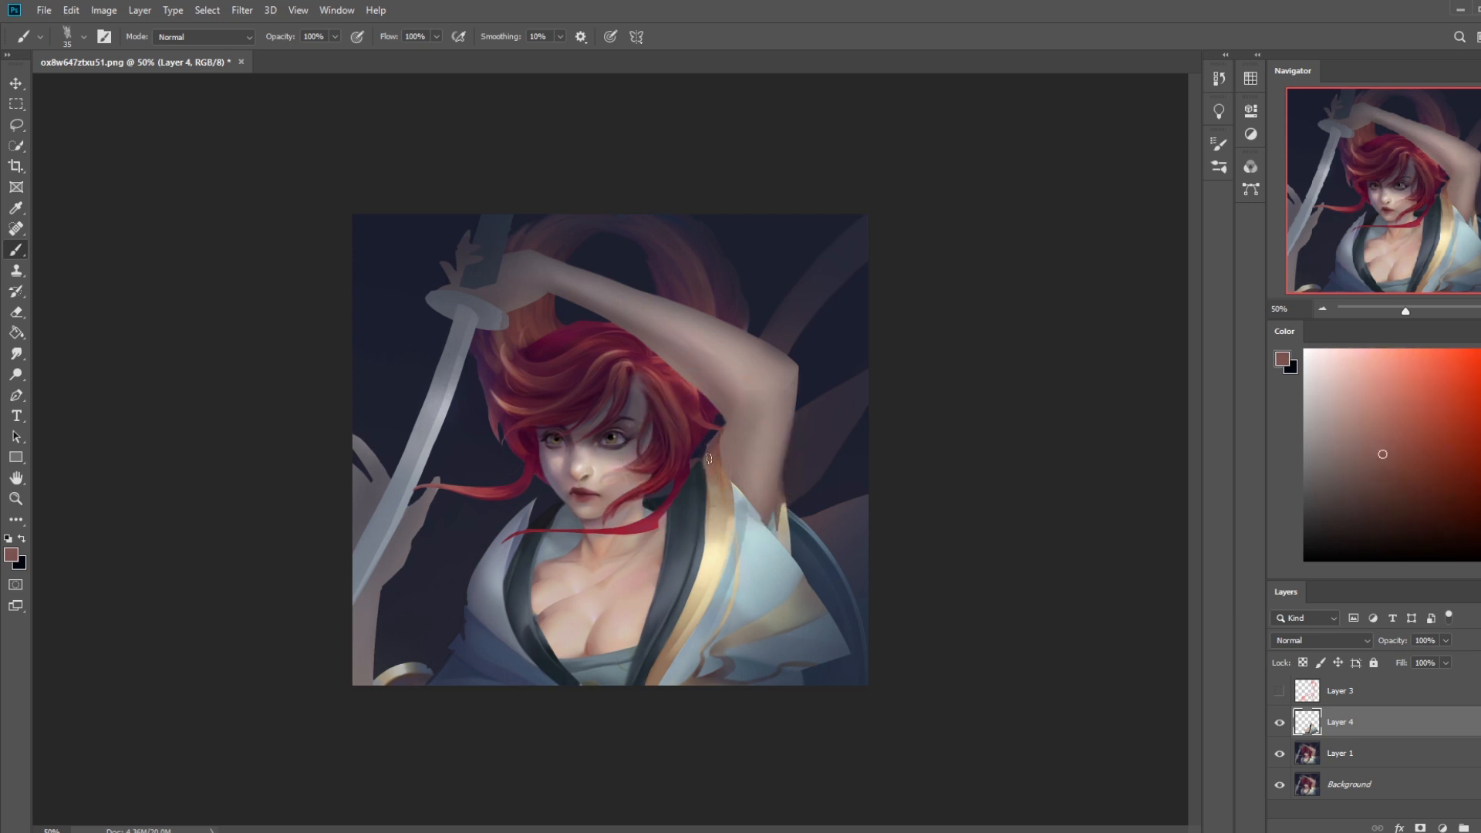
Repaint the upper part of the dark collar on the raised-arm side with sampled dark blue tones, using progressively smaller brush sizes
left_click(707, 493, "alt")
left_click(703, 488, "alt")
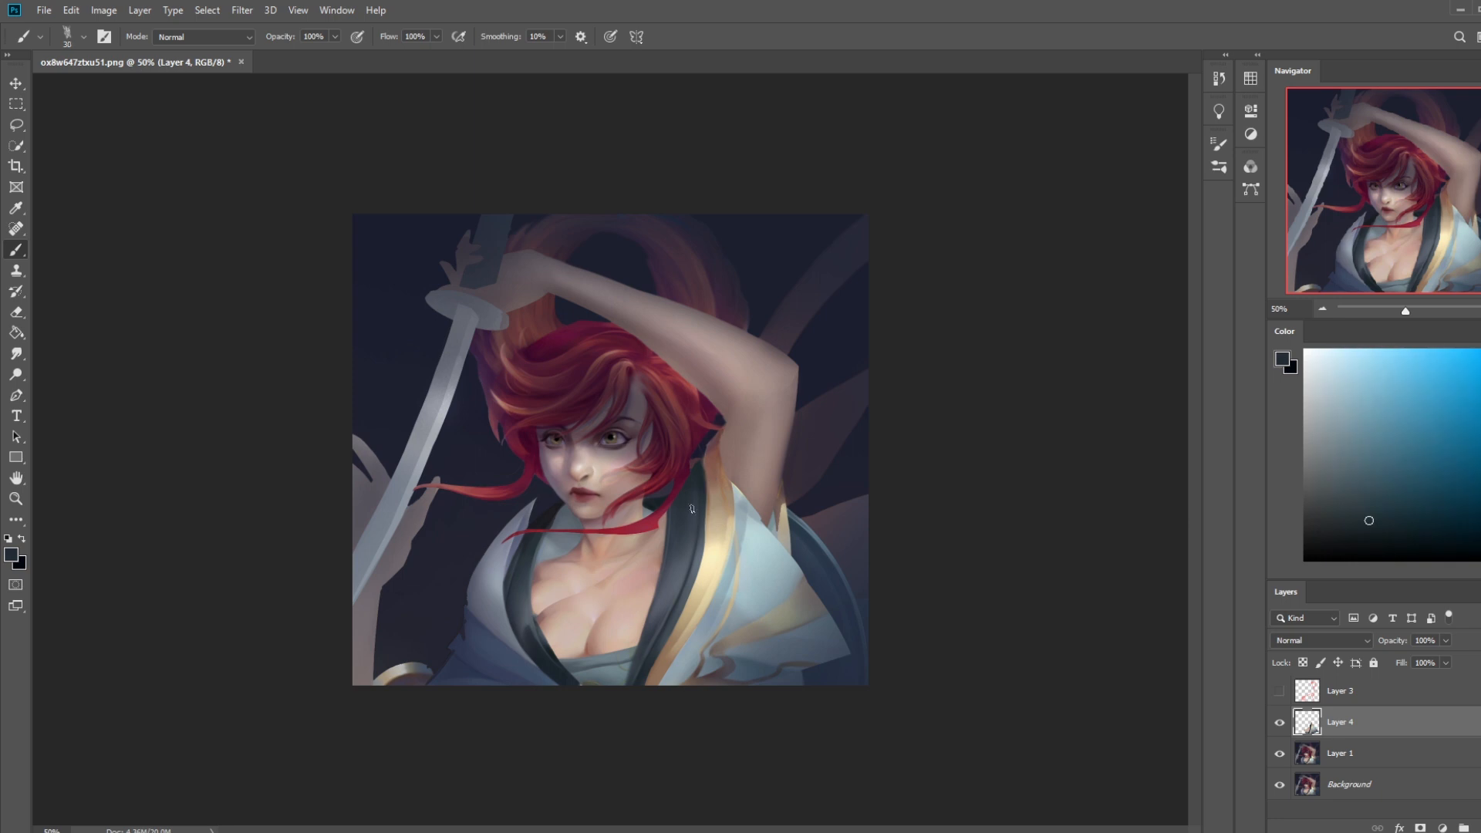
left_click_drag(704, 492, 704, 558)
left_click(698, 609, "alt")
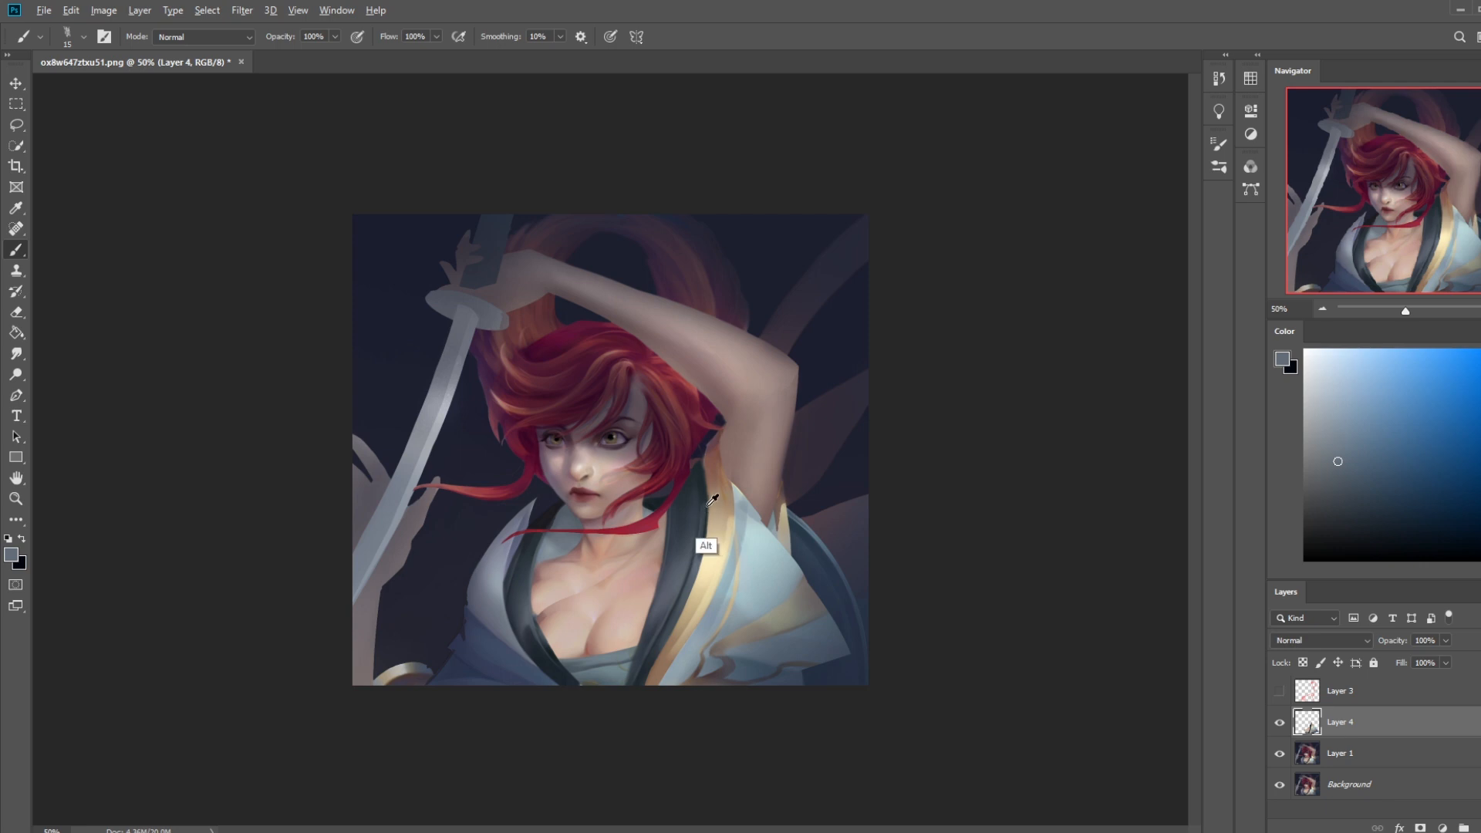
left_click(701, 545, "alt")
left_click(702, 529, "alt")
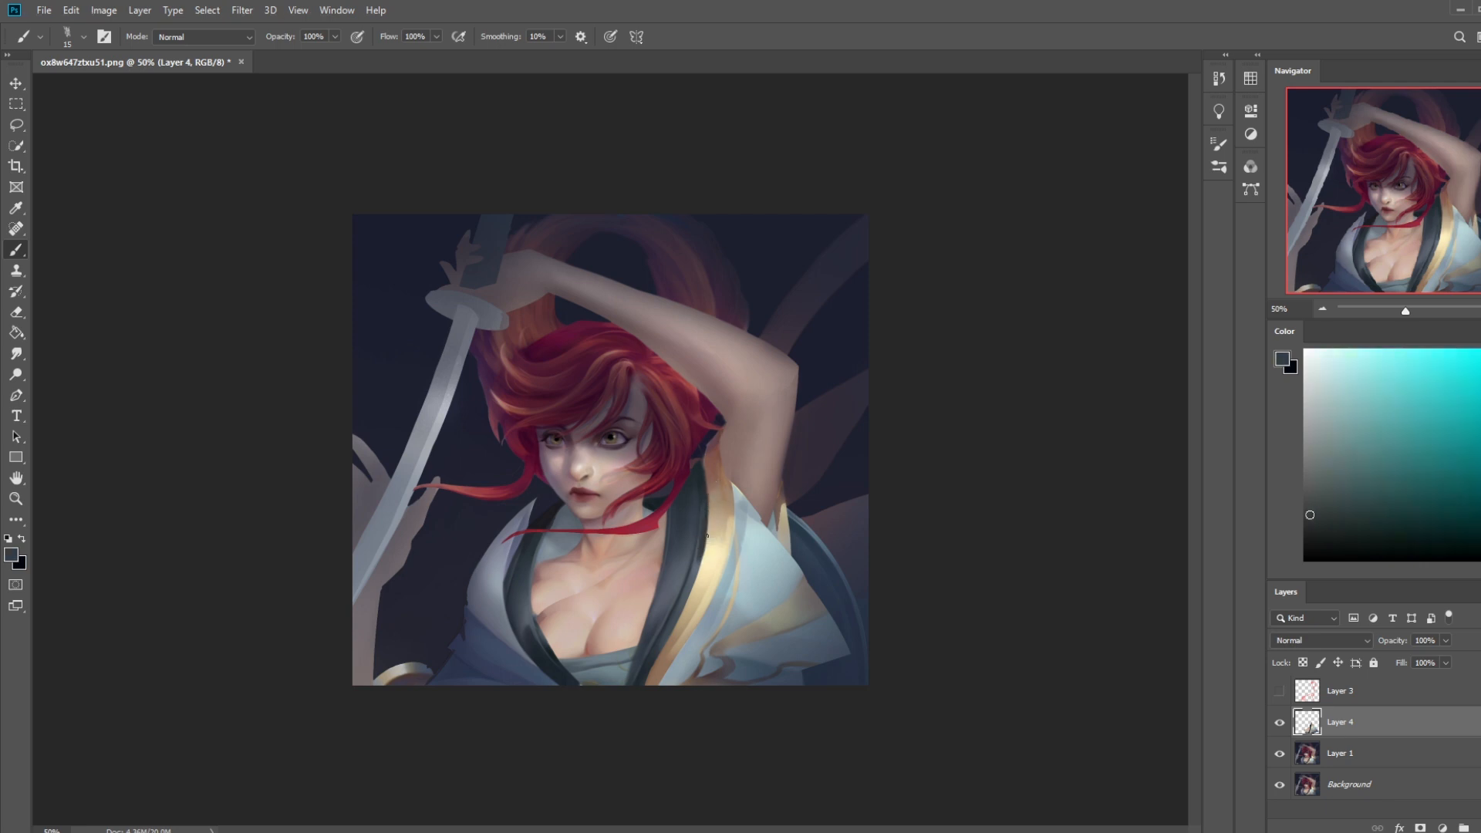
left_click(703, 527, "alt")
key("bracketleft")
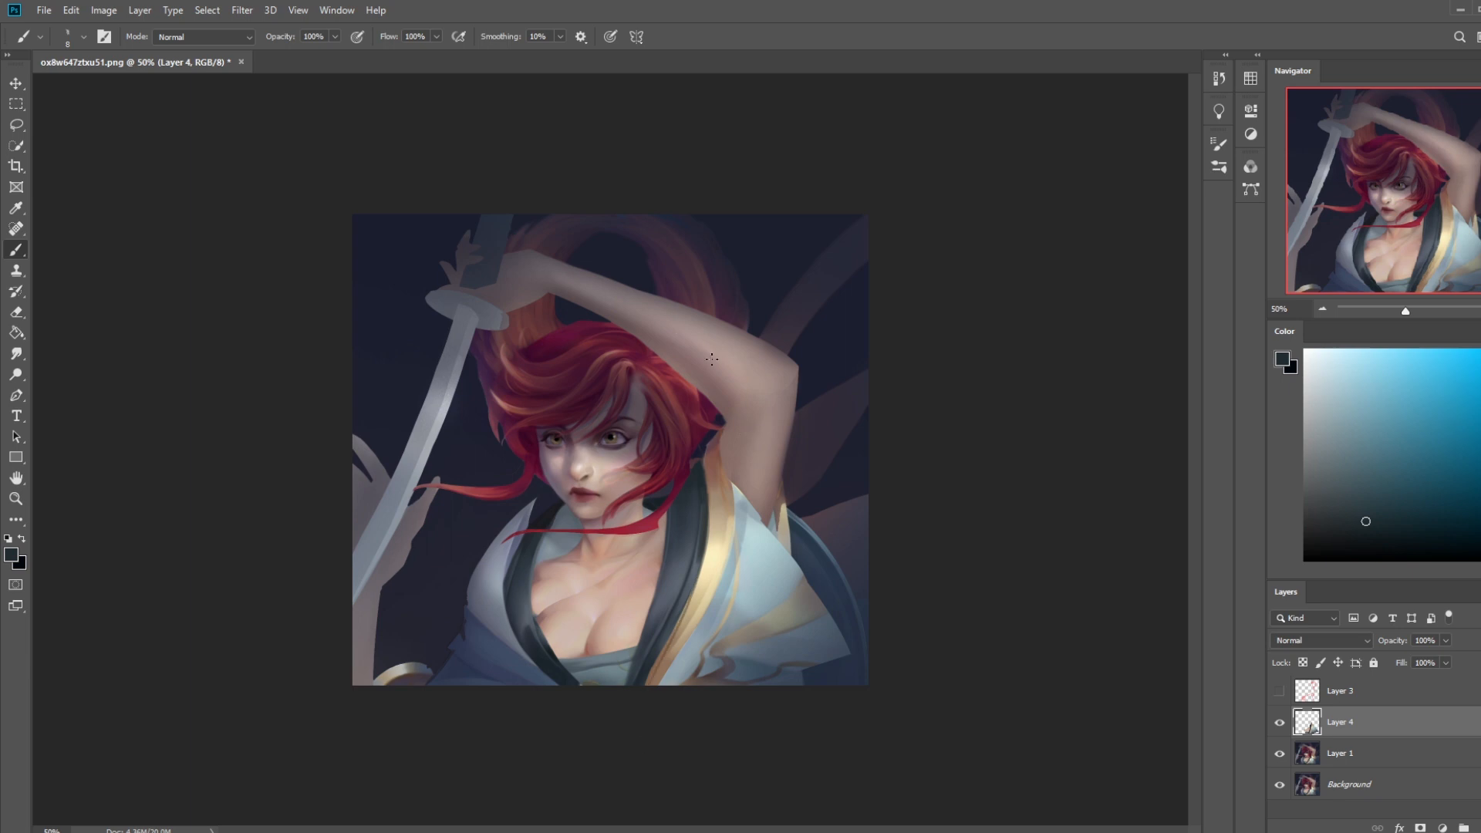
Paint the gold trim's upper end up toward the armpit with sampled brown and gold tones
left_click(711, 454, "alt")
key("bracketright")
key("bracketright")
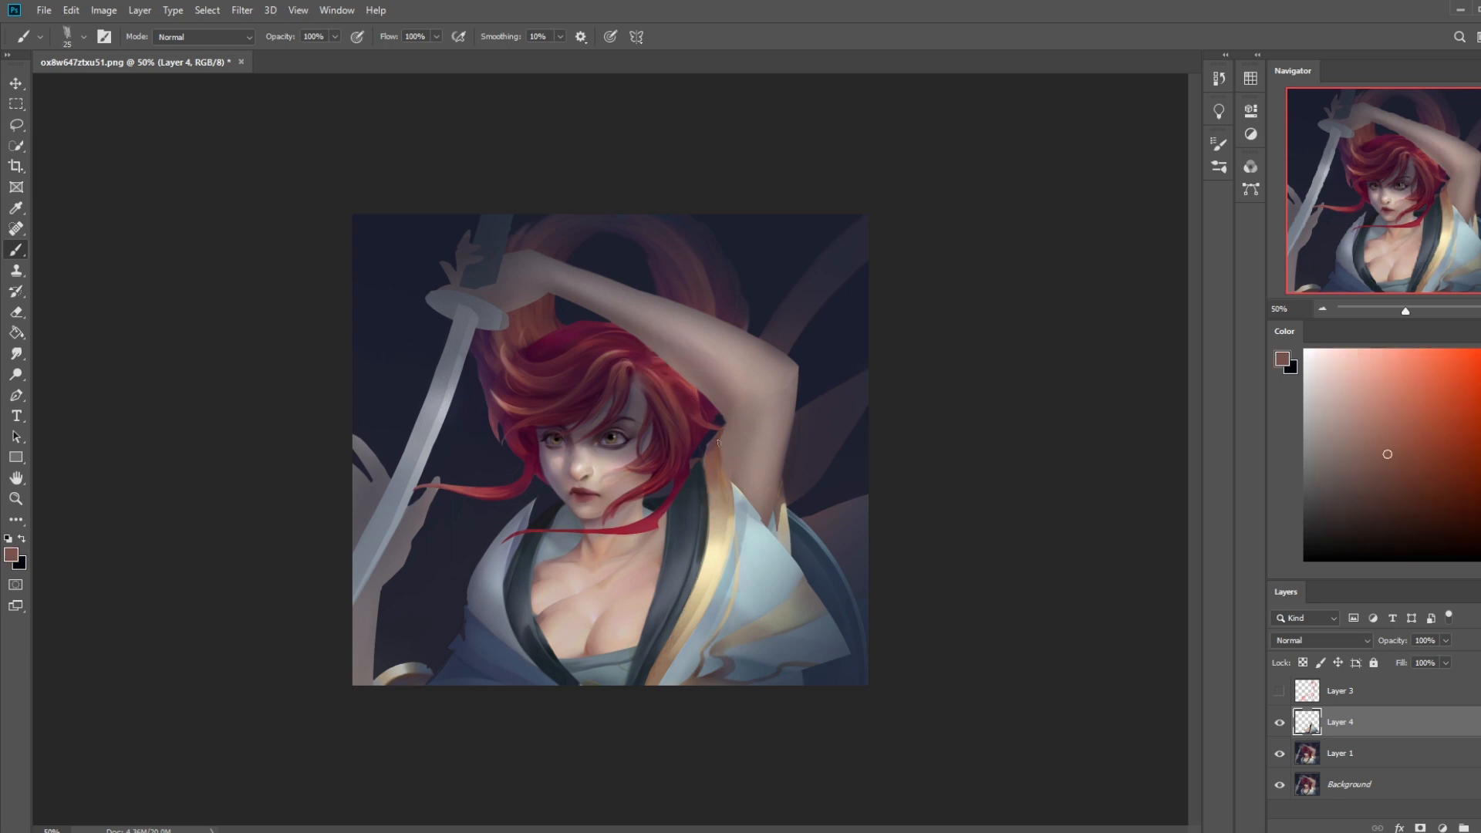
left_click(714, 441, "alt")
left_click_drag(724, 440, 719, 501)
left_click(721, 480, "alt")
left_click(720, 513, "alt")
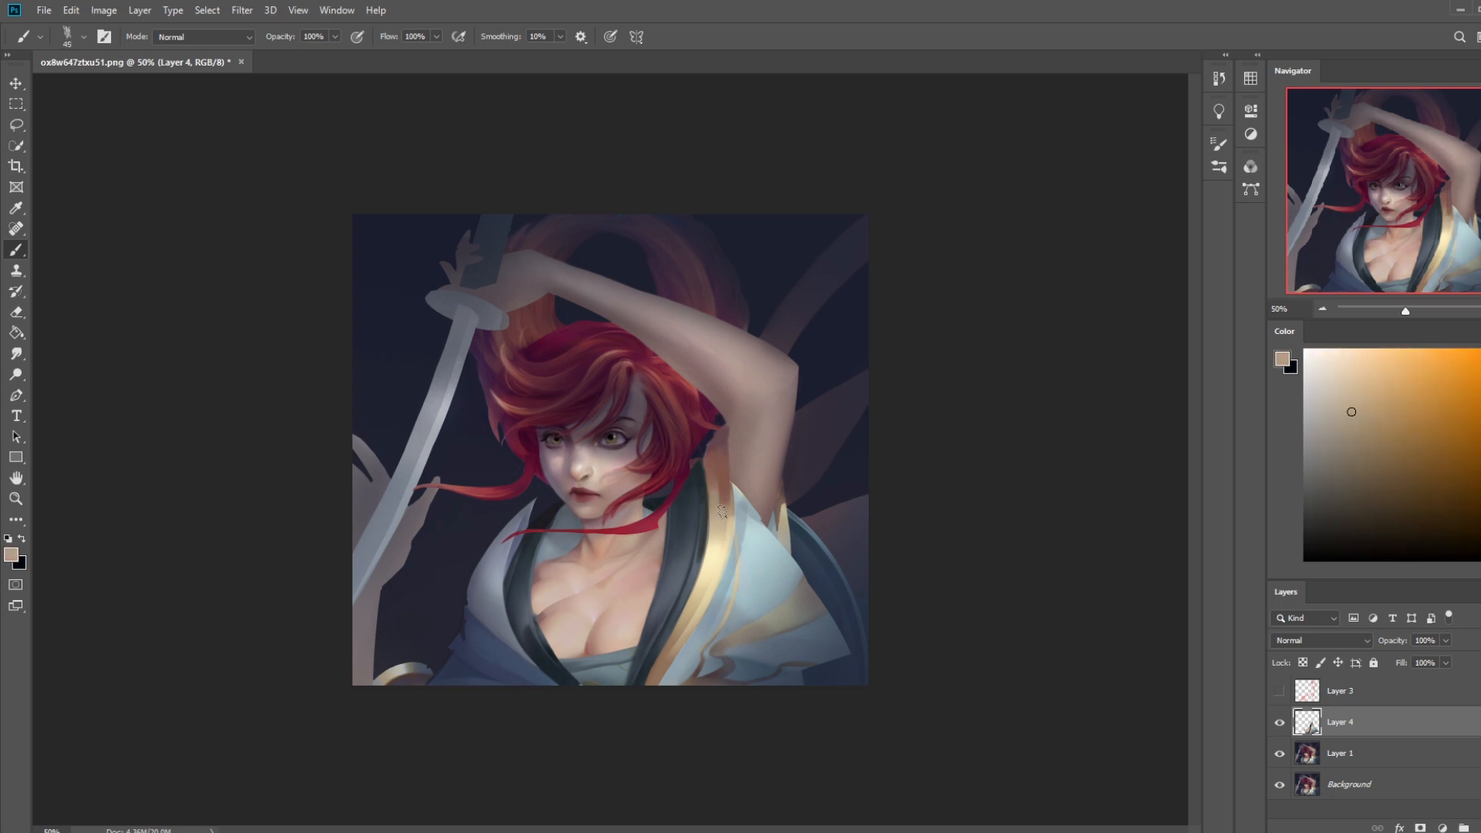
Extend the pale blue robe edge up along the raised arm's underside with sampled blue-grey tones at 15 px
left_click(734, 493, "alt")
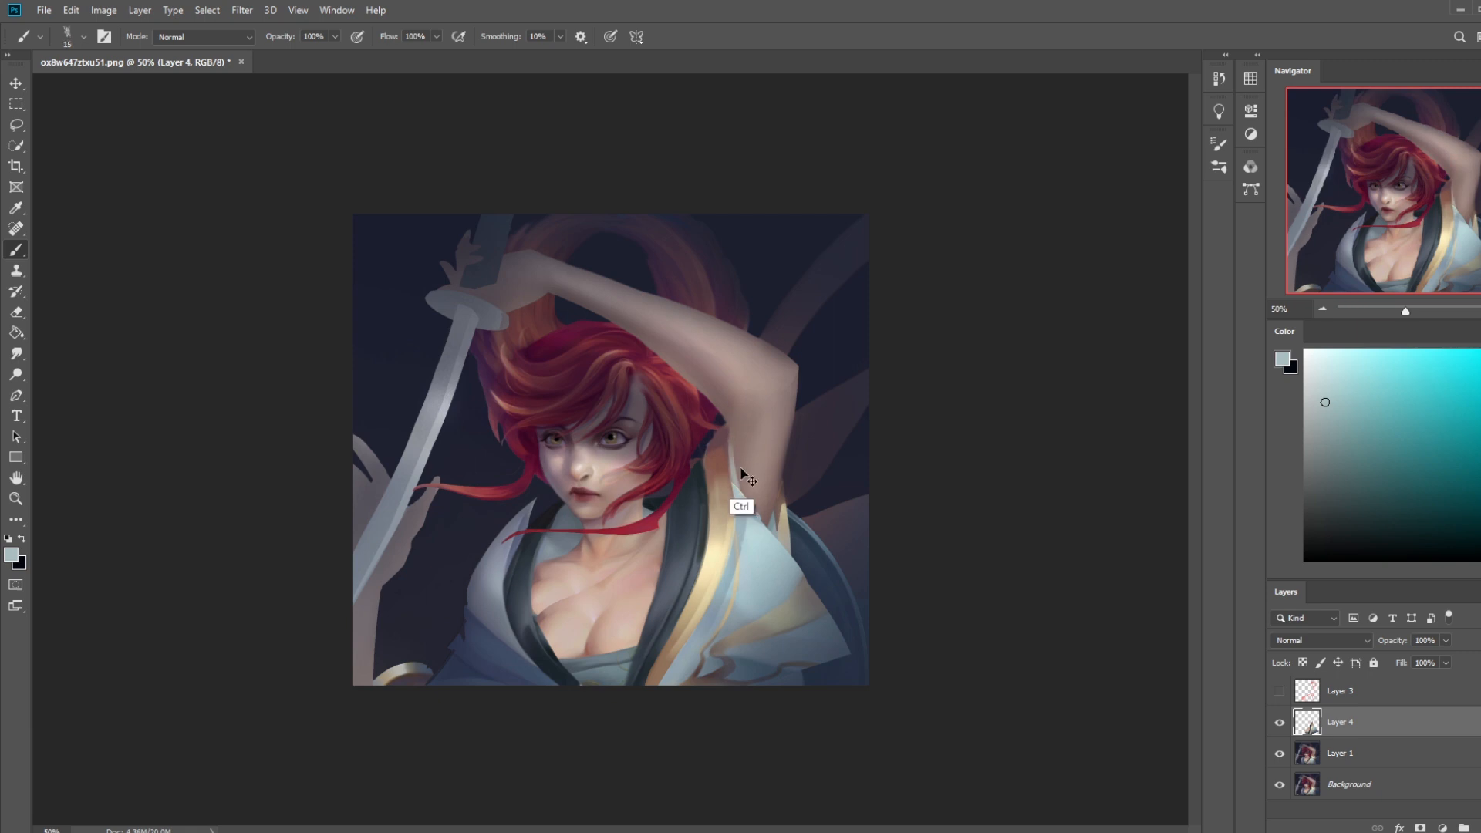
left_click(746, 549, "alt")
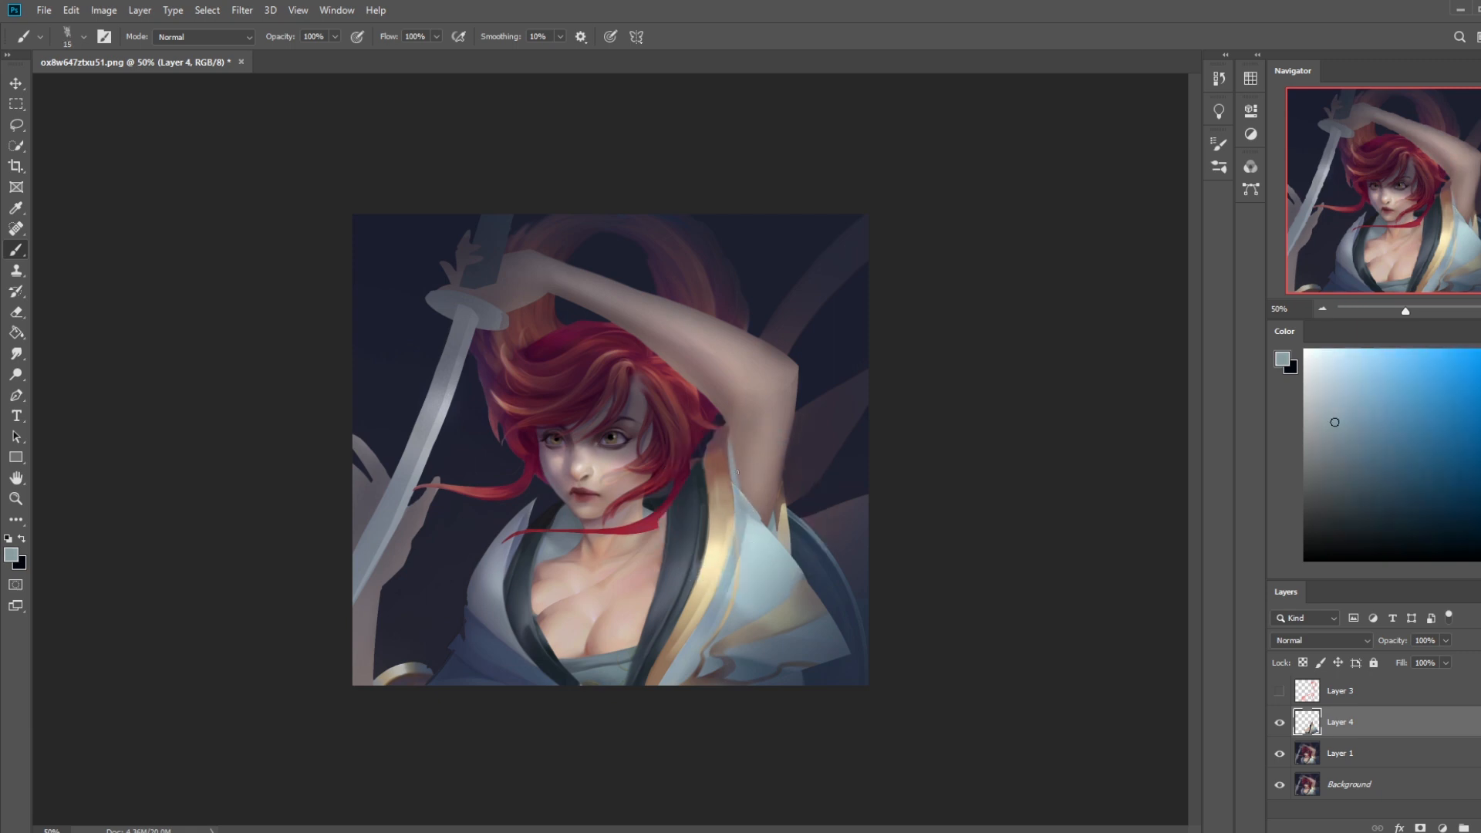
left_click(754, 525, "alt")
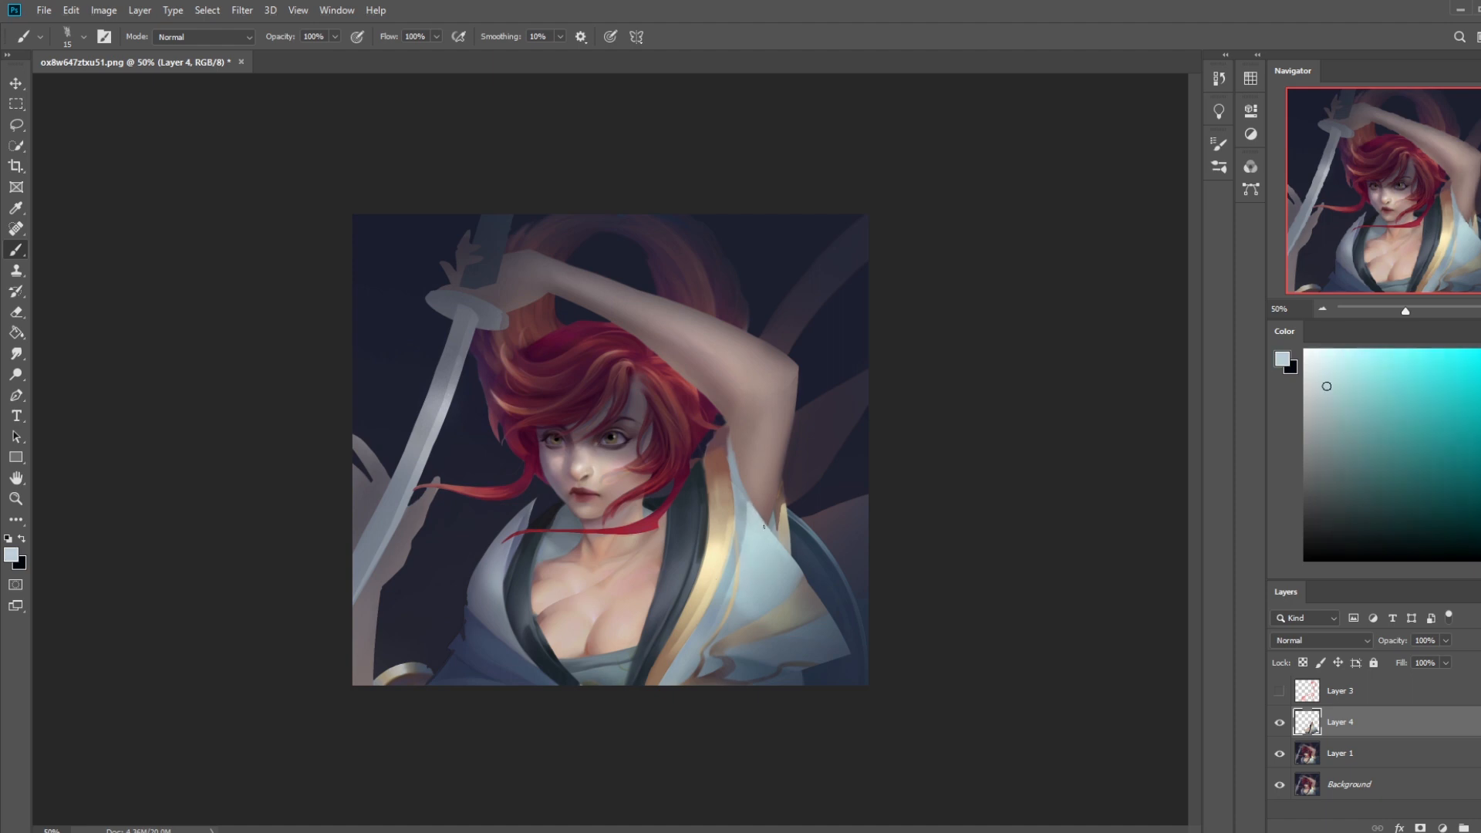
left_click(743, 463, "alt")
left_click(734, 445, "alt")
Paint sampled skin shadow where the raised arm meets the robe and smudge the transition at 13% strength
left_click(772, 502, "alt")
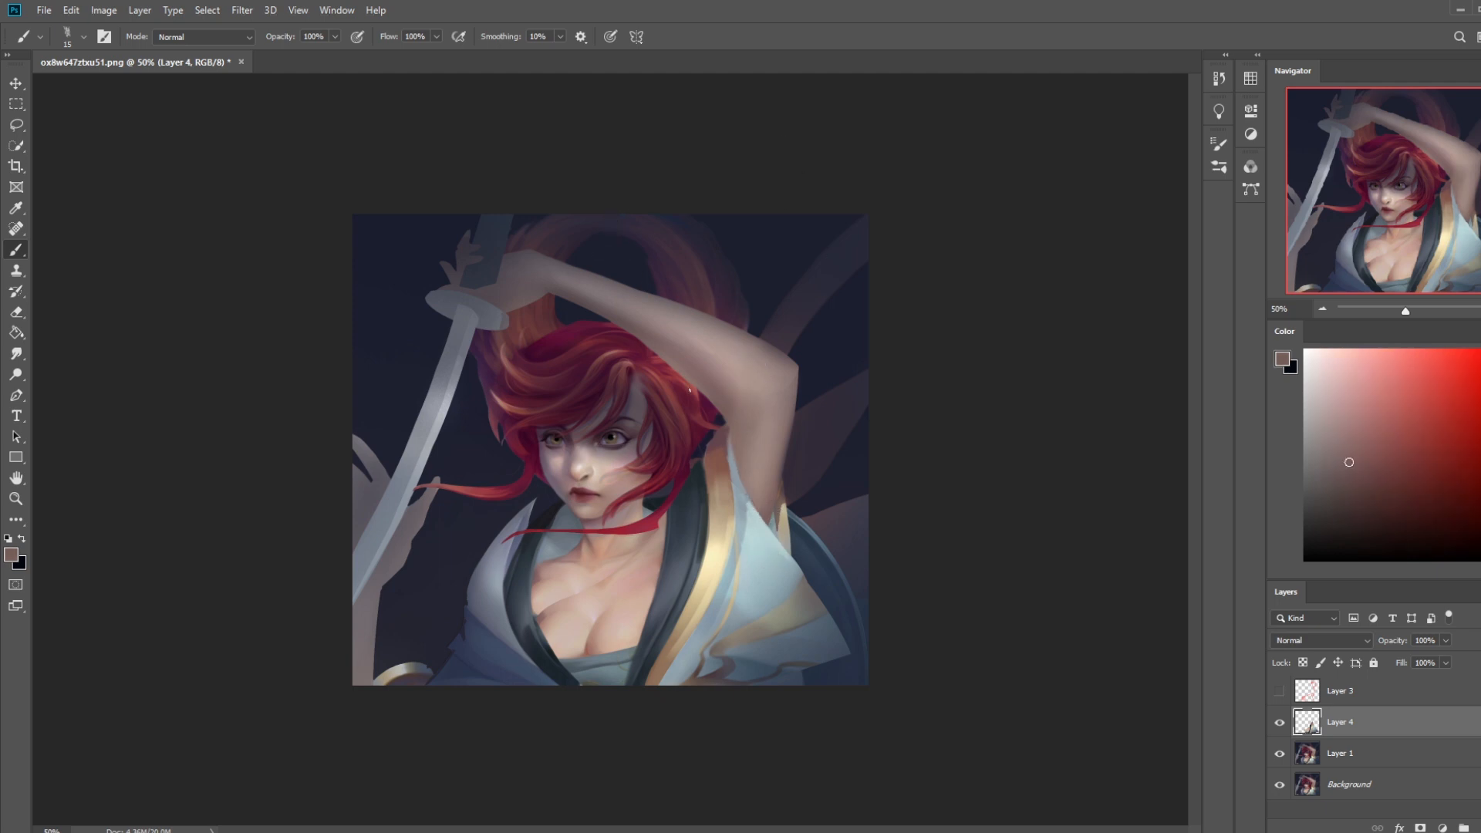
key("bracketright")
left_click_drag(738, 440, 752, 476)
key("ctrl")
key("ctrl")
key("ctrl")
left_click(17, 351)
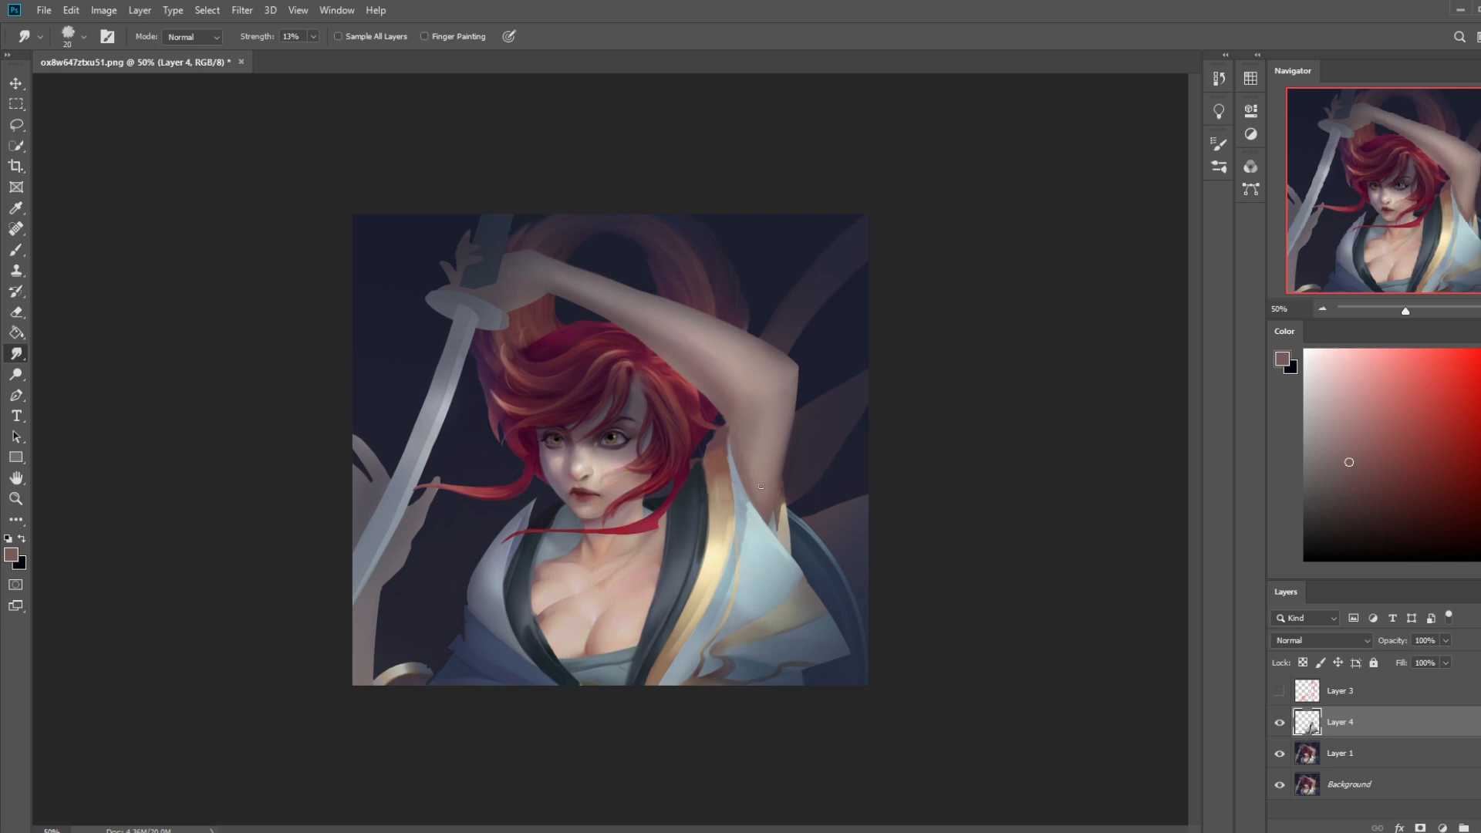
Clean up the gap between hair, armpit and collar with sampled background, red and dark collar colours at 15 px
key("b")
left_click(705, 438, "alt")
key("bracketleft")
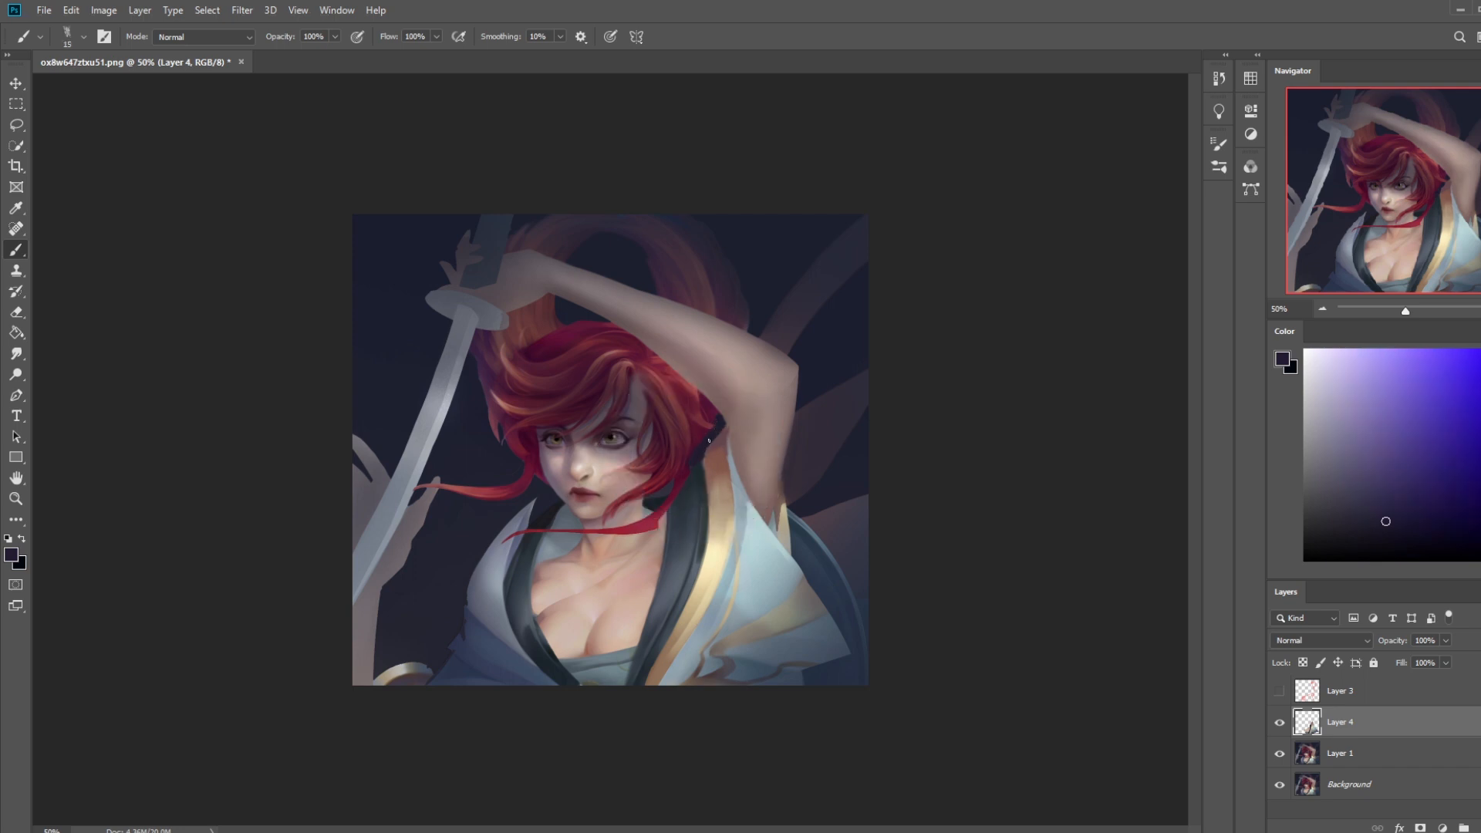
left_click(701, 467, "alt")
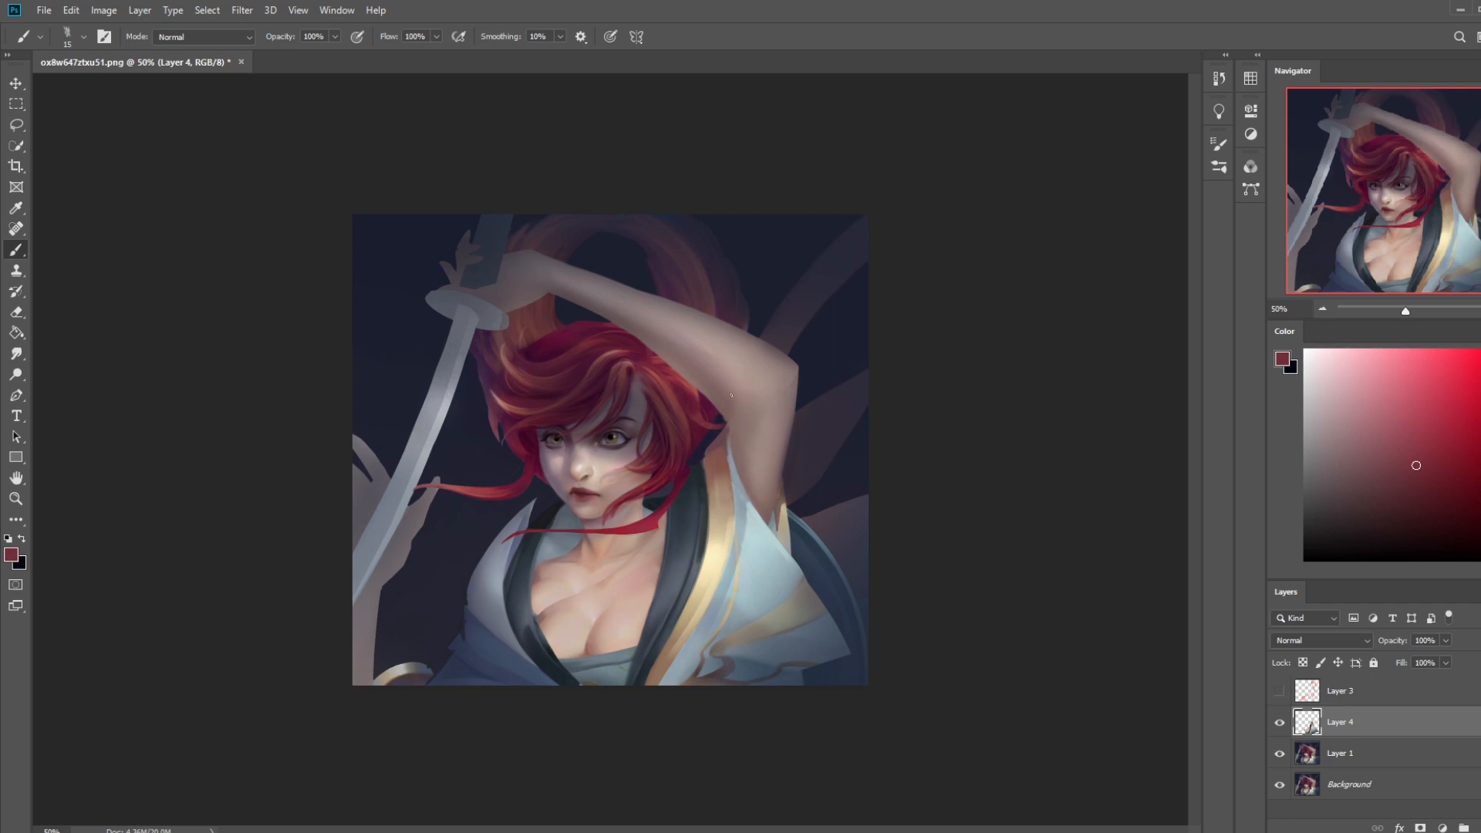
left_click(698, 499, "alt")
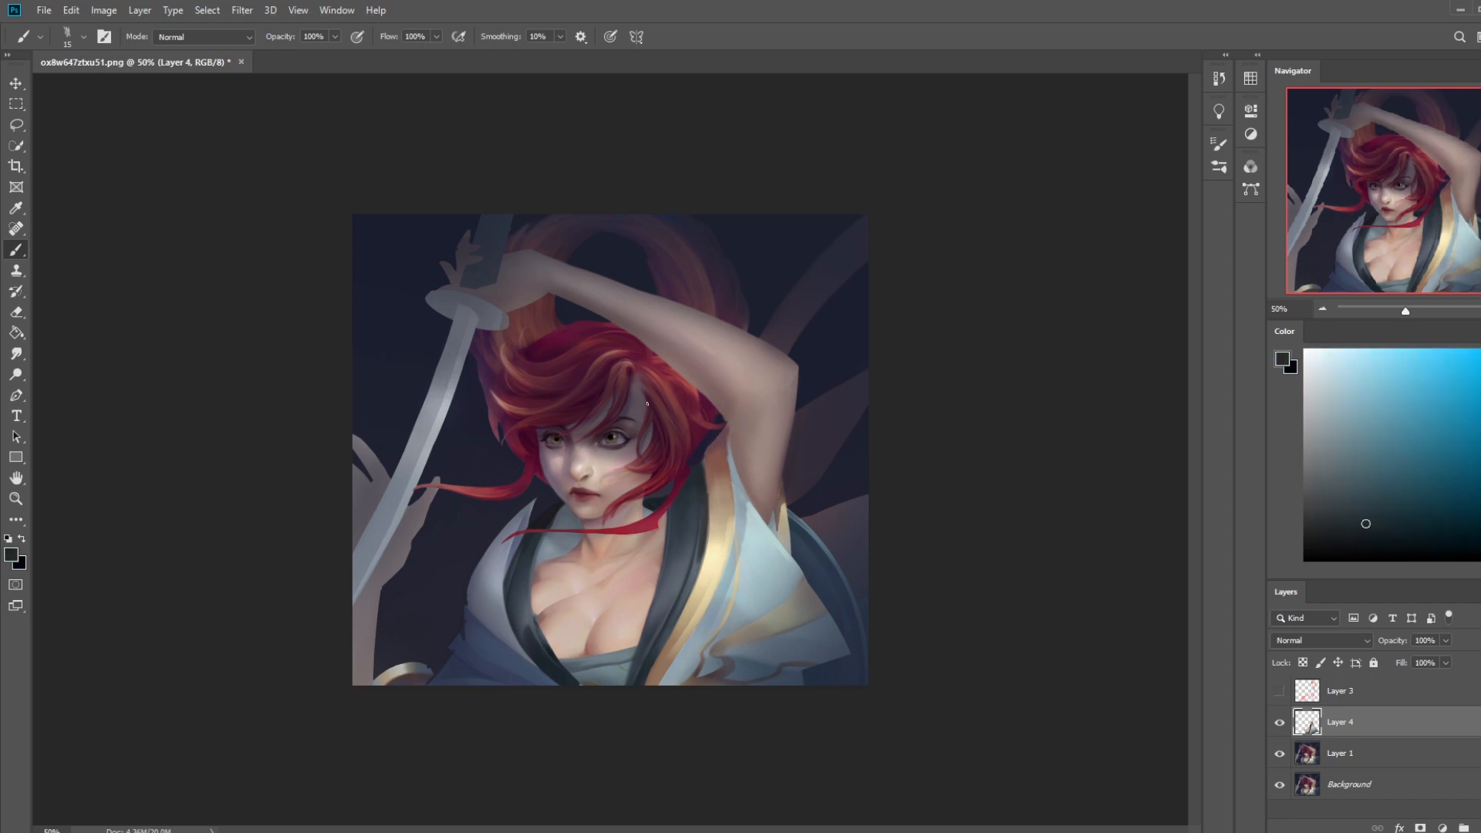
Paint sampled skin tones at 30 px over the chest beside the sword-side collar and erase the excess
left_click(548, 648, "alt")
left_click(532, 621, "alt")
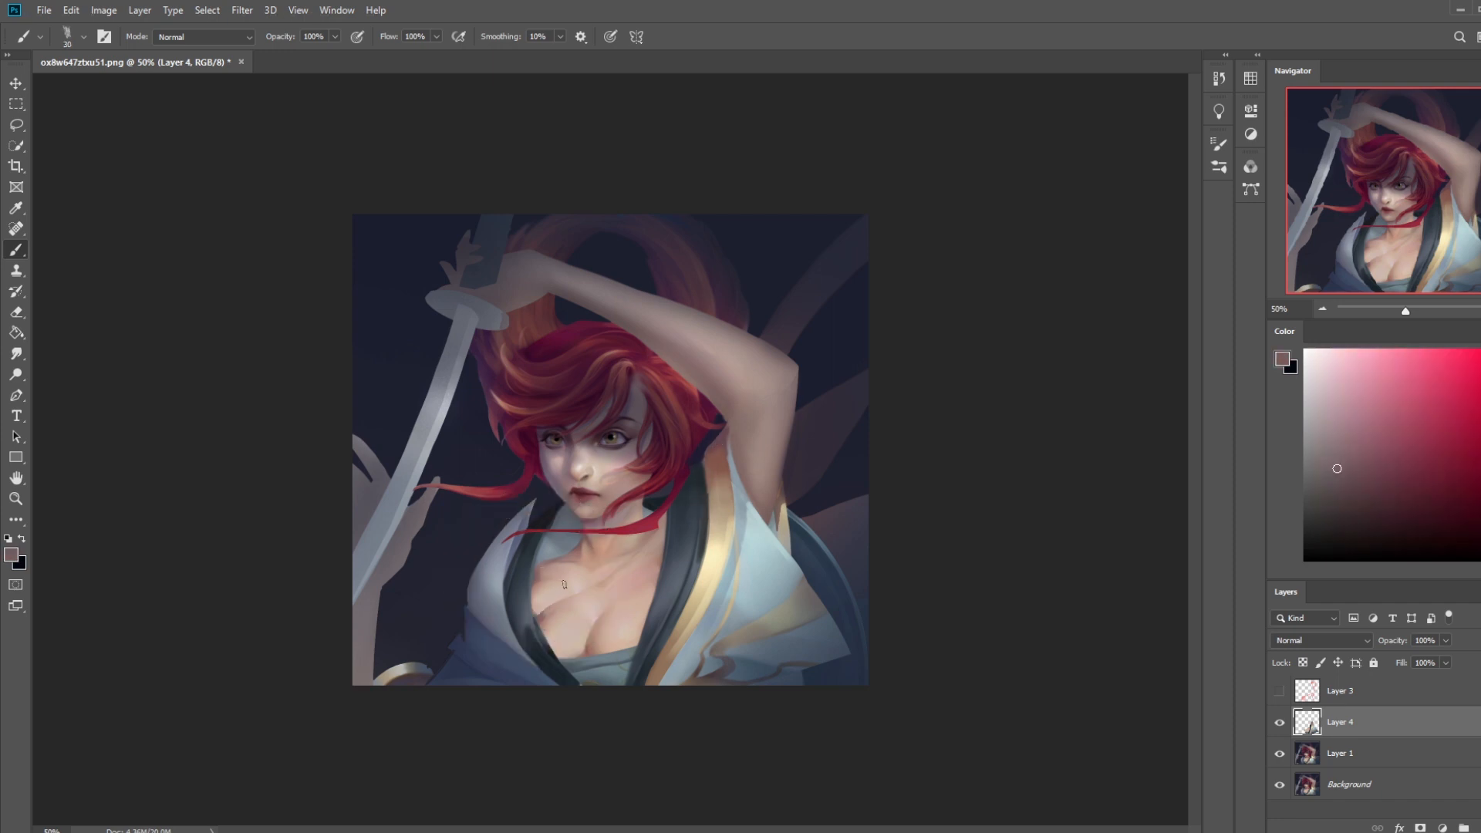
left_click(549, 611, "alt")
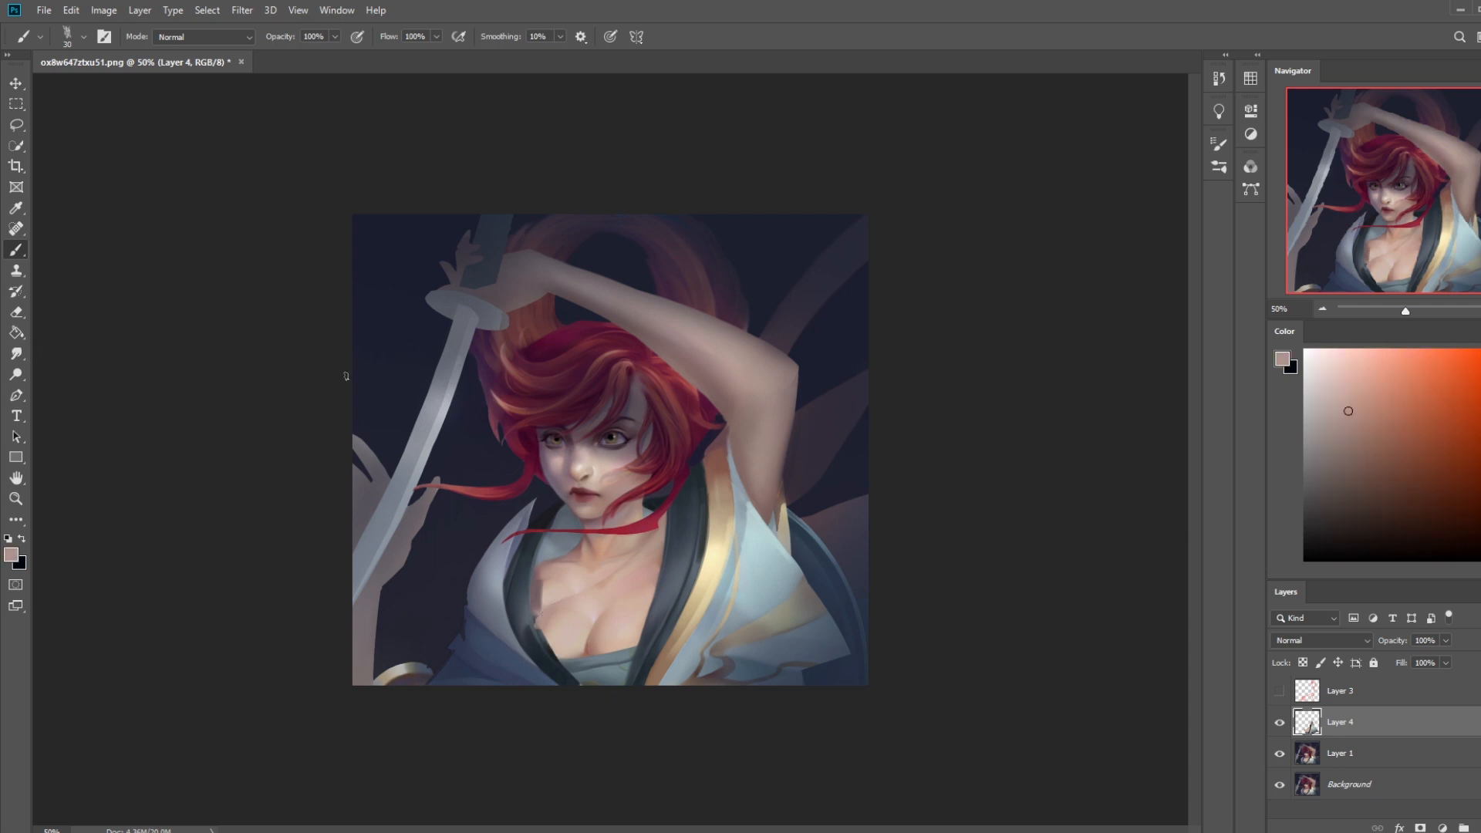
key("e")
key("alt+e")
key("Escape")
left_click_drag(569, 615, 540, 621)
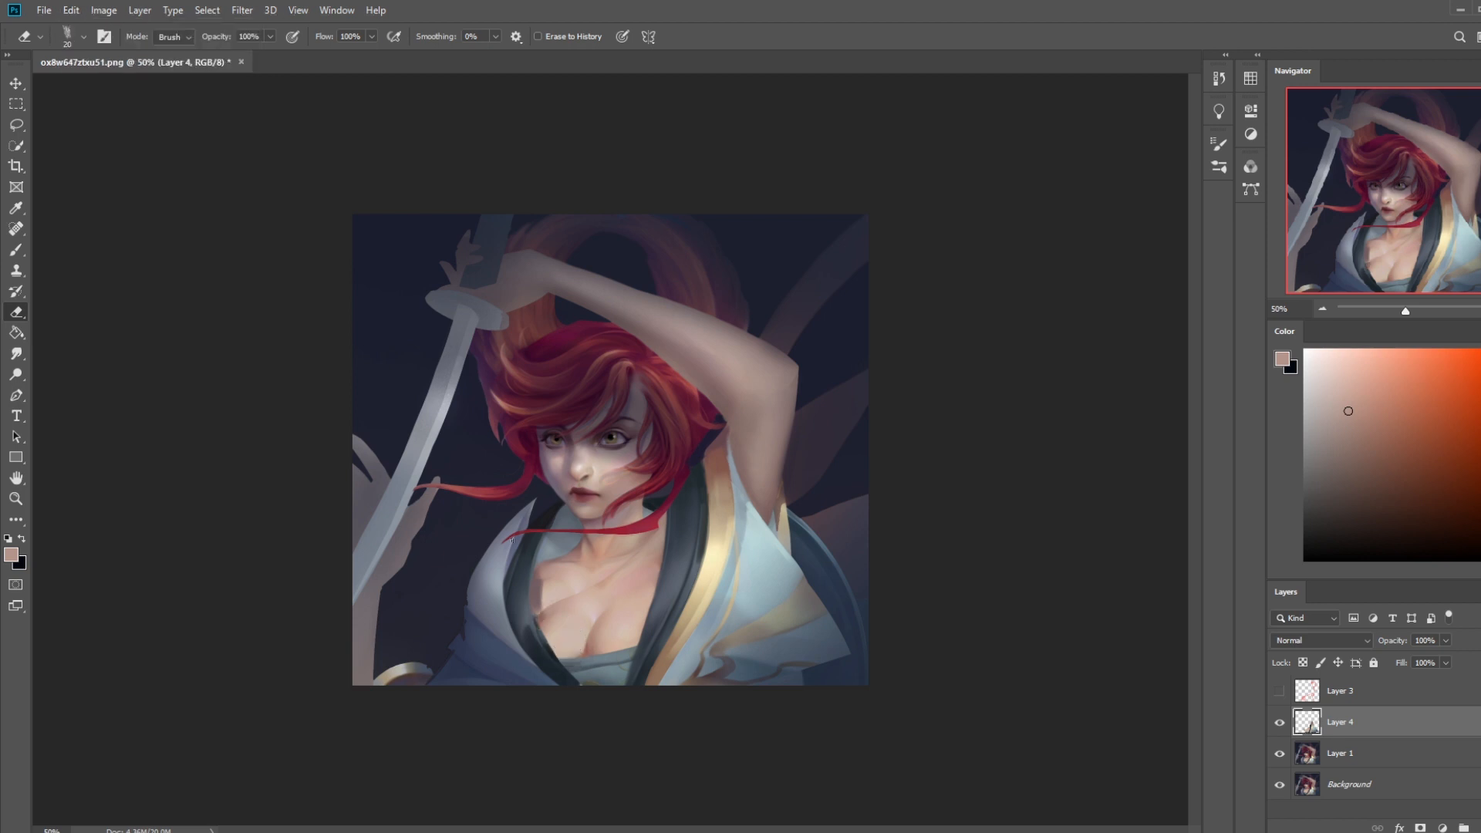
Repaint the chest edge beside the sword-side collar with a sampled light skin tone and smudge it smooth
key("b")
left_click(549, 588, "alt")
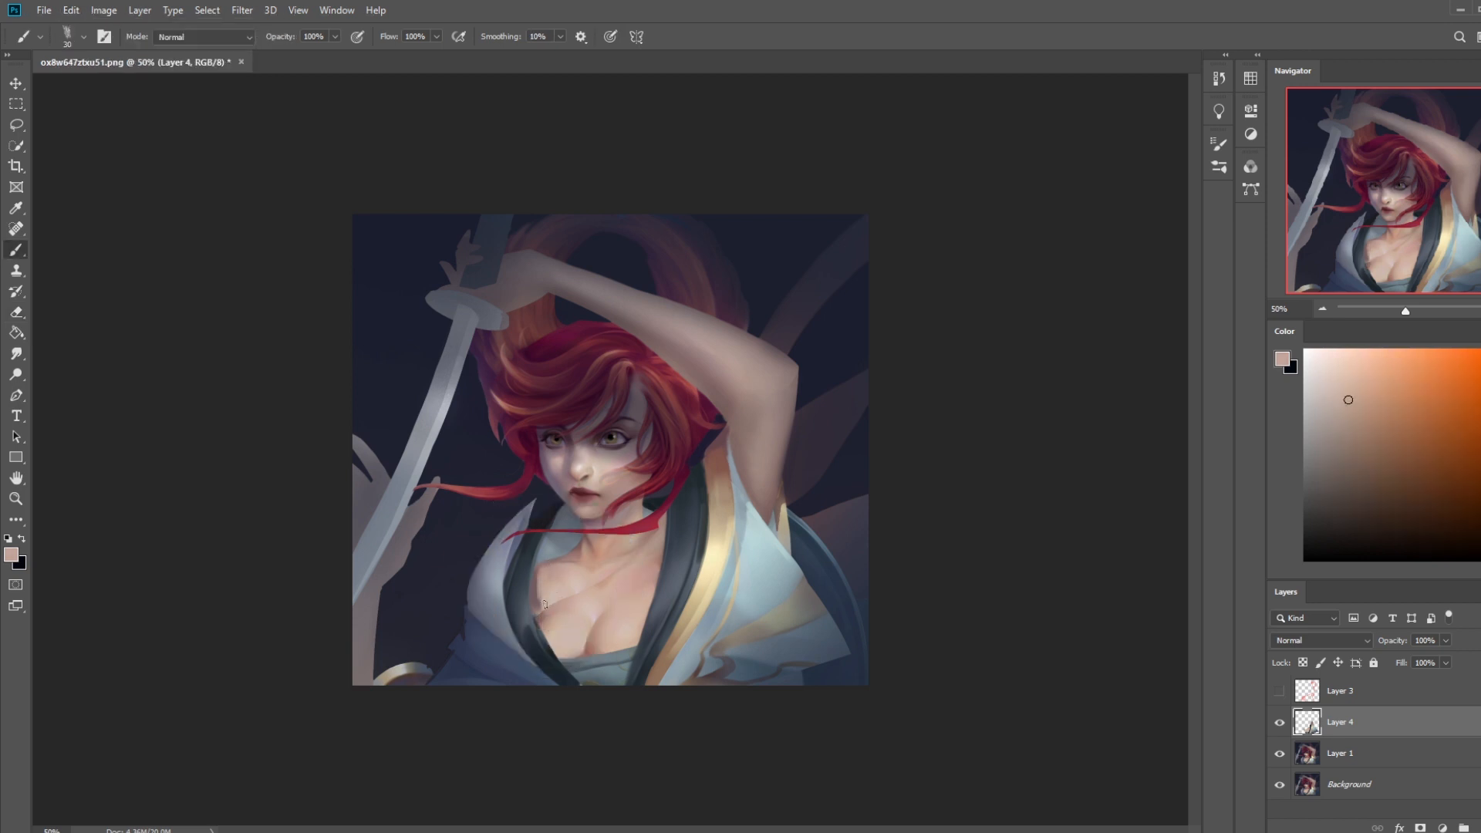
left_click(16, 353)
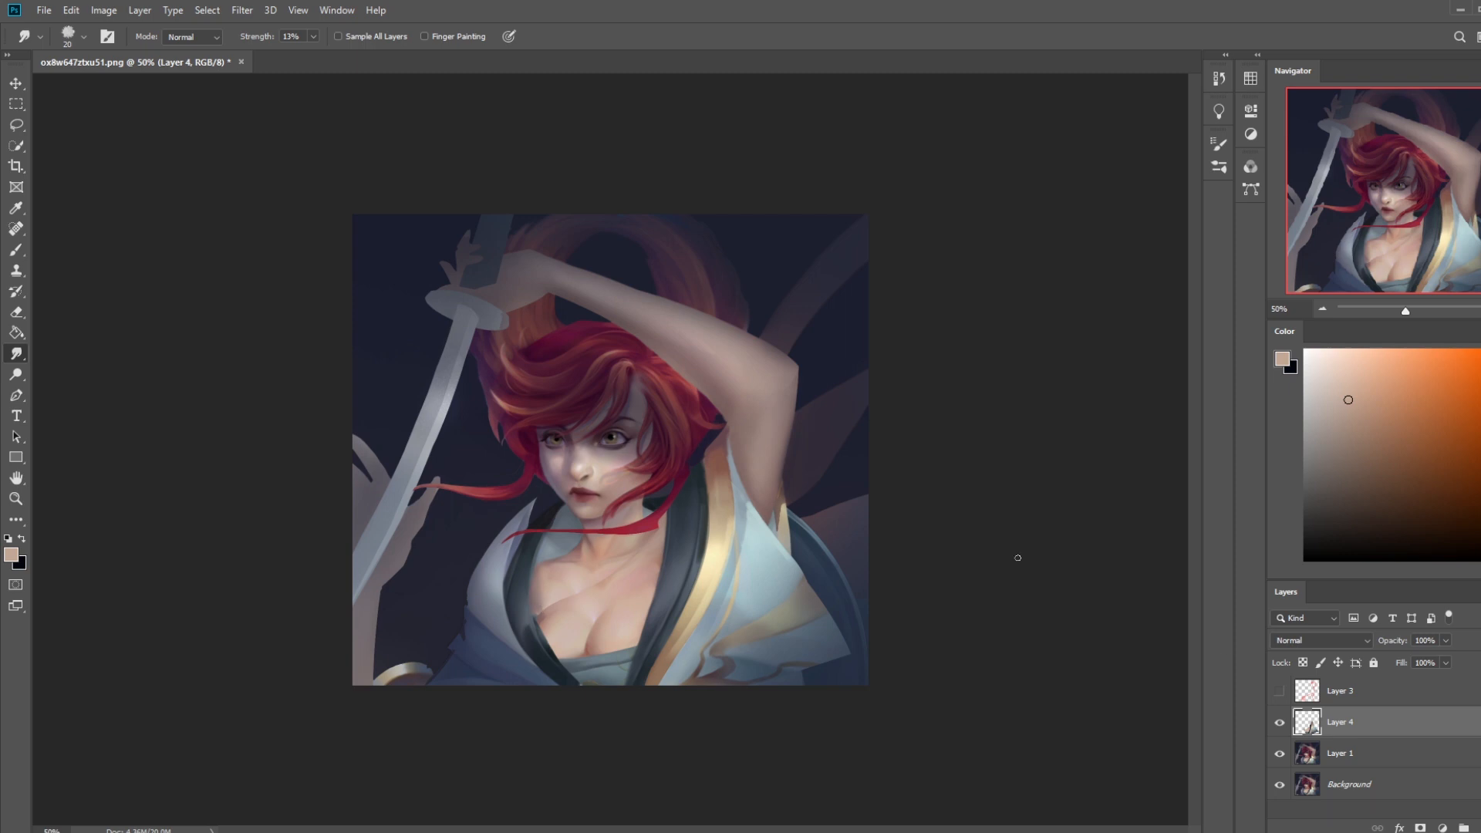
Compare the painting with and without Layer 4, choose the 500 px soft brush and merge Layer 4 into Layer 1
left_click(1279, 722)
left_click(1280, 722)
key("e")
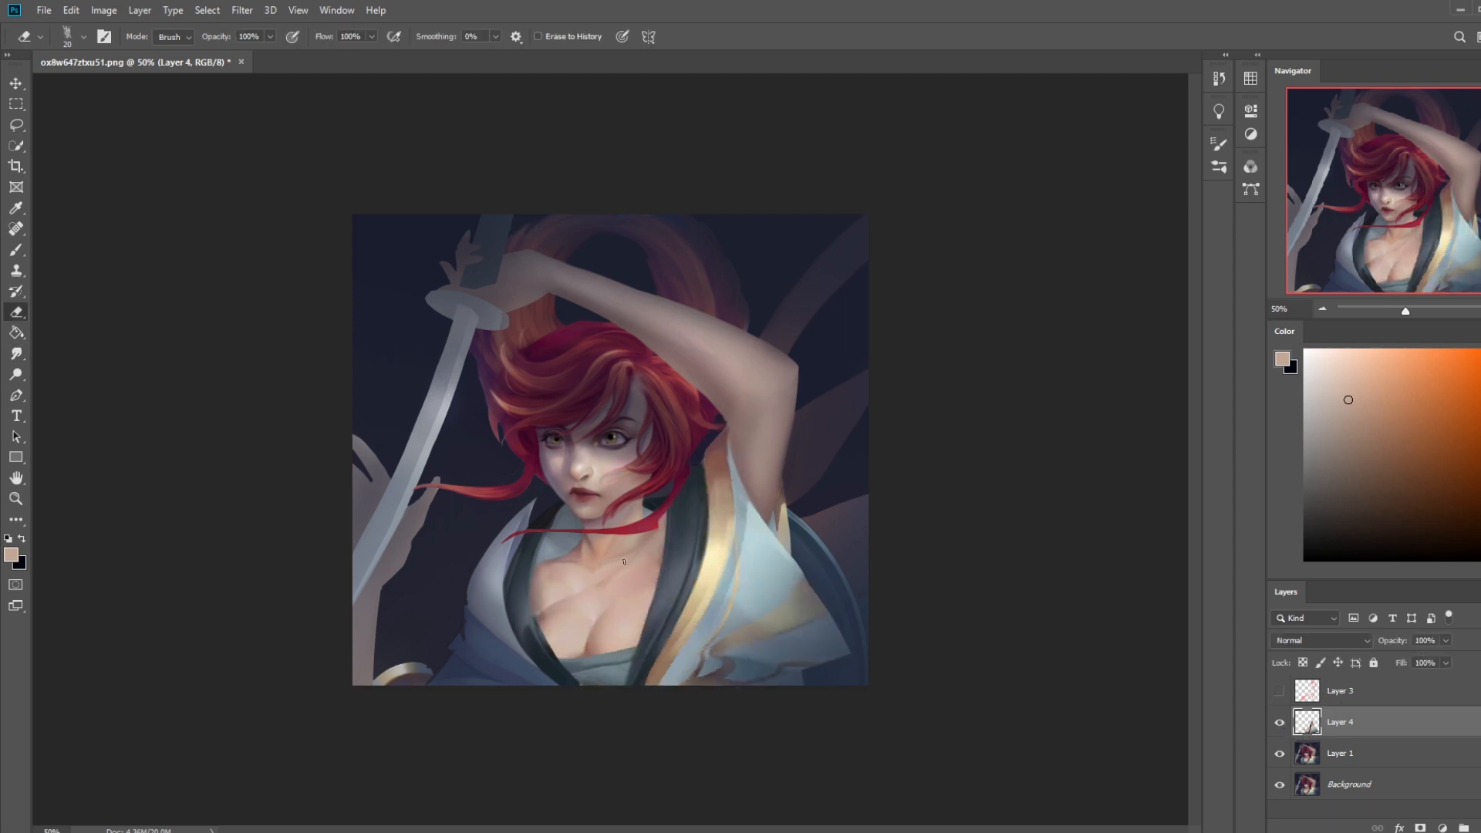
key("b")
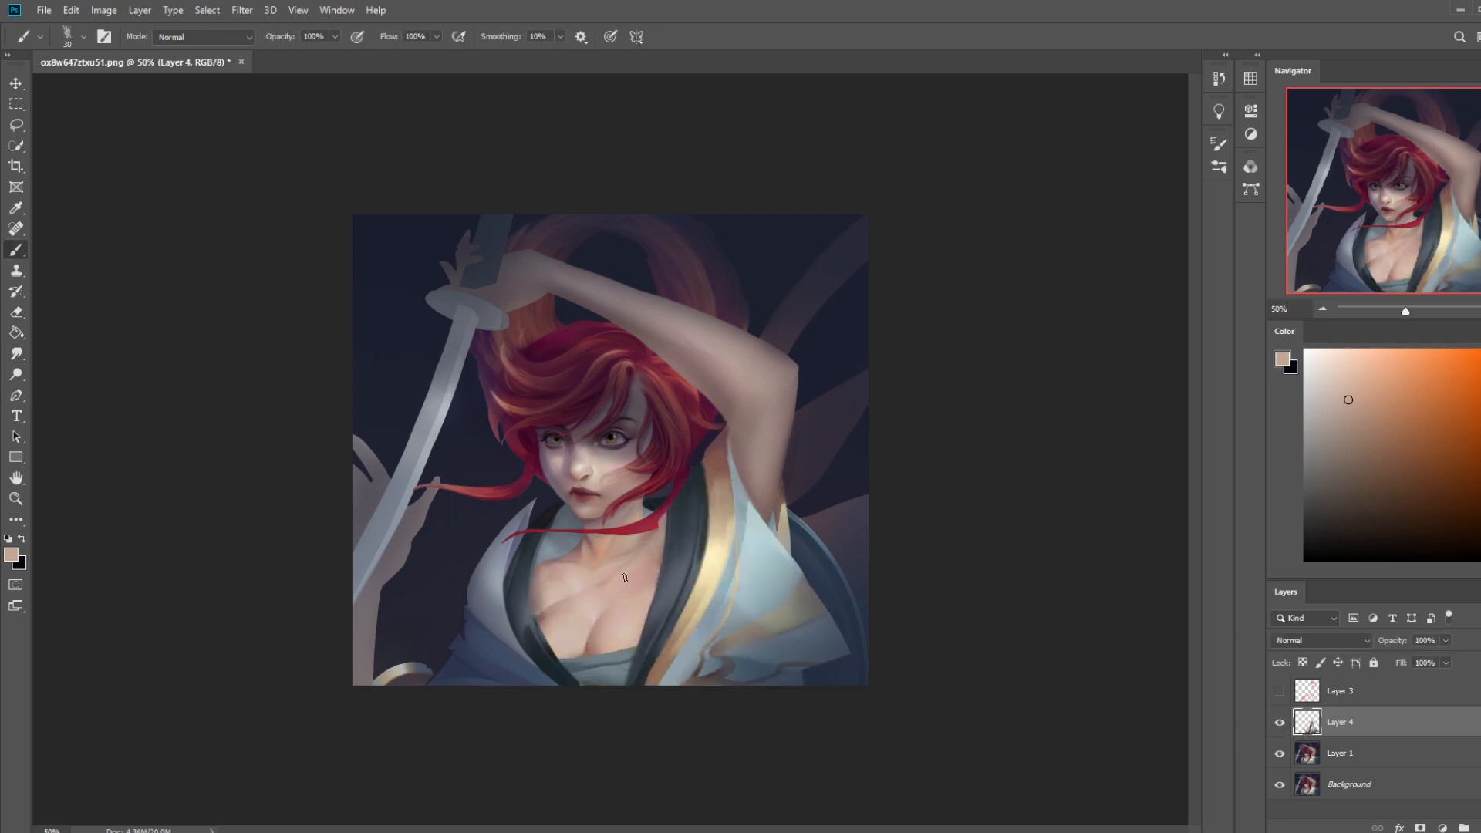
right_click(625, 577)
left_click(683, 434)
left_click(969, 260)
right_click(1355, 727)
left_click(1397, 526)
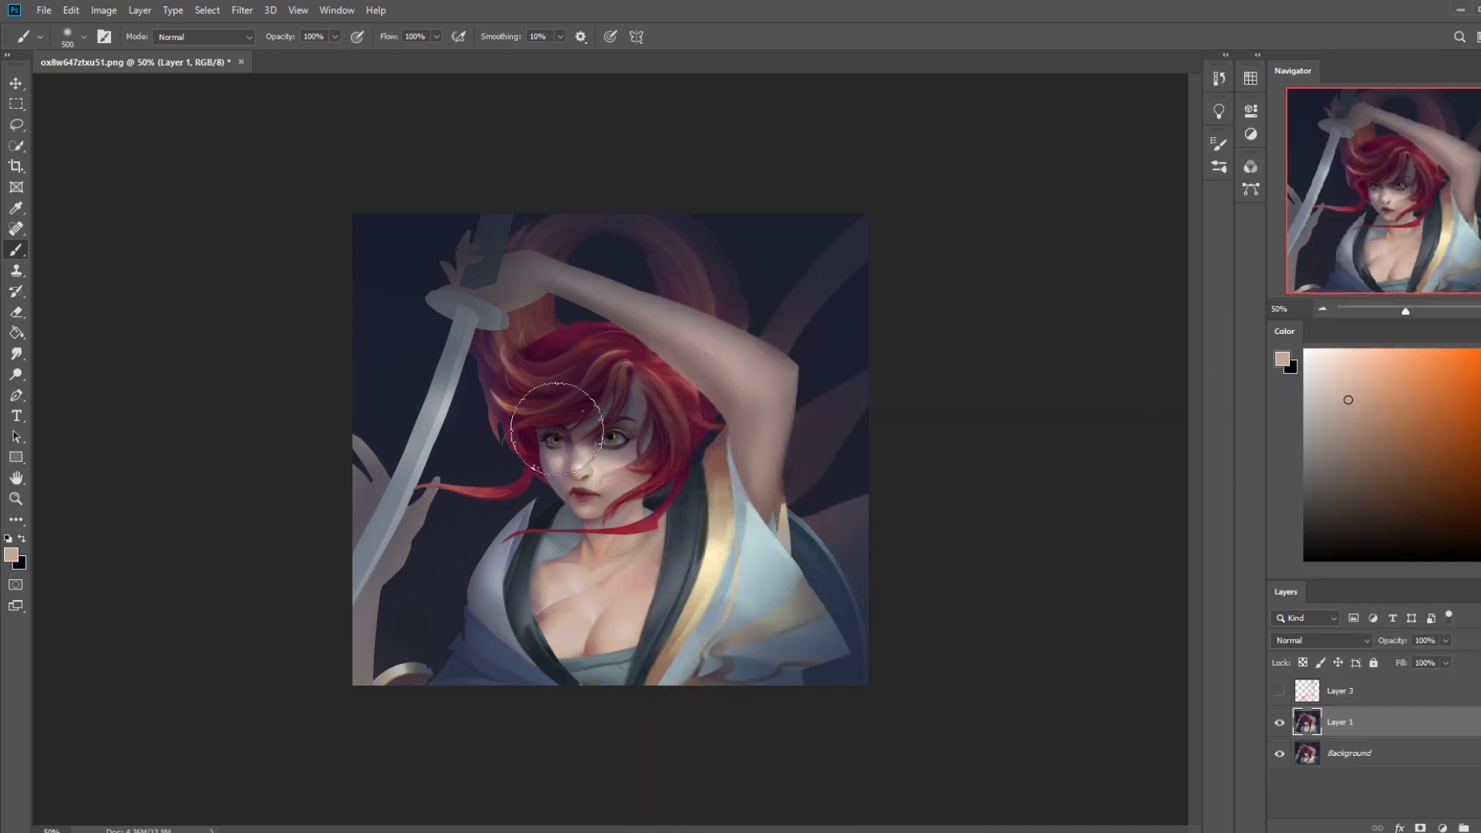
Smooth the chest and collarbone shading with sampled skin tones, using the soft brush at sizes between 150 and 400 px
left_click(557, 593, "alt")
key("bracketleft")
key("bracketleft")
key("bracketleft")
key("bracketleft")
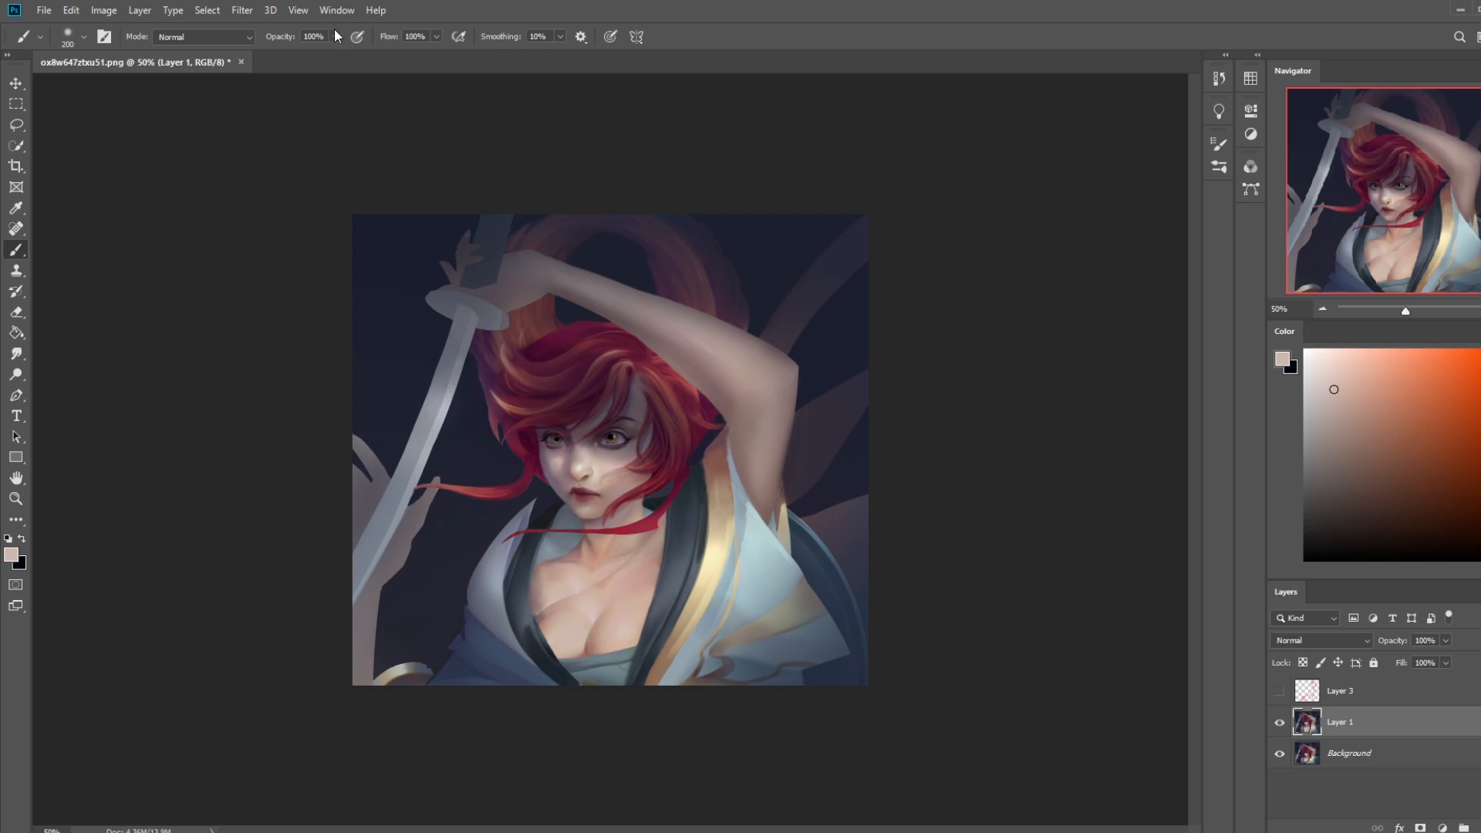
key("bracketright")
left_click(549, 620, "alt")
left_click(567, 627, "alt")
key("bracketright")
key("bracketright")
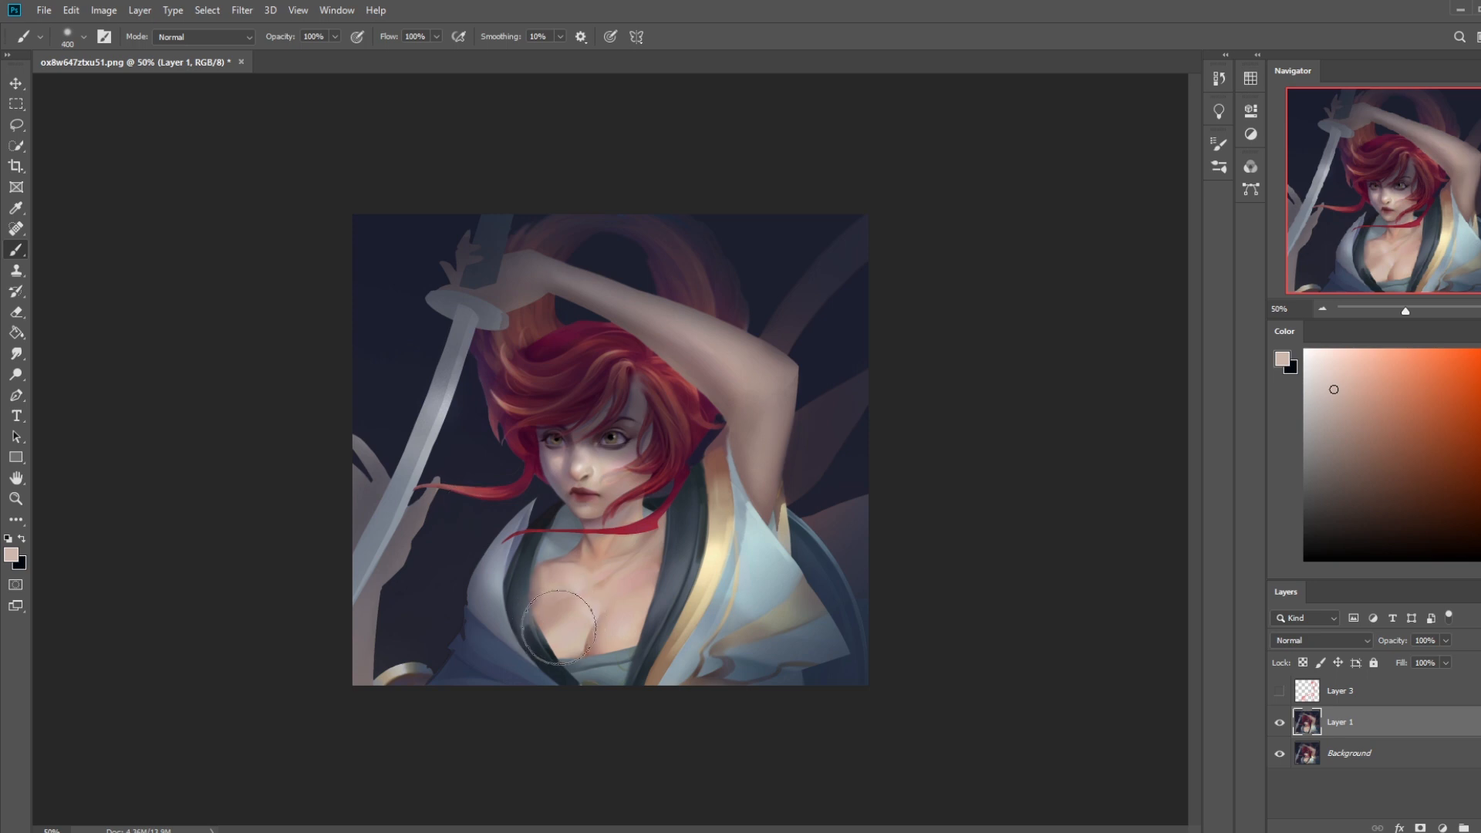
mouse_move(577, 579)
left_mouse_down()
mouse_move(566, 609)
mouse_move(601, 570)
left_mouse_up()
left_click(606, 621, "alt")
key("bracketleft")
key("bracketleft")
key("bracketleft")
key("bracketleft")
key("bracketleft")
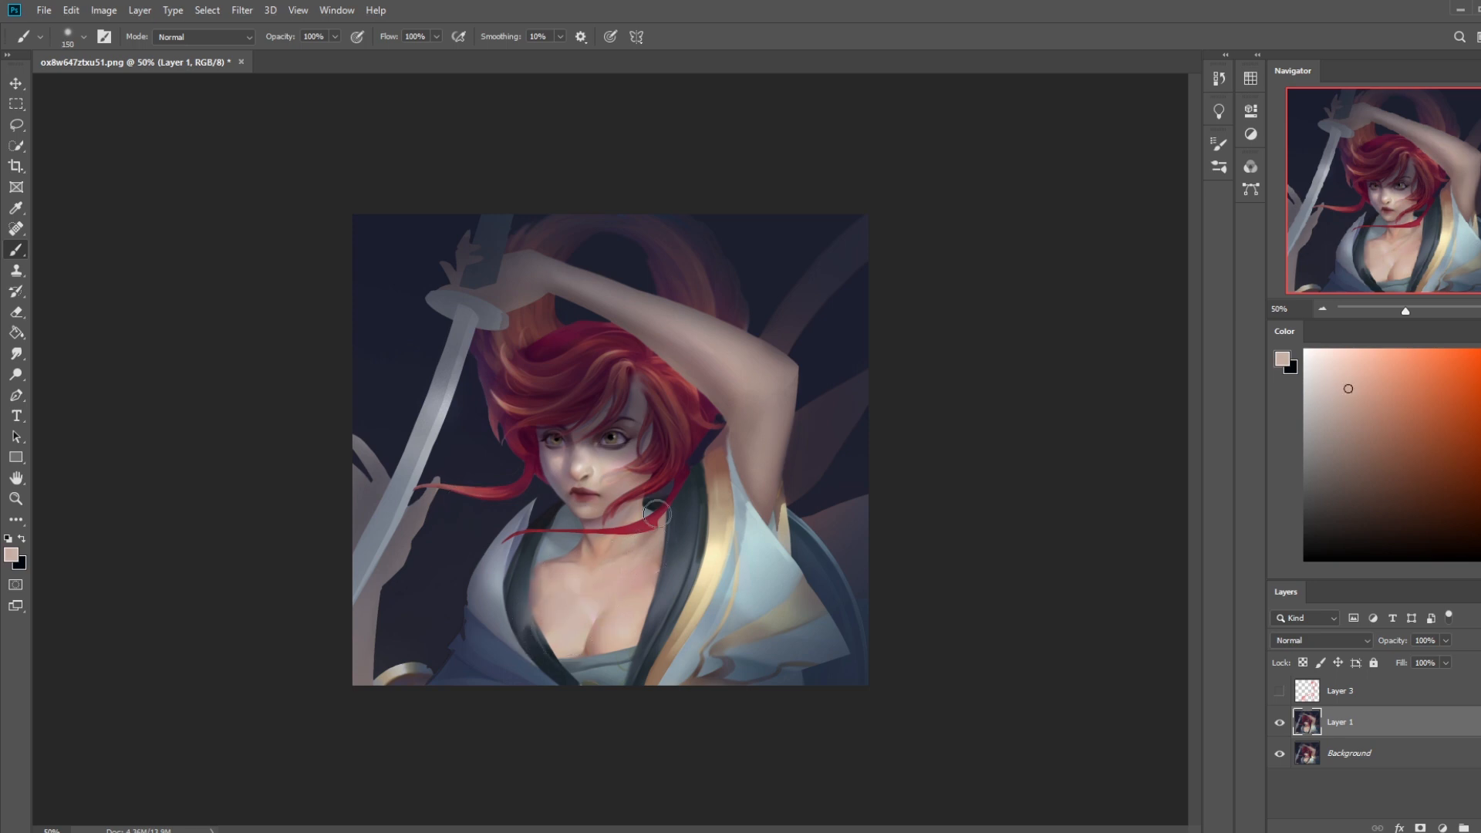
Select the red hair strand curving over the collar with the Lasso and paint it with sampled red and dark crimson at 200 px
key("bracketright")
key("bracketright")
left_click(658, 519, "alt")
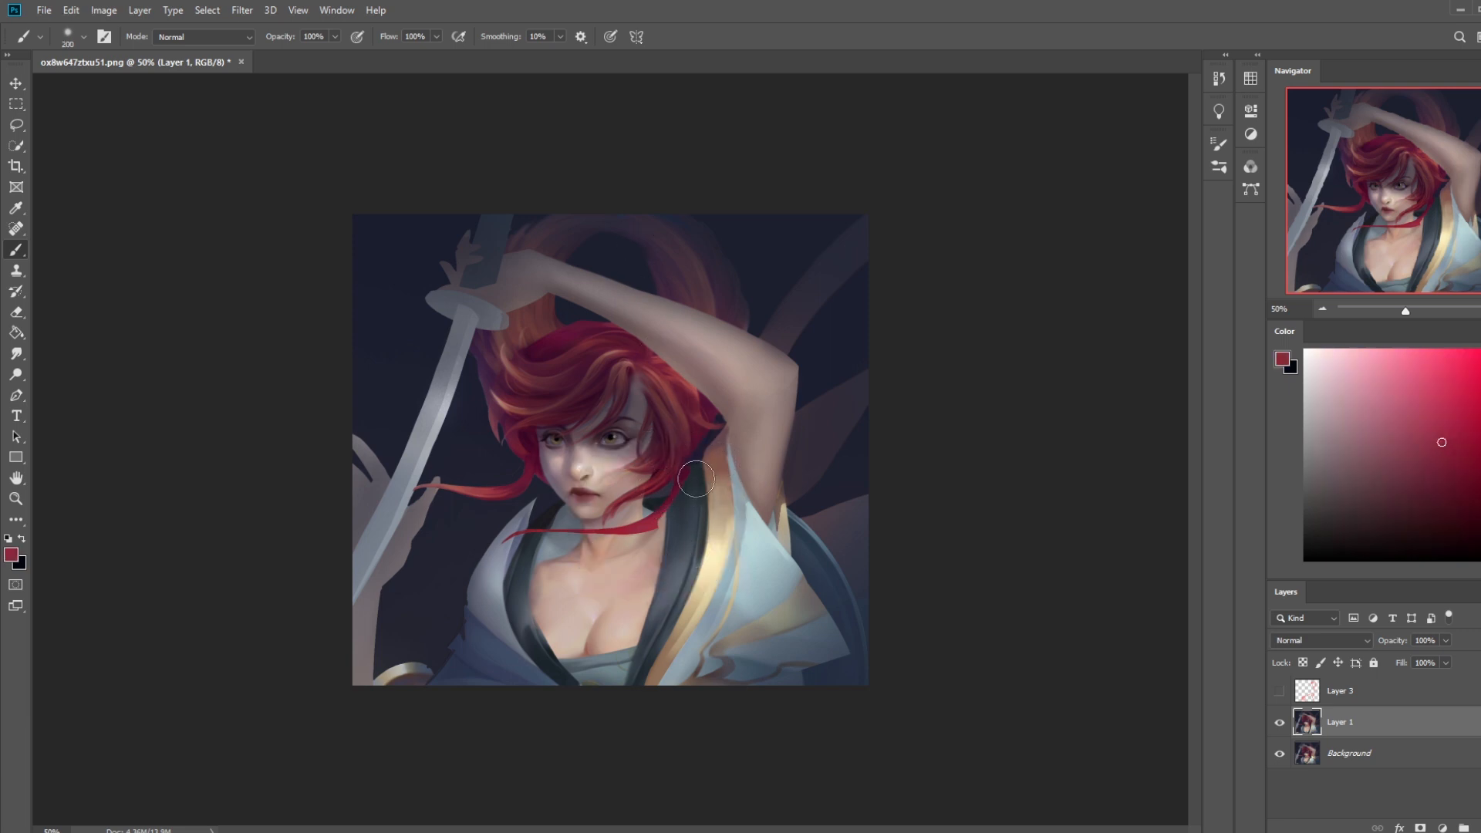
key("l")
mouse_move(647, 529)
left_mouse_down()
mouse_move(690, 449)
mouse_move(648, 529)
mouse_move(677, 475)
mouse_move(652, 529)
left_mouse_up()
key("ctrl+h")
key("b")
left_click(680, 509, "alt")
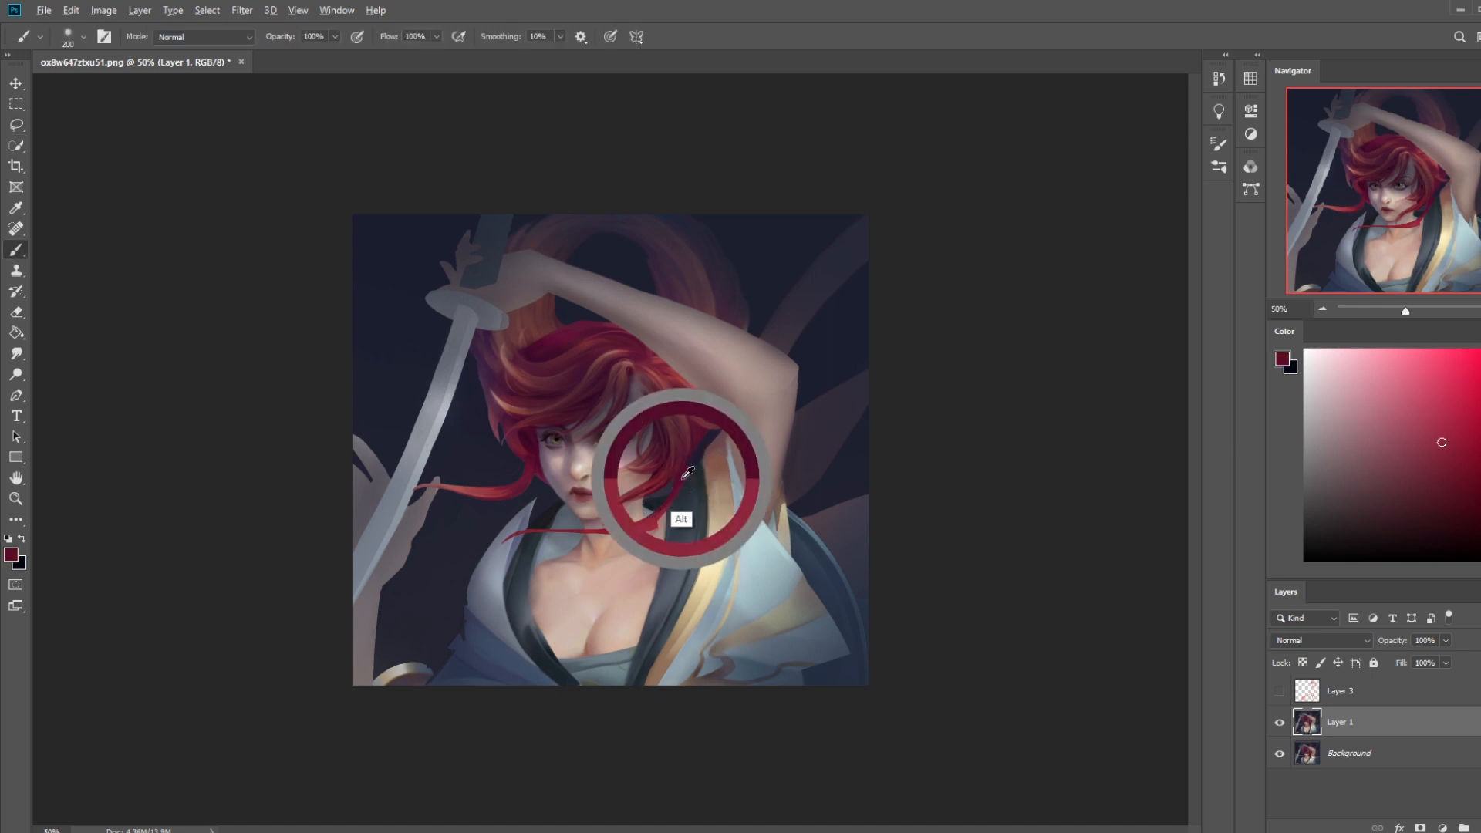
left_click(334, 37)
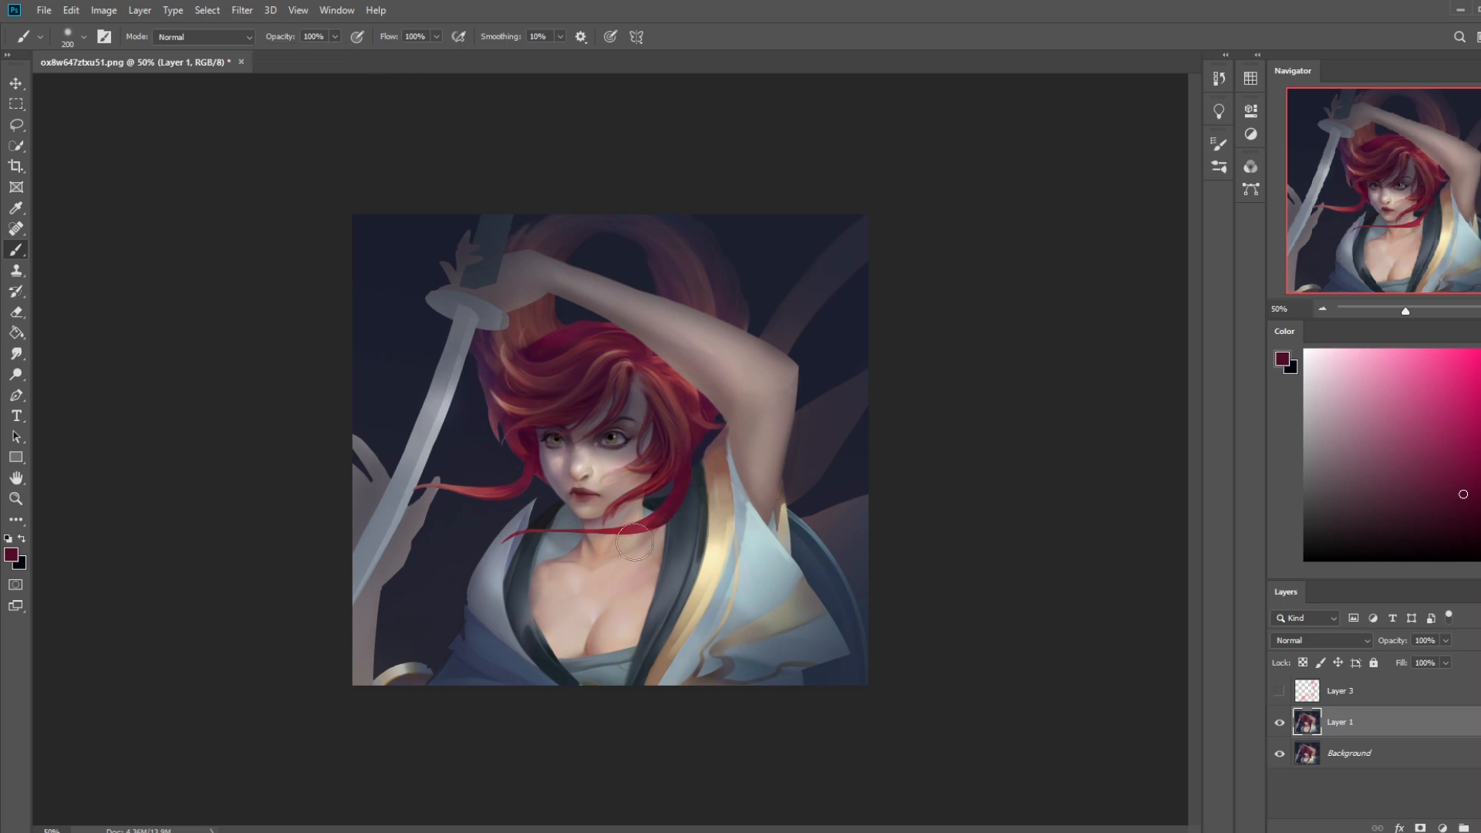
left_click(645, 519, "alt")
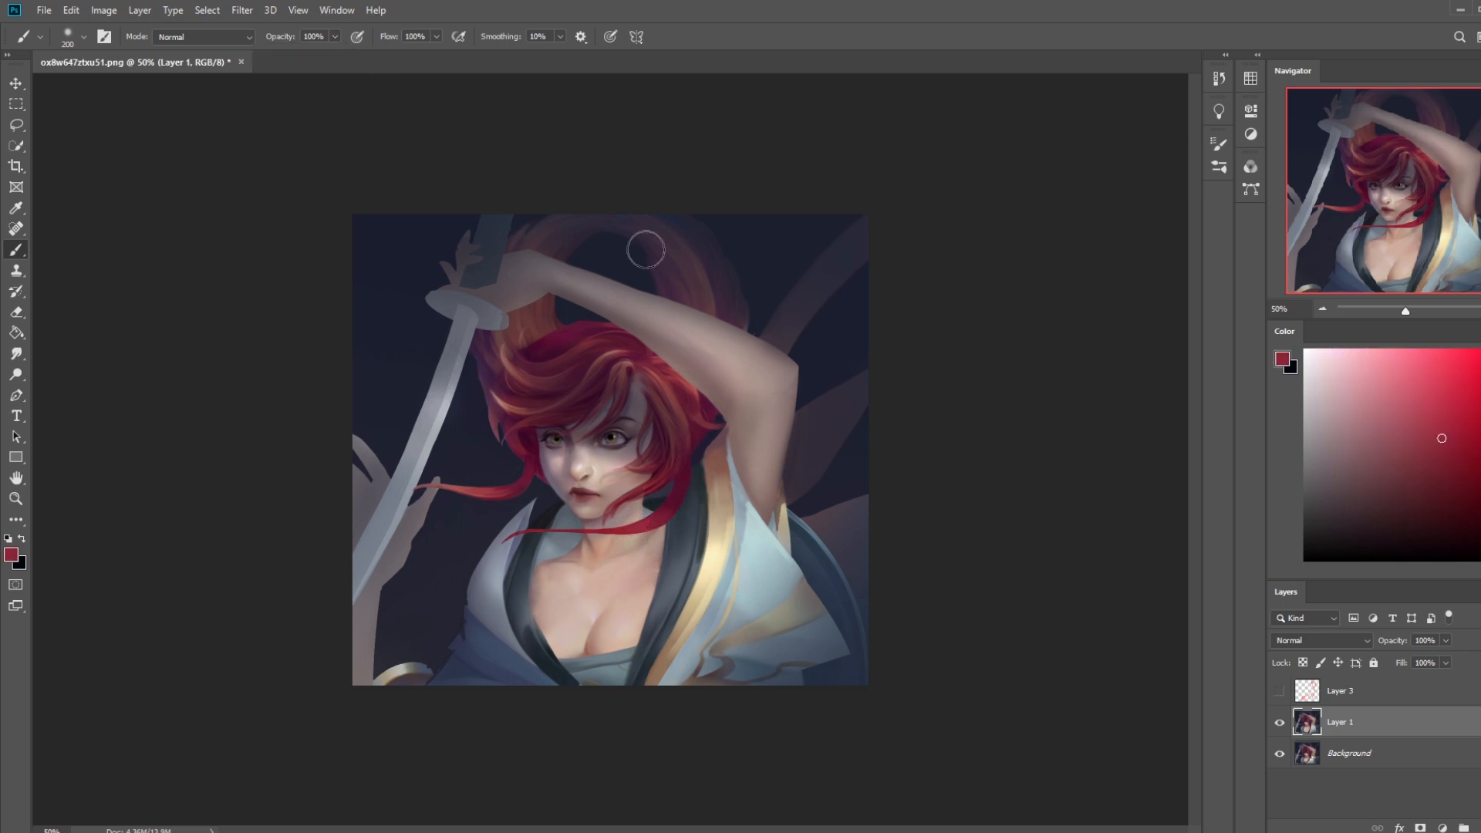
left_click_drag(663, 463, 640, 485)
left_click_drag(786, 540, 790, 571)
Lasso the collar area beside the neck under the chin and paint it with a sampled blue-grey at 200 px to trim the neck edge
key("z")
left_click_drag(497, 474, 685, 597)
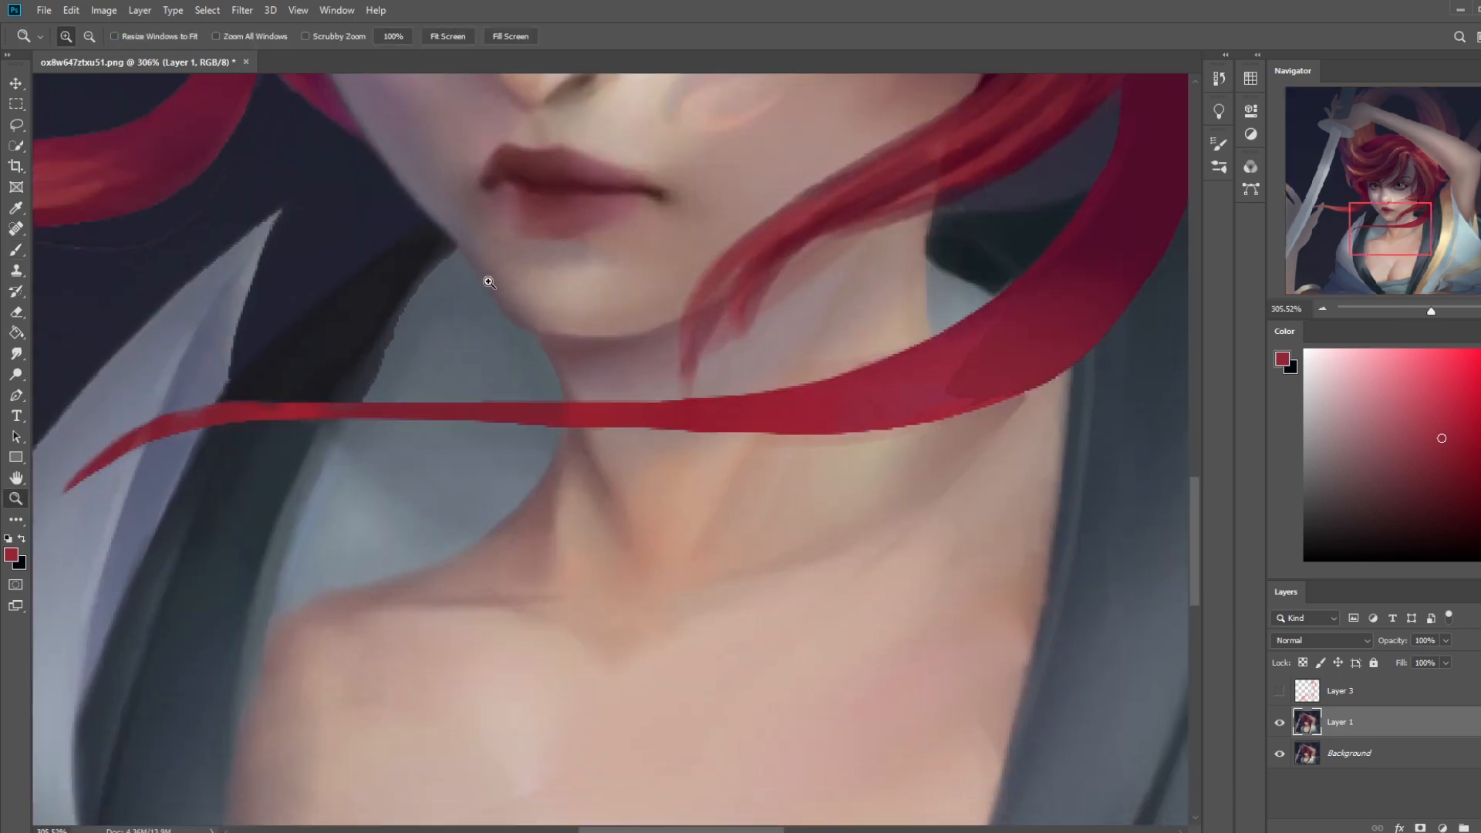
key("l")
mouse_move(558, 337)
left_mouse_down()
mouse_move(564, 399)
mouse_move(526, 364)
mouse_move(524, 334)
mouse_move(562, 356)
left_mouse_up()
key("b")
left_click(511, 335, "alt")
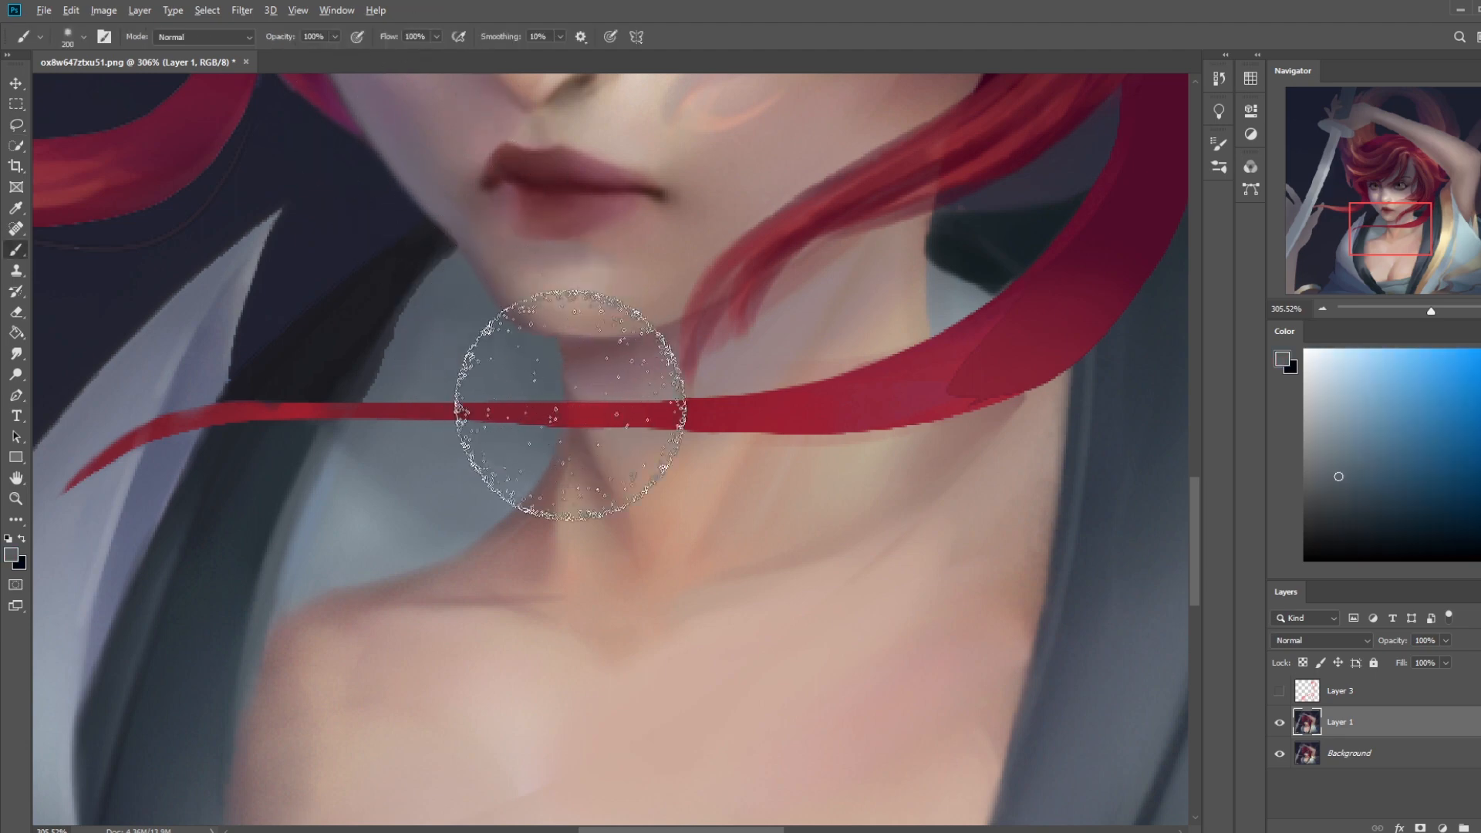
key("ctrl+minus")
key("ctrl+minus")
key("ctrl+minus")
key("ctrl+minus")
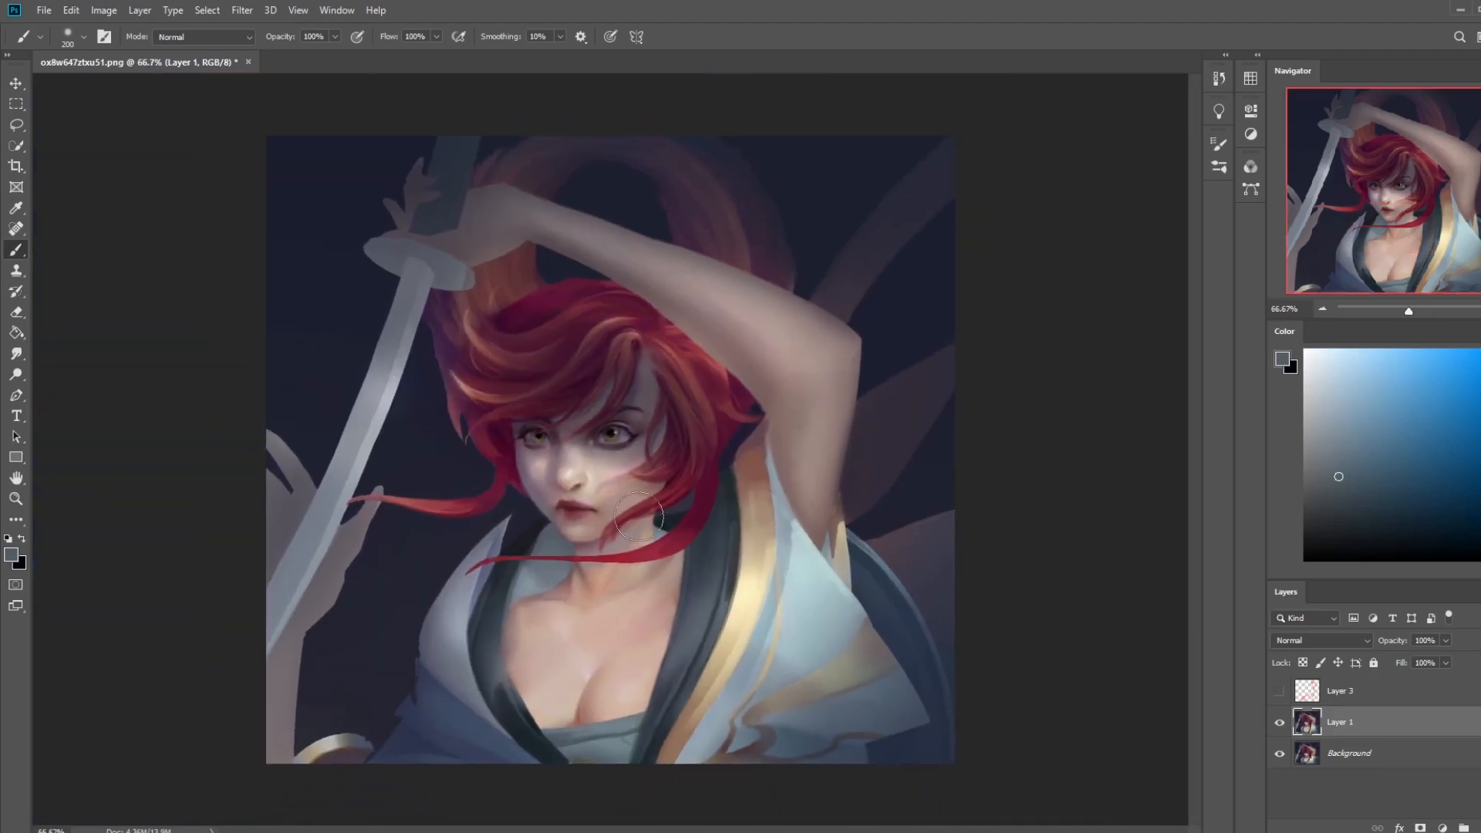
Select the neck and collarbone area below the chin with the Lasso and copy it to a new layer
key("m")
right_click(661, 503)
key("Escape")
left_click(17, 353)
key("l")
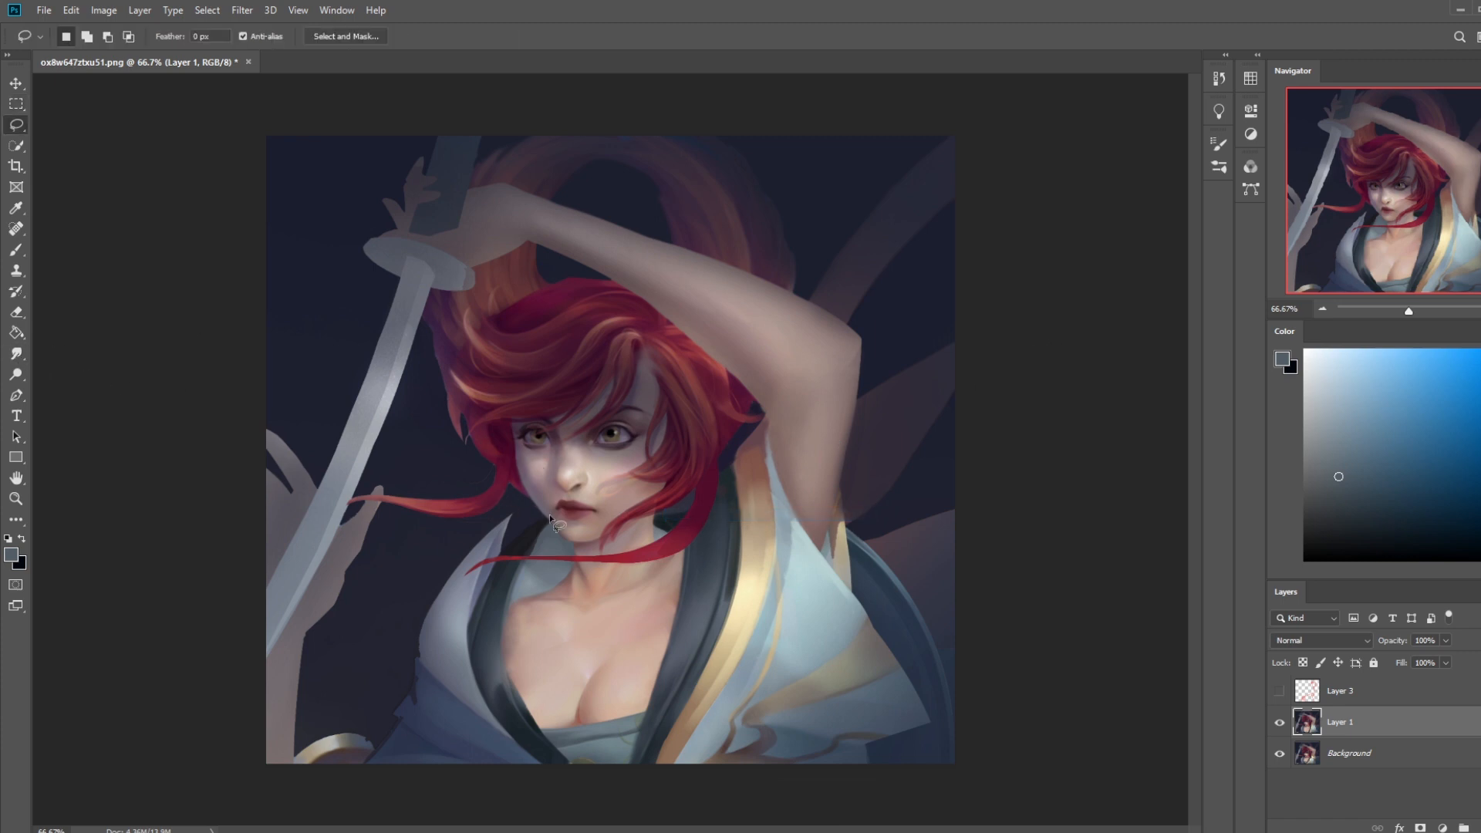
left_click_drag(535, 559, 647, 579)
key("ctrl+v")
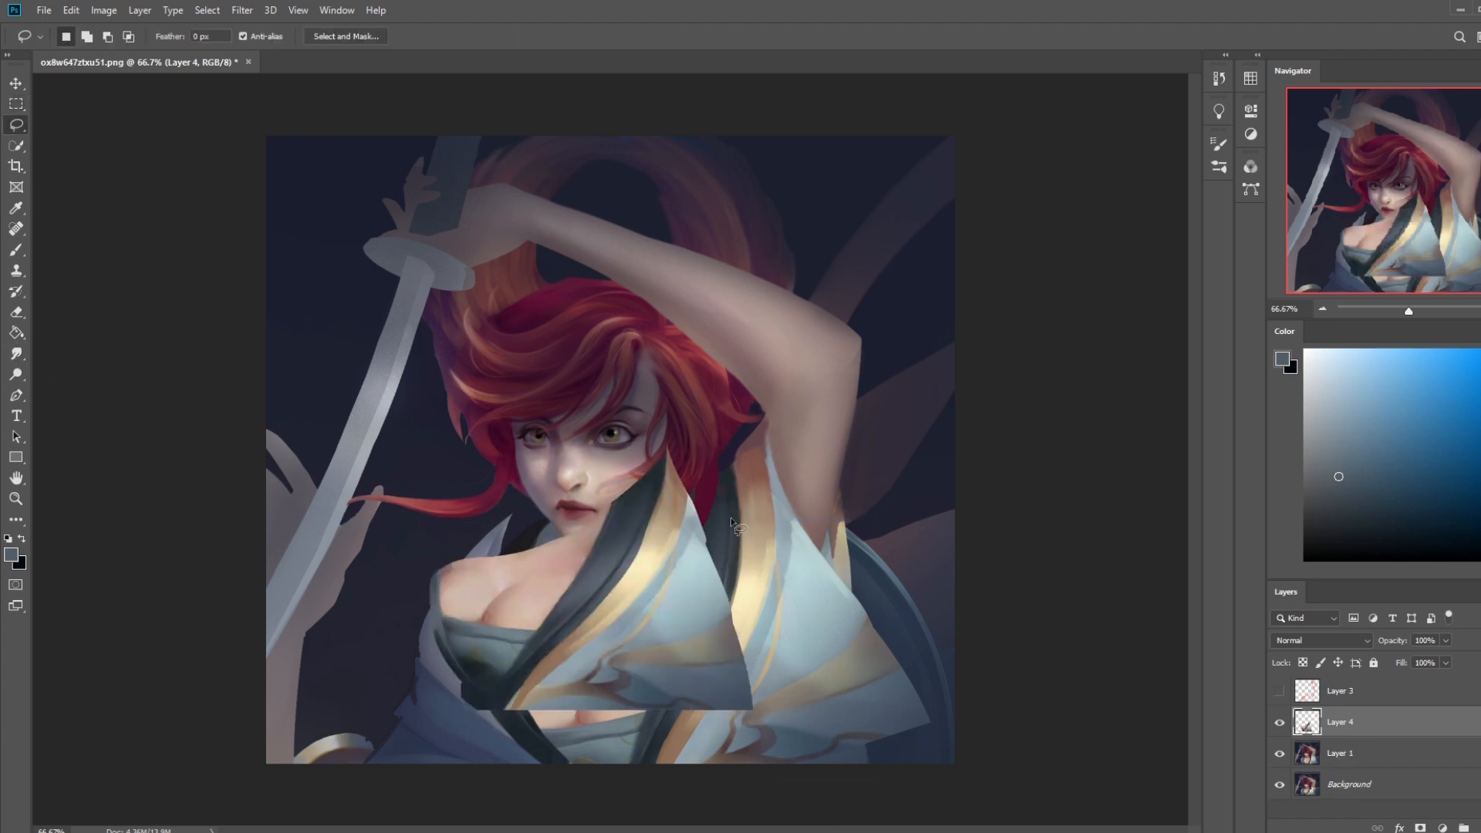
key("ctrl+z")
key("ctrl+j")
key("v")
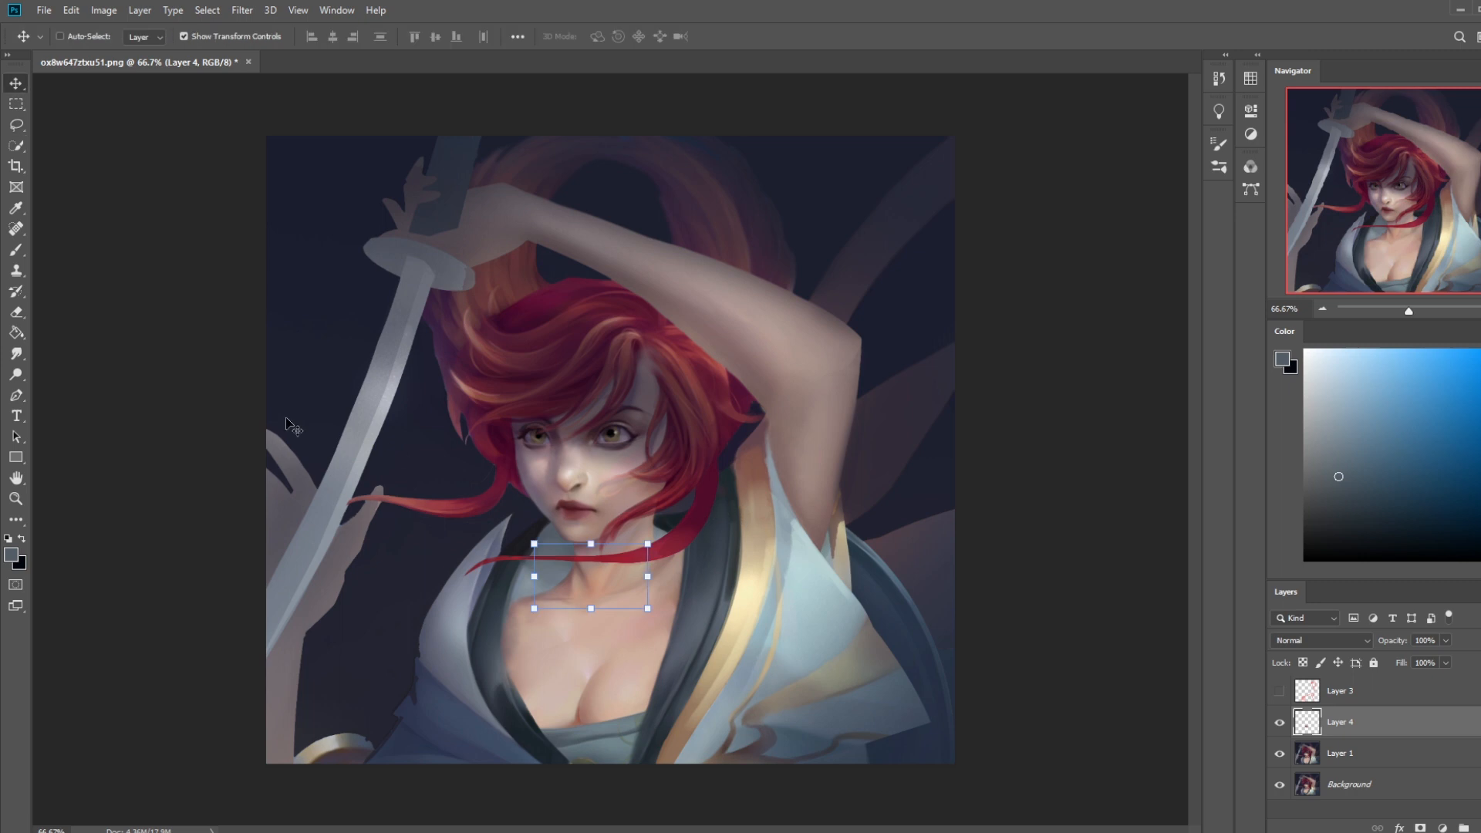
Blend the copied neck patch with the Smudge tool at 13% strength, clean it with the Eraser and merge it into Layer 1
left_click(16, 354)
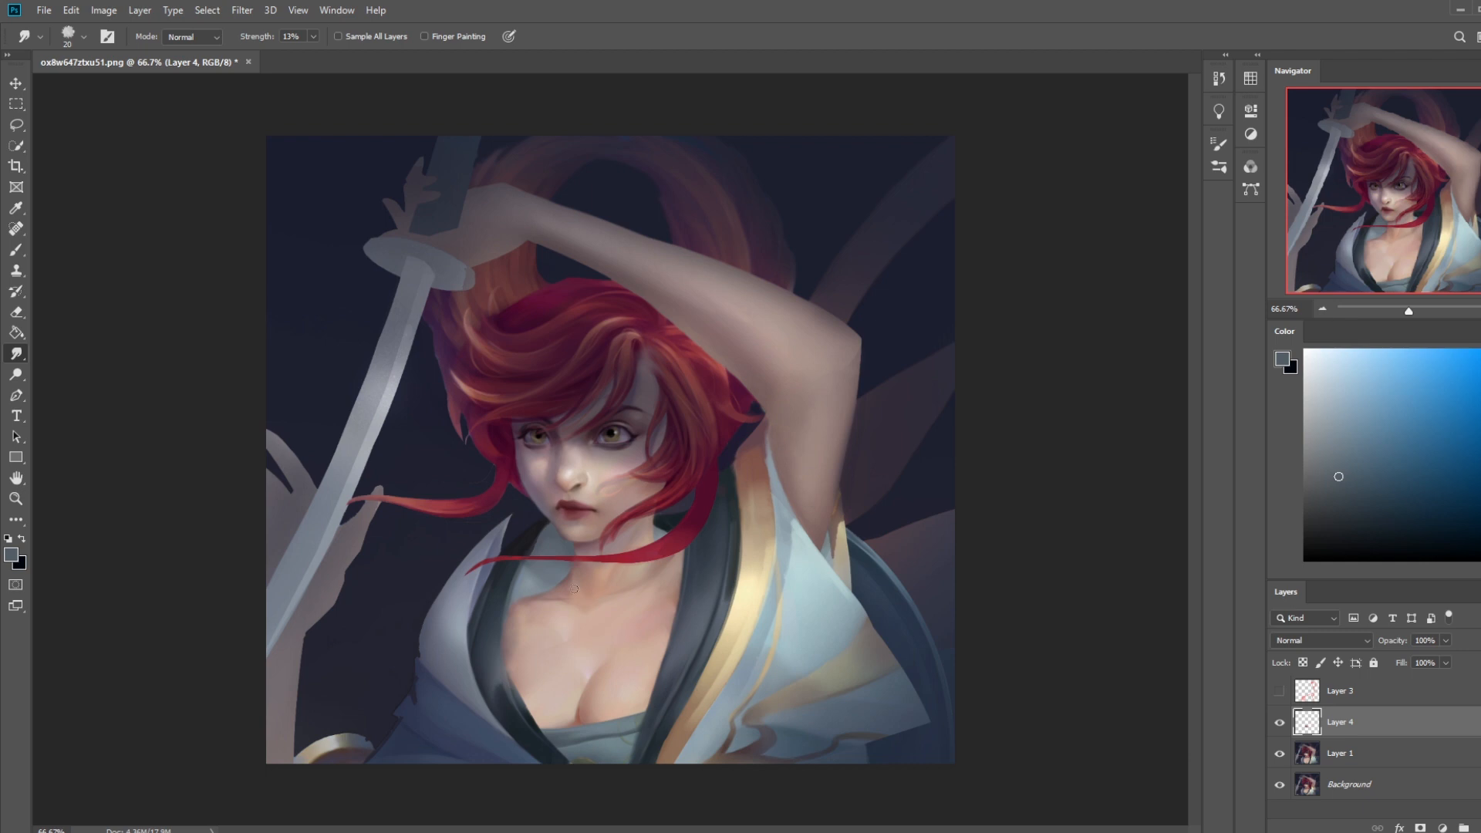
key("e")
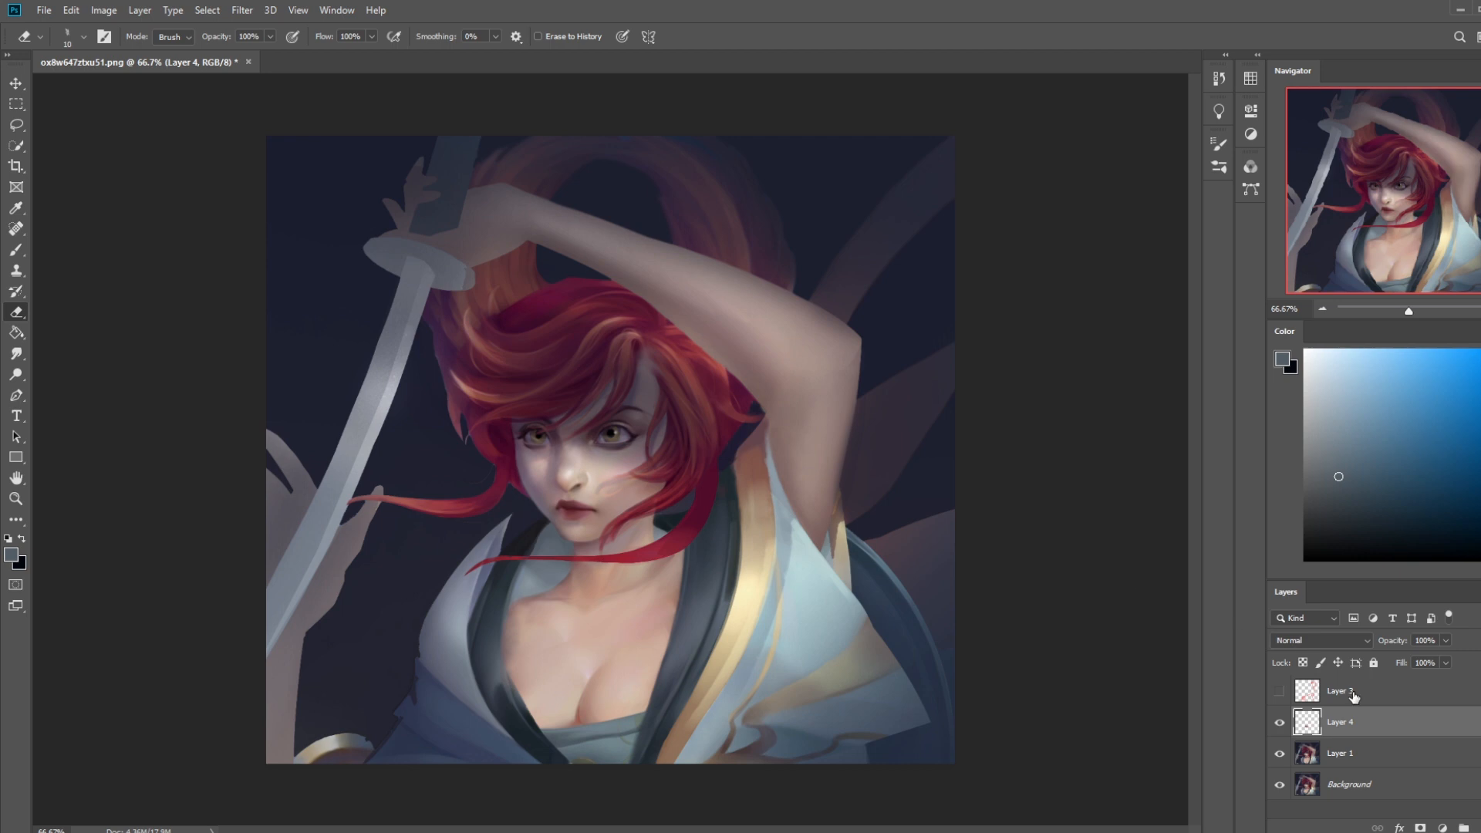
right_click(1364, 722)
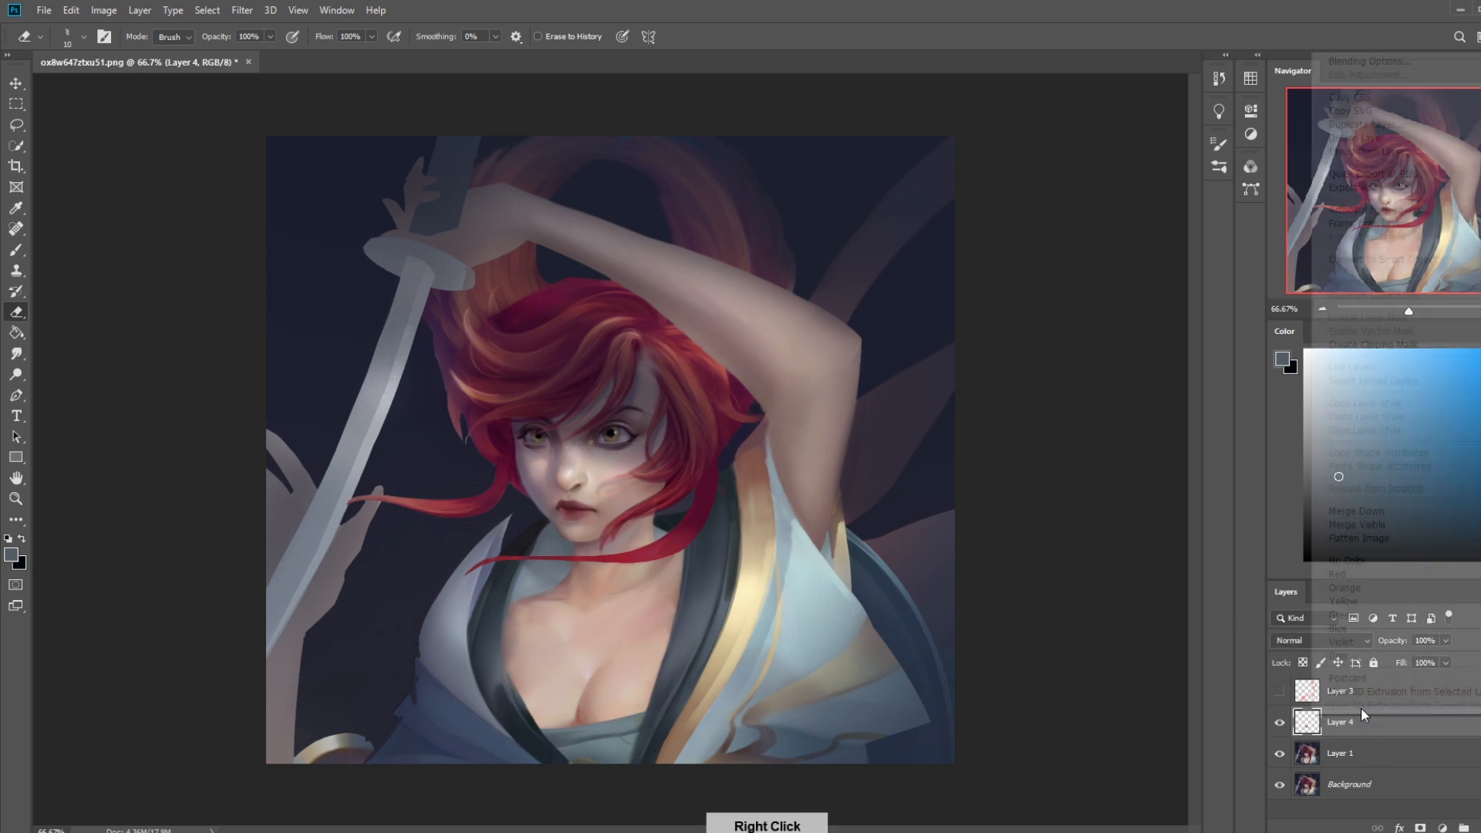
left_click(1386, 511)
Soften the neck and upper chest with a sampled light skin tone, varying the soft brush between 150 and 300 px
key("b")
key("alt")
left_click(590, 606, "alt")
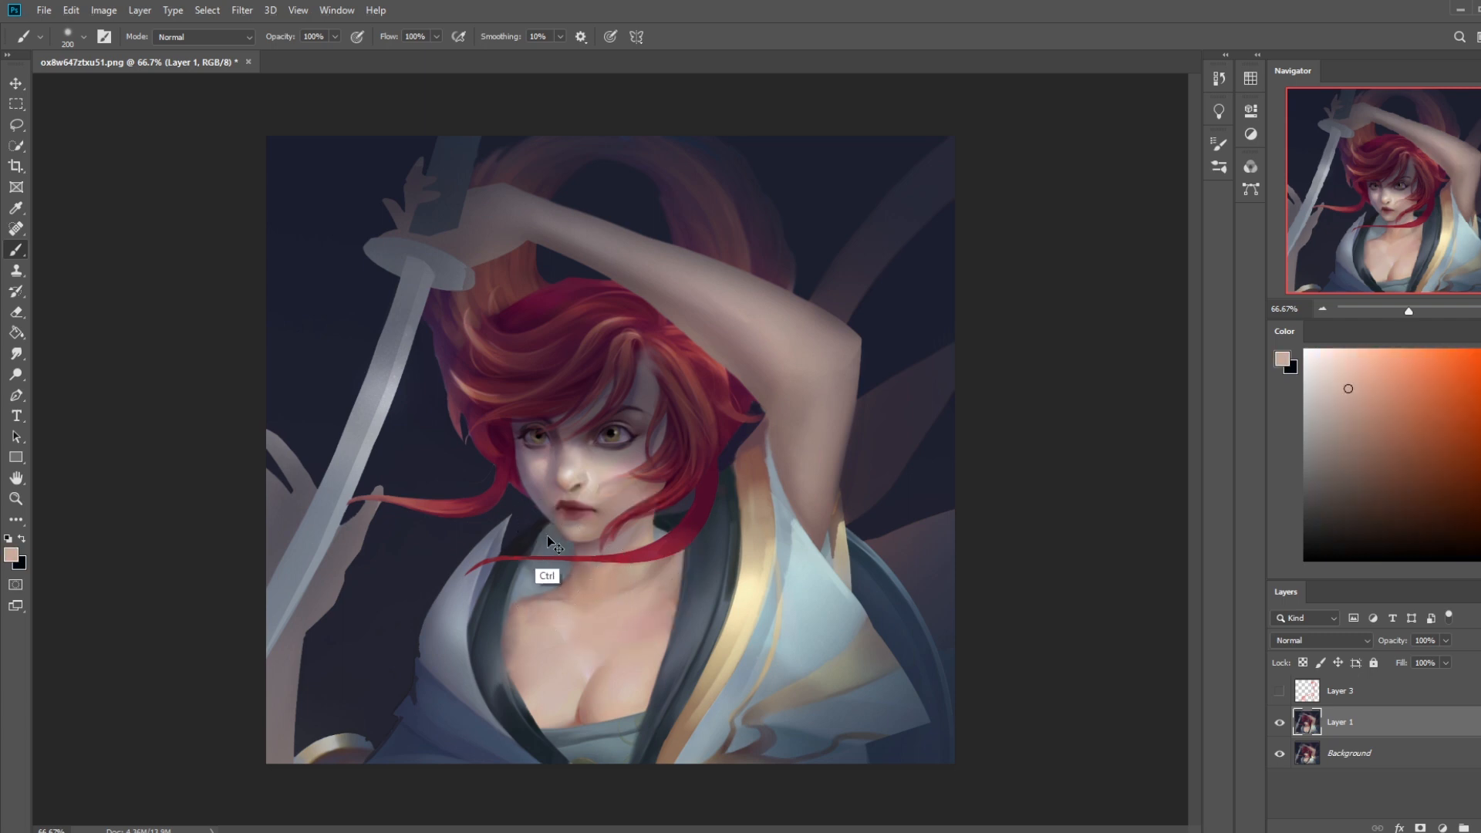
key("ctrl+minus")
key("bracketright")
key("bracketright")
key("bracketright")
key("bracketright")
key("bracketleft")
key("bracketleft")
key("bracketleft")
key("bracketleft")
key("bracketleft")
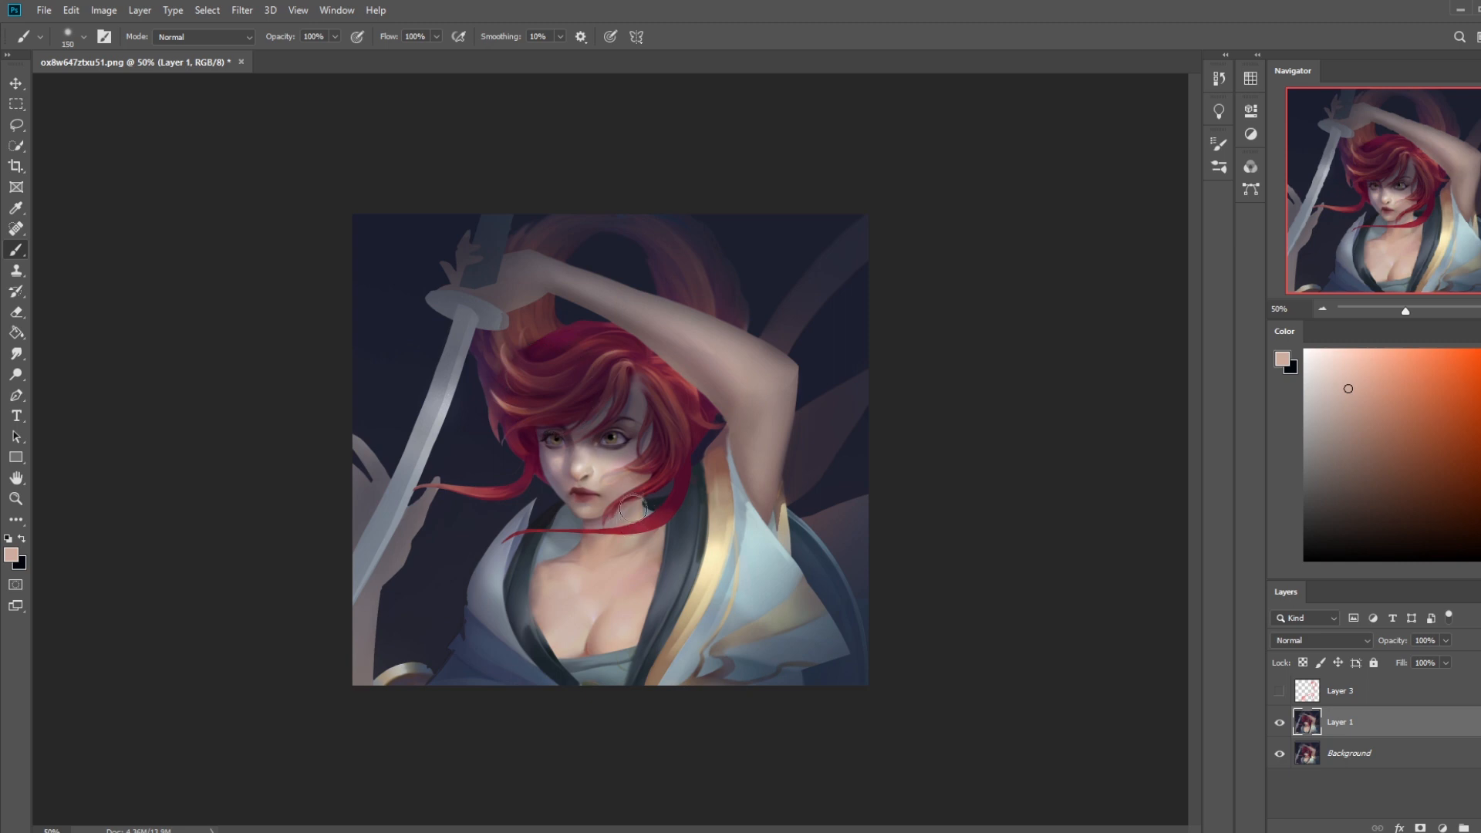
key("bracketright")
key("bracketright")
key("bracketright")
key("bracketright")
key("bracketright")
key("bracketleft")
key("bracketleft")
key("bracketleft")
key("bracketleft")
key("bracketleft")
Shade the collarbone with sampled skin tones at 150 px, lowering the brush opacity to 58%
left_click(569, 590, "alt")
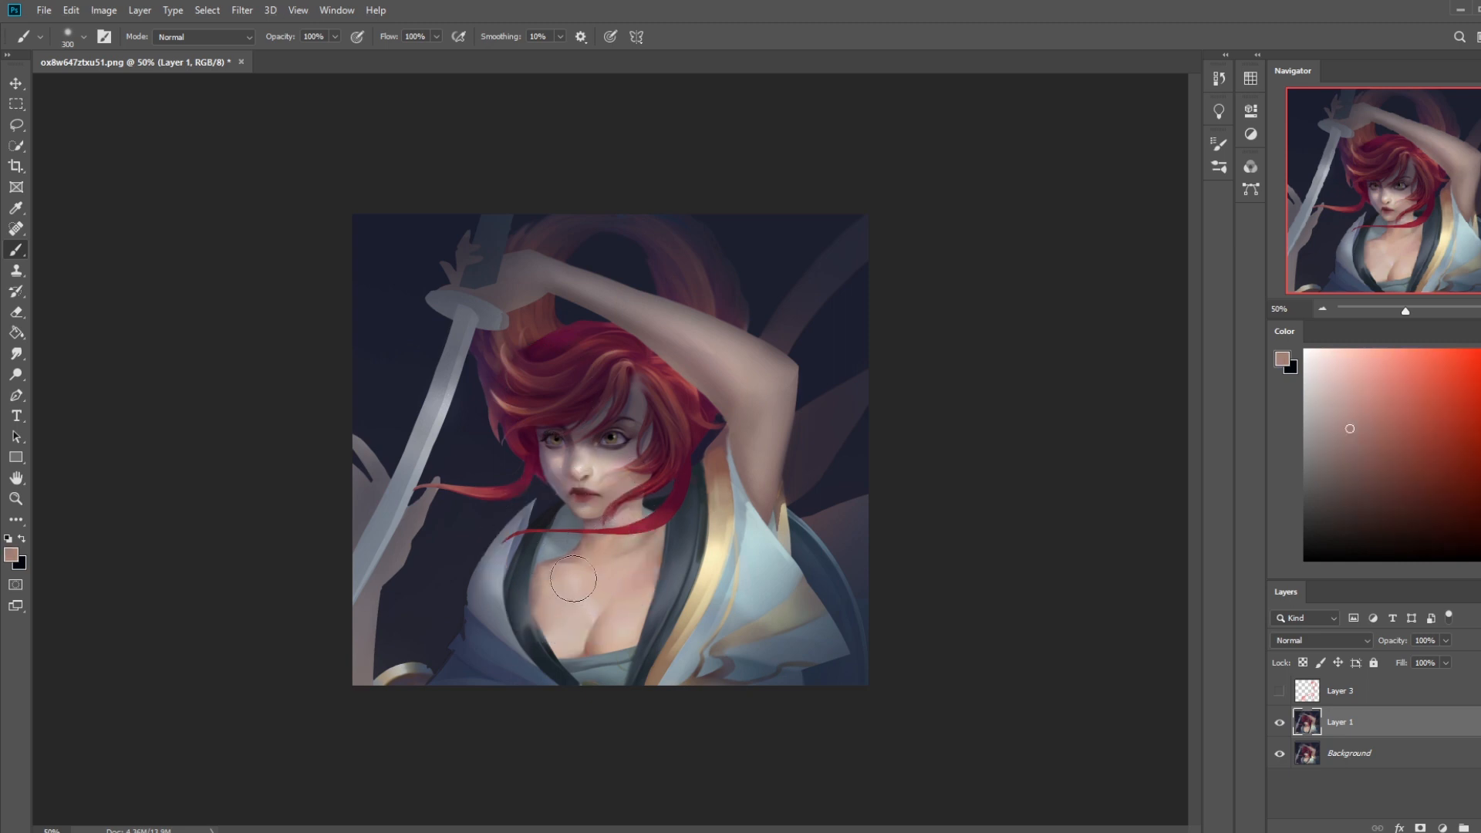
left_click_drag(561, 575, 543, 572)
left_click(334, 37)
left_click_drag(336, 55, 303, 54)
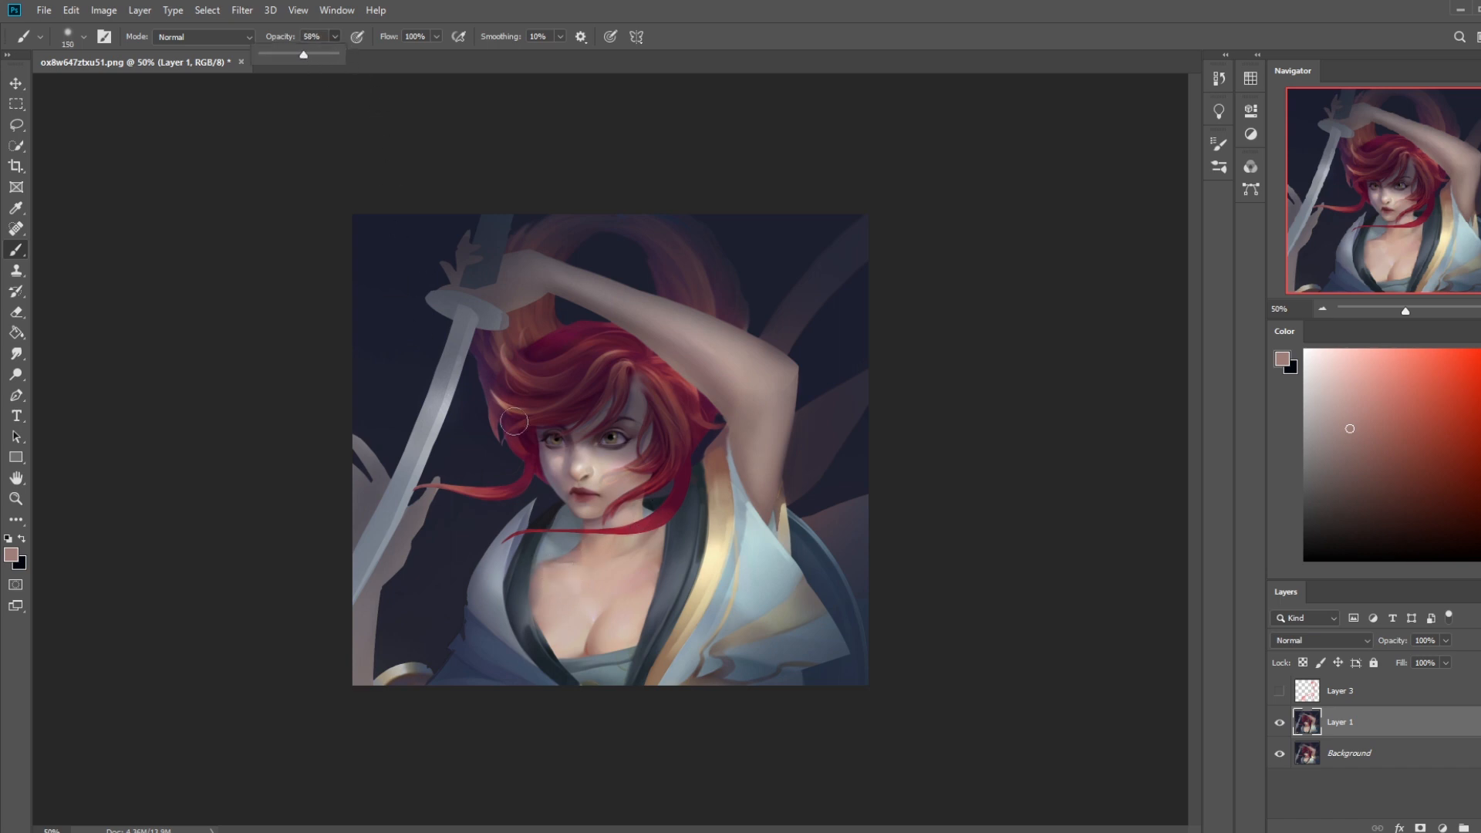
left_click(540, 570)
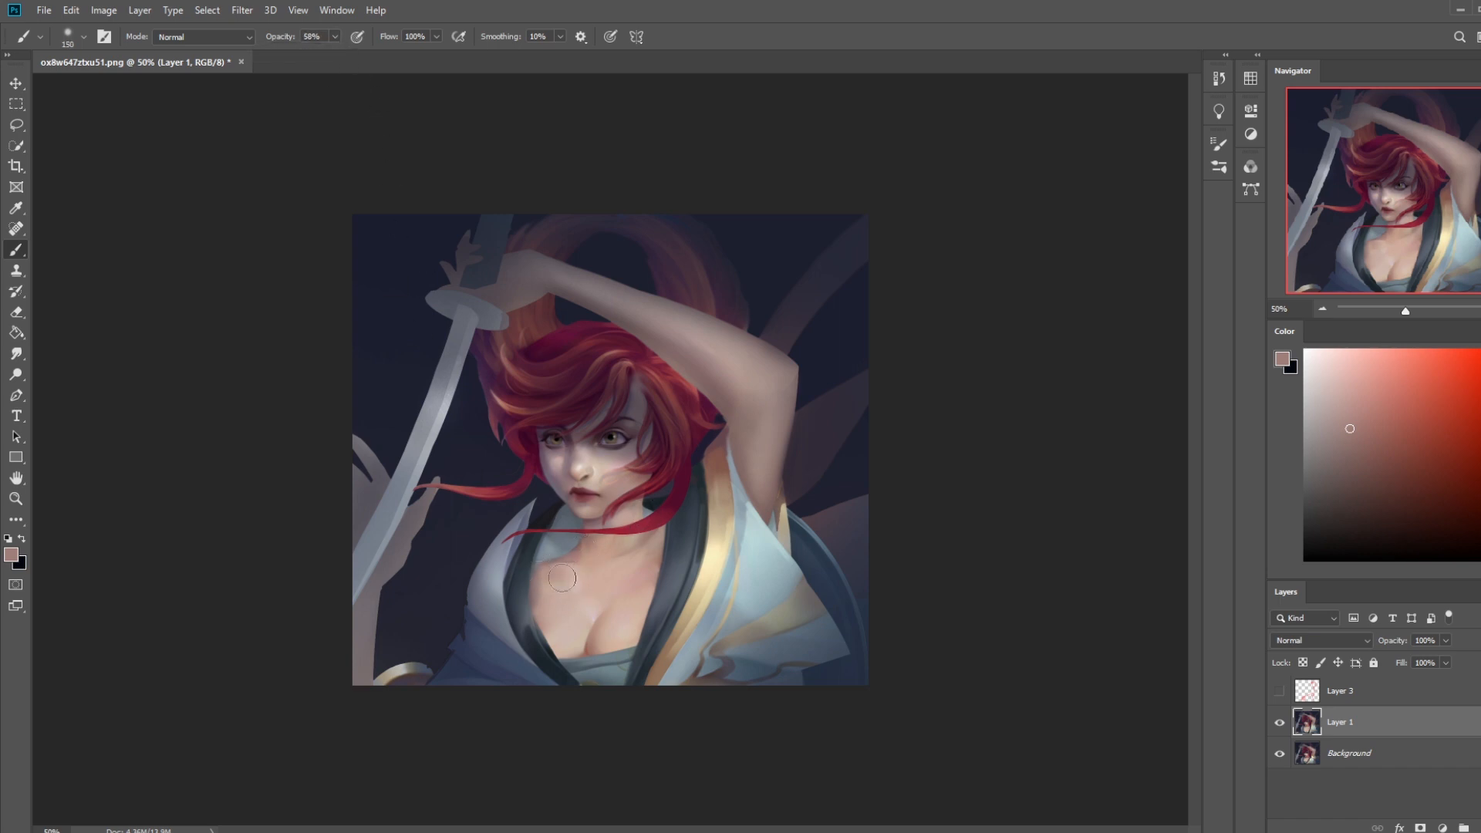
key("alt")
left_click(643, 565, "alt")
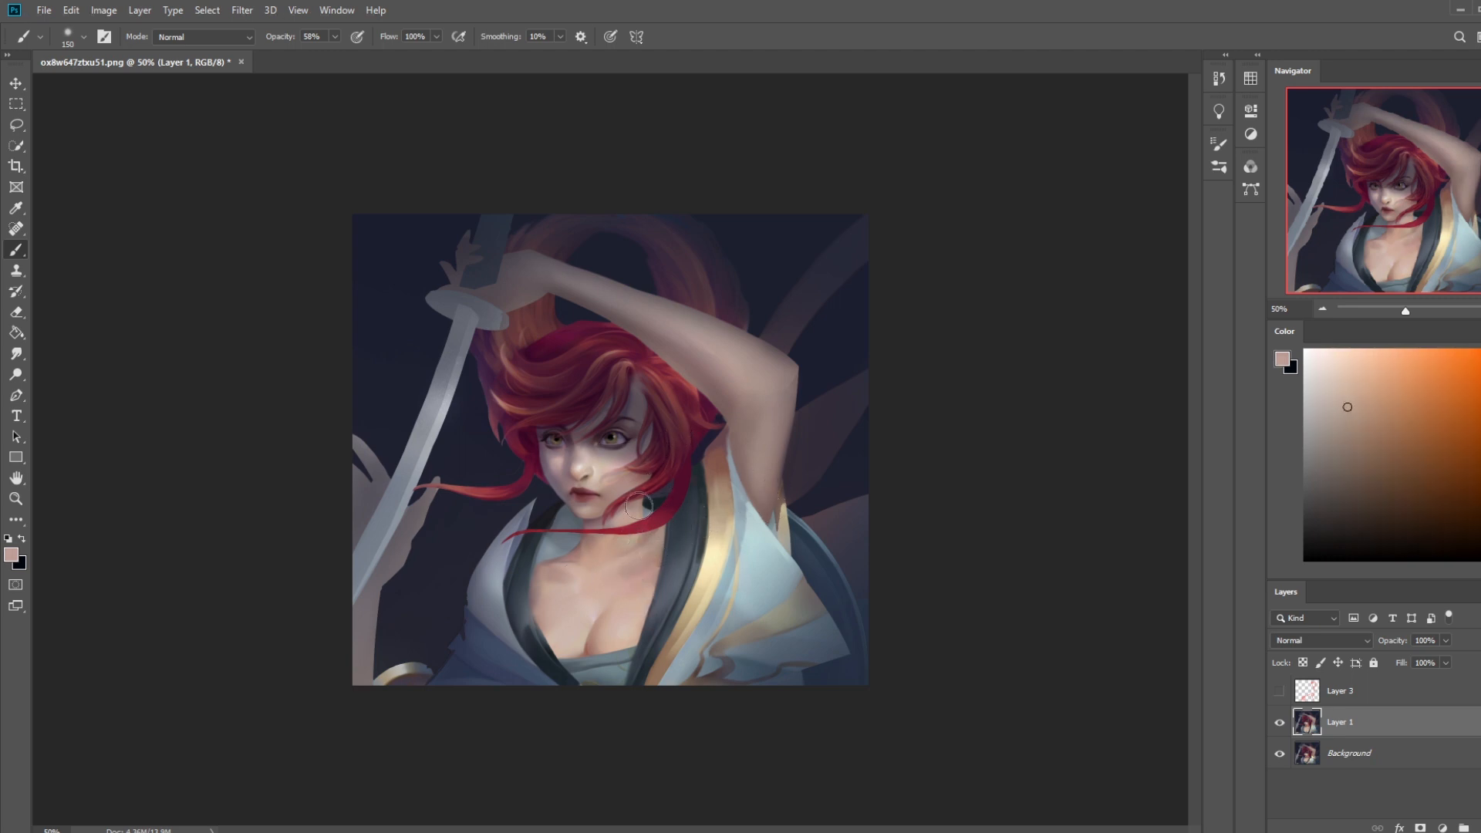
left_click(617, 563, "alt")
Brighten the chest with white in Lighten mode at 30% opacity, enlarging the brush to 300 px
left_click(205, 37)
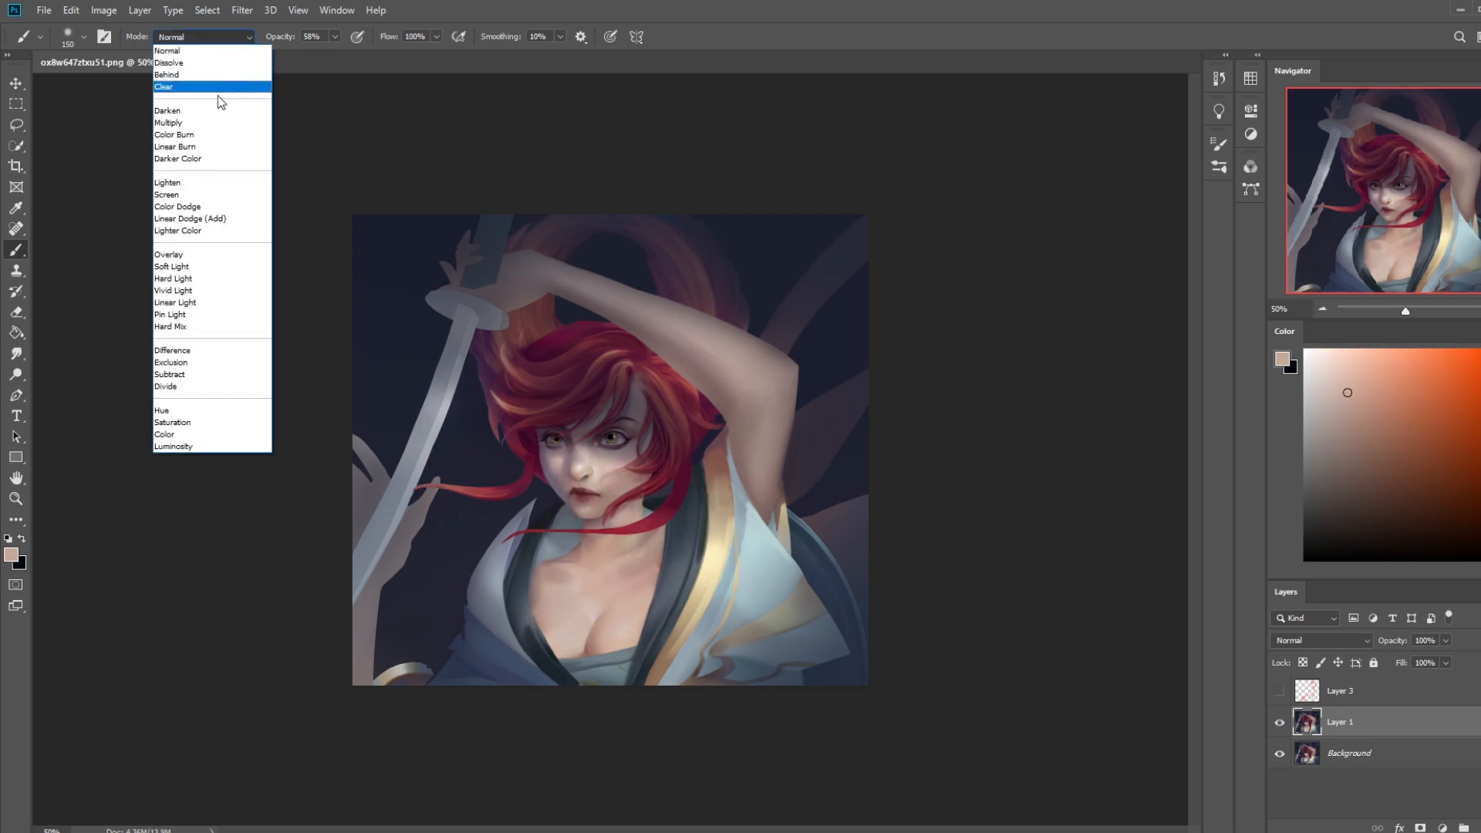
left_click(206, 183)
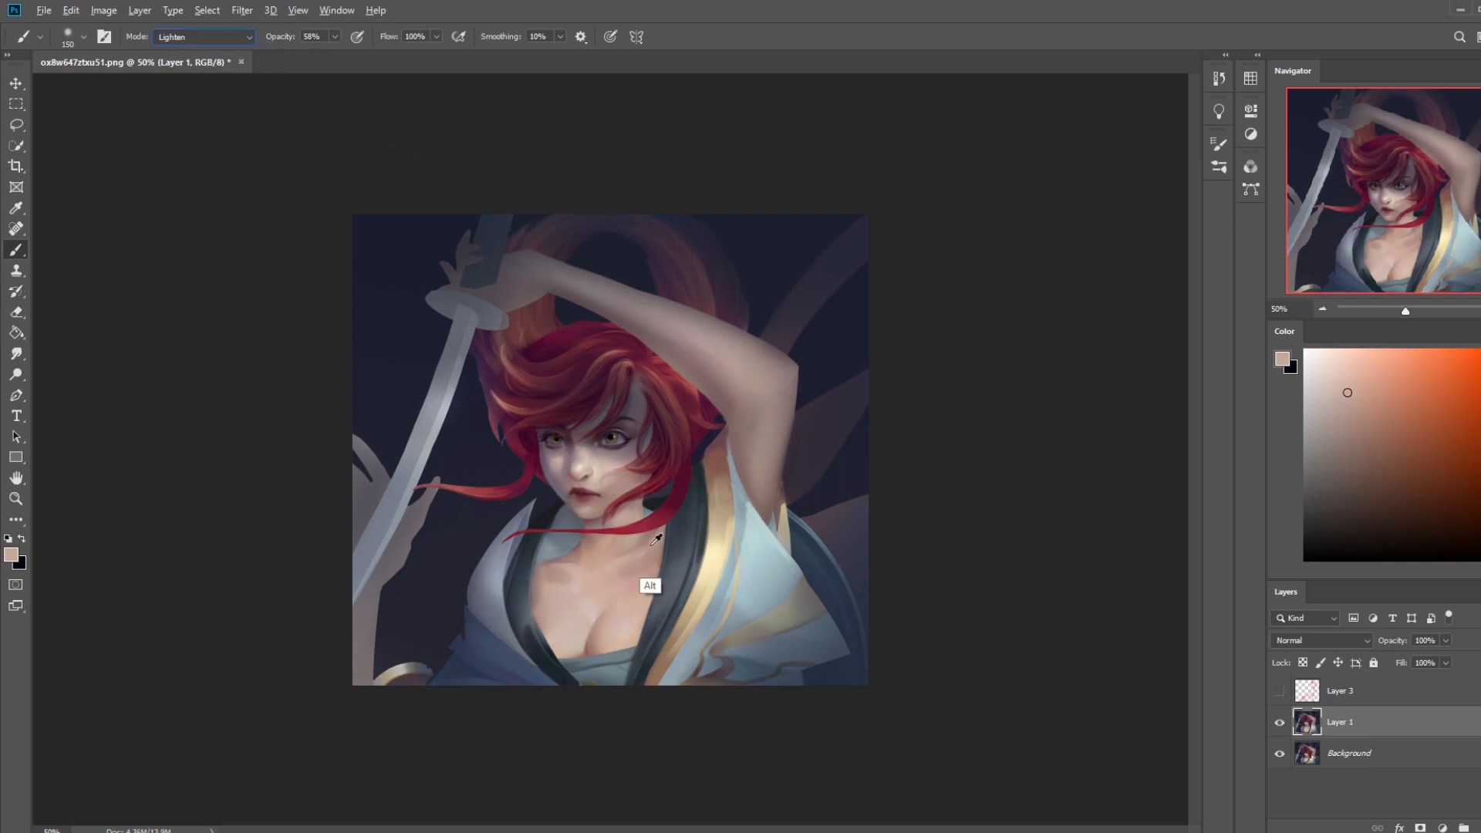
left_click(577, 553, "alt")
left_click(1304, 351)
key("bracketleft")
key("bracketright")
key("bracketright")
key("bracketright")
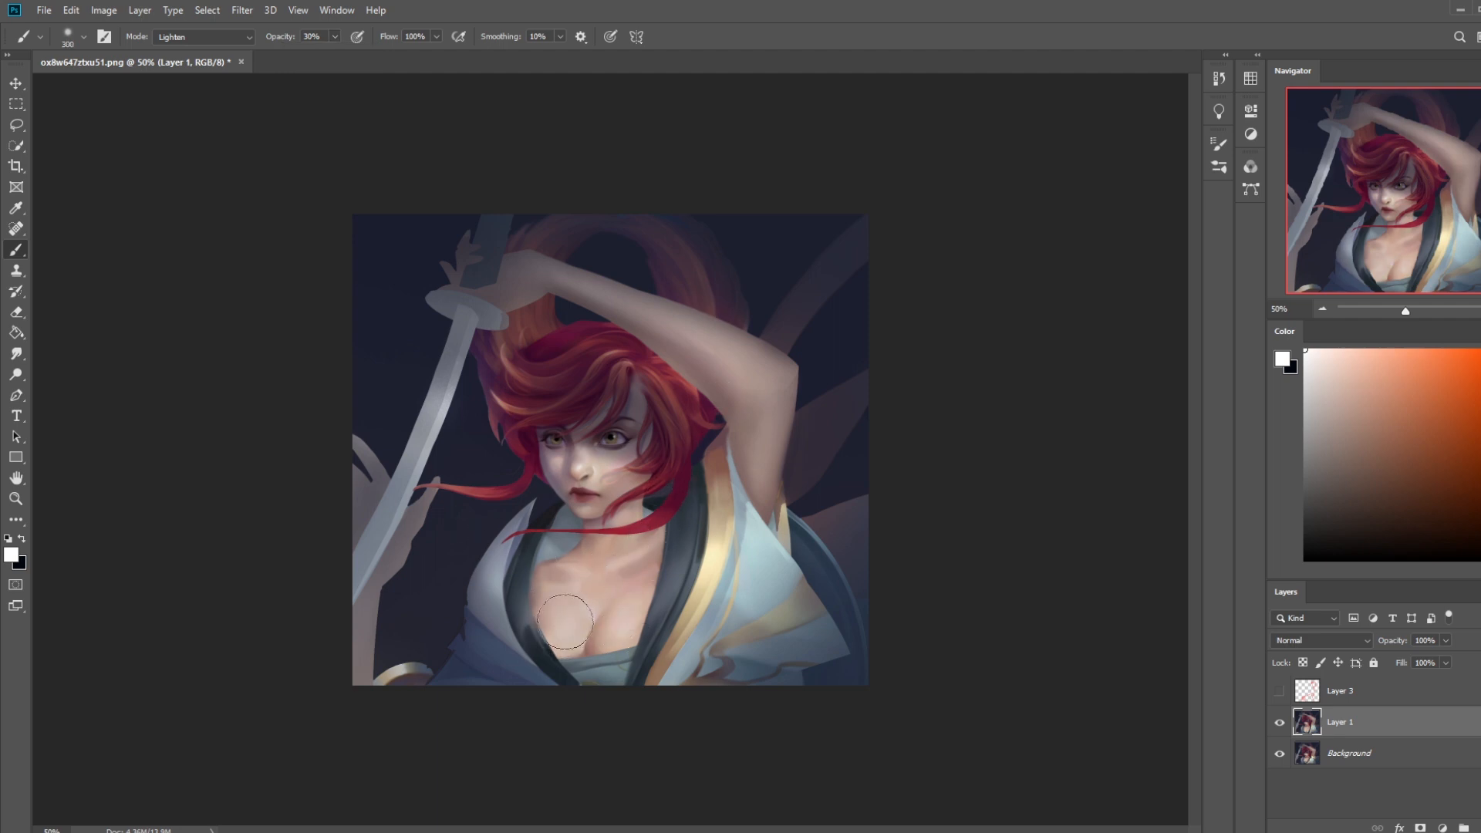
Sample darker skin tones with a 175 px brush and switch to Darken mode to shade the chest at 30% opacity
key("bracketleft")
key("bracketleft")
key("bracketleft")
key("bracketleft")
left_click(532, 632, "alt")
left_click(540, 587, "alt")
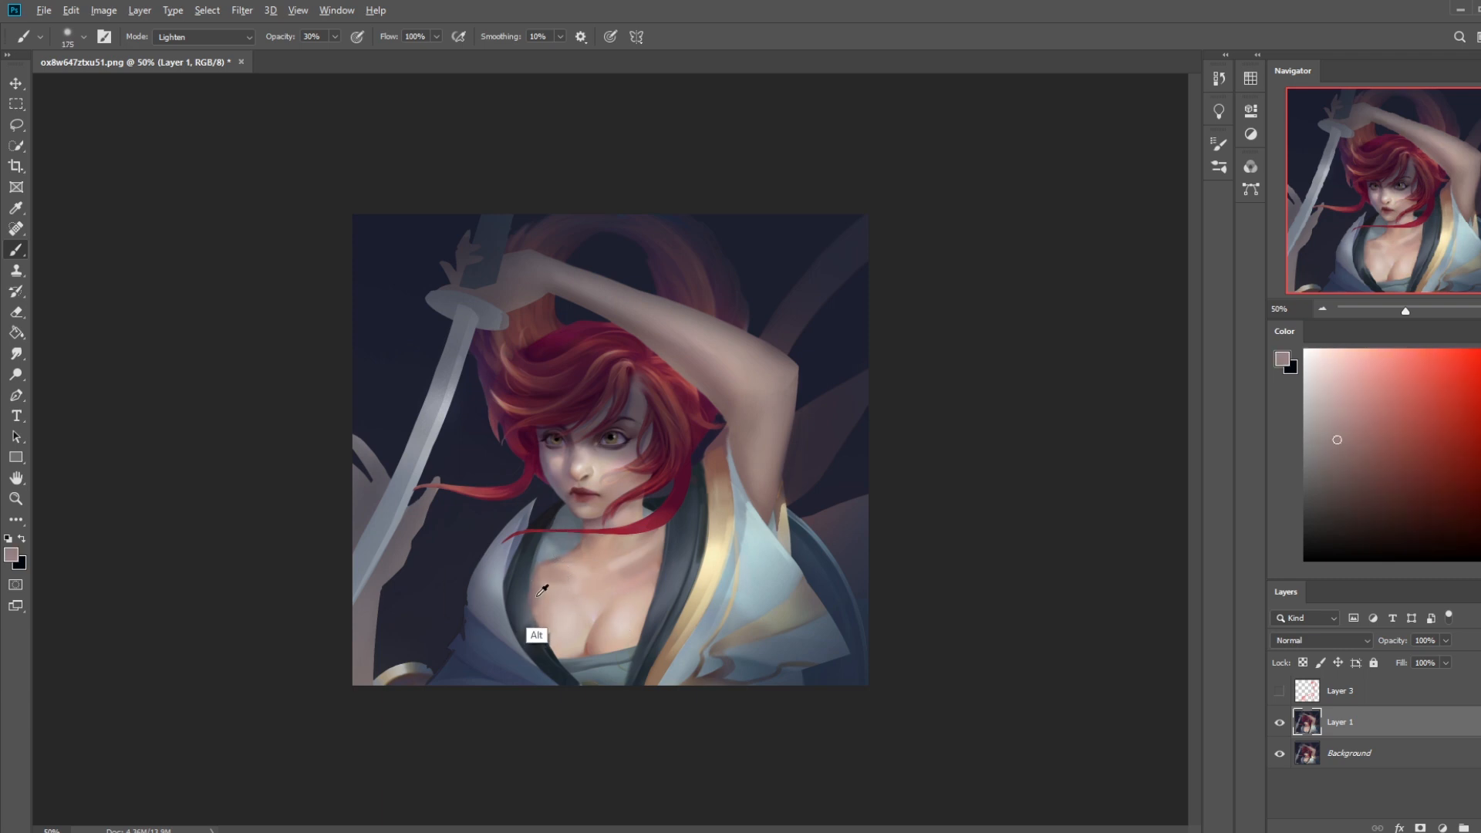
left_click(204, 37)
left_click(183, 112)
left_click(747, 588, "alt")
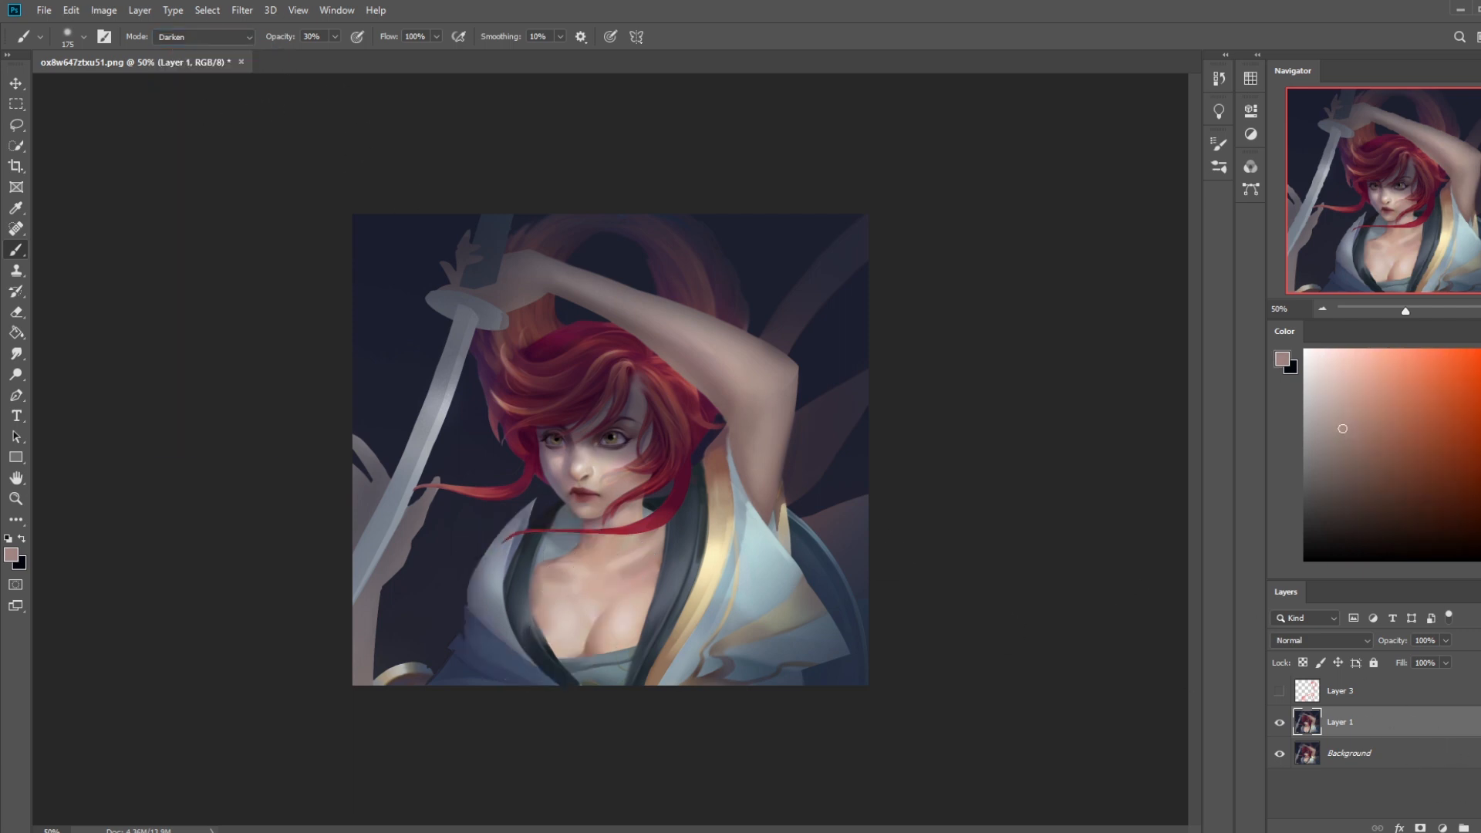
Shade the sword-side chest on a new layer with sampled skin tones at 200 px and clean the shading with the Eraser
key("ctrl+shift+alt+n")
key("bracketright")
left_click(538, 617, "alt")
left_click_drag(534, 594, 587, 588)
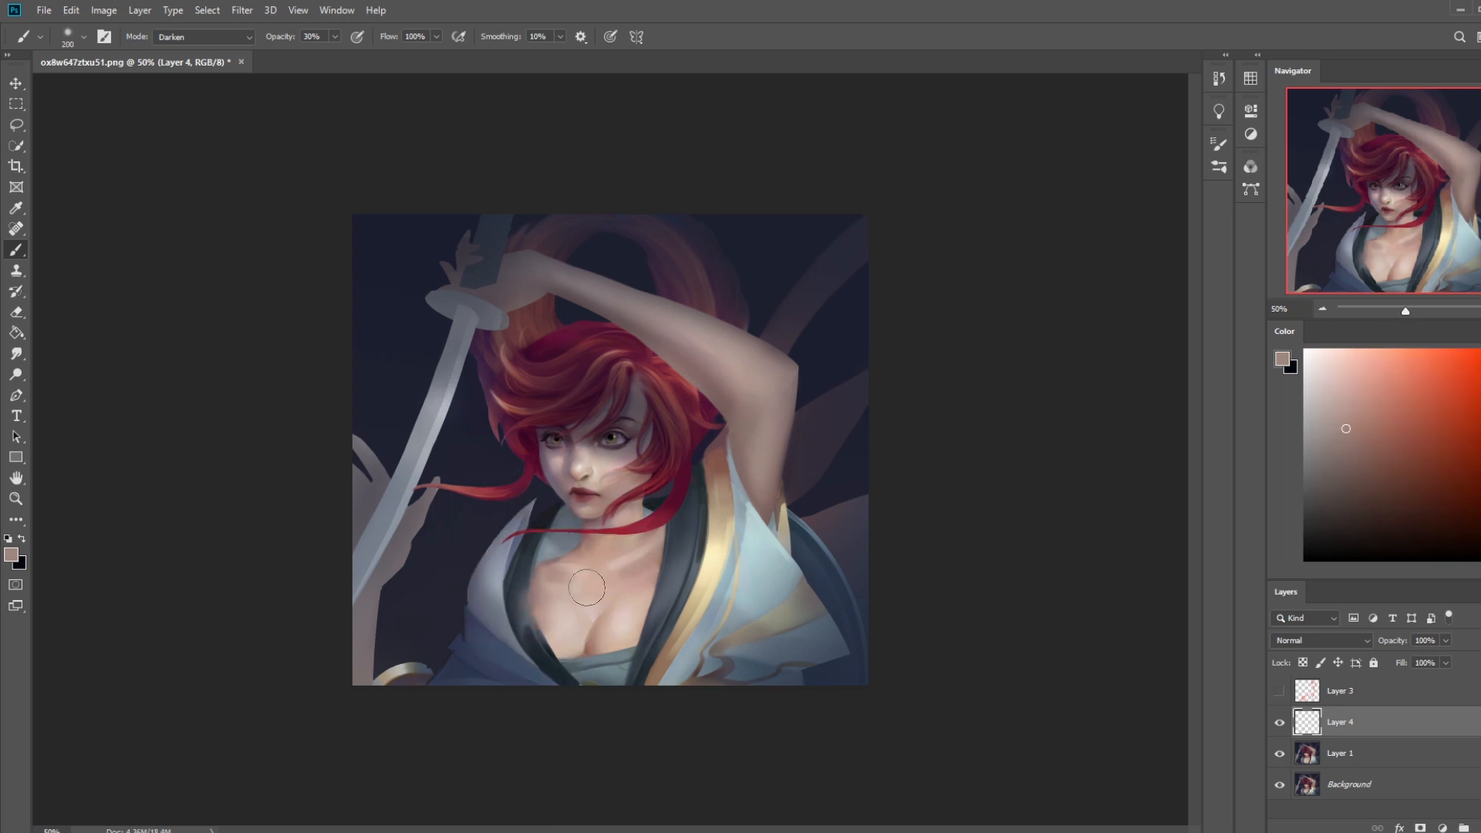
key("e")
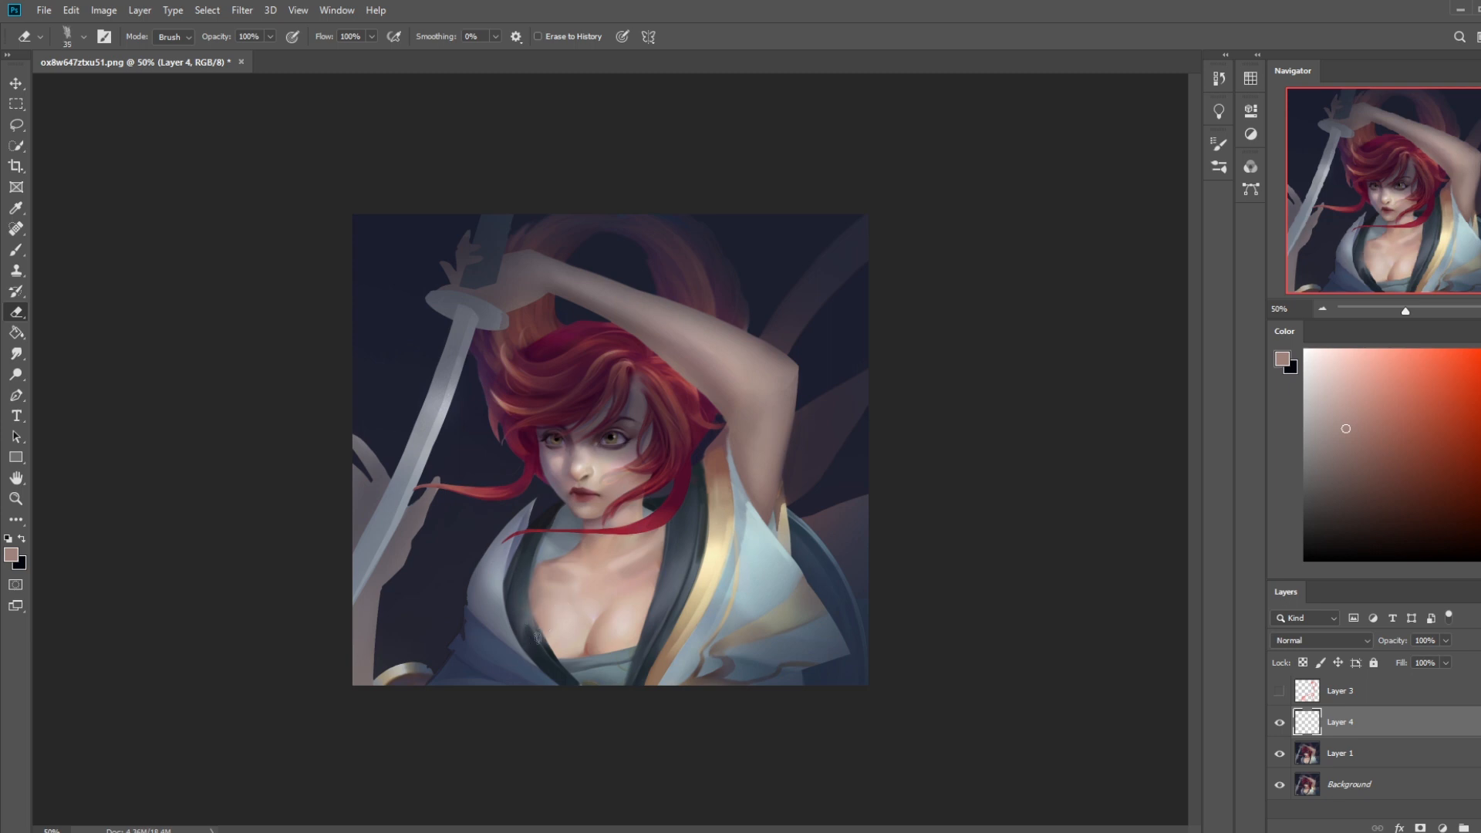
key("b")
left_click(565, 610, "alt")
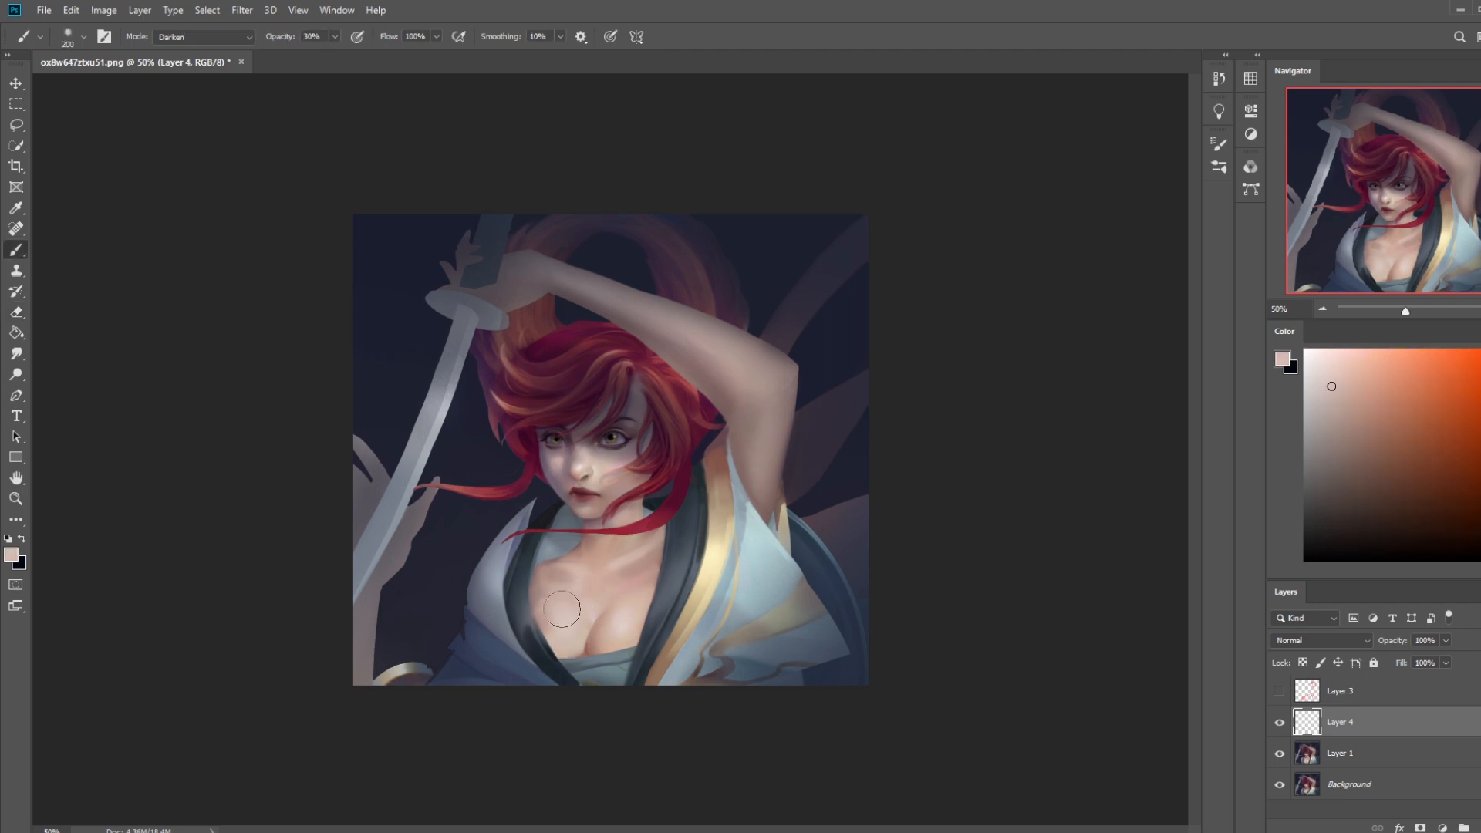
Smudge the chest shading at 13% strength and merge Layer 4 into Layer 1
left_click(16, 353)
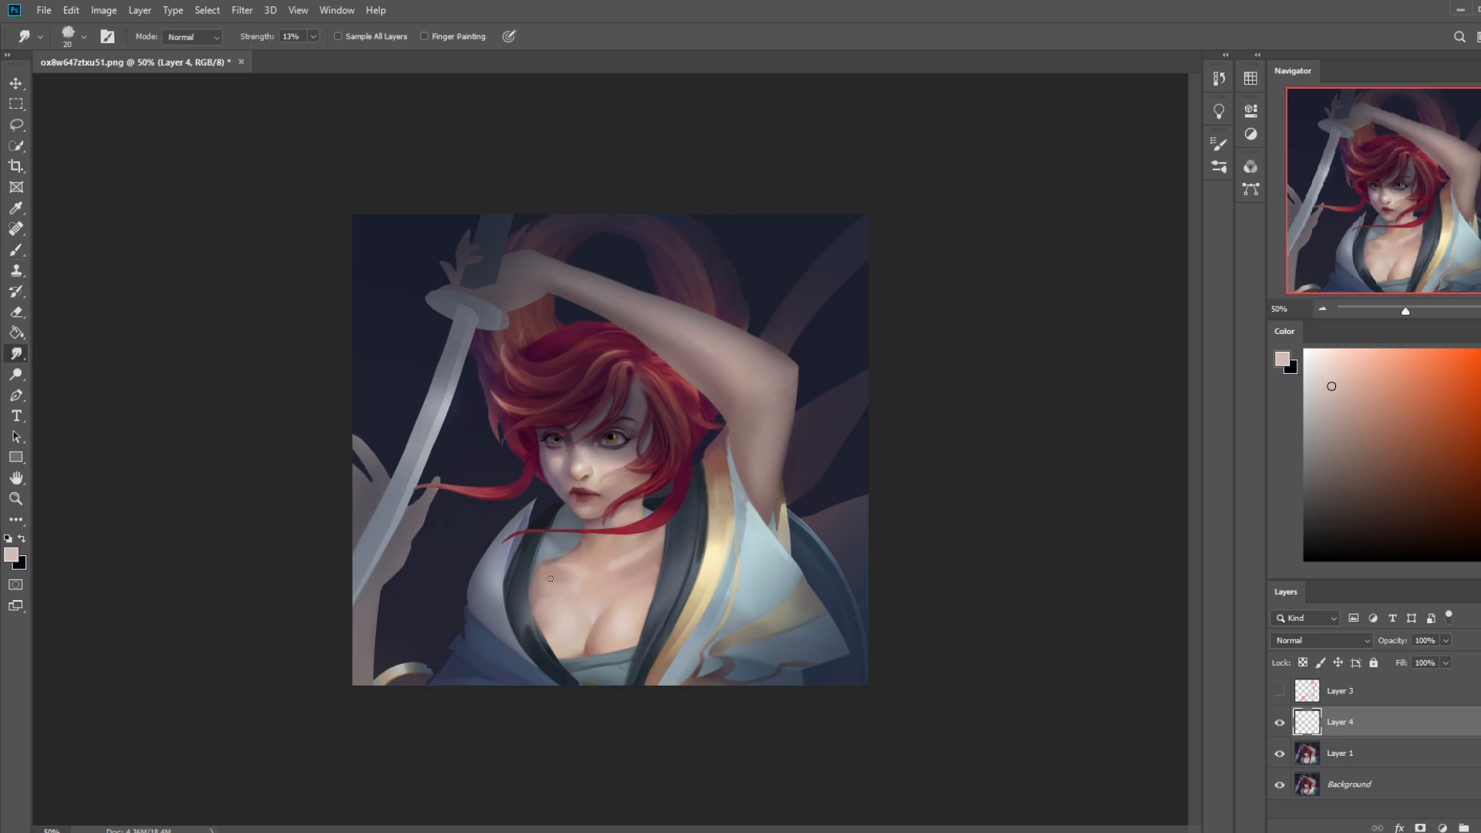
right_click(1360, 736)
left_click(1357, 524)
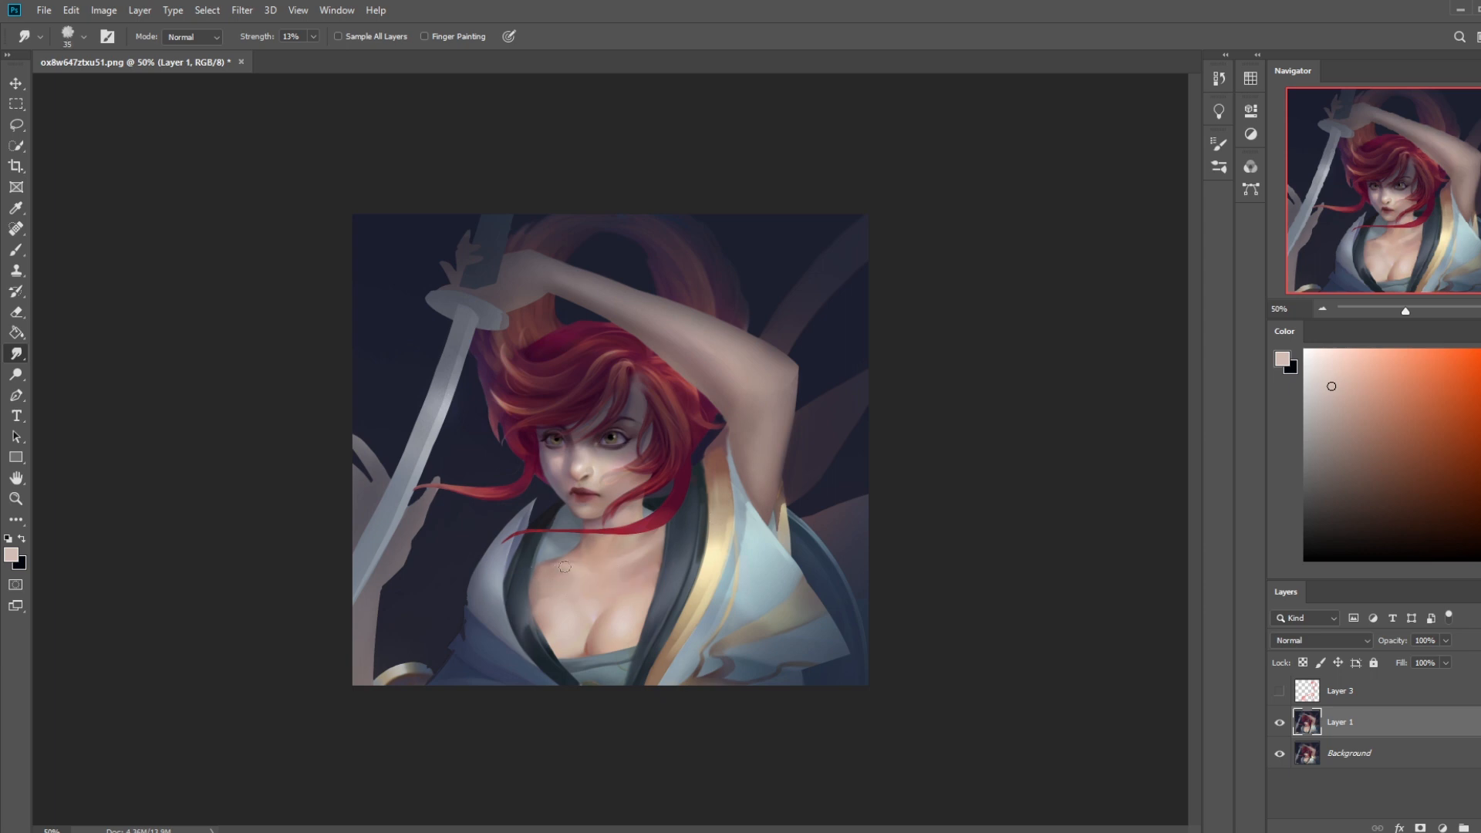
Touch up the chest and neck shadows with sampled skin tones at 125 px in Darken mode and smudge the transitions
key("b")
left_click(548, 603, "alt")
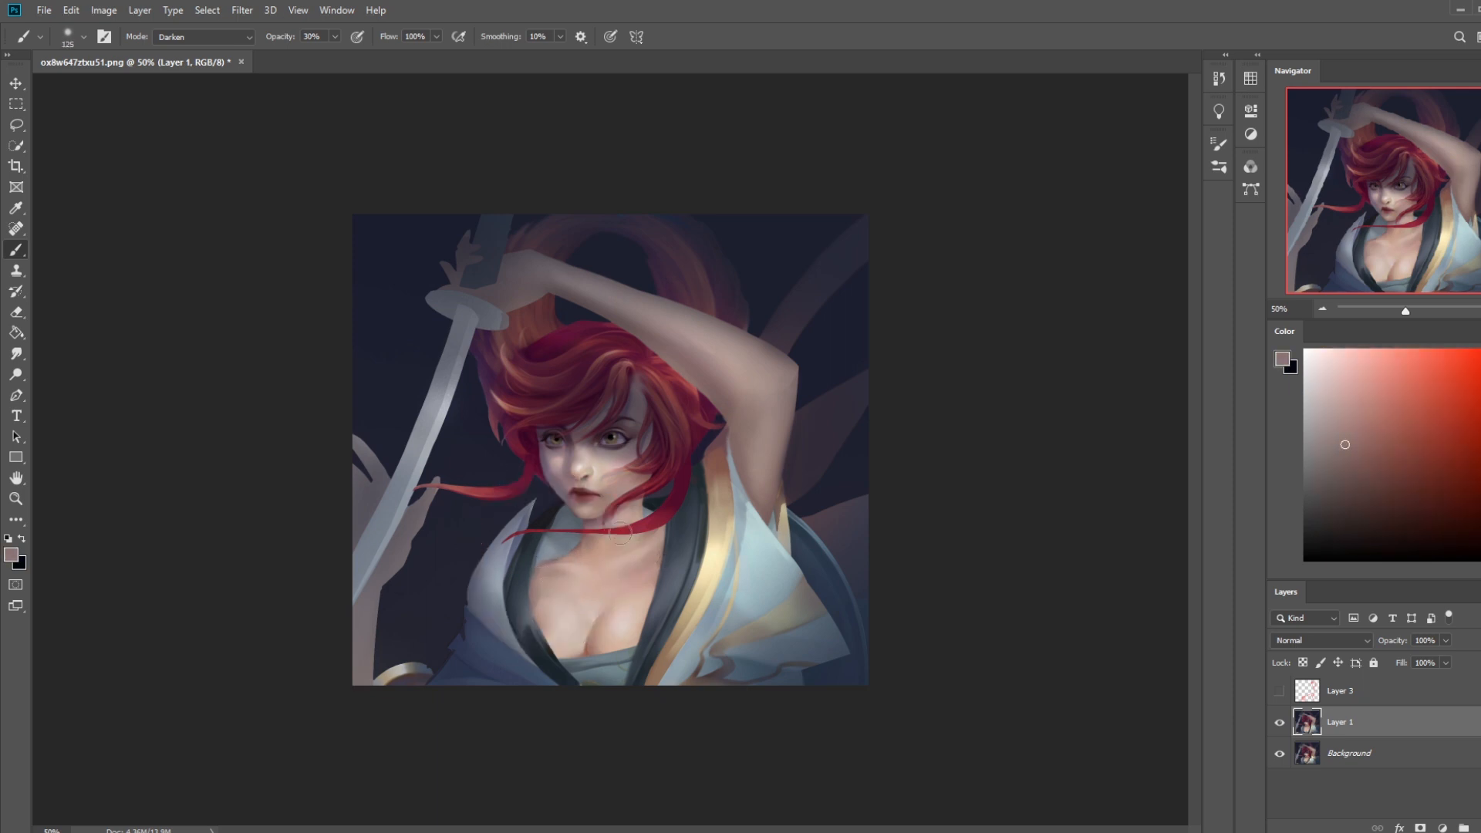
key("r")
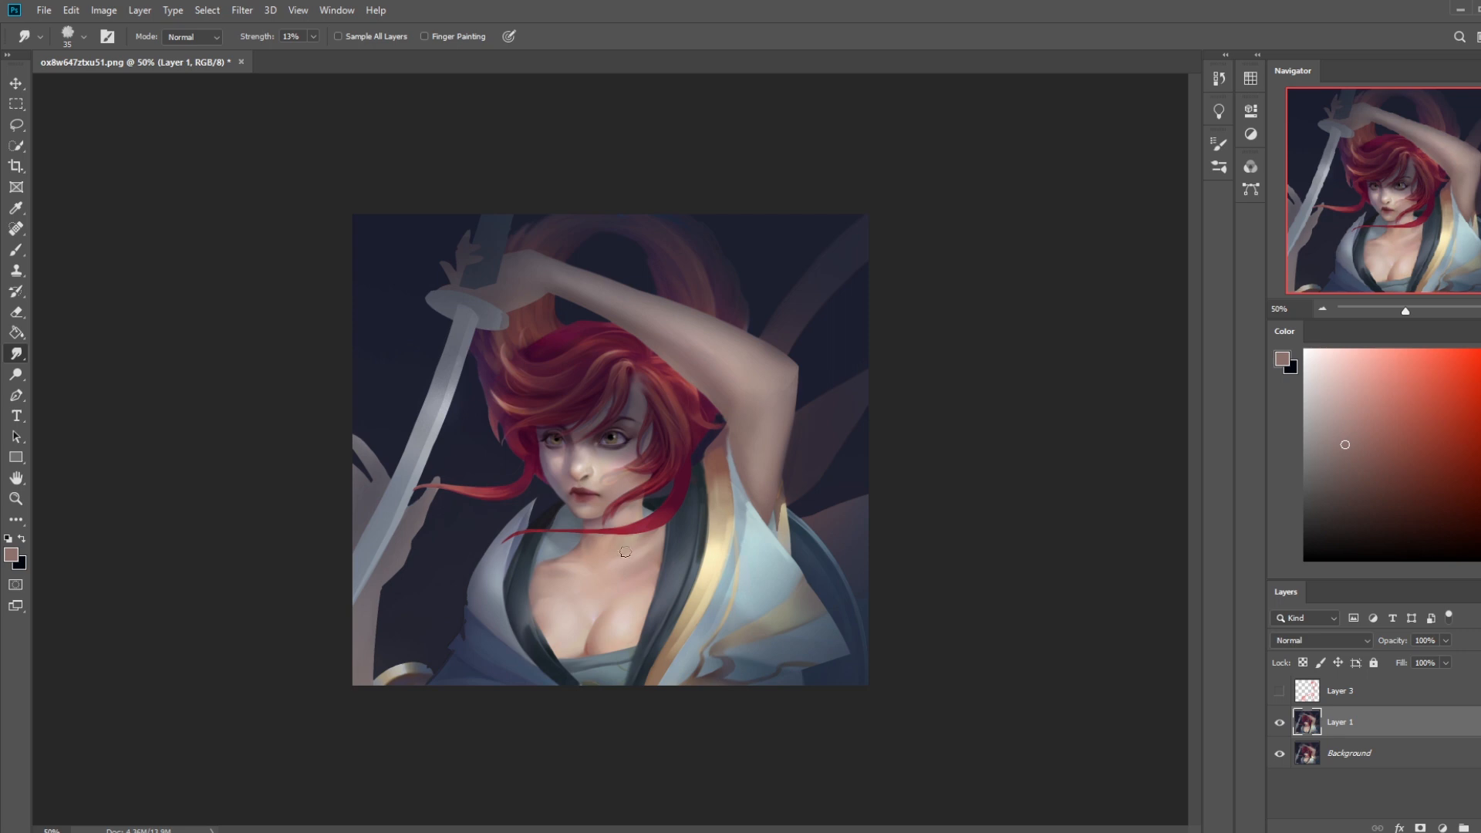
key("b")
left_click(564, 471, "alt")
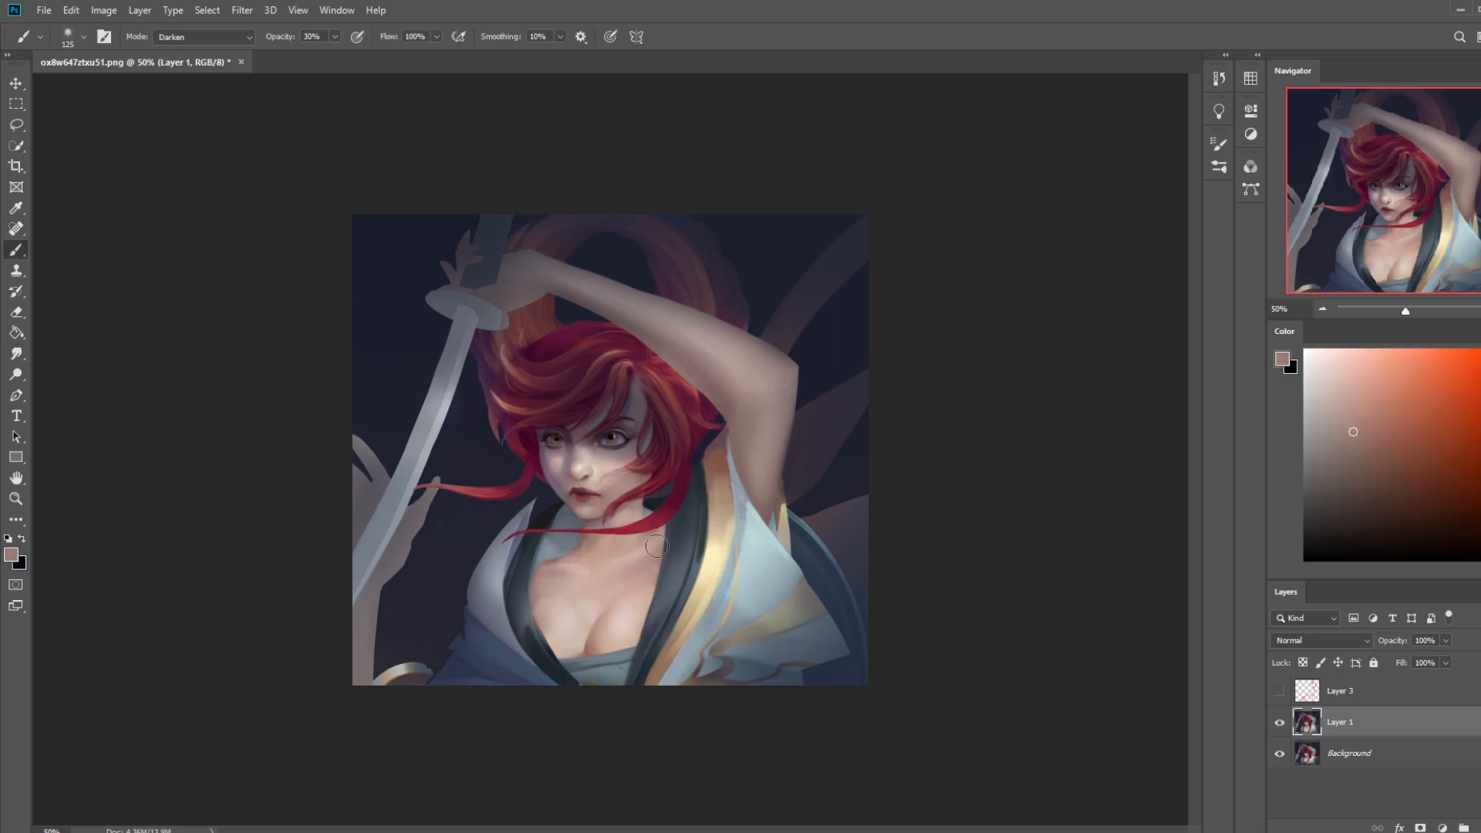
Paint a shadow on a new layer along the chest beside the raised-arm collar with a sampled muted mauve at 250 px and trim it with the Eraser
key("ctrl+shift+alt+n")
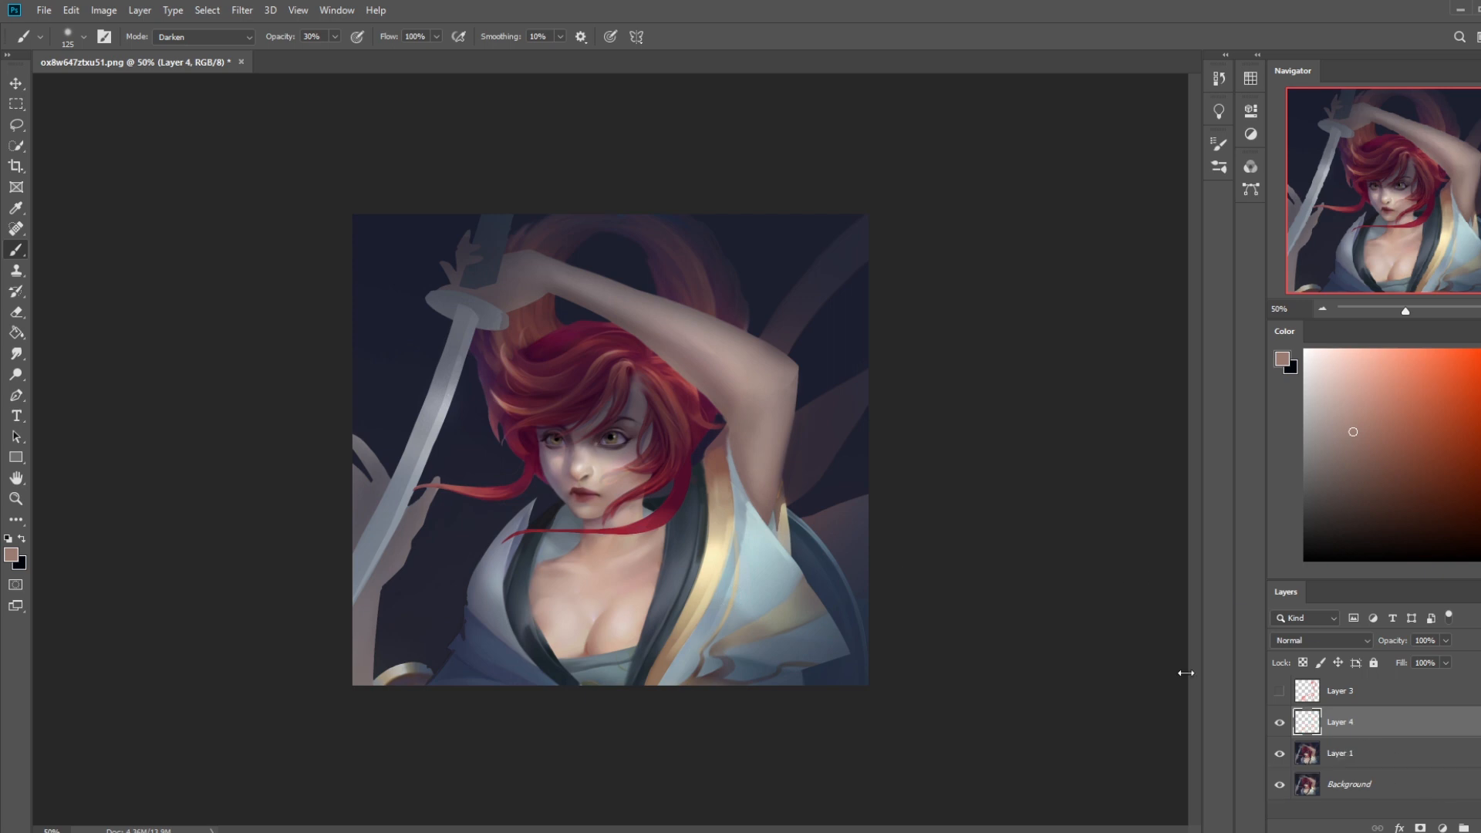
left_click(568, 480, "alt")
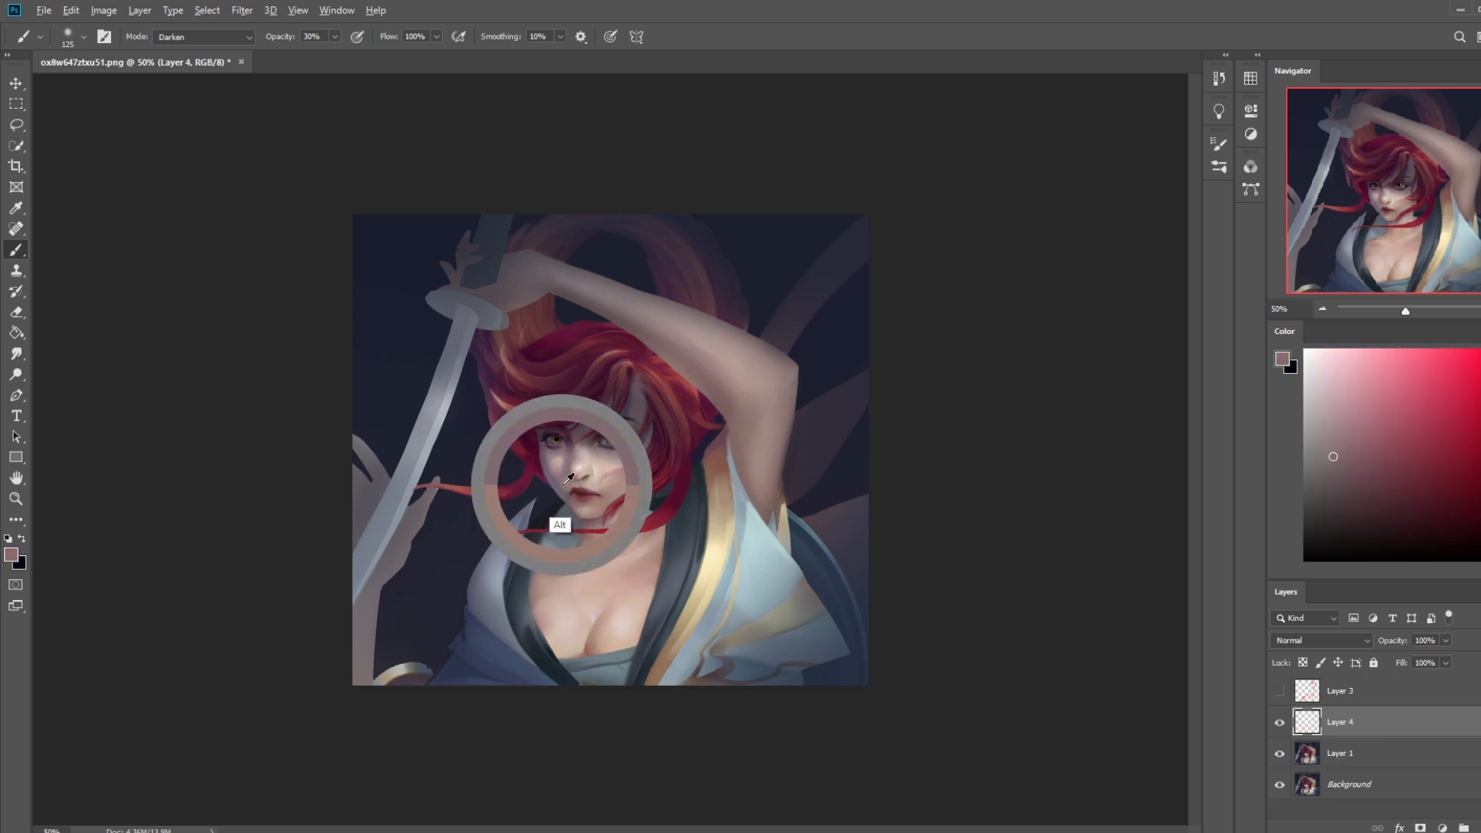
key("bracketright")
key("bracketright")
key("bracketright")
key("bracketright")
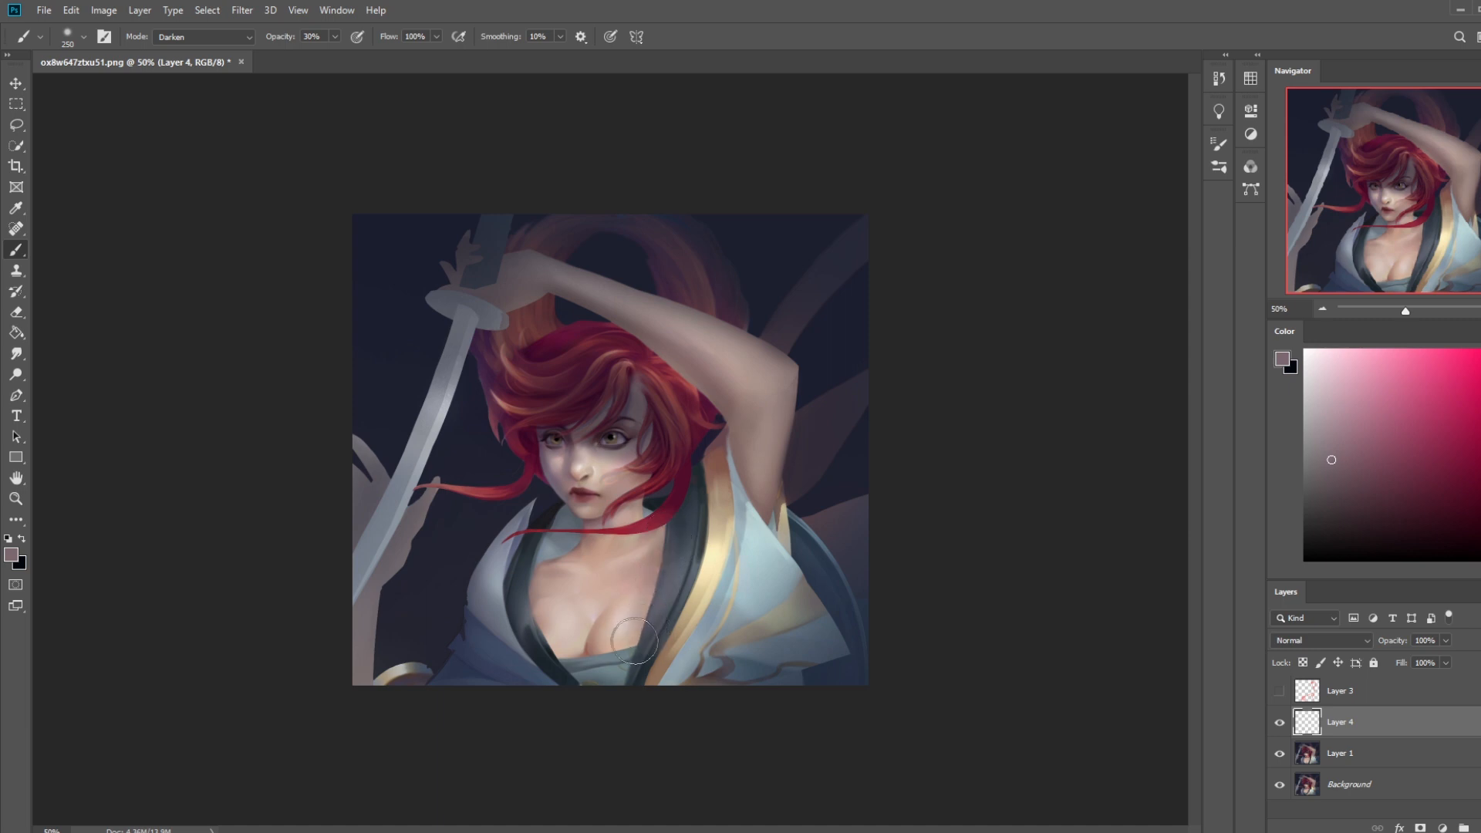
key("e")
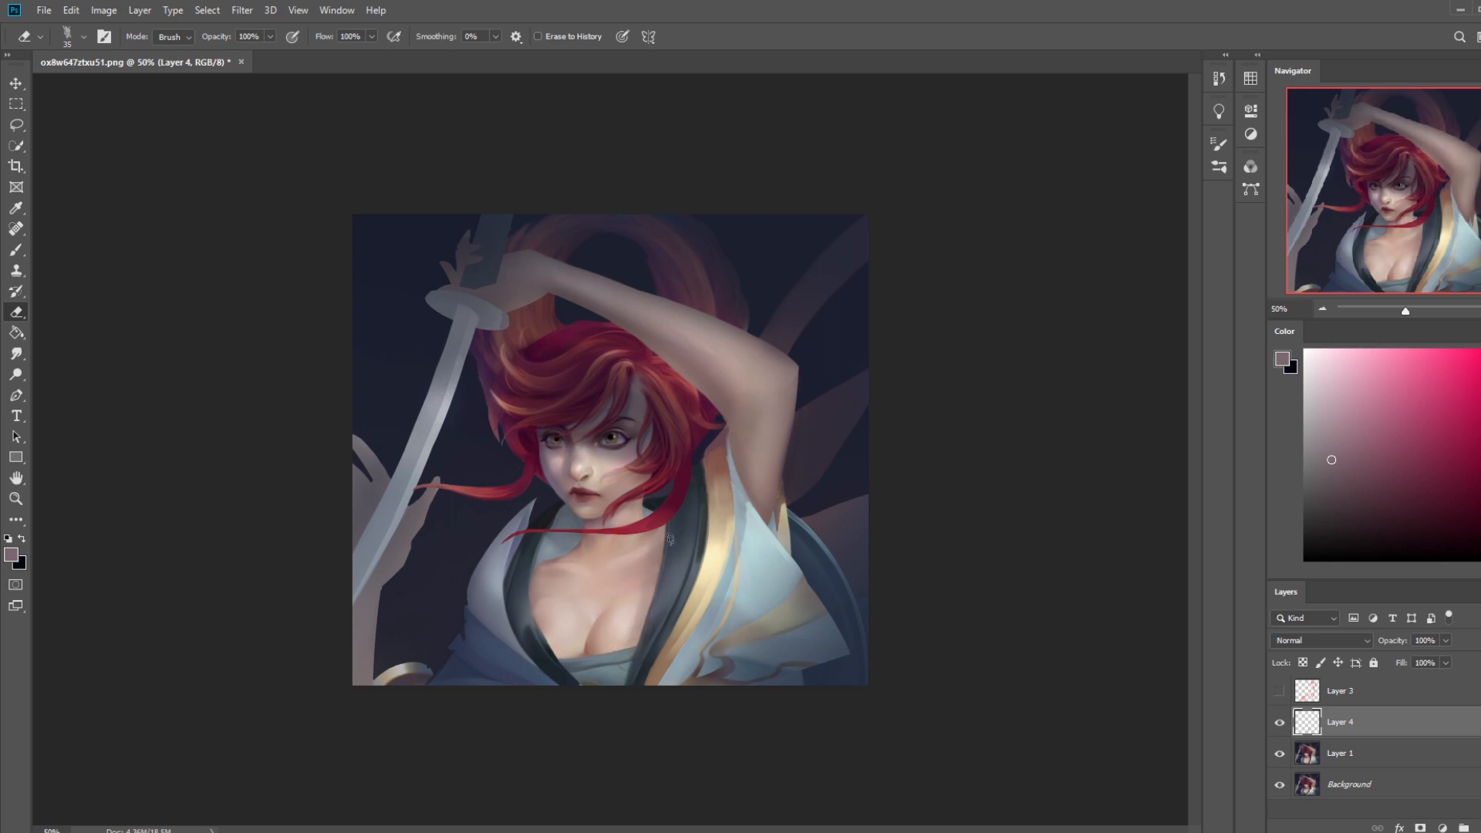
Adjust the hue, saturation and lightness of the collar shadow on Layer 4 with Hue/Saturation
key("ctrl+u")
left_click_drag(1183, 562, 1156, 573)
left_click_drag(1184, 525, 1247, 525)
left_click_drag(1184, 484, 1235, 525)
left_click(1363, 406)
Reshape the collar shadow on Layer 4 with Liquify, pushing its inner edge with a brush size of 150
key("e")
right_click(647, 573)
key("b")
left_click(240, 11)
left_click(267, 137)
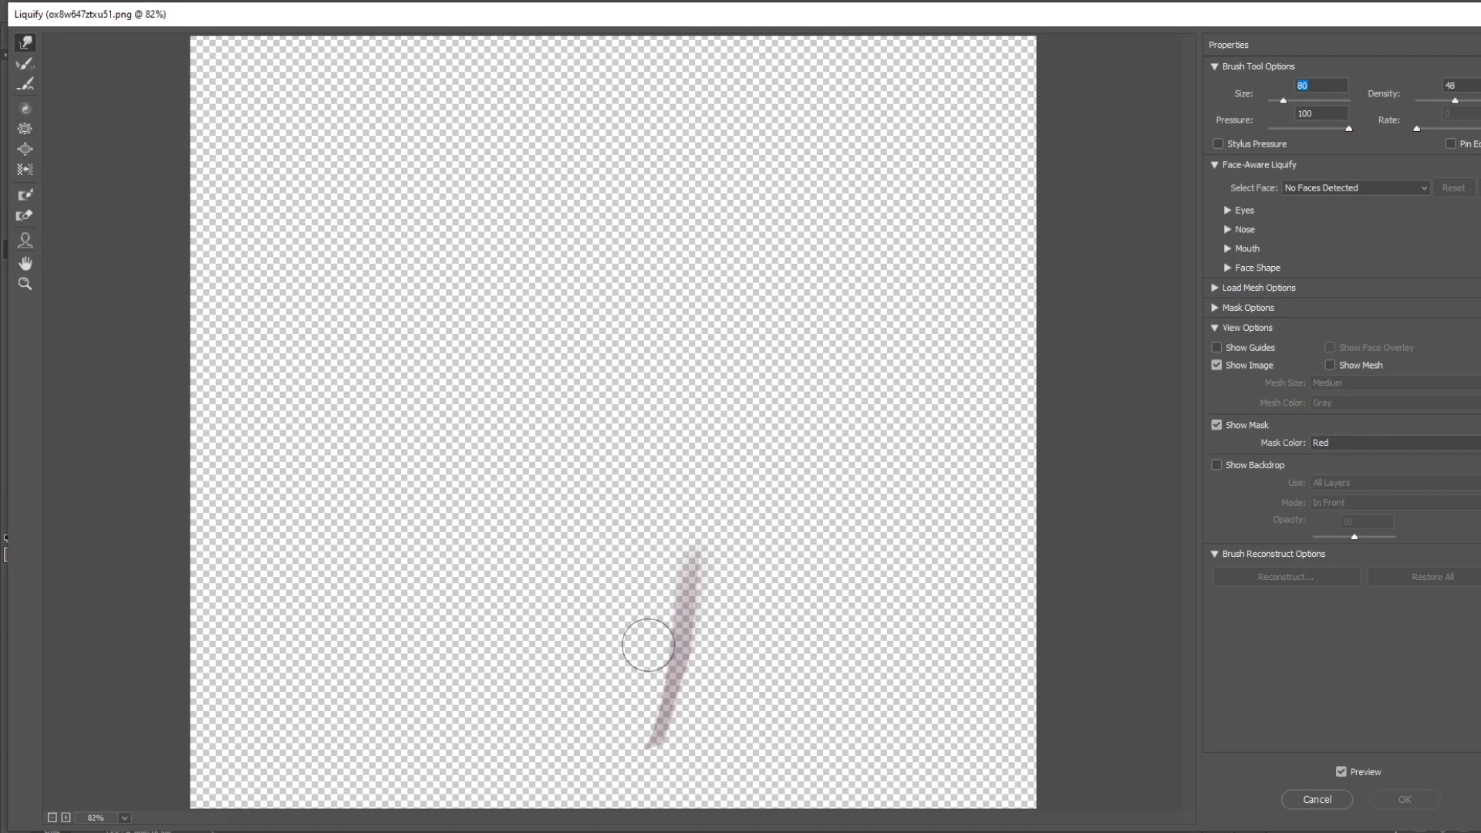
type("150")
left_click(629, 645)
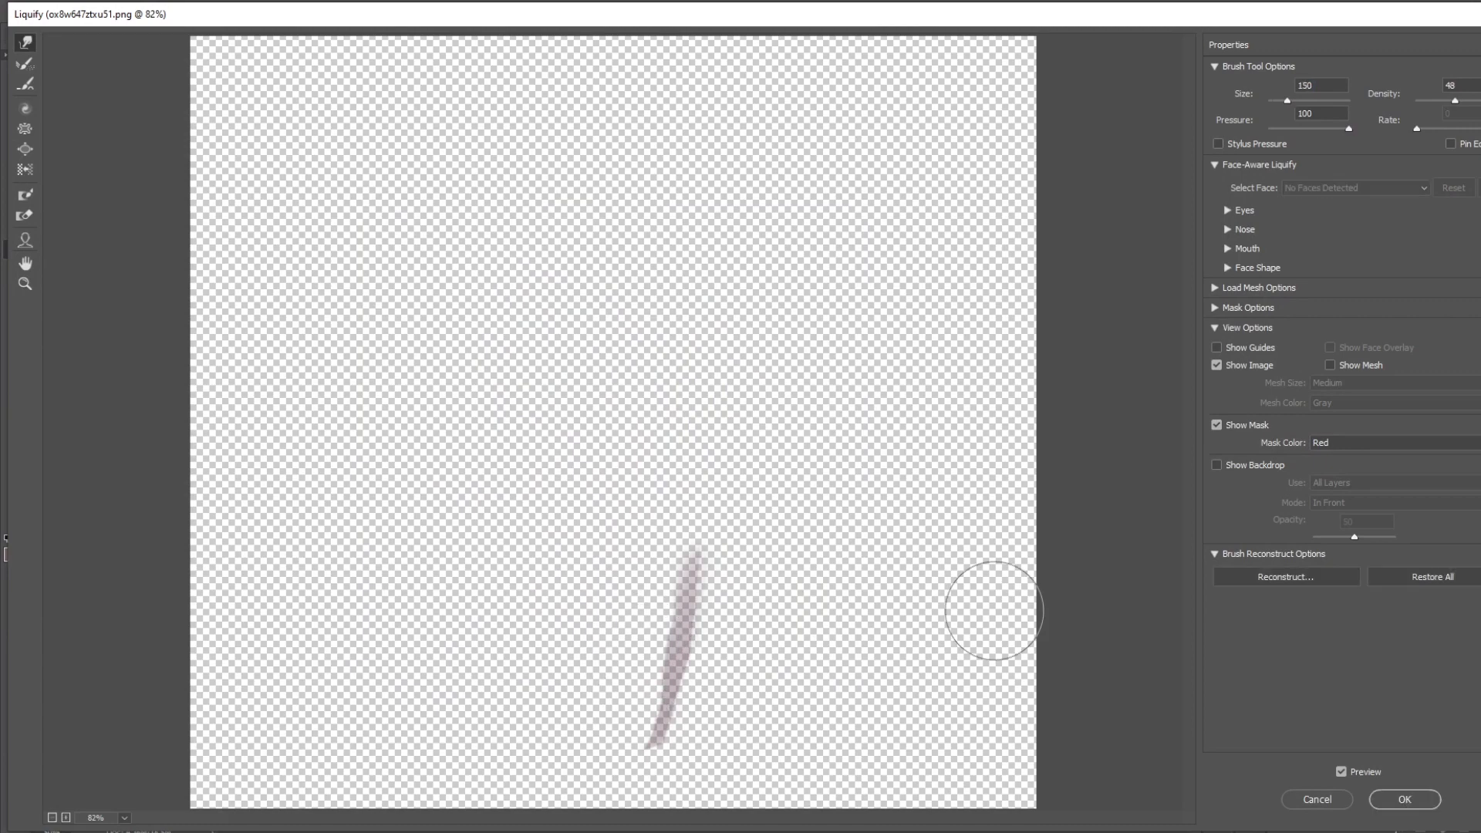
left_click(1433, 798)
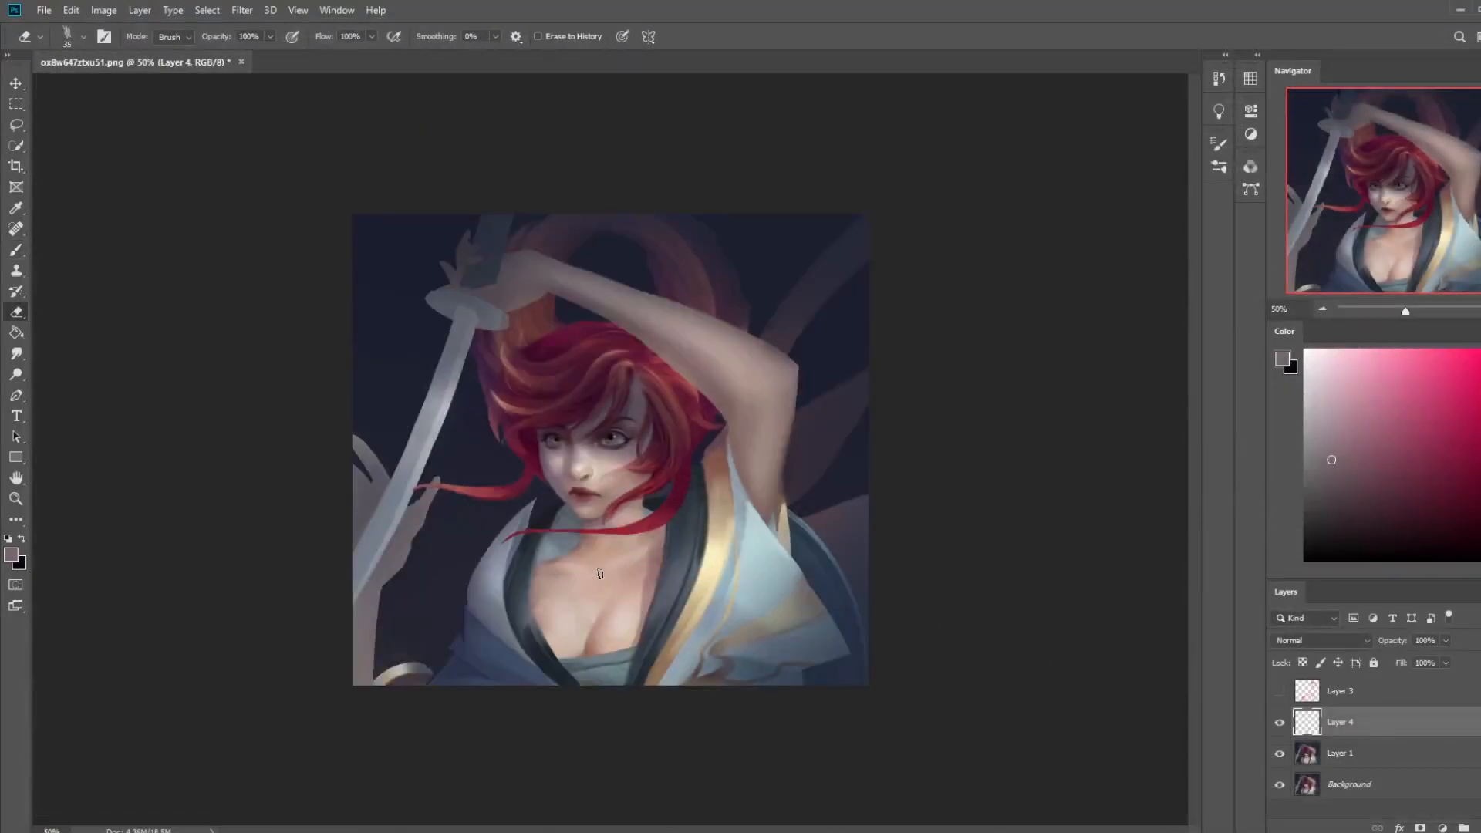
Trim the edges of the collar shadow on Layer 4 with the Eraser at a reduced brush size
right_click(670, 573)
double_click(699, 441)
key("bracketleft")
key("bracketleft")
key("bracketleft")
key("bracketleft")
key("bracketleft")
key("bracketleft")
key("bracketleft")
key("bracketleft")
key("bracketleft")
Soften the collar shadow with a Gaussian Blur of 3.3 pixels and merge Layer 4 down into Layer 1
left_click(243, 13)
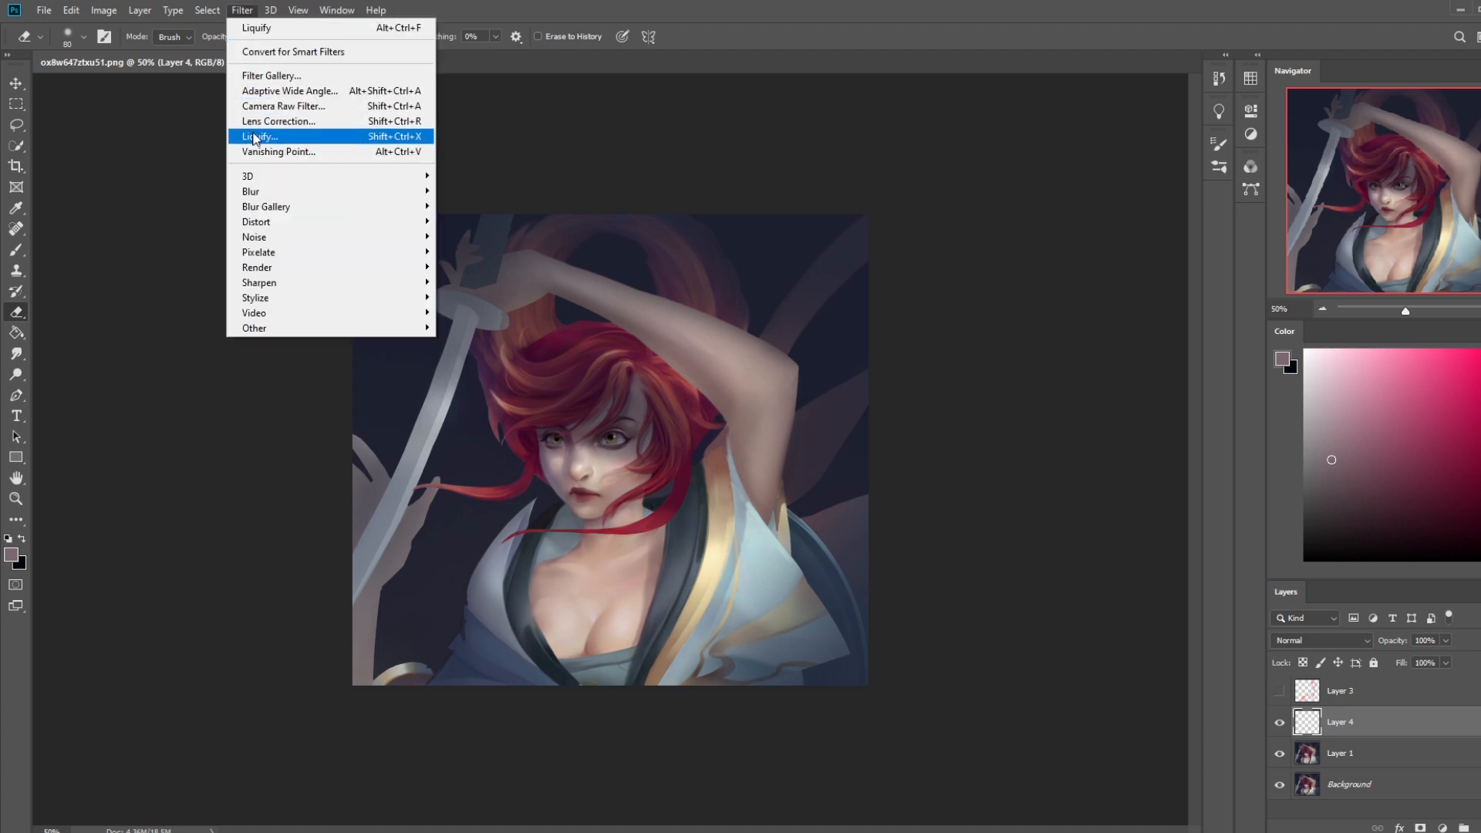
mouse_move(263, 192)
left_click(482, 251)
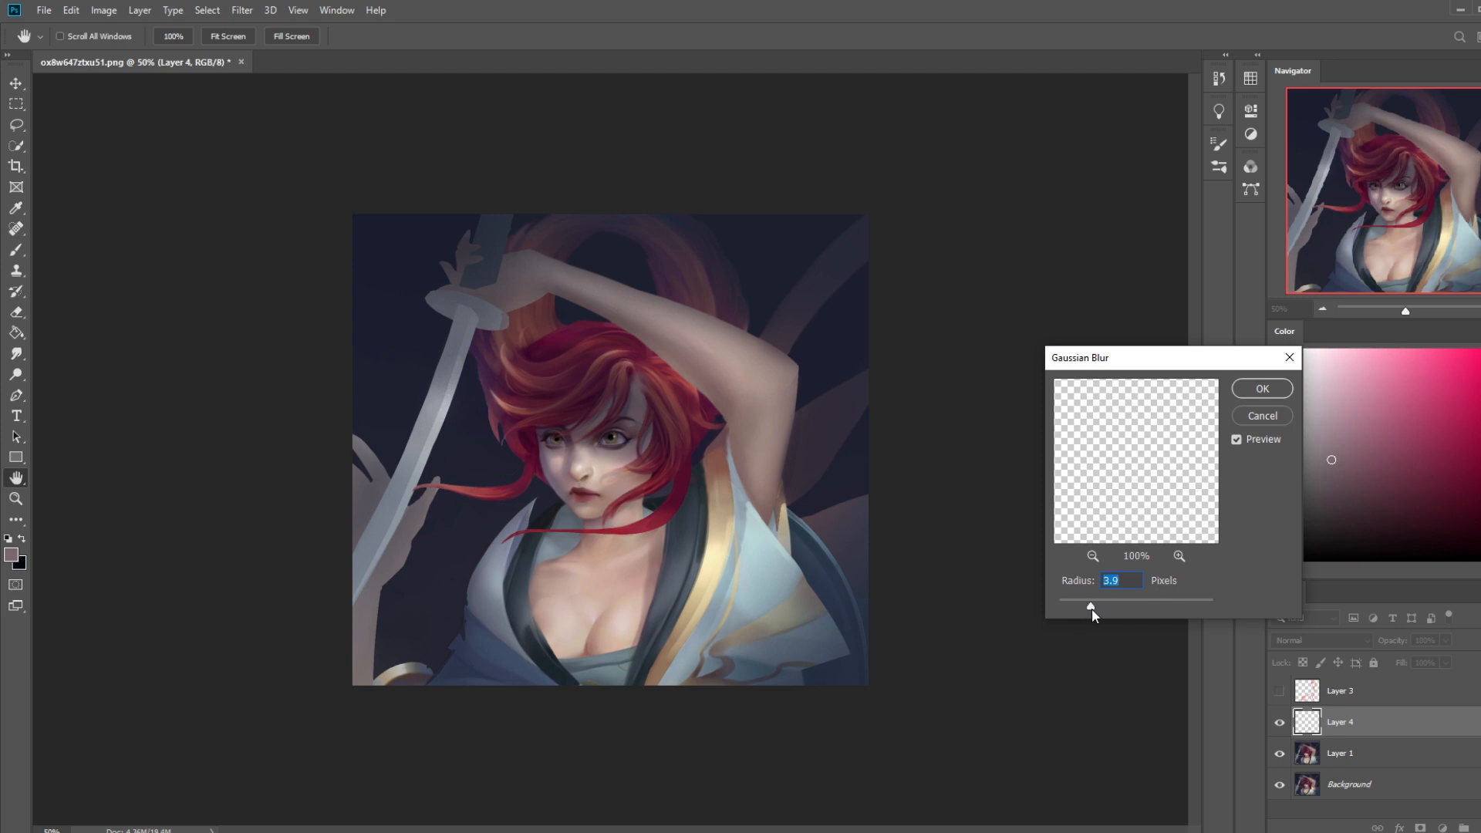
left_click_drag(1092, 609, 1087, 610)
left_click(1241, 392)
key("e")
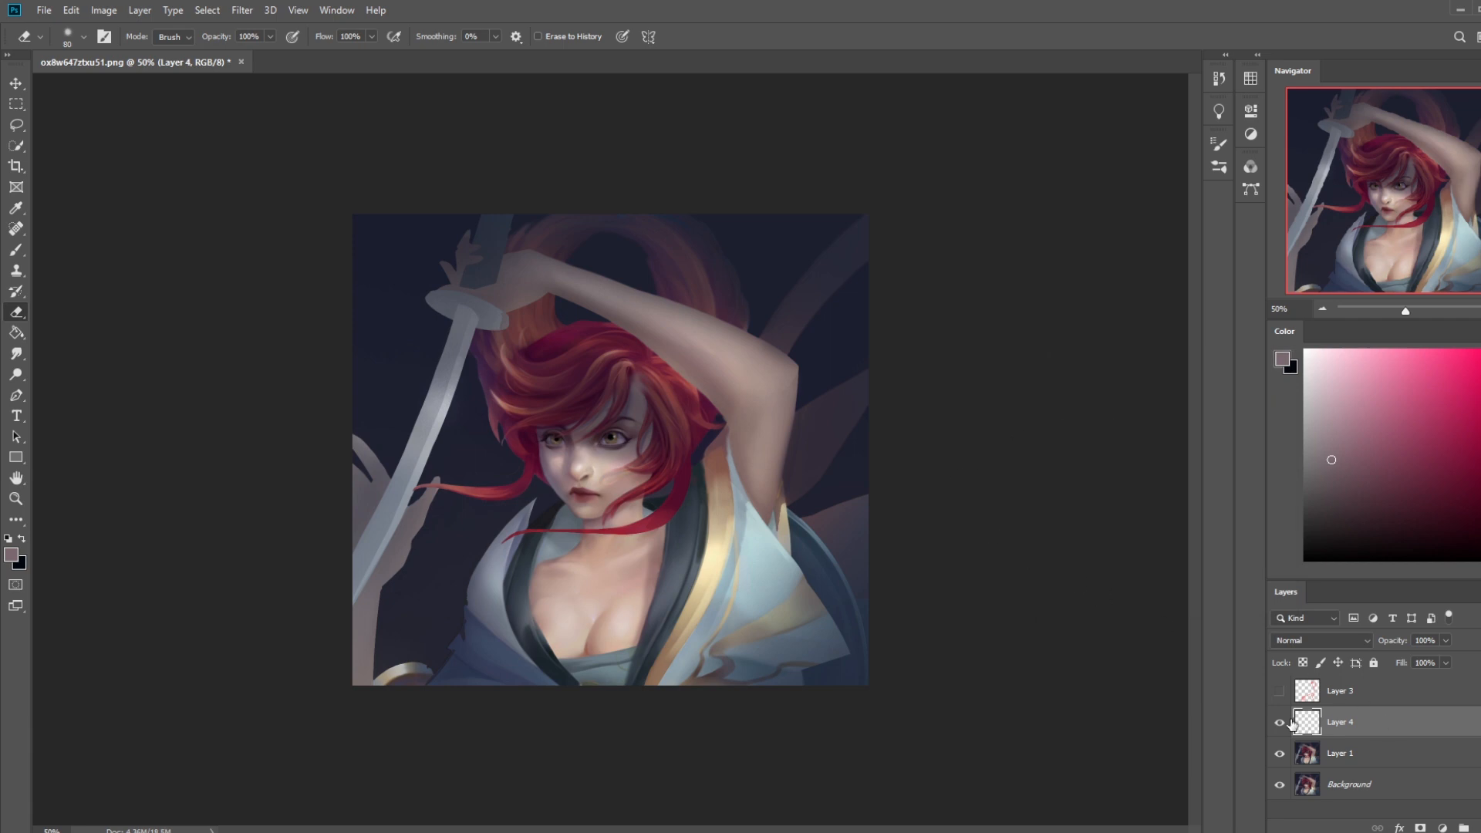
right_click(1388, 731)
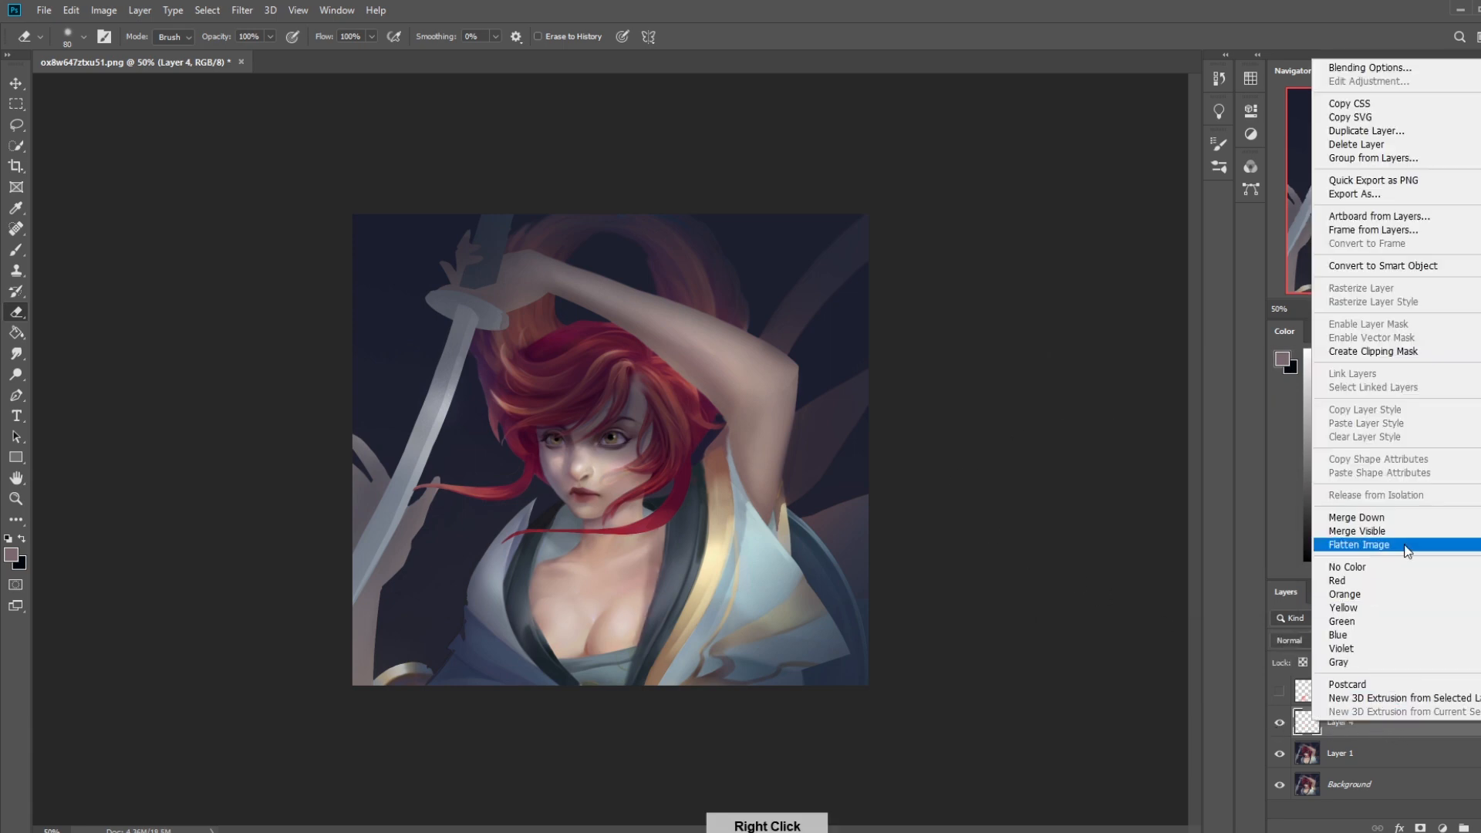
left_click(1399, 516)
On a new layer, paint sampled light skin tones at 250 px in Darken mode beside the collar opposite the raised arm
key("b")
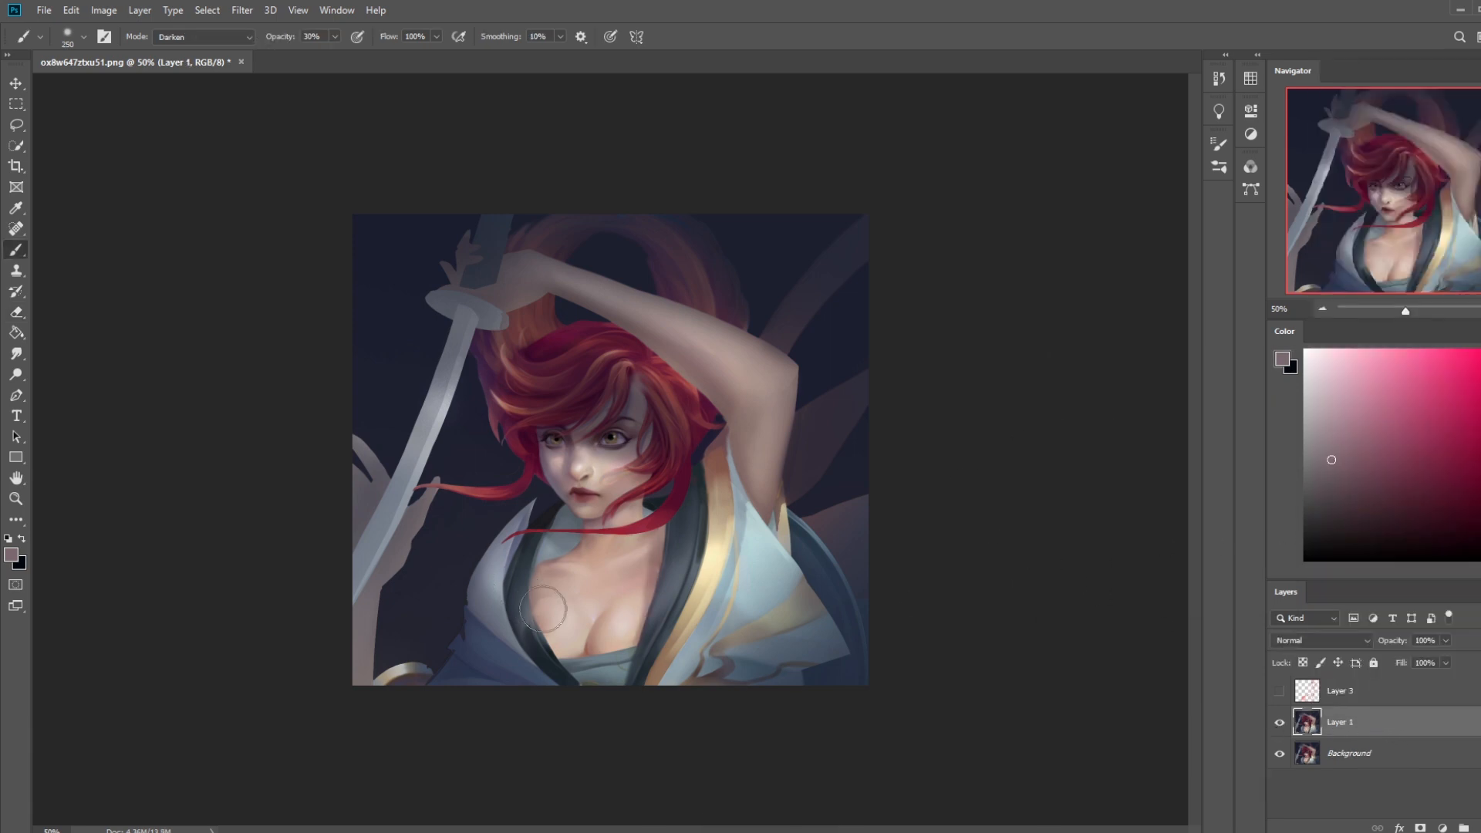
left_click(543, 610, "alt")
left_click(1477, 827)
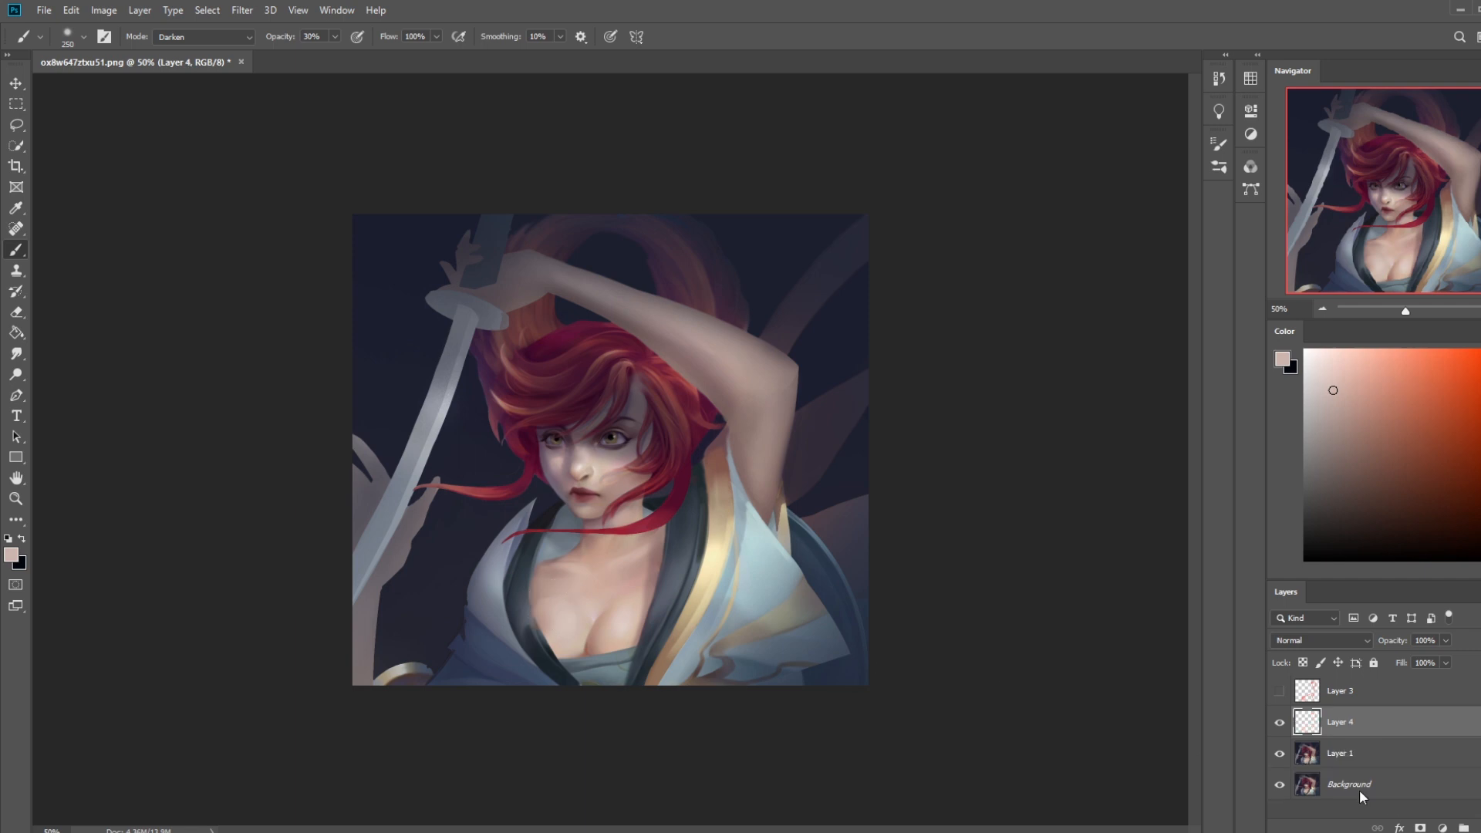
left_click(564, 612, "alt")
mouse_move(551, 621)
left_mouse_down()
mouse_move(540, 628)
mouse_move(541, 614)
left_mouse_up()
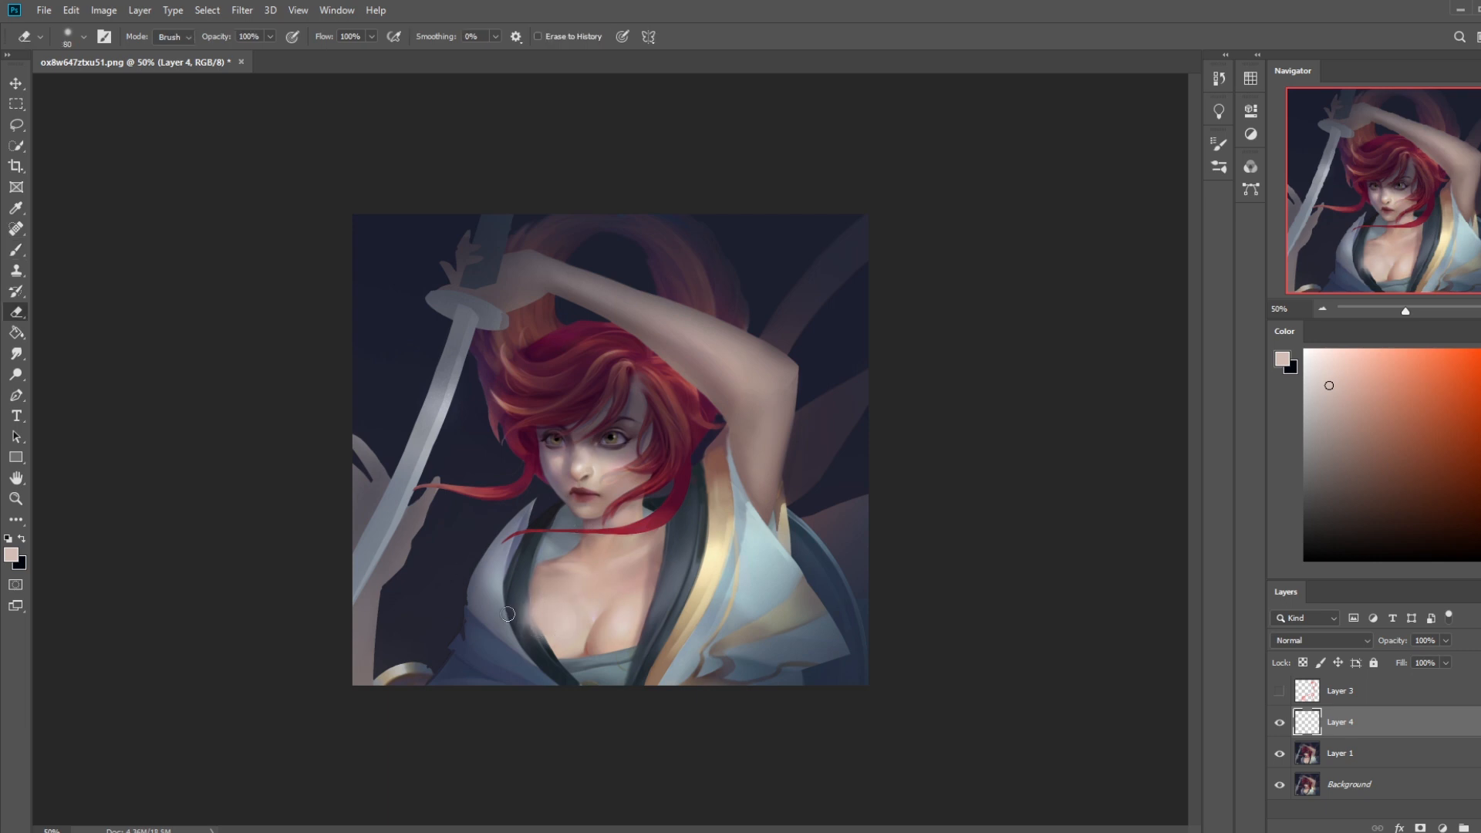
Erase the skin tone spilling over the dark collar, compare the layer on and off, and merge it down into Layer 1
right_click(508, 614)
left_click(671, 540)
left_click(917, 209)
key("bracketleft")
key("bracketleft")
mouse_move(508, 610)
left_mouse_down()
mouse_move(547, 662)
mouse_move(522, 597)
left_mouse_up()
key("bracketright")
left_click(1279, 722)
left_click(1279, 722)
right_click(1367, 733)
key("Escape")
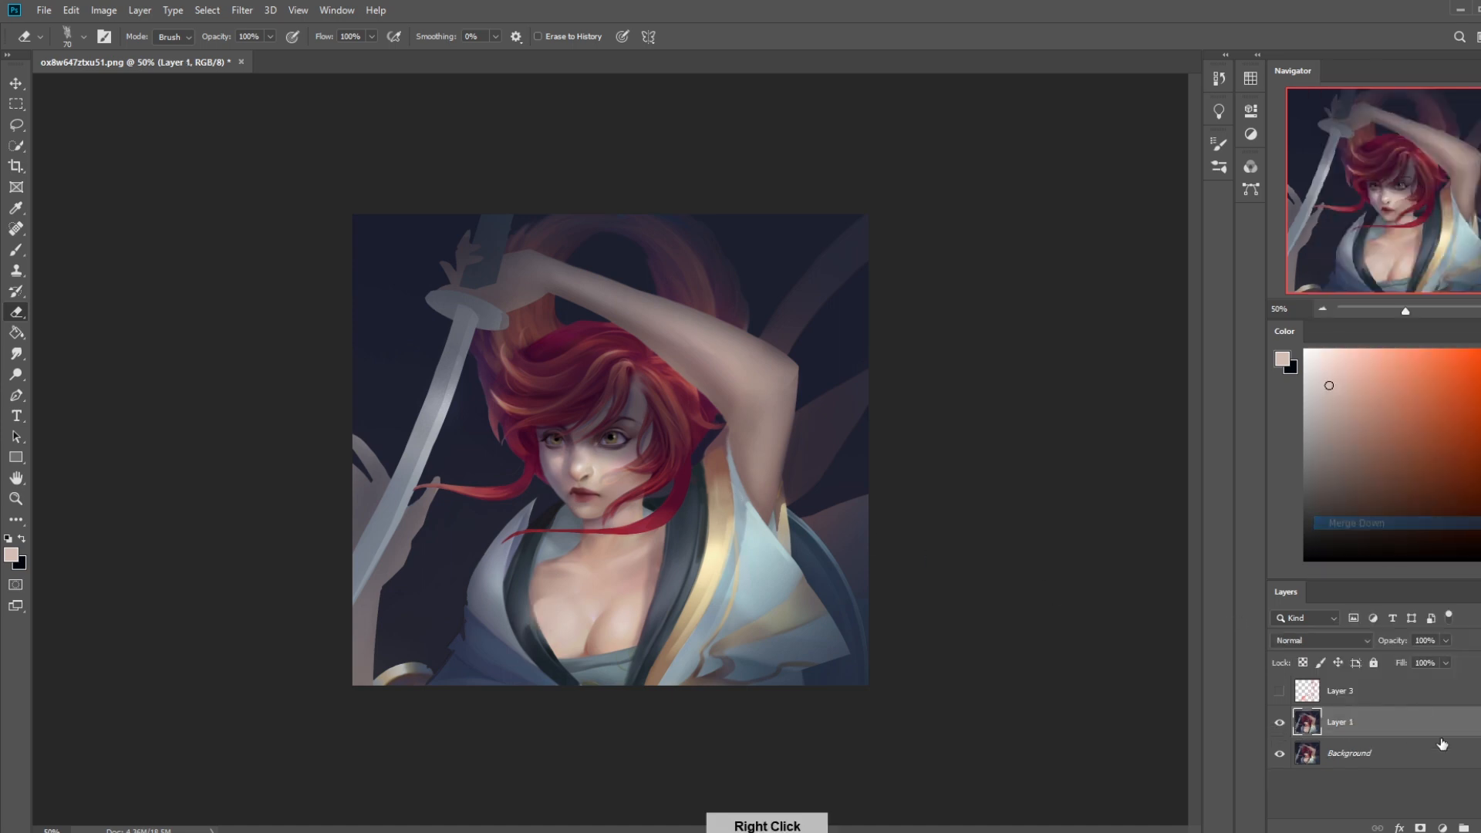
On a new layer, deepen the chest shading with sampled darker skin tones at 200 px and 48% opacity in Darken mode
key("b")
left_click(602, 633, "alt")
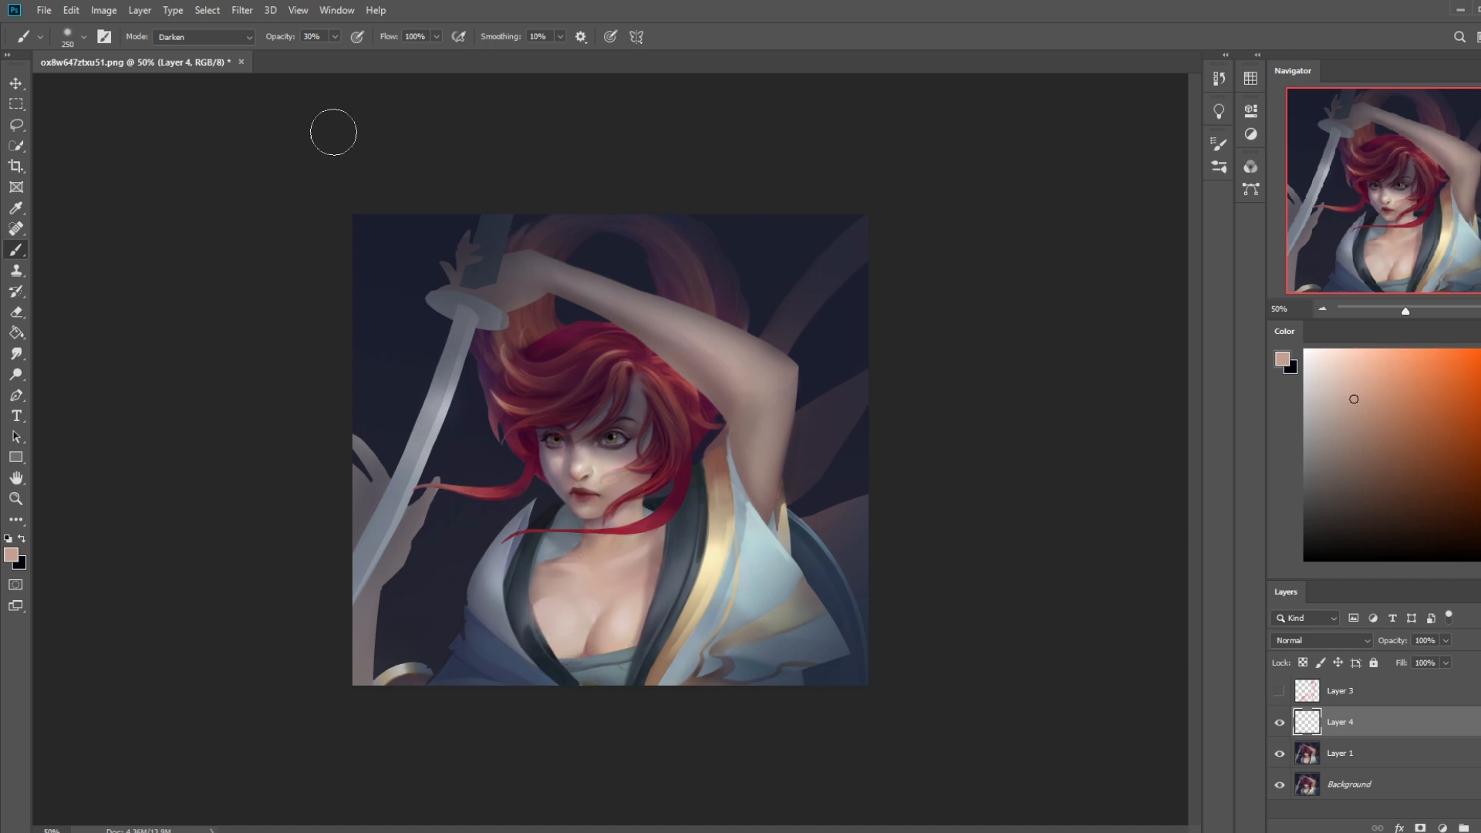
left_click(208, 38)
left_click(386, 67)
left_click(587, 646, "alt")
key("bracketright")
key("bracketright")
key("bracketleft")
key("bracketleft")
key("bracketleft")
key("bracketleft")
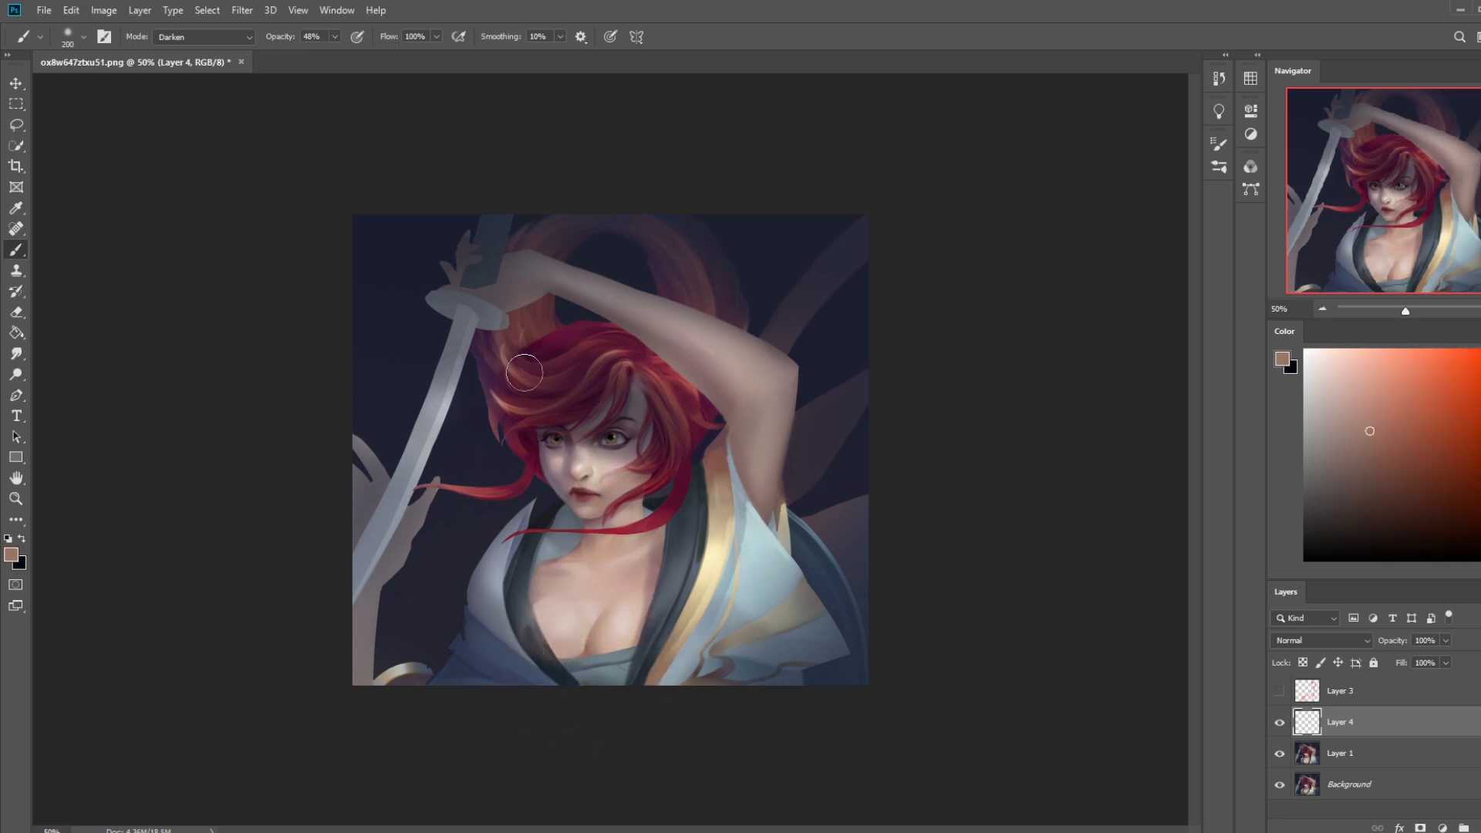
Trim the deeper chest shading with the Eraser and merge Layer 4 down into Layer 1
key("e")
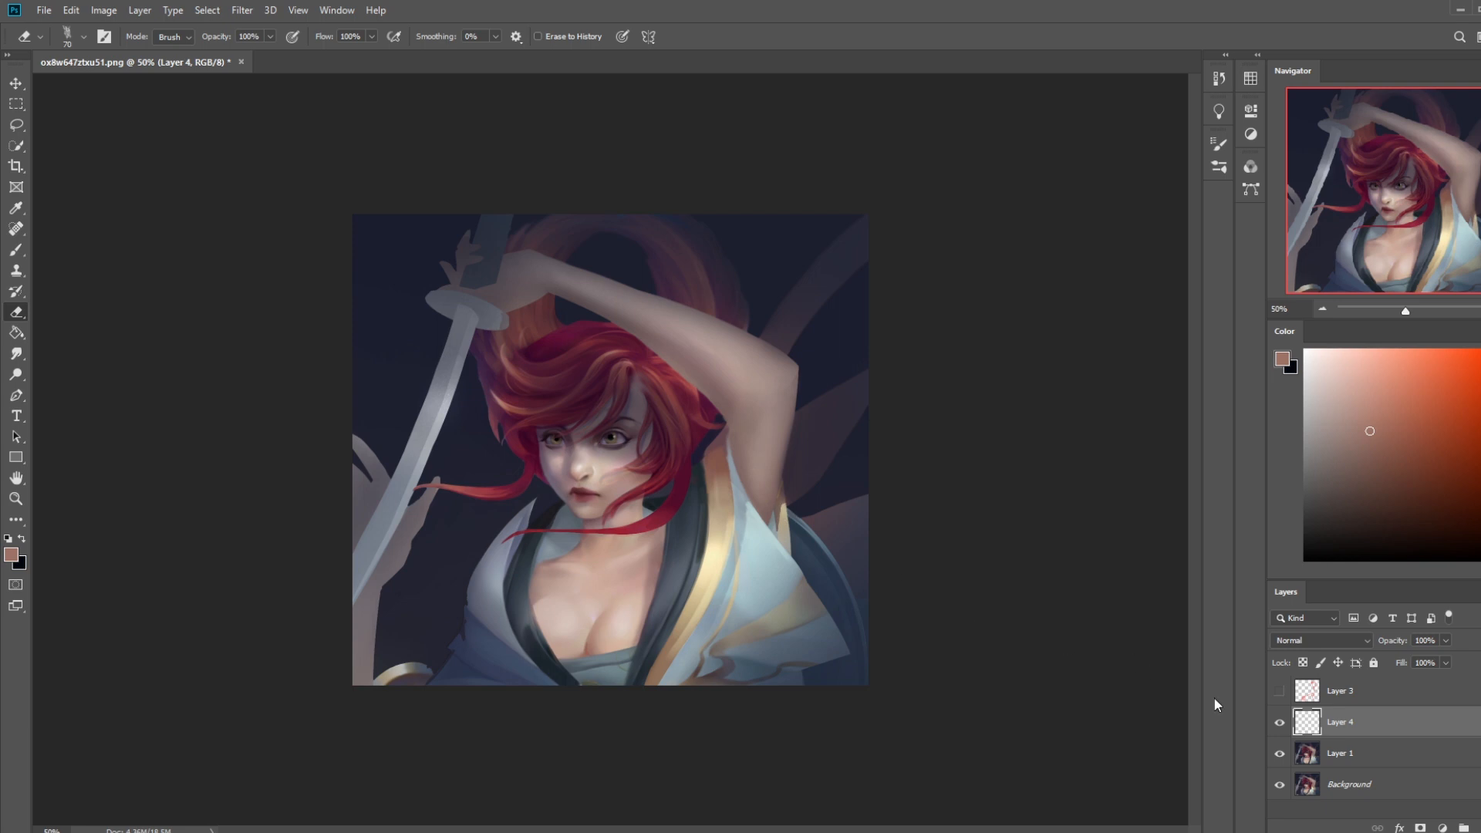
right_click(1400, 722)
left_click(1423, 515)
Lasso a hanging sleeve panel below the raised arm and paint it sampled grey-blue at 1100 px, 84% opacity, Normal mode
key("ctrl+minus")
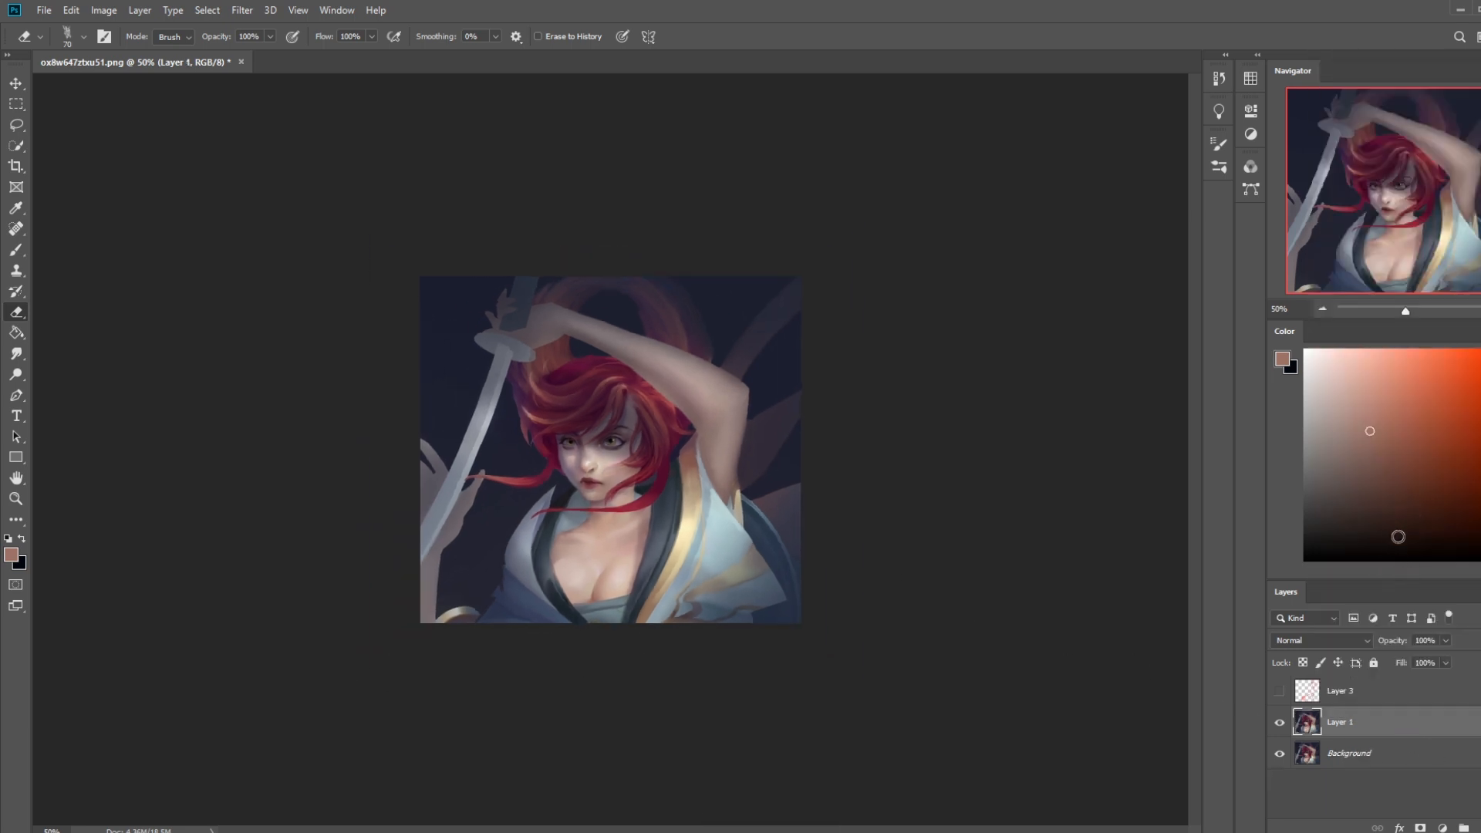
key("ctrl+minus")
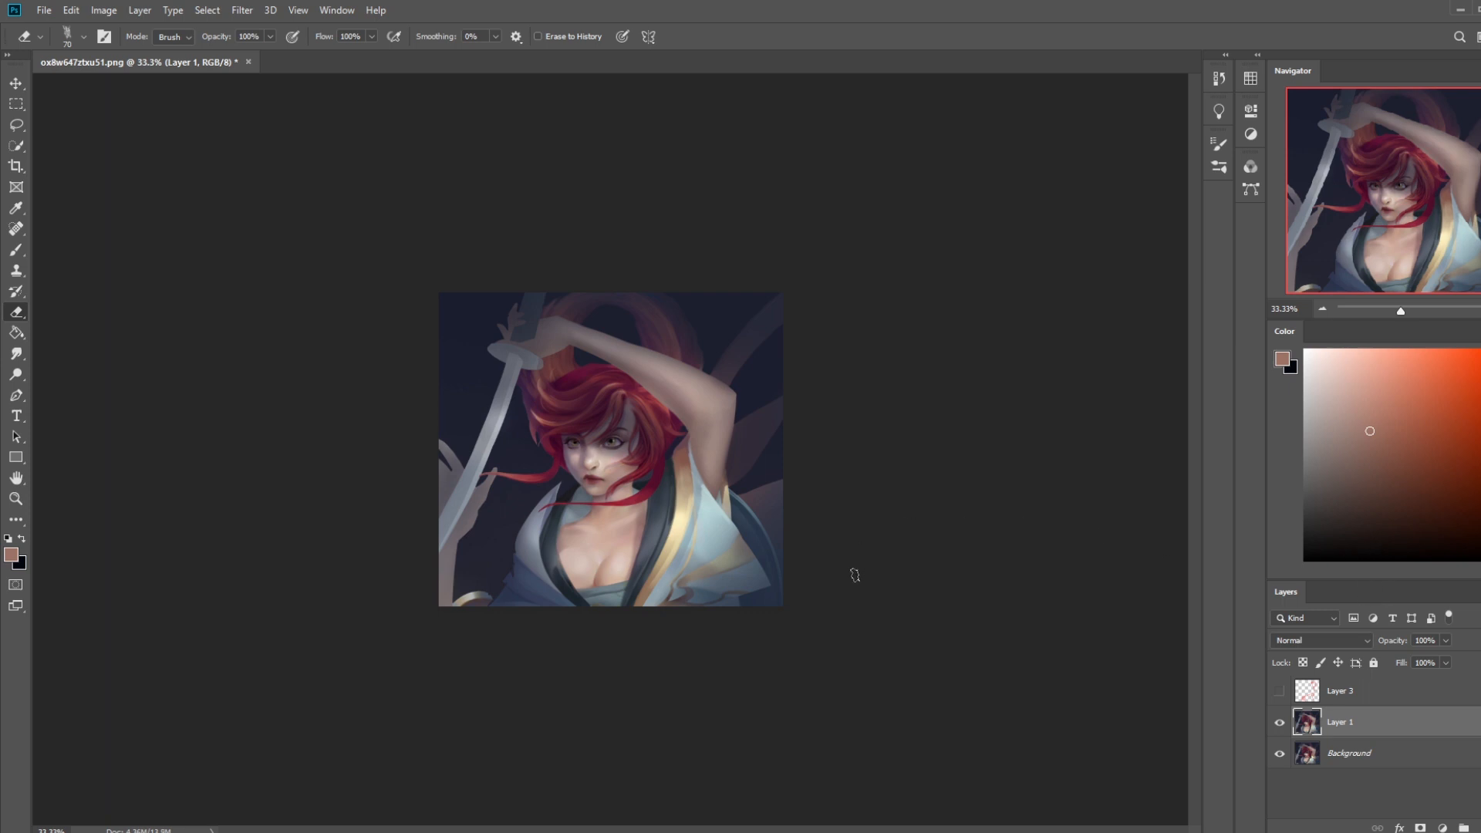
key("l")
mouse_move(694, 457)
left_mouse_down()
mouse_move(736, 559)
mouse_move(783, 592)
mouse_move(725, 474)
mouse_move(714, 506)
mouse_move(706, 482)
left_mouse_up()
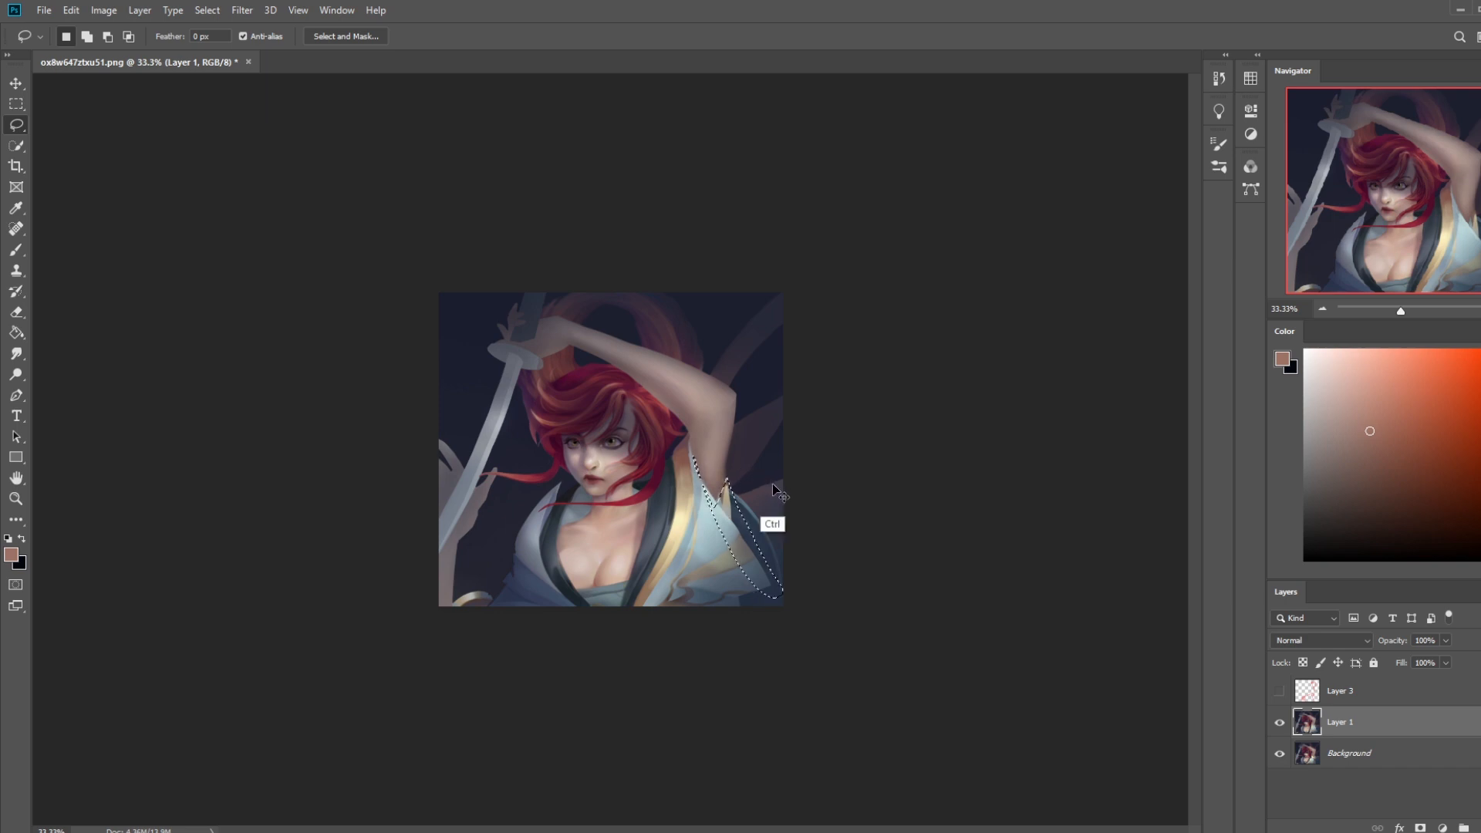
key("b")
left_click(763, 466, "alt")
left_click(531, 528, "alt")
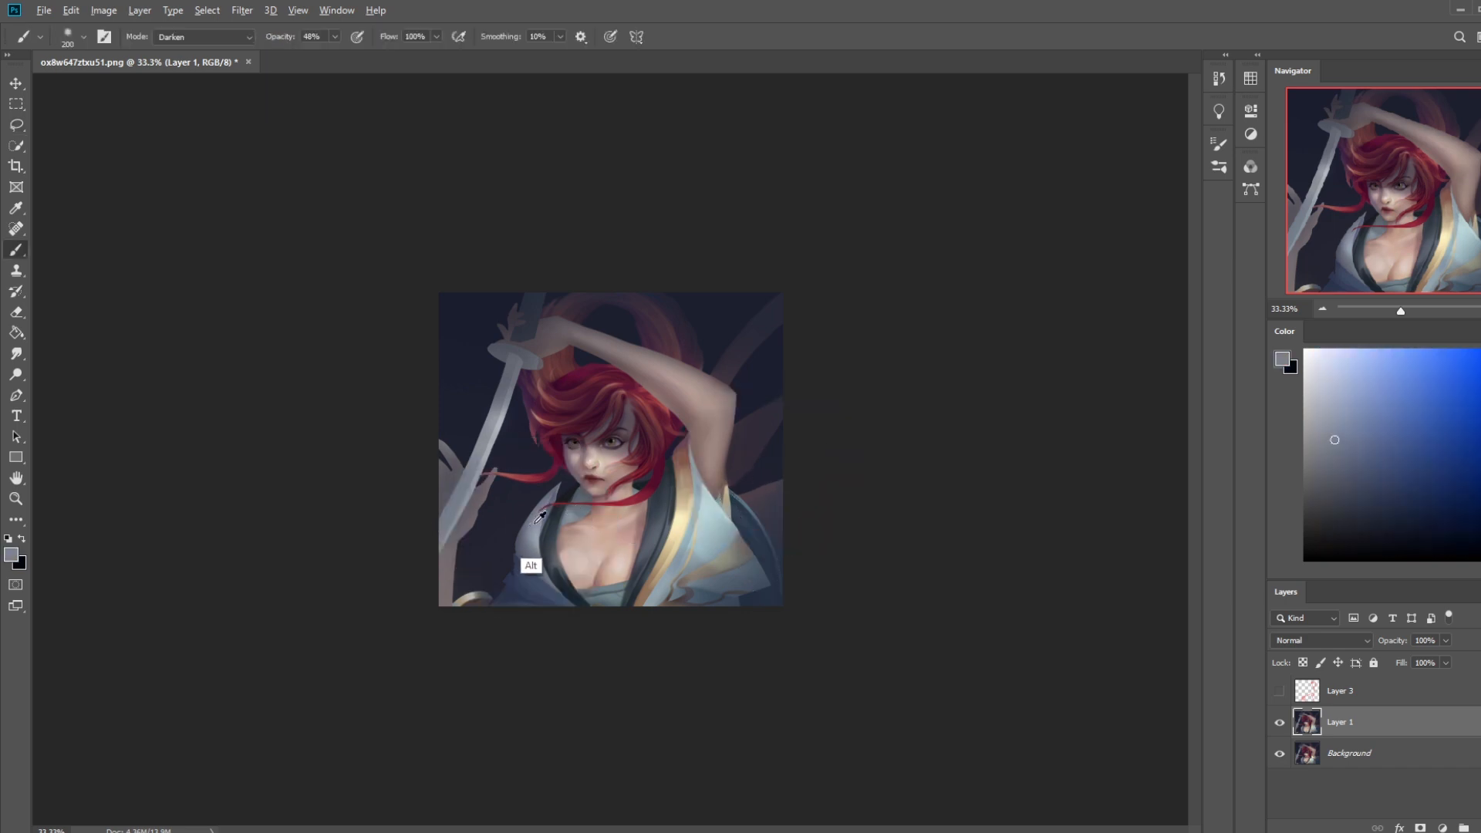
left_click(205, 36)
left_click(173, 46)
left_click_drag(361, 51, 364, 51)
key("bracketright")
key("bracketright")
key("bracketright")
key("bracketright")
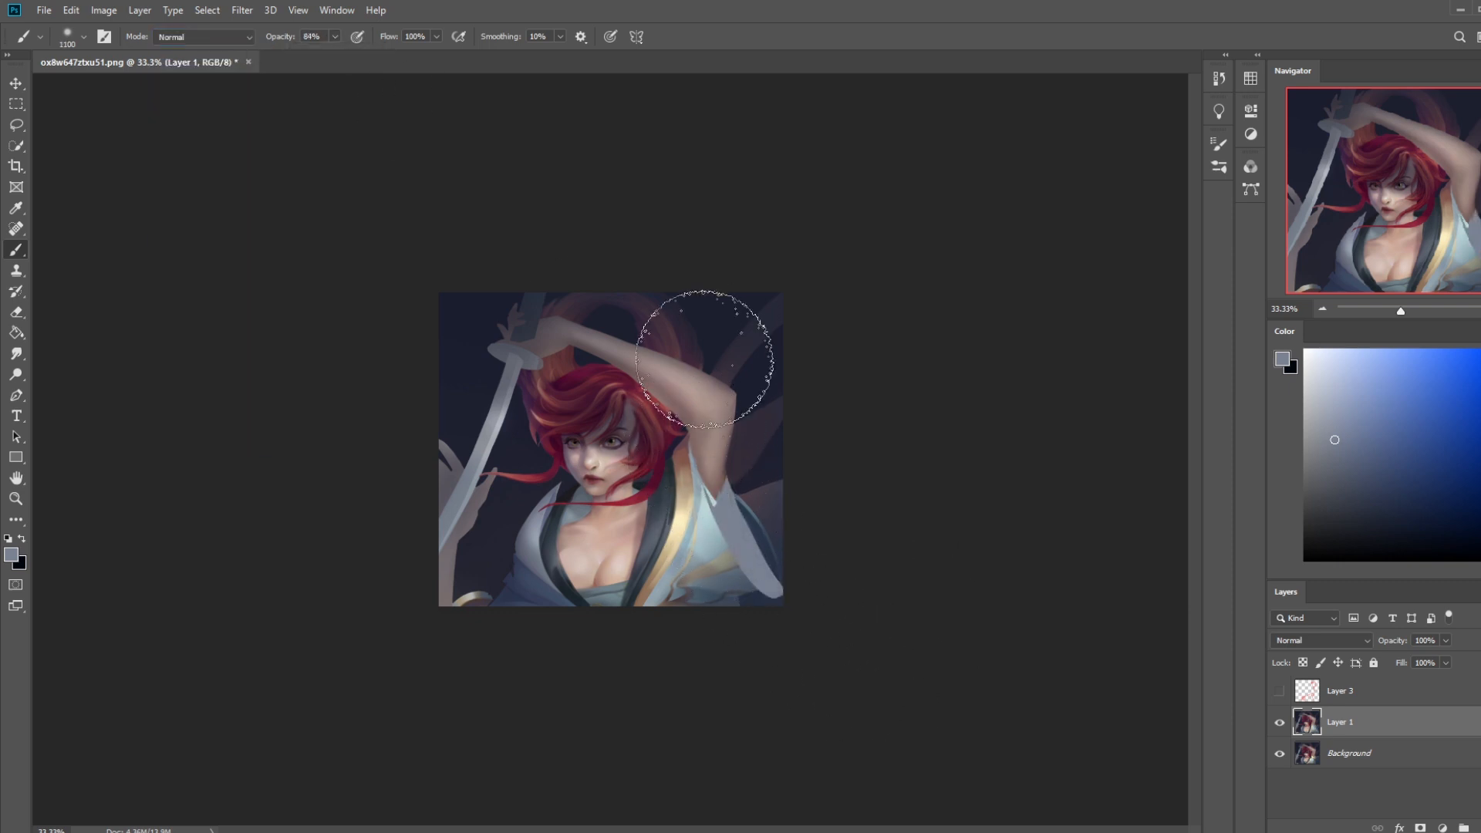
Tint the new sleeve panel with sampled dark navy and light blue, and lasso its lower corner for further painting
left_click(750, 428, "alt")
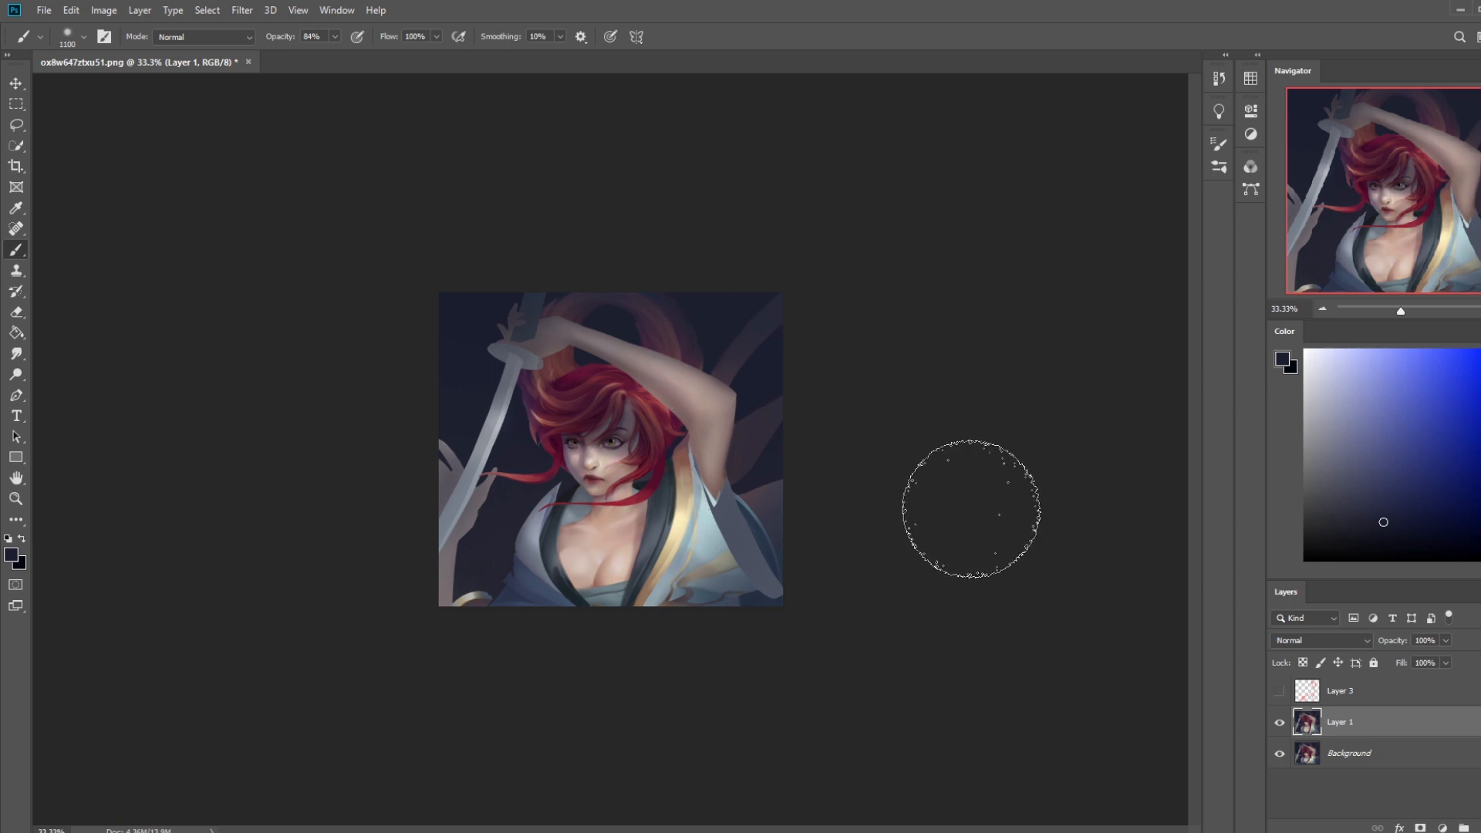
left_click(704, 568, "alt")
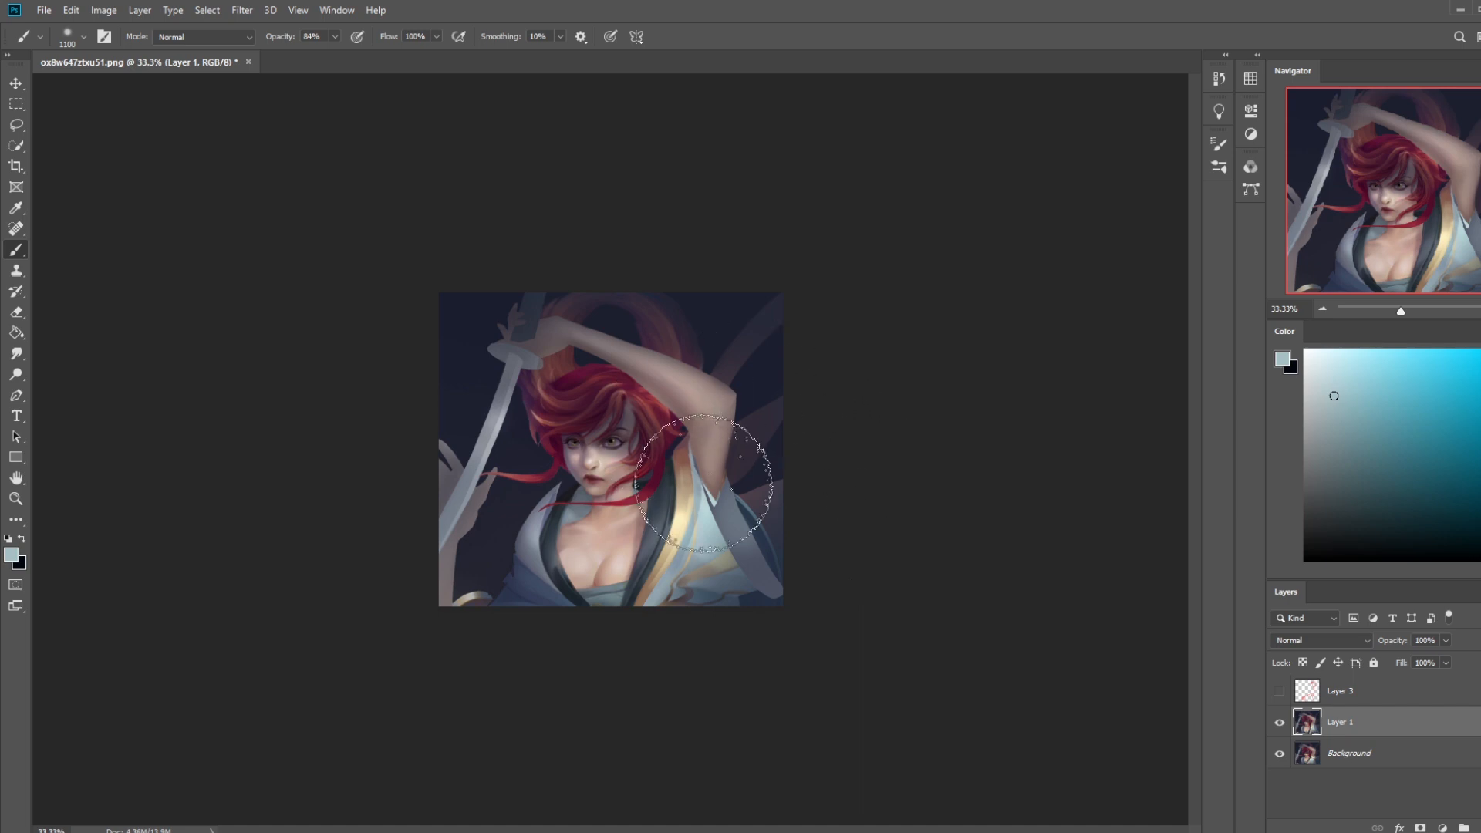
key("l")
mouse_move(741, 571)
left_mouse_down()
mouse_move(779, 597)
mouse_move(744, 576)
mouse_move(730, 590)
mouse_move(734, 605)
mouse_move(794, 604)
left_mouse_up()
key("b")
Paint the lower sleeve folds and hem with sampled robe blues using the 80 px Dry-Oil brush at 100% opacity
right_click(786, 449)
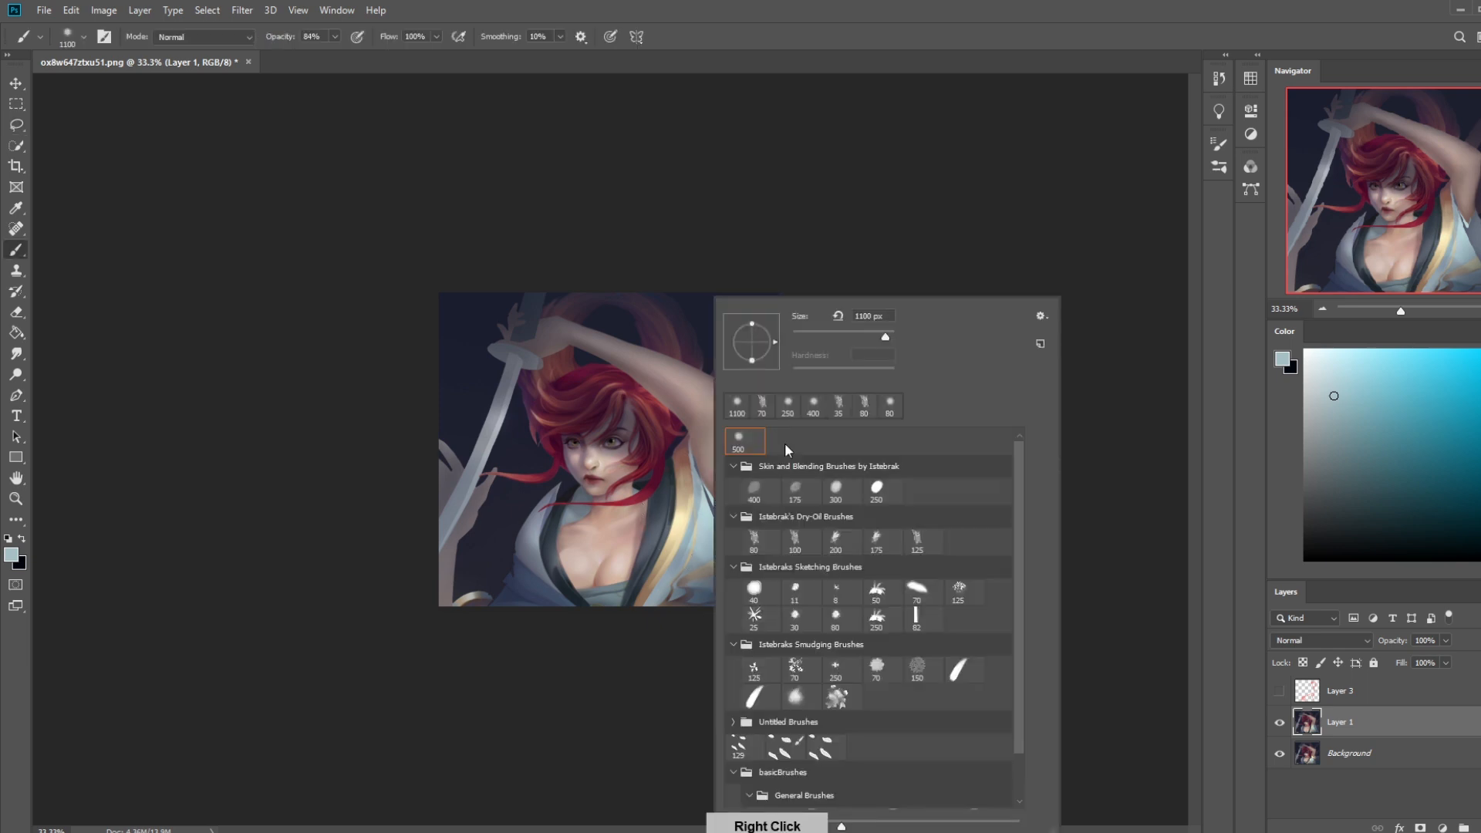
double_click(748, 534)
key("0")
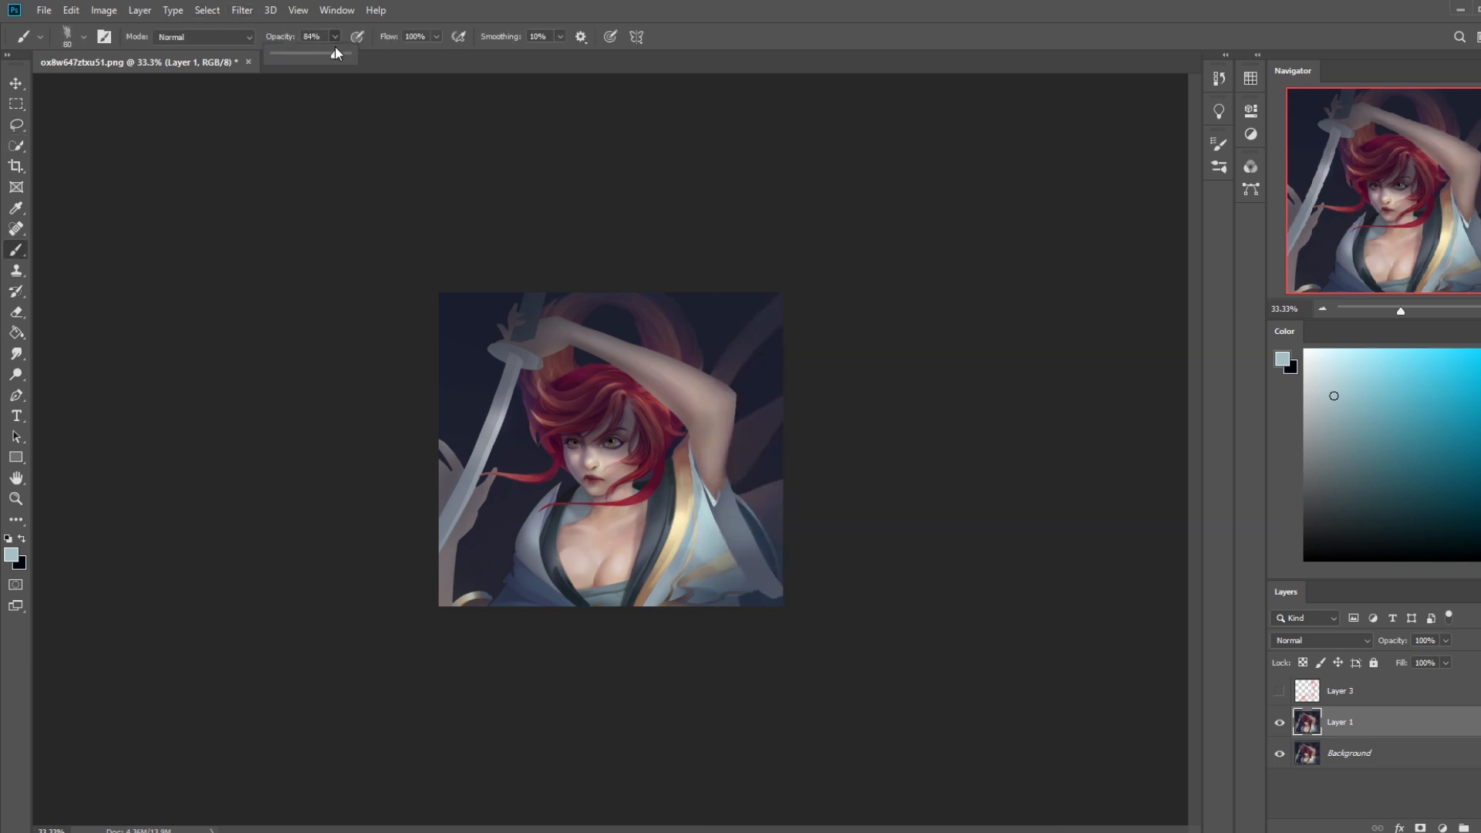
left_click(752, 601, "alt")
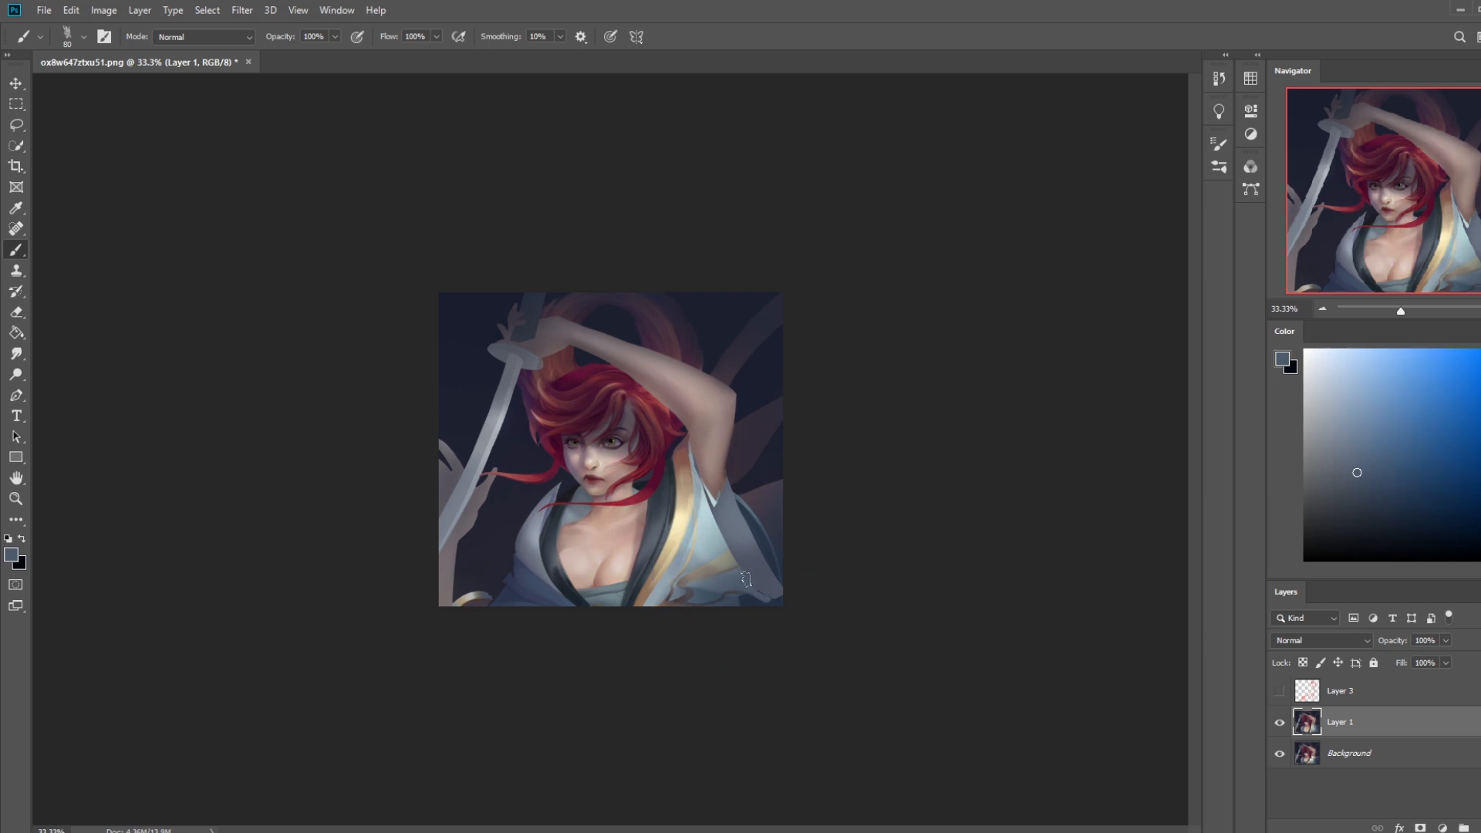
left_click(742, 605, "alt")
key("bracketleft")
left_click(773, 603, "alt")
left_click(730, 584, "alt")
left_click(736, 598, "alt")
Refine the edges of the raised arm's underside and sleeve opening at 30 px with sampled skin, robe and background colors
right_click(719, 470)
left_click(771, 487)
left_click(695, 496, "alt")
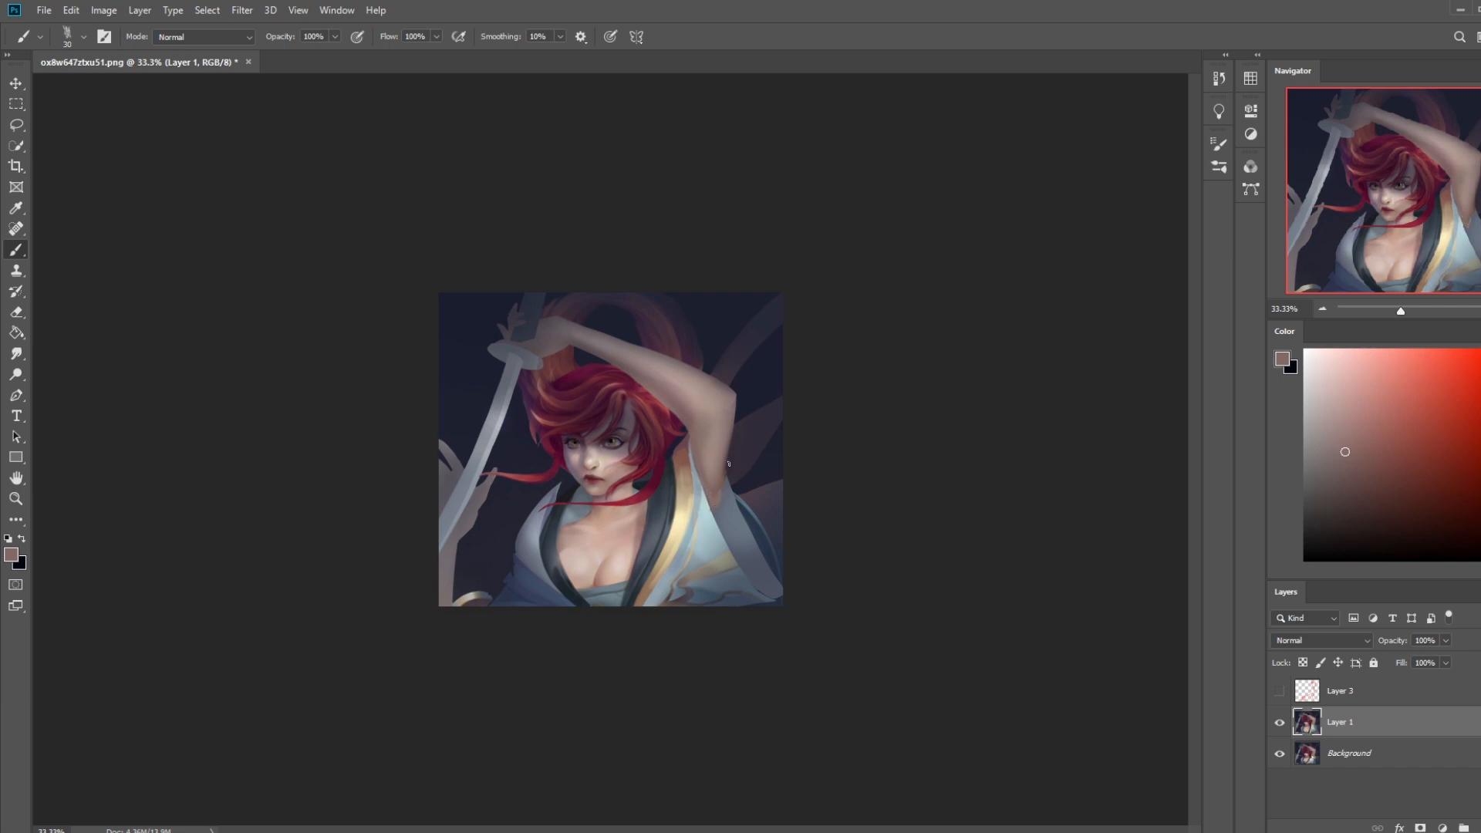
left_click(705, 515, "alt")
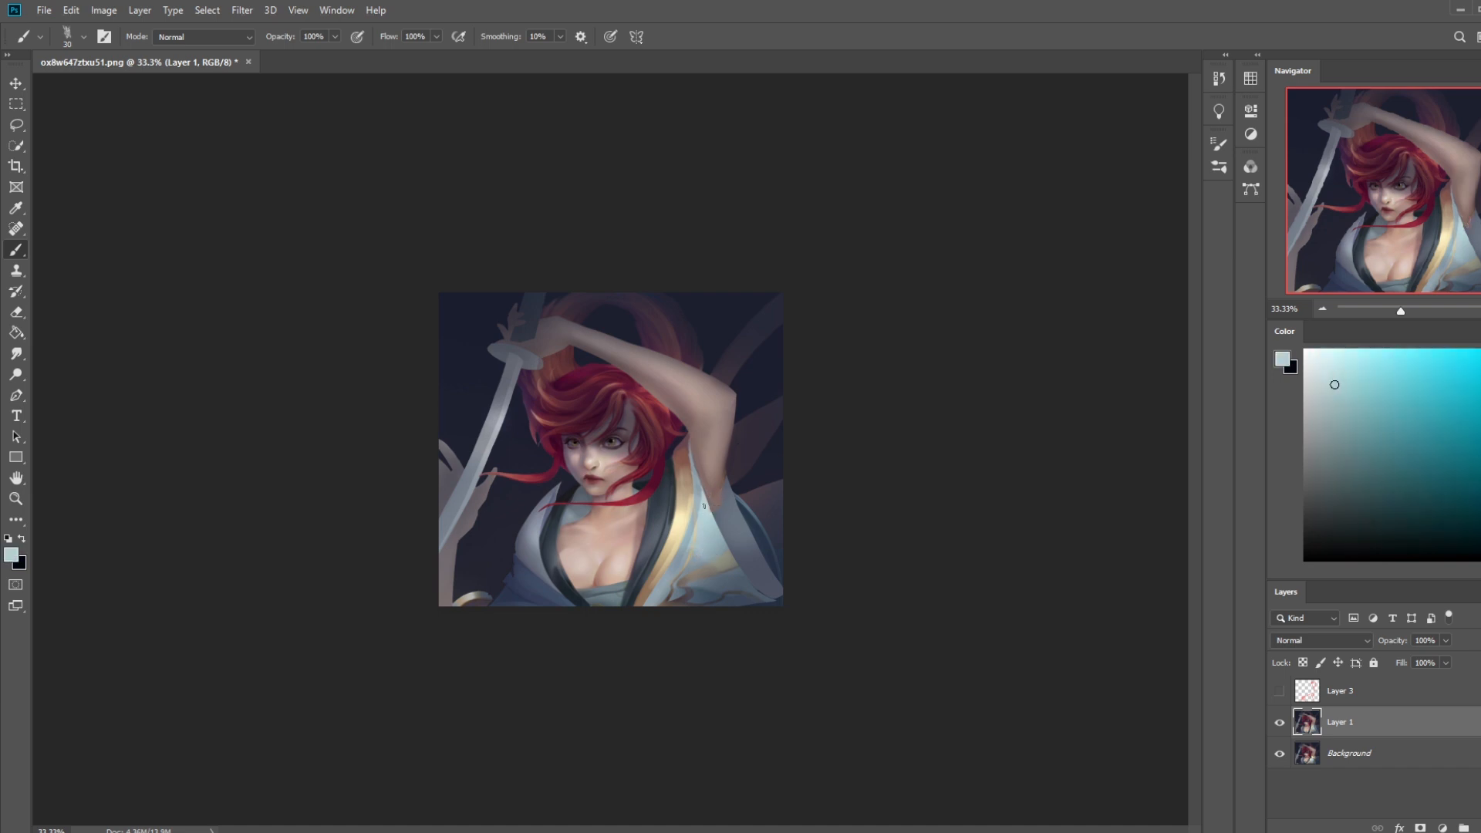
left_click(729, 526, "alt")
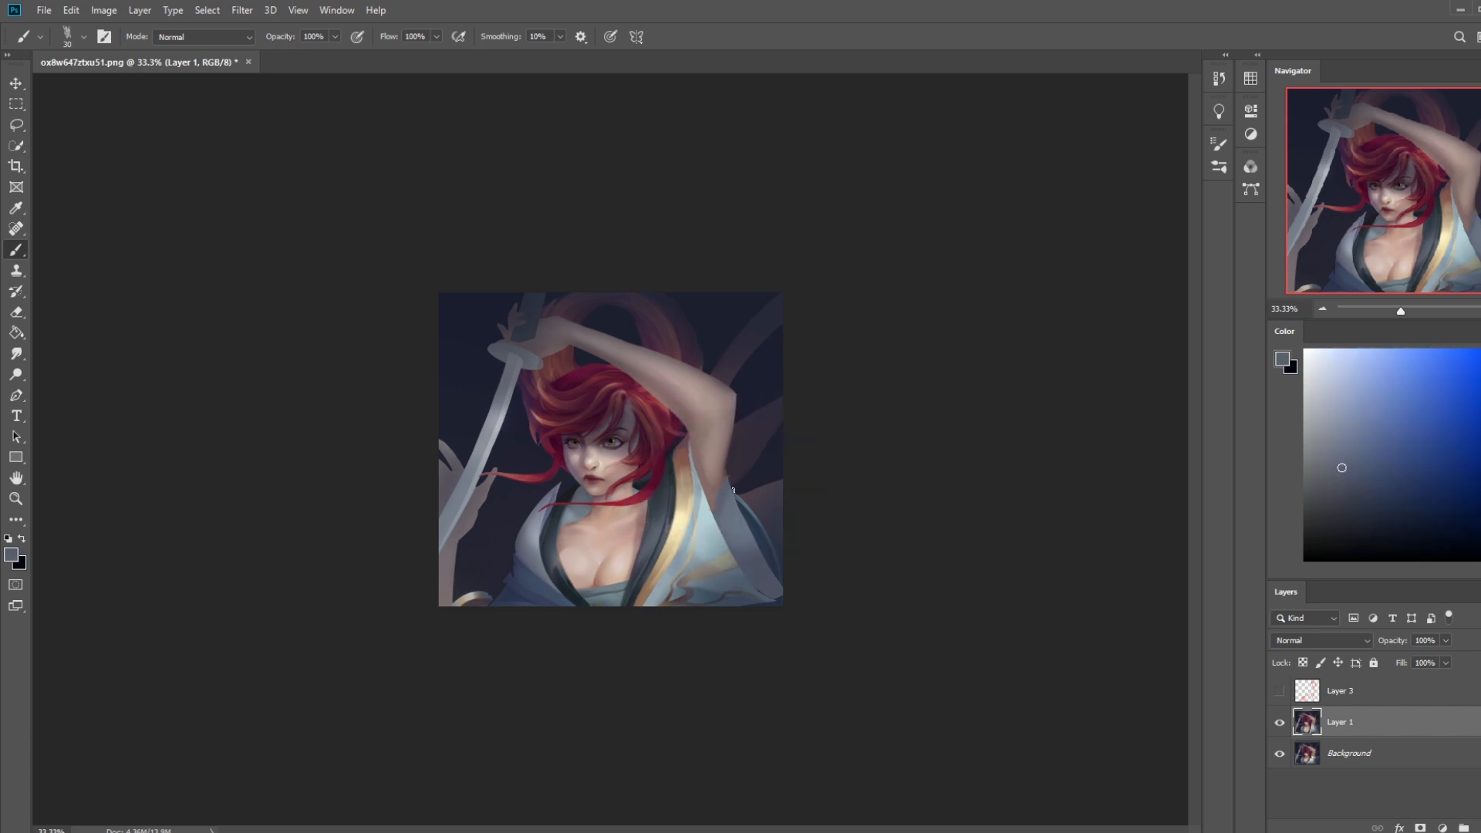
left_click(734, 467, "alt")
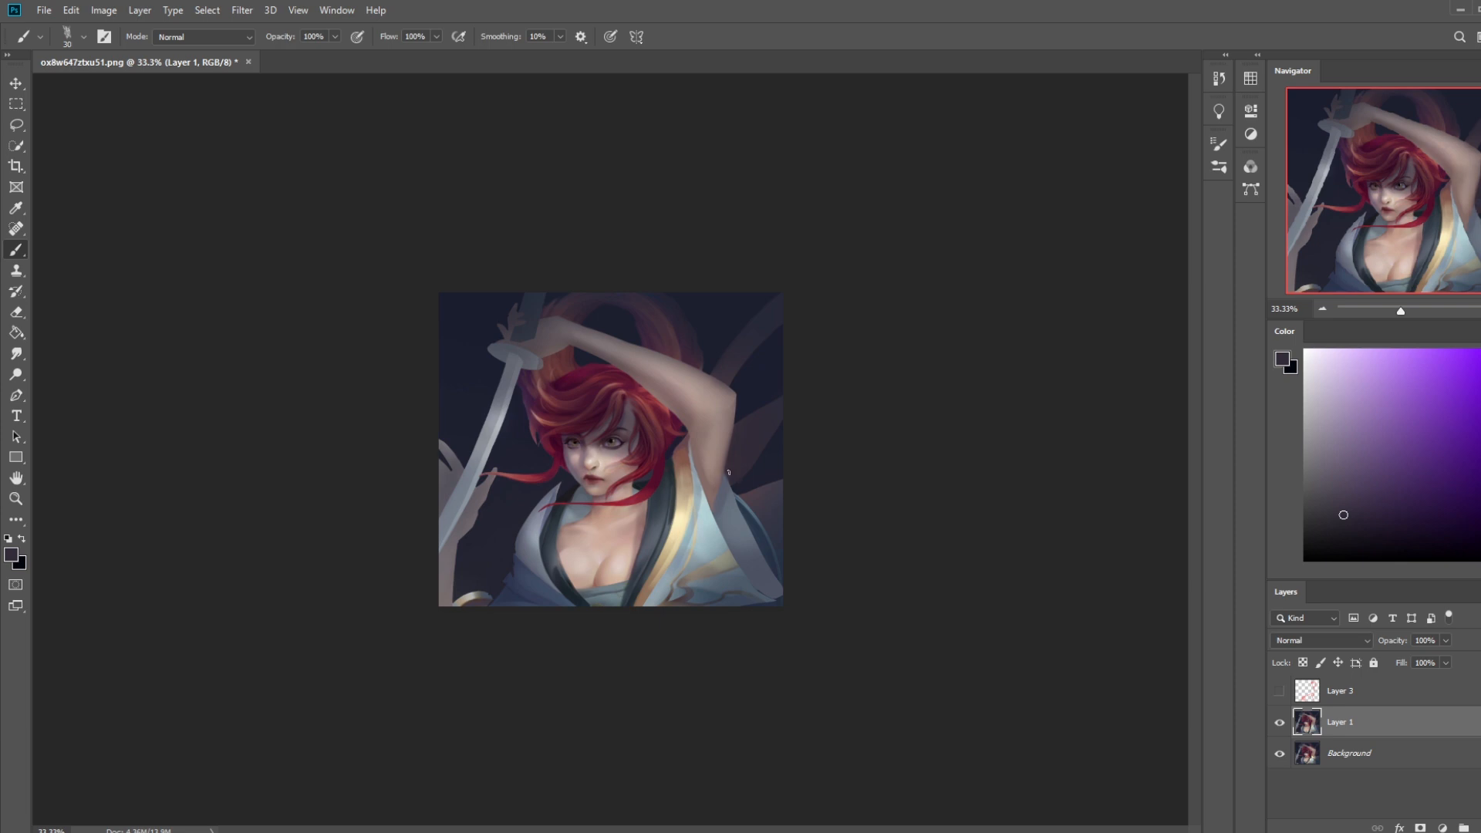
left_click(775, 596, "alt")
left_click(752, 592, "alt")
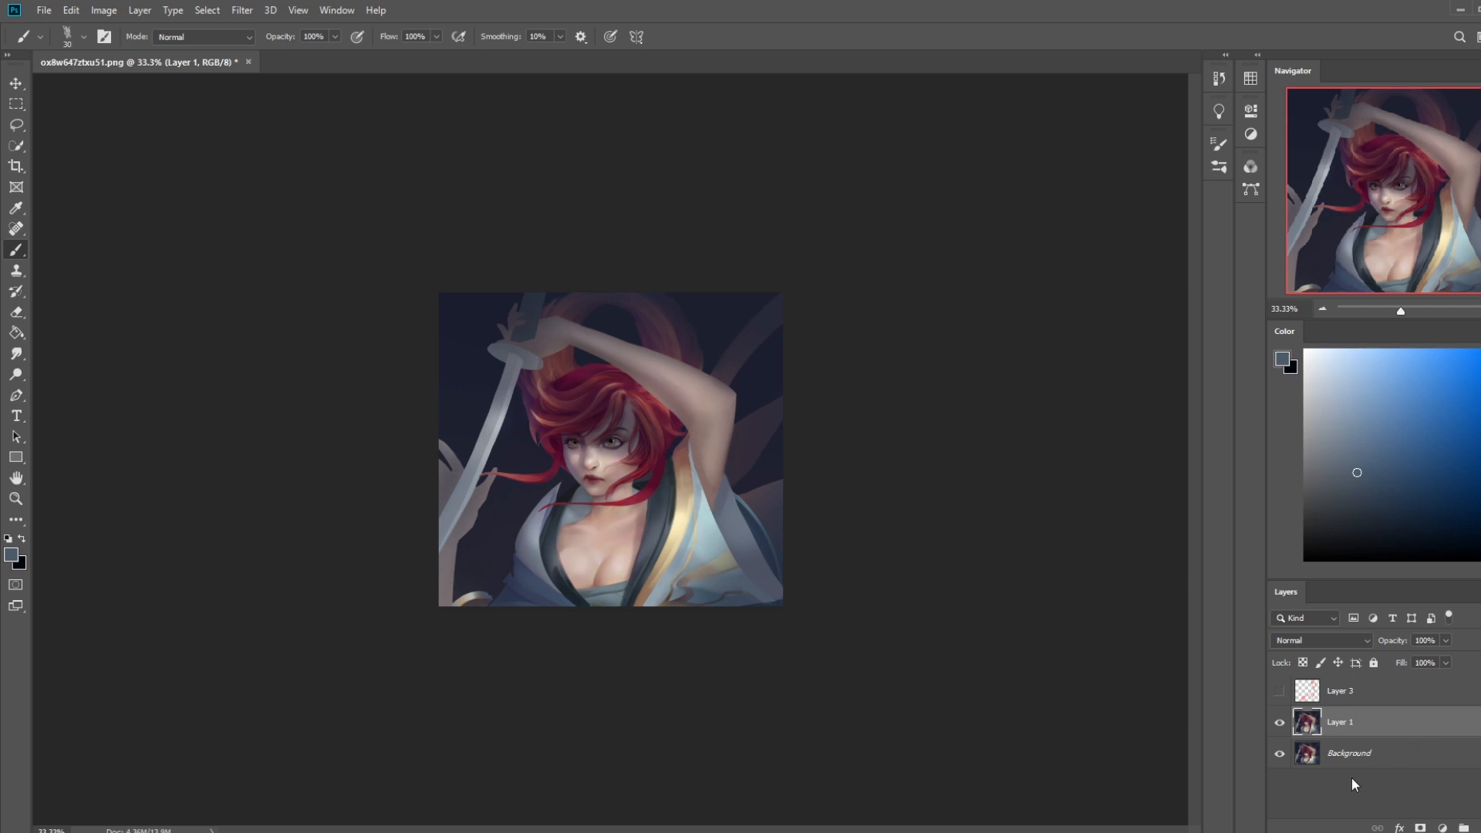
Merge the visible layers into the Background, duplicate it and remove the hidden Layer 3
right_click(1356, 722)
left_click(1437, 529)
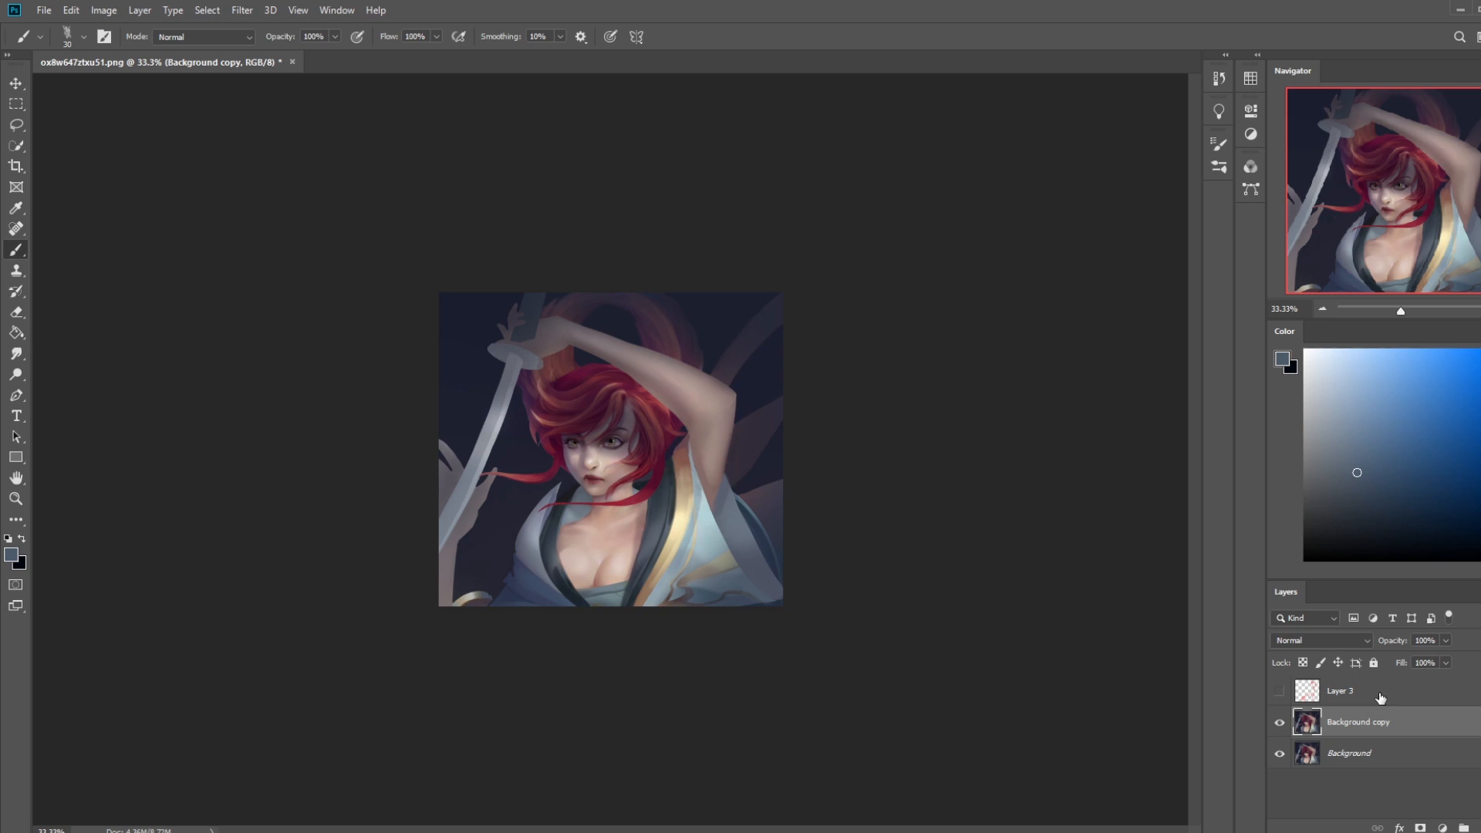
key("ctrl+j")
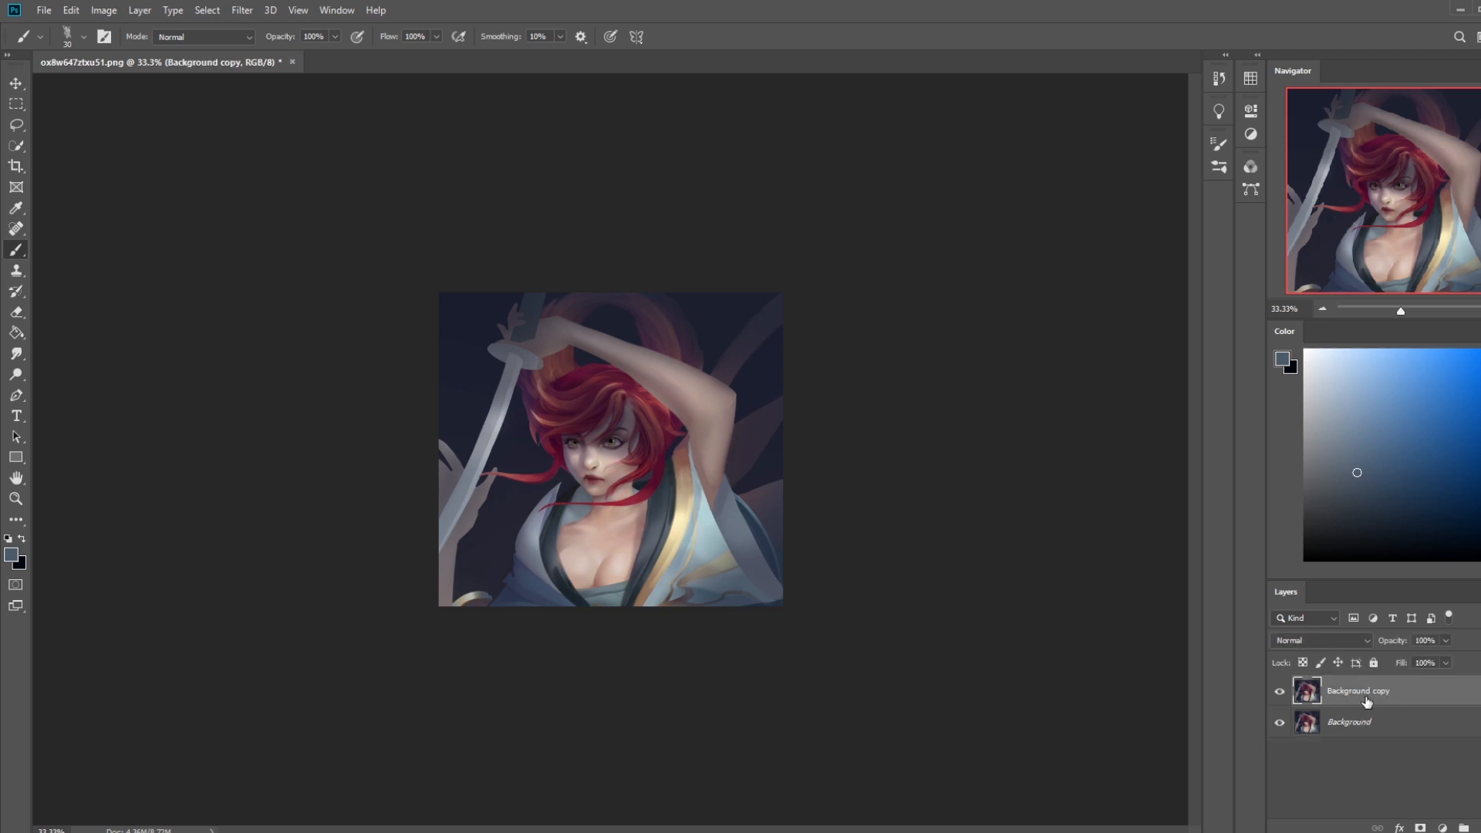
Apply a Gaussian Blur to the Background copy layer
left_click(242, 10)
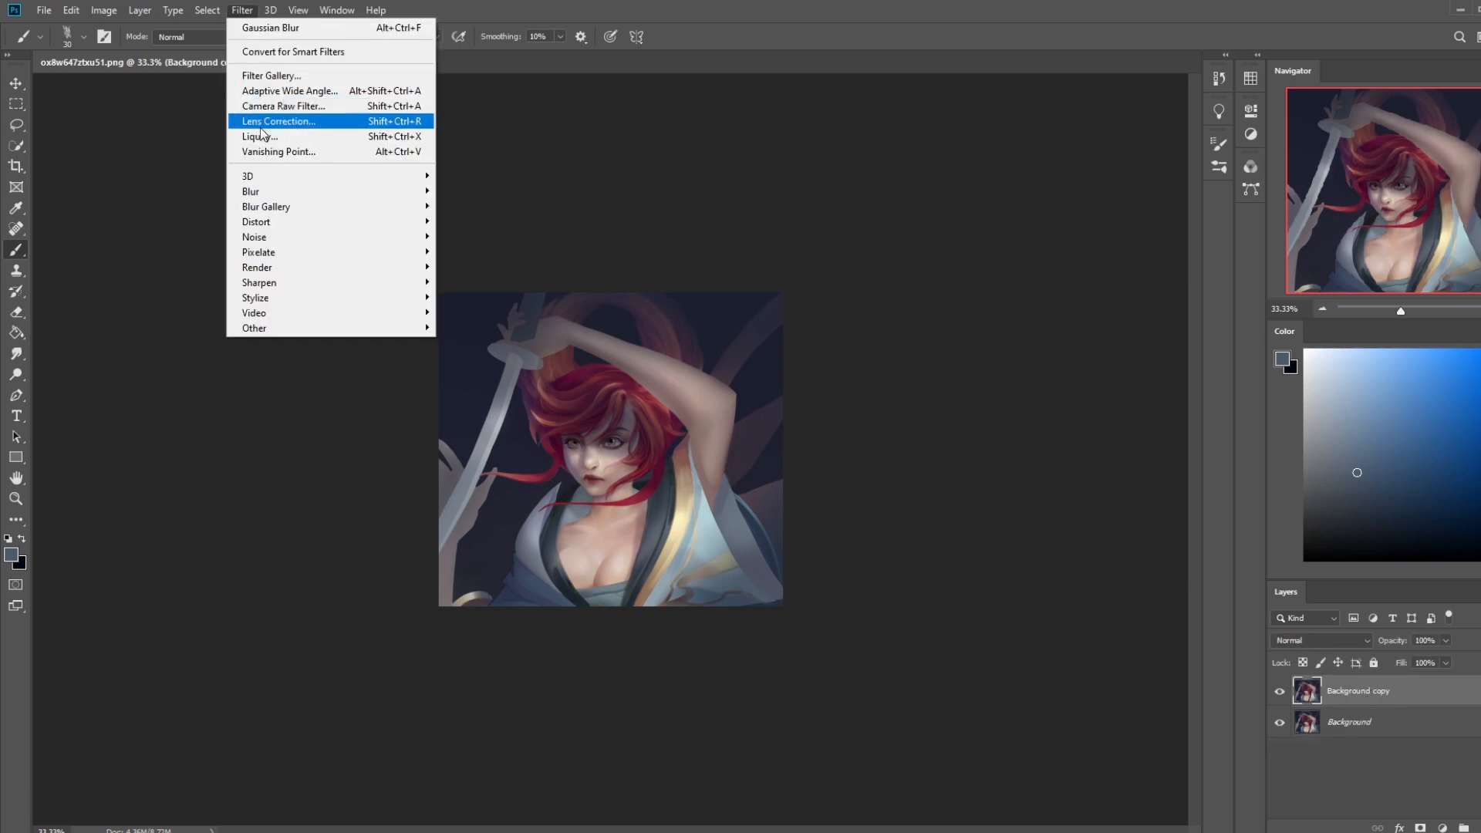
mouse_move(263, 192)
left_click(480, 251)
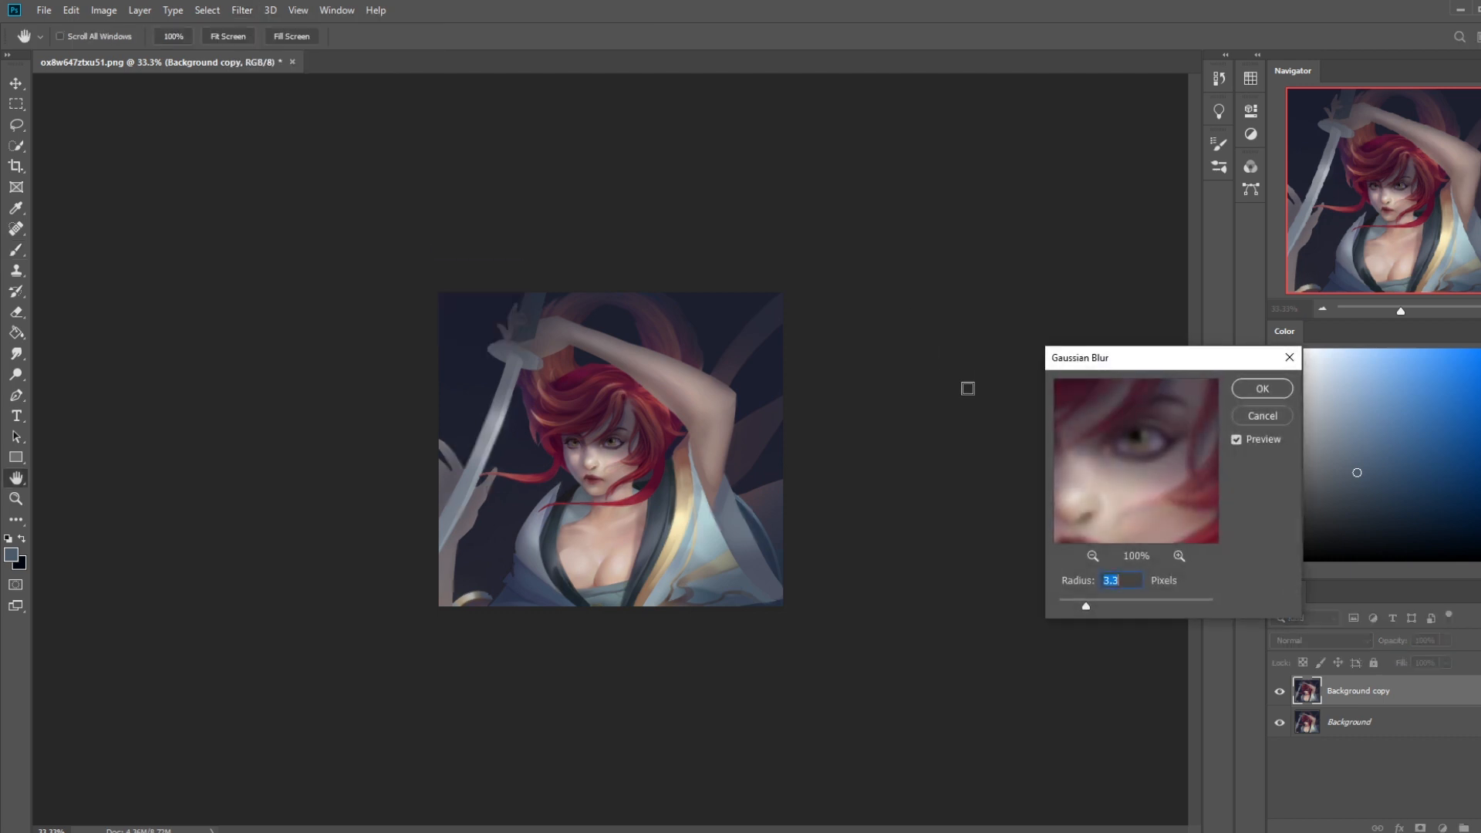
left_click_drag(1095, 598, 1083, 603)
left_click(1262, 389)
Erase the blur over the face and upper body with a soft round eraser at 1600 px, keeping the outer edges blurred
key("e")
right_click(663, 410)
key("Escape")
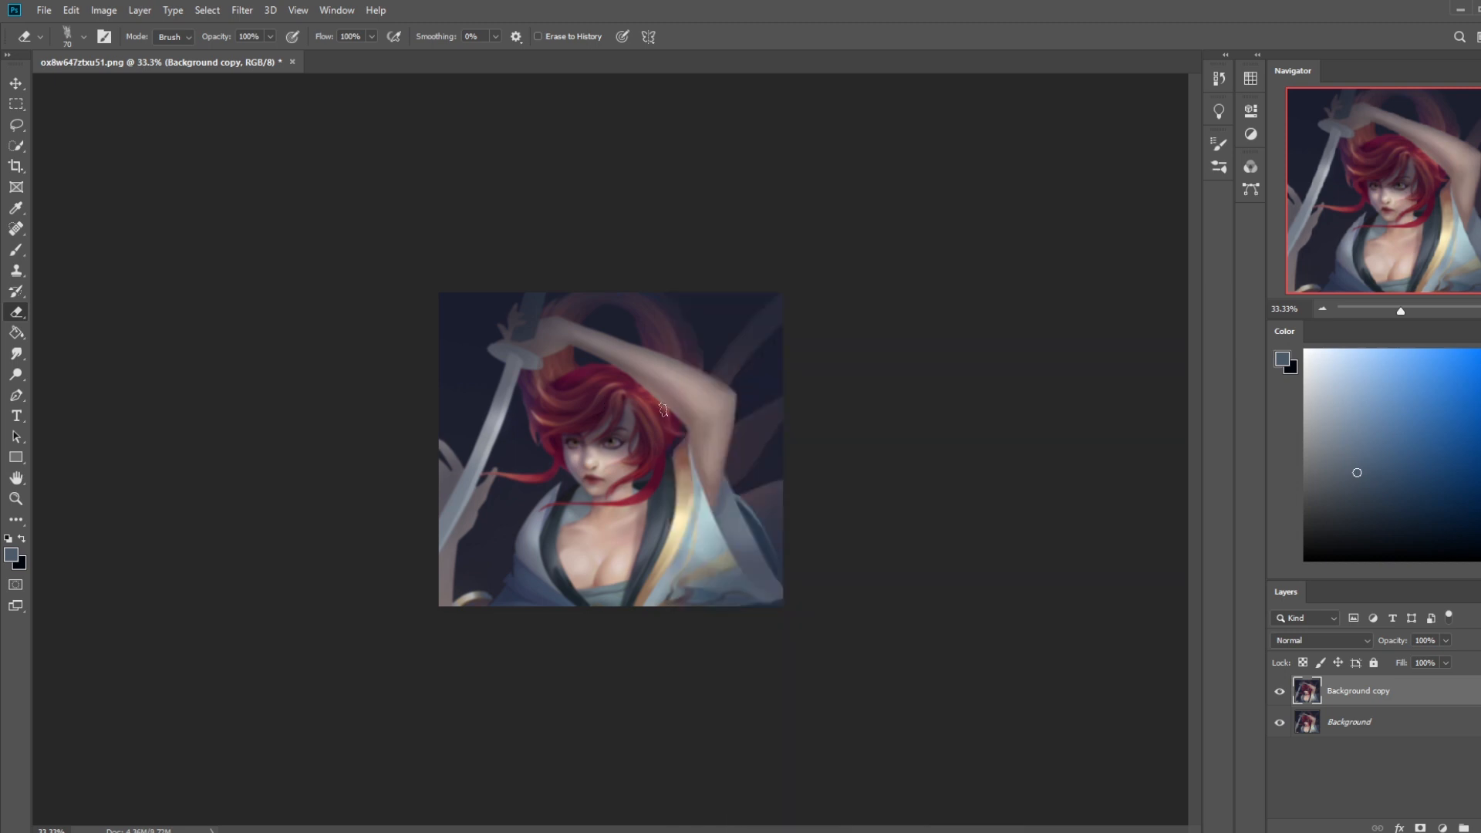
right_click(664, 412)
double_click(717, 447)
mouse_move(595, 411)
left_mouse_down()
mouse_move(539, 436)
mouse_move(609, 493)
mouse_move(594, 478)
left_mouse_up()
key("bracketright")
key("bracketright")
mouse_move(758, 427)
left_mouse_down()
mouse_move(532, 463)
mouse_move(586, 501)
left_mouse_up()
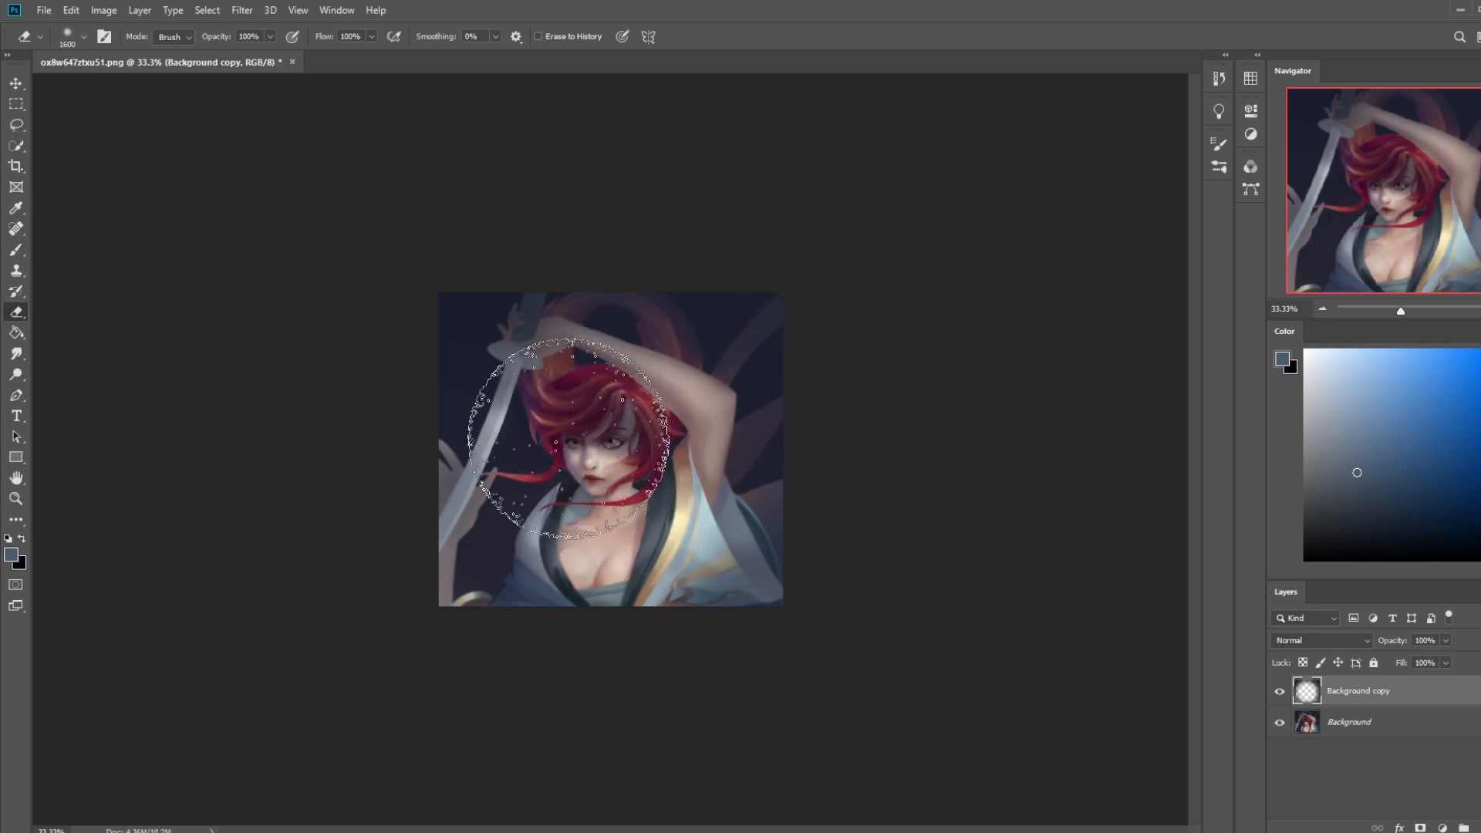
Compare the painting with and without the edge blur and merge Background copy down into the Background
left_click(1279, 693)
left_click(1279, 692)
left_click(1279, 693)
left_click(1279, 692)
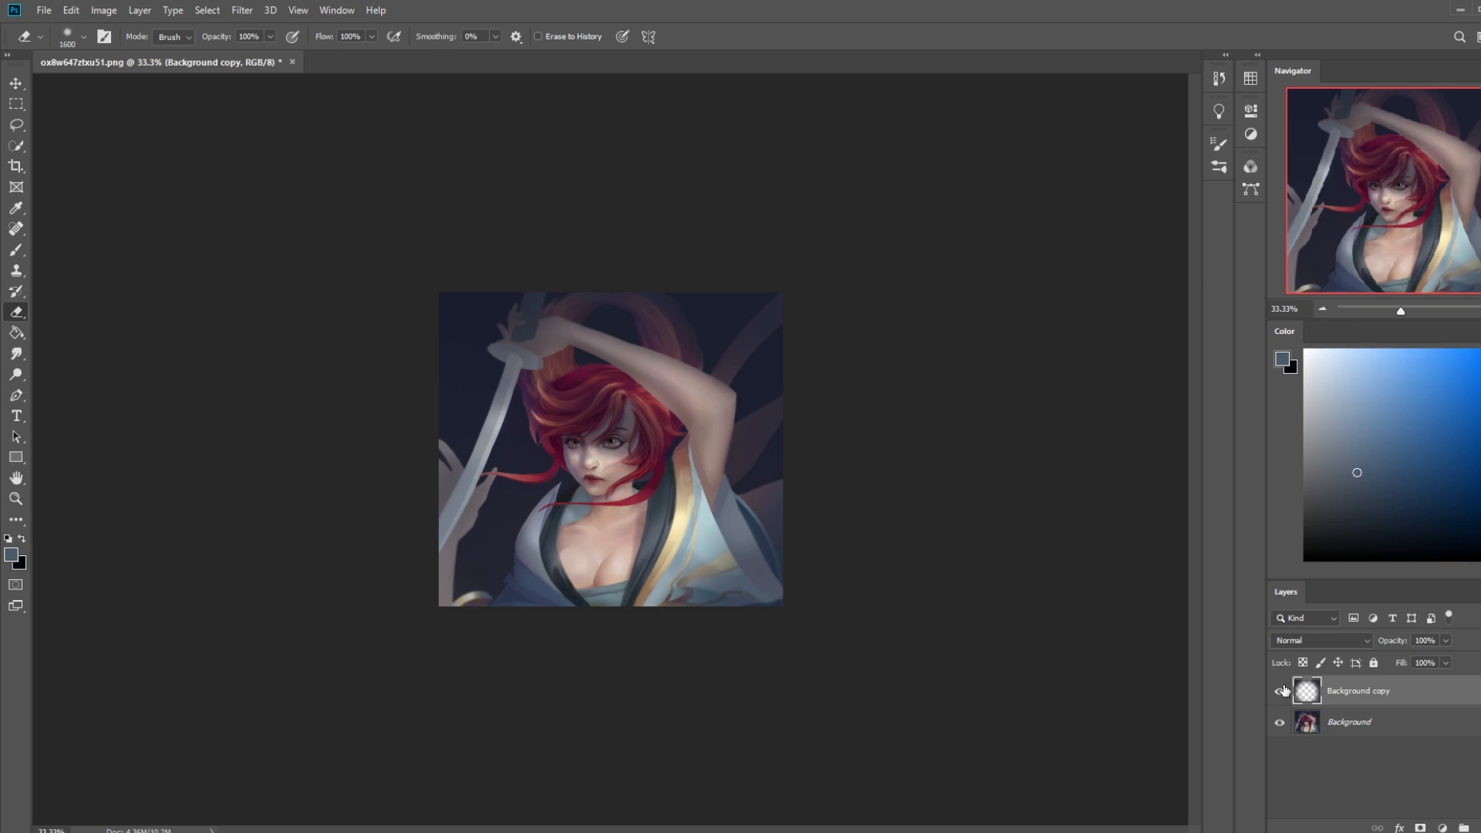
right_click(1337, 697)
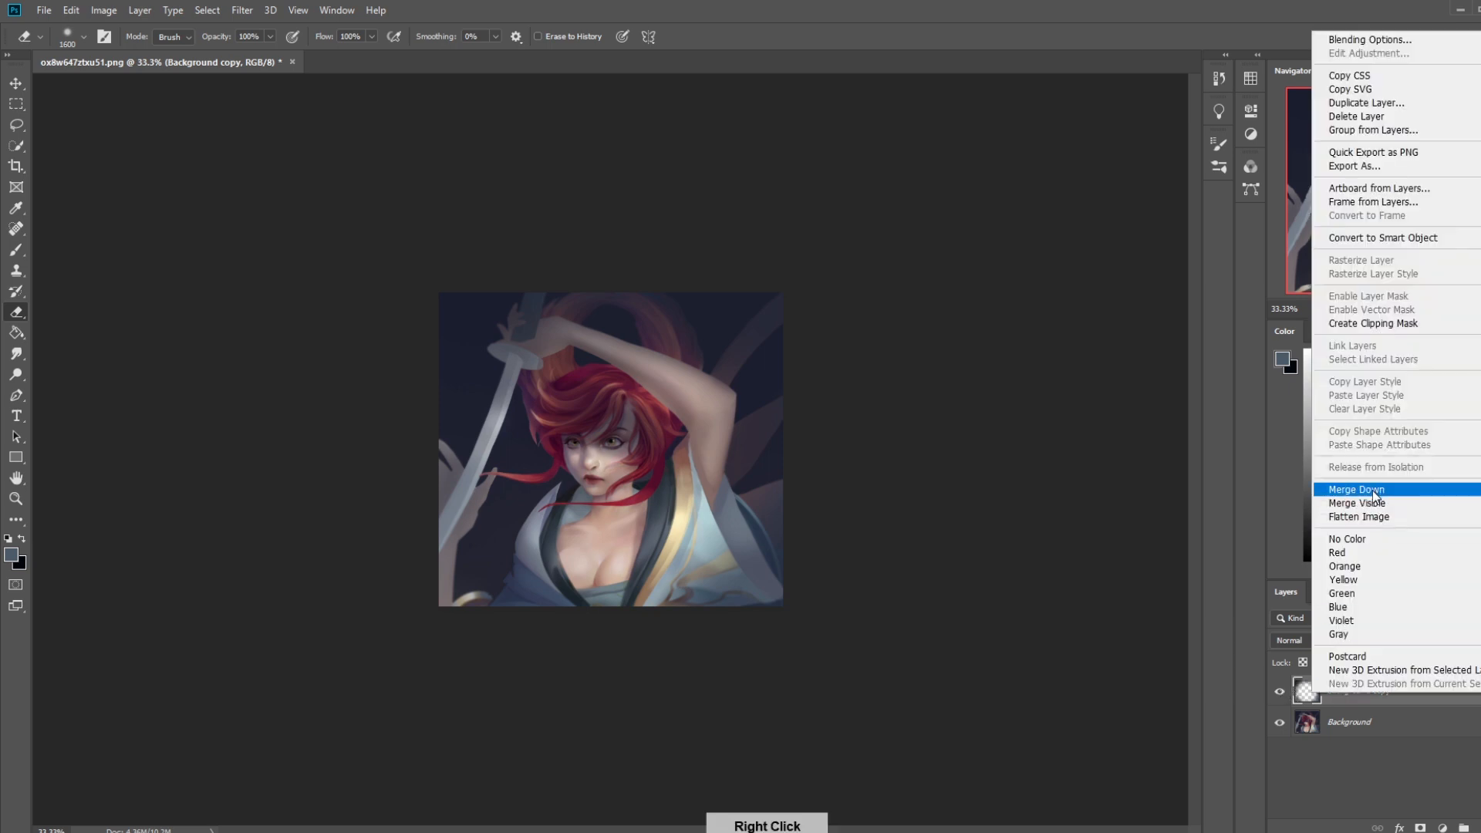
left_click(1372, 489)
key("b")
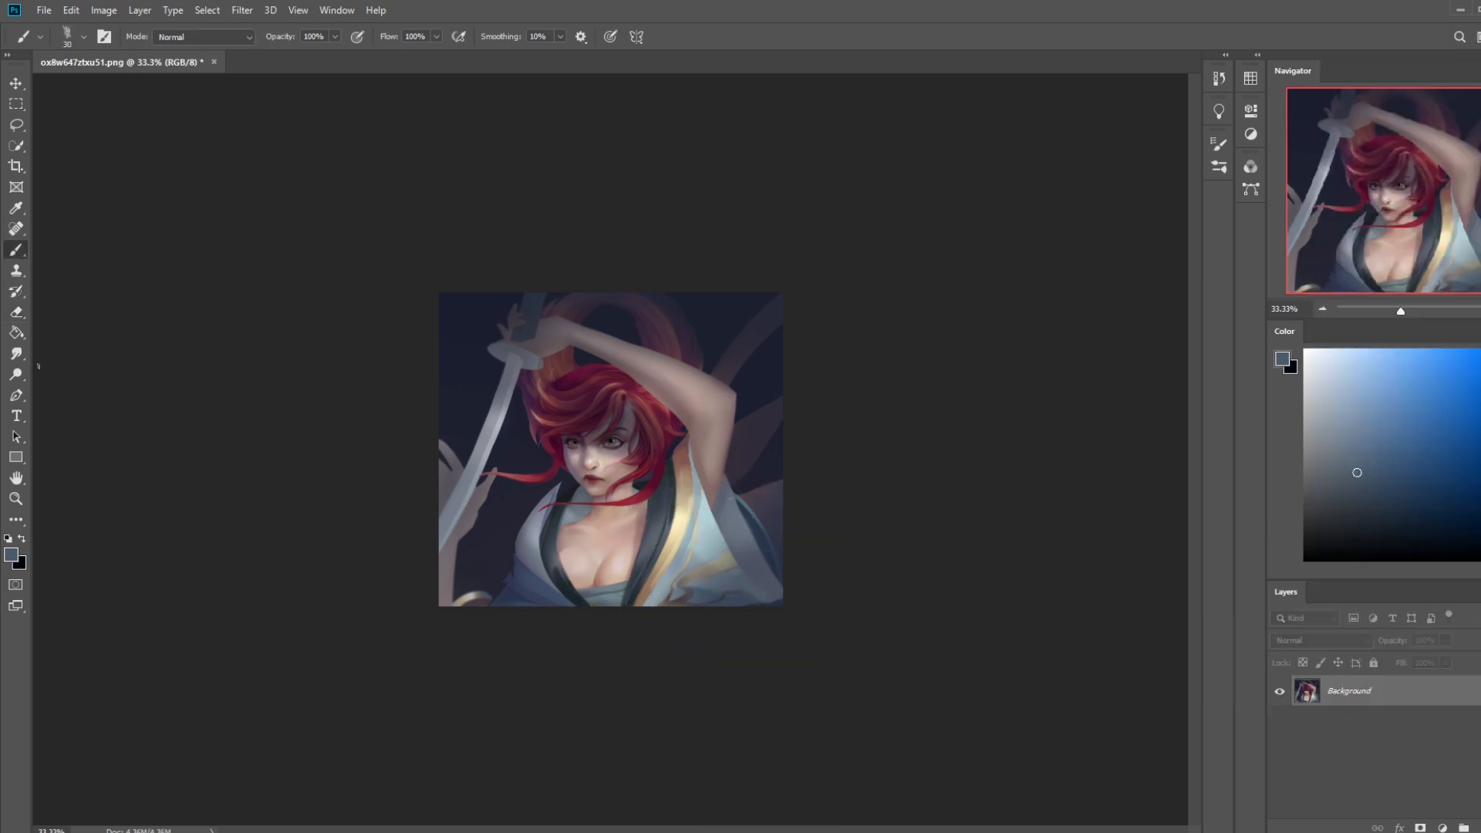
Lasso the chest area beside the dark collar, paste it as a new layer and adjust it with Free Transform
key("l")
mouse_move(579, 544)
left_mouse_down()
mouse_move(559, 549)
mouse_move(571, 577)
mouse_move(577, 543)
left_mouse_up()
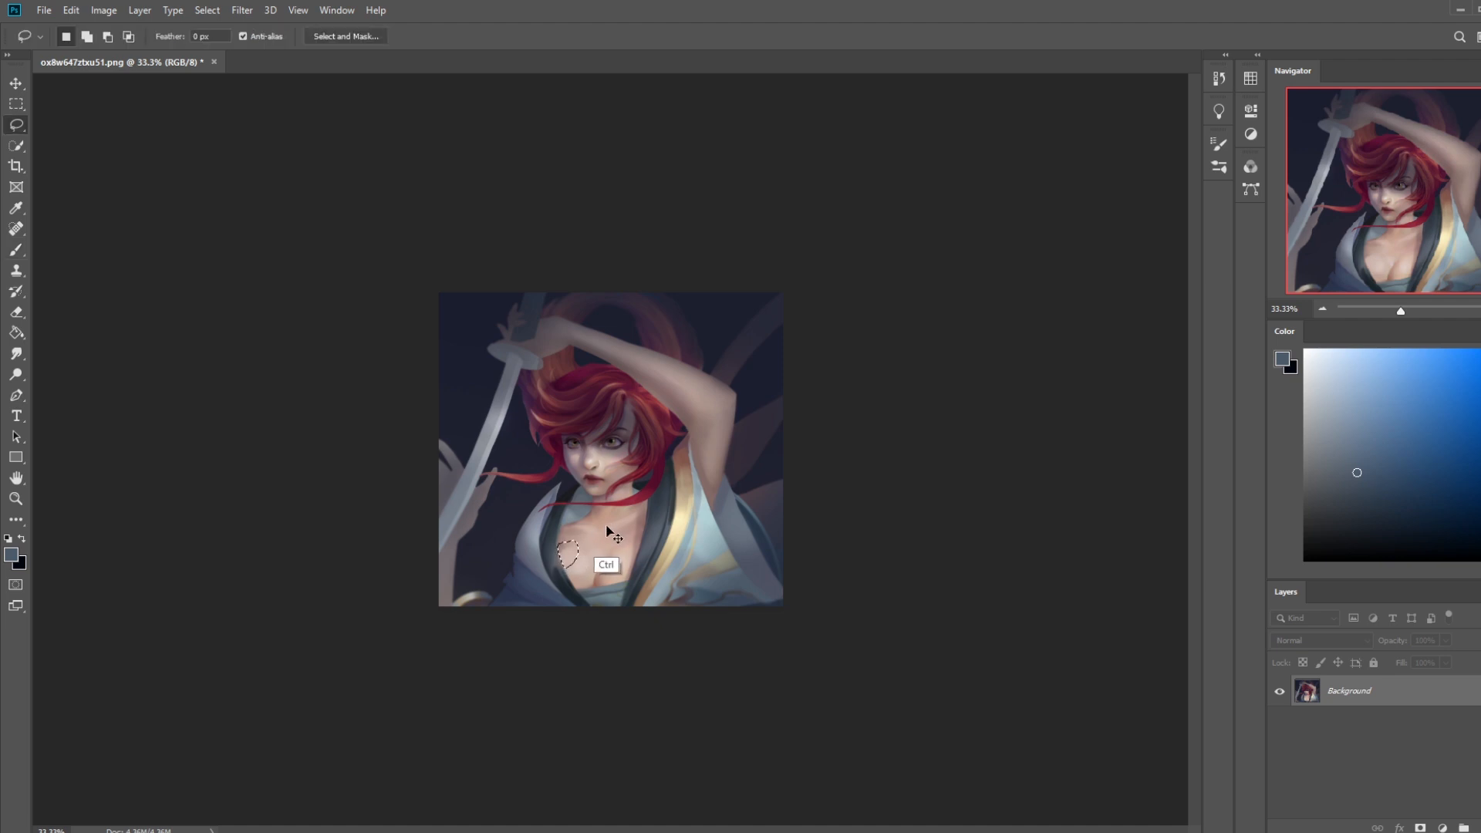
key("ctrl+v")
key("Delete")
key("ctrl+v")
key("v")
key("ctrl+t")
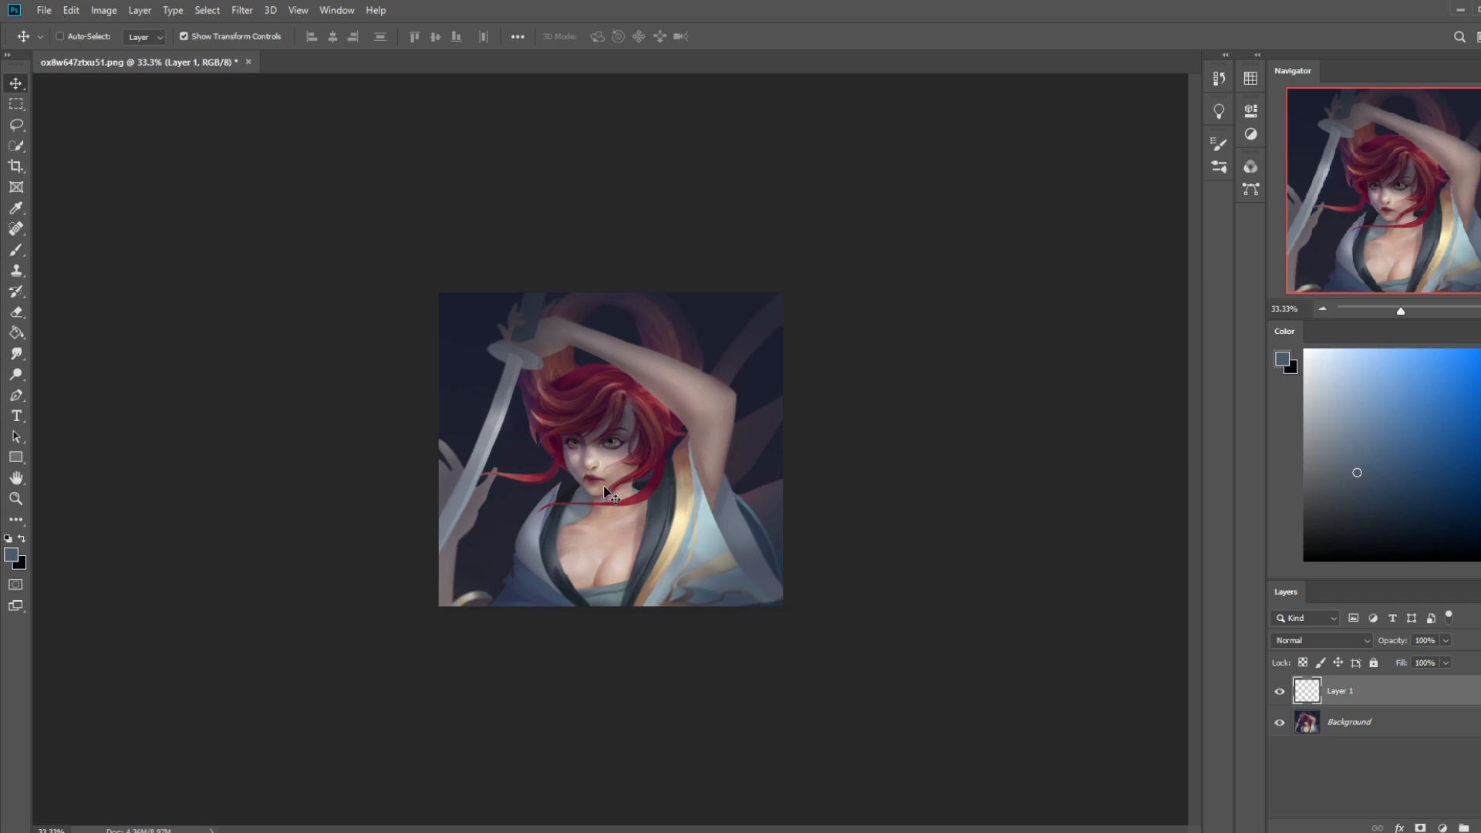
Blend the pasted chest patch's edges with a 30 px dry-oil eraser and merge it into the Background for smudging
key("e")
right_click(685, 297)
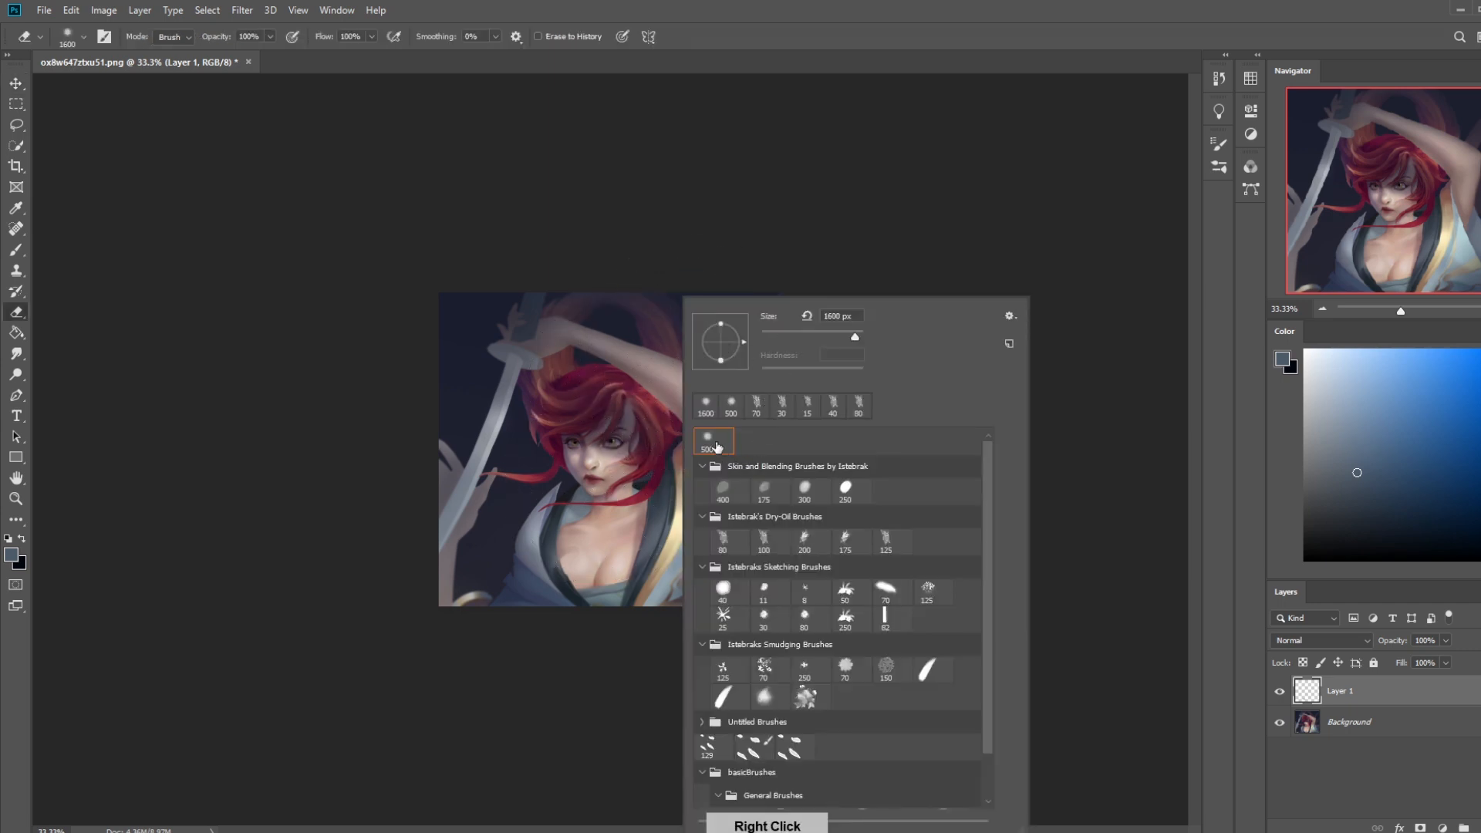
double_click(723, 540)
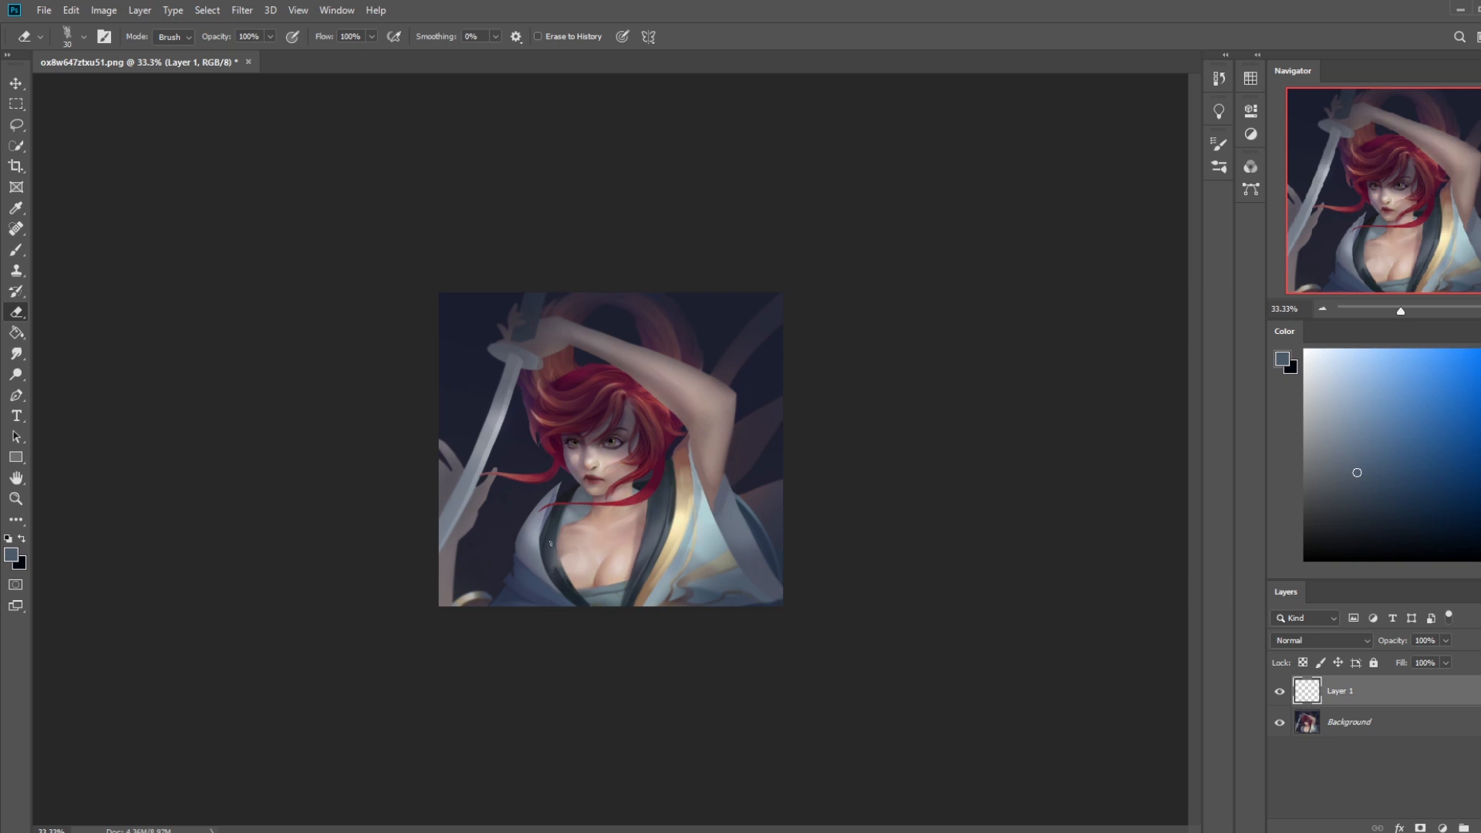
right_click(1359, 686)
left_click(1409, 515)
left_click(16, 353)
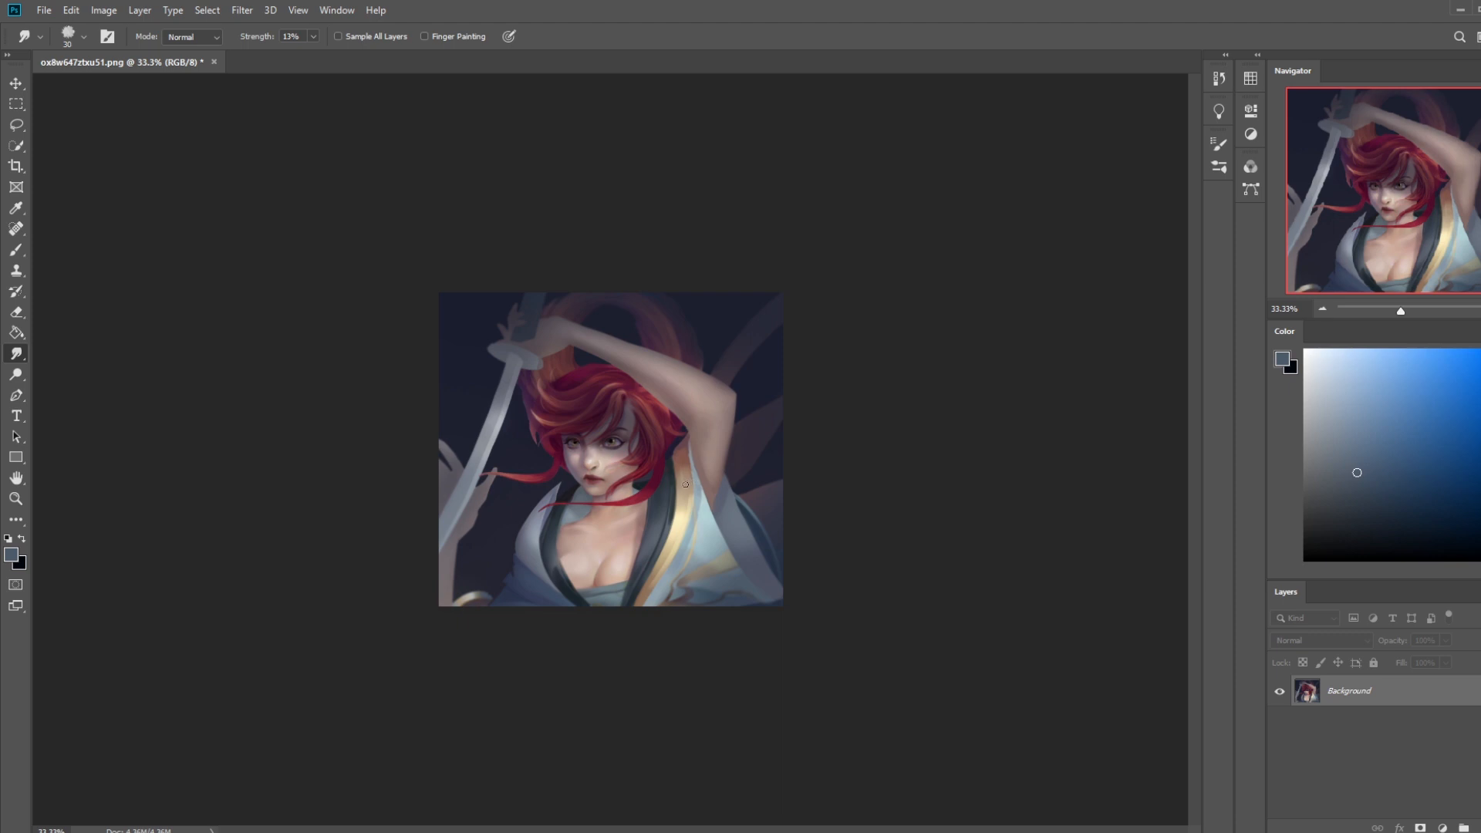
On a new layer, paint a shadow on the chest beside the collar with a soft 500 px brush in a dark purple sampled from the face
left_click(1478, 828)
key("b")
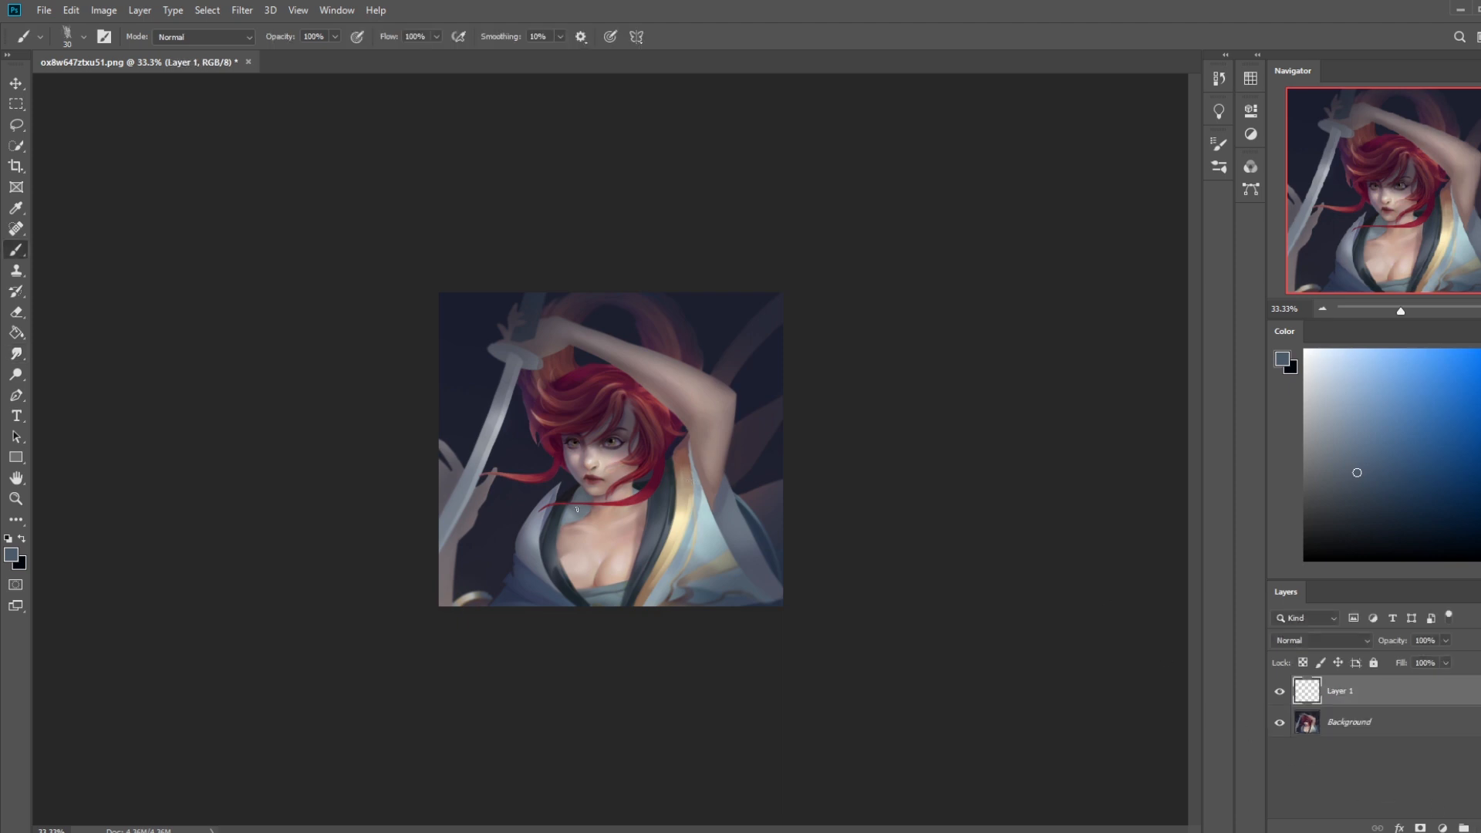
right_click(620, 490)
left_click(667, 449)
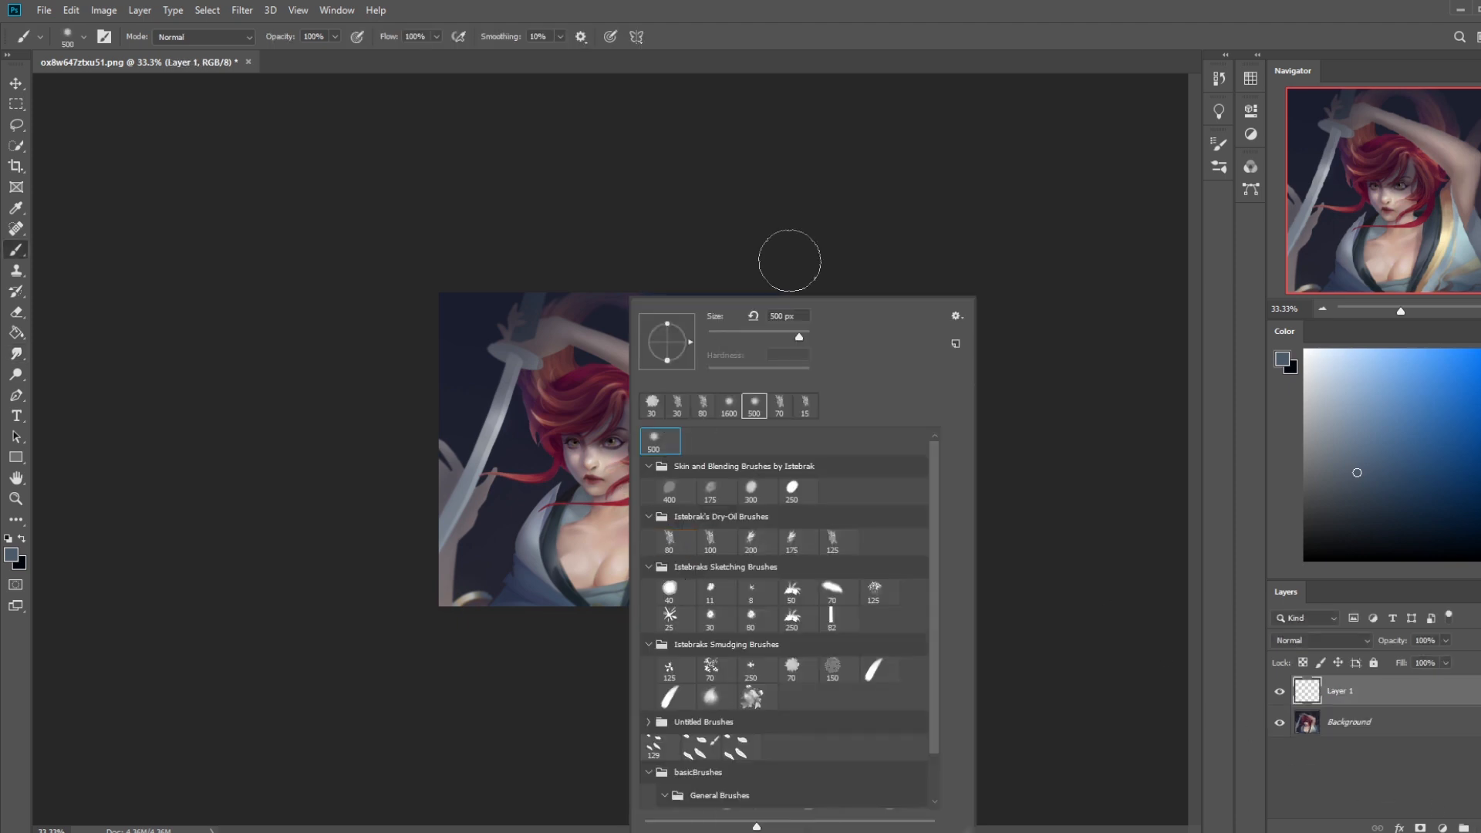
left_click(787, 258)
left_click(635, 436, "alt")
left_click(586, 446, "alt")
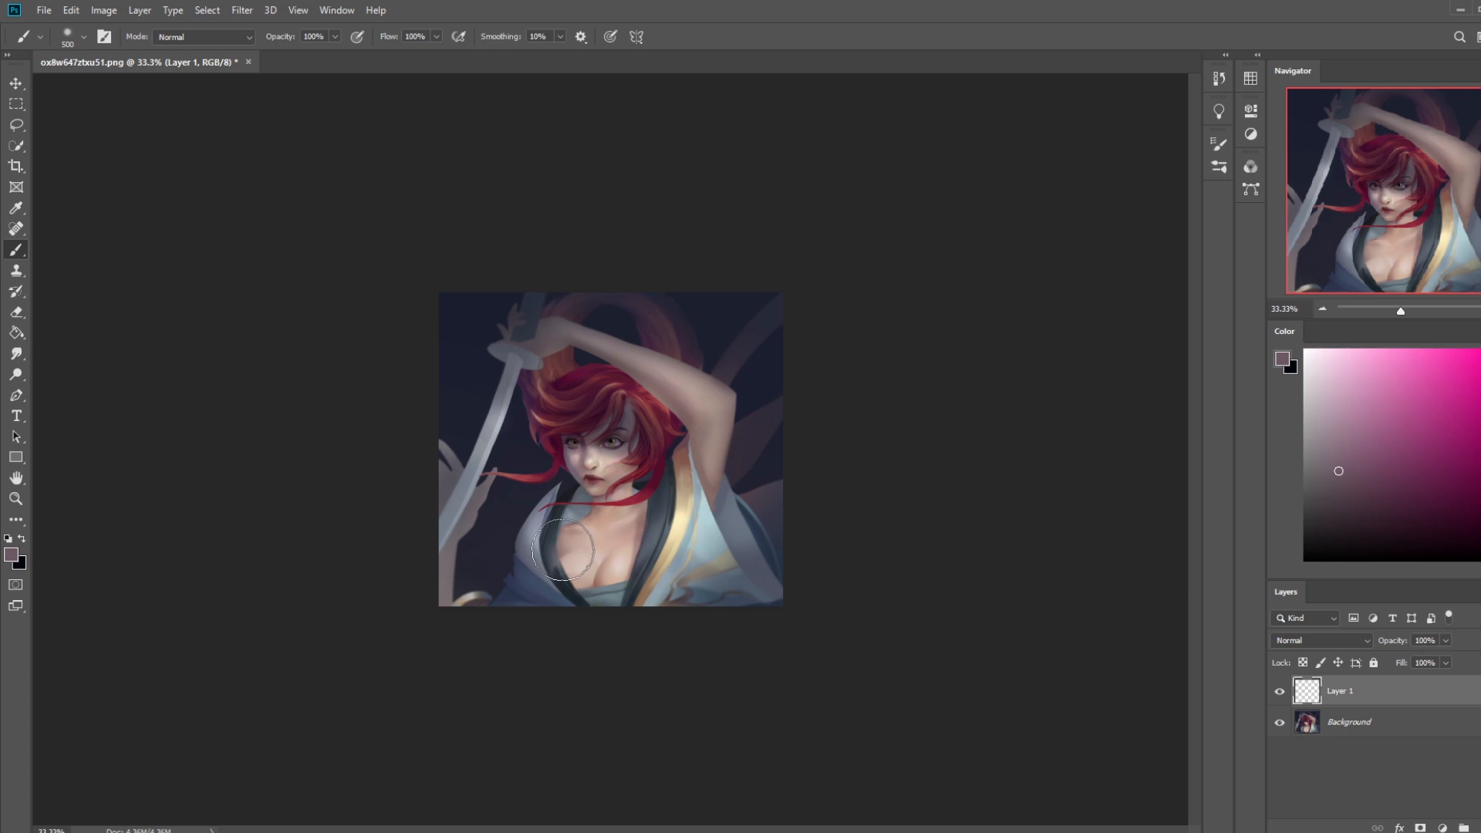
left_click(600, 429, "alt")
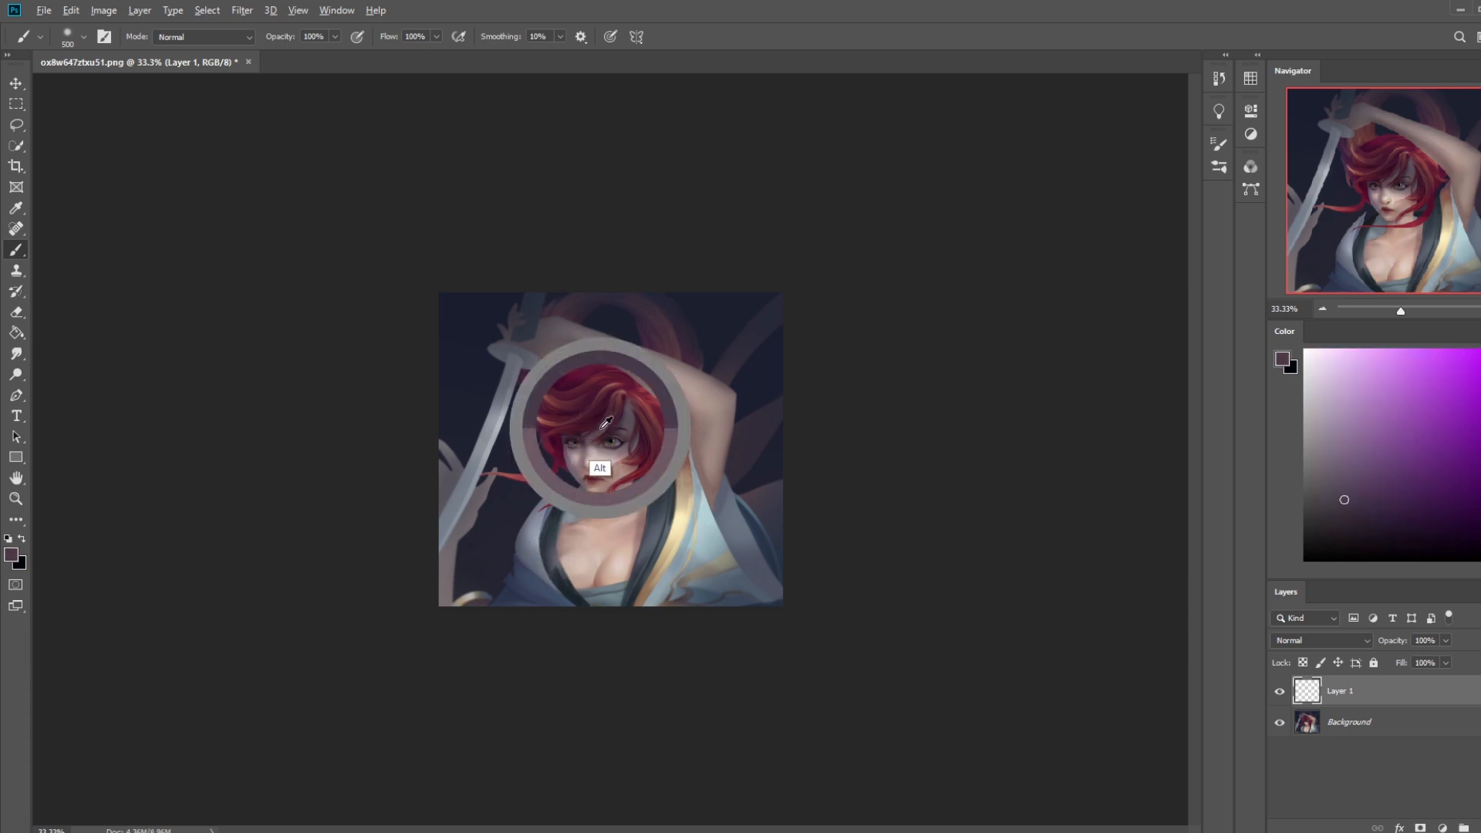
mouse_move(559, 549)
left_mouse_down()
mouse_move(592, 531)
mouse_move(558, 554)
left_mouse_up()
Erase the excess shadow from the lit part of the chest with a large soft eraser
key("e")
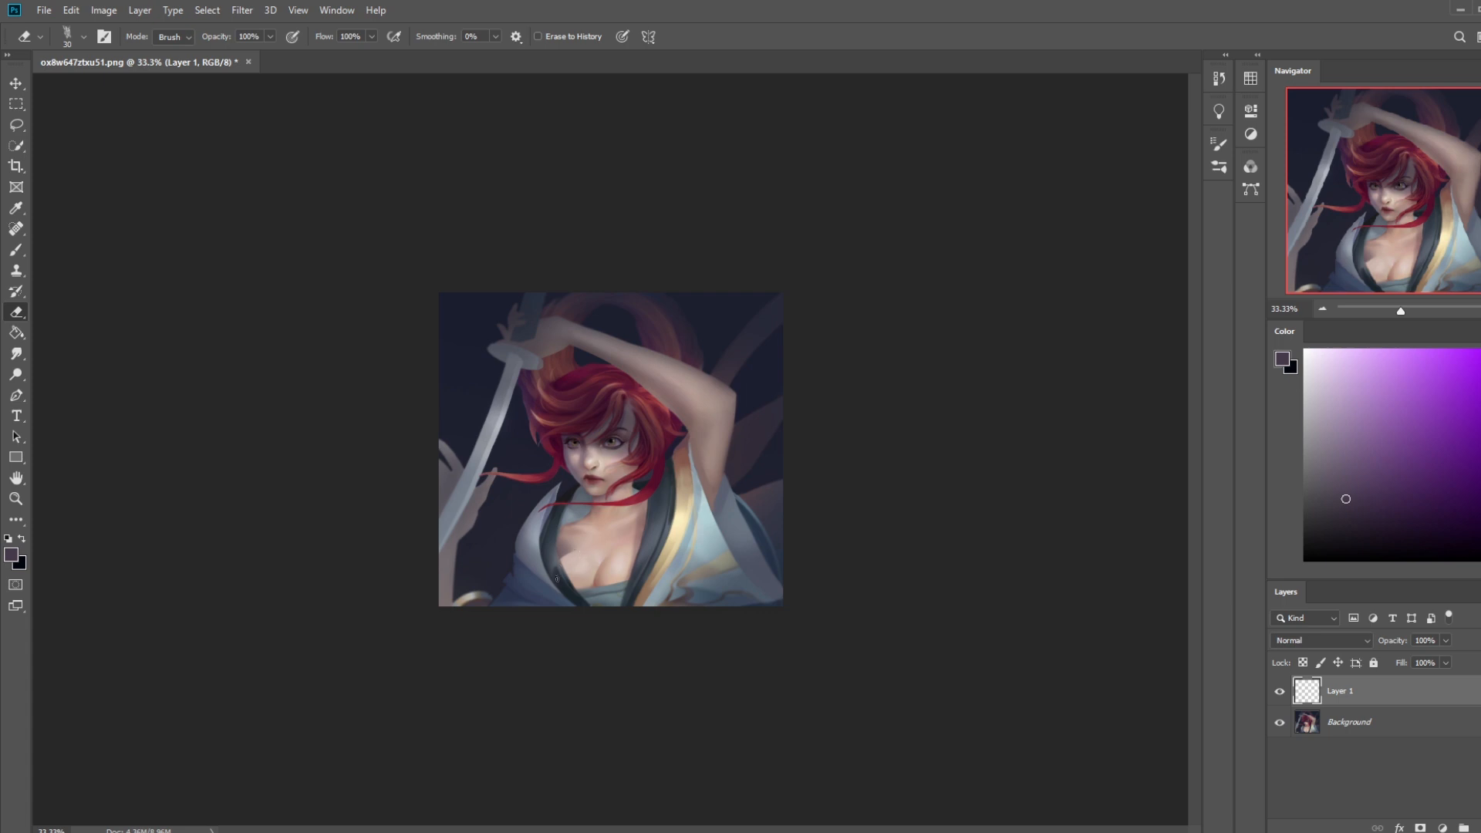
right_click(599, 295)
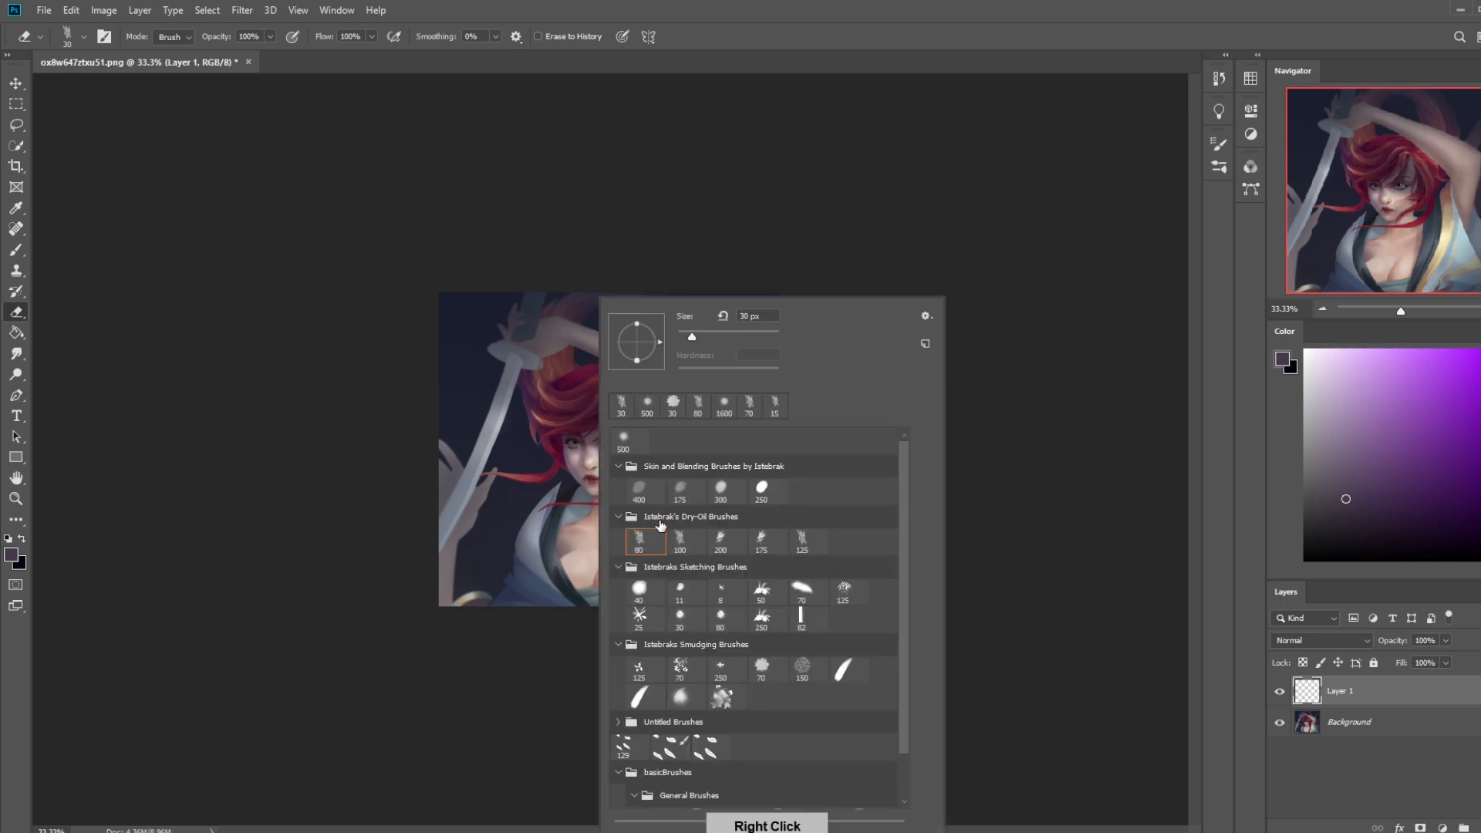
left_click(789, 221)
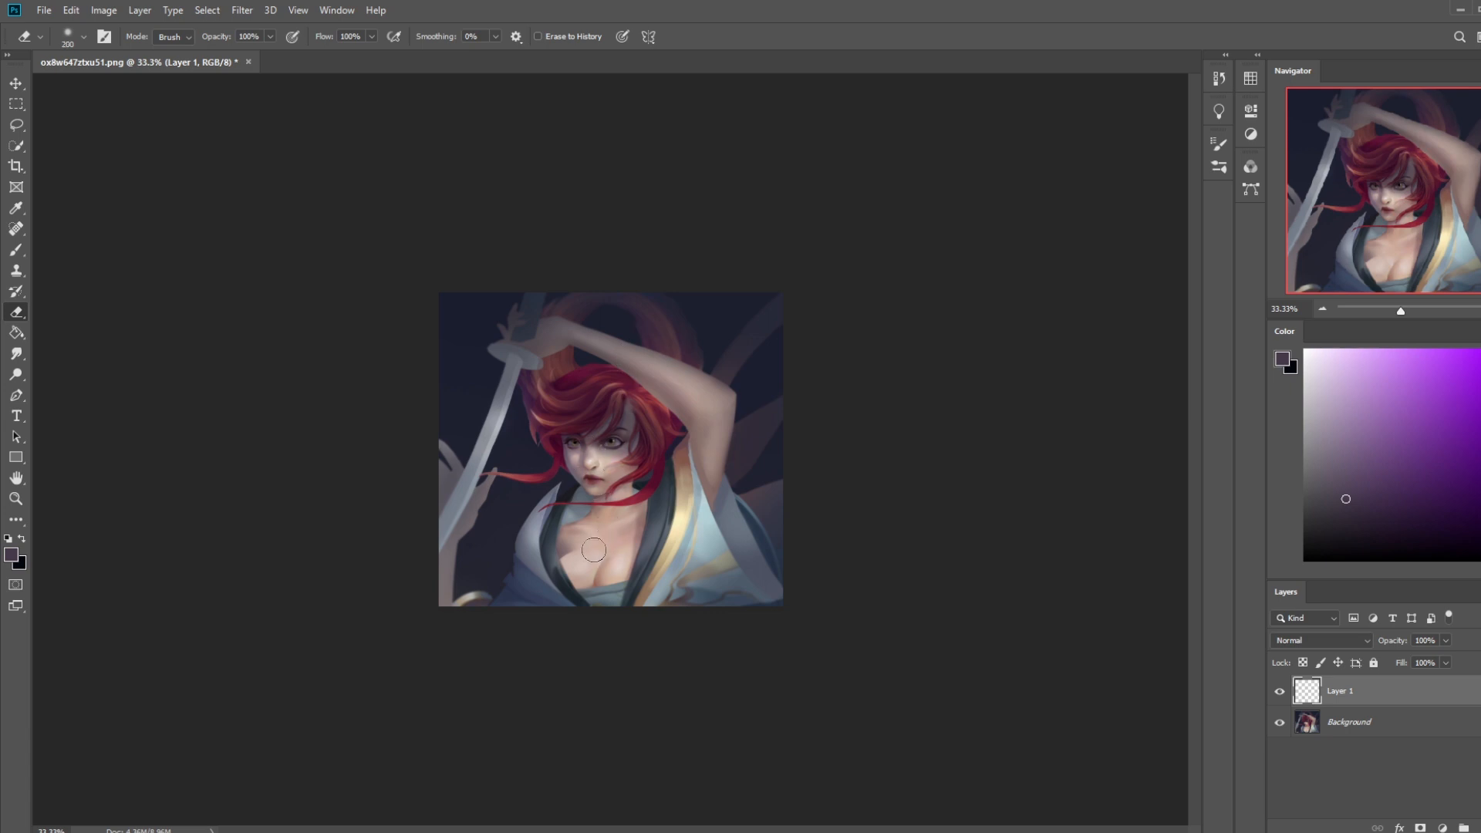
key("bracketright")
key("bracketright")
left_click_drag(589, 540, 583, 544)
key("b")
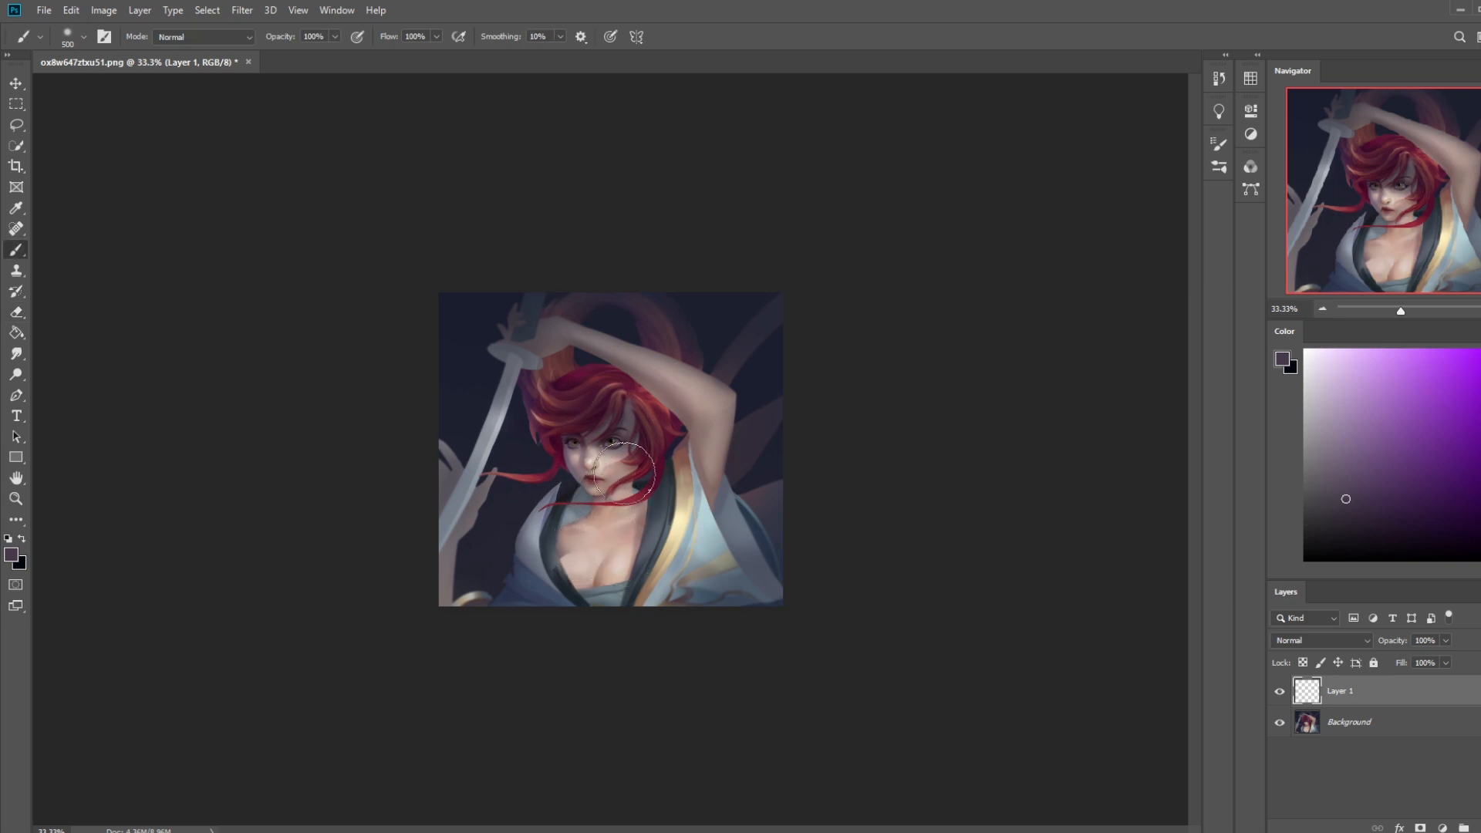
Merge the chest shadow layer into the Background and reduce the brush size
right_click(1342, 694)
left_click(1379, 489)
key("bracketleft")
key("bracketleft")
key("bracketleft")
key("bracketleft")
key("bracketleft")
key("bracketleft")
key("bracketleft")
key("bracketleft")
key("bracketleft")
key("bracketleft")
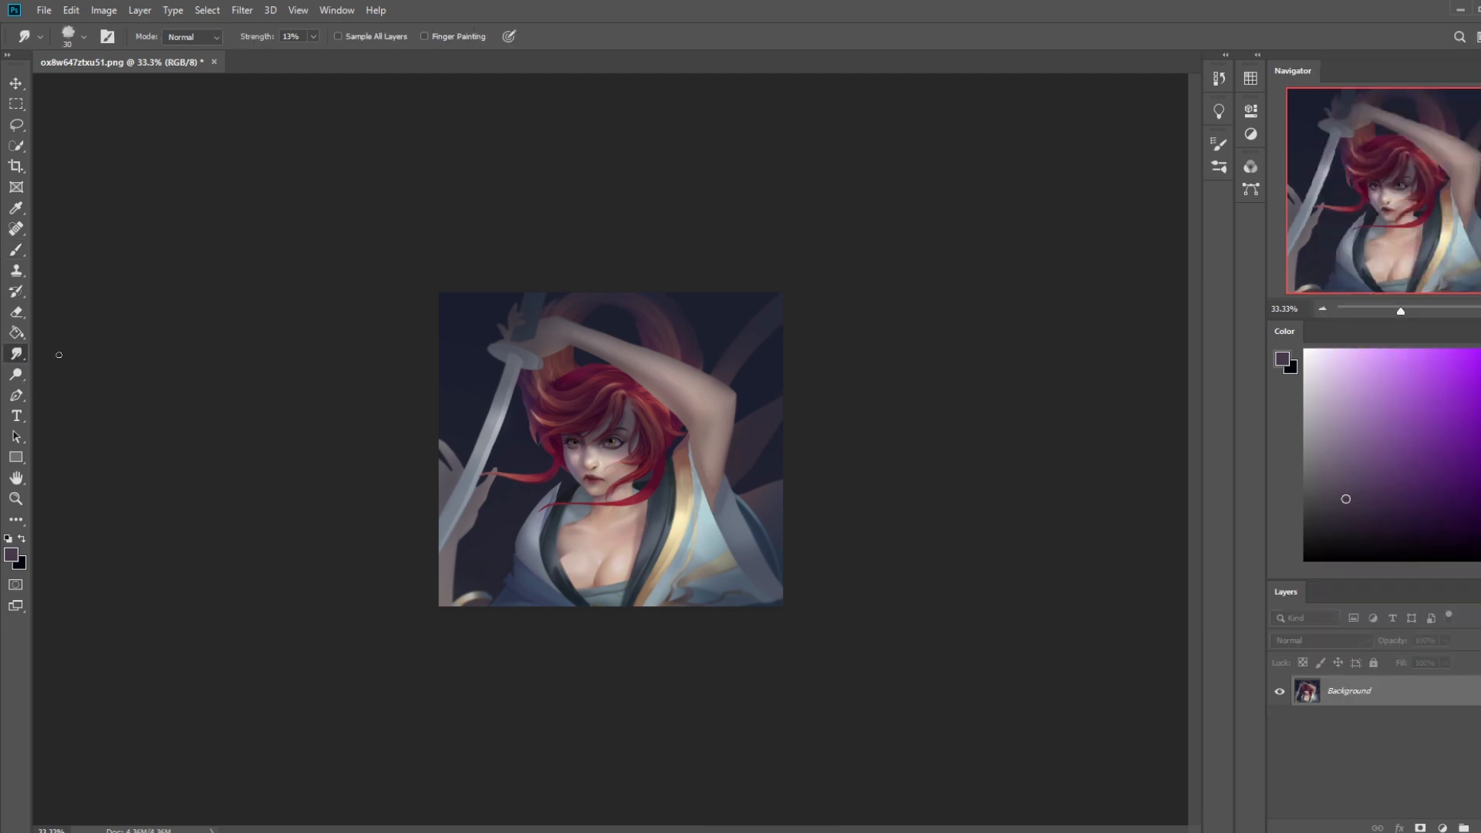
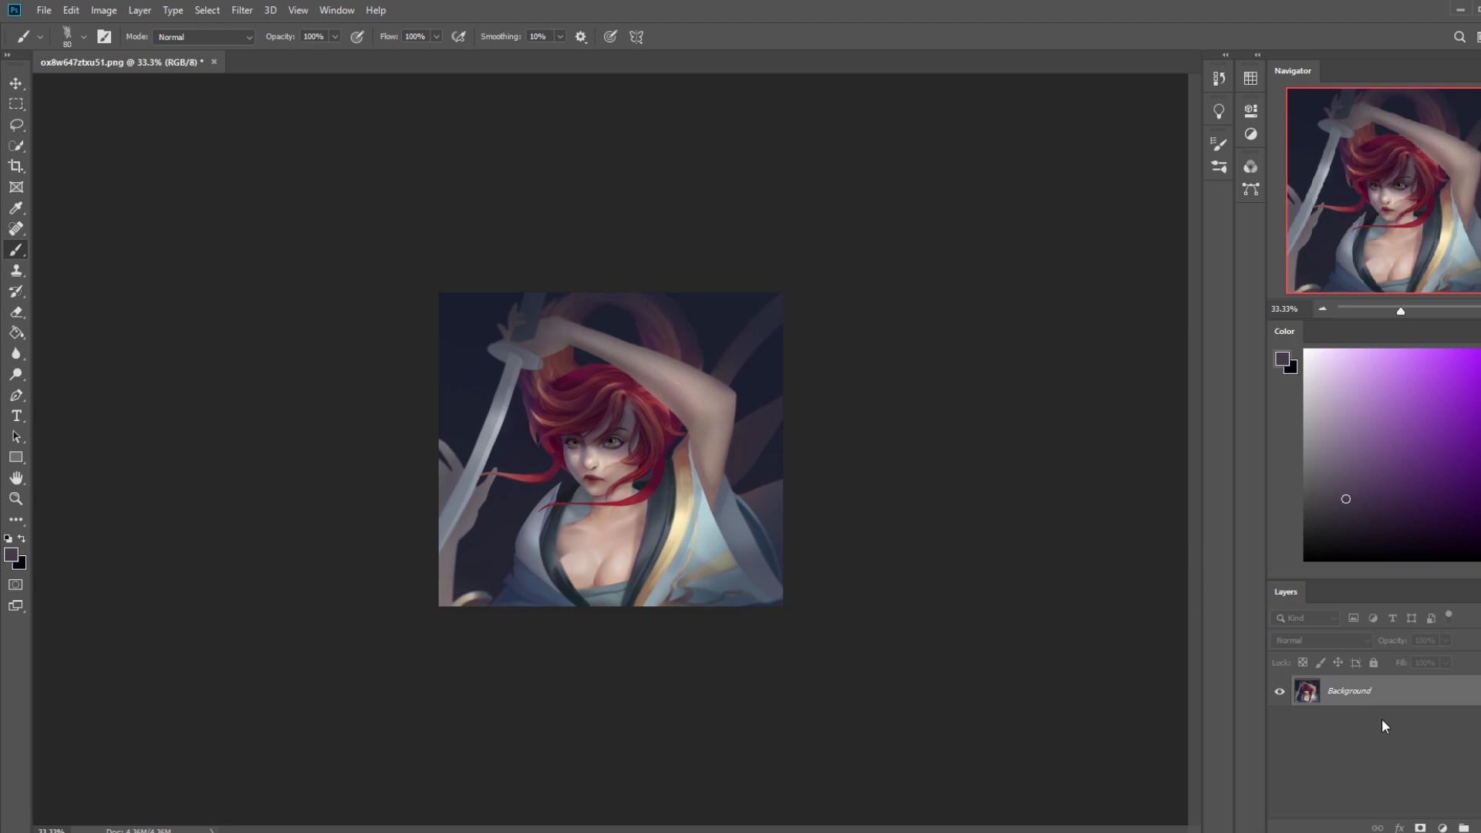
On a new layer, shade the chest edge along the collar with a sampled skin tone, using a soft 90 px Darken brush at 59% opacity, undoing the last stroke
key("ctrl+shift+alt+n")
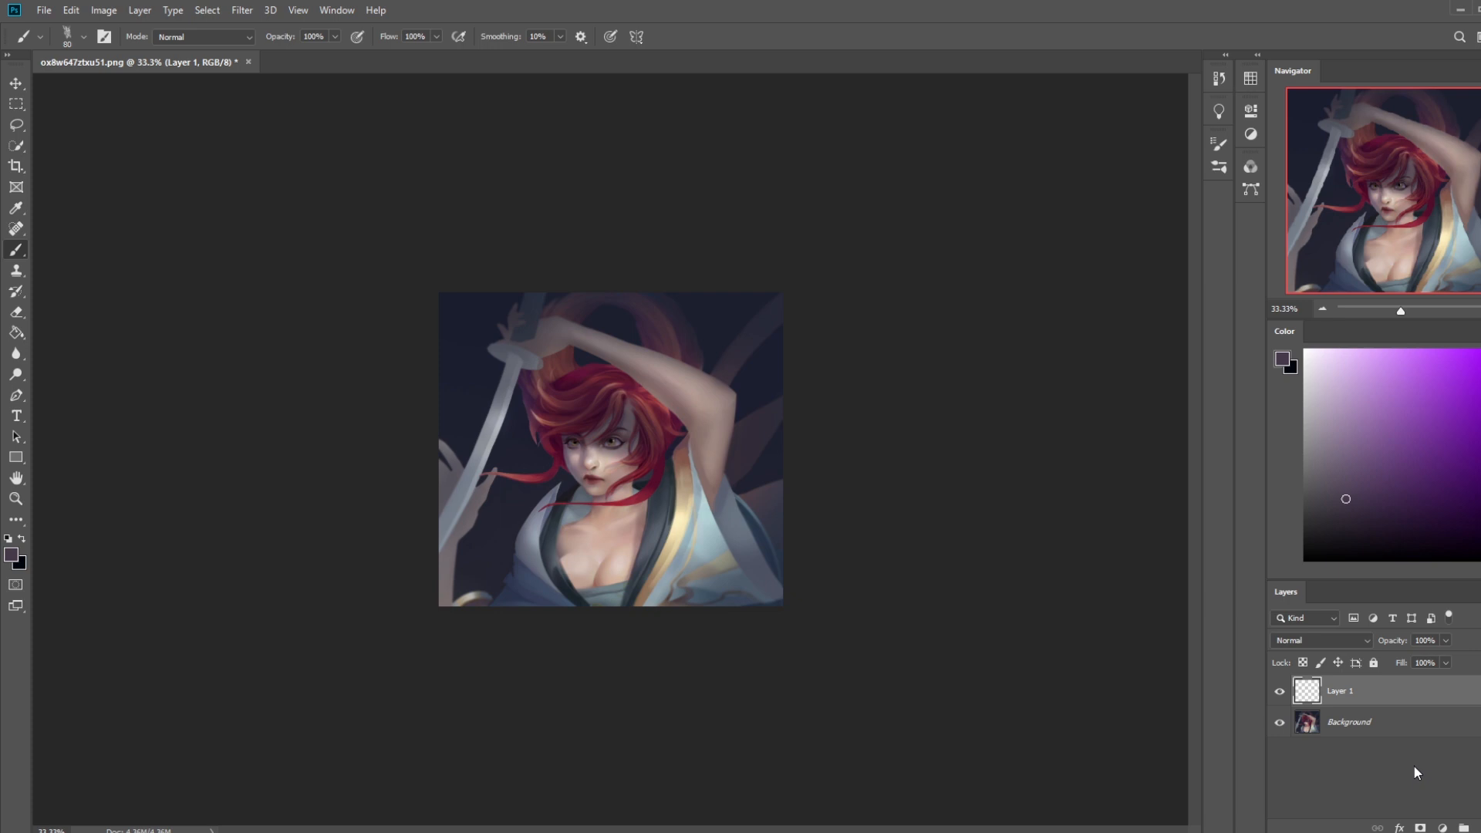
key("ctrl+plus")
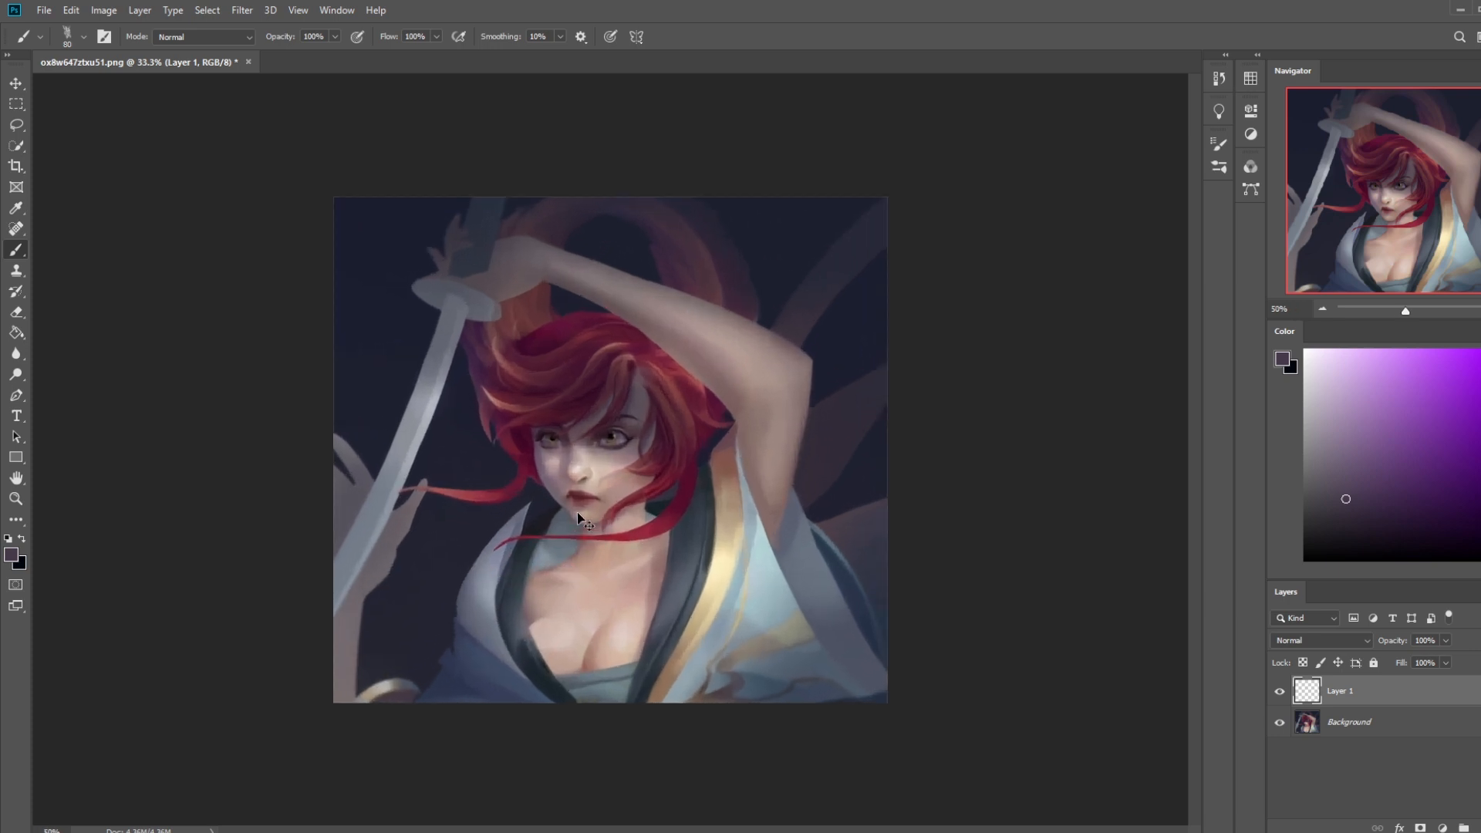
key("ctrl+plus")
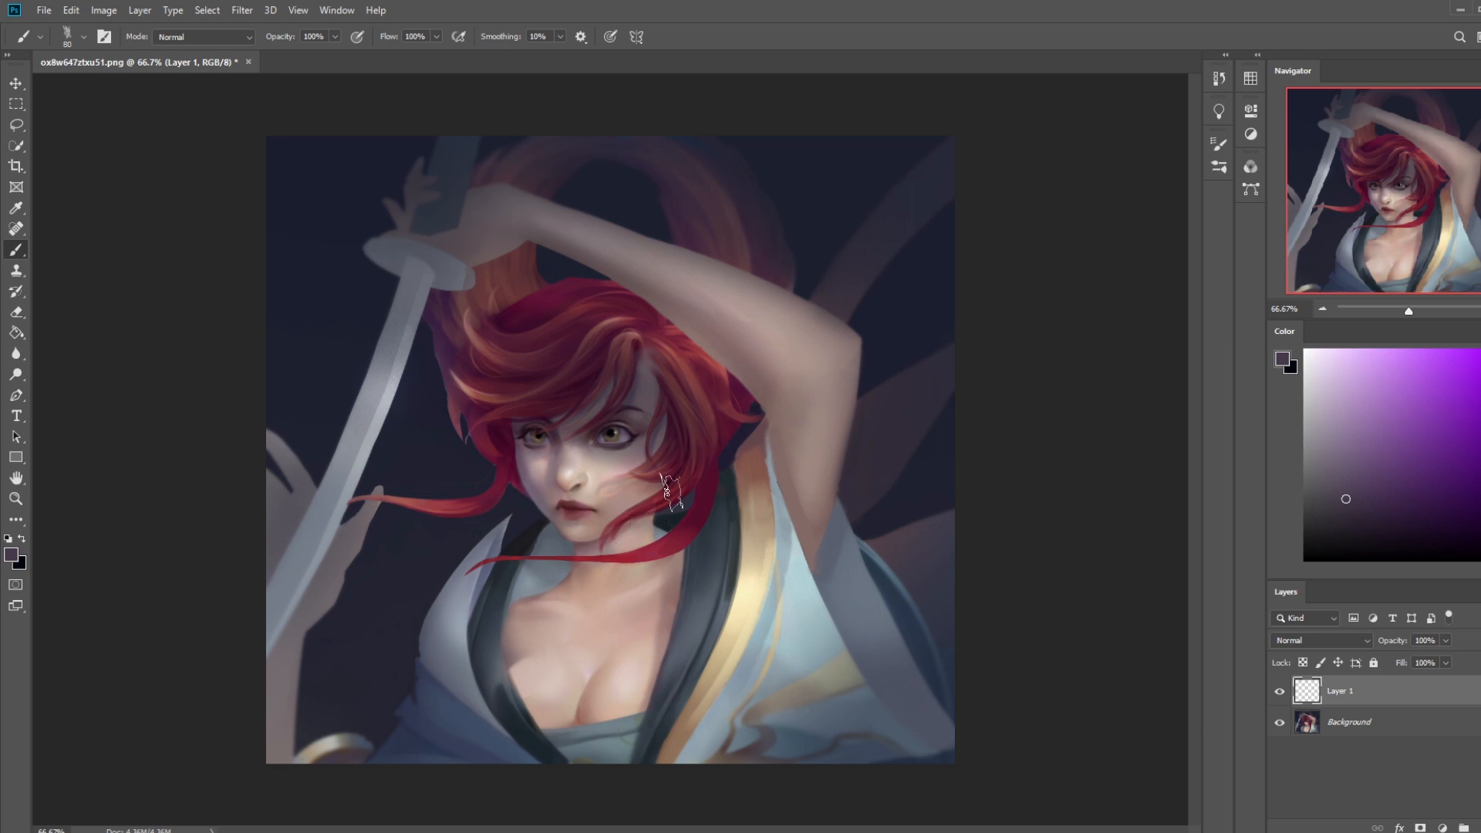
right_click(695, 493)
double_click(718, 440)
left_click(513, 694, "alt")
key("bracketleft")
key("bracketleft")
key("bracketleft")
key("bracketleft")
key("bracketleft")
key("bracketleft")
key("bracketleft")
left_click(204, 36)
left_click(185, 99)
left_click(334, 36)
left_click_drag(343, 56, 308, 57)
key("bracketleft")
key("bracketleft")
left_click_drag(505, 662, 524, 698)
key("ctrl+z")
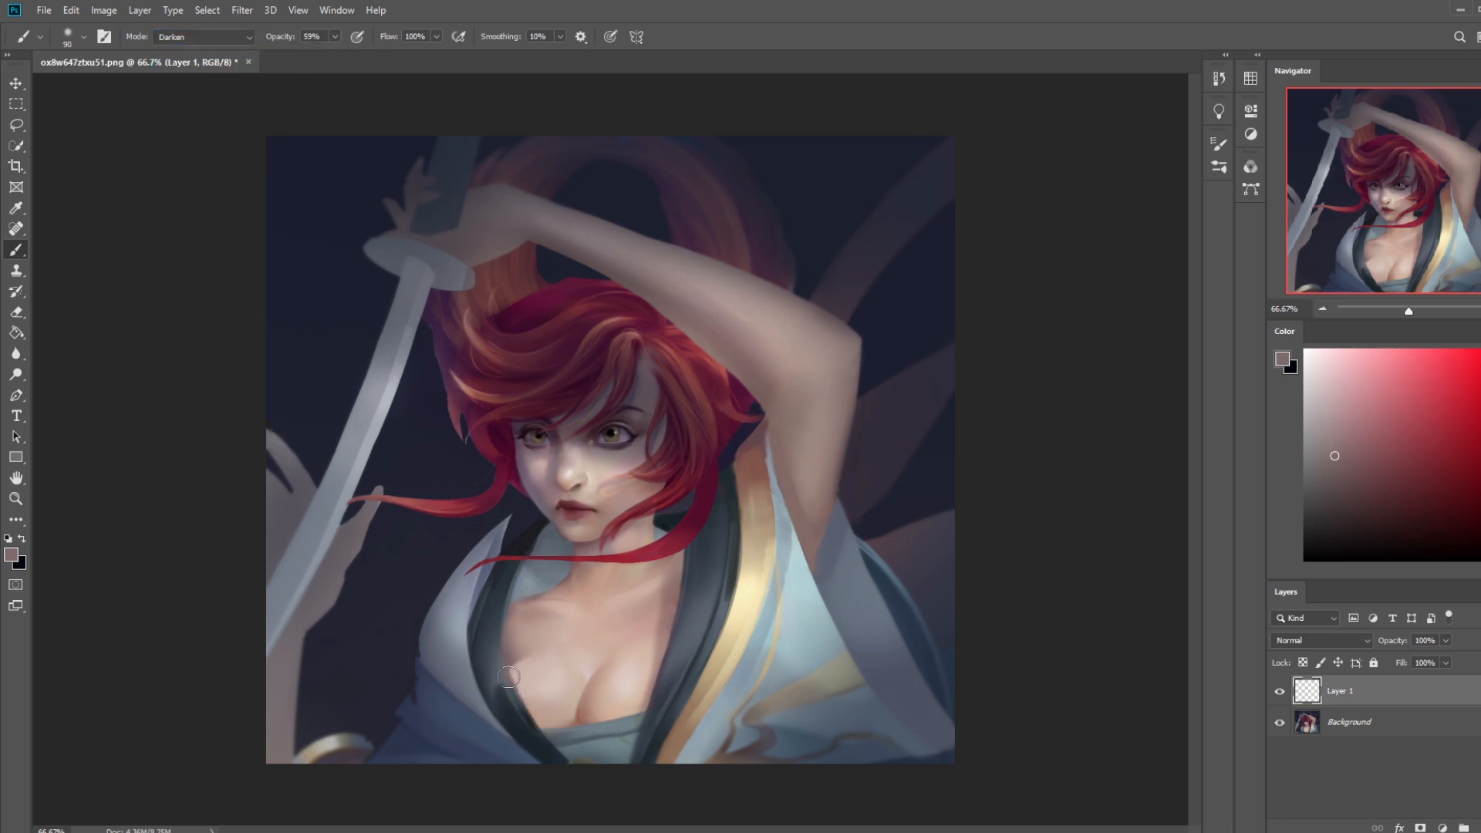
Clean up the shading along the collar with a small dry-oil eraser and soften the chest edge with the Blur tool
key("e")
right_click(592, 300)
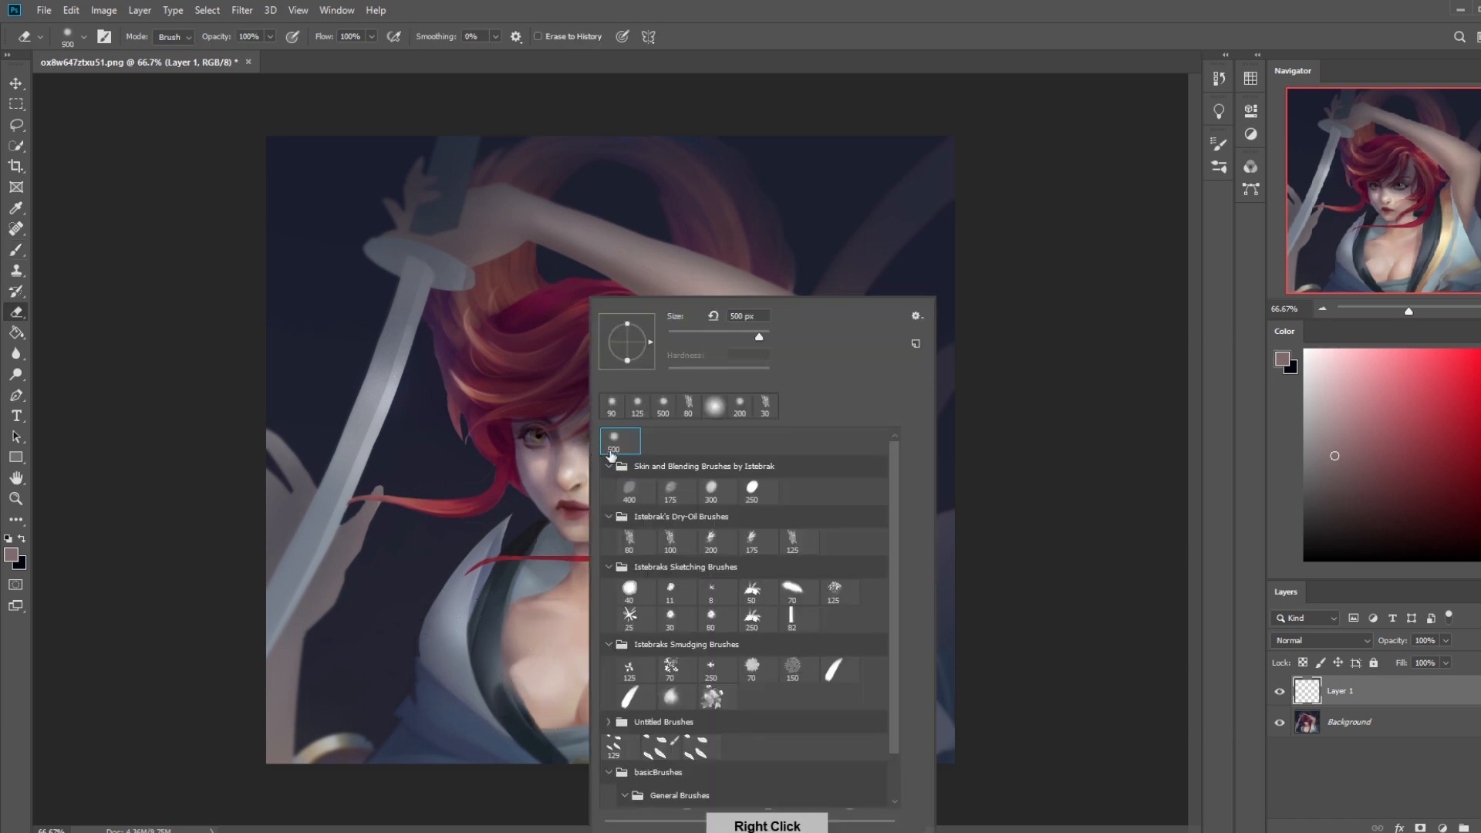
left_click(629, 539)
left_click(1032, 430)
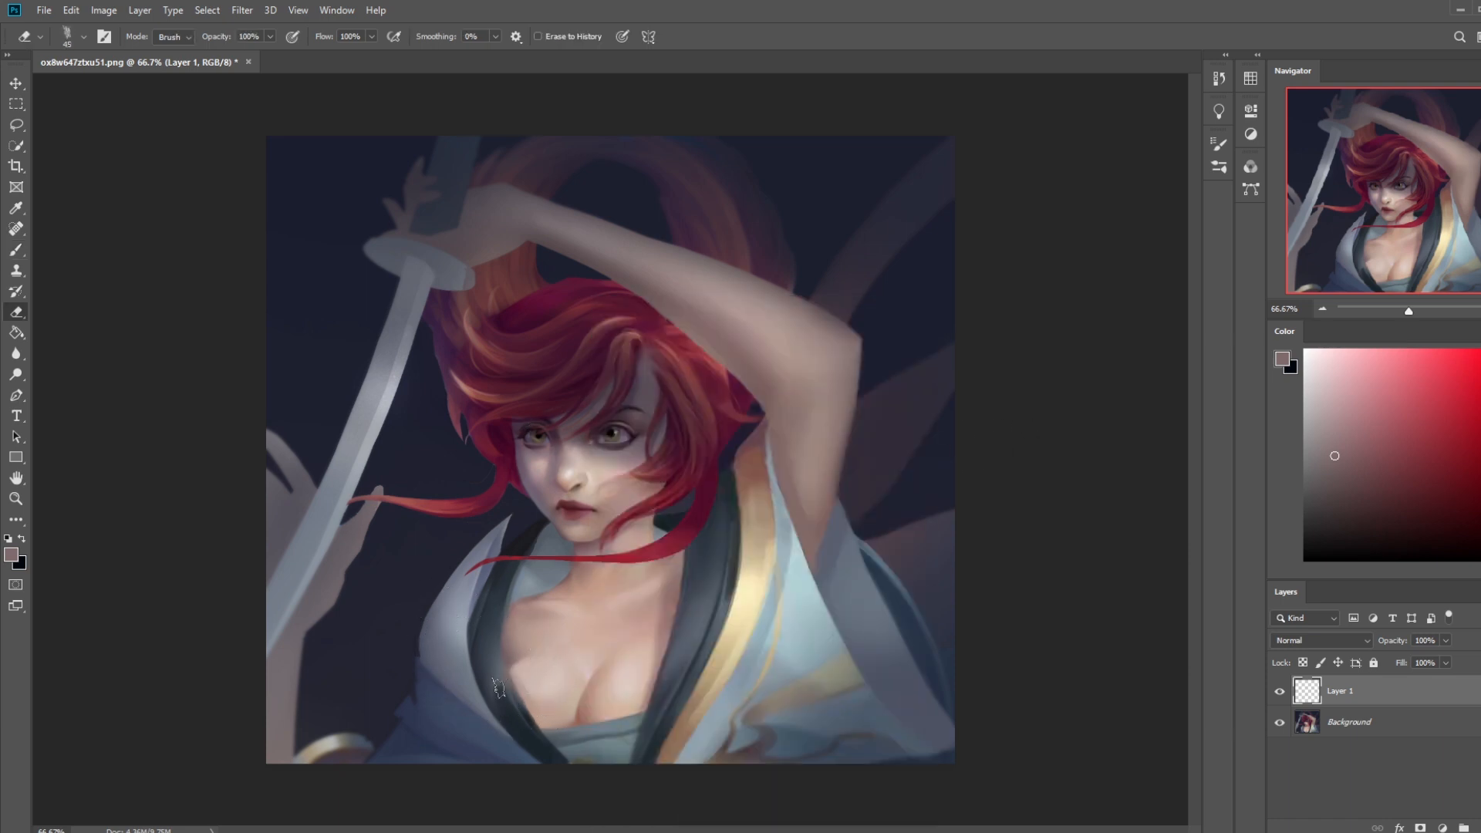
key("bracketleft")
key("bracketleft")
left_click(16, 353)
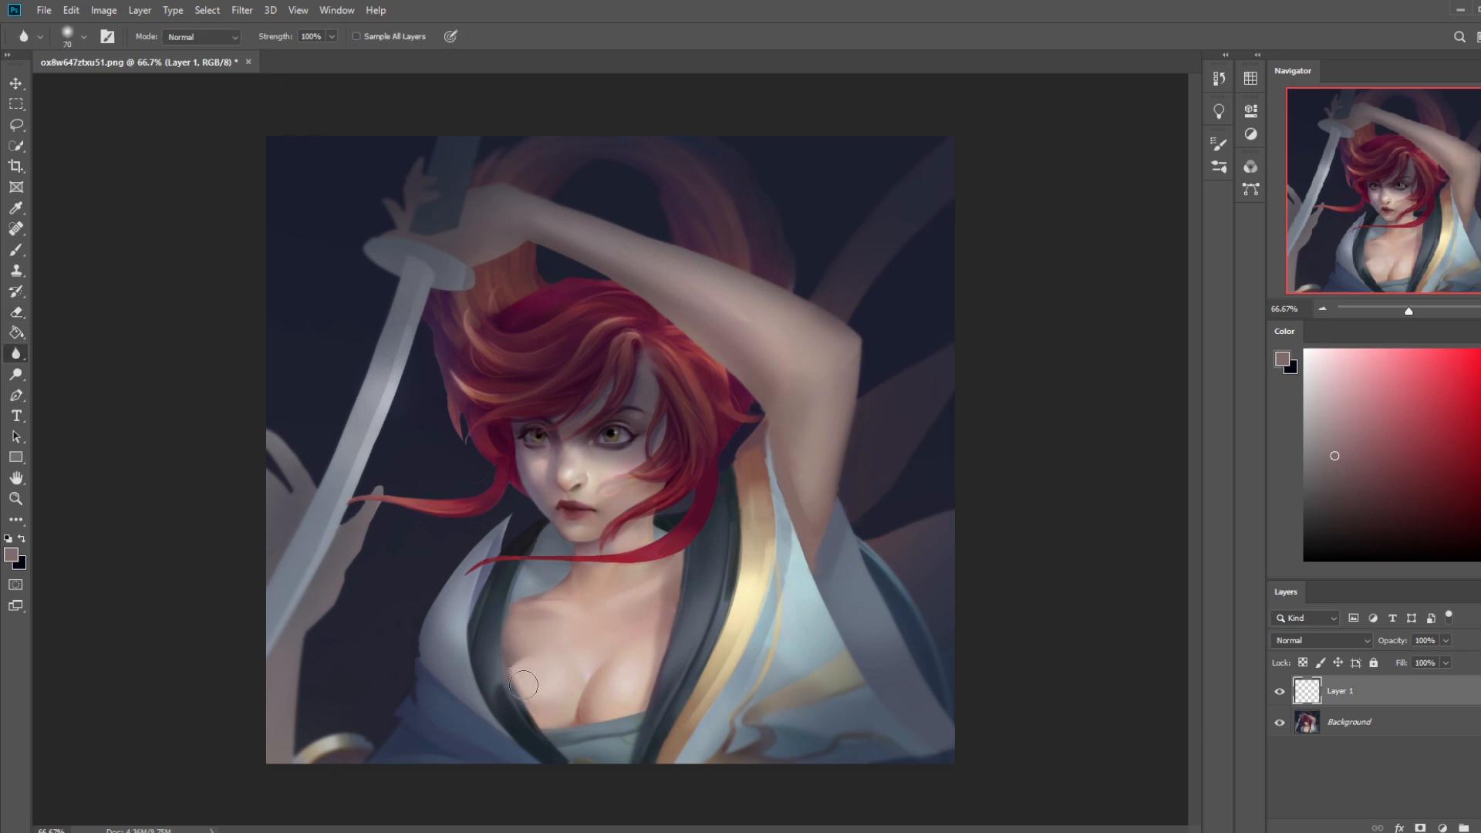
key("b")
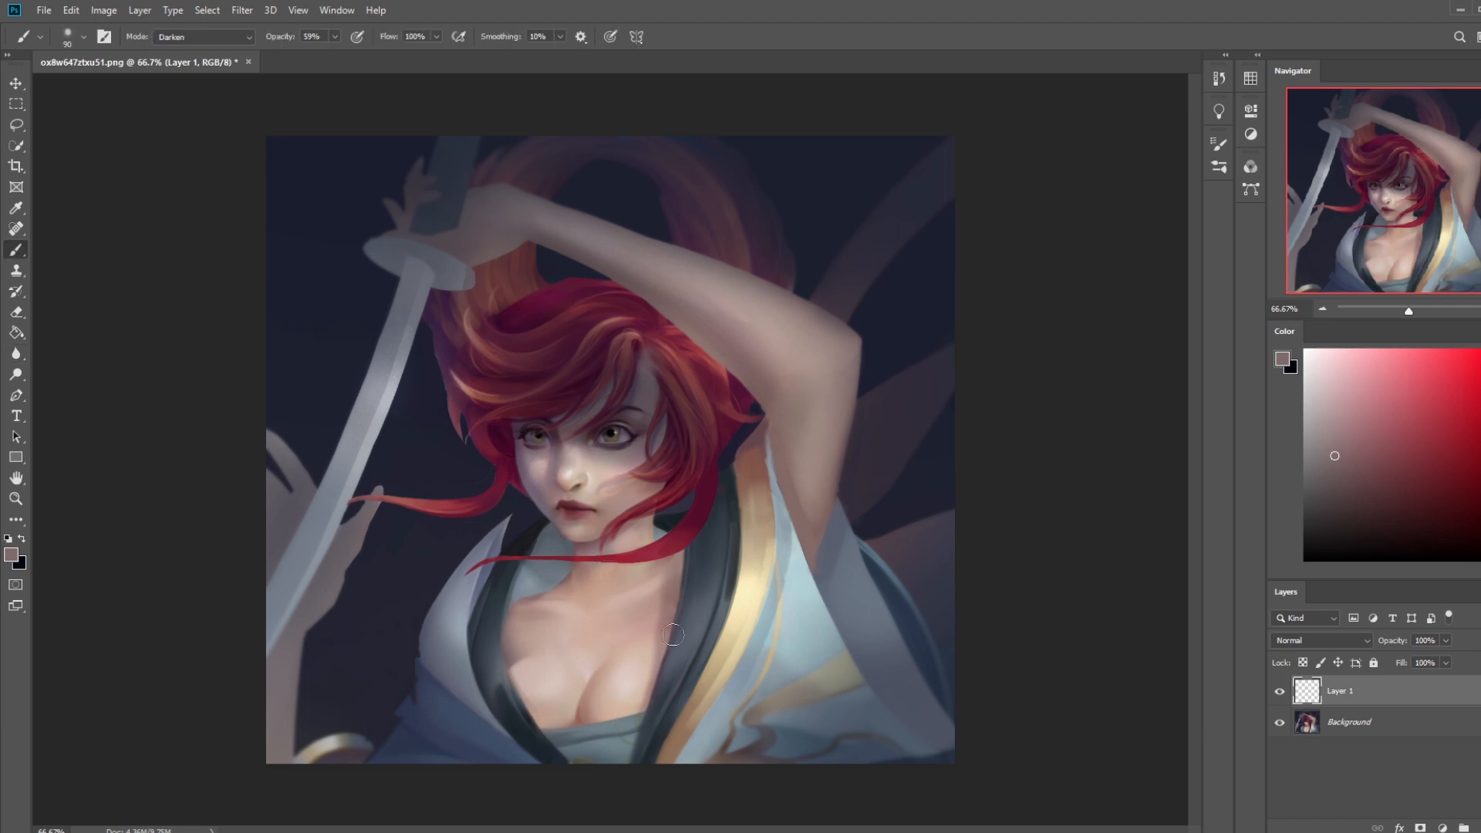
Check the whole painting at reduced size and merge Layer 1 down into the Background
key("ctrl+plus")
key("ctrl+minus")
key("ctrl+minus")
key("ctrl+minus")
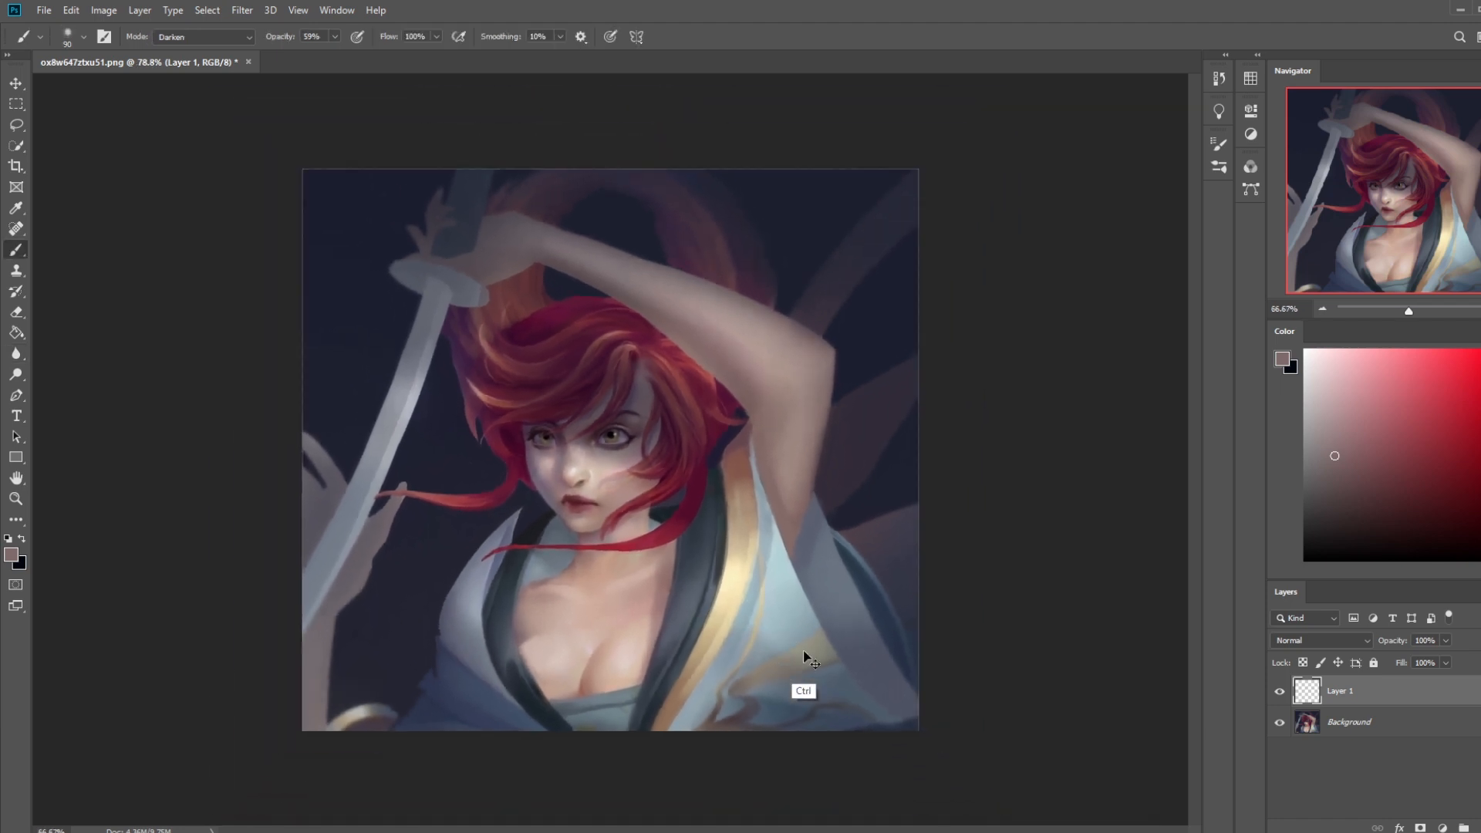
right_click(1404, 694)
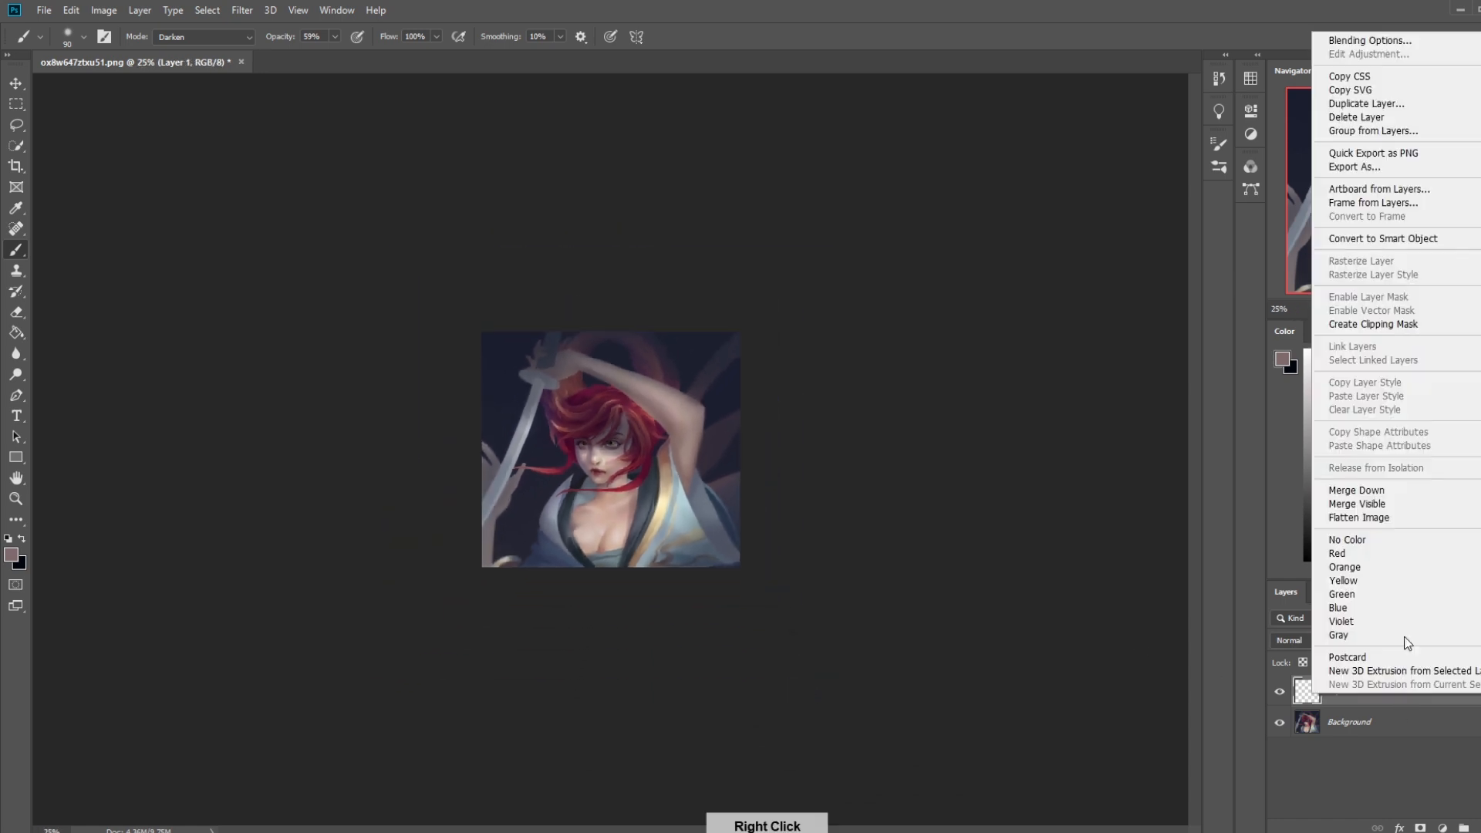
left_click(1387, 491)
Darken the robe's collar up toward the hair with a large soft Darken brush in a dark blue sampled from the collar
left_click(631, 552, "alt")
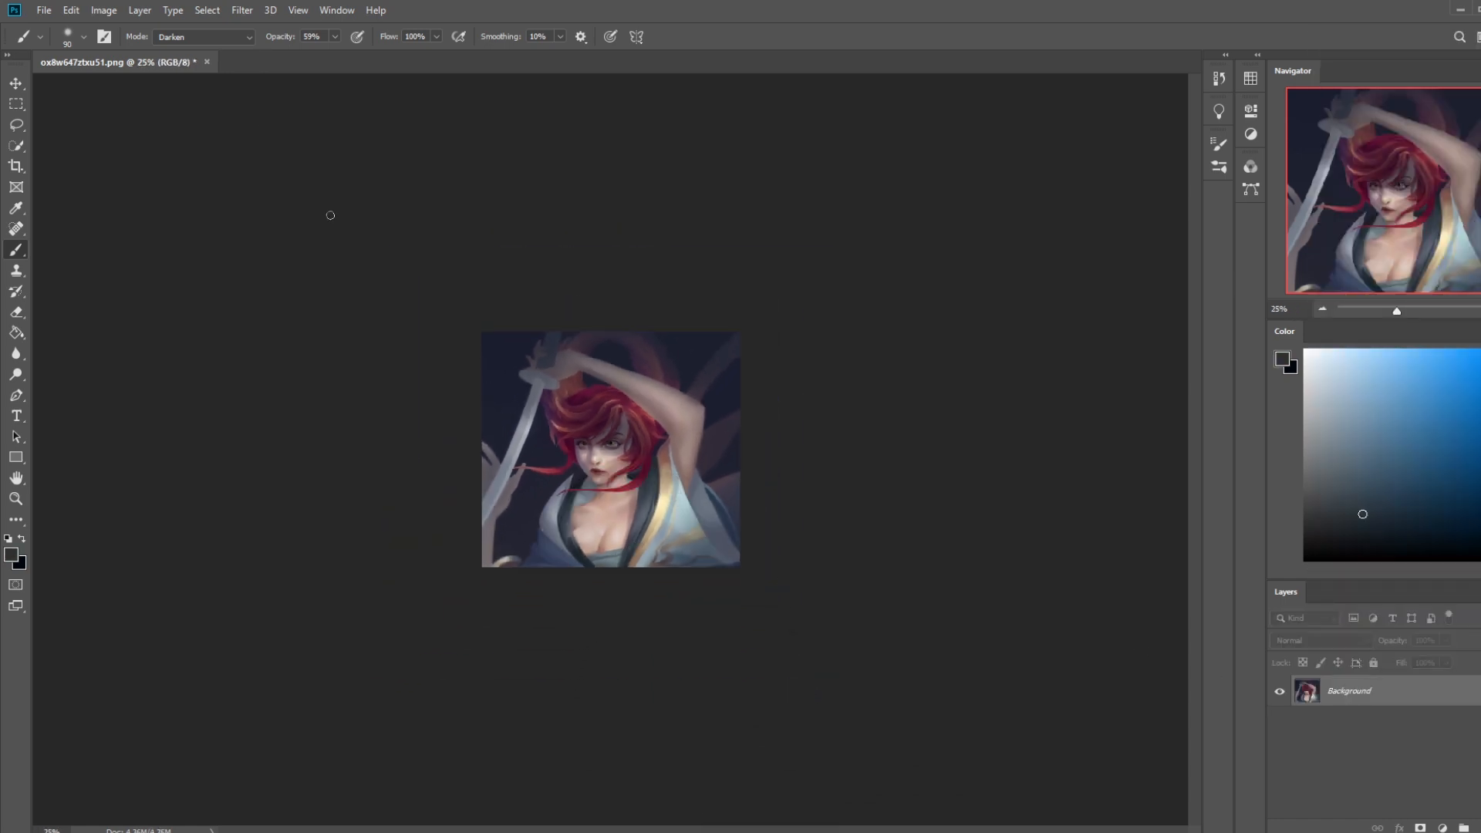
key("bracketright")
key("bracketright")
key("bracketright")
key("bracketright")
key("bracketright")
key("bracketright")
key("bracketright")
key("bracketright")
key("bracketright")
mouse_move(626, 570)
left_mouse_down()
mouse_move(656, 462)
mouse_move(604, 397)
mouse_move(648, 466)
left_mouse_up()
Shade the gold collar trim below the raised arm with a soft 500 px Darken brush, resampling the colour from the trim
key("bracketleft")
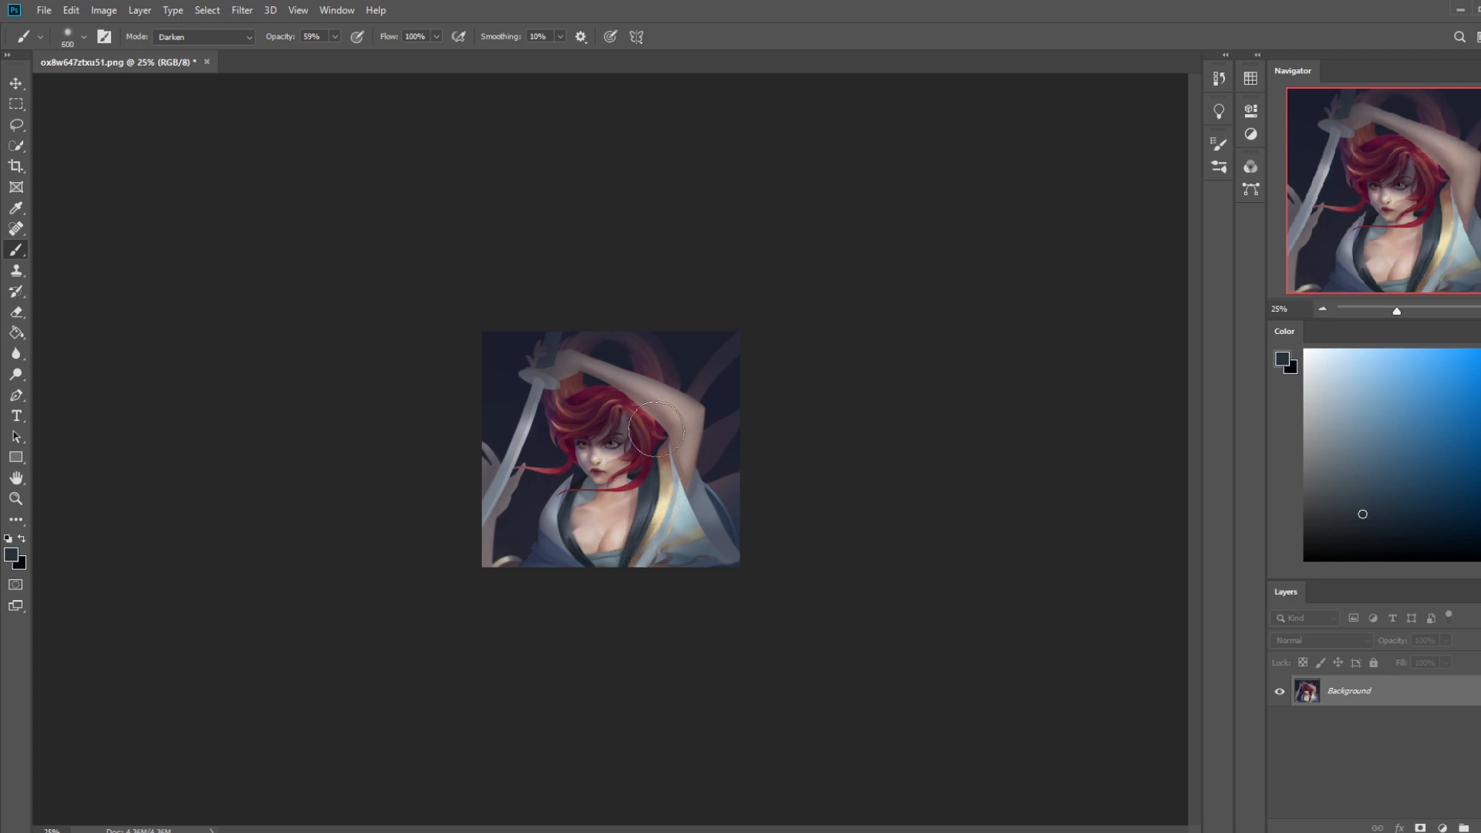
key("bracketleft")
key("bracketleft")
key("bracketright")
key("bracketright")
key("bracketright")
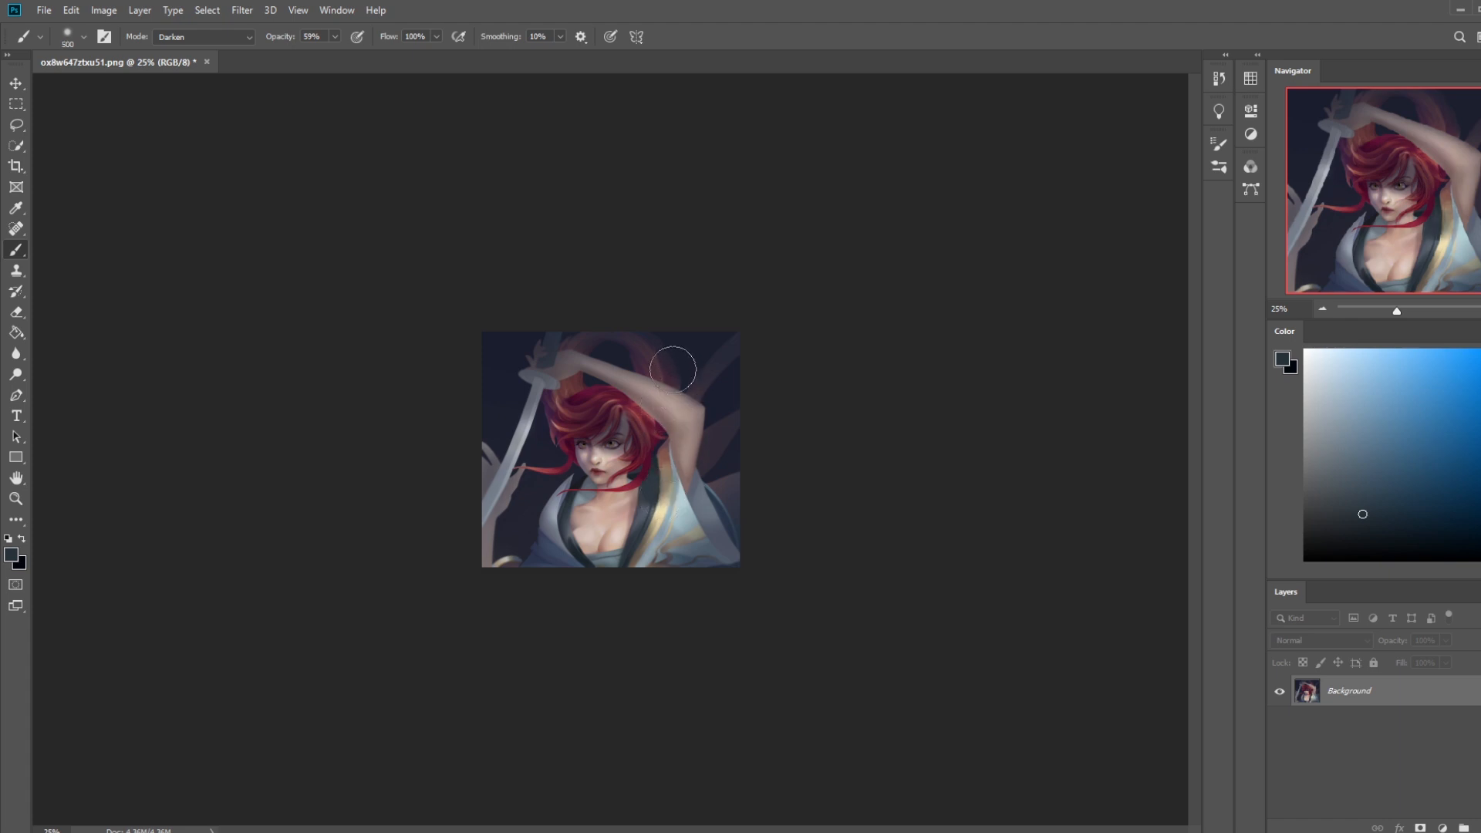
mouse_move(658, 500)
left_mouse_down()
mouse_move(648, 447)
mouse_move(661, 495)
mouse_move(665, 478)
left_mouse_up()
left_click(661, 510, "alt")
left_click(662, 496, "alt")
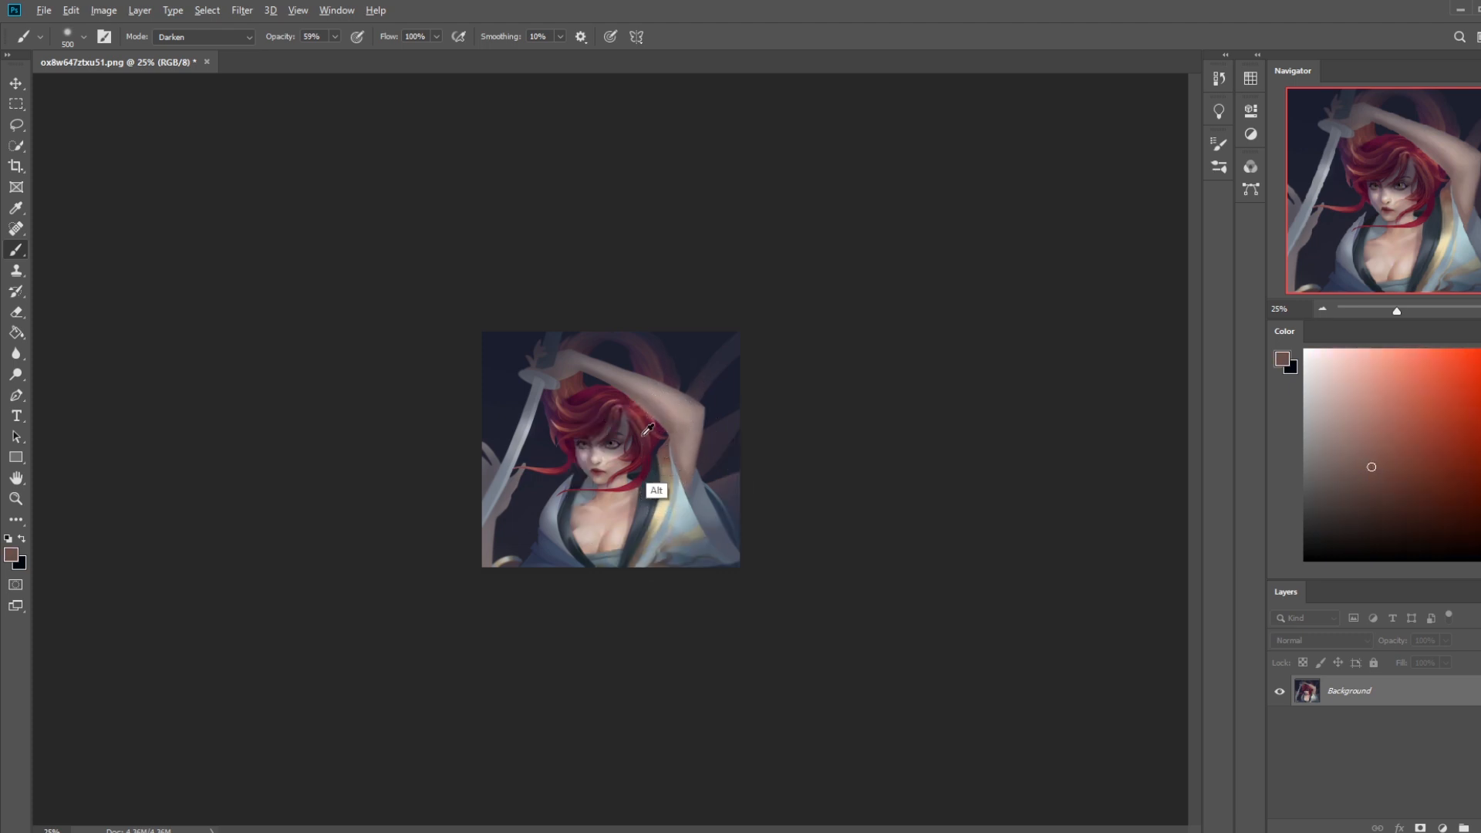
left_click_drag(662, 501, 663, 473)
Repaint the dark collar beside the chest with a sampled blue-grey, using a soft brush in Normal mode at 75% opacity
mouse_move(569, 540)
left_mouse_down()
mouse_move(615, 568)
mouse_move(601, 354)
left_mouse_up()
left_click(451, 563, "alt")
key("bracketleft")
key("bracketleft")
key("bracketleft")
key("bracketleft")
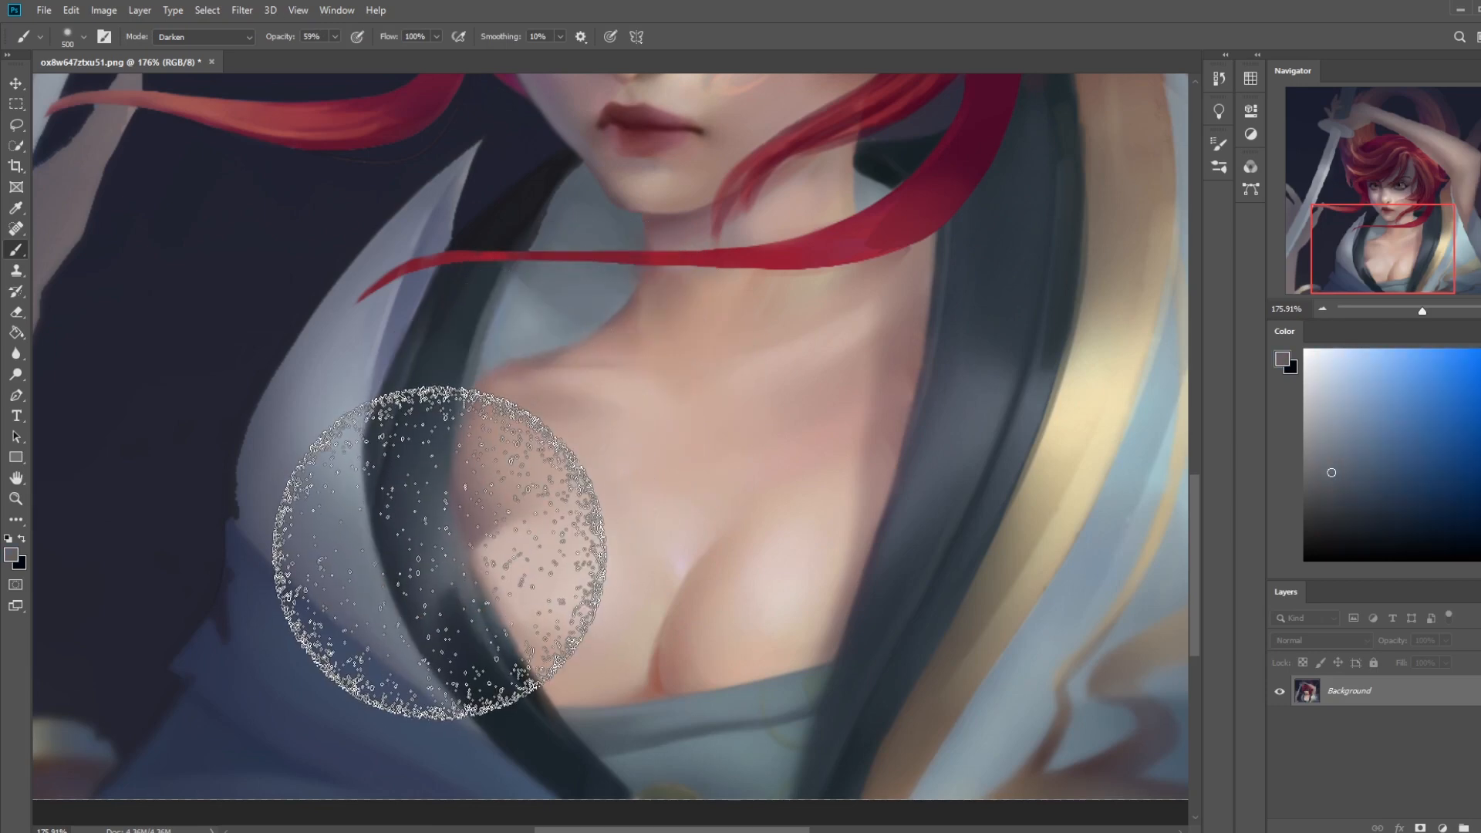
key("bracketleft")
key("bracketleft")
key("bracketleft")
key("bracketleft")
key("bracketleft")
key("bracketleft")
left_click(202, 36)
left_click(176, 39)
left_click(335, 36)
left_click_drag(335, 54, 348, 54)
key("bracketright")
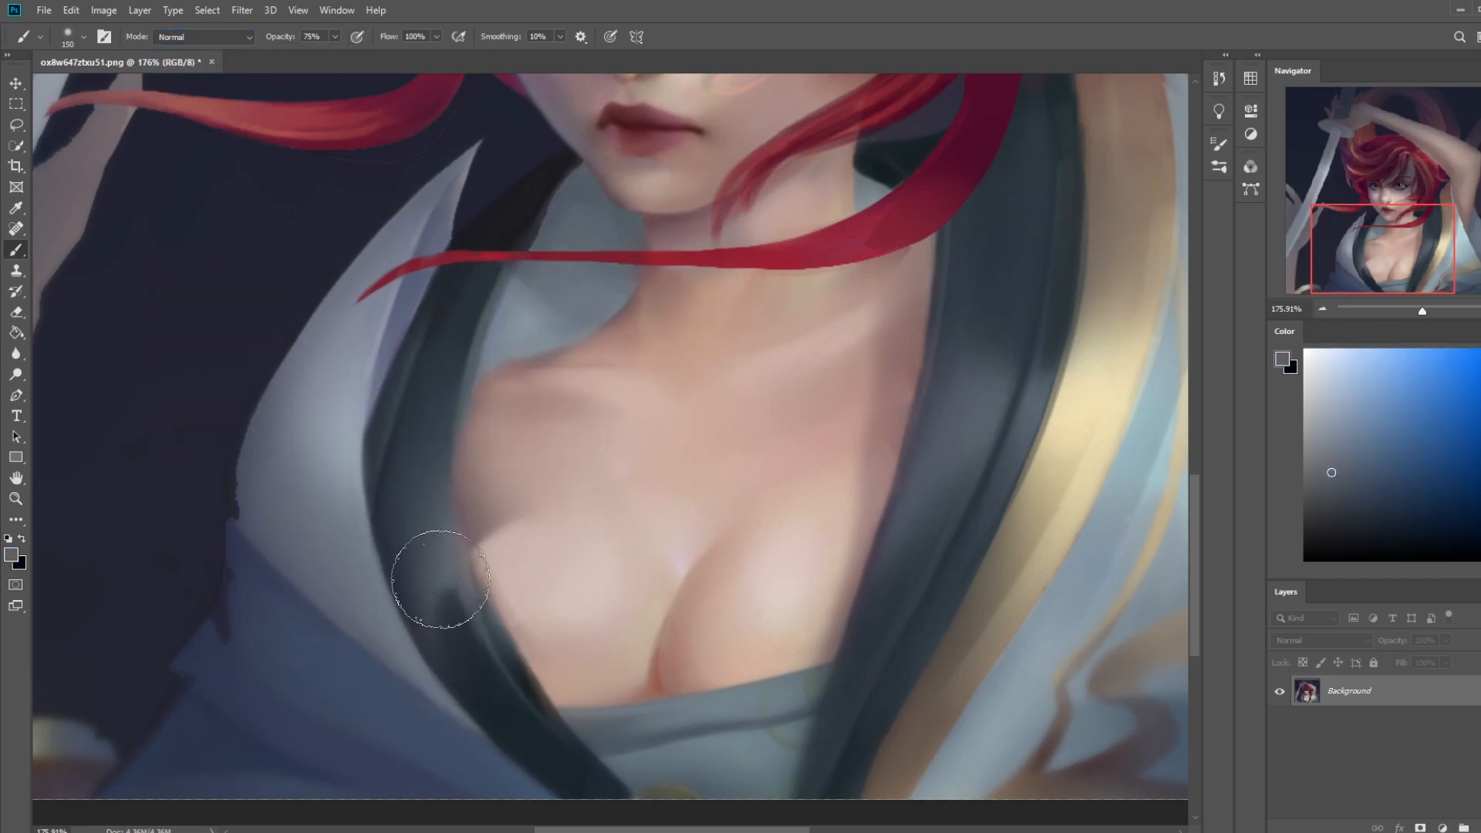
key("bracketright")
key("bracketright")
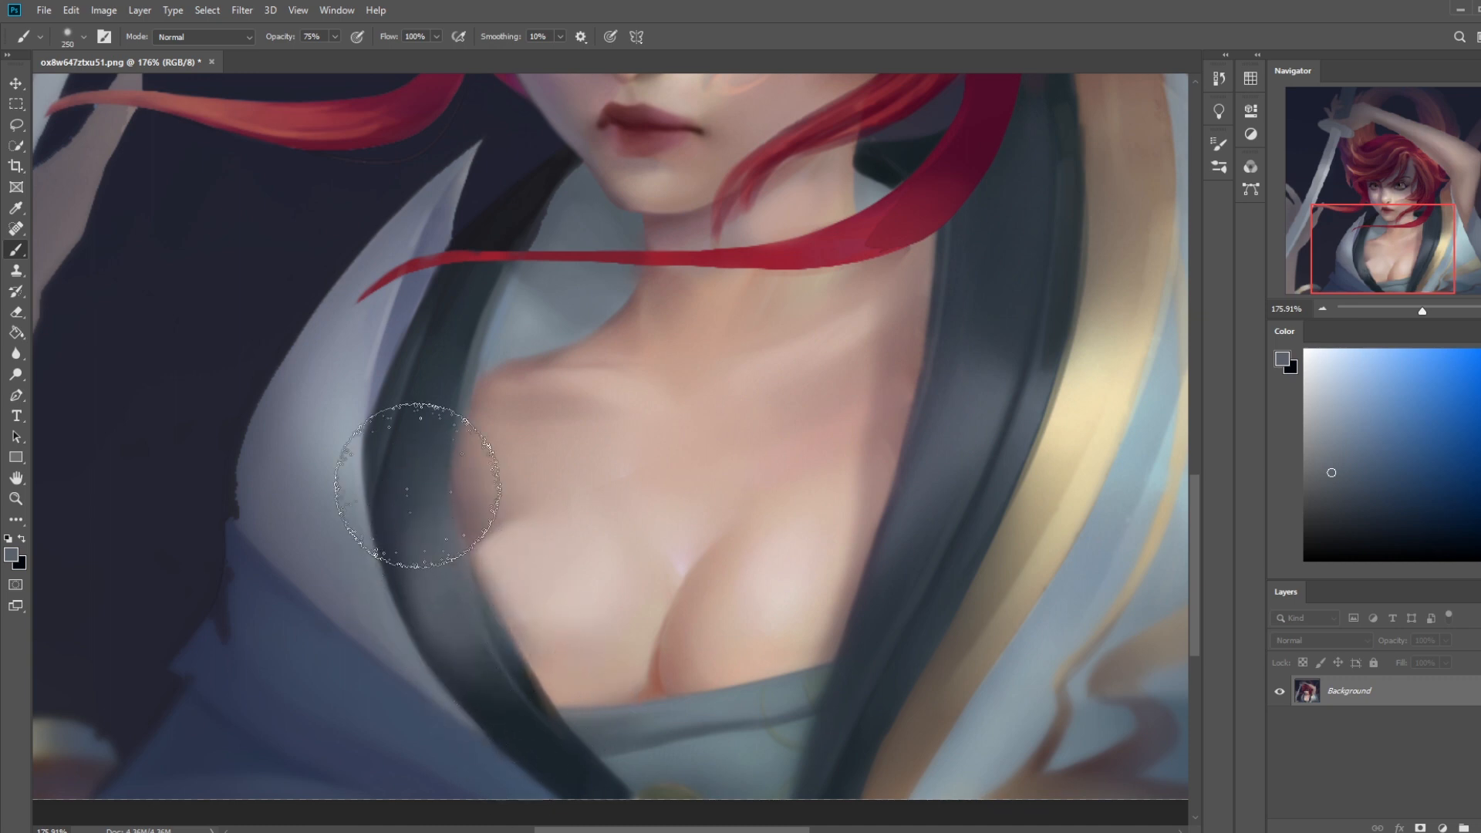
key("bracketleft")
Smudge the edge between the gold trim and the dark collar with the Smudge tool at 13% strength
scroll(486, 414, "down", 5)
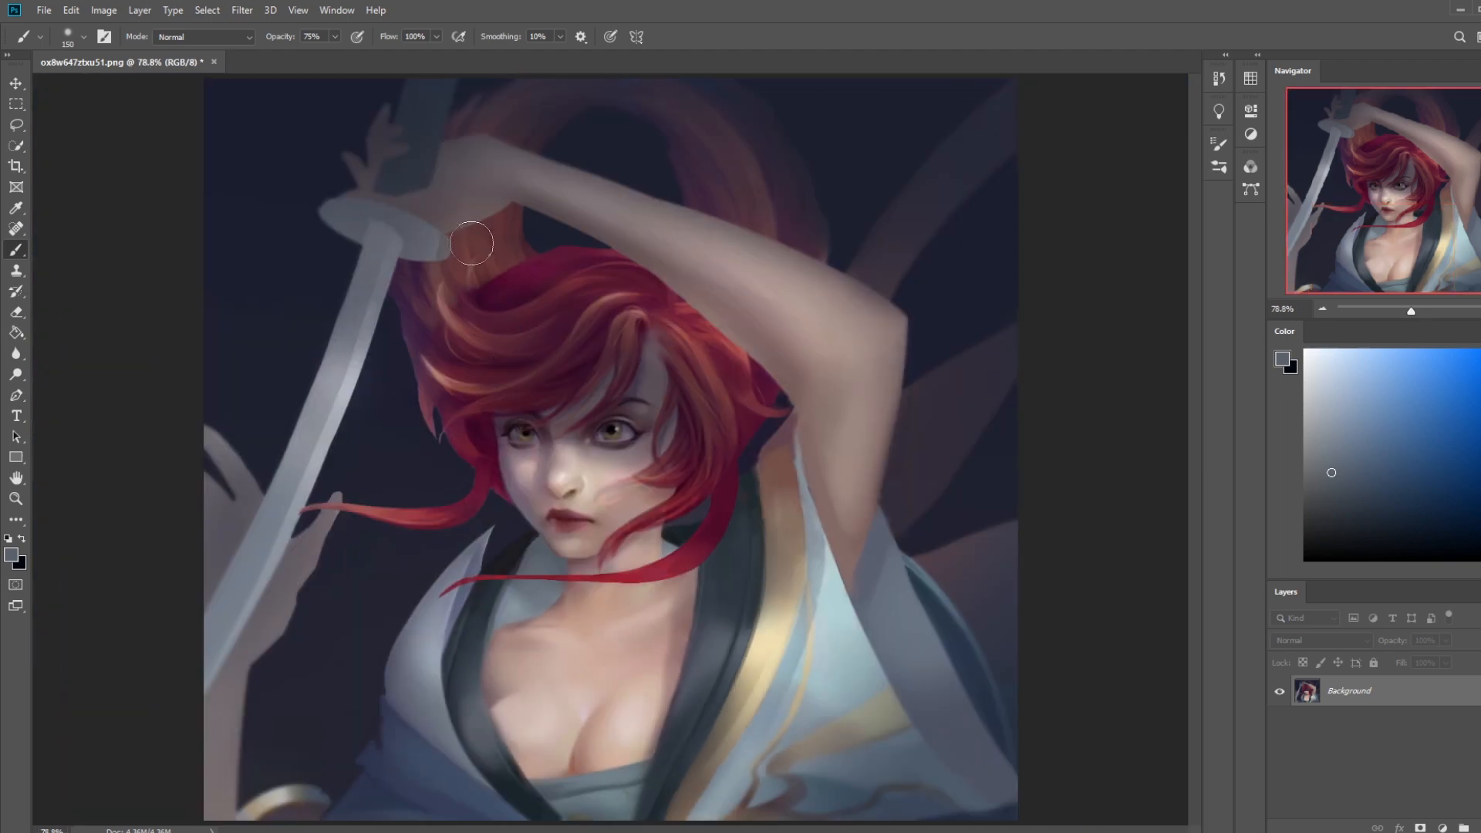
left_click(15, 353)
left_click(82, 382)
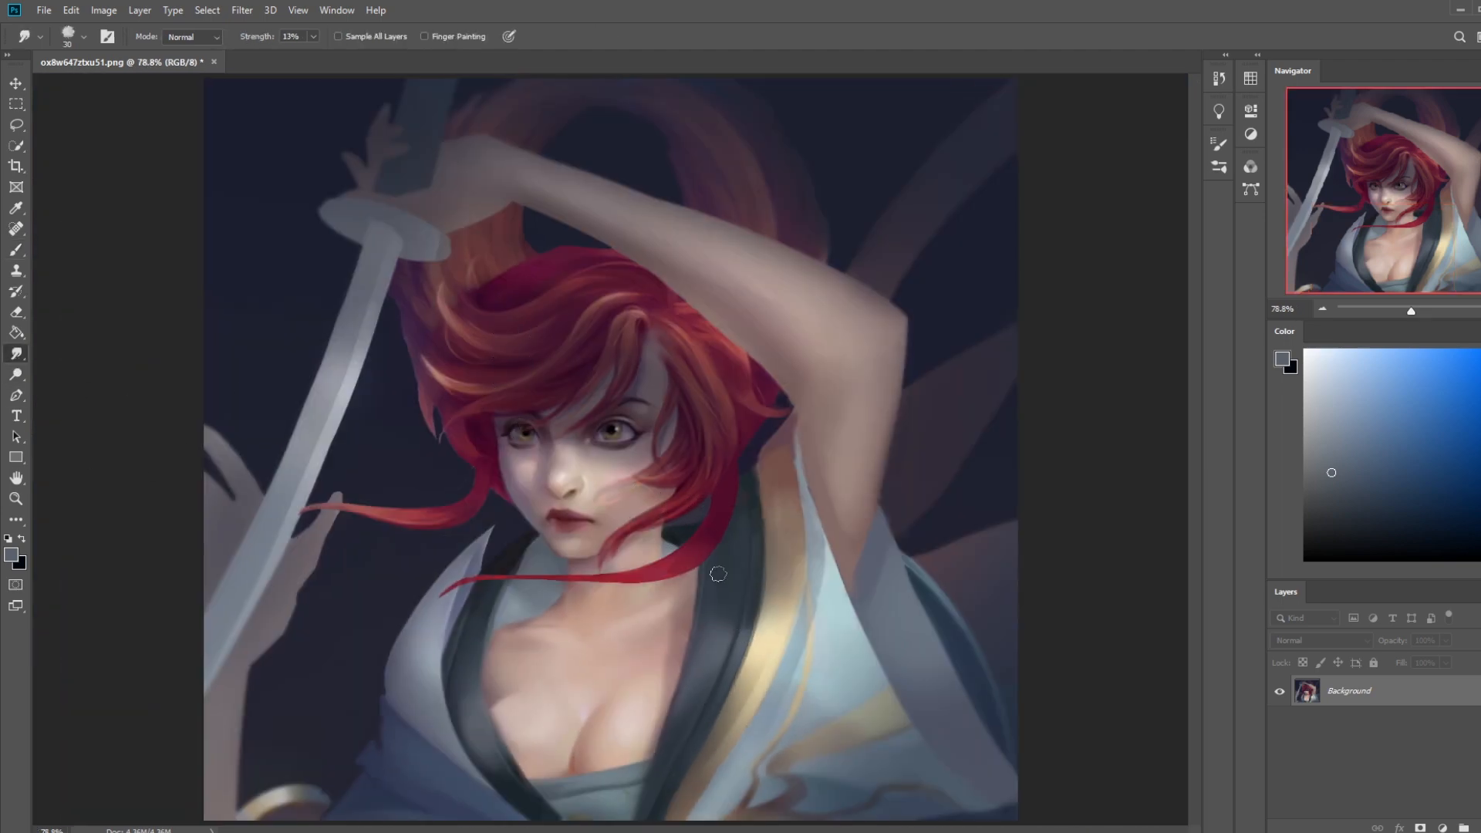
key("bracketleft")
key("bracketright")
key("bracketright")
key("bracketright")
key("bracketright")
key("bracketleft")
key("bracketleft")
key("bracketleft")
mouse_move(771, 640)
left_mouse_down()
mouse_move(776, 605)
mouse_move(740, 637)
left_mouse_up()
key("ctrl+minus")
key("ctrl+minus")
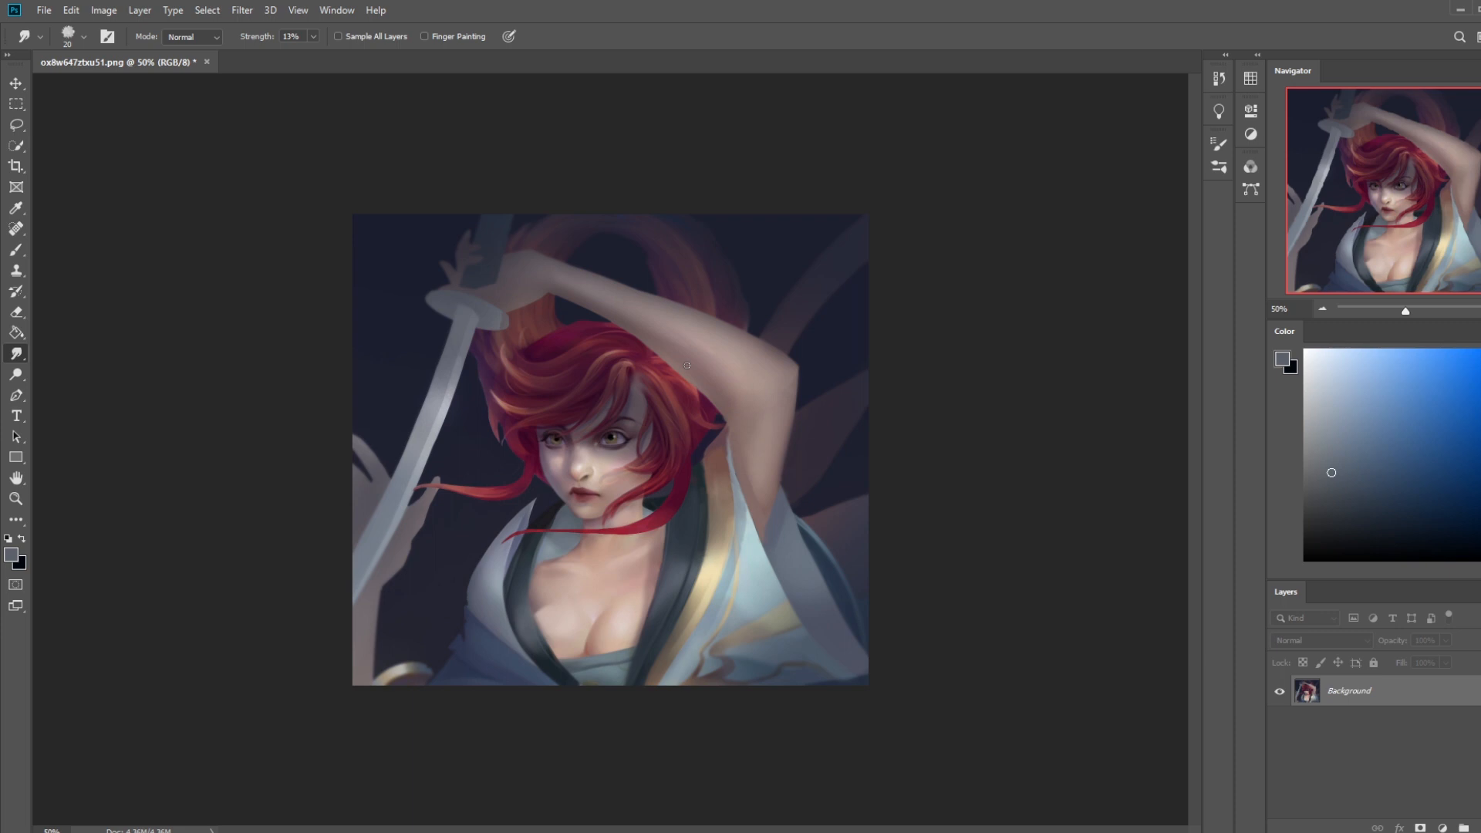
key("l")
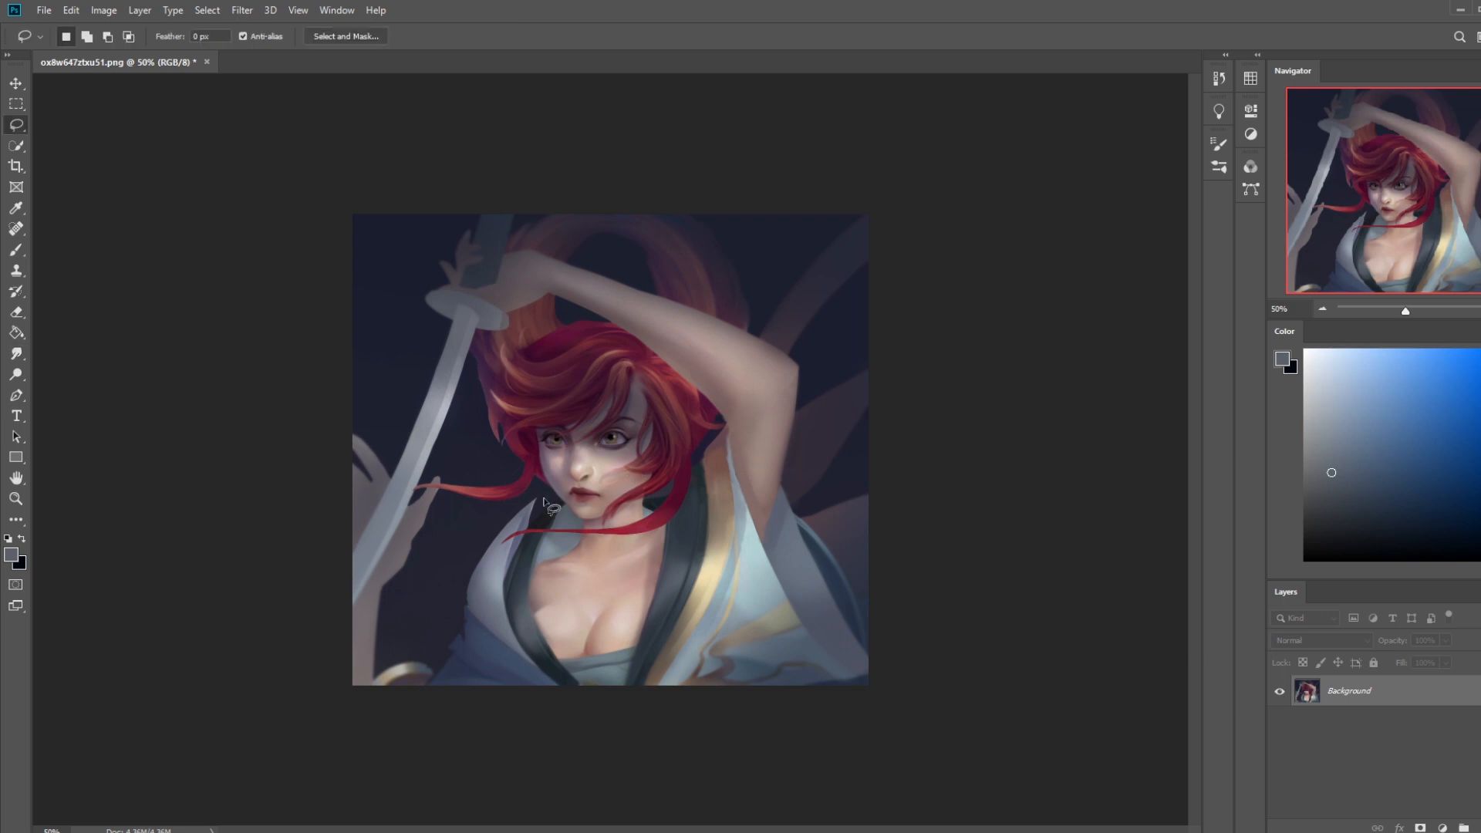
left_click_drag(540, 496, 529, 507)
mouse_move(507, 566)
left_mouse_down()
mouse_move(507, 594)
mouse_move(549, 501)
mouse_move(515, 552)
mouse_move(530, 474)
left_mouse_up()
key("ctrl+d")
Touch up the robe's dark collar tip beside the neck with a small brush at 28% opacity in a sampled dark navy
key("b")
right_click(637, 579)
left_click(627, 540)
left_click(1001, 439)
left_click(545, 503, "alt")
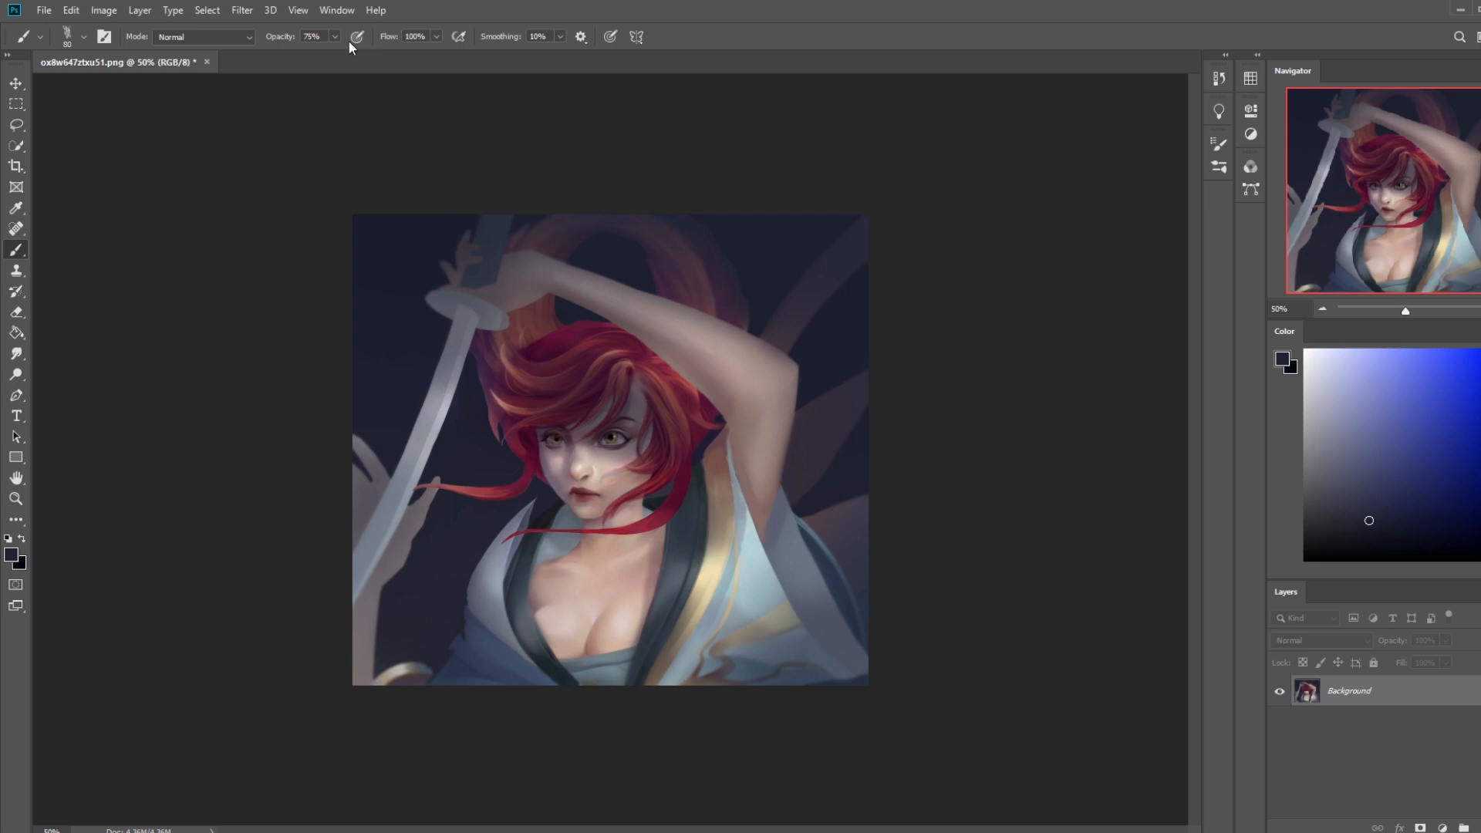
key("2")
key("8")
key("bracketleft")
key("bracketleft")
key("bracketleft")
key("bracketleft")
key("bracketleft")
Blend the robe's collar edges with a 35 px Smudge tool at 13% strength
left_click(25, 356)
key("bracketright")
key("bracketright")
key("bracketright")
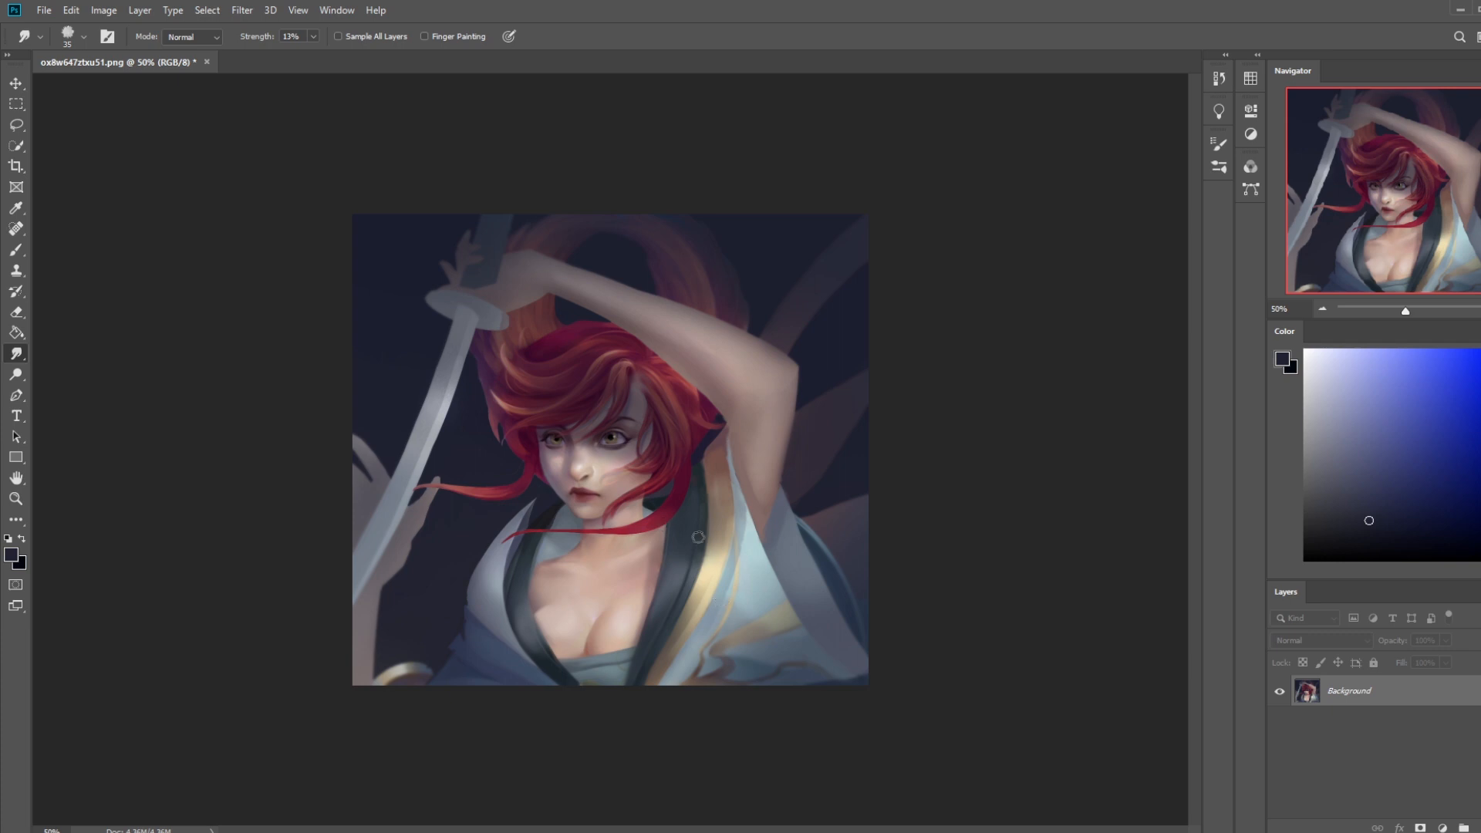
key("m")
right_click(737, 478)
left_click(768, 486)
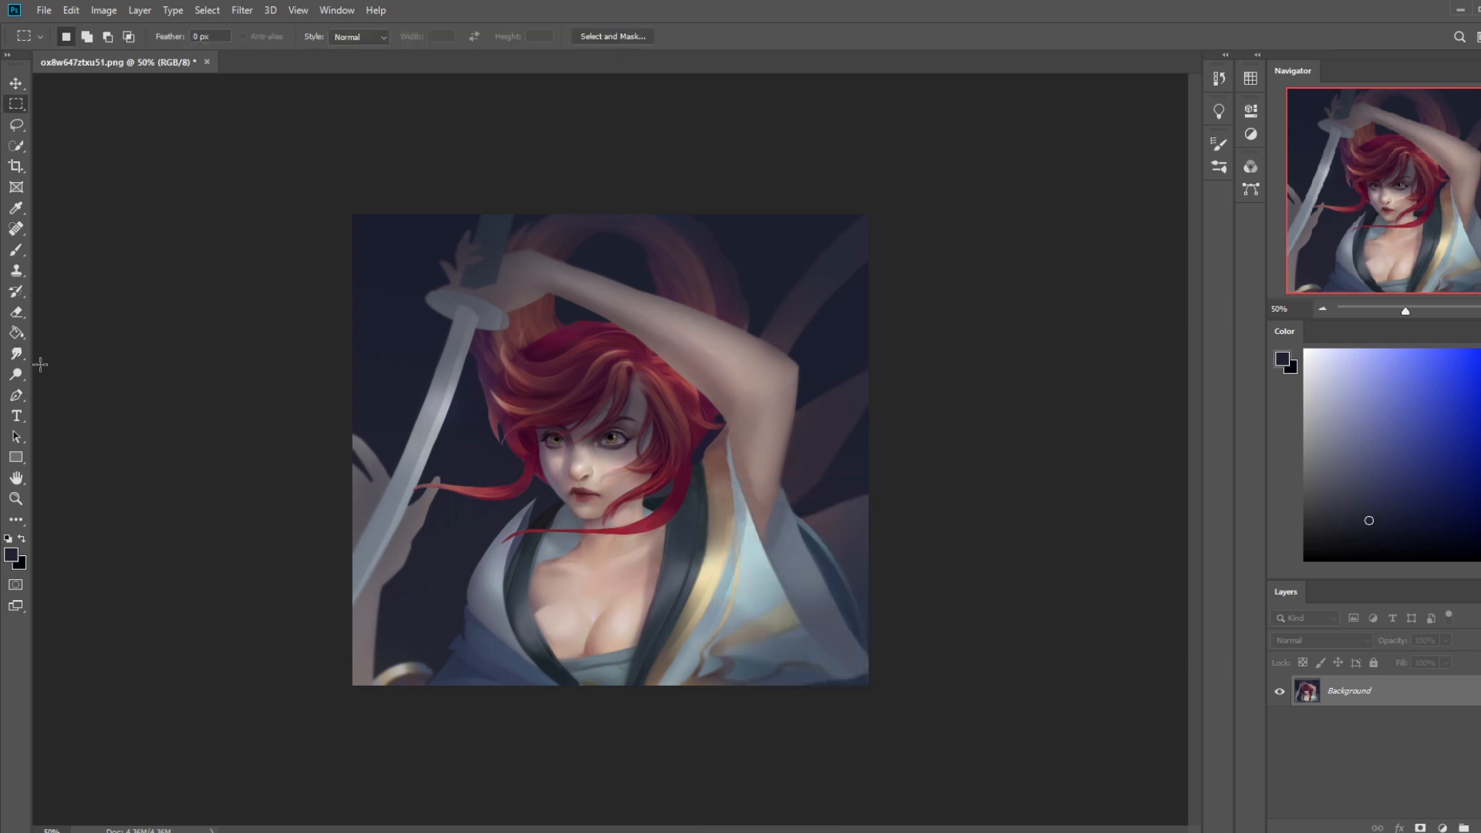
left_click(17, 353)
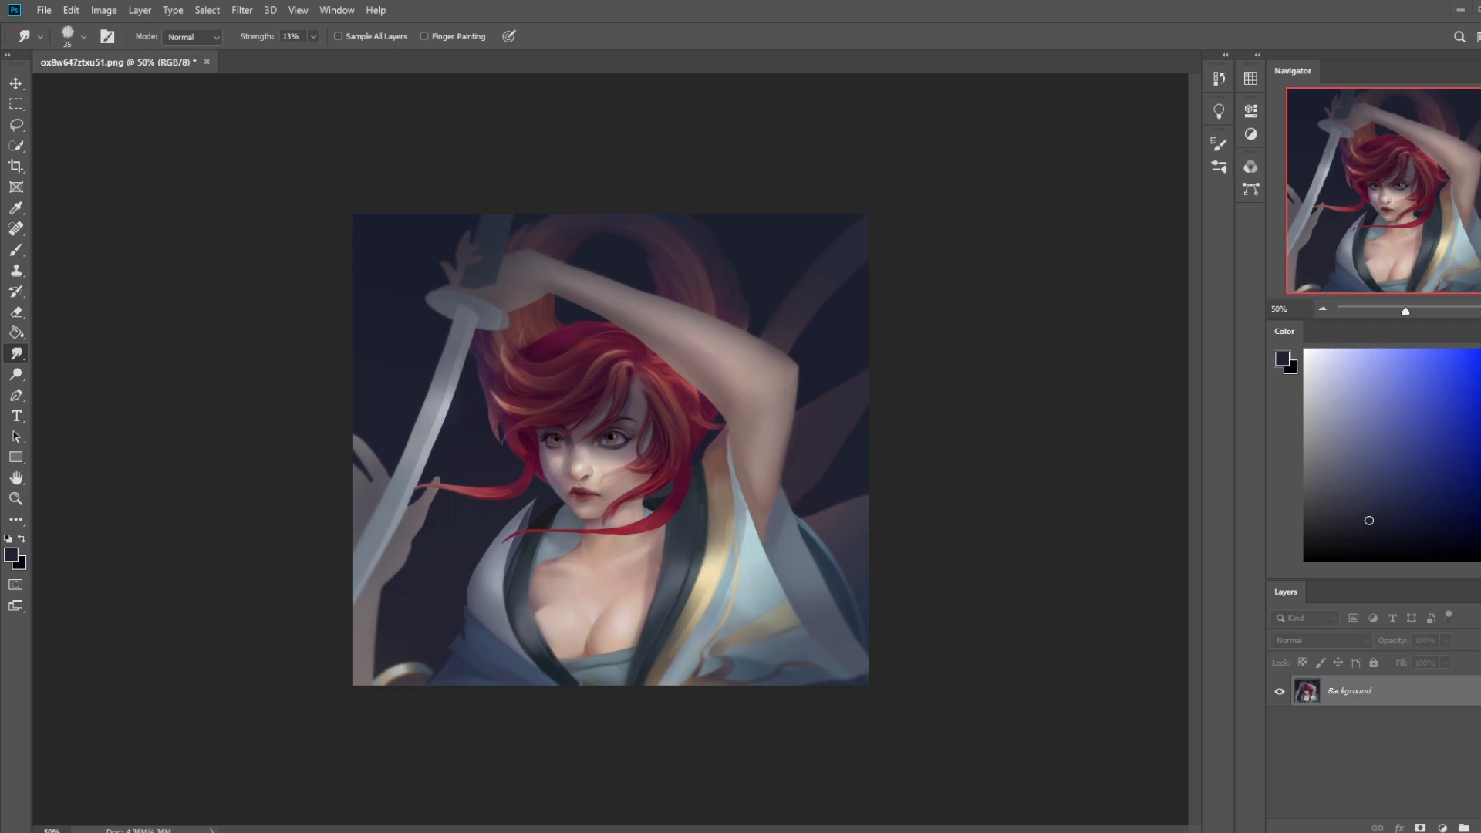
key("ctrl+a")
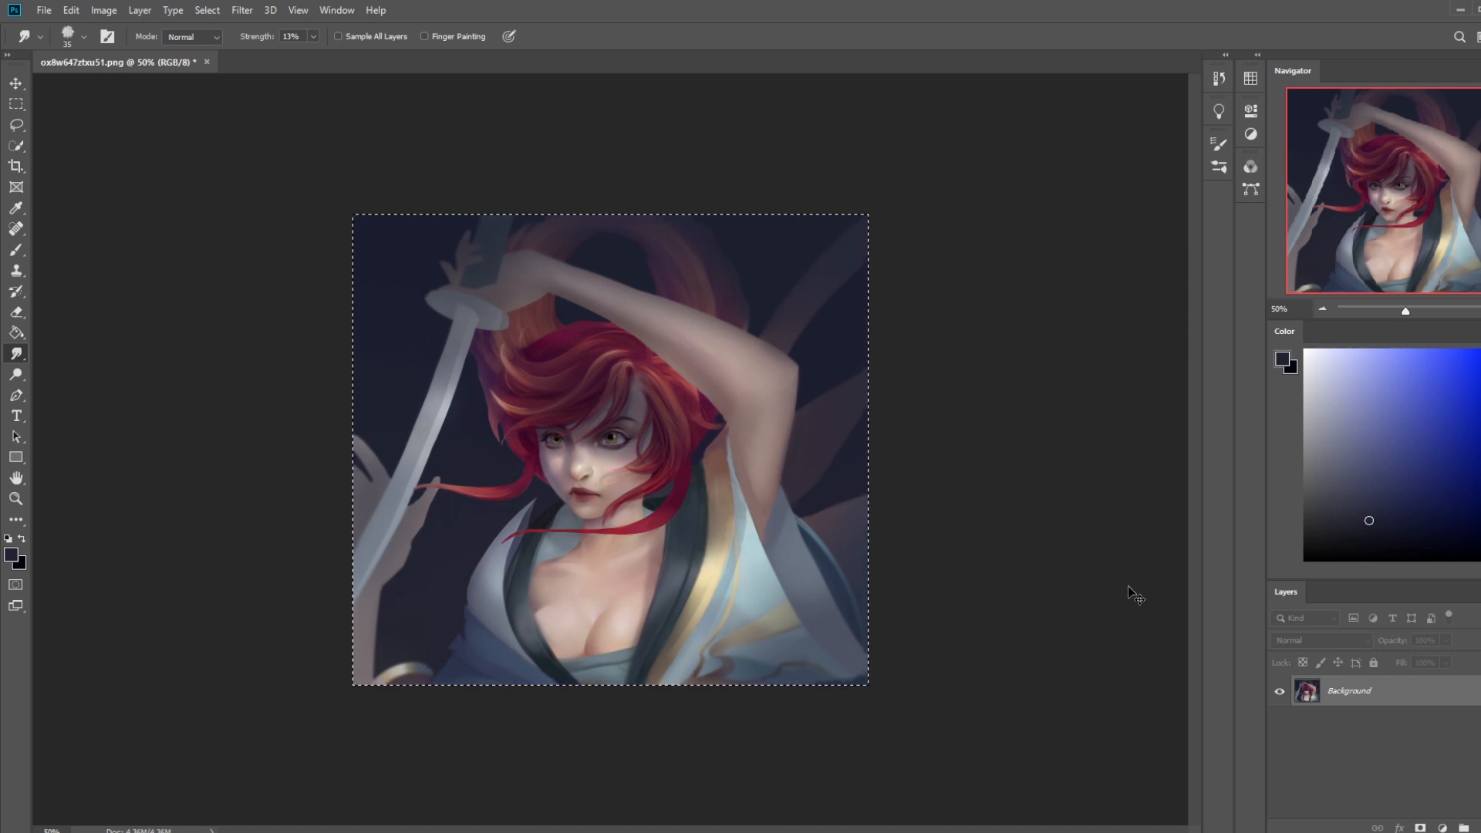
key("ctrl+d")
key("ctrl+minus")
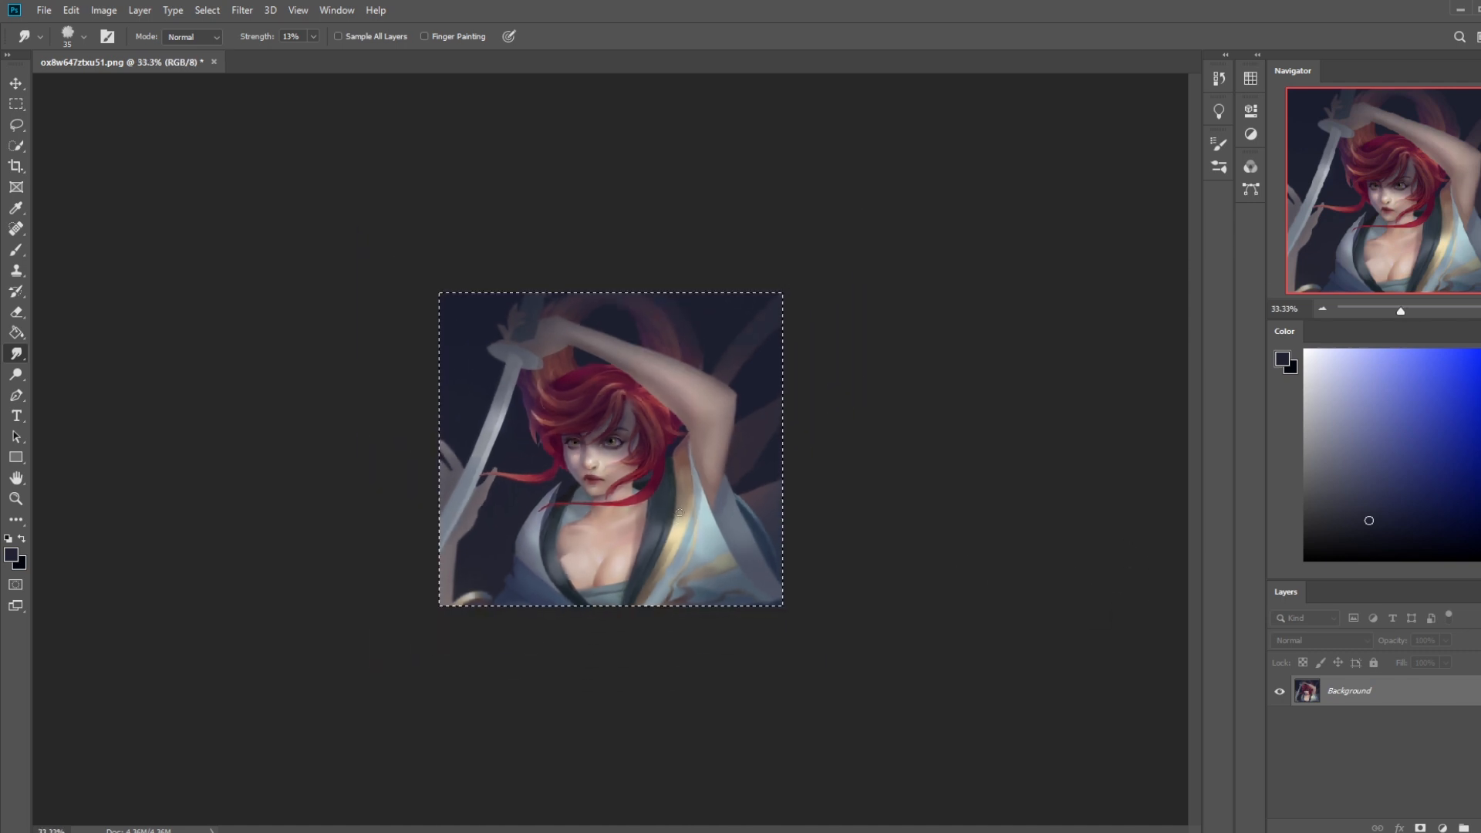
key("m")
right_click(684, 478)
left_click(725, 487)
Soften the robe edge beneath the raised arm with a 70 px Blur tool at 100% strength
key("b")
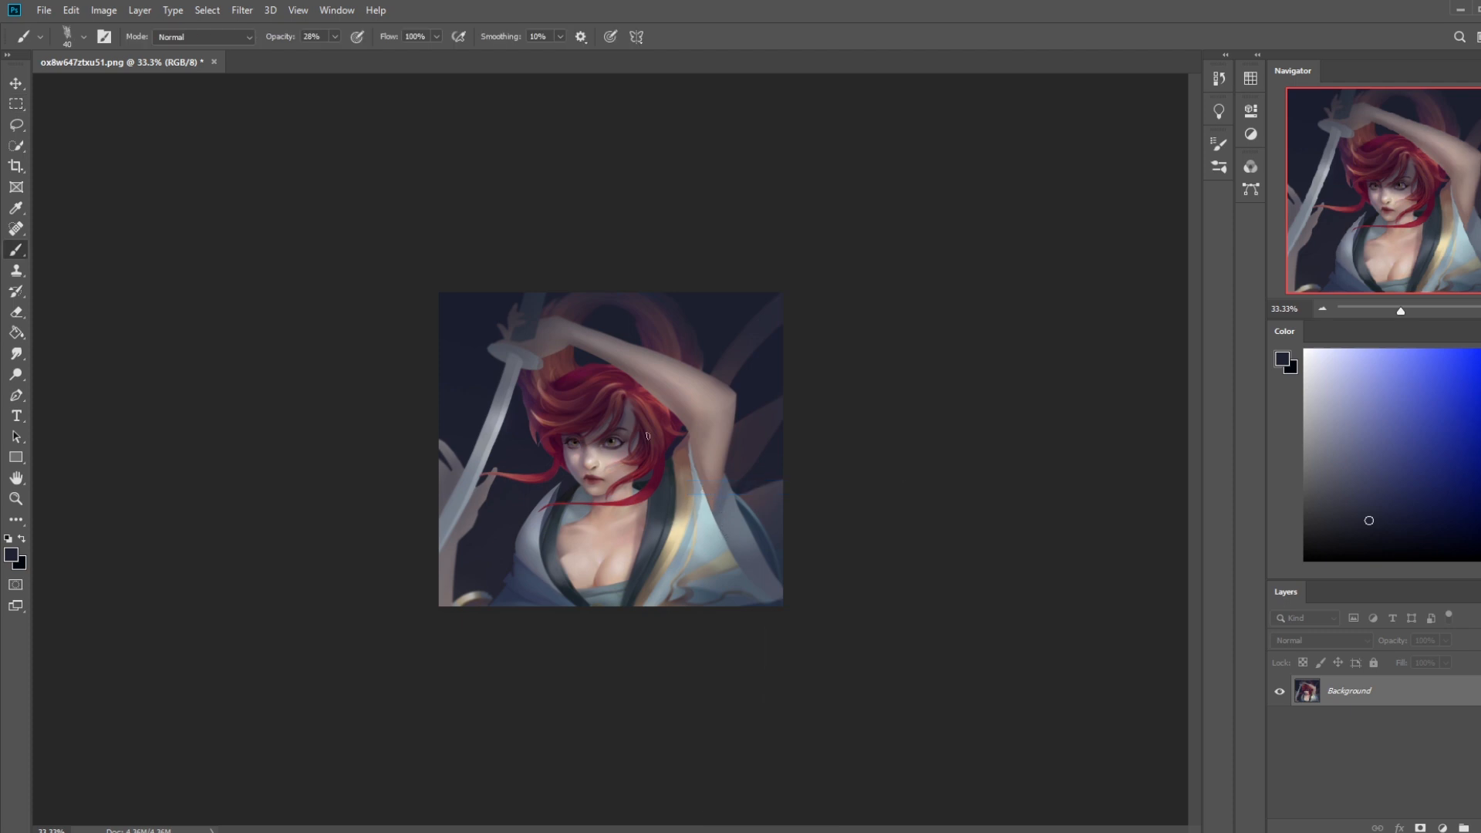
left_click(16, 353)
left_click(77, 356)
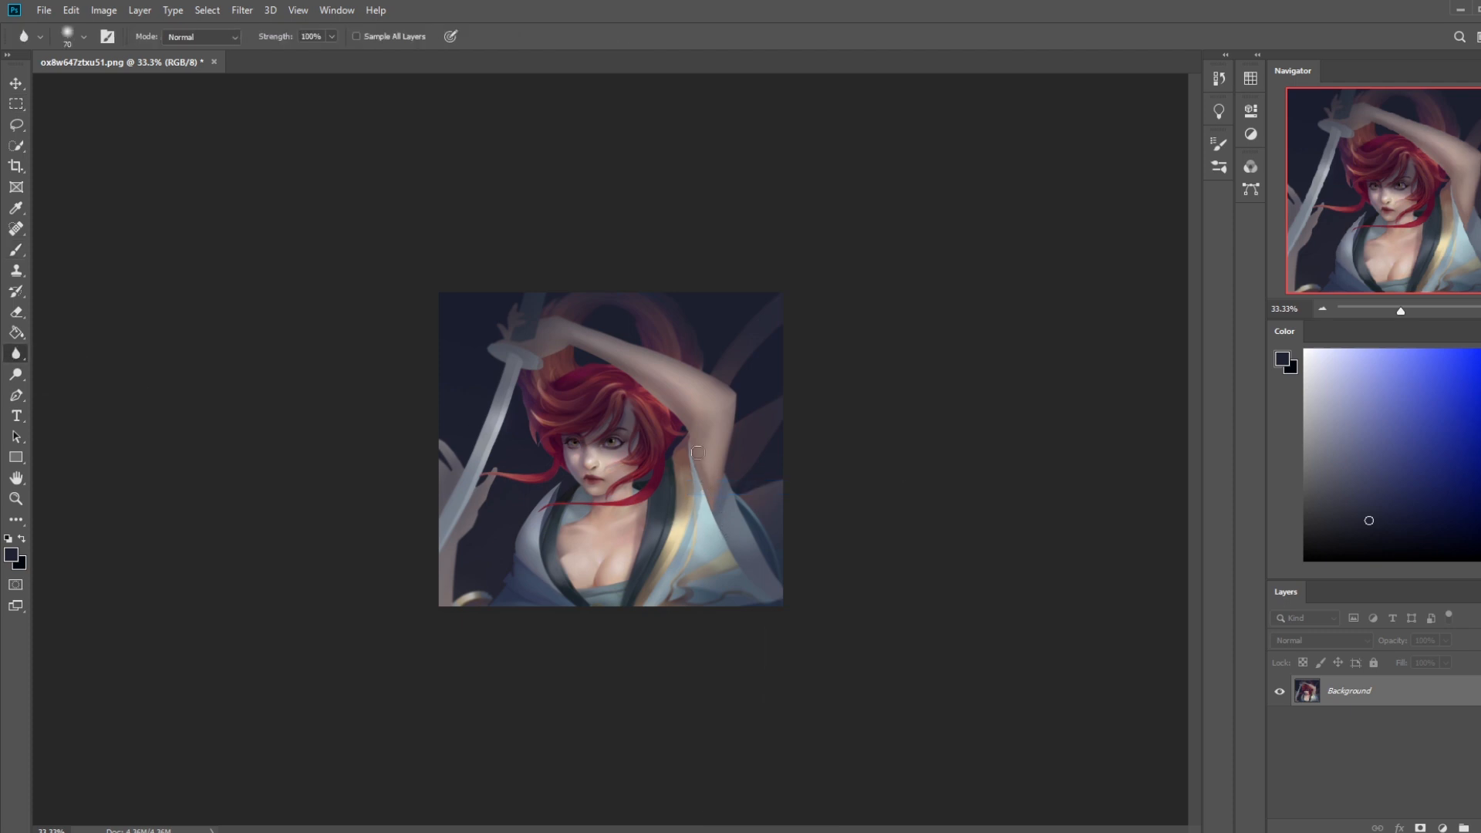
Darken the sleeve and lower right part of the painting using a soft dark navy brush up to 1600 px in Darken mode at 40% opacity
key("b")
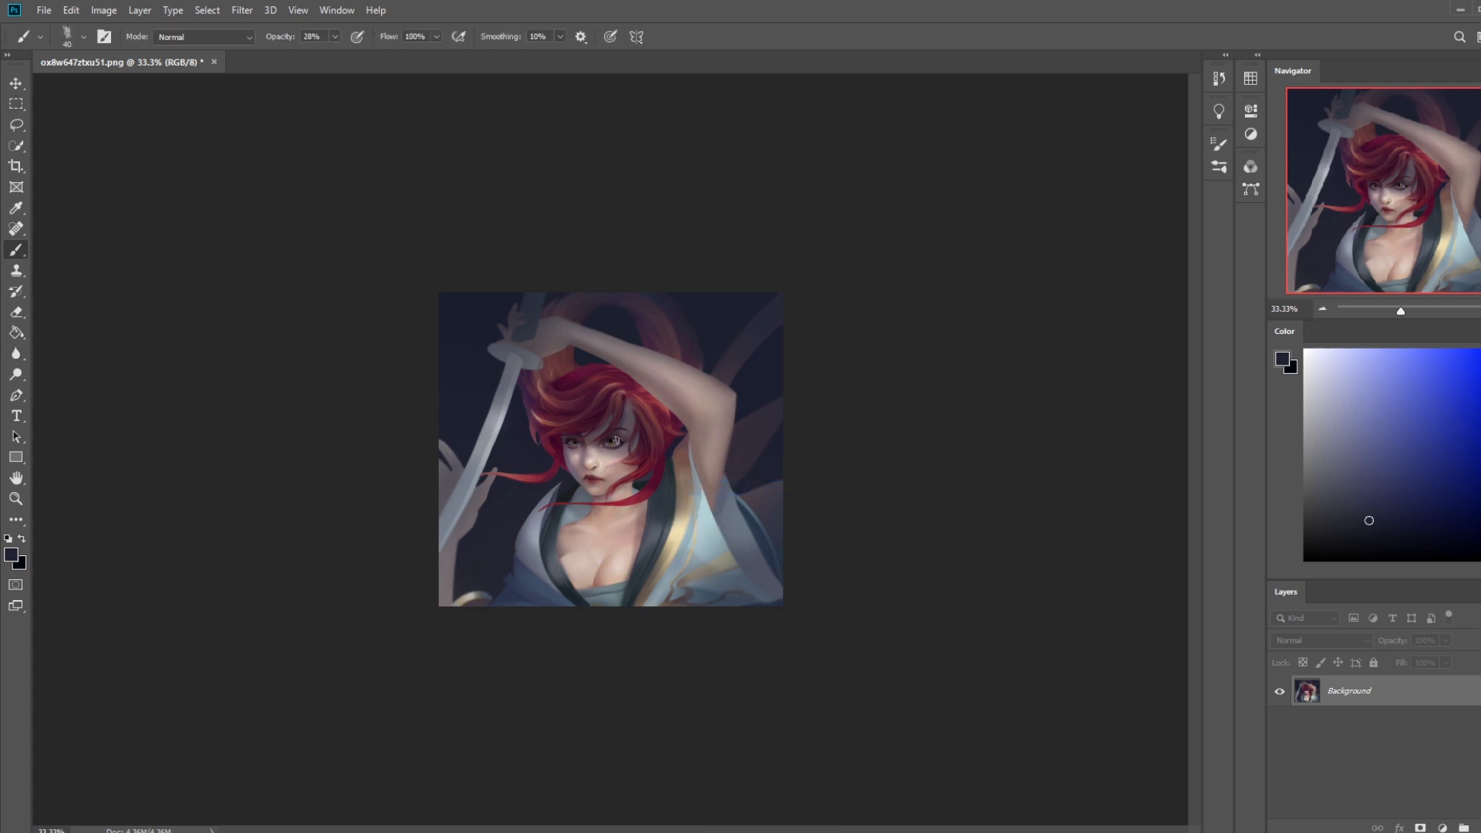
right_click(694, 474)
double_click(730, 452)
mouse_move(777, 369)
left_mouse_down()
mouse_move(760, 314)
mouse_move(744, 347)
left_mouse_up()
left_click(246, 37)
left_click(213, 110)
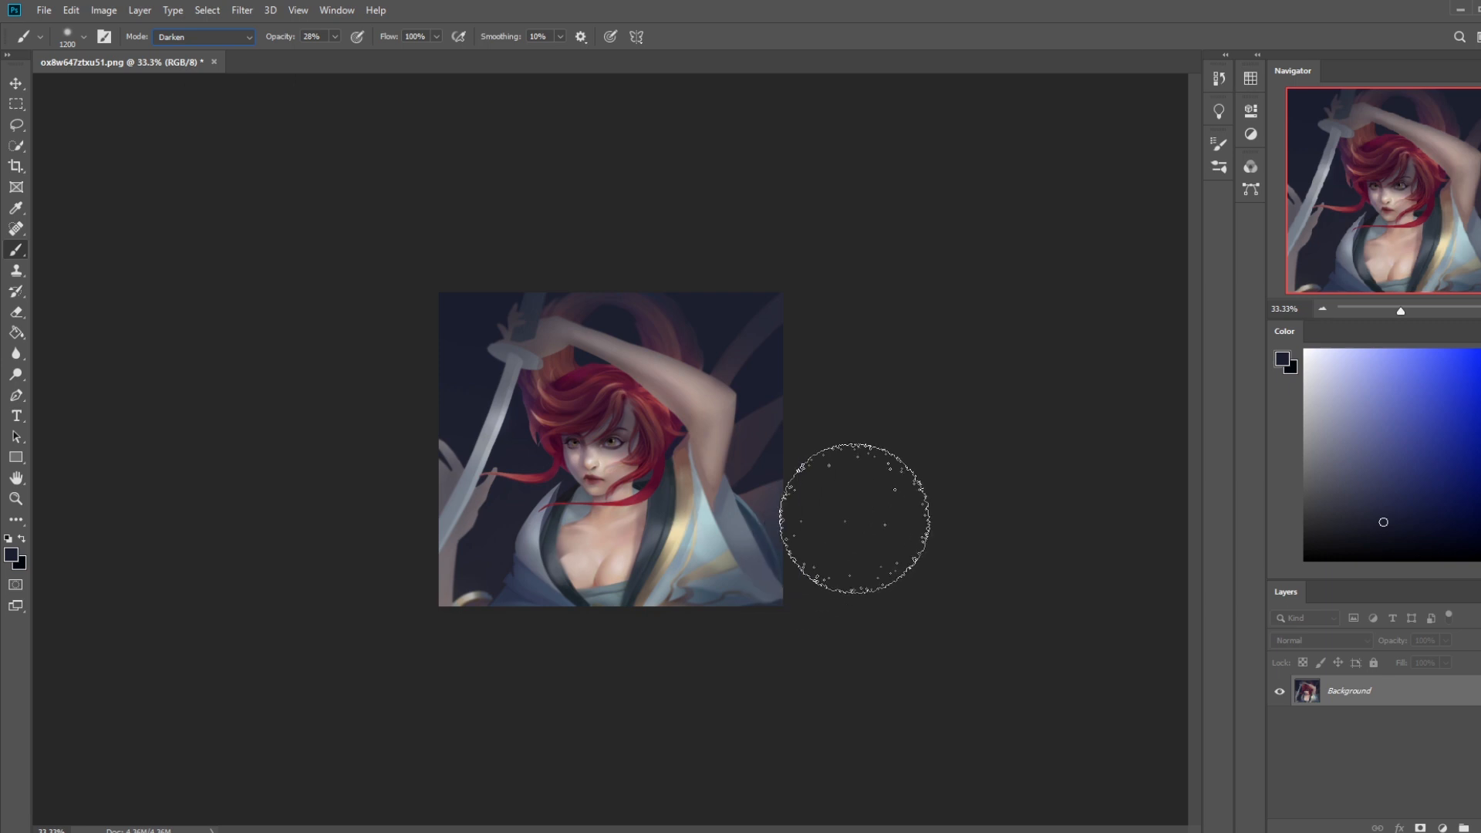
left_click(334, 36)
left_click_drag(334, 57, 362, 124)
key("bracketright")
key("bracketright")
key("bracketright")
key("bracketright")
mouse_move(849, 497)
left_mouse_down()
mouse_move(731, 632)
mouse_move(392, 727)
left_mouse_up()
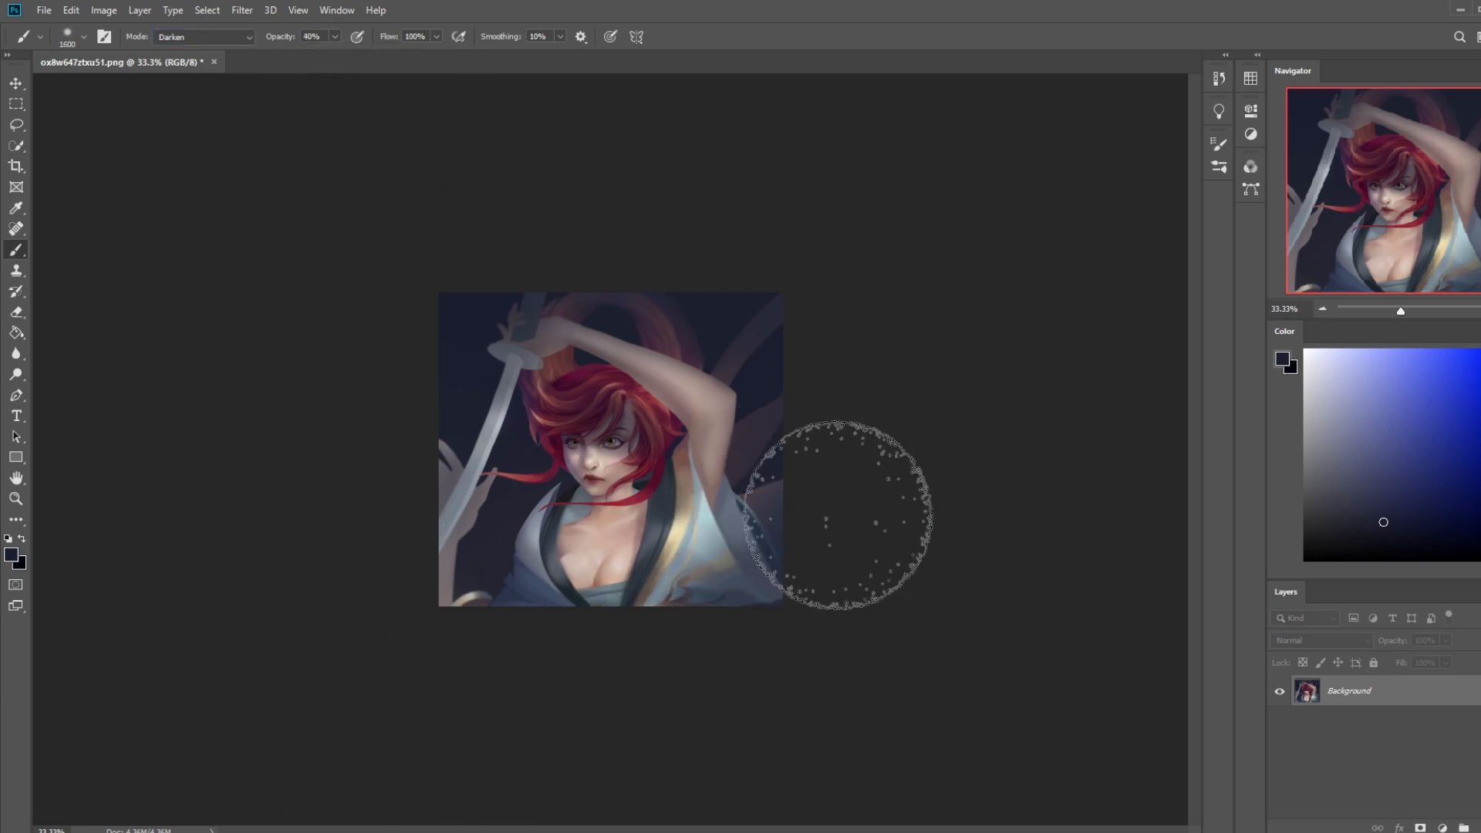
key("bracketleft")
left_click_drag(850, 472, 642, 635)
Try to darken the painting's left edge beside the sword with a 1000 px Darken brush, and undo the last strokes
key("bracketleft")
key("bracketleft")
key("bracketleft")
key("bracketleft")
key("bracketleft")
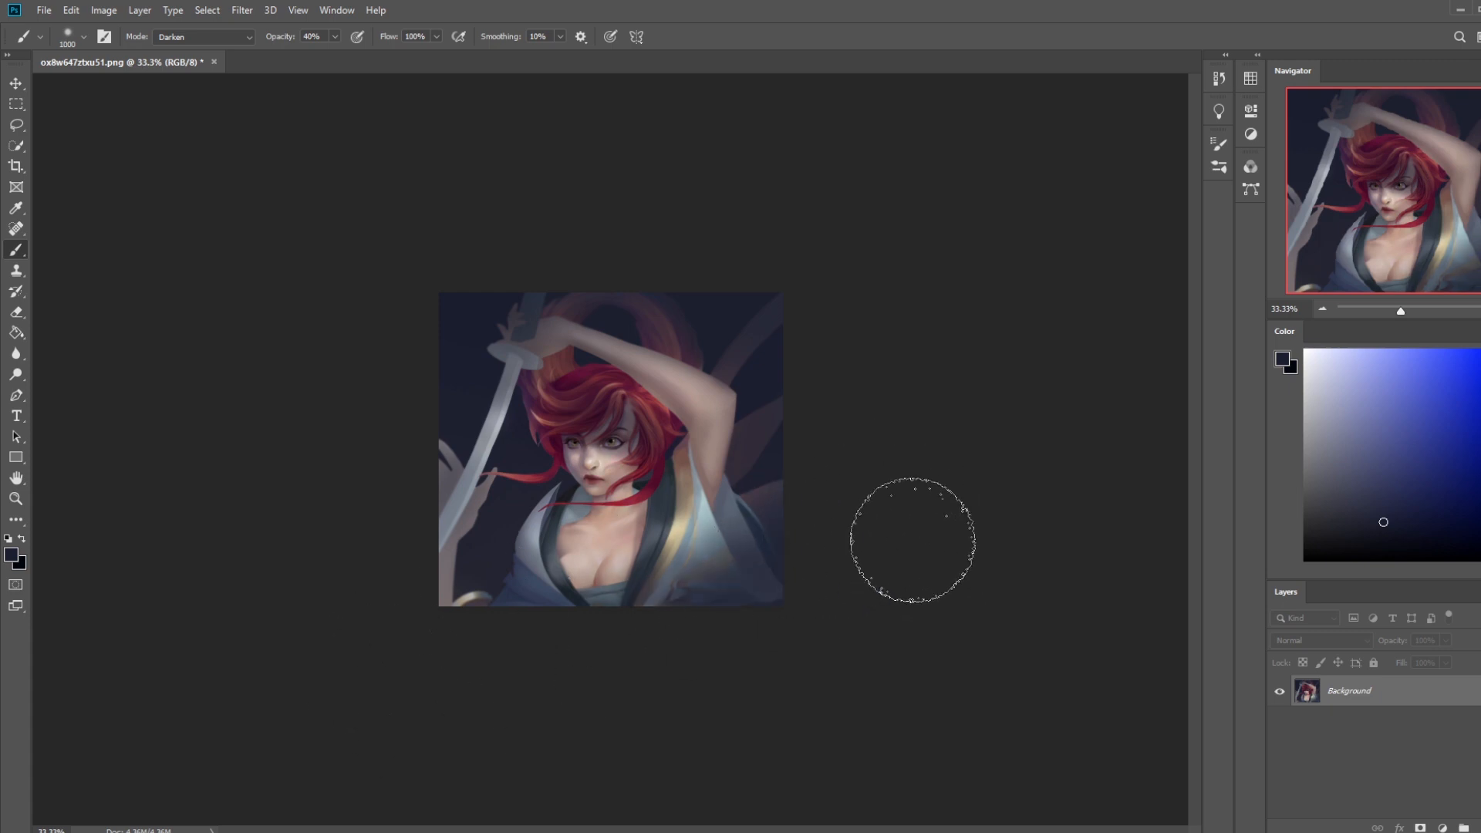
key("ctrl+z")
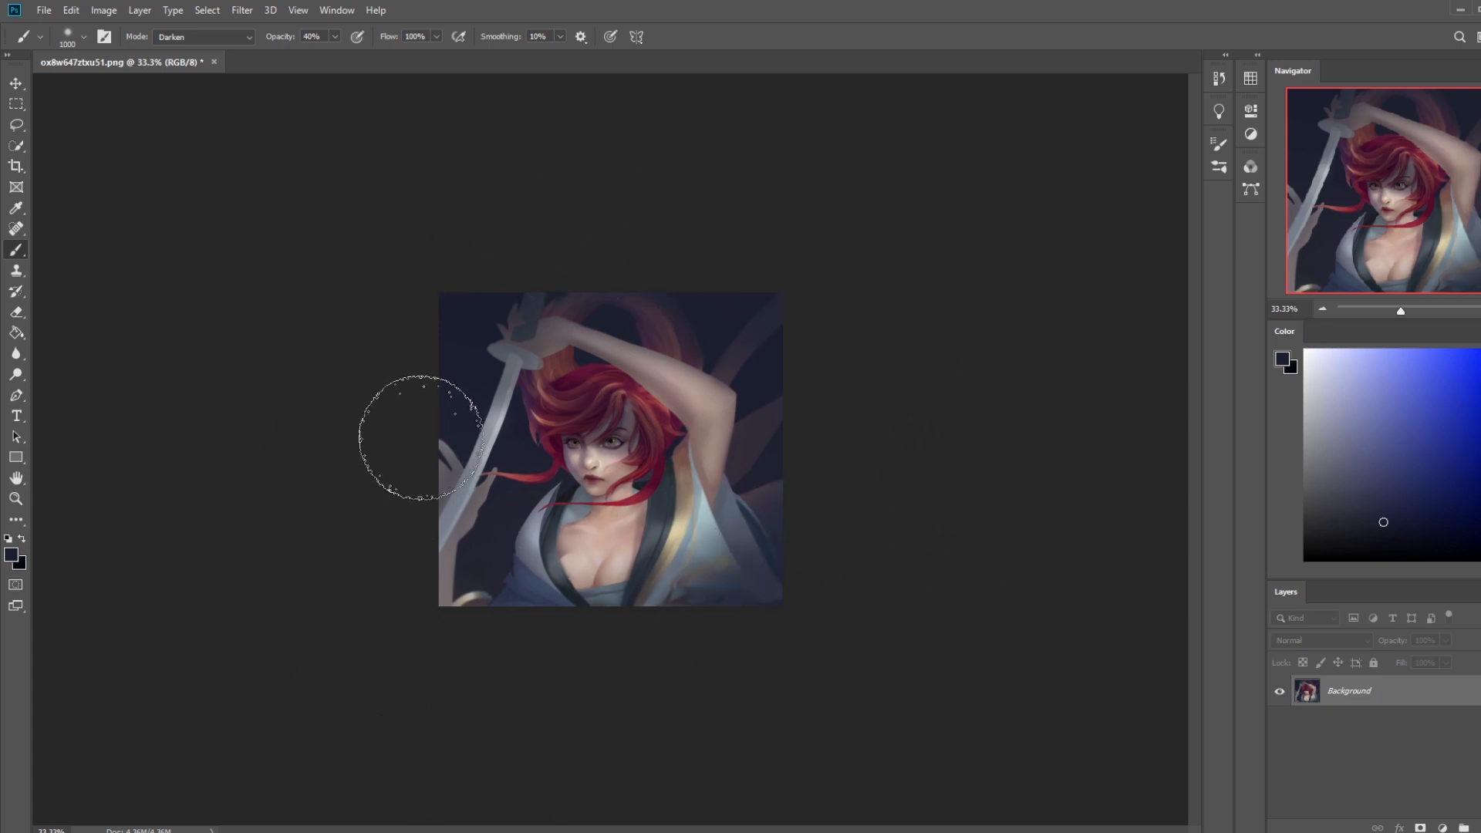
left_click_drag(421, 438, 421, 556)
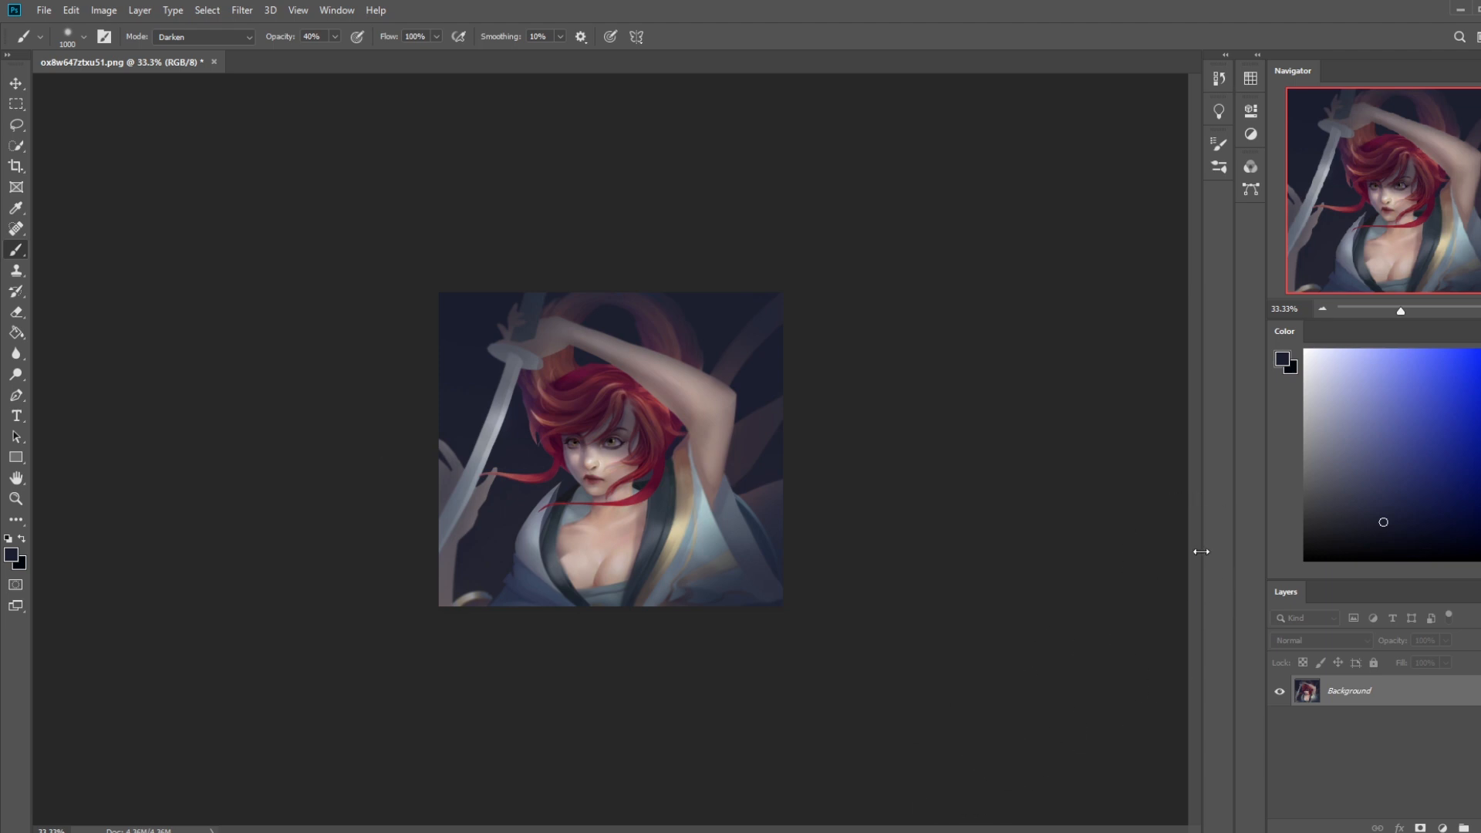
key("ctrl+z")
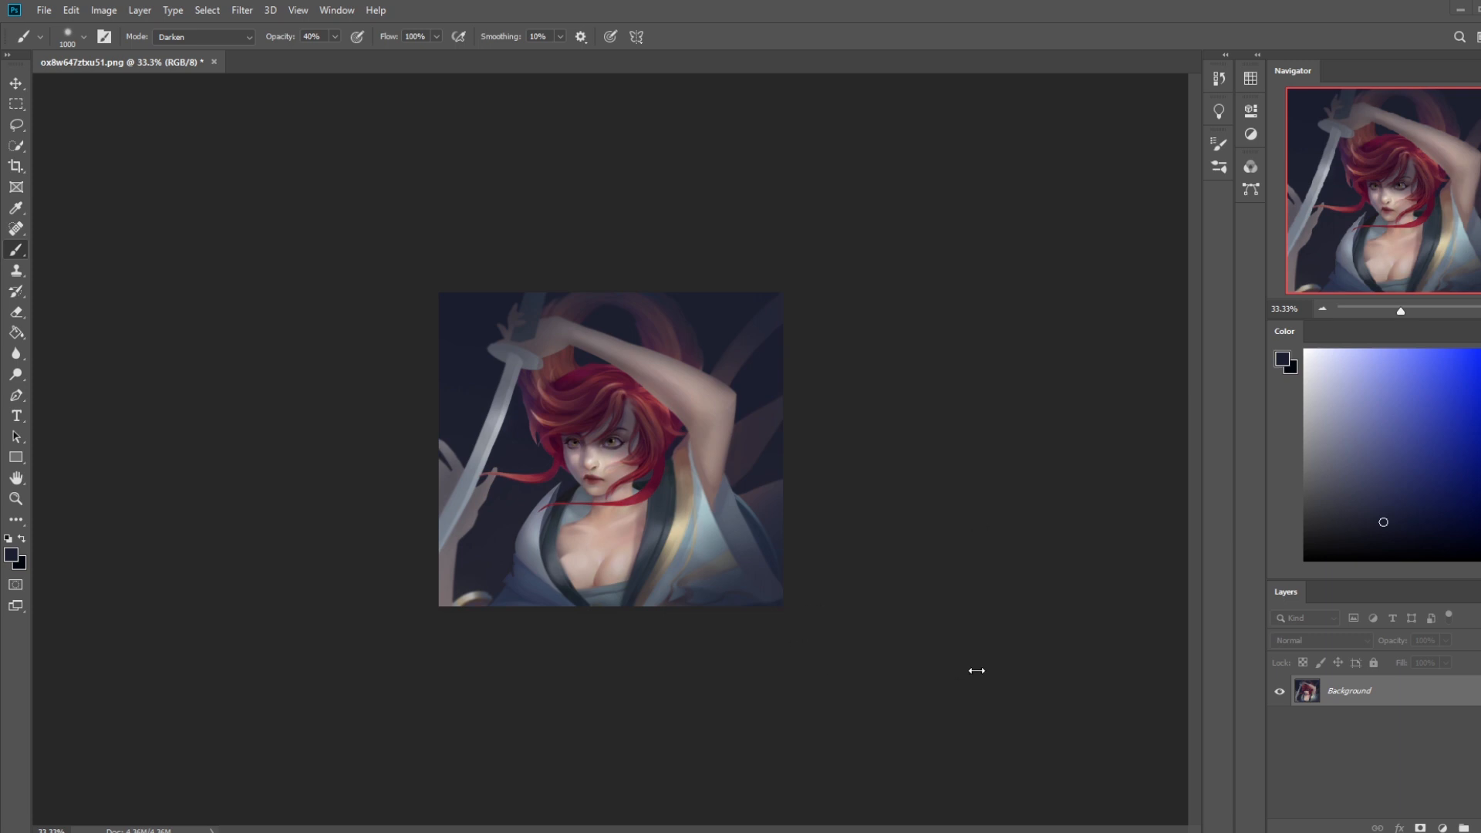
Copy the entire finished painting and revert the document to its original opening snapshot in the history
key("ctrl+a")
left_click(1219, 78)
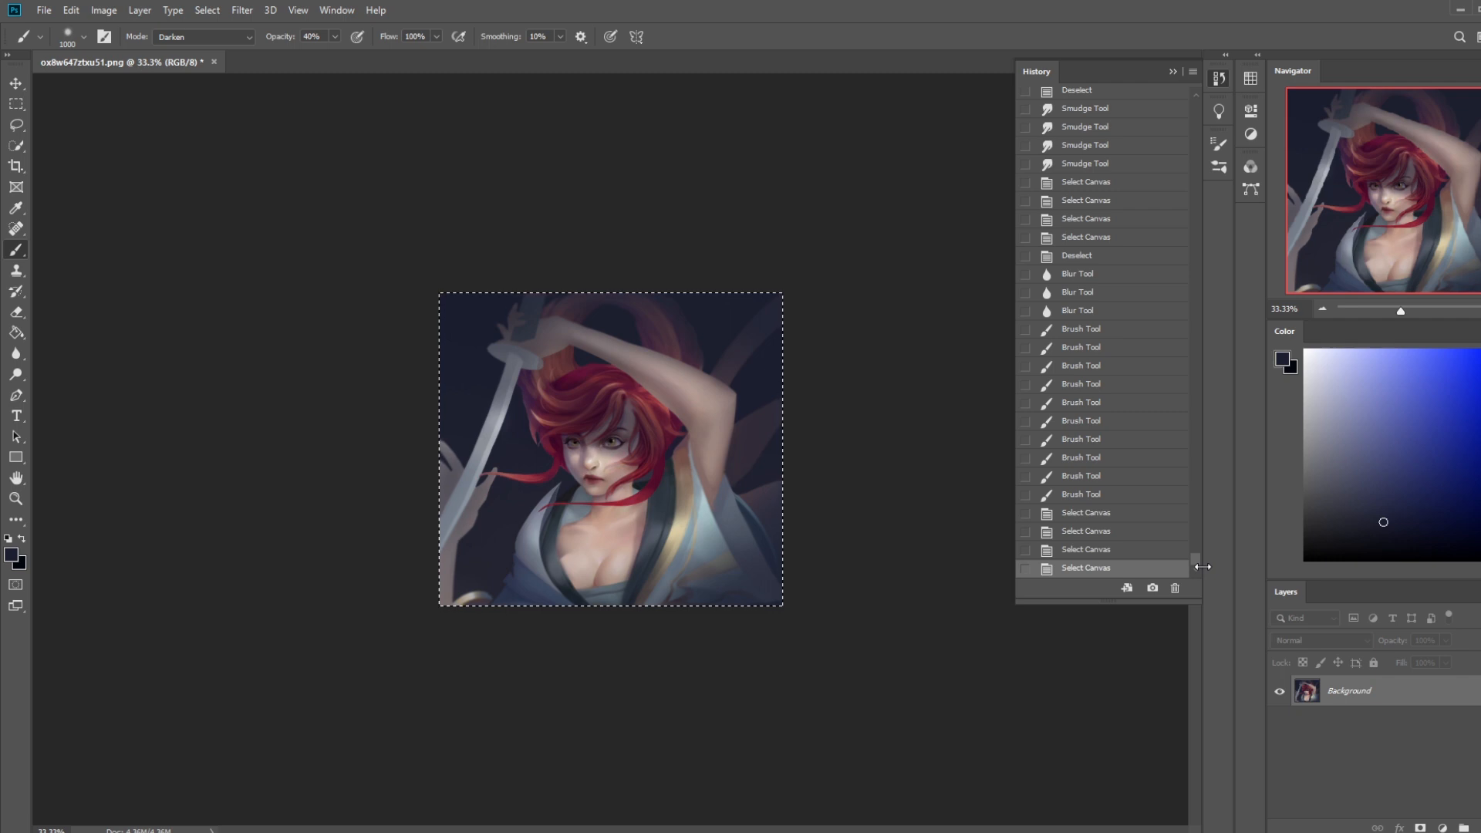
left_click_drag(1196, 563, 1204, 94)
left_click(1176, 100)
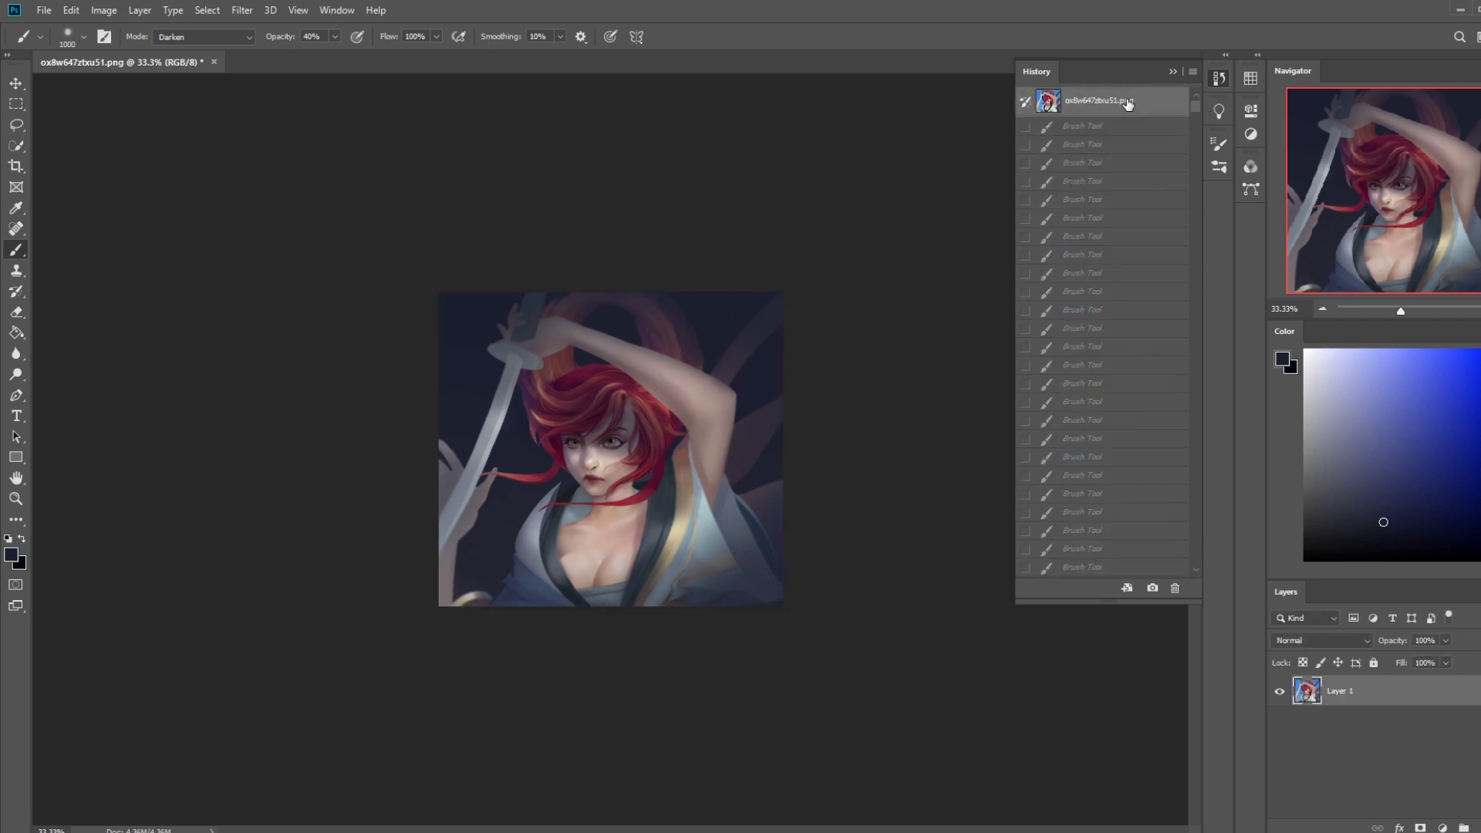
Paste the finished painting as a new layer above the original and reduce the brush size to 200 px
key("ctrl+plus")
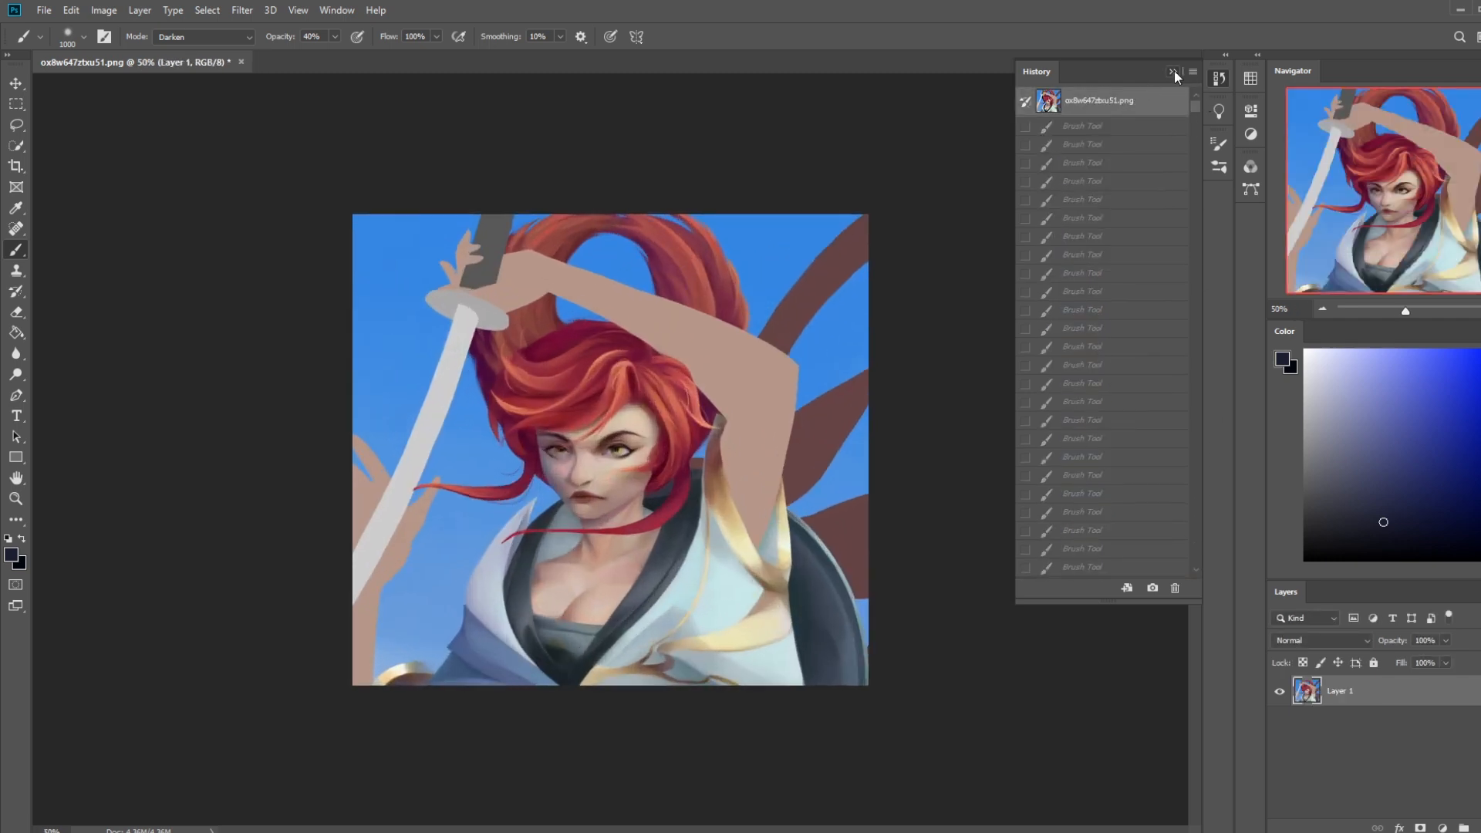
left_click(1174, 71)
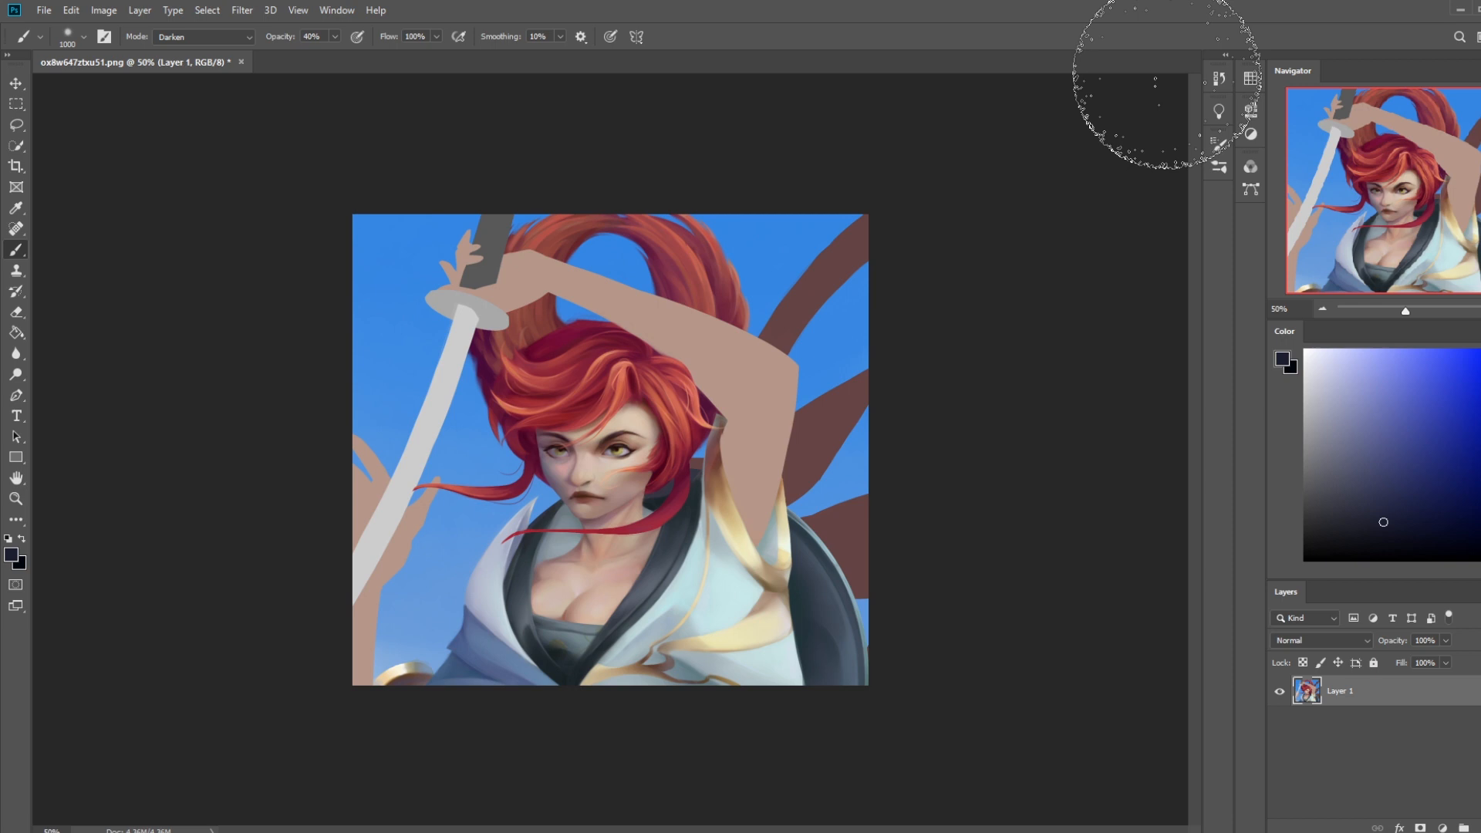
key("ctrl+v")
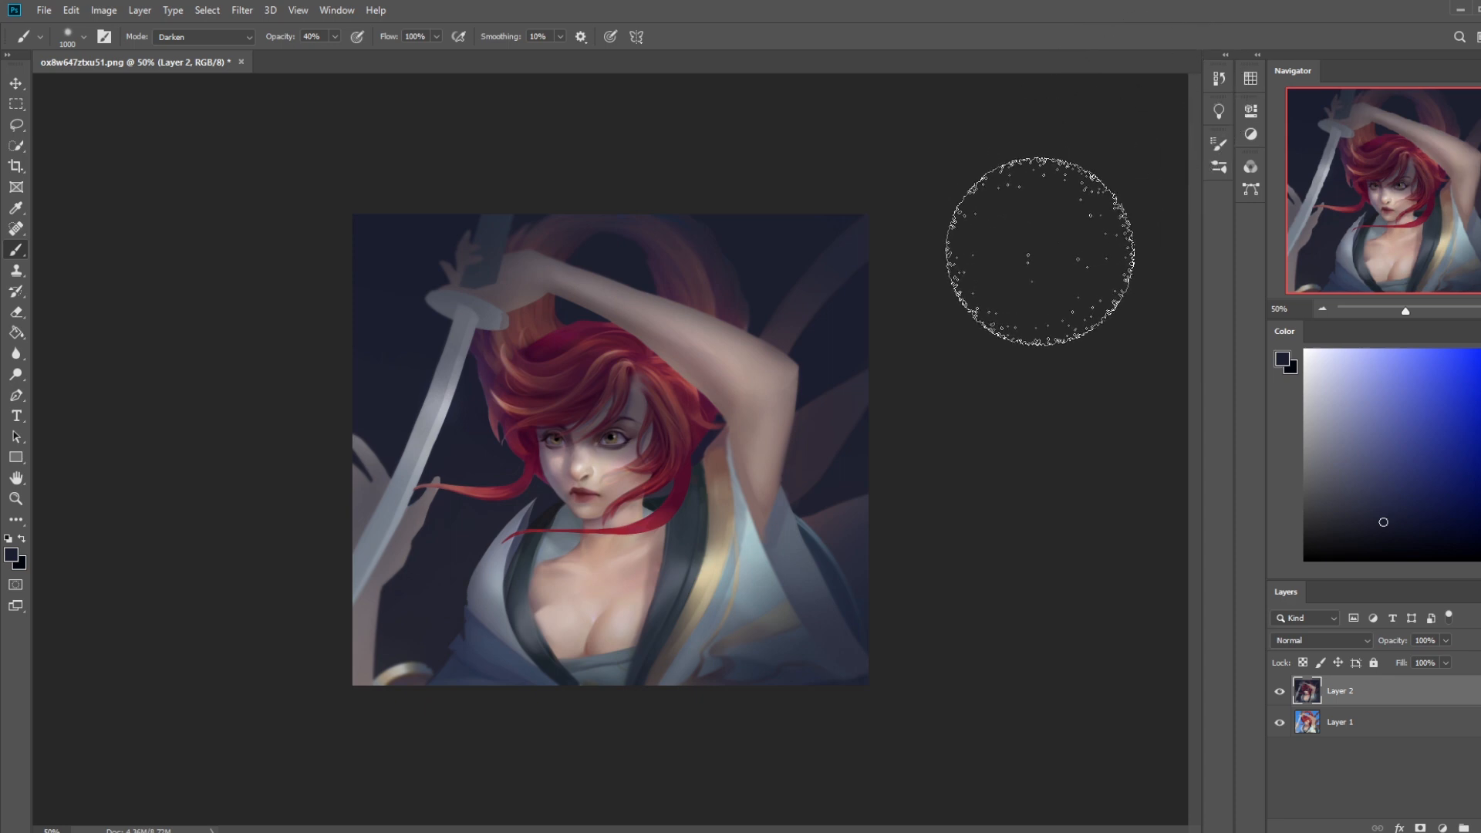
key("bracketleft")
key("bracketleft")
key("bracketleft")
key("bracketleft")
key("bracketleft")
key("bracketleft")
key("bracketleft")
key("bracketleft")
key("bracketleft")
key("bracketleft")
key("bracketleft")
key("bracketleft")
key("bracketleft")
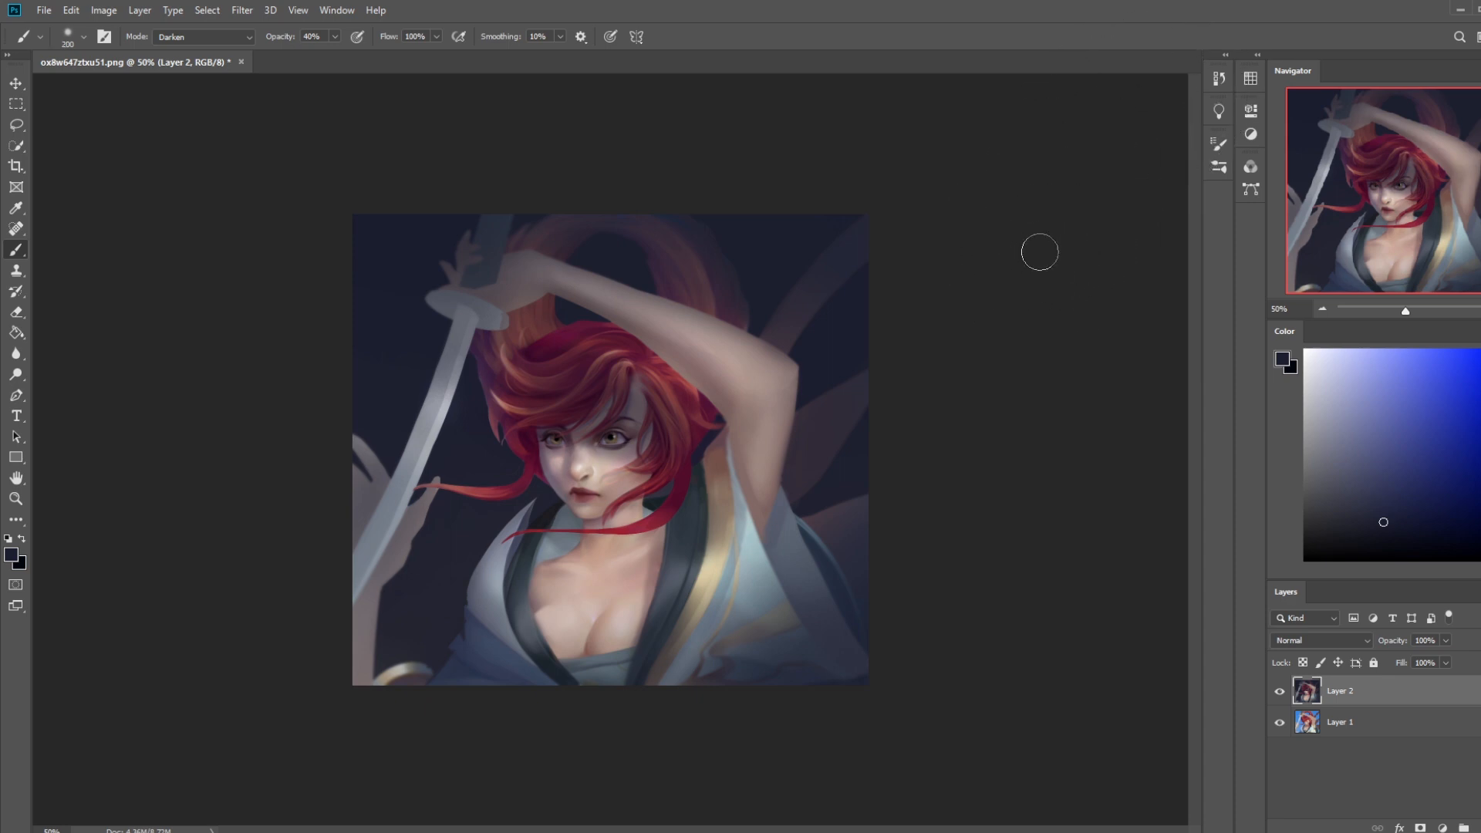
Compare the overall lighting and pose of the repainted version with the original by toggling Layer 2's visibility
left_click(1280, 691)
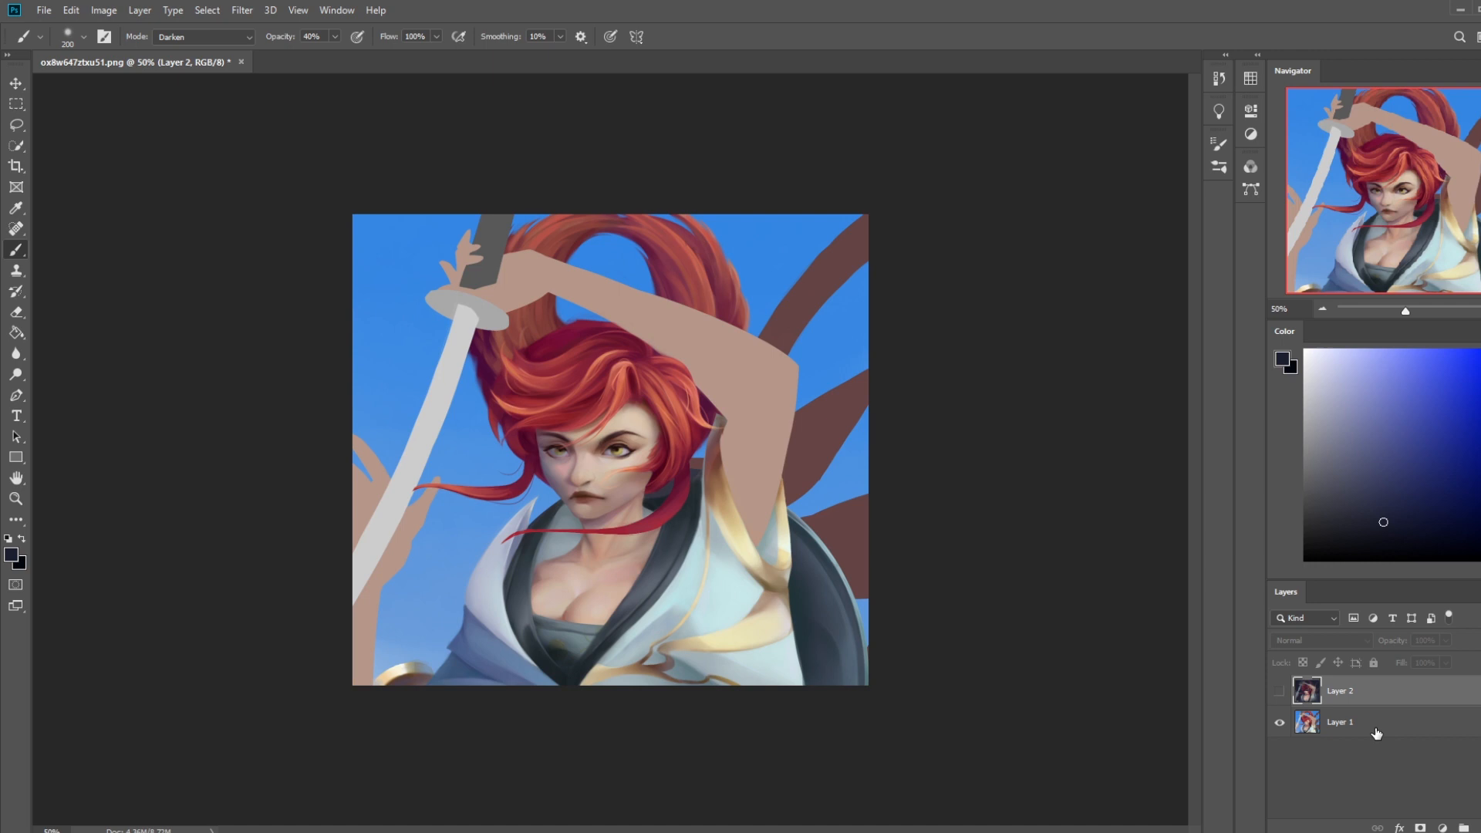
left_click(1280, 691)
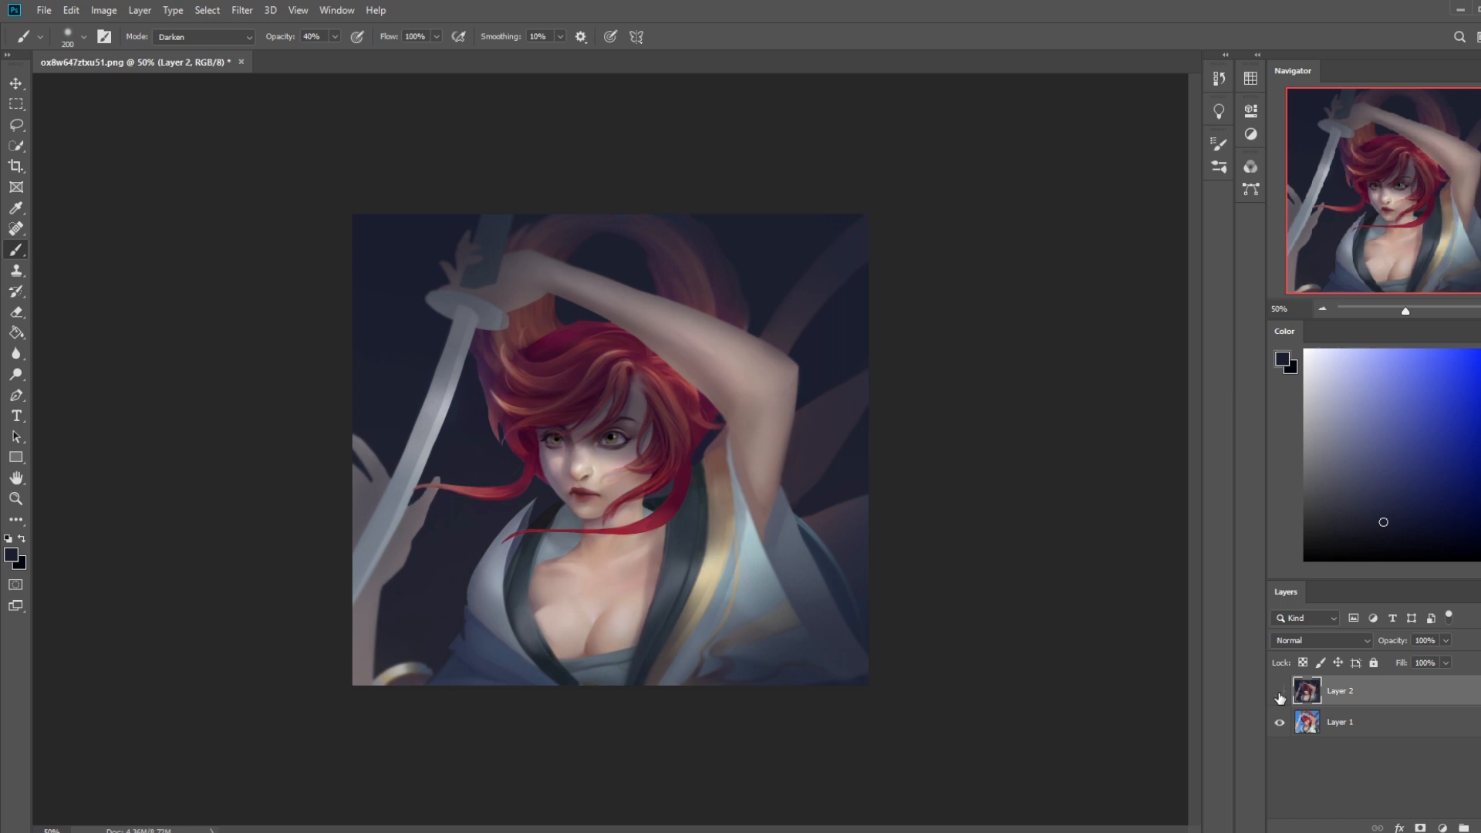
left_click(1280, 698)
left_click(1279, 695)
left_click(1280, 695)
left_click(1279, 695)
Compare the face, hair and chest details up close by repeatedly hiding and showing Layer 2
key("ctrl+1")
left_click(1282, 693)
left_click(1283, 693)
left_click(1283, 693)
left_click(1283, 692)
left_click(1284, 693)
left_click(1284, 693)
left_click(1284, 692)
left_click(1284, 692)
left_click(1283, 693)
left_click(1283, 693)
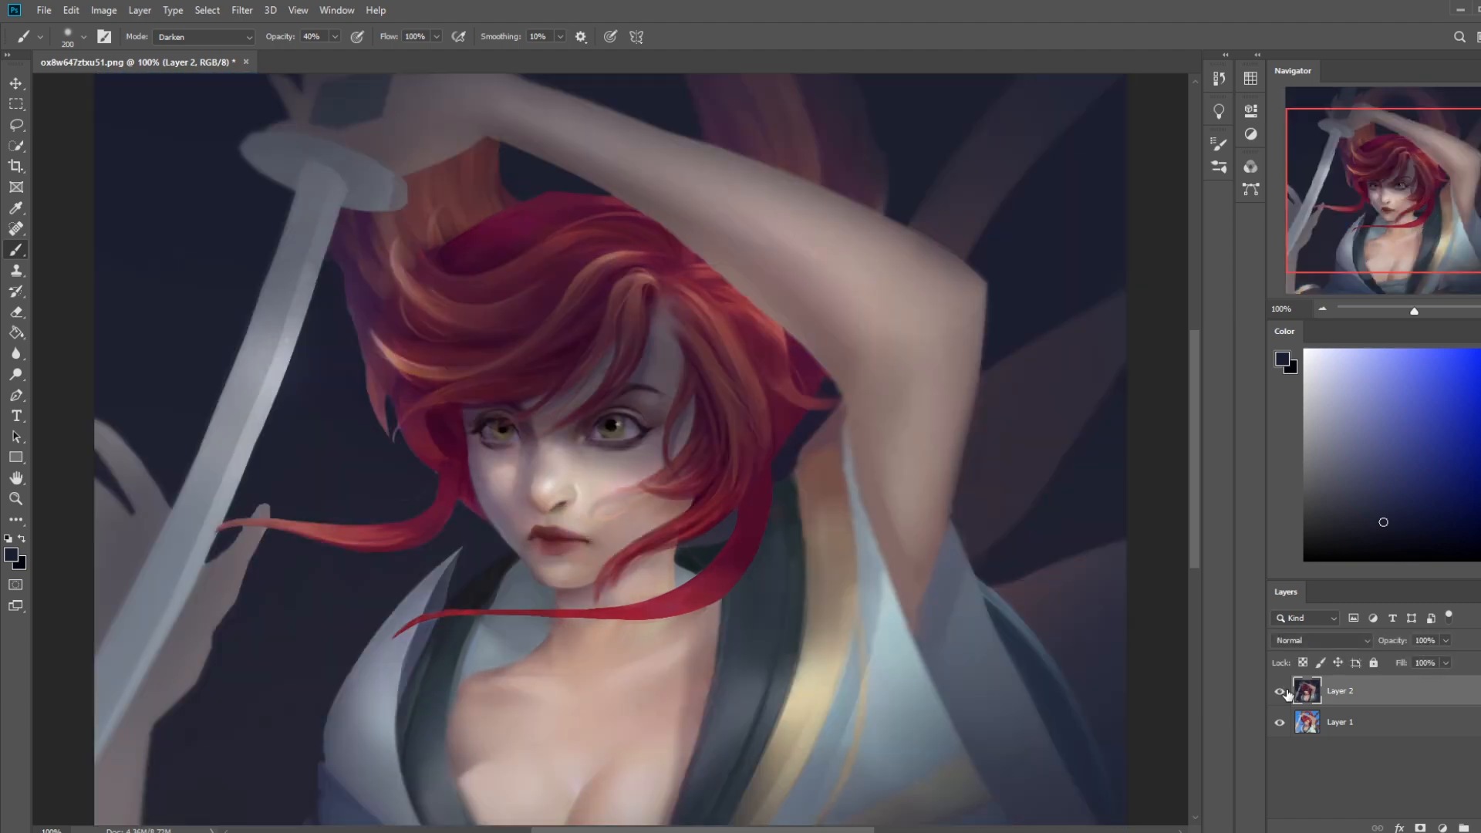
left_click(1283, 693)
left_click(1282, 693)
left_click(1282, 693)
left_click(1283, 693)
left_click(1283, 693)
left_click(1283, 692)
left_click(1283, 693)
left_click(1283, 692)
Review the whole composition before and after once more by hiding and showing Layer 2
key("ctrl+minus")
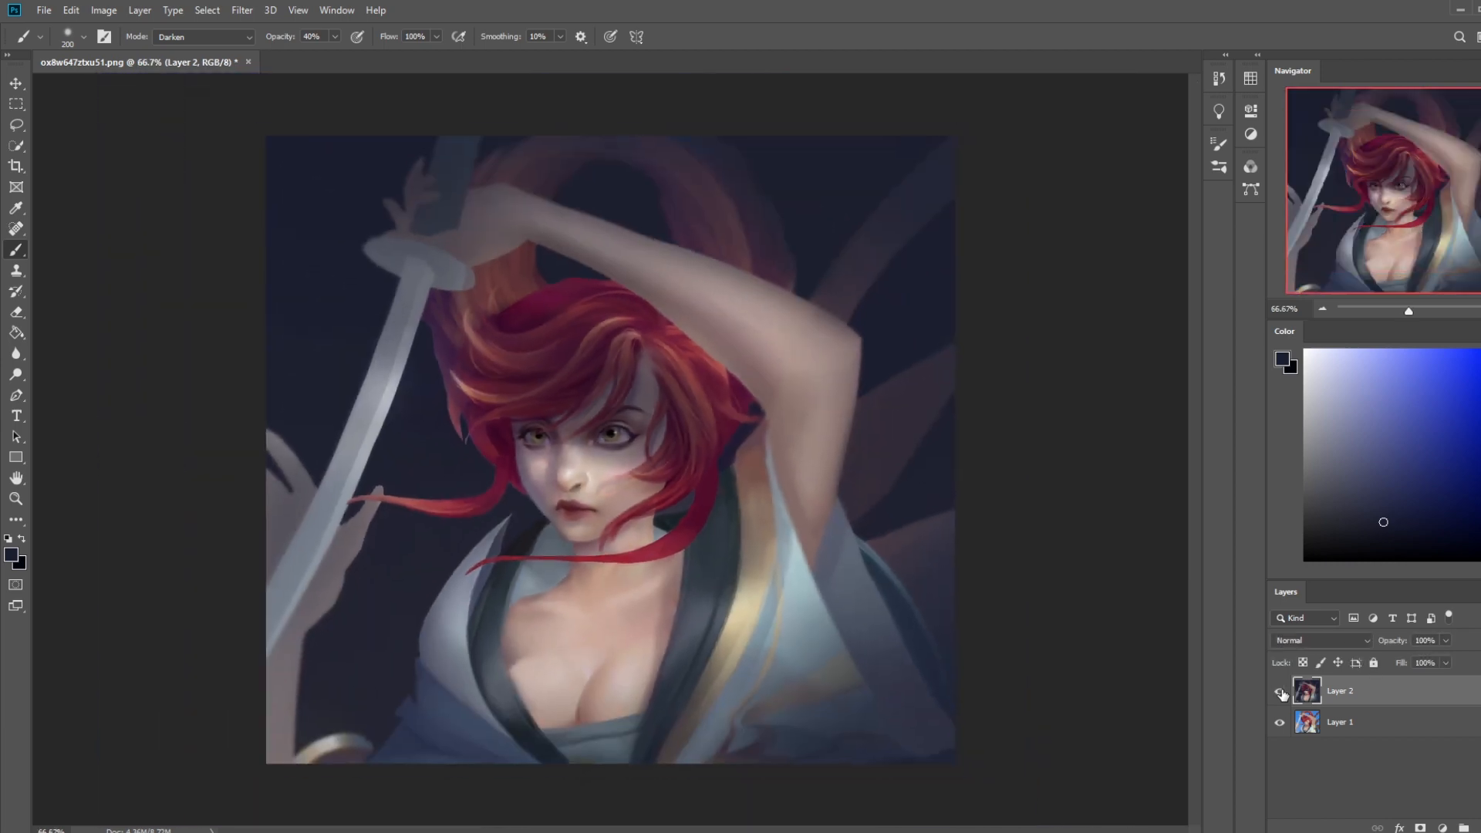
key("ctrl+minus")
left_click(1283, 693)
left_click(1283, 693)
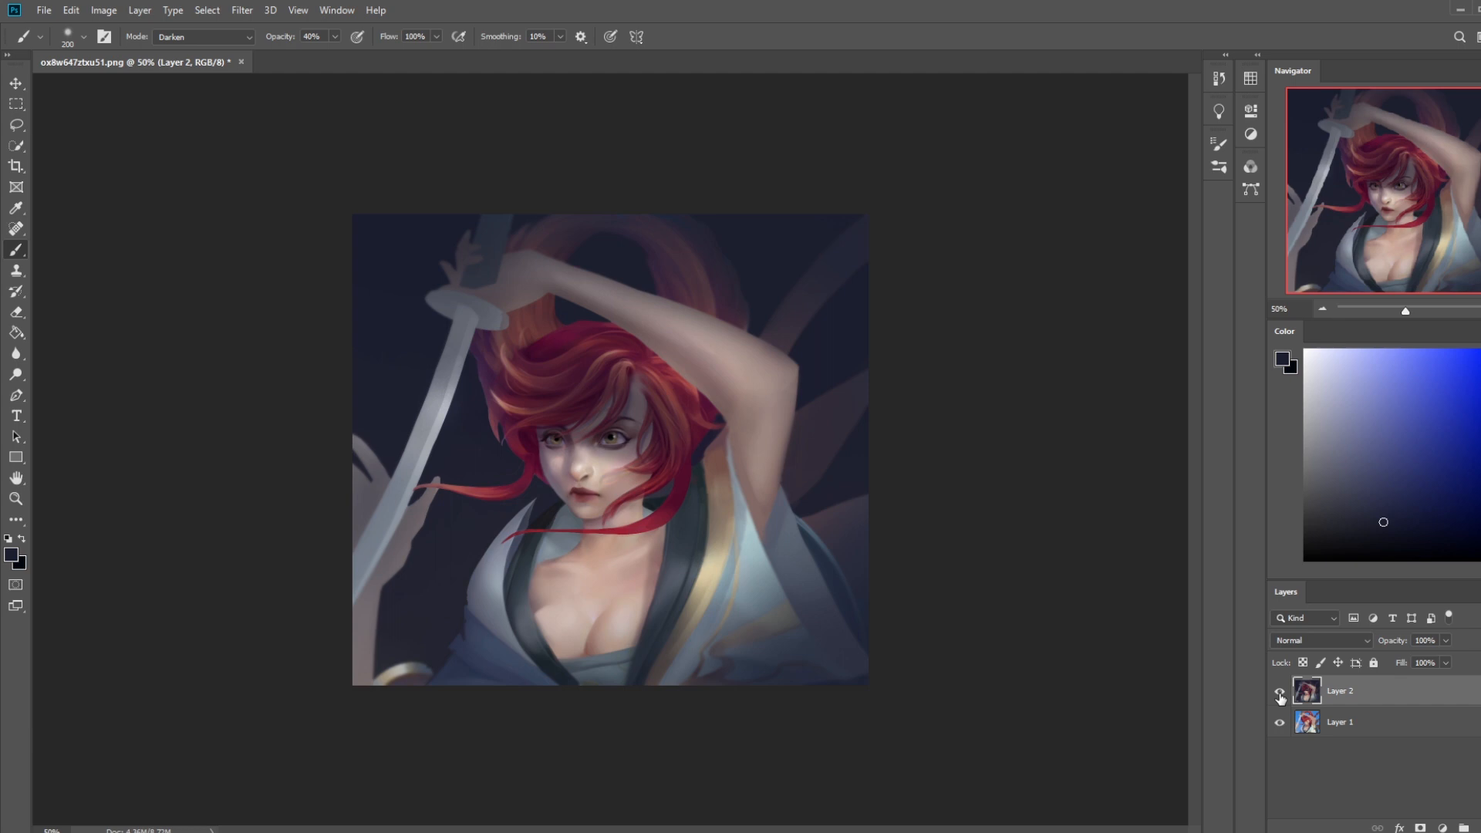
left_click(1280, 693)
left_click(1279, 693)
left_click(1280, 694)
left_click(1280, 694)
Check the system clock and calendar, and close the date overview again
left_click(1439, 831)
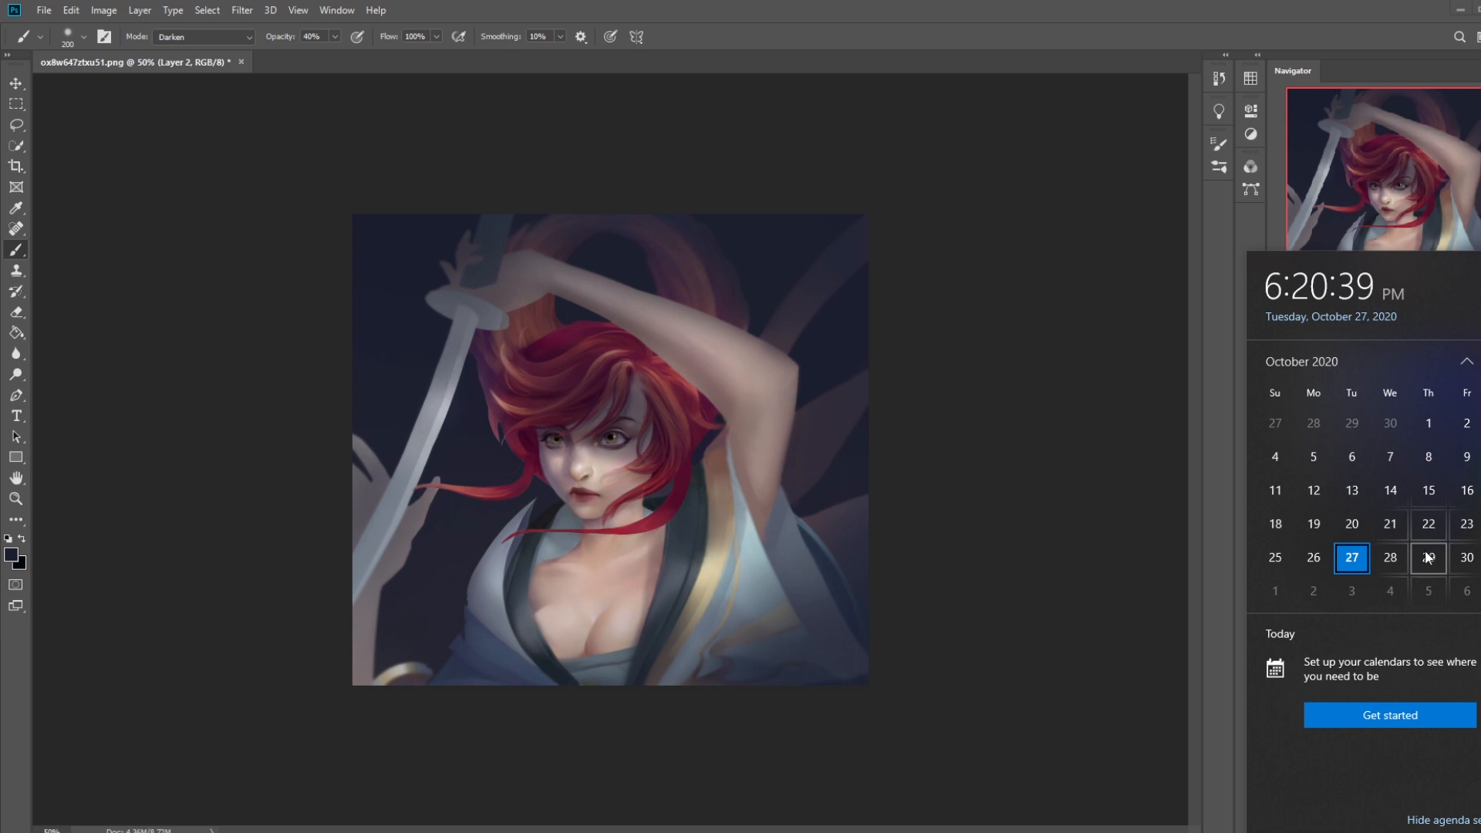
key("Escape")
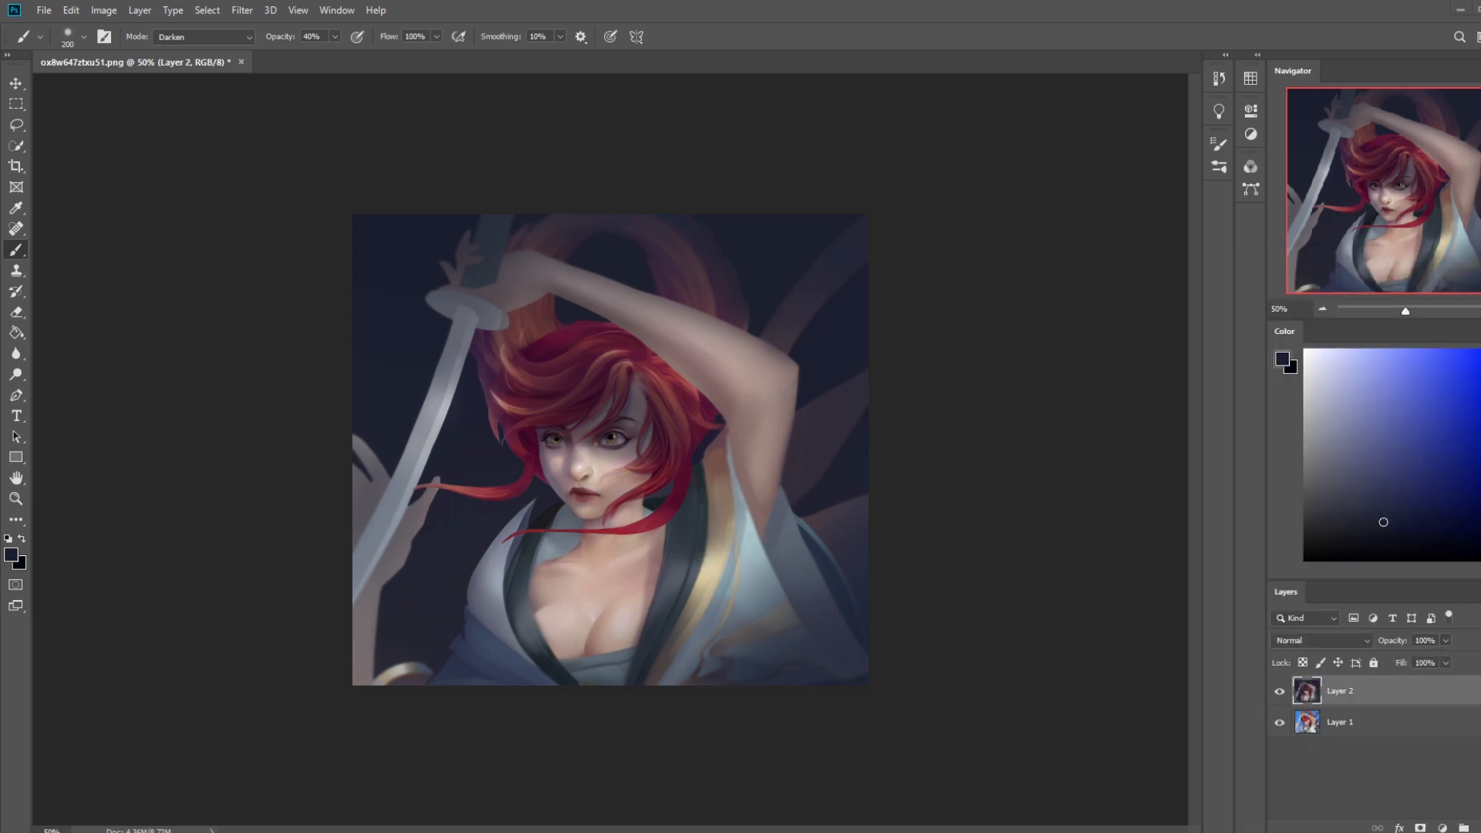
Switch to the r/istebrak subreddit in the browser and look through the Community Challenge posts down to the creature design submission
left_click_drag(1480, 38, 483, 59)
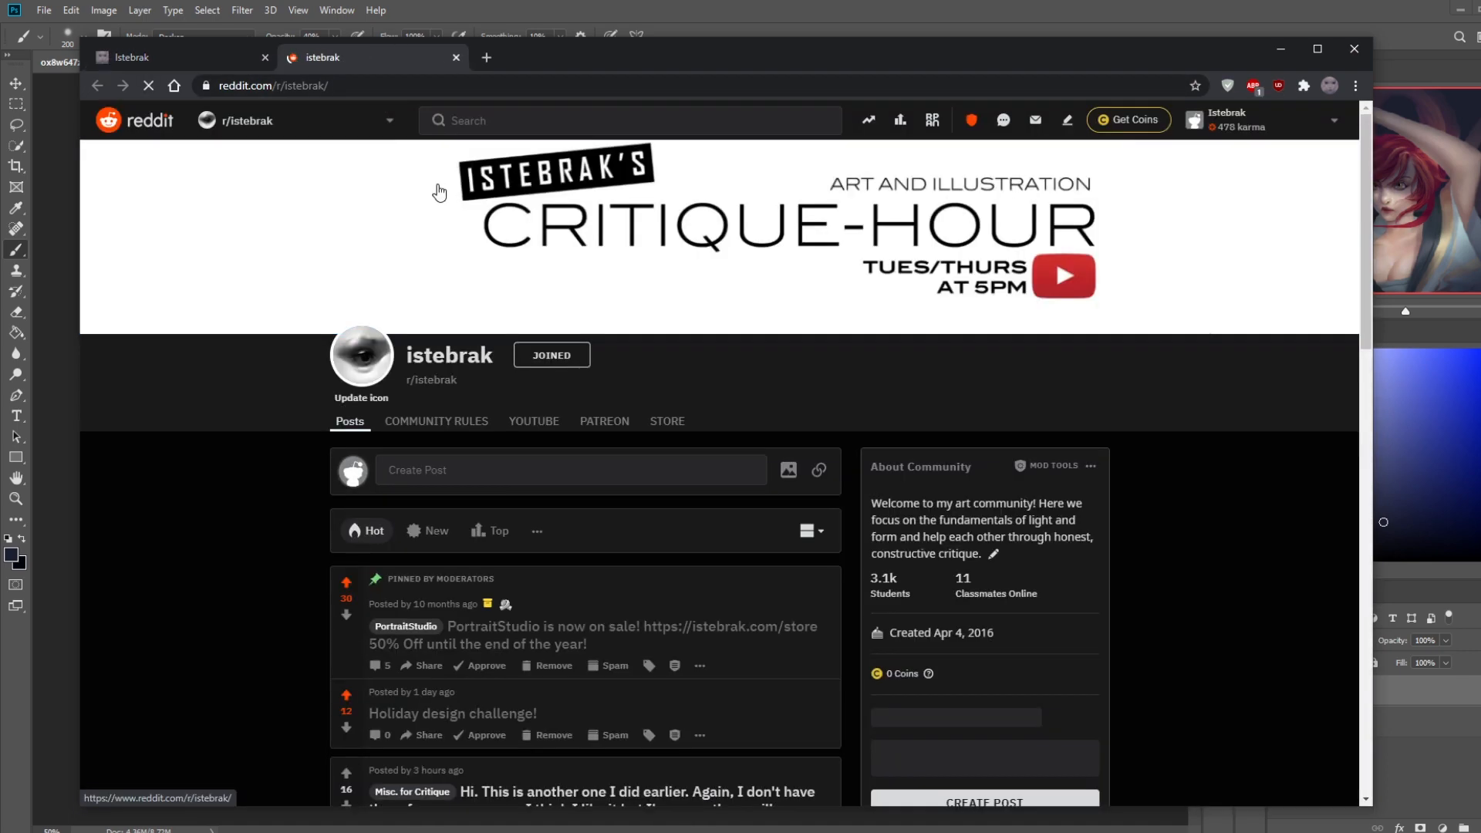
scroll(259, 588, "down", 10)
scroll(259, 588, "down", 15)
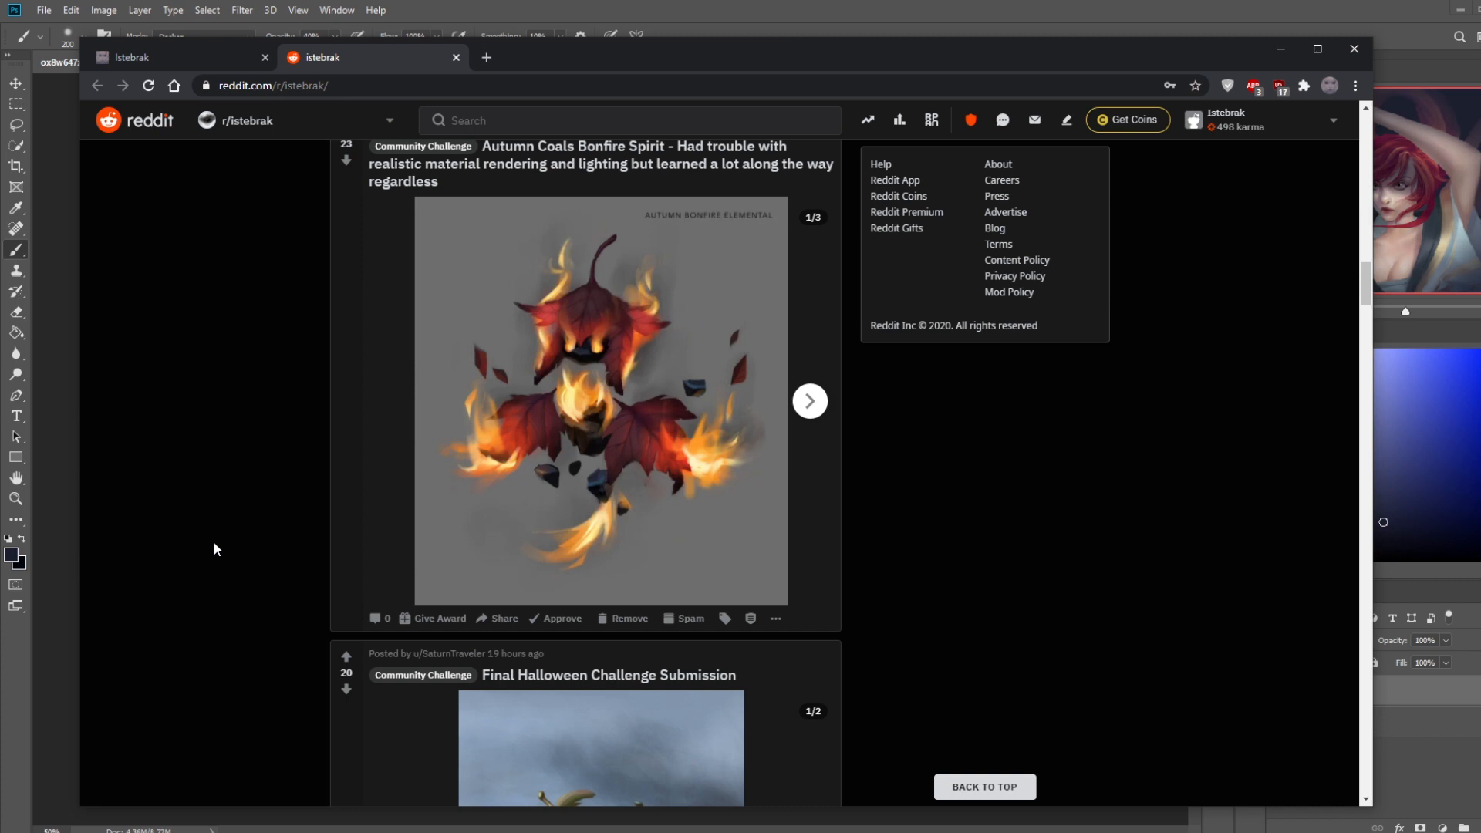
scroll(216, 548, "down", 5)
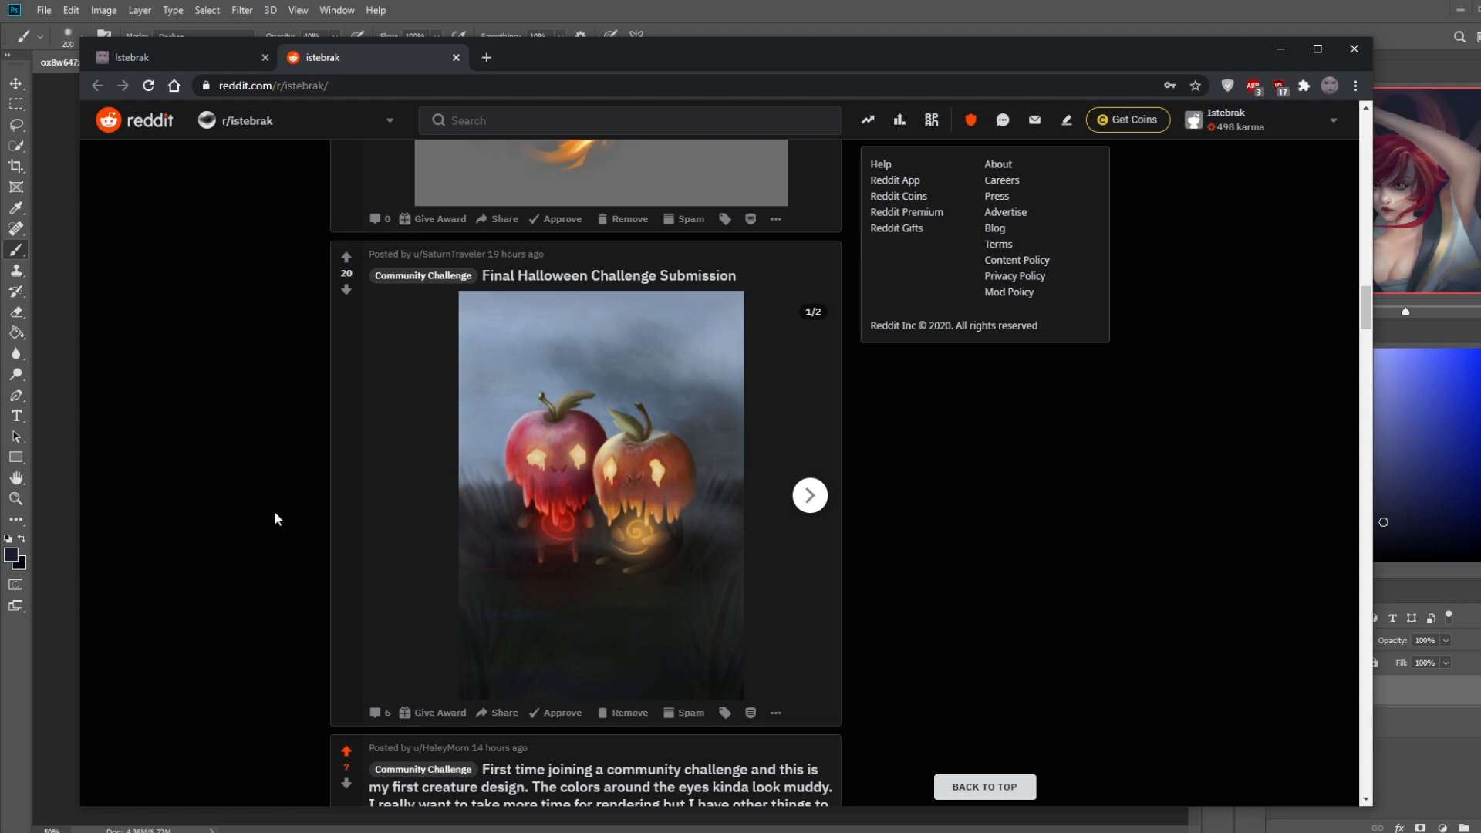
scroll(275, 510, "down", 10)
scroll(309, 493, "up", 1)
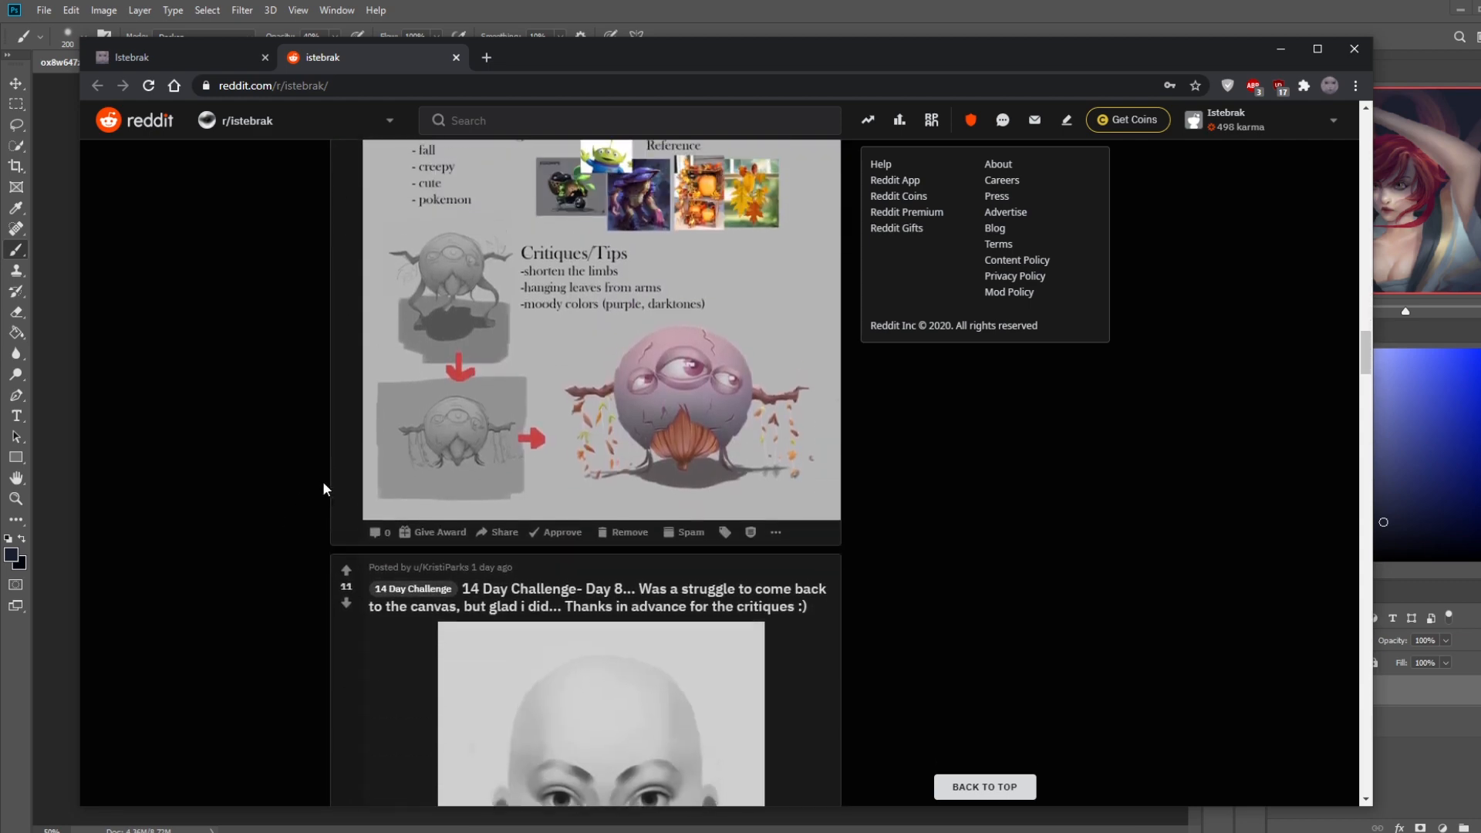
scroll(688, 440, "up", 1)
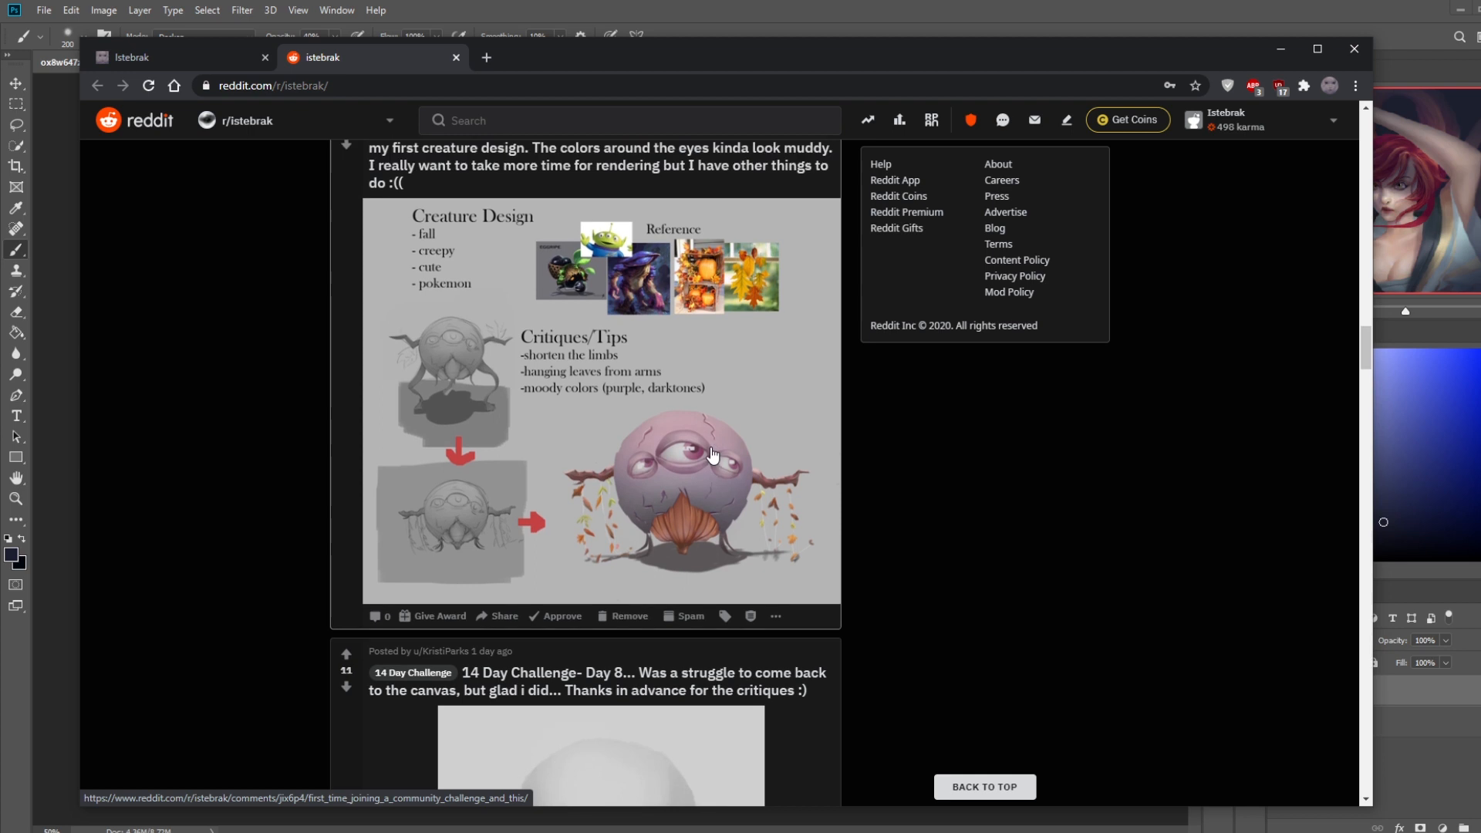
scroll(522, 324, "up", 1)
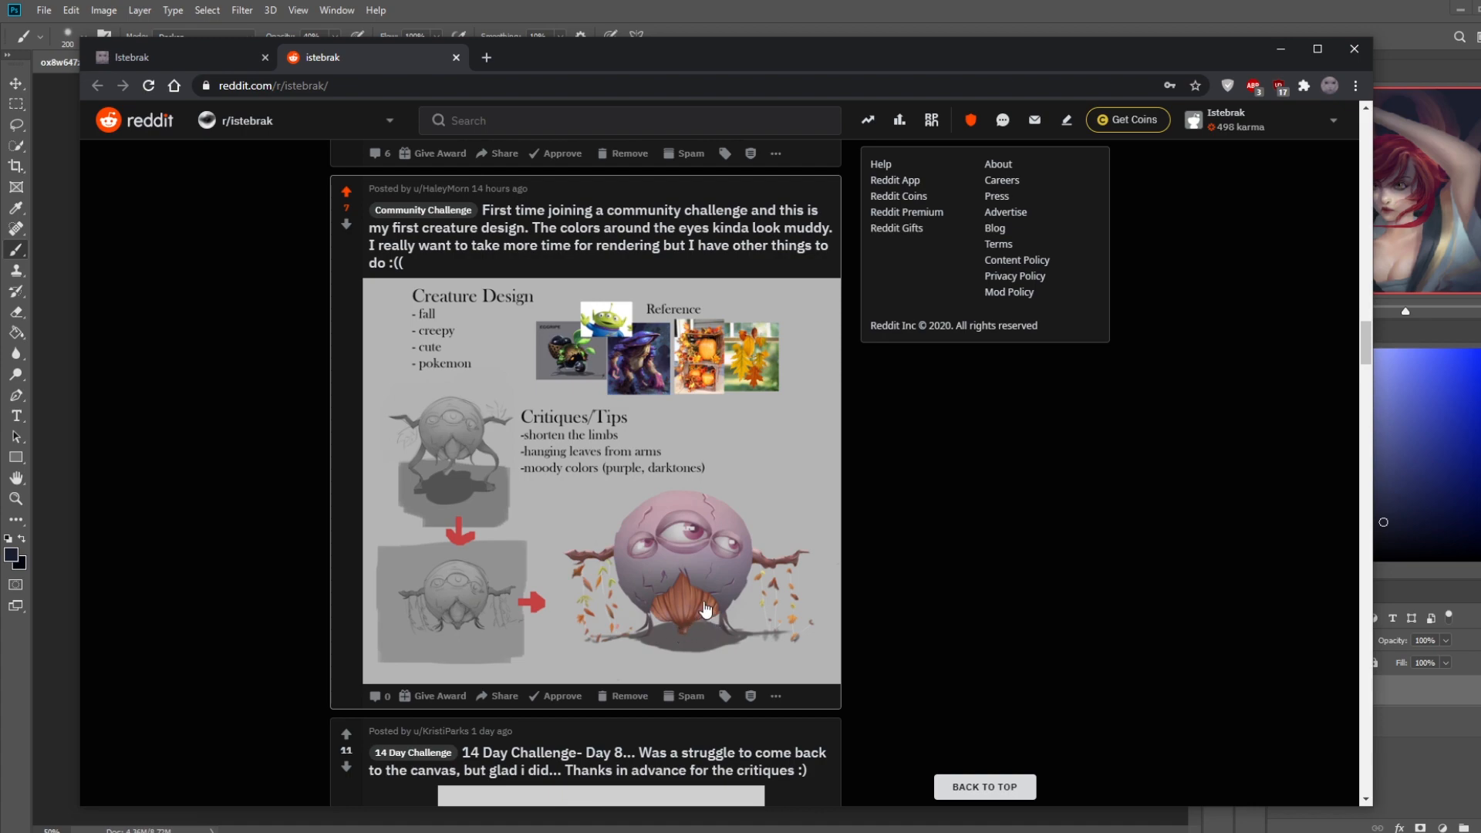
Look through the older subreddit posts down to the original swordswoman painting titled "WIP critiques on the face?"
scroll(239, 610, "down", 10)
scroll(239, 606, "down", 20)
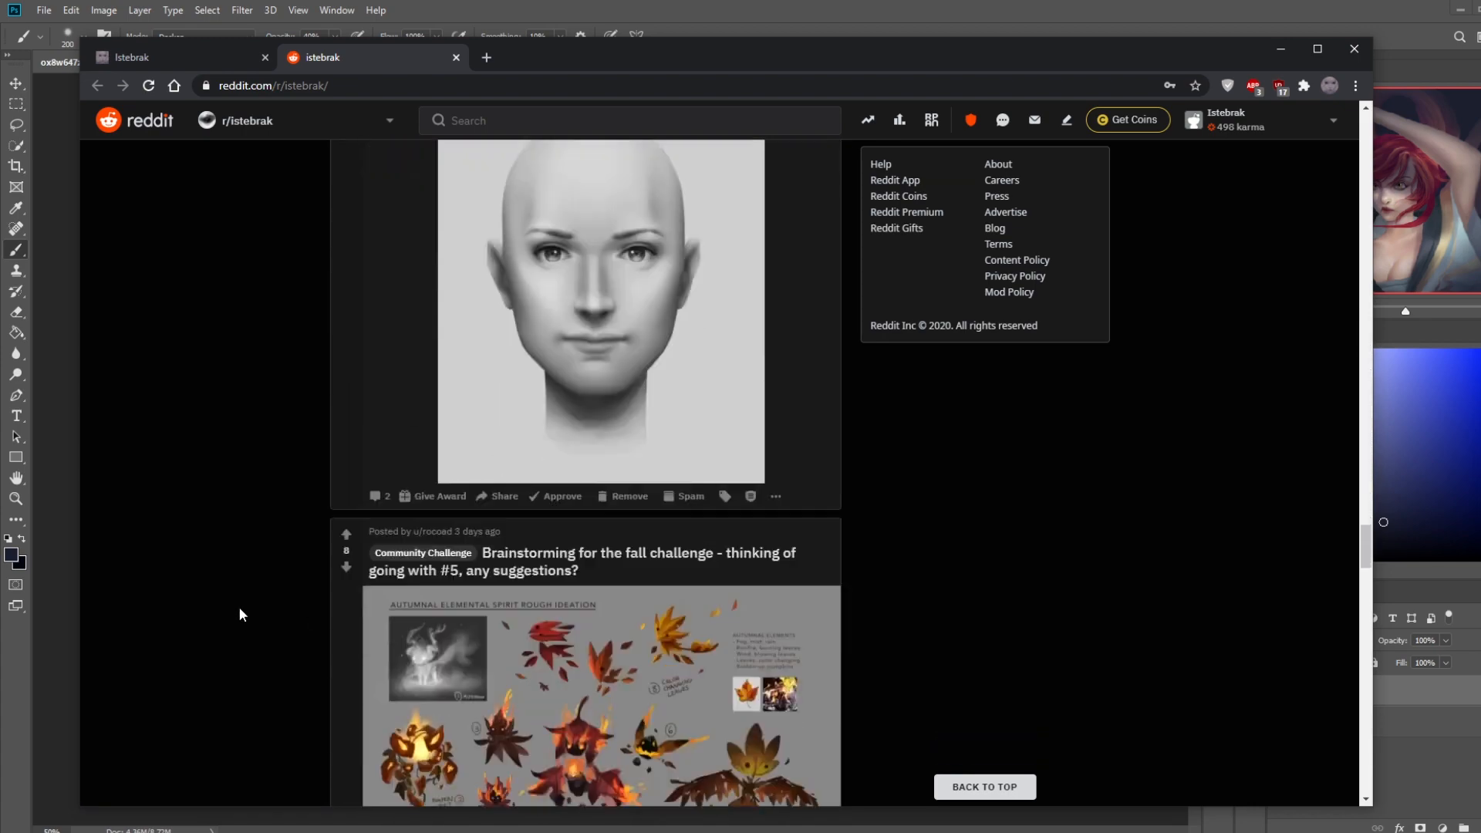
scroll(239, 606, "down", 4)
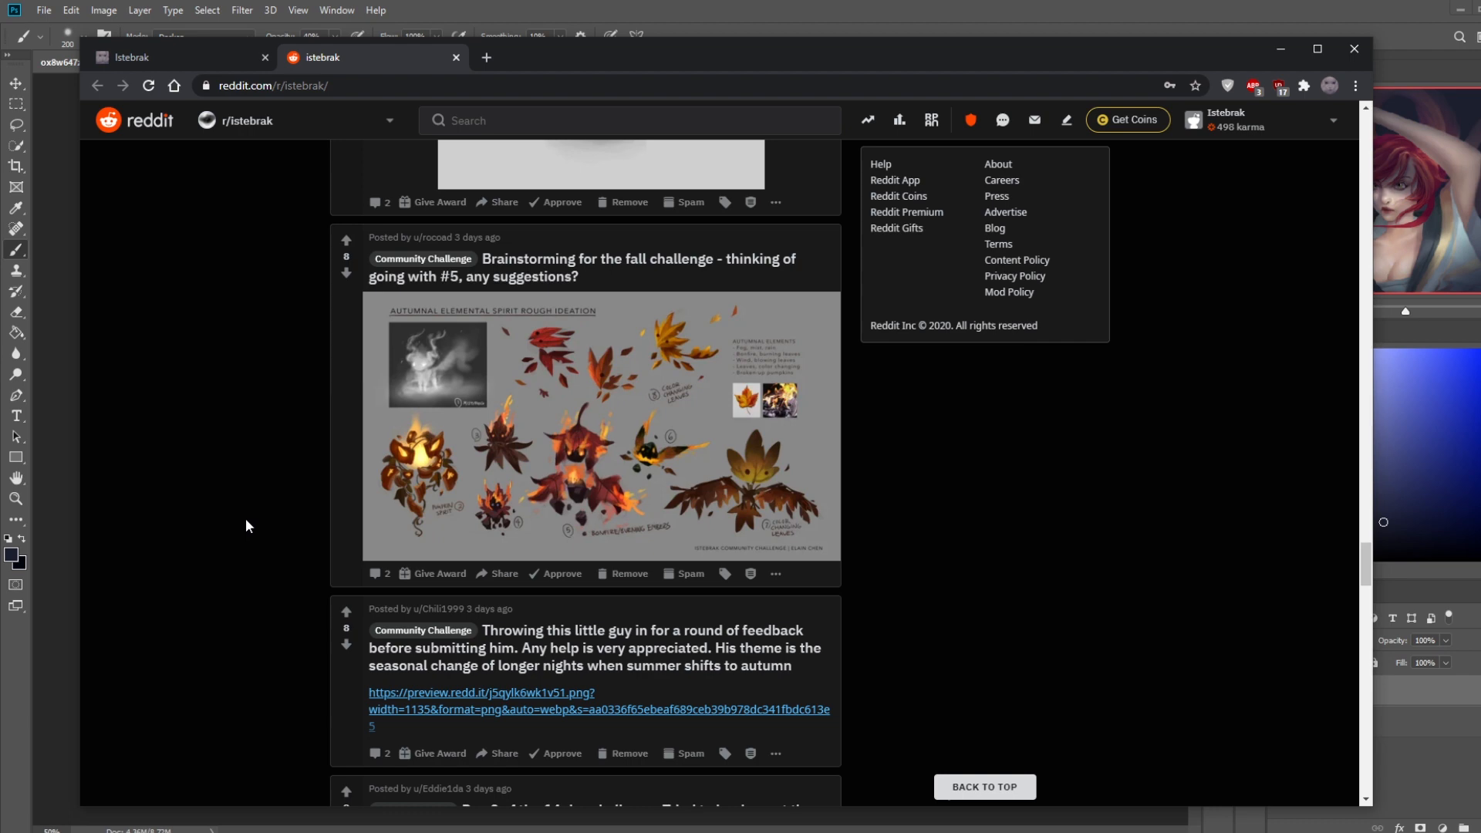
scroll(246, 479, "down", 20)
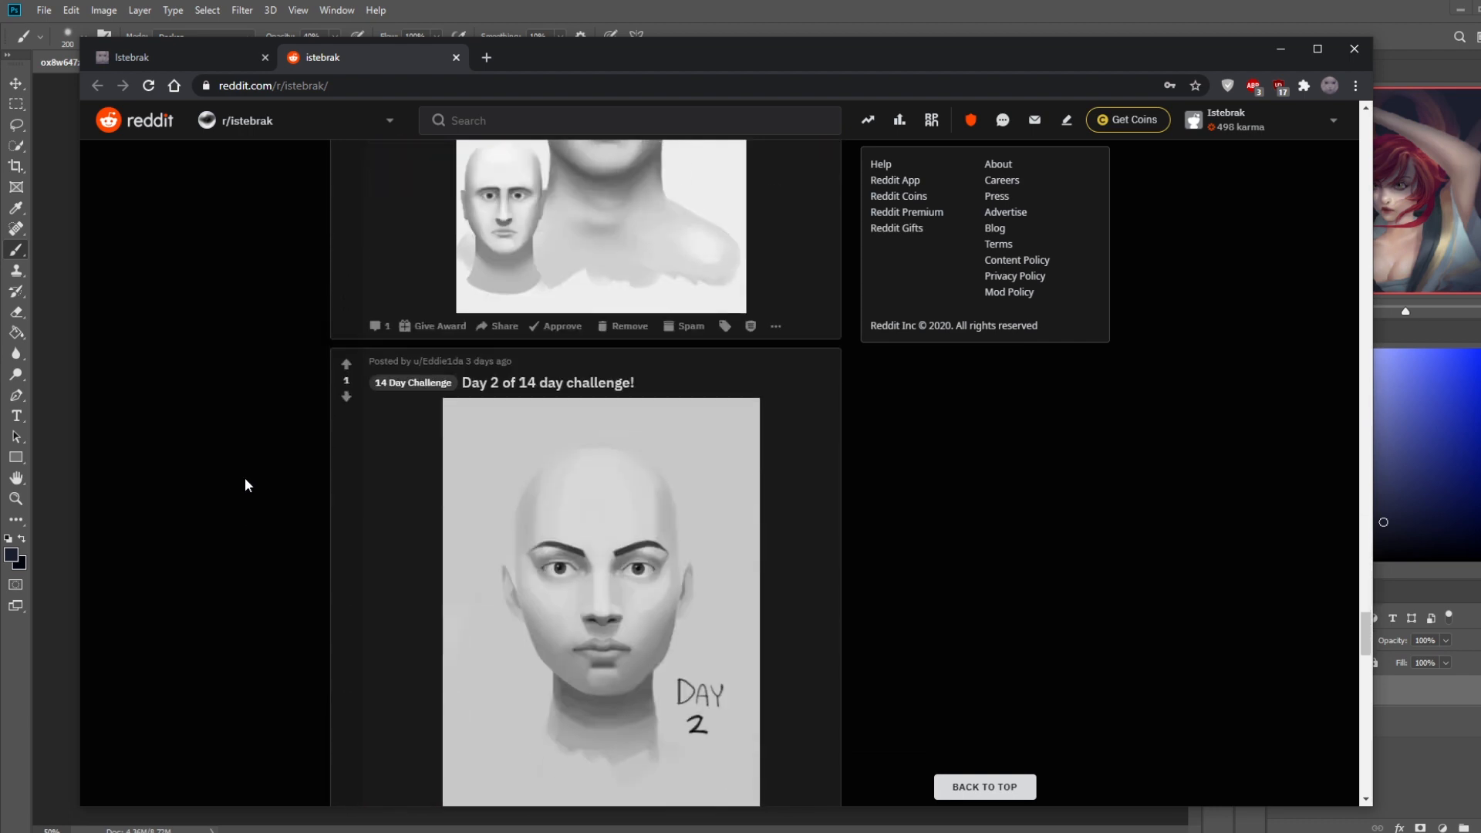
scroll(245, 484, "down", 20)
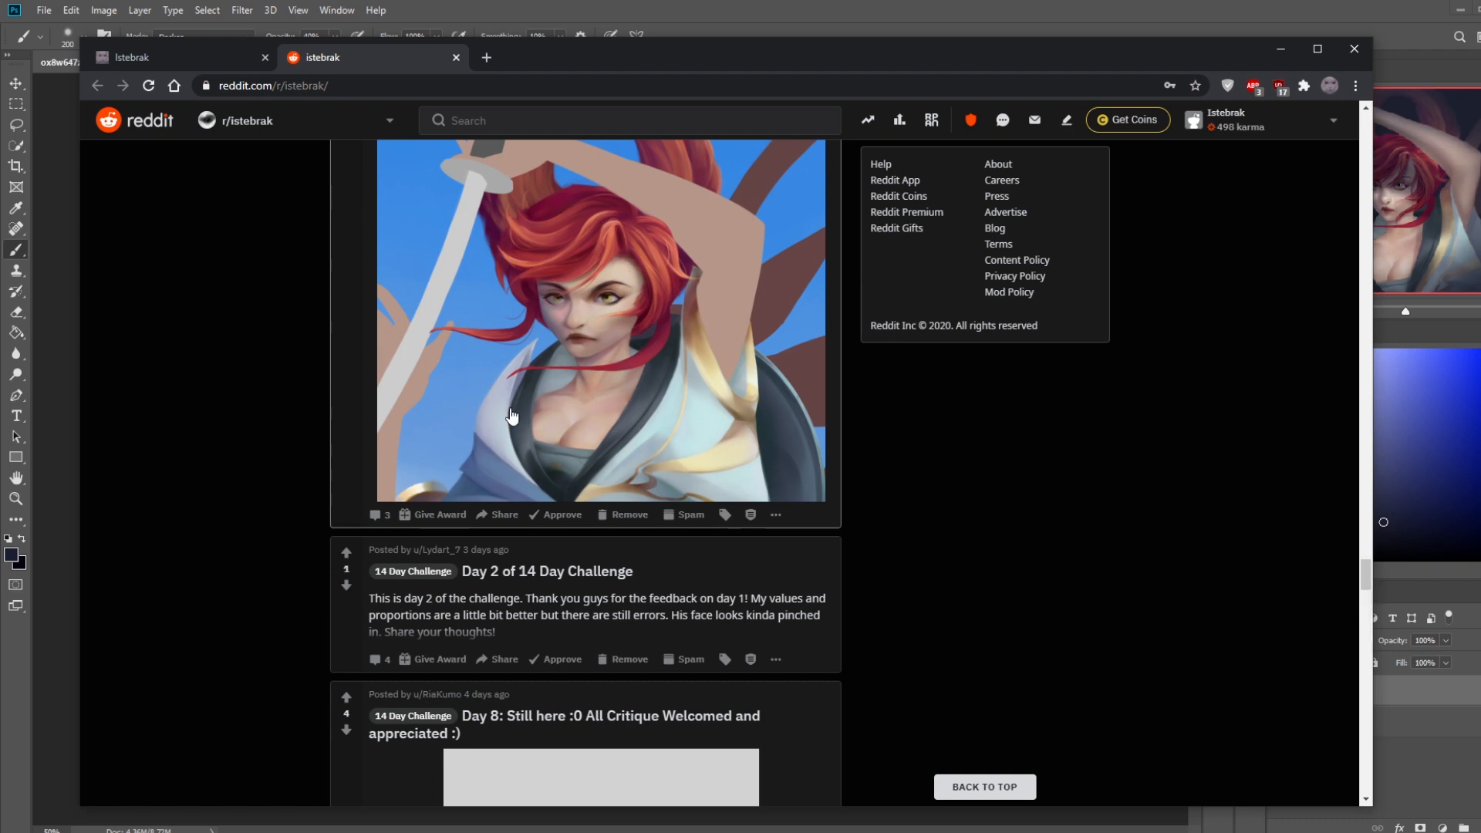
scroll(544, 397, "up", 4)
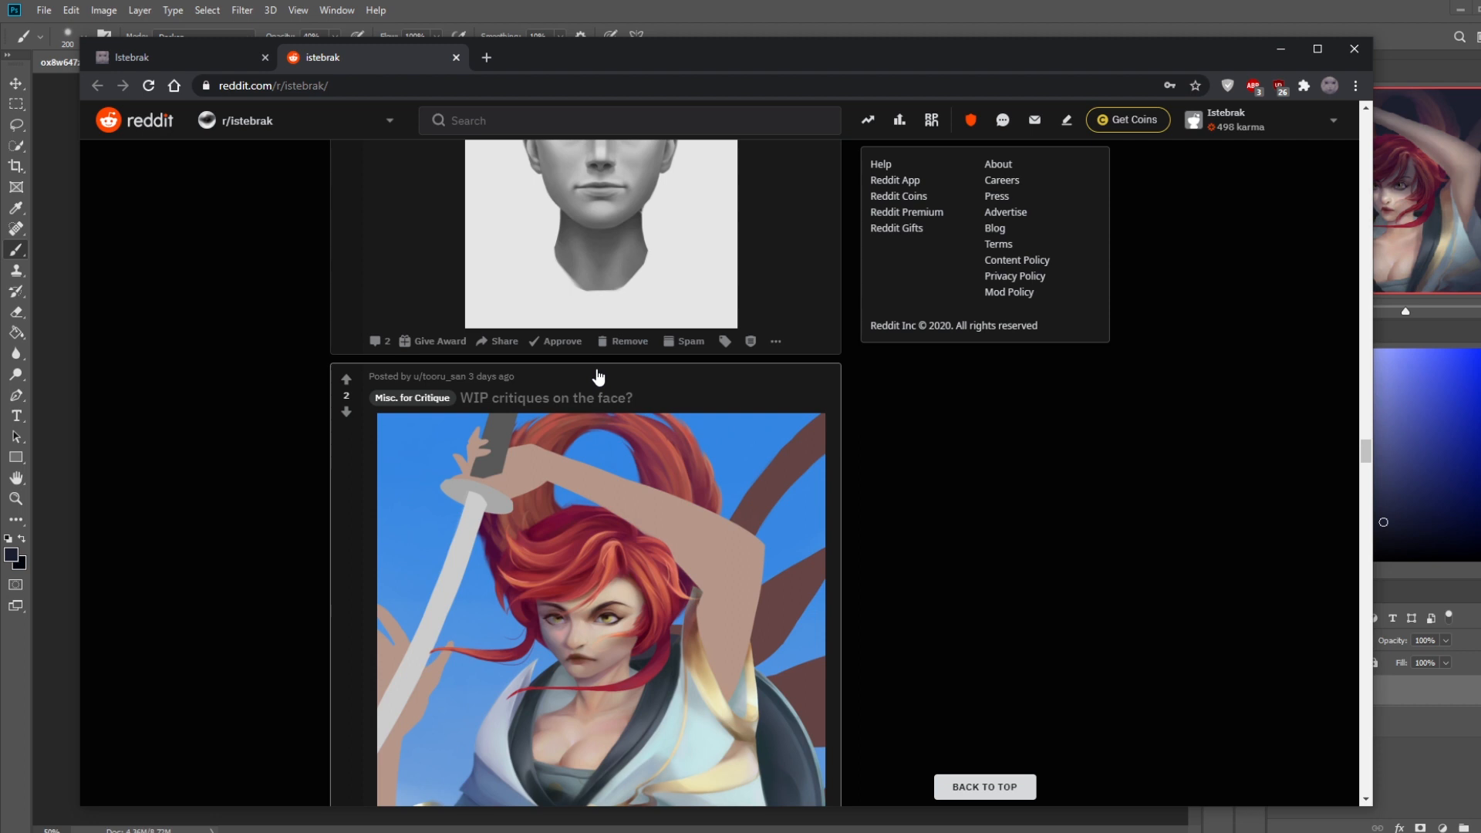
Glance at the istebrak.com homepage and at the paintover in Photoshop, returning to the subreddit in the browser after each
left_click(176, 57)
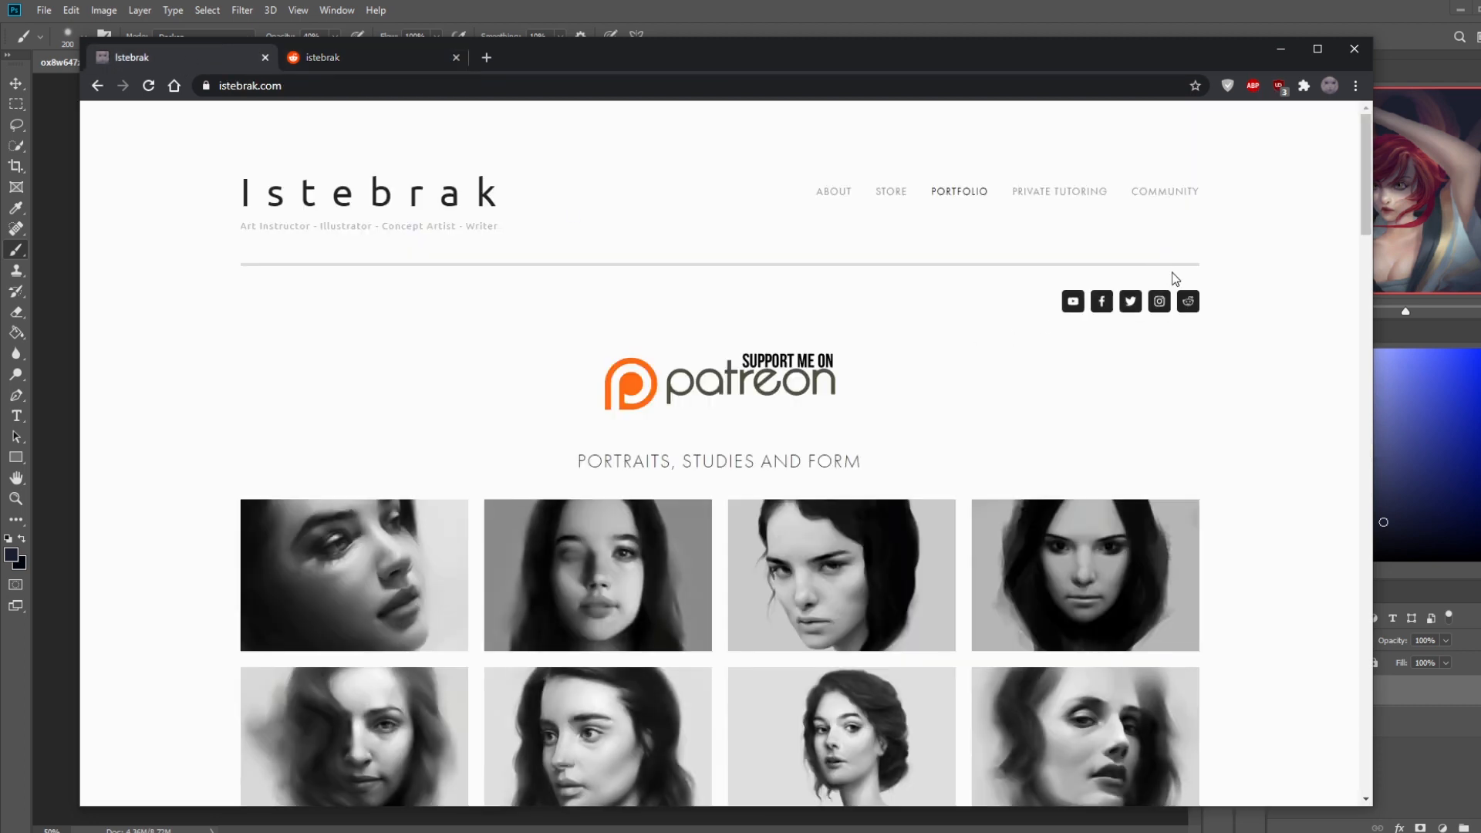
left_click(378, 57)
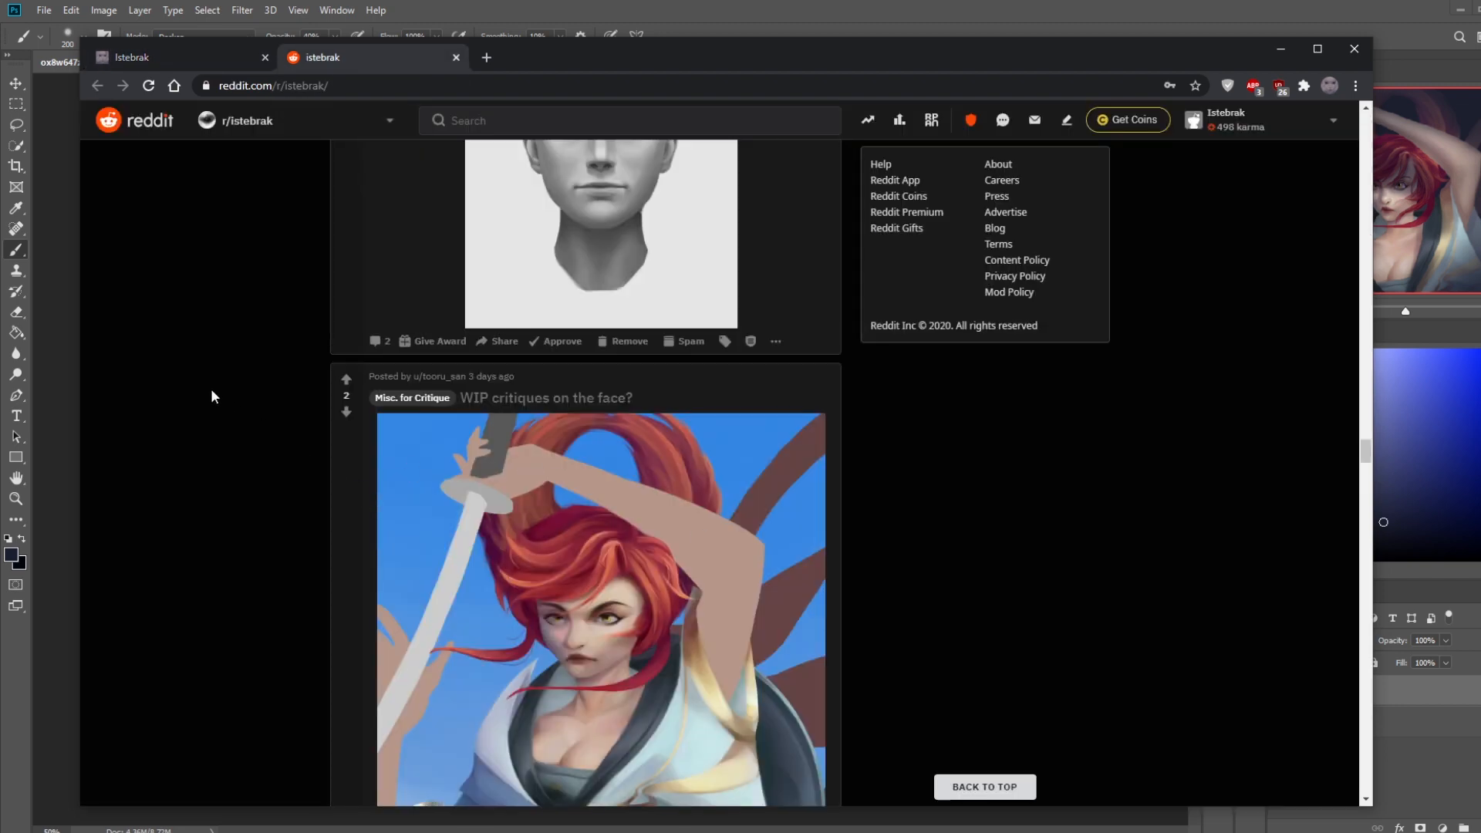
left_click(717, 6)
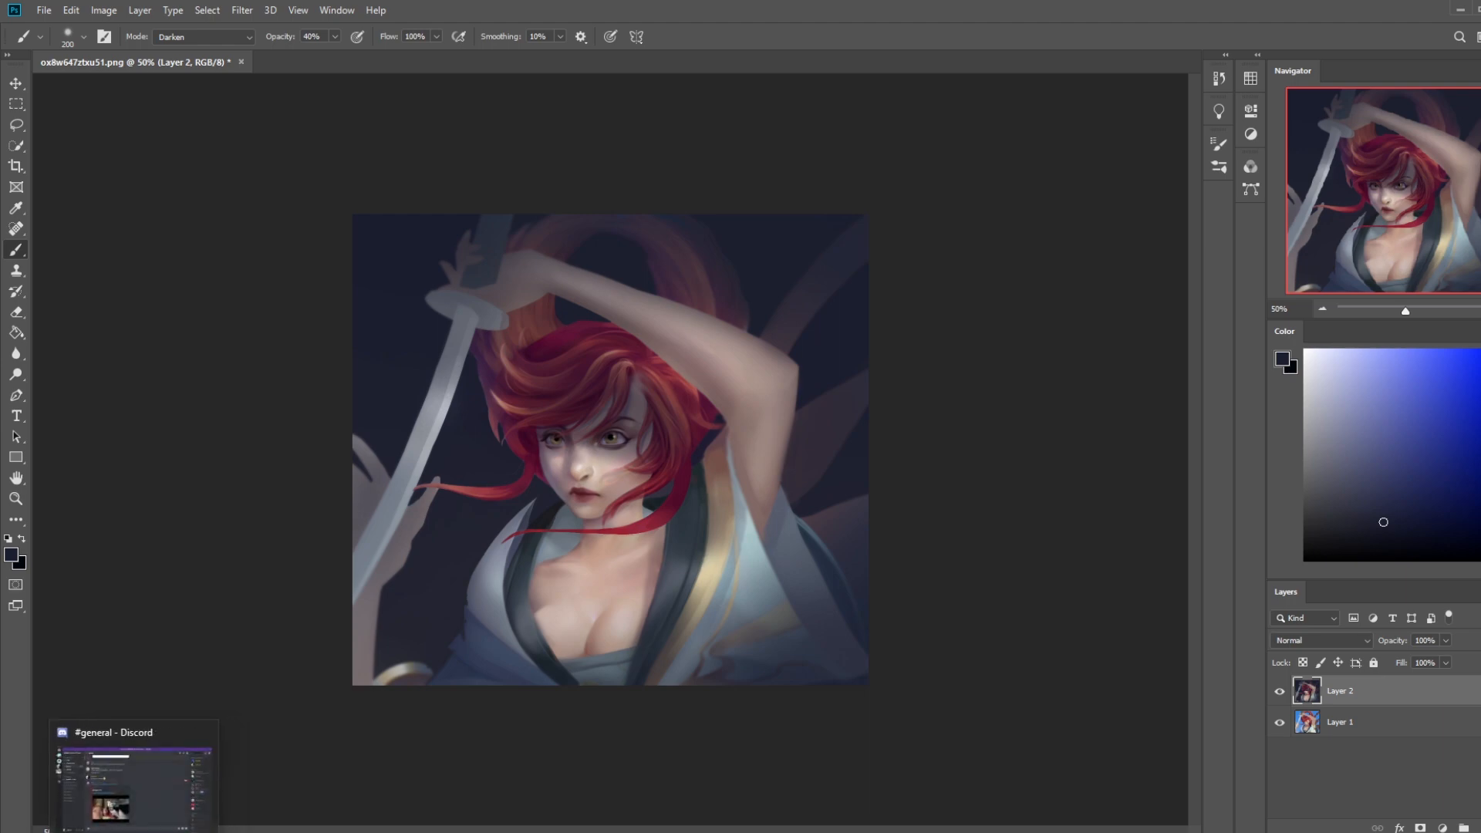
left_click(223, 795)
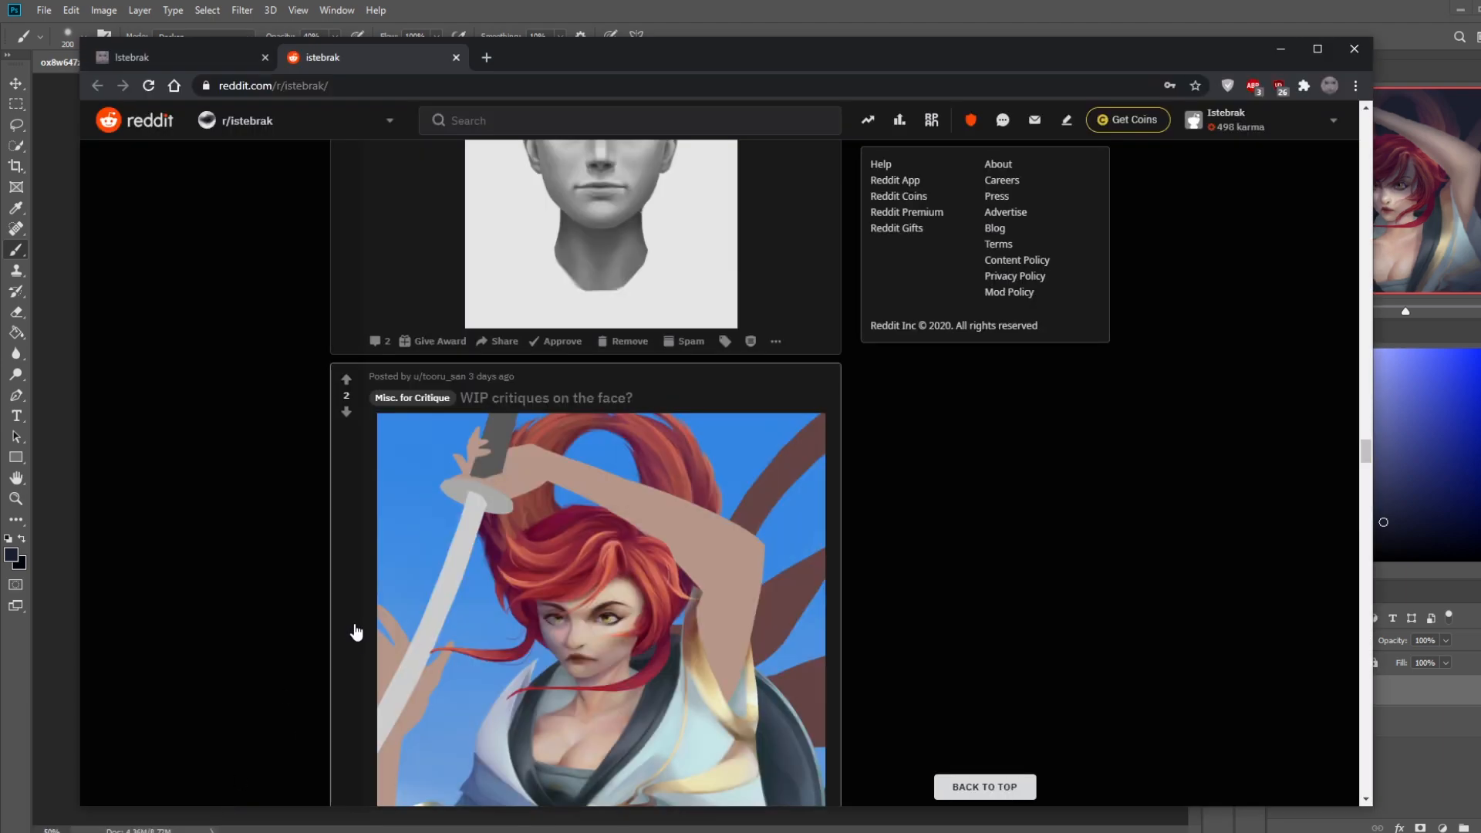
Browse the older challenge and critique posts down to the humanoid Pokemon final piece for the Halloween challenge
scroll(358, 628, "down", 5)
scroll(359, 629, "down", 10)
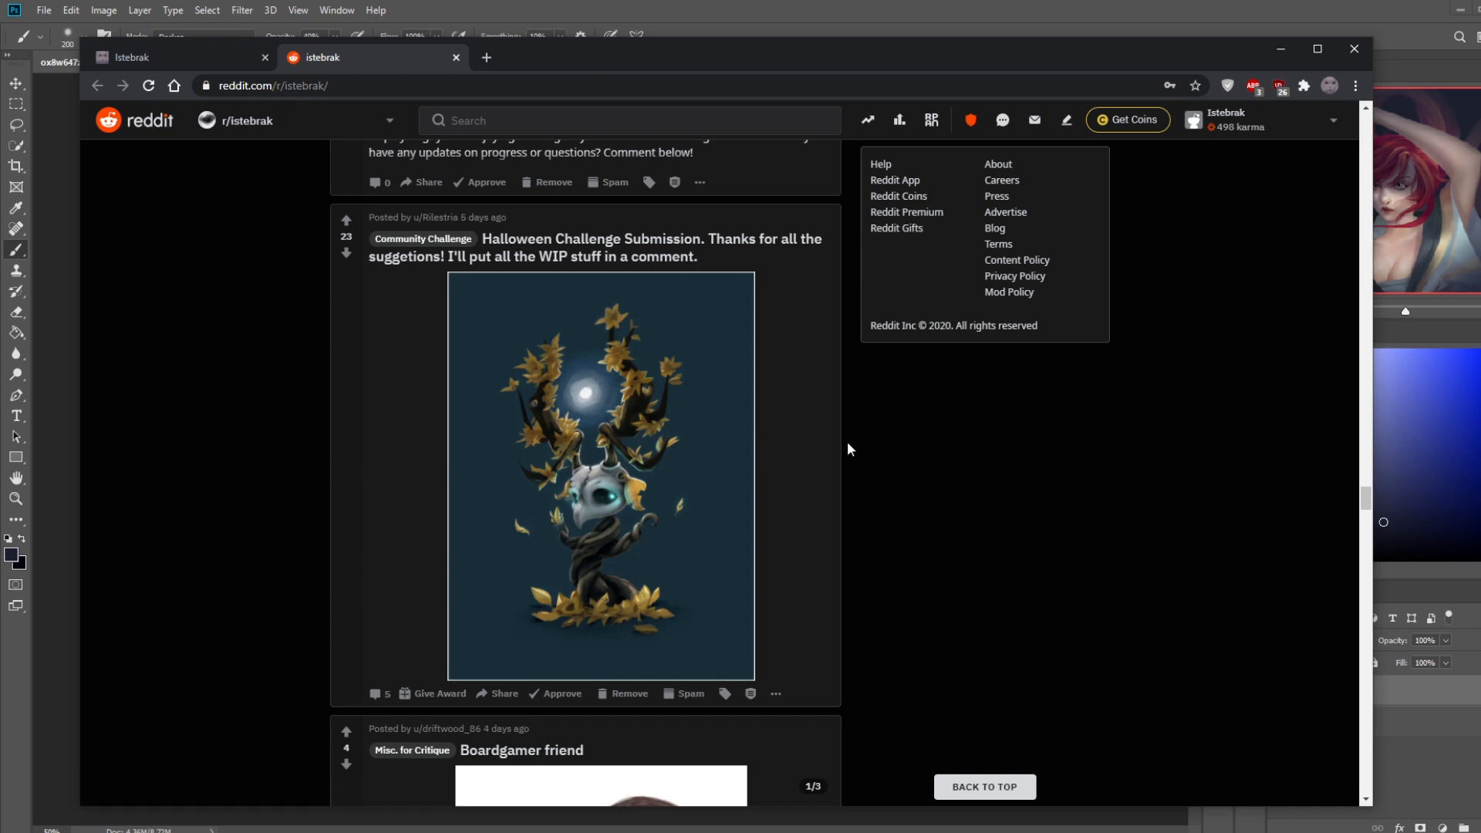
scroll(848, 449, "down", 20)
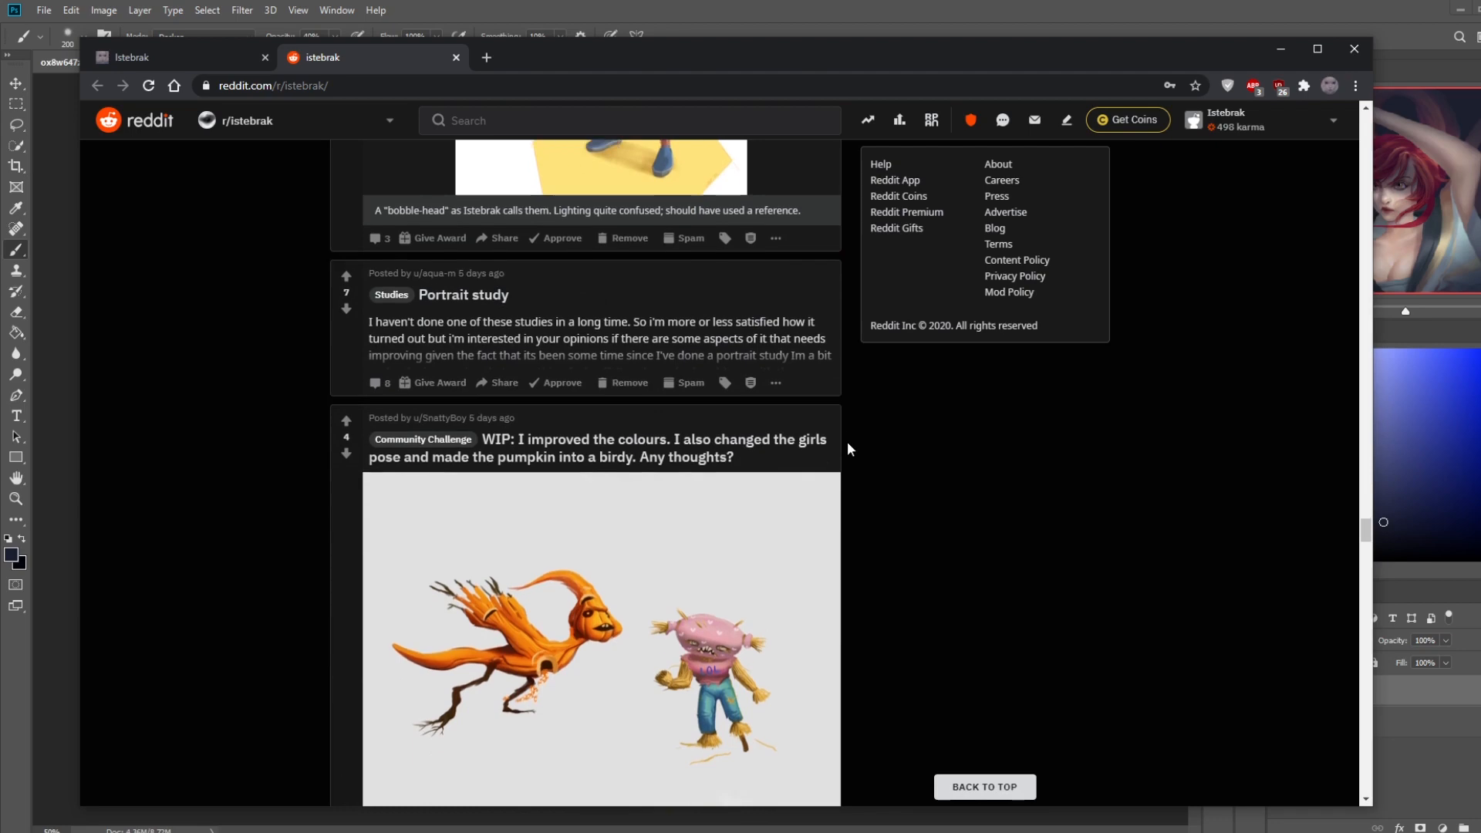
scroll(849, 449, "up", 3)
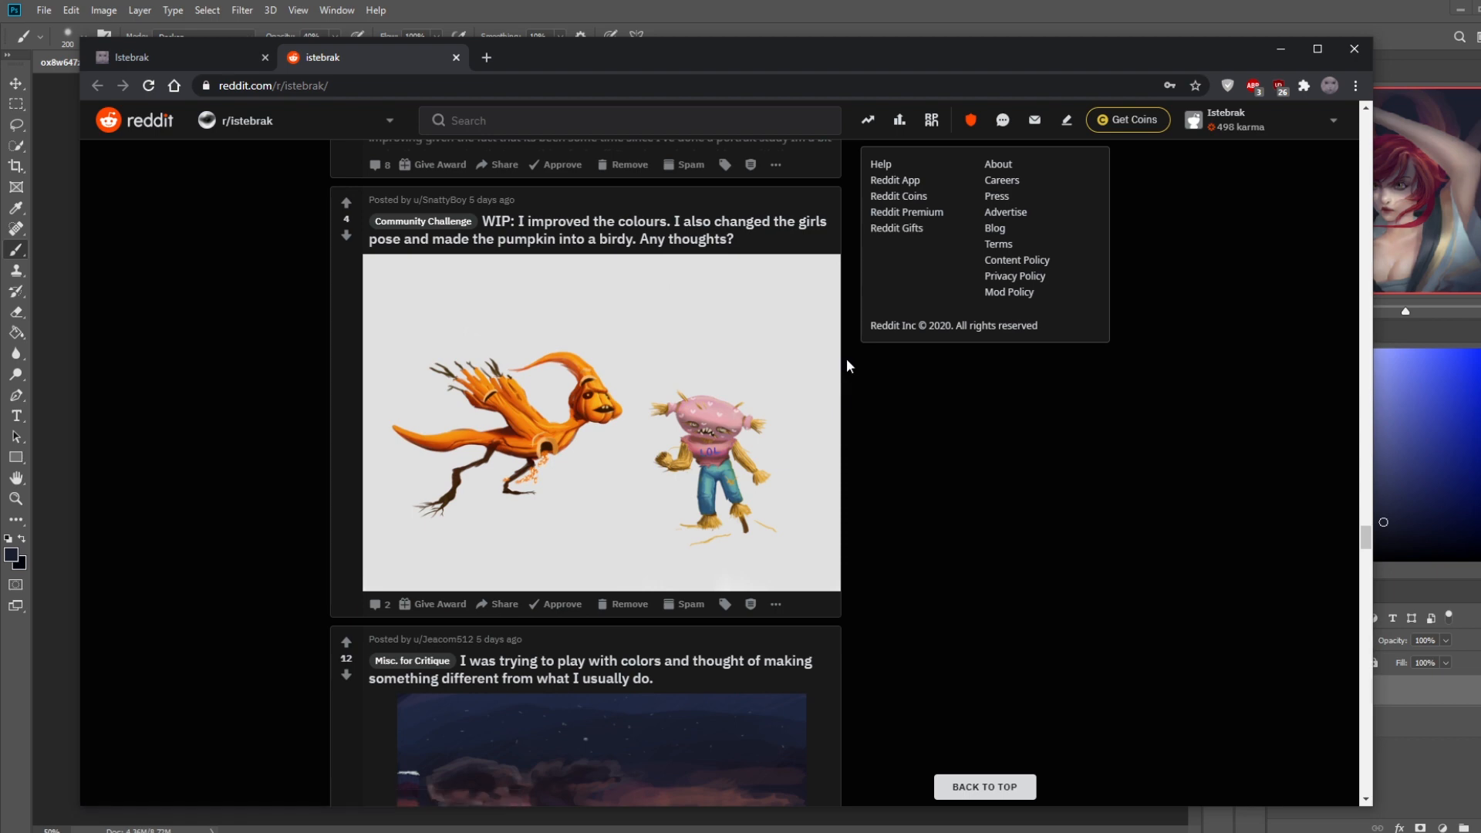
scroll(847, 366, "down", 6)
scroll(846, 365, "down", 8)
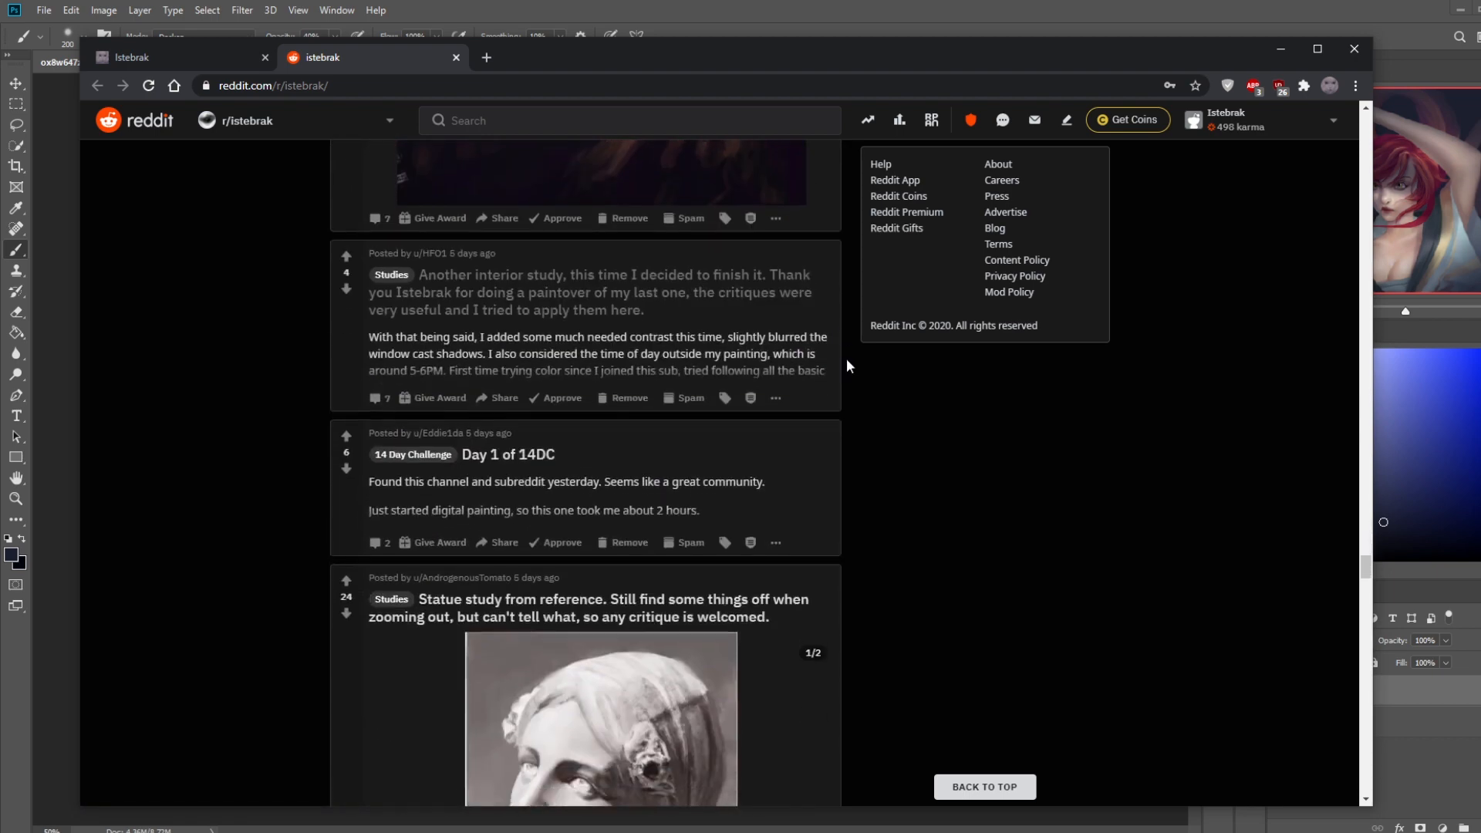
scroll(847, 366, "up", 8)
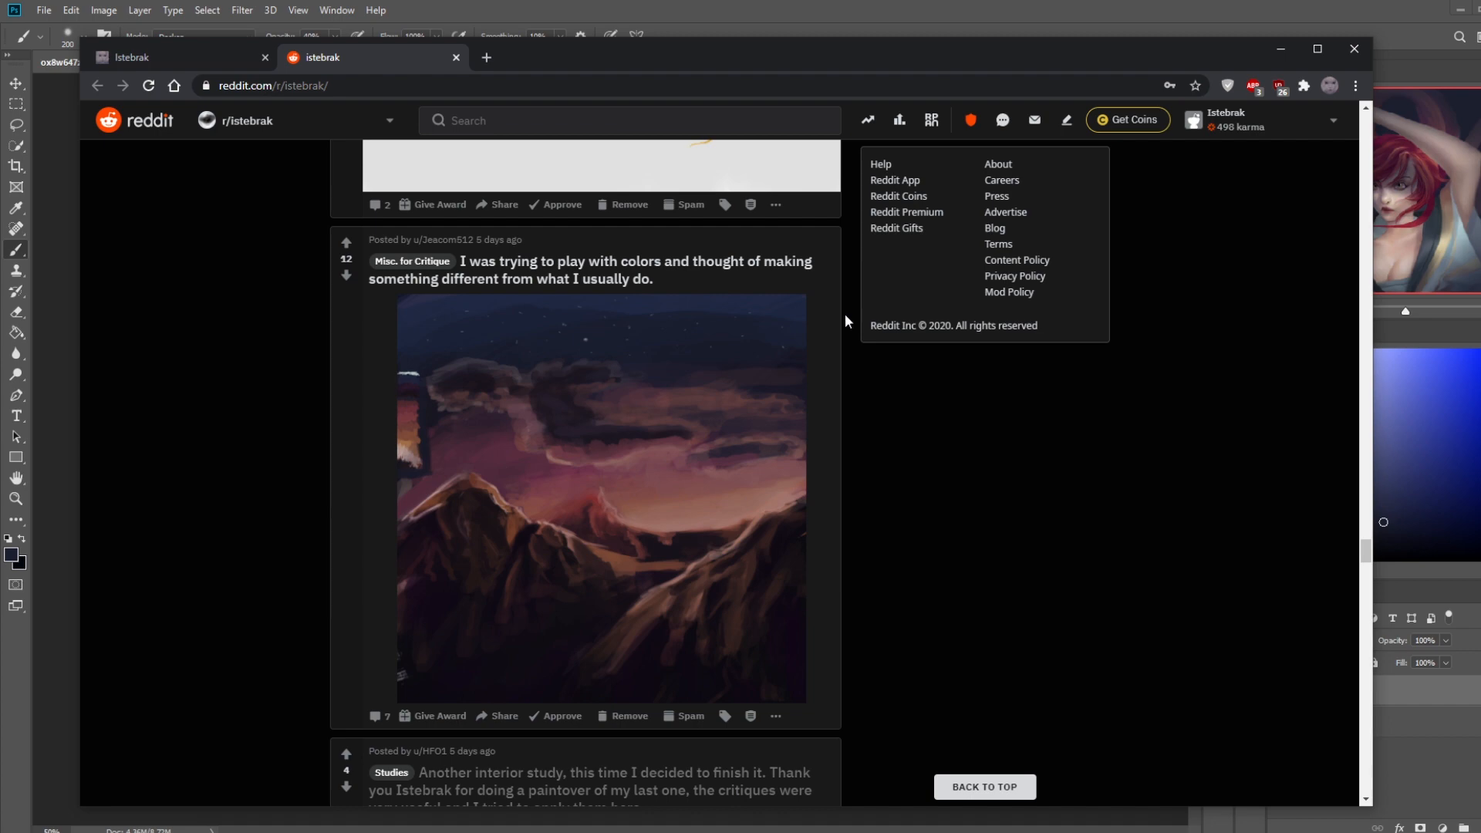
scroll(845, 314, "down", 15)
scroll(845, 313, "down", 20)
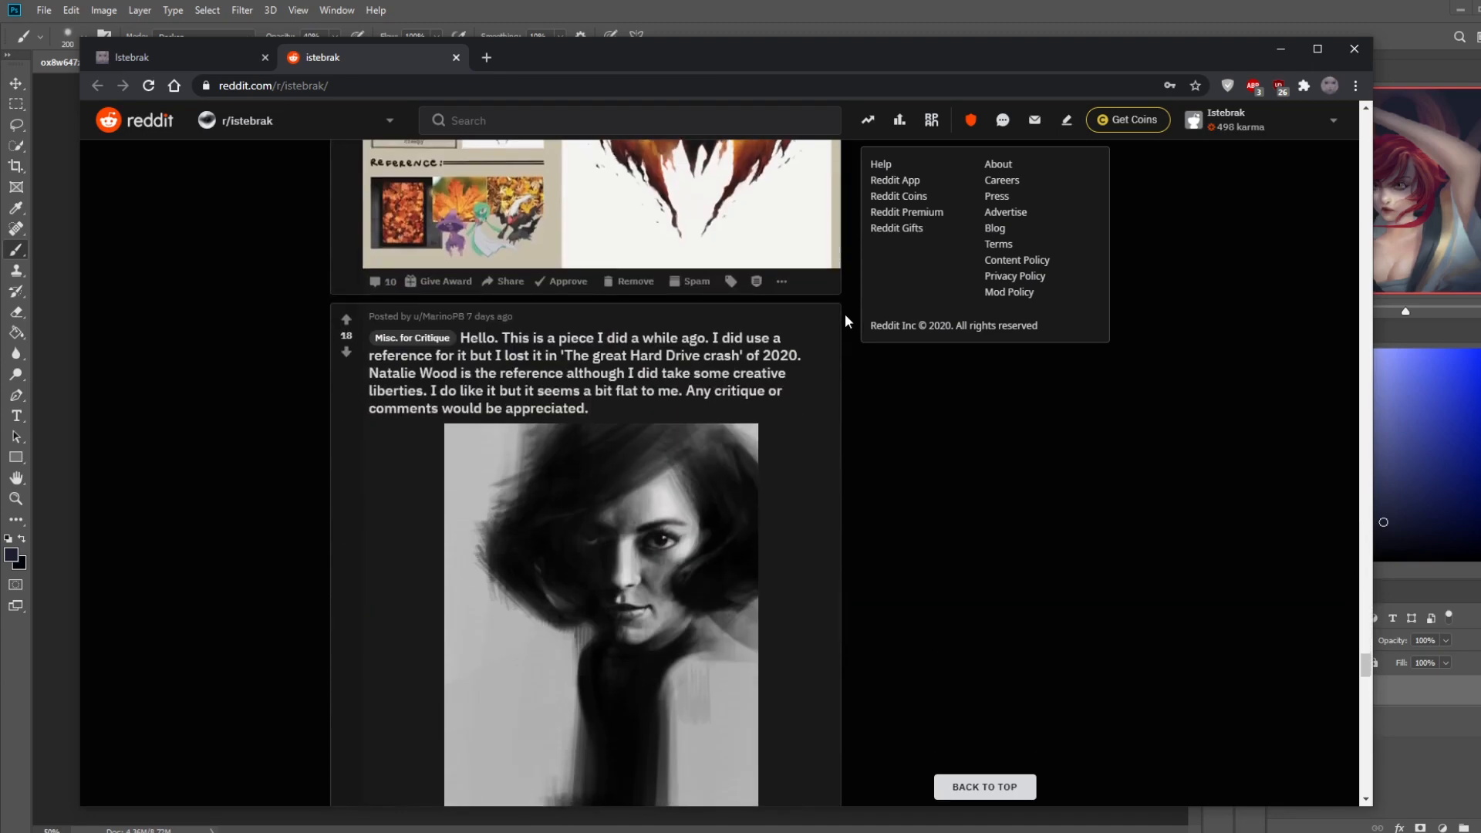
scroll(845, 316, "up", 5)
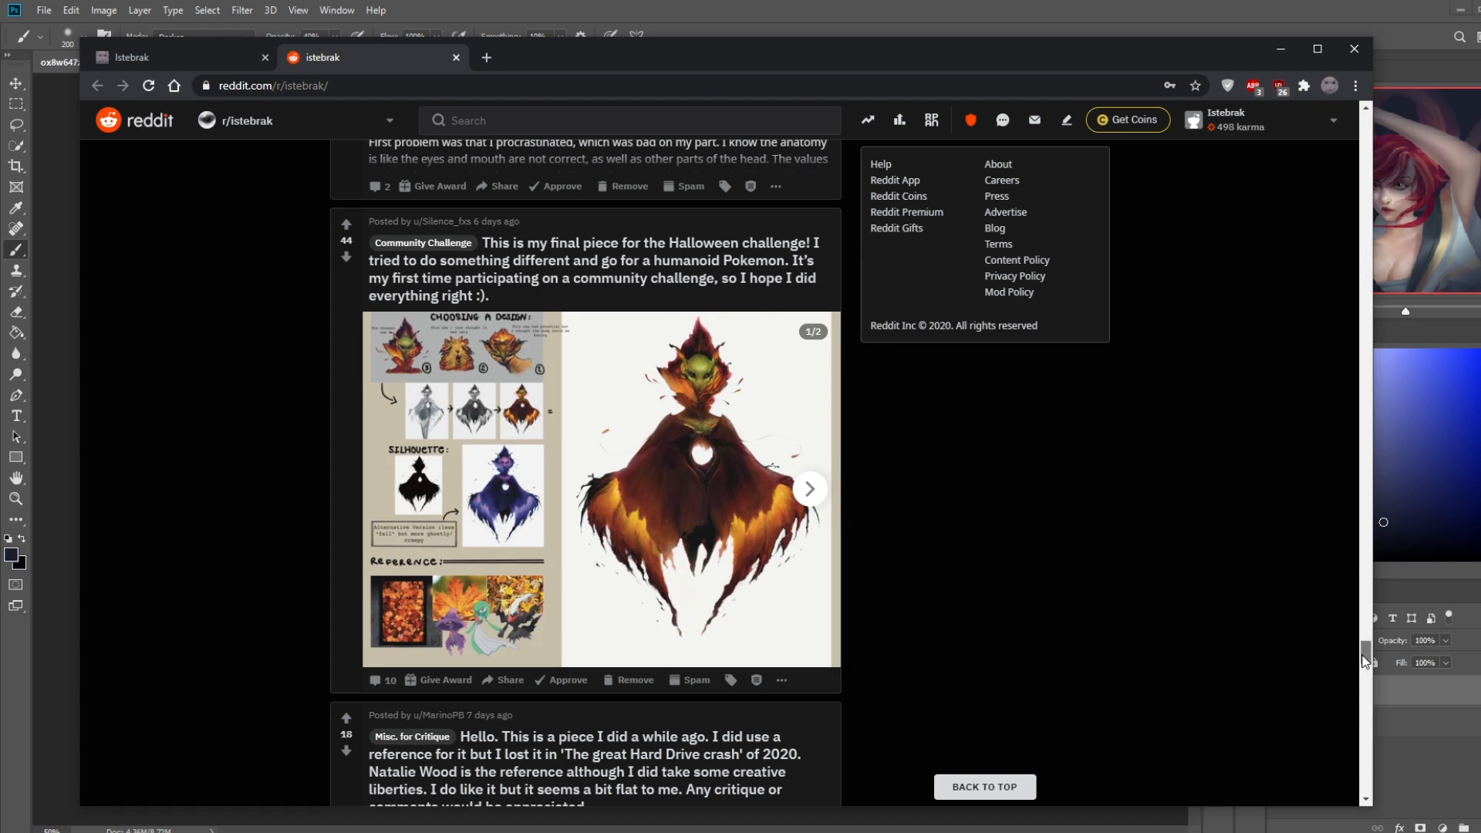
Return to the start of the subreddit feed and open the "Holiday design challenge!" post to read its prompt
left_click_drag(1365, 660, 1376, 59)
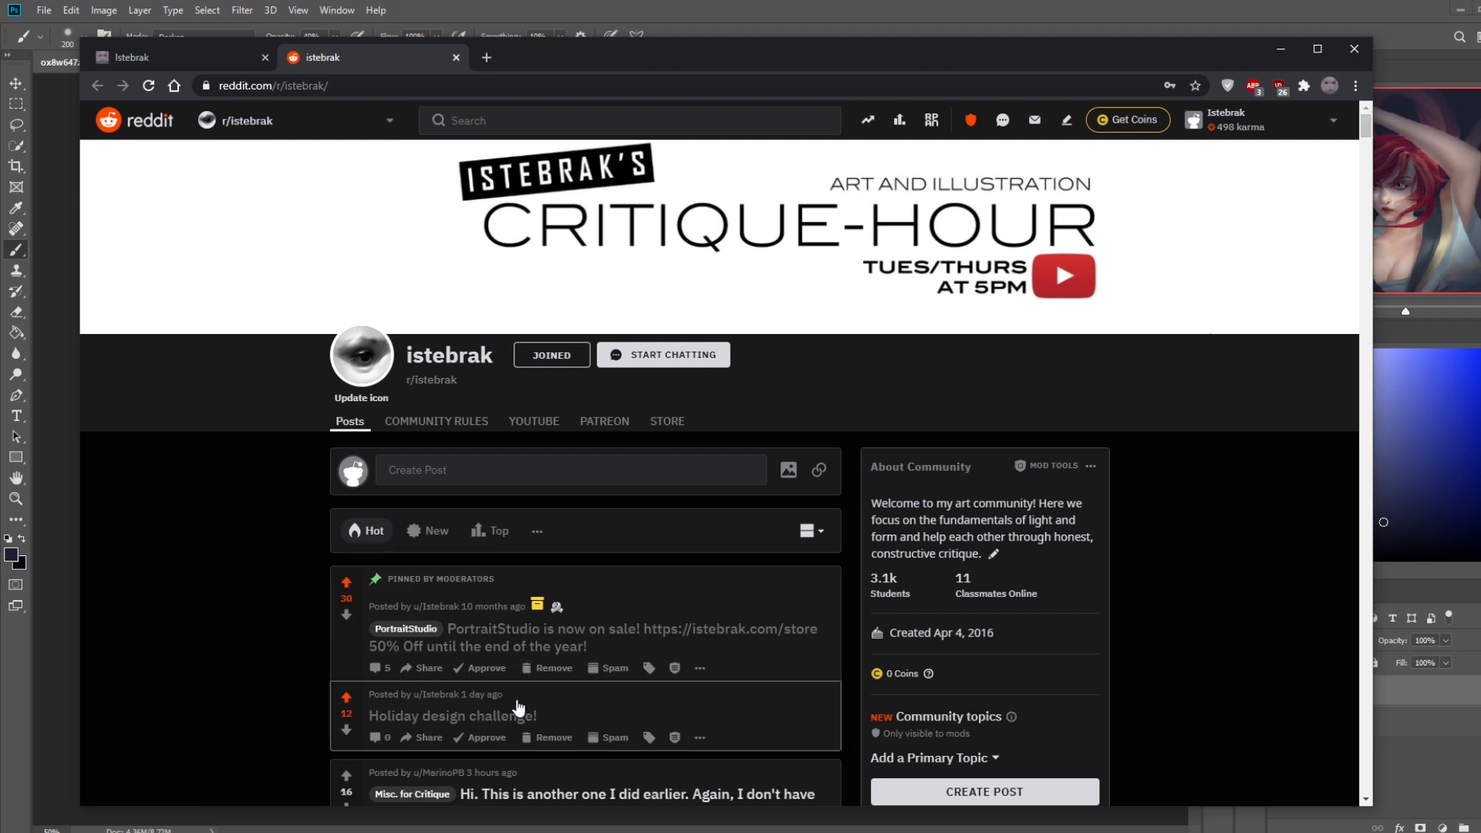
scroll(519, 708, "down", 1)
left_click(542, 634)
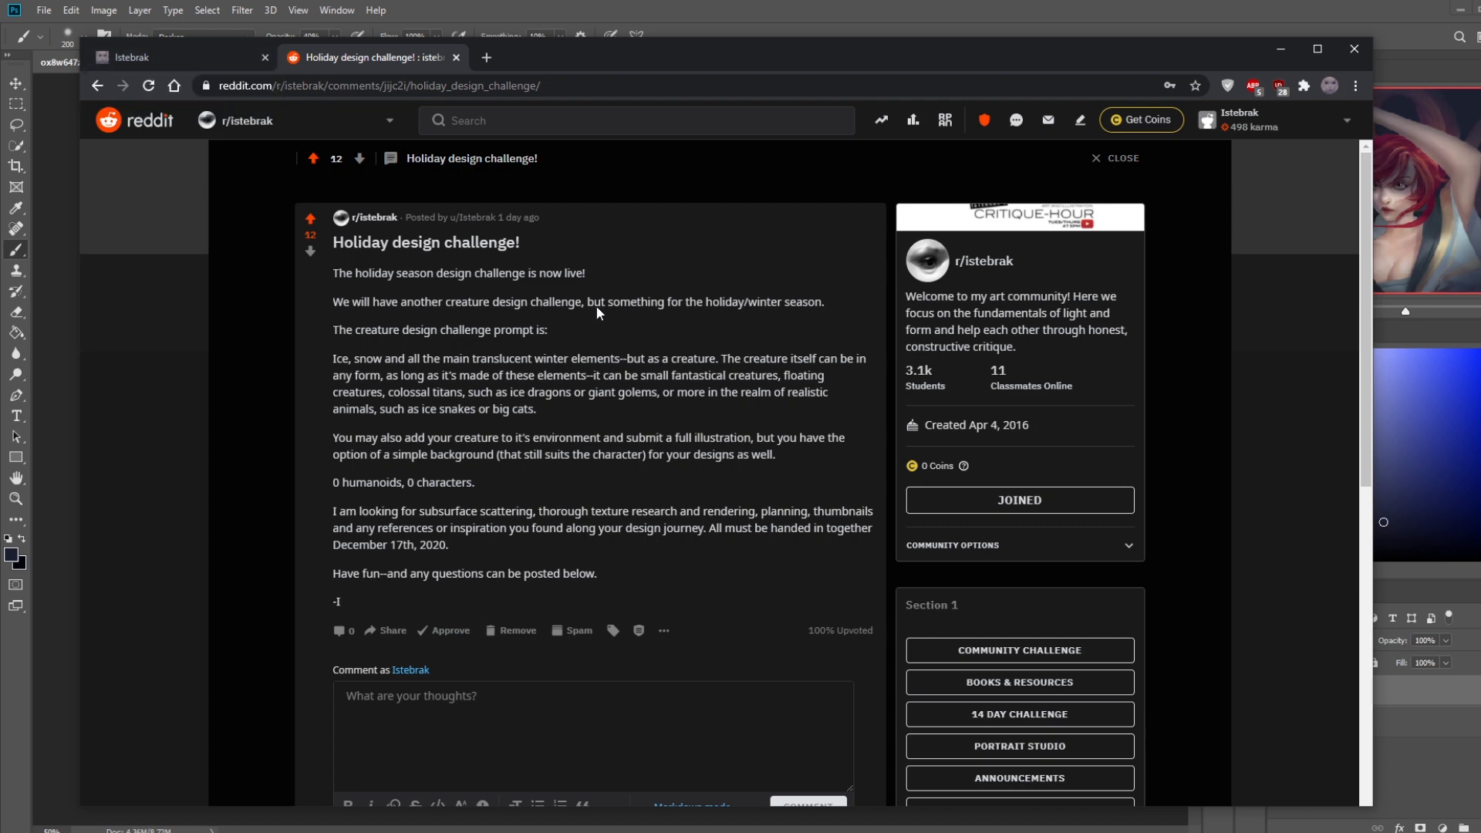
Open the Patreon page linked on the istebrak.com homepage and review its membership levels
left_click(178, 57)
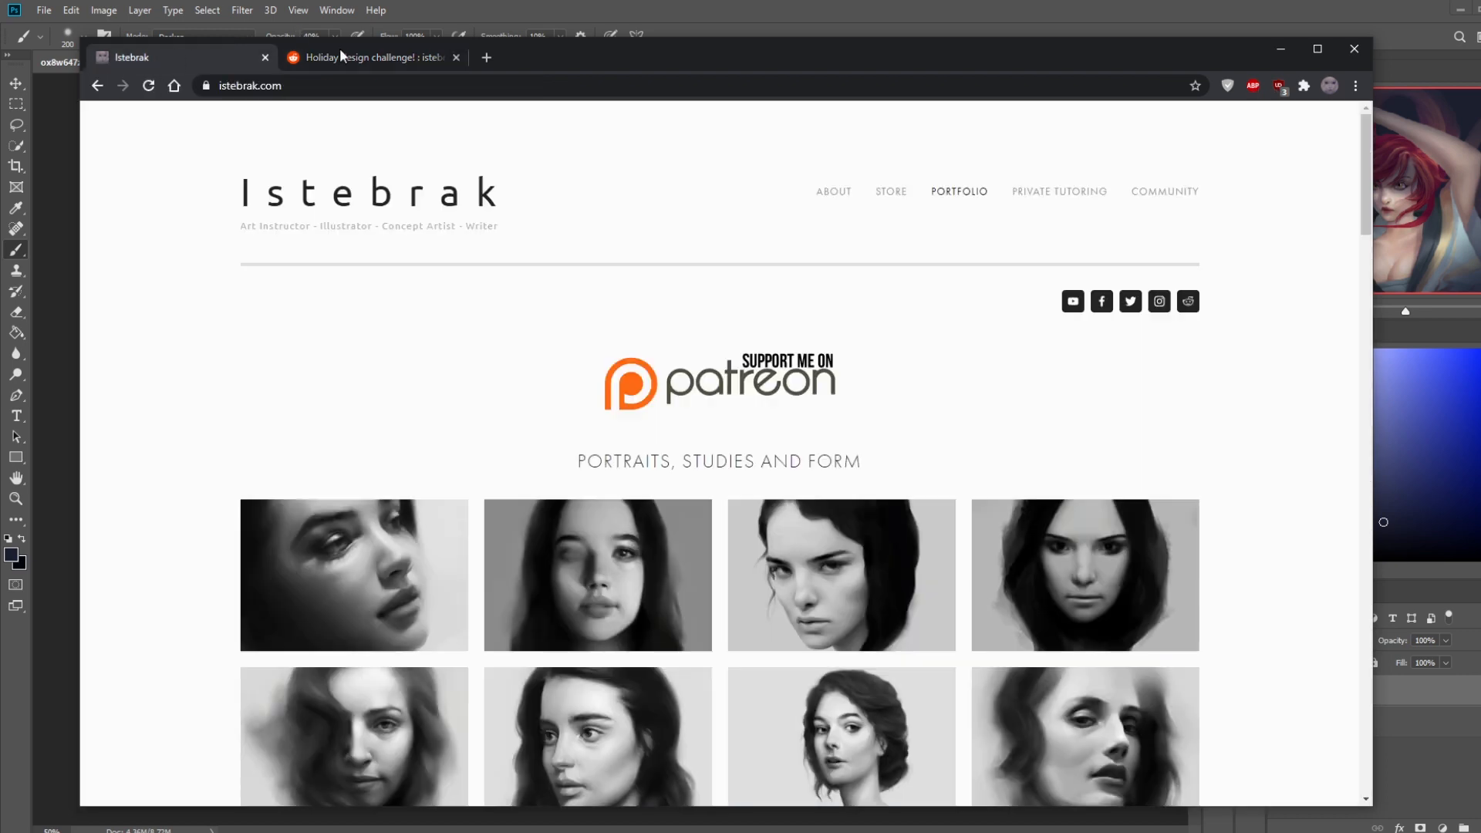
left_click(347, 57)
left_click(185, 57)
left_click(756, 370)
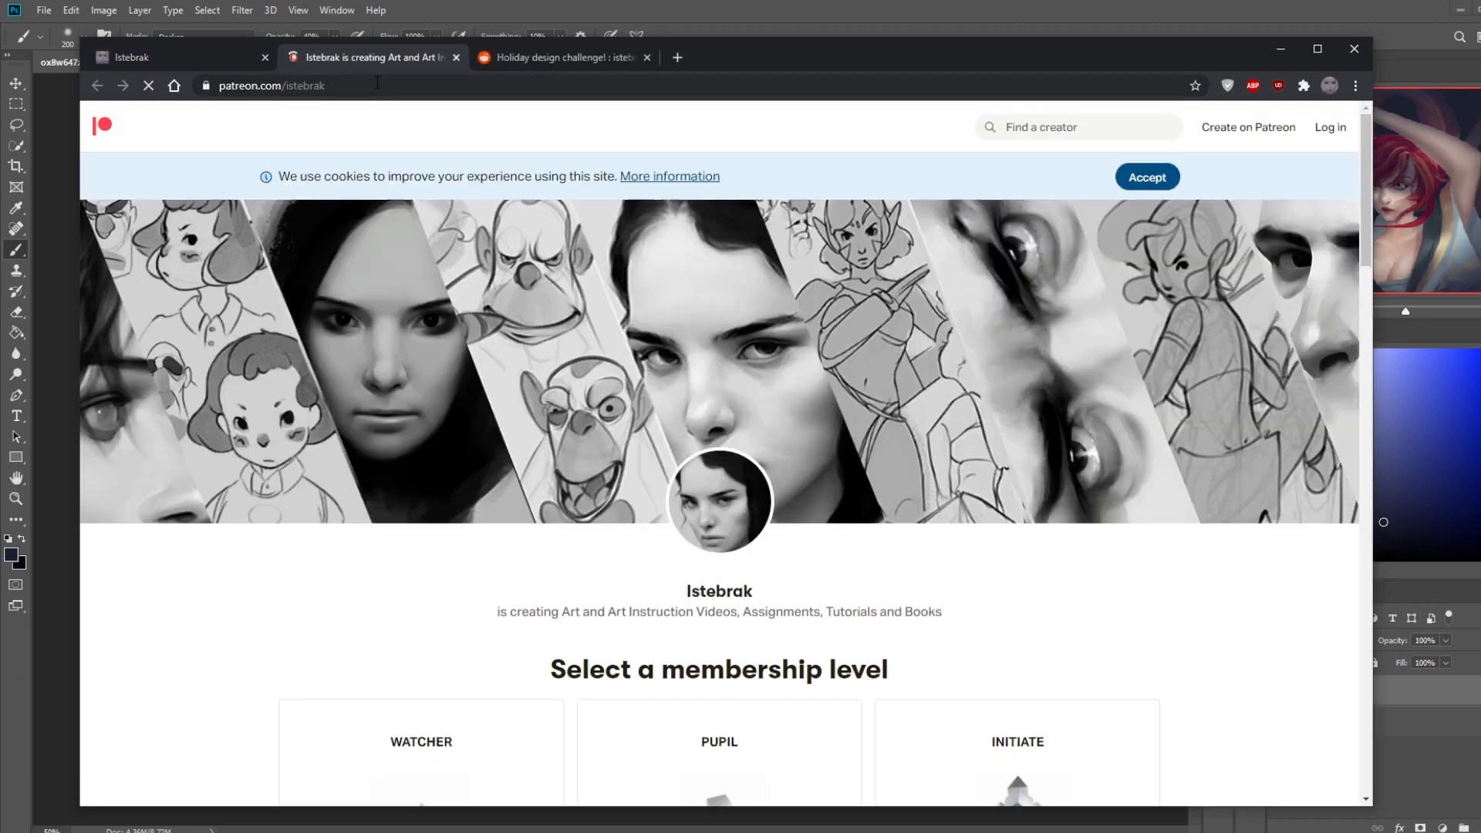
scroll(420, 572, "down", 3)
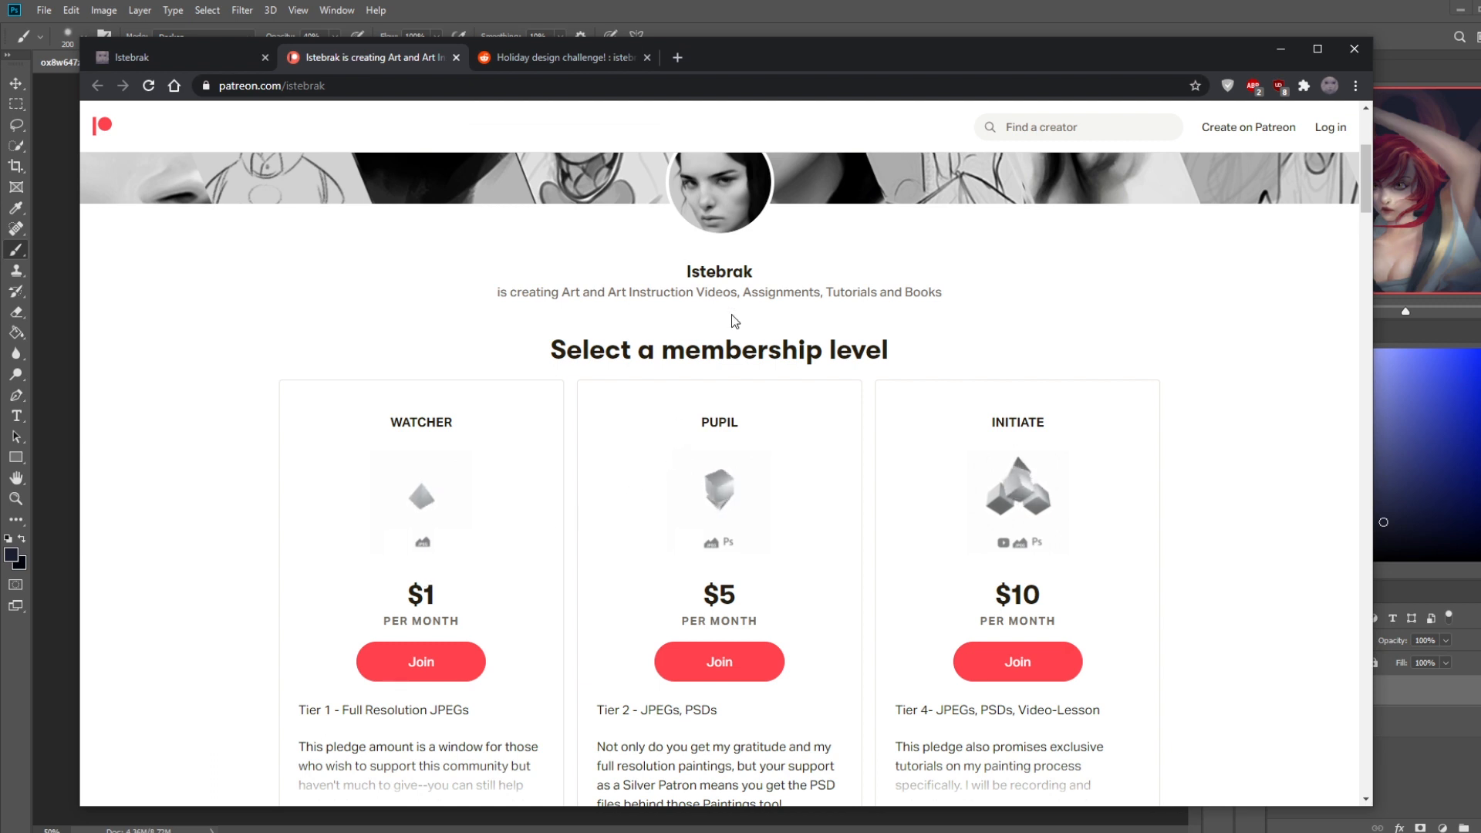
Go back to the istebrak.com homepage and minimize the browser to return to the painting in Photoshop
left_click(171, 61)
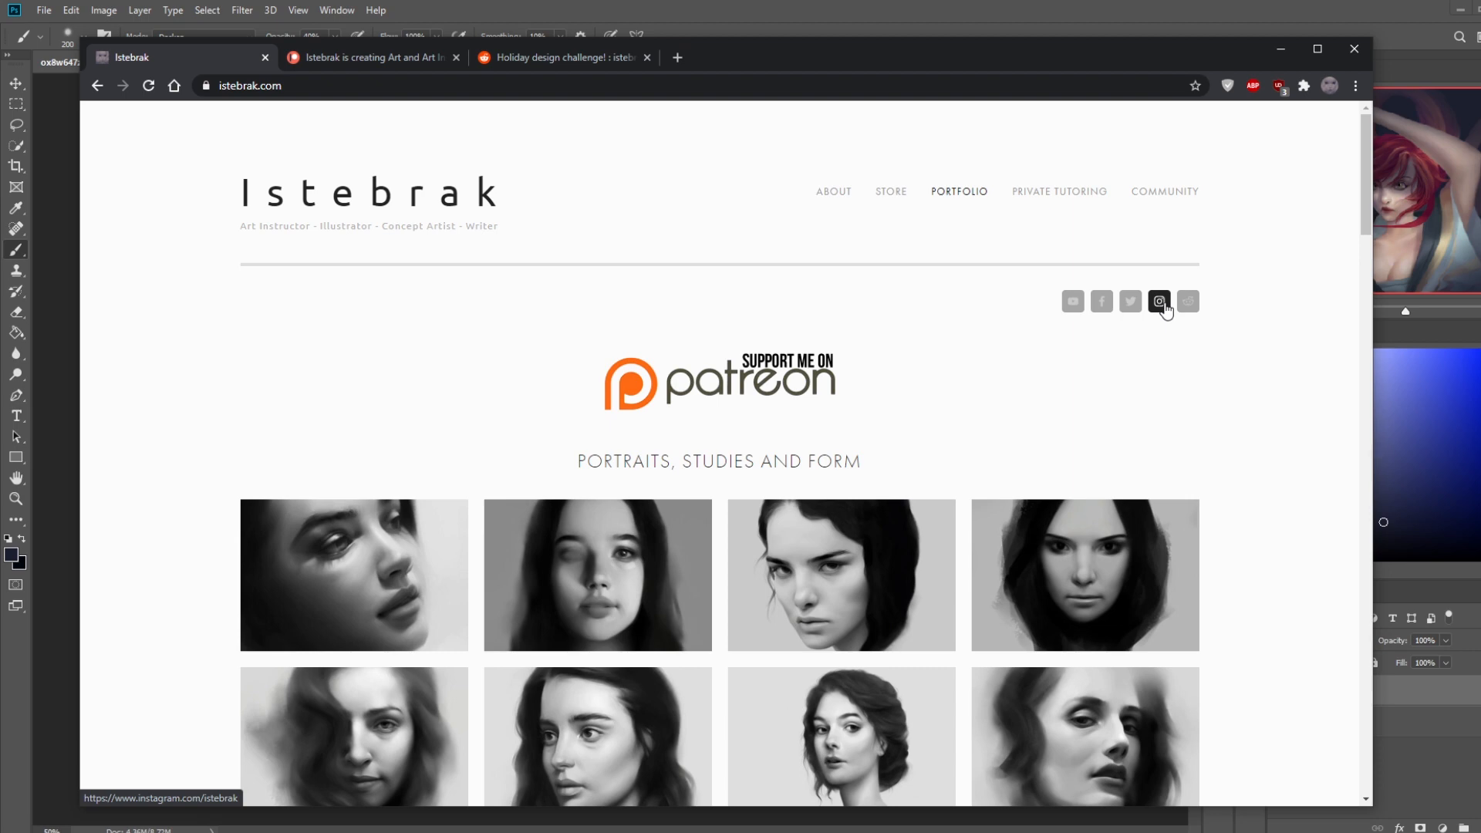
left_click(1279, 49)
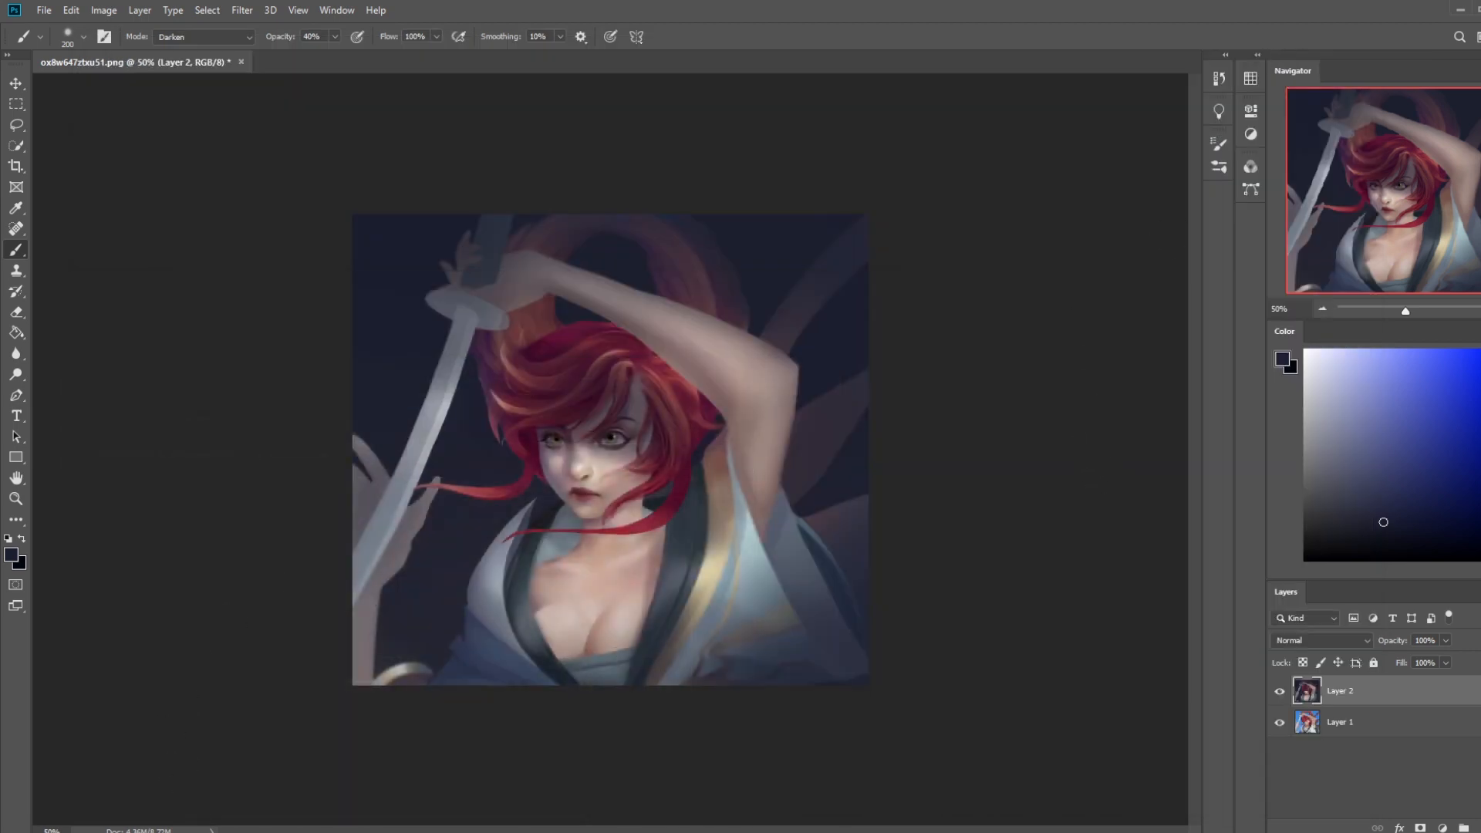